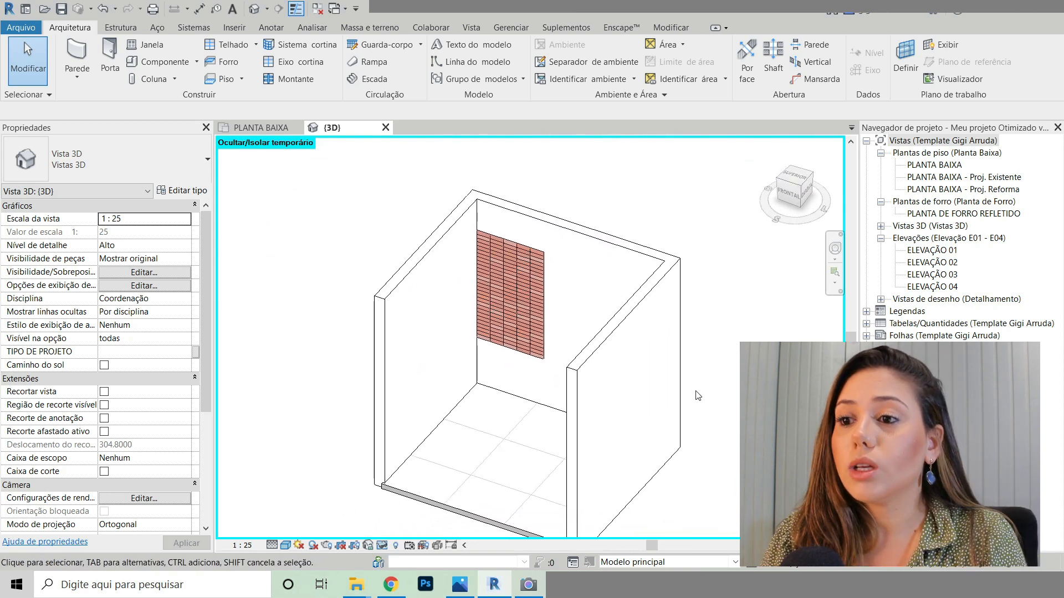
Step: Reset the temporary hide/isolate and turn on the section box in the 3D view
{"action": "key", "text": "h"}
{"action": "key", "text": "r"}
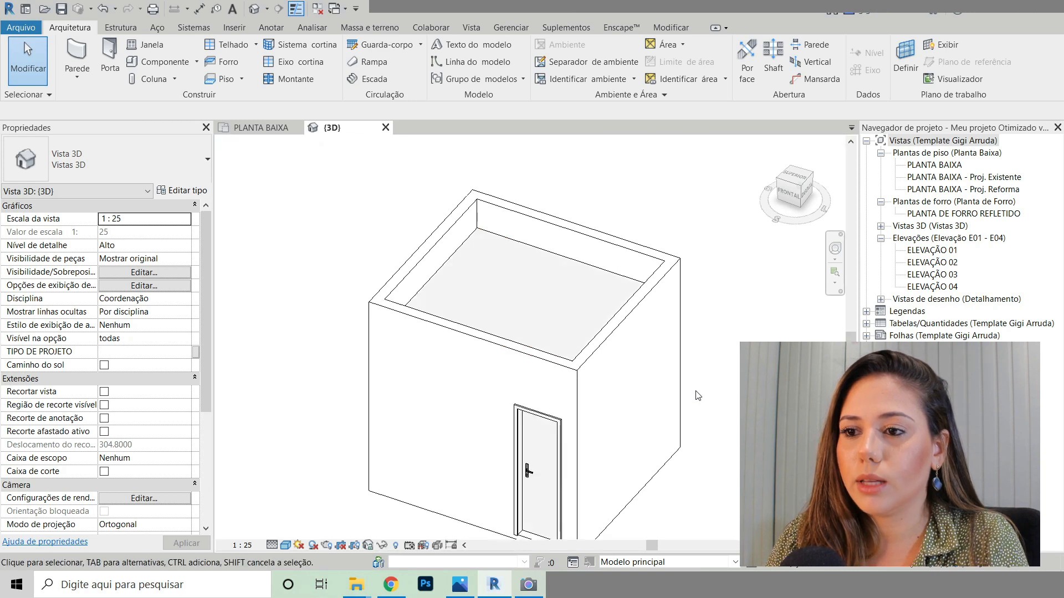
{"action": "left_click", "coordinate": [104, 472]}
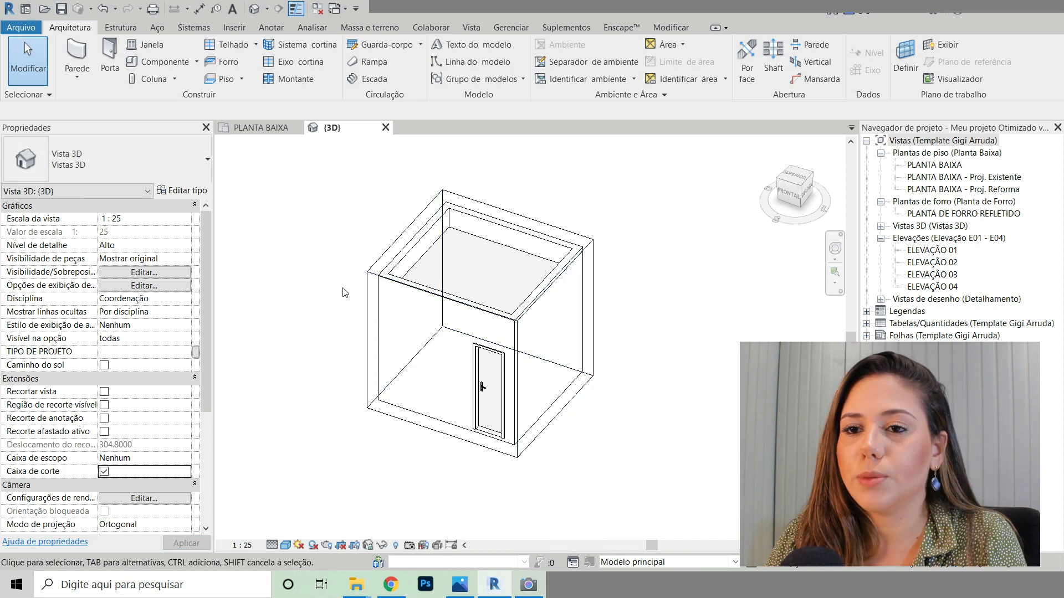
Step: Move the section box's front face behind the door wall and lower its top face to cut through the tops of the walls
{"action": "left_click", "coordinate": [395, 238]}
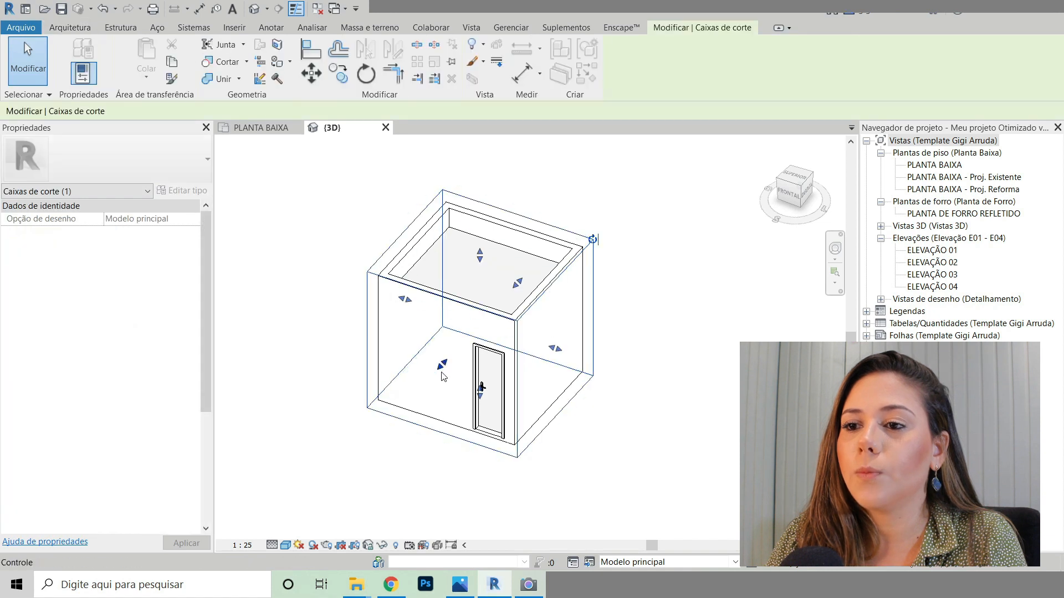
{"action": "left_click", "coordinate": [388, 233]}
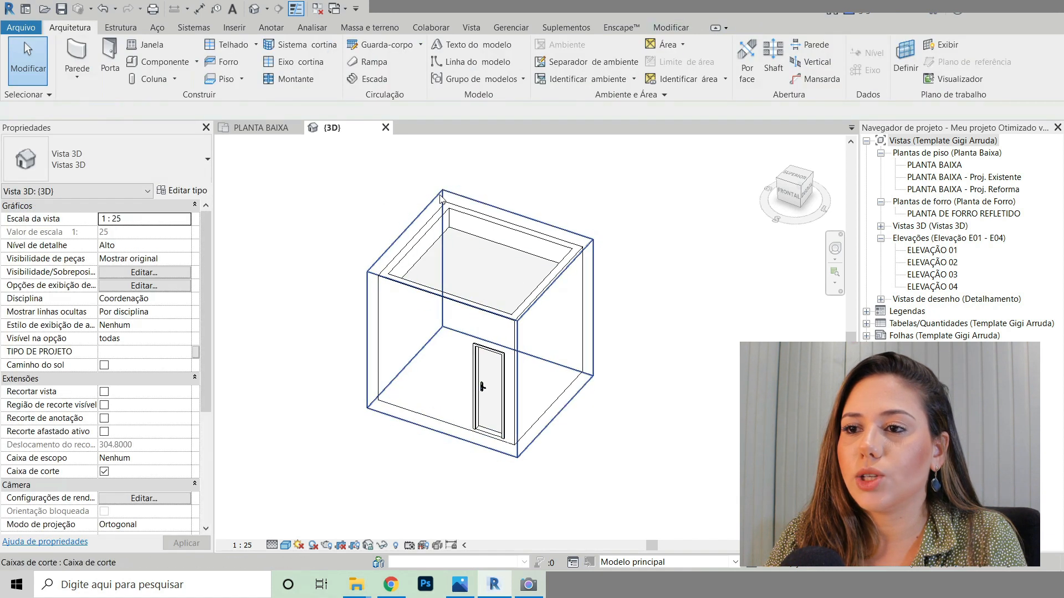
{"action": "left_click", "coordinate": [443, 199]}
{"action": "mouse_move", "coordinate": [698, 425]}
{"action": "middle_mouse_down", "text": "shift"}
{"action": "mouse_move", "coordinate": [643, 427]}
{"action": "mouse_move", "coordinate": [705, 422]}
{"action": "middle_mouse_up", "text": "shift"}
{"action": "scroll", "coordinate": [516, 301], "scroll_direction": "up", "scroll_amount": 5}
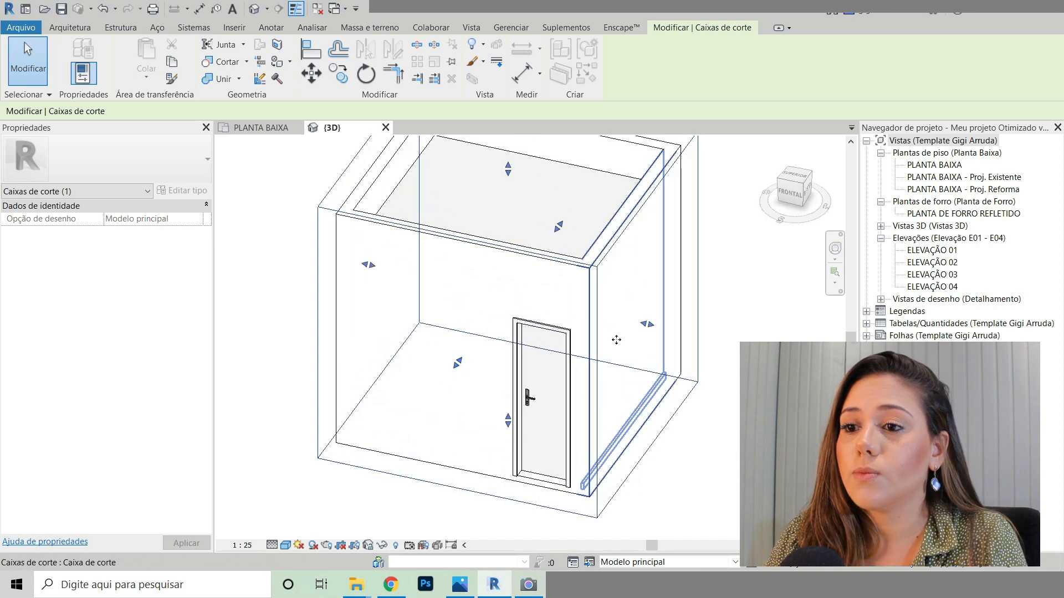
{"action": "left_click_drag", "start_coordinate": [402, 411], "coordinate": [433, 368]}
{"action": "middle_click_drag", "start_coordinate": [544, 367], "coordinate": [516, 255], "text": "shift"}
{"action": "left_click_drag", "start_coordinate": [471, 192], "coordinate": [469, 235]}
{"action": "middle_click_drag", "start_coordinate": [541, 354], "coordinate": [471, 239], "text": "shift"}
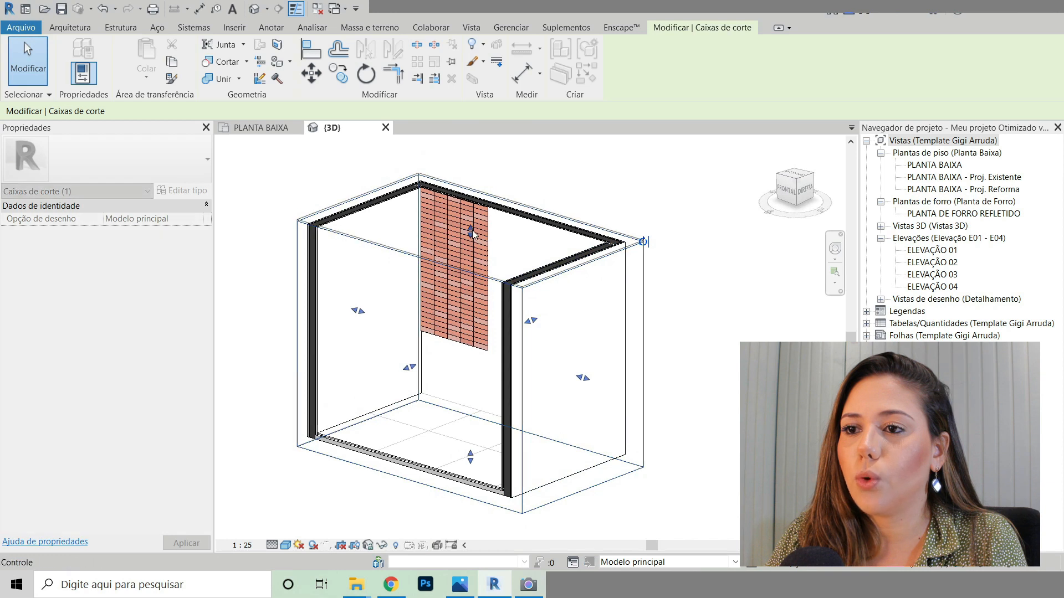
Step: Fine-tune the section box's top face so the cut lies at the upper edge of the brick cladding
{"action": "scroll", "coordinate": [471, 238], "scroll_direction": "up", "scroll_amount": 6}
{"action": "scroll", "coordinate": [511, 266], "scroll_direction": "up", "scroll_amount": 2}
{"action": "left_click_drag", "start_coordinate": [501, 251], "coordinate": [501, 256]}
{"action": "scroll", "coordinate": [553, 188], "scroll_direction": "up", "scroll_amount": 3}
{"action": "scroll", "coordinate": [553, 184], "scroll_direction": "down", "scroll_amount": 3}
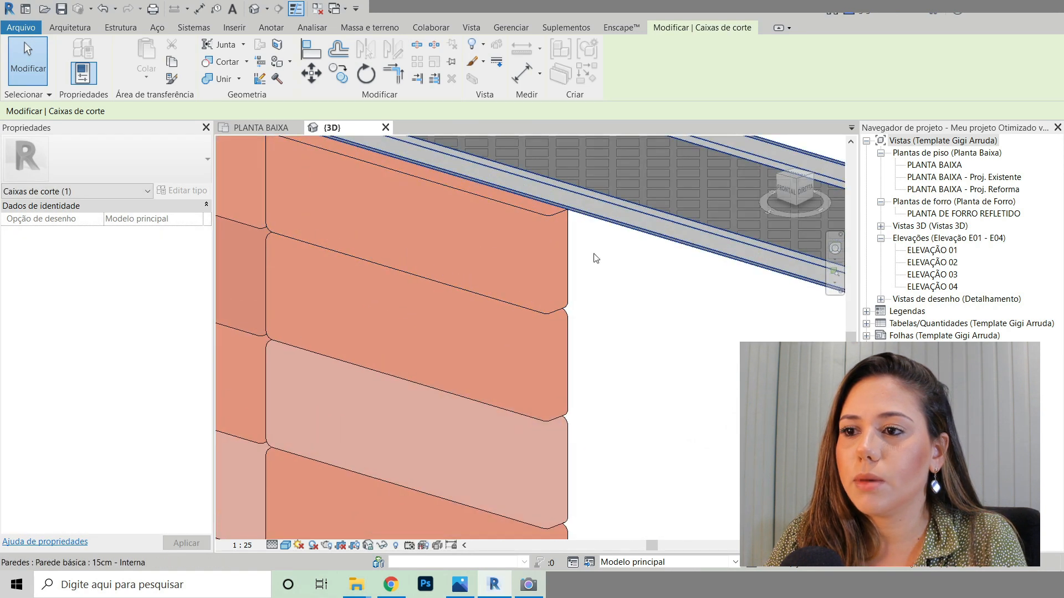
{"action": "scroll", "coordinate": [594, 254], "scroll_direction": "down", "scroll_amount": 4}
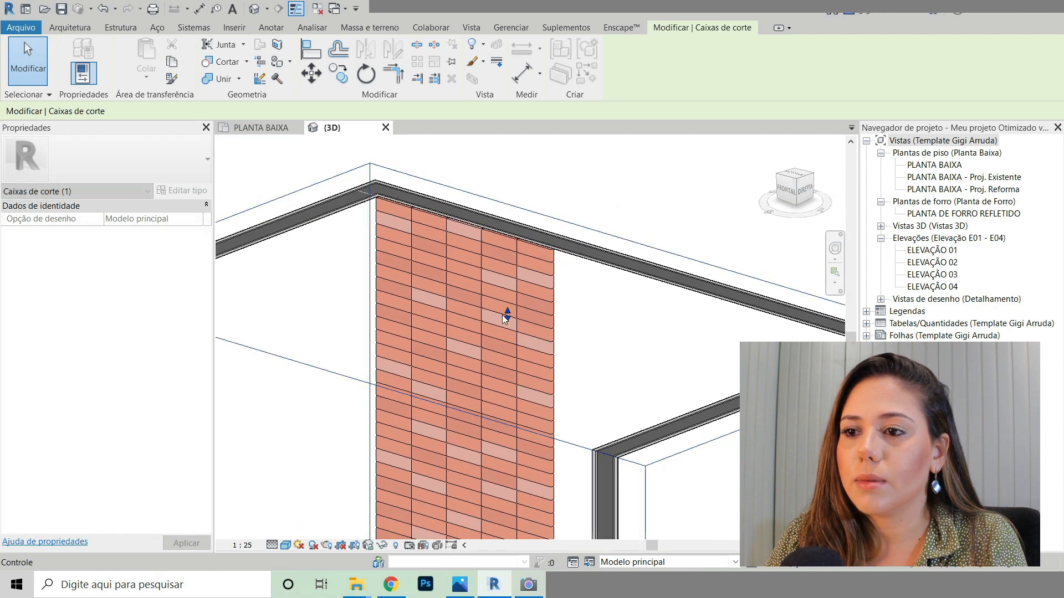
{"action": "scroll", "coordinate": [535, 260], "scroll_direction": "up", "scroll_amount": 3}
{"action": "scroll", "coordinate": [535, 261], "scroll_direction": "up", "scroll_amount": 2}
{"action": "scroll", "coordinate": [492, 366], "scroll_direction": "down", "scroll_amount": 2}
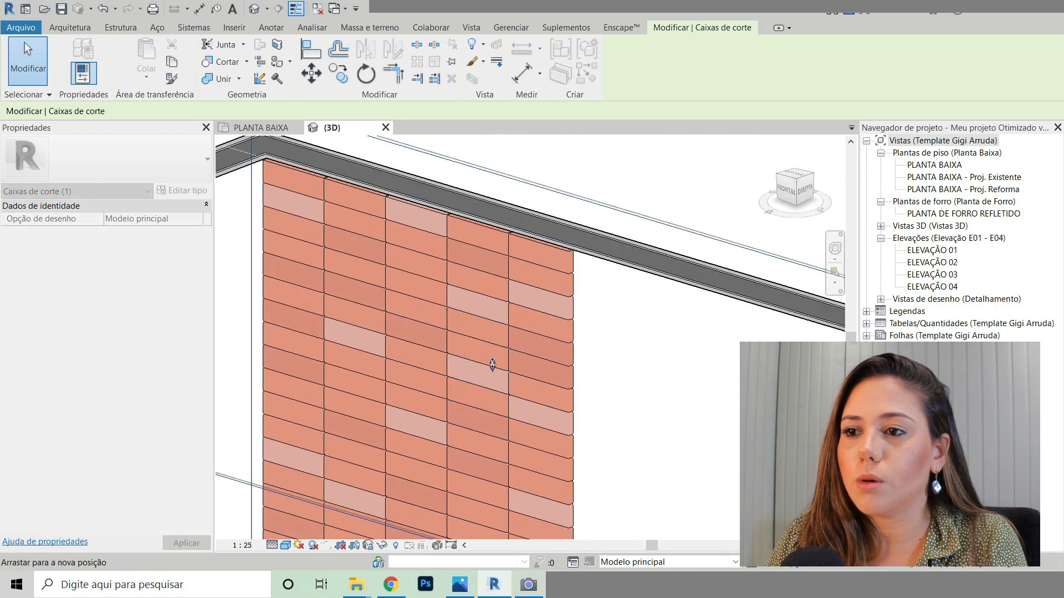
{"action": "scroll", "coordinate": [624, 258], "scroll_direction": "up", "scroll_amount": 2}
{"action": "scroll", "coordinate": [623, 258], "scroll_direction": "down", "scroll_amount": 8}
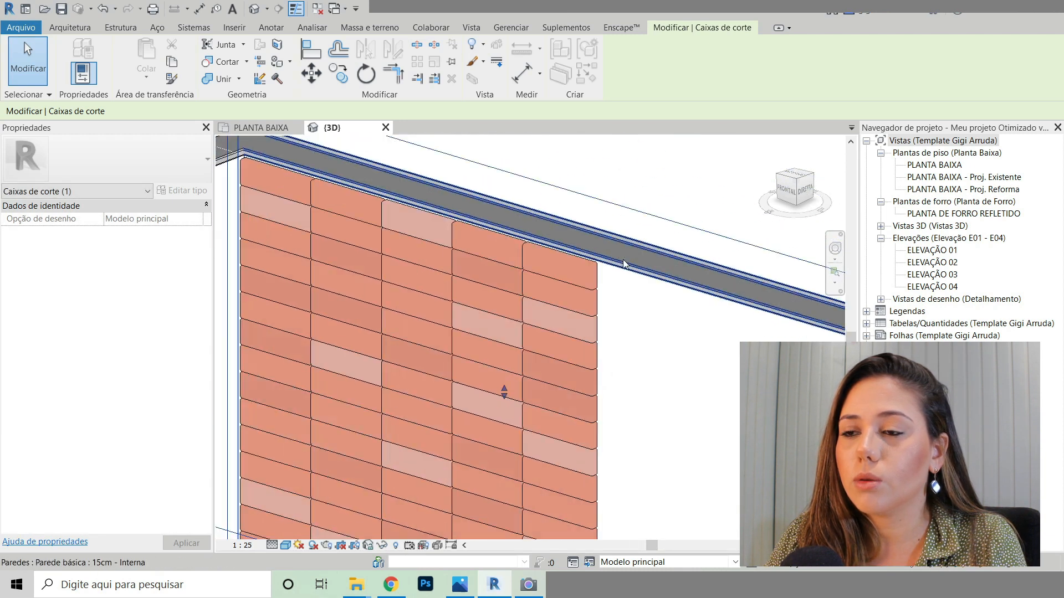
{"action": "scroll", "coordinate": [609, 176], "scroll_direction": "down", "scroll_amount": 3}
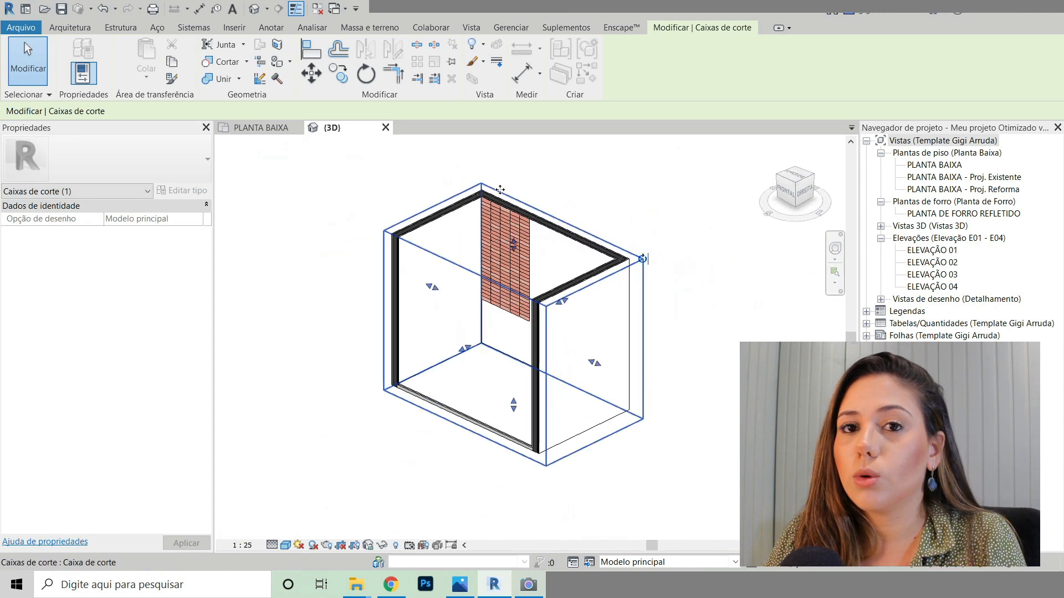
Step: Temporarily hide the section box in the 3D view and reset the temporary hide
{"action": "middle_click_drag", "start_coordinate": [546, 332], "coordinate": [553, 337], "text": "shift"}
{"action": "scroll", "coordinate": [425, 165], "scroll_direction": "up", "scroll_amount": 2}
{"action": "middle_click_drag", "start_coordinate": [651, 190], "coordinate": [605, 149]}
{"action": "left_click", "coordinate": [593, 178]}
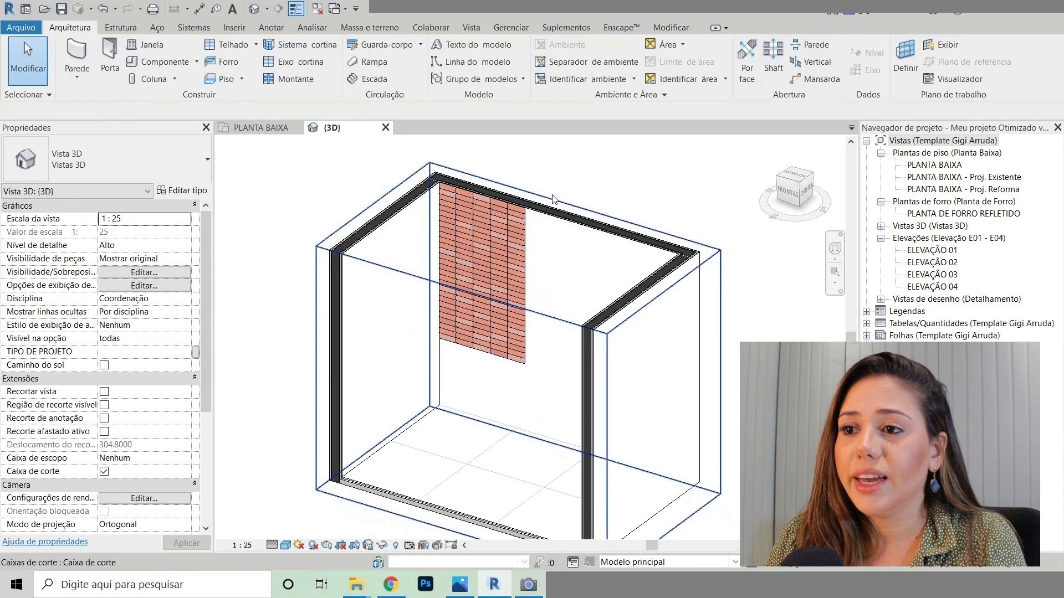
{"action": "left_click", "coordinate": [552, 198]}
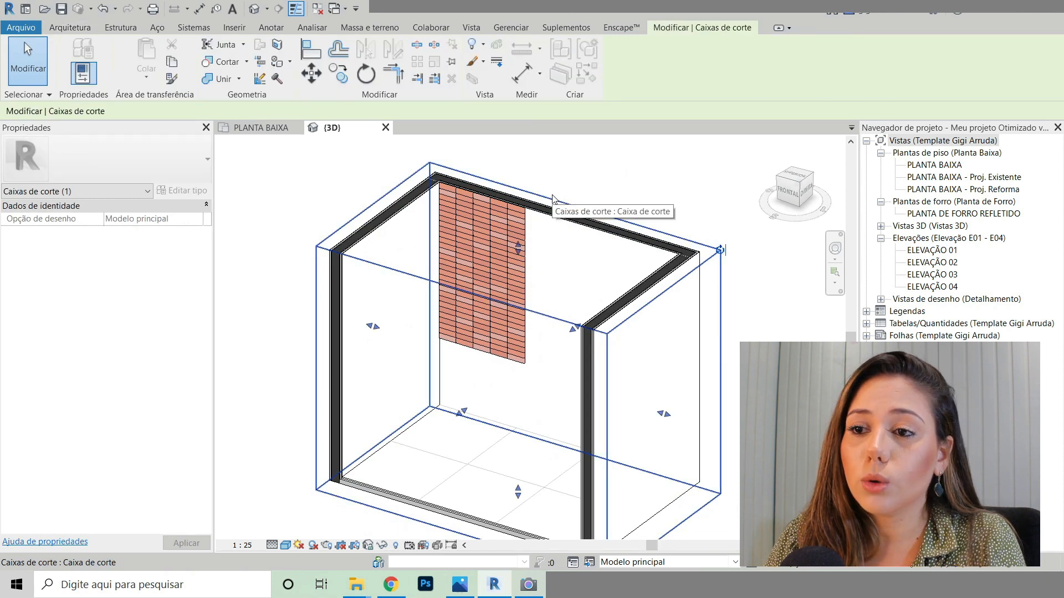
{"action": "key", "text": "h"}
{"action": "key", "text": "h"}
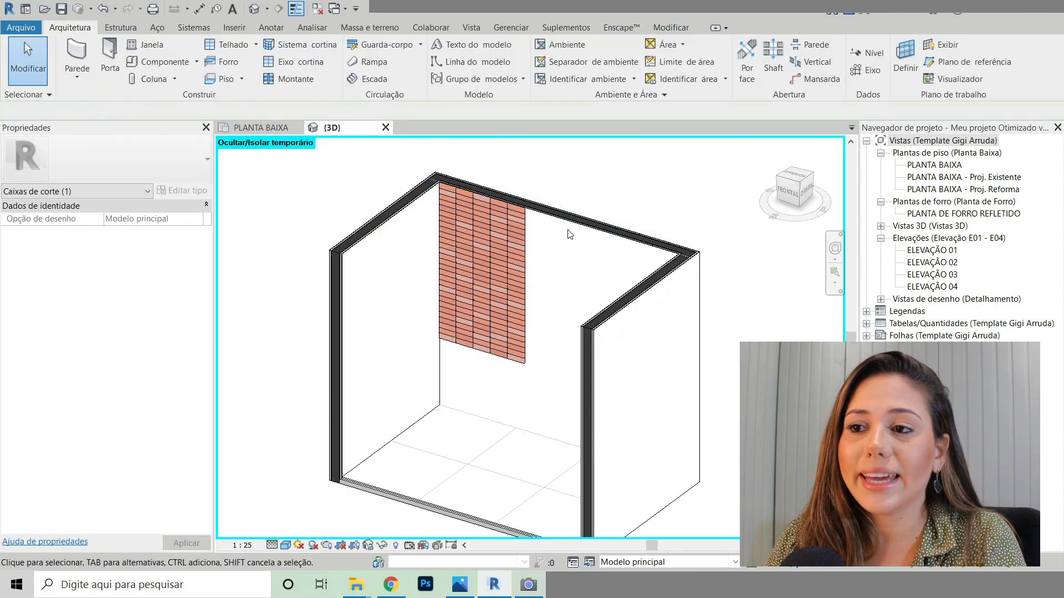
{"action": "scroll", "coordinate": [467, 314], "scroll_direction": "down", "scroll_amount": 2}
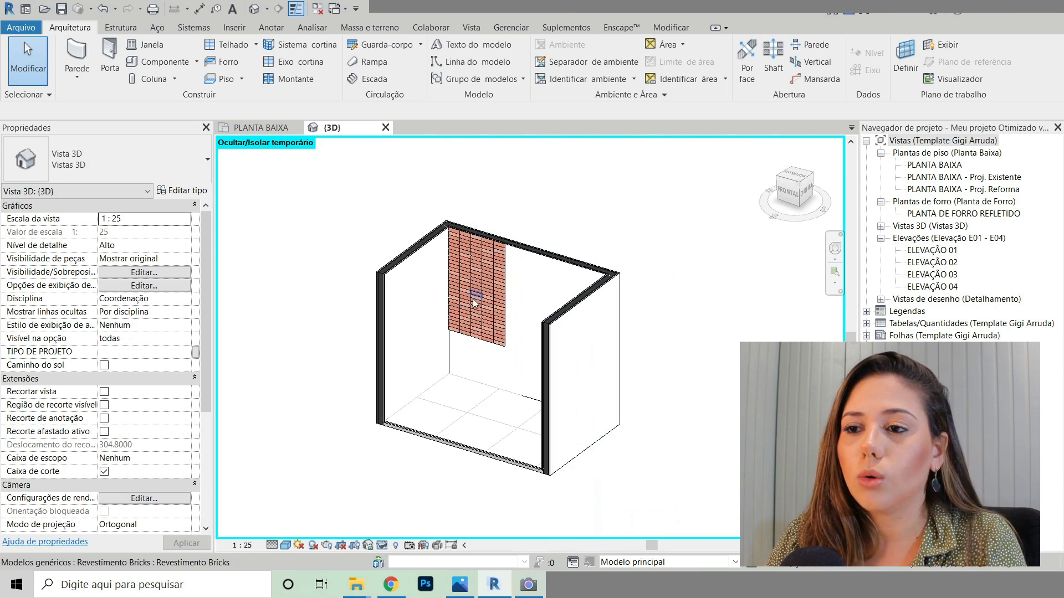
{"action": "scroll", "coordinate": [470, 306], "scroll_direction": "up", "scroll_amount": 2}
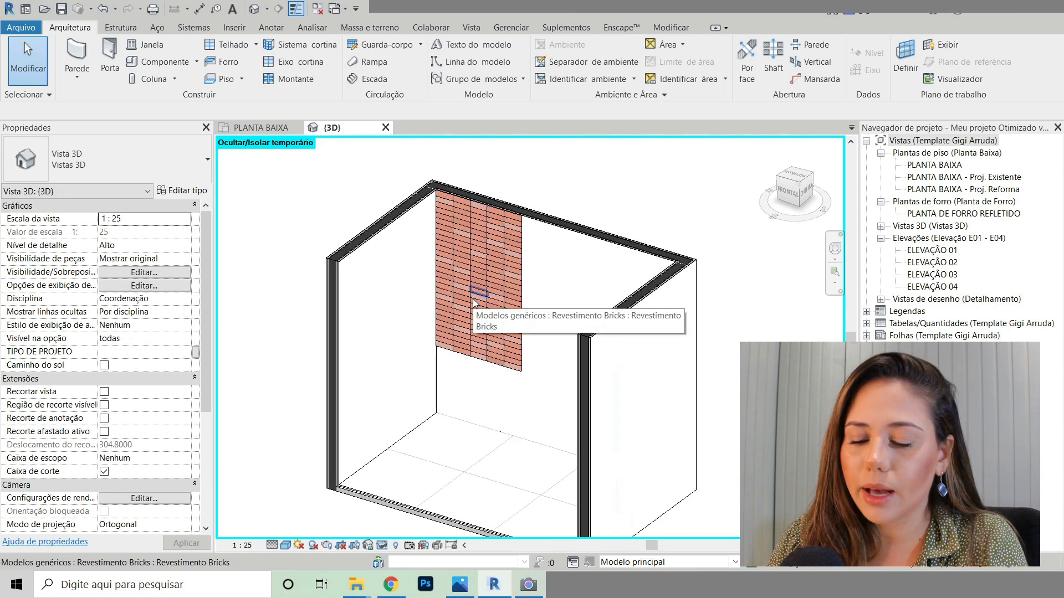
{"action": "key", "text": "h"}
{"action": "key", "text": "r"}
Step: Permanently hide the section box in the 3D view while keeping the cut room displayed
{"action": "left_click", "coordinate": [571, 215]}
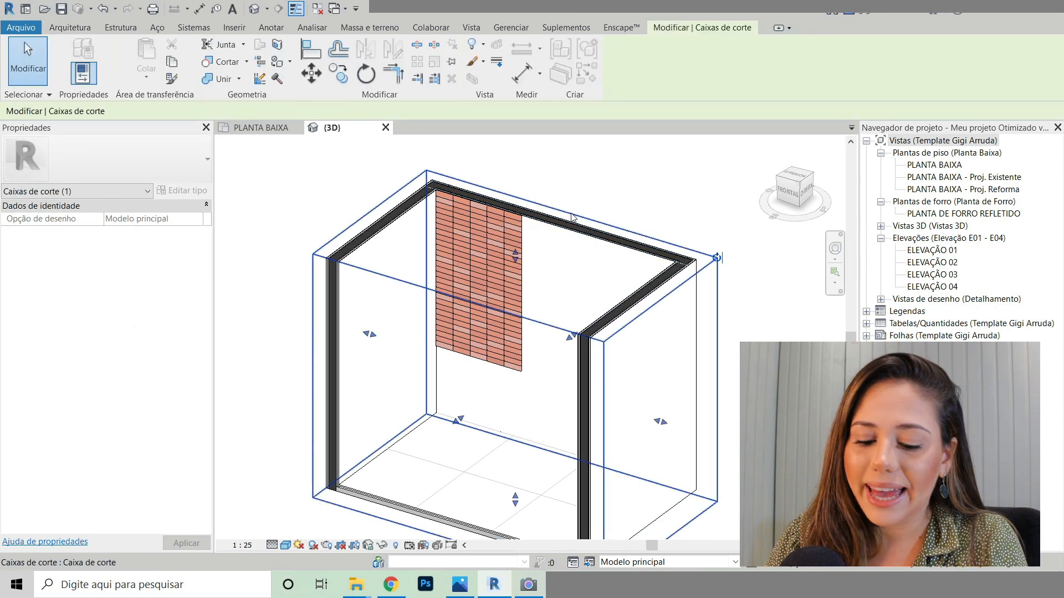
{"action": "key", "text": "e"}
{"action": "key", "text": "h"}
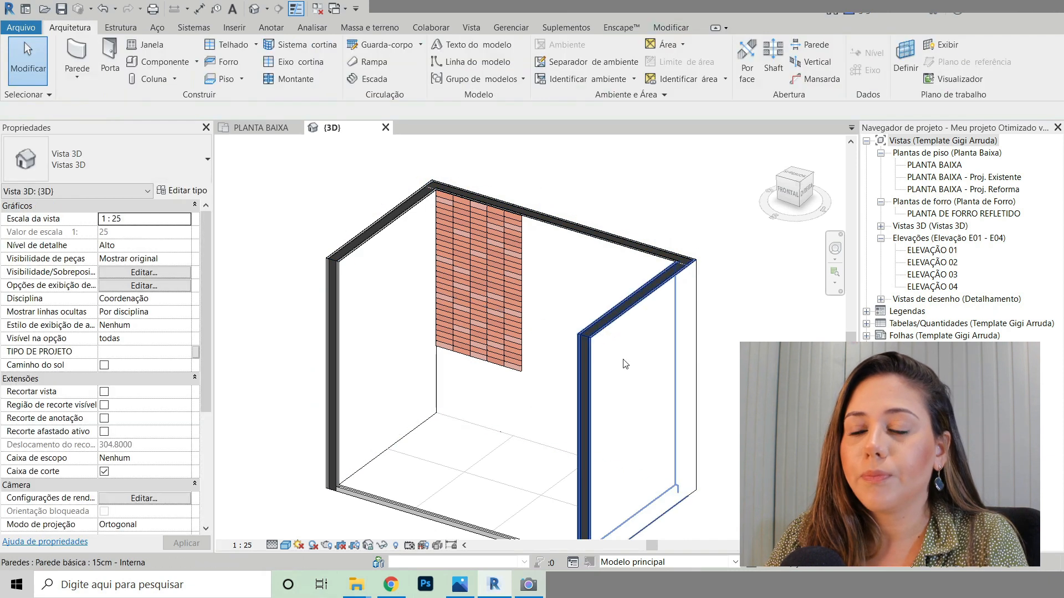
{"action": "scroll", "coordinate": [387, 299], "scroll_direction": "down", "scroll_amount": 3}
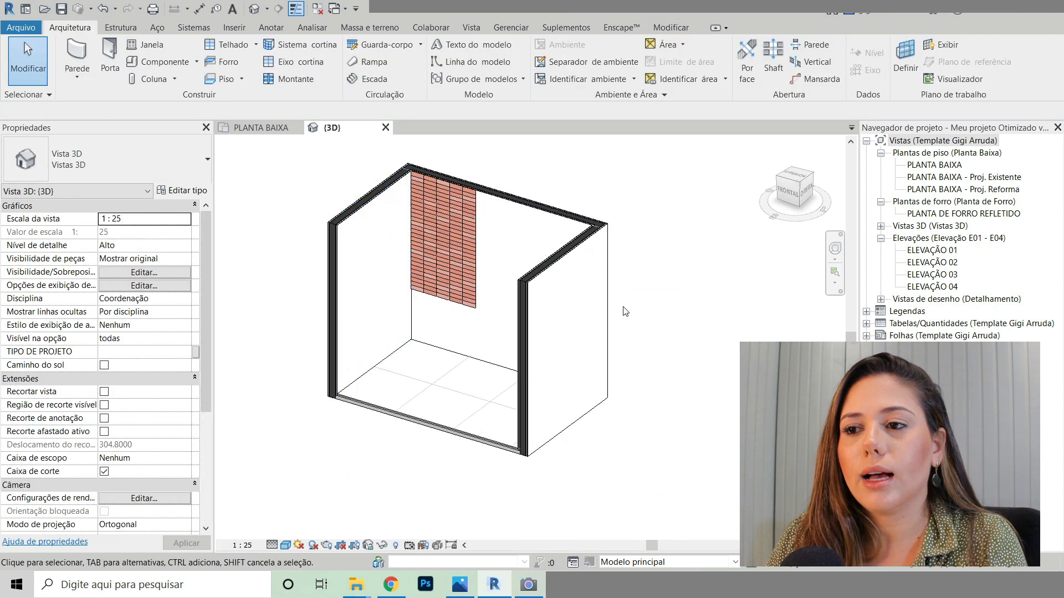
{"action": "scroll", "coordinate": [637, 316], "scroll_direction": "up", "scroll_amount": 2}
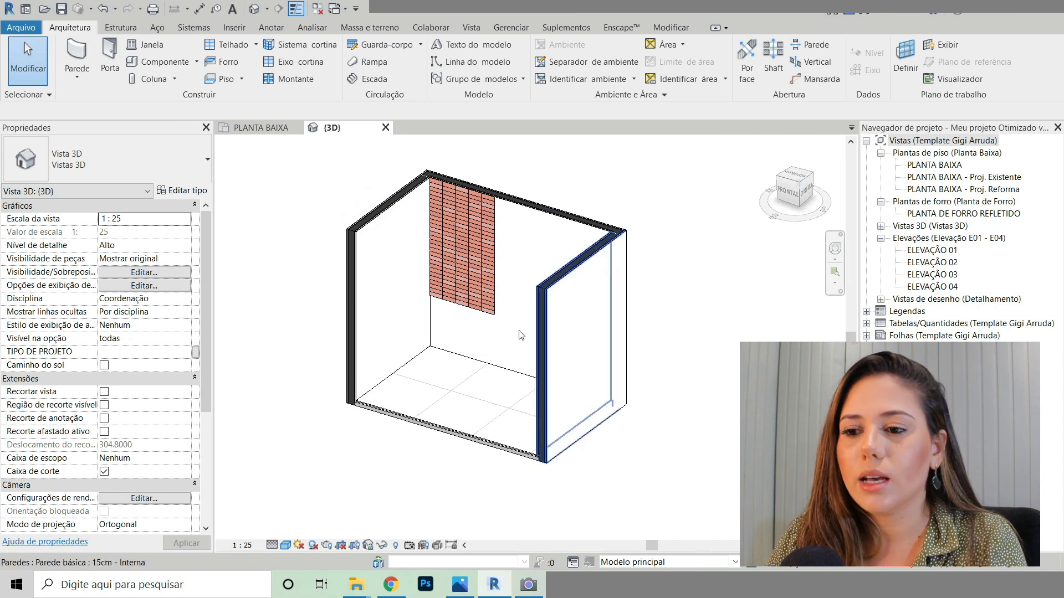
Step: Reveal the hidden elements, select the section box to examine its unhide options, and close the reveal mode without unhiding it
{"action": "left_click", "coordinate": [394, 545]}
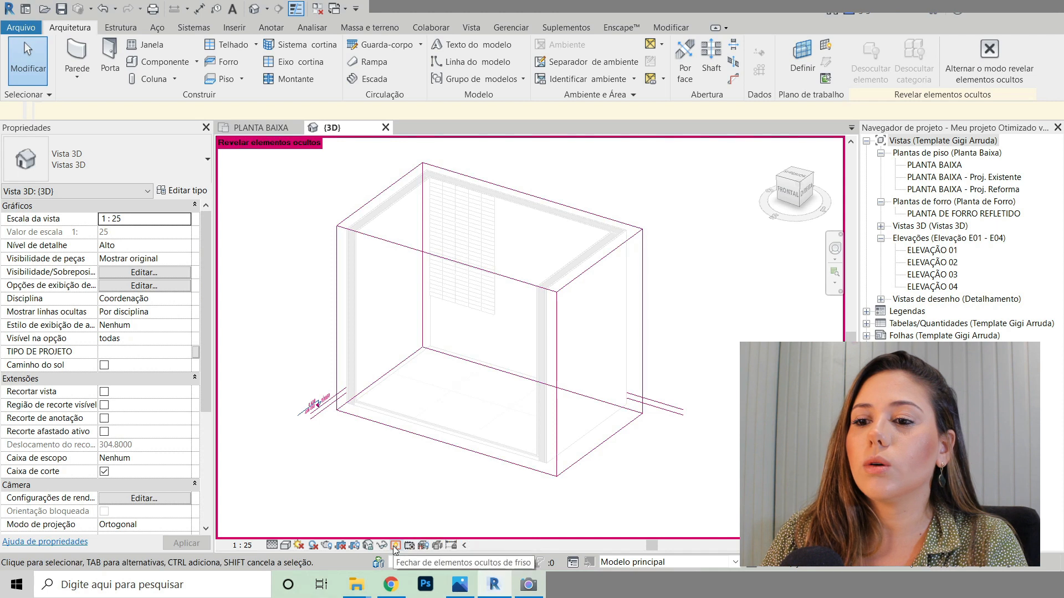
{"action": "left_click", "coordinate": [557, 478]}
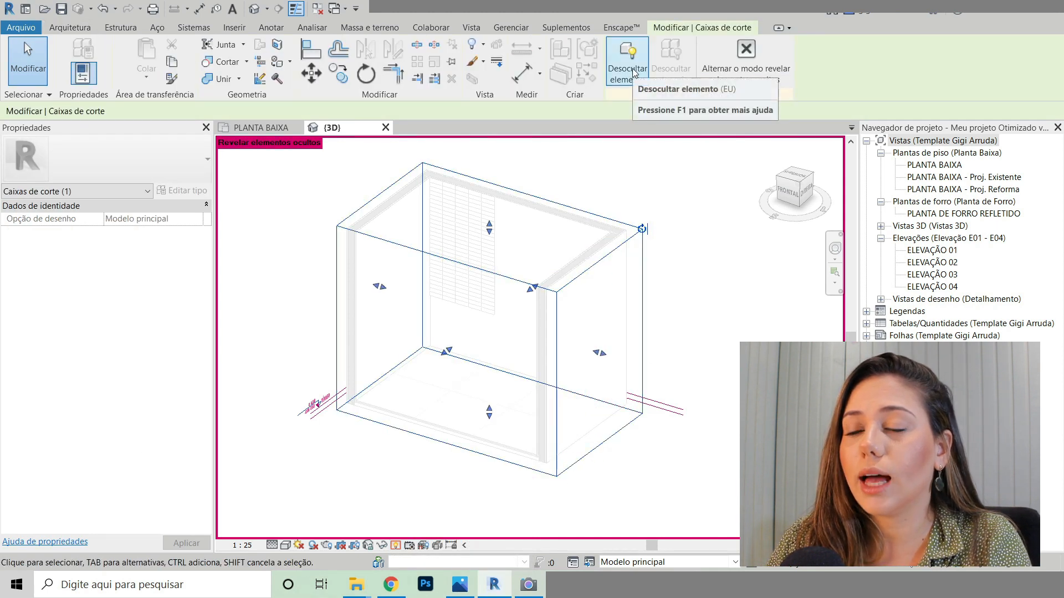
{"action": "right_click", "coordinate": [642, 252]}
{"action": "mouse_move", "coordinate": [720, 317]}
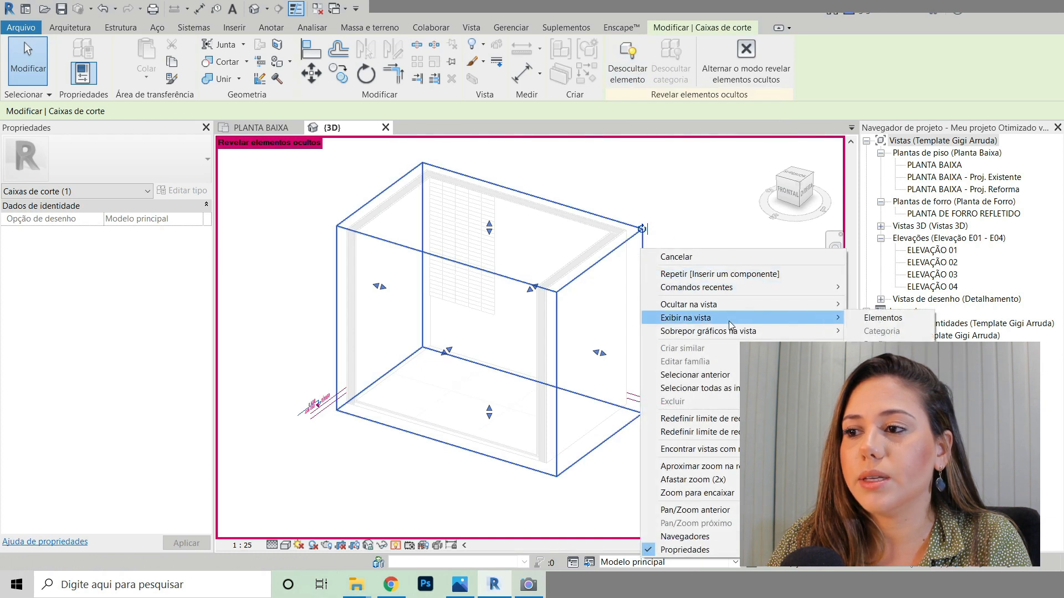
{"action": "left_click", "coordinate": [685, 169]}
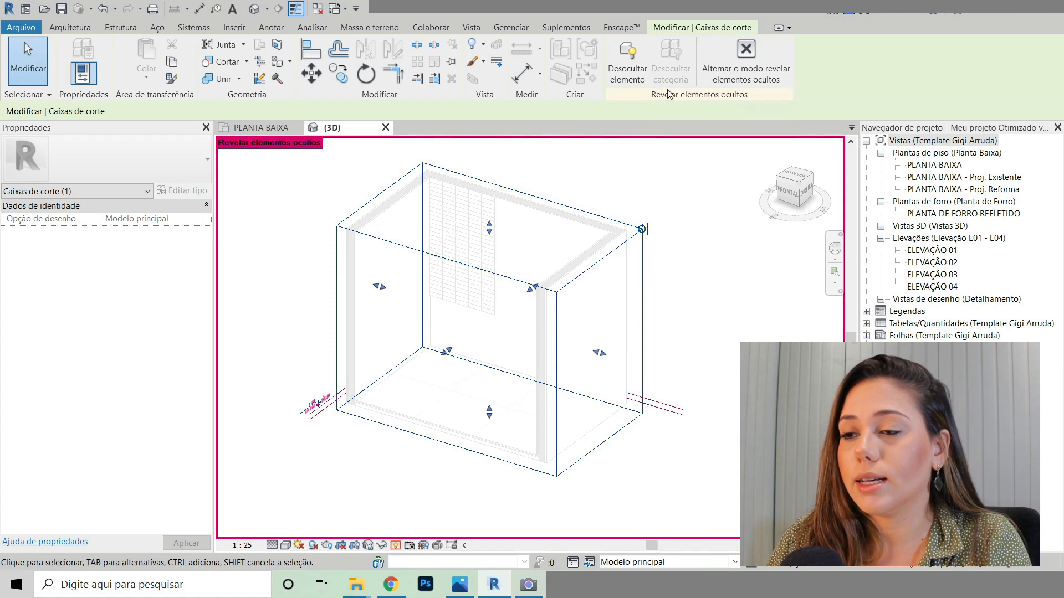
{"action": "left_click", "coordinate": [685, 272]}
{"action": "middle_click_drag", "start_coordinate": [685, 271], "coordinate": [723, 266], "text": "shift"}
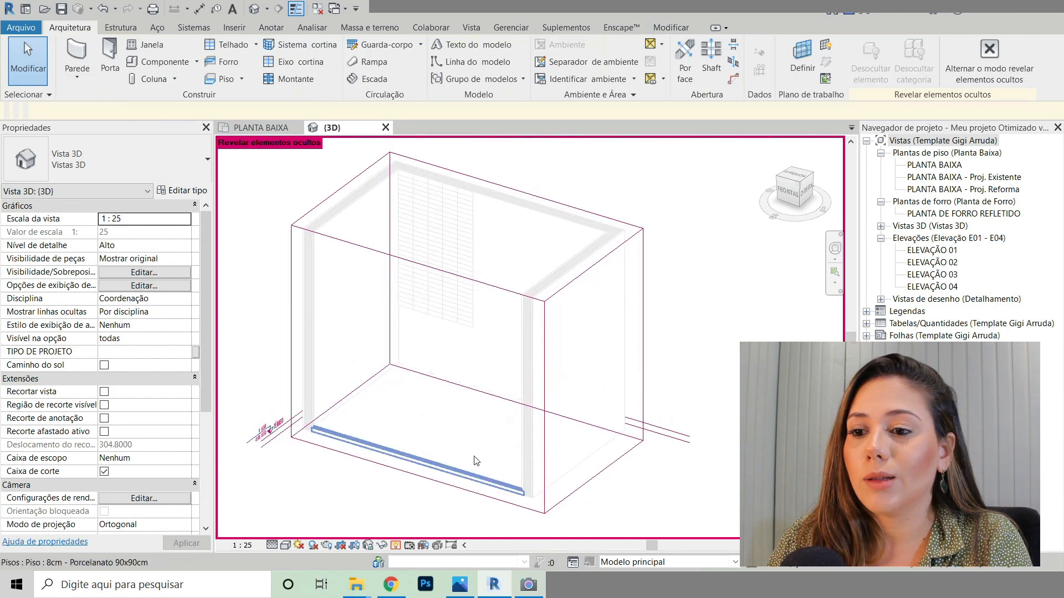
{"action": "left_click", "coordinate": [394, 546]}
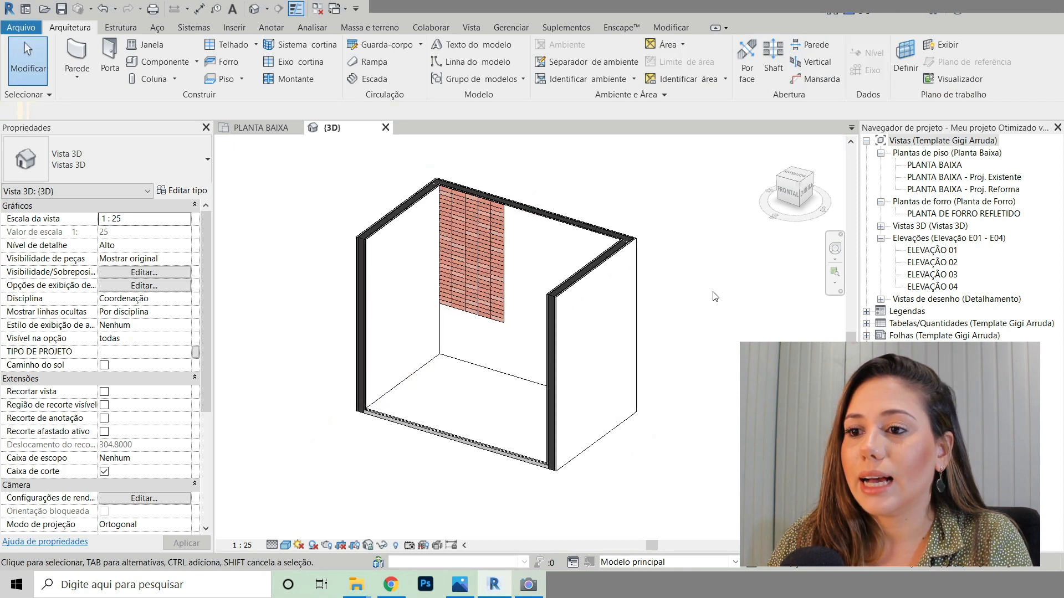
Step: Toggle the hidden-elements display on and off and inspect the cut room and its brick cladding up close
{"action": "middle_click_drag", "start_coordinate": [732, 323], "coordinate": [723, 324]}
{"action": "left_click", "coordinate": [395, 546]}
{"action": "left_click", "coordinate": [395, 547]}
{"action": "scroll", "coordinate": [441, 301], "scroll_direction": "down", "scroll_amount": 1}
{"action": "scroll", "coordinate": [598, 320], "scroll_direction": "down", "scroll_amount": 2}
{"action": "middle_click_drag", "start_coordinate": [687, 362], "coordinate": [708, 383]}
{"action": "scroll", "coordinate": [704, 381], "scroll_direction": "up", "scroll_amount": 2}
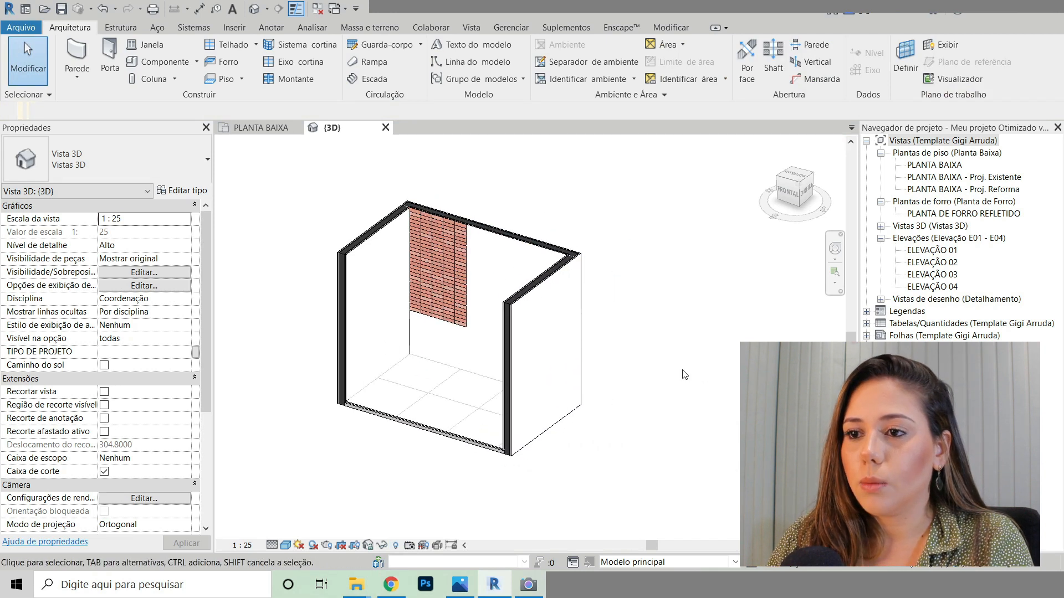
{"action": "scroll", "coordinate": [685, 374], "scroll_direction": "up", "scroll_amount": 1}
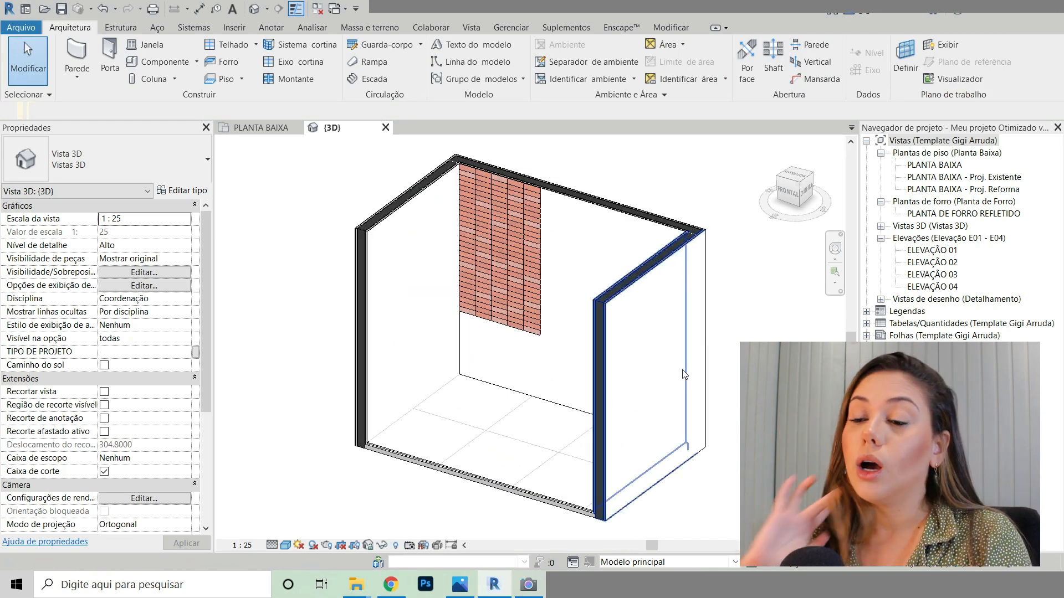
{"action": "middle_click_drag", "start_coordinate": [684, 374], "coordinate": [607, 195], "text": "shift"}
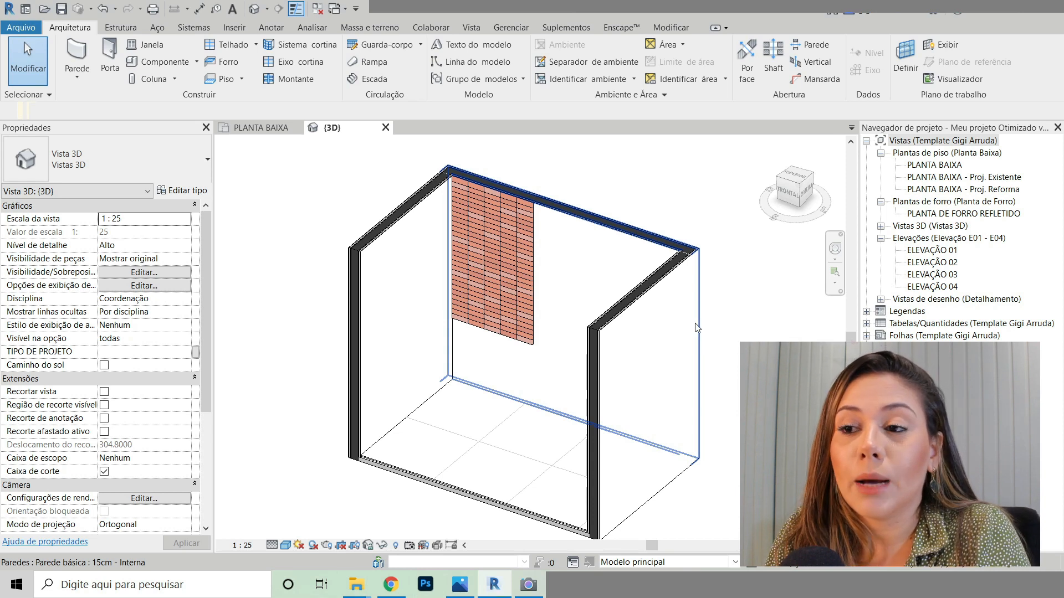
{"action": "scroll", "coordinate": [524, 208], "scroll_direction": "up", "scroll_amount": 6}
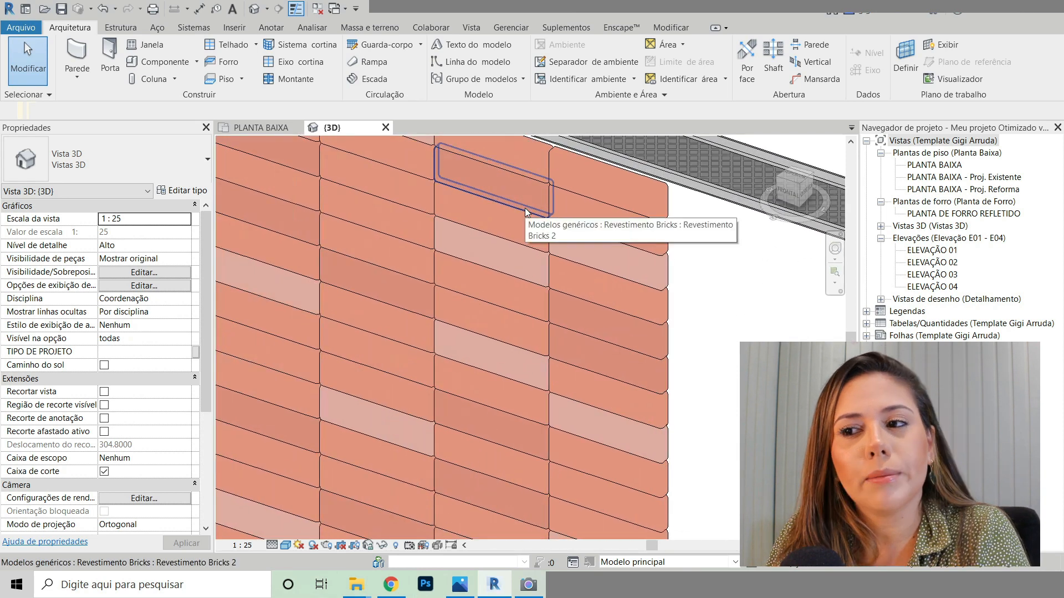
{"action": "scroll", "coordinate": [524, 207], "scroll_direction": "down", "scroll_amount": 6}
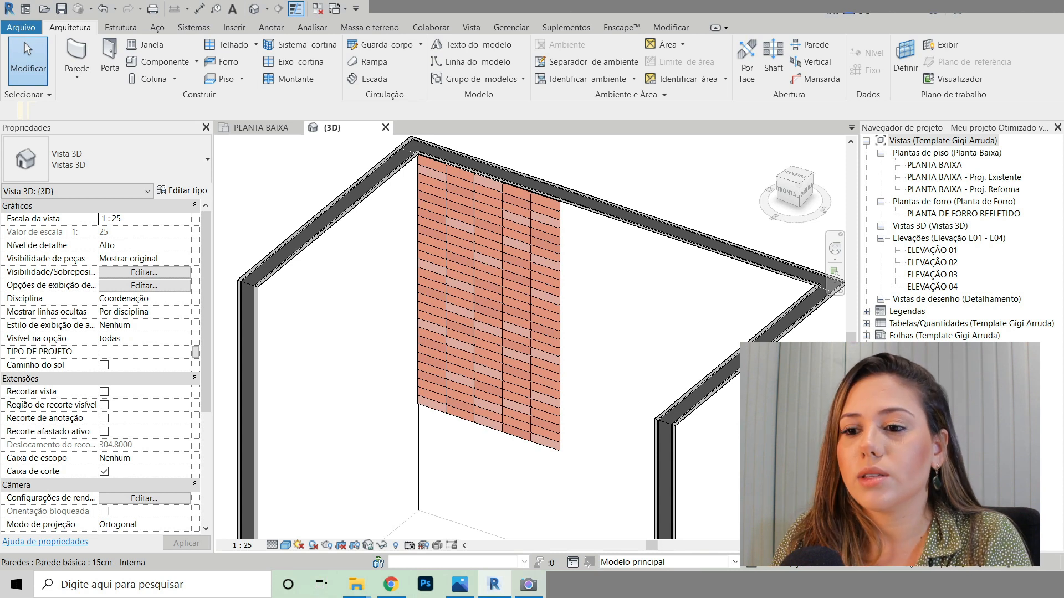
Step: Switch to File Explorer, open the folder Famílias - Brinde do evento in MPO_v02, and select the family Revestimento Bricks parametrizado
{"action": "mouse_move", "coordinate": [356, 585]}
{"action": "mouse_move", "coordinate": [390, 536]}
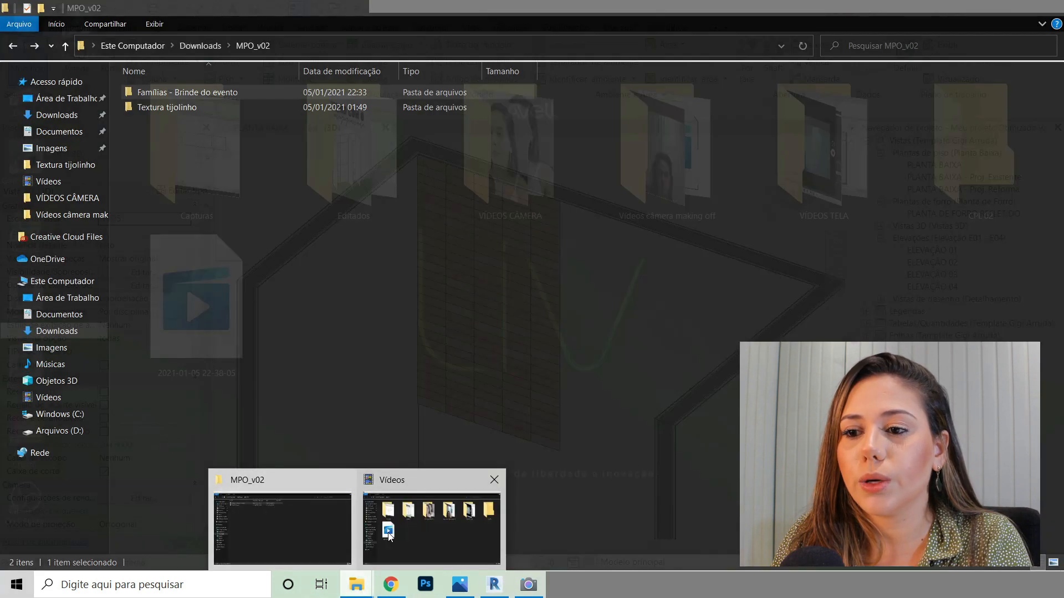
{"action": "left_click", "coordinate": [291, 528]}
{"action": "left_click", "coordinate": [267, 194]}
{"action": "left_click", "coordinate": [181, 92]}
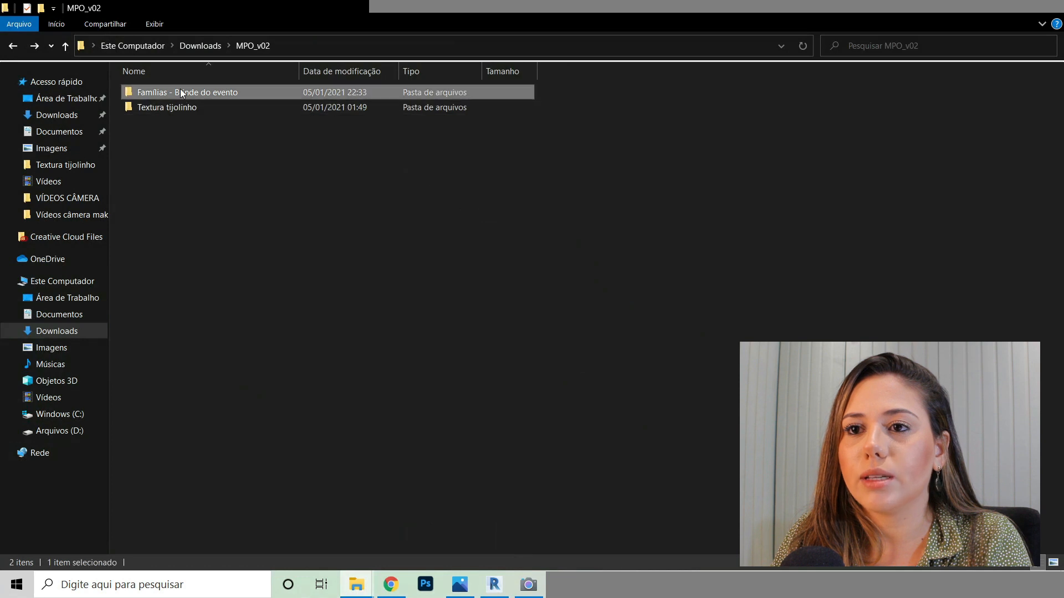
{"action": "double_click", "coordinate": [181, 92]}
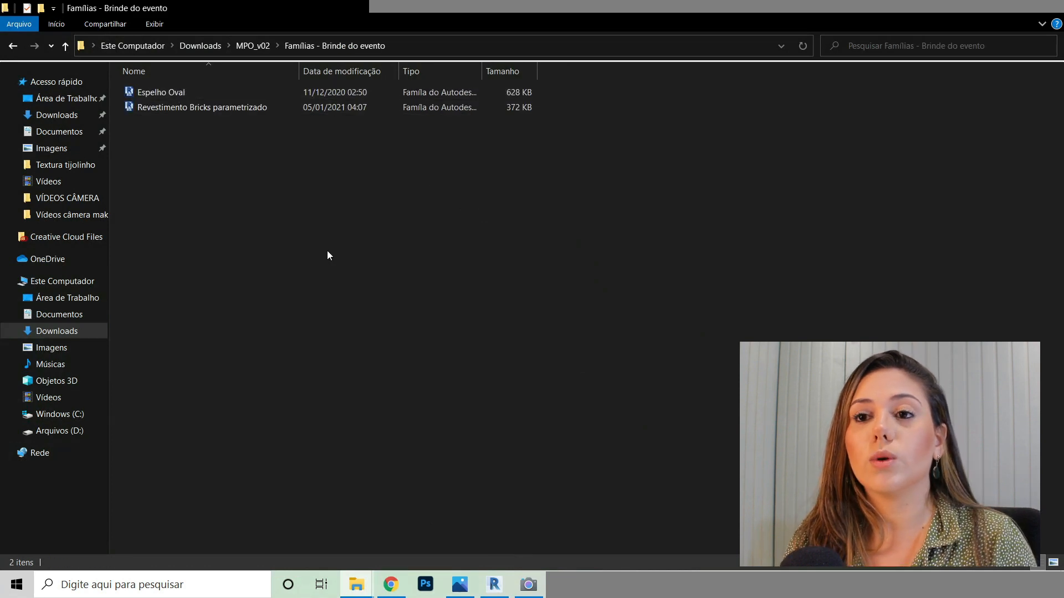
{"action": "left_click", "coordinate": [227, 108]}
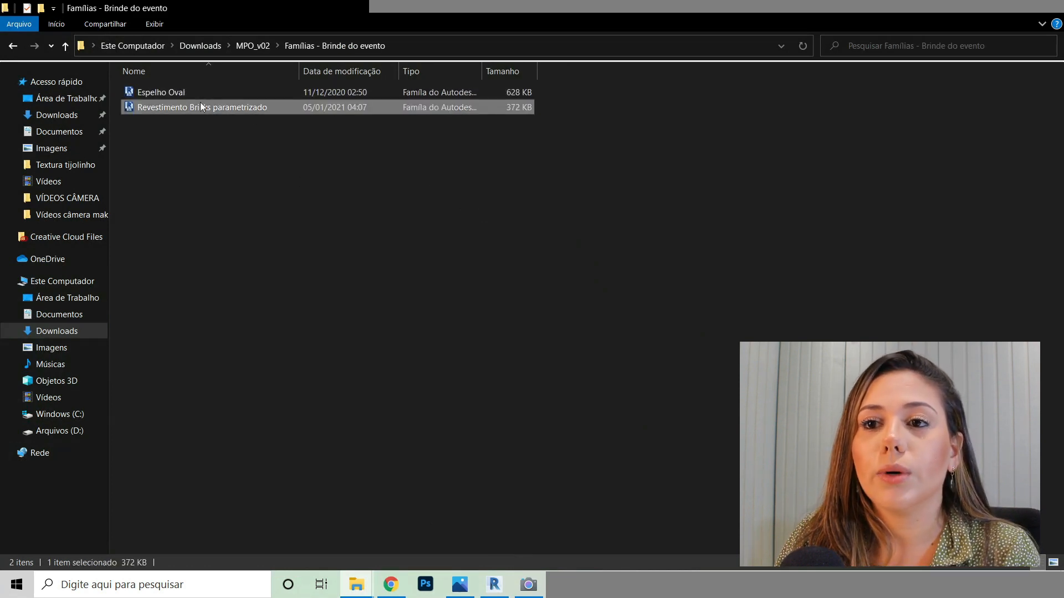
{"action": "left_click", "coordinate": [161, 91]}
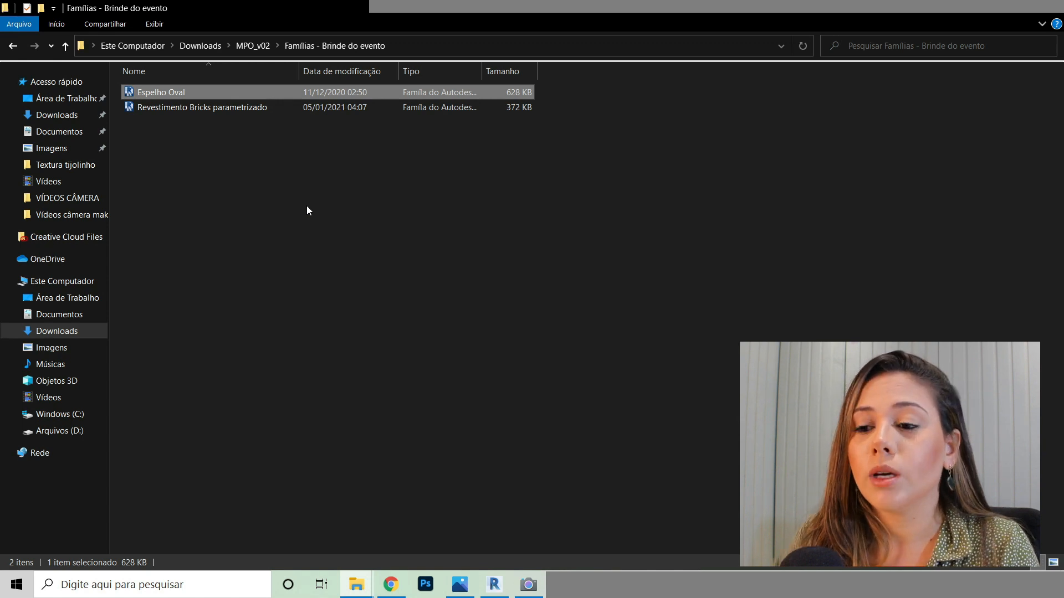
{"action": "left_click", "coordinate": [211, 109]}
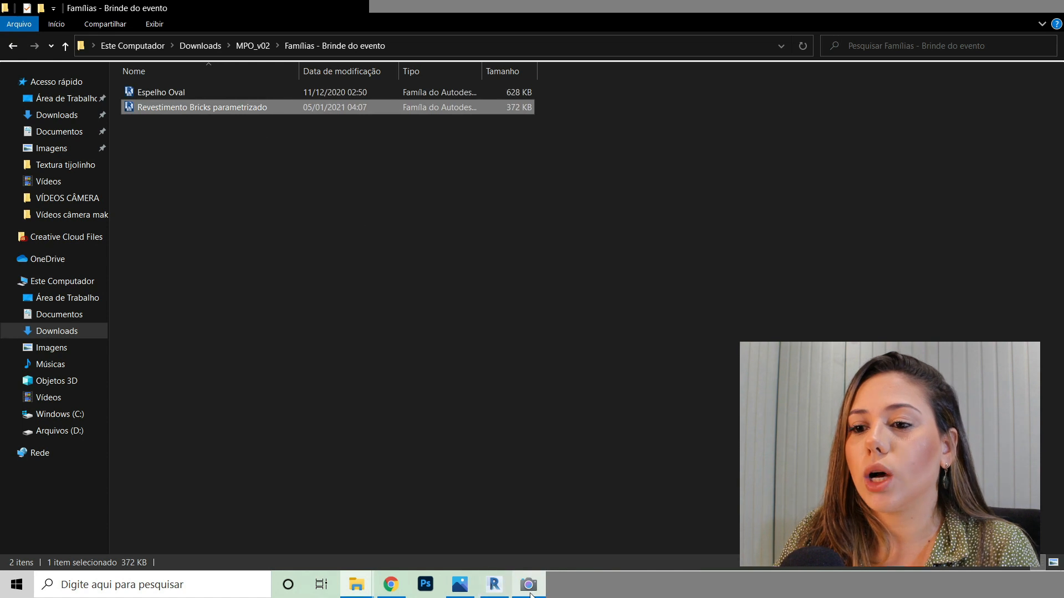
{"action": "left_click", "coordinate": [391, 584]}
{"action": "left_click", "coordinate": [494, 586]}
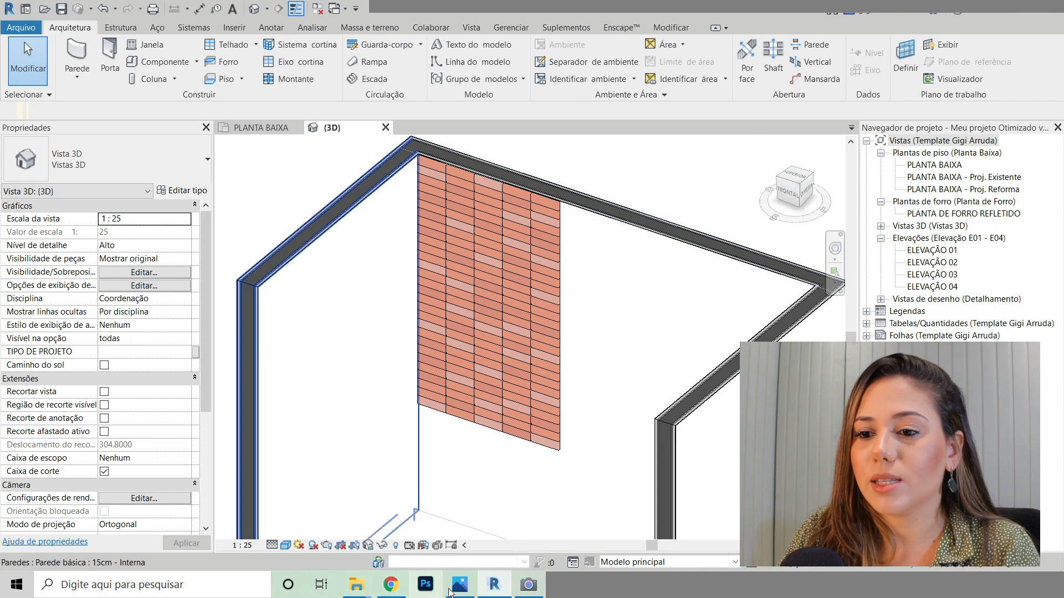
Step: Switch back to File Explorer, open the family Revestimento Bricks parametrizado in Revit, and load it into the project while closing the family
{"action": "mouse_move", "coordinate": [357, 585]}
{"action": "left_click", "coordinate": [293, 520]}
{"action": "left_click", "coordinate": [449, 271]}
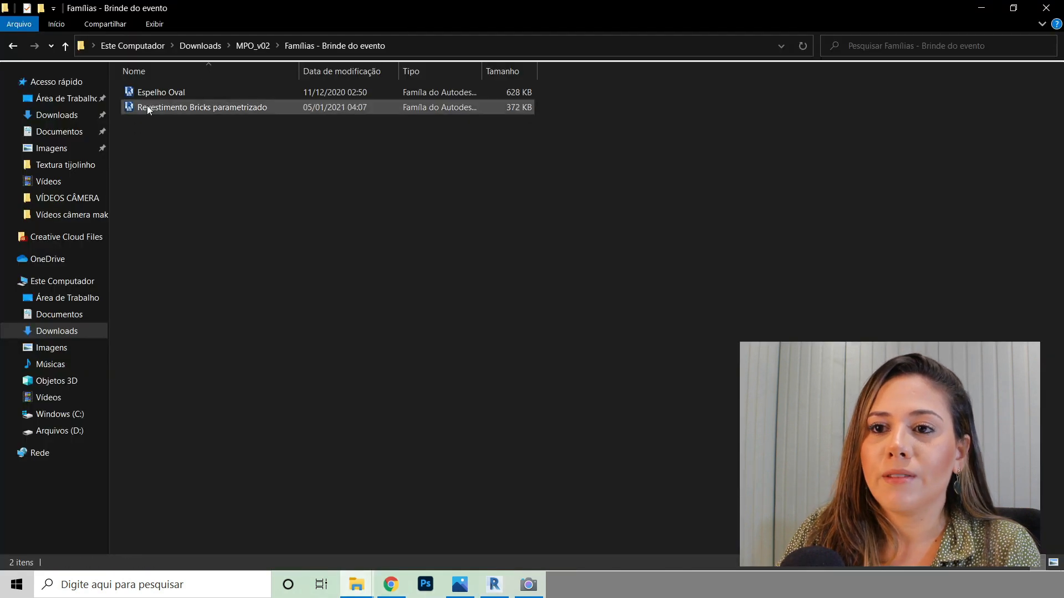
{"action": "left_click", "coordinate": [240, 109]}
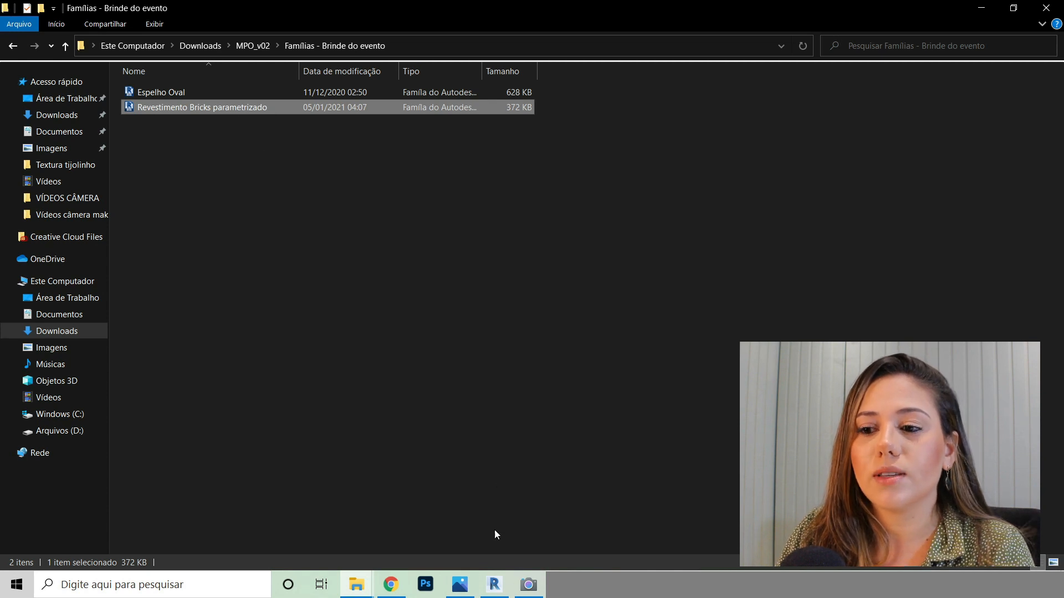
{"action": "double_click", "coordinate": [256, 108]}
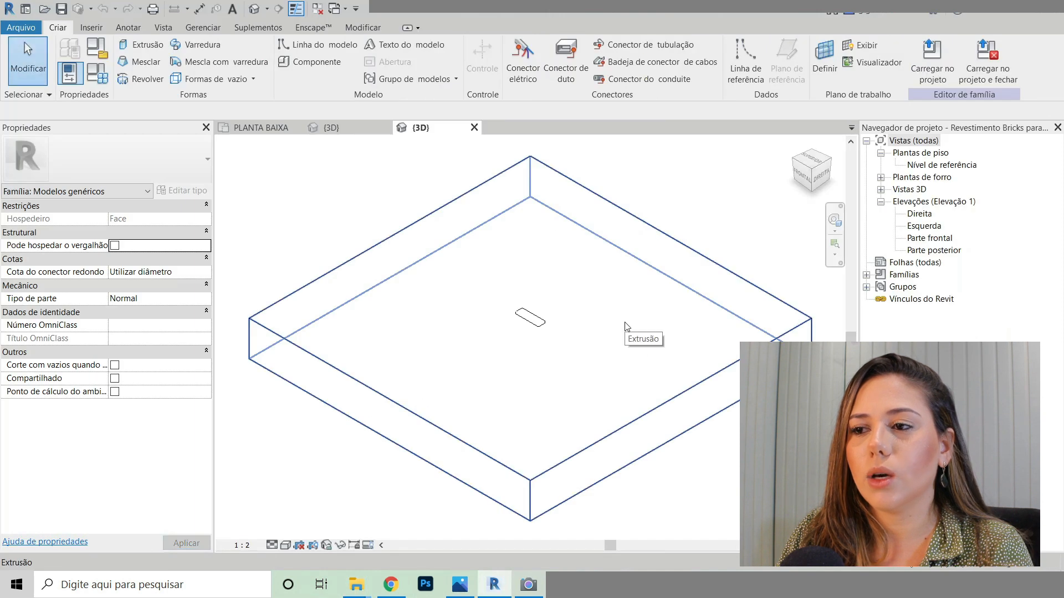
{"action": "left_click", "coordinate": [988, 78]}
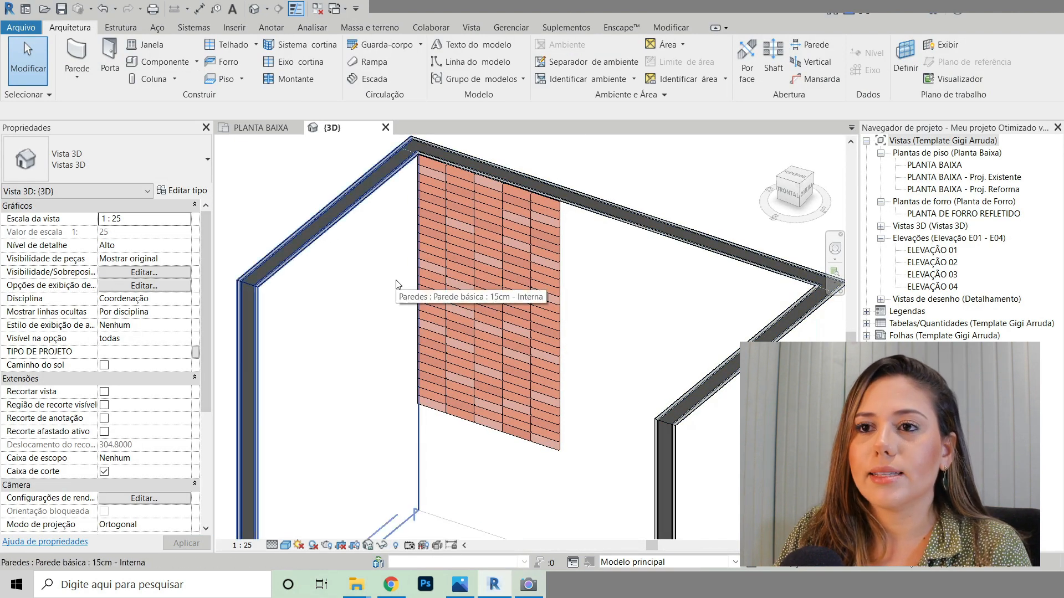
Step: Open the ELEVAÇÃO 01 view and change its visual style to display the brick cladding in its material colors
{"action": "left_click", "coordinate": [232, 29]}
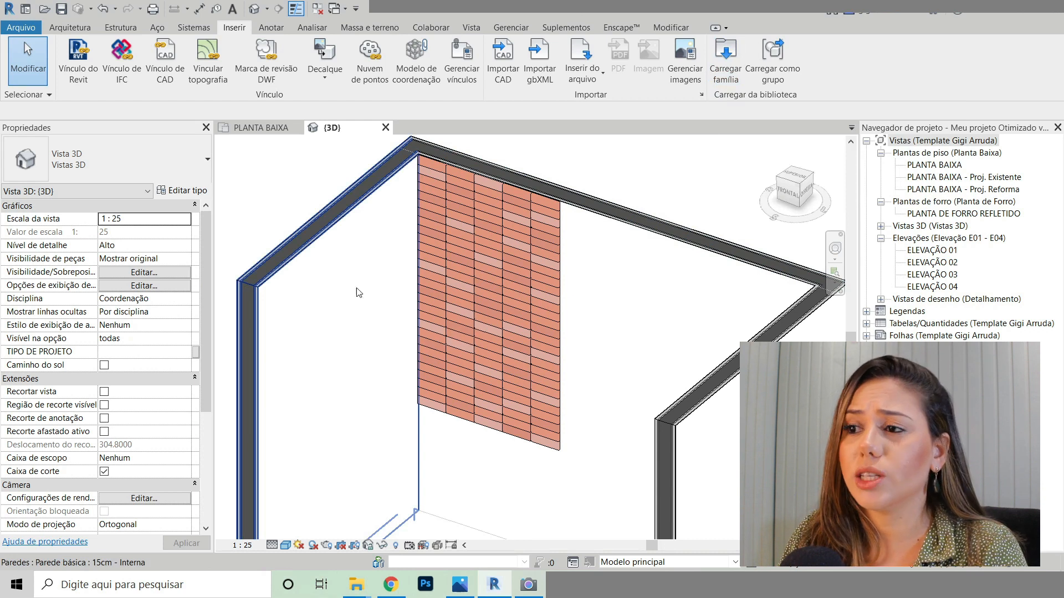
{"action": "double_click", "coordinate": [943, 255]}
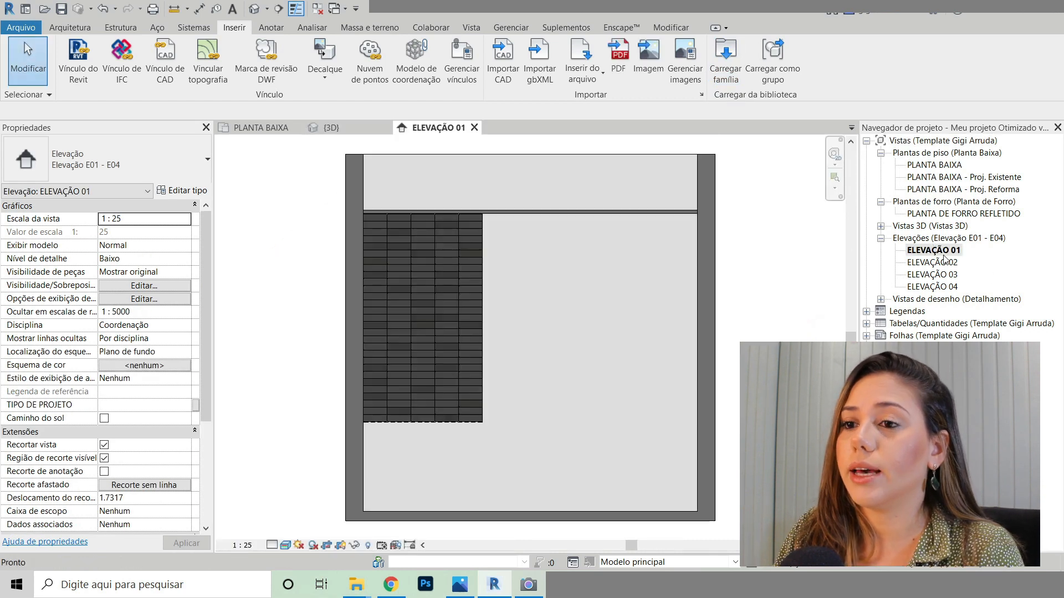
{"action": "left_click", "coordinate": [286, 545]}
{"action": "left_click", "coordinate": [317, 505]}
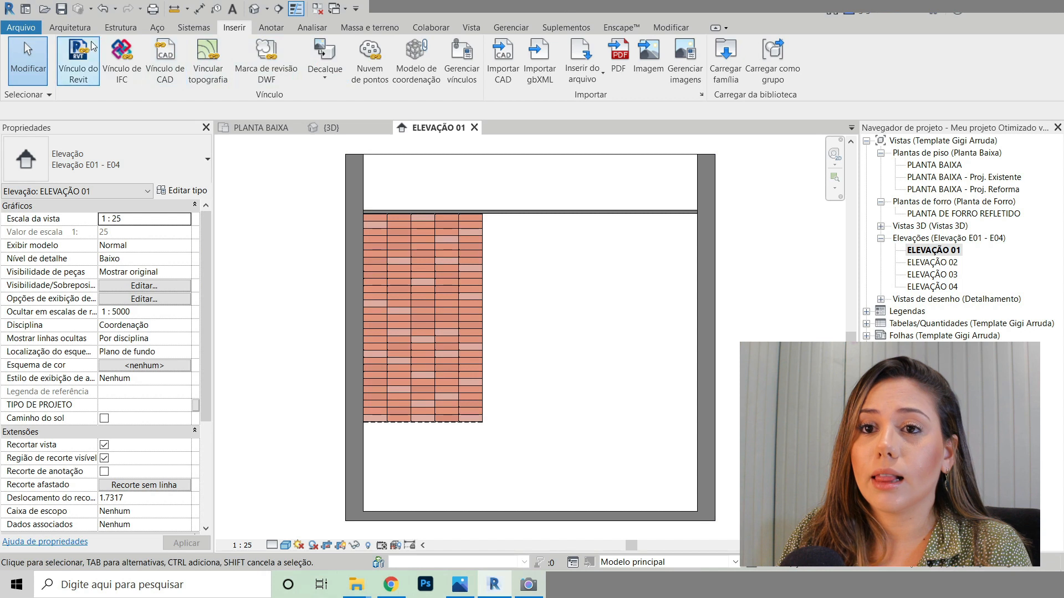
Step: Place one Revestimento Bricks component of the Revestimento Bricks parametrizado family on the empty wall face beside the cladding's lower edge
{"action": "left_click", "coordinate": [70, 27]}
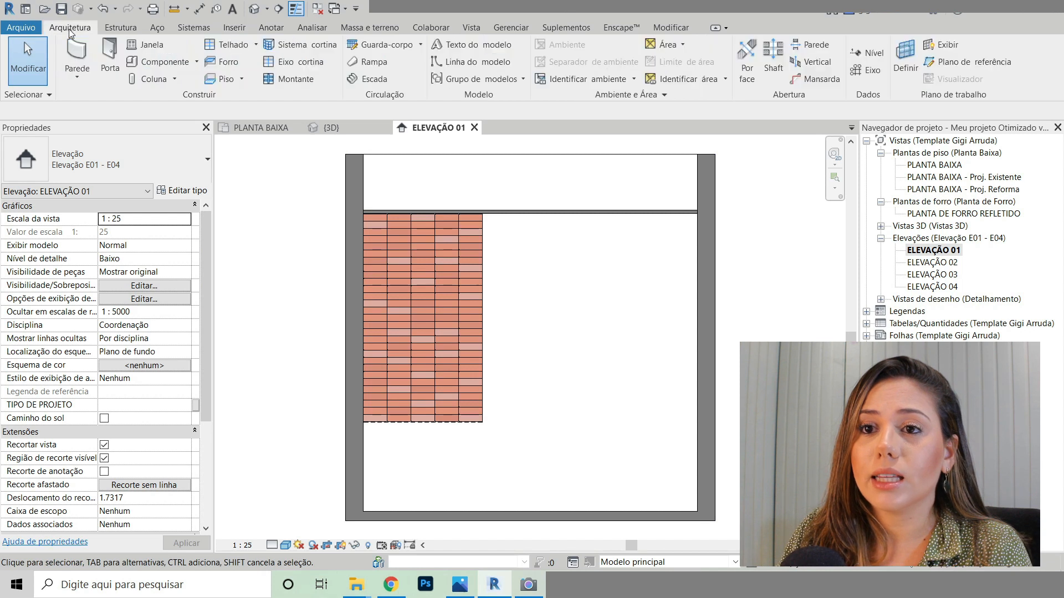
{"action": "left_click", "coordinate": [160, 64]}
{"action": "left_click", "coordinate": [134, 157]}
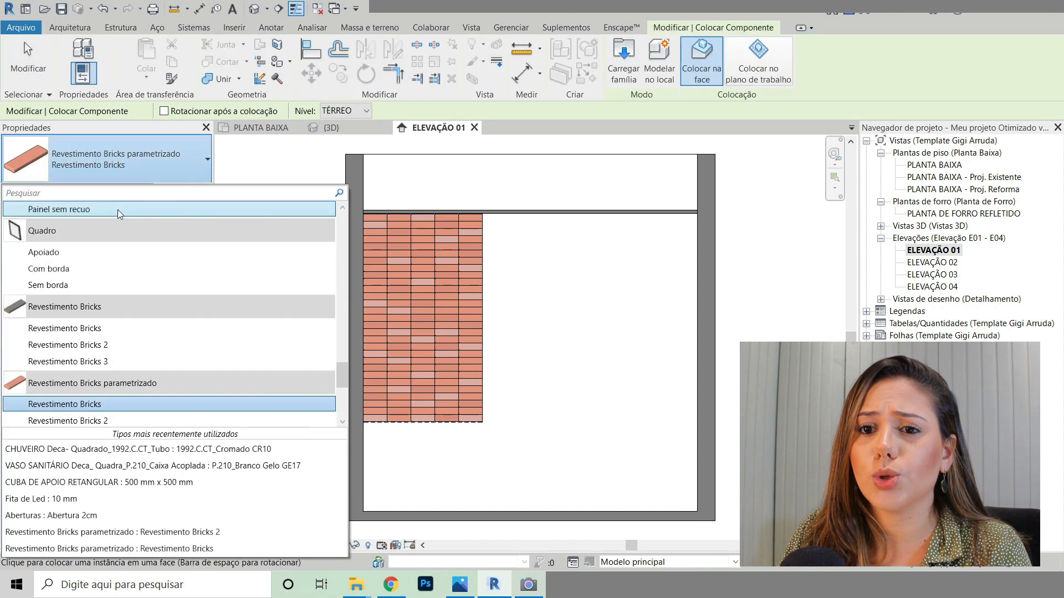
{"action": "scroll", "coordinate": [99, 400], "scroll_direction": "down", "scroll_amount": 3}
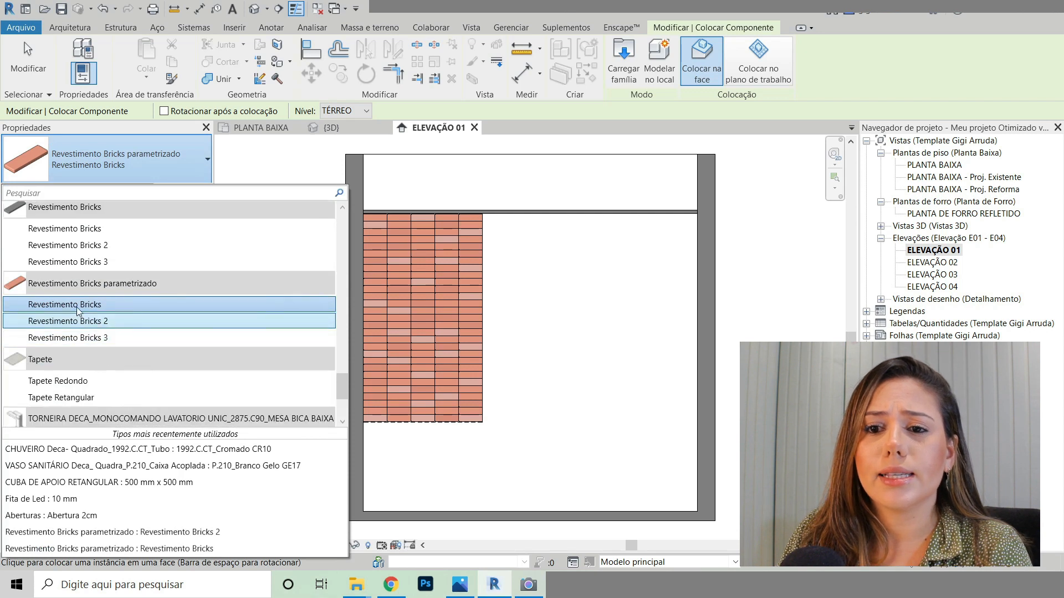
{"action": "mouse_move", "coordinate": [97, 315]}
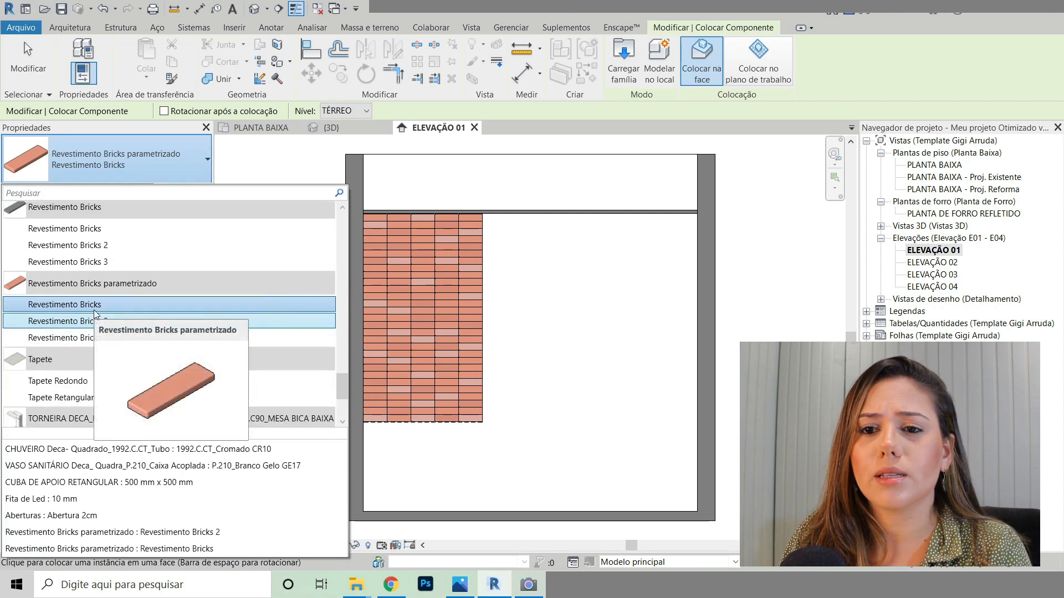
{"action": "scroll", "coordinate": [109, 382], "scroll_direction": "up", "scroll_amount": 1}
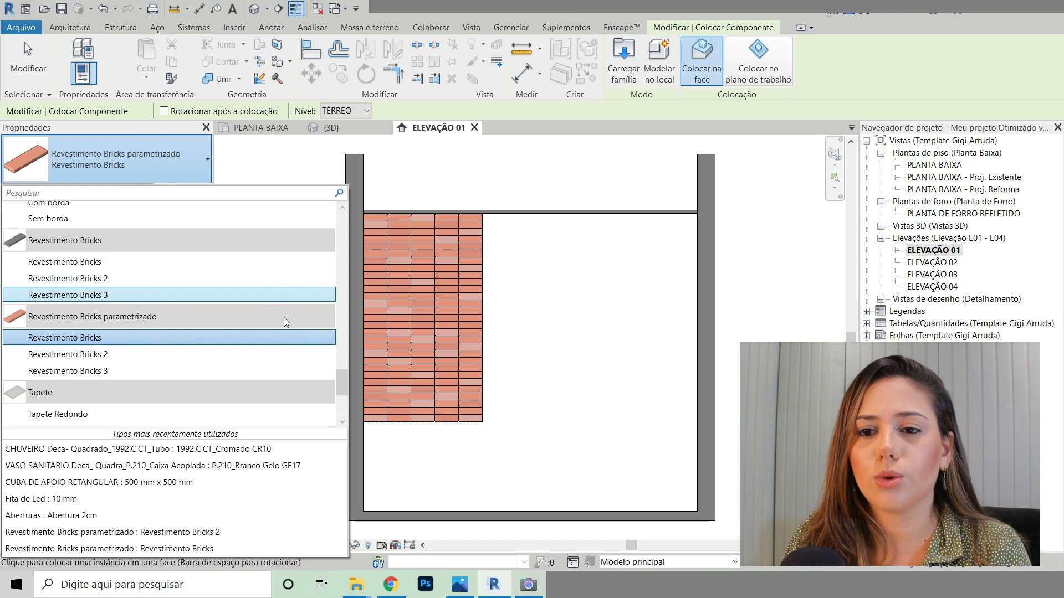
{"action": "left_click", "coordinate": [94, 339]}
{"action": "scroll", "coordinate": [532, 405], "scroll_direction": "up", "scroll_amount": 2}
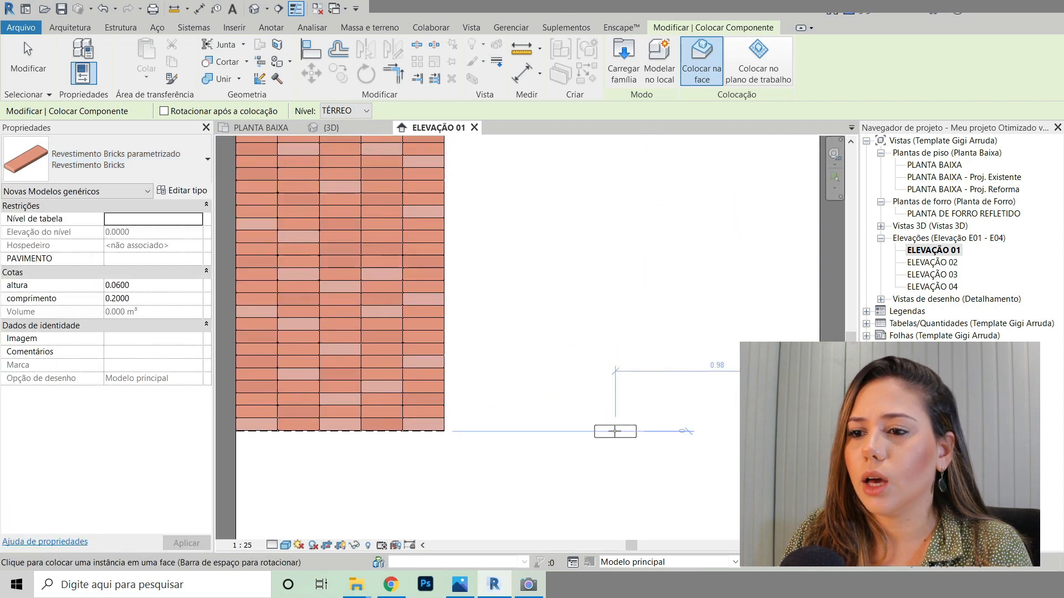
{"action": "left_click", "coordinate": [615, 431]}
{"action": "left_click", "coordinate": [26, 70]}
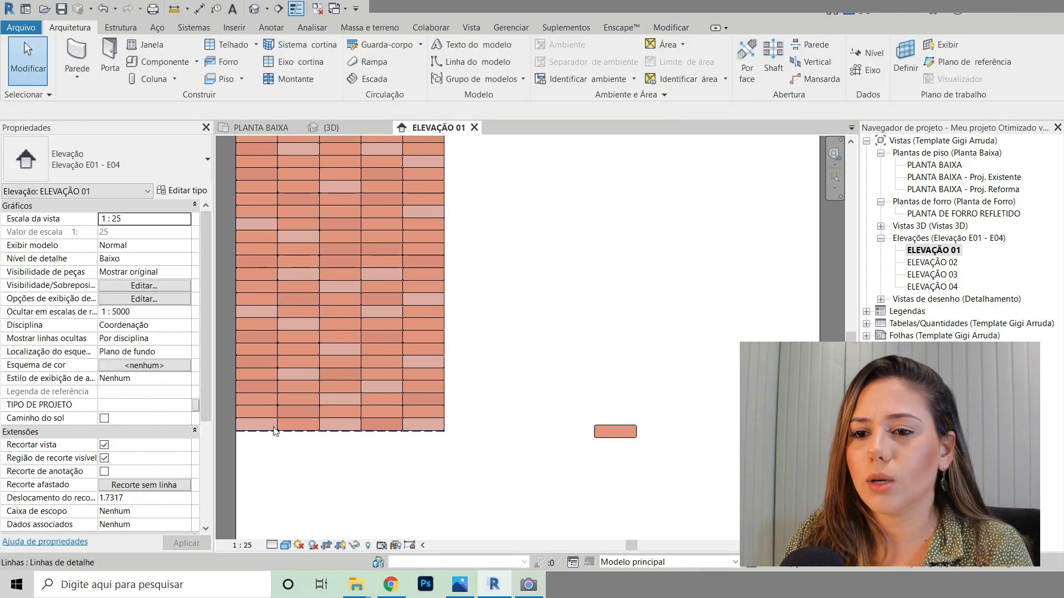
Step: Select all instances of the old Revestimento Bricks 3 bricks and change them to Revestimento Bricks 3 of the Revestimento Bricks parametrizado family
{"action": "scroll", "coordinate": [256, 426], "scroll_direction": "up", "scroll_amount": 2}
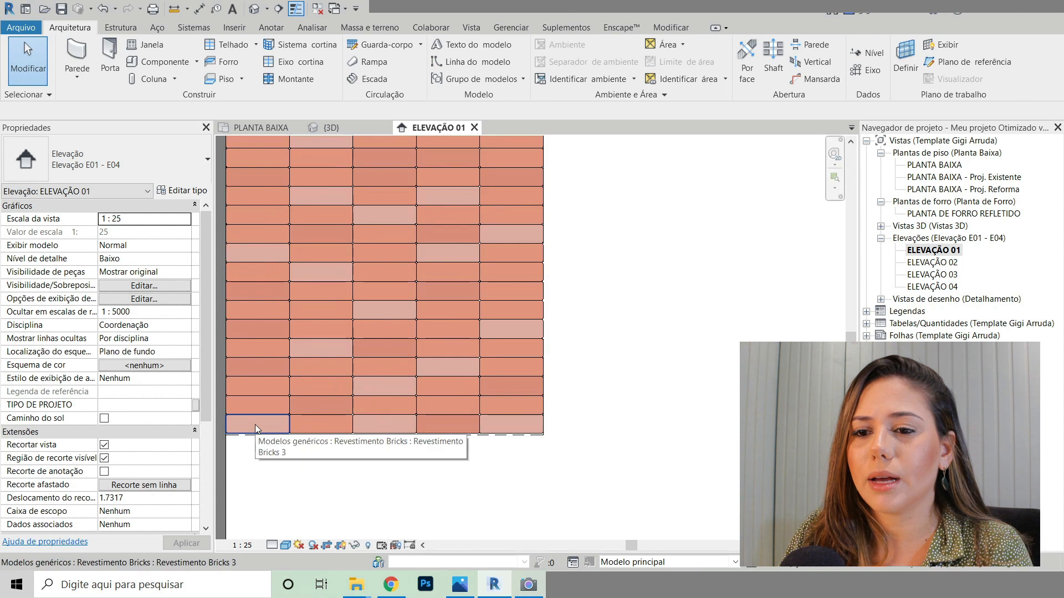
{"action": "left_click", "coordinate": [254, 425]}
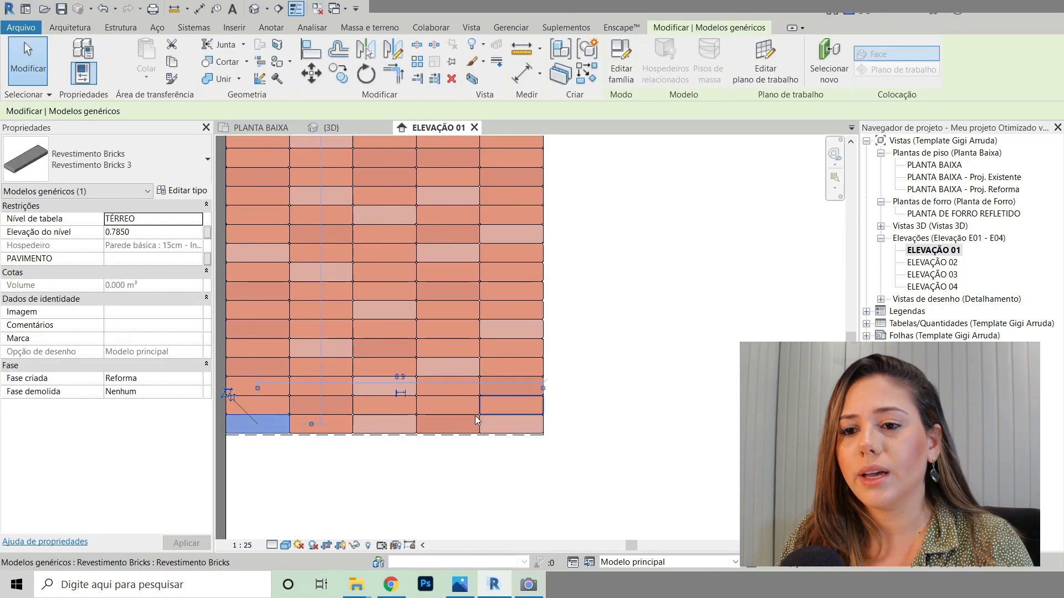
{"action": "key", "text": "s"}
{"action": "key", "text": "a"}
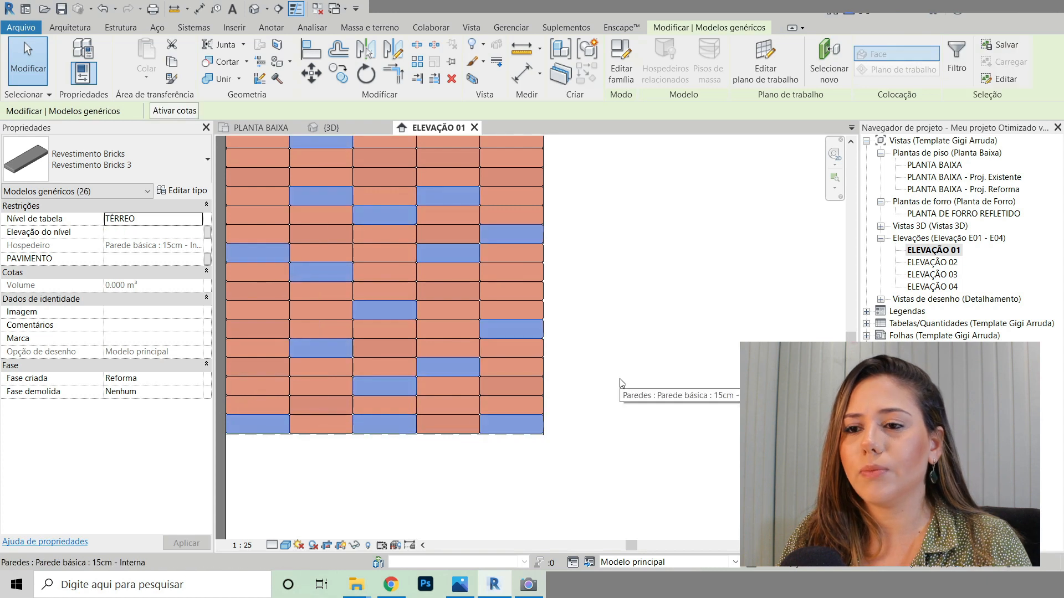
{"action": "scroll", "coordinate": [466, 411], "scroll_direction": "down", "scroll_amount": 3}
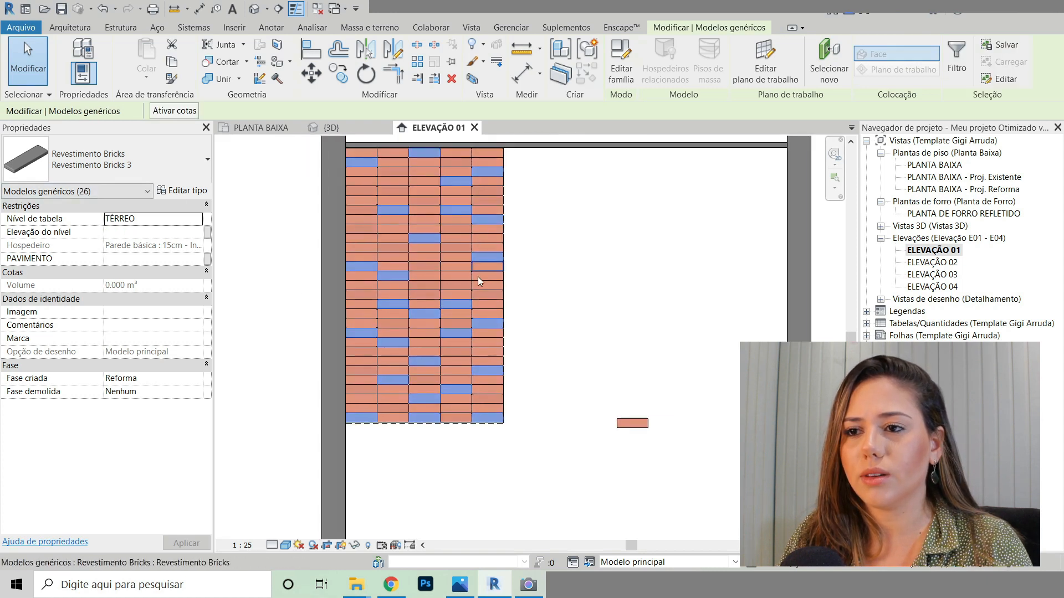
{"action": "middle_click_drag", "start_coordinate": [557, 249], "coordinate": [518, 261]}
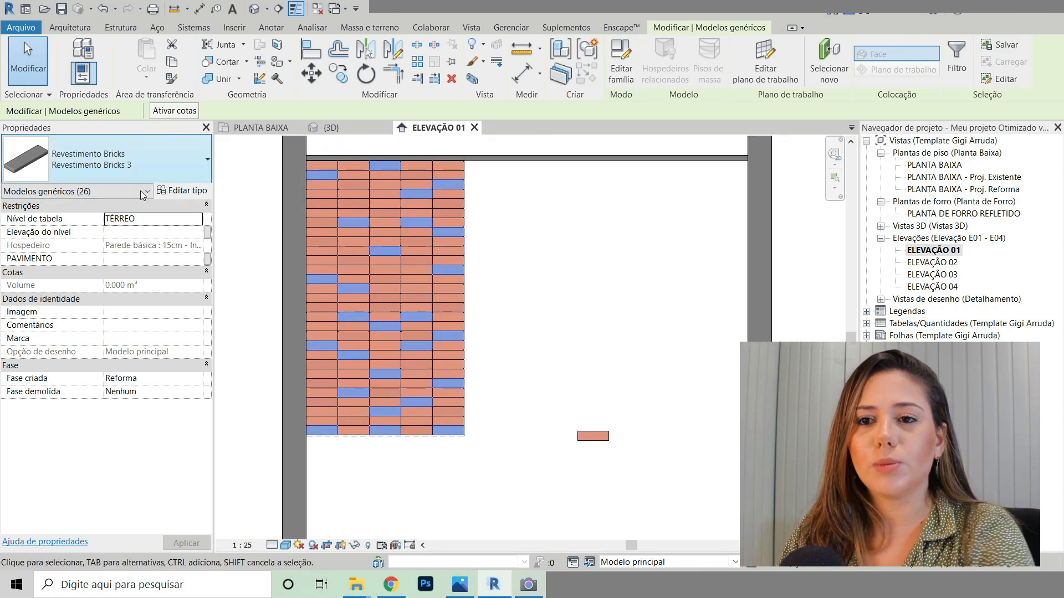
{"action": "left_click", "coordinate": [163, 167]}
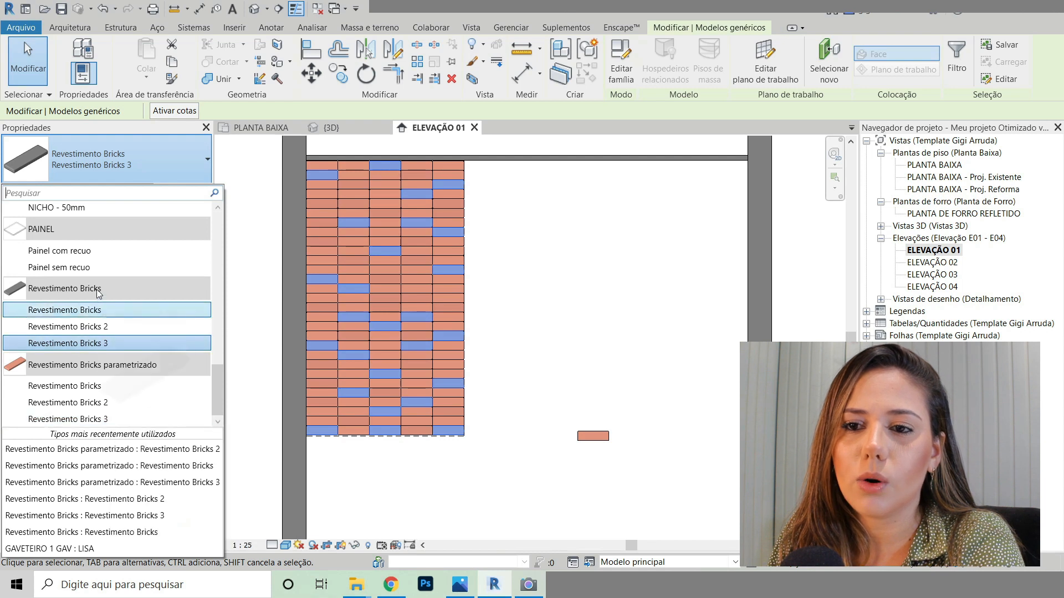
{"action": "left_click", "coordinate": [98, 419]}
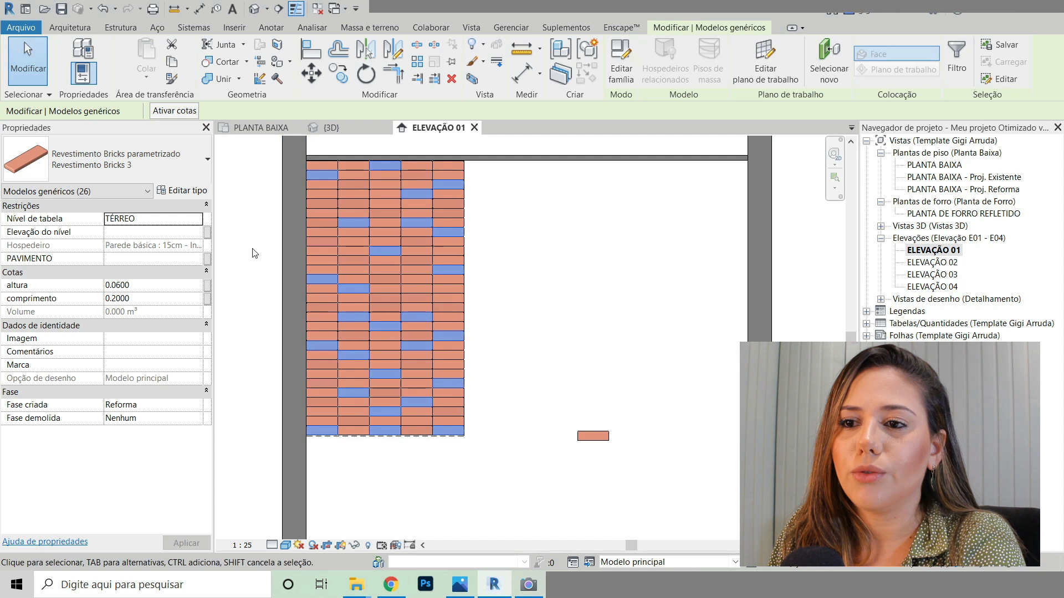
{"action": "key", "text": "Escape"}
Step: Select all instances of the old base-type Revestimento Bricks and change them to Revestimento Bricks of the Revestimento Bricks parametrizado family
{"action": "scroll", "coordinate": [348, 430], "scroll_direction": "up", "scroll_amount": 3}
{"action": "left_click", "coordinate": [361, 429]}
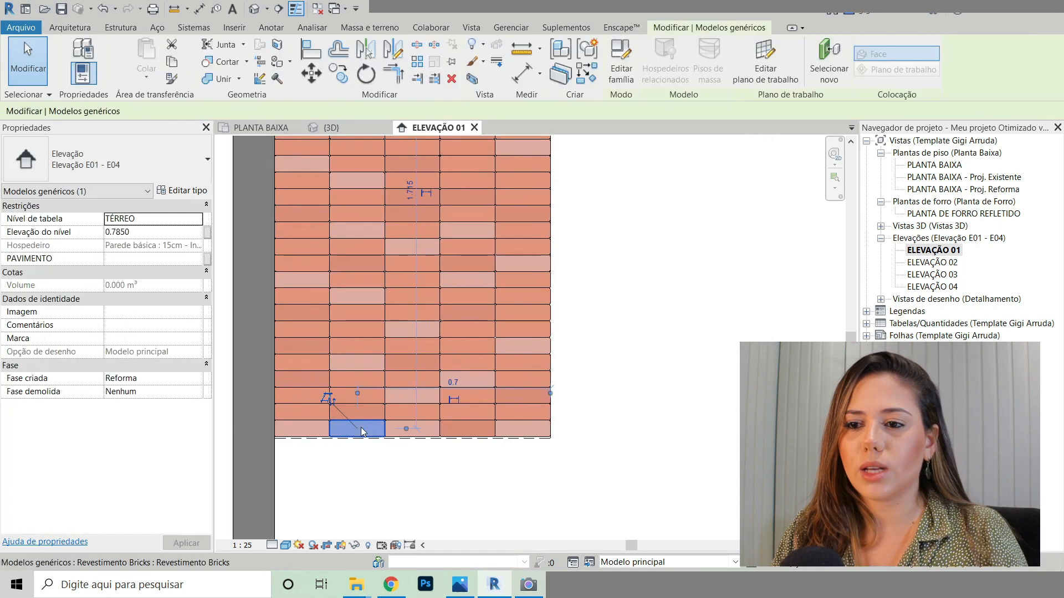
{"action": "key", "text": "s"}
{"action": "key", "text": "a"}
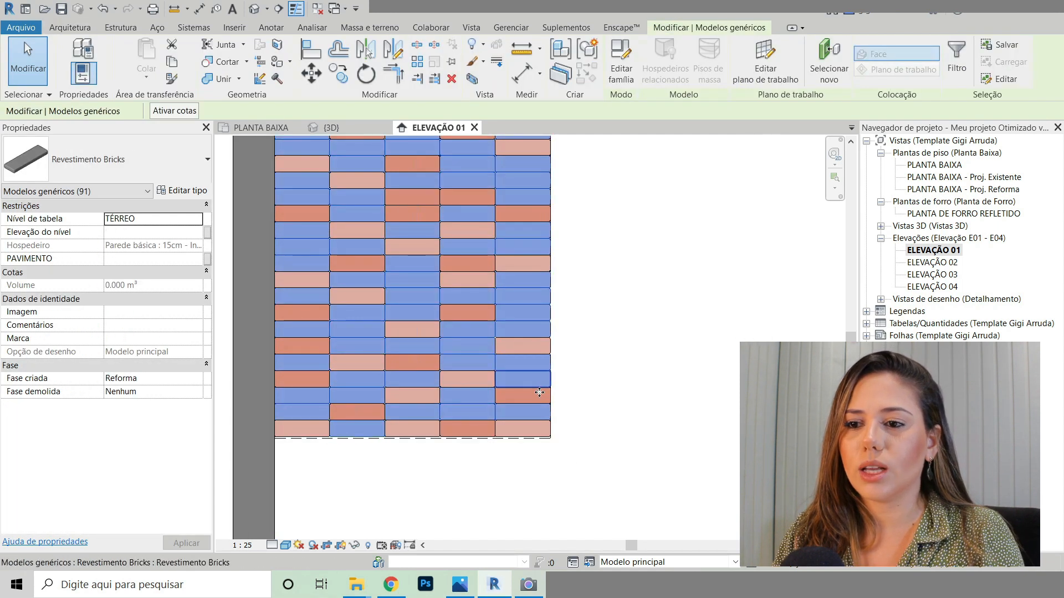
{"action": "scroll", "coordinate": [537, 394], "scroll_direction": "down", "scroll_amount": 2}
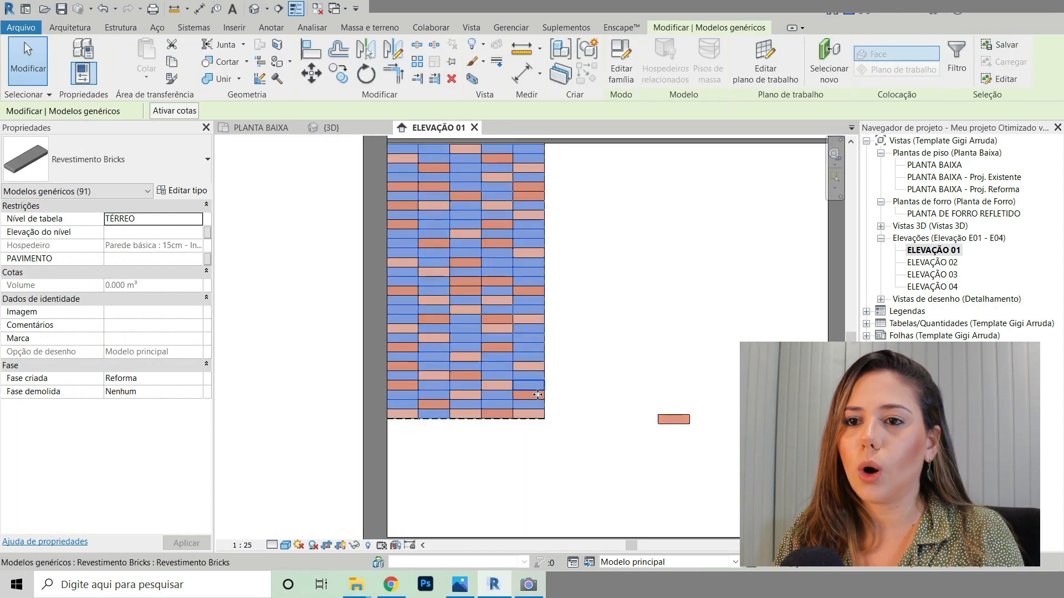
{"action": "left_click", "coordinate": [154, 168]}
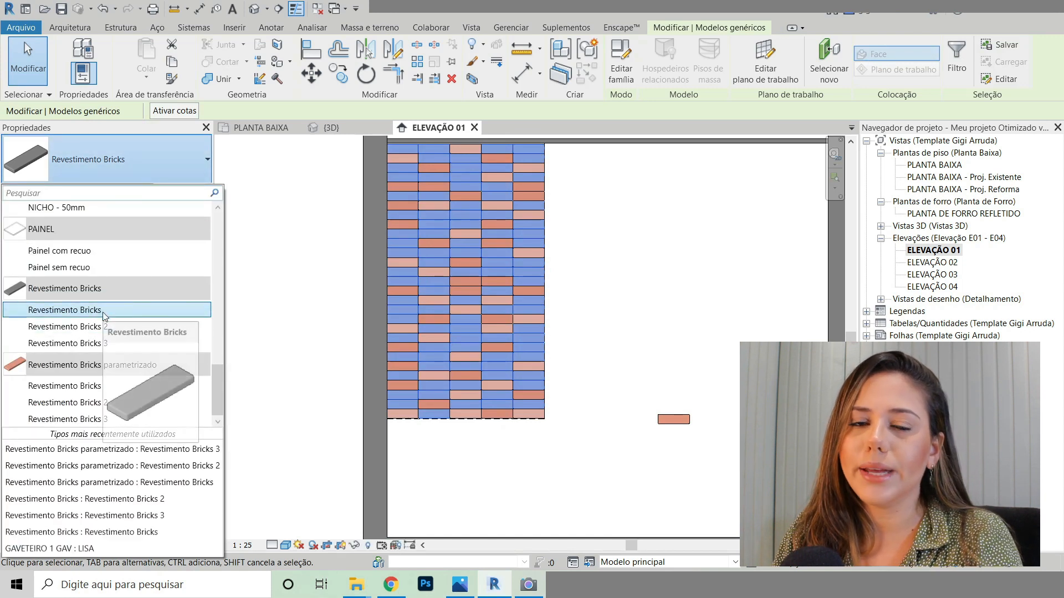
{"action": "left_click", "coordinate": [100, 386]}
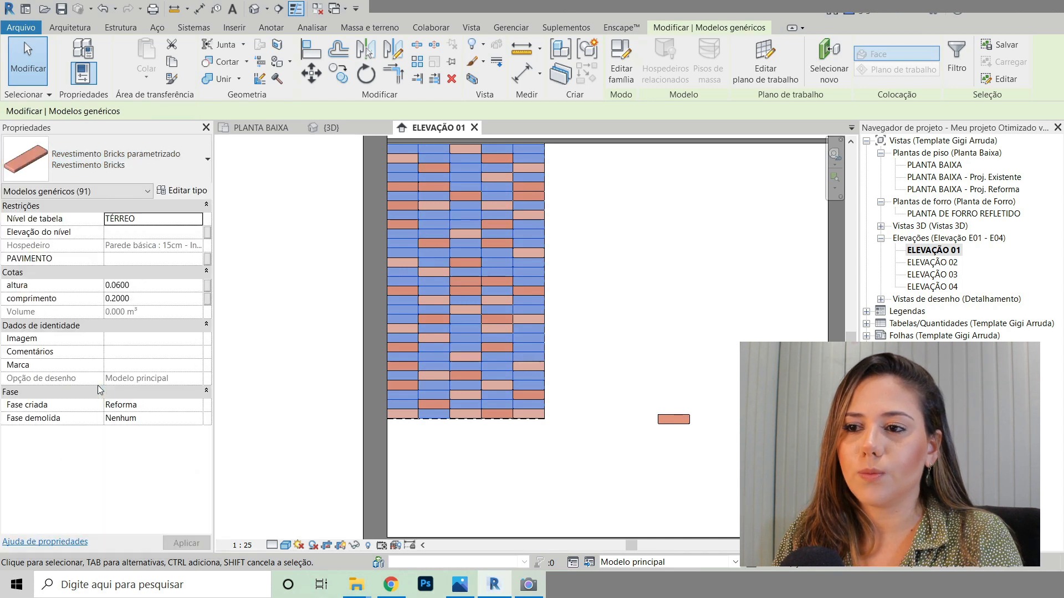
{"action": "left_click", "coordinate": [451, 441]}
Step: Select all instances of the old Revestimento Bricks 2 bricks and change them to Revestimento Bricks 2 of the Revestimento Bricks parametrizado family
{"action": "scroll", "coordinate": [451, 441], "scroll_direction": "up", "scroll_amount": 3}
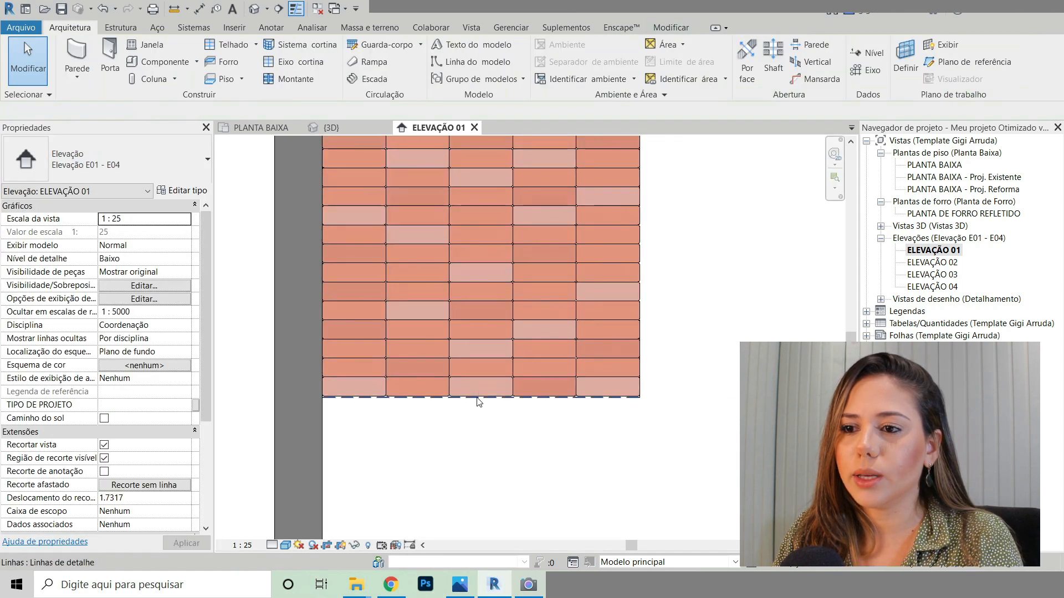
{"action": "left_click", "coordinate": [547, 386]}
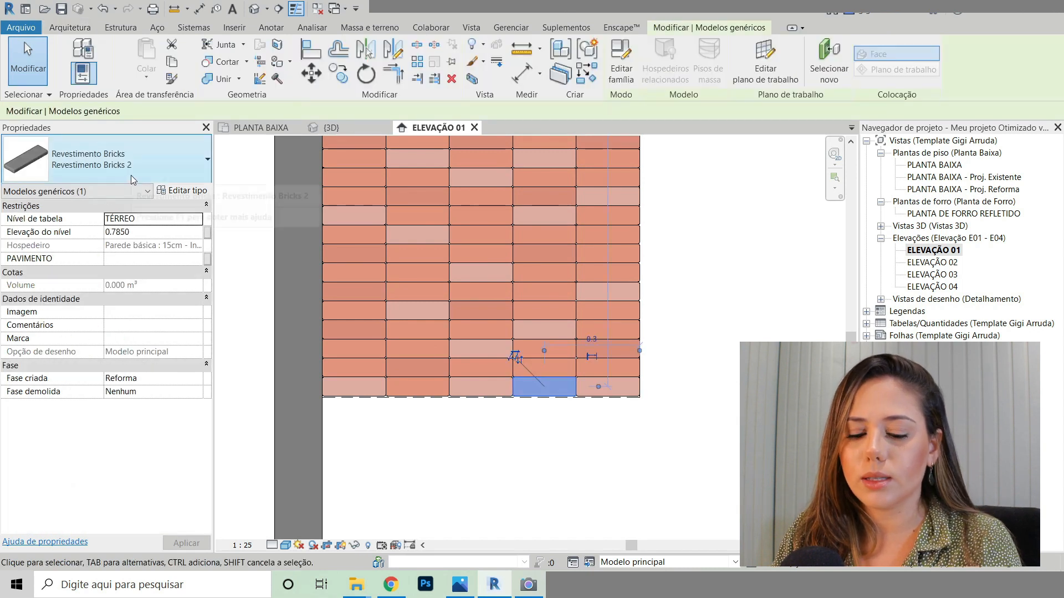
{"action": "key", "text": "s"}
{"action": "key", "text": "a"}
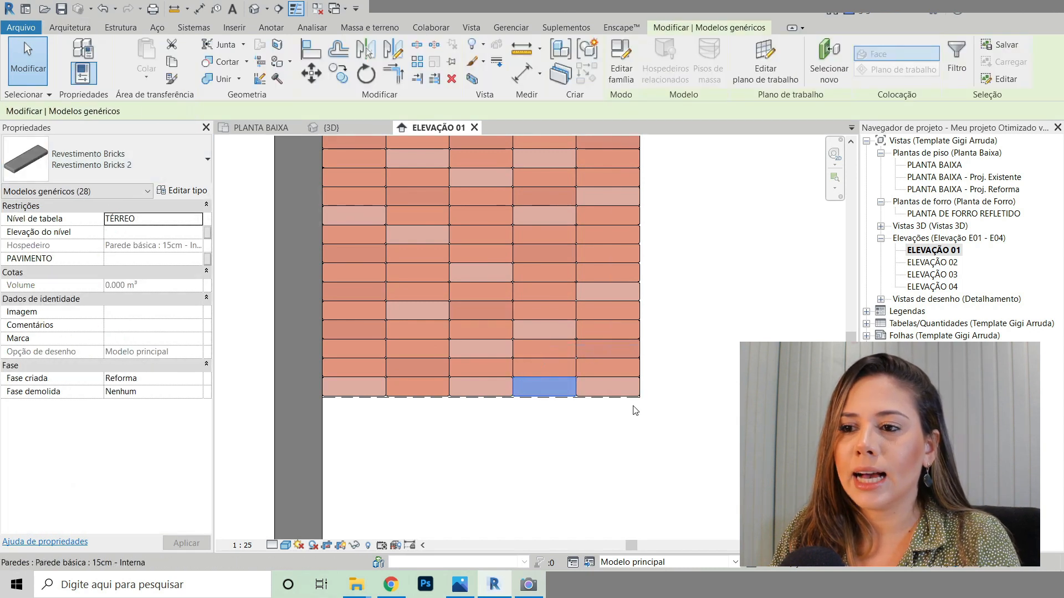
{"action": "scroll", "coordinate": [531, 463], "scroll_direction": "down", "scroll_amount": 3}
{"action": "middle_click_drag", "start_coordinate": [632, 294], "coordinate": [604, 292]}
{"action": "scroll", "coordinate": [604, 292], "scroll_direction": "up", "scroll_amount": 1}
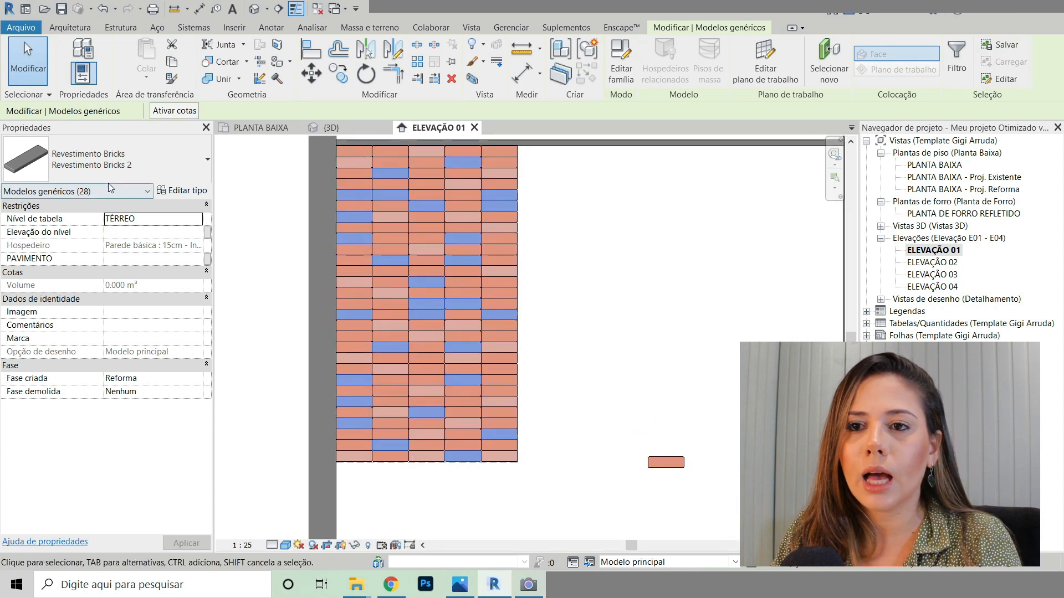
{"action": "left_click", "coordinate": [158, 162]}
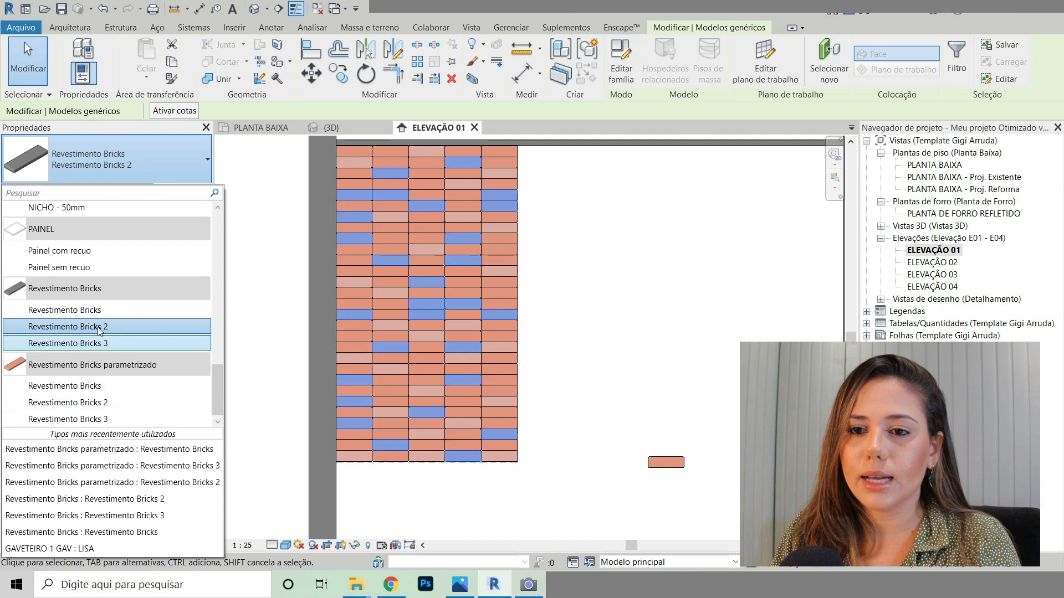
{"action": "left_click", "coordinate": [88, 402]}
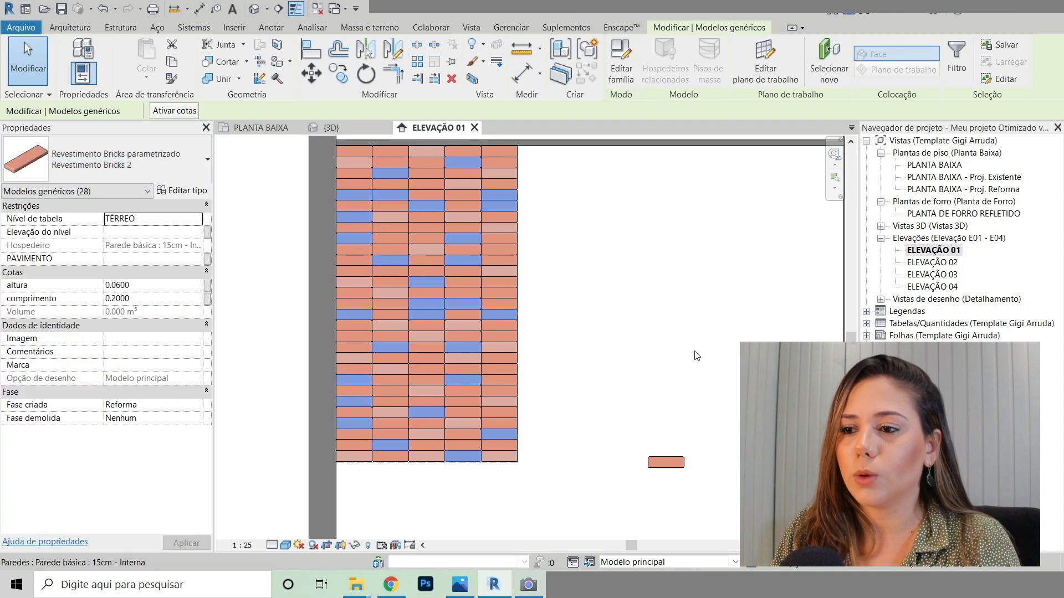
Step: Delete the single Revestimento Bricks sample placed on the empty wall face beside the cladding
{"action": "key", "text": "Escape"}
{"action": "left_click", "coordinate": [664, 461]}
{"action": "key", "text": "Delete"}
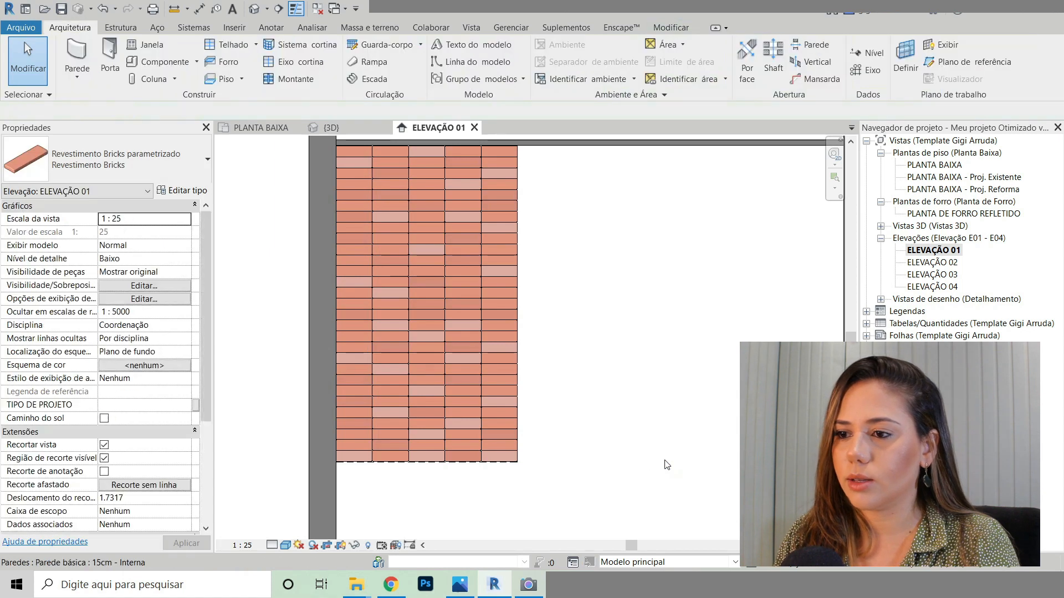
{"action": "left_click", "coordinate": [488, 354]}
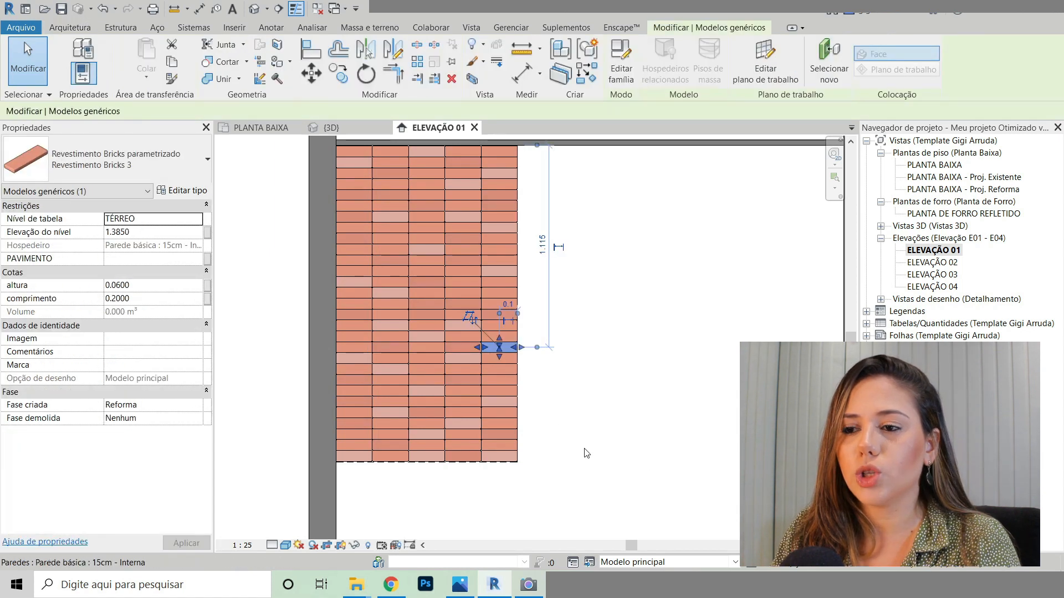
{"action": "key", "text": "Escape"}
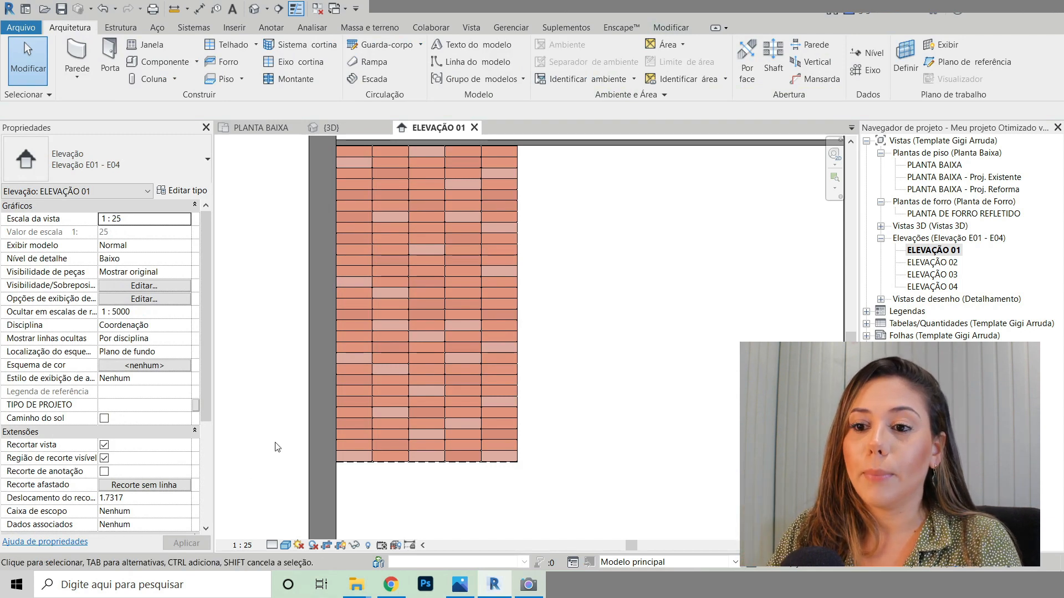
Step: Select all cladding bricks above the two lowest rows and delete them
{"action": "left_click_drag", "start_coordinate": [277, 444], "coordinate": [693, 314]}
{"action": "left_click", "coordinate": [205, 395]}
{"action": "left_click", "coordinate": [246, 446]}
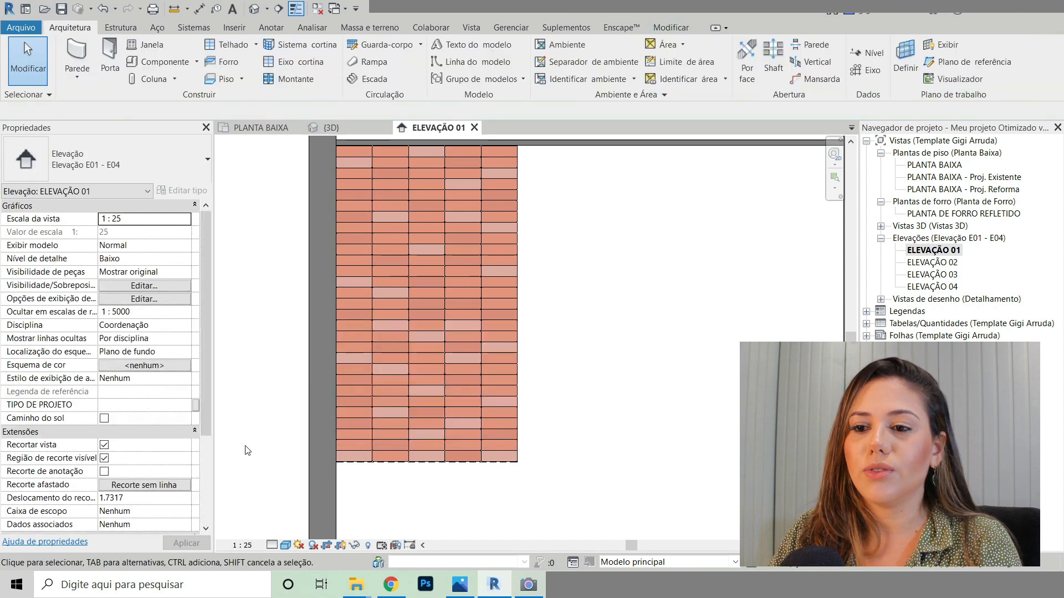
{"action": "scroll", "coordinate": [336, 455], "scroll_direction": "up", "scroll_amount": 3}
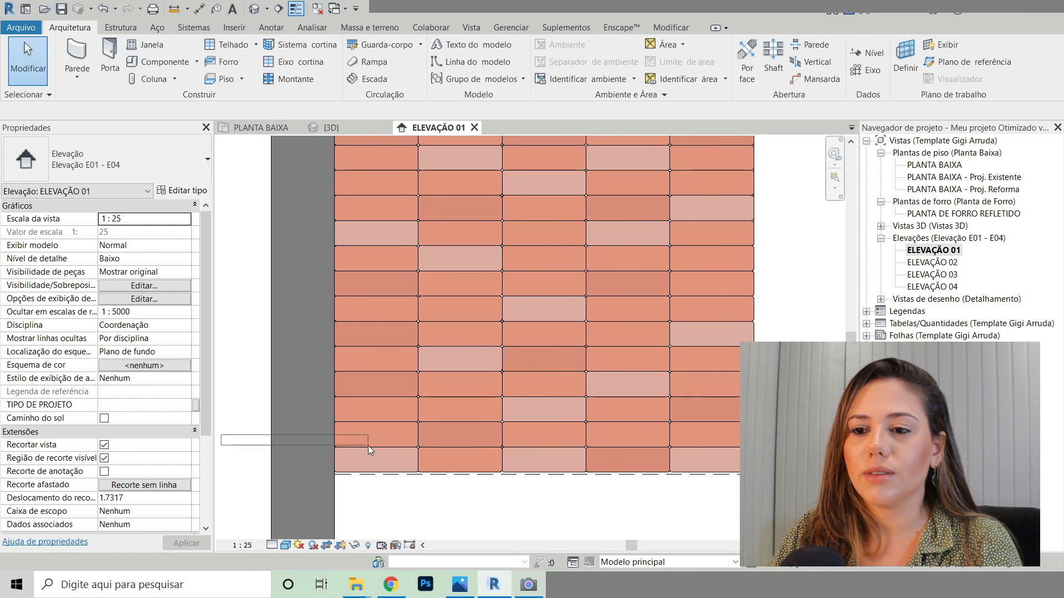
{"action": "scroll", "coordinate": [390, 435], "scroll_direction": "down", "scroll_amount": 3}
{"action": "left_click_drag", "start_coordinate": [322, 436], "coordinate": [631, 162]}
{"action": "scroll", "coordinate": [404, 456], "scroll_direction": "up", "scroll_amount": 2}
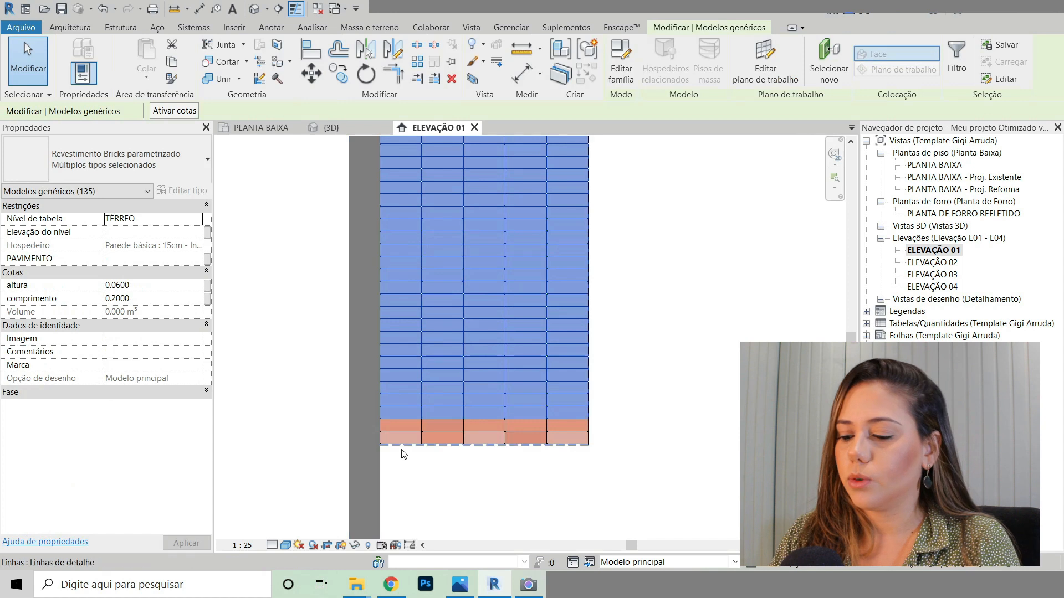
{"action": "key", "text": "Delete"}
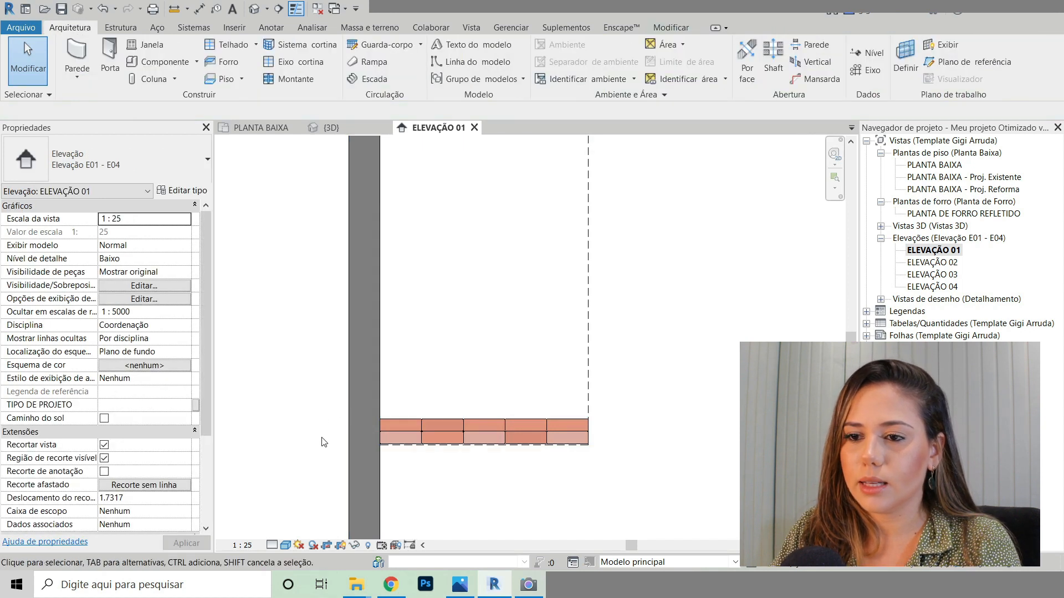
{"action": "left_click_drag", "start_coordinate": [320, 443], "coordinate": [622, 378]}
{"action": "scroll", "coordinate": [558, 459], "scroll_direction": "up", "scroll_amount": 1}
{"action": "key", "text": "Delete"}
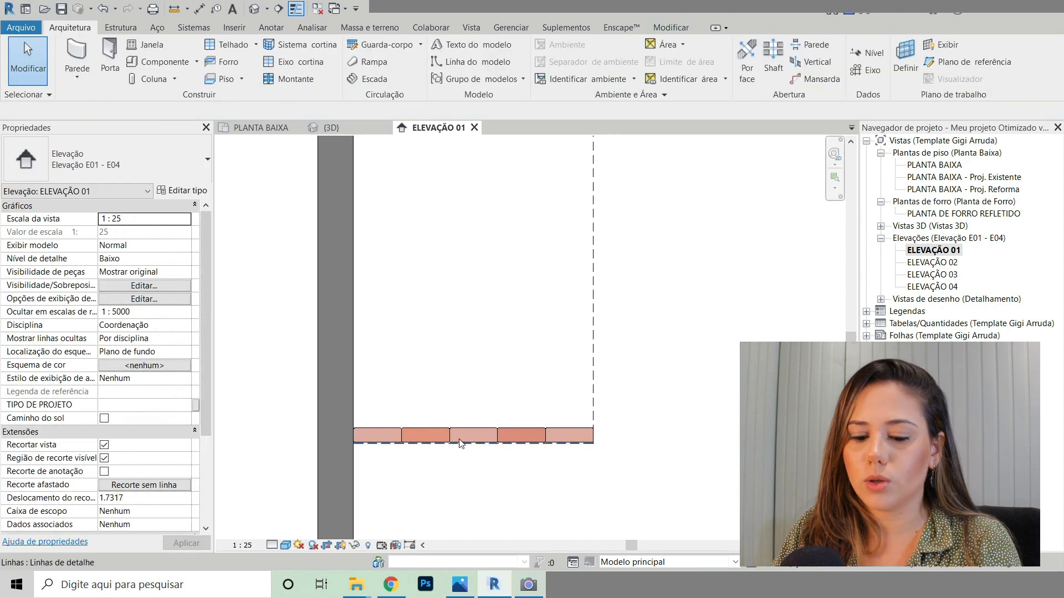
{"action": "key", "text": "ctrl+z"}
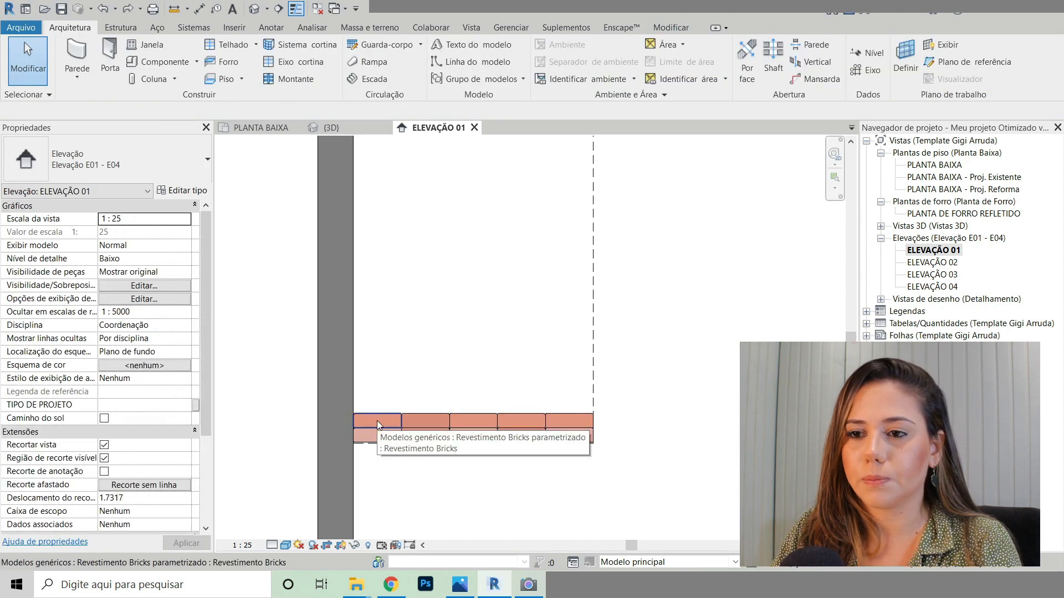
Step: Select the five bricks of the upper remaining row one by one and delete them, keeping the lowest row
{"action": "left_click", "coordinate": [377, 421]}
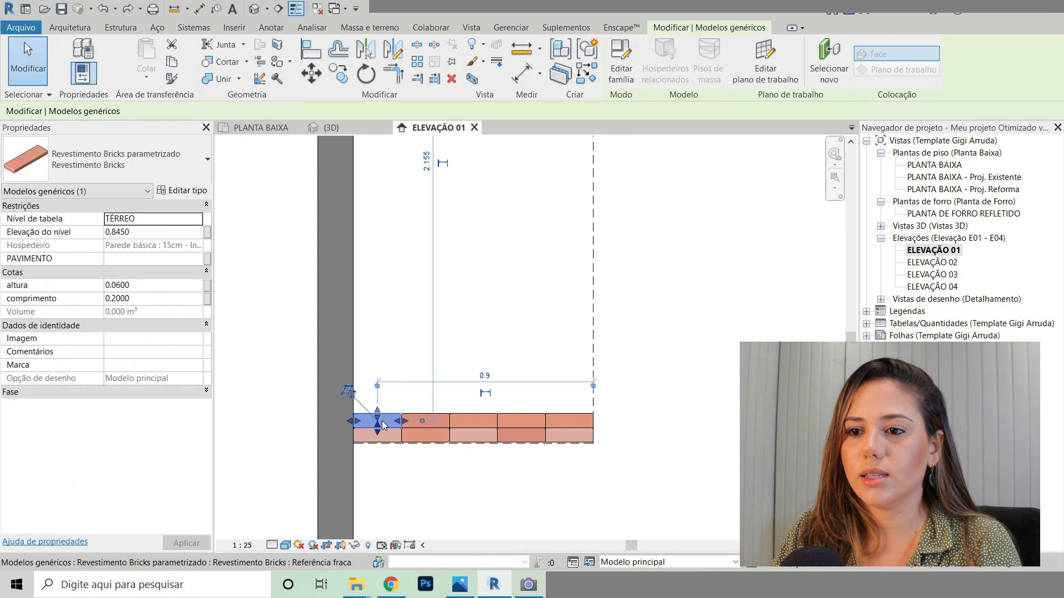
{"action": "left_click", "coordinate": [446, 420], "text": "ctrl"}
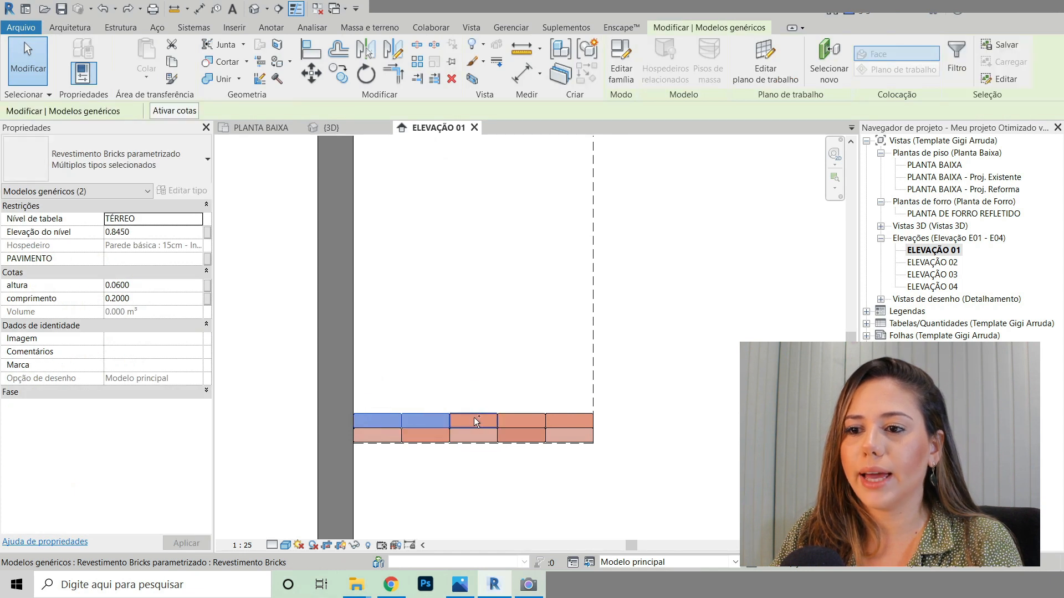
{"action": "left_click", "coordinate": [475, 422], "text": "ctrl"}
{"action": "left_click", "coordinate": [520, 416], "text": "ctrl"}
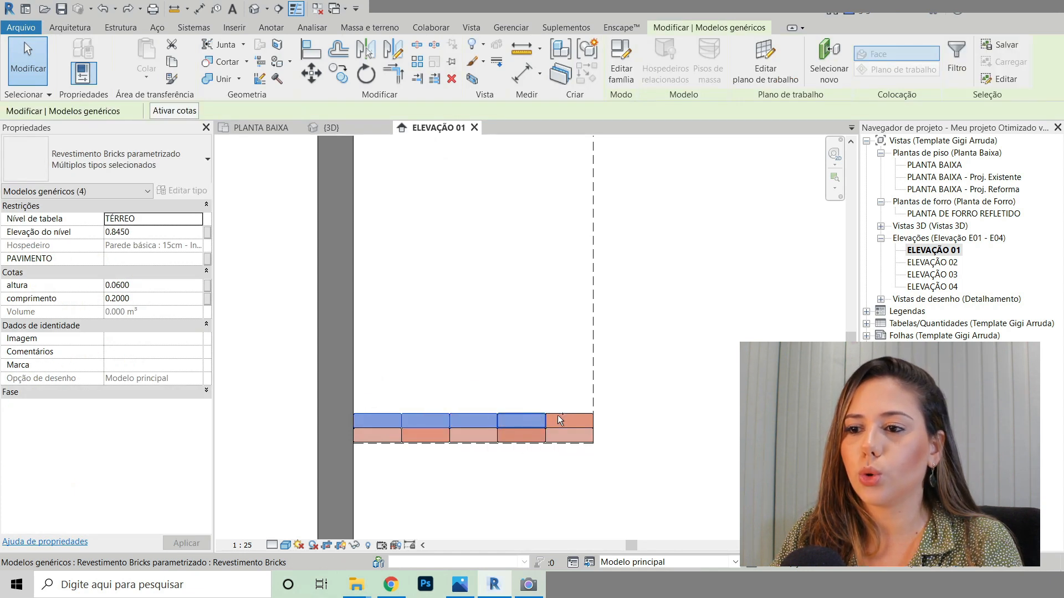
{"action": "left_click", "coordinate": [569, 421], "text": "ctrl"}
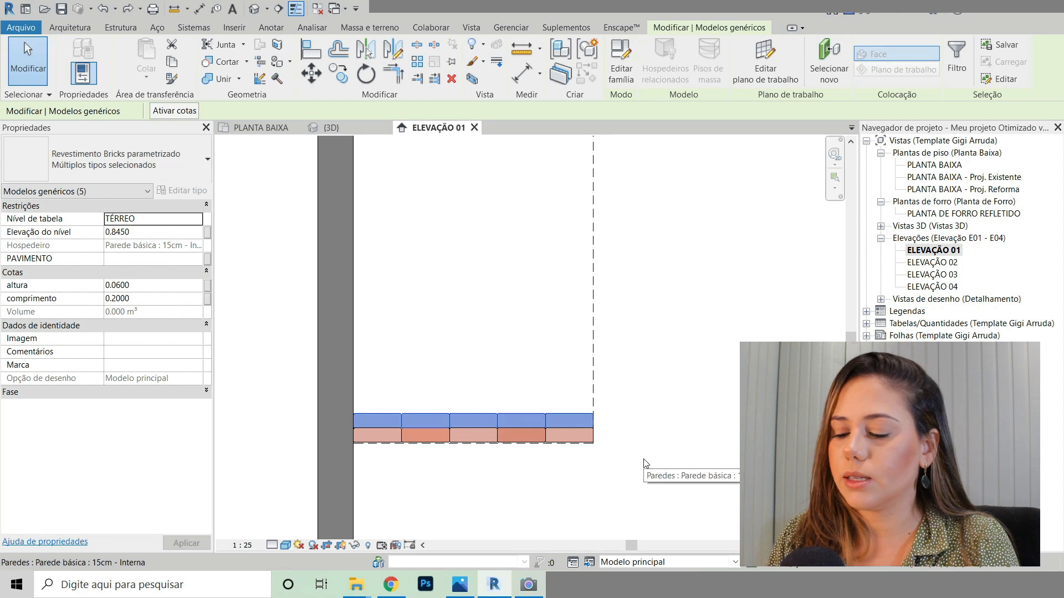
{"action": "key", "text": "Escape"}
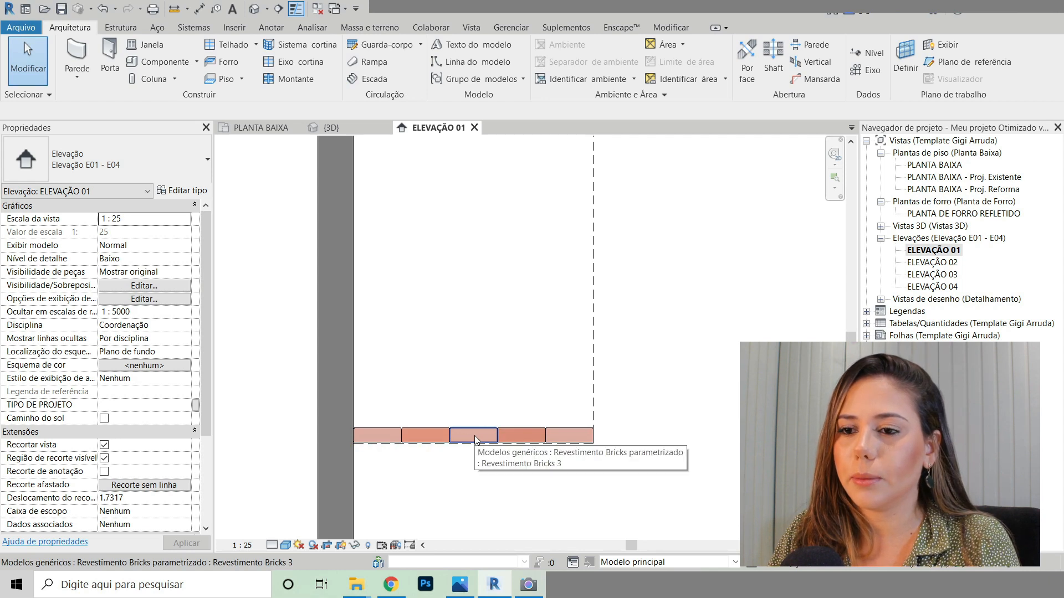
{"action": "left_click", "coordinate": [385, 437]}
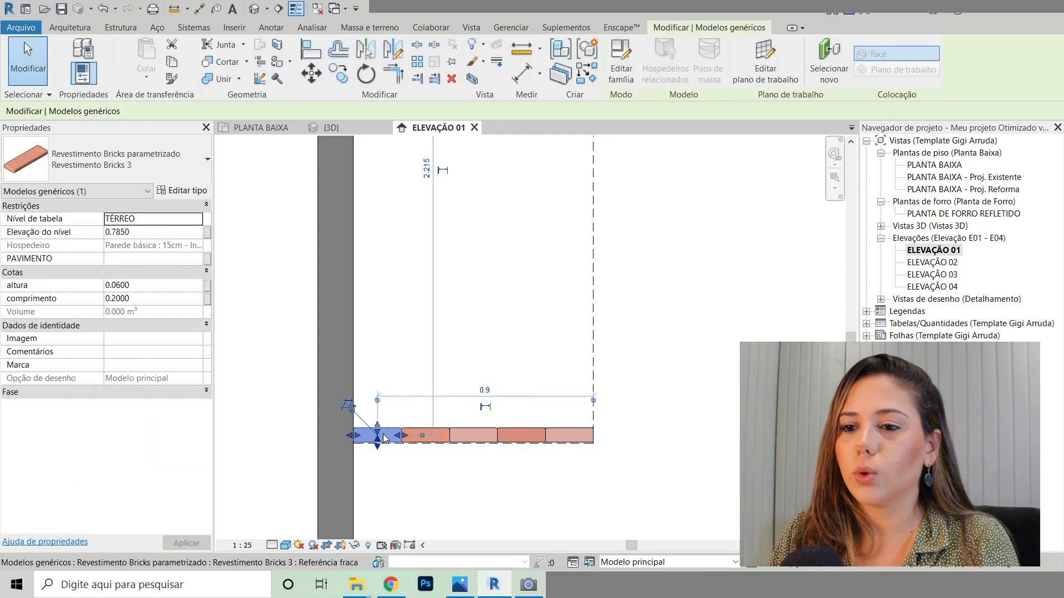
{"action": "scroll", "coordinate": [440, 438], "scroll_direction": "up", "scroll_amount": 3}
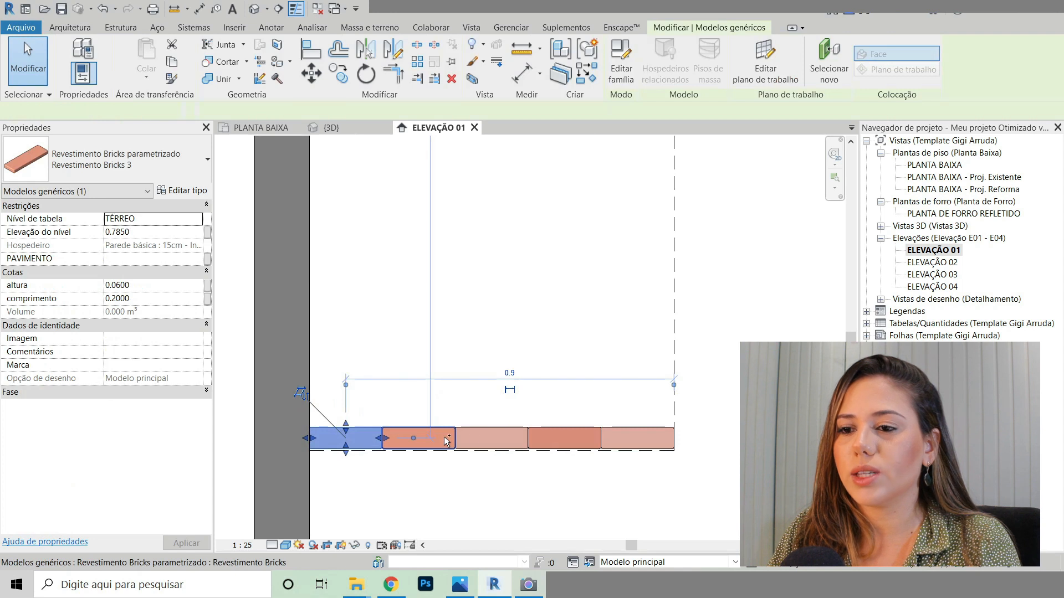
{"action": "left_click", "coordinate": [447, 441], "text": "ctrl"}
{"action": "left_click", "coordinate": [497, 434], "text": "ctrl"}
{"action": "left_click", "coordinate": [564, 438], "text": "ctrl"}
{"action": "left_click", "coordinate": [637, 438], "text": "ctrl"}
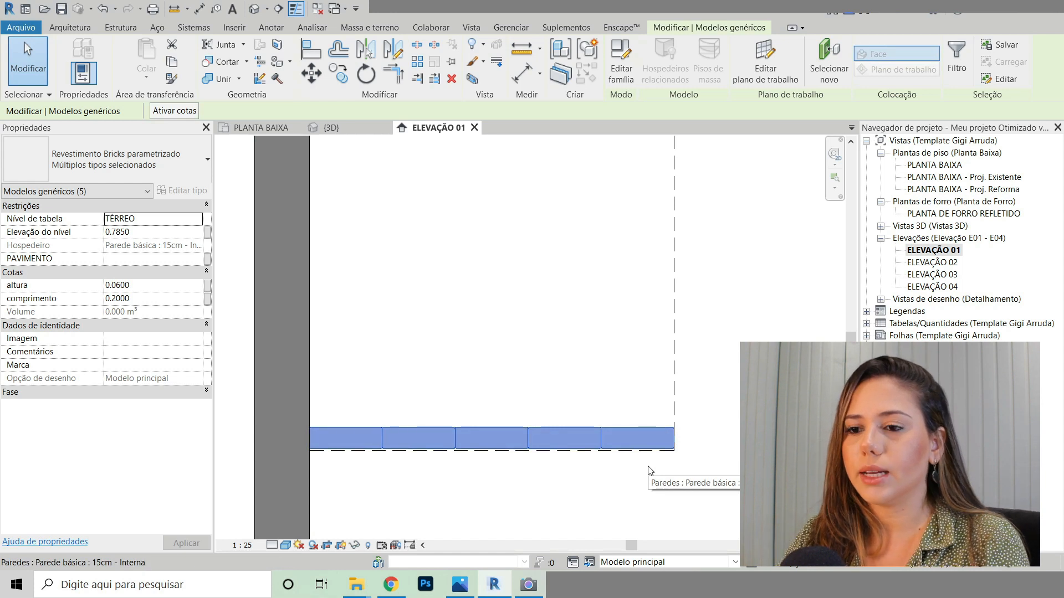
{"action": "scroll", "coordinate": [607, 438], "scroll_direction": "down", "scroll_amount": 3}
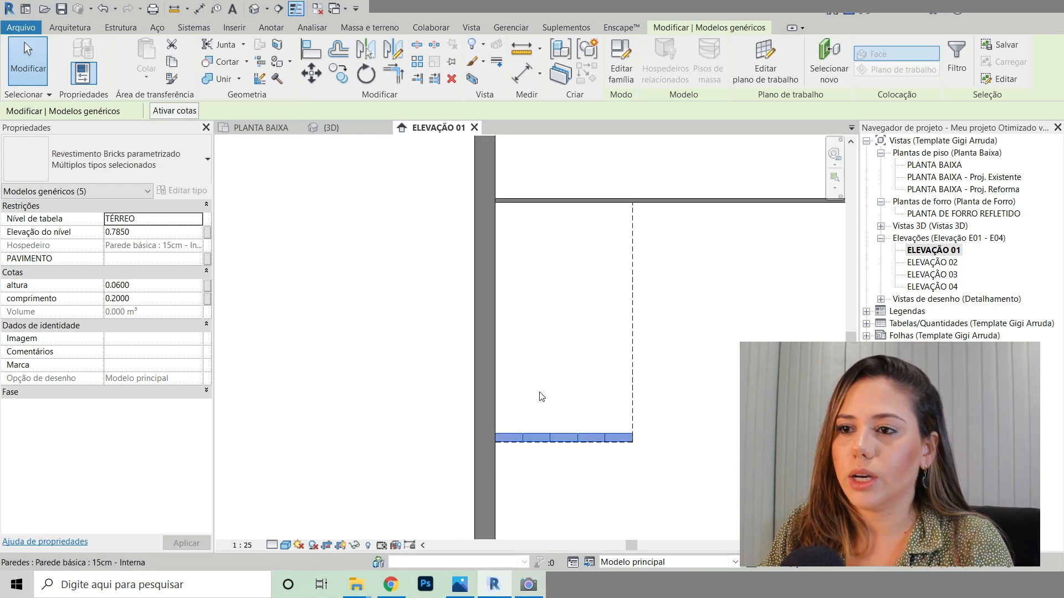
{"action": "left_click", "coordinate": [440, 449]}
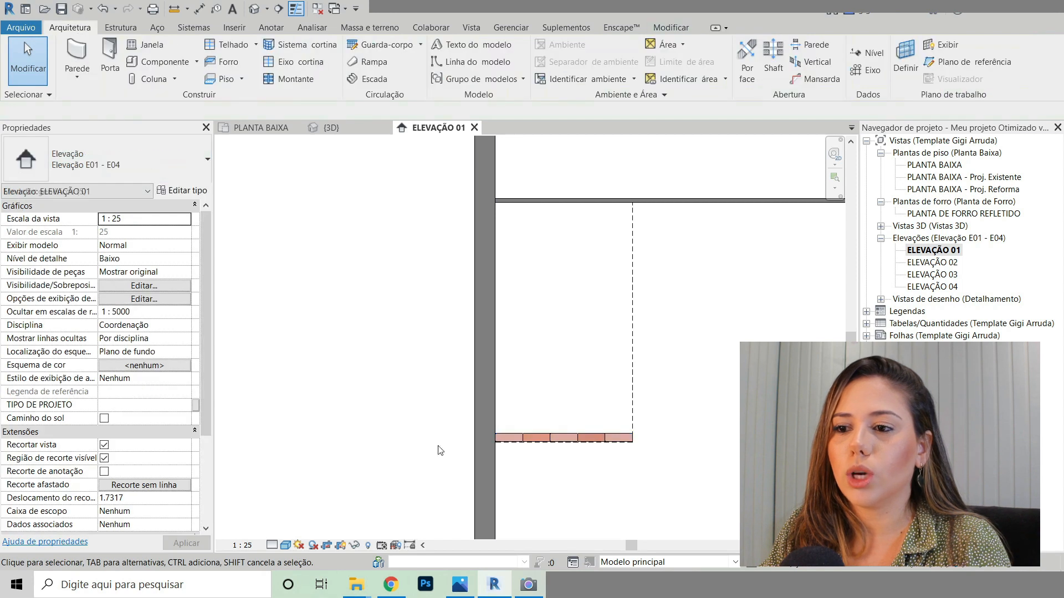
Step: Select the five bricks of the lowest row and copy them one brick height straight up, with Restringir enabled
{"action": "left_click", "coordinate": [516, 437]}
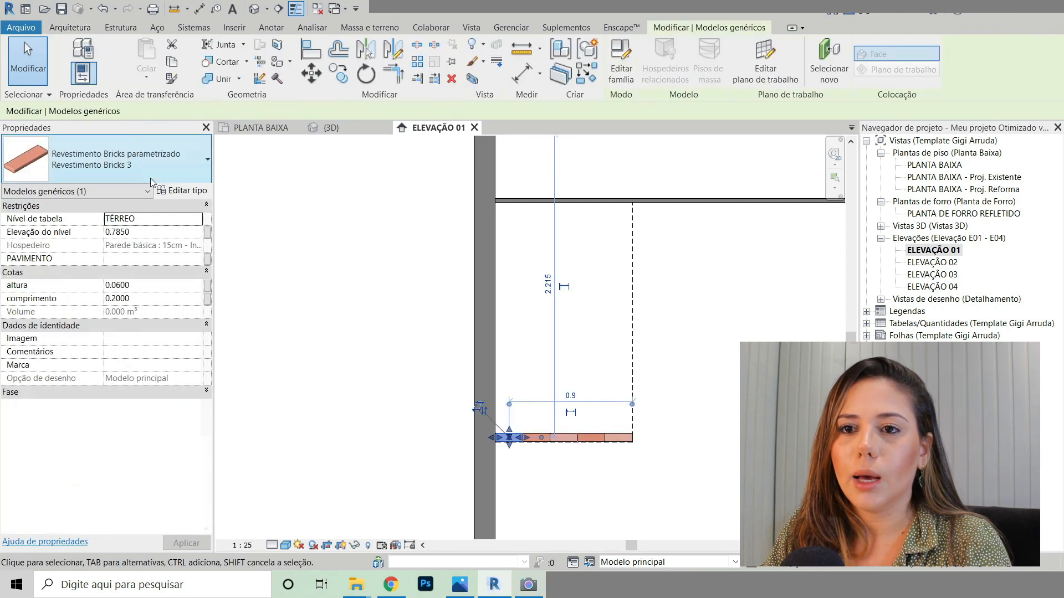
{"action": "scroll", "coordinate": [532, 437], "scroll_direction": "up", "scroll_amount": 3}
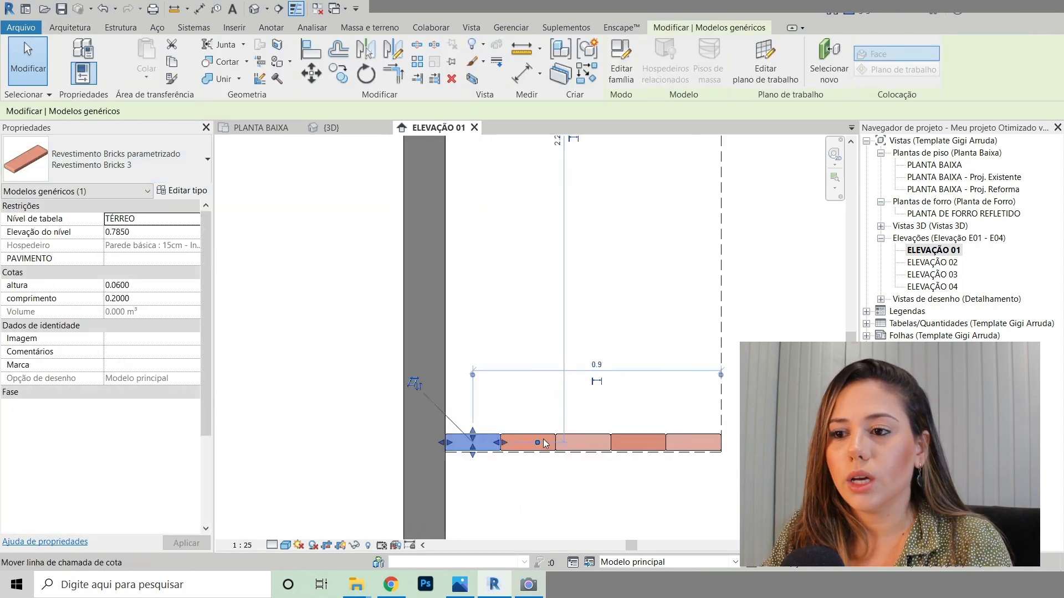
{"action": "left_click", "coordinate": [519, 442], "text": "ctrl"}
{"action": "left_click", "coordinate": [587, 441], "text": "ctrl"}
{"action": "left_click", "coordinate": [663, 440], "text": "ctrl"}
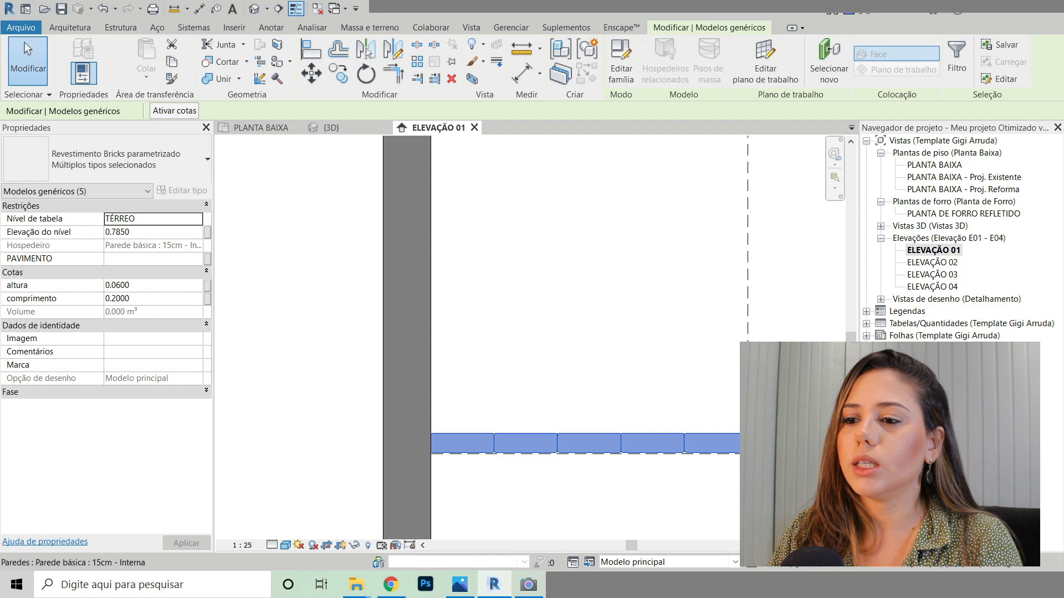
{"action": "scroll", "coordinate": [563, 463], "scroll_direction": "up", "scroll_amount": 3}
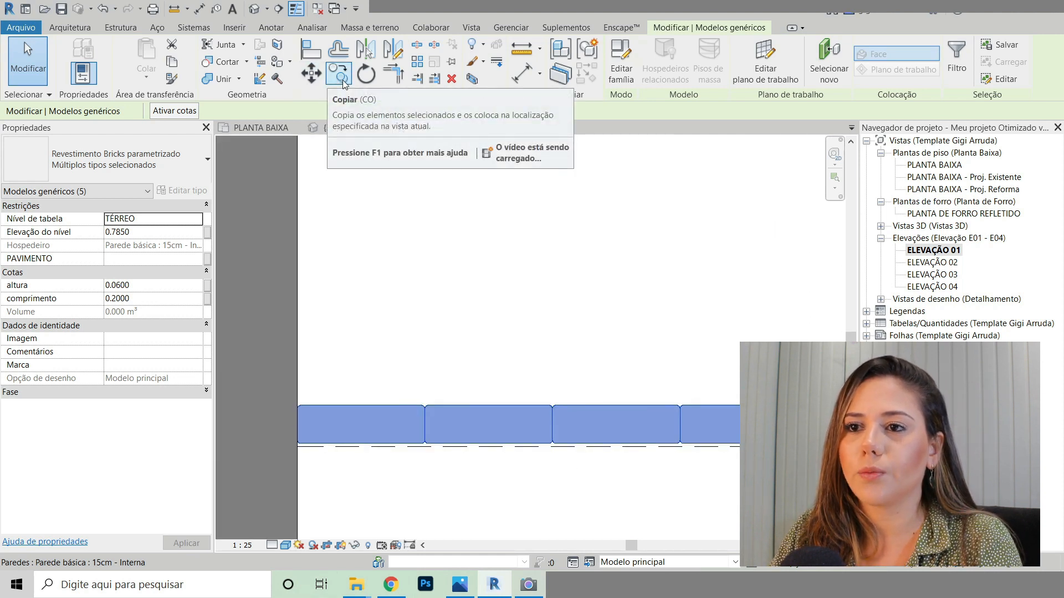
{"action": "left_click", "coordinate": [340, 73]}
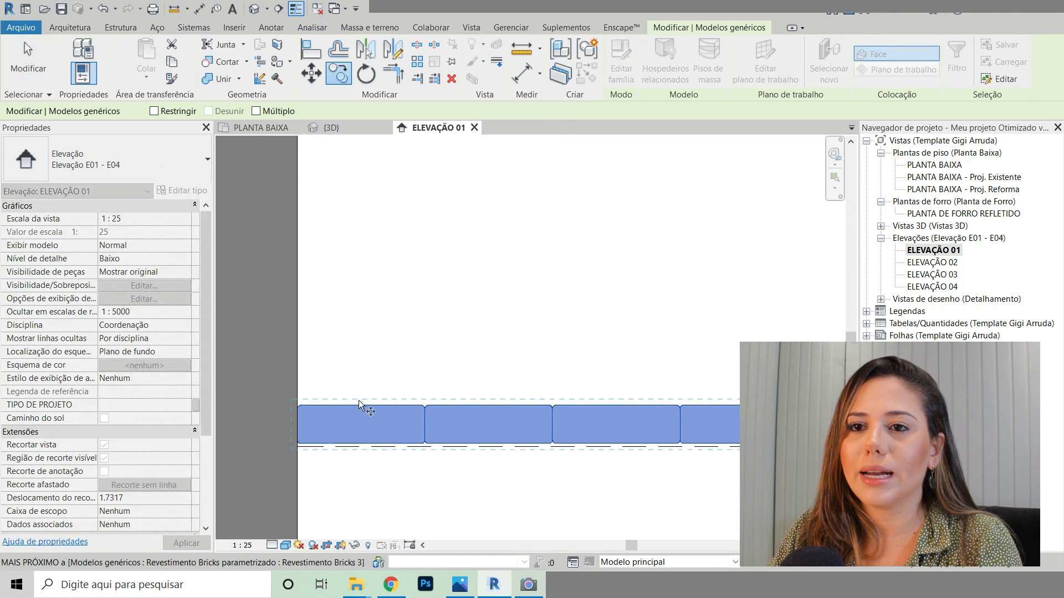
{"action": "left_click", "coordinate": [154, 111]}
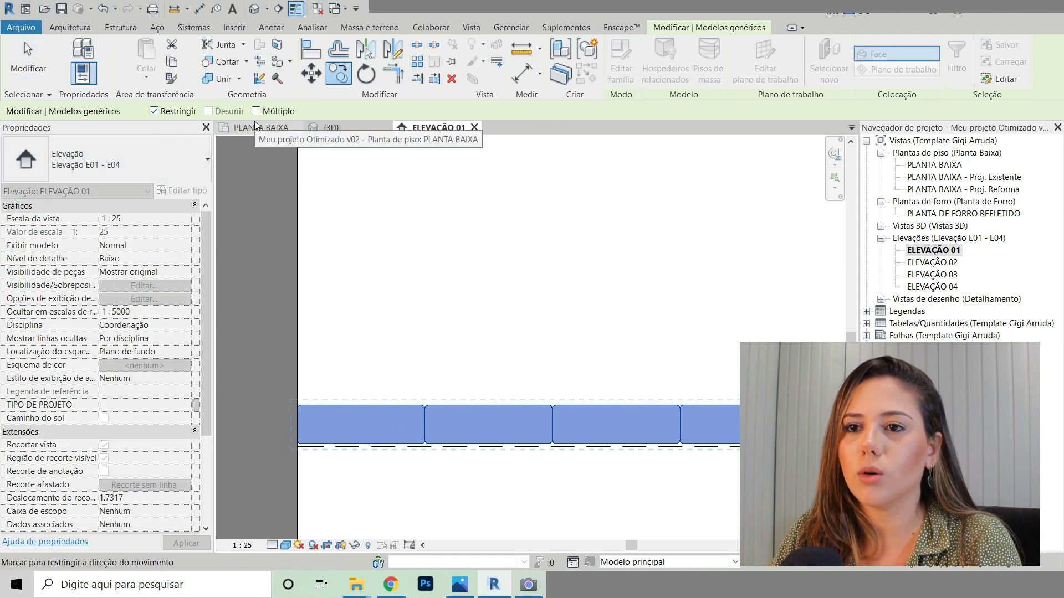
{"action": "scroll", "coordinate": [370, 443], "scroll_direction": "up", "scroll_amount": 2}
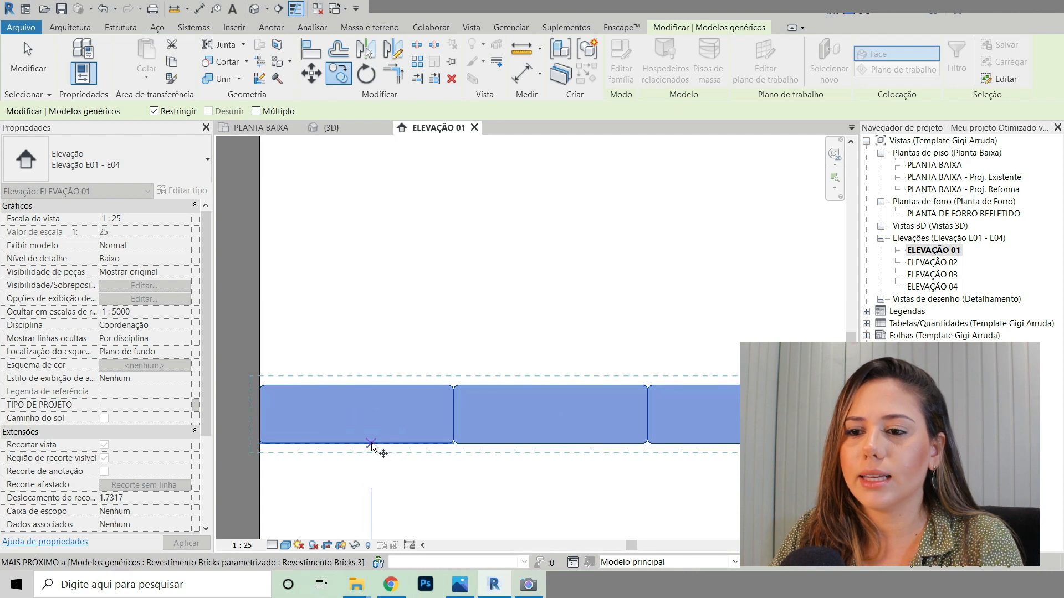
{"action": "scroll", "coordinate": [371, 442], "scroll_direction": "up", "scroll_amount": 1}
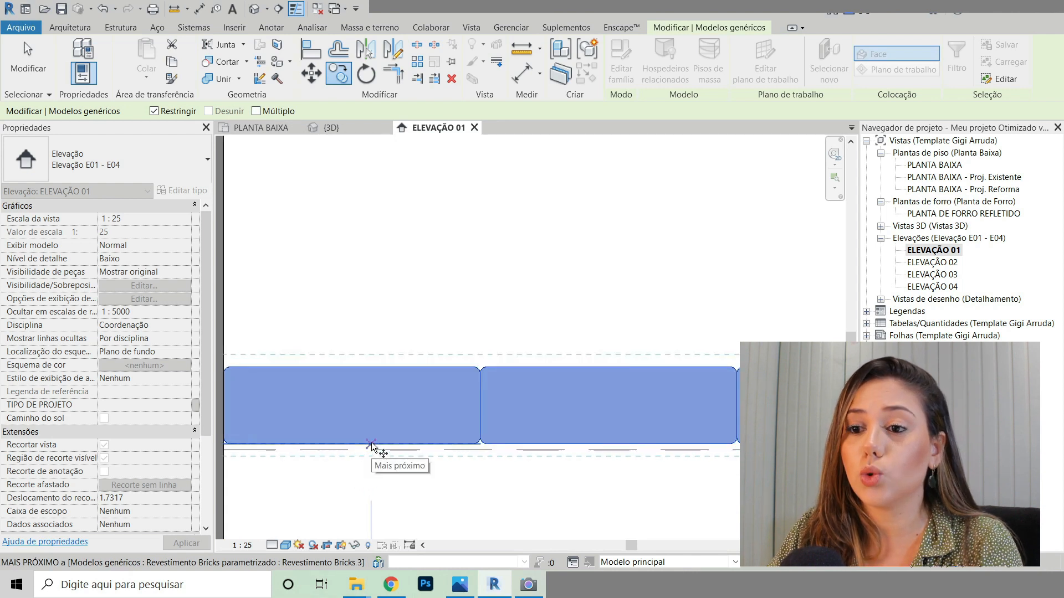
{"action": "middle_click_drag", "start_coordinate": [372, 445], "coordinate": [397, 451]}
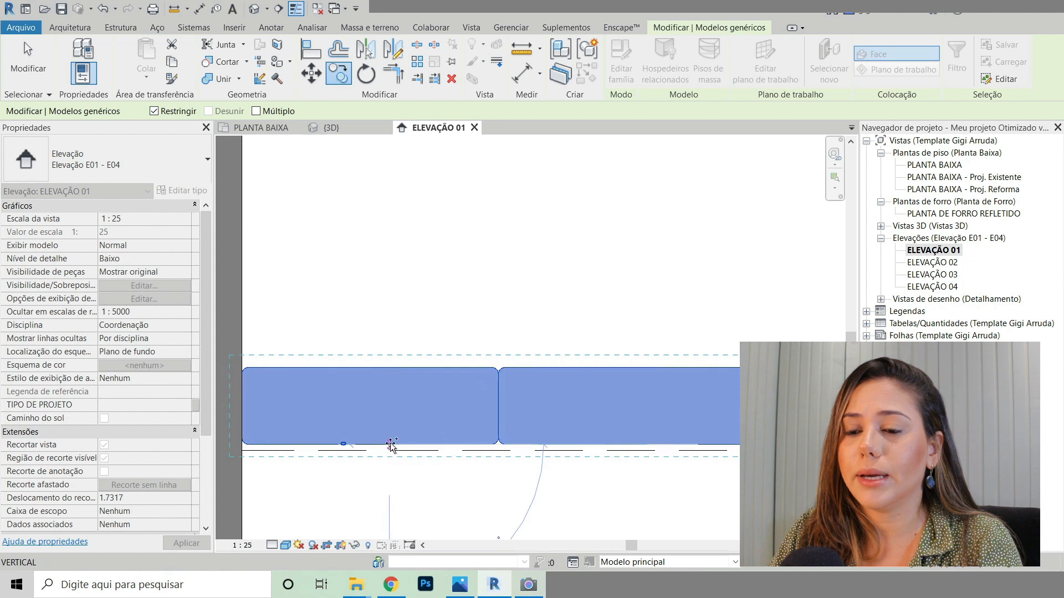
{"action": "left_click", "coordinate": [392, 372]}
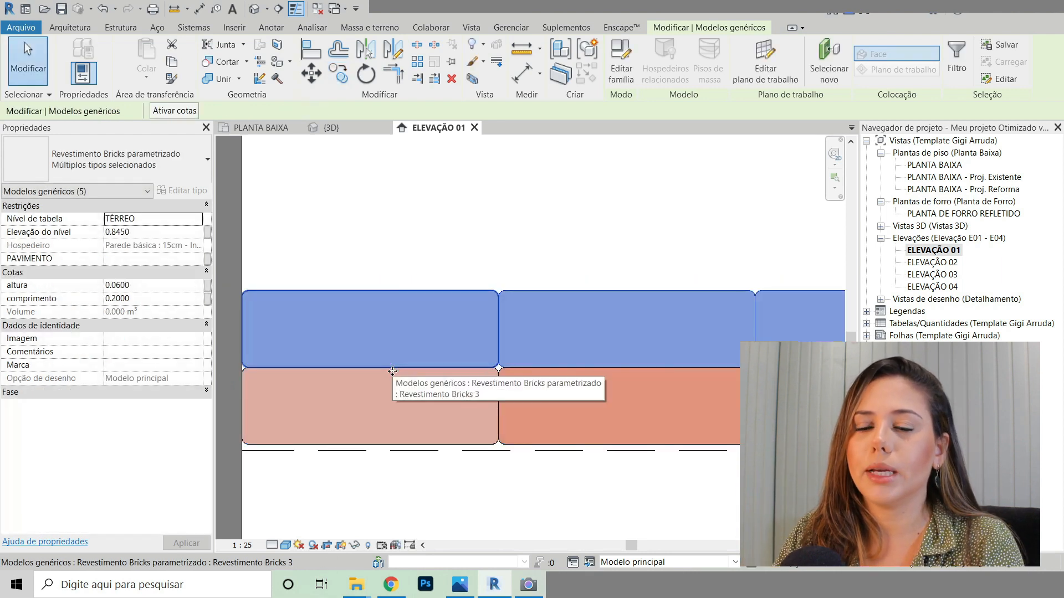
Step: Move the copied upper row horizontally by half a brick length away from the side wall to stagger the joints
{"action": "scroll", "coordinate": [393, 371], "scroll_direction": "down", "scroll_amount": 5}
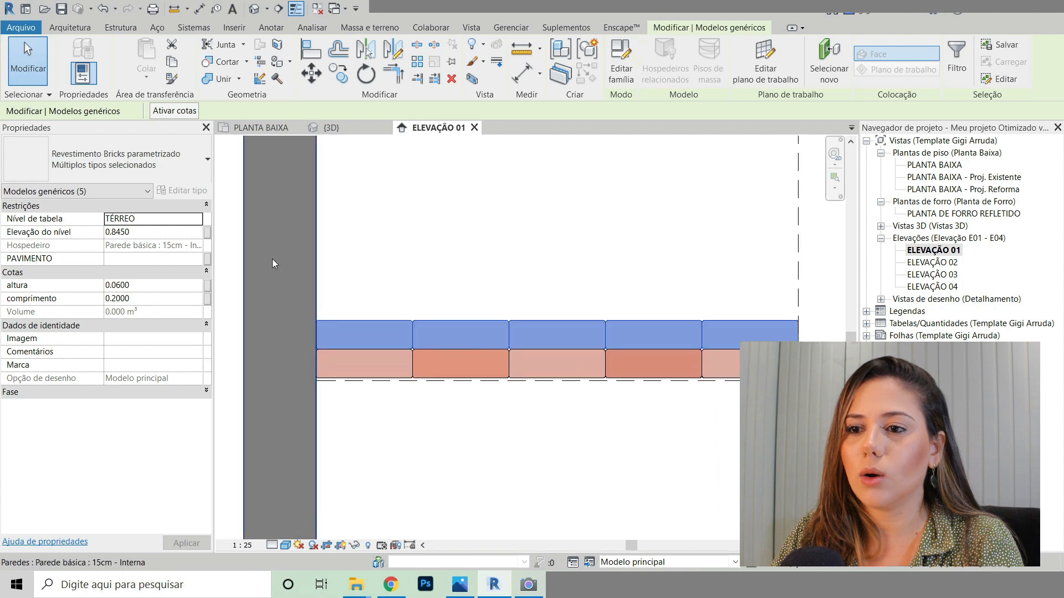
{"action": "scroll", "coordinate": [373, 351], "scroll_direction": "up", "scroll_amount": 1}
{"action": "scroll", "coordinate": [333, 348], "scroll_direction": "down", "scroll_amount": 2}
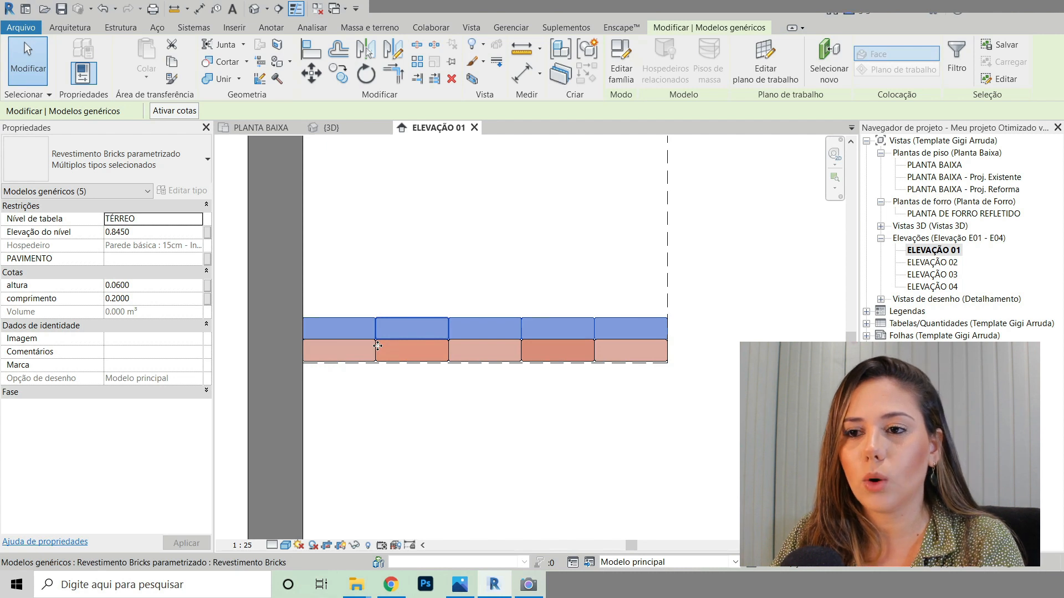
{"action": "scroll", "coordinate": [304, 333], "scroll_direction": "up", "scroll_amount": 2}
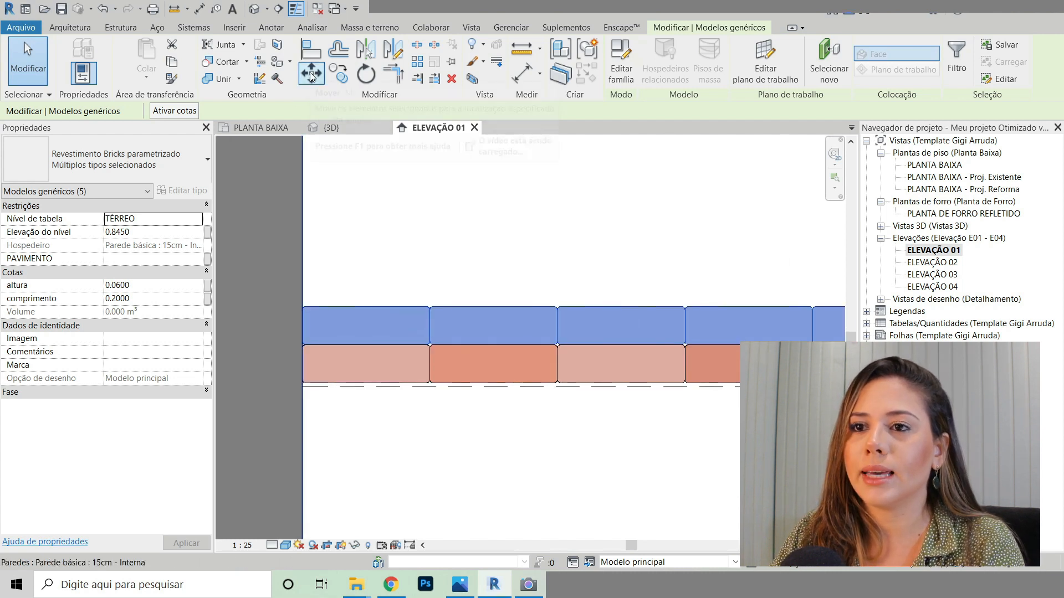
{"action": "left_click", "coordinate": [311, 74]}
{"action": "scroll", "coordinate": [311, 344], "scroll_direction": "up", "scroll_amount": 3}
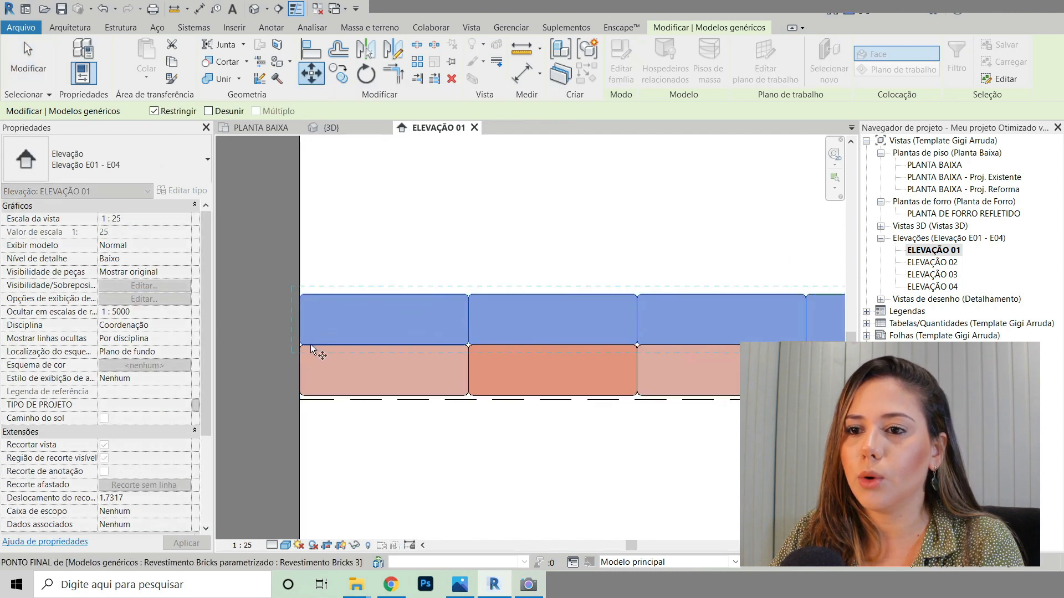
{"action": "left_click", "coordinate": [298, 318]}
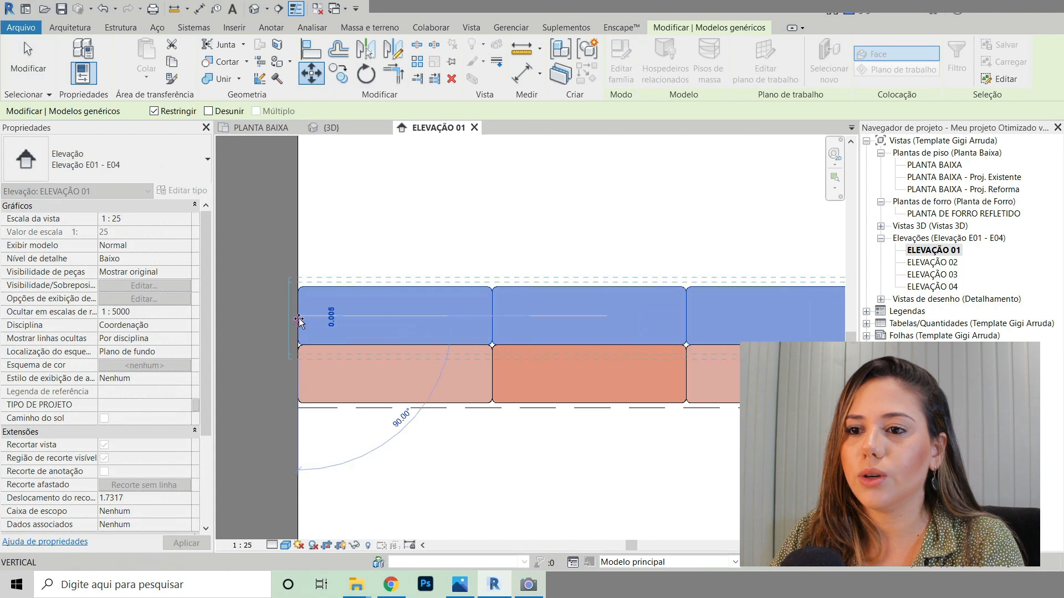
{"action": "left_click", "coordinate": [393, 322]}
{"action": "scroll", "coordinate": [446, 335], "scroll_direction": "down", "scroll_amount": 3}
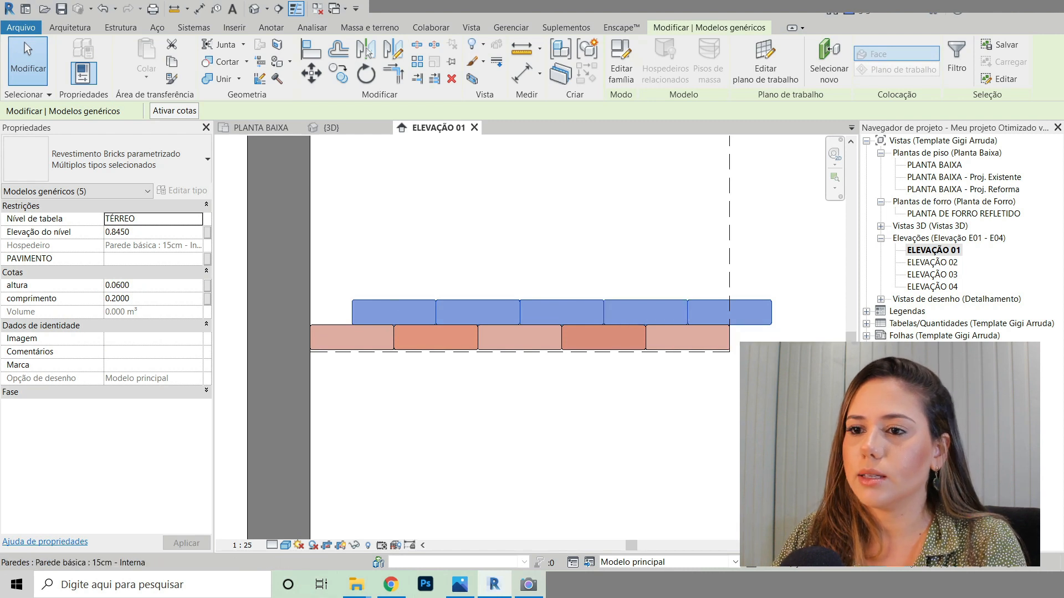
Step: Shorten the last brick of the upper row to 0.10 m so it ends at the vertical dashed boundary line
{"action": "key", "text": "Escape"}
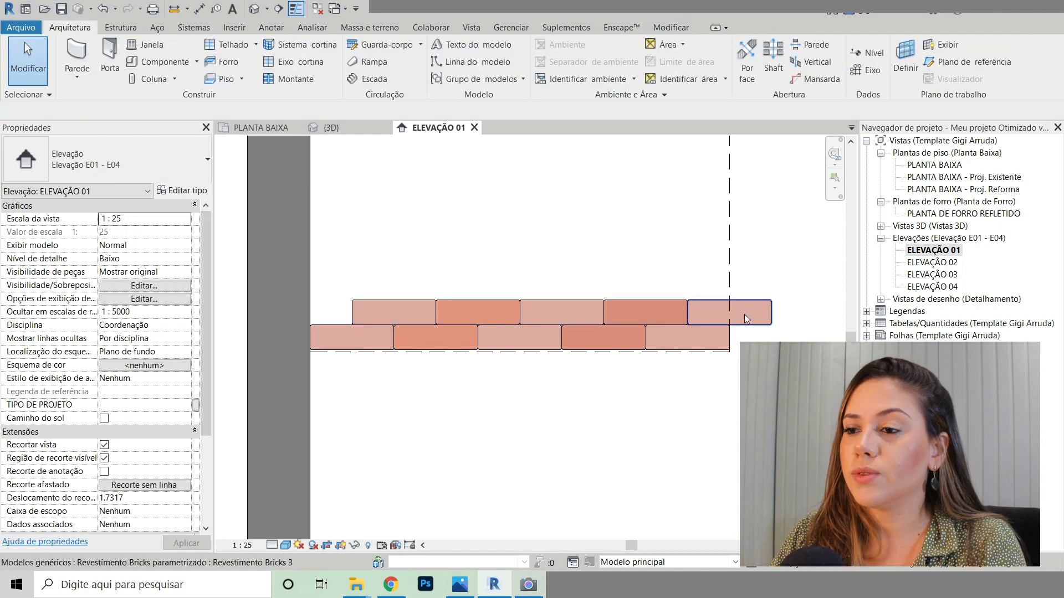
{"action": "left_click", "coordinate": [743, 314]}
{"action": "left_click_drag", "start_coordinate": [775, 318], "coordinate": [732, 314]}
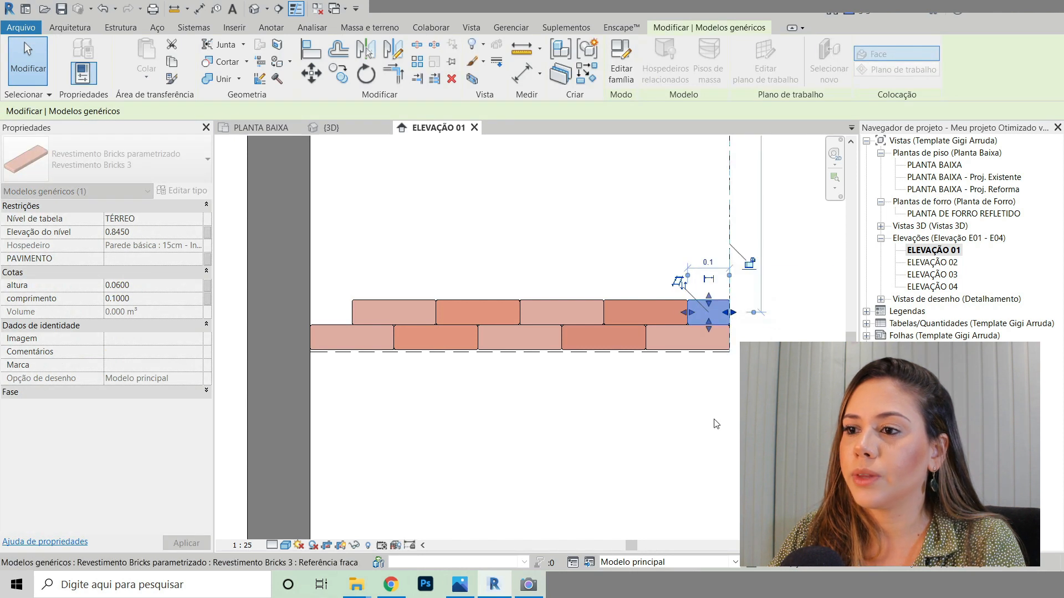
Step: Copy the shortened half brick 0.9 m horizontally into the gap beside the side wall, with Restringir enabled
{"action": "left_click", "coordinate": [339, 78]}
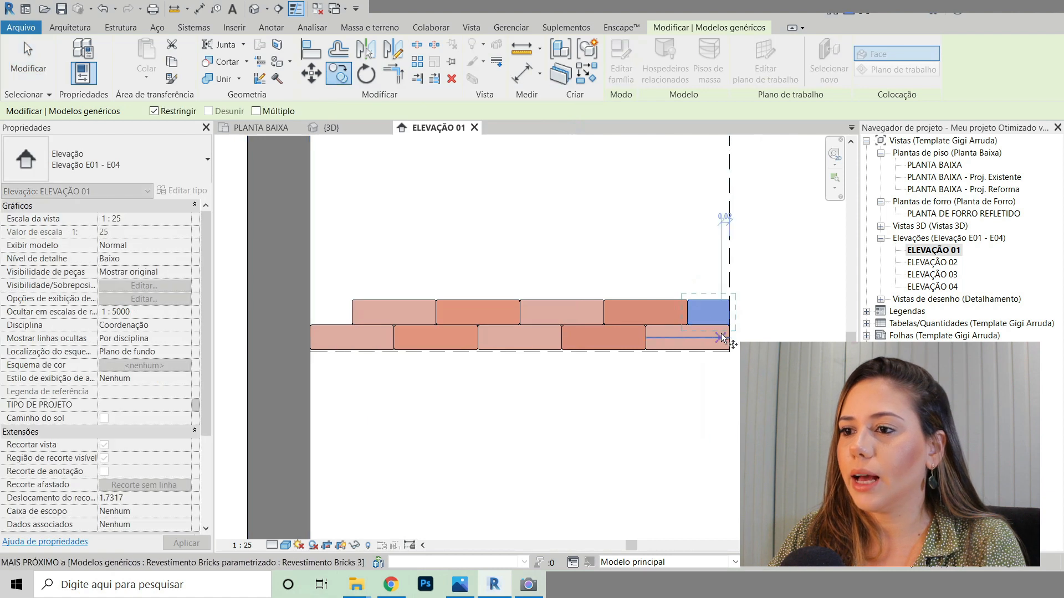
{"action": "scroll", "coordinate": [727, 327], "scroll_direction": "up", "scroll_amount": 5}
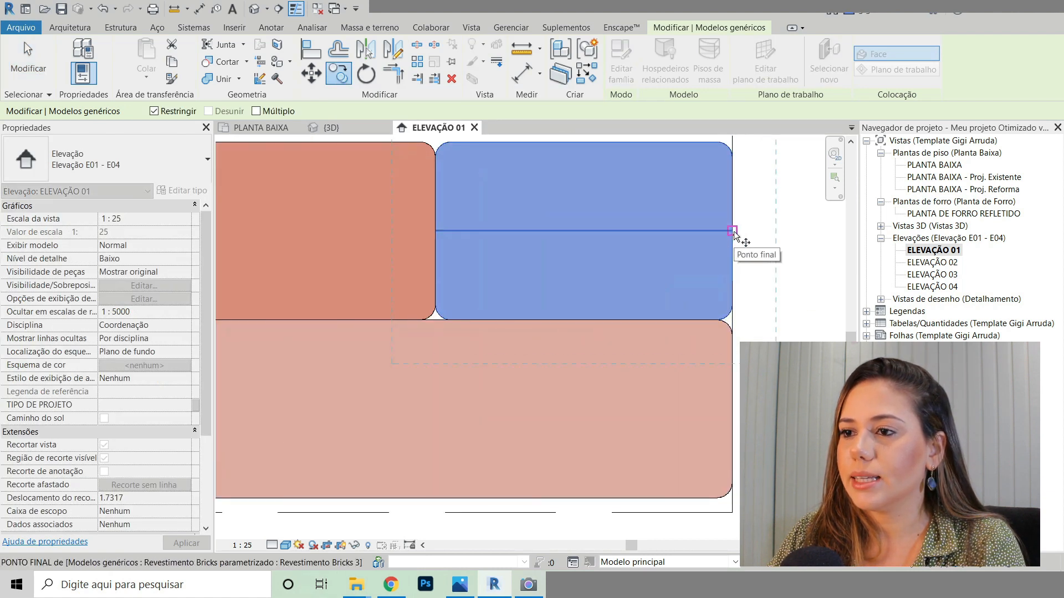
{"action": "scroll", "coordinate": [733, 231], "scroll_direction": "down", "scroll_amount": 5}
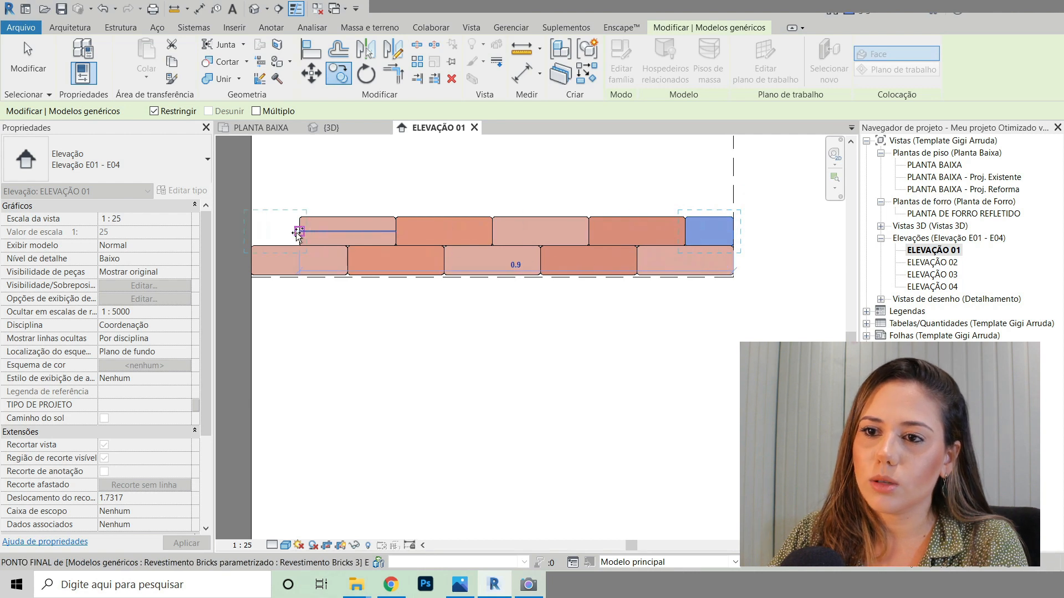
{"action": "scroll", "coordinate": [298, 232], "scroll_direction": "up", "scroll_amount": 2}
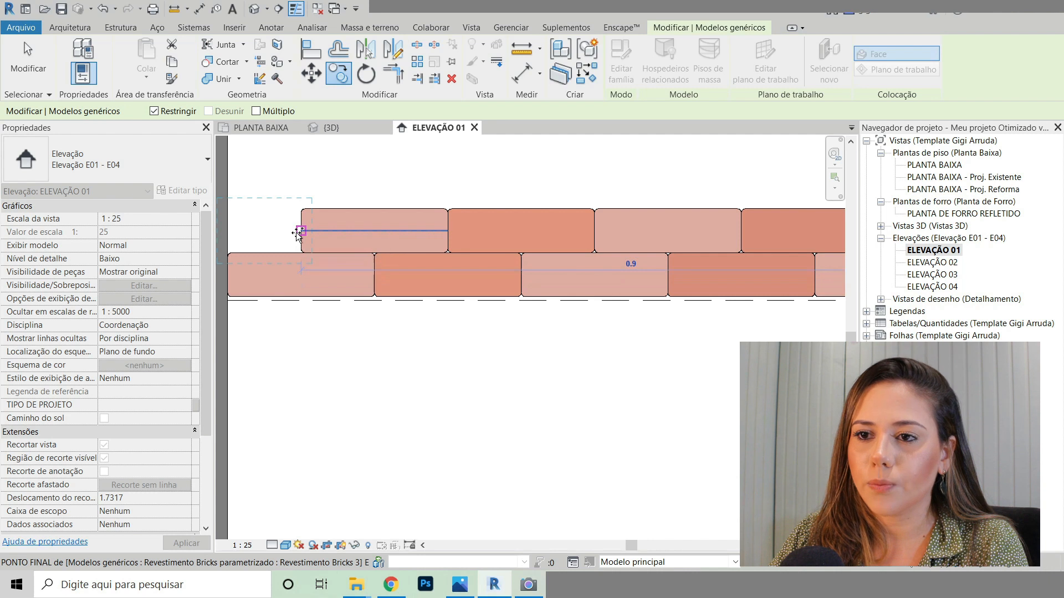
{"action": "left_click", "coordinate": [298, 233]}
{"action": "scroll", "coordinate": [306, 407], "scroll_direction": "down", "scroll_amount": 3}
{"action": "key", "text": "Escape"}
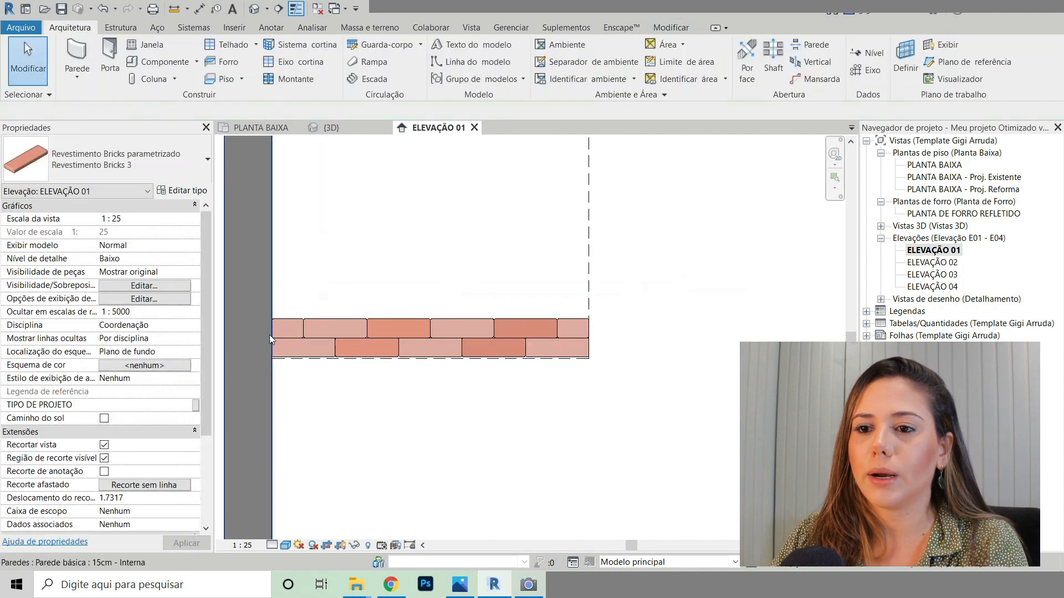
Step: Select all bricks of the two staggered rows together, leaving the dashed boundary lines out of the selection
{"action": "middle_click_drag", "start_coordinate": [693, 398], "coordinate": [721, 413]}
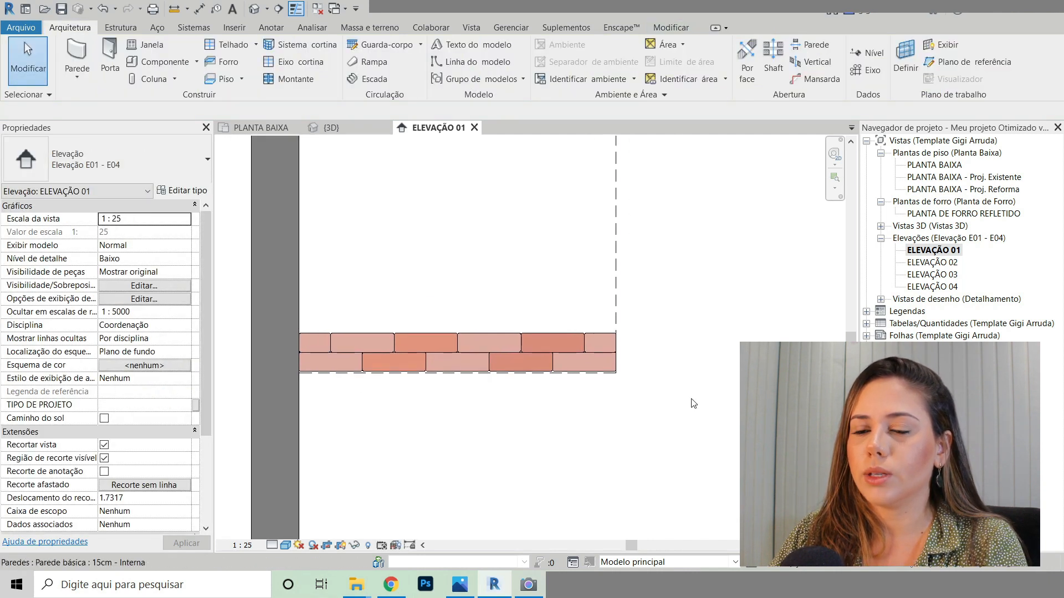
{"action": "scroll", "coordinate": [537, 332], "scroll_direction": "down", "scroll_amount": 2}
{"action": "scroll", "coordinate": [653, 341], "scroll_direction": "up", "scroll_amount": 1}
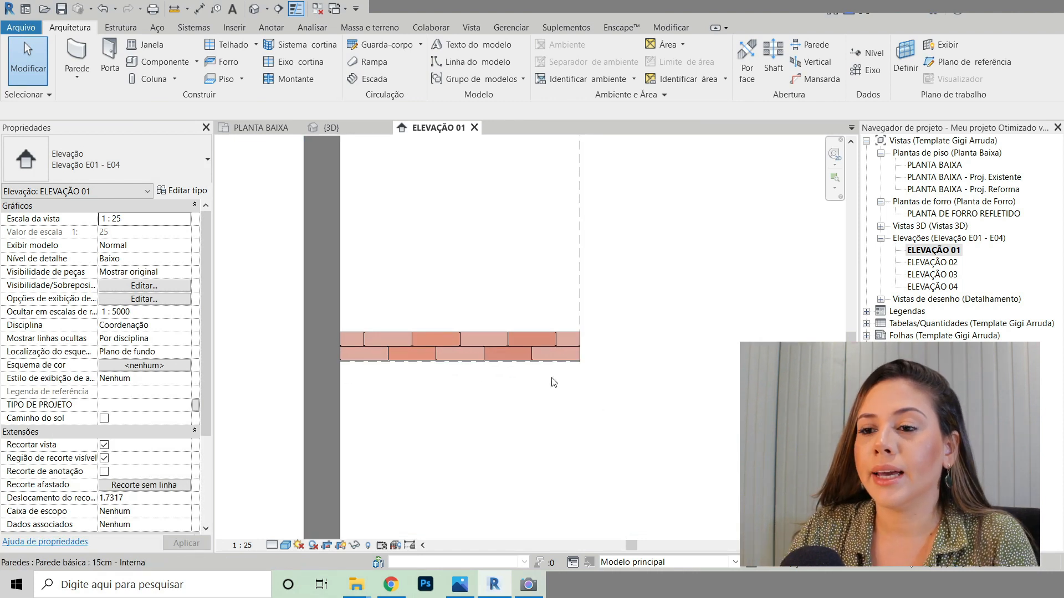
{"action": "middle_click_drag", "start_coordinate": [543, 426], "coordinate": [520, 419]}
{"action": "left_click_drag", "start_coordinate": [255, 310], "coordinate": [582, 363]}
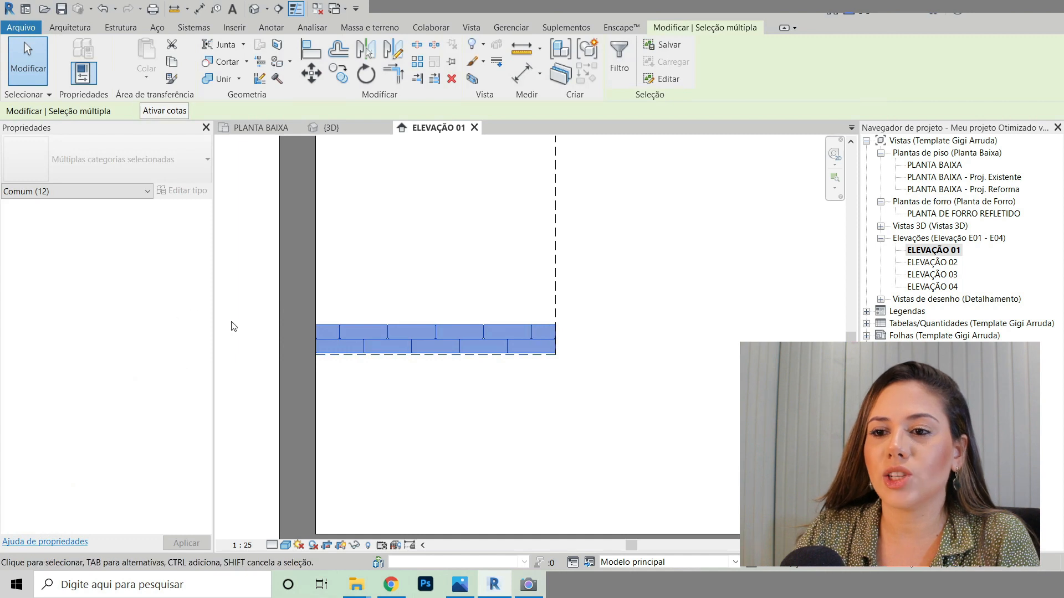
{"action": "left_click", "coordinate": [265, 337]}
{"action": "left_click_drag", "start_coordinate": [251, 310], "coordinate": [639, 370]}
Step: Examine both ends of the two selected rows against the side wall and dashed boundary, and the wall area above them
{"action": "scroll", "coordinate": [377, 337], "scroll_direction": "up", "scroll_amount": 2}
{"action": "scroll", "coordinate": [598, 358], "scroll_direction": "up", "scroll_amount": 3}
{"action": "scroll", "coordinate": [622, 361], "scroll_direction": "up", "scroll_amount": 3}
{"action": "scroll", "coordinate": [621, 360], "scroll_direction": "up", "scroll_amount": 3}
{"action": "scroll", "coordinate": [622, 364], "scroll_direction": "up", "scroll_amount": 3}
{"action": "scroll", "coordinate": [625, 366], "scroll_direction": "up", "scroll_amount": 2}
{"action": "scroll", "coordinate": [654, 359], "scroll_direction": "down", "scroll_amount": 3}
{"action": "middle_click_drag", "start_coordinate": [426, 416], "coordinate": [553, 360]}
{"action": "scroll", "coordinate": [306, 277], "scroll_direction": "up", "scroll_amount": 2}
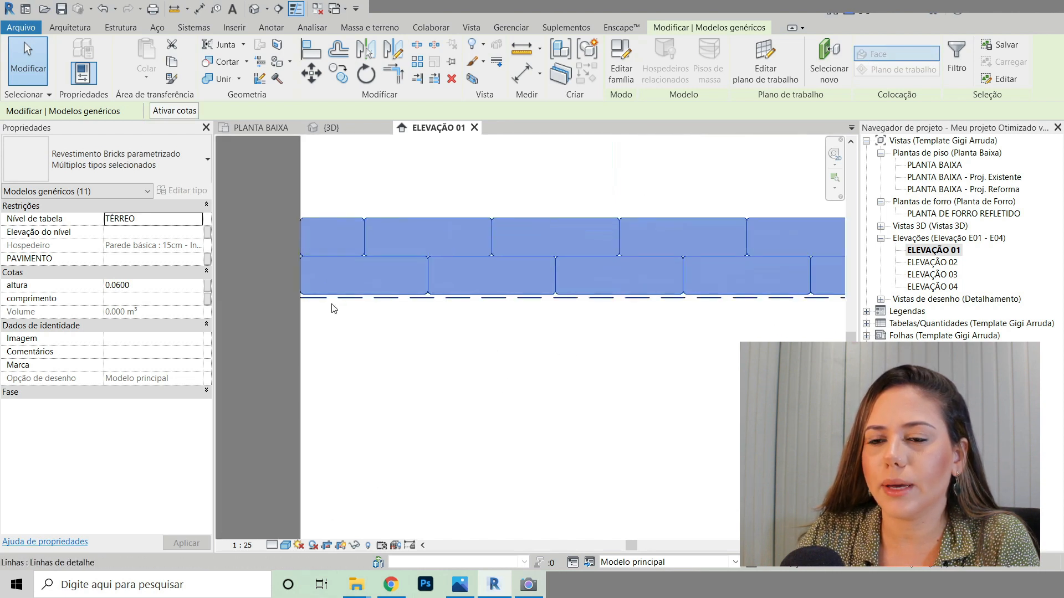
{"action": "scroll", "coordinate": [693, 336], "scroll_direction": "up", "scroll_amount": 5}
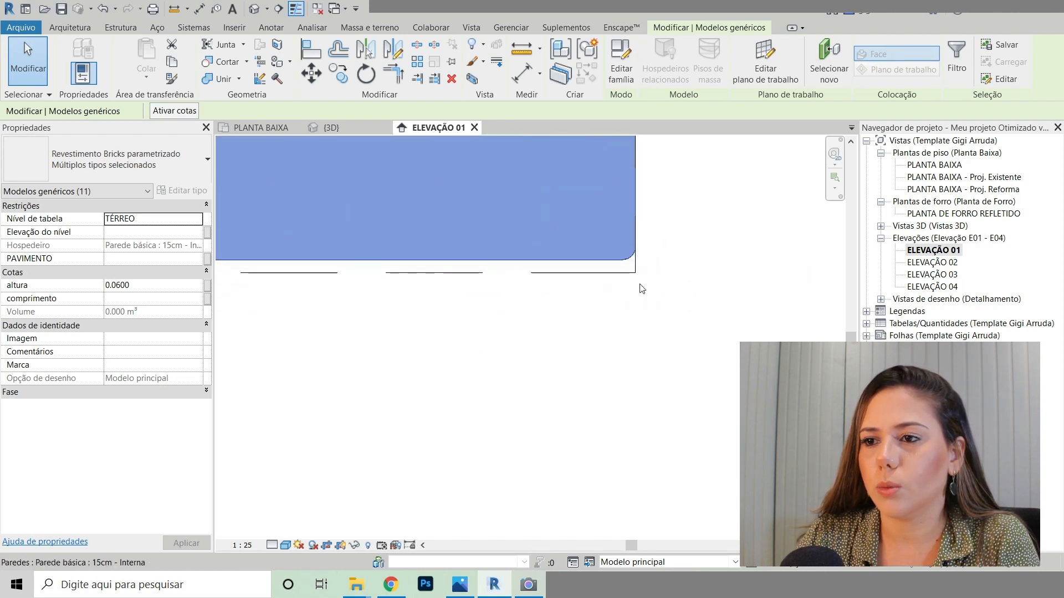
{"action": "scroll", "coordinate": [642, 357], "scroll_direction": "down", "scroll_amount": 5}
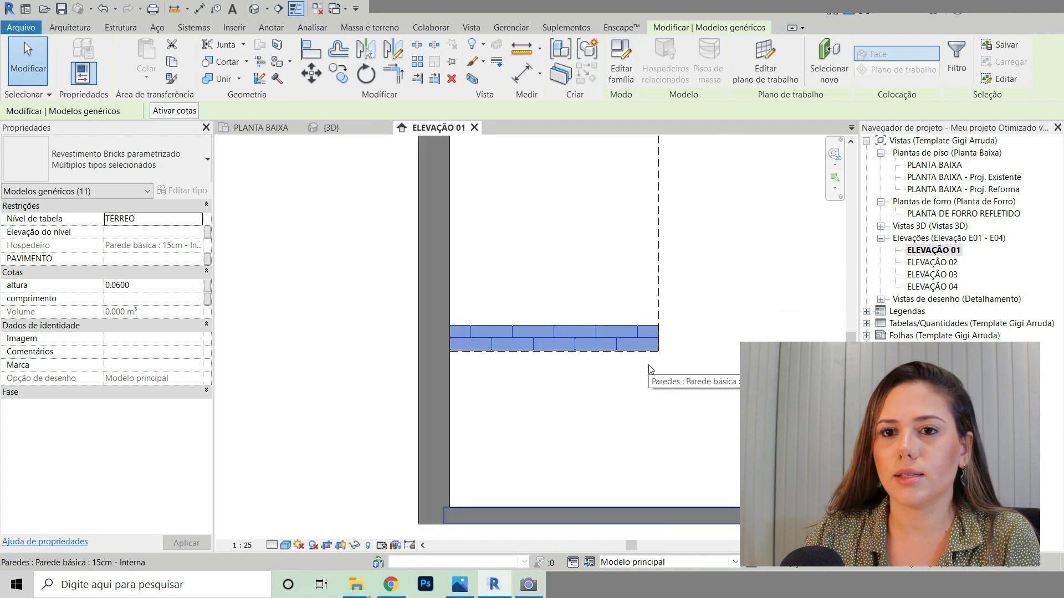
{"action": "scroll", "coordinate": [576, 346], "scroll_direction": "up", "scroll_amount": 2}
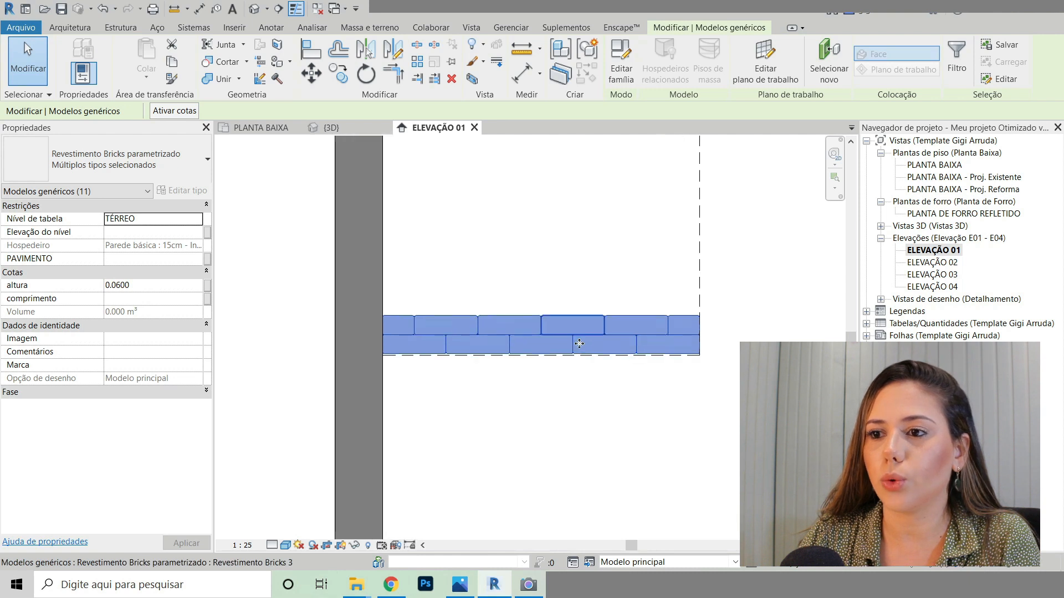
{"action": "scroll", "coordinate": [389, 343], "scroll_direction": "down", "scroll_amount": 6}
{"action": "middle_click_drag", "start_coordinate": [617, 323], "coordinate": [580, 373]}
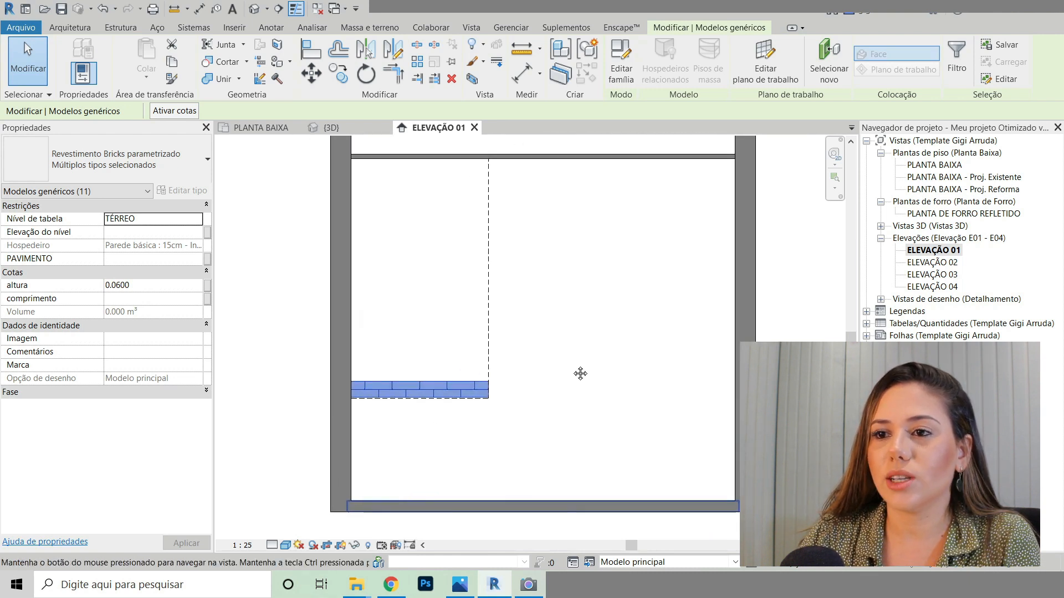
{"action": "scroll", "coordinate": [448, 340], "scroll_direction": "up", "scroll_amount": 1}
{"action": "middle_click_drag", "start_coordinate": [489, 318], "coordinate": [472, 358]}
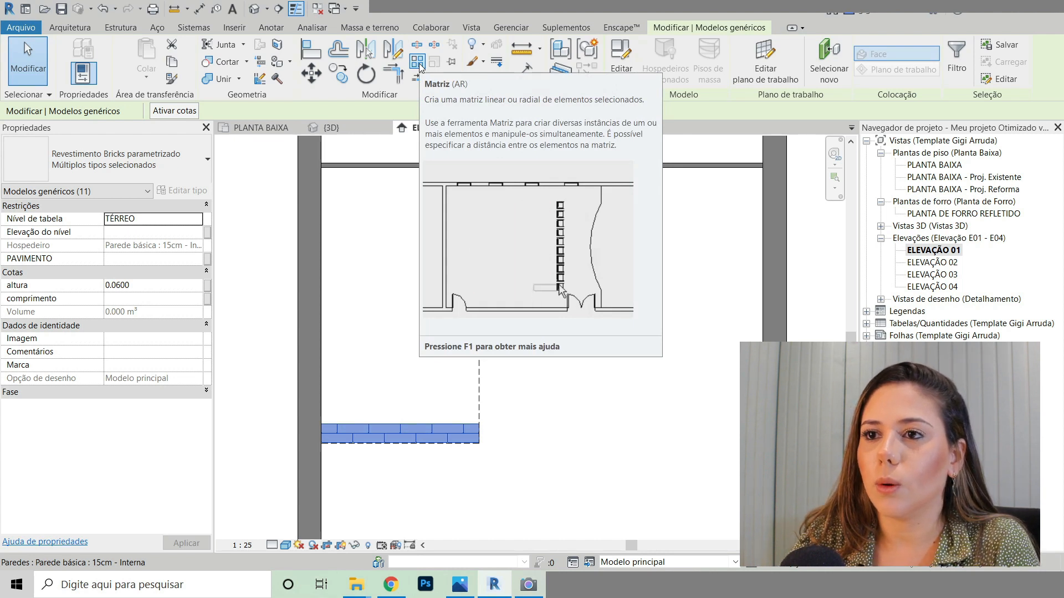
Step: Array the two selected rows upward by their combined height, with Agrupar e associar, 8 items, Mover para 2º and Restringir
{"action": "left_click", "coordinate": [418, 64]}
{"action": "scroll", "coordinate": [471, 444], "scroll_direction": "up", "scroll_amount": 1}
{"action": "scroll", "coordinate": [471, 444], "scroll_direction": "up", "scroll_amount": 4}
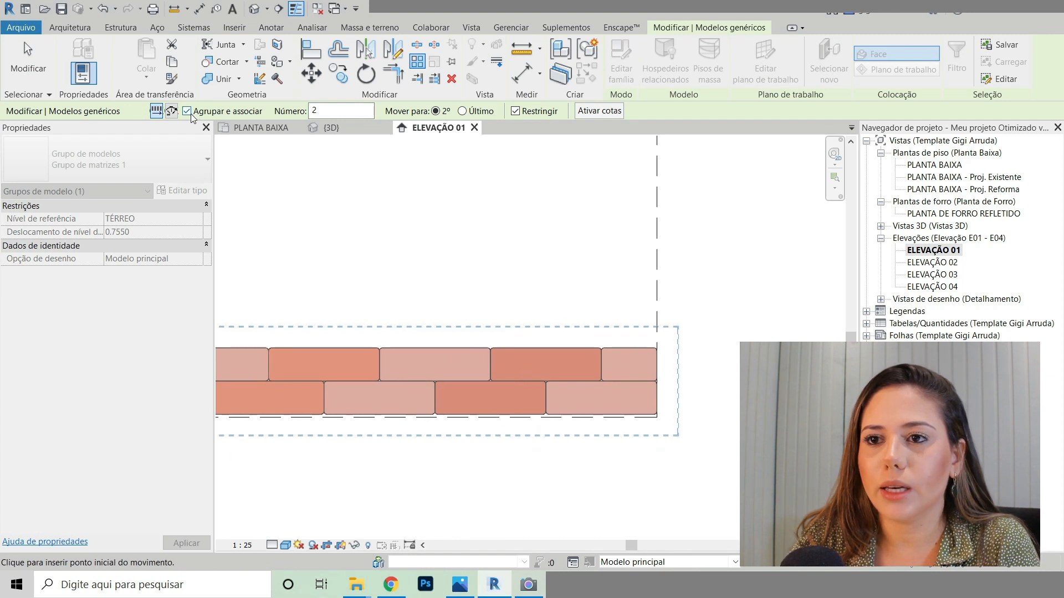
{"action": "scroll", "coordinate": [605, 419], "scroll_direction": "up", "scroll_amount": 2}
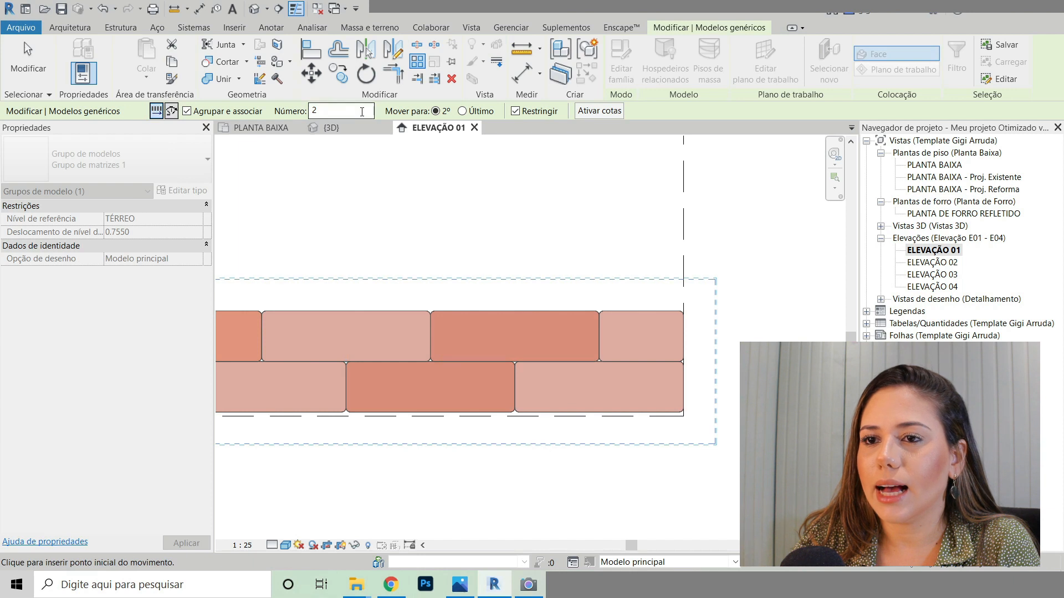
{"action": "left_click", "coordinate": [330, 110]}
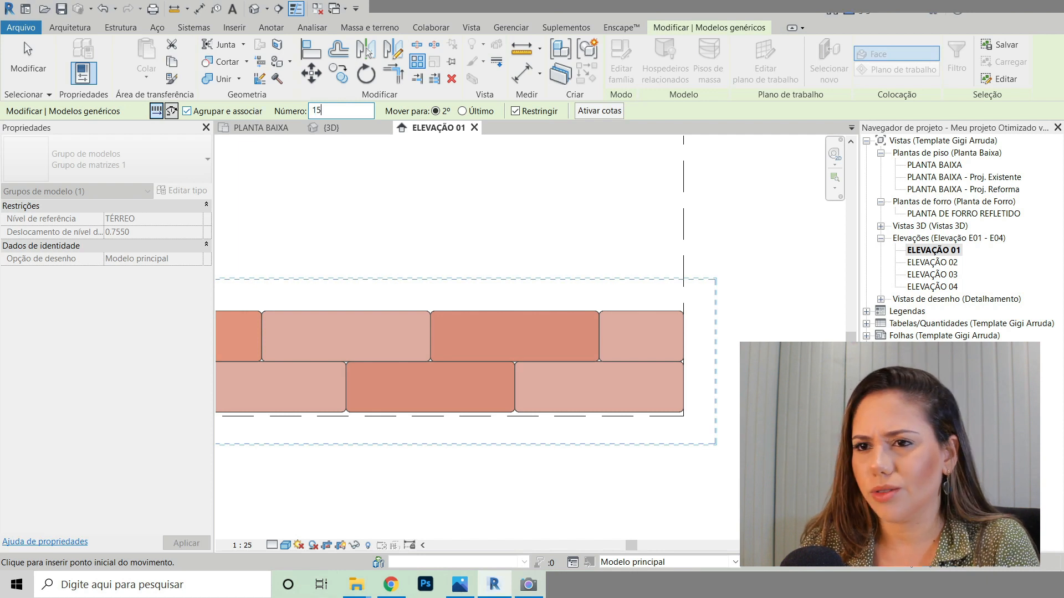
{"action": "middle_click_drag", "start_coordinate": [701, 310], "coordinate": [731, 347]}
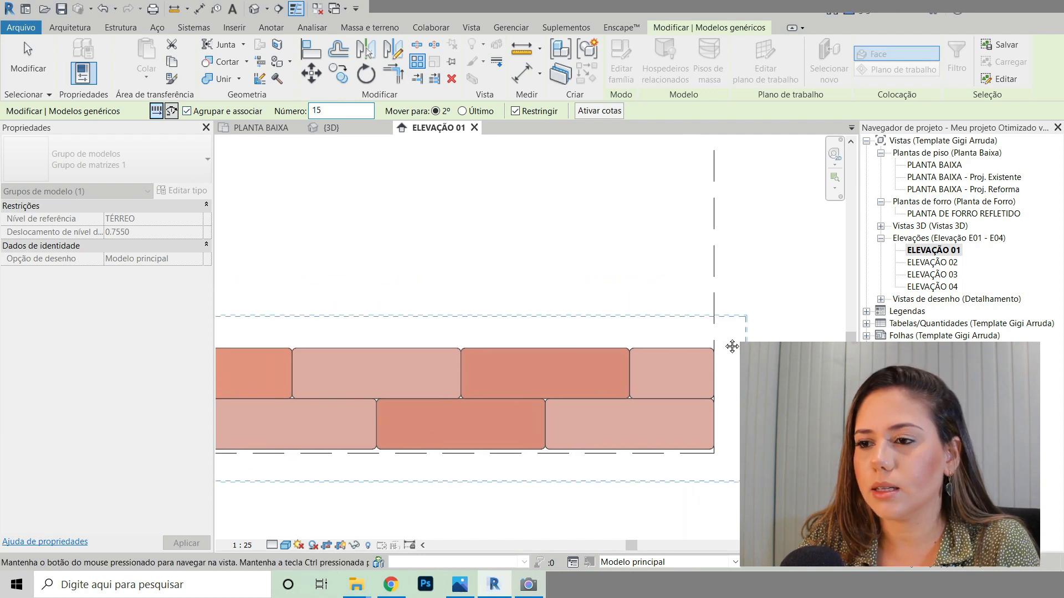
{"action": "scroll", "coordinate": [670, 455], "scroll_direction": "up", "scroll_amount": 1}
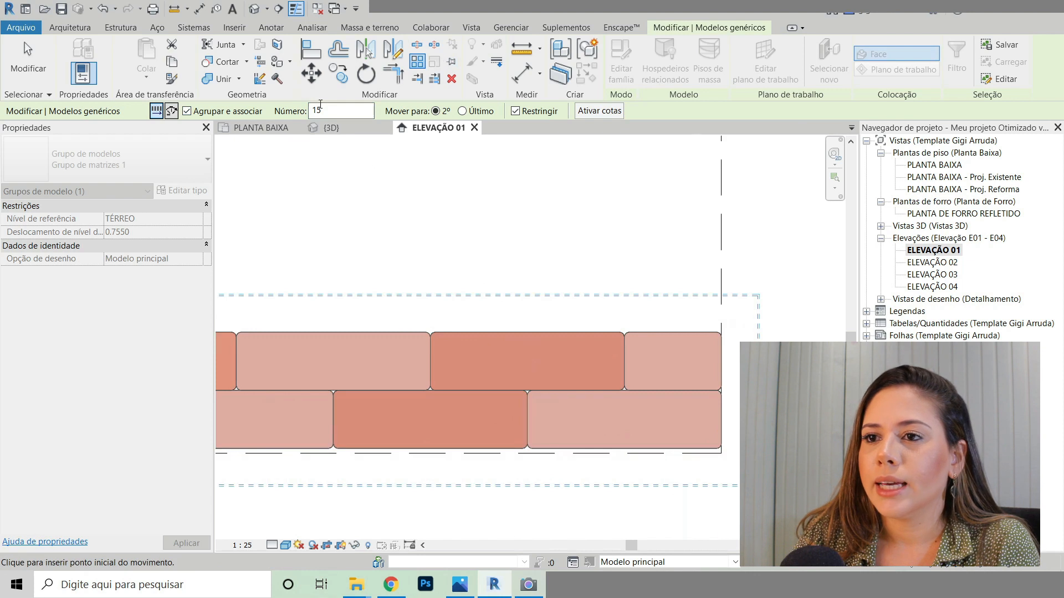
{"action": "scroll", "coordinate": [634, 449], "scroll_direction": "up", "scroll_amount": 2}
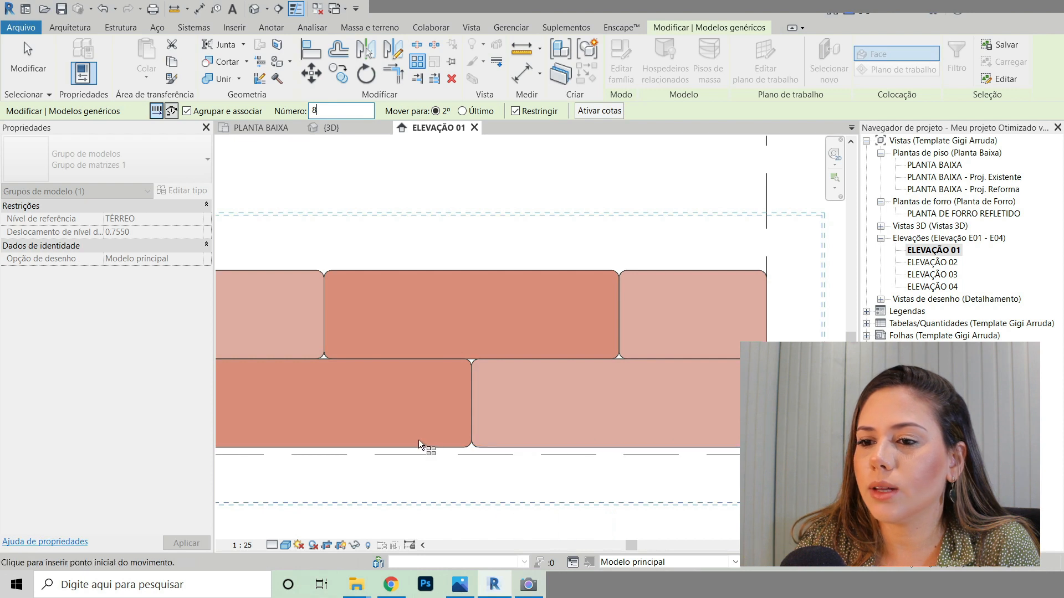
{"action": "left_click", "coordinate": [540, 448]}
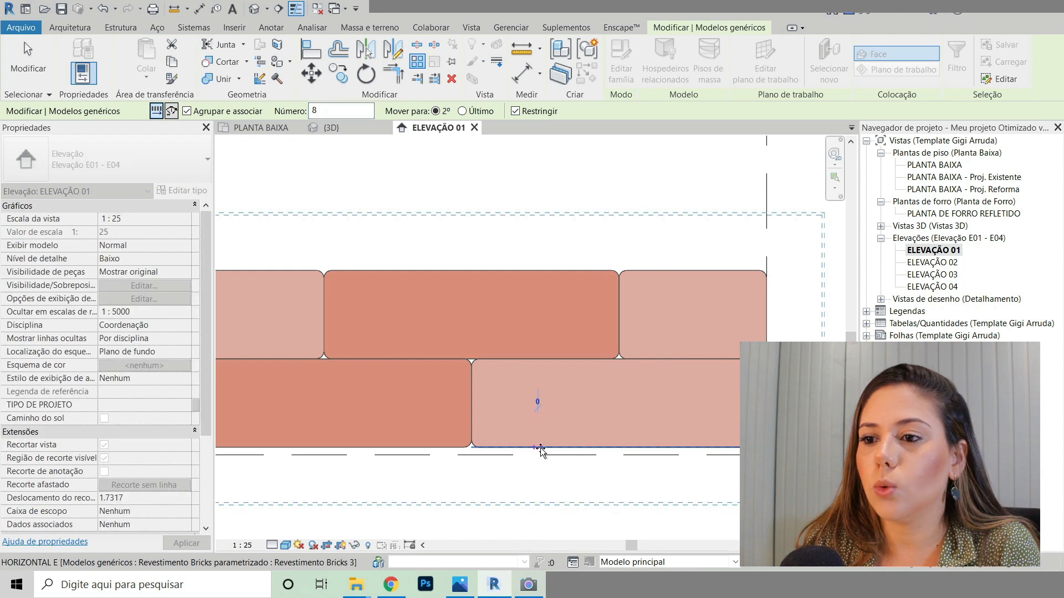
{"action": "left_click", "coordinate": [549, 272]}
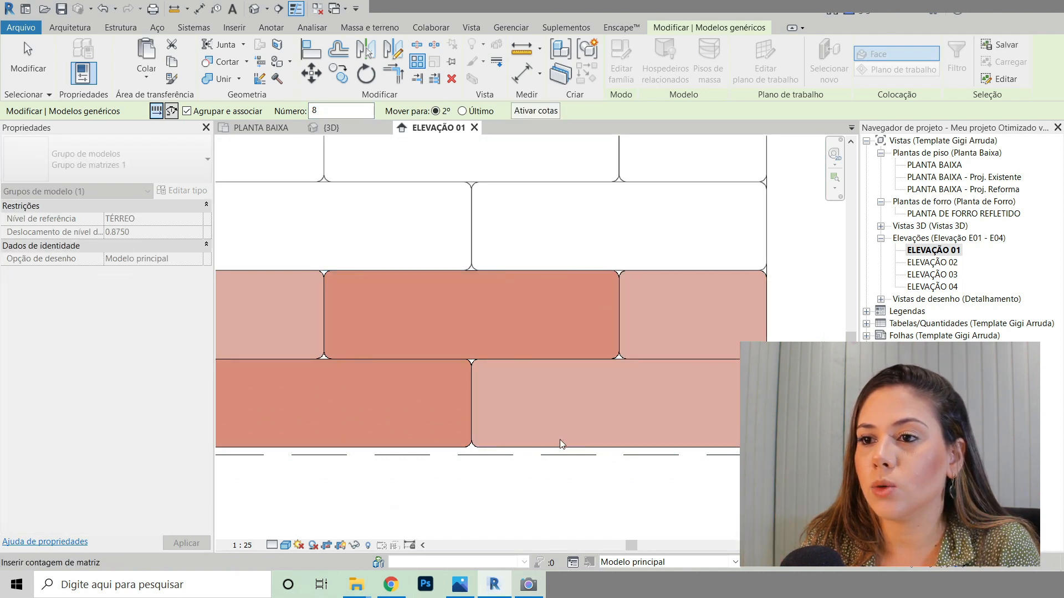
Step: Set the array count of the two-row brick group to 12 and complete the array
{"action": "scroll", "coordinate": [559, 440], "scroll_direction": "down", "scroll_amount": 5}
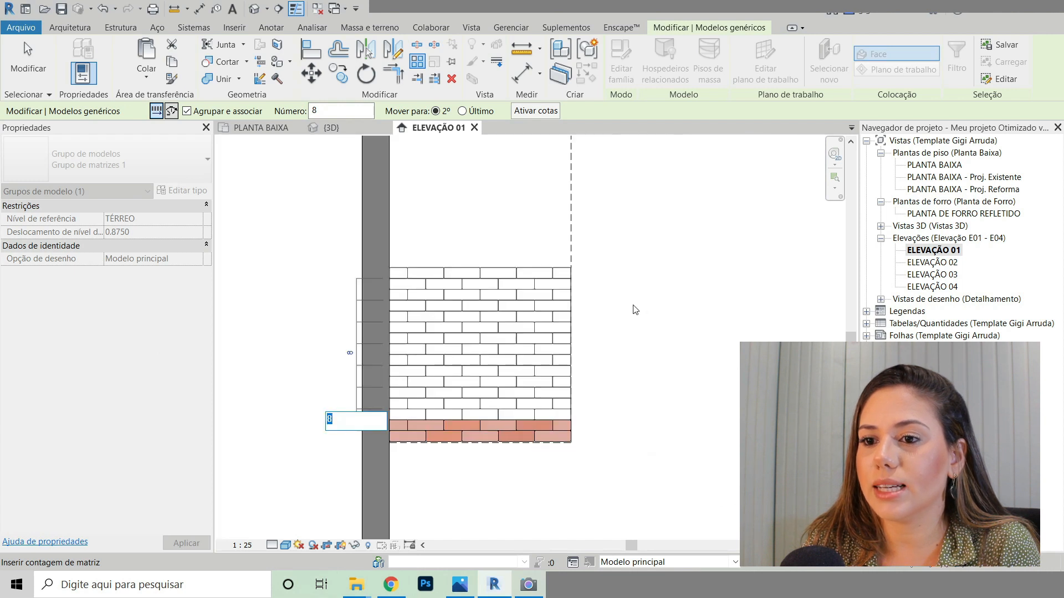
{"action": "scroll", "coordinate": [633, 305], "scroll_direction": "up", "scroll_amount": 1}
{"action": "middle_click_drag", "start_coordinate": [663, 276], "coordinate": [647, 327]}
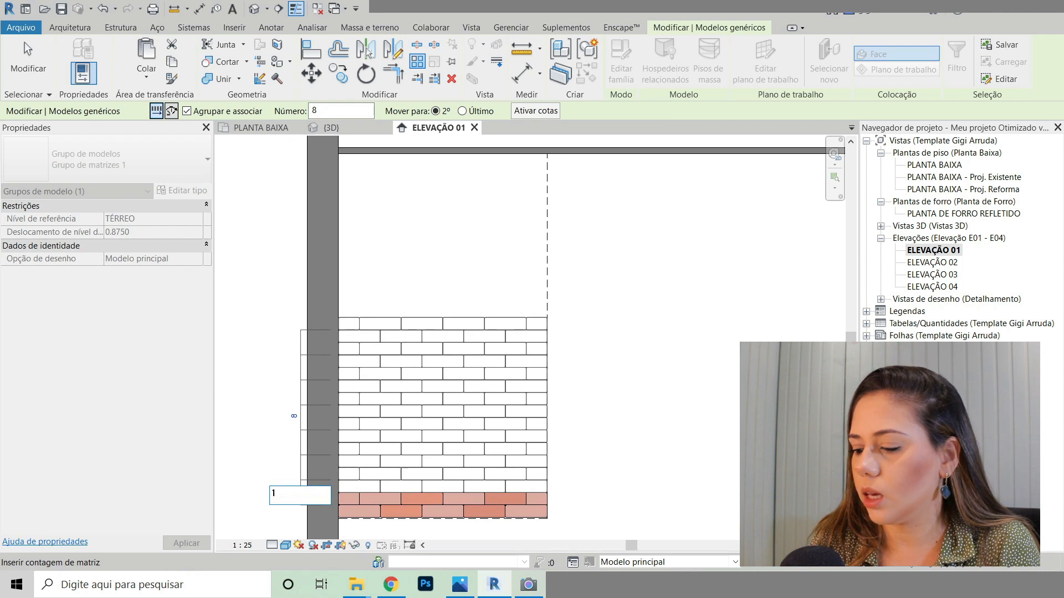
{"action": "key", "text": "Return"}
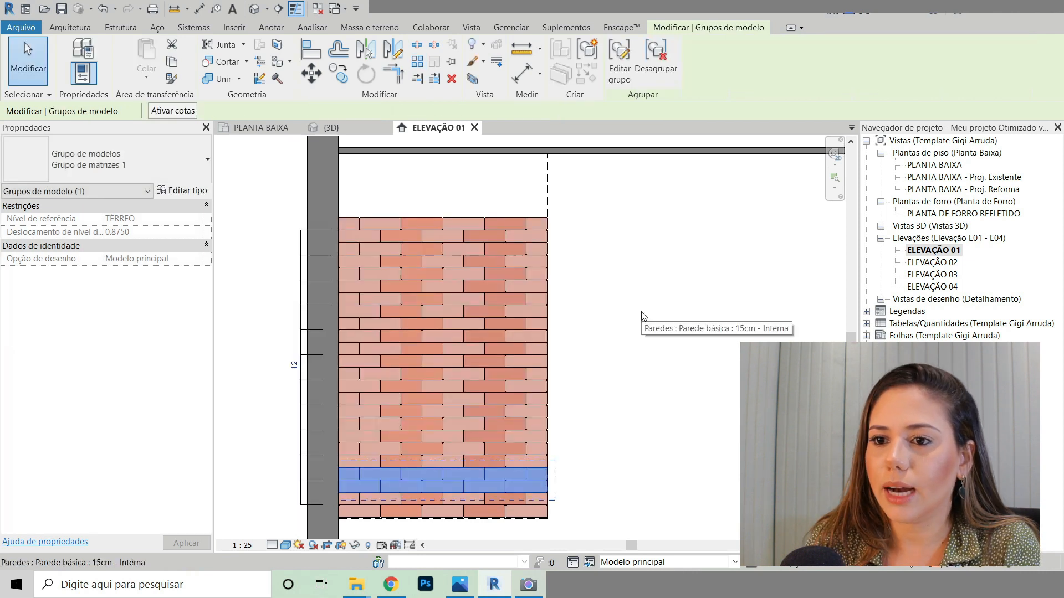
Step: Raise the brick array count to 13 and again to 14 to test how high the cladding reaches
{"action": "left_click", "coordinate": [294, 365]}
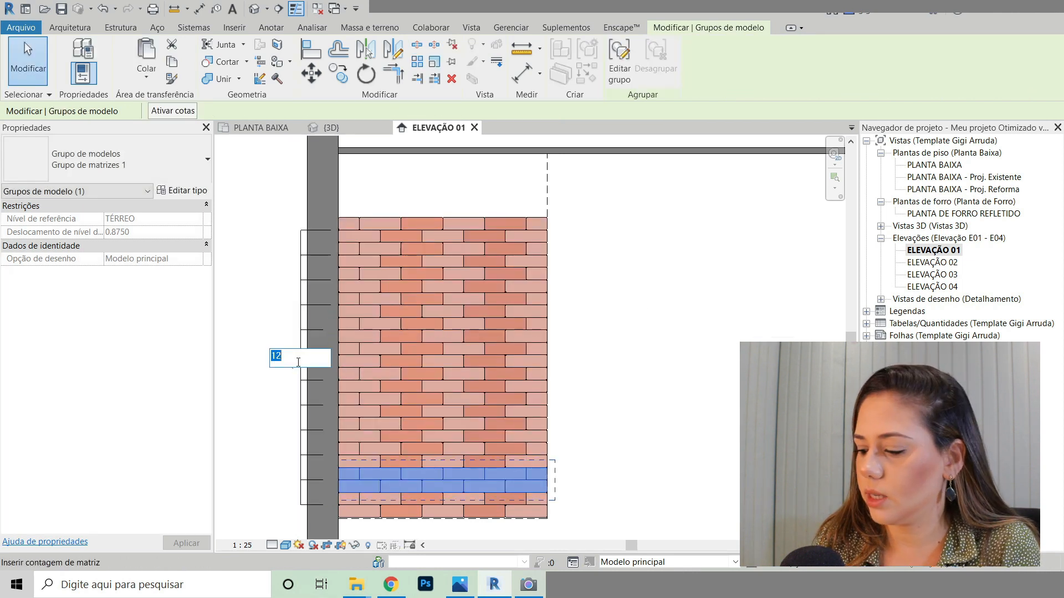
{"action": "type", "text": "13"}
{"action": "key", "text": "Return"}
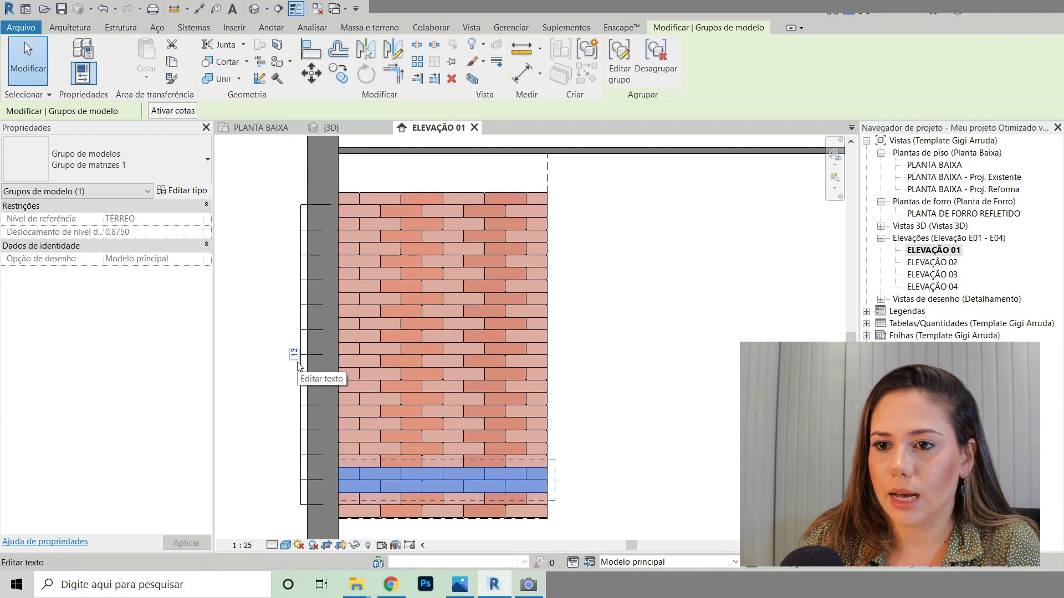
{"action": "left_click", "coordinate": [298, 364]}
{"action": "key", "text": "Return"}
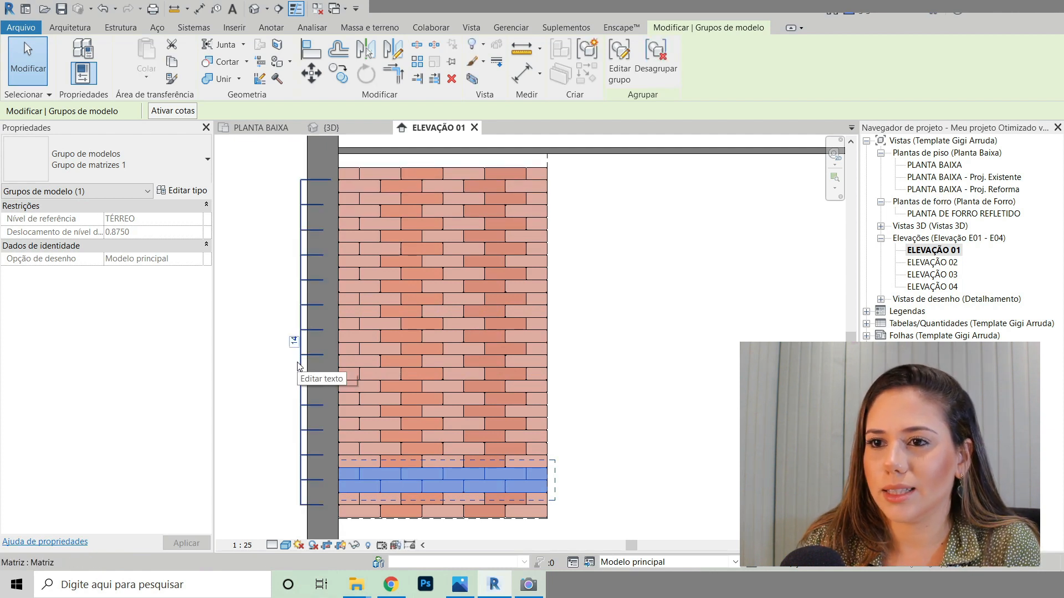
Step: Set the brick array count to 15 to extend the cladding past the ceiling, and reselect the second two-row group
{"action": "left_click", "coordinate": [293, 341]}
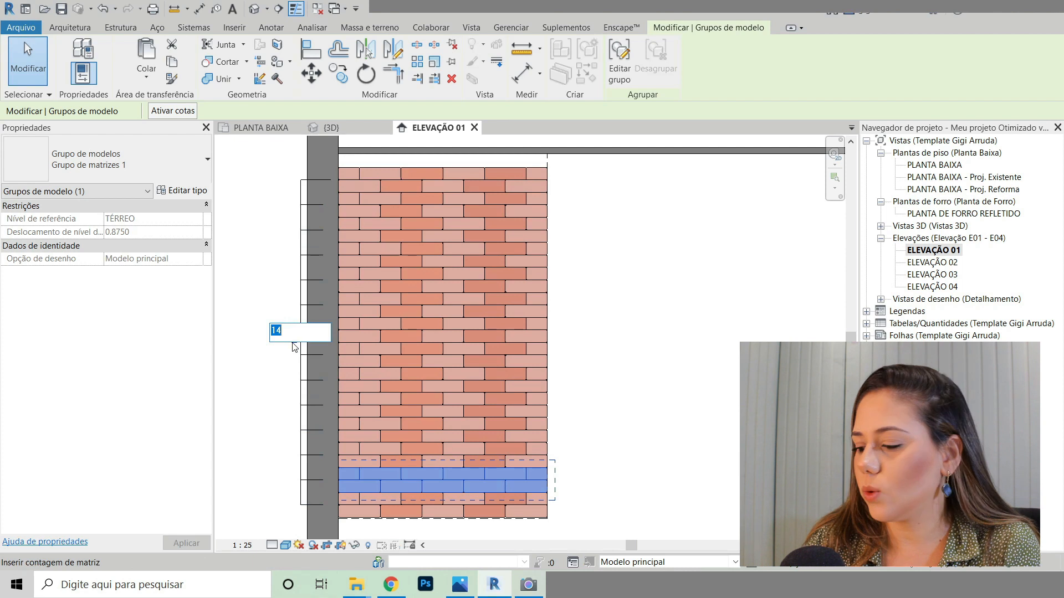
{"action": "type", "text": "15"}
{"action": "key", "text": "Return"}
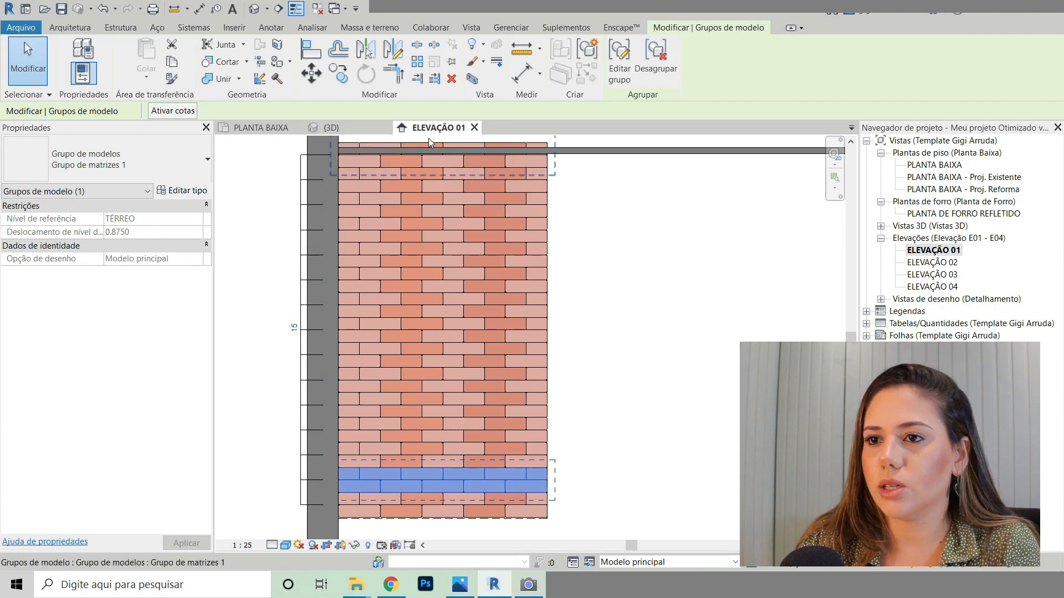
{"action": "scroll", "coordinate": [584, 375], "scroll_direction": "down", "scroll_amount": 2}
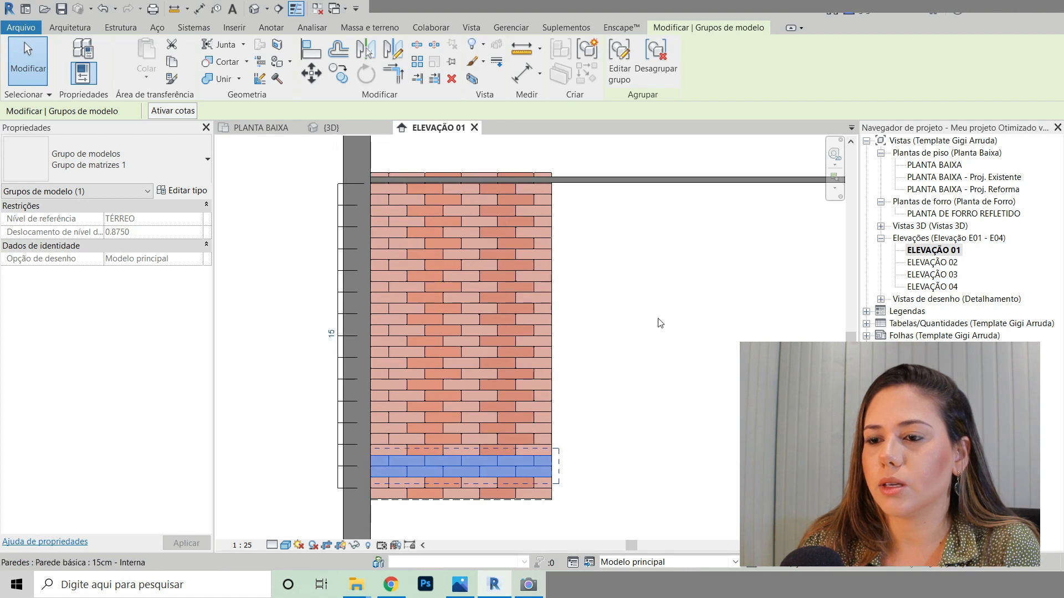
{"action": "middle_click_drag", "start_coordinate": [658, 322], "coordinate": [650, 326]}
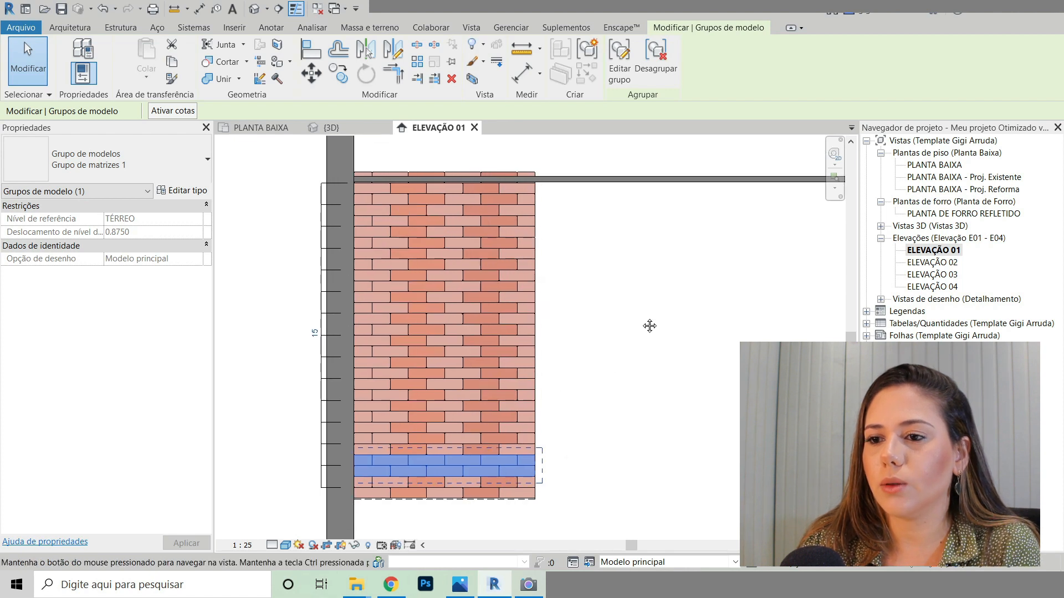
{"action": "left_click", "coordinate": [239, 338]}
{"action": "left_click", "coordinate": [394, 466]}
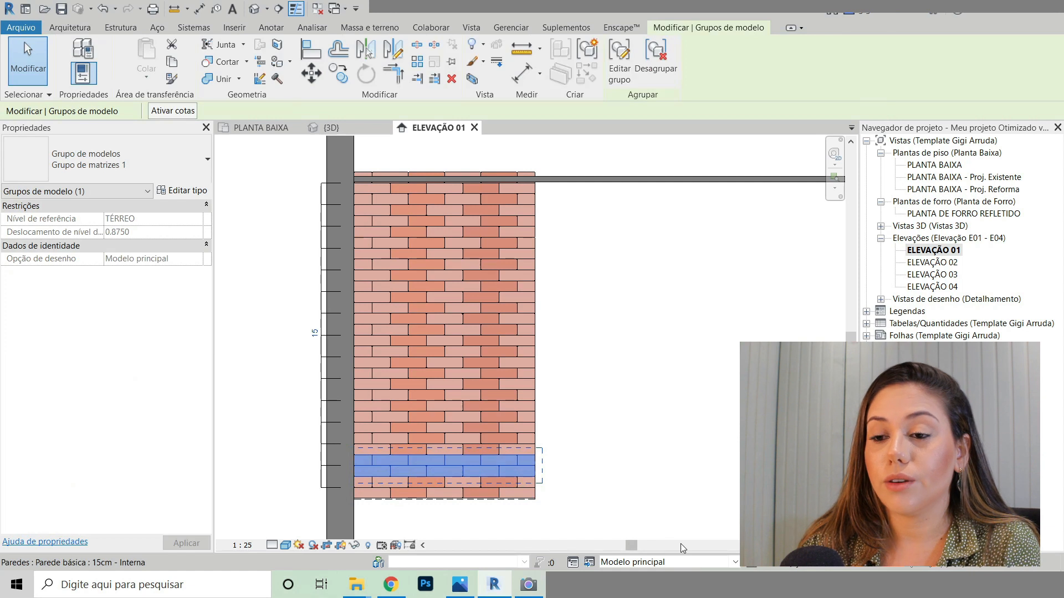
Step: Select every instance of the two-row brick array group and ungroup them into individual bricks
{"action": "key", "text": "s"}
{"action": "key", "text": "a"}
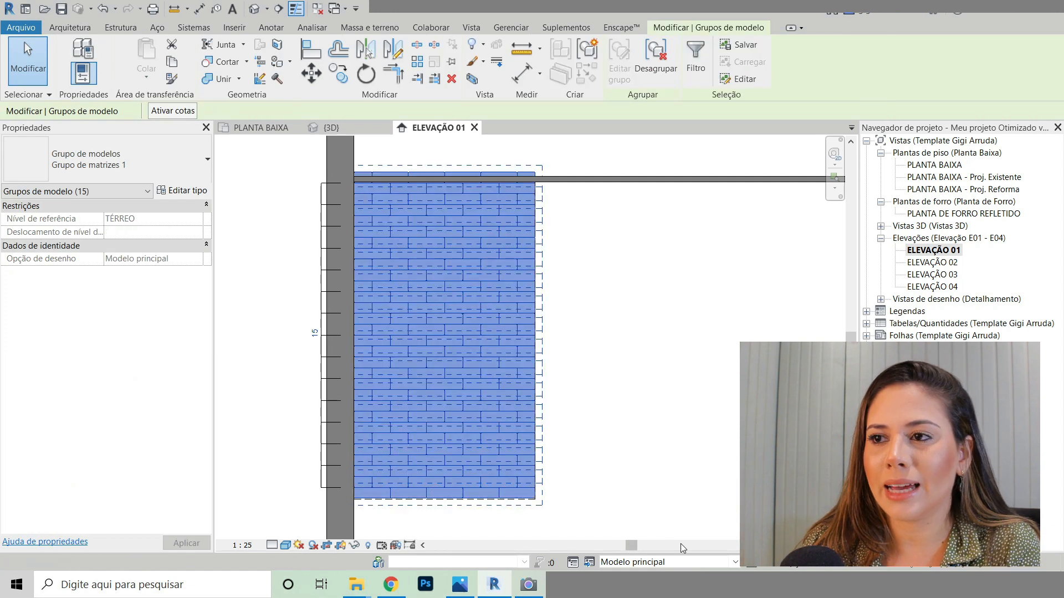
{"action": "left_click", "coordinate": [657, 63]}
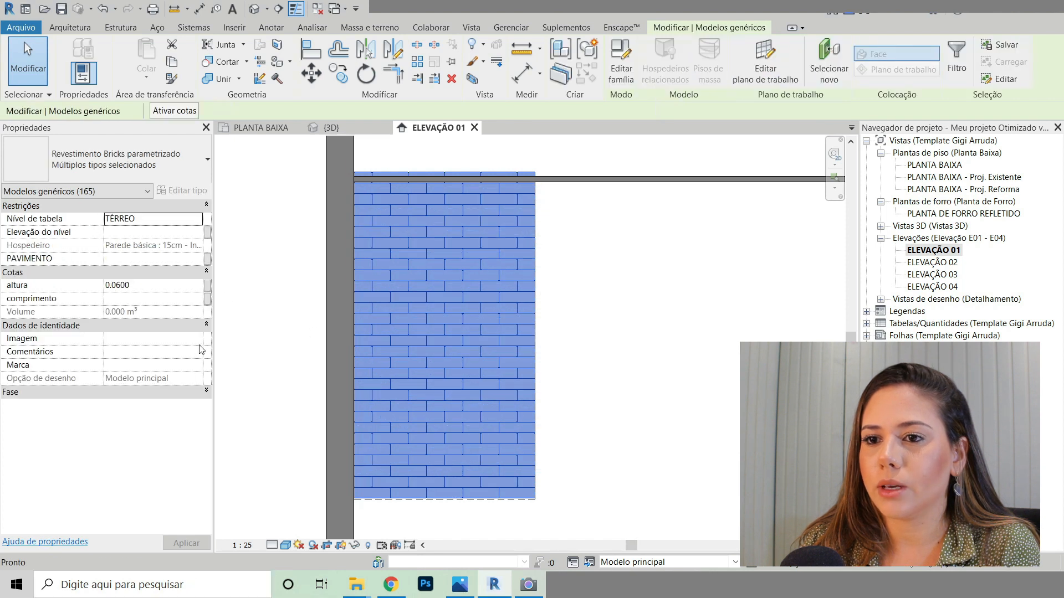
{"action": "left_click", "coordinate": [260, 272]}
{"action": "left_click_drag", "start_coordinate": [435, 262], "coordinate": [398, 304]}
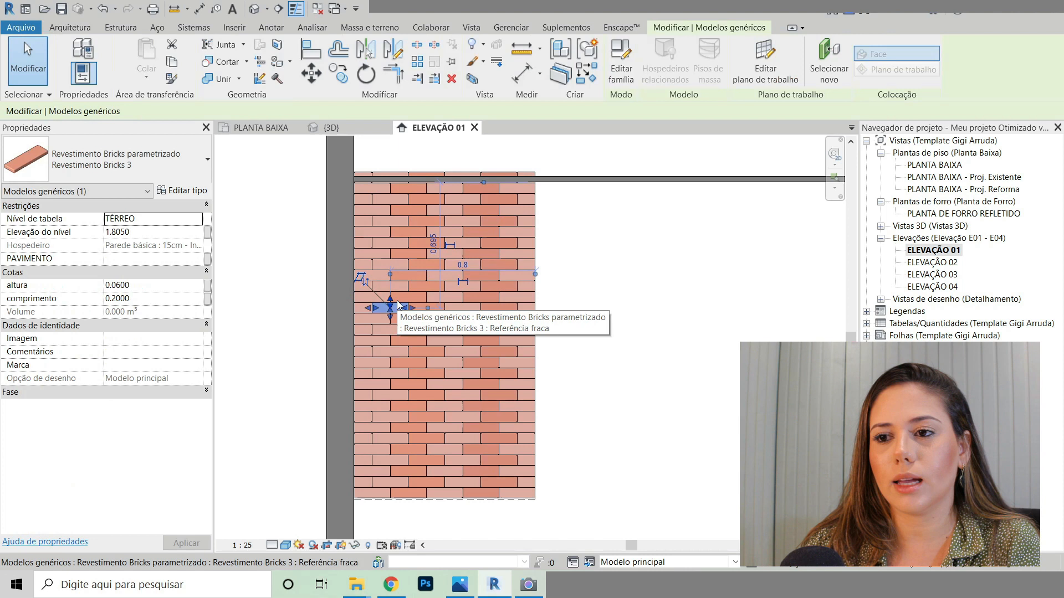
{"action": "left_click", "coordinate": [444, 150]}
{"action": "scroll", "coordinate": [445, 150], "scroll_direction": "up", "scroll_amount": 3}
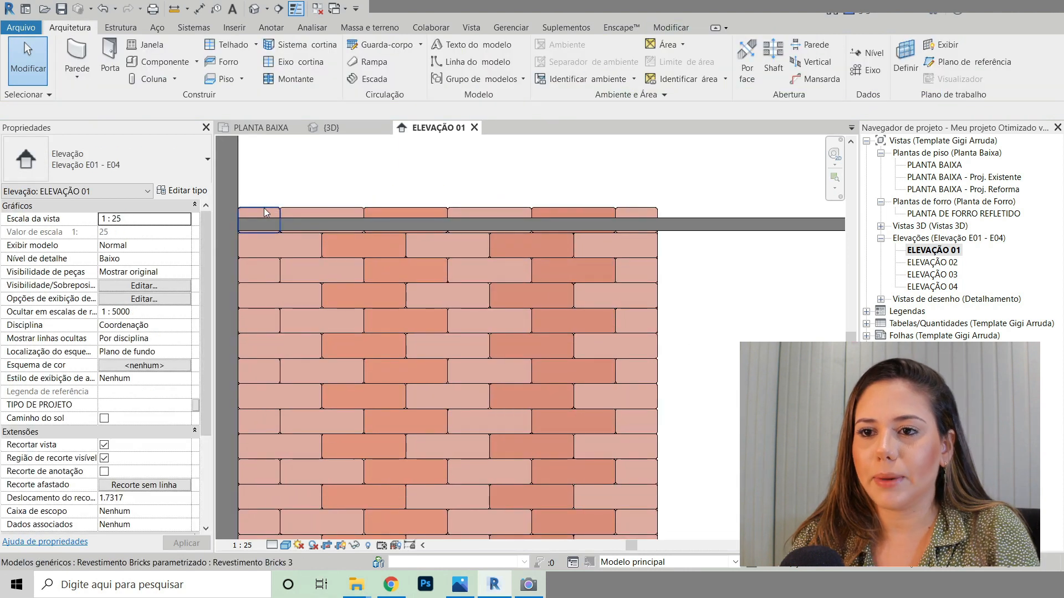
{"action": "left_click", "coordinate": [569, 195]}
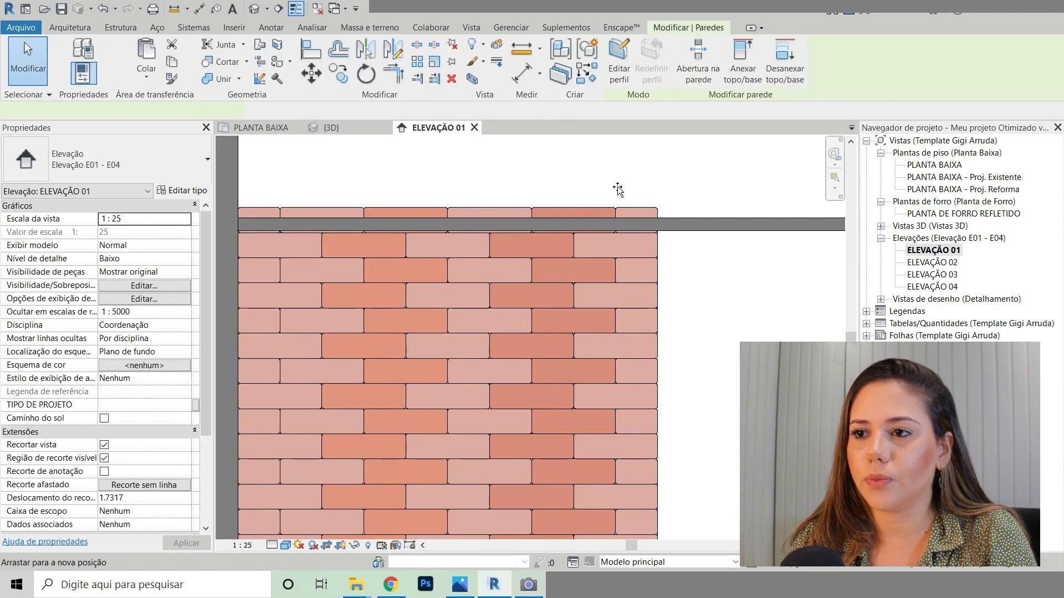
{"action": "left_click", "coordinate": [680, 179]}
{"action": "key", "text": "ctrl+z"}
{"action": "left_click", "coordinate": [679, 190]}
{"action": "key", "text": "Escape"}
{"action": "scroll", "coordinate": [551, 263], "scroll_direction": "down", "scroll_amount": 2}
{"action": "left_click_drag", "start_coordinate": [266, 184], "coordinate": [355, 240]}
{"action": "scroll", "coordinate": [515, 208], "scroll_direction": "down", "scroll_amount": 2}
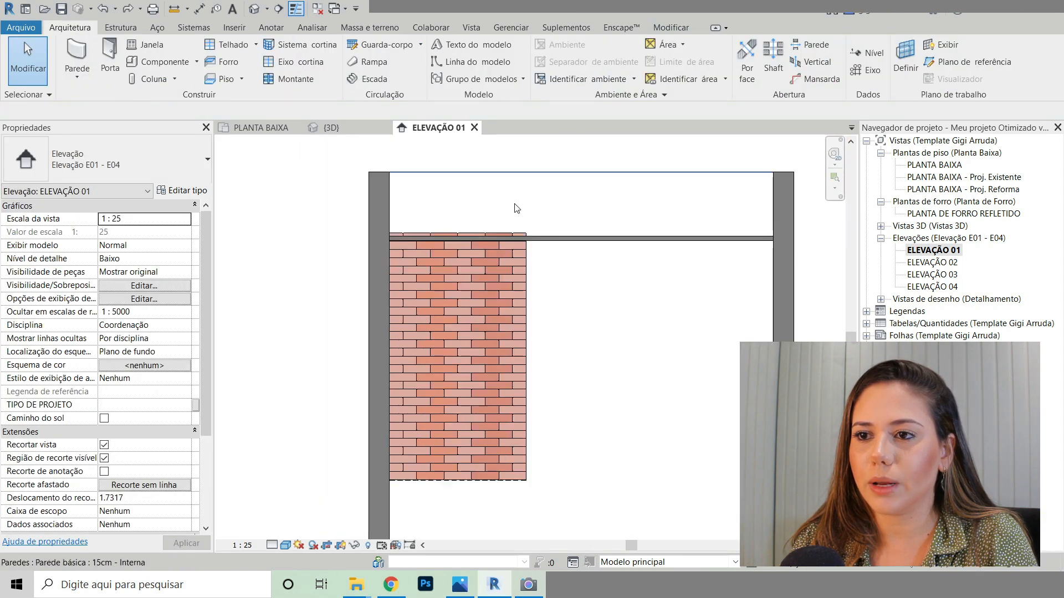
Step: Delete the whole brick row that overlaps the ceiling slab and rises above it
{"action": "scroll", "coordinate": [343, 208], "scroll_direction": "up", "scroll_amount": 2}
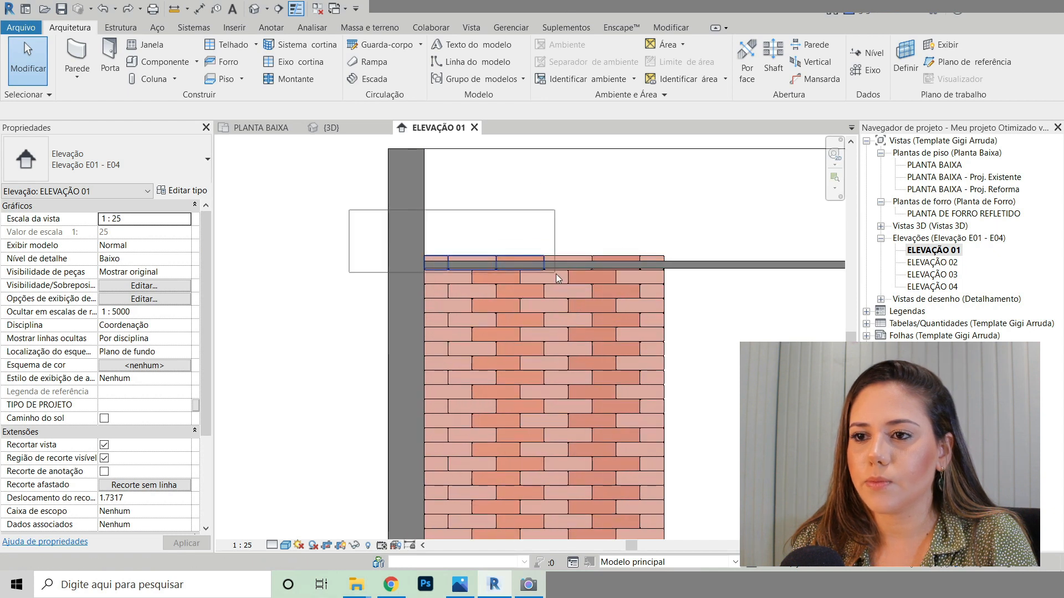
{"action": "scroll", "coordinate": [614, 270], "scroll_direction": "up", "scroll_amount": 2}
{"action": "left_click_drag", "start_coordinate": [680, 267], "coordinate": [718, 281]}
{"action": "key", "text": "Escape"}
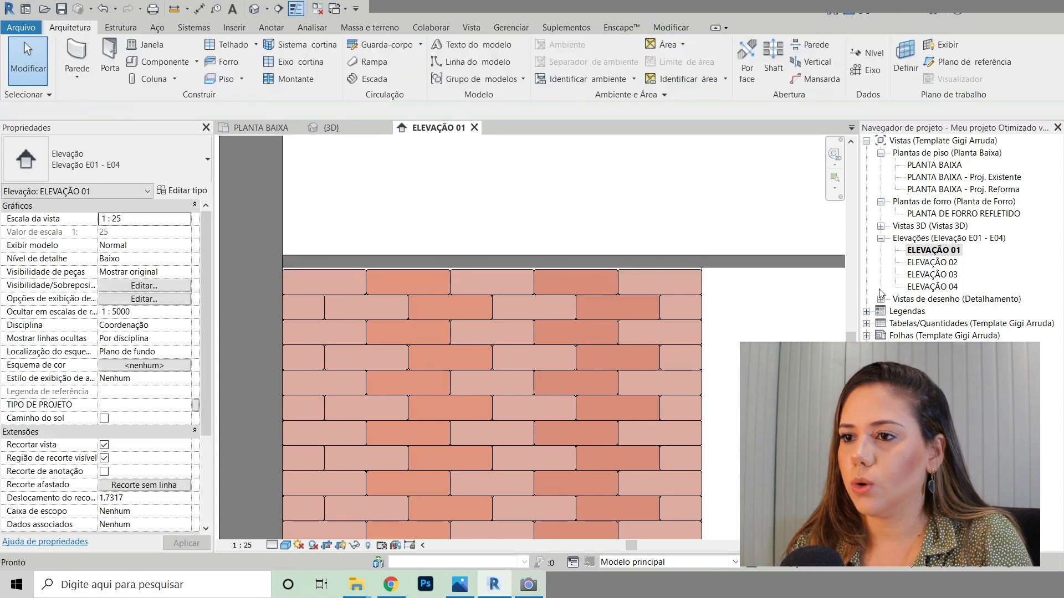
Step: Select scattered bricks along the first orange column, from the base to the ceiling, and change them to type Revestimento Bricks of Revestimento Bricks parametrizado
{"action": "scroll", "coordinate": [376, 230], "scroll_direction": "down", "scroll_amount": 5}
{"action": "scroll", "coordinate": [398, 251], "scroll_direction": "up", "scroll_amount": 2}
{"action": "middle_click_drag", "start_coordinate": [591, 303], "coordinate": [660, 286]}
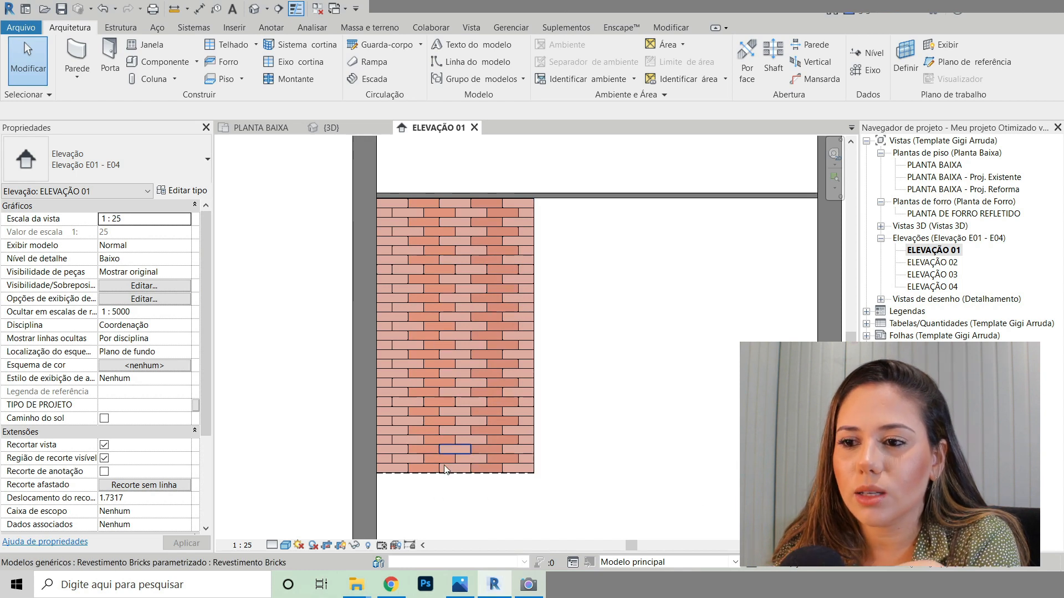
{"action": "scroll", "coordinate": [454, 481], "scroll_direction": "up", "scroll_amount": 2}
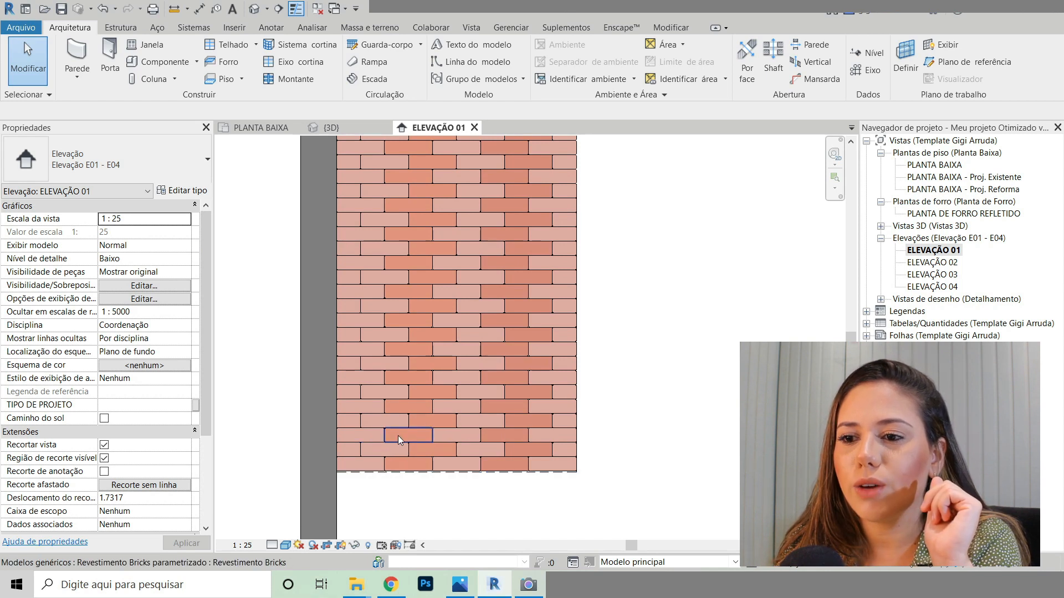
{"action": "scroll", "coordinate": [400, 436], "scroll_direction": "up", "scroll_amount": 2}
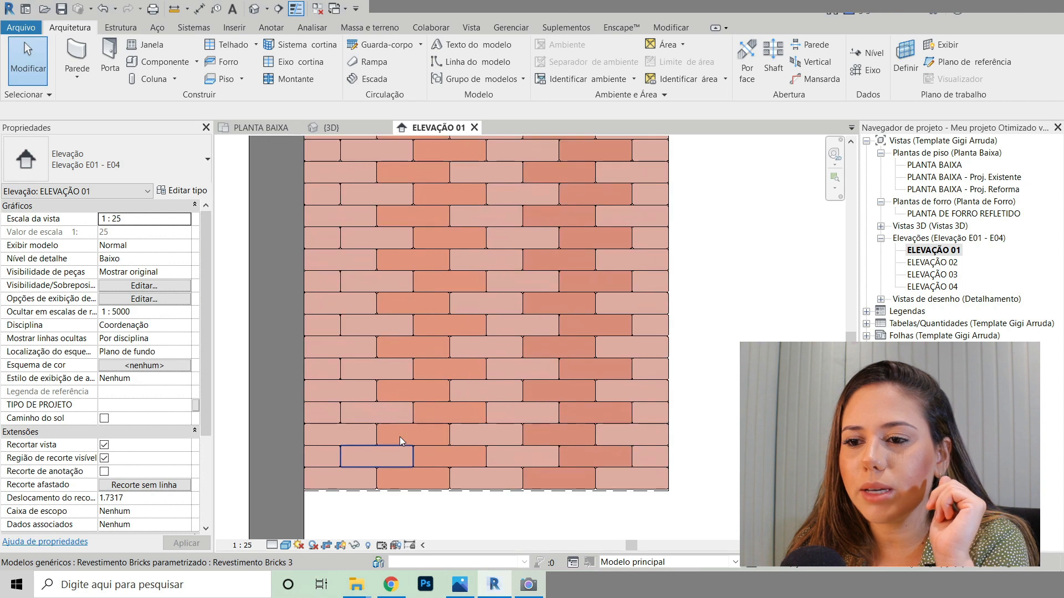
{"action": "left_click", "coordinate": [403, 436]}
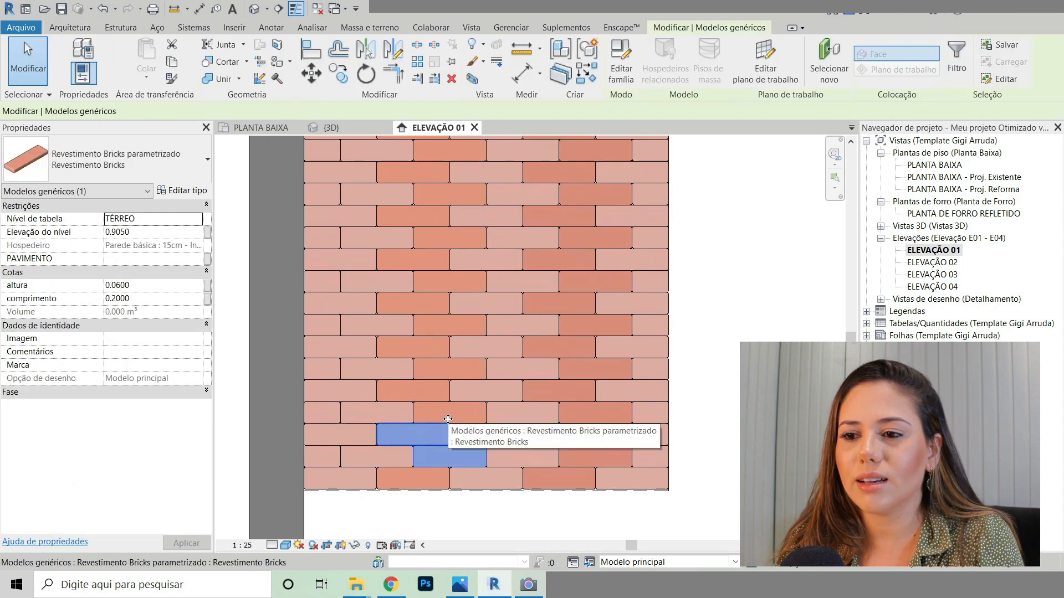
{"action": "left_click", "coordinate": [475, 460], "text": "ctrl"}
{"action": "left_click", "coordinate": [472, 413], "text": "ctrl"}
{"action": "left_click", "coordinate": [438, 370], "text": "ctrl"}
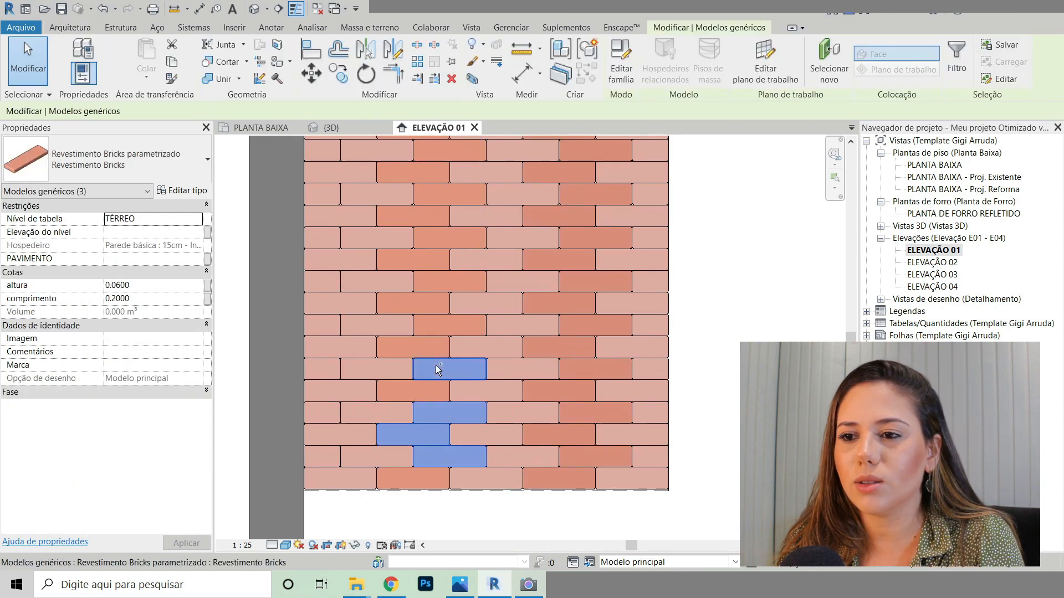
{"action": "left_click", "coordinate": [422, 303], "text": "ctrl"}
{"action": "left_click", "coordinate": [423, 260], "text": "ctrl"}
{"action": "left_click", "coordinate": [467, 281], "text": "ctrl"}
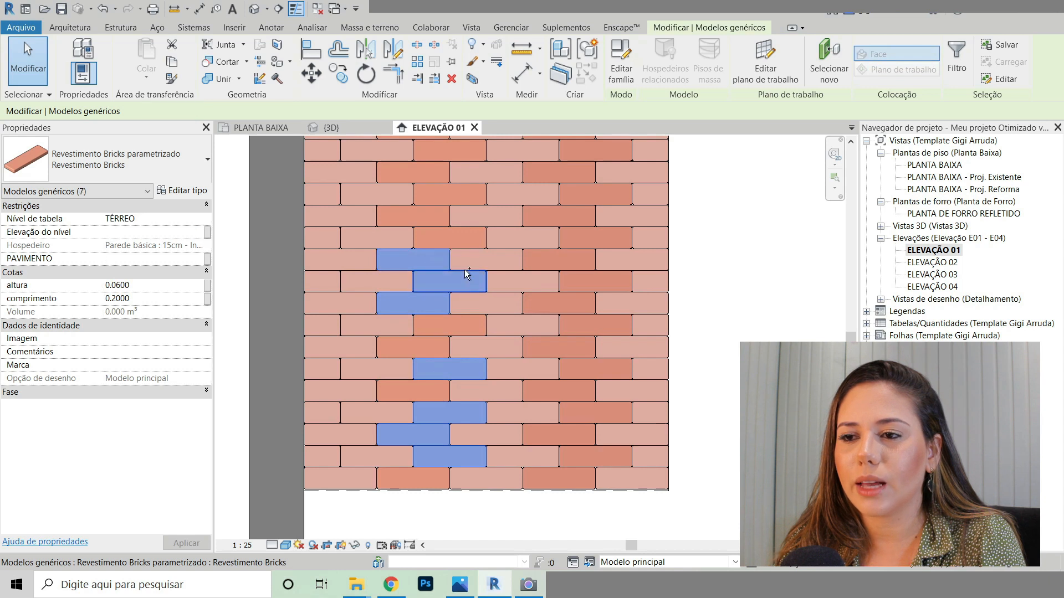
{"action": "left_click", "coordinate": [443, 238], "text": "ctrl"}
{"action": "middle_click_drag", "start_coordinate": [524, 252], "coordinate": [547, 384]}
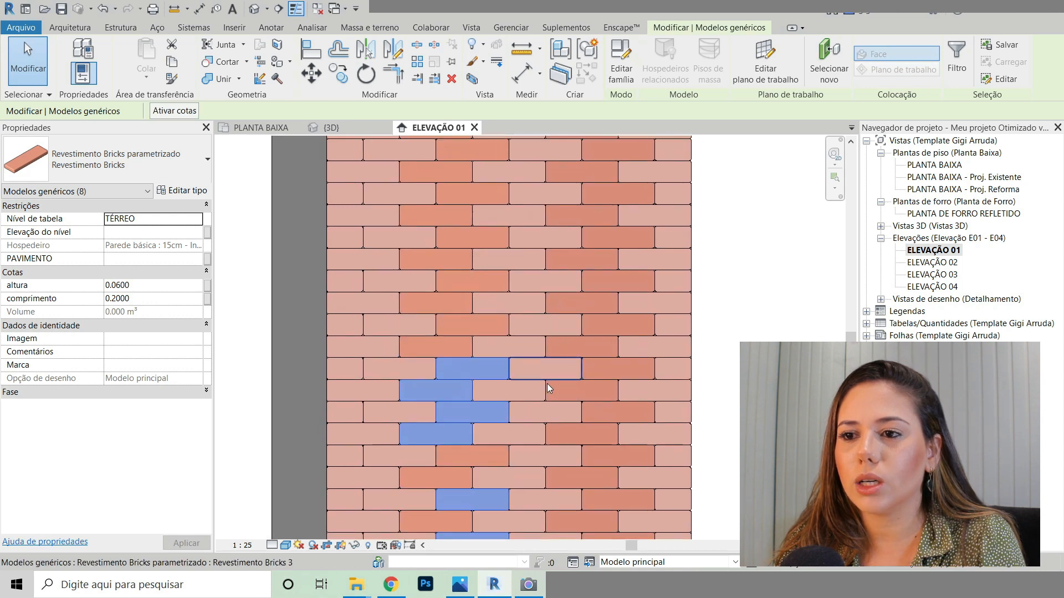
{"action": "left_click", "coordinate": [433, 346], "text": "ctrl"}
{"action": "left_click", "coordinate": [488, 278], "text": "ctrl"}
{"action": "left_click", "coordinate": [438, 303], "text": "ctrl"}
{"action": "left_click", "coordinate": [482, 327], "text": "ctrl"}
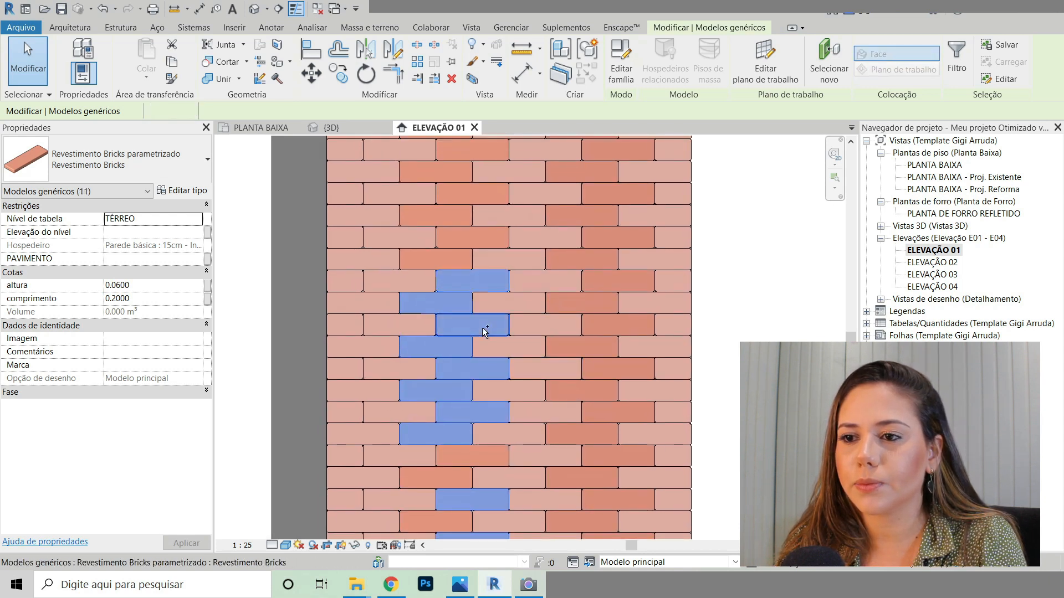
{"action": "middle_click_drag", "start_coordinate": [592, 285], "coordinate": [575, 406]}
{"action": "left_click", "coordinate": [428, 357], "text": "ctrl"}
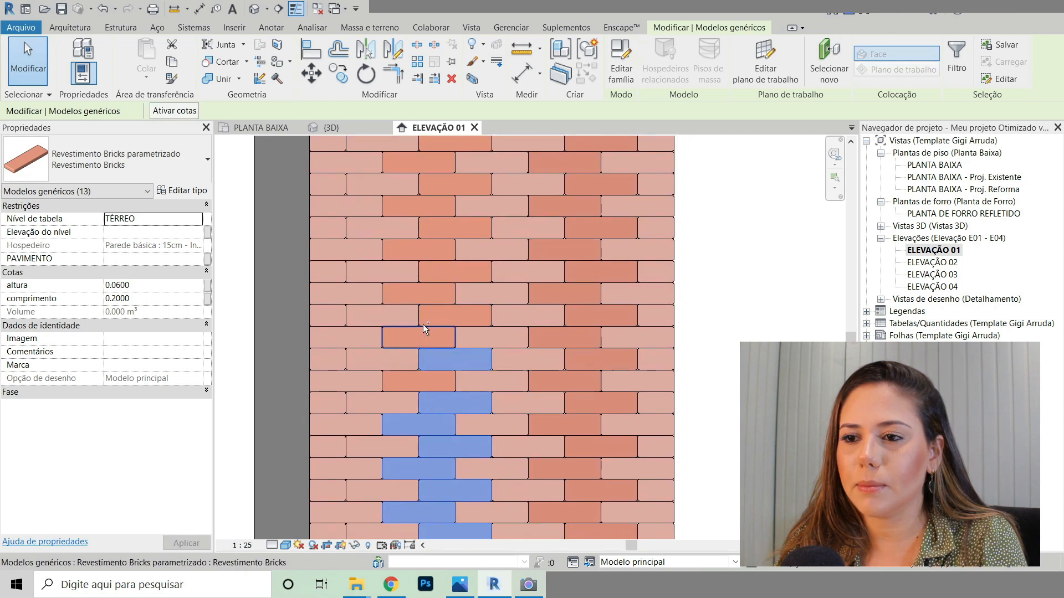
{"action": "left_click", "coordinate": [425, 321], "text": "ctrl"}
{"action": "left_click", "coordinate": [413, 282], "text": "ctrl"}
{"action": "left_click", "coordinate": [457, 271], "text": "ctrl"}
{"action": "middle_click_drag", "start_coordinate": [559, 289], "coordinate": [570, 368]}
{"action": "left_click", "coordinate": [421, 325], "text": "ctrl"}
{"action": "left_click", "coordinate": [435, 287], "text": "ctrl"}
{"action": "left_click", "coordinate": [450, 265], "text": "ctrl"}
{"action": "left_click", "coordinate": [425, 237], "text": "ctrl"}
{"action": "left_click", "coordinate": [450, 220], "text": "ctrl"}
{"action": "left_click", "coordinate": [431, 199], "text": "ctrl"}
{"action": "scroll", "coordinate": [524, 247], "scroll_direction": "down", "scroll_amount": 3}
{"action": "scroll", "coordinate": [604, 361], "scroll_direction": "up", "scroll_amount": 1}
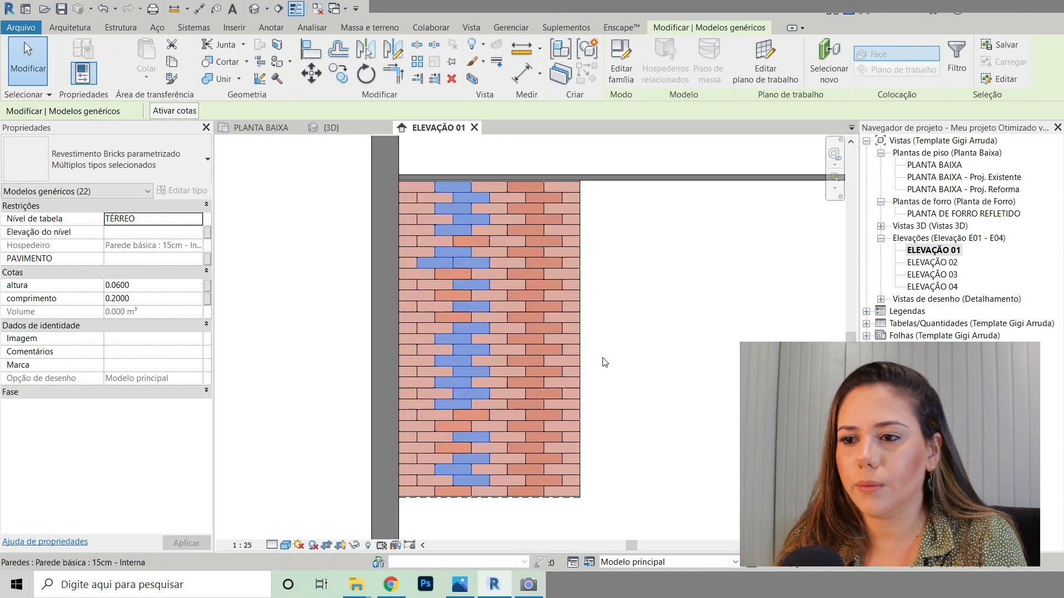
{"action": "middle_click_drag", "start_coordinate": [638, 412], "coordinate": [667, 387]}
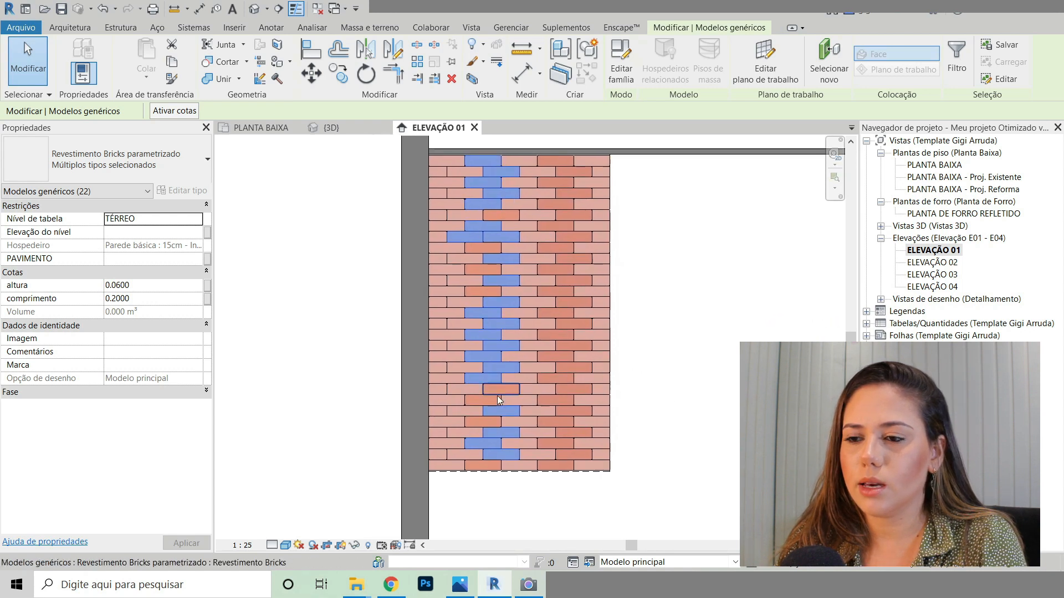
{"action": "scroll", "coordinate": [499, 399], "scroll_direction": "down", "scroll_amount": 1}
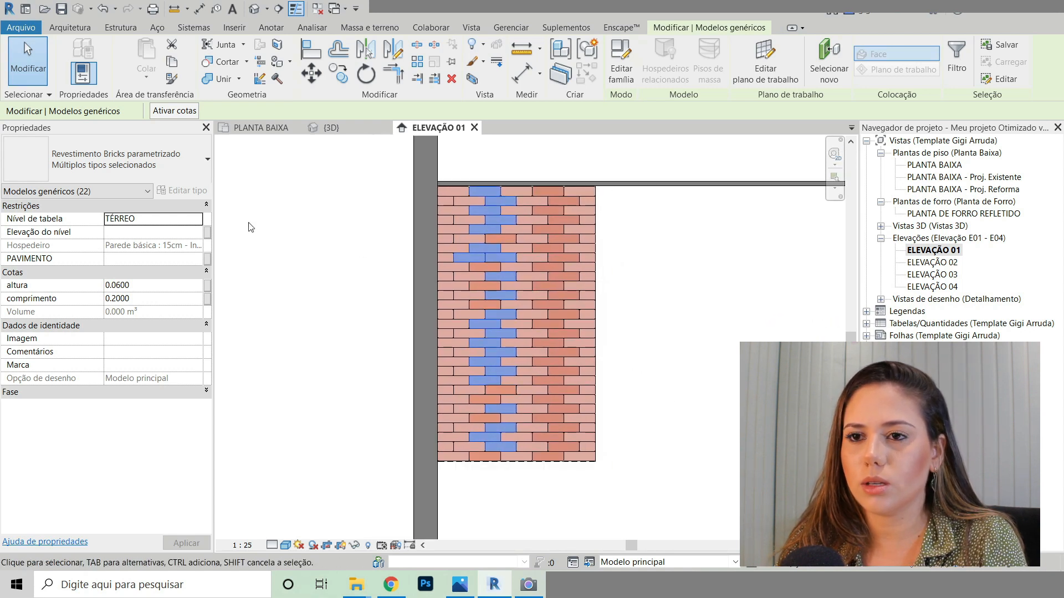
{"action": "scroll", "coordinate": [554, 308], "scroll_direction": "up", "scroll_amount": 1}
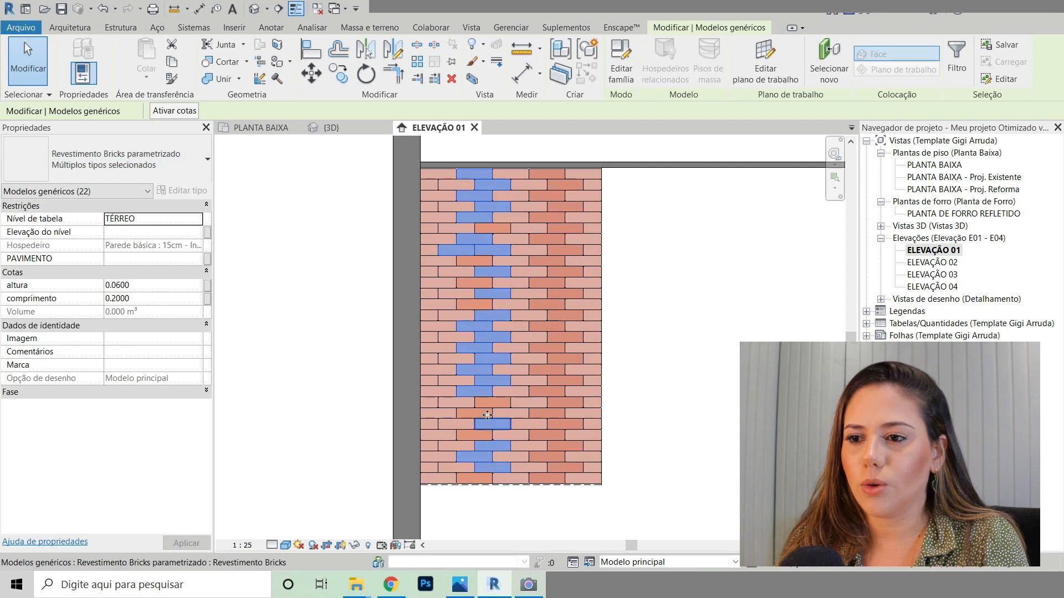
{"action": "left_click", "coordinate": [127, 159]}
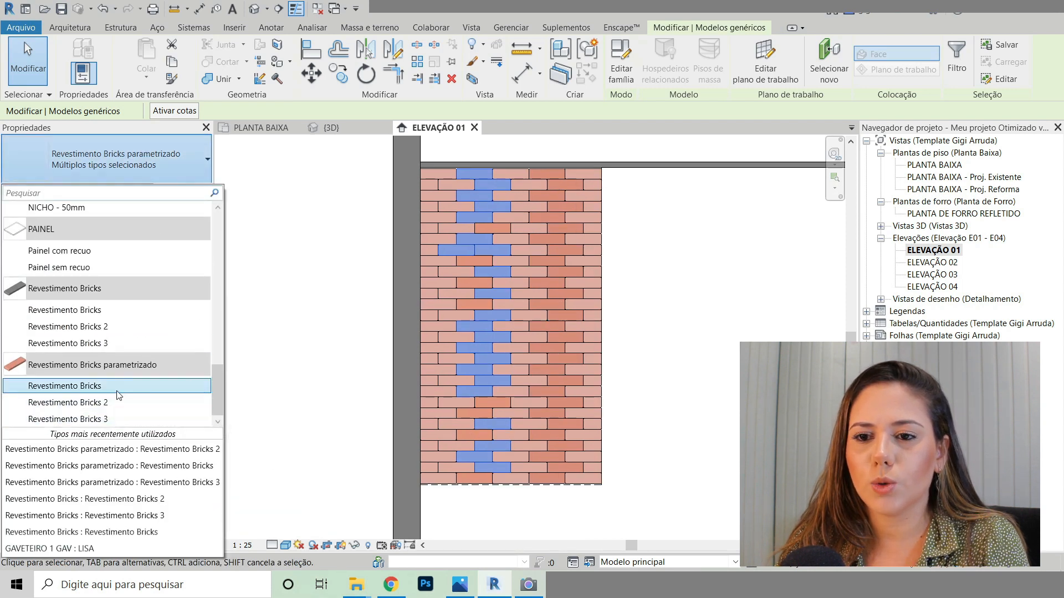
{"action": "left_click", "coordinate": [99, 386]}
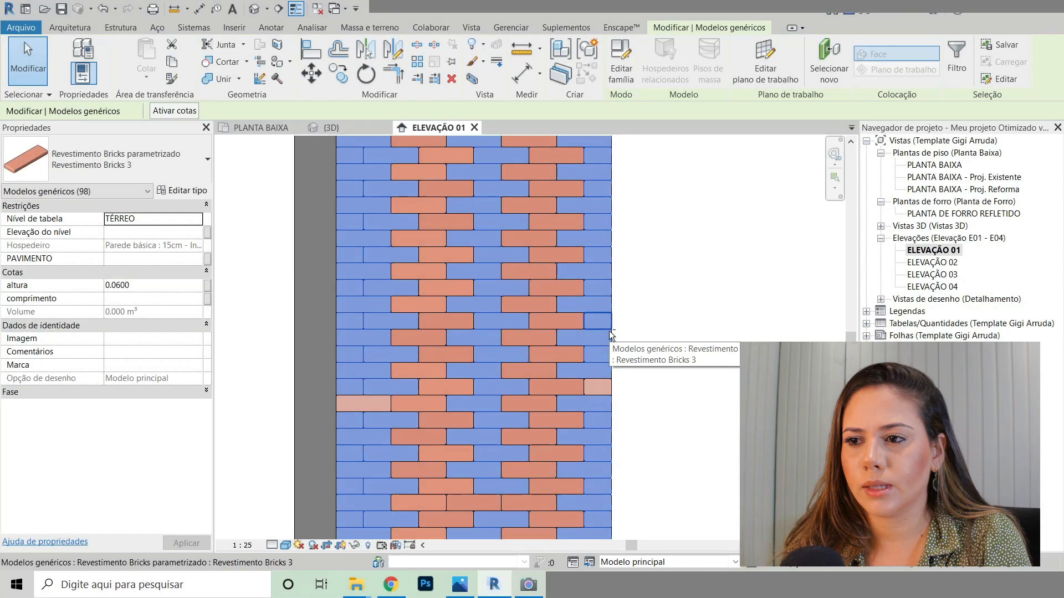
Step: Remove scattered bricks across the whole cladding from the selection of Revestimento Bricks 3 bricks, so those keep their light type
{"action": "left_click", "coordinate": [607, 328], "text": "shift"}
{"action": "left_click", "coordinate": [602, 289], "text": "shift"}
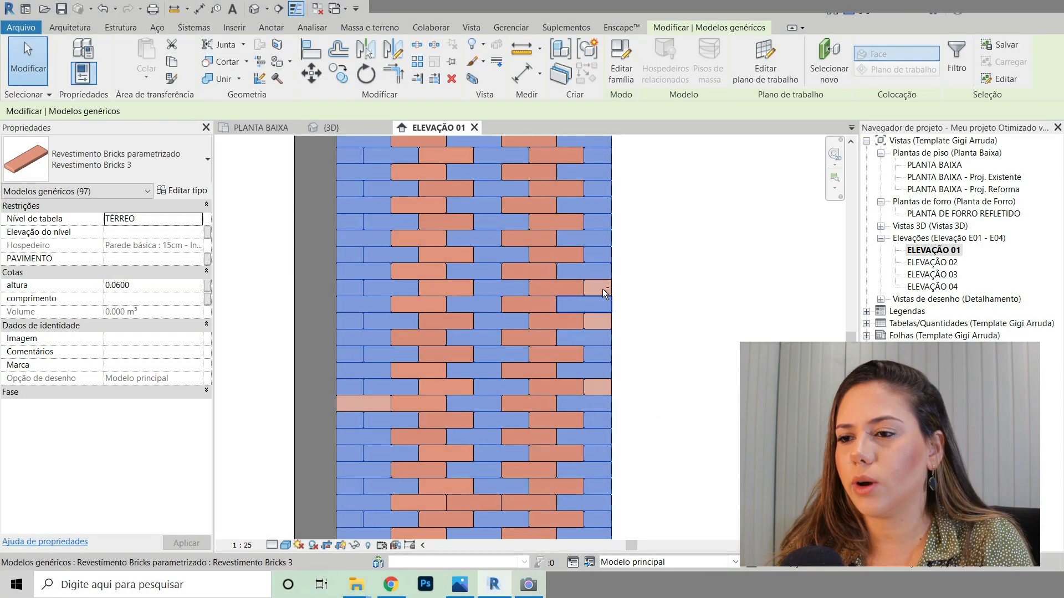
{"action": "left_click", "coordinate": [602, 265], "text": "shift"}
{"action": "left_click", "coordinate": [355, 266], "text": "shift"}
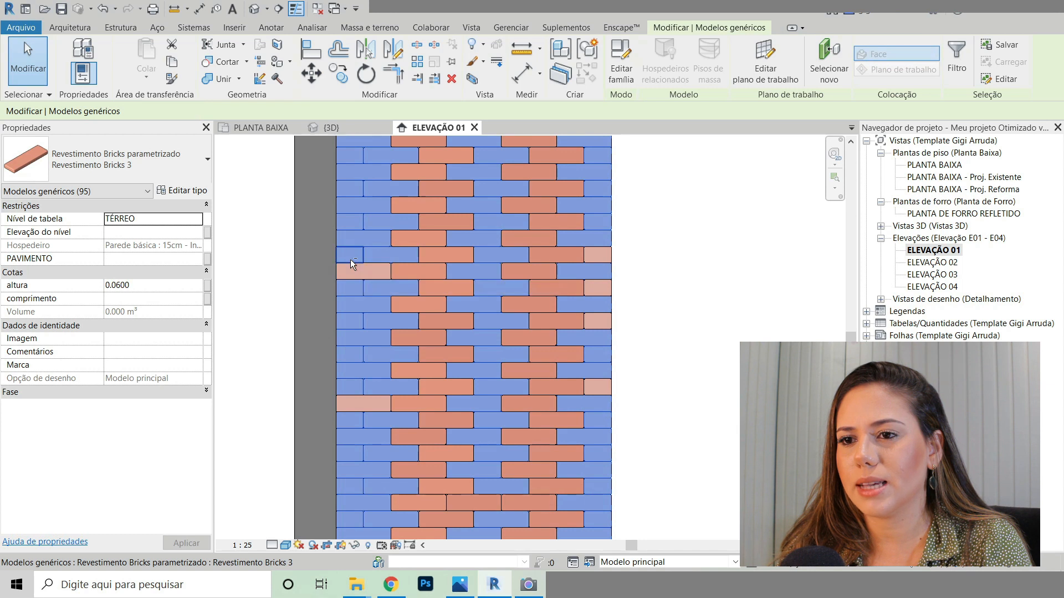
{"action": "left_click", "coordinate": [371, 254], "text": "shift"}
{"action": "scroll", "coordinate": [484, 259], "scroll_direction": "down", "scroll_amount": 1}
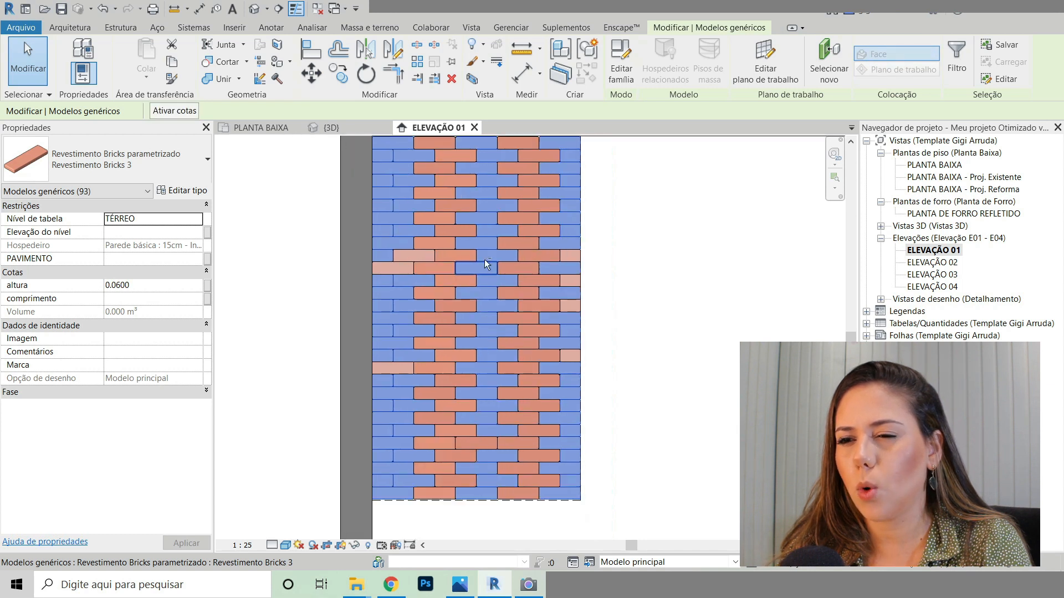
{"action": "left_click", "coordinate": [384, 457], "text": "shift"}
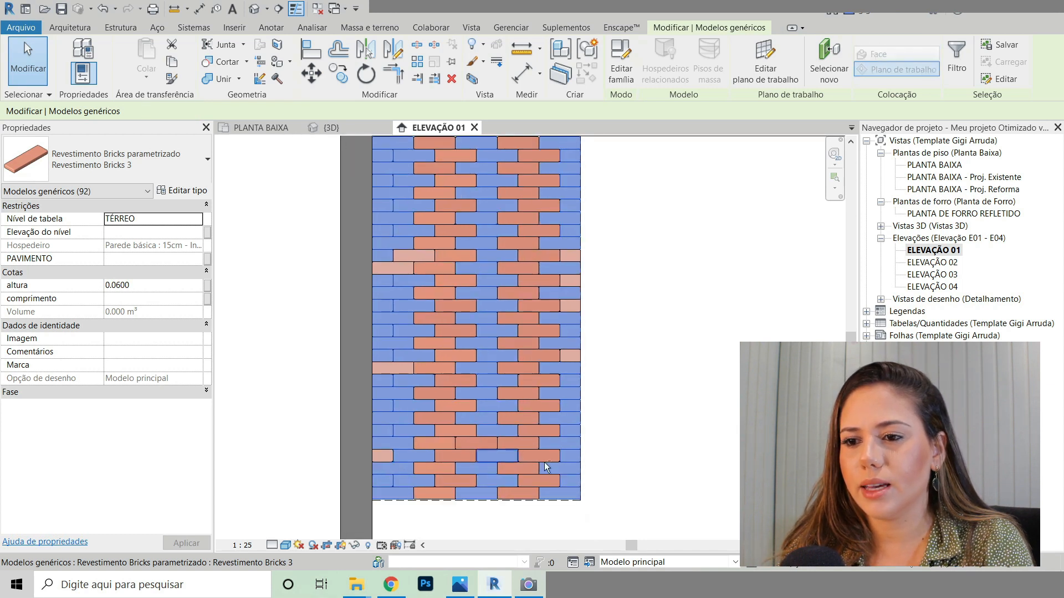
{"action": "left_click", "coordinate": [573, 479], "text": "shift"}
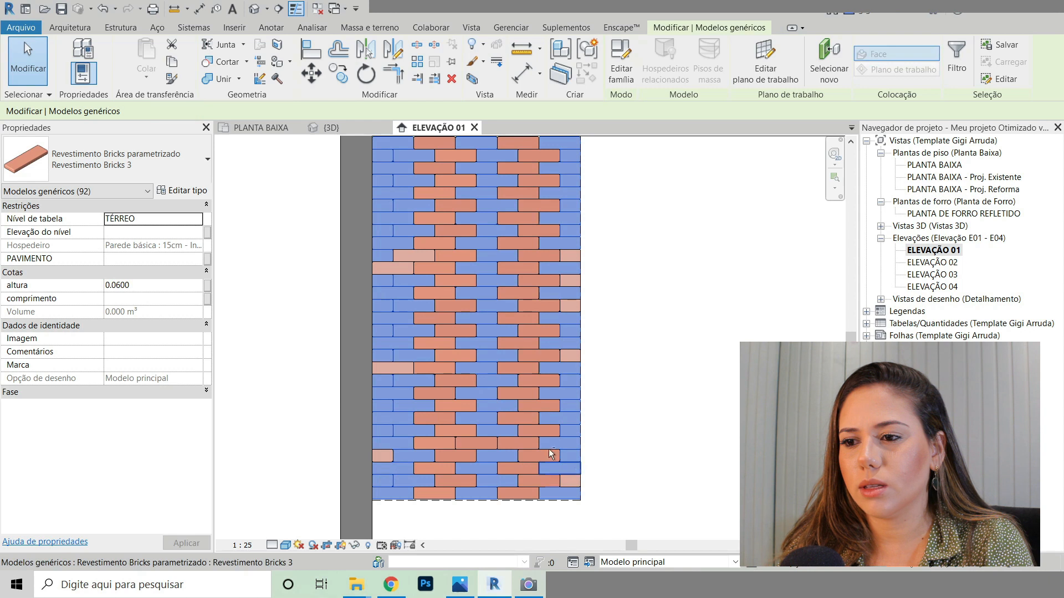
{"action": "left_click", "coordinate": [386, 214], "text": "shift"}
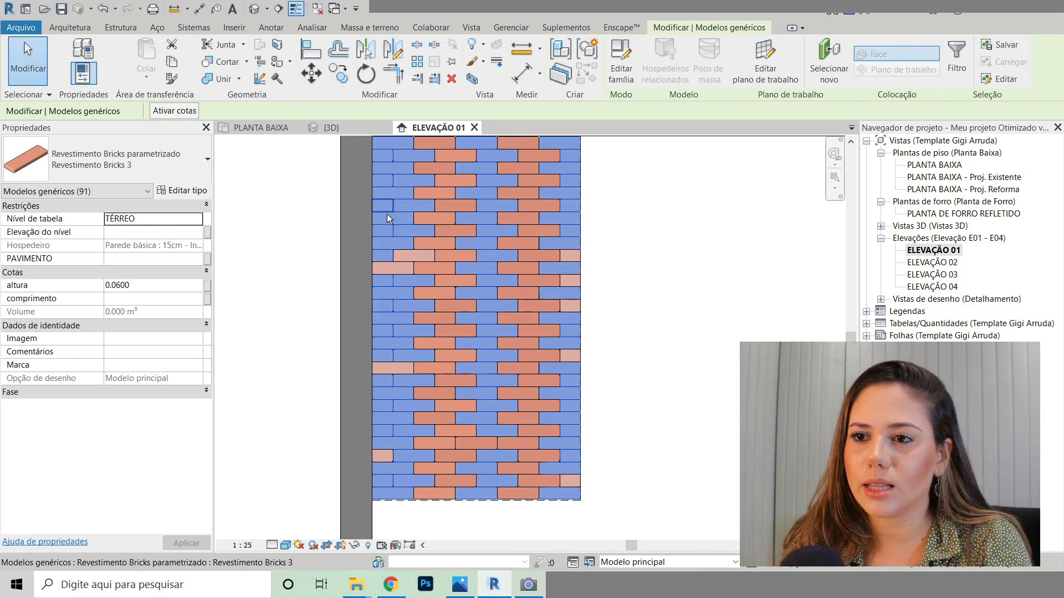
{"action": "middle_click_drag", "start_coordinate": [403, 165], "coordinate": [415, 217]}
{"action": "left_click", "coordinate": [411, 210], "text": "shift"}
{"action": "left_click", "coordinate": [573, 194], "text": "shift"}
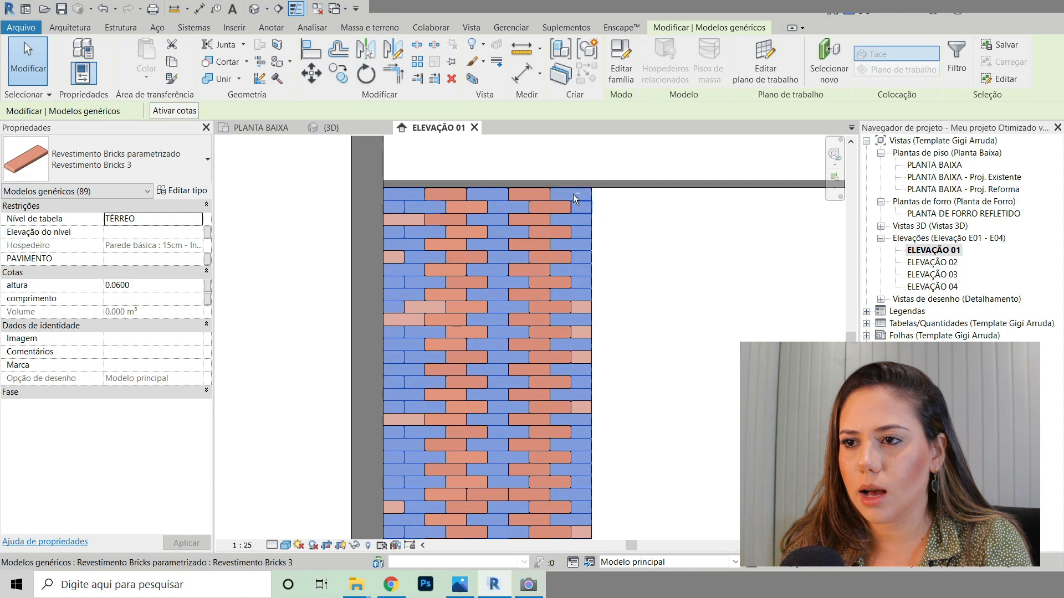
{"action": "left_click", "coordinate": [577, 244], "text": "shift"}
{"action": "scroll", "coordinate": [454, 311], "scroll_direction": "up", "scroll_amount": 3}
{"action": "left_click", "coordinate": [510, 277], "text": "shift"}
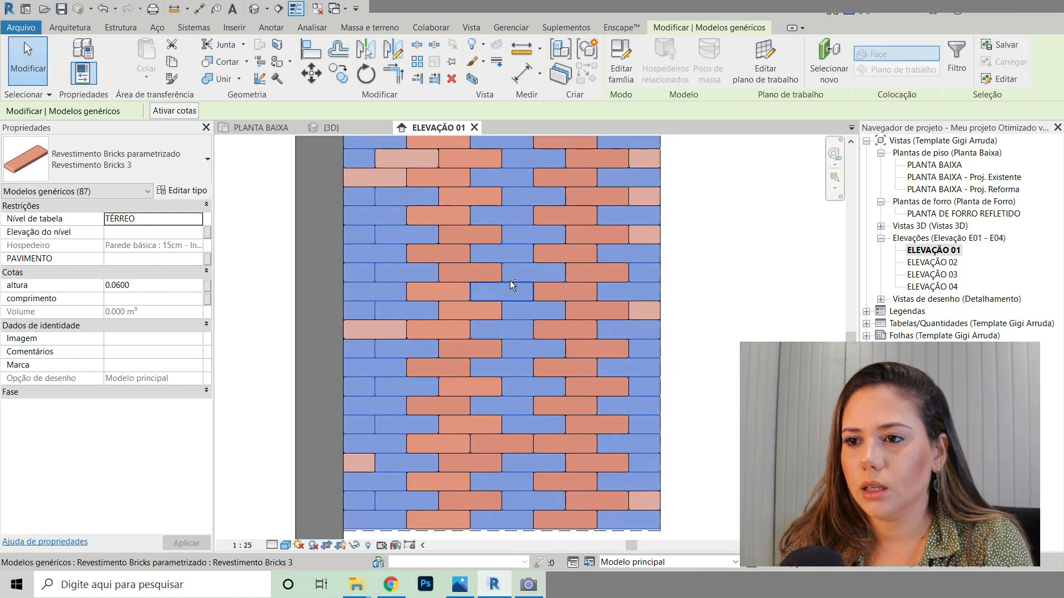
{"action": "scroll", "coordinate": [462, 341], "scroll_direction": "down", "scroll_amount": 3}
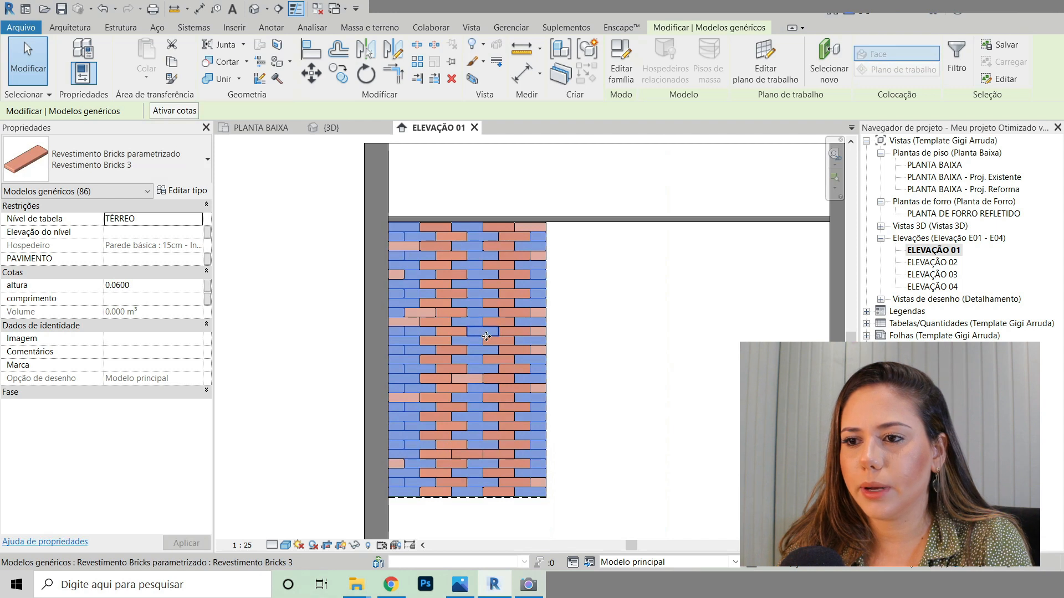
{"action": "left_click", "coordinate": [486, 336], "text": "shift"}
{"action": "scroll", "coordinate": [486, 337], "scroll_direction": "up", "scroll_amount": 2}
{"action": "scroll", "coordinate": [486, 336], "scroll_direction": "down", "scroll_amount": 2}
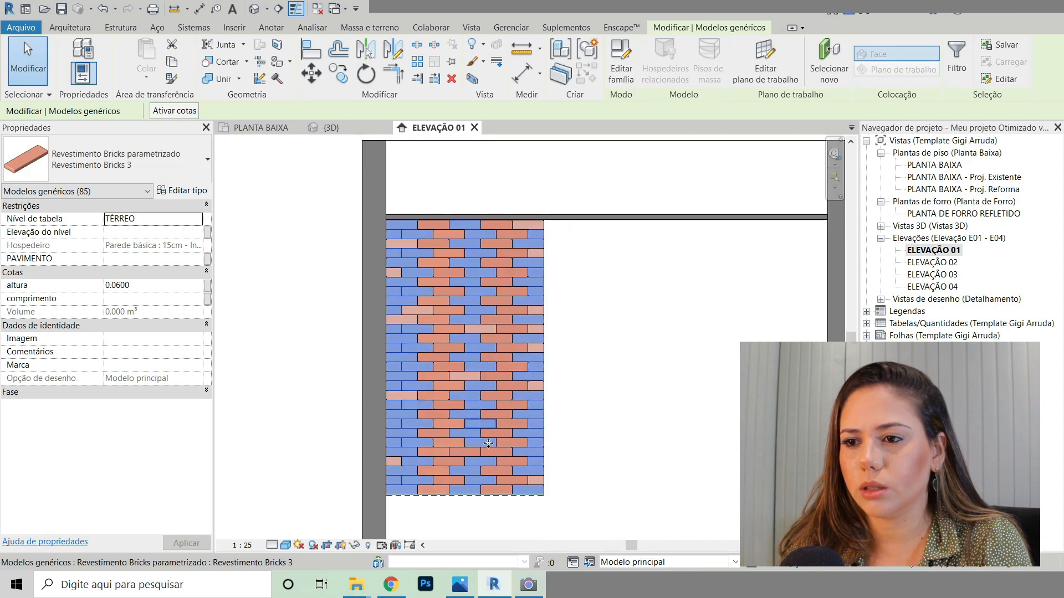
{"action": "left_click", "coordinate": [469, 476], "text": "shift"}
{"action": "scroll", "coordinate": [446, 487], "scroll_direction": "up", "scroll_amount": 3}
{"action": "scroll", "coordinate": [377, 311], "scroll_direction": "up", "scroll_amount": 2}
{"action": "left_click", "coordinate": [376, 311], "text": "shift"}
{"action": "scroll", "coordinate": [493, 443], "scroll_direction": "down", "scroll_amount": 5}
{"action": "scroll", "coordinate": [517, 232], "scroll_direction": "up", "scroll_amount": 4}
{"action": "scroll", "coordinate": [517, 232], "scroll_direction": "down", "scroll_amount": 4}
{"action": "scroll", "coordinate": [560, 487], "scroll_direction": "up", "scroll_amount": 8}
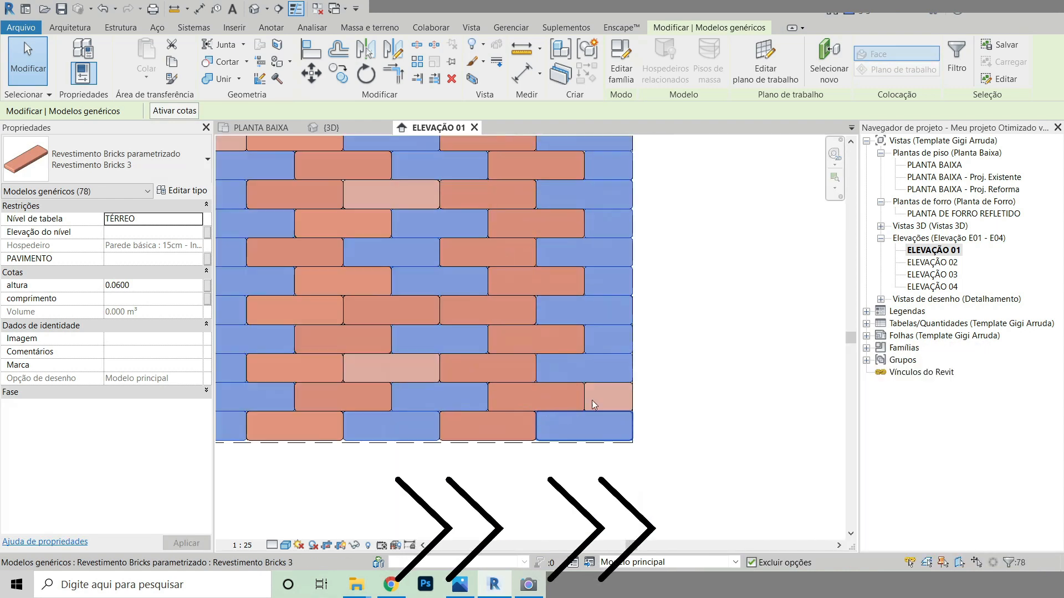
{"action": "left_click", "coordinate": [584, 368], "text": "shift"}
{"action": "scroll", "coordinate": [534, 391], "scroll_direction": "down", "scroll_amount": 6}
{"action": "left_click", "coordinate": [437, 402], "text": "shift"}
{"action": "scroll", "coordinate": [458, 420], "scroll_direction": "down", "scroll_amount": 3}
Step: Change the bricks still selected from Revestimento Bricks 3 to a darker brick type and clear the selection
{"action": "left_click", "coordinate": [116, 160]}
{"action": "left_click", "coordinate": [61, 226]}
{"action": "left_click", "coordinate": [664, 351]}
{"action": "scroll", "coordinate": [540, 374], "scroll_direction": "up", "scroll_amount": 2}
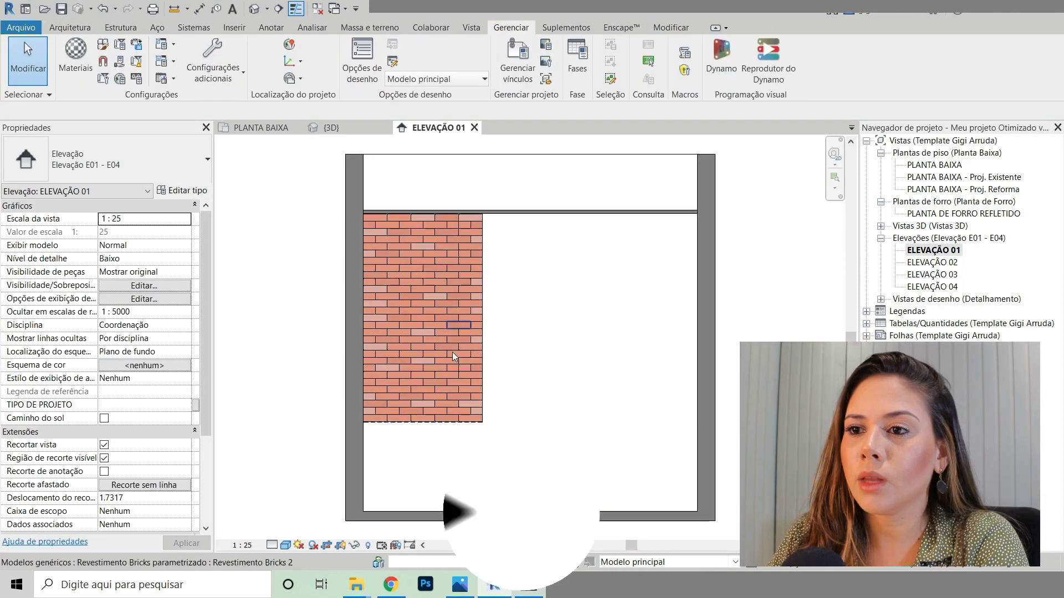
Step: Set the visual style of ELEVAÇÃO 01 to Realista
{"action": "scroll", "coordinate": [499, 277], "scroll_direction": "up", "scroll_amount": 2}
{"action": "scroll", "coordinate": [500, 235], "scroll_direction": "down", "scroll_amount": 3}
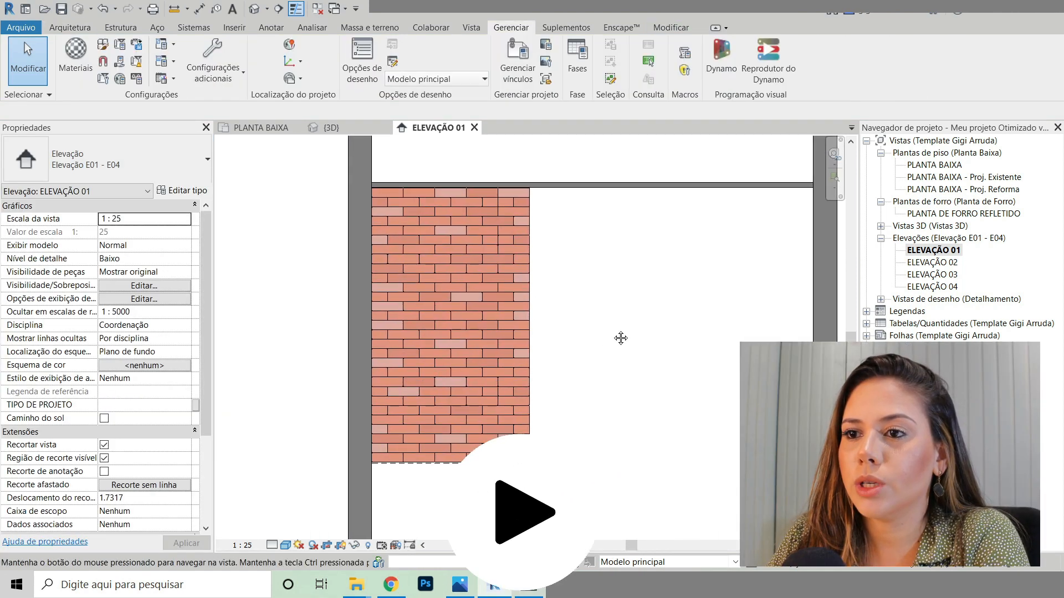
{"action": "middle_click_drag", "start_coordinate": [579, 321], "coordinate": [554, 320]}
{"action": "left_click", "coordinate": [286, 546]}
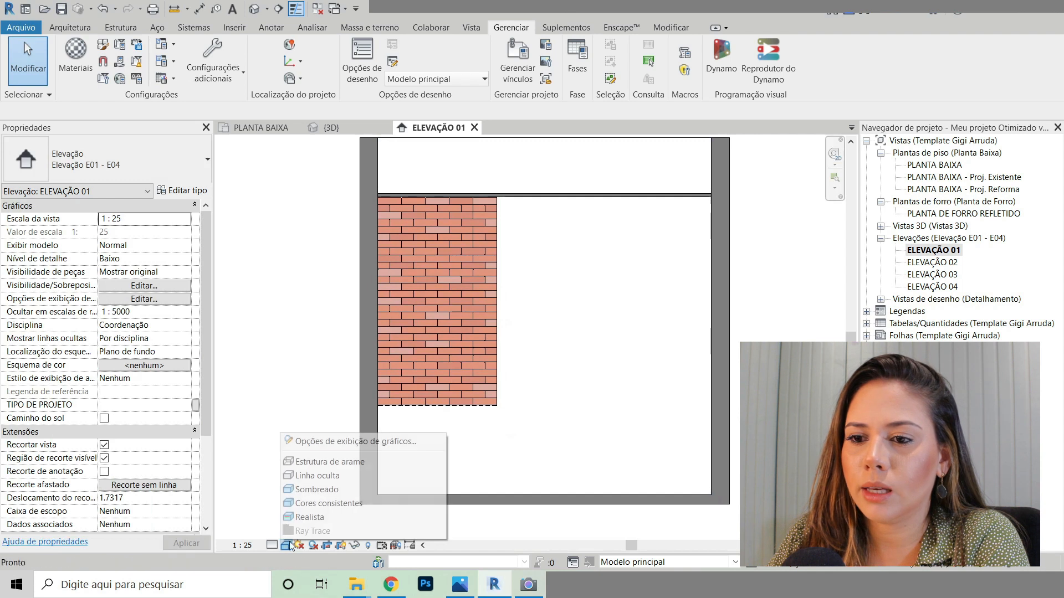
{"action": "left_click", "coordinate": [309, 517]}
Step: Examine the brick textures and the random mix of brick types across the cladding, up close and as a whole
{"action": "scroll", "coordinate": [401, 298], "scroll_direction": "up", "scroll_amount": 6}
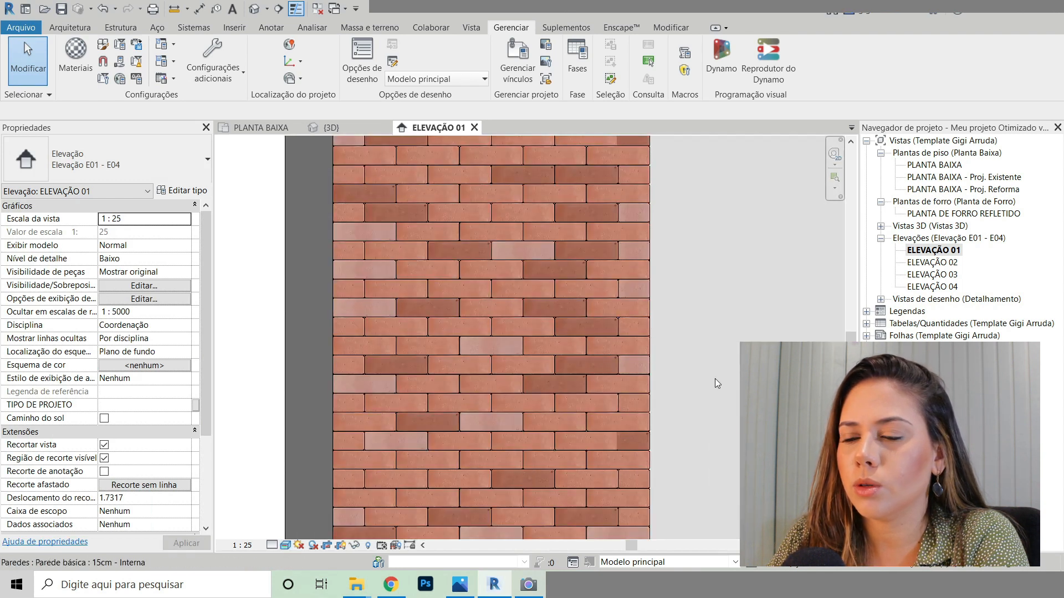
{"action": "scroll", "coordinate": [433, 416], "scroll_direction": "down", "scroll_amount": 5}
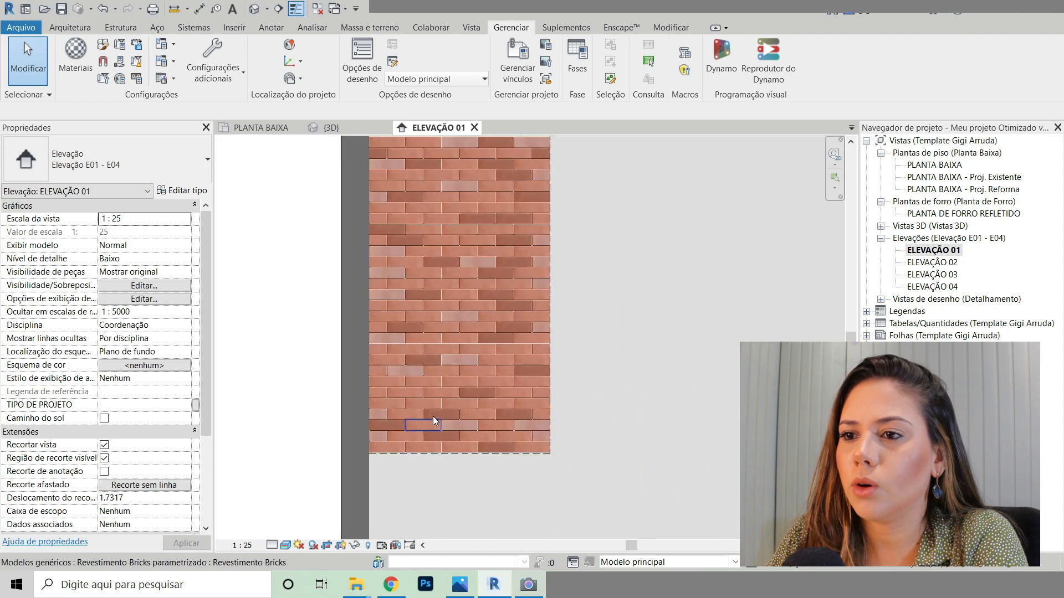
{"action": "middle_click_drag", "start_coordinate": [655, 359], "coordinate": [654, 361]}
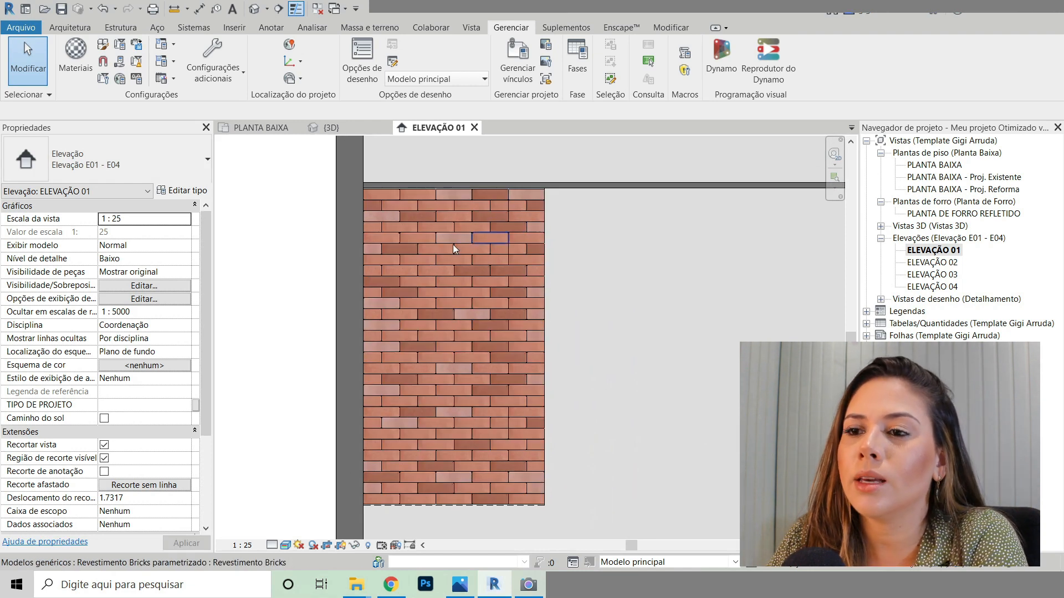
{"action": "scroll", "coordinate": [472, 364], "scroll_direction": "up", "scroll_amount": 4}
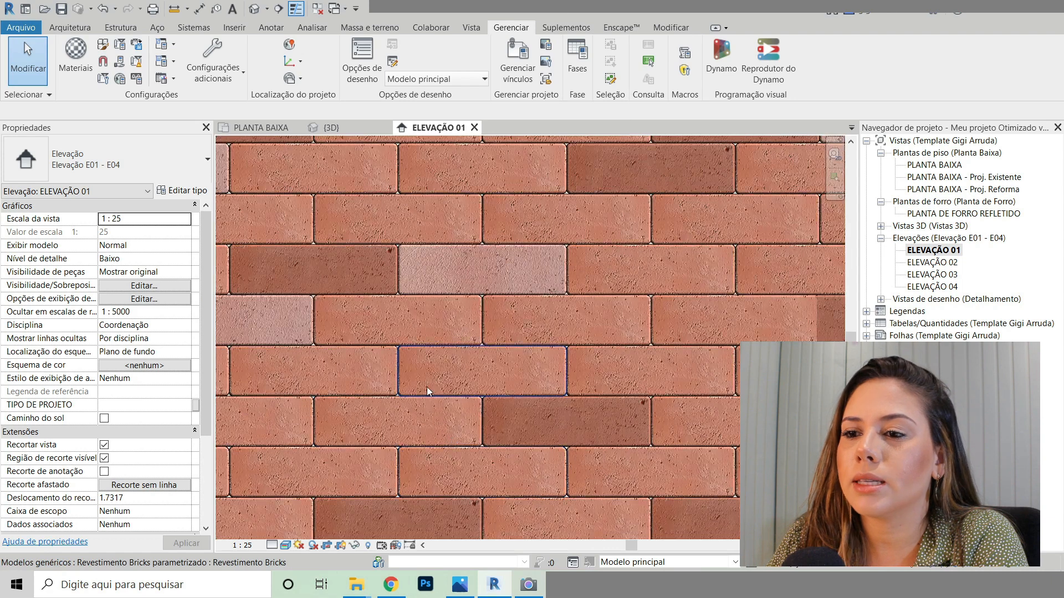
{"action": "scroll", "coordinate": [523, 353], "scroll_direction": "up", "scroll_amount": 4}
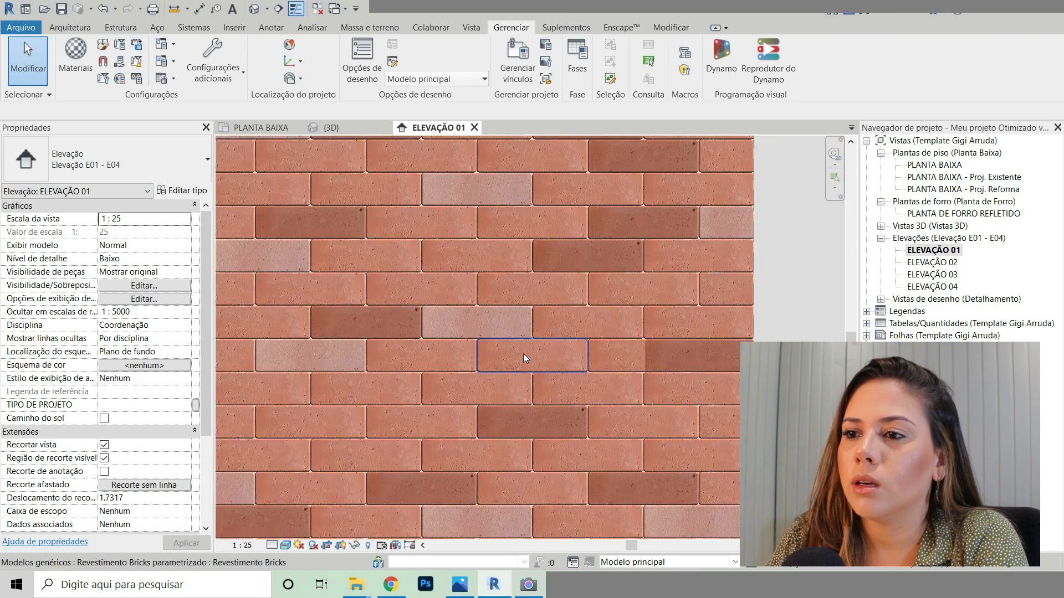
{"action": "scroll", "coordinate": [454, 367], "scroll_direction": "down", "scroll_amount": 6}
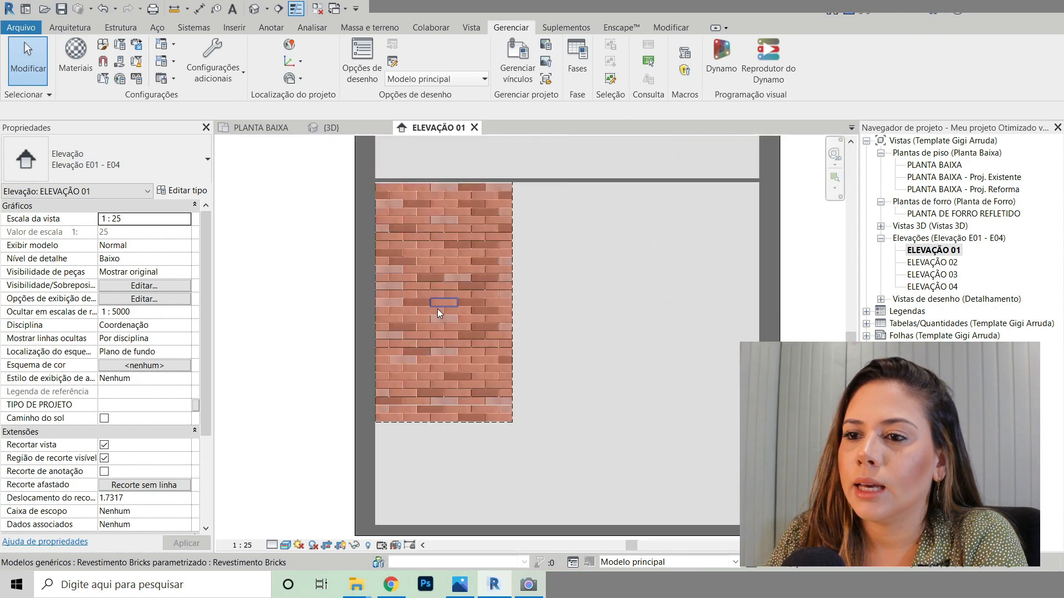
{"action": "scroll", "coordinate": [437, 307], "scroll_direction": "up", "scroll_amount": 2}
{"action": "scroll", "coordinate": [437, 307], "scroll_direction": "down", "scroll_amount": 2}
{"action": "scroll", "coordinate": [635, 214], "scroll_direction": "down", "scroll_amount": 1}
{"action": "middle_click_drag", "start_coordinate": [694, 232], "coordinate": [686, 269]}
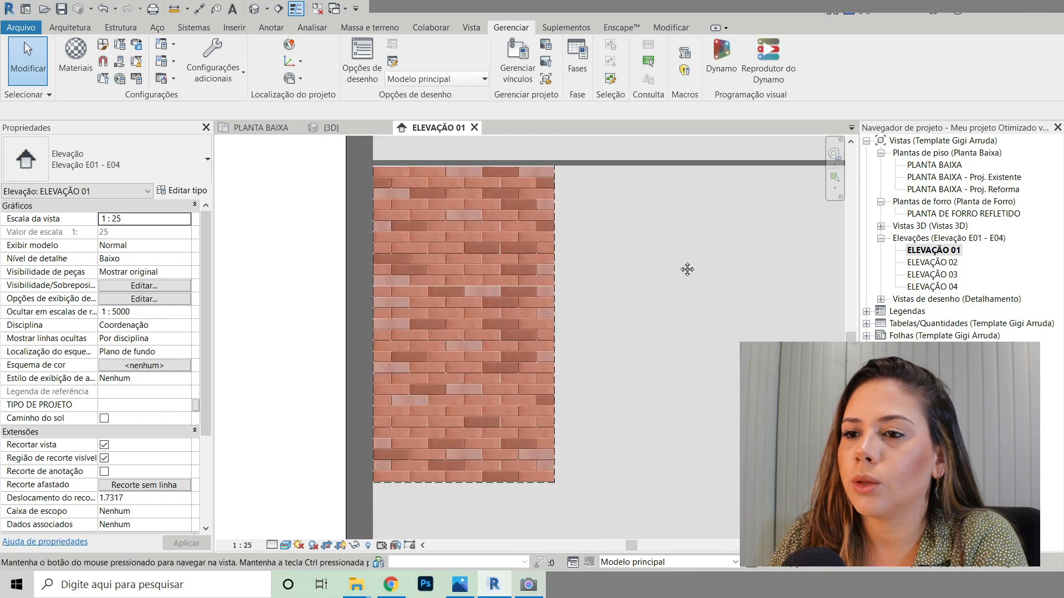
Step: Examine the finished brick cladding on the wall in the {3D} view
{"action": "left_click", "coordinate": [330, 128]}
{"action": "scroll", "coordinate": [467, 285], "scroll_direction": "up", "scroll_amount": 3}
{"action": "scroll", "coordinate": [467, 285], "scroll_direction": "down", "scroll_amount": 2}
{"action": "scroll", "coordinate": [467, 283], "scroll_direction": "down", "scroll_amount": 2}
{"action": "scroll", "coordinate": [526, 381], "scroll_direction": "up", "scroll_amount": 1}
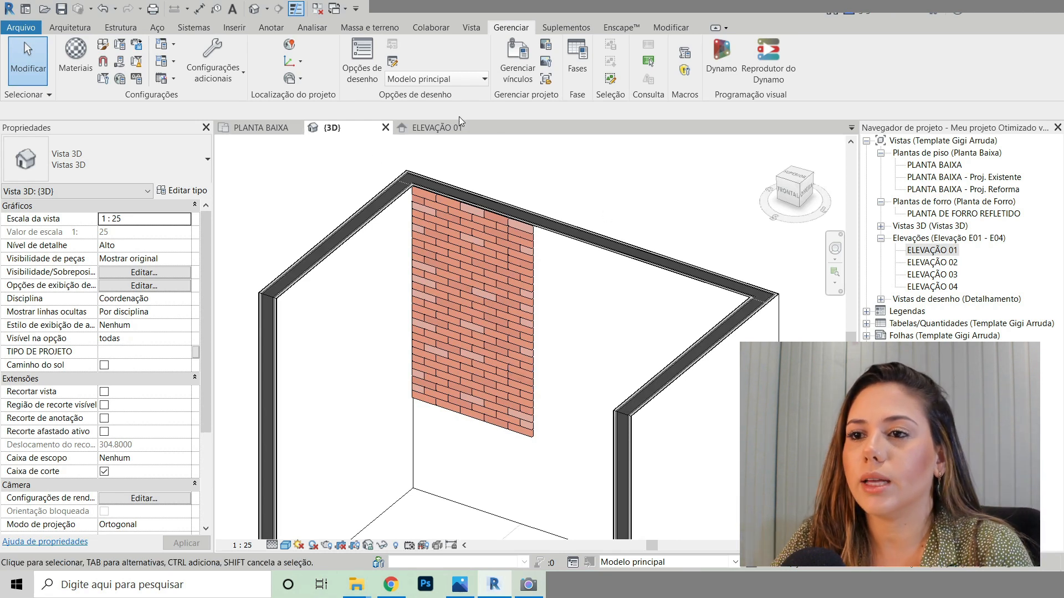
Step: Return to ELEVAÇÃO 01 and set its visual style to Cores consistentes
{"action": "left_click", "coordinate": [428, 128]}
{"action": "scroll", "coordinate": [353, 331], "scroll_direction": "down", "scroll_amount": 3}
{"action": "scroll", "coordinate": [355, 343], "scroll_direction": "up", "scroll_amount": 1}
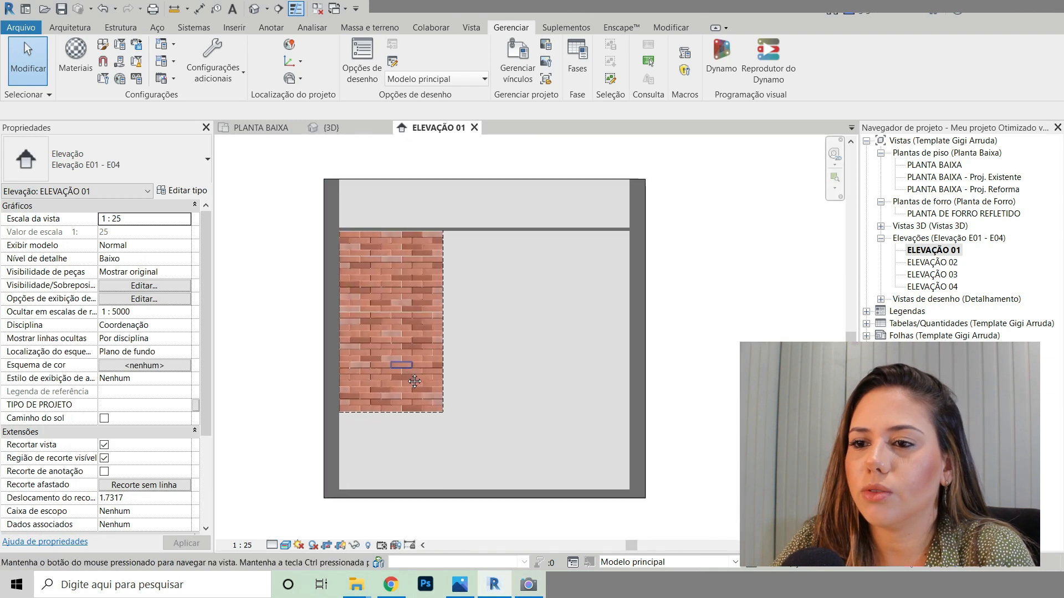
{"action": "left_click", "coordinate": [285, 545]}
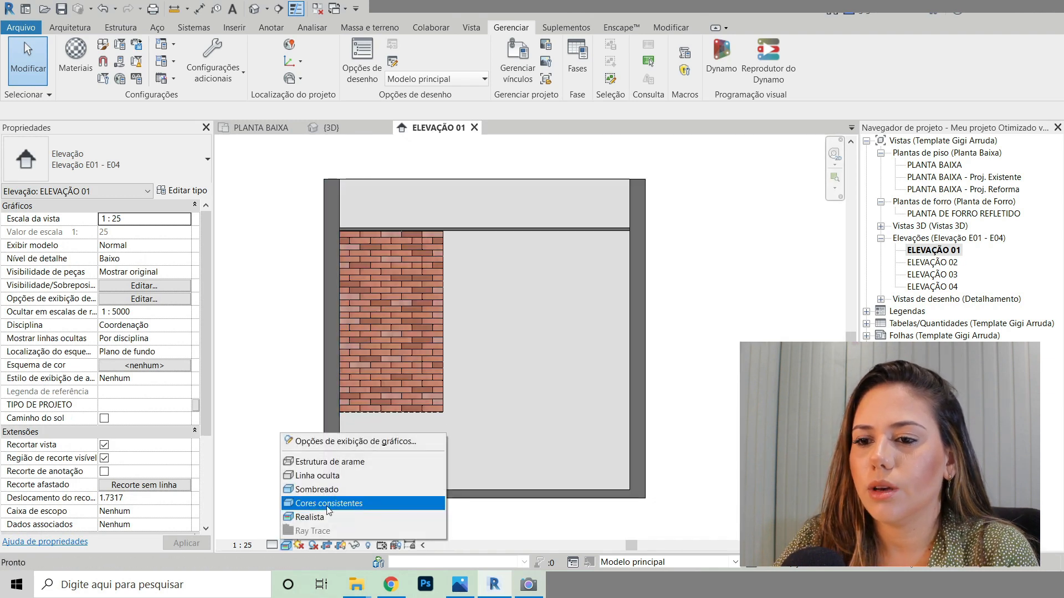
{"action": "left_click", "coordinate": [327, 506]}
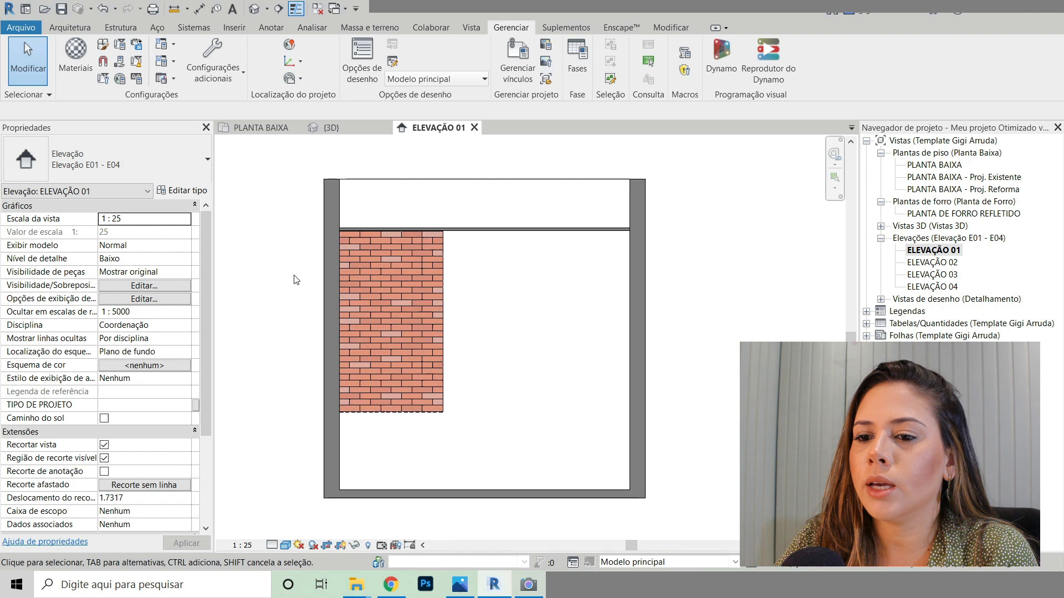
{"action": "left_click", "coordinate": [235, 27]}
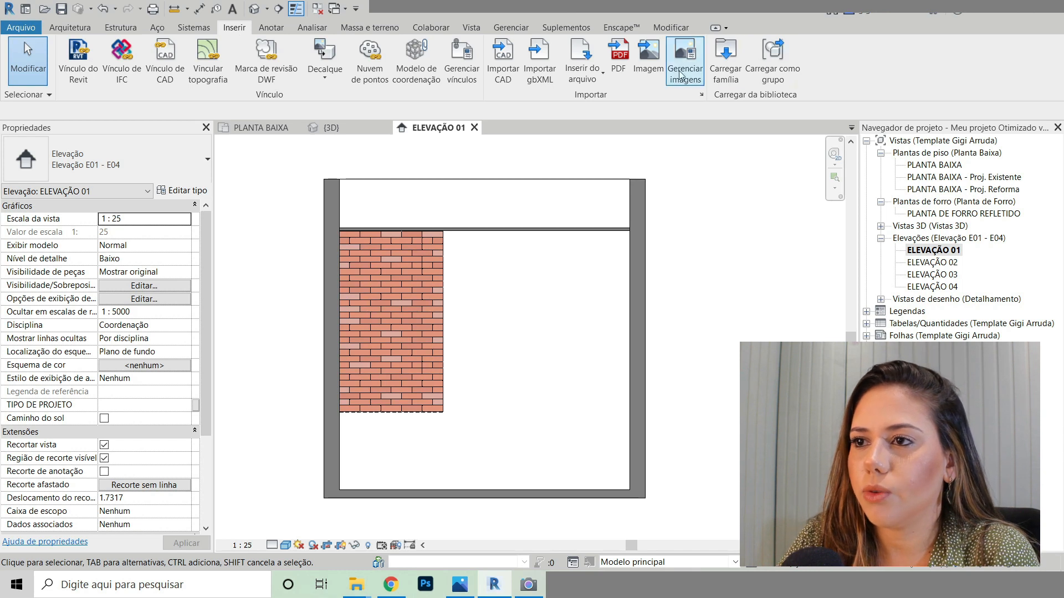
{"action": "left_click", "coordinate": [728, 62]}
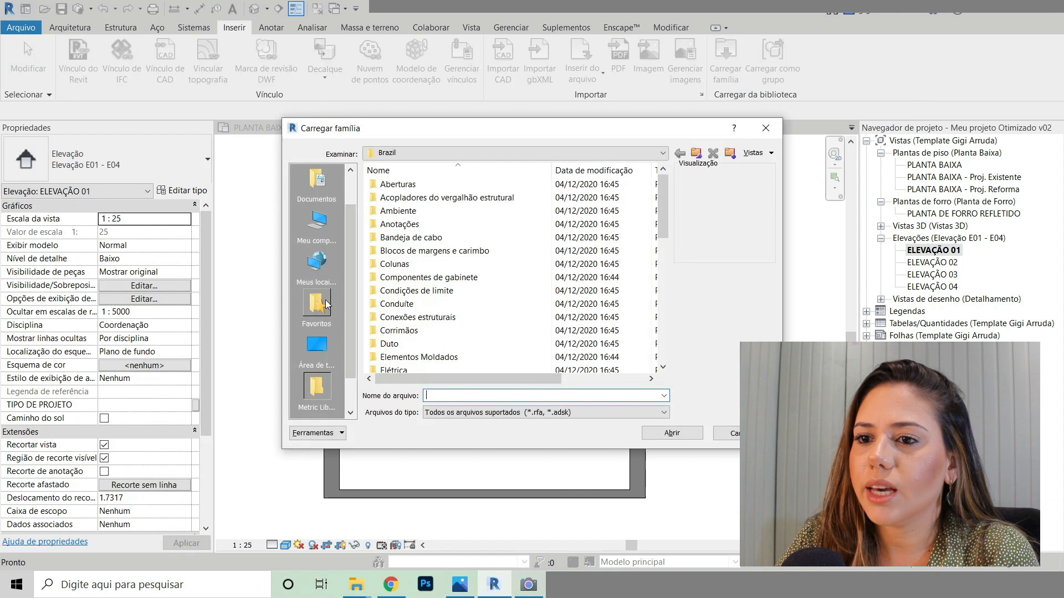
{"action": "left_click", "coordinate": [325, 217]}
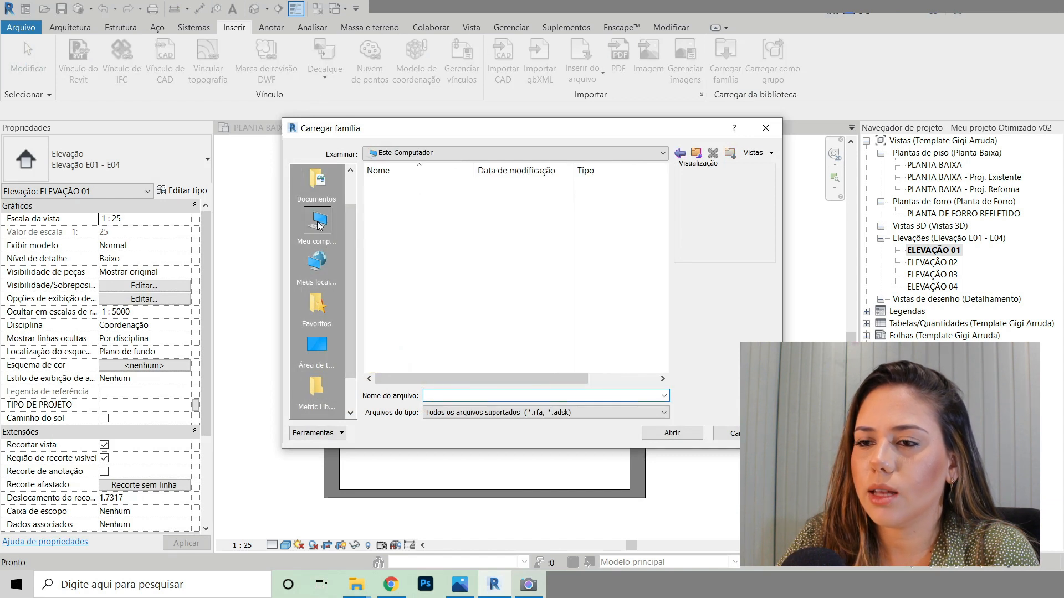
{"action": "double_click", "coordinate": [417, 224]}
{"action": "double_click", "coordinate": [409, 191]}
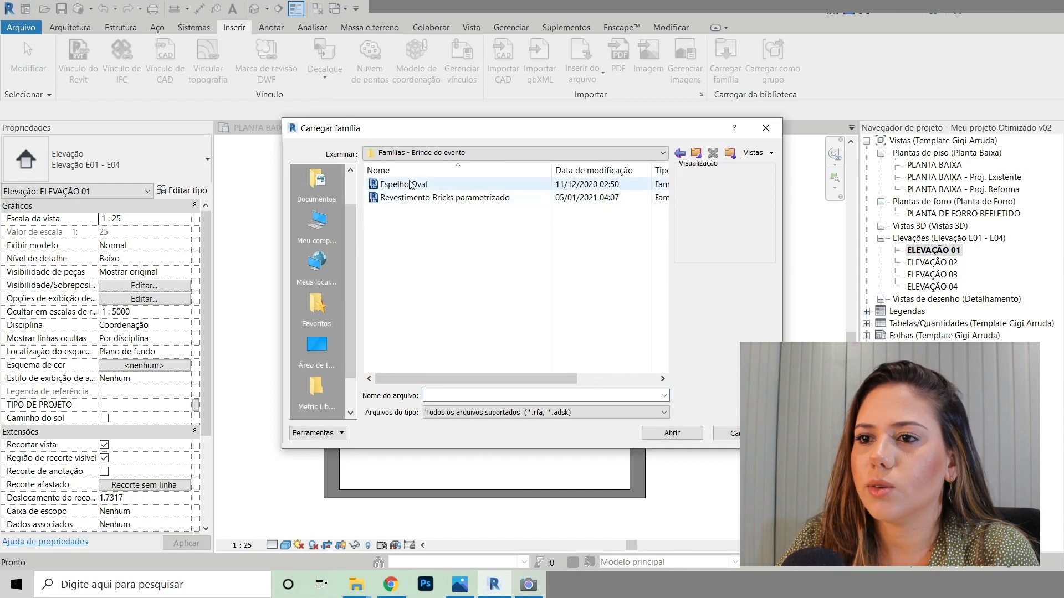
{"action": "left_click", "coordinate": [410, 184]}
{"action": "left_click_drag", "start_coordinate": [526, 136], "coordinate": [795, 90]}
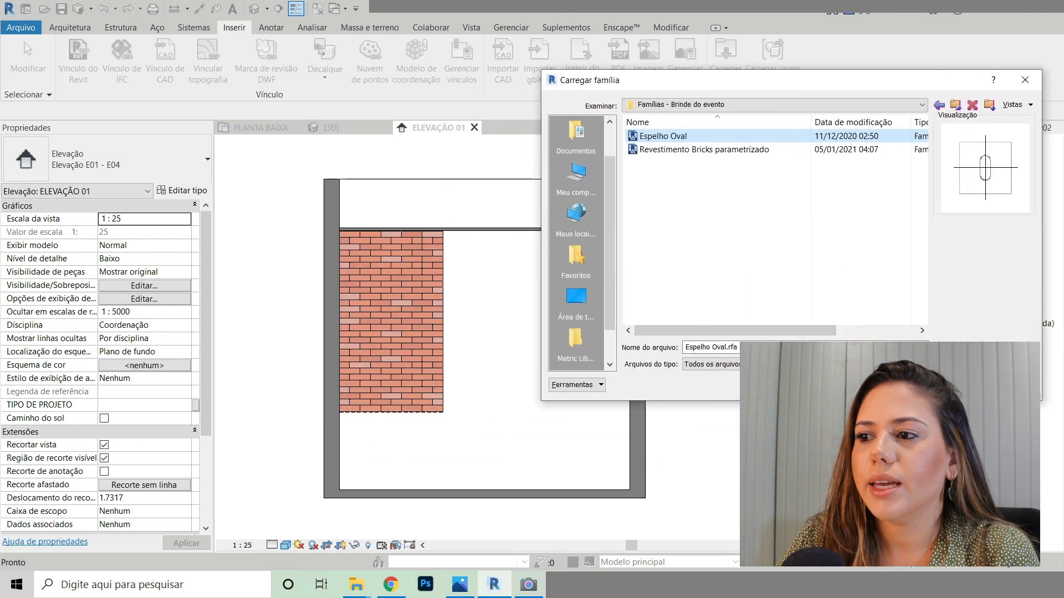
{"action": "left_click", "coordinate": [1025, 80]}
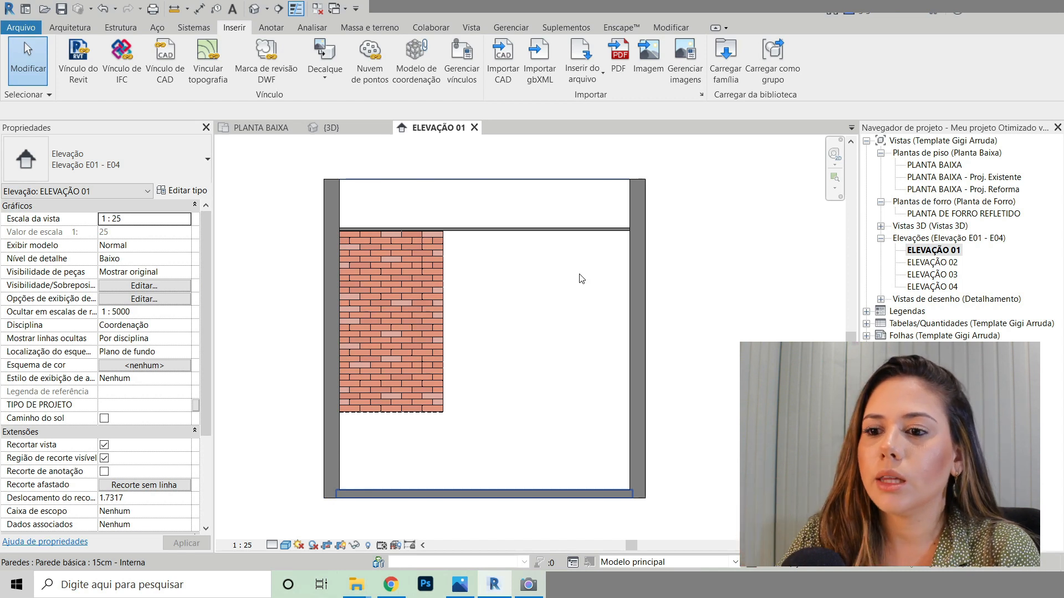
Step: Switch to File Explorer and bring the Espelho Oval family from MPO_v02's Famílias - Brinde do evento folder into the Revit elevation
{"action": "mouse_move", "coordinate": [357, 584]}
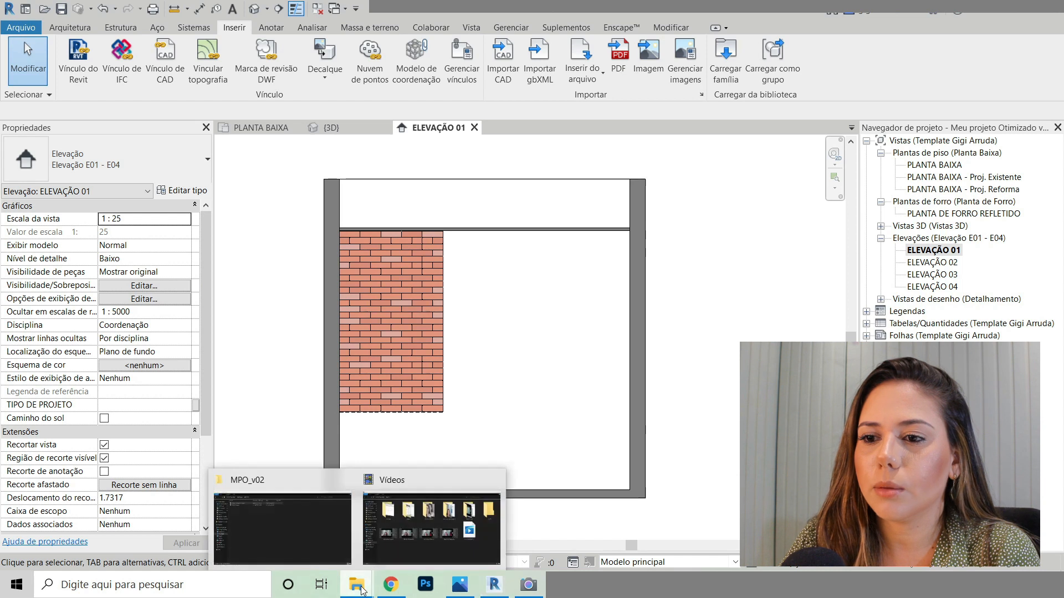
{"action": "left_click", "coordinate": [250, 533]}
{"action": "double_click", "coordinate": [203, 93]}
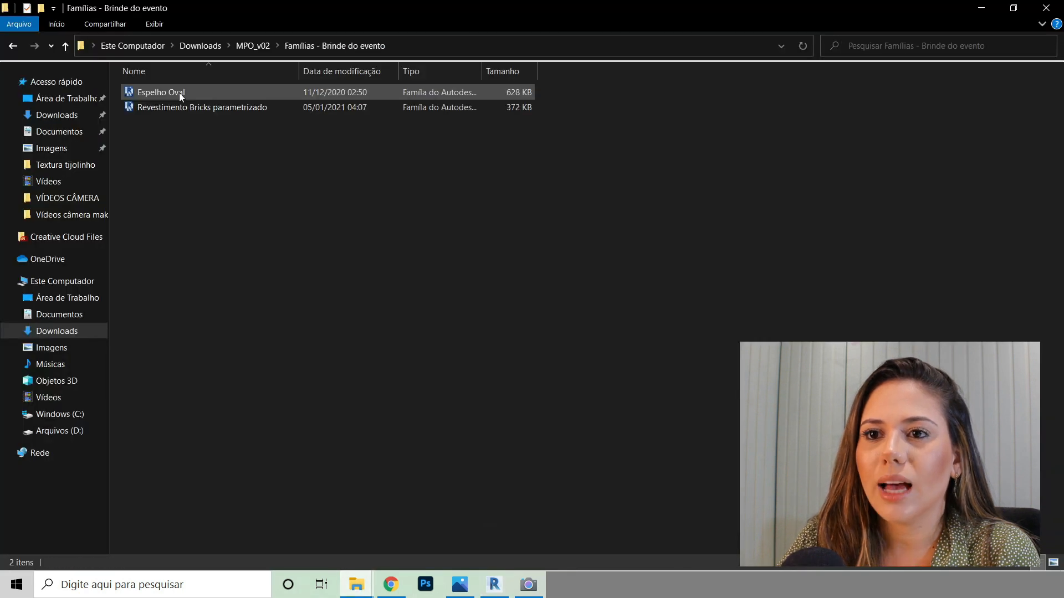
{"action": "left_click", "coordinate": [176, 92]}
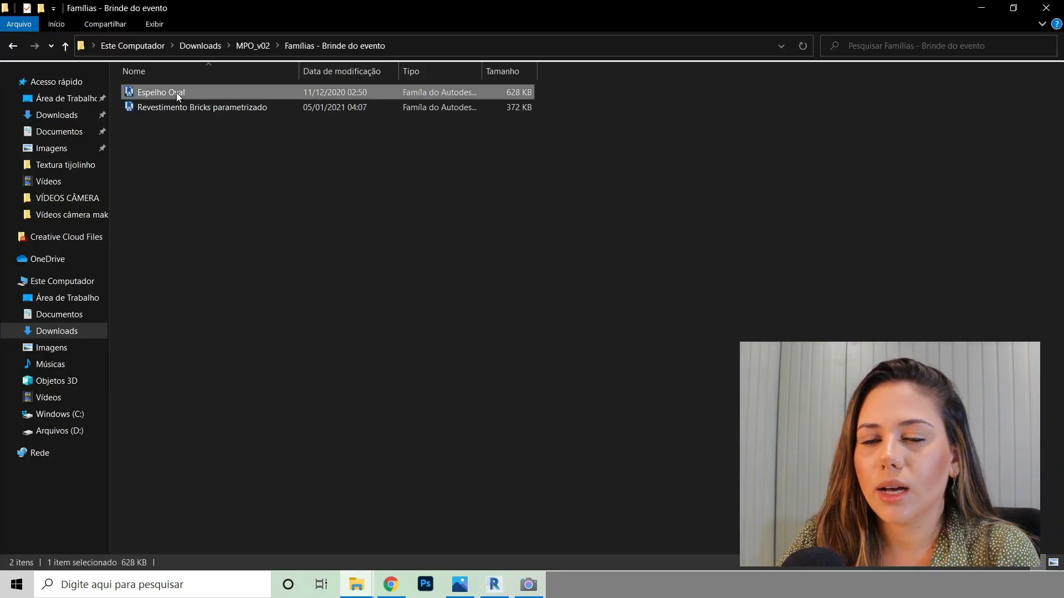
{"action": "left_click_drag", "start_coordinate": [176, 92], "coordinate": [487, 332]}
{"action": "left_click_drag", "start_coordinate": [547, 296], "coordinate": [776, 543]}
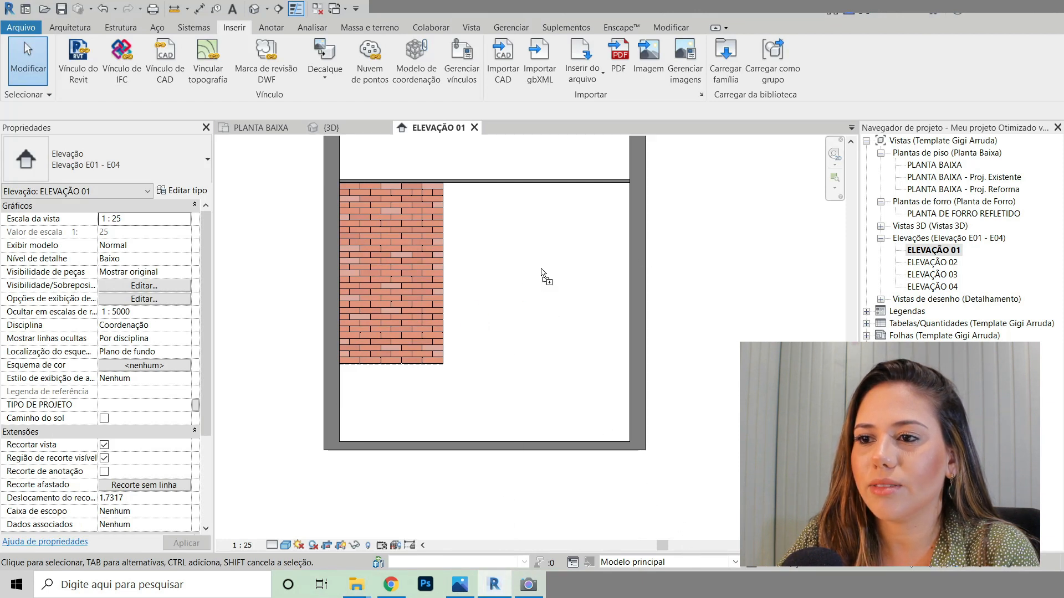
{"action": "left_click_drag", "start_coordinate": [494, 295], "coordinate": [496, 293]}
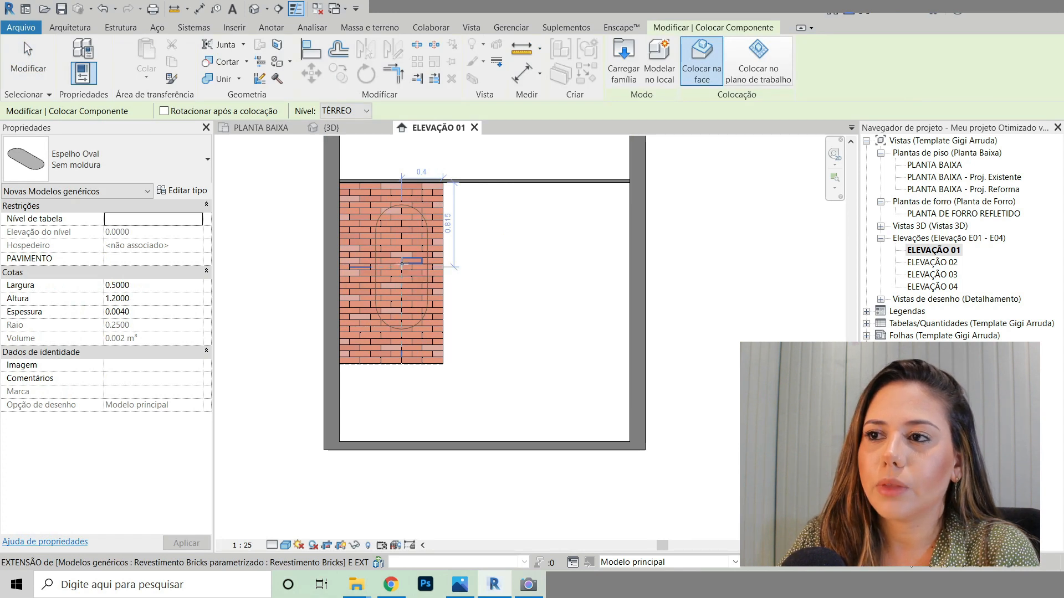
Step: Place one Espelho Oval, type Sem moldura, on the brick face midway across the cladding's width and end the placement
{"action": "scroll", "coordinate": [400, 264], "scroll_direction": "up", "scroll_amount": 2}
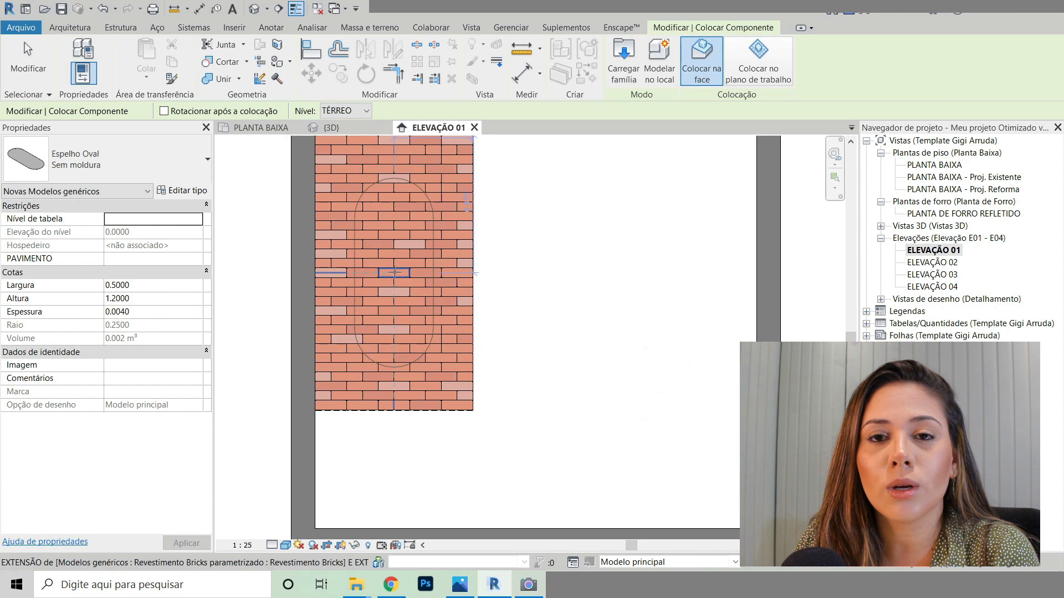
{"action": "scroll", "coordinate": [395, 272], "scroll_direction": "up", "scroll_amount": 5}
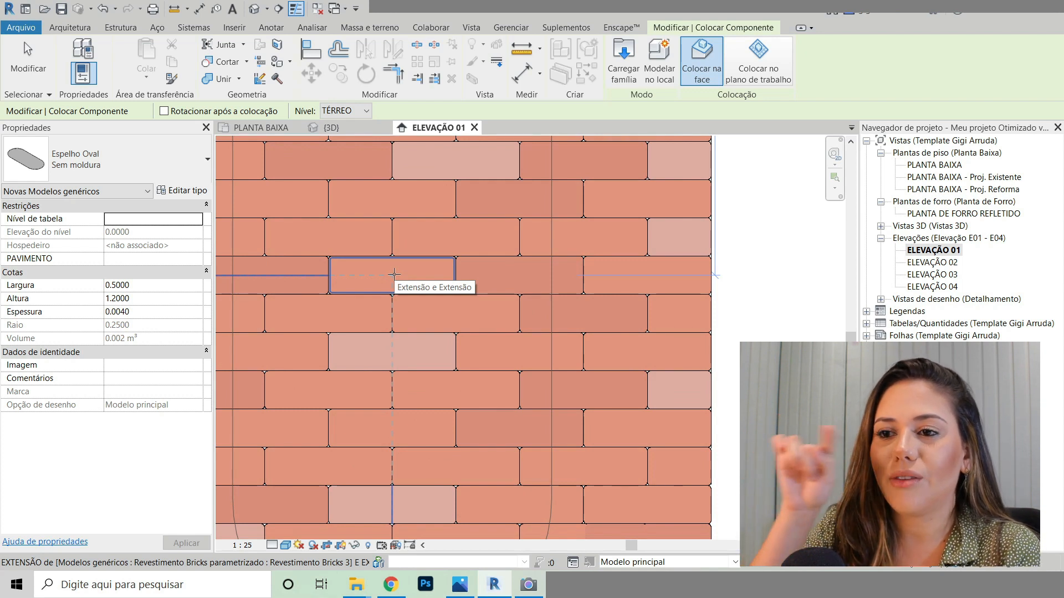
{"action": "scroll", "coordinate": [394, 274], "scroll_direction": "up", "scroll_amount": 2}
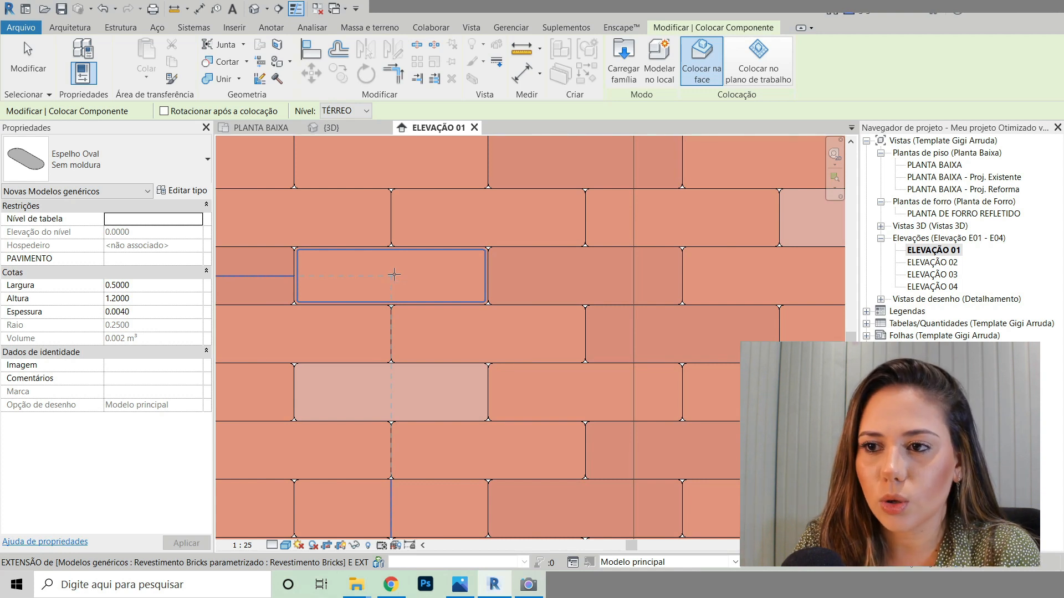
{"action": "left_click", "coordinate": [394, 274]}
{"action": "scroll", "coordinate": [394, 274], "scroll_direction": "down", "scroll_amount": 5}
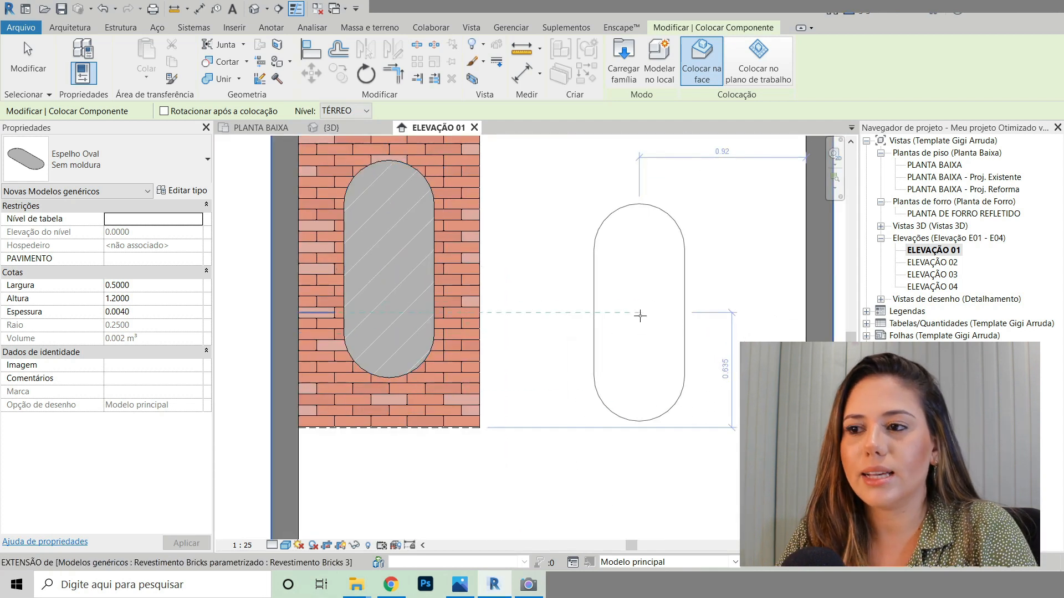
{"action": "key", "text": "Escape"}
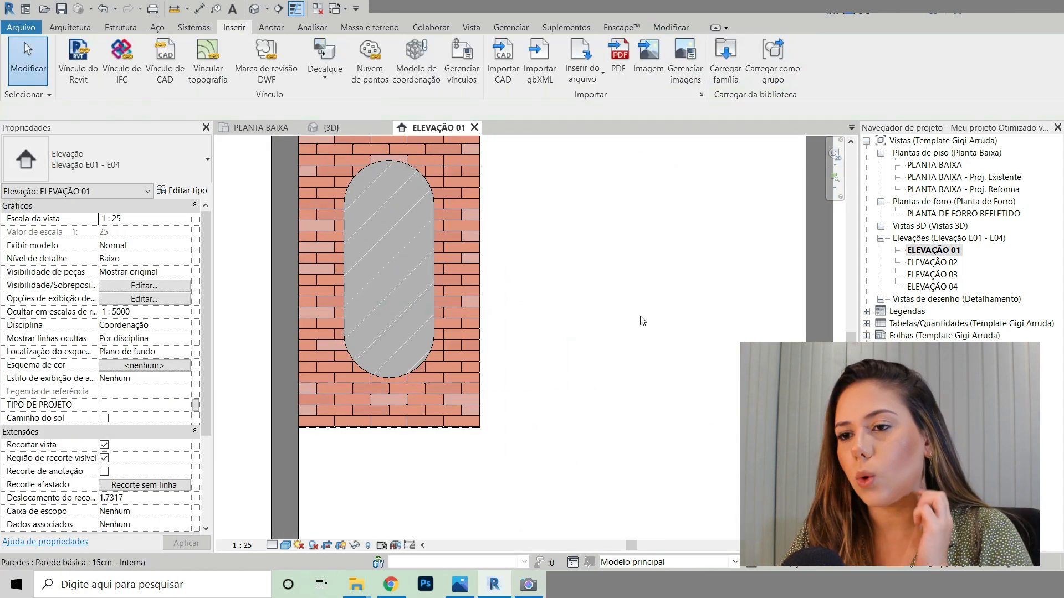
Step: Set the width (Largura) of the oval mirror on the brick cladding to 0.6
{"action": "left_click", "coordinate": [408, 264]}
{"action": "scroll", "coordinate": [356, 366], "scroll_direction": "up", "scroll_amount": 1}
{"action": "middle_click_drag", "start_coordinate": [556, 331], "coordinate": [555, 359]}
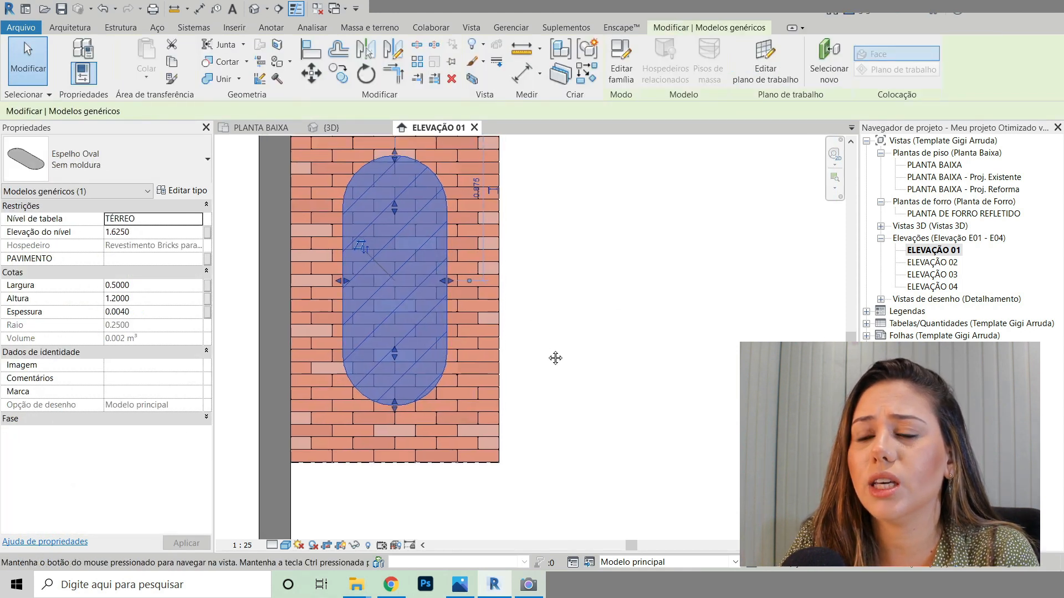
{"action": "scroll", "coordinate": [400, 266], "scroll_direction": "down", "scroll_amount": 1}
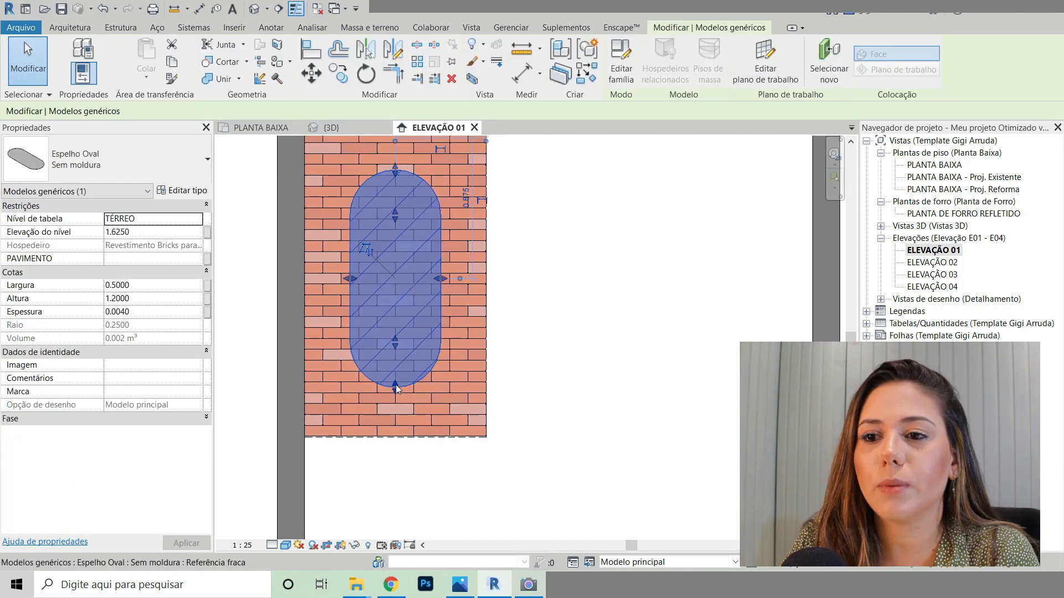
{"action": "left_click", "coordinate": [147, 298]}
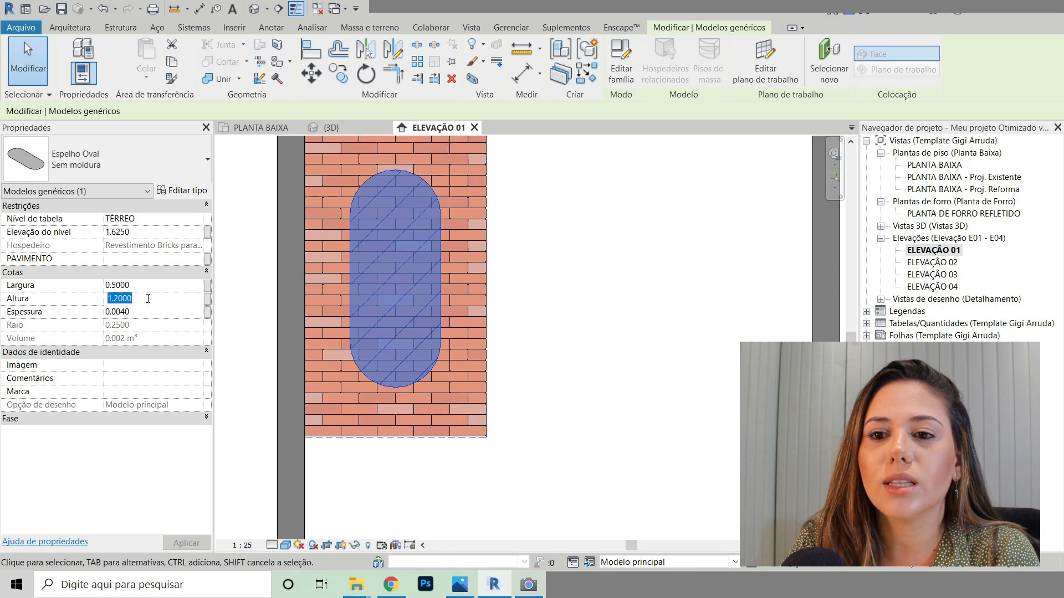
{"action": "left_click", "coordinate": [141, 286]}
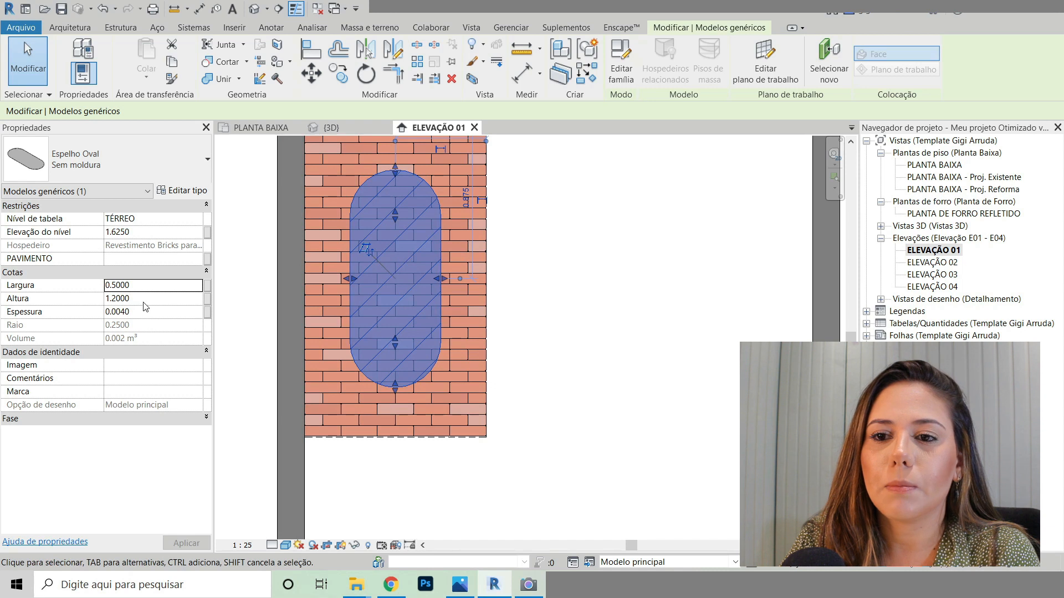
{"action": "left_click", "coordinate": [144, 286]}
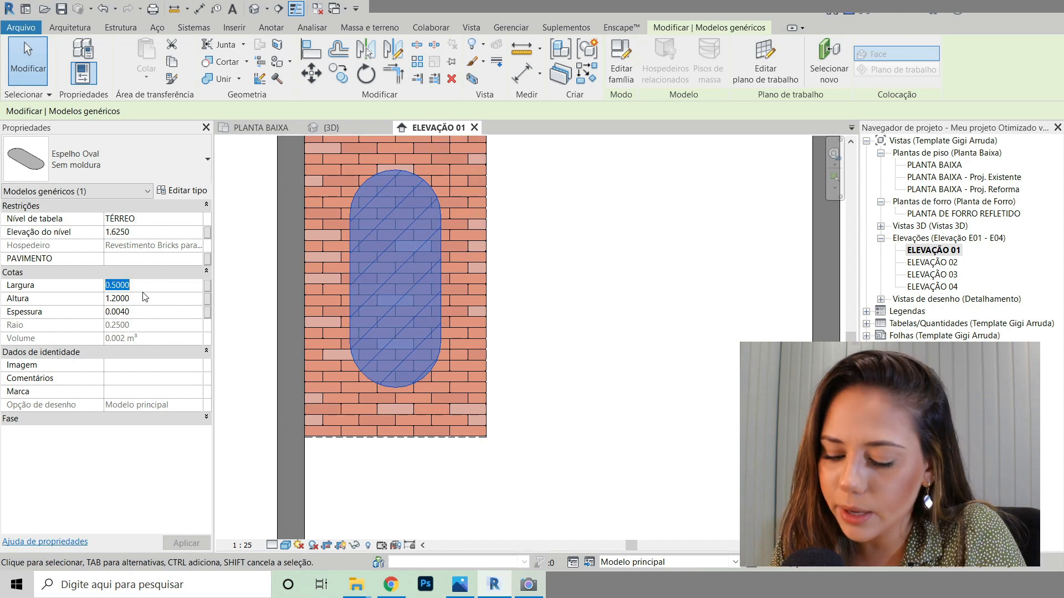
{"action": "type", "text": "0.6"}
{"action": "key", "text": "Return"}
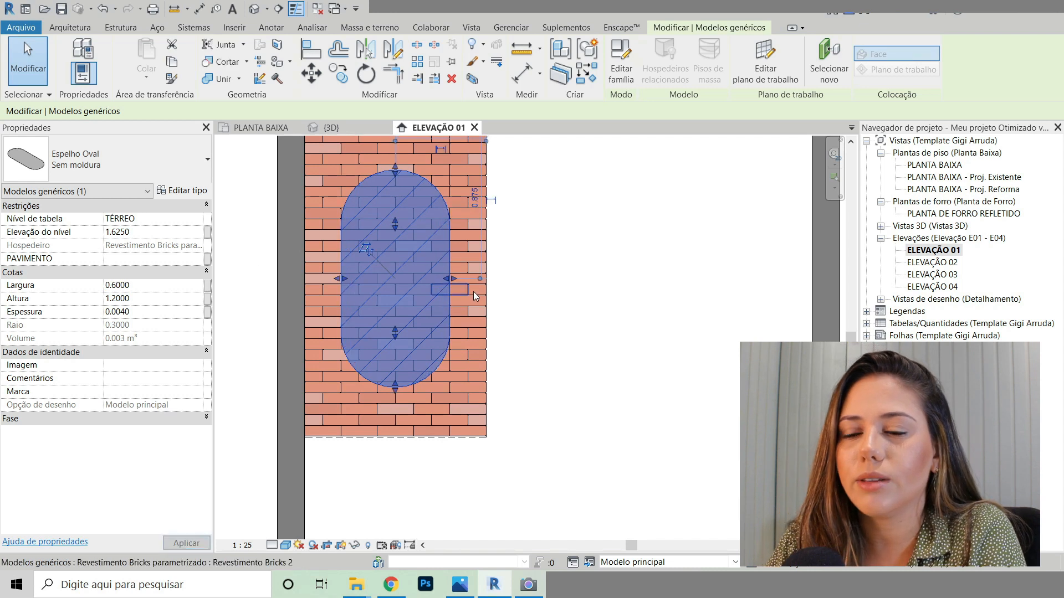
Step: Set the height (Altura) of the oval mirror on the brick cladding to 1.5
{"action": "left_click", "coordinate": [138, 299]}
{"action": "type", "text": "1.5"}
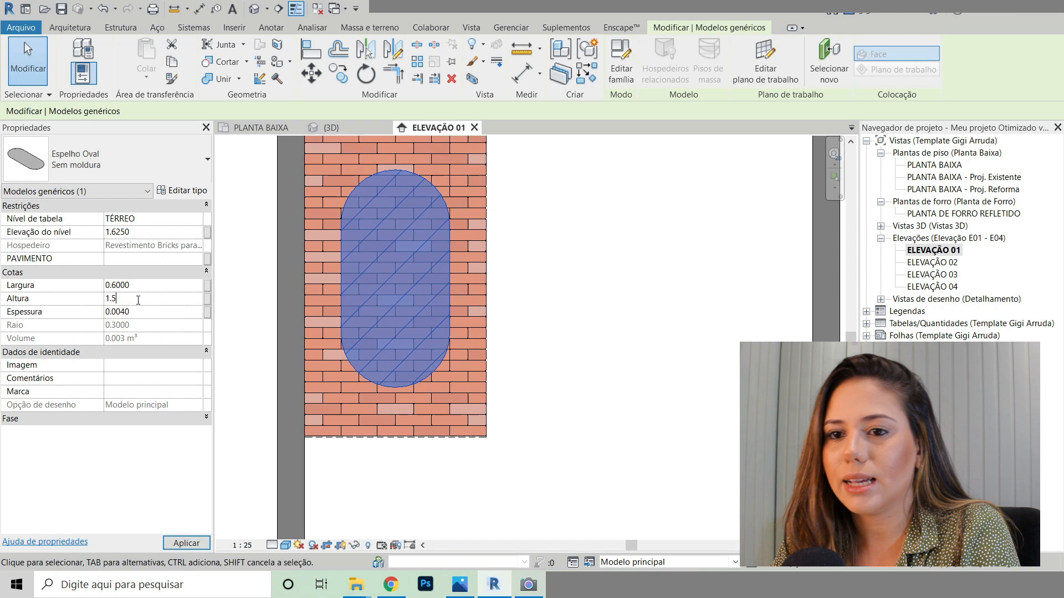
{"action": "key", "text": "Return"}
{"action": "scroll", "coordinate": [473, 358], "scroll_direction": "down", "scroll_amount": 1}
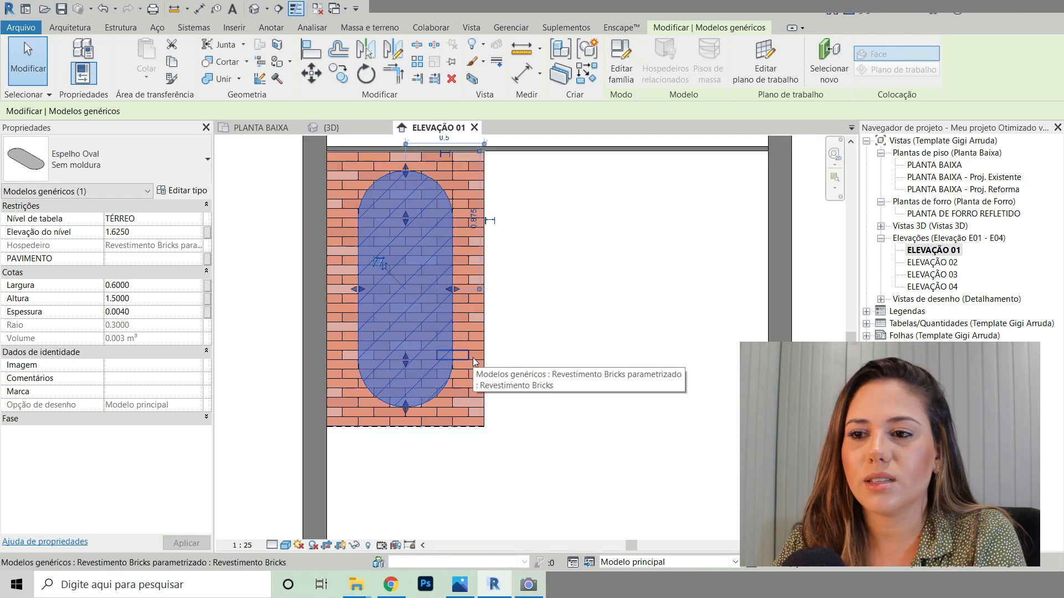
Step: Set the oval mirror's height (Altura) to 1.3 and its width (Largura) to 0.55, after trying a width of 0.5
{"action": "left_click", "coordinate": [146, 301]}
{"action": "type", "text": "1.3000"}
{"action": "left_click", "coordinate": [144, 284]}
{"action": "type", "text": "0.5000"}
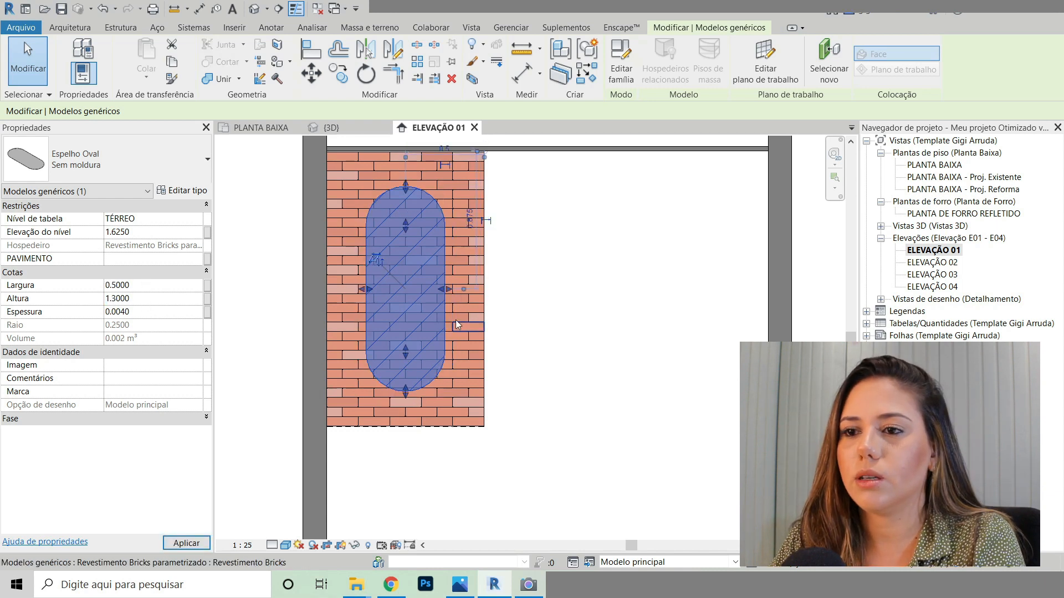
{"action": "left_click", "coordinate": [144, 285]}
{"action": "type", "text": "0.55"}
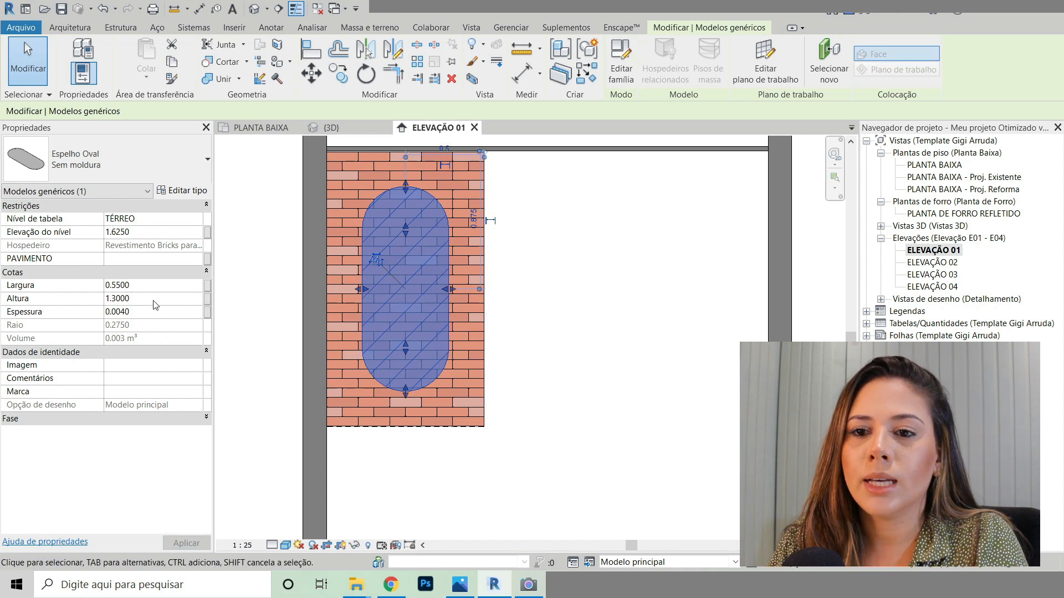
Step: Switch to the 3D view and examine the oval mirror's thickness (Espessura) where its edge meets the bricks
{"action": "left_click", "coordinate": [140, 312]}
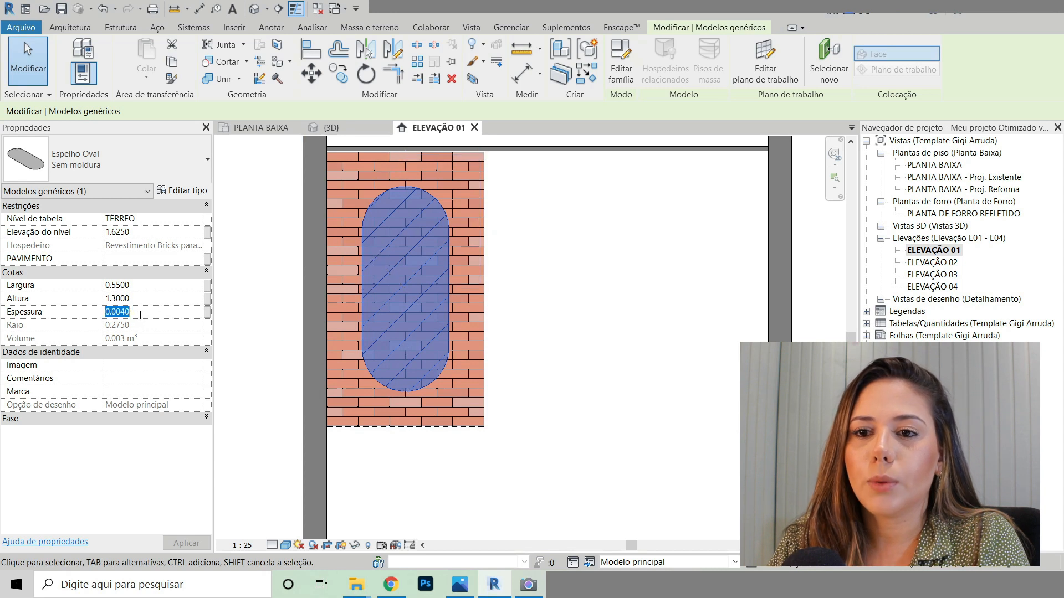
{"action": "left_click", "coordinate": [344, 124]}
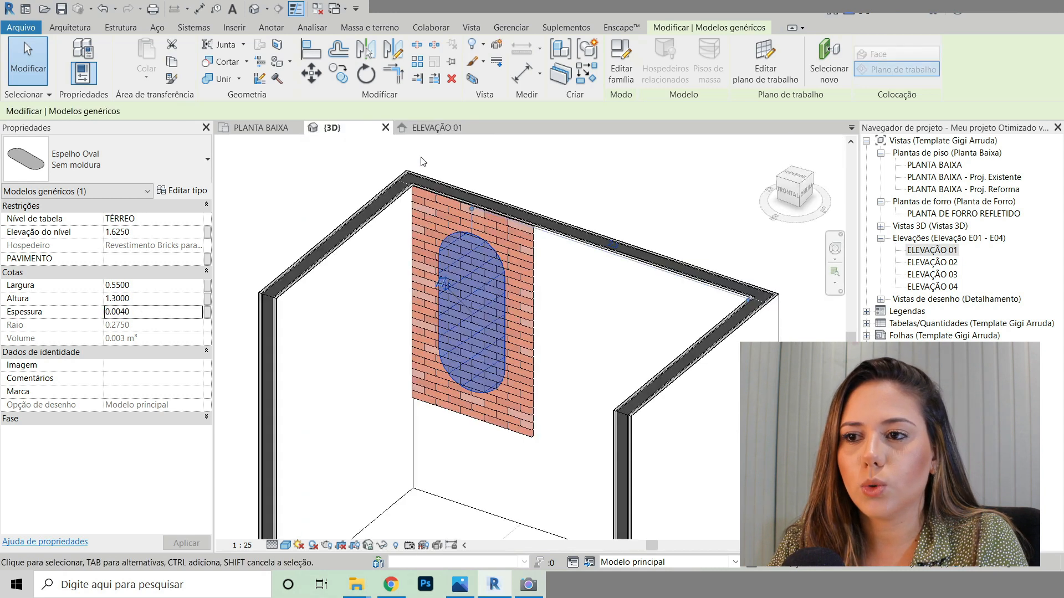
{"action": "scroll", "coordinate": [499, 265], "scroll_direction": "up", "scroll_amount": 6}
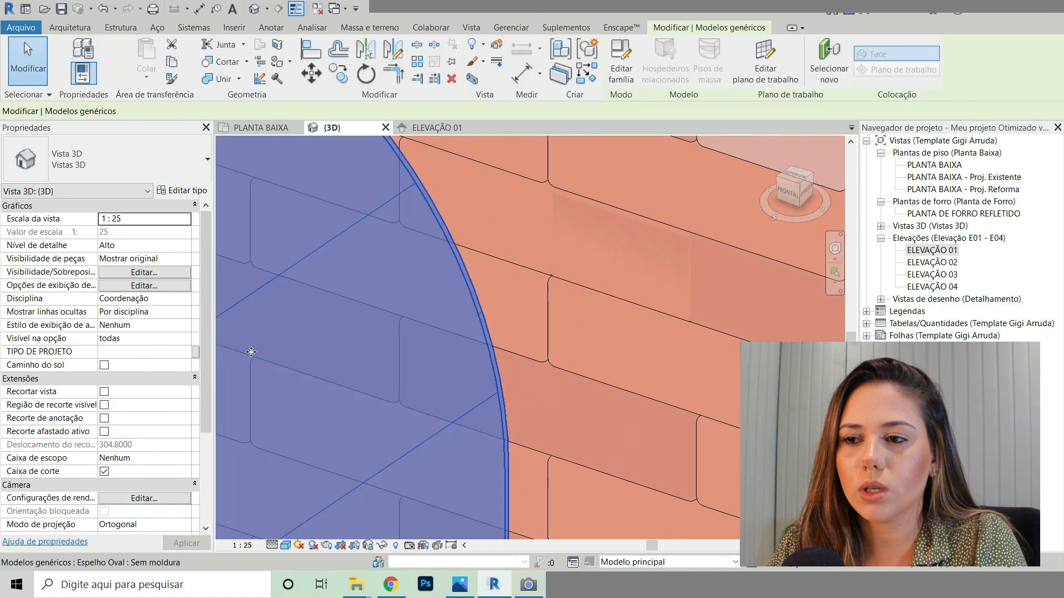
{"action": "left_click", "coordinate": [130, 314]}
{"action": "left_click_drag", "start_coordinate": [146, 313], "coordinate": [103, 316]}
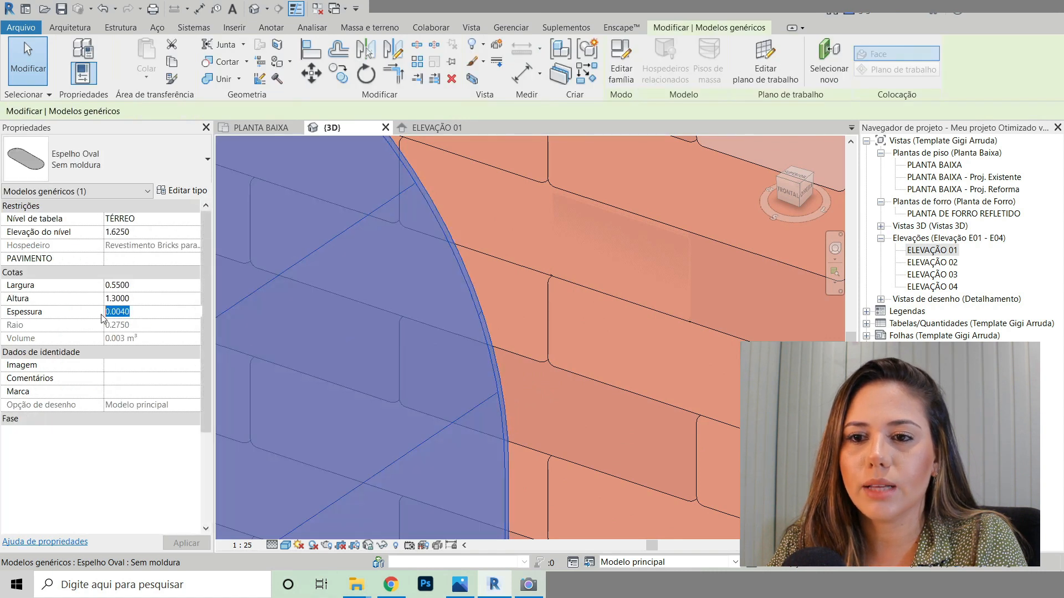
{"action": "scroll", "coordinate": [600, 281], "scroll_direction": "down", "scroll_amount": 8}
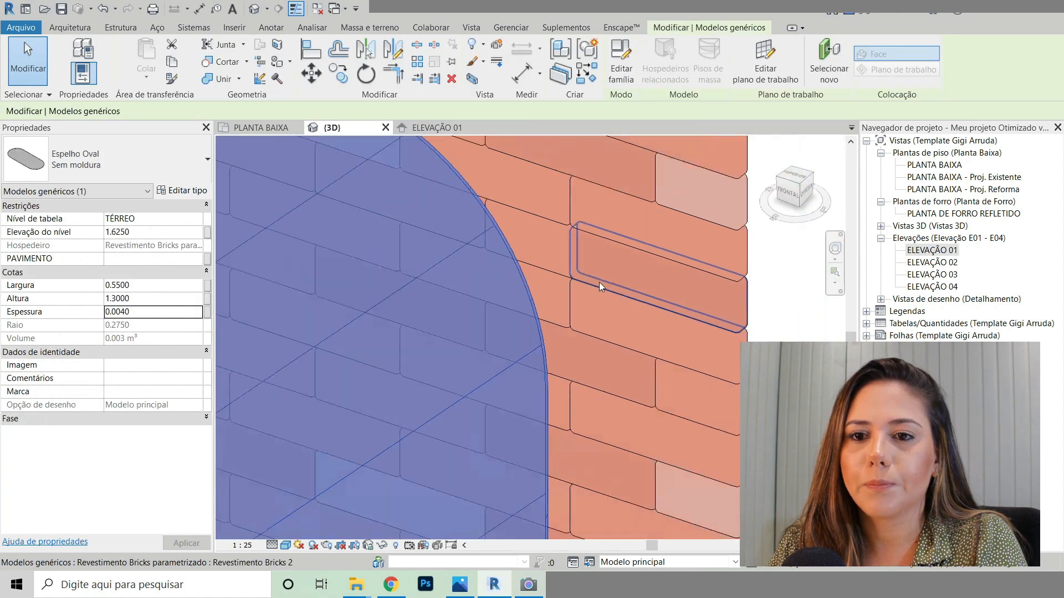
{"action": "scroll", "coordinate": [581, 282], "scroll_direction": "down", "scroll_amount": 4}
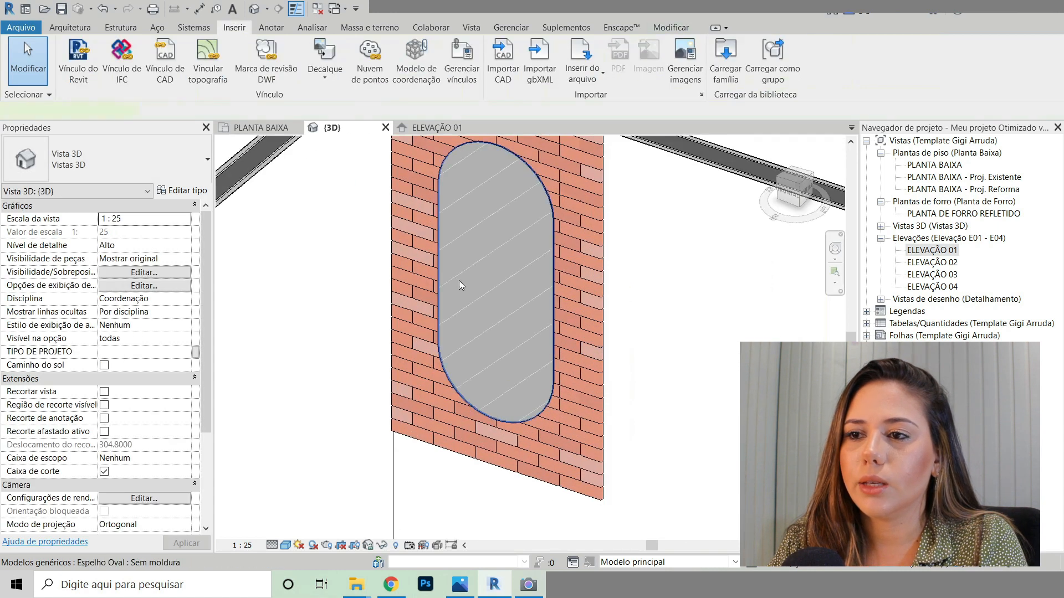
{"action": "left_click", "coordinate": [459, 281]}
{"action": "scroll", "coordinate": [373, 301], "scroll_direction": "down", "scroll_amount": 2}
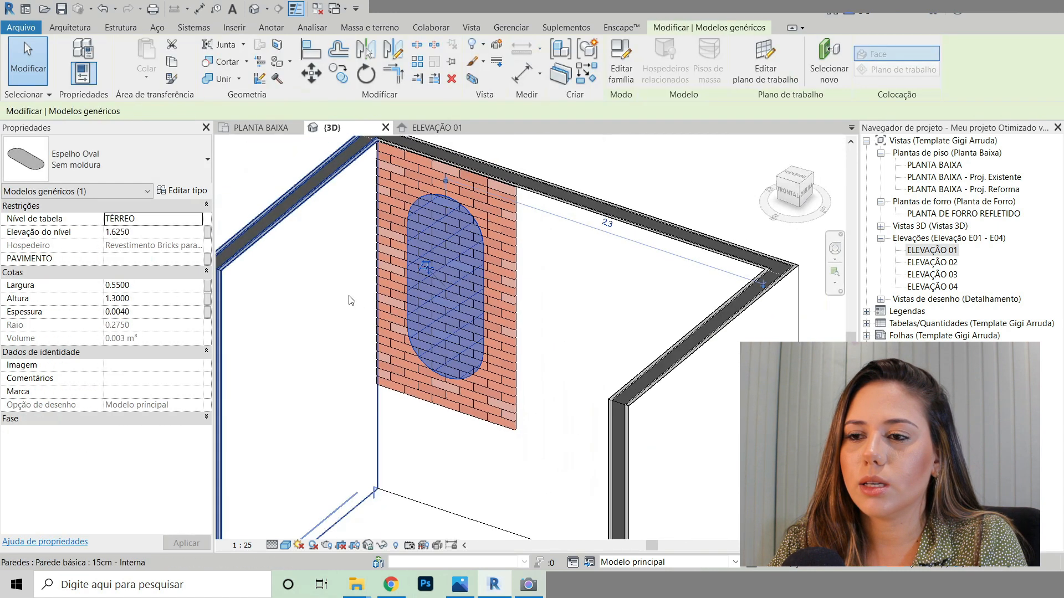
Step: Return to the ELEVAÇÃO 01 view and deselect the oval mirror
{"action": "left_click", "coordinate": [436, 127]}
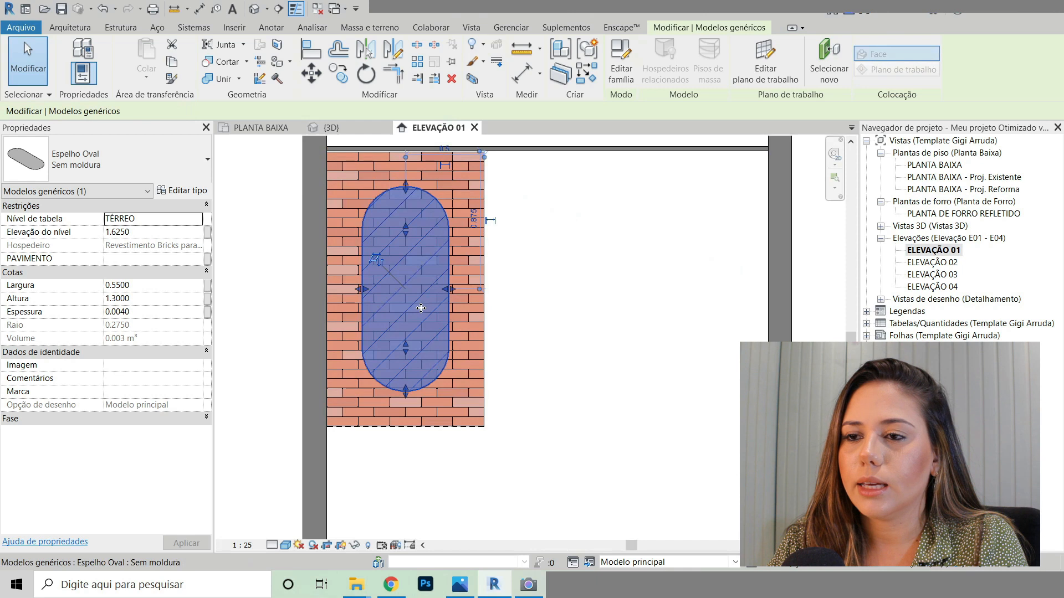
{"action": "middle_click_drag", "start_coordinate": [625, 323], "coordinate": [642, 323]}
{"action": "key", "text": "Escape"}
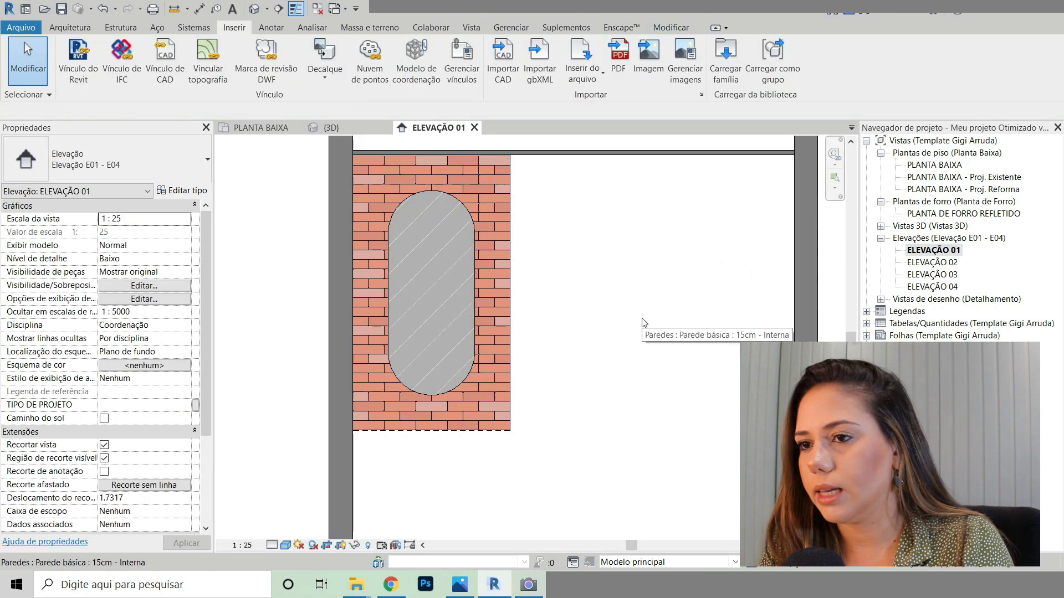
{"action": "left_click", "coordinate": [198, 9]}
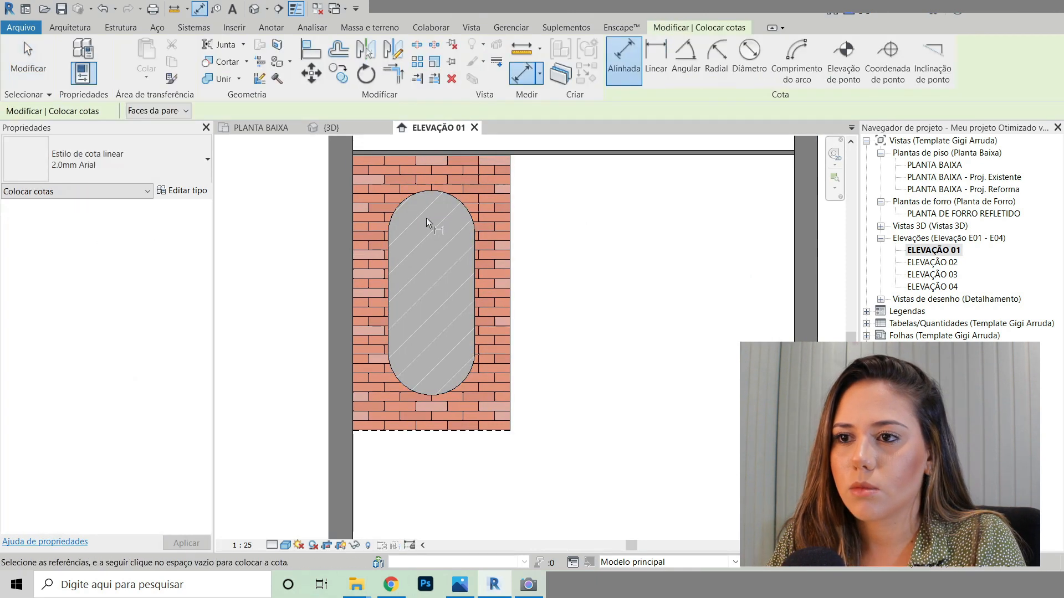
{"action": "middle_click_drag", "start_coordinate": [566, 214], "coordinate": [600, 244]}
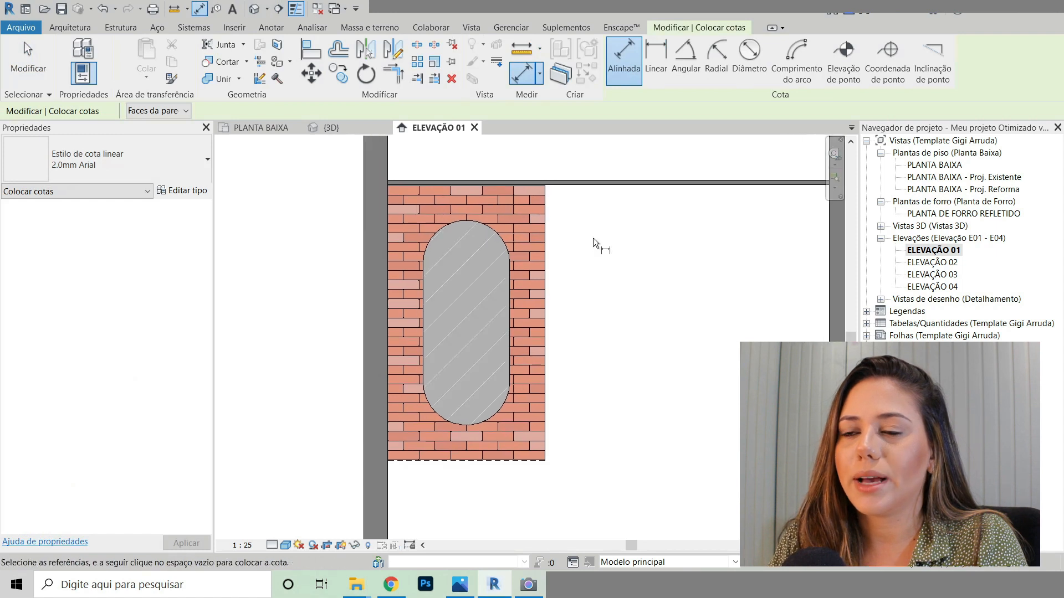
{"action": "key", "text": "Escape"}
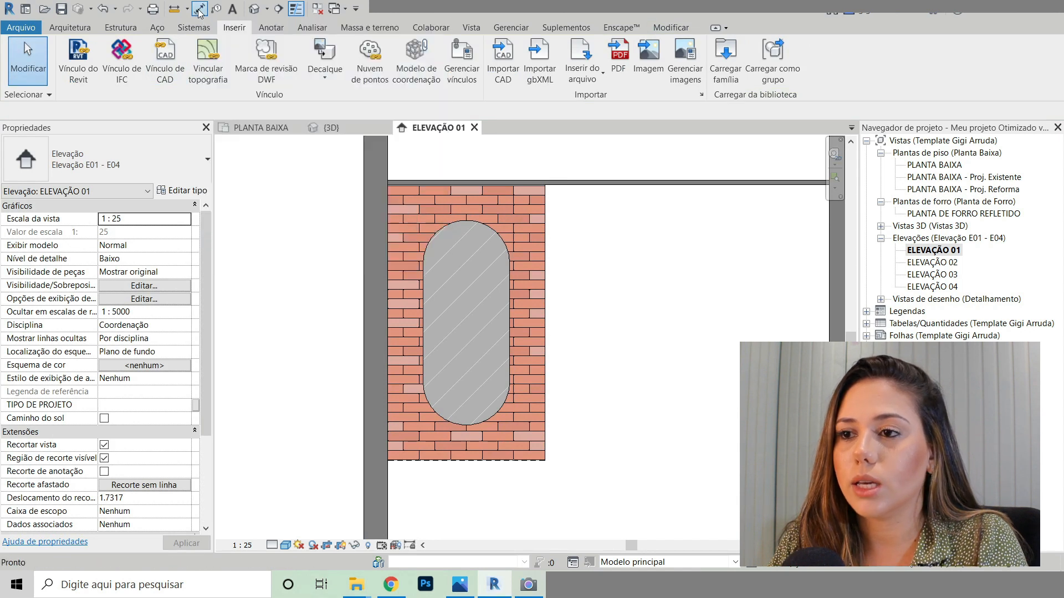
Step: Try an aligned dimension between the inner wall face, the outer edge of the brick cladding and the mirror's vertical centre
{"action": "left_click", "coordinate": [199, 9]}
{"action": "scroll", "coordinate": [453, 162], "scroll_direction": "up", "scroll_amount": 3}
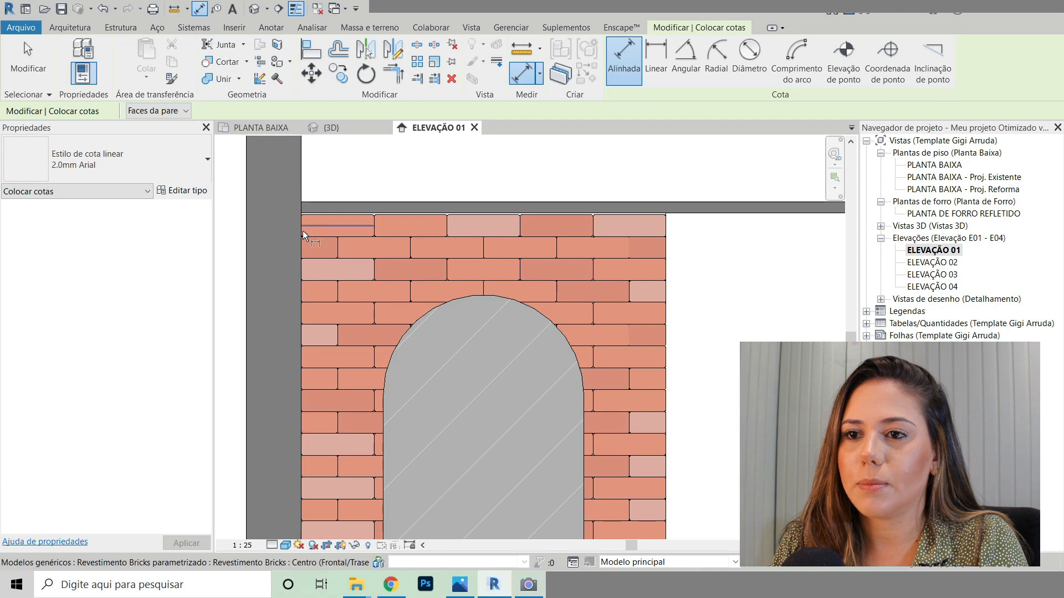
{"action": "scroll", "coordinate": [300, 228], "scroll_direction": "up", "scroll_amount": 2}
{"action": "scroll", "coordinate": [300, 223], "scroll_direction": "up", "scroll_amount": 2}
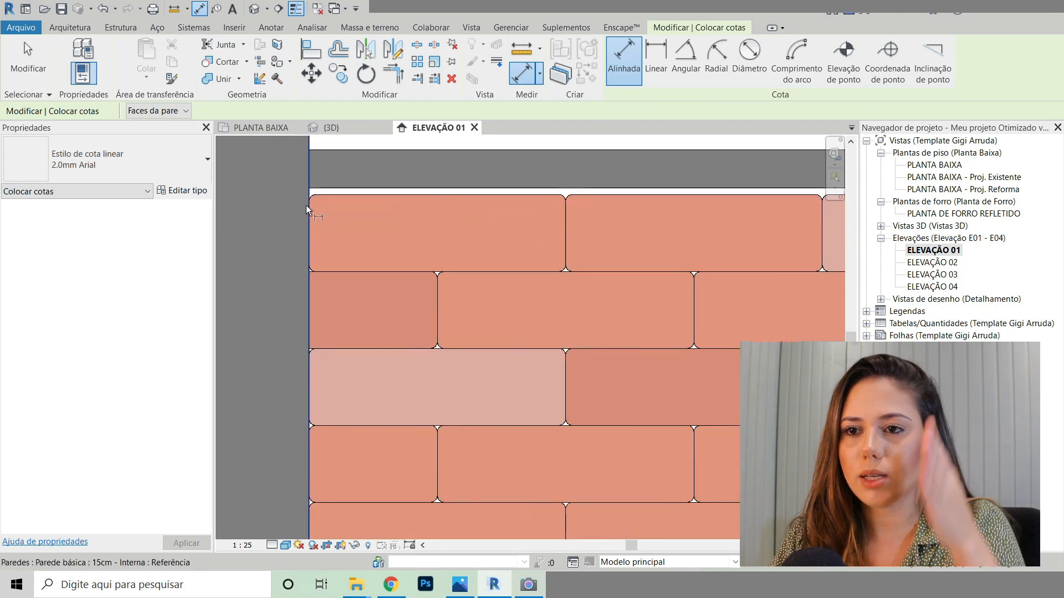
{"action": "scroll", "coordinate": [308, 206], "scroll_direction": "down", "scroll_amount": 4}
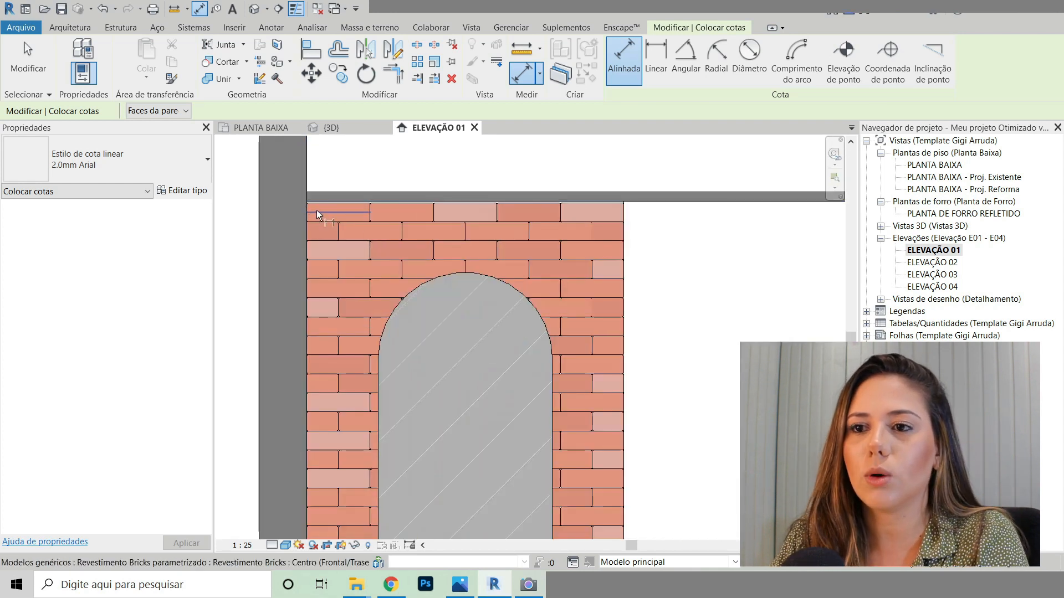
{"action": "scroll", "coordinate": [317, 210], "scroll_direction": "up", "scroll_amount": 4}
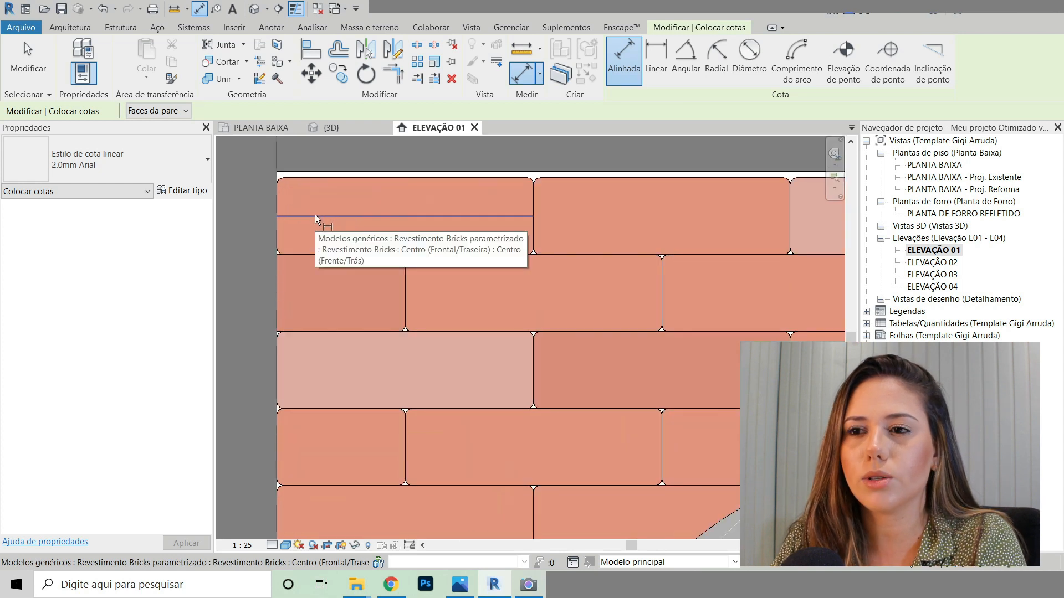
{"action": "scroll", "coordinate": [315, 214], "scroll_direction": "down", "scroll_amount": 3}
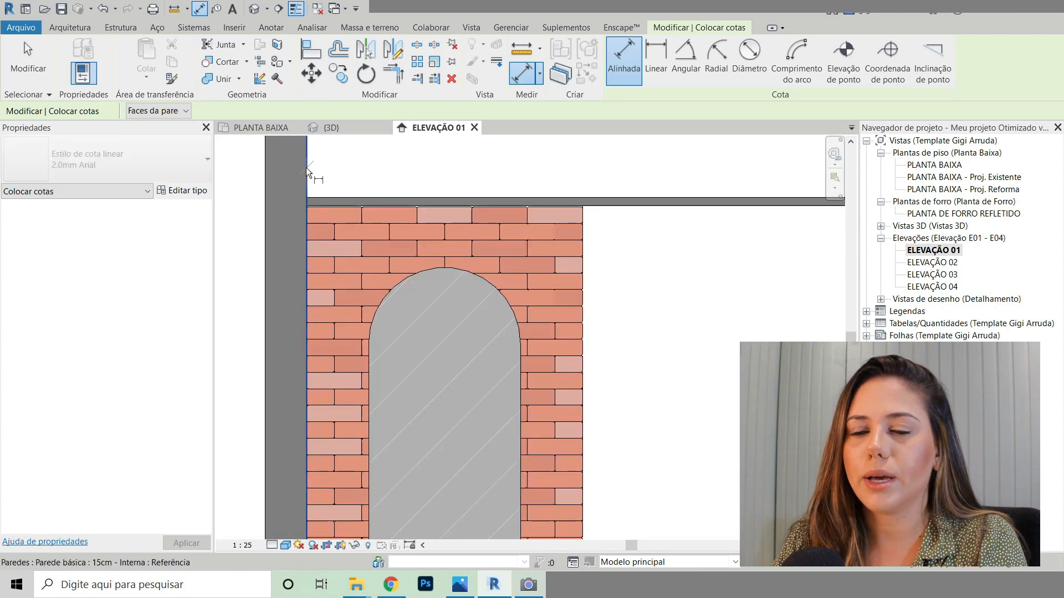
{"action": "scroll", "coordinate": [305, 167], "scroll_direction": "down", "scroll_amount": 4}
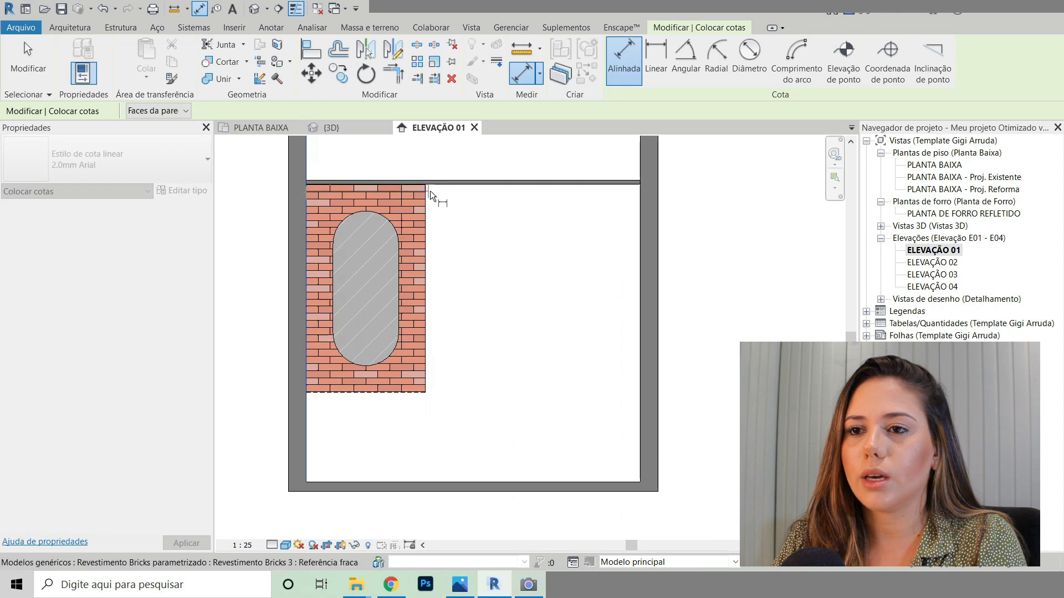
{"action": "scroll", "coordinate": [431, 190], "scroll_direction": "up", "scroll_amount": 6}
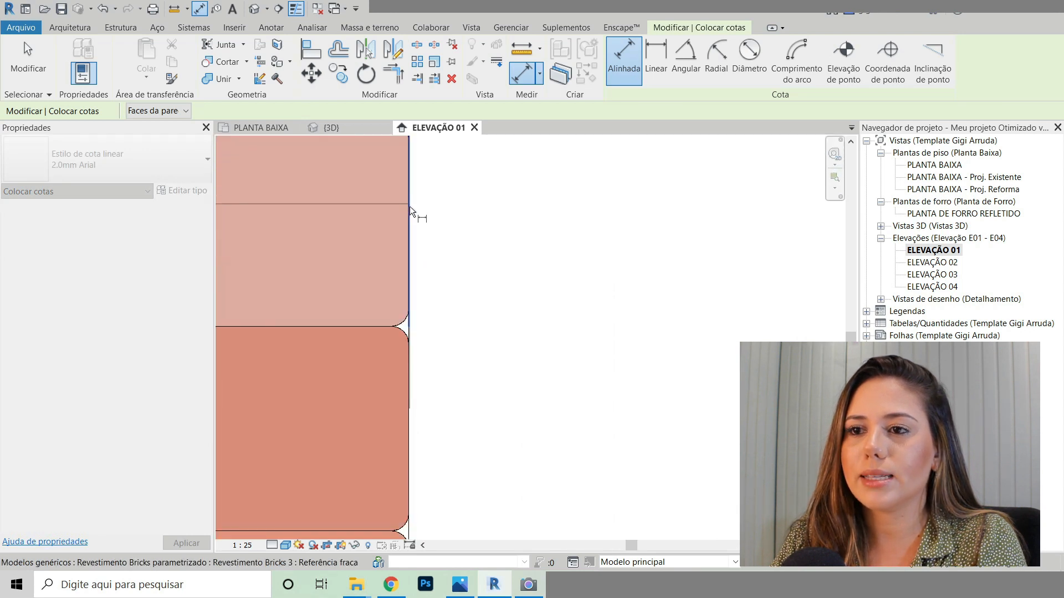
{"action": "scroll", "coordinate": [410, 212], "scroll_direction": "down", "scroll_amount": 1}
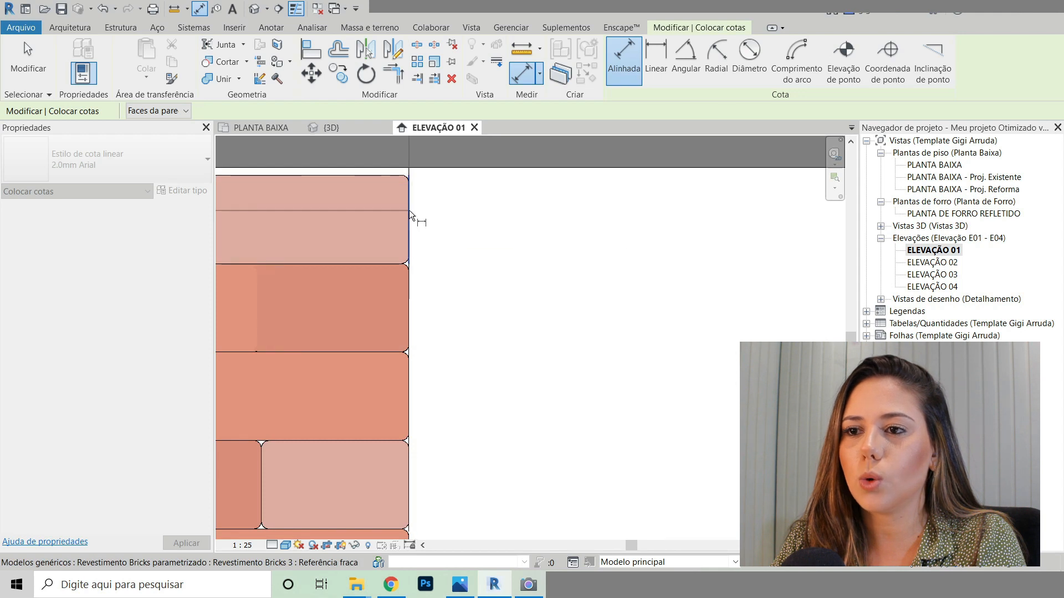
{"action": "scroll", "coordinate": [528, 234], "scroll_direction": "down", "scroll_amount": 5}
{"action": "scroll", "coordinate": [597, 231], "scroll_direction": "down", "scroll_amount": 1}
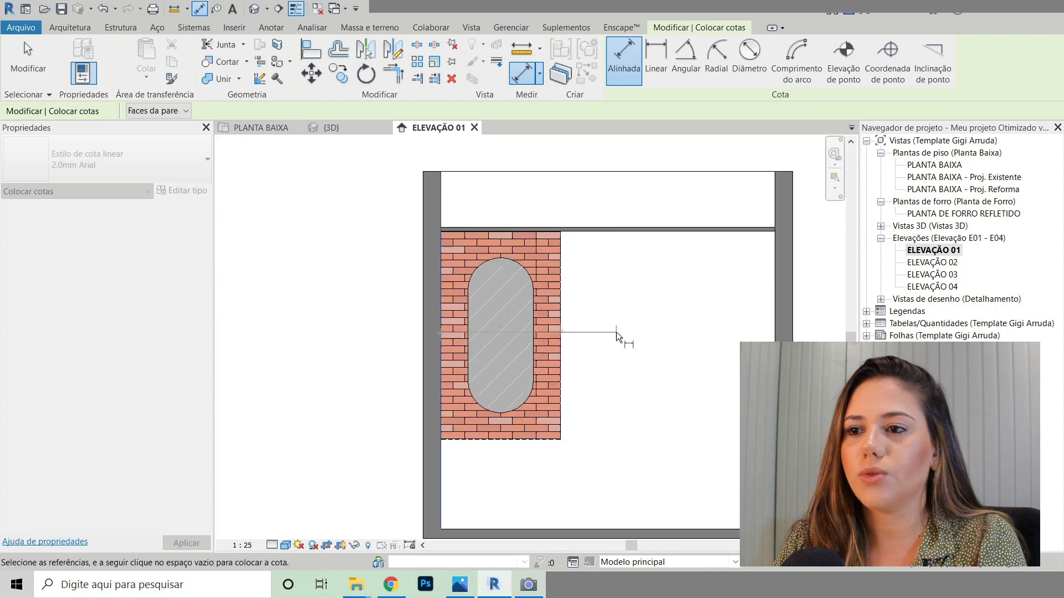
{"action": "left_click", "coordinate": [499, 302]}
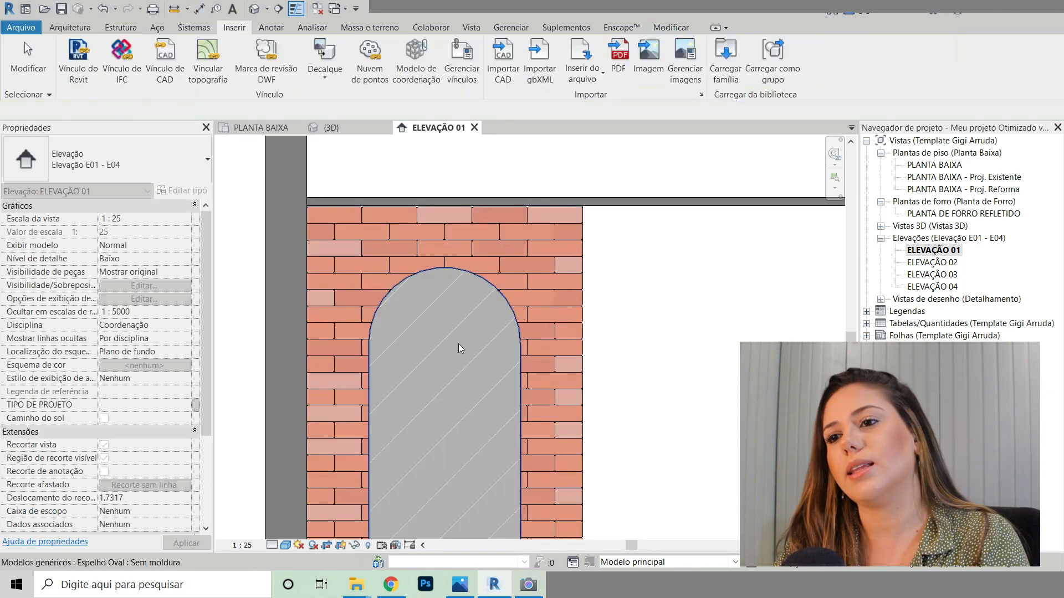
Step: Nudge the oval mirror about 0.06 off the cladding's centre, away from the adjoining wall, and deselect it
{"action": "left_click", "coordinate": [457, 344]}
{"action": "key", "text": "Right"}
{"action": "key", "text": "Right"}
{"action": "key", "text": "Right"}
{"action": "key", "text": "Right"}
{"action": "key", "text": "Right"}
{"action": "key", "text": "Right"}
{"action": "key", "text": "Right"}
{"action": "key", "text": "Right"}
{"action": "key", "text": "Right"}
{"action": "key", "text": "Right"}
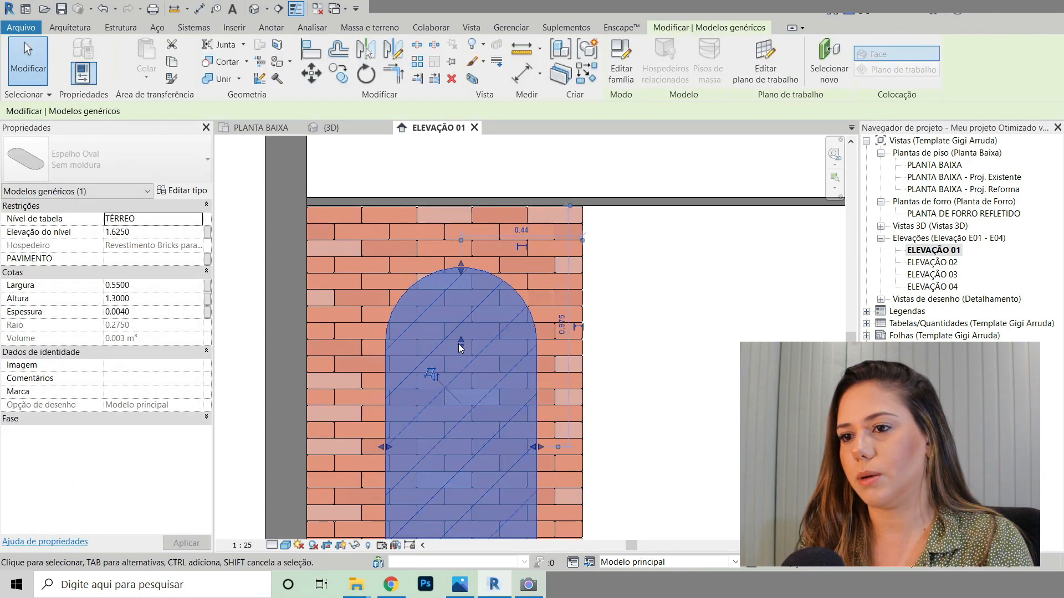
{"action": "key", "text": "Escape"}
Step: Place an aligned dimension string above the cladding, referencing the inner wall face, the mirror's vertical centre and the outer brick edge
{"action": "scroll", "coordinate": [503, 193], "scroll_direction": "down", "scroll_amount": 2}
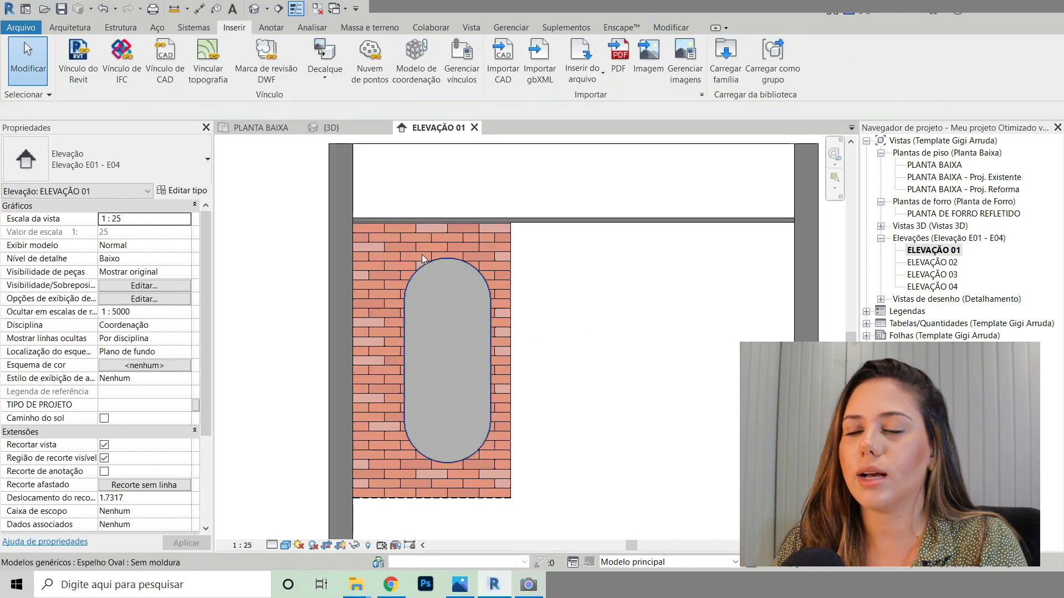
{"action": "left_click", "coordinate": [200, 8]}
{"action": "left_click", "coordinate": [390, 165]}
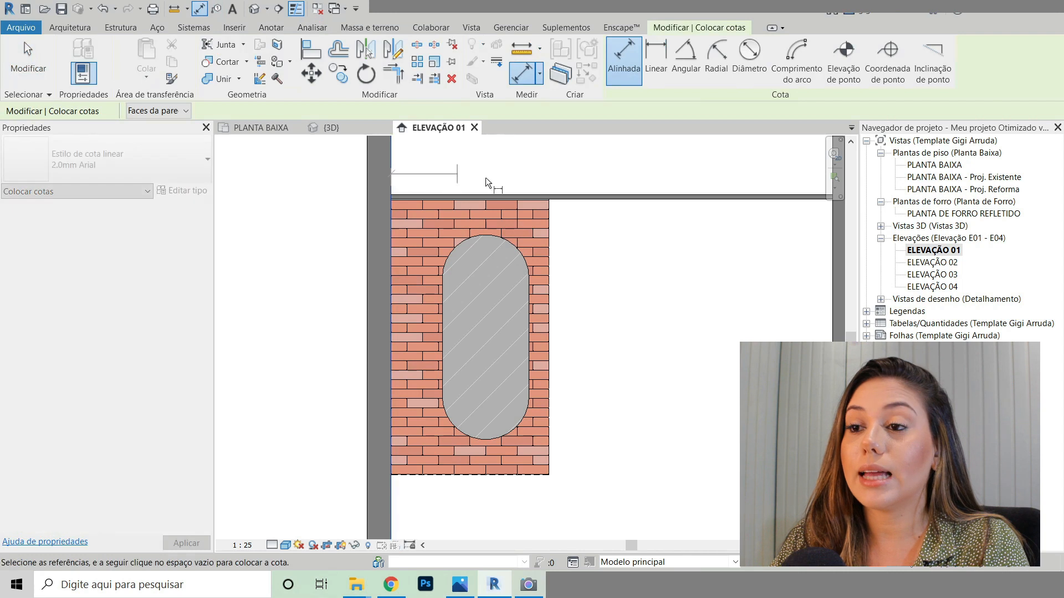
{"action": "scroll", "coordinate": [548, 226], "scroll_direction": "up", "scroll_amount": 5}
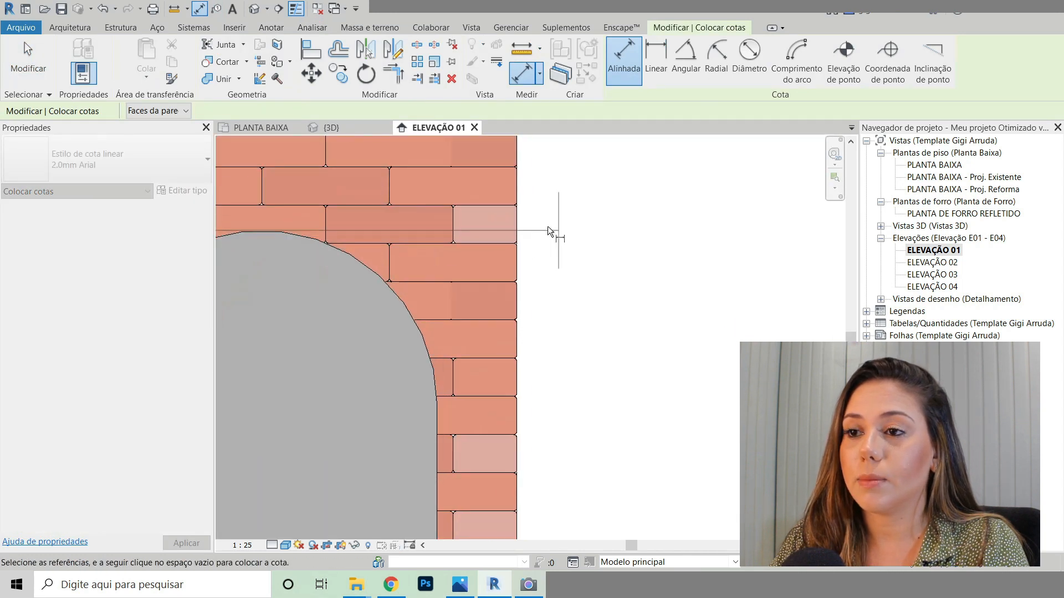
{"action": "left_click", "coordinate": [520, 225]}
{"action": "scroll", "coordinate": [519, 225], "scroll_direction": "down", "scroll_amount": 5}
{"action": "left_click", "coordinate": [444, 295]}
{"action": "scroll", "coordinate": [444, 294], "scroll_direction": "down", "scroll_amount": 3}
{"action": "scroll", "coordinate": [453, 230], "scroll_direction": "up", "scroll_amount": 3}
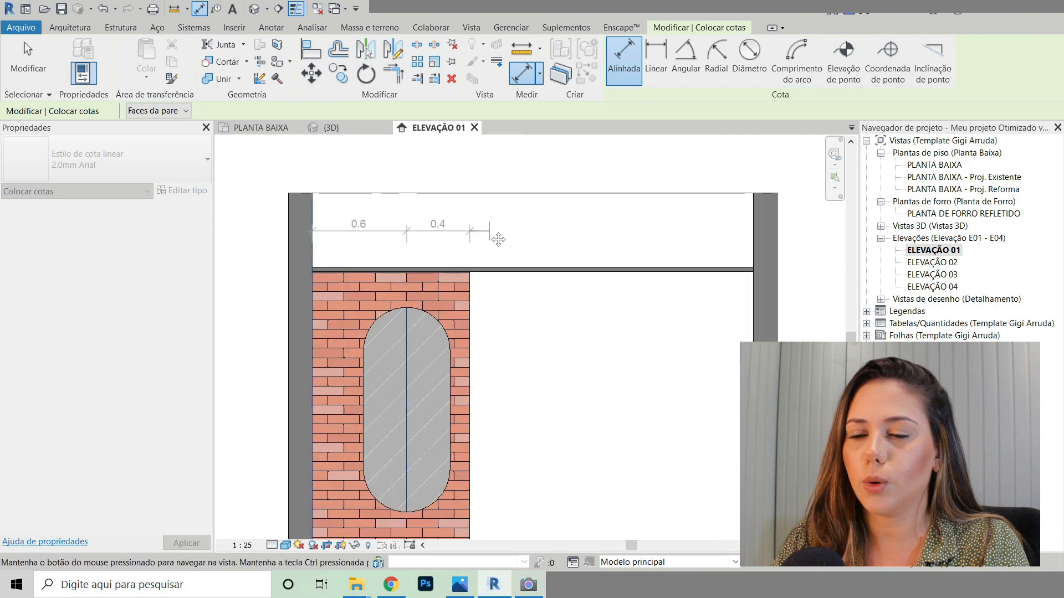
{"action": "middle_click_drag", "start_coordinate": [497, 237], "coordinate": [568, 216]}
{"action": "scroll", "coordinate": [565, 207], "scroll_direction": "down", "scroll_amount": 2}
{"action": "scroll", "coordinate": [565, 208], "scroll_direction": "up", "scroll_amount": 1}
{"action": "scroll", "coordinate": [565, 207], "scroll_direction": "down", "scroll_amount": 1}
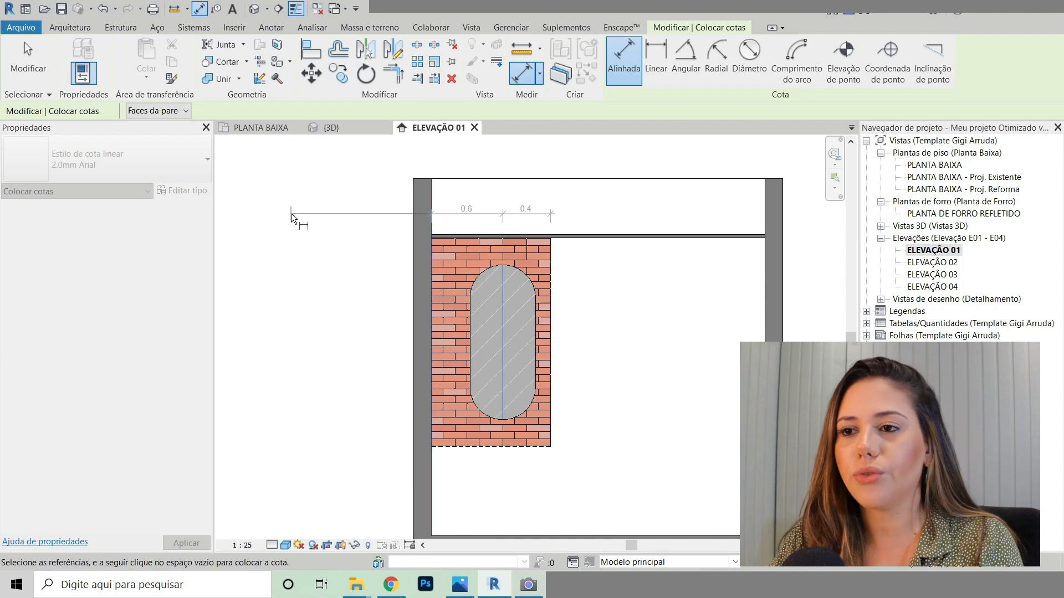
{"action": "left_click", "coordinate": [291, 214]}
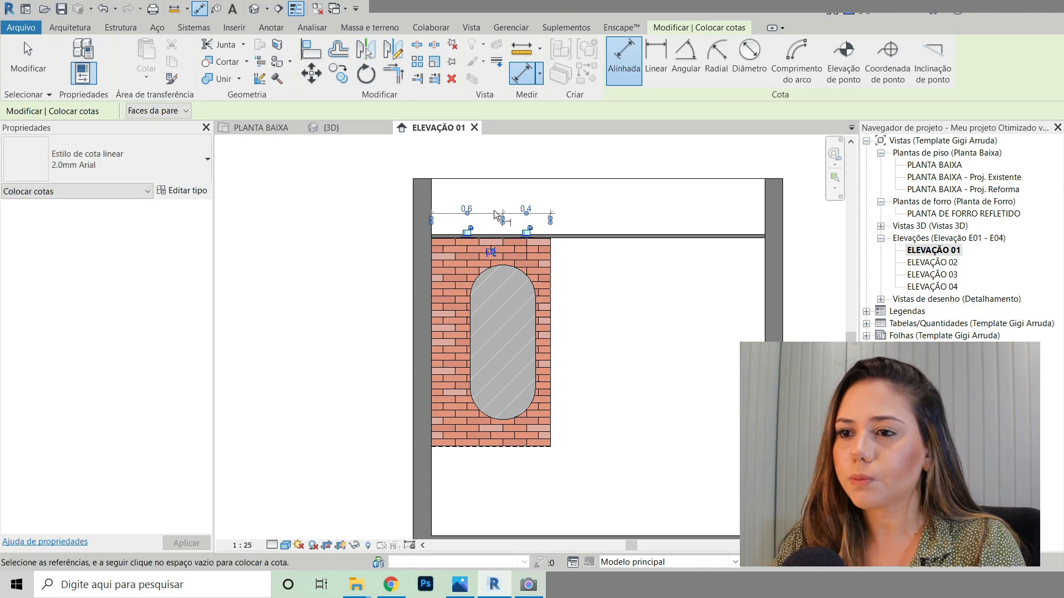
Step: Apply the equality (EQ) constraint to the dimension string to centre the oval mirror across the brick cladding
{"action": "scroll", "coordinate": [490, 254], "scroll_direction": "up", "scroll_amount": 4}
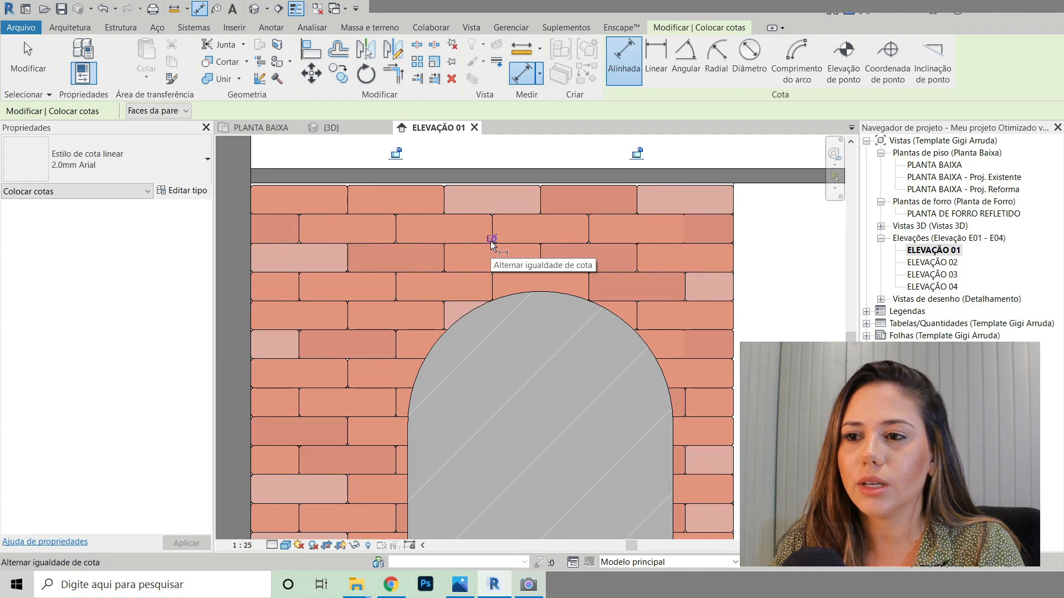
{"action": "left_click", "coordinate": [491, 240]}
{"action": "scroll", "coordinate": [455, 235], "scroll_direction": "down", "scroll_amount": 4}
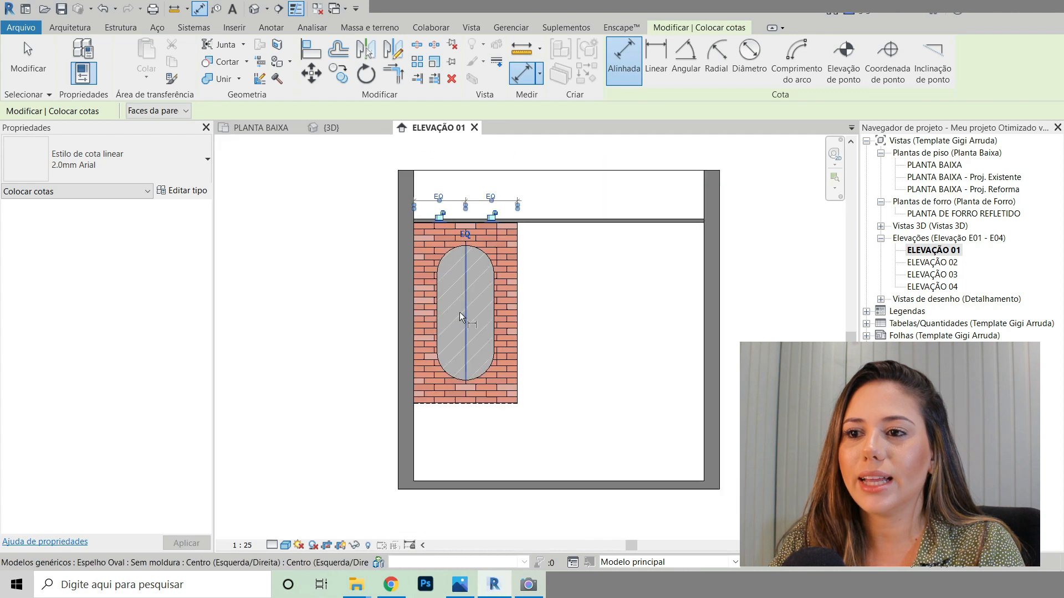
Step: Turn off the equality constraint on the dimension string above the brick cladding and delete the dimension
{"action": "scroll", "coordinate": [460, 315], "scroll_direction": "up", "scroll_amount": 3}
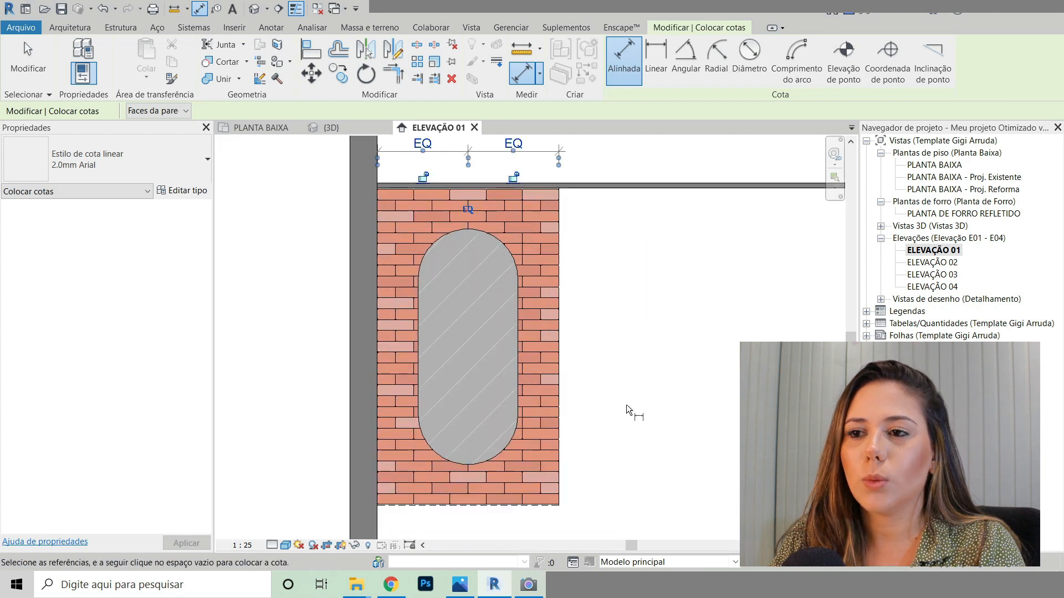
{"action": "middle_click_drag", "start_coordinate": [632, 204], "coordinate": [621, 230]}
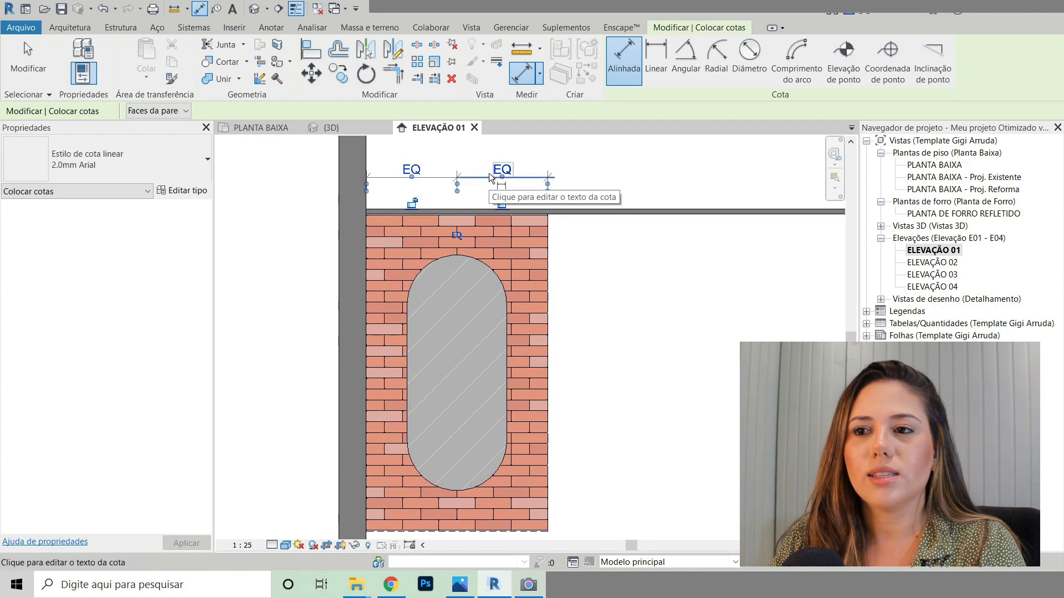
{"action": "left_click", "coordinate": [458, 236]}
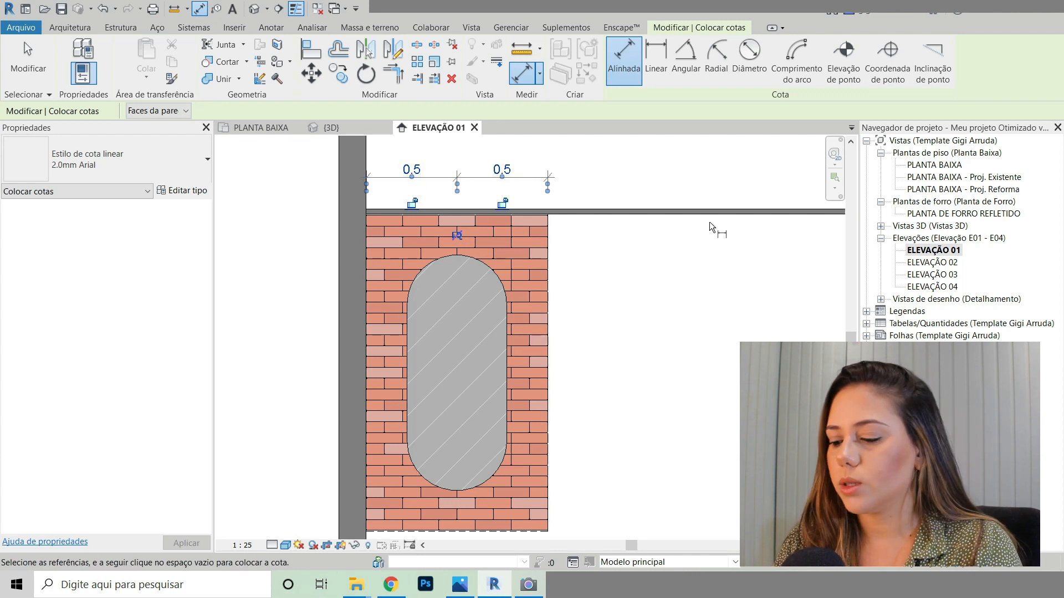
{"action": "key", "text": "Escape"}
{"action": "key", "text": "Escape"}
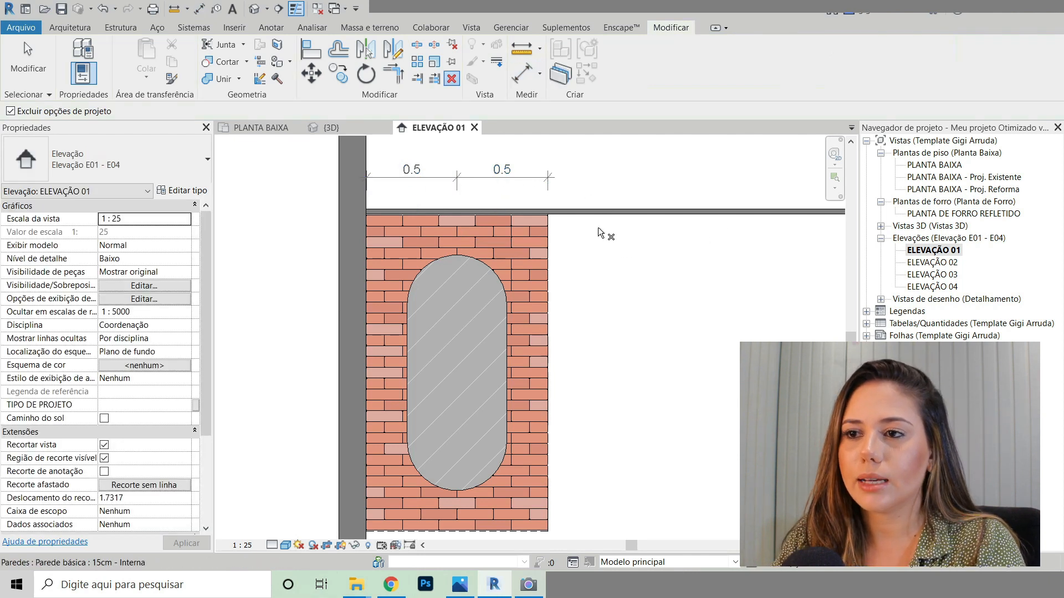
{"action": "left_click", "coordinate": [505, 182]}
{"action": "key", "text": "Delete"}
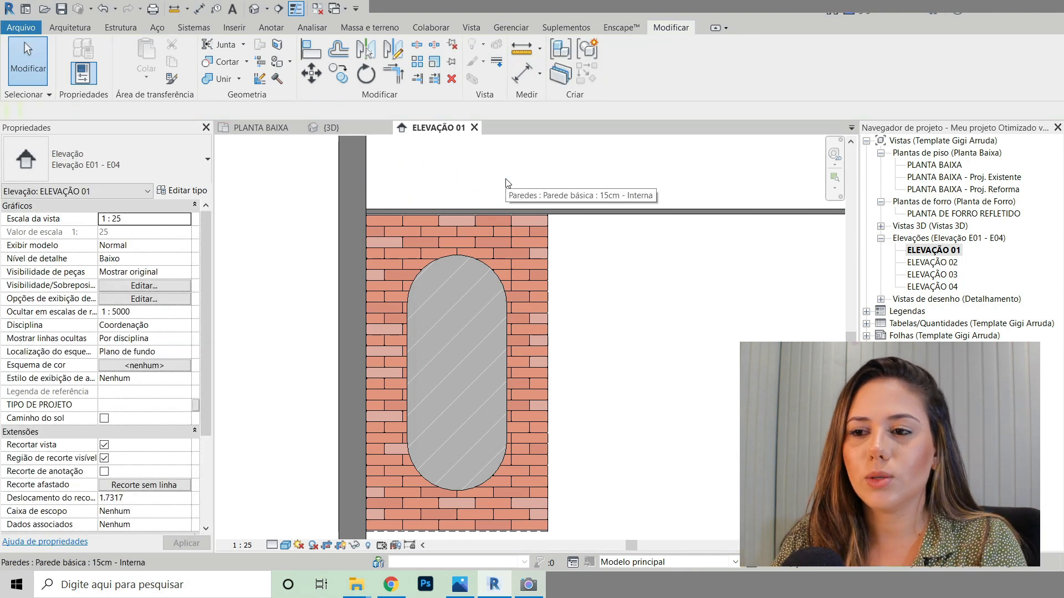
{"action": "left_click", "coordinate": [465, 308]}
{"action": "scroll", "coordinate": [466, 308], "scroll_direction": "down", "scroll_amount": 1}
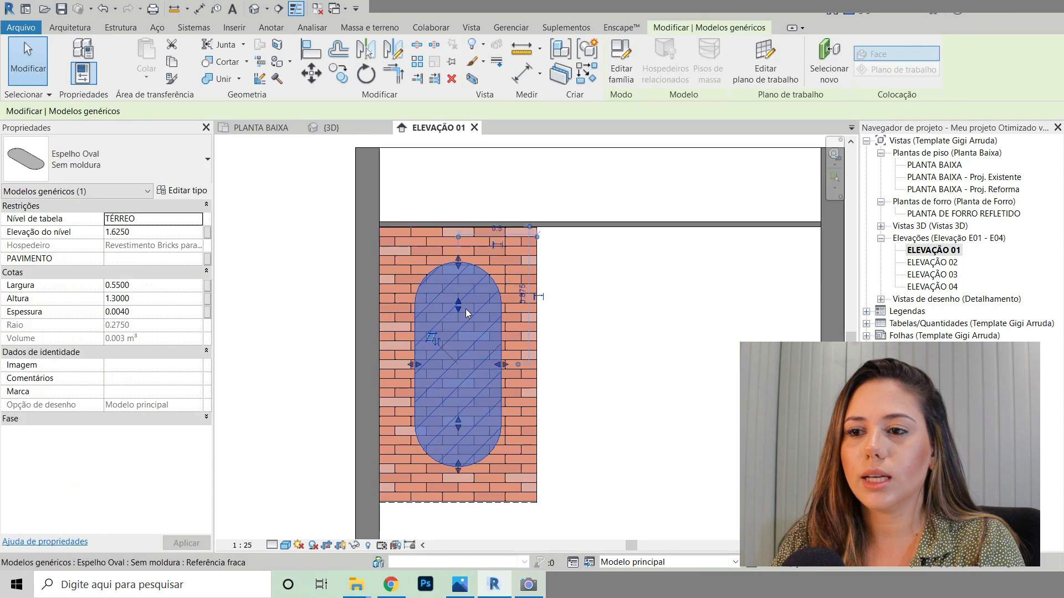
{"action": "key", "text": "Escape"}
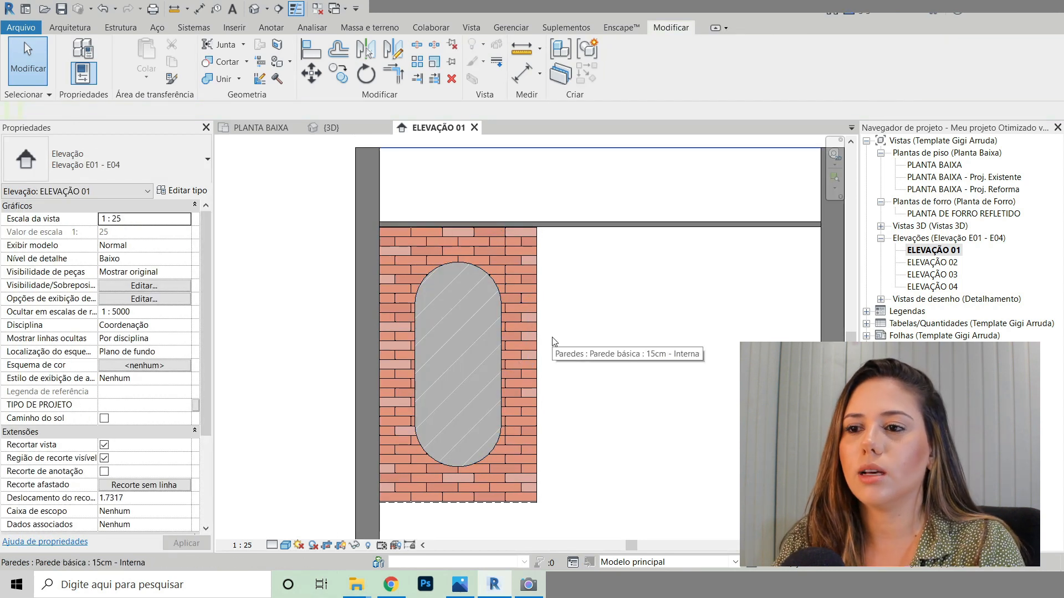
{"action": "left_click", "coordinate": [476, 313]}
{"action": "left_click", "coordinate": [309, 261]}
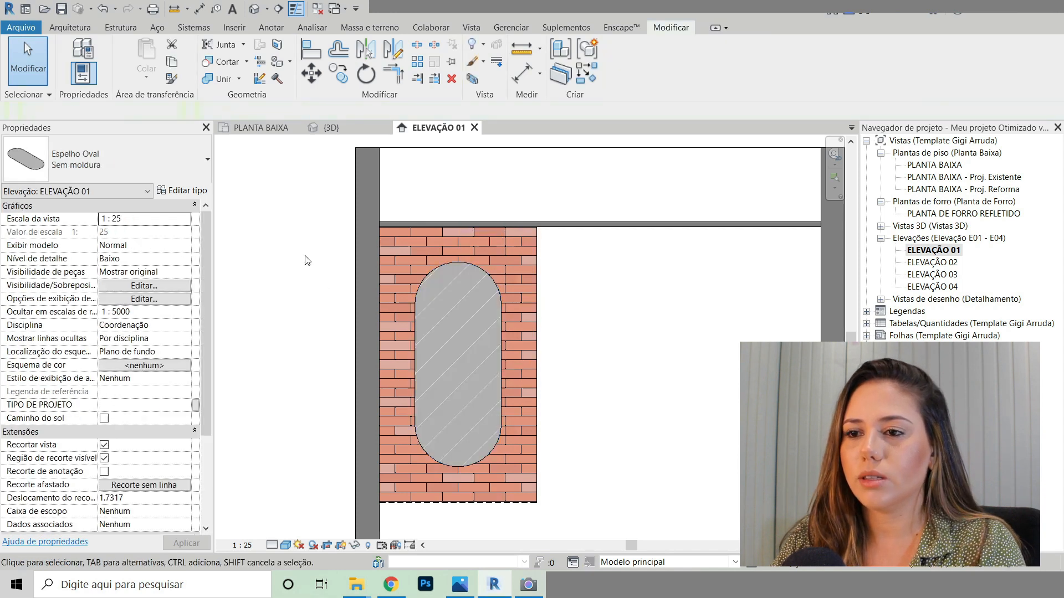
{"action": "left_click", "coordinate": [473, 314]}
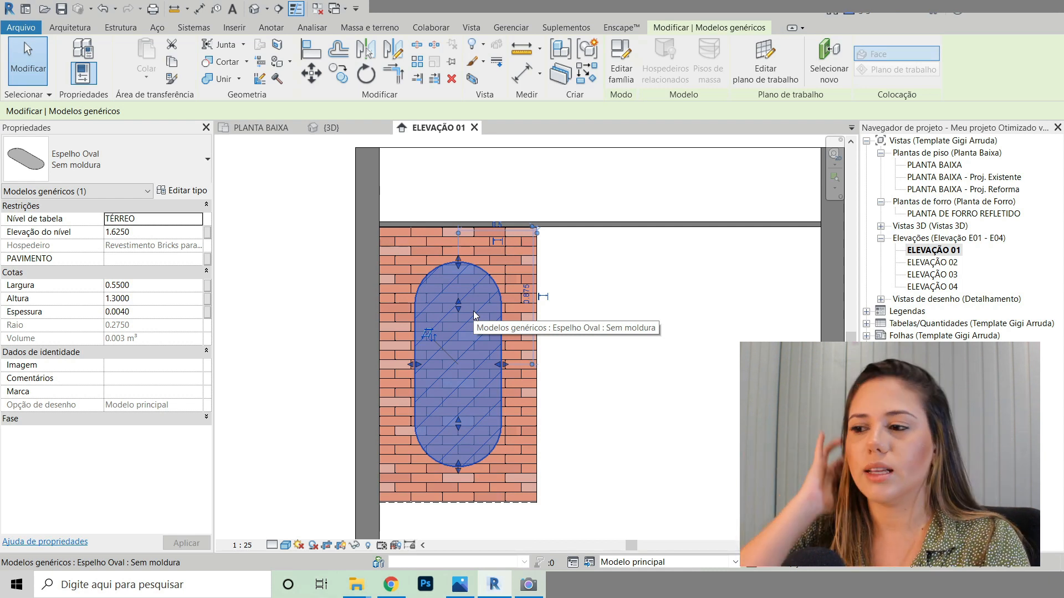
{"action": "key", "text": "Escape"}
{"action": "scroll", "coordinate": [421, 271], "scroll_direction": "down", "scroll_amount": 1}
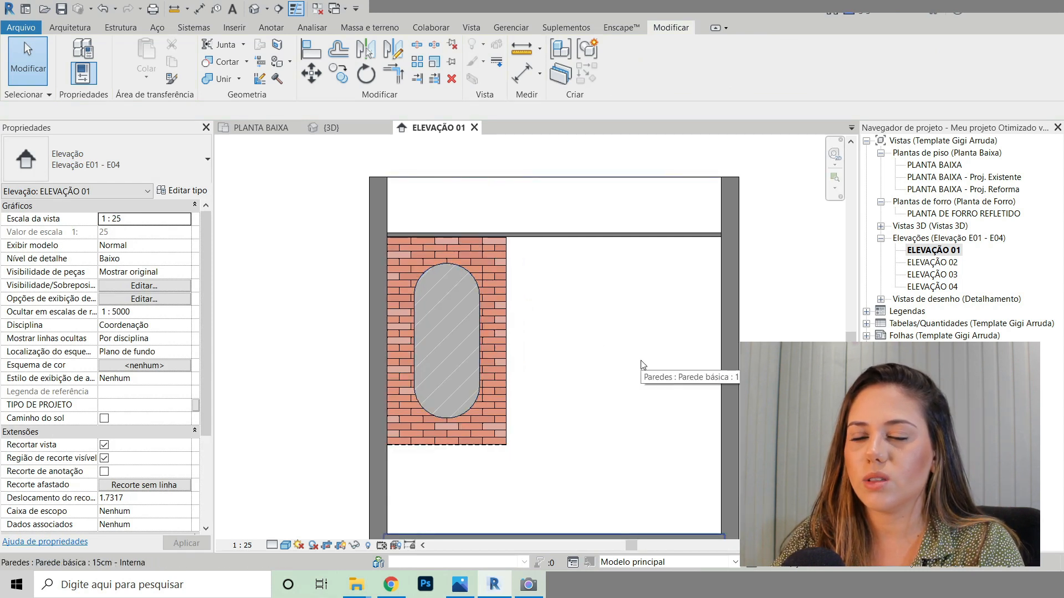
Step: Stretch the oval mirror's lower end down towards the cladding's bottom edge and set its height (Altura) to 1.45
{"action": "left_click", "coordinate": [464, 297]}
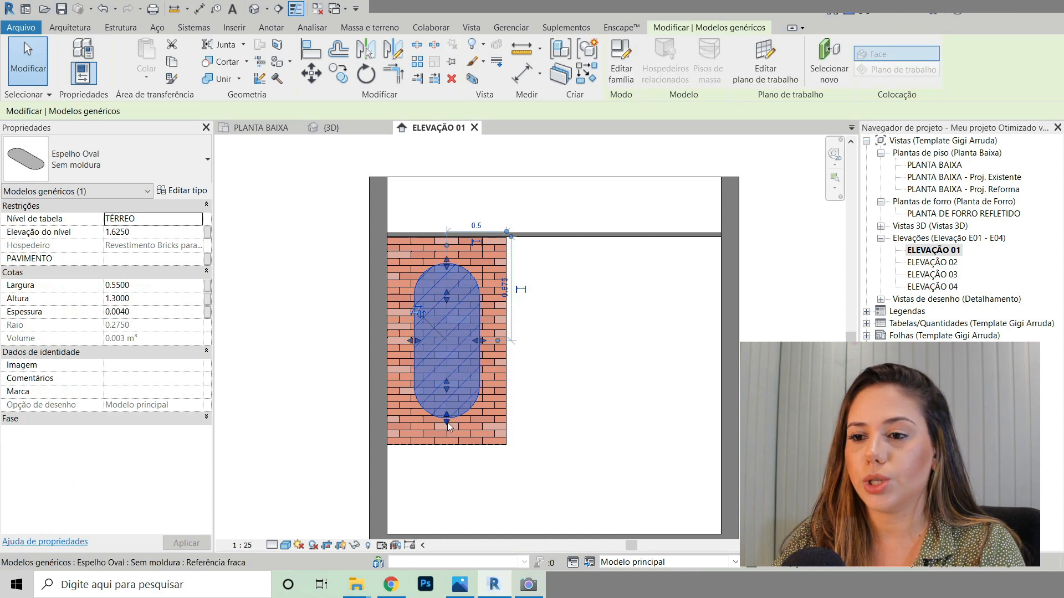
{"action": "left_click_drag", "start_coordinate": [447, 421], "coordinate": [449, 440]}
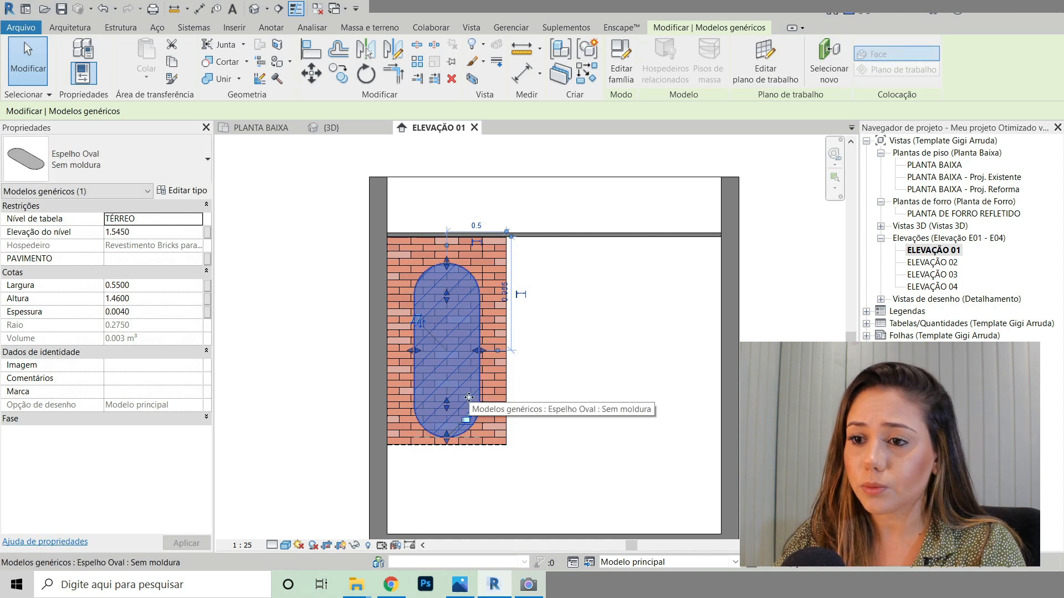
{"action": "left_click", "coordinate": [144, 300]}
{"action": "left_click_drag", "start_coordinate": [143, 299], "coordinate": [121, 299]}
{"action": "type", "text": "500"}
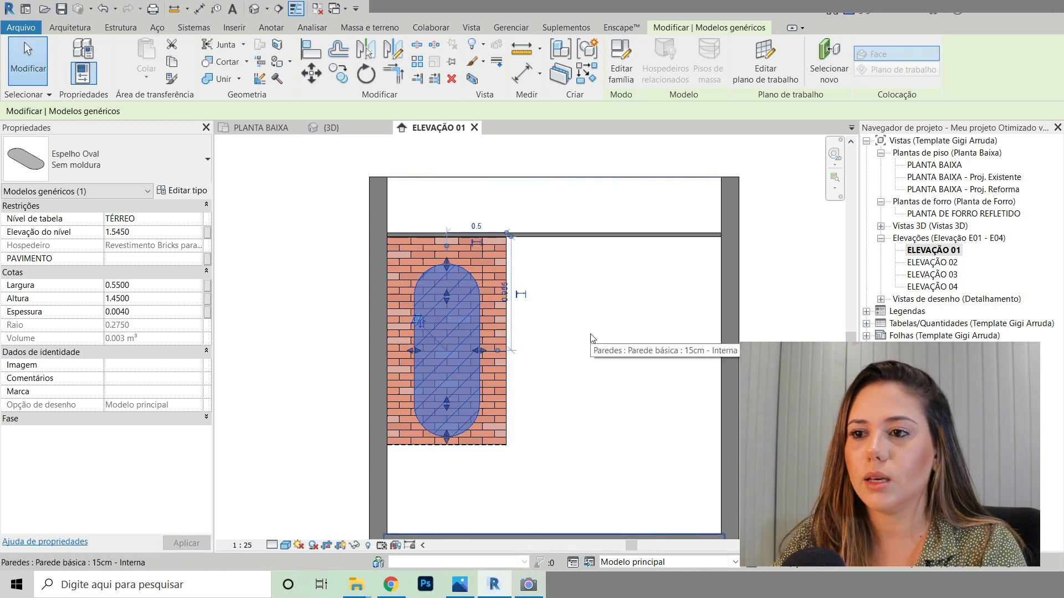
{"action": "scroll", "coordinate": [592, 339], "scroll_direction": "up", "scroll_amount": 1}
{"action": "left_click", "coordinate": [528, 271]}
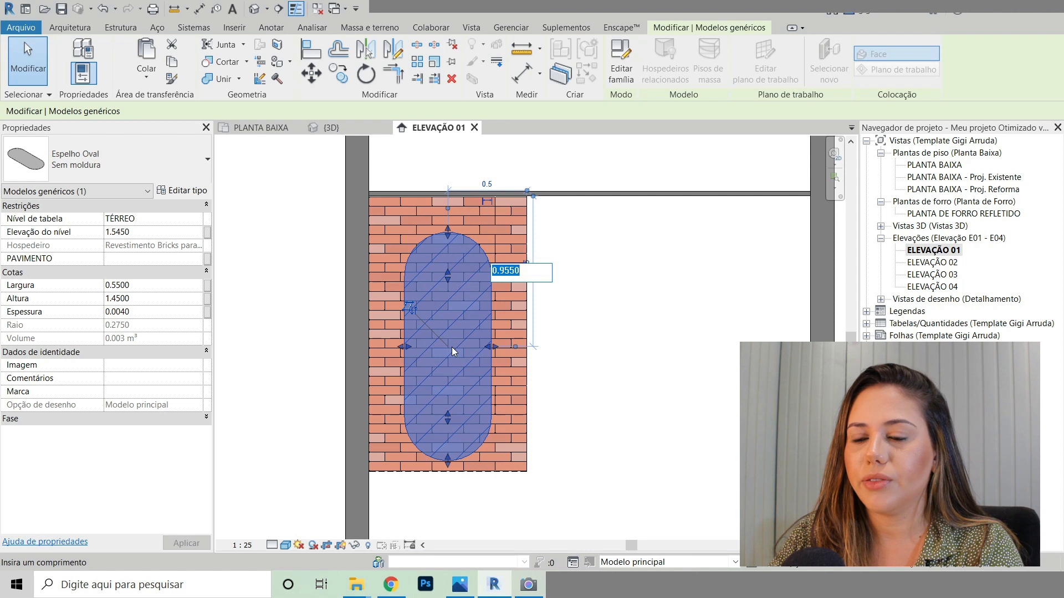
{"action": "key", "text": "Escape"}
{"action": "key", "text": "Escape"}
{"action": "scroll", "coordinate": [552, 320], "scroll_direction": "down", "scroll_amount": 2}
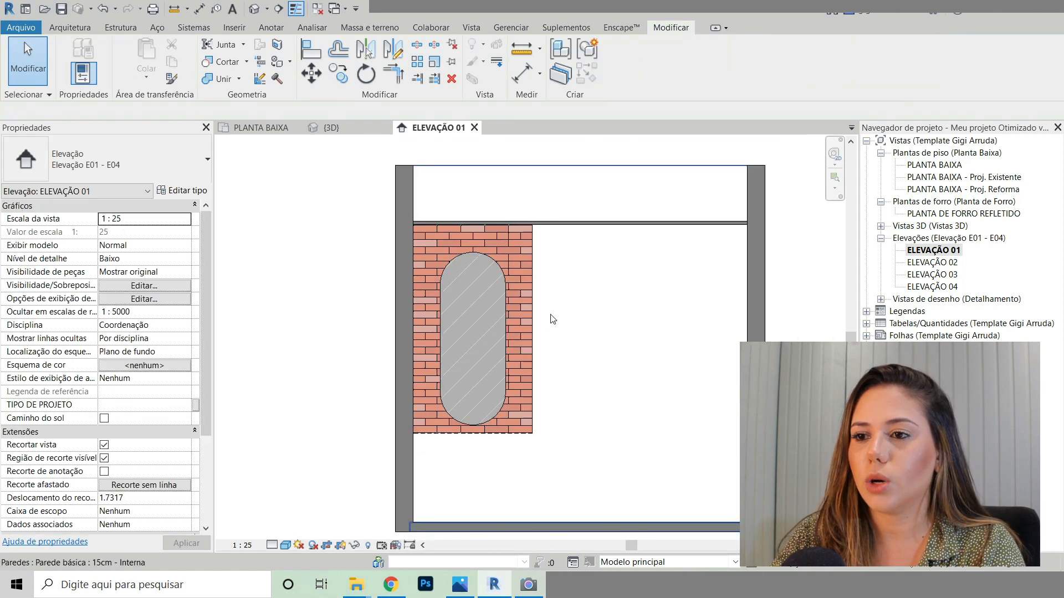
Step: In the PLANTA BAIXA floor plan, shorten the end brick running into the side wall so it stops at the inner wall face
{"action": "middle_click_drag", "start_coordinate": [598, 344], "coordinate": [565, 320]}
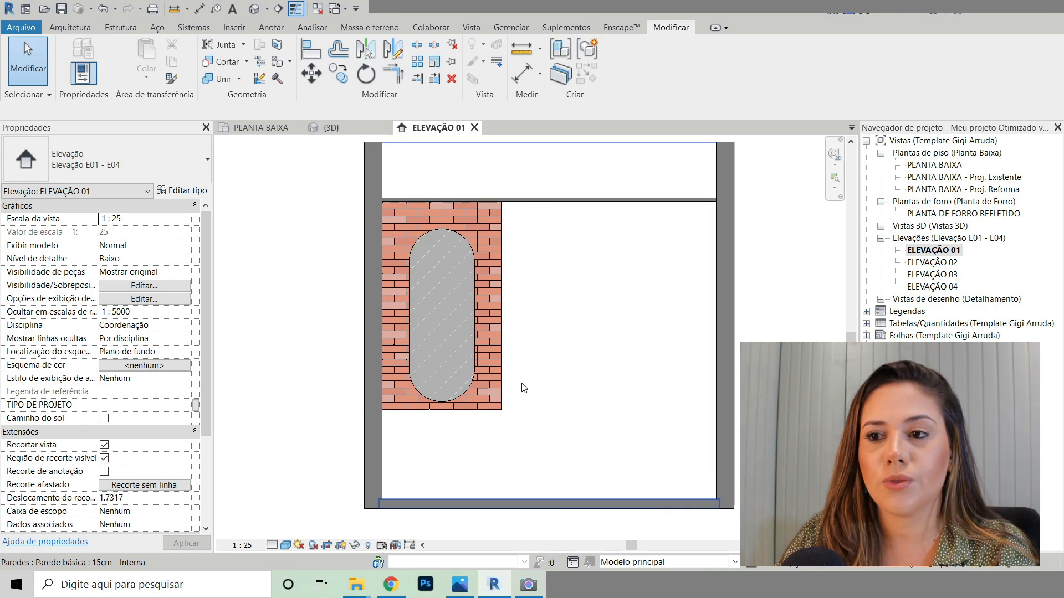
{"action": "middle_click_drag", "start_coordinate": [713, 387], "coordinate": [674, 368]}
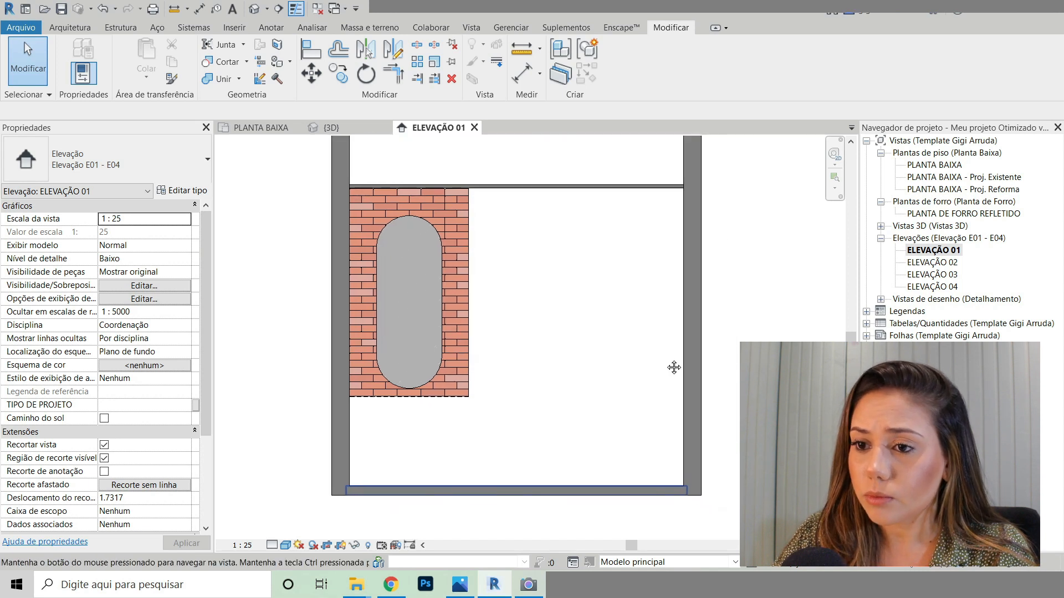
{"action": "double_click", "coordinate": [942, 166]}
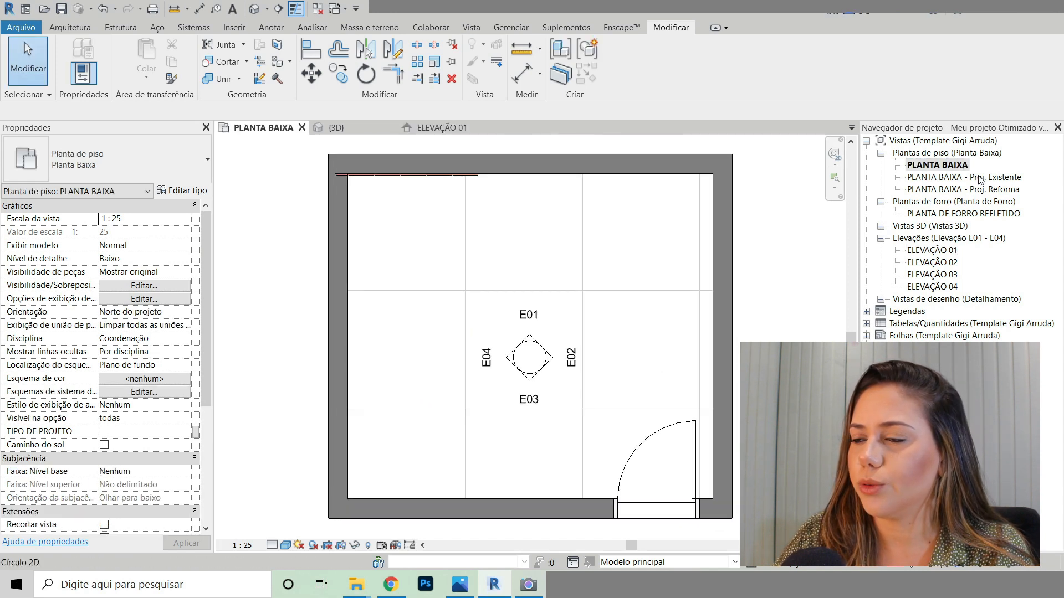
{"action": "scroll", "coordinate": [427, 238], "scroll_direction": "up", "scroll_amount": 3}
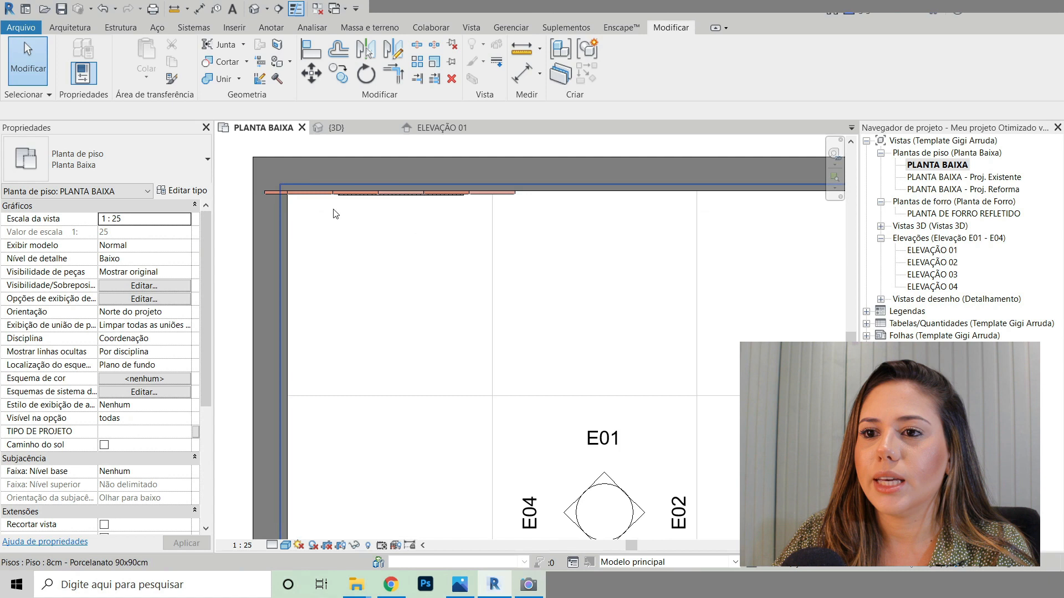
{"action": "left_click", "coordinate": [267, 192]}
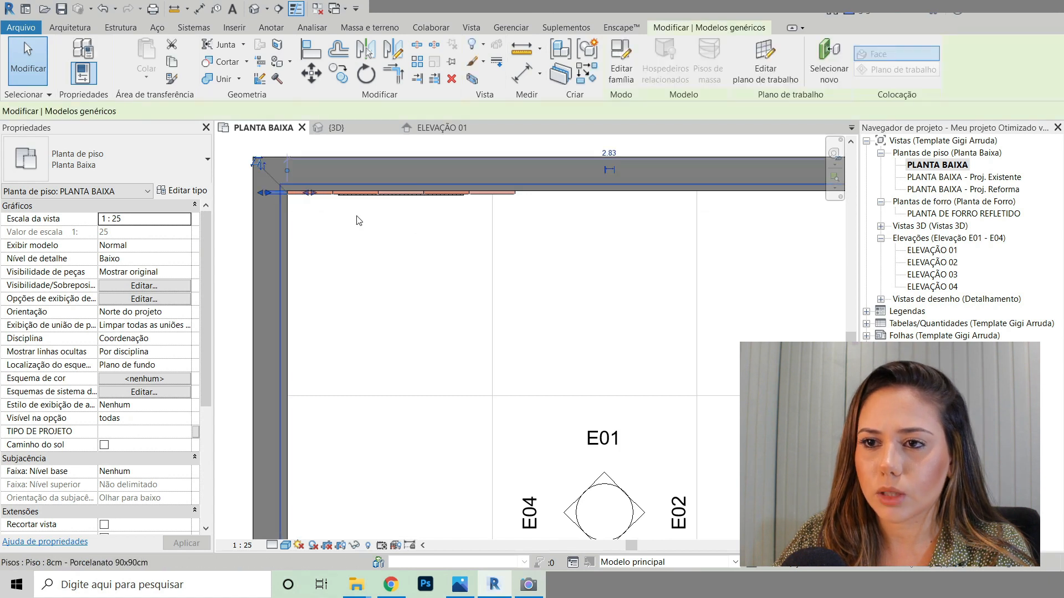
{"action": "scroll", "coordinate": [267, 193], "scroll_direction": "up", "scroll_amount": 4}
{"action": "left_click_drag", "start_coordinate": [277, 264], "coordinate": [419, 267]}
{"action": "scroll", "coordinate": [344, 254], "scroll_direction": "down", "scroll_amount": 5}
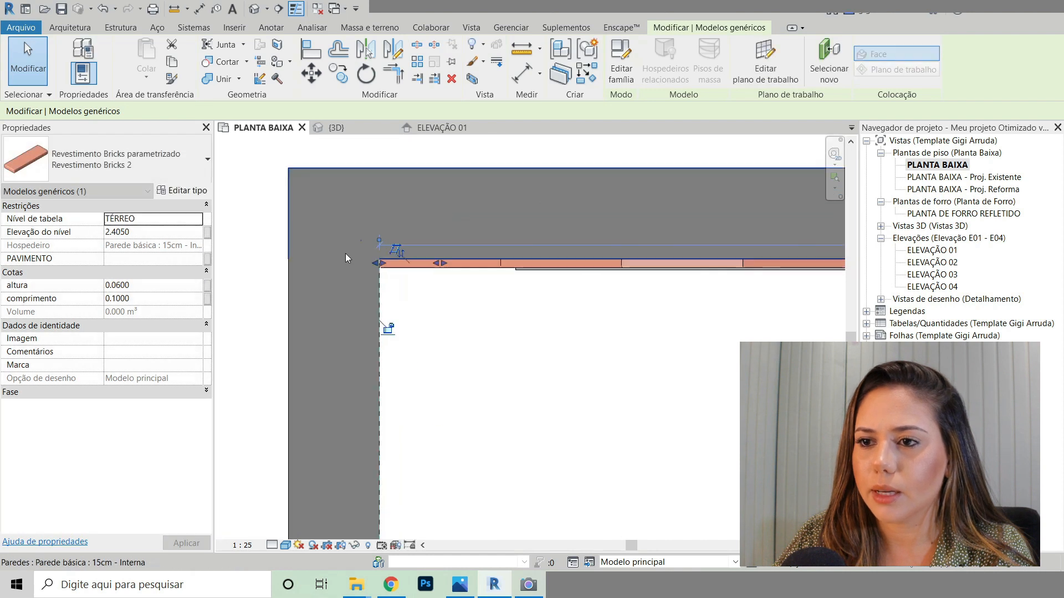
{"action": "scroll", "coordinate": [398, 268], "scroll_direction": "down", "scroll_amount": 3}
{"action": "left_click", "coordinate": [280, 211]}
{"action": "scroll", "coordinate": [442, 283], "scroll_direction": "up", "scroll_amount": 1}
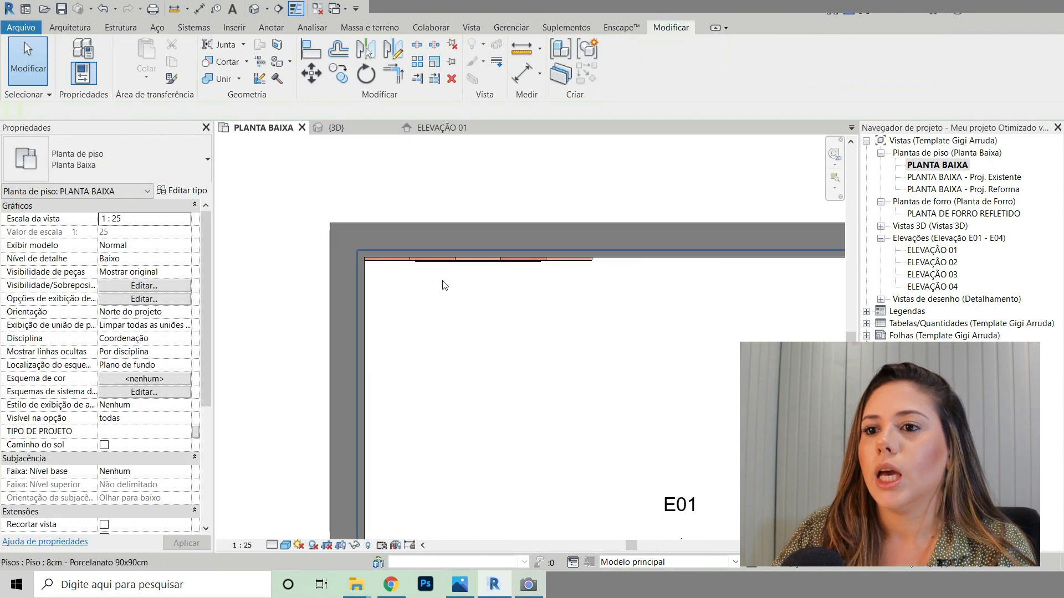
Step: Place a GAVETEIRO 1 GAV component of type LISA near the wall corner, in front of the brick cladding
{"action": "scroll", "coordinate": [357, 238], "scroll_direction": "down", "scroll_amount": 2}
{"action": "middle_click_drag", "start_coordinate": [487, 346], "coordinate": [473, 318]}
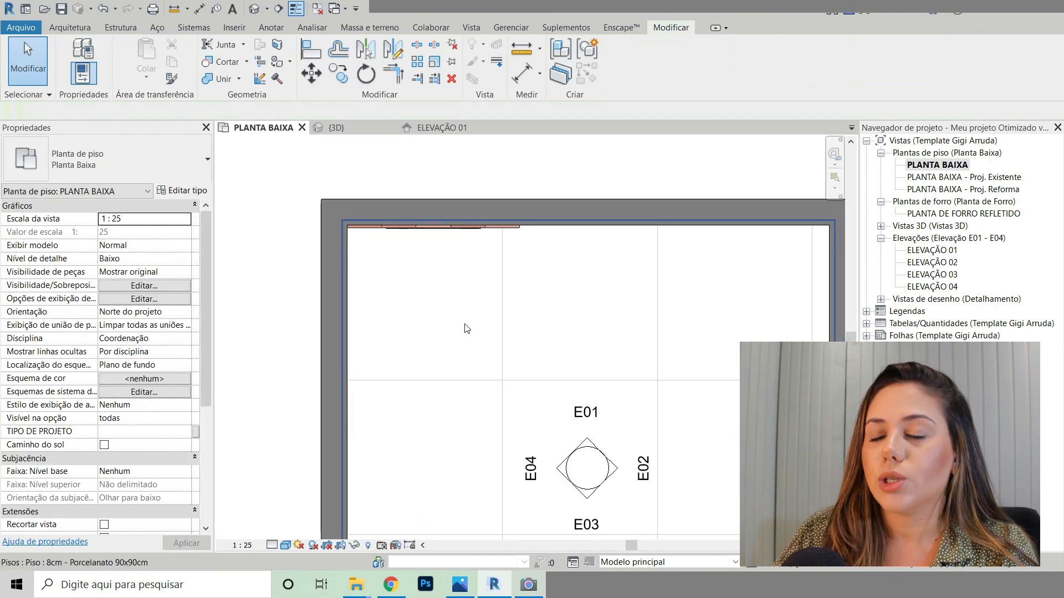
{"action": "left_click", "coordinate": [68, 29]}
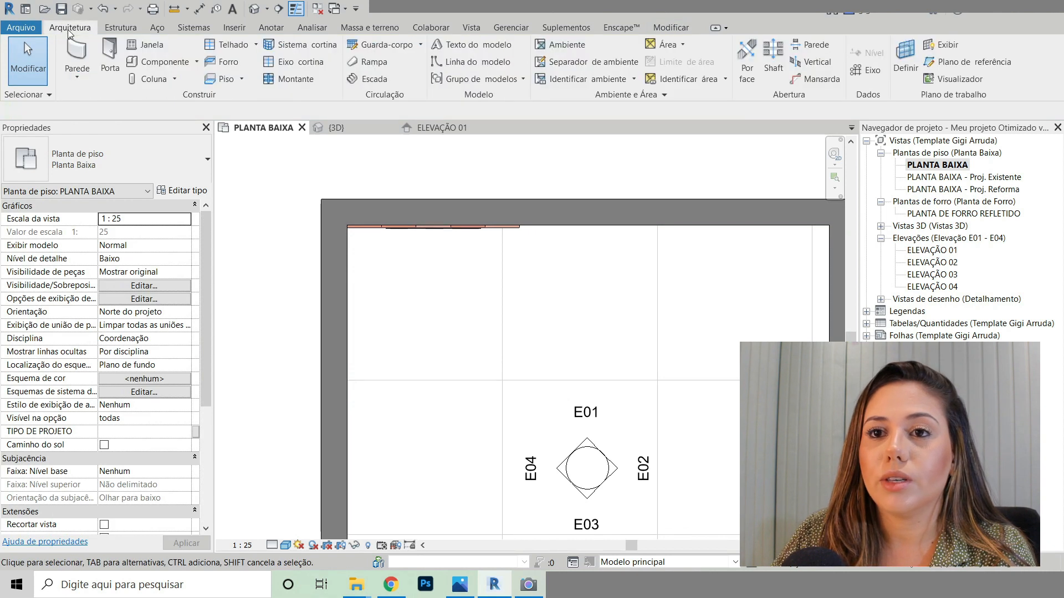
{"action": "left_click", "coordinate": [155, 65]}
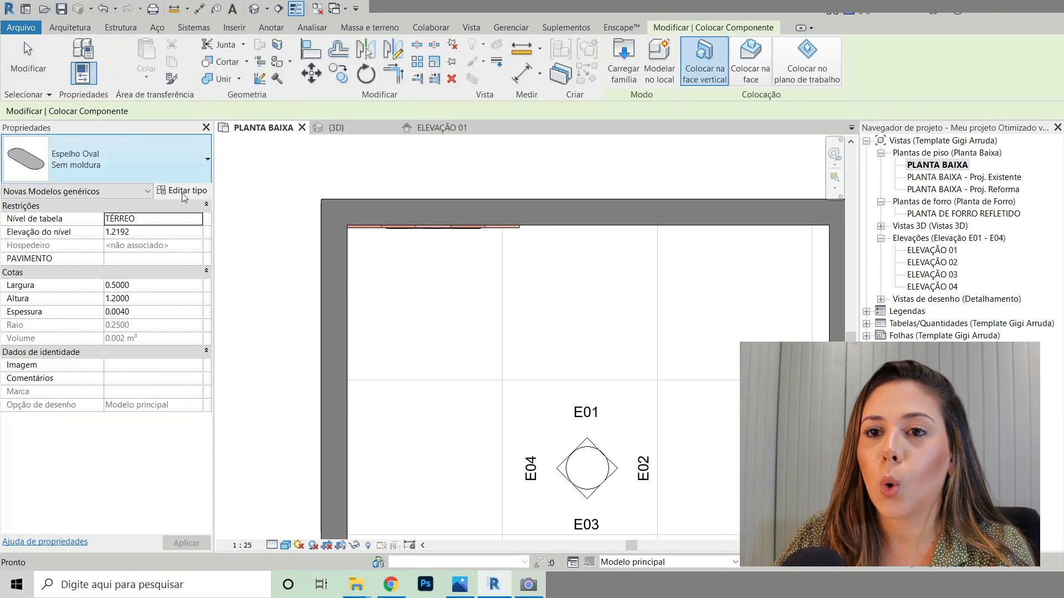
{"action": "left_click", "coordinate": [101, 164]}
{"action": "type", "text": "GAVET"}
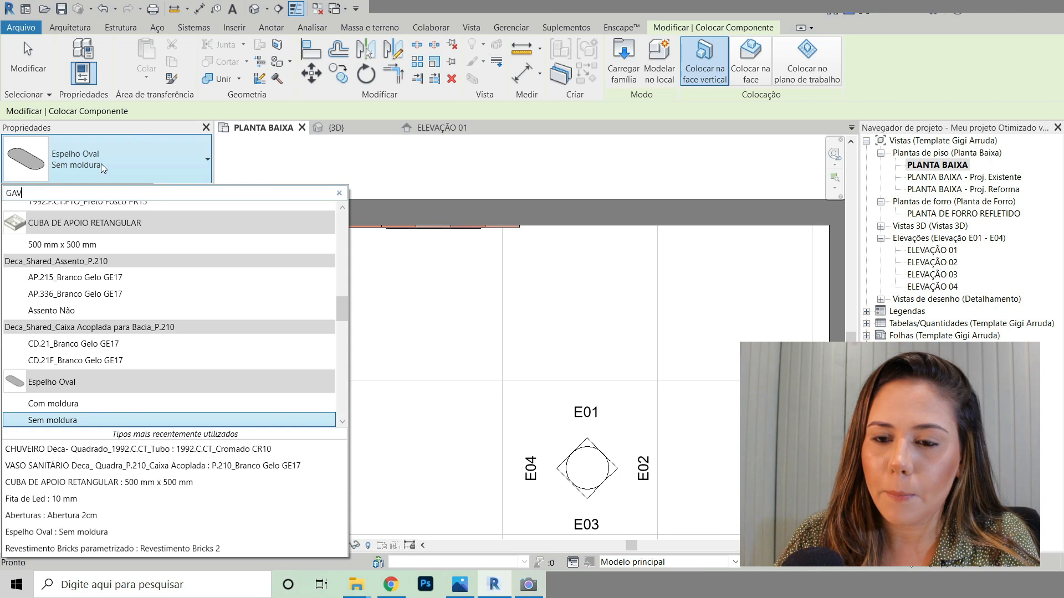
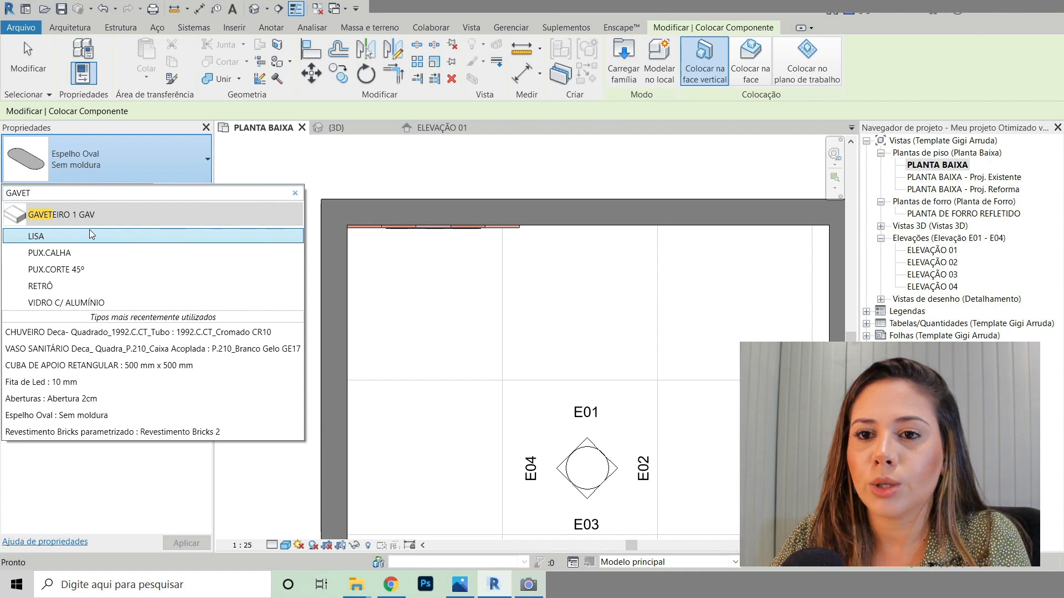
{"action": "left_click", "coordinate": [88, 232]}
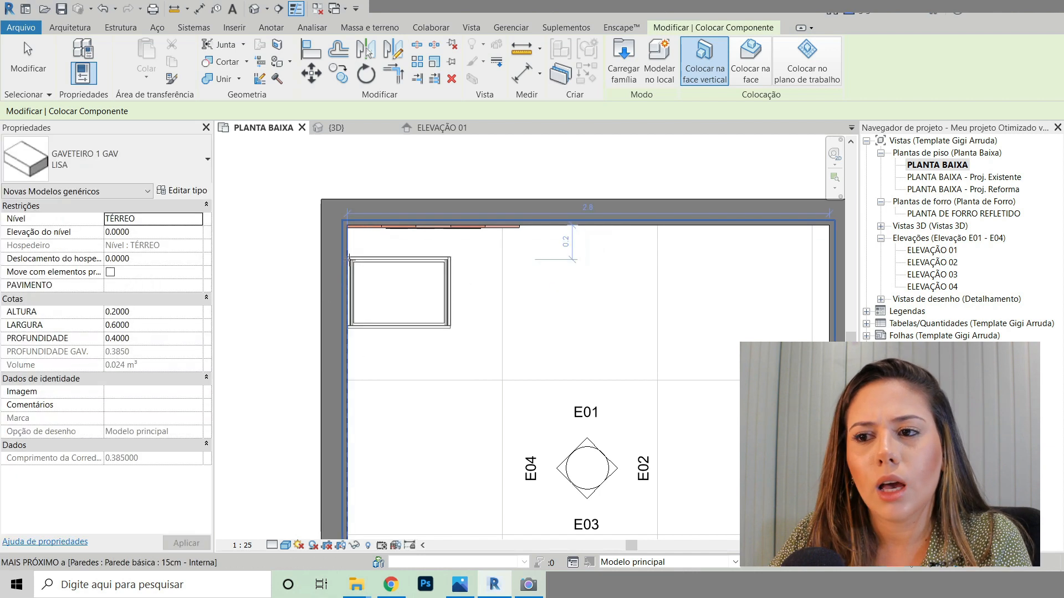
{"action": "scroll", "coordinate": [372, 253], "scroll_direction": "up", "scroll_amount": 3}
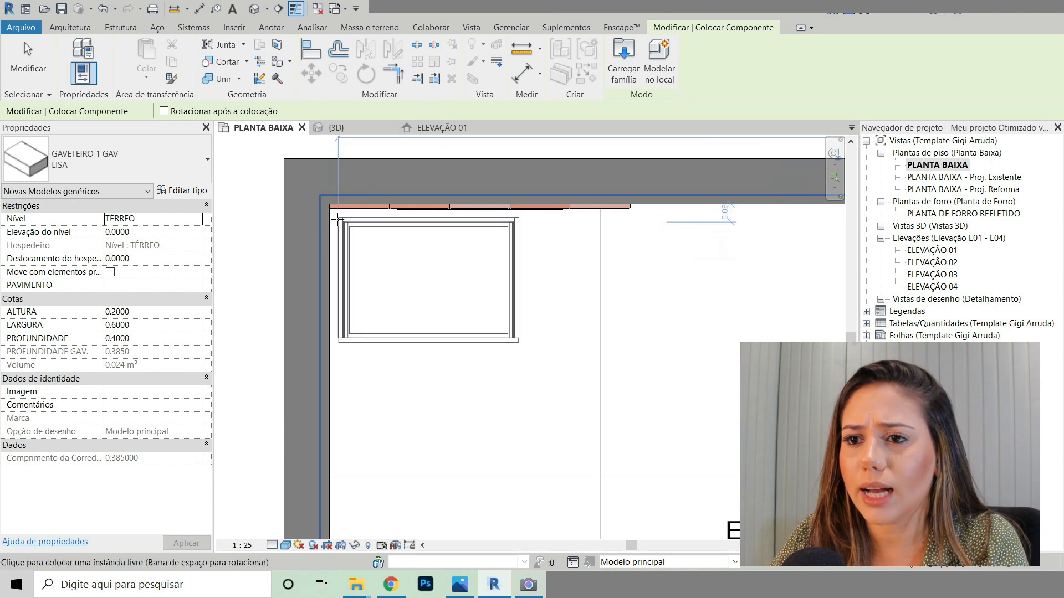
{"action": "left_click", "coordinate": [338, 219]}
{"action": "key", "text": "Escape"}
{"action": "key", "text": "Escape"}
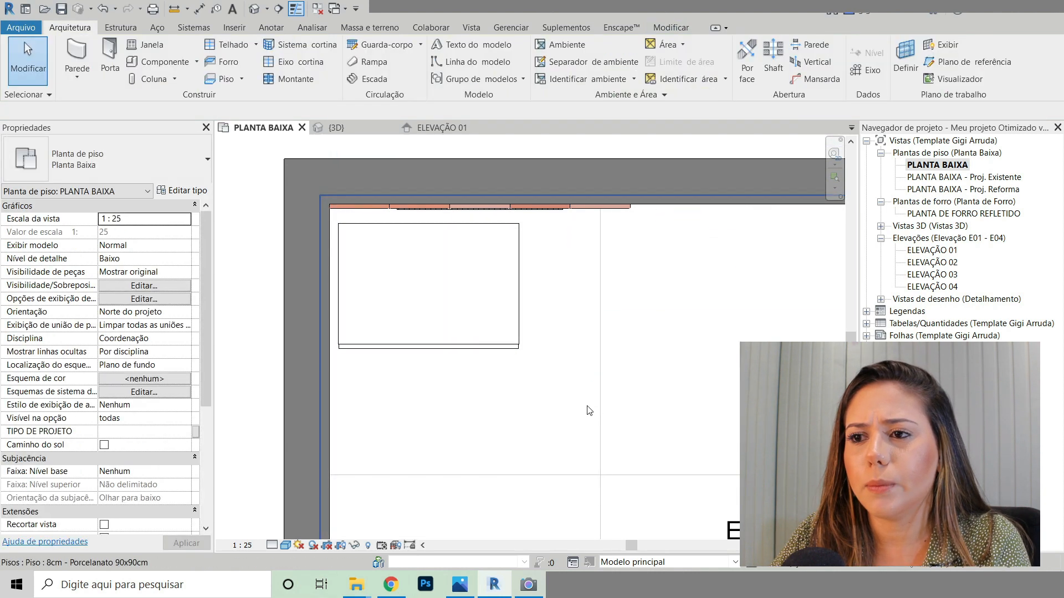
Step: Measure the brick cladding's width with an aligned dimension from the inner wall face to its outer edge, without placing it
{"action": "left_click", "coordinate": [443, 291]}
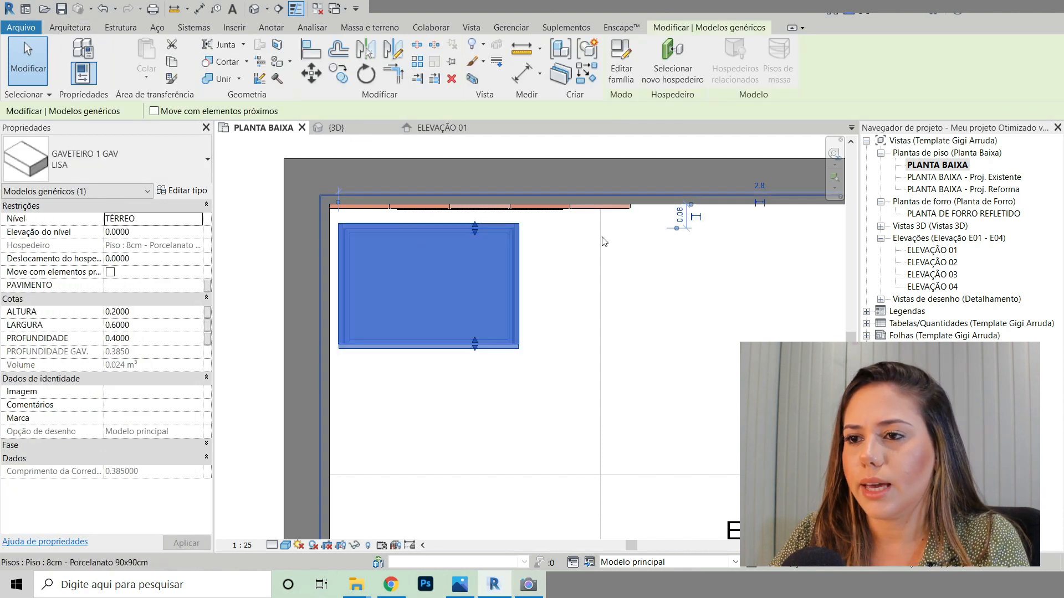
{"action": "left_click", "coordinate": [514, 72]}
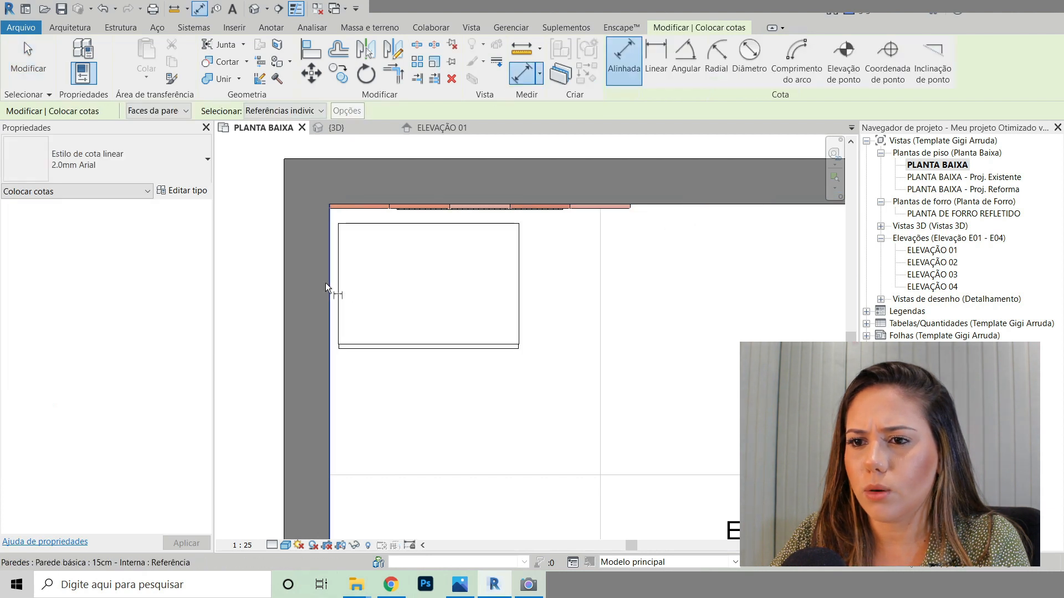
{"action": "left_click", "coordinate": [631, 209]}
{"action": "key", "text": "Escape"}
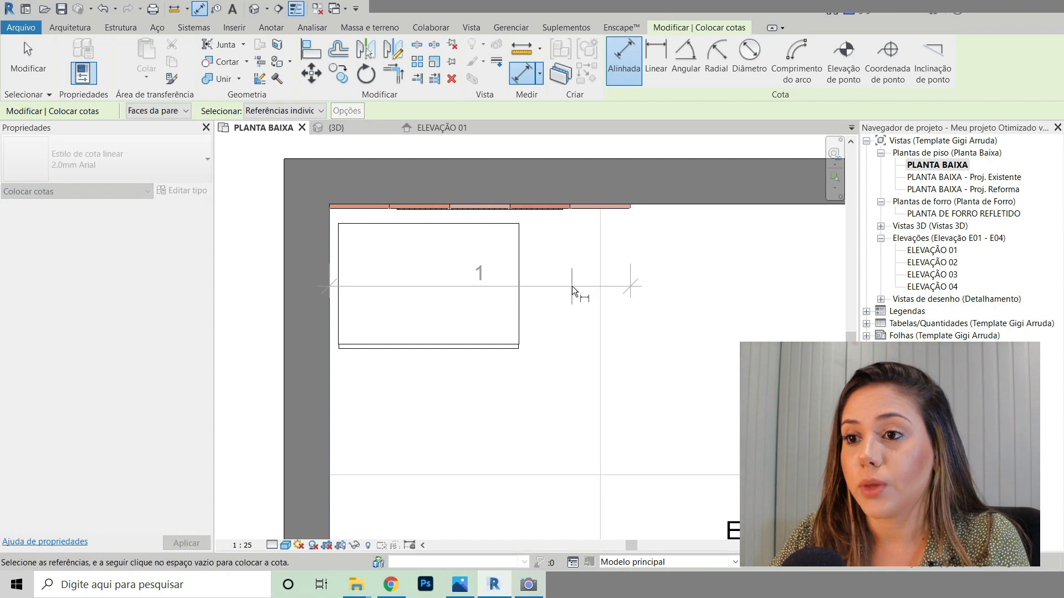
{"action": "key", "text": "Escape"}
Step: Set the drawer unit's width (LARGURA) to 0.5
{"action": "left_click", "coordinate": [418, 296]}
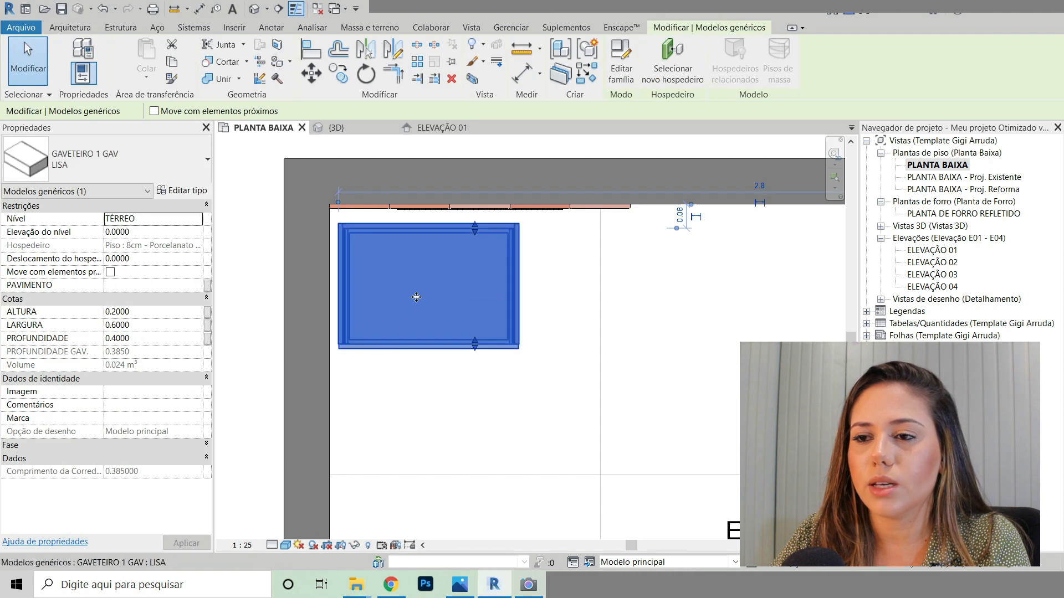
{"action": "left_click", "coordinate": [154, 326]}
{"action": "type", "text": ".5"}
{"action": "key", "text": "Return"}
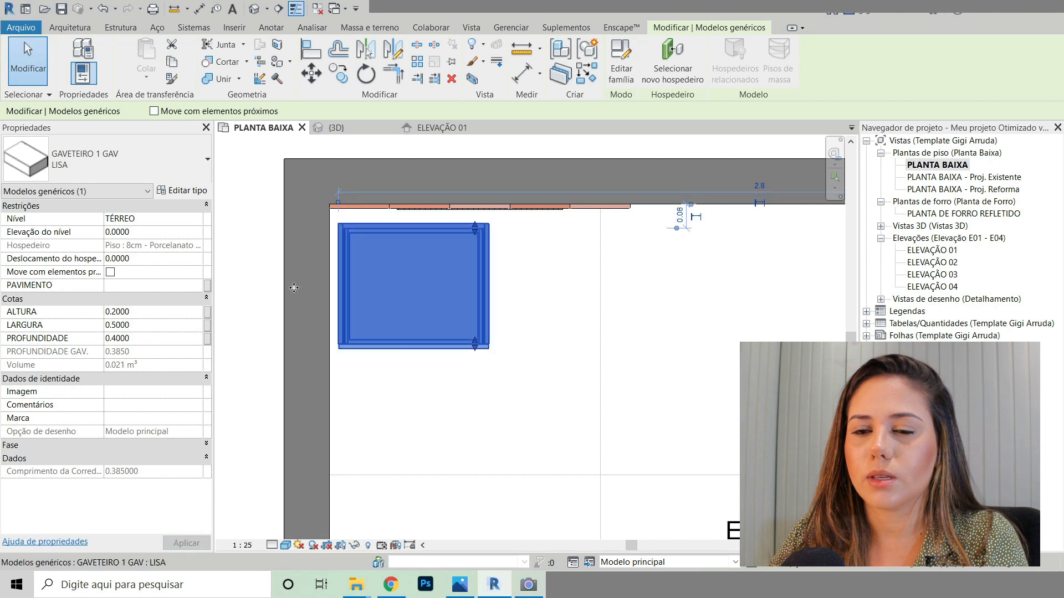
Step: Set the drawer unit's height (ALTURA) to 0.1
{"action": "left_click", "coordinate": [153, 312]}
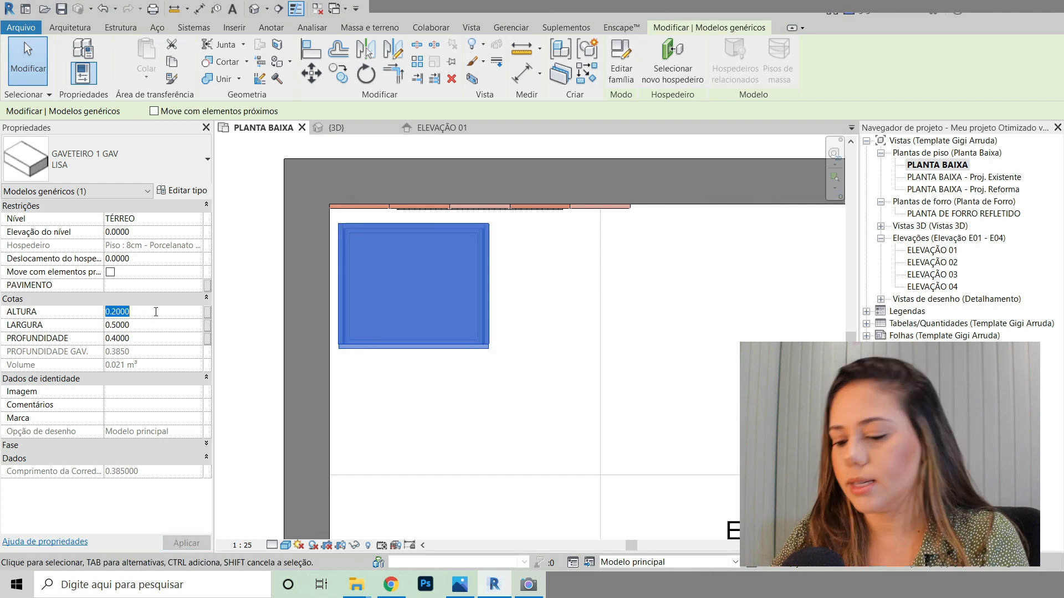
{"action": "type", "text": ".1"}
{"action": "key", "text": "Return"}
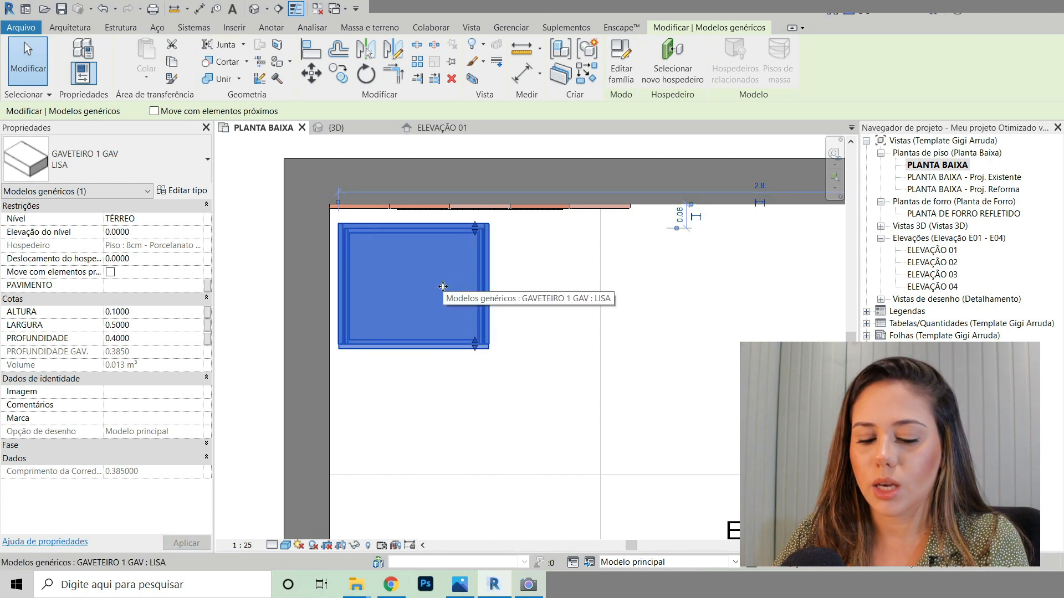
Step: Align the drawer unit's side to the inner face of the side wall and its back to the wall face behind the bricks
{"action": "key", "text": "a"}
{"action": "key", "text": "l"}
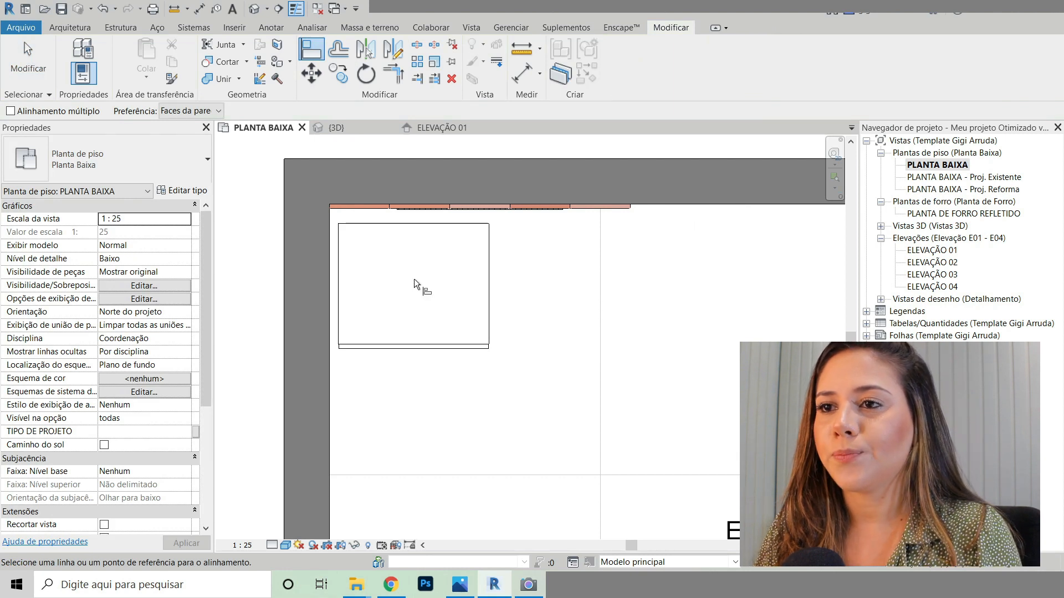
{"action": "left_click", "coordinate": [328, 245]}
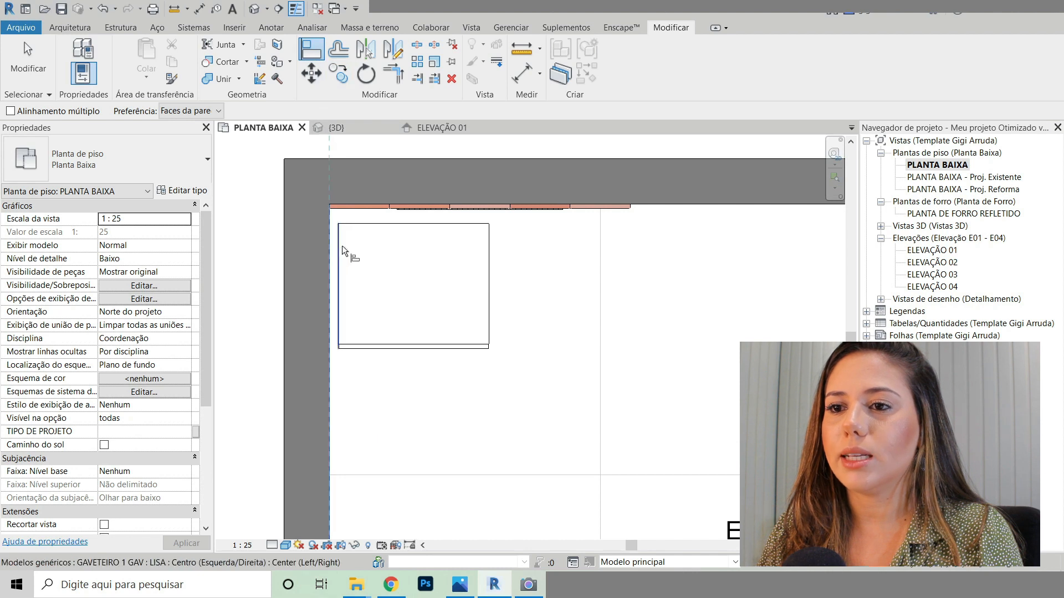
{"action": "left_click", "coordinate": [341, 245]}
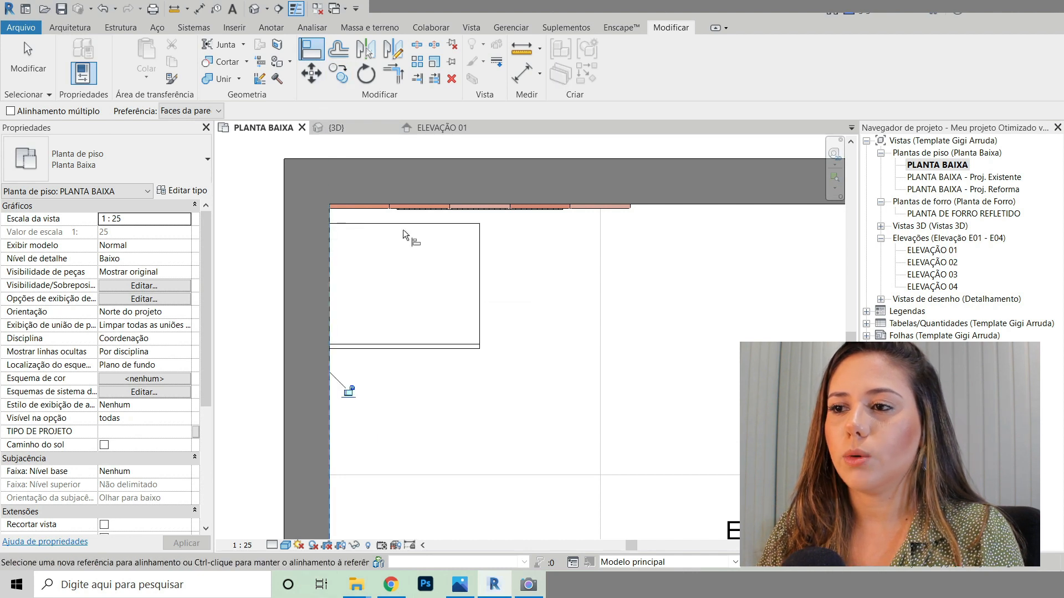
{"action": "left_click", "coordinate": [733, 202]}
{"action": "scroll", "coordinate": [396, 221], "scroll_direction": "up", "scroll_amount": 2}
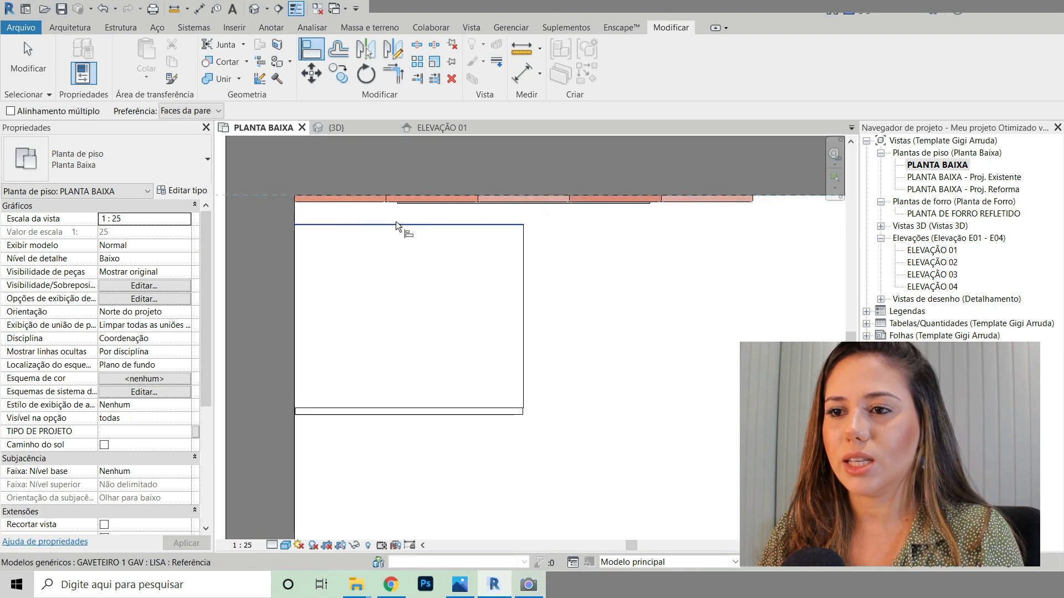
{"action": "left_click", "coordinate": [395, 221]}
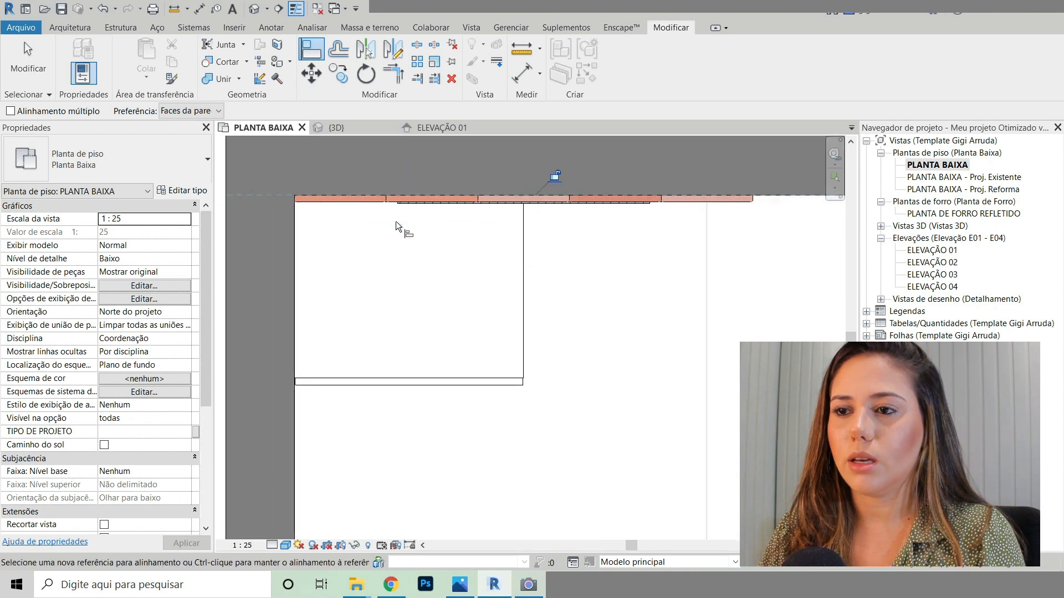
{"action": "key", "text": "Escape"}
Step: In ELEVAÇÃO 01, align the drawer unit's top edge to the dashed detail line beneath the brick cladding
{"action": "left_click", "coordinate": [435, 128]}
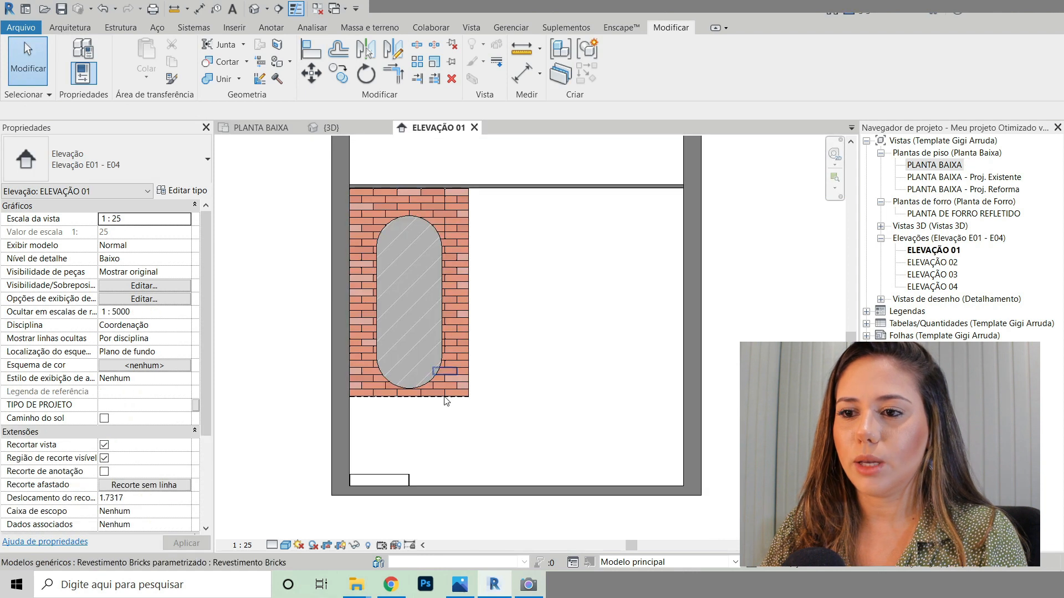
{"action": "scroll", "coordinate": [388, 454], "scroll_direction": "up", "scroll_amount": 2}
{"action": "scroll", "coordinate": [374, 443], "scroll_direction": "up", "scroll_amount": 2}
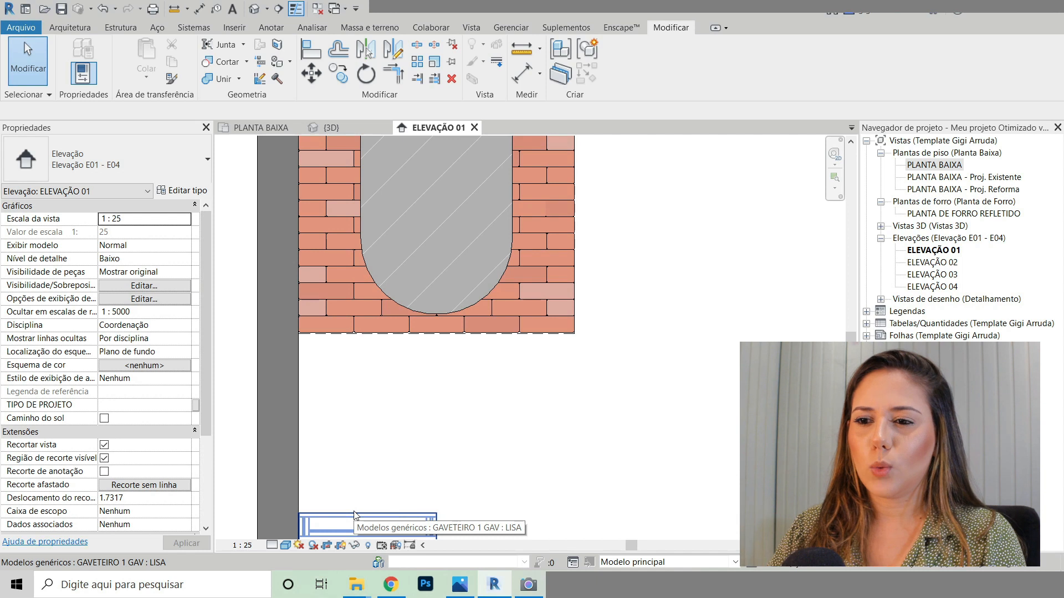
{"action": "scroll", "coordinate": [530, 321], "scroll_direction": "down", "scroll_amount": 1}
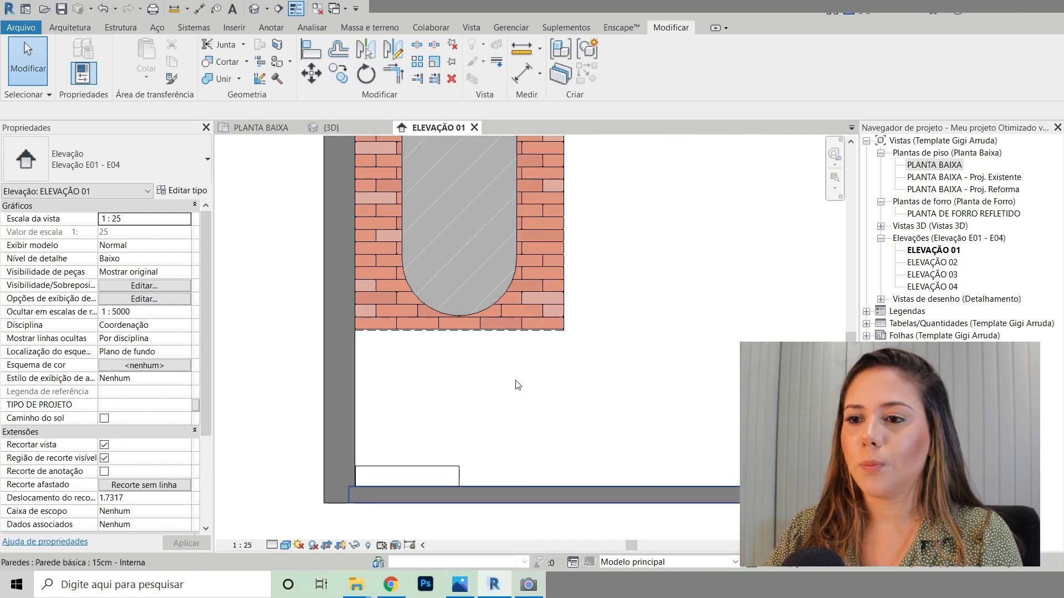
{"action": "scroll", "coordinate": [458, 404], "scroll_direction": "up", "scroll_amount": 2}
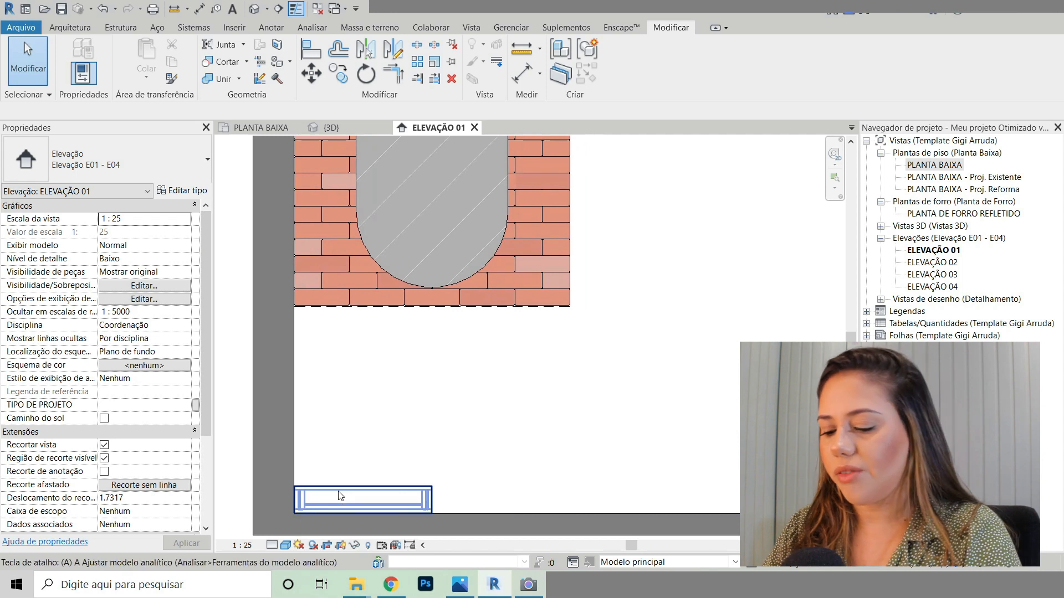
{"action": "key", "text": "l"}
{"action": "scroll", "coordinate": [482, 301], "scroll_direction": "up", "scroll_amount": 2}
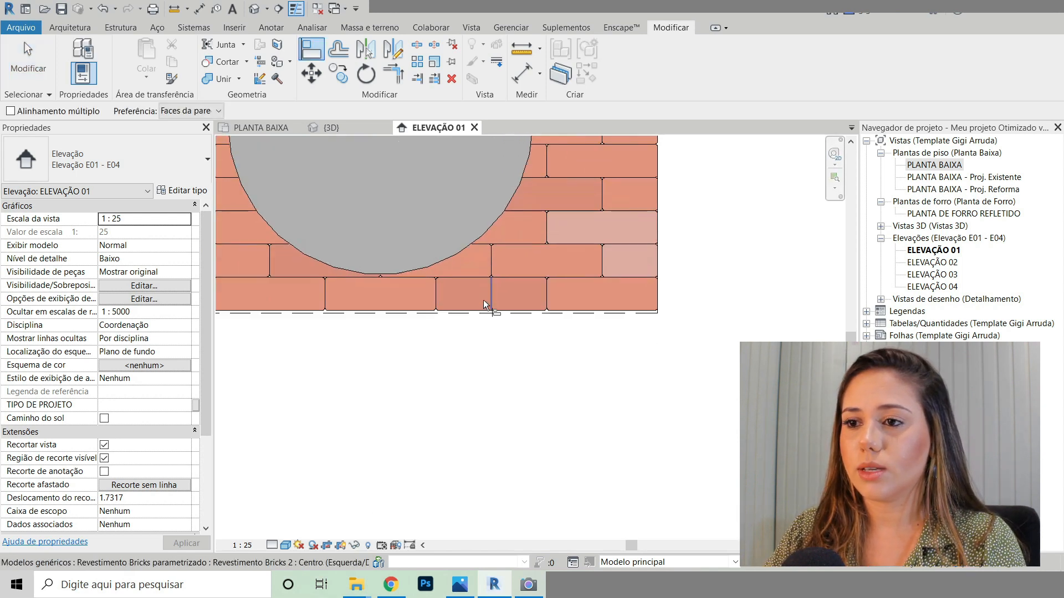
{"action": "scroll", "coordinate": [483, 301], "scroll_direction": "up", "scroll_amount": 3}
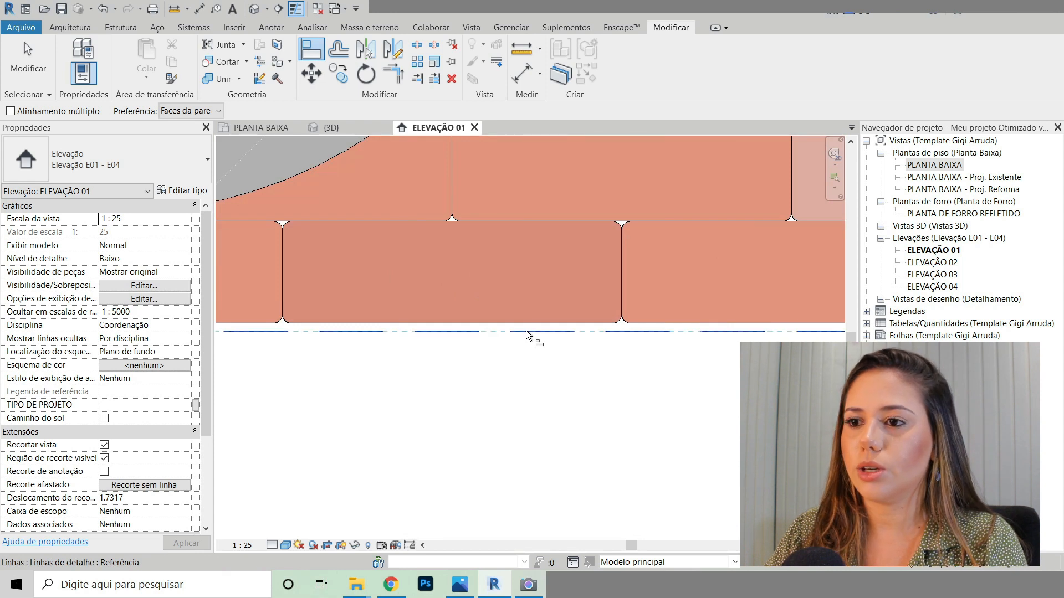
{"action": "left_click", "coordinate": [526, 330]}
{"action": "scroll", "coordinate": [588, 144], "scroll_direction": "down", "scroll_amount": 2}
{"action": "scroll", "coordinate": [551, 196], "scroll_direction": "down", "scroll_amount": 2}
{"action": "scroll", "coordinate": [342, 394], "scroll_direction": "up", "scroll_amount": 3}
{"action": "scroll", "coordinate": [341, 394], "scroll_direction": "up", "scroll_amount": 2}
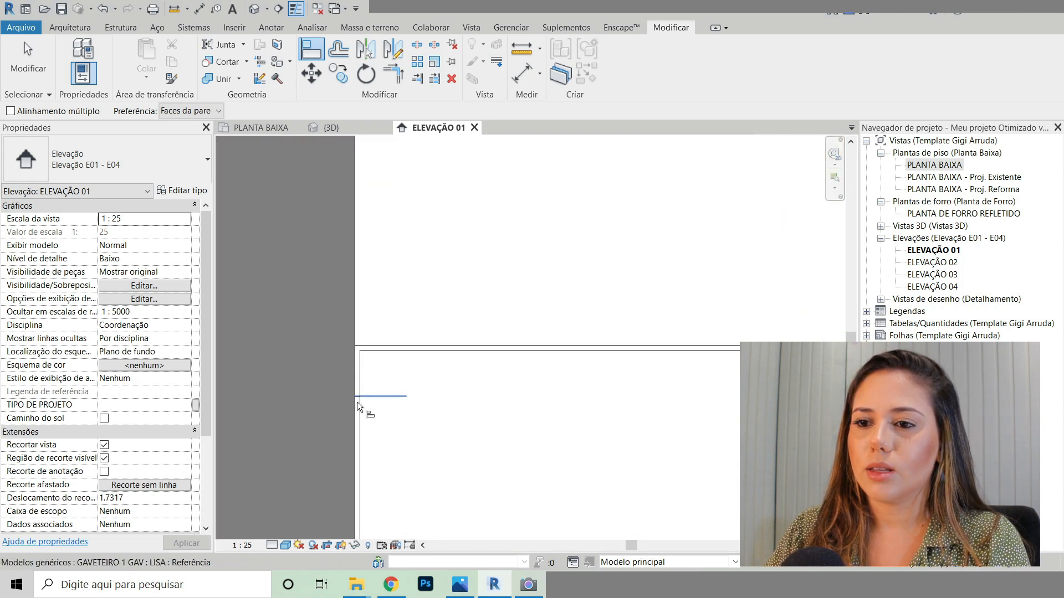
{"action": "scroll", "coordinate": [357, 401], "scroll_direction": "up", "scroll_amount": 1}
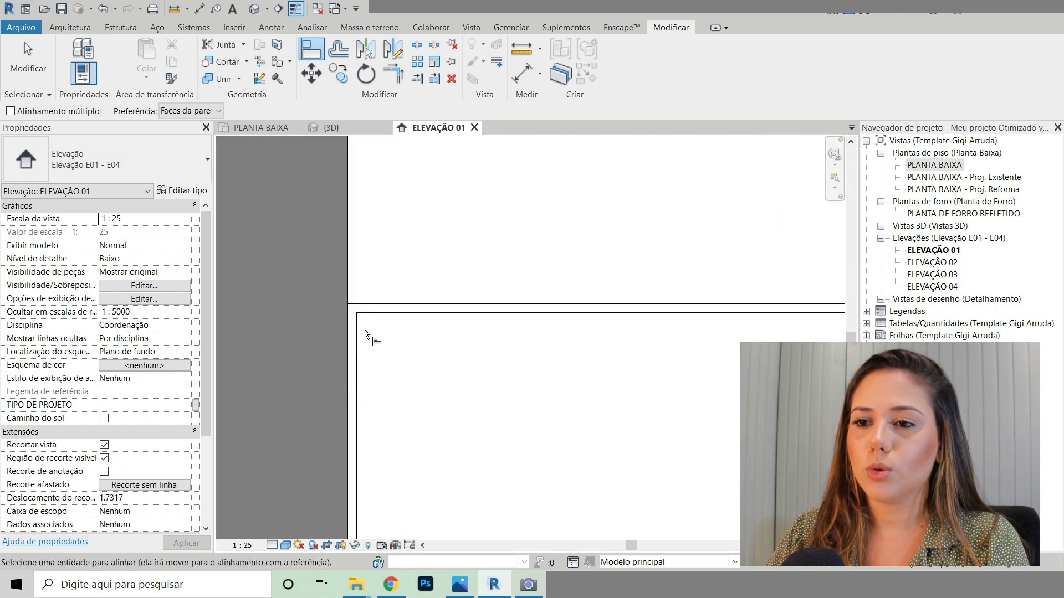
{"action": "left_click", "coordinate": [380, 303]}
{"action": "scroll", "coordinate": [377, 442], "scroll_direction": "down", "scroll_amount": 3}
{"action": "scroll", "coordinate": [450, 367], "scroll_direction": "up", "scroll_amount": 3}
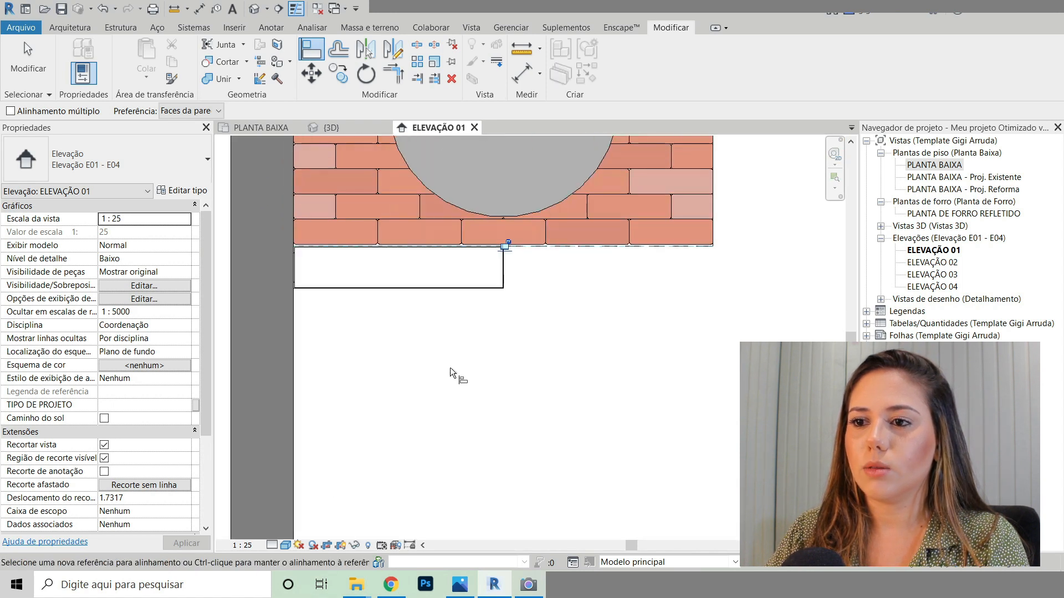
{"action": "key", "text": "Escape"}
Step: Mirror a copy of the drawer unit about its outer side edge so the pair spans the width of the brick cladding
{"action": "scroll", "coordinate": [491, 241], "scroll_direction": "up", "scroll_amount": 5}
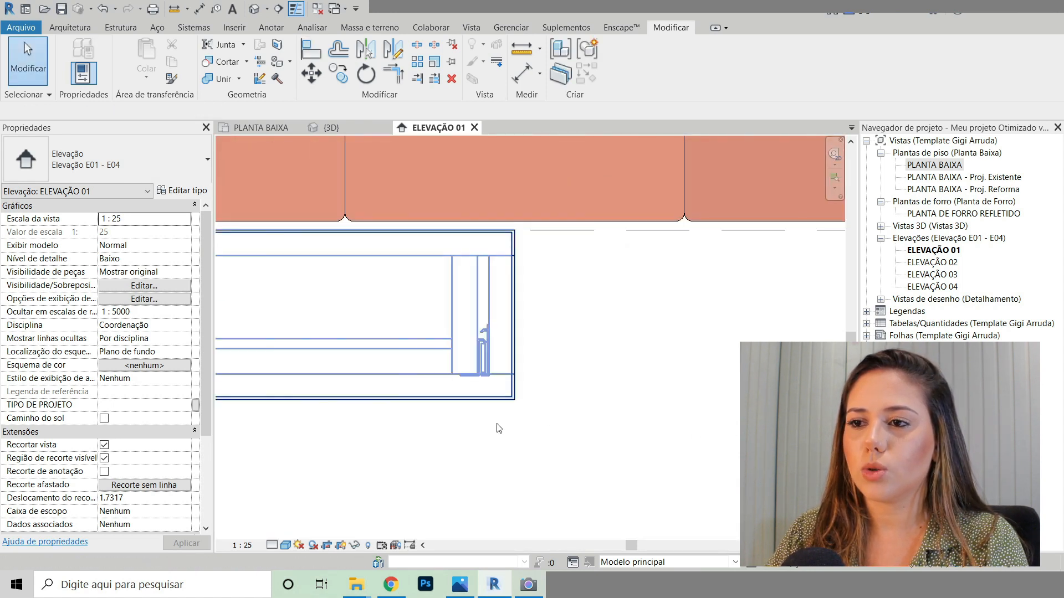
{"action": "scroll", "coordinate": [499, 427], "scroll_direction": "down", "scroll_amount": 4}
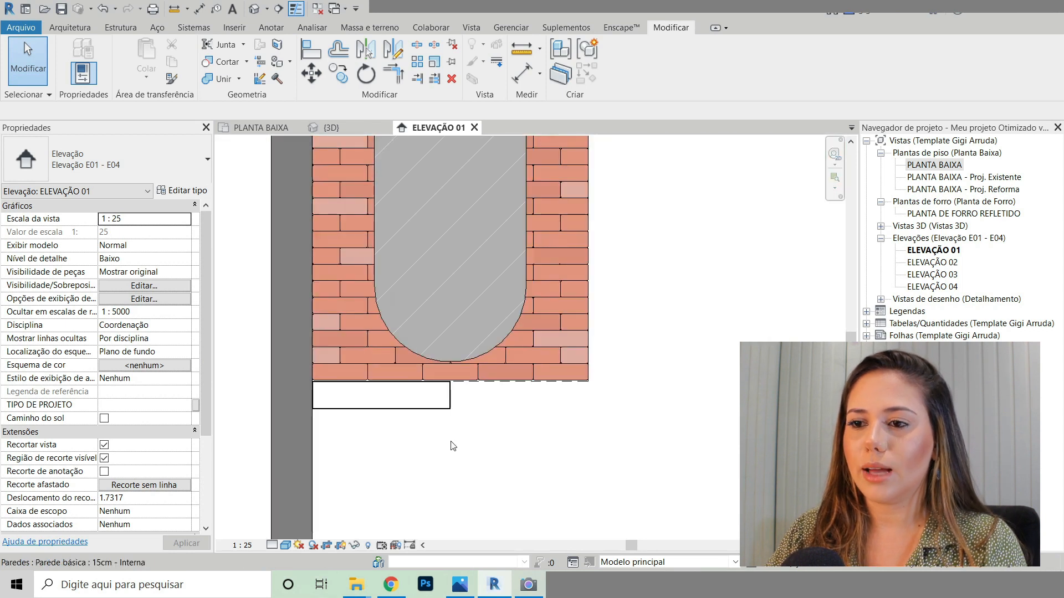
{"action": "scroll", "coordinate": [605, 464], "scroll_direction": "down", "scroll_amount": 1}
{"action": "scroll", "coordinate": [604, 464], "scroll_direction": "down", "scroll_amount": 1}
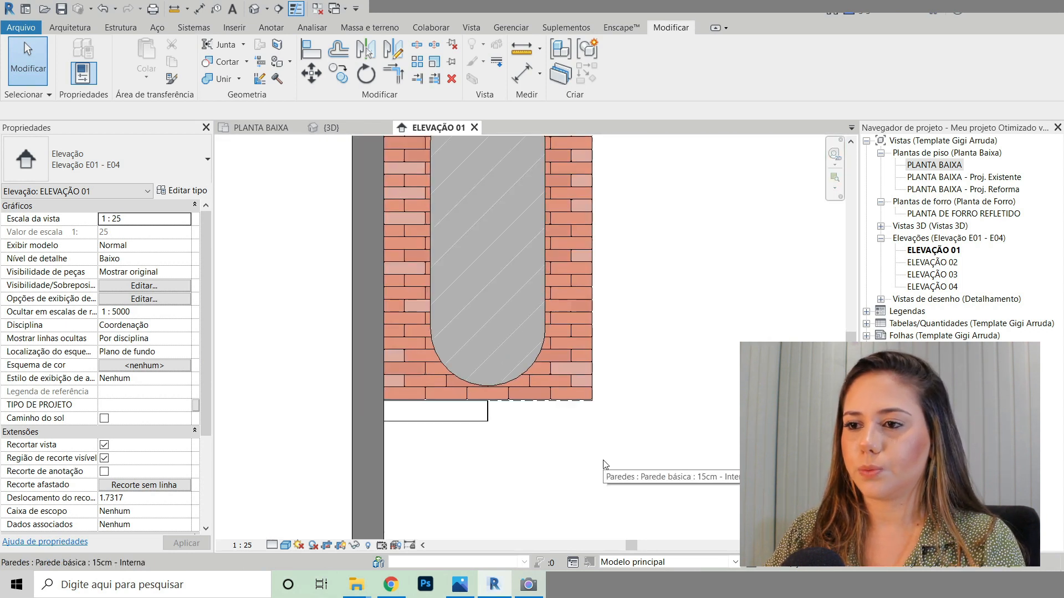
{"action": "scroll", "coordinate": [432, 475], "scroll_direction": "down", "scroll_amount": 3}
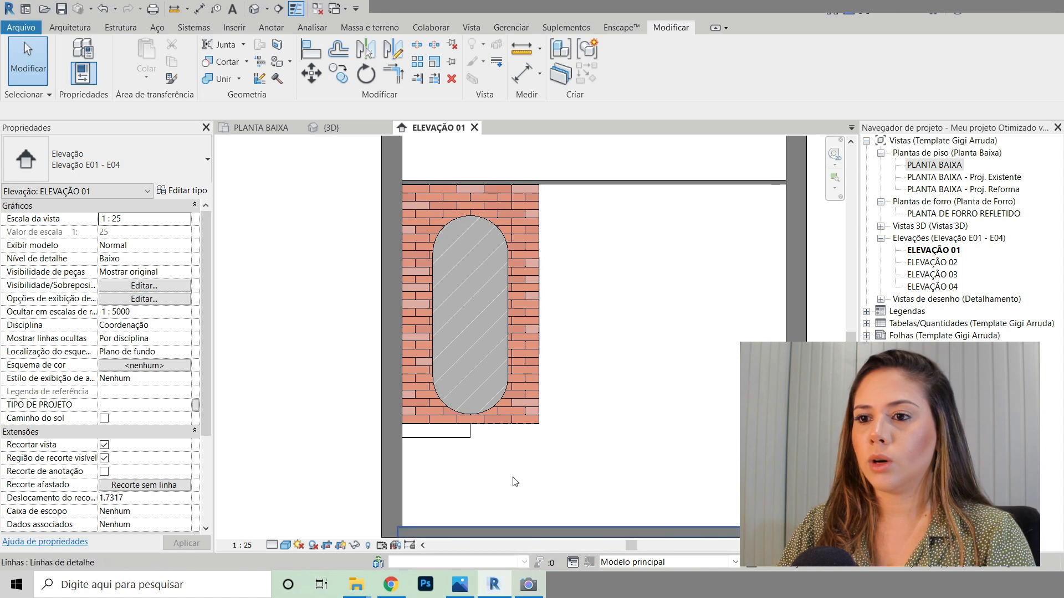
{"action": "scroll", "coordinate": [435, 439], "scroll_direction": "up", "scroll_amount": 3}
{"action": "scroll", "coordinate": [435, 442], "scroll_direction": "up", "scroll_amount": 3}
{"action": "left_click", "coordinate": [429, 427]}
{"action": "middle_click_drag", "start_coordinate": [608, 438], "coordinate": [563, 419]}
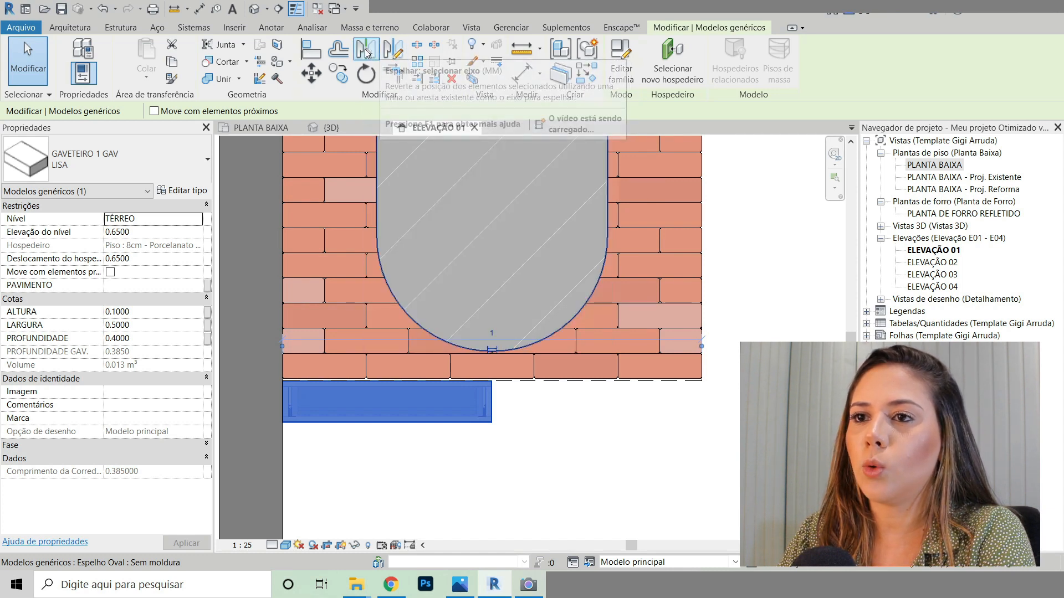
{"action": "left_click", "coordinate": [366, 51]}
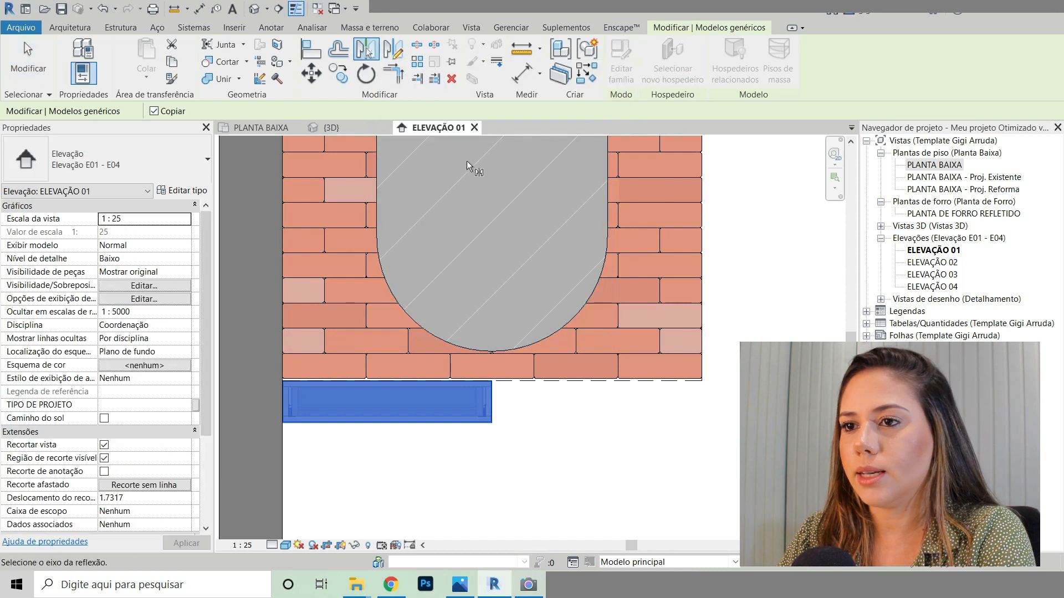
{"action": "scroll", "coordinate": [495, 397], "scroll_direction": "up", "scroll_amount": 5}
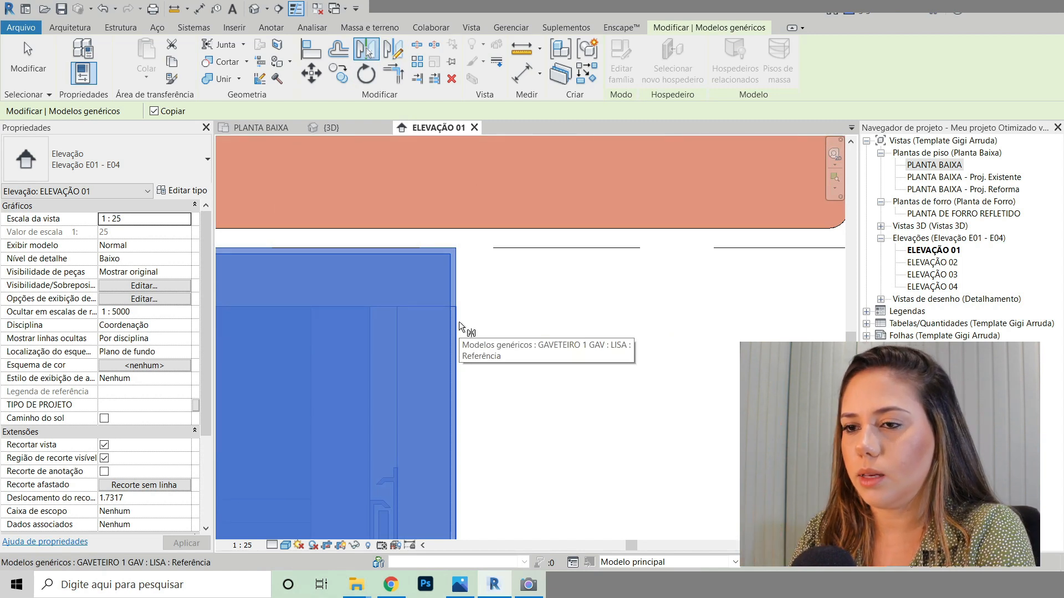
{"action": "left_click", "coordinate": [458, 321]}
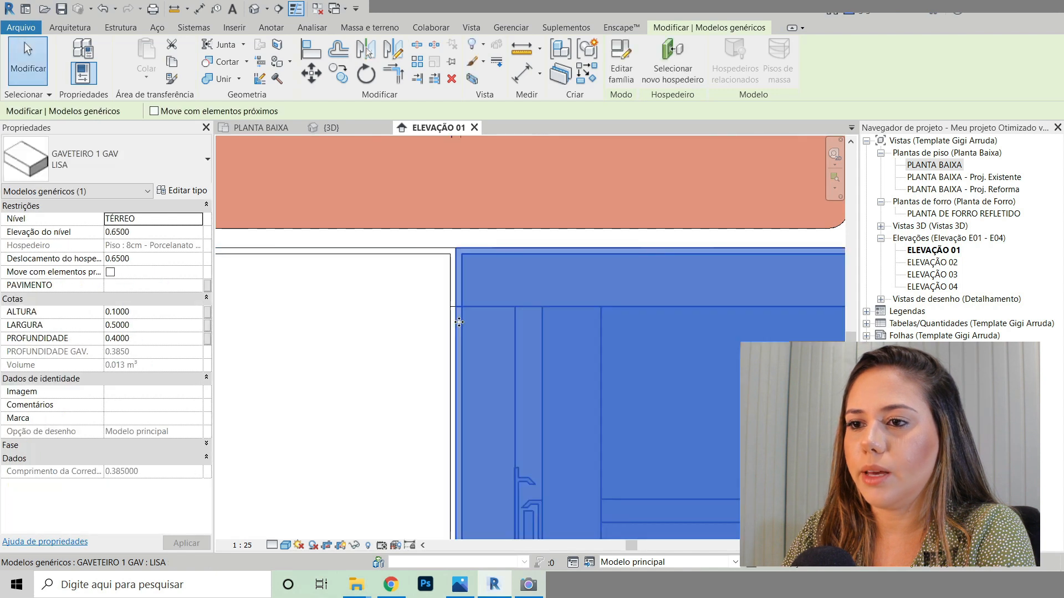
{"action": "scroll", "coordinate": [459, 322], "scroll_direction": "down", "scroll_amount": 4}
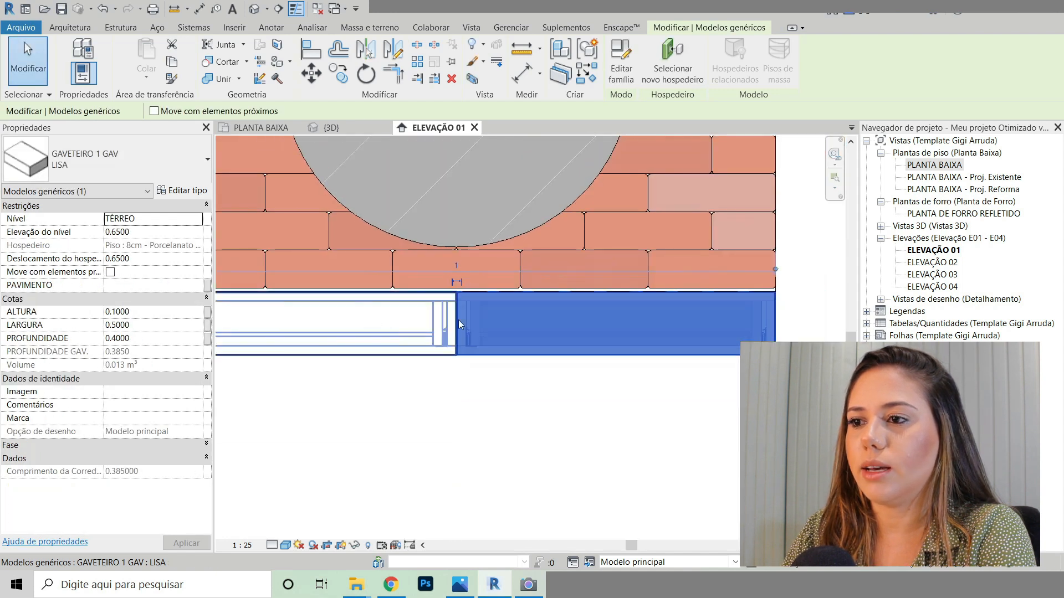
{"action": "scroll", "coordinate": [760, 294], "scroll_direction": "up", "scroll_amount": 4}
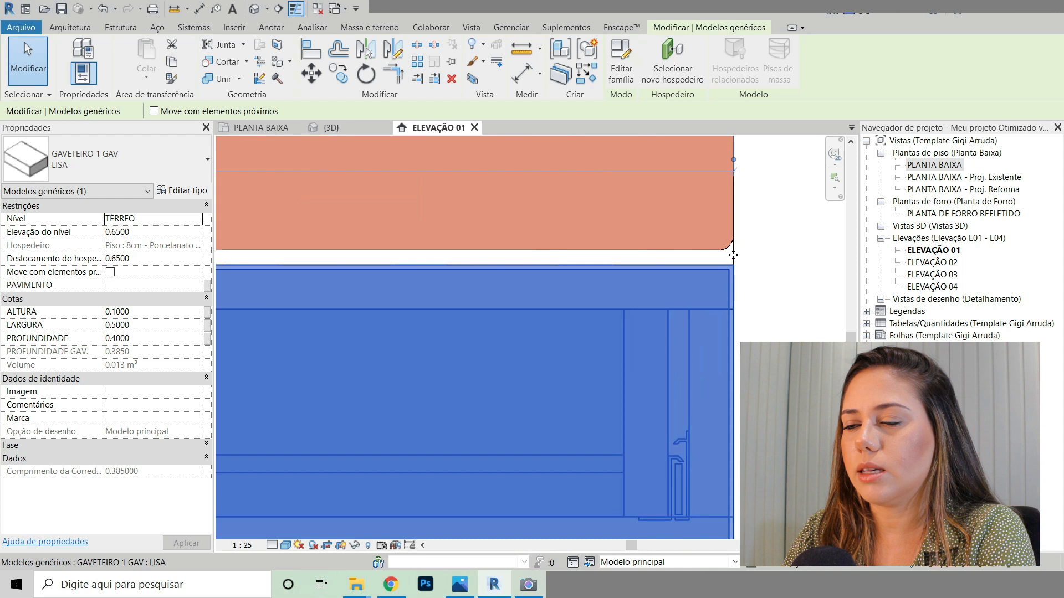
{"action": "scroll", "coordinate": [739, 276], "scroll_direction": "down", "scroll_amount": 5}
{"action": "left_click", "coordinate": [294, 324]}
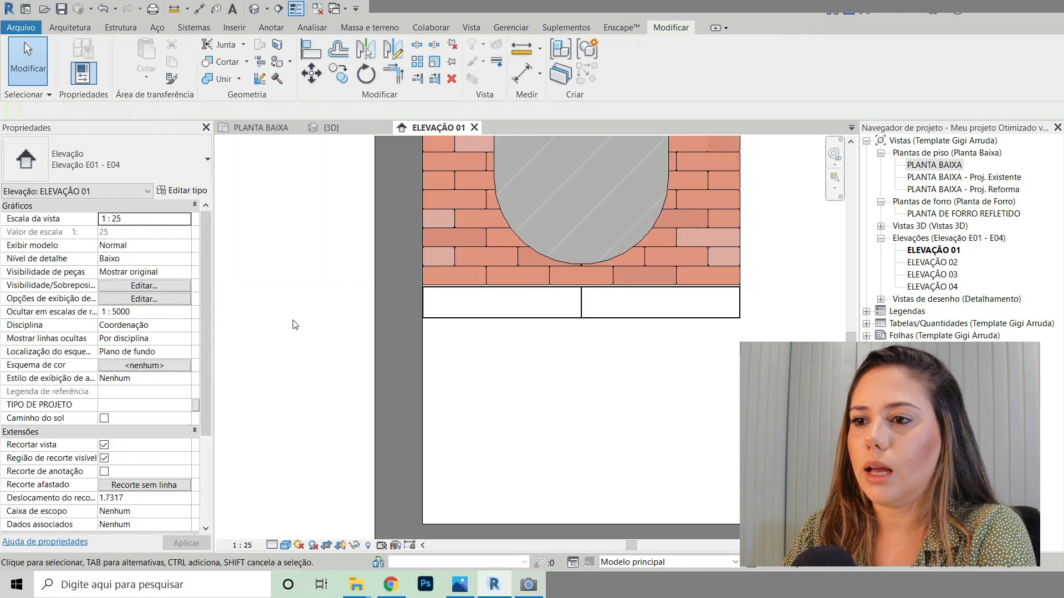
{"action": "middle_click_drag", "start_coordinate": [769, 363], "coordinate": [676, 430]}
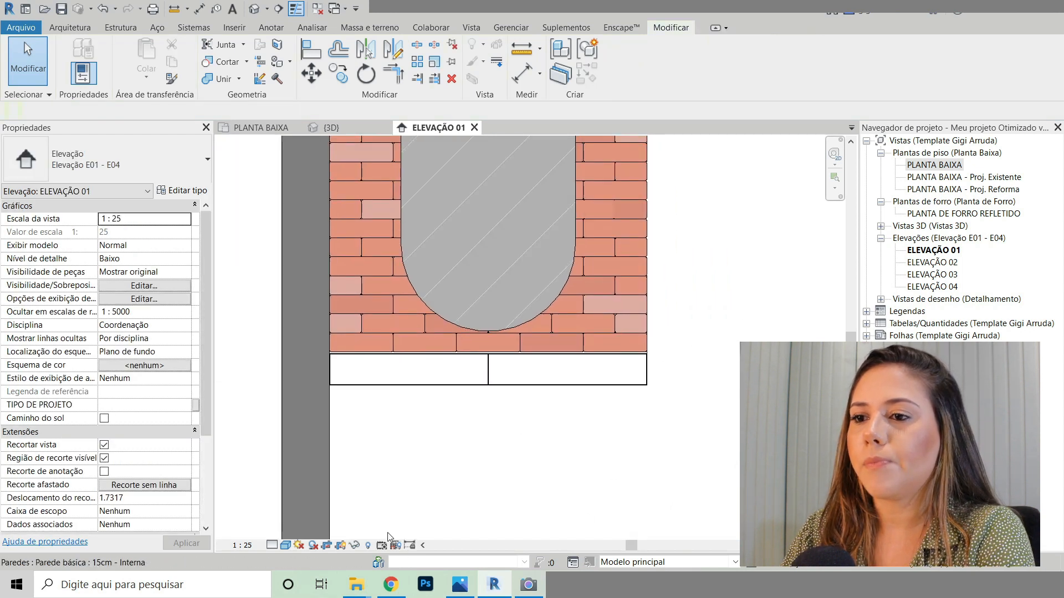
{"action": "scroll", "coordinate": [388, 535], "scroll_direction": "down", "scroll_amount": 4}
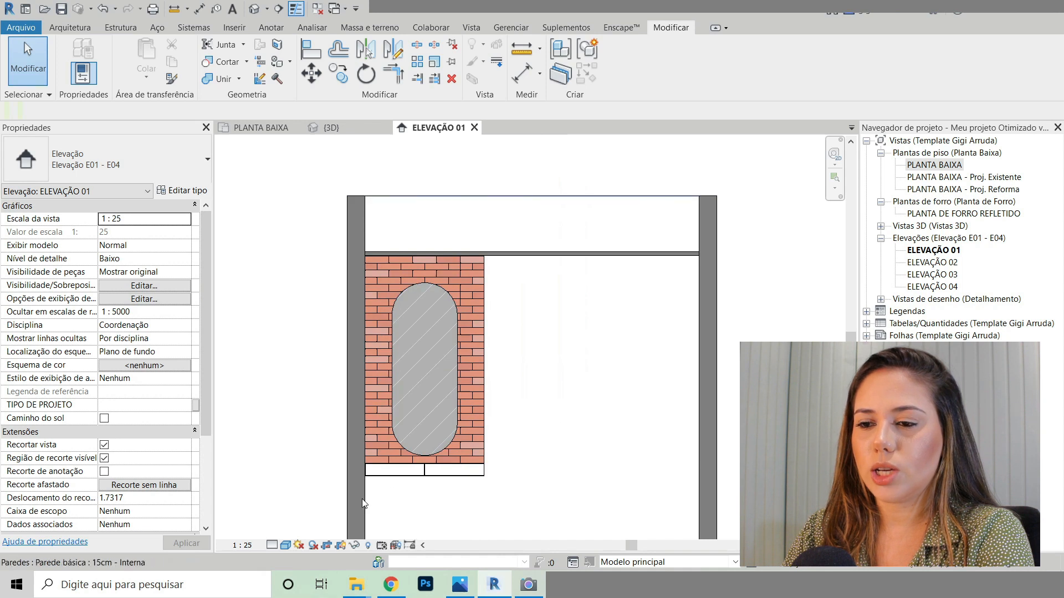
{"action": "scroll", "coordinate": [363, 503], "scroll_direction": "up", "scroll_amount": 2}
{"action": "scroll", "coordinate": [417, 372], "scroll_direction": "down", "scroll_amount": 1}
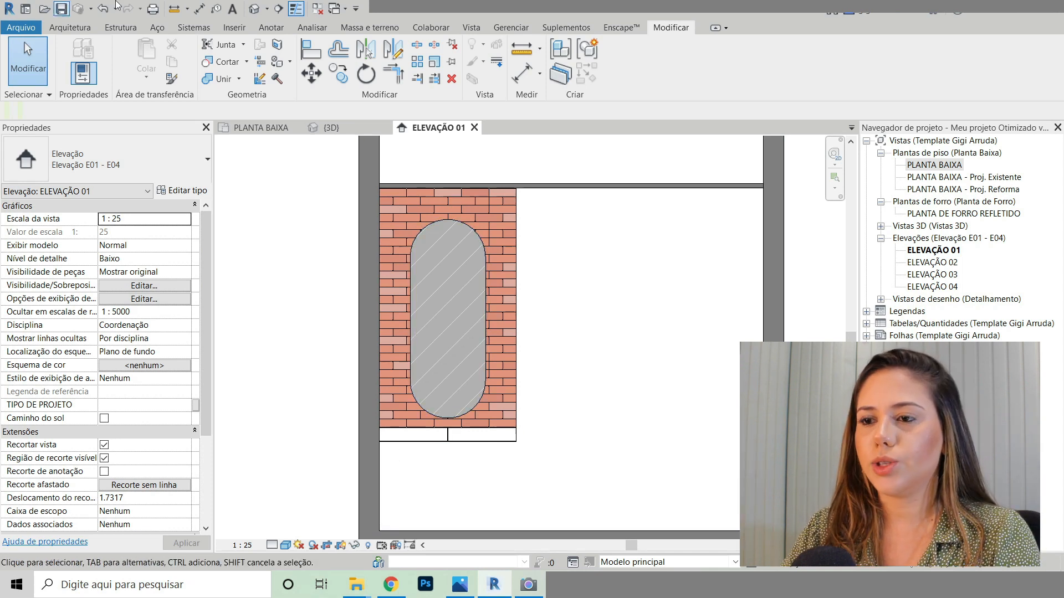
Step: Create a new project from the TEMPLATE INTERIORES 2020 template file
{"action": "left_click", "coordinate": [21, 27]}
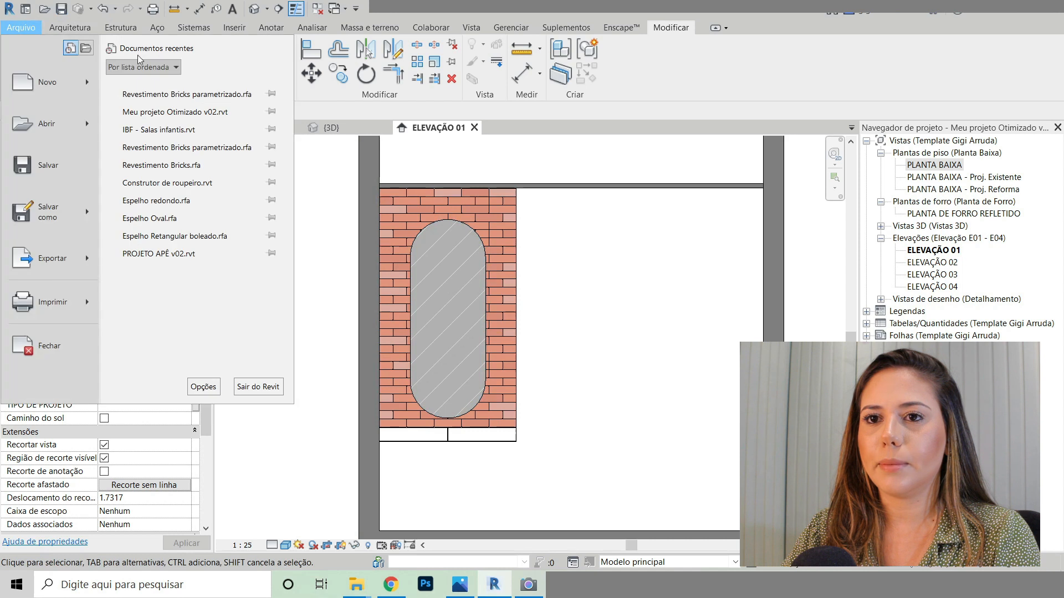
{"action": "mouse_move", "coordinate": [50, 90]}
{"action": "left_click", "coordinate": [201, 90]}
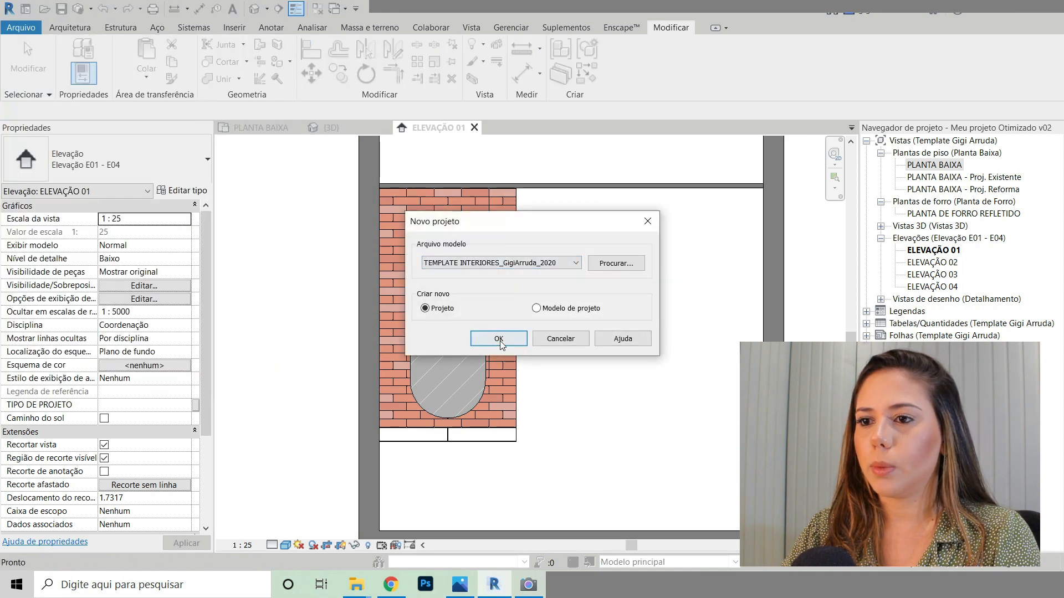
{"action": "left_click", "coordinate": [499, 339]}
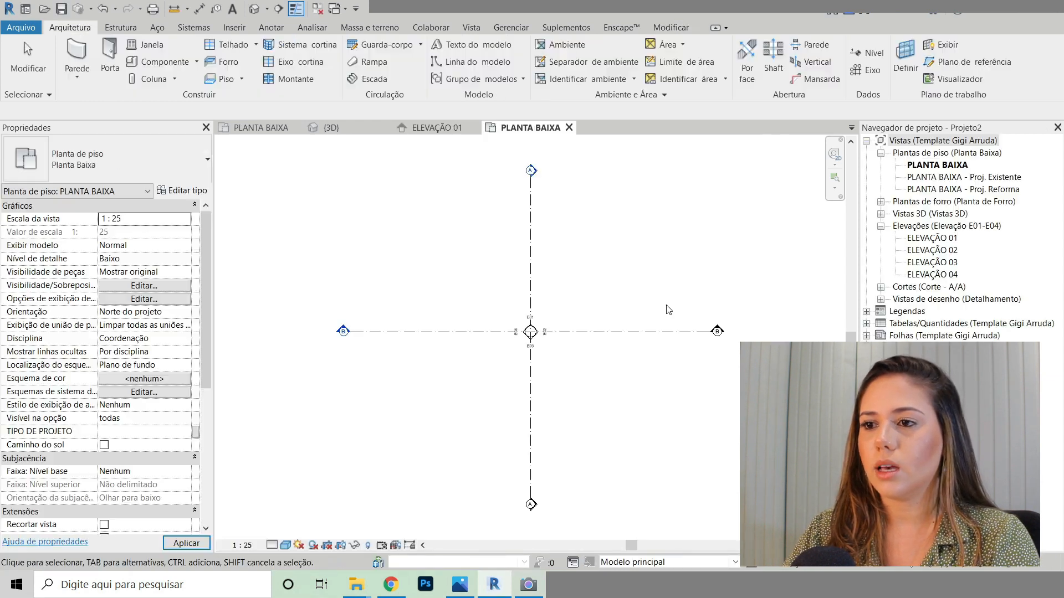
Step: Browse the component type list from the openings through the high, sliding and lower cabinet families
{"action": "left_click", "coordinate": [165, 63]}
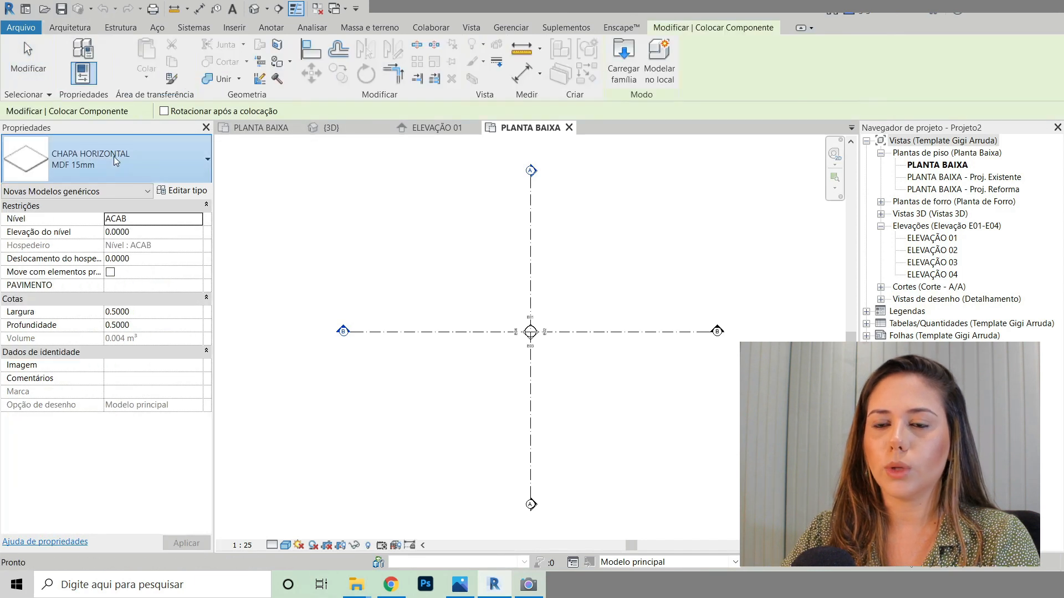
{"action": "left_click", "coordinate": [158, 180]}
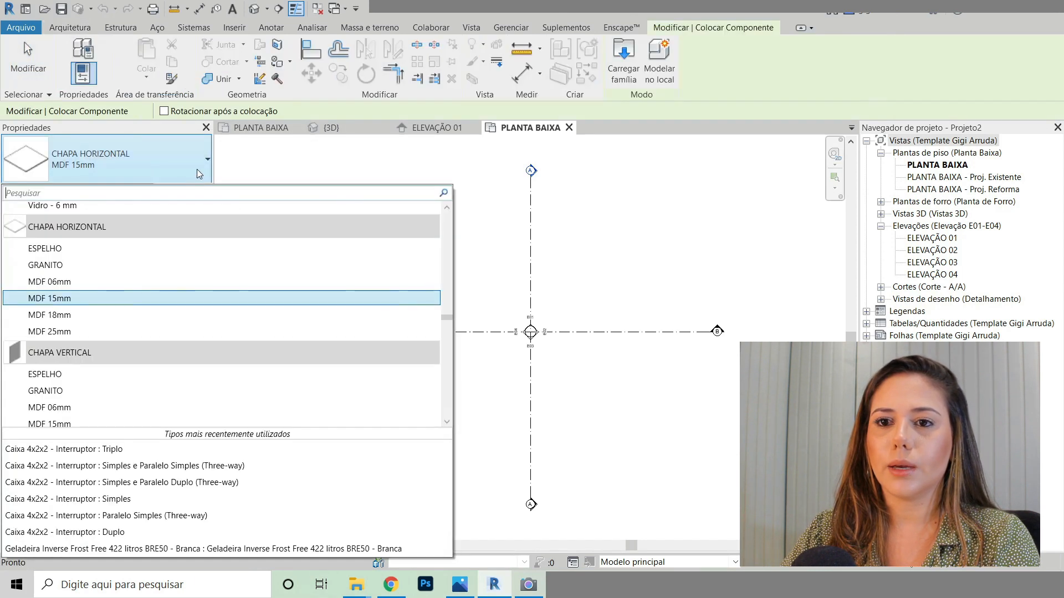
{"action": "scroll", "coordinate": [126, 330], "scroll_direction": "up", "scroll_amount": 5}
{"action": "scroll", "coordinate": [421, 315], "scroll_direction": "up", "scroll_amount": 2}
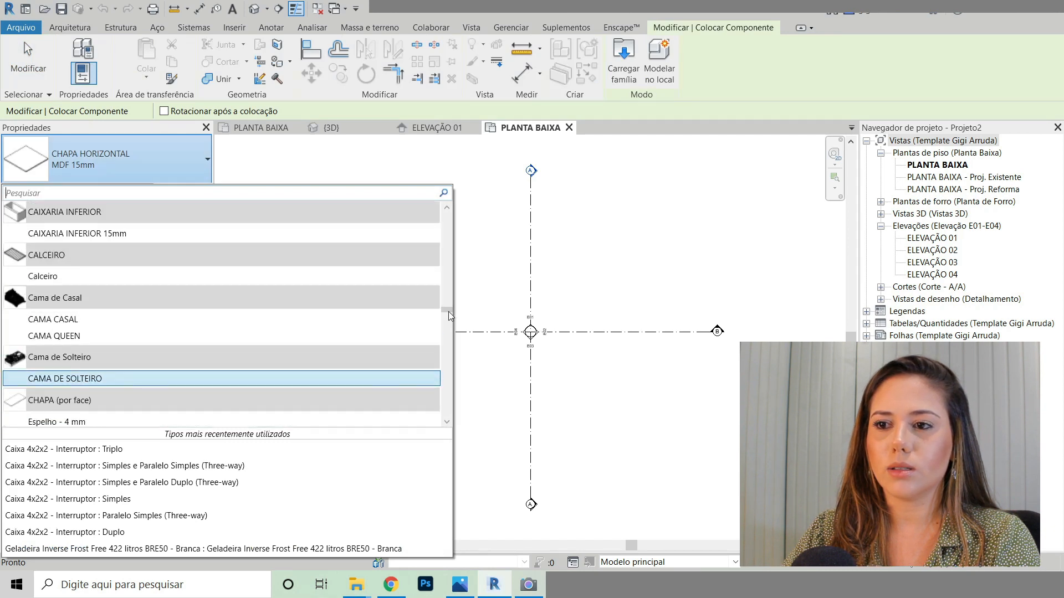
{"action": "left_click_drag", "start_coordinate": [447, 309], "coordinate": [453, 216]}
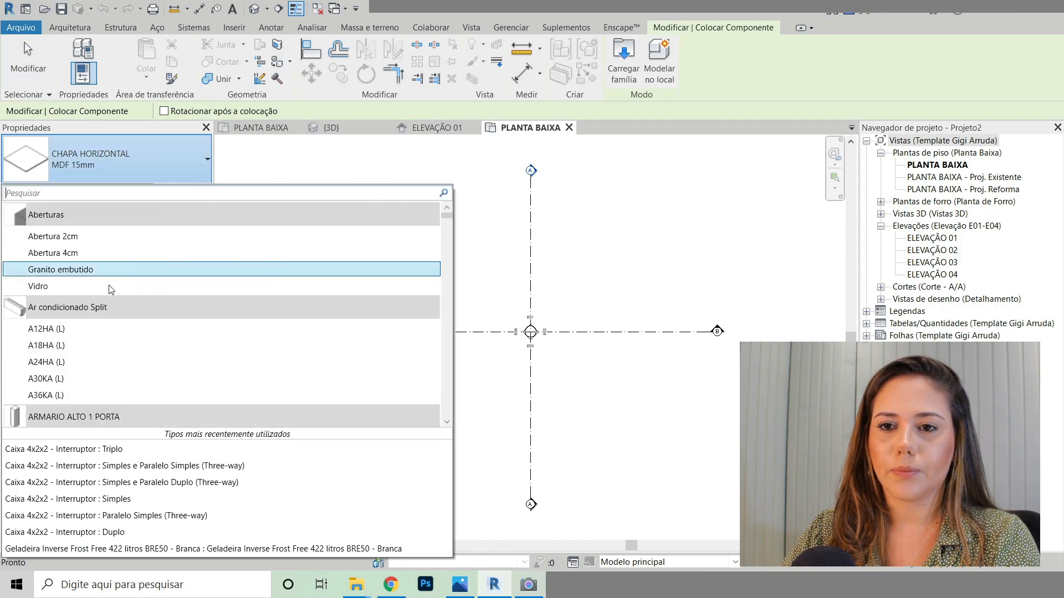
{"action": "scroll", "coordinate": [114, 278], "scroll_direction": "down", "scroll_amount": 5}
{"action": "scroll", "coordinate": [123, 339], "scroll_direction": "down", "scroll_amount": 1}
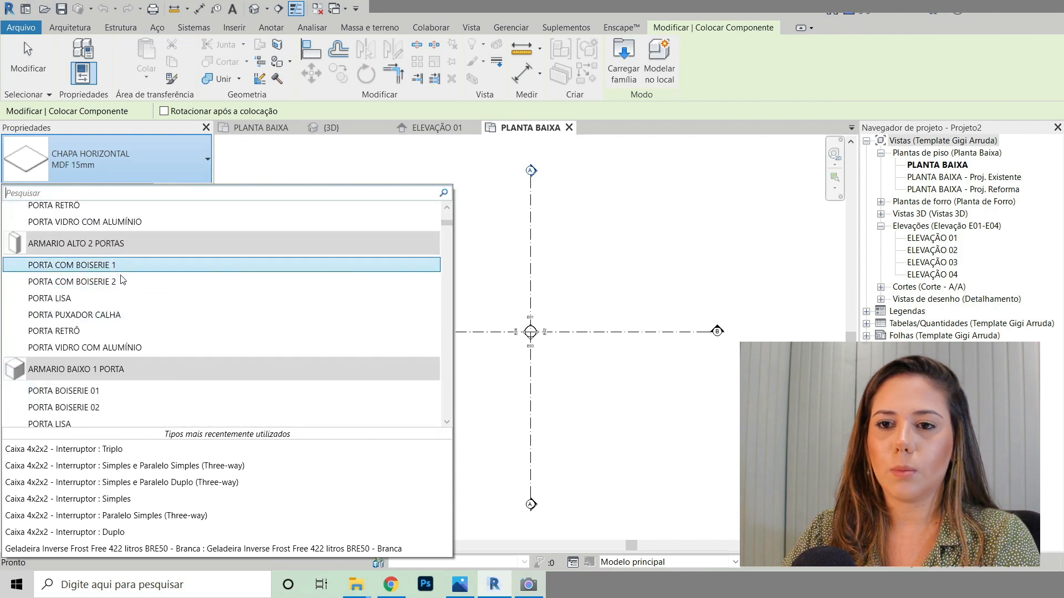
{"action": "scroll", "coordinate": [100, 260], "scroll_direction": "down", "scroll_amount": 5}
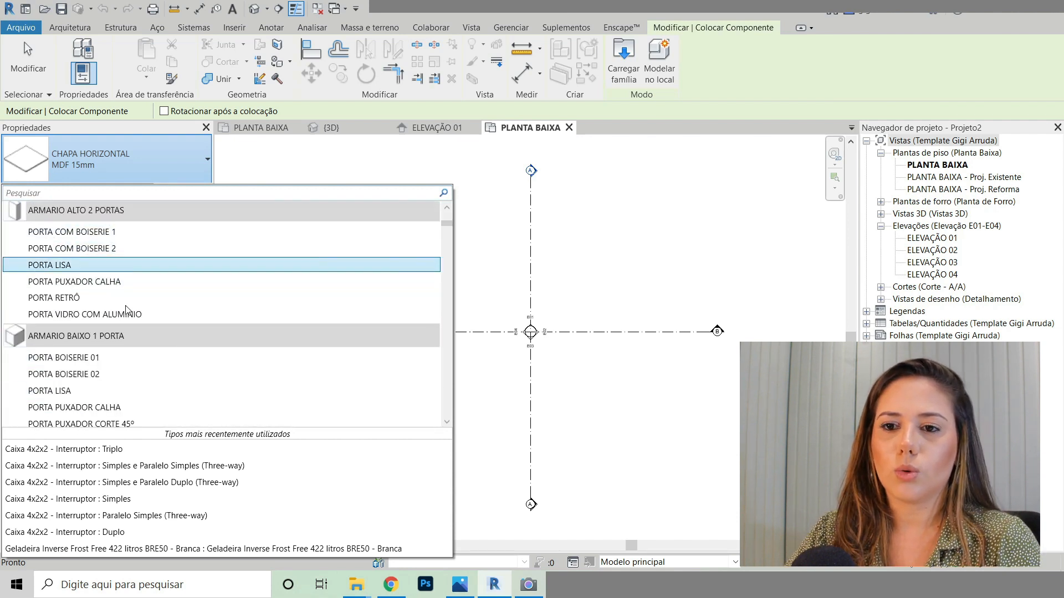
{"action": "scroll", "coordinate": [129, 251], "scroll_direction": "down", "scroll_amount": 5}
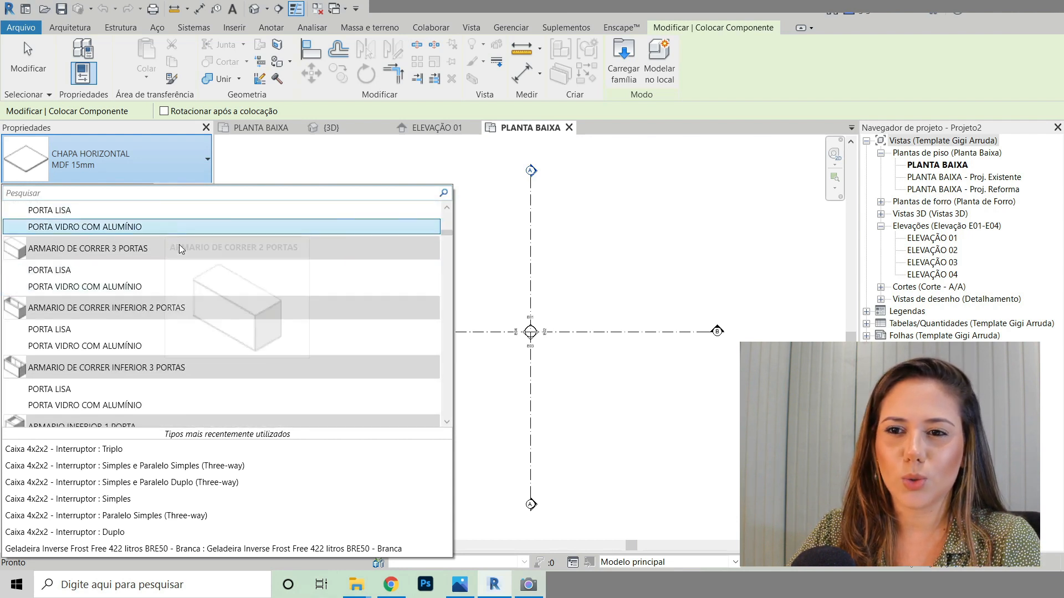
{"action": "scroll", "coordinate": [200, 273], "scroll_direction": "down", "scroll_amount": 2}
{"action": "scroll", "coordinate": [131, 271], "scroll_direction": "down", "scroll_amount": 1}
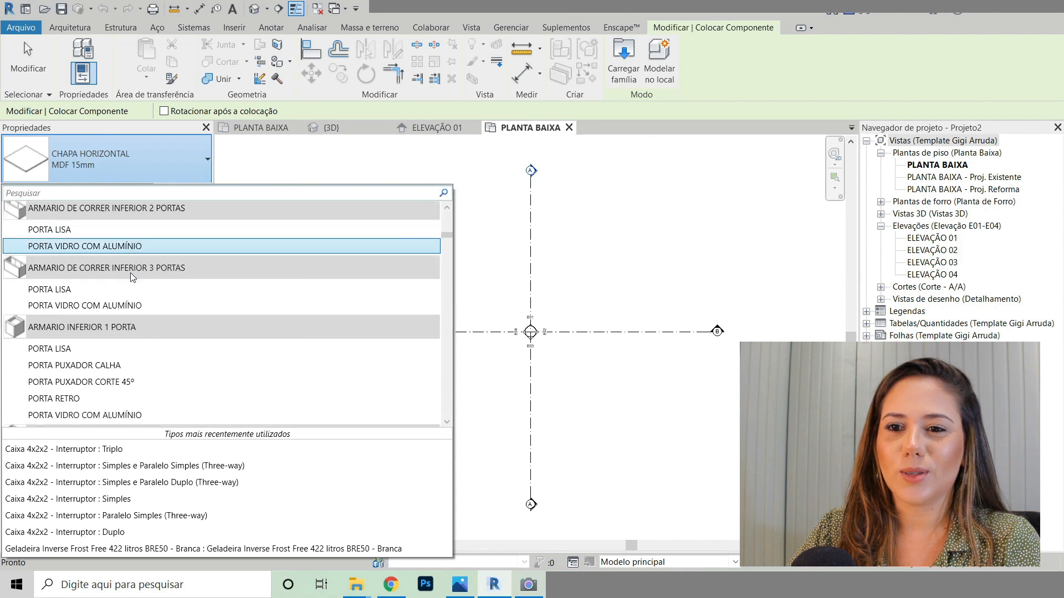
{"action": "scroll", "coordinate": [131, 294], "scroll_direction": "down", "scroll_amount": 2}
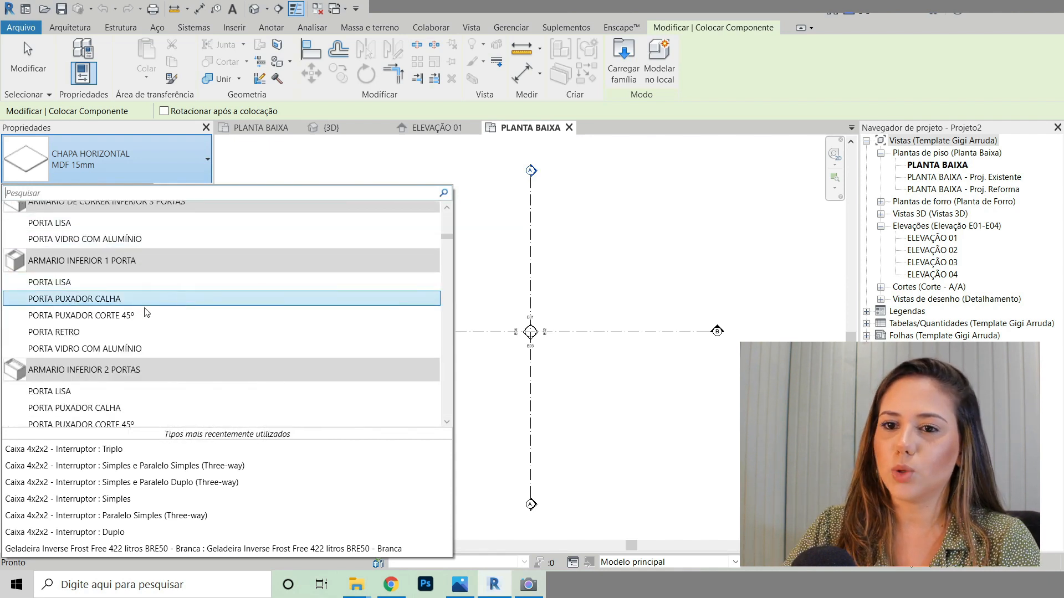
{"action": "scroll", "coordinate": [177, 299], "scroll_direction": "down", "scroll_amount": 1}
{"action": "scroll", "coordinate": [195, 320], "scroll_direction": "down", "scroll_amount": 2}
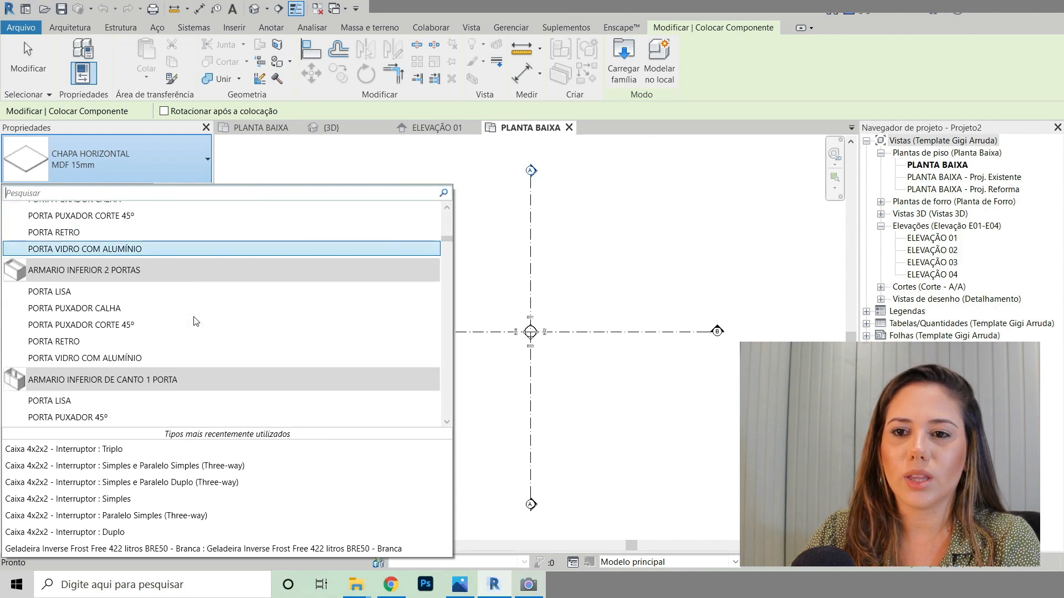
{"action": "scroll", "coordinate": [193, 319], "scroll_direction": "down", "scroll_amount": 1}
{"action": "scroll", "coordinate": [183, 283], "scroll_direction": "down", "scroll_amount": 4}
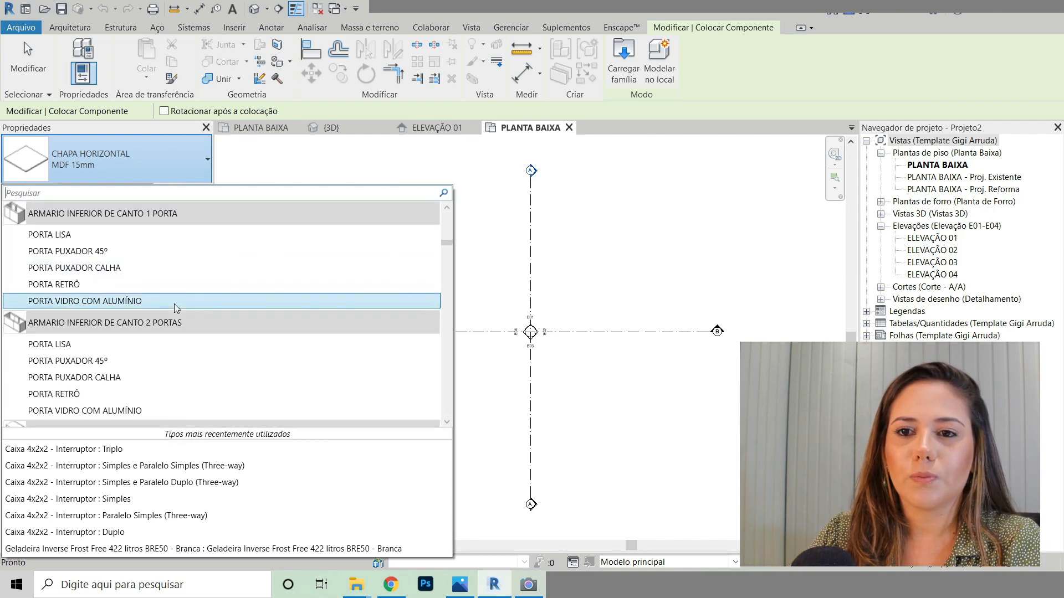
Step: Place an ARMARIO INFERIOR DE CANTO 1 PORTA with type PORTA LISA in the floor plan, above section line B and outside section line A
{"action": "scroll", "coordinate": [174, 308], "scroll_direction": "up", "scroll_amount": 2}
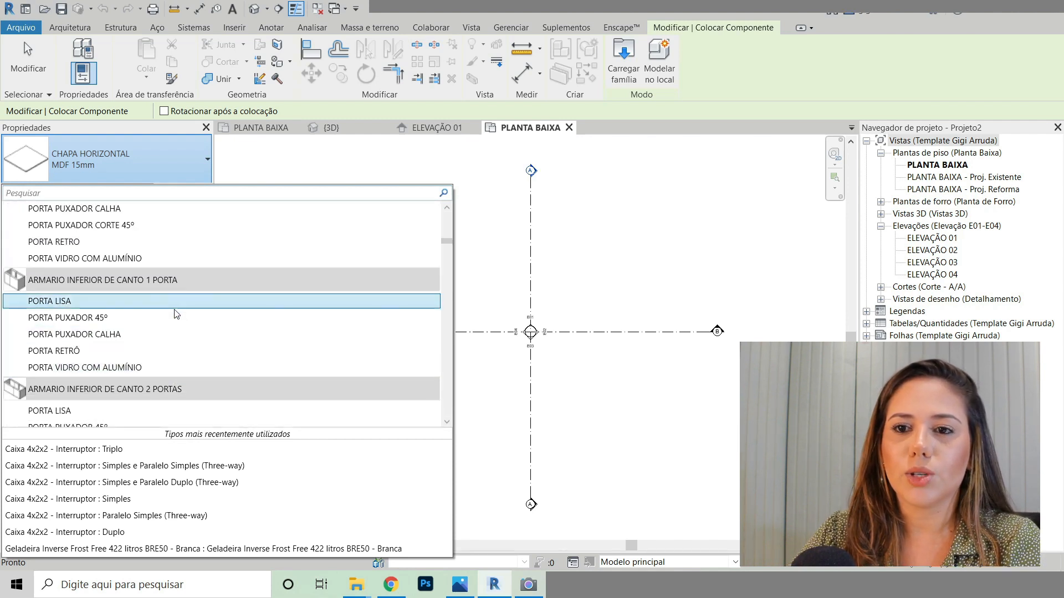
{"action": "left_click", "coordinate": [64, 302]}
{"action": "left_click", "coordinate": [421, 252]}
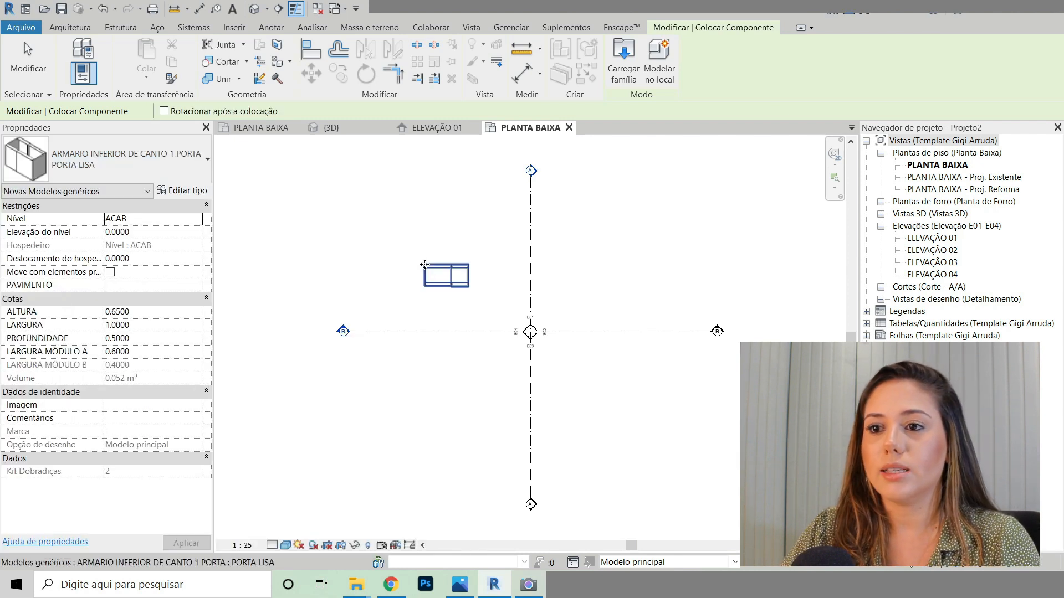
{"action": "key", "text": "Escape"}
{"action": "key", "text": "Escape"}
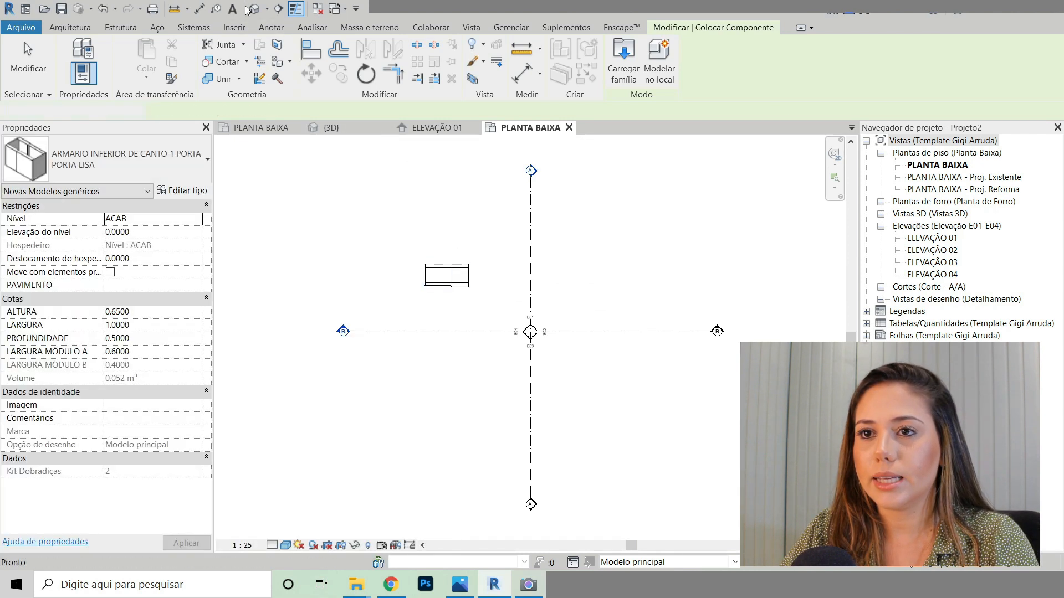
Step: Examine the placed corner cabinet's door, internal panels and editable dimensions in the 3D view
{"action": "left_click", "coordinate": [255, 12]}
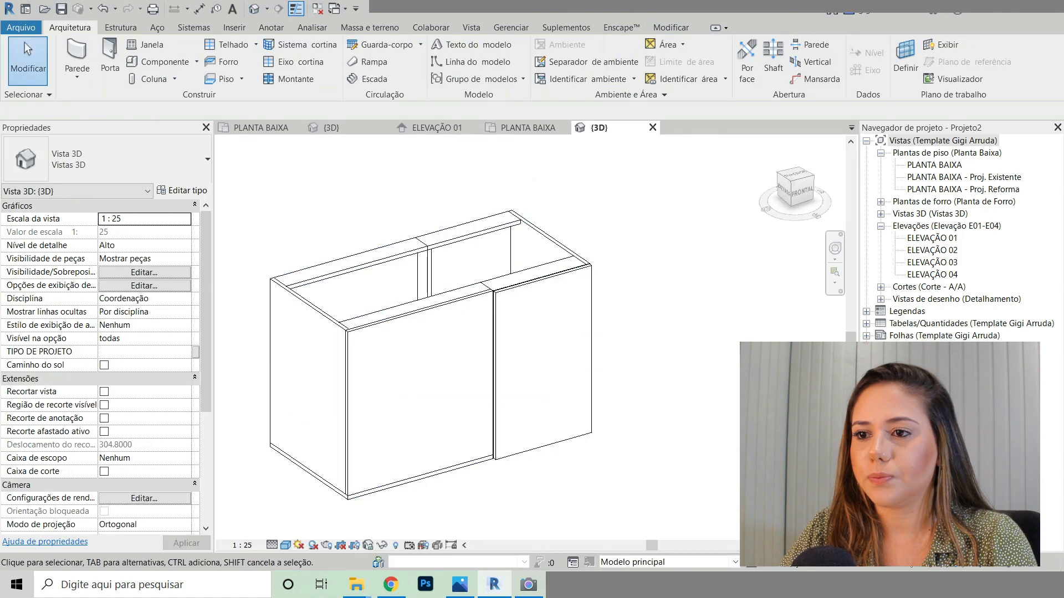
{"action": "middle_click_drag", "start_coordinate": [710, 443], "coordinate": [597, 443], "text": "shift"}
{"action": "scroll", "coordinate": [636, 420], "scroll_direction": "up", "scroll_amount": 2}
{"action": "scroll", "coordinate": [471, 213], "scroll_direction": "down", "scroll_amount": 4}
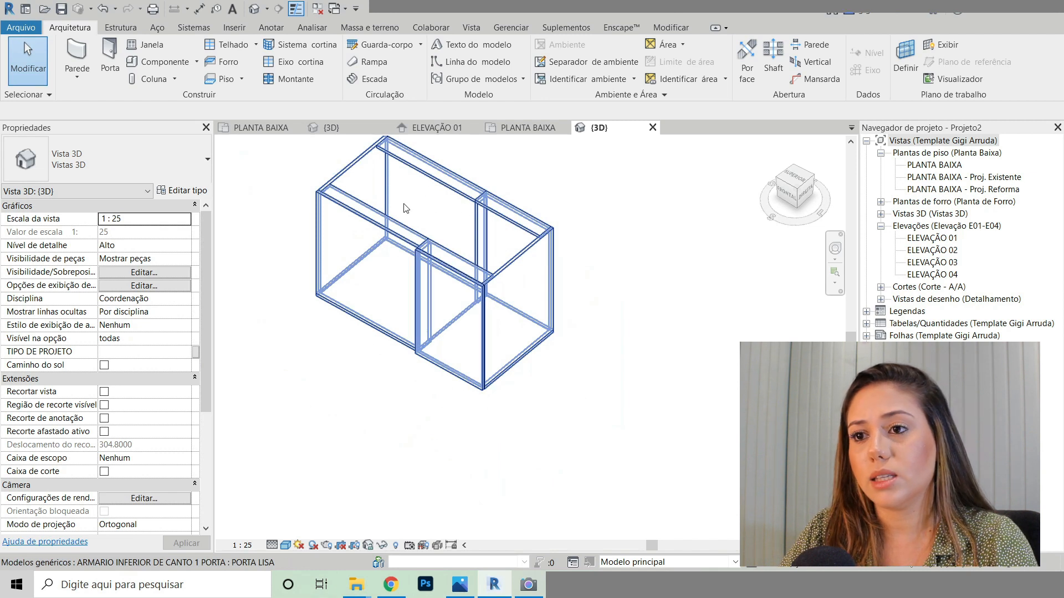
{"action": "middle_click_drag", "start_coordinate": [706, 299], "coordinate": [703, 392], "text": "shift"}
{"action": "left_click", "coordinate": [491, 318]}
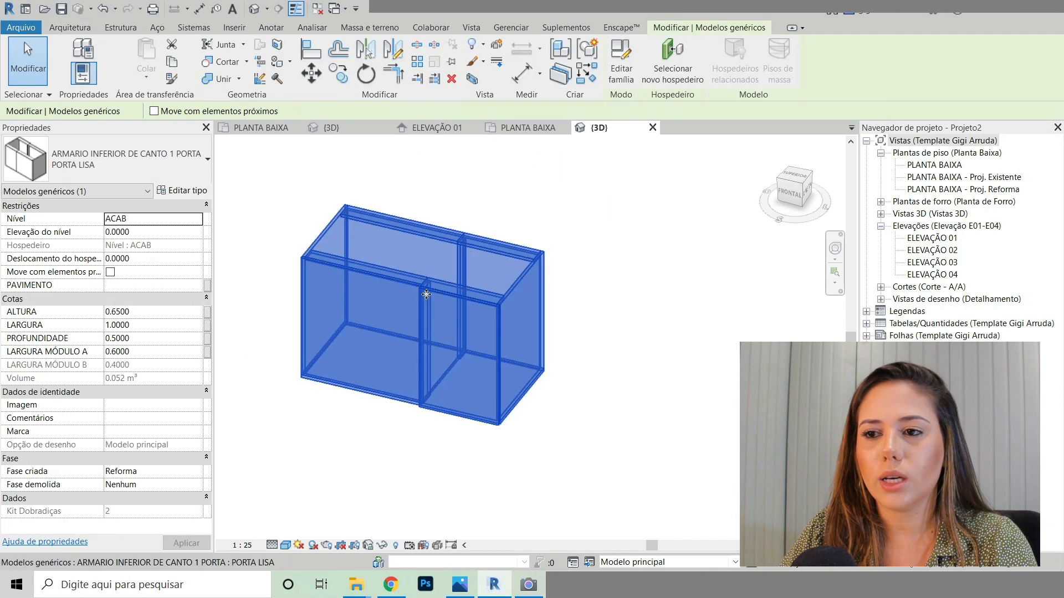
{"action": "key", "text": "Escape"}
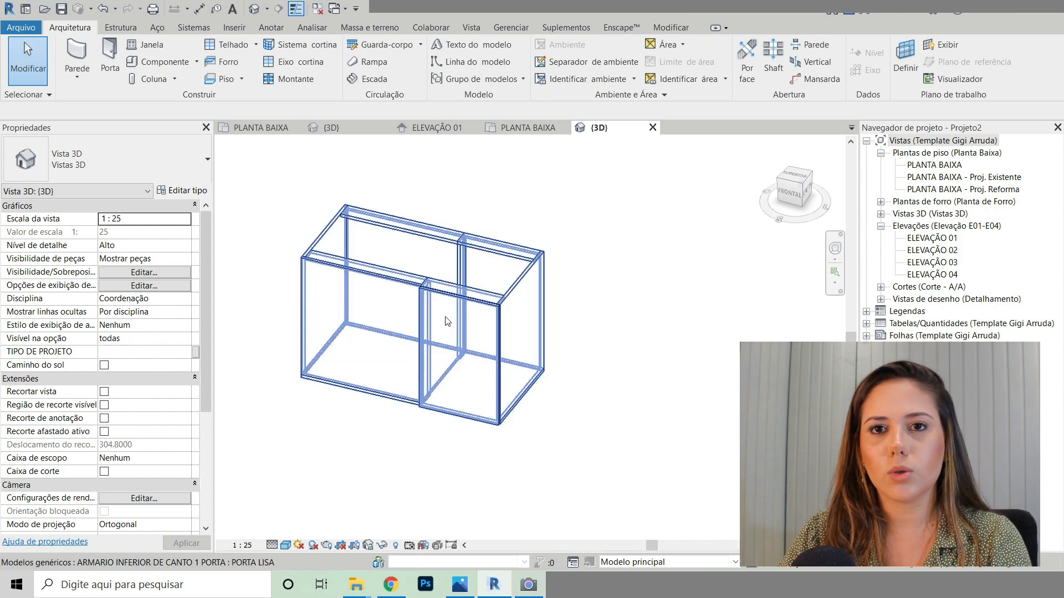
Step: Change the corner cabinet's type to PORTA PUXADOR 45º and inspect its door from closer up
{"action": "left_click", "coordinate": [427, 315]}
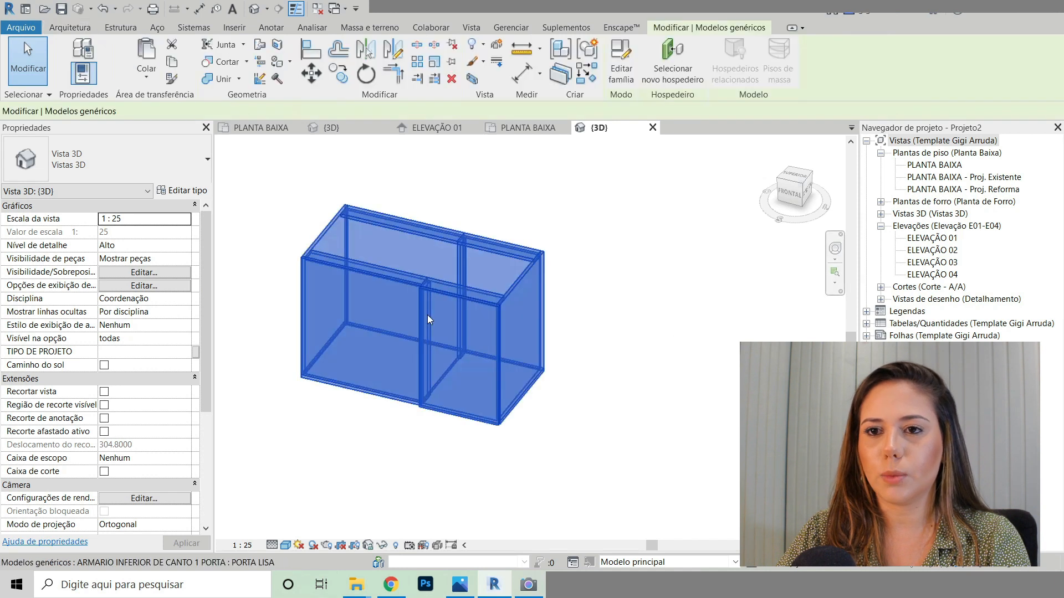
{"action": "left_click", "coordinate": [136, 163]}
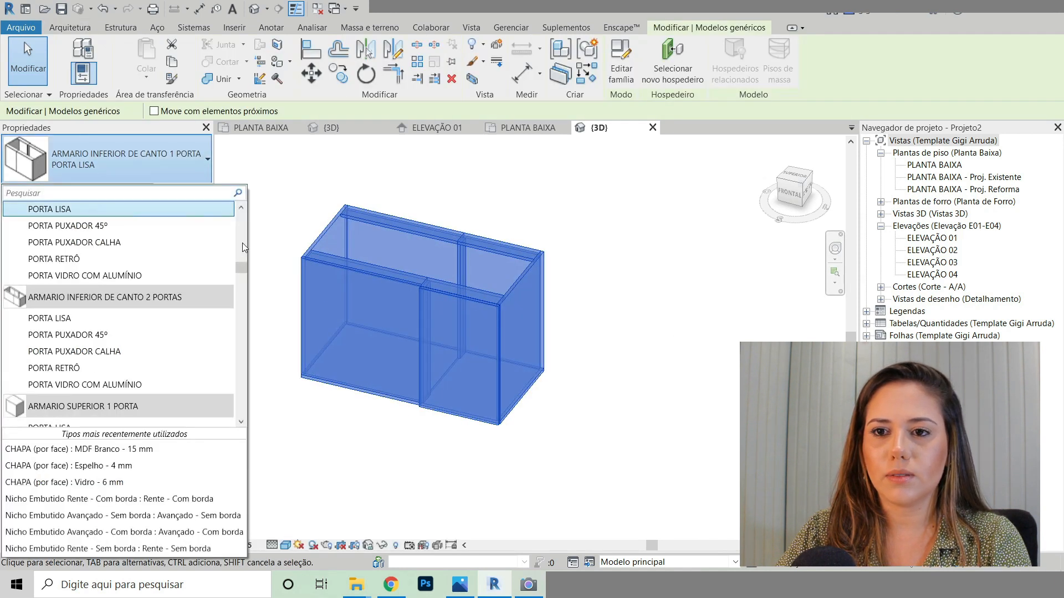
{"action": "left_click", "coordinate": [110, 228]}
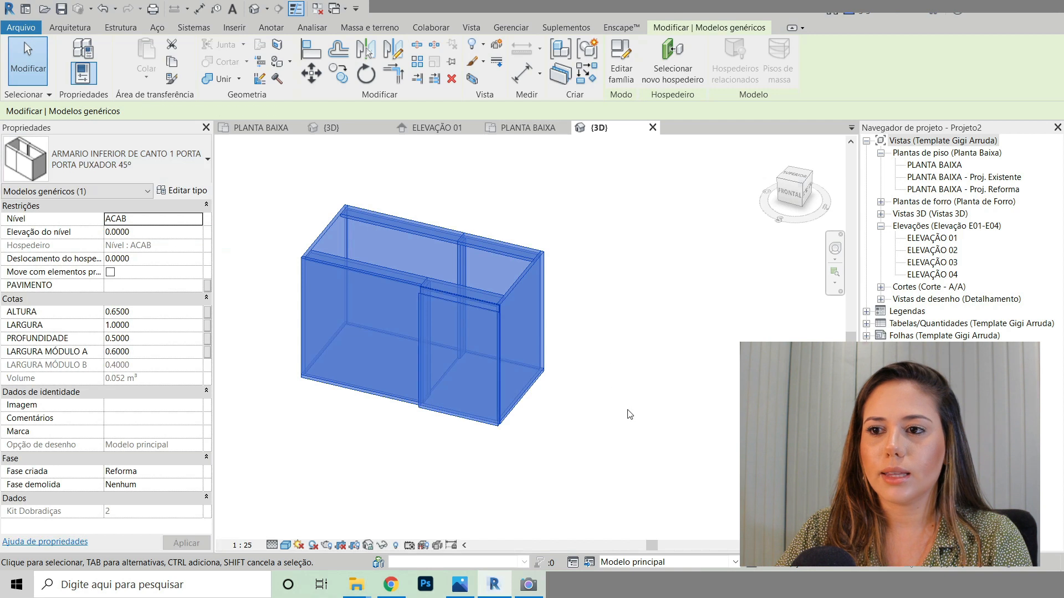
{"action": "left_click", "coordinate": [631, 418]}
{"action": "scroll", "coordinate": [505, 321], "scroll_direction": "up", "scroll_amount": 5}
{"action": "middle_click_drag", "start_coordinate": [665, 361], "coordinate": [773, 371], "text": "shift"}
{"action": "scroll", "coordinate": [773, 371], "scroll_direction": "down", "scroll_amount": 3}
Step: Switch the corner cabinet's type to PORTA PUXADOR CALHA and inspect its channel handle in 3D
{"action": "left_click", "coordinate": [562, 370]}
{"action": "left_click", "coordinate": [101, 154]}
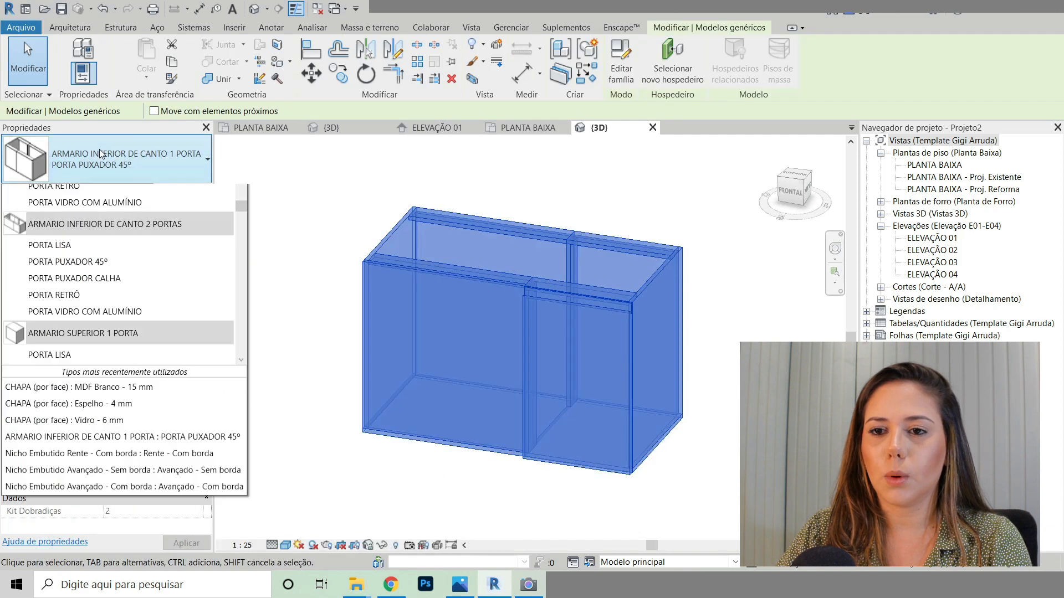
{"action": "left_click", "coordinate": [278, 277]}
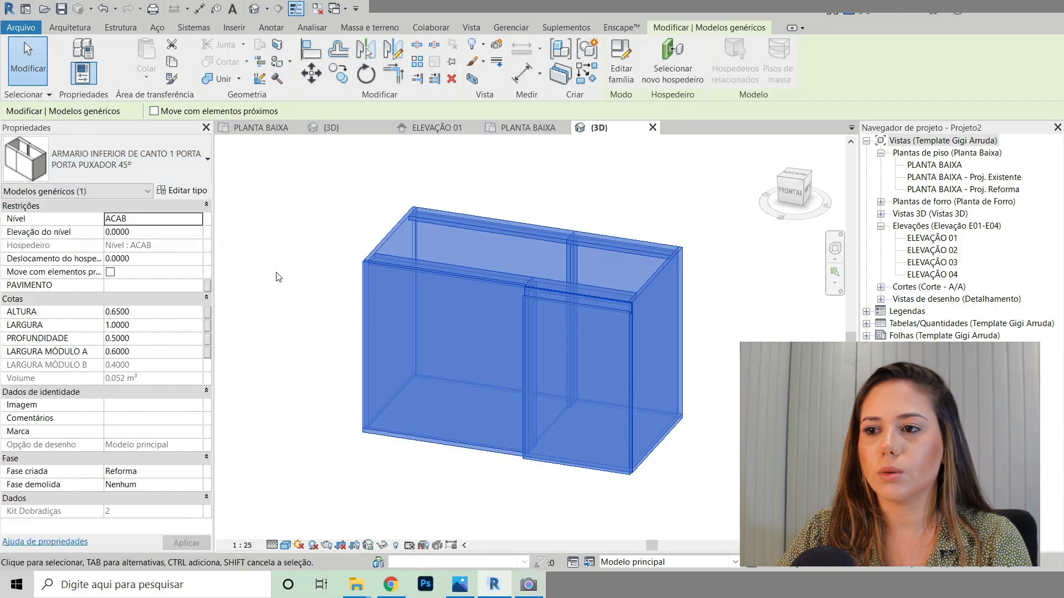
{"action": "mouse_move", "coordinate": [806, 452]}
{"action": "middle_mouse_down", "text": "shift"}
{"action": "mouse_move", "coordinate": [714, 431]}
{"action": "mouse_move", "coordinate": [798, 467]}
{"action": "middle_mouse_up", "text": "shift"}
{"action": "left_click", "coordinate": [734, 439]}
{"action": "scroll", "coordinate": [711, 426], "scroll_direction": "up", "scroll_amount": 2}
{"action": "scroll", "coordinate": [487, 328], "scroll_direction": "down", "scroll_amount": 2}
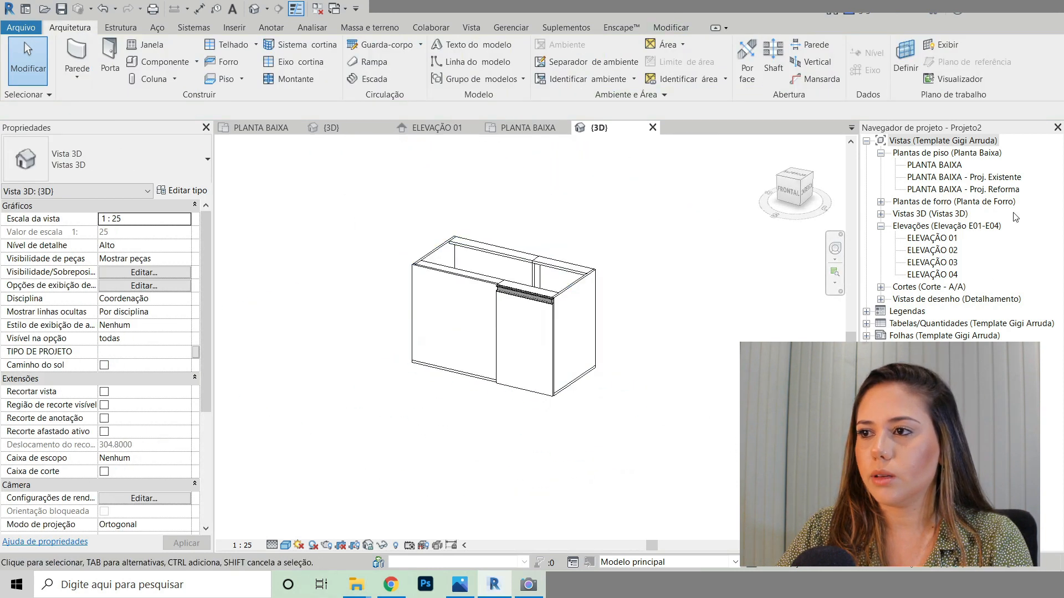
Step: Place an ARMARIO INFERIOR 2 PORTAS with type PORTA LISA beside the corner cabinet in PLANTA BAIXA and show both in 3D
{"action": "left_click", "coordinate": [527, 127]}
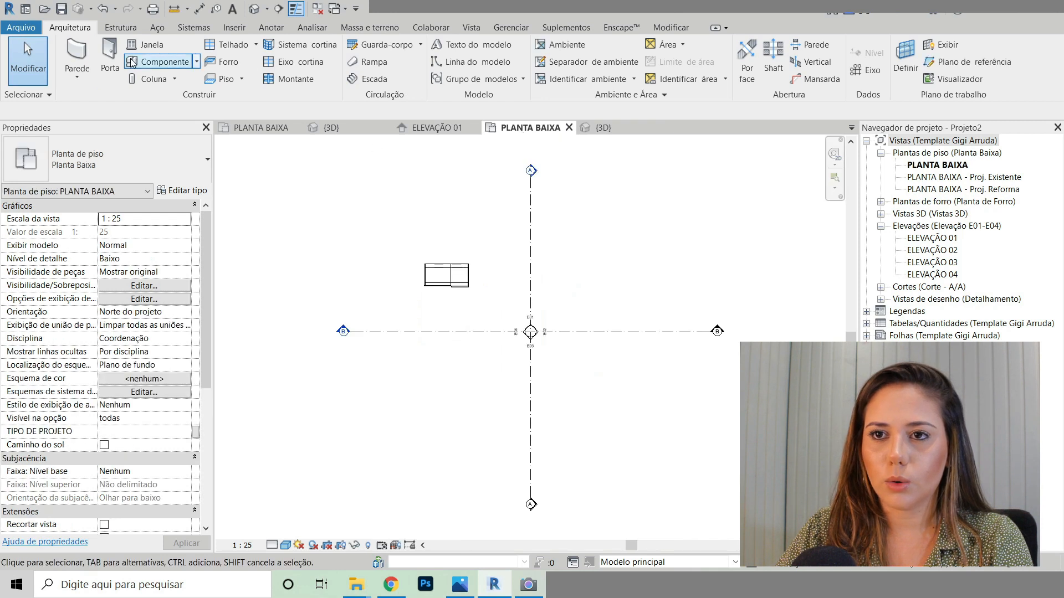
{"action": "left_click", "coordinate": [154, 63]}
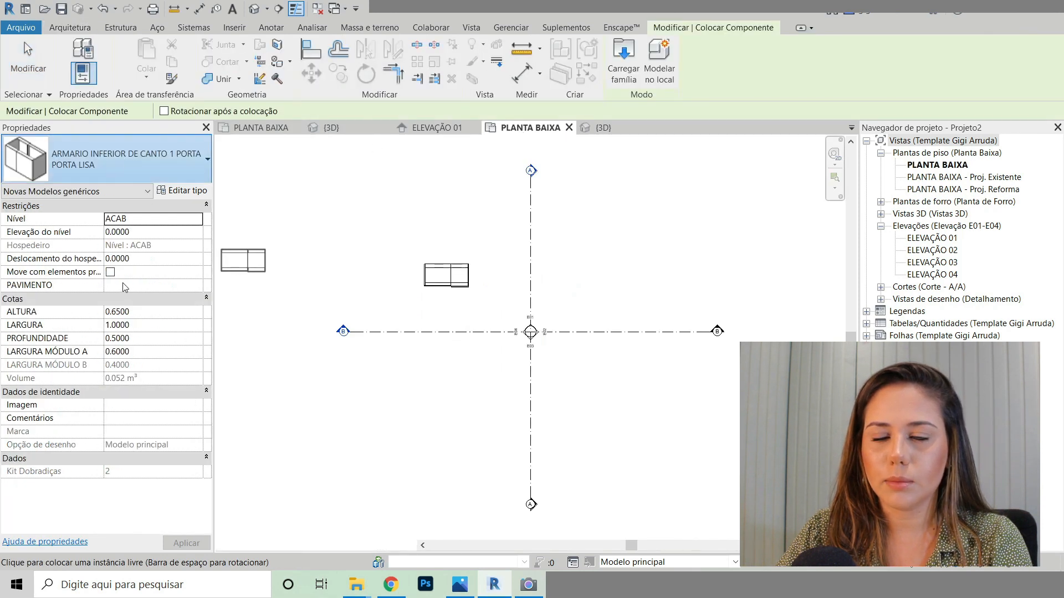
{"action": "left_click", "coordinate": [127, 161]}
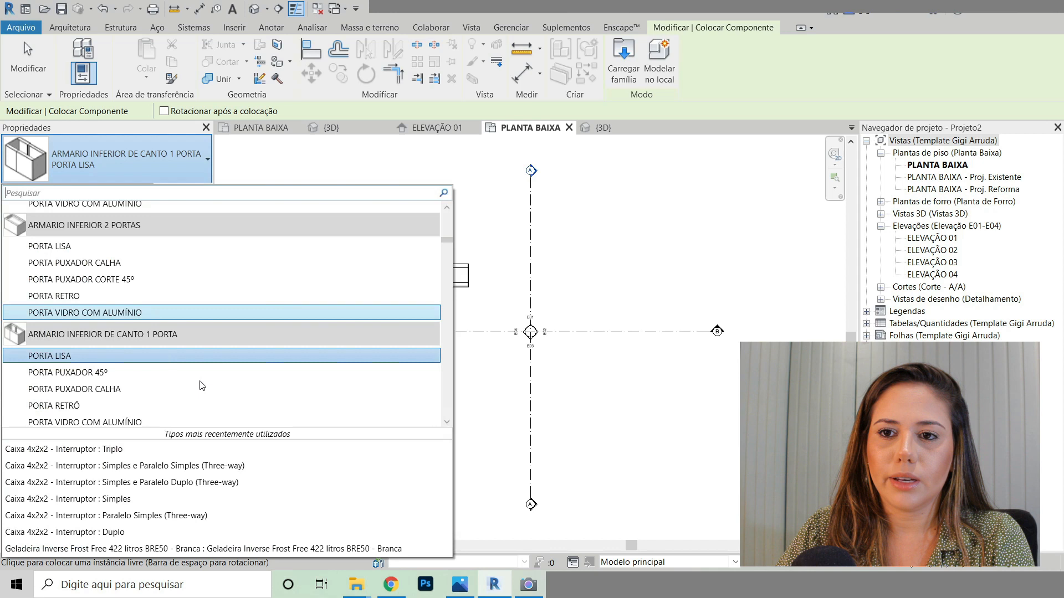
{"action": "scroll", "coordinate": [204, 399], "scroll_direction": "up", "scroll_amount": 2}
{"action": "left_click", "coordinate": [67, 282]}
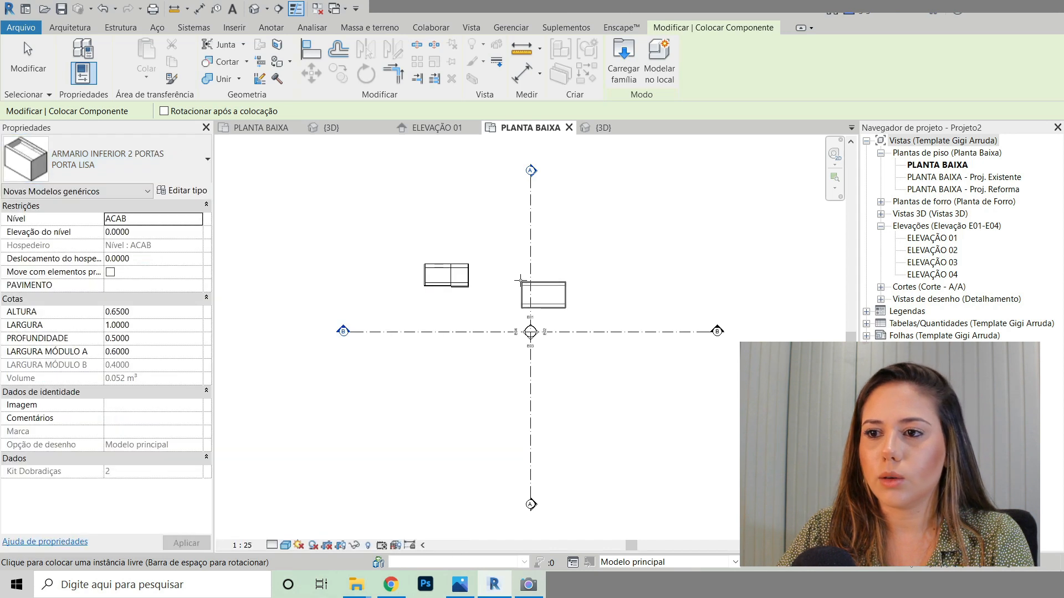
{"action": "left_click", "coordinate": [498, 264]}
{"action": "left_click", "coordinate": [603, 127]}
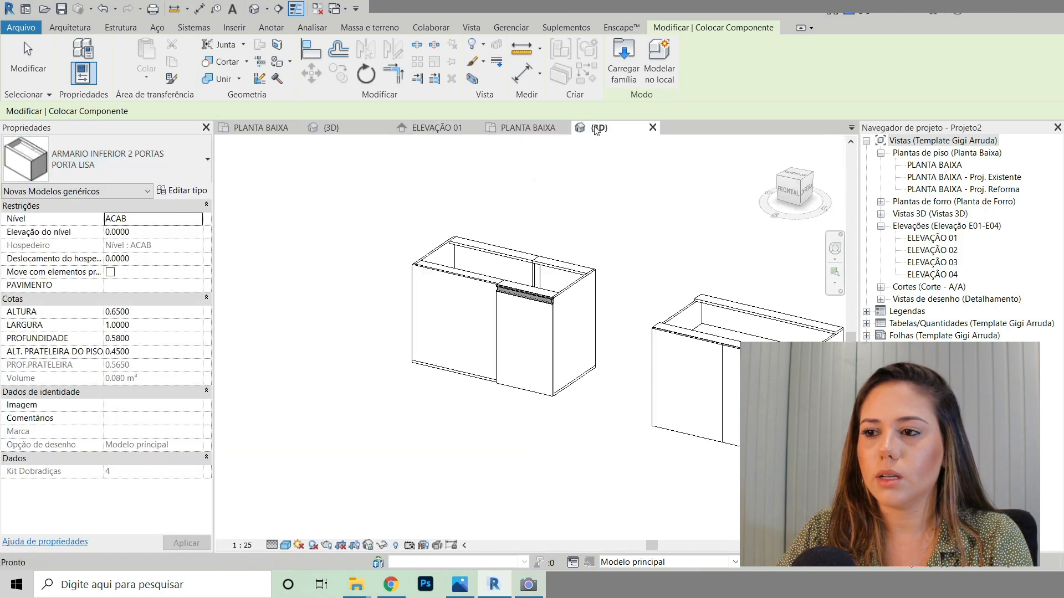
{"action": "key", "text": "Escape"}
Step: Set the two-door cabinet's shelf height from the floor (ALT. PRATELEIRA DO PISO) to 0.25
{"action": "middle_click_drag", "start_coordinate": [298, 346], "coordinate": [726, 479], "text": "shift"}
{"action": "left_click", "coordinate": [603, 404]}
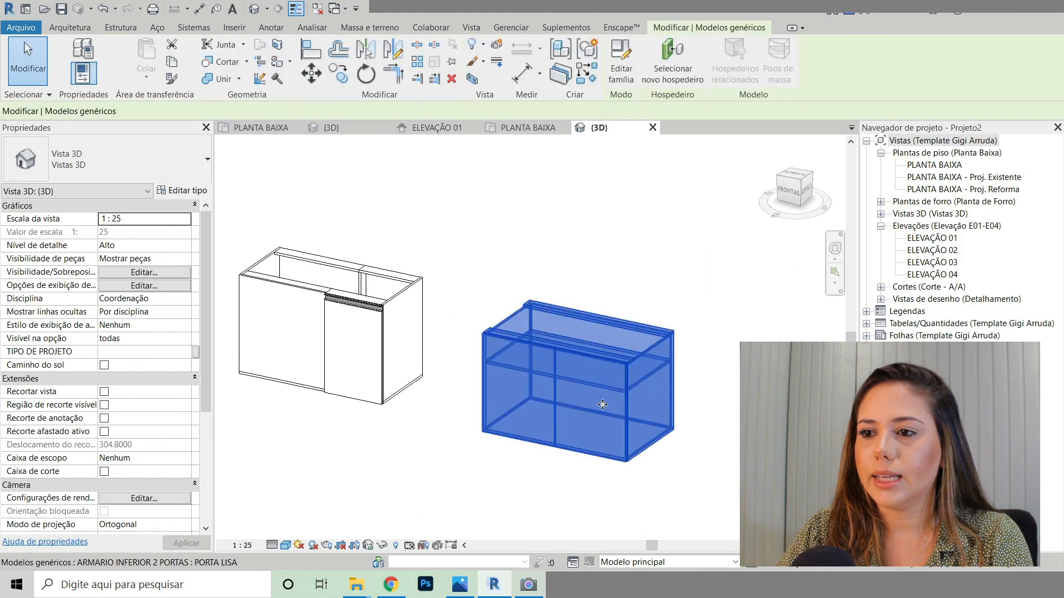
{"action": "scroll", "coordinate": [603, 406], "scroll_direction": "up", "scroll_amount": 3}
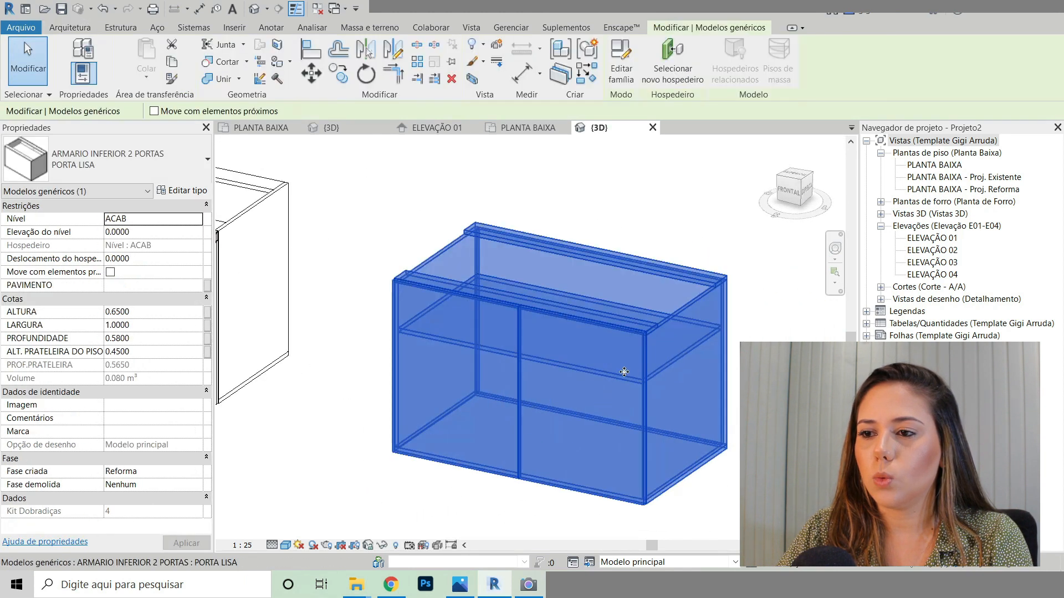
{"action": "left_click", "coordinate": [147, 353]}
{"action": "key", "text": "BackSpace"}
{"action": "type", "text": ".2"}
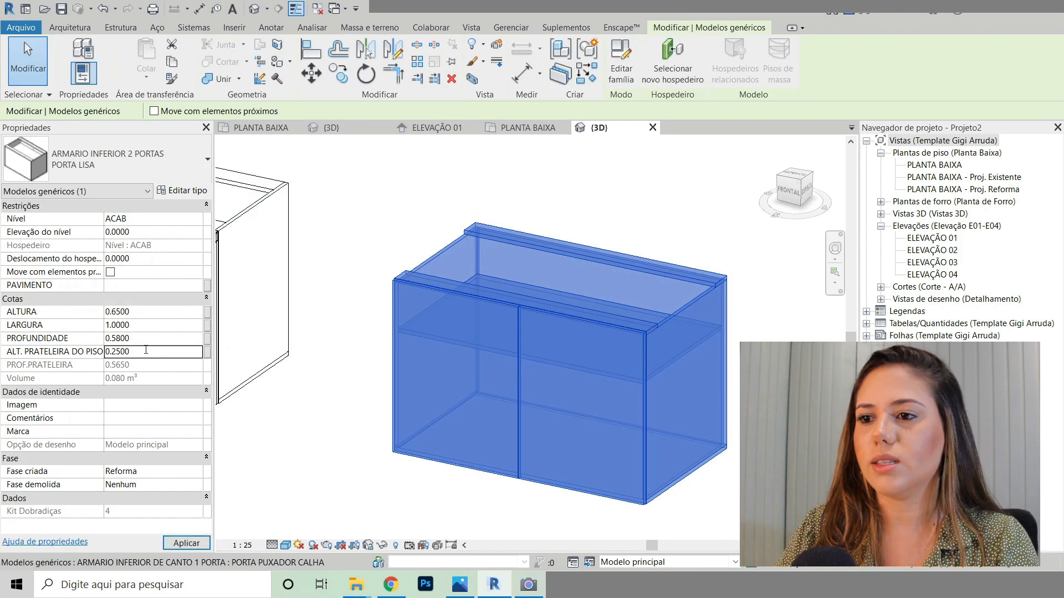
{"action": "middle_click_drag", "start_coordinate": [766, 478], "coordinate": [696, 407], "text": "shift"}
{"action": "left_click", "coordinate": [754, 464]}
Step: Turn off COM PRATELEIRA in the two-door cabinet's type properties and apply the change
{"action": "left_click", "coordinate": [697, 407]}
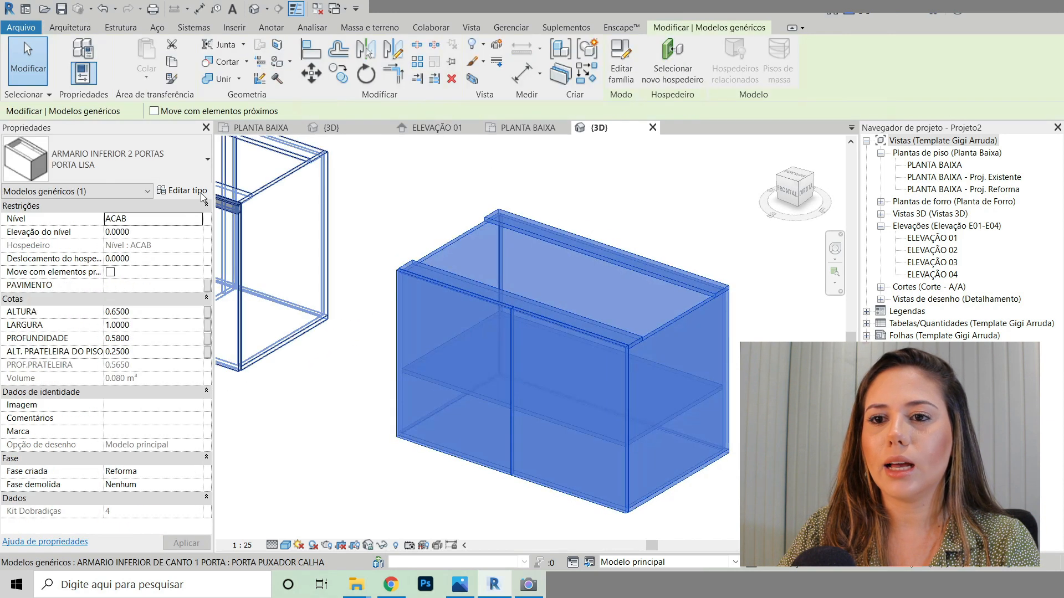
{"action": "left_click", "coordinate": [201, 193]}
{"action": "left_click_drag", "start_coordinate": [729, 72], "coordinate": [218, 64]}
{"action": "left_click_drag", "start_coordinate": [323, 242], "coordinate": [324, 390]}
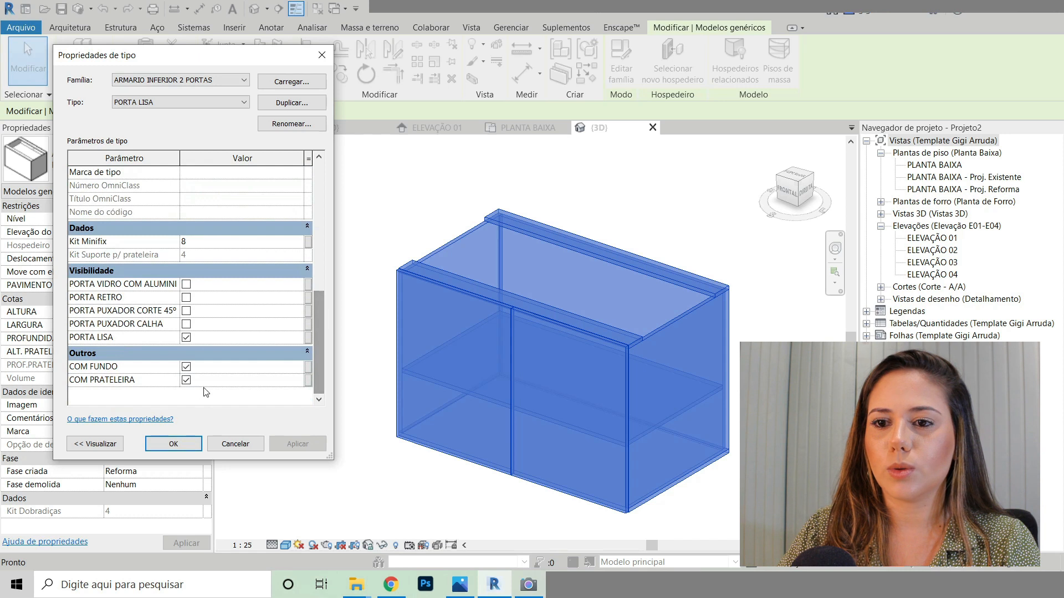
{"action": "left_click", "coordinate": [294, 445]}
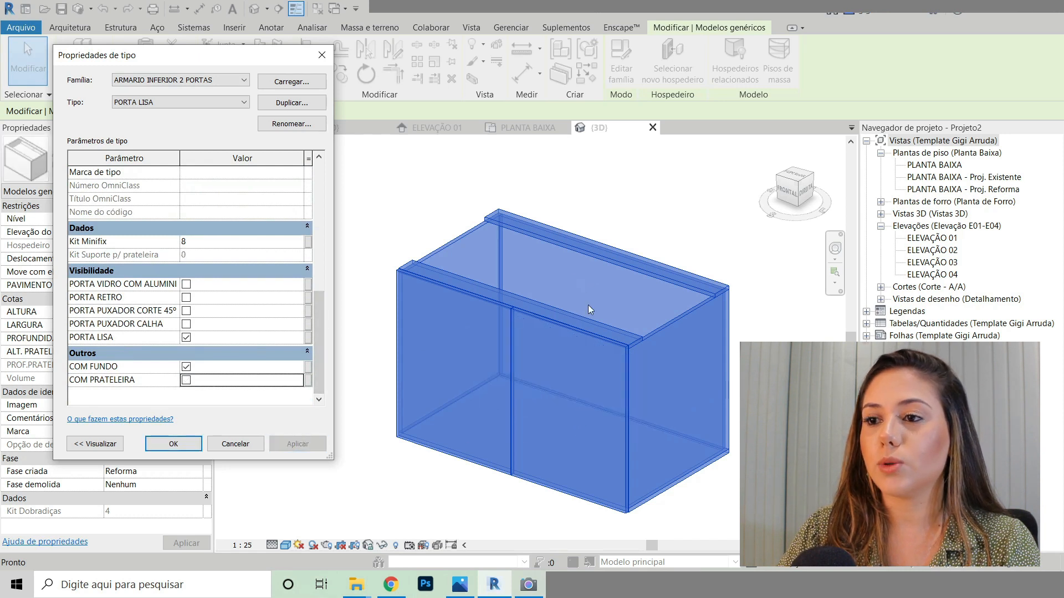
Step: Turn COM FUNDO off and back on in the two-door cabinet's type properties, applying each change
{"action": "left_click", "coordinate": [186, 368]}
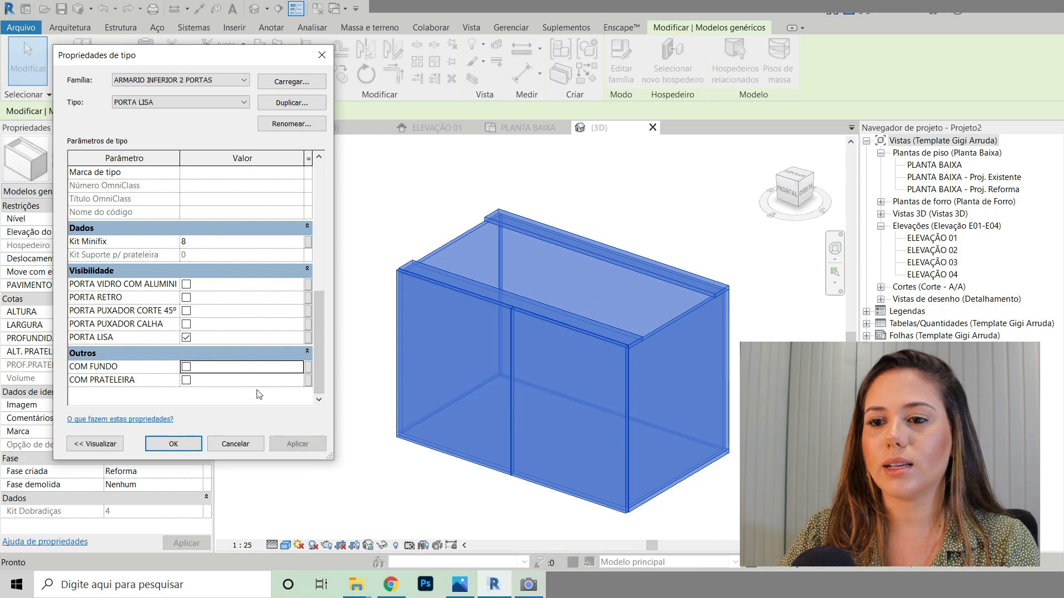
{"action": "left_click", "coordinate": [298, 448]}
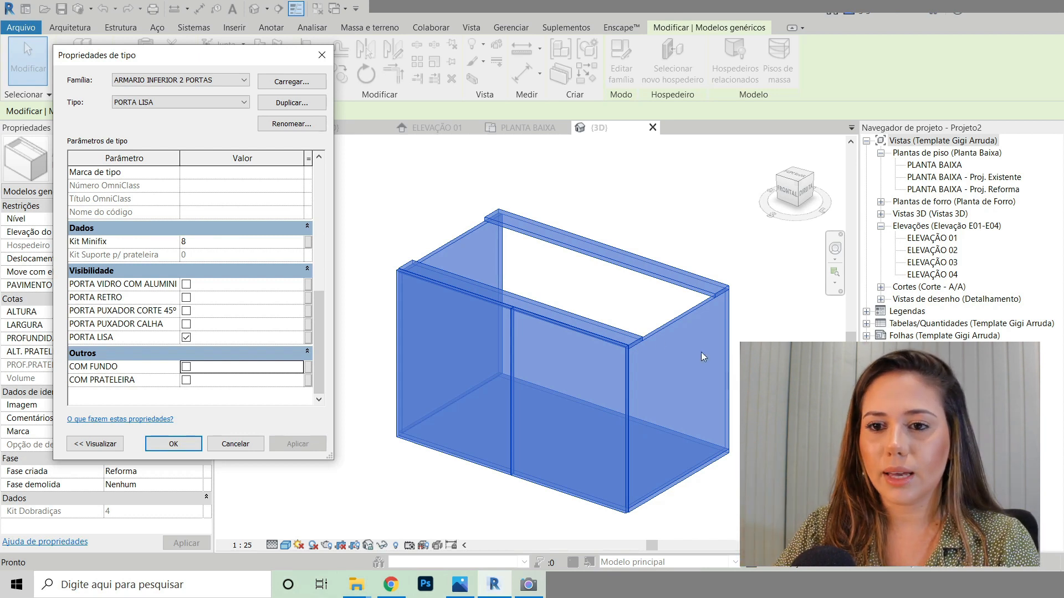
{"action": "left_click", "coordinate": [186, 367]}
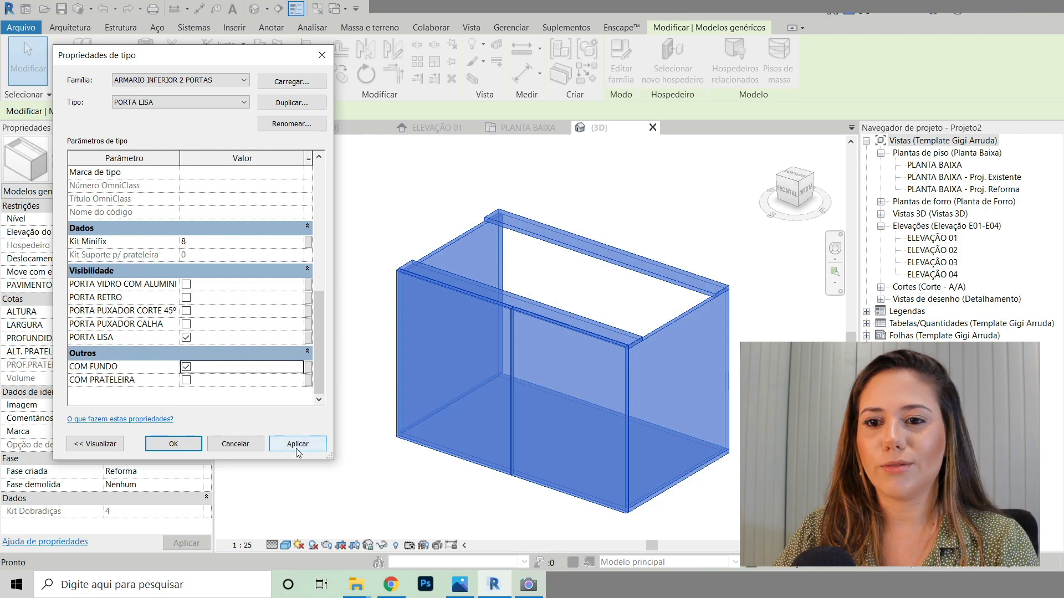
{"action": "left_click", "coordinate": [298, 444]}
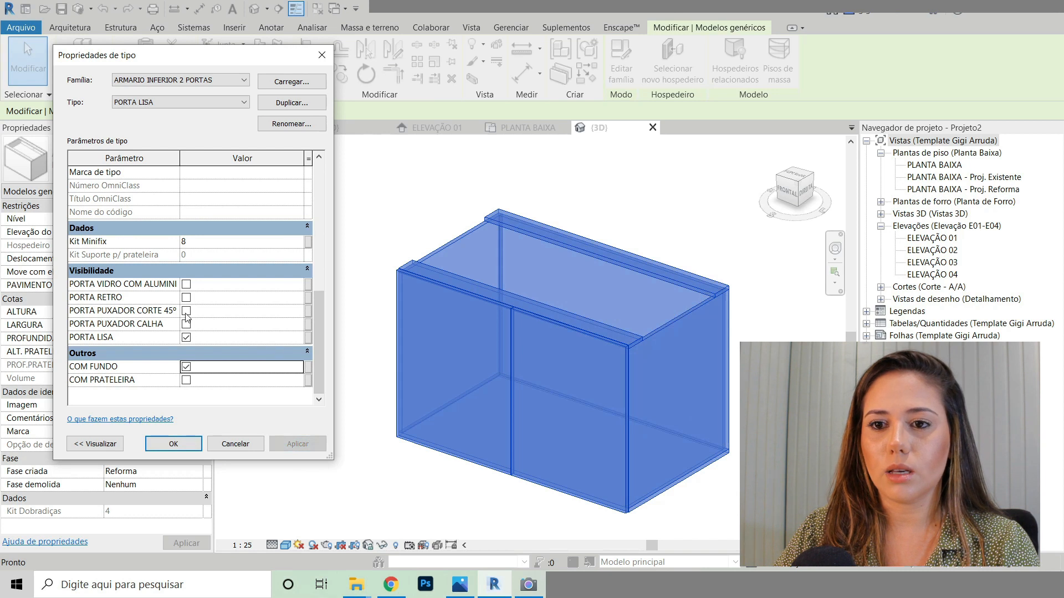
Step: Turn off PORTA LISA and turn on COM PRATELEIRA in the two-door cabinet's type properties
{"action": "left_click", "coordinate": [186, 337]}
{"action": "left_click", "coordinate": [292, 449]}
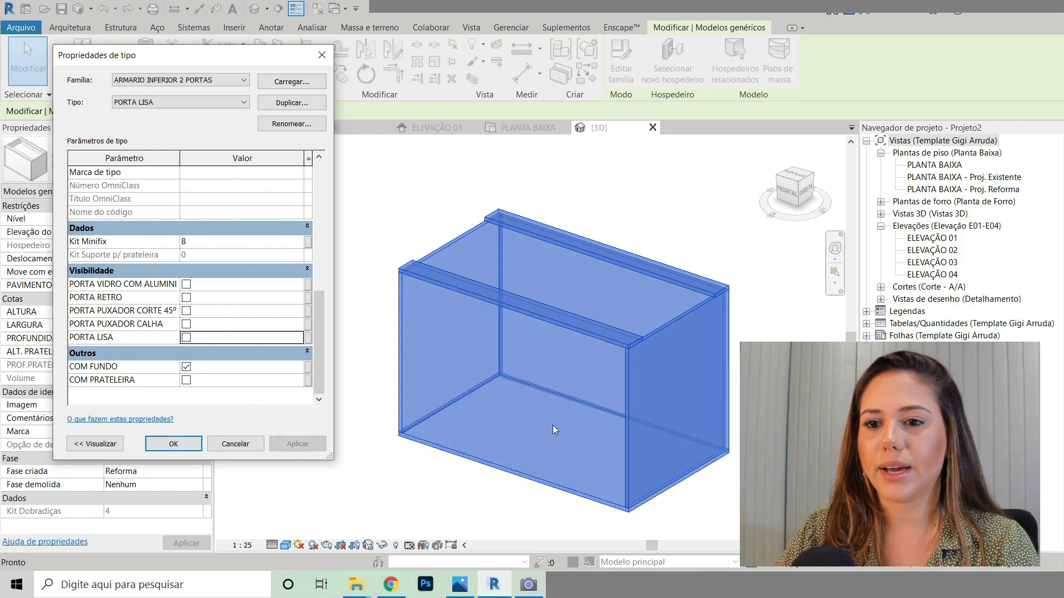
{"action": "left_click", "coordinate": [186, 380]}
{"action": "left_click", "coordinate": [294, 444]}
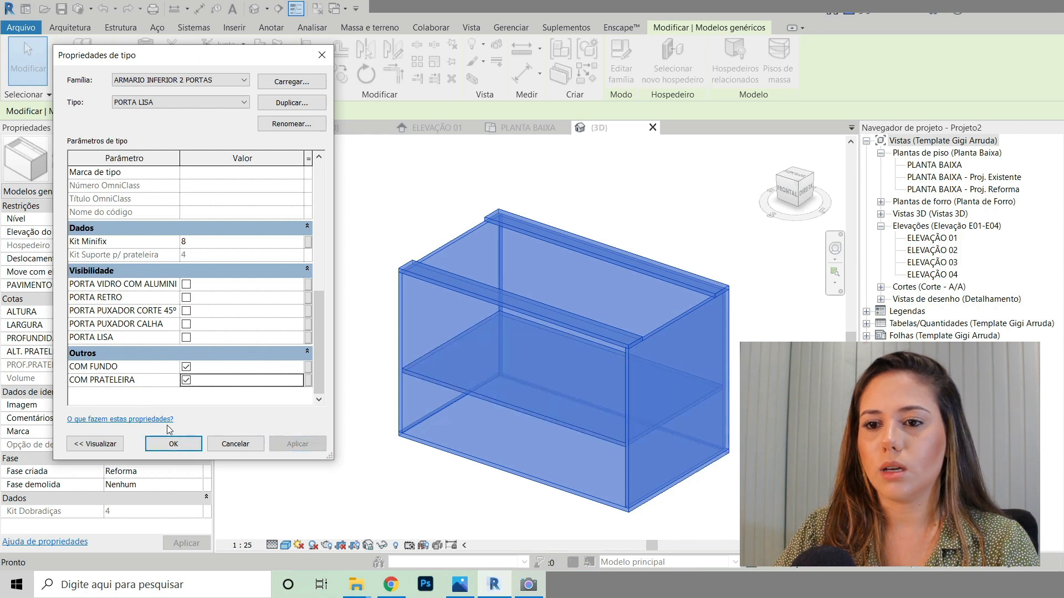
{"action": "left_click", "coordinate": [173, 444]}
{"action": "key", "text": "Escape"}
{"action": "scroll", "coordinate": [553, 257], "scroll_direction": "down", "scroll_amount": 2}
{"action": "middle_click_drag", "start_coordinate": [582, 336], "coordinate": [603, 339], "text": "shift"}
Step: Turn the PORTA LISA visibility back on in the two-door cabinet's type properties
{"action": "left_click", "coordinate": [603, 341]}
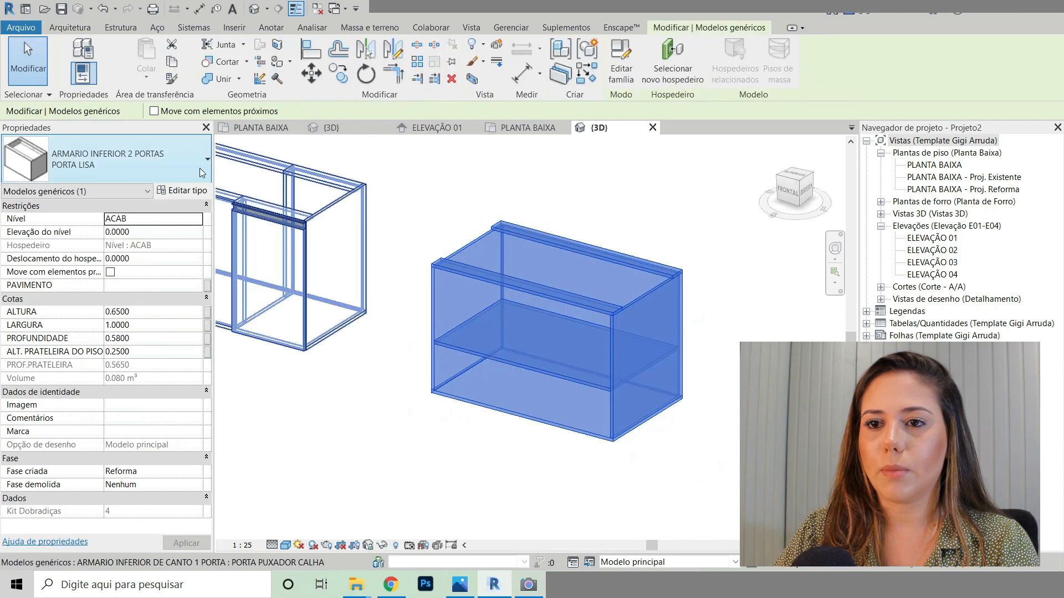
{"action": "left_click", "coordinate": [182, 190]}
{"action": "left_click_drag", "start_coordinate": [321, 225], "coordinate": [318, 360]}
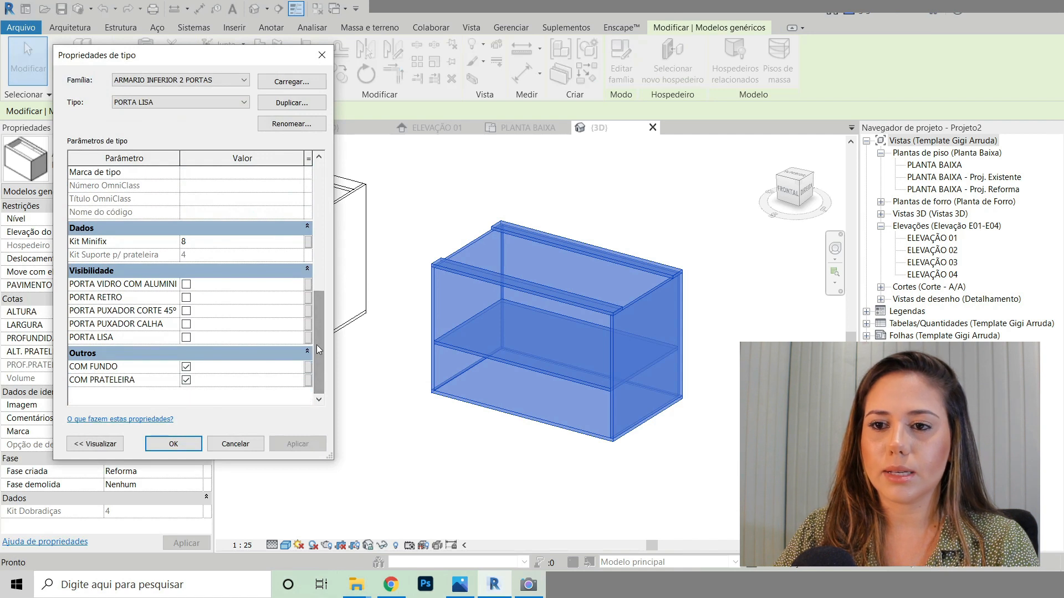
{"action": "left_click", "coordinate": [186, 337]}
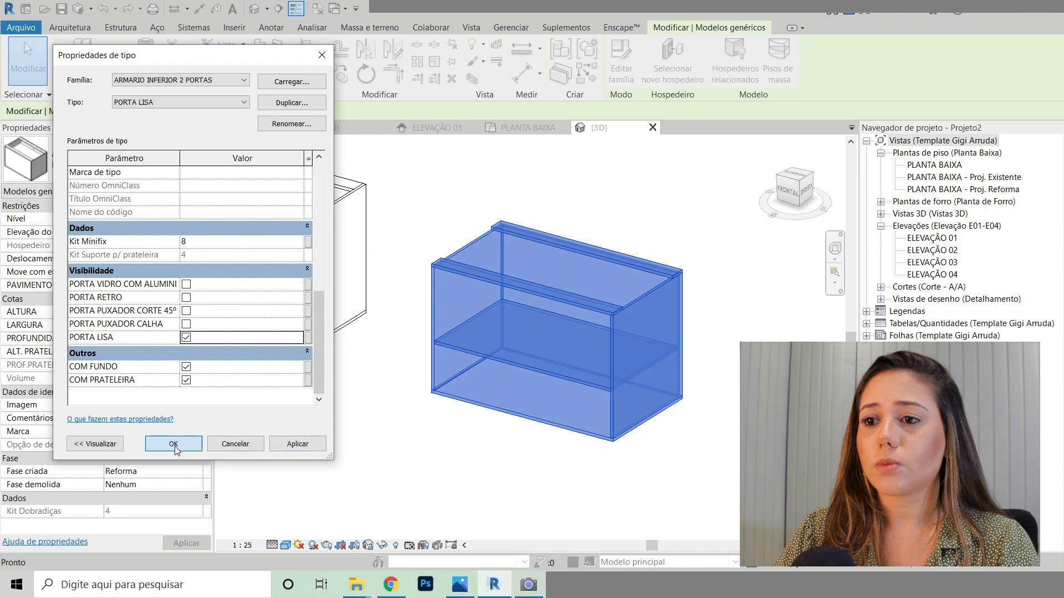
{"action": "left_click", "coordinate": [174, 445]}
{"action": "left_click", "coordinate": [539, 453]}
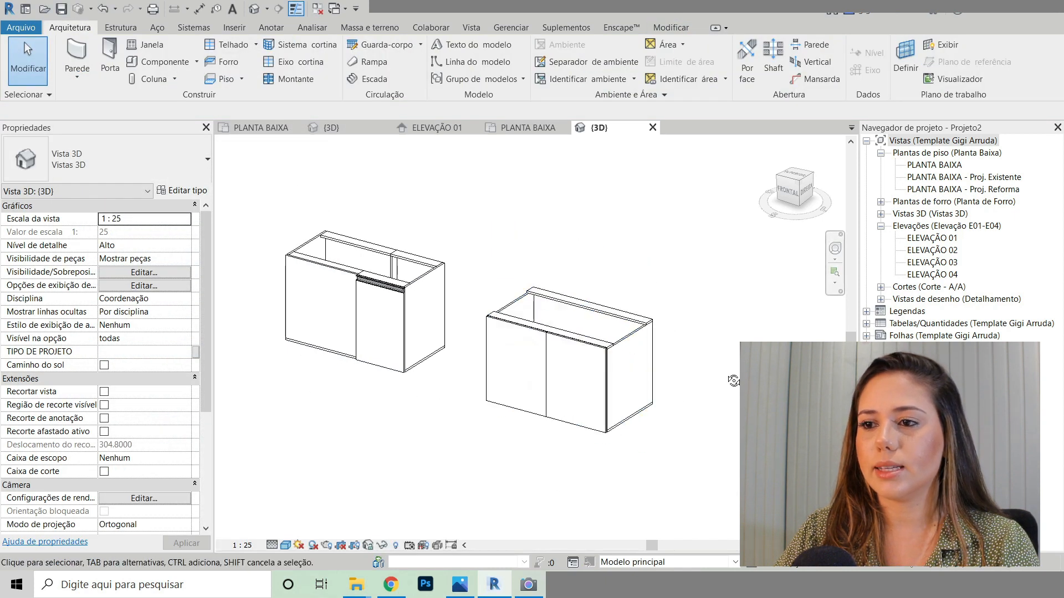
Step: Switch the two-door cabinet's type to PORTA PUXADOR CALHA
{"action": "middle_click_drag", "start_coordinate": [733, 381], "coordinate": [570, 360], "text": "shift"}
{"action": "left_click", "coordinate": [570, 360]}
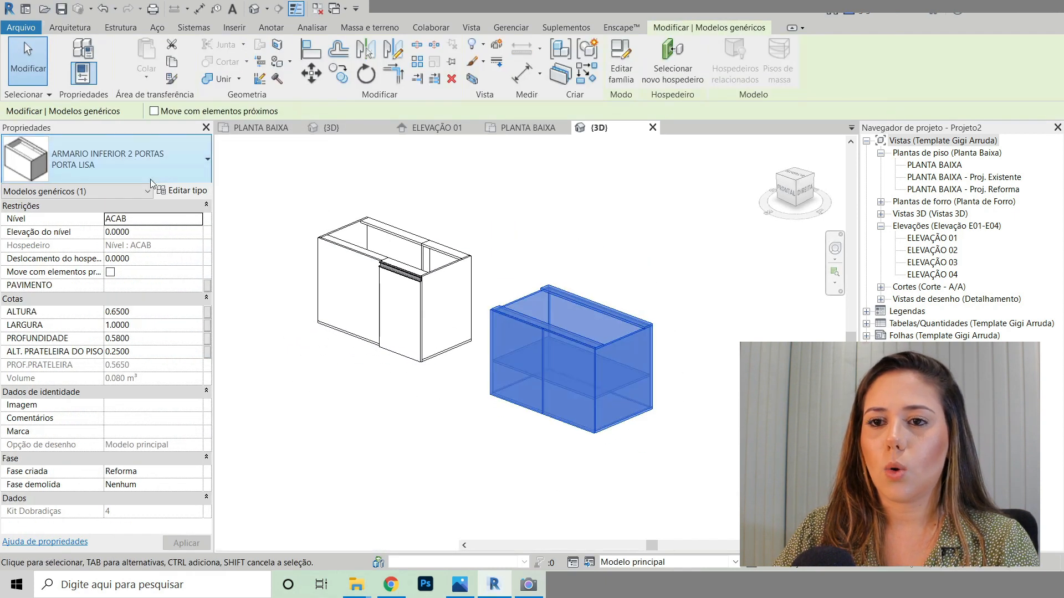
{"action": "left_click", "coordinate": [151, 178]}
{"action": "left_click", "coordinate": [92, 234]}
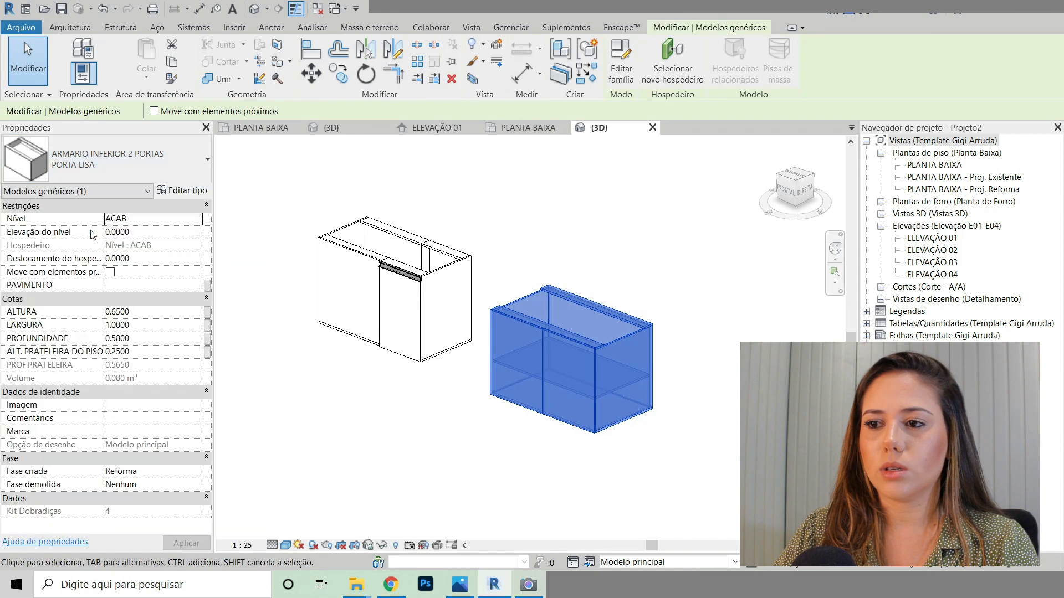
{"action": "left_click", "coordinate": [685, 482]}
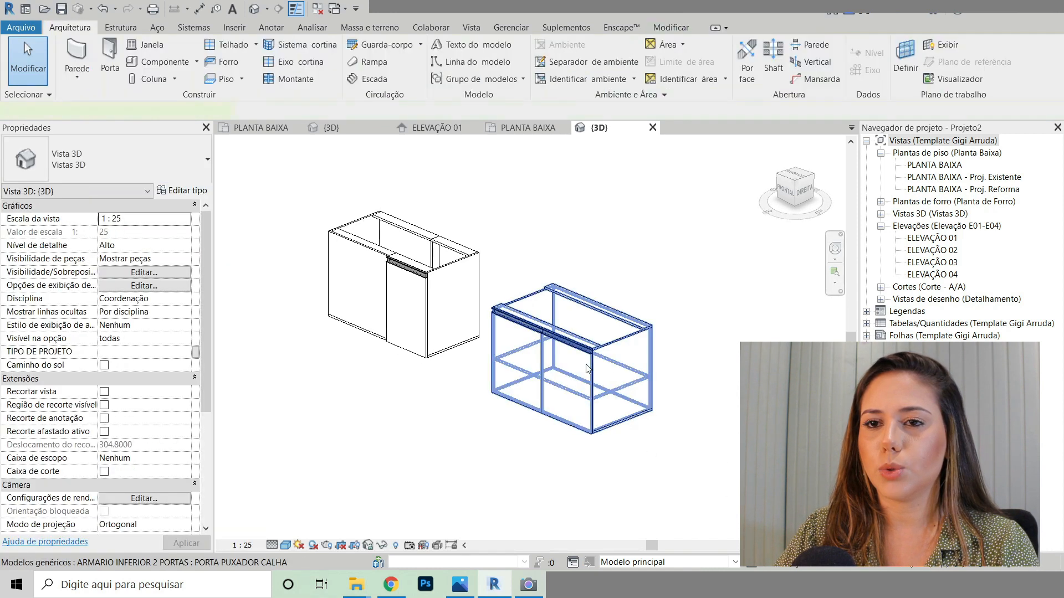
Step: Switch the two-door cabinet's type to PORTA RETRO and inspect its framed doors in 3D
{"action": "left_click", "coordinate": [588, 369]}
{"action": "left_click", "coordinate": [118, 162]}
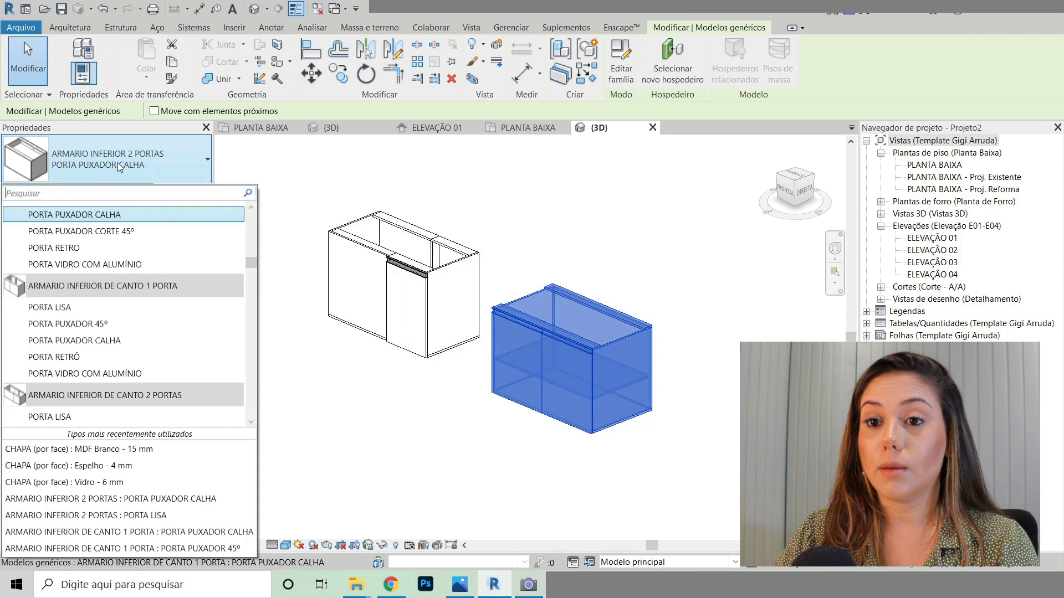
{"action": "left_click", "coordinate": [80, 251]}
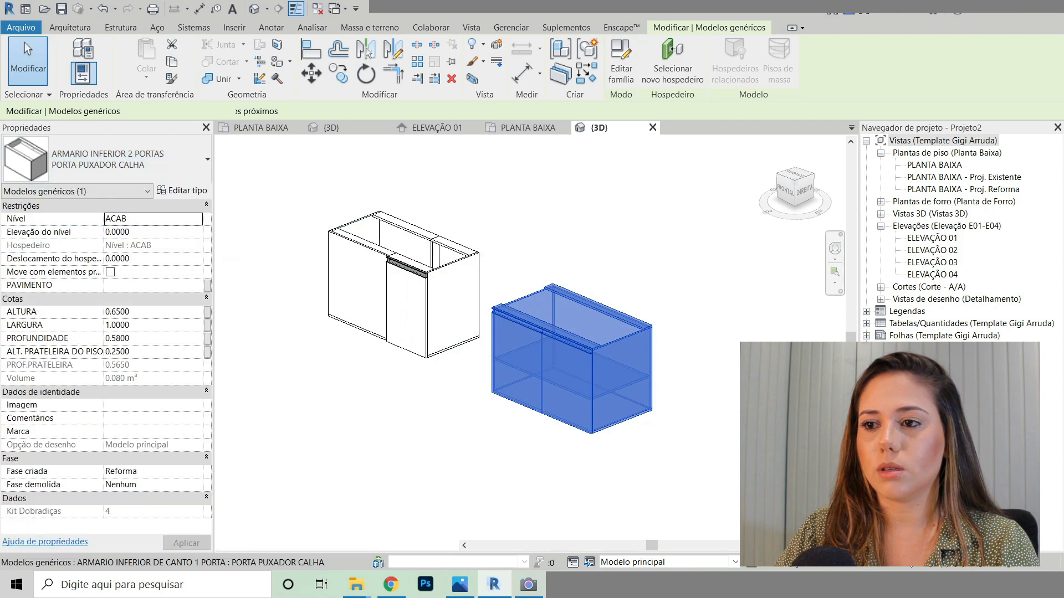
{"action": "left_click", "coordinate": [720, 458]}
{"action": "scroll", "coordinate": [722, 456], "scroll_direction": "up", "scroll_amount": 2}
{"action": "middle_click_drag", "start_coordinate": [764, 438], "coordinate": [692, 432], "text": "shift"}
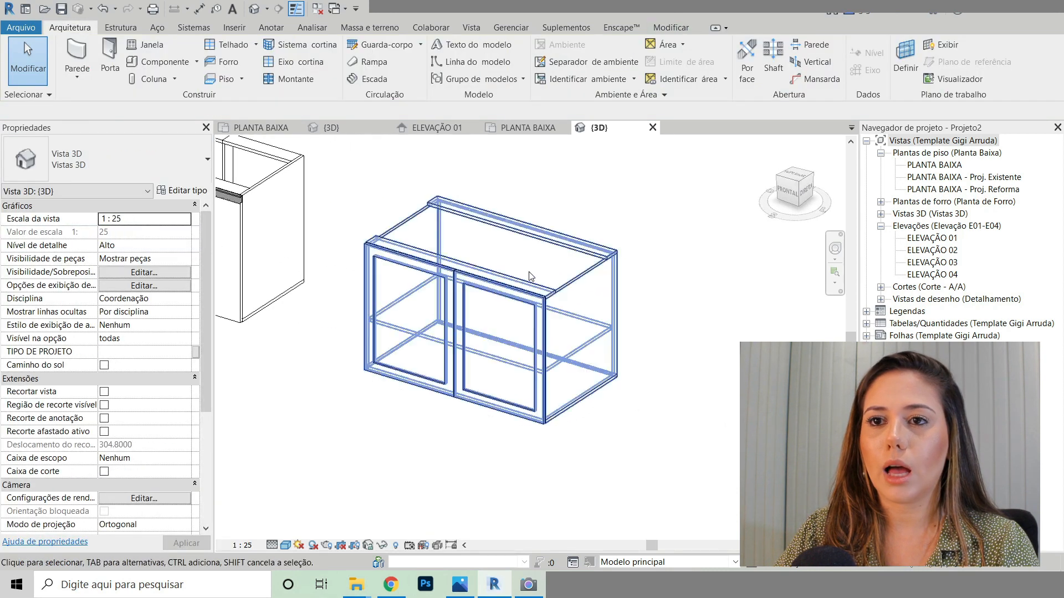
Step: Start placing a component and browse the available ARMARIO INFERIOR and ARMARIO SUPERIOR families with their door types
{"action": "left_click", "coordinate": [161, 62]}
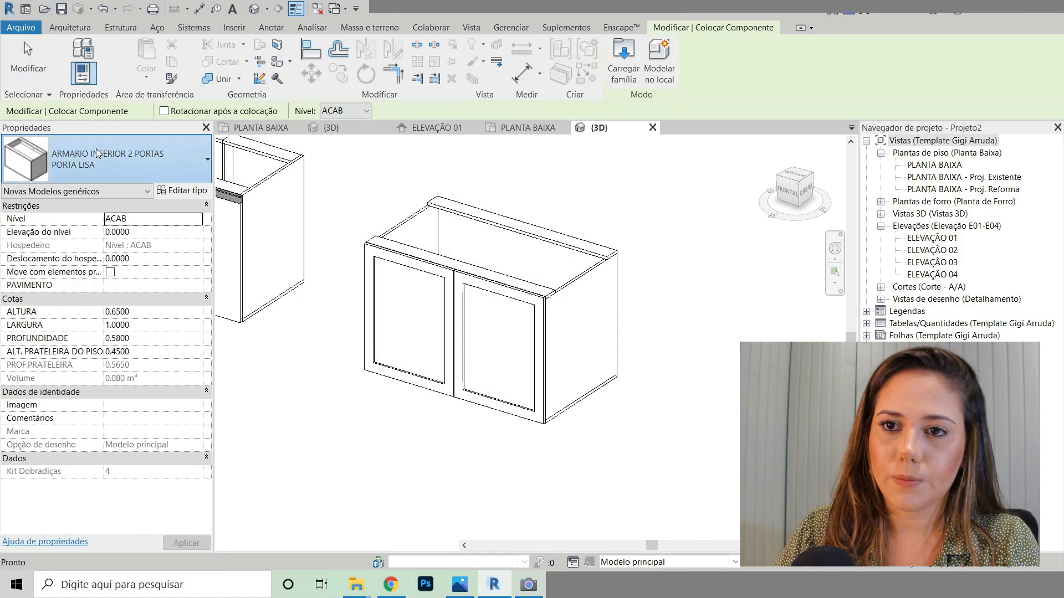
{"action": "left_click", "coordinate": [98, 157]}
{"action": "scroll", "coordinate": [180, 332], "scroll_direction": "down", "scroll_amount": 2}
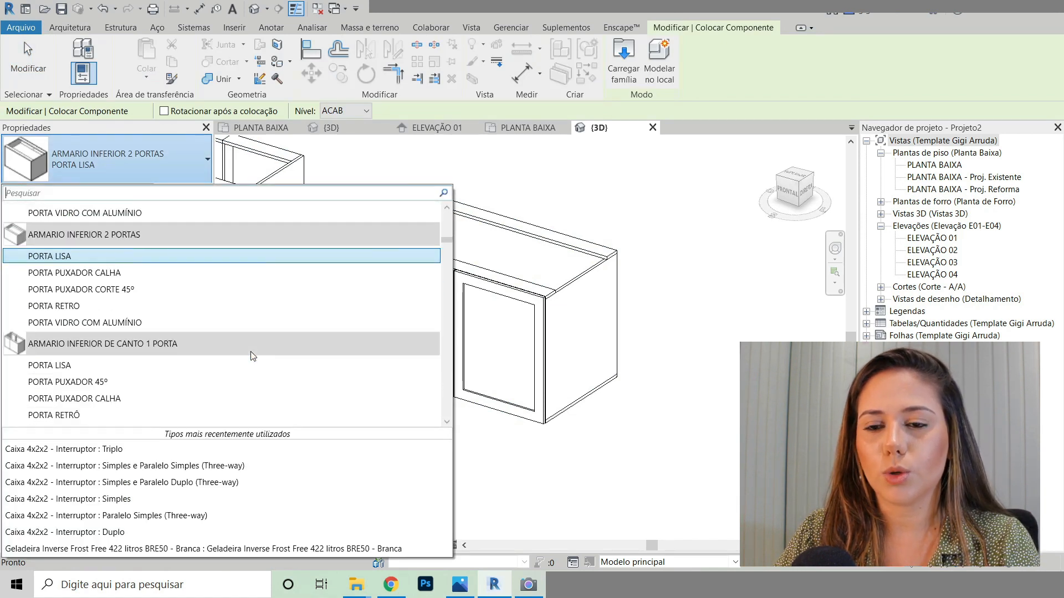
{"action": "scroll", "coordinate": [139, 368], "scroll_direction": "down", "scroll_amount": 2}
{"action": "scroll", "coordinate": [149, 355], "scroll_direction": "down", "scroll_amount": 4}
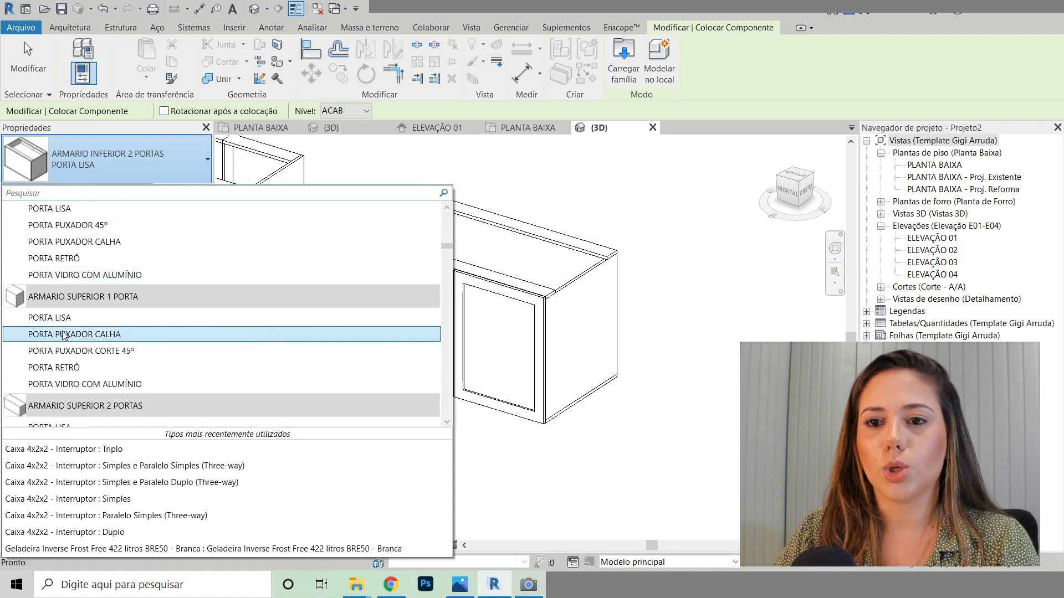
{"action": "scroll", "coordinate": [63, 316], "scroll_direction": "down", "scroll_amount": 1}
{"action": "scroll", "coordinate": [62, 283], "scroll_direction": "down", "scroll_amount": 3}
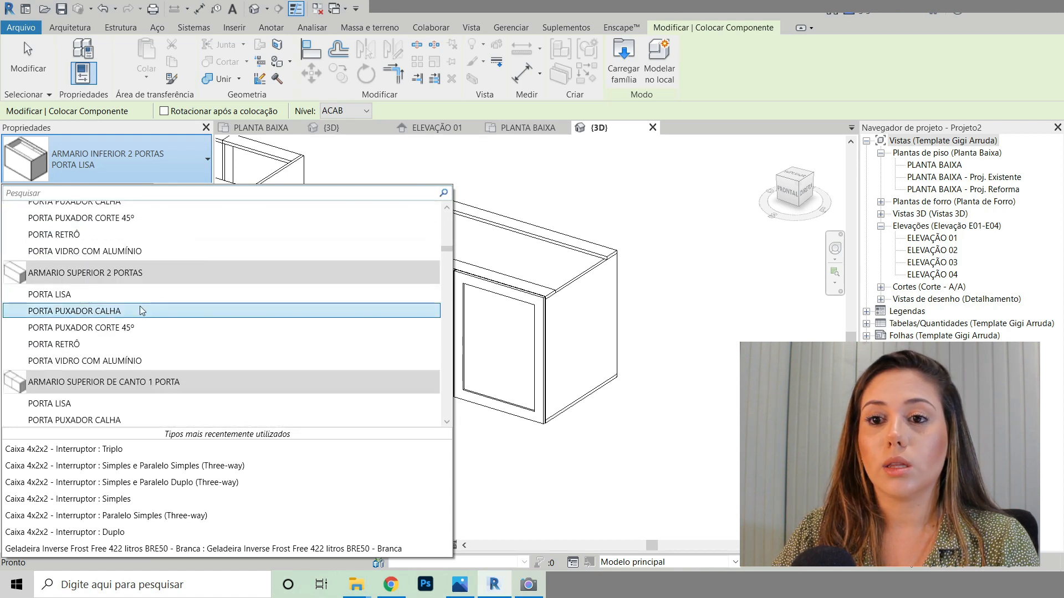
{"action": "scroll", "coordinate": [87, 310], "scroll_direction": "down", "scroll_amount": 3}
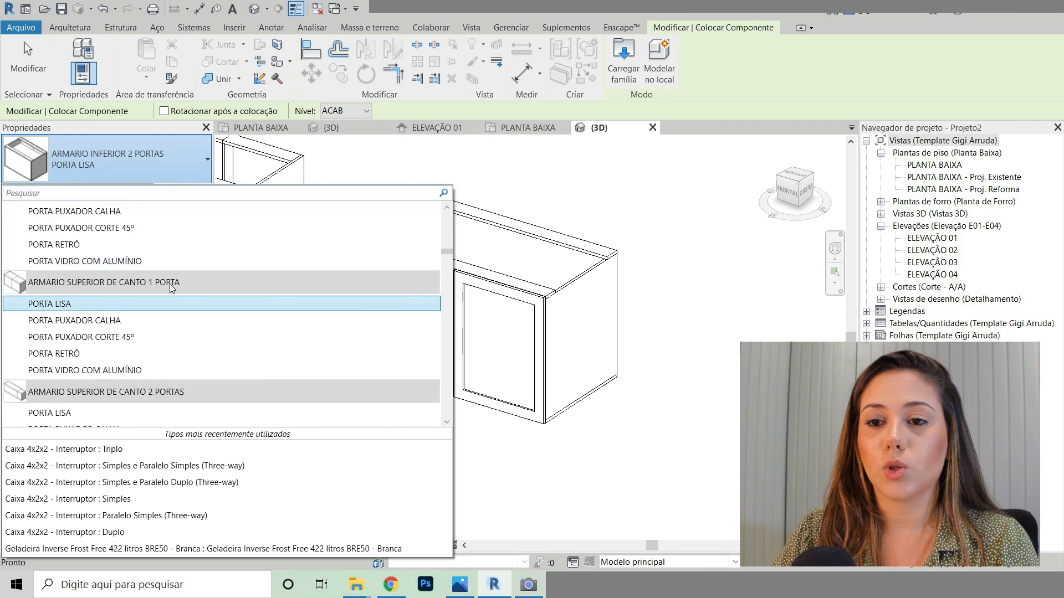
{"action": "scroll", "coordinate": [138, 316], "scroll_direction": "up", "scroll_amount": 2}
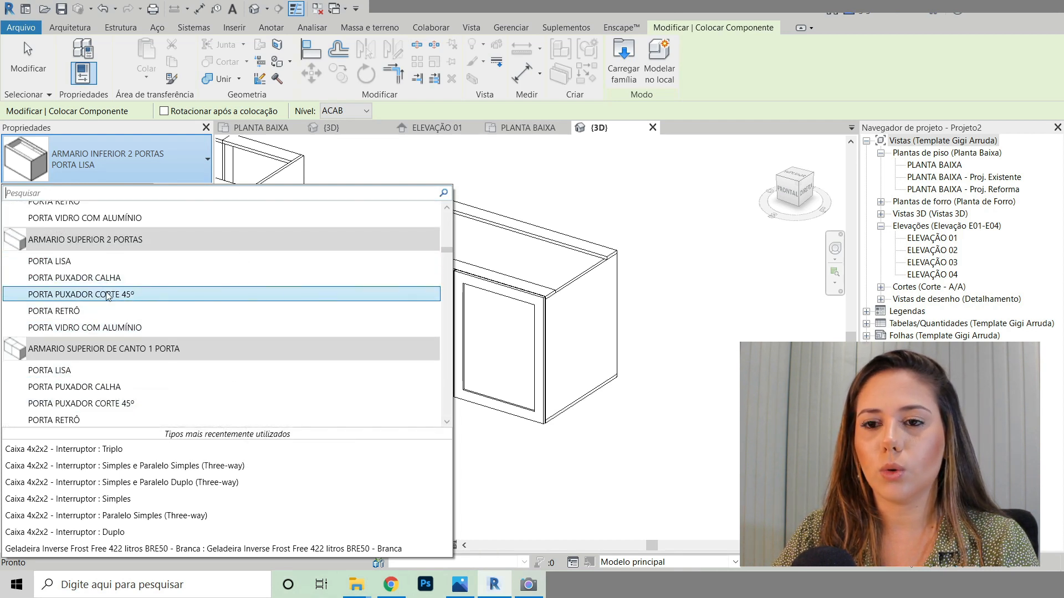
{"action": "scroll", "coordinate": [113, 298], "scroll_direction": "down", "scroll_amount": 1}
{"action": "scroll", "coordinate": [125, 317], "scroll_direction": "down", "scroll_amount": 5}
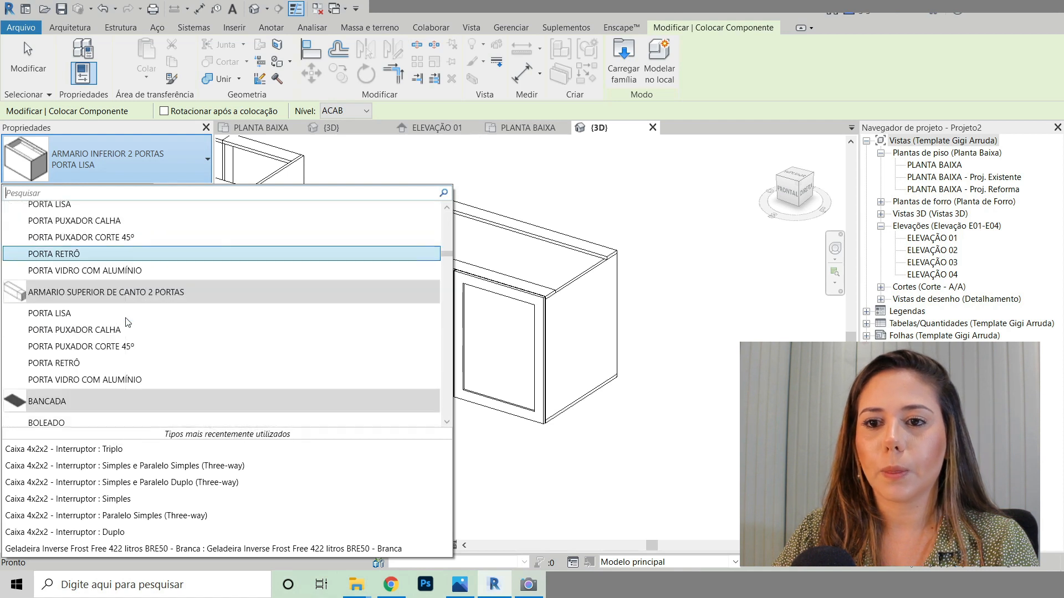
Step: Browse the component list's countertop families: BANCADA, BANCADA COM TESTEIRA and BANCADA ENGASTADA, with their edge types
{"action": "scroll", "coordinate": [149, 290], "scroll_direction": "down", "scroll_amount": 6}
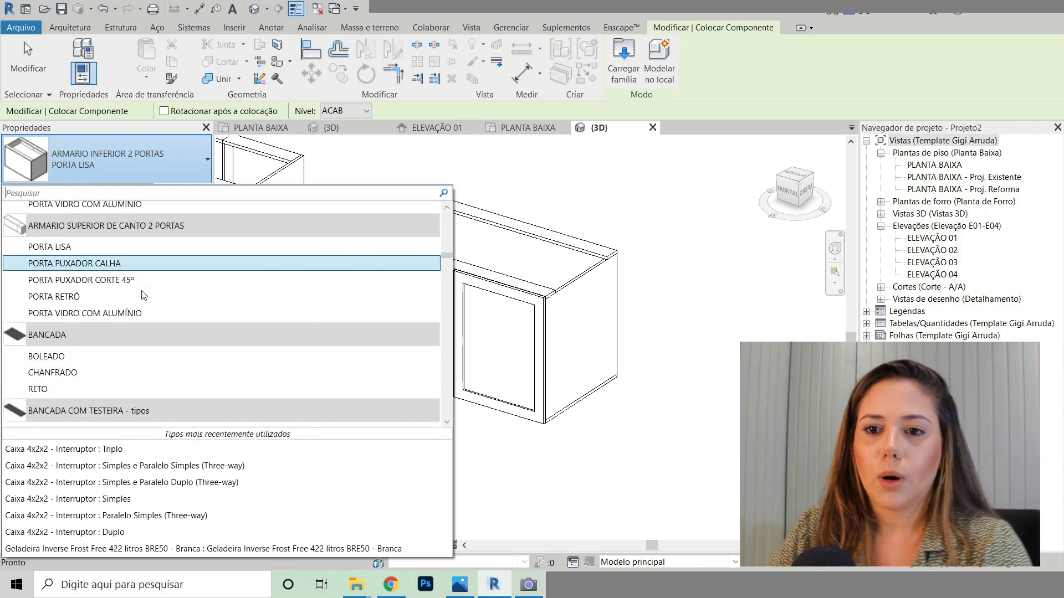
{"action": "scroll", "coordinate": [109, 338], "scroll_direction": "up", "scroll_amount": 2}
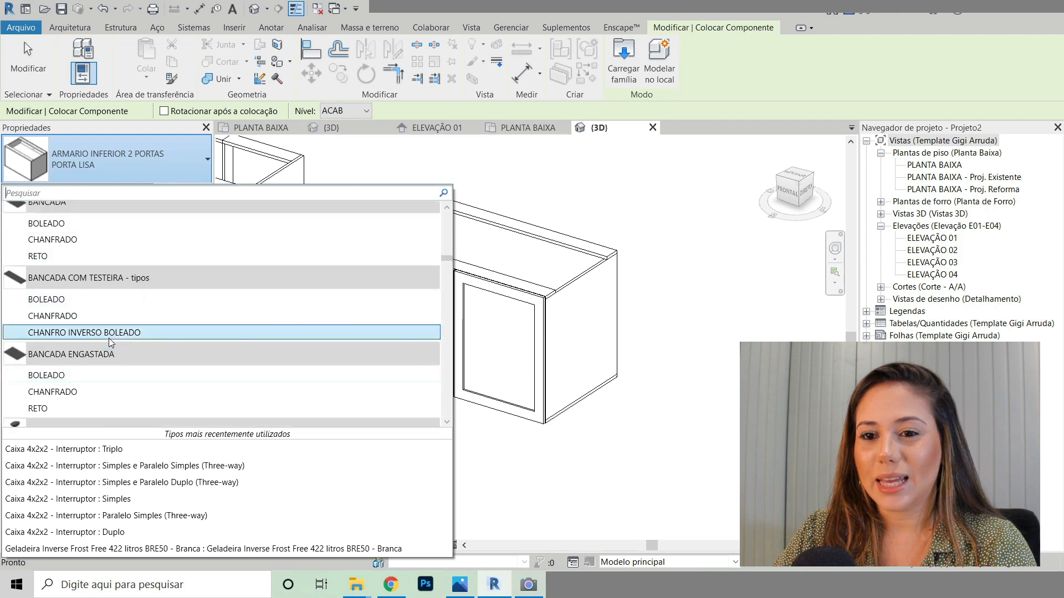
{"action": "scroll", "coordinate": [61, 392], "scroll_direction": "down", "scroll_amount": 1}
{"action": "scroll", "coordinate": [61, 392], "scroll_direction": "down", "scroll_amount": 1}
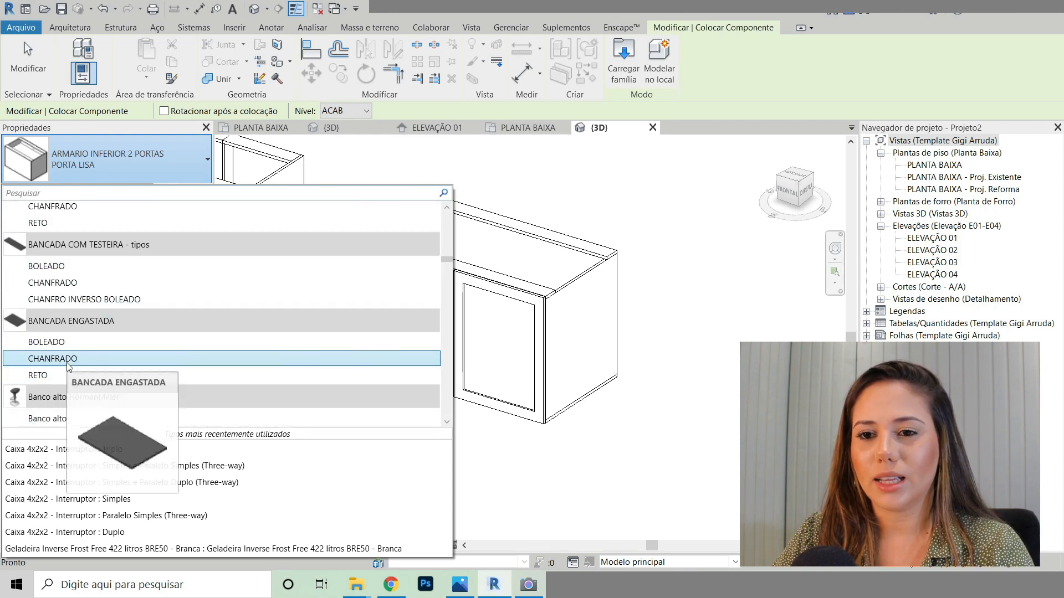
{"action": "scroll", "coordinate": [167, 354], "scroll_direction": "down", "scroll_amount": 1}
{"action": "scroll", "coordinate": [168, 355], "scroll_direction": "down", "scroll_amount": 5}
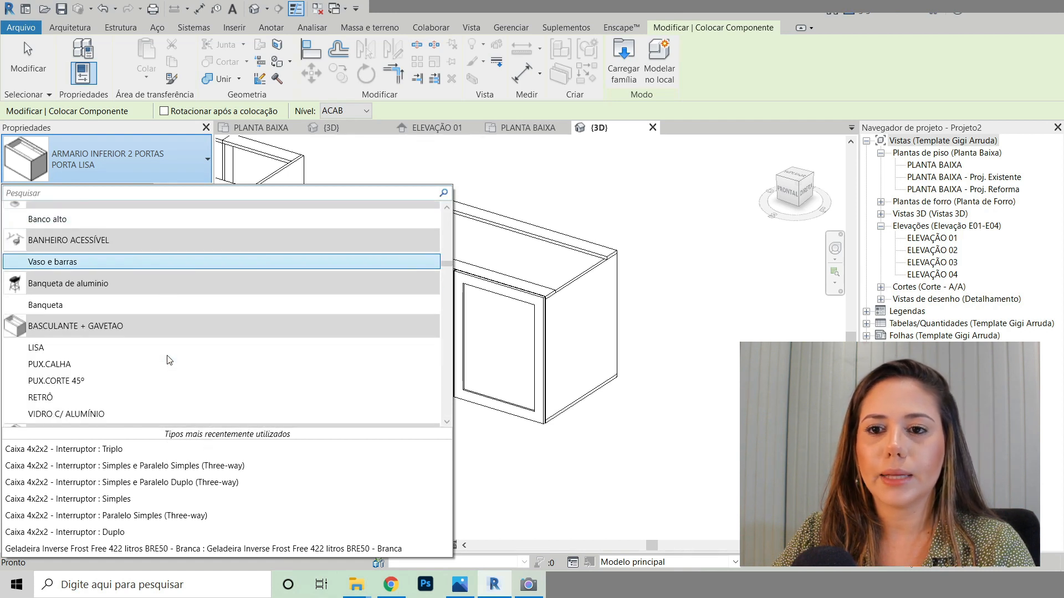
Step: Examine the BASCULANTE + GAVETAO, BASCULANTE INFERIOR and BASCULANTE SUPERIOR families with their door types, and the BASE DE ARMARIO component
{"action": "scroll", "coordinate": [172, 278], "scroll_direction": "down", "scroll_amount": 2}
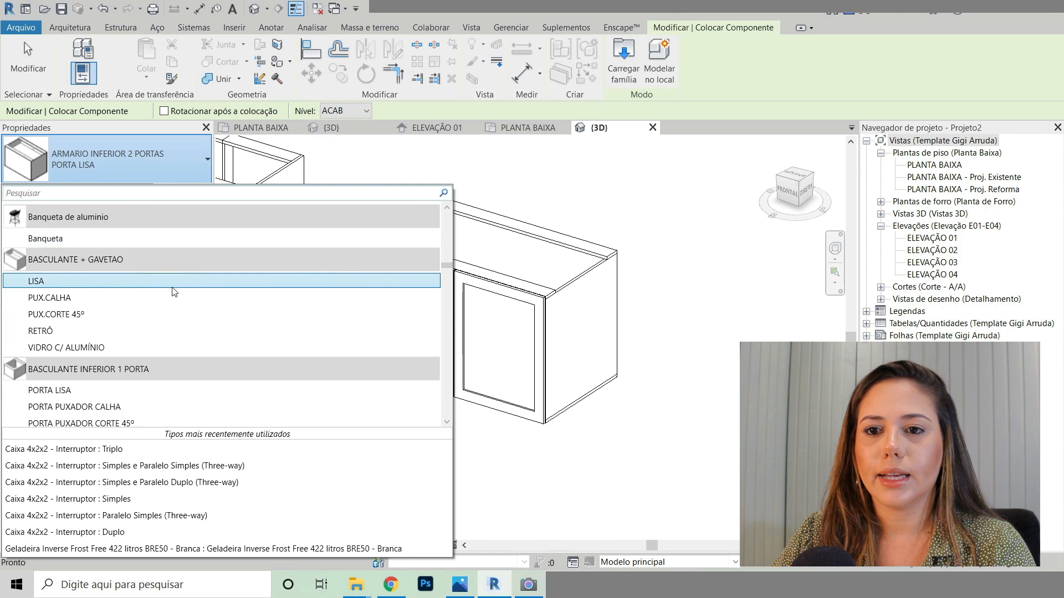
{"action": "scroll", "coordinate": [174, 291], "scroll_direction": "down", "scroll_amount": 1}
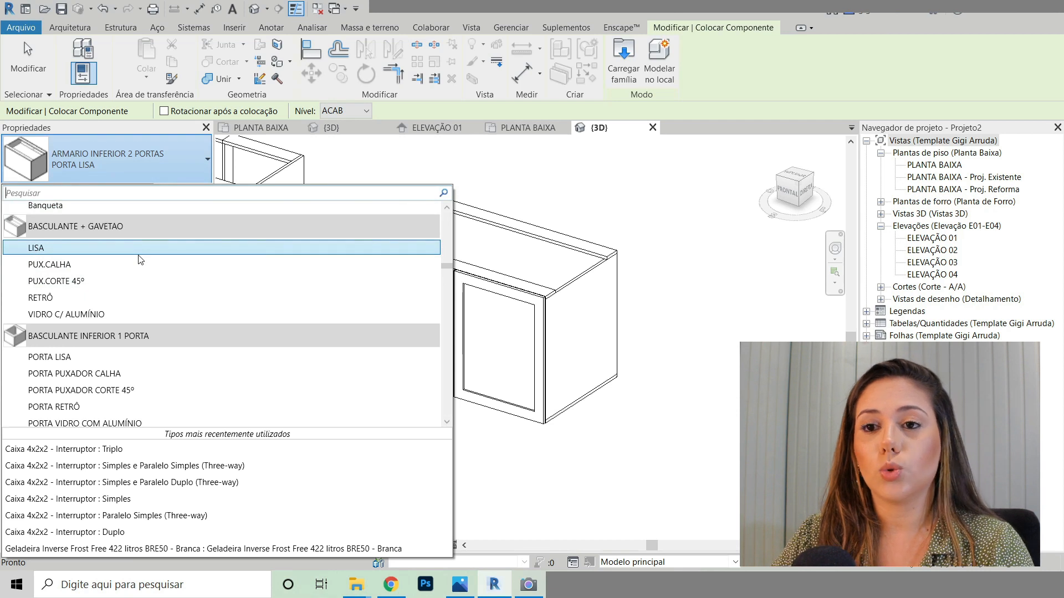
{"action": "scroll", "coordinate": [134, 282], "scroll_direction": "down", "scroll_amount": 1}
{"action": "scroll", "coordinate": [134, 317], "scroll_direction": "down", "scroll_amount": 1}
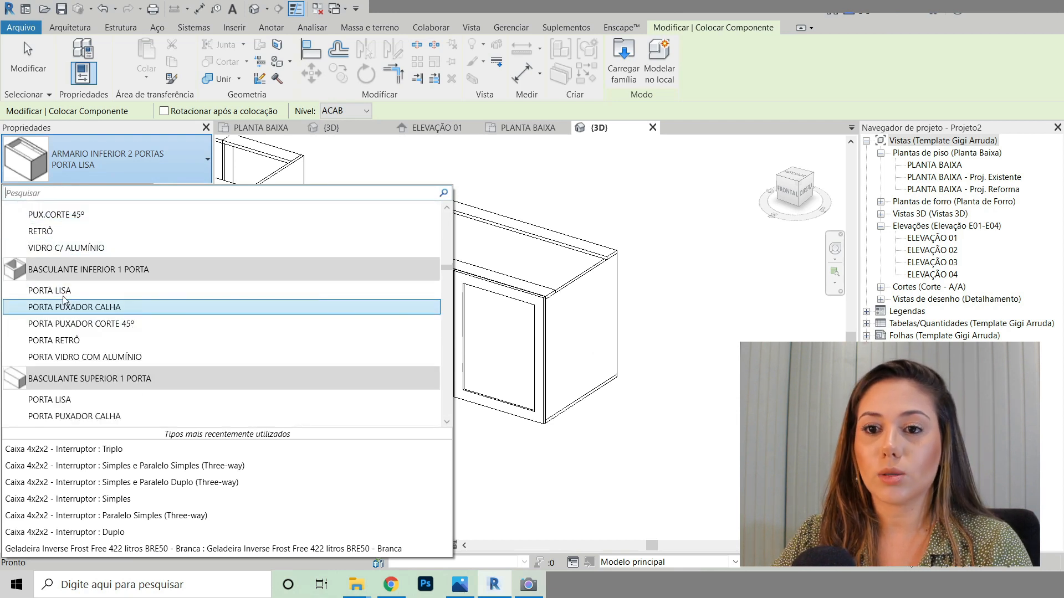
{"action": "mouse_move", "coordinate": [63, 297]}
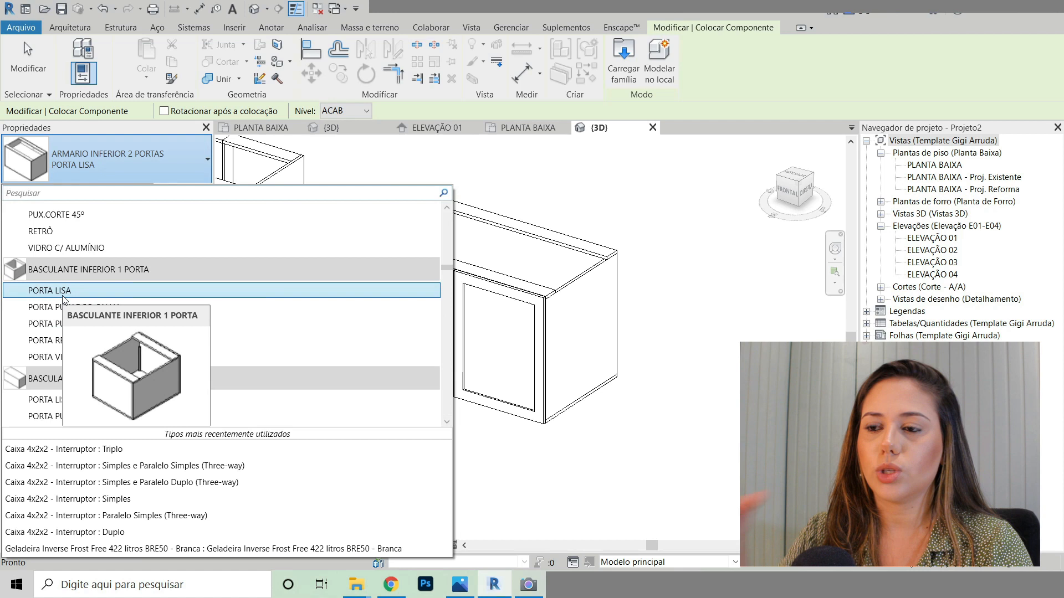
{"action": "scroll", "coordinate": [63, 299], "scroll_direction": "down", "scroll_amount": 3}
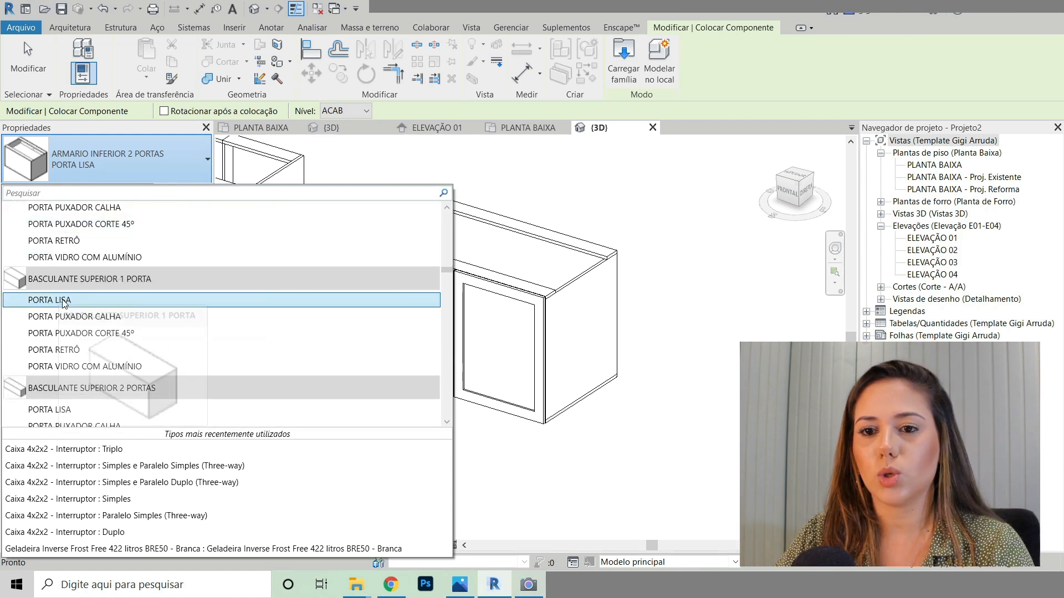
{"action": "scroll", "coordinate": [63, 300], "scroll_direction": "down", "scroll_amount": 5}
{"action": "scroll", "coordinate": [164, 298], "scroll_direction": "down", "scroll_amount": 2}
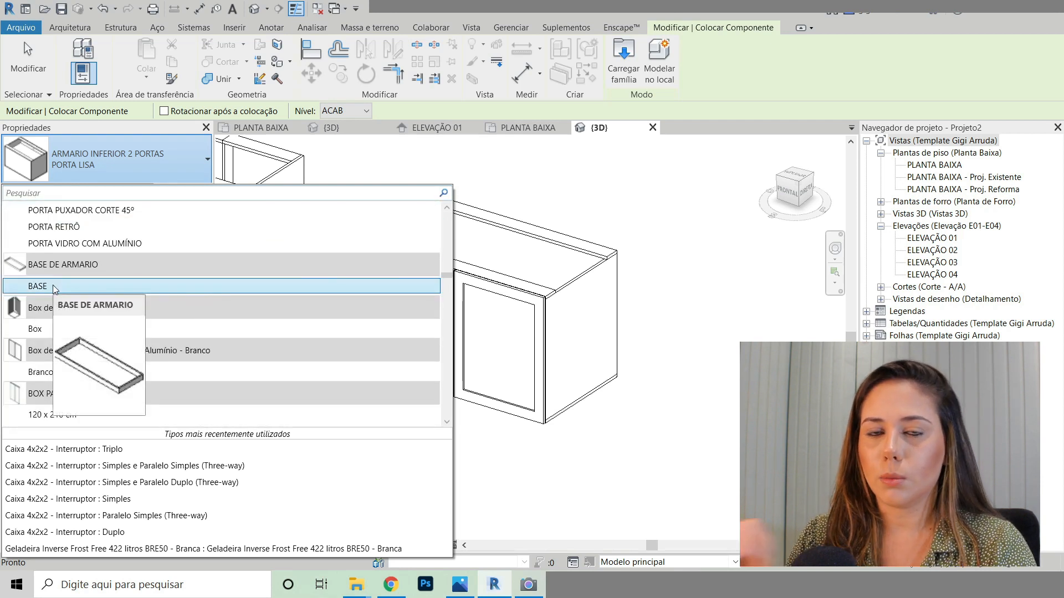
Step: Look through the shower box, CABIDEIRO and Cadeira families and their types in the component list
{"action": "scroll", "coordinate": [271, 273], "scroll_direction": "down", "scroll_amount": 5}
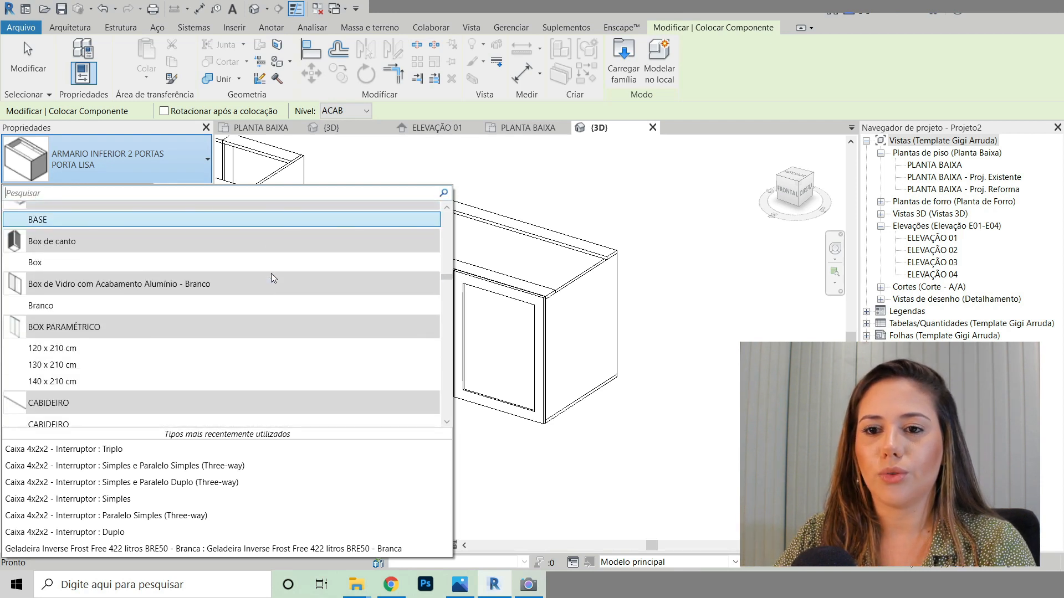
{"action": "scroll", "coordinate": [255, 309], "scroll_direction": "down", "scroll_amount": 7}
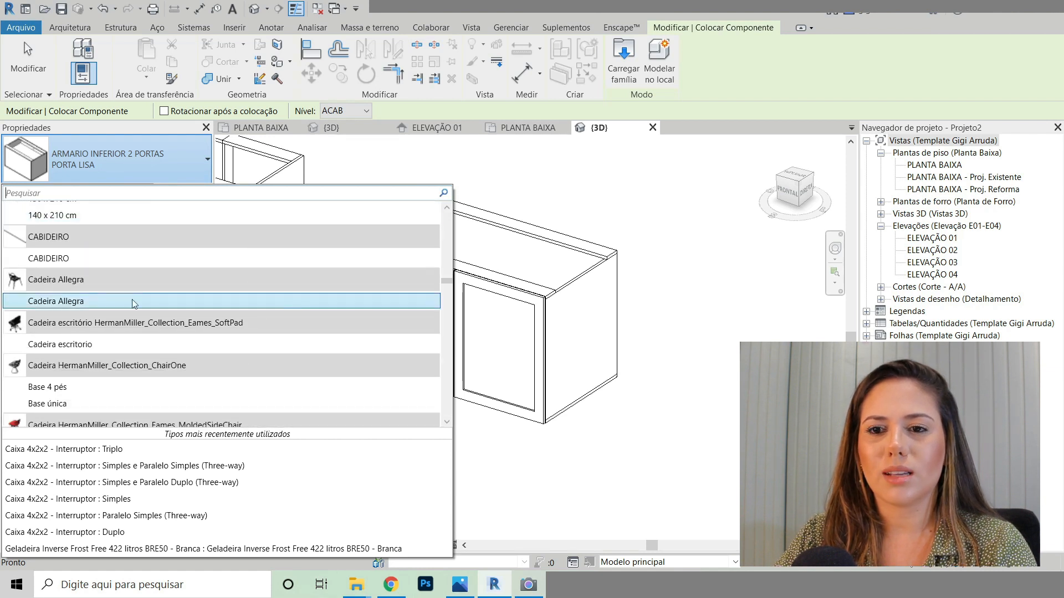
{"action": "scroll", "coordinate": [182, 292], "scroll_direction": "down", "scroll_amount": 9}
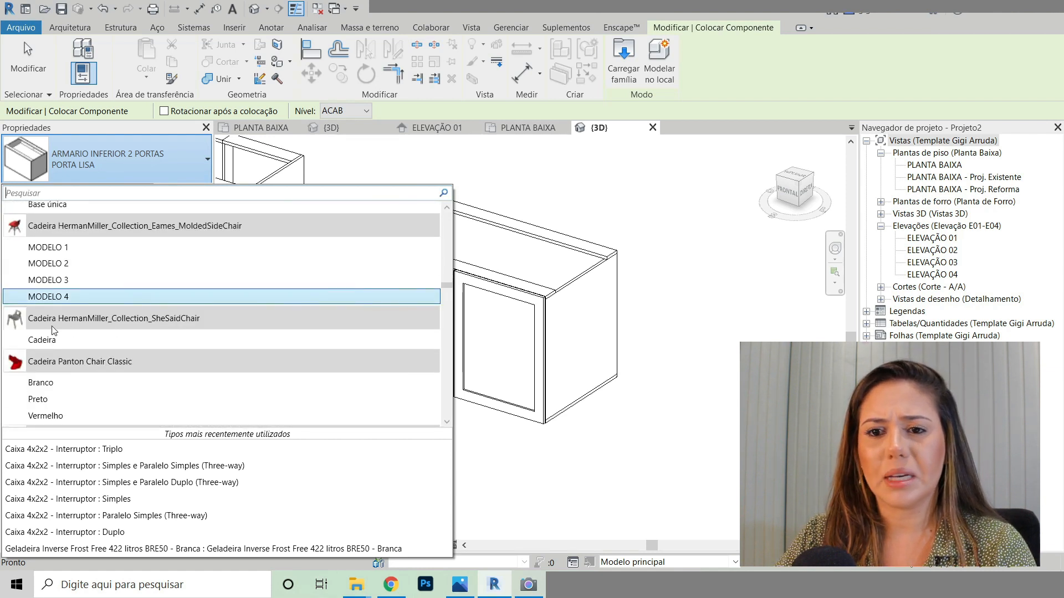
Step: Review the Caixa 4x2x2 families for switches, outlets and other points, continuing through the list to the bed and CHAPA (por face) families
{"action": "scroll", "coordinate": [131, 307], "scroll_direction": "down", "scroll_amount": 3}
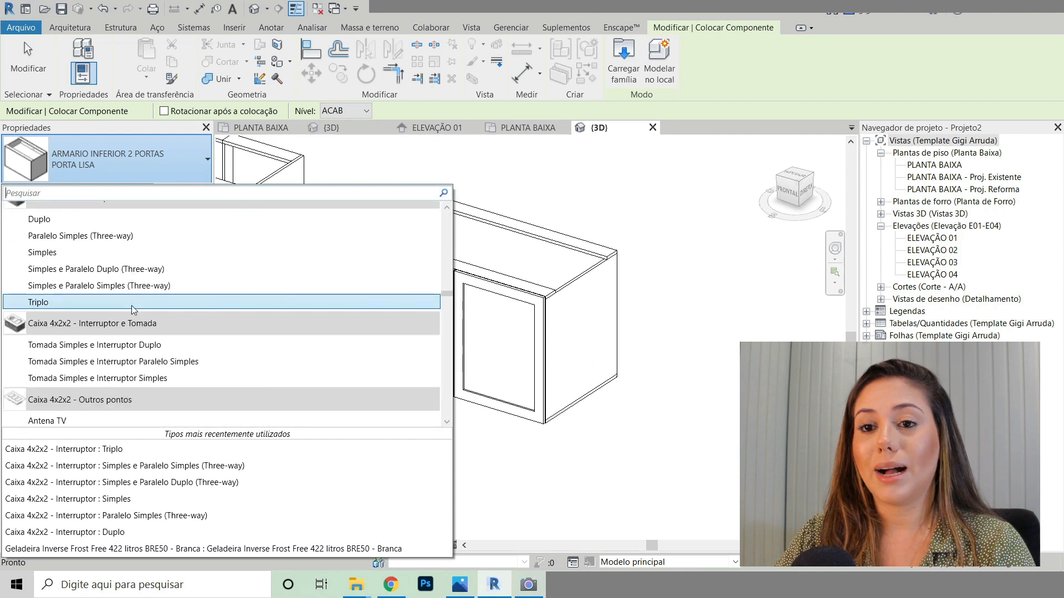
{"action": "scroll", "coordinate": [131, 308], "scroll_direction": "up", "scroll_amount": 1}
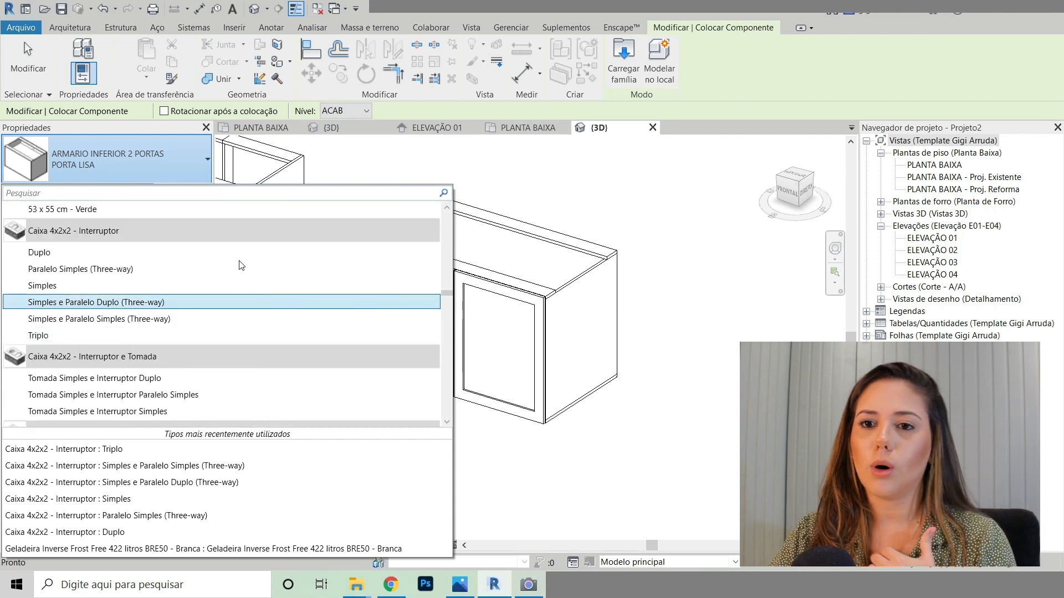
{"action": "scroll", "coordinate": [129, 271], "scroll_direction": "down", "scroll_amount": 1}
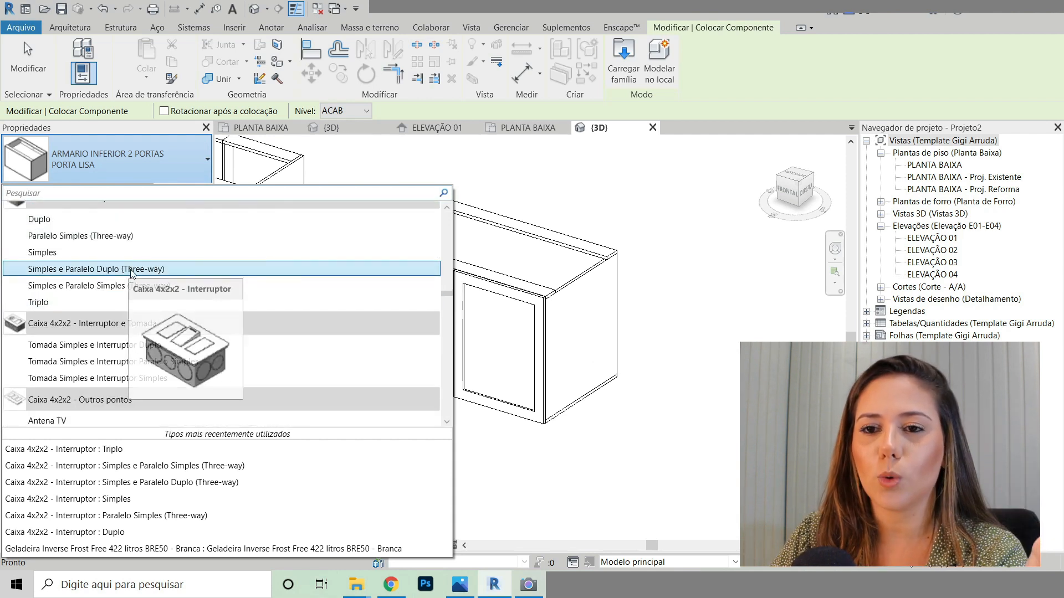
{"action": "scroll", "coordinate": [238, 263], "scroll_direction": "down", "scroll_amount": 1}
{"action": "scroll", "coordinate": [238, 264], "scroll_direction": "up", "scroll_amount": 2}
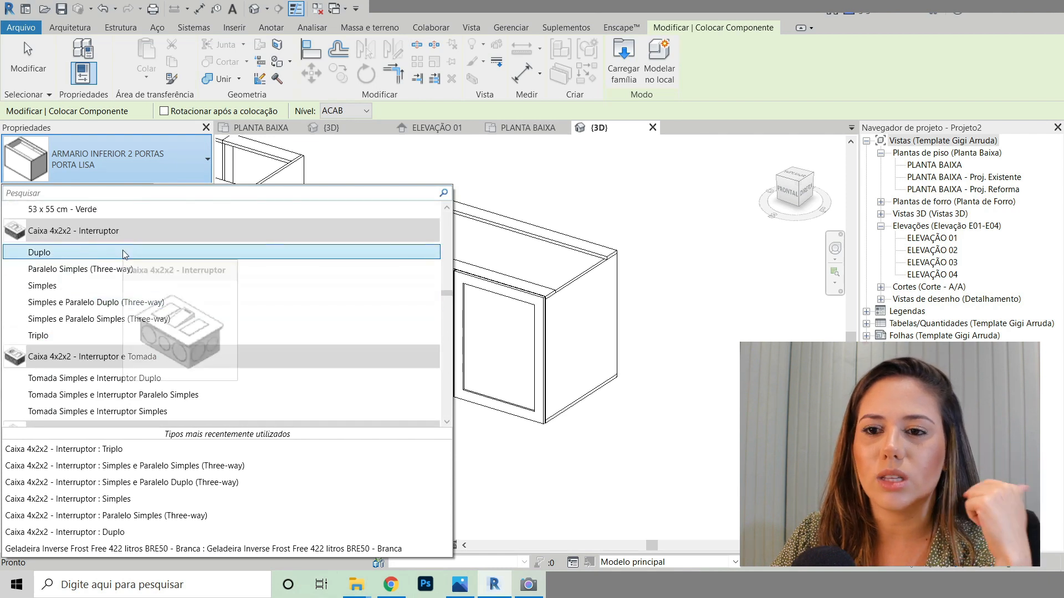
{"action": "scroll", "coordinate": [127, 302], "scroll_direction": "down", "scroll_amount": 1}
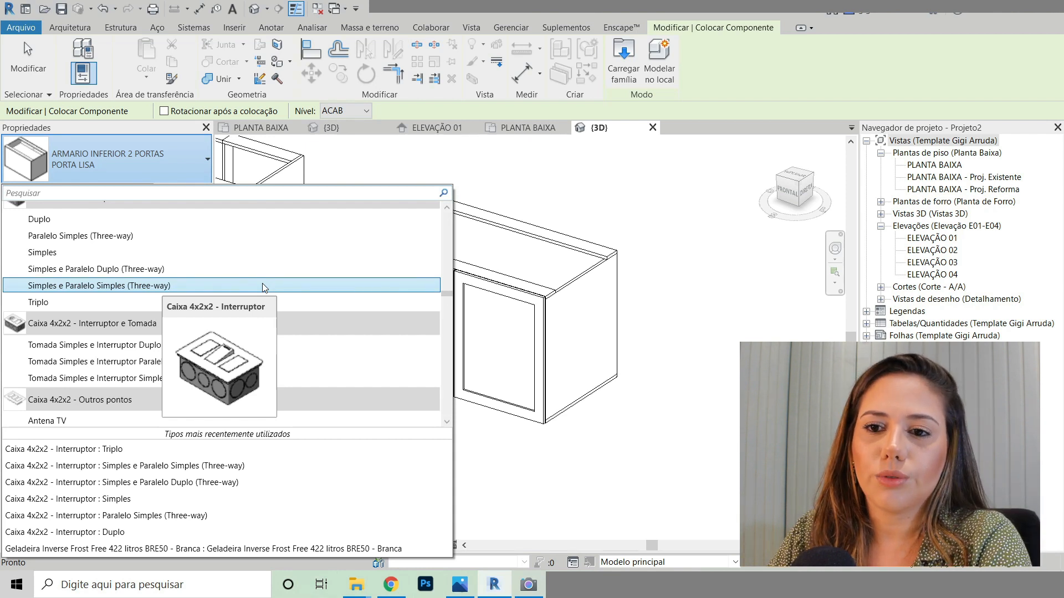
{"action": "scroll", "coordinate": [263, 287], "scroll_direction": "down", "scroll_amount": 4}
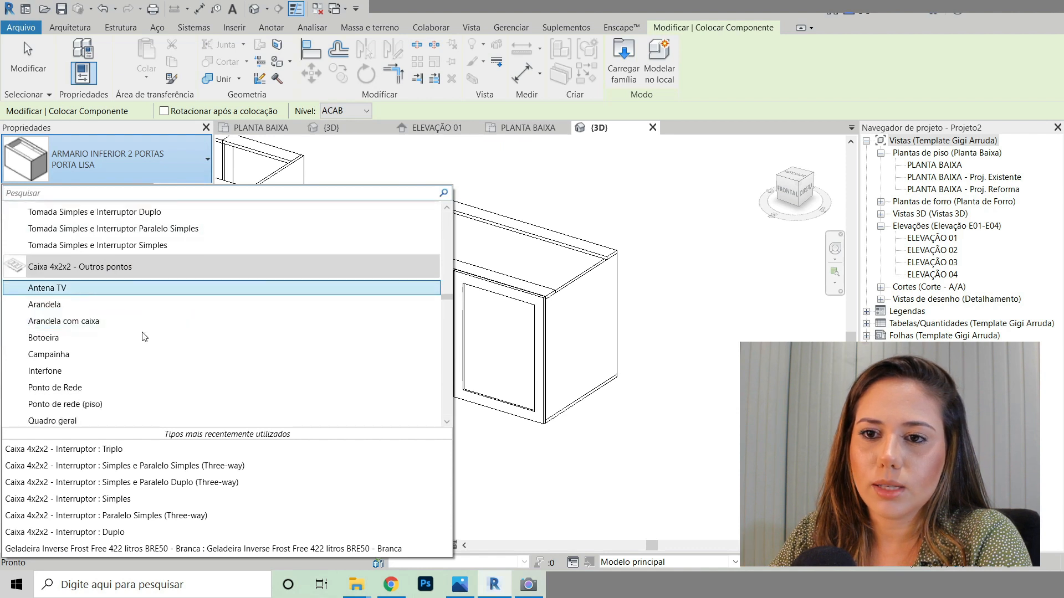
{"action": "scroll", "coordinate": [127, 315], "scroll_direction": "down", "scroll_amount": 4}
{"action": "scroll", "coordinate": [127, 314], "scroll_direction": "up", "scroll_amount": 2}
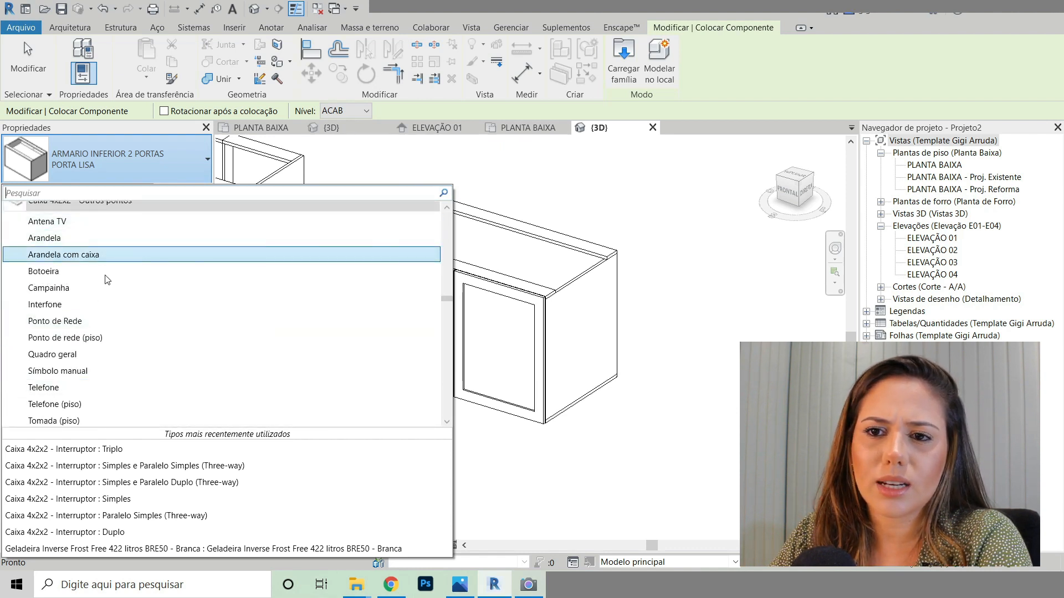
{"action": "scroll", "coordinate": [62, 368], "scroll_direction": "down", "scroll_amount": 1}
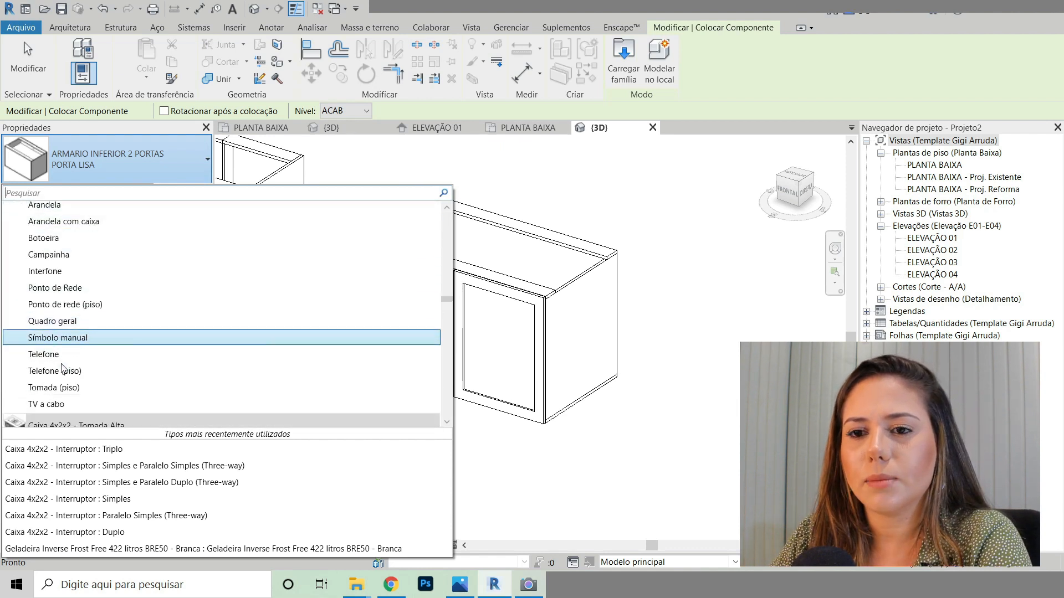
{"action": "scroll", "coordinate": [59, 370], "scroll_direction": "down", "scroll_amount": 8}
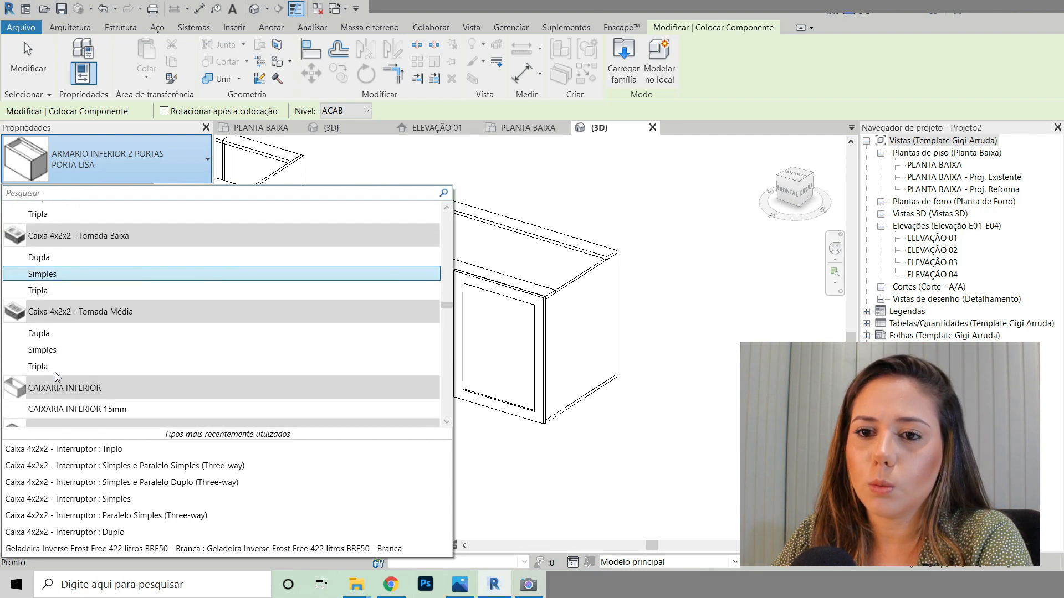
{"action": "scroll", "coordinate": [55, 373], "scroll_direction": "down", "scroll_amount": 4}
{"action": "scroll", "coordinate": [158, 336], "scroll_direction": "down", "scroll_amount": 15}
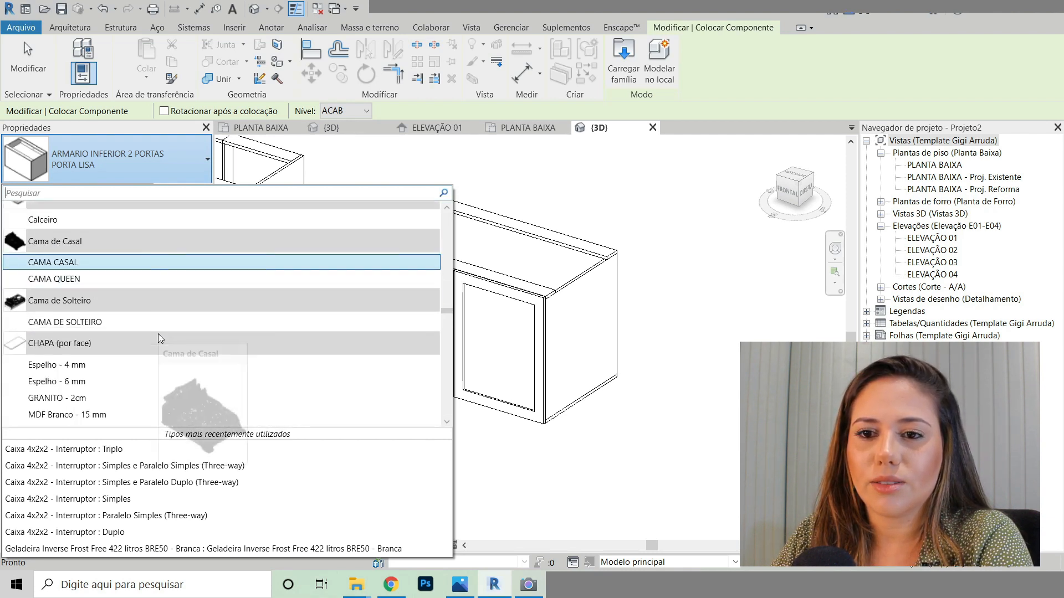
Step: Browse the component type list for the available sheet, drawer, niche and fixture families, leaving without choosing one
{"action": "scroll", "coordinate": [159, 340], "scroll_direction": "up", "scroll_amount": 5}
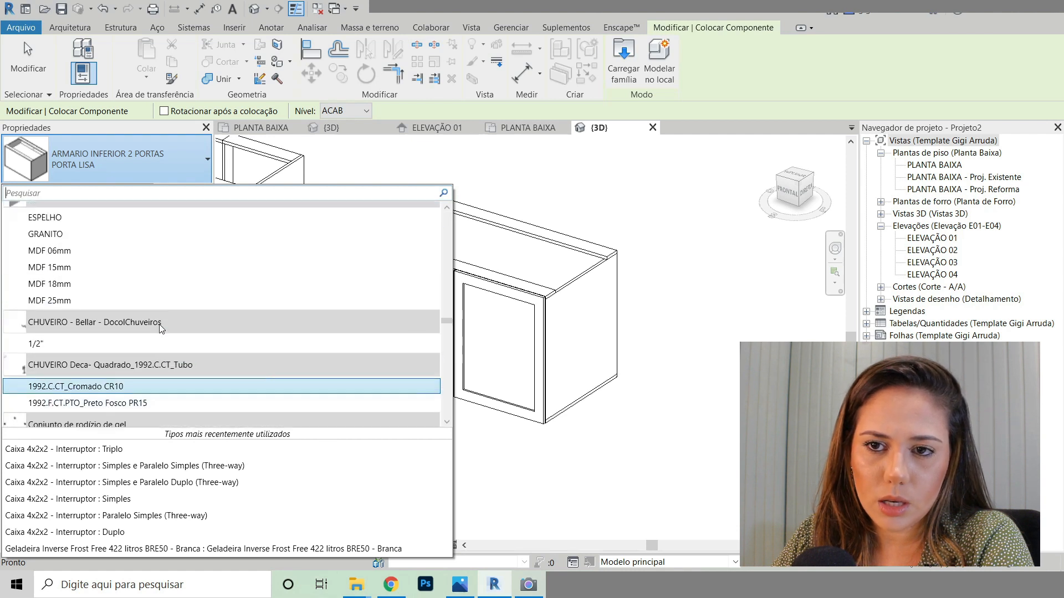
{"action": "scroll", "coordinate": [126, 351], "scroll_direction": "up", "scroll_amount": 2}
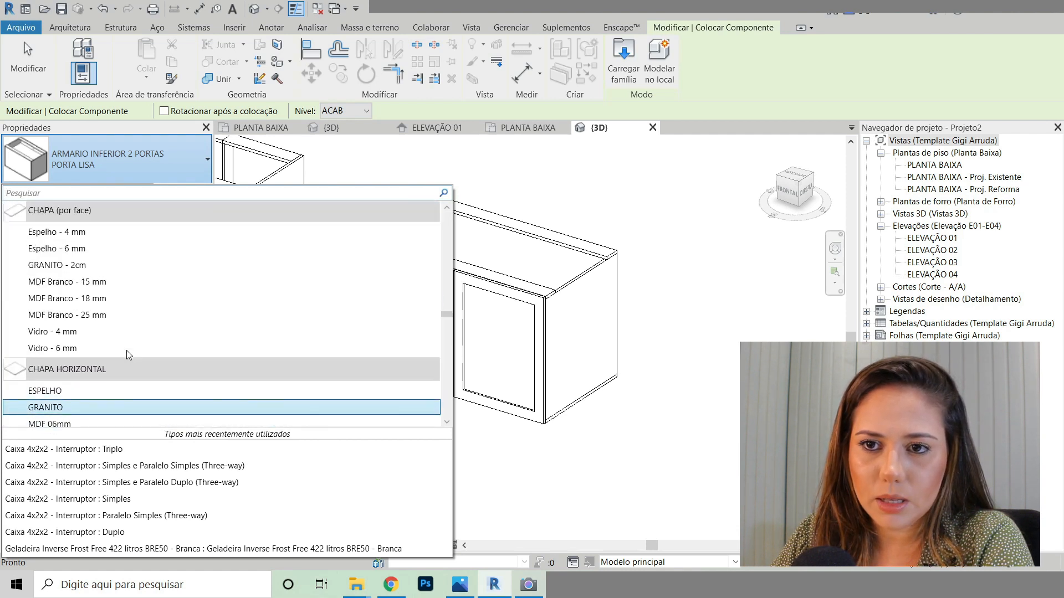
{"action": "scroll", "coordinate": [130, 268], "scroll_direction": "down", "scroll_amount": 4}
{"action": "scroll", "coordinate": [77, 299], "scroll_direction": "up", "scroll_amount": 4}
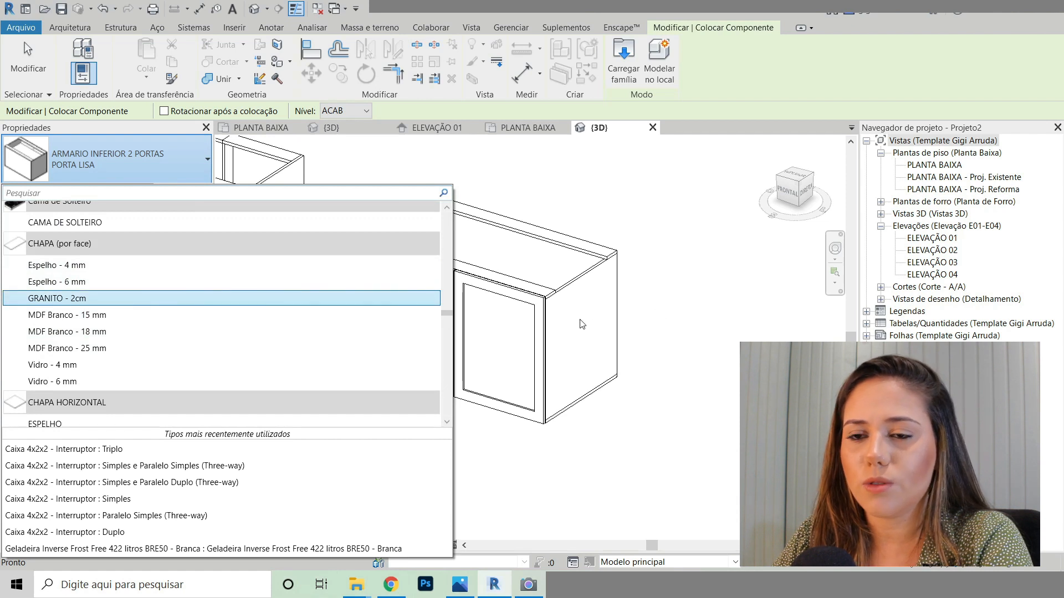
{"action": "scroll", "coordinate": [116, 343], "scroll_direction": "down", "scroll_amount": 3}
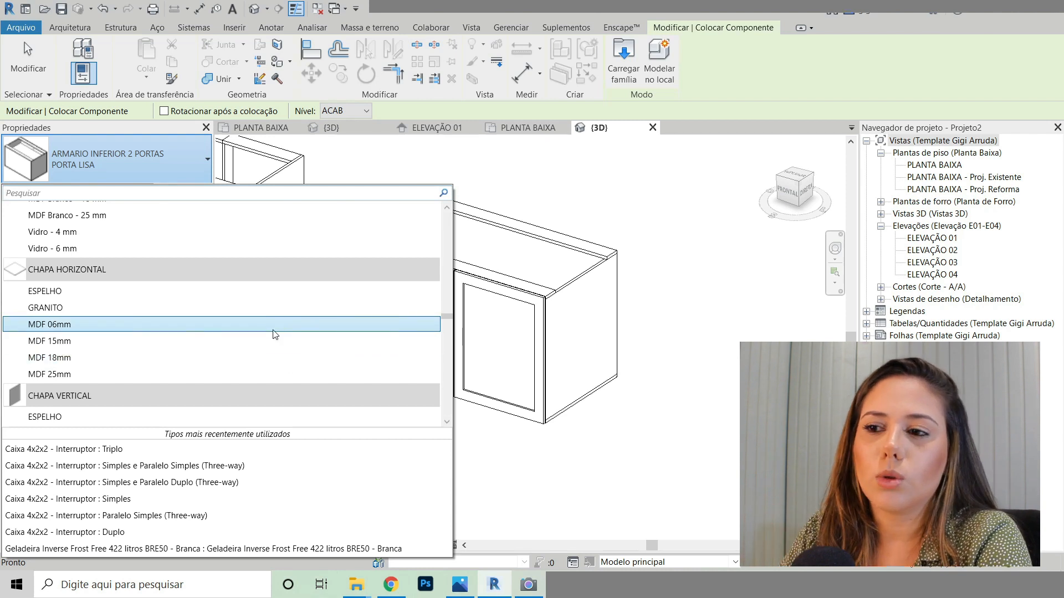
{"action": "scroll", "coordinate": [234, 335], "scroll_direction": "down", "scroll_amount": 8}
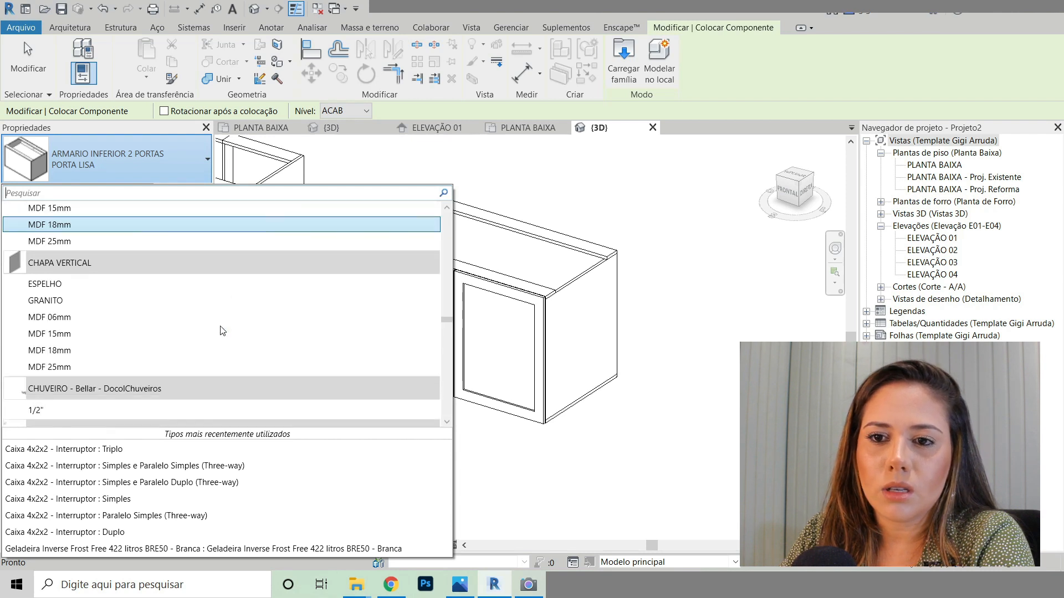
{"action": "scroll", "coordinate": [221, 326], "scroll_direction": "down", "scroll_amount": 2}
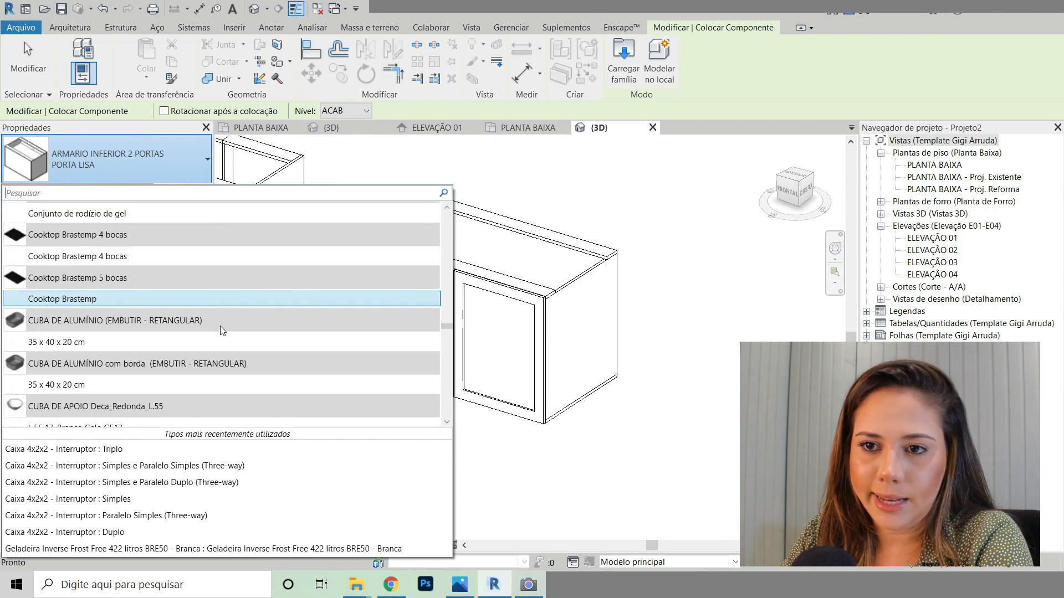
{"action": "scroll", "coordinate": [186, 339], "scroll_direction": "down", "scroll_amount": 8}
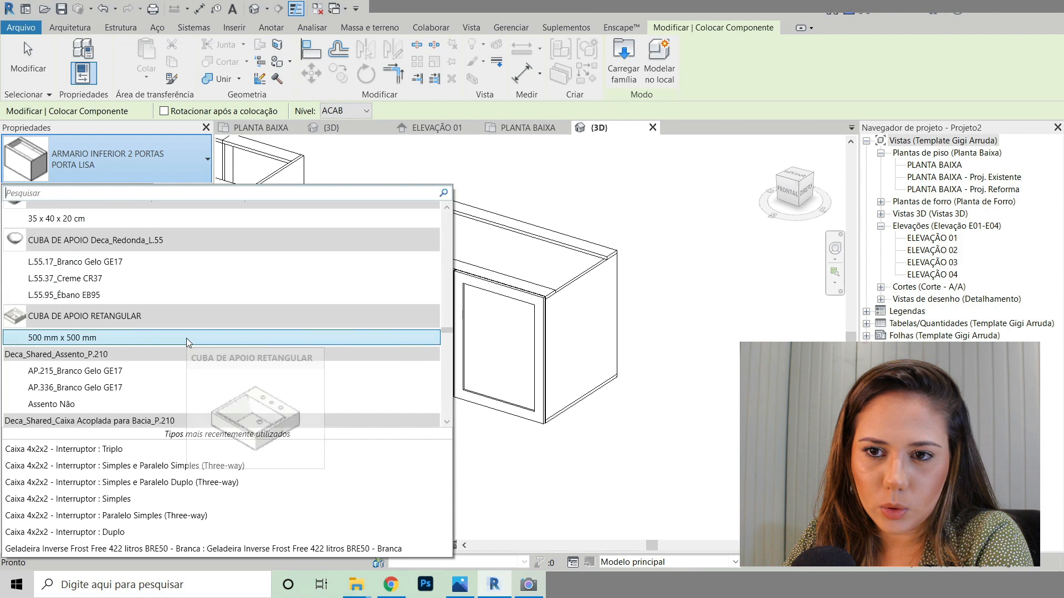
{"action": "scroll", "coordinate": [187, 343], "scroll_direction": "down", "scroll_amount": 5}
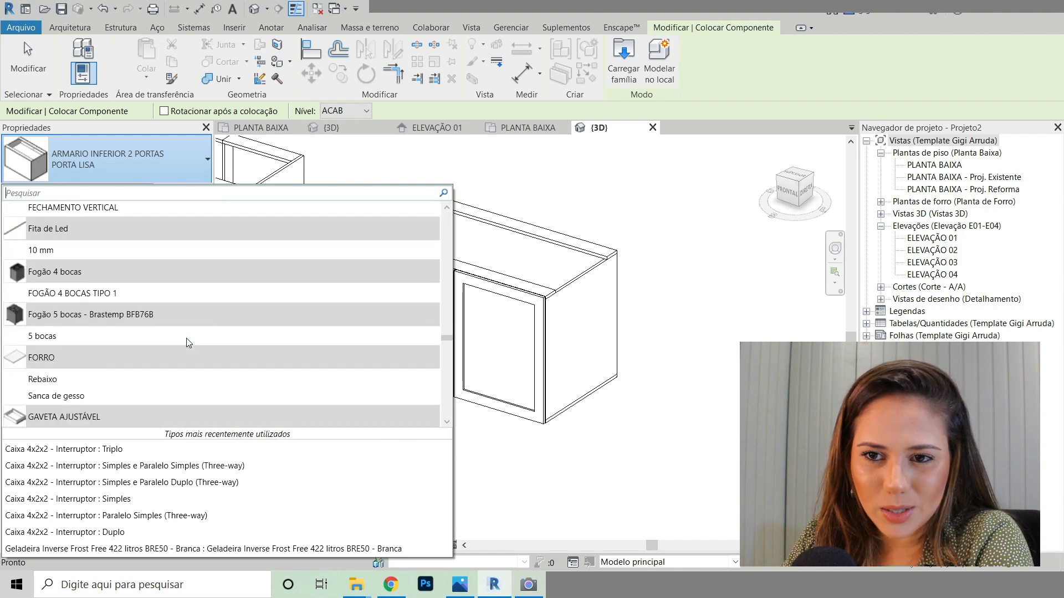
{"action": "scroll", "coordinate": [186, 338], "scroll_direction": "down", "scroll_amount": 3}
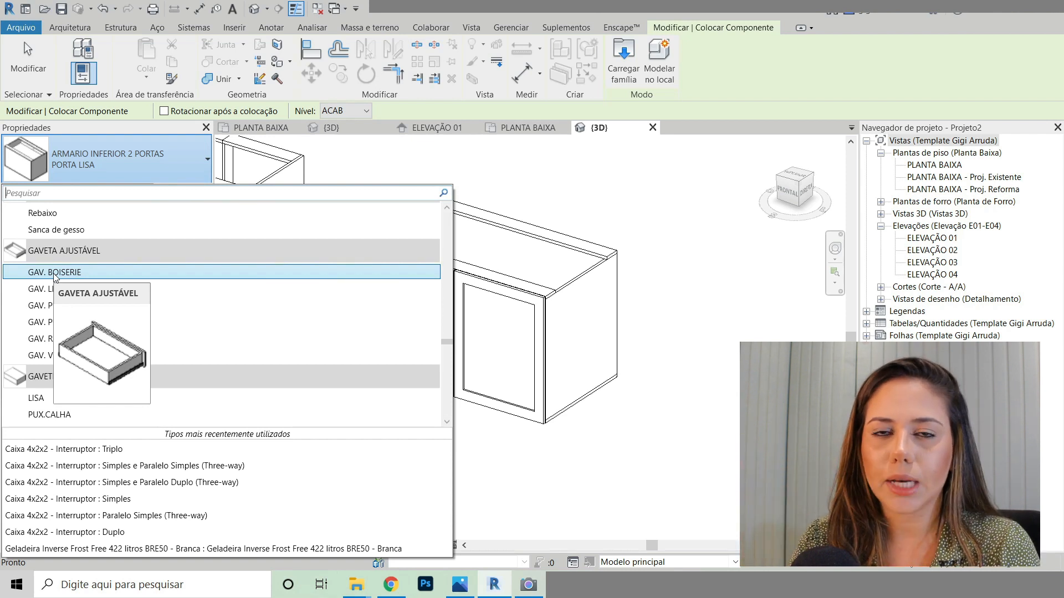
{"action": "scroll", "coordinate": [125, 268], "scroll_direction": "down", "scroll_amount": 4}
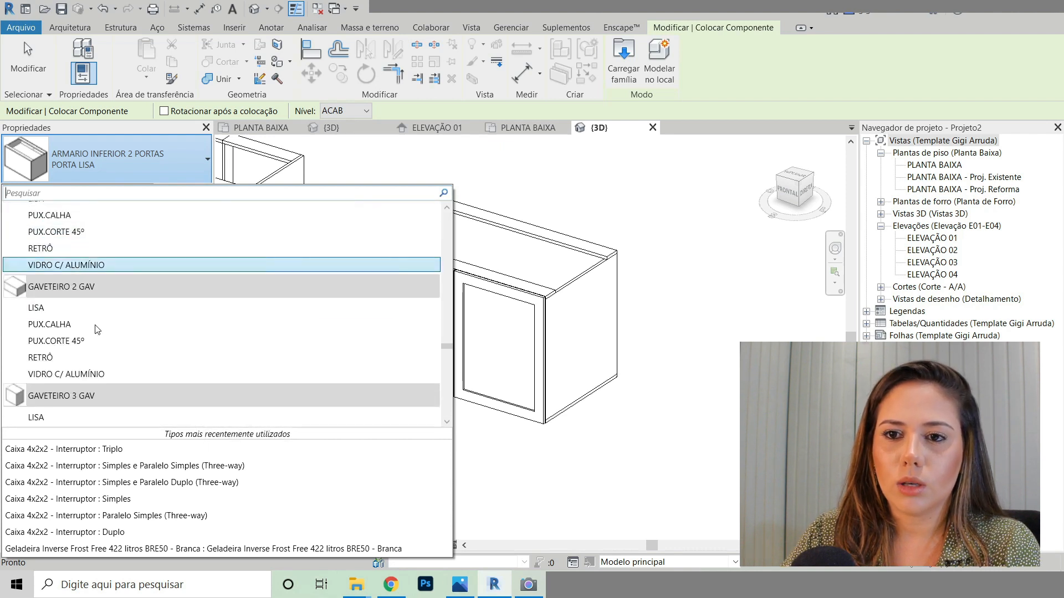
{"action": "scroll", "coordinate": [98, 330], "scroll_direction": "down", "scroll_amount": 6}
{"action": "scroll", "coordinate": [169, 326], "scroll_direction": "down", "scroll_amount": 7}
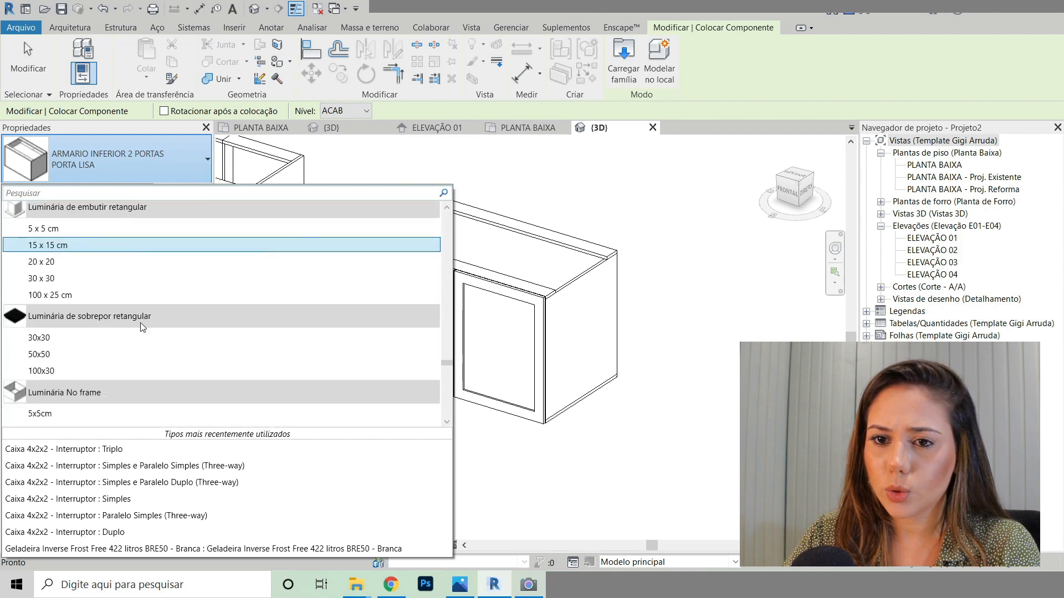
{"action": "scroll", "coordinate": [142, 330], "scroll_direction": "down", "scroll_amount": 10}
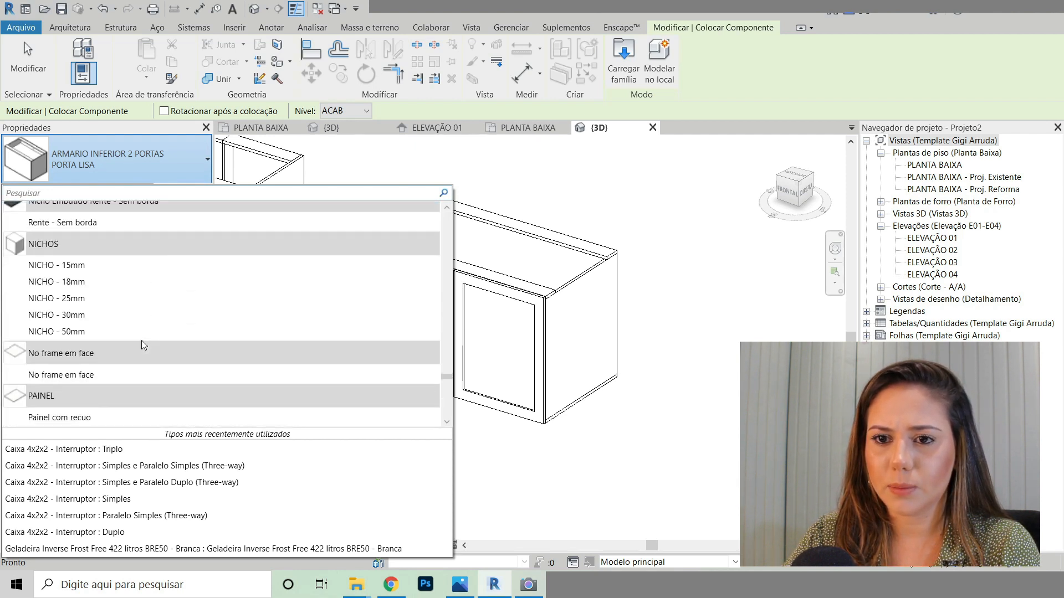
{"action": "scroll", "coordinate": [142, 344], "scroll_direction": "down", "scroll_amount": 4}
{"action": "scroll", "coordinate": [142, 344], "scroll_direction": "up", "scroll_amount": 6}
{"action": "scroll", "coordinate": [133, 336], "scroll_direction": "down", "scroll_amount": 8}
{"action": "scroll", "coordinate": [131, 331], "scroll_direction": "down", "scroll_amount": 10}
{"action": "scroll", "coordinate": [143, 353], "scroll_direction": "down", "scroll_amount": 12}
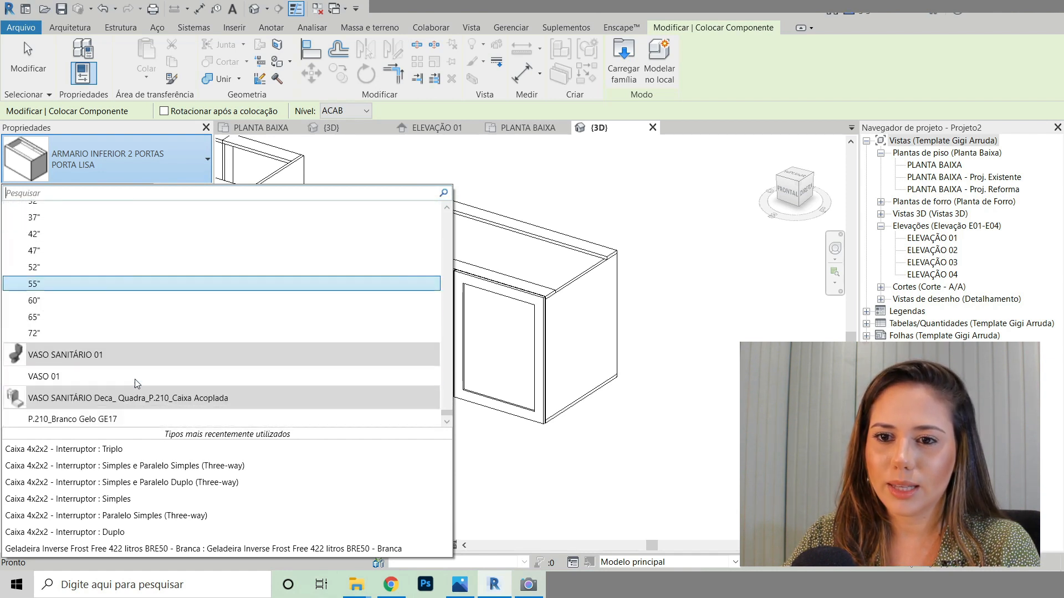
{"action": "key", "text": "Escape"}
{"action": "key", "text": "Escape"}
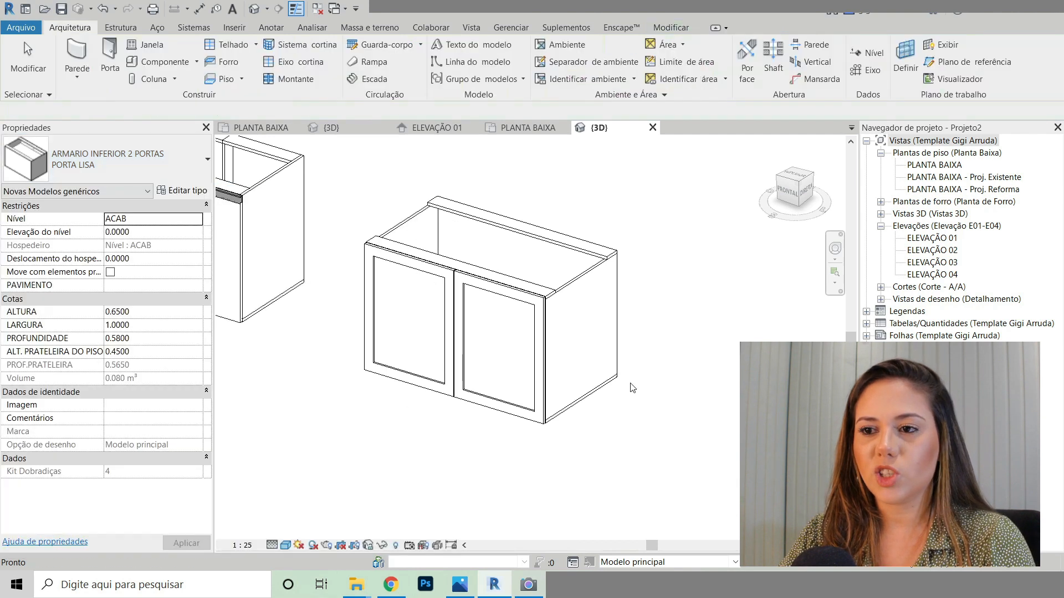
Step: Close the inactive views while in the Projeto2 floor plan and switch to ELEVAÇÃO 01 of the main project
{"action": "scroll", "coordinate": [658, 358], "scroll_direction": "down", "scroll_amount": 5}
{"action": "scroll", "coordinate": [637, 327], "scroll_direction": "up", "scroll_amount": 3}
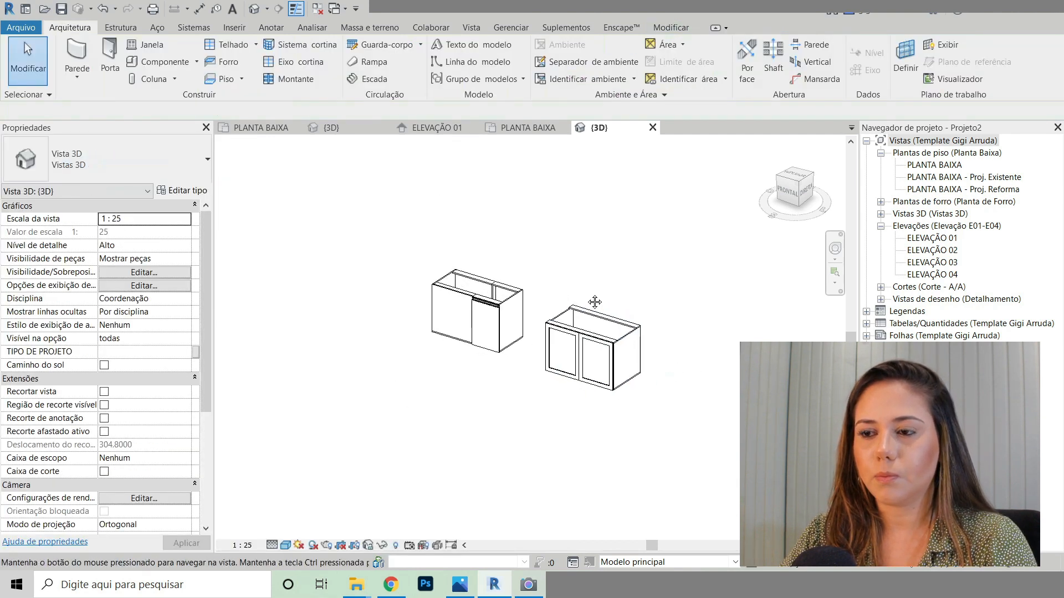
{"action": "left_click", "coordinate": [525, 129]}
{"action": "left_click", "coordinate": [658, 131]}
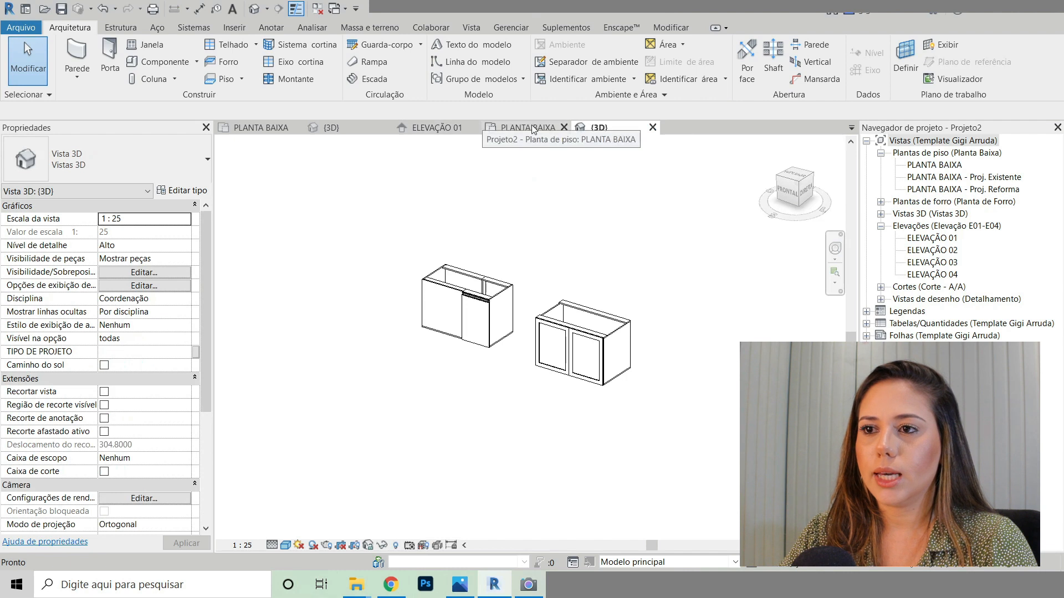
{"action": "left_click", "coordinate": [502, 128]}
{"action": "left_click", "coordinate": [317, 9]}
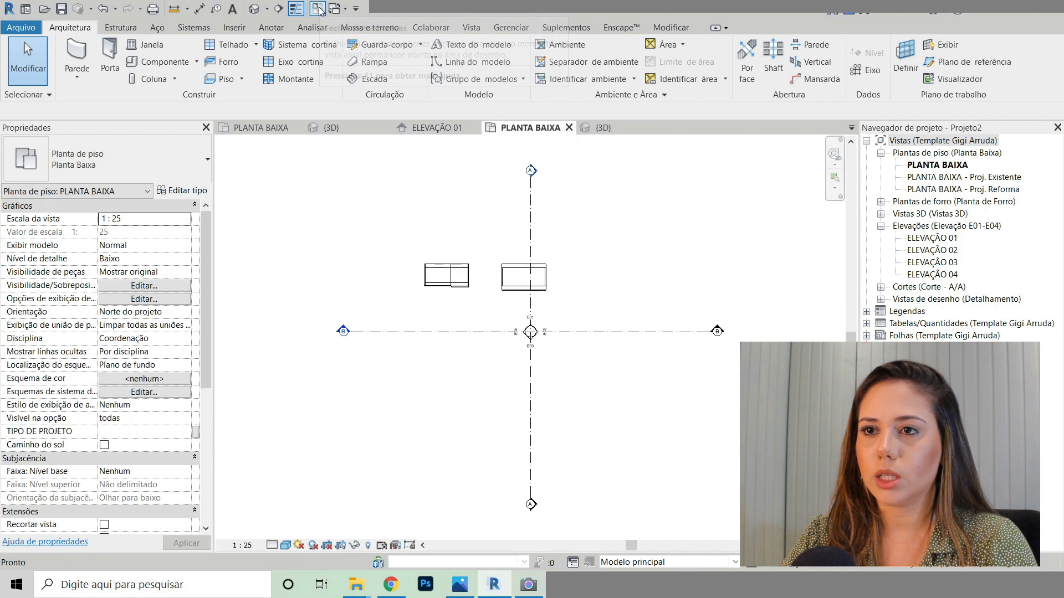
{"action": "left_click", "coordinate": [266, 128]}
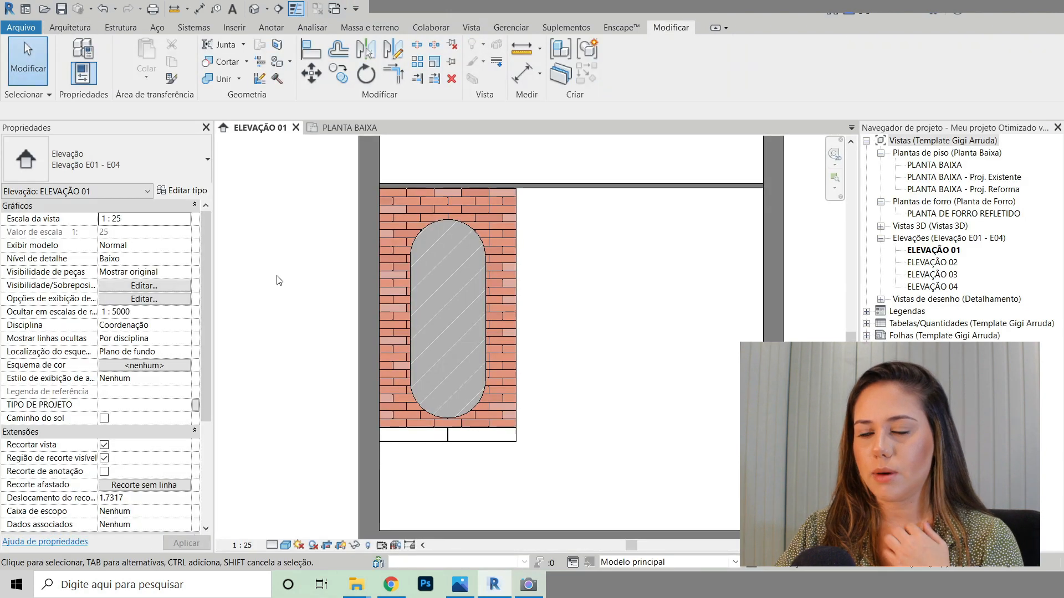
Step: Inspect the GAVETEIRO 1 GAV drawer units below the brick panel in ELEVAÇÃO 01
{"action": "scroll", "coordinate": [468, 441], "scroll_direction": "up", "scroll_amount": 2}
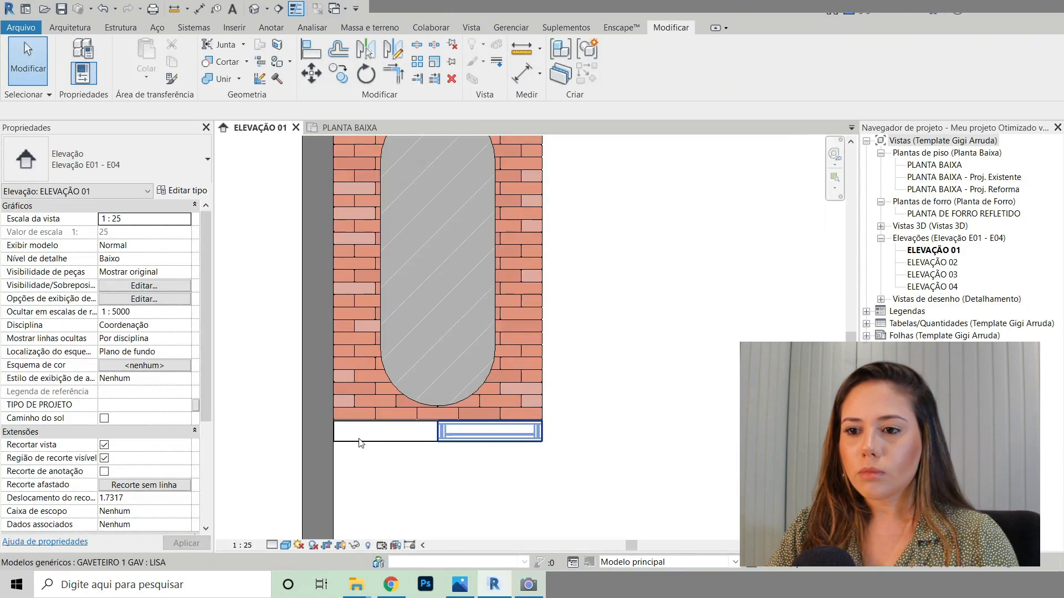
{"action": "left_click", "coordinate": [378, 438]}
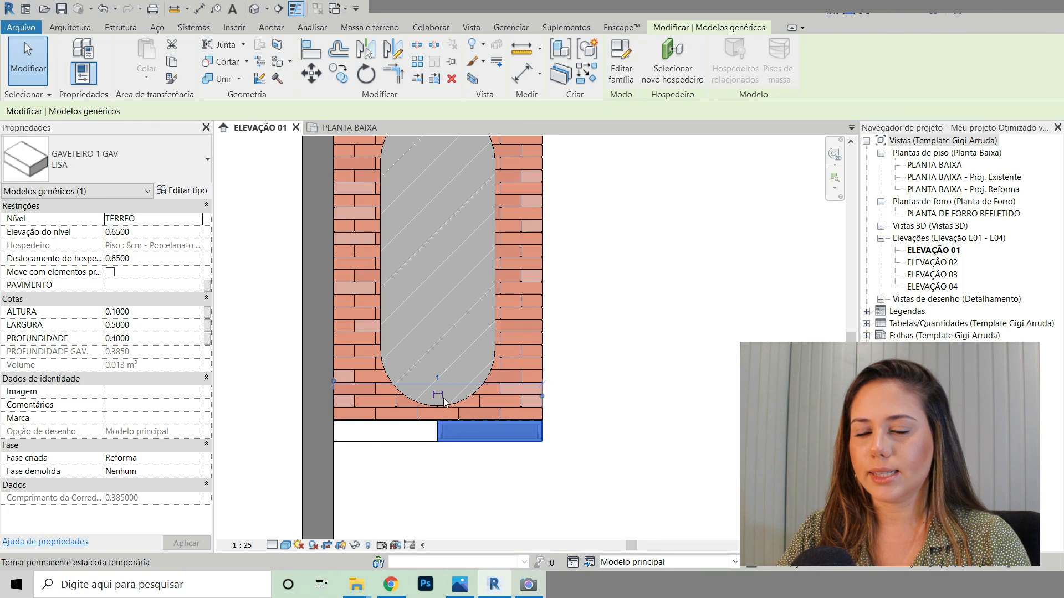
{"action": "scroll", "coordinate": [443, 398], "scroll_direction": "down", "scroll_amount": 2}
{"action": "key", "text": "Escape"}
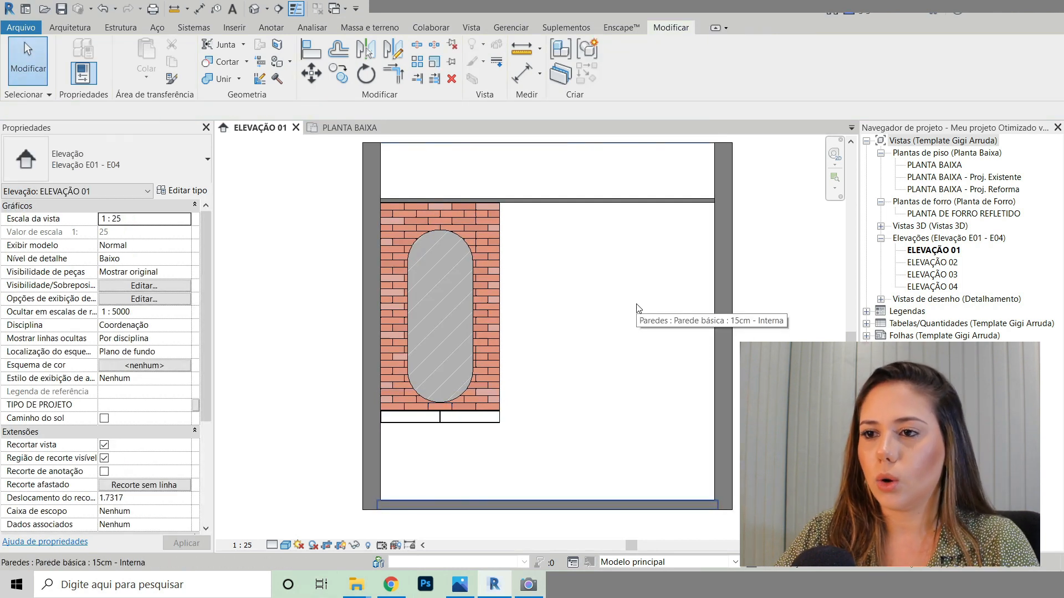
{"action": "left_click", "coordinate": [497, 426]}
{"action": "scroll", "coordinate": [496, 425], "scroll_direction": "up", "scroll_amount": 2}
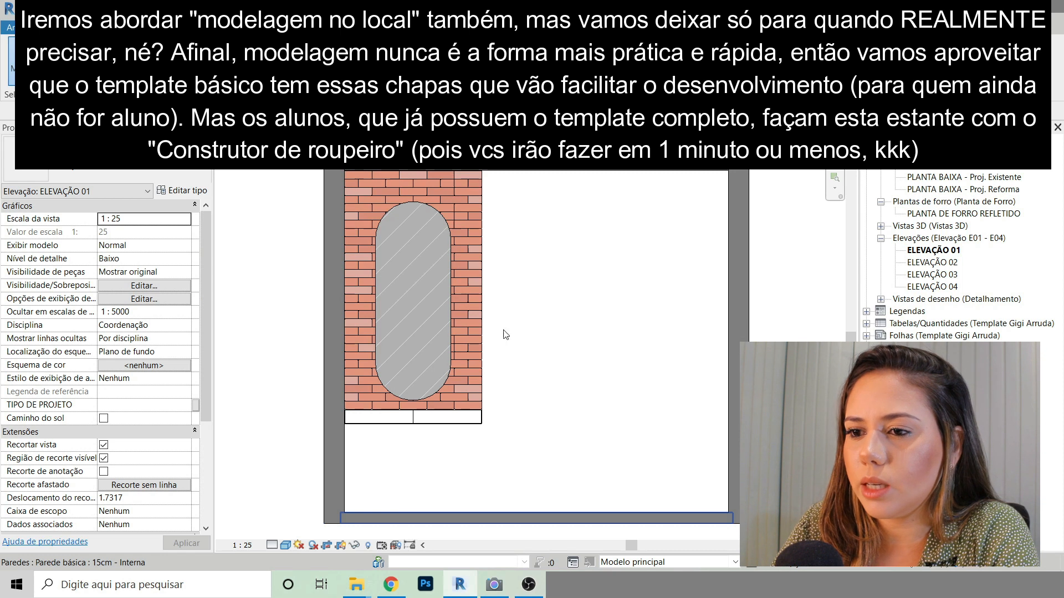
Step: Open the PLANTA BAIXA floor plan and start placing a component, dismissing the save reminder
{"action": "double_click", "coordinate": [932, 169]}
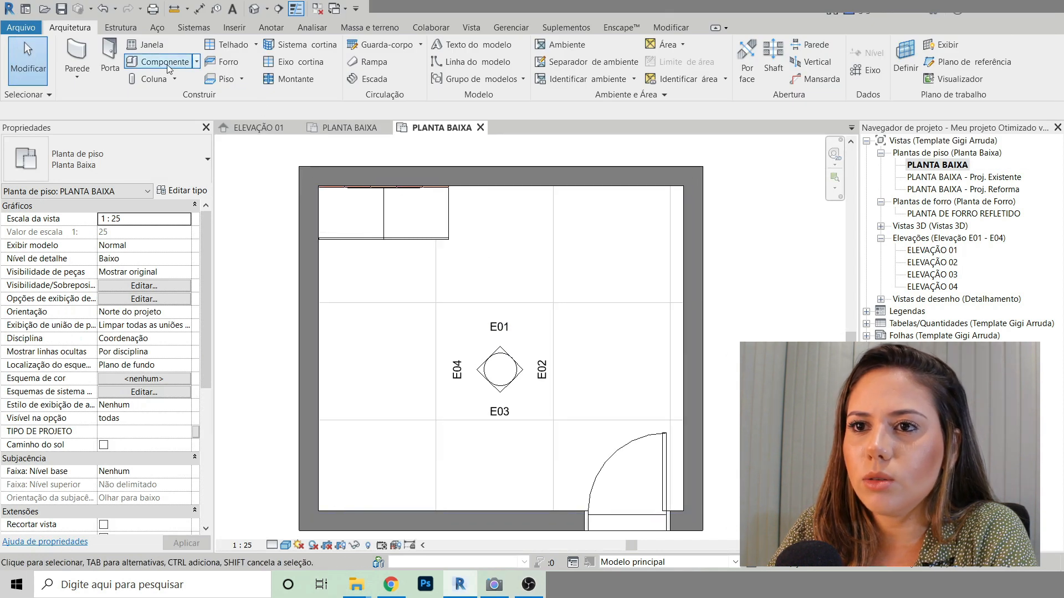
{"action": "left_click", "coordinate": [168, 63]}
{"action": "left_click", "coordinate": [644, 167]}
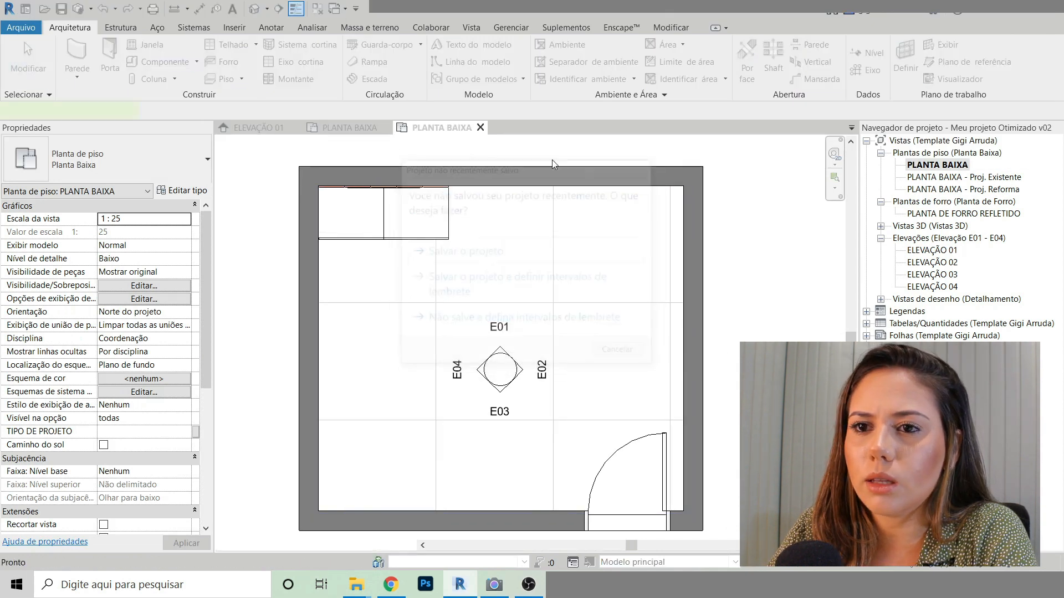
Step: Search the component types for CHAPA and review the horizontal and vertical sheet types, leaving without choosing one
{"action": "left_click", "coordinate": [93, 163]}
{"action": "type", "text": "CHAPA"}
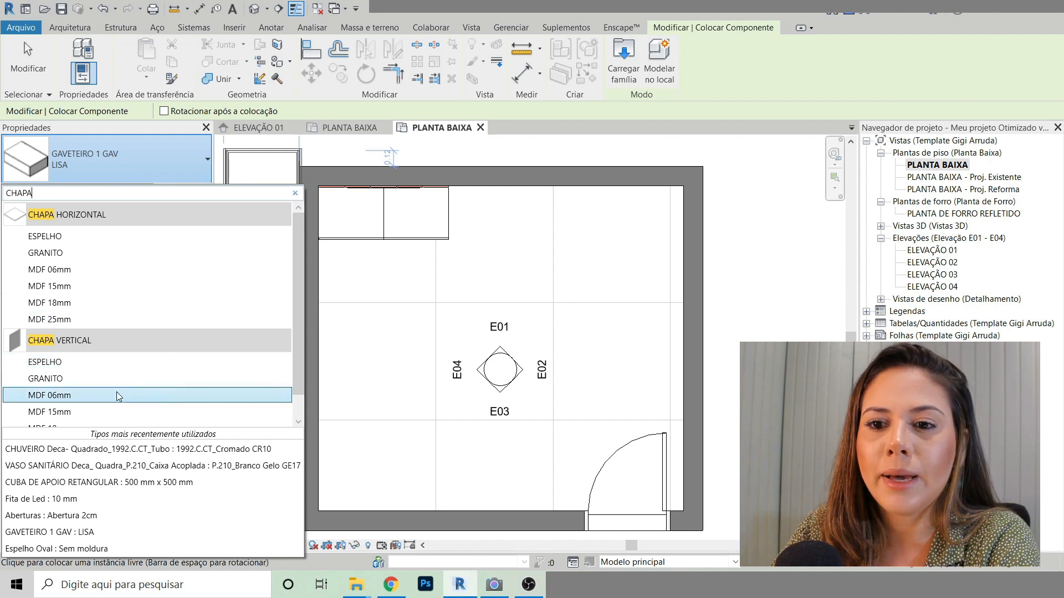
{"action": "scroll", "coordinate": [116, 393], "scroll_direction": "down", "scroll_amount": 1}
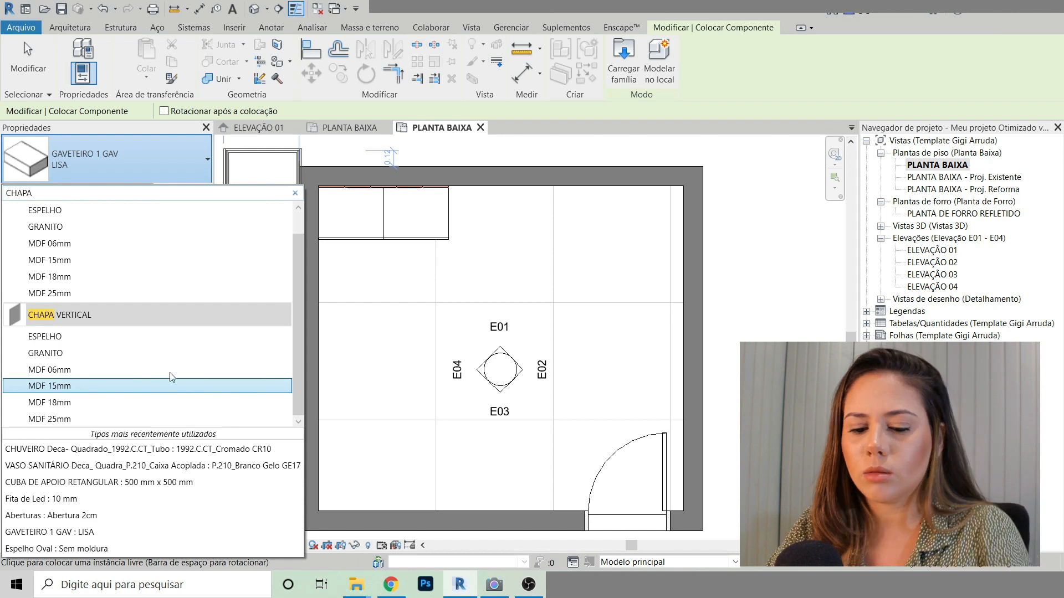
{"action": "key", "text": "Escape"}
{"action": "key", "text": "Escape"}
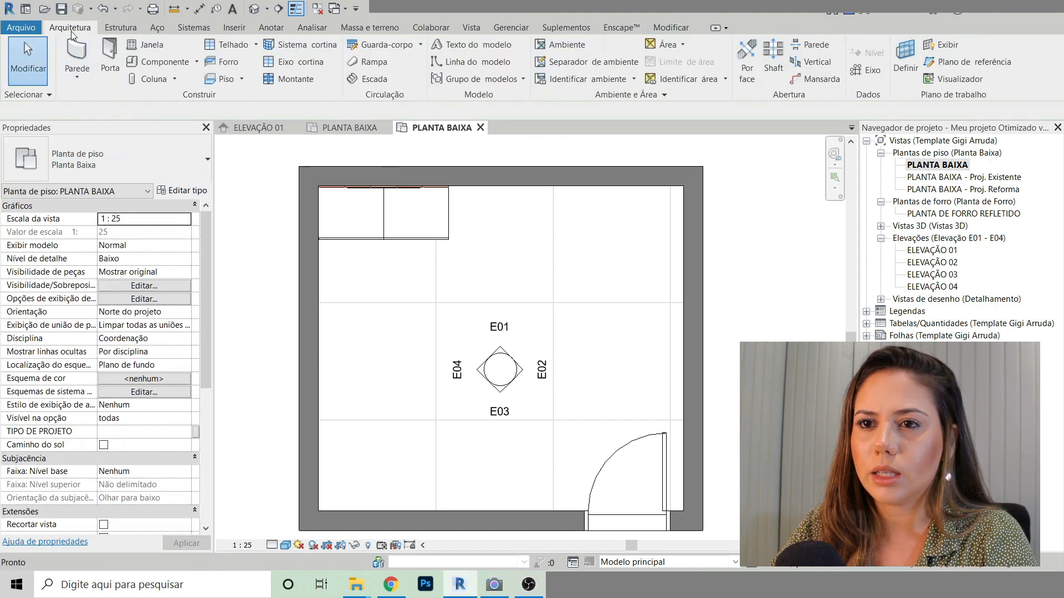
Step: Place a CHAPA VERTICAL component of type MDF 15mm in the floor plan, just to the right of the drawer units
{"action": "left_click", "coordinate": [156, 62]}
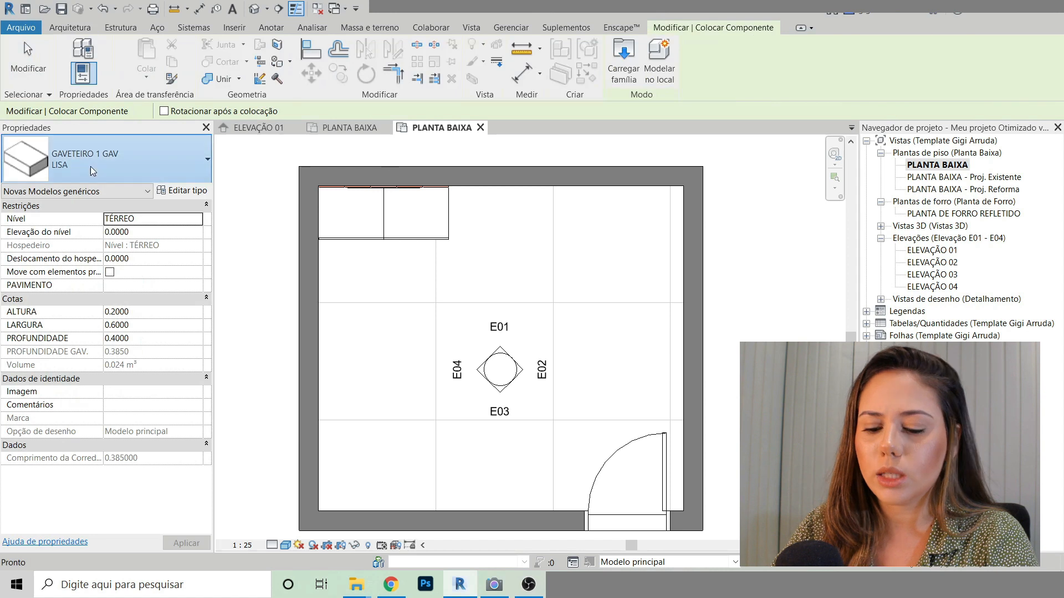
{"action": "left_click", "coordinate": [91, 166]}
{"action": "type", "text": "CHAPA"}
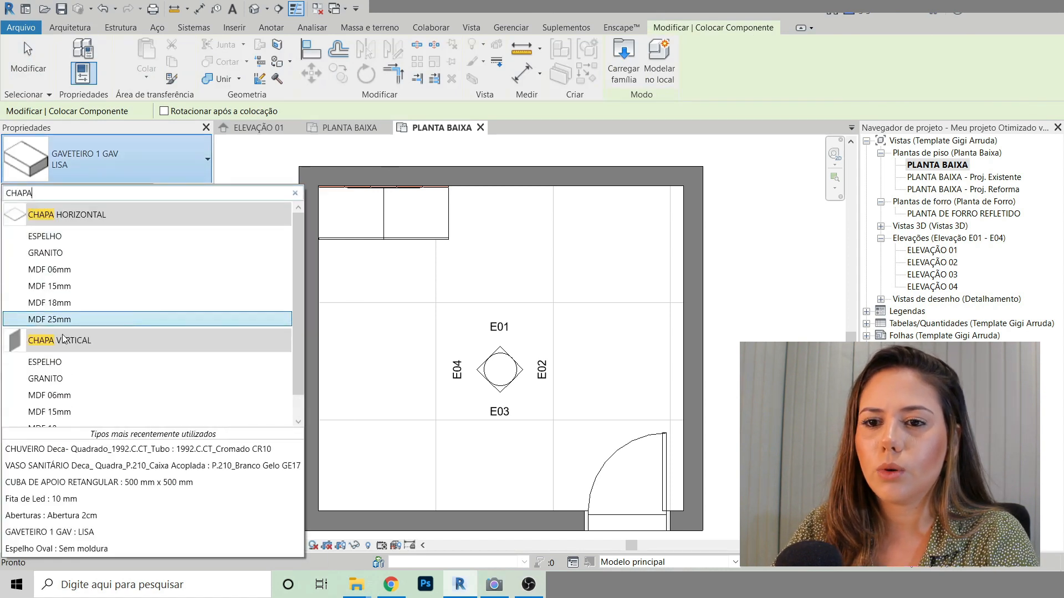
{"action": "scroll", "coordinate": [65, 403], "scroll_direction": "down", "scroll_amount": 1}
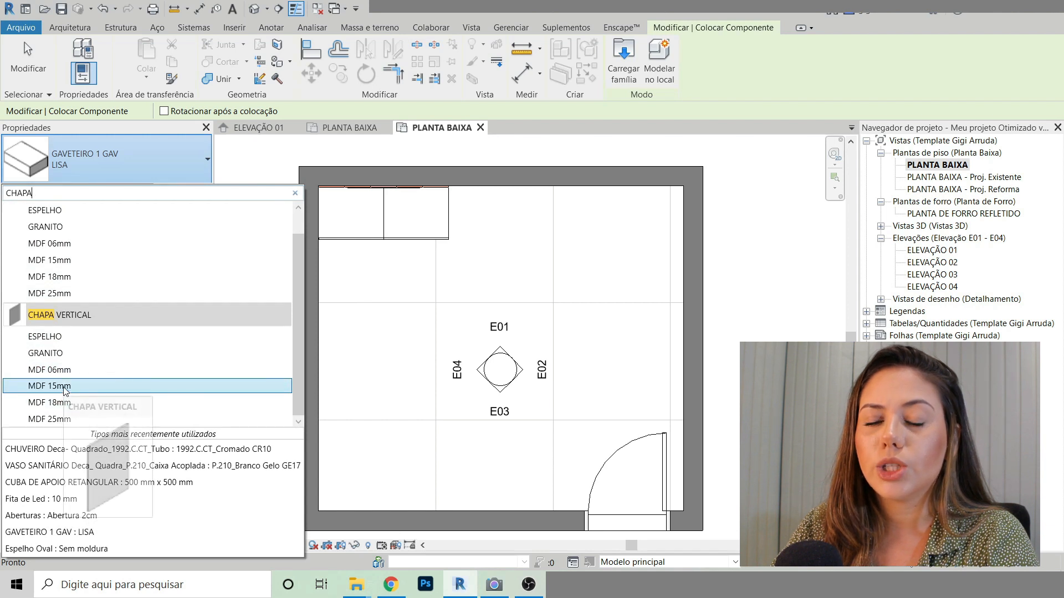
{"action": "left_click", "coordinate": [65, 386]}
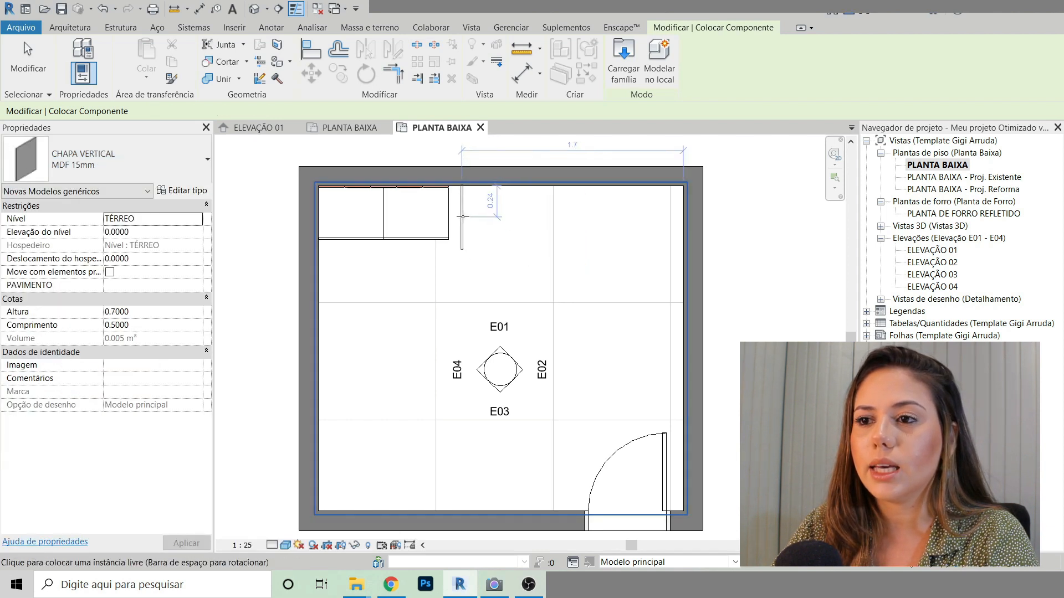
{"action": "scroll", "coordinate": [464, 216], "scroll_direction": "up", "scroll_amount": 5}
{"action": "left_click", "coordinate": [449, 291]}
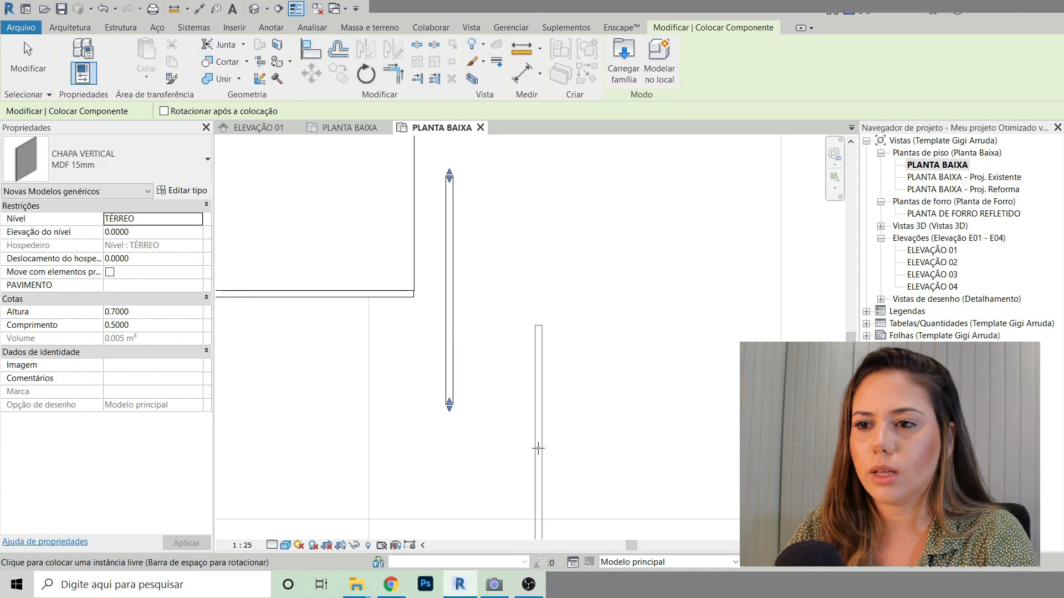
{"action": "key", "text": "Escape"}
Step: Align the vertical sheet's near face with the outer side of the adjacent drawer unit in the floor plan
{"action": "scroll", "coordinate": [394, 471], "scroll_direction": "down", "scroll_amount": 3}
{"action": "scroll", "coordinate": [429, 334], "scroll_direction": "up", "scroll_amount": 2}
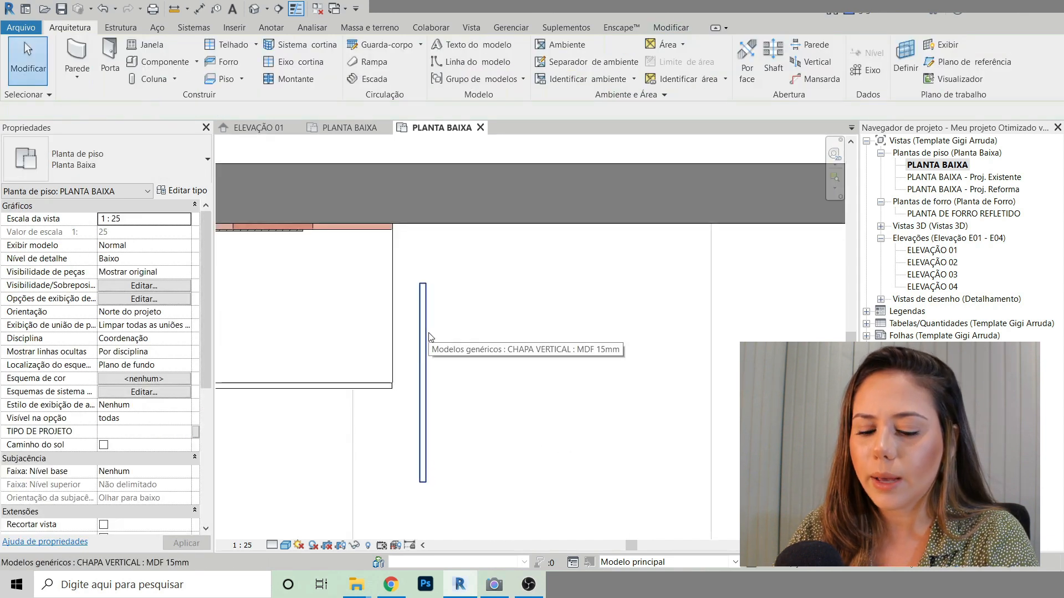
{"action": "key", "text": "a"}
{"action": "key", "text": "l"}
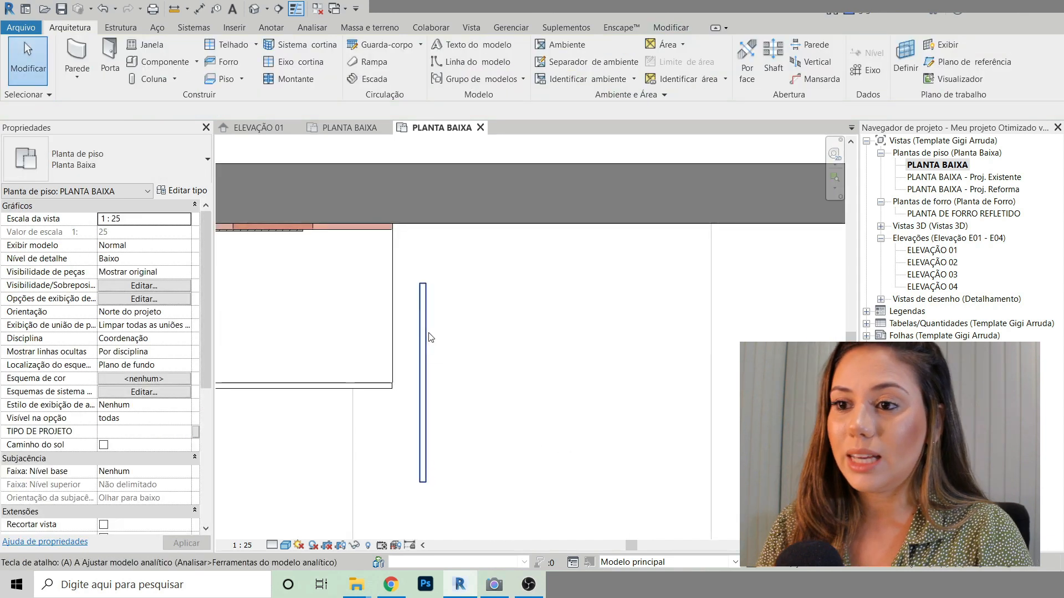
{"action": "scroll", "coordinate": [404, 281], "scroll_direction": "up", "scroll_amount": 2}
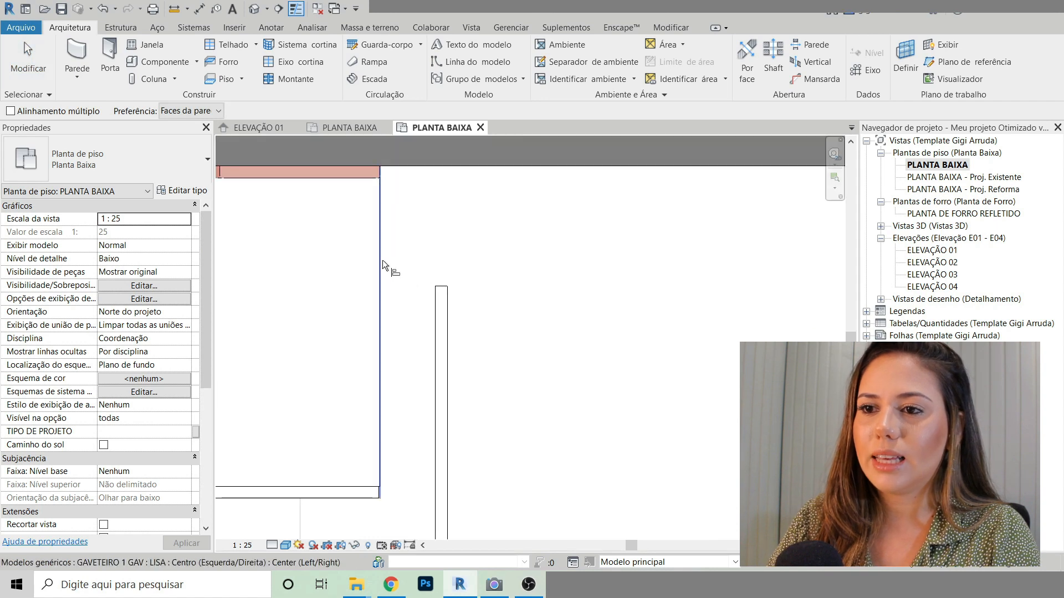
{"action": "left_click", "coordinate": [381, 259]}
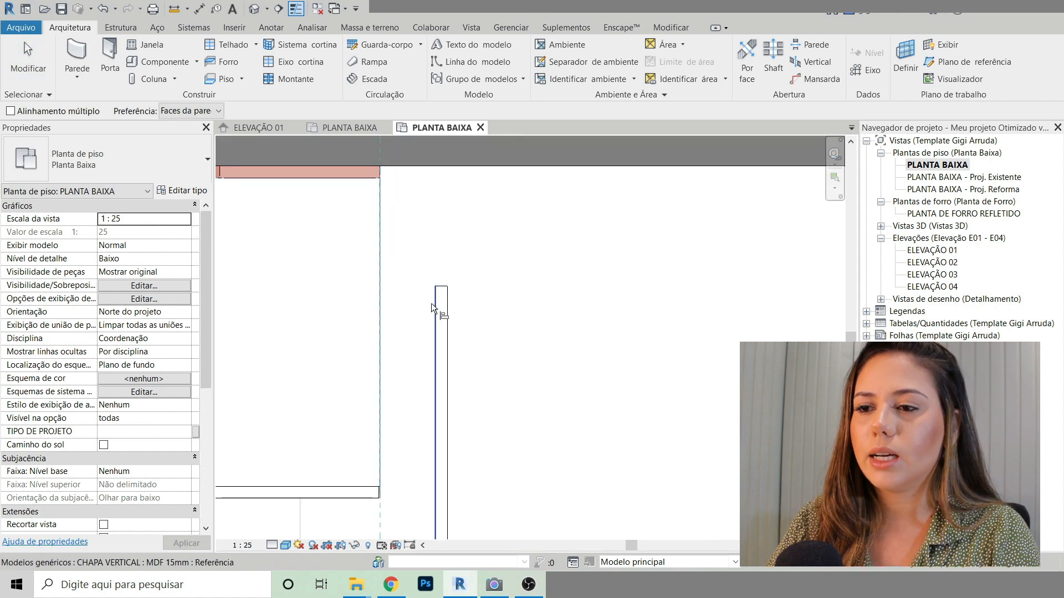
{"action": "left_click", "coordinate": [431, 303]}
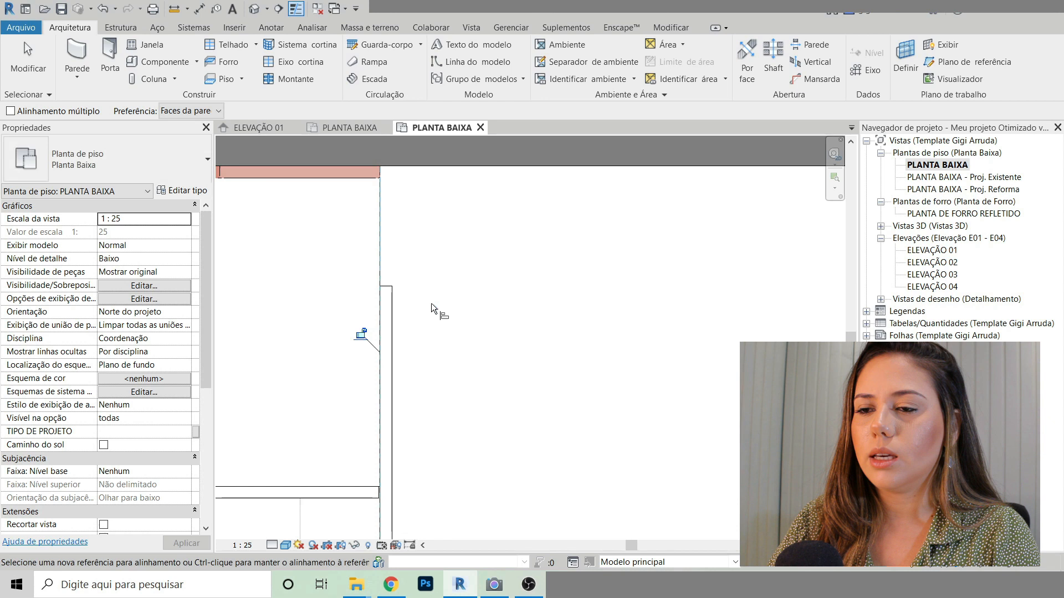
Step: Align the back end of the vertical sheet with the inner face of the wall behind the drawer units
{"action": "scroll", "coordinate": [431, 303], "scroll_direction": "down", "scroll_amount": 2}
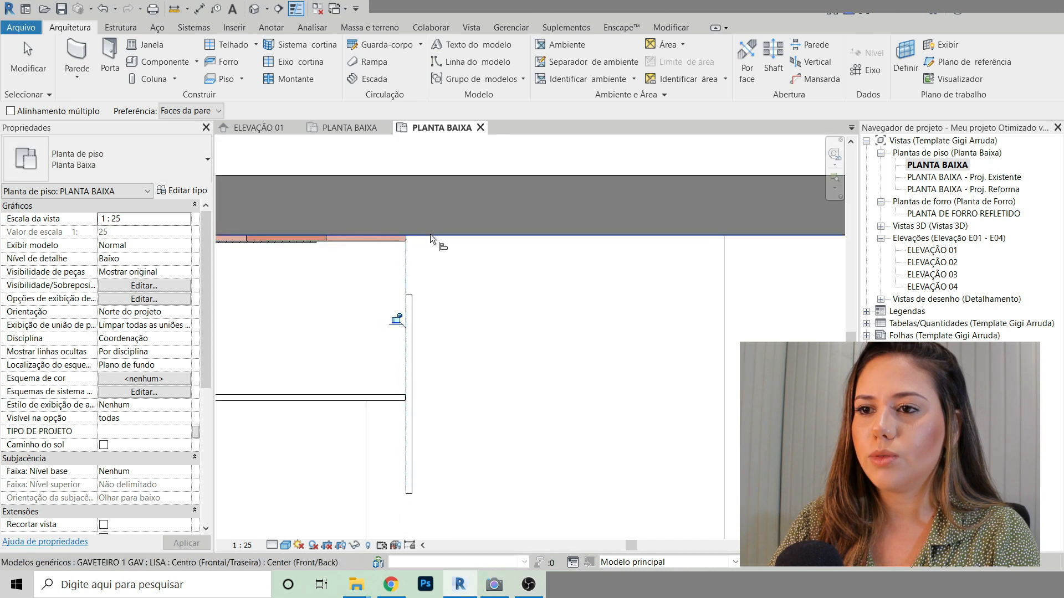
{"action": "left_click", "coordinate": [433, 232]}
{"action": "left_click", "coordinate": [409, 303]}
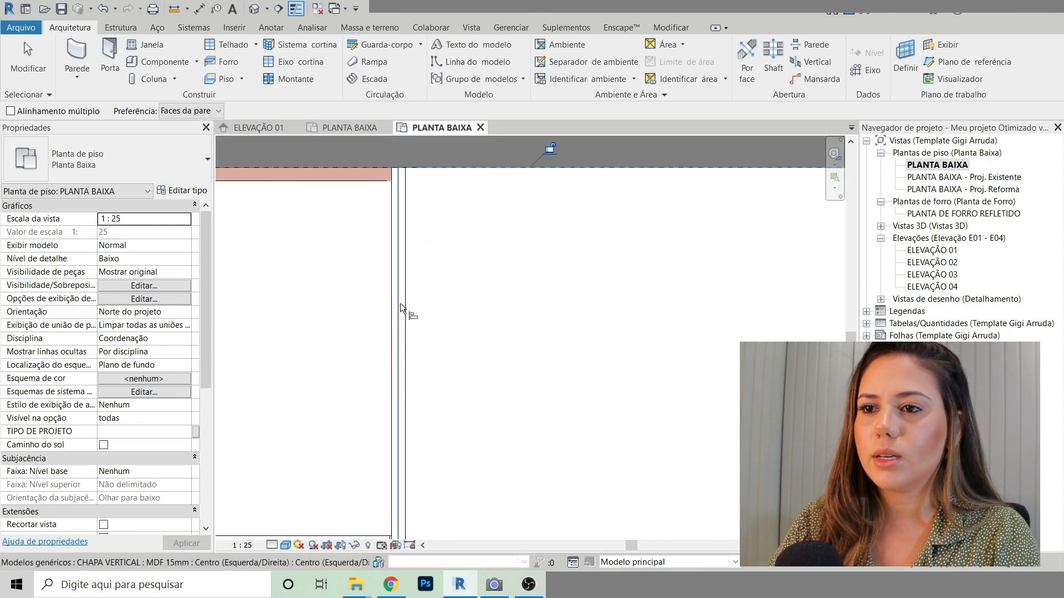
{"action": "middle_click_drag", "start_coordinate": [455, 257], "coordinate": [466, 225]}
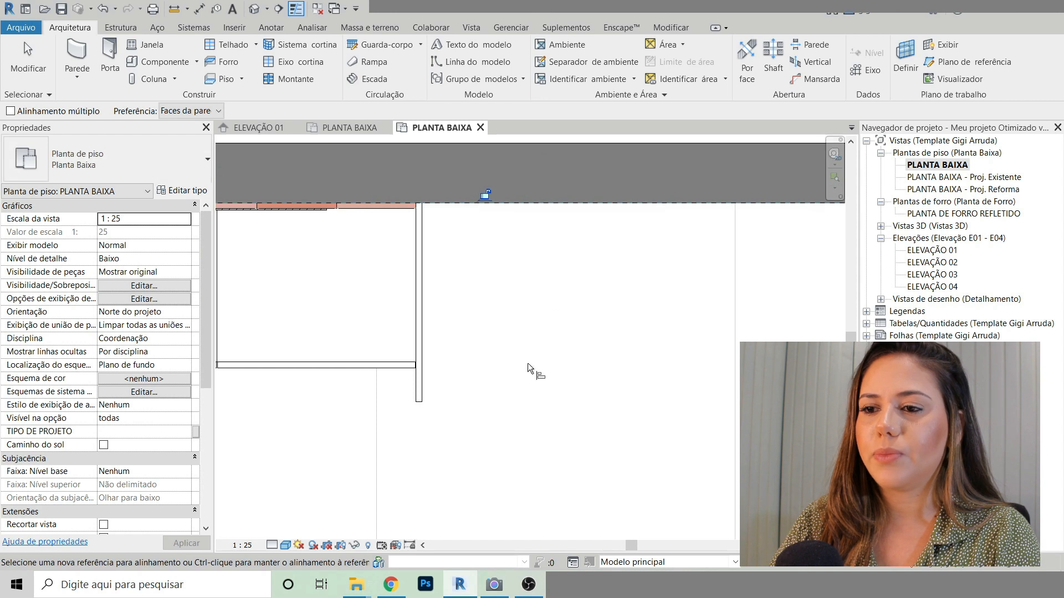
{"action": "key", "text": "Escape"}
{"action": "key", "text": "Escape"}
Step: Shorten the vertical sheet's front end to sit flush with the drawer fronts, giving a Comprimento of 0.4150
{"action": "left_click", "coordinate": [420, 391]}
{"action": "scroll", "coordinate": [420, 394], "scroll_direction": "up", "scroll_amount": 3}
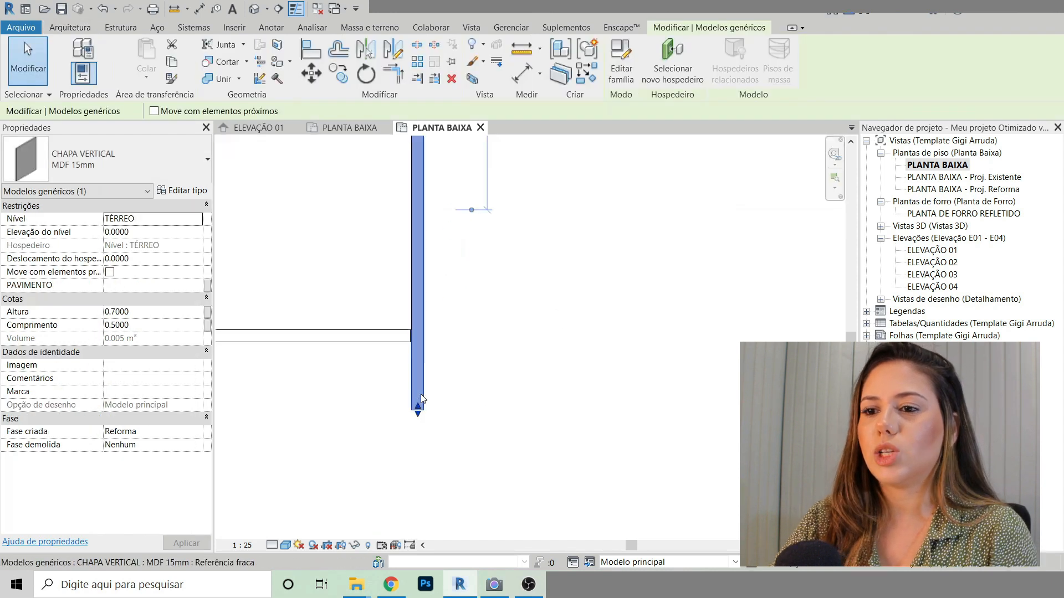
{"action": "left_click_drag", "start_coordinate": [419, 412], "coordinate": [421, 408]}
{"action": "mouse_move", "coordinate": [425, 353]}
{"action": "left_mouse_down"}
{"action": "mouse_move", "coordinate": [423, 330]}
{"action": "mouse_move", "coordinate": [420, 350]}
{"action": "left_mouse_up"}
{"action": "scroll", "coordinate": [419, 335], "scroll_direction": "up", "scroll_amount": 3}
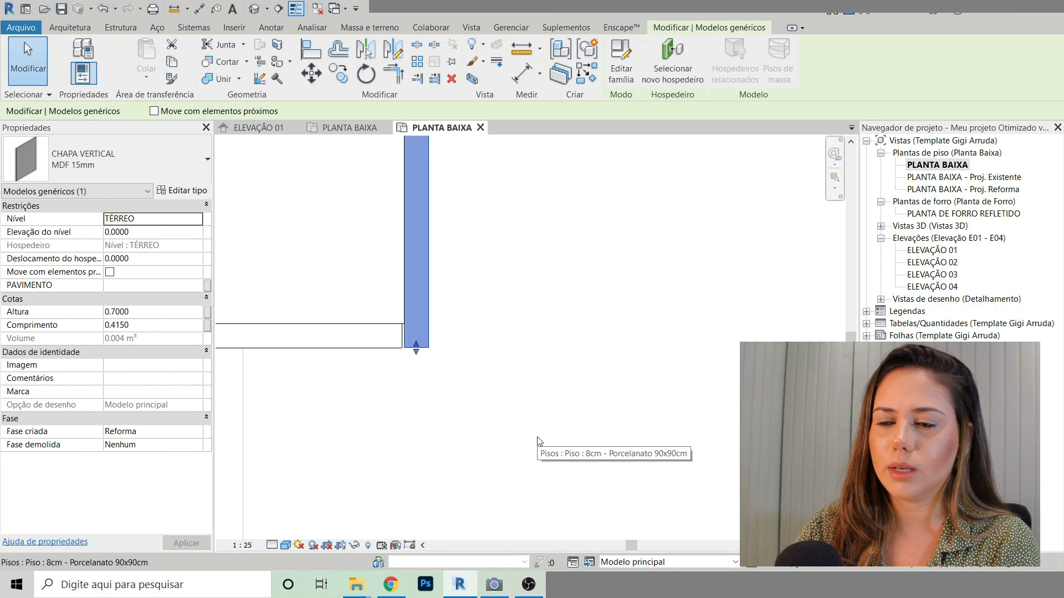
{"action": "scroll", "coordinate": [498, 332], "scroll_direction": "down", "scroll_amount": 3}
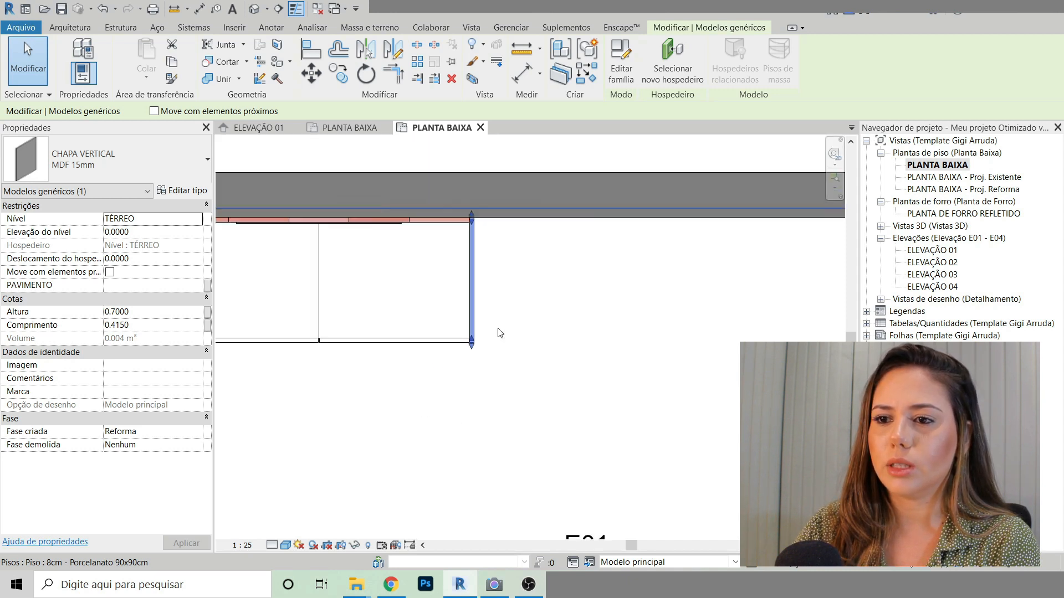
{"action": "scroll", "coordinate": [498, 331], "scroll_direction": "up", "scroll_amount": 2}
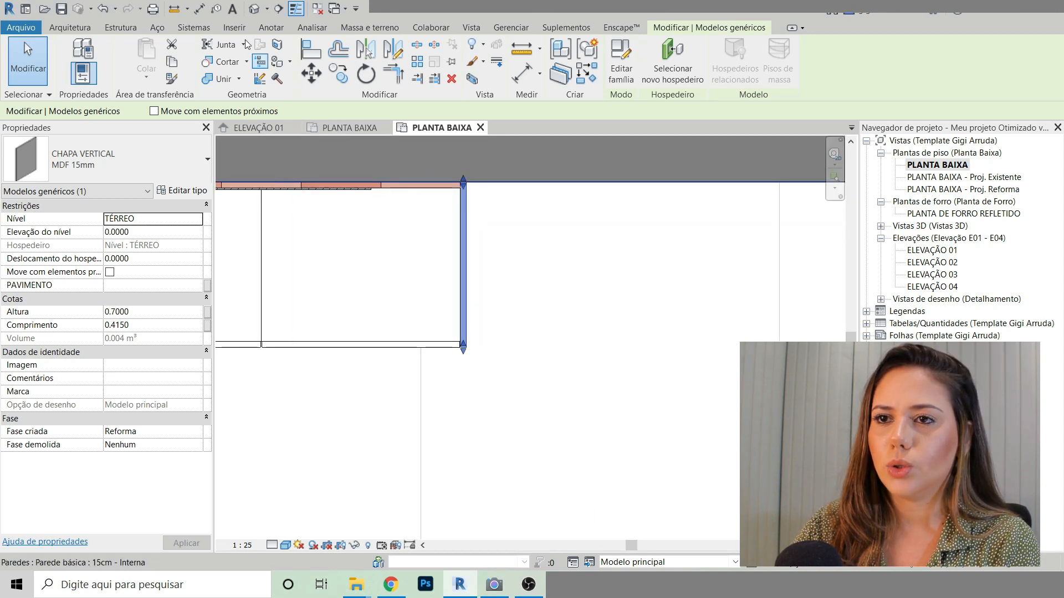
Step: Examine in the 3D view how the vertical sheet meets the side and top of the drawer unit
{"action": "left_click", "coordinate": [255, 9]}
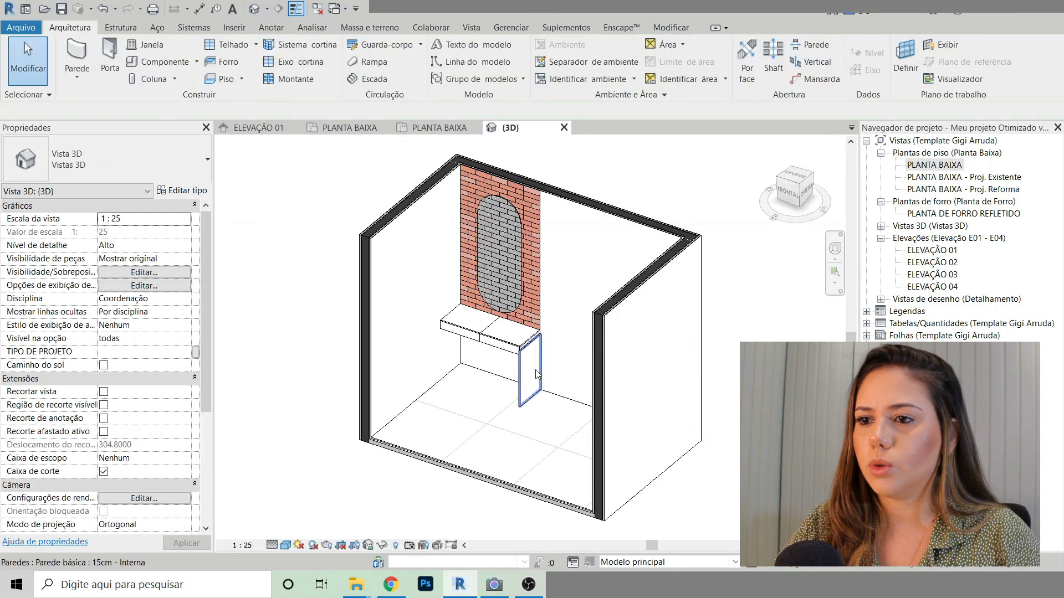
{"action": "scroll", "coordinate": [658, 407], "scroll_direction": "up", "scroll_amount": 5}
{"action": "scroll", "coordinate": [676, 283], "scroll_direction": "up", "scroll_amount": 2}
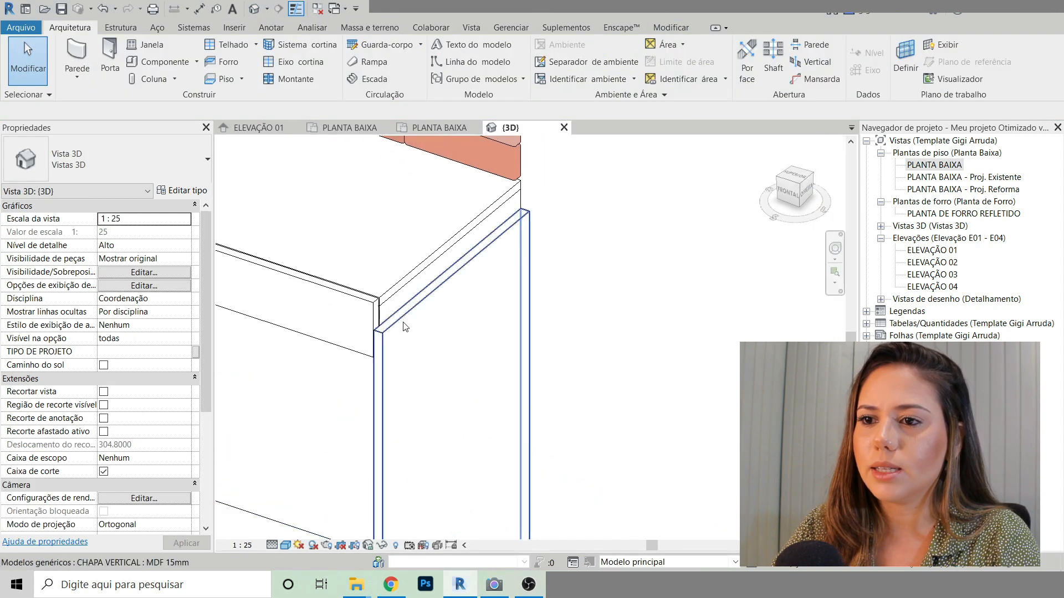
{"action": "left_click", "coordinate": [431, 335]}
{"action": "scroll", "coordinate": [435, 355], "scroll_direction": "down", "scroll_amount": 5}
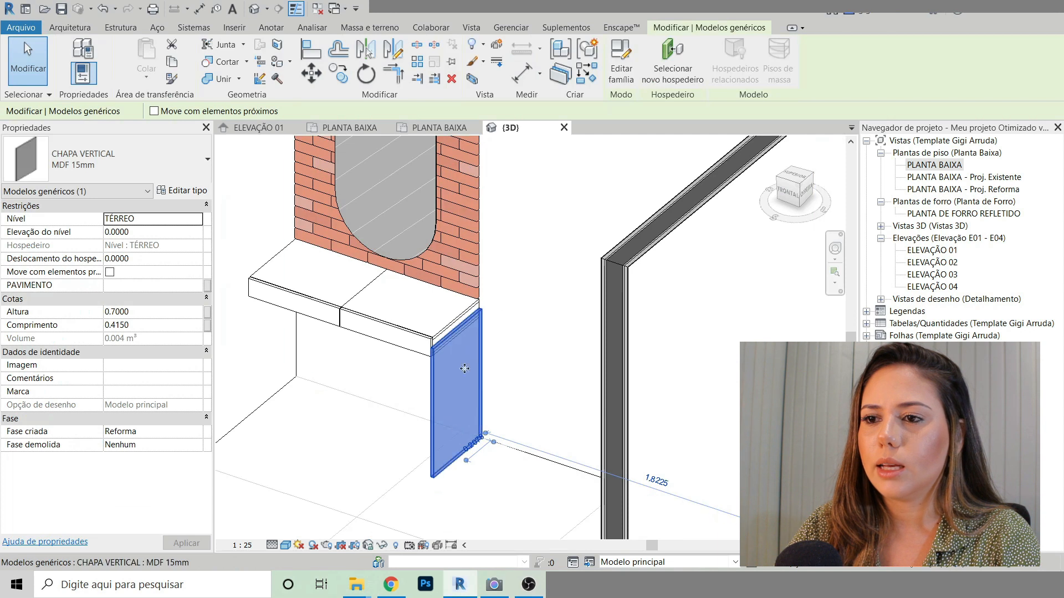
{"action": "scroll", "coordinate": [447, 501], "scroll_direction": "up", "scroll_amount": 5}
{"action": "key", "text": "Escape"}
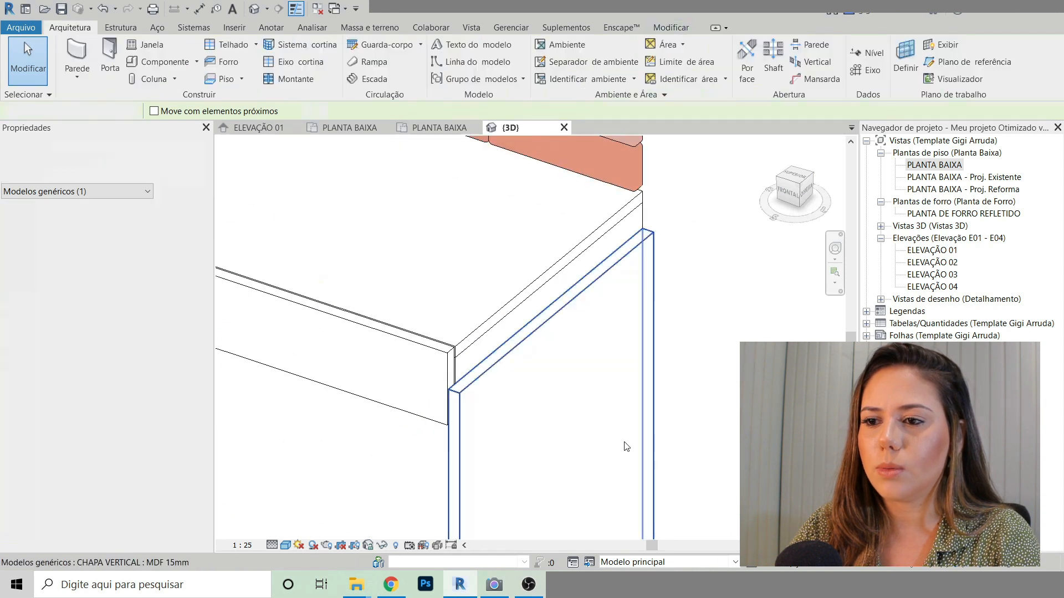
{"action": "scroll", "coordinate": [544, 418], "scroll_direction": "up", "scroll_amount": 3}
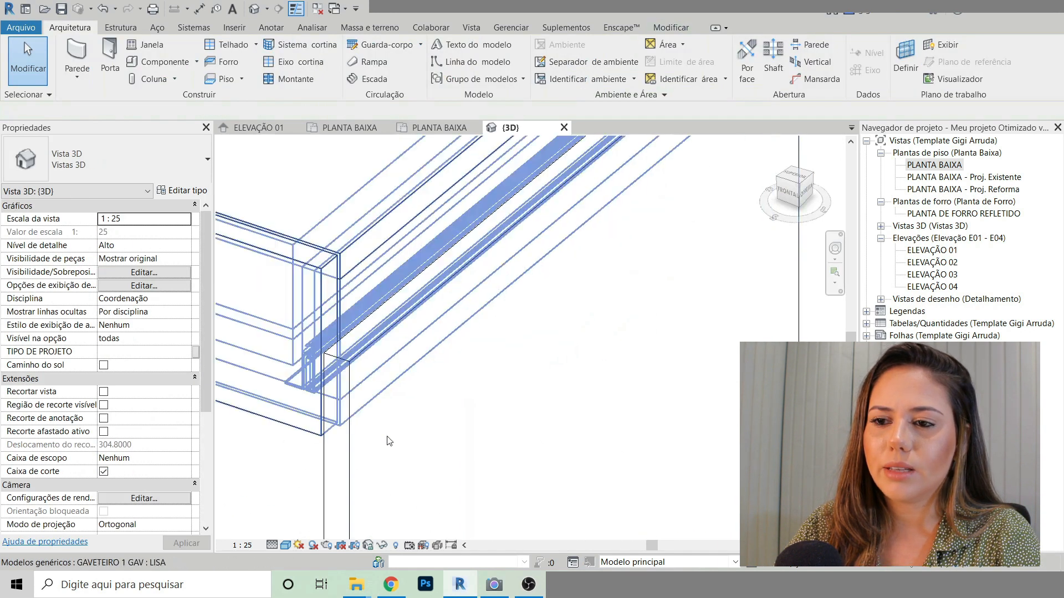
{"action": "scroll", "coordinate": [488, 434], "scroll_direction": "down", "scroll_amount": 3}
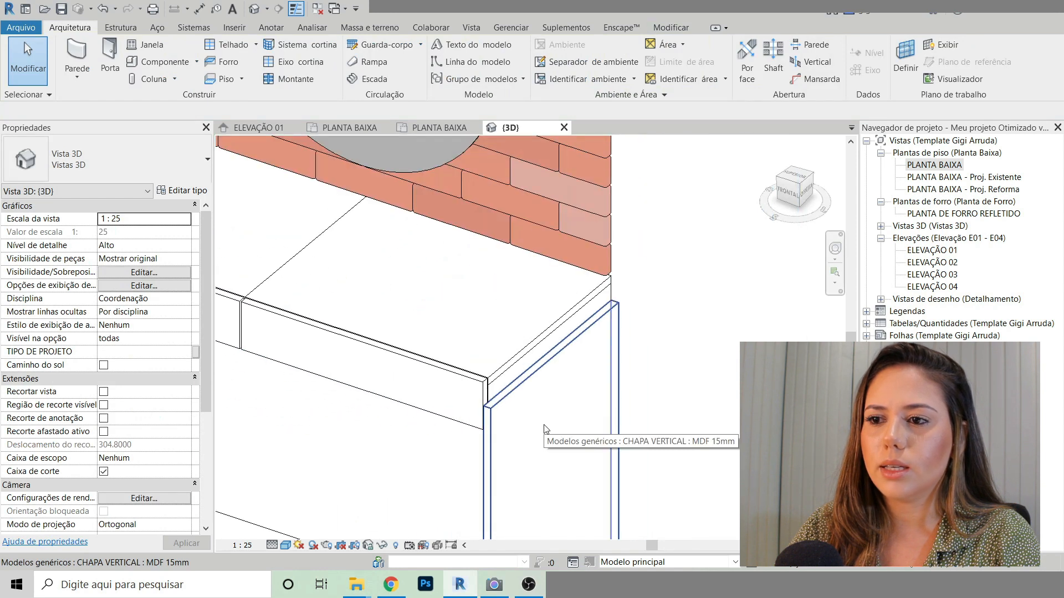
{"action": "scroll", "coordinate": [408, 212], "scroll_direction": "down", "scroll_amount": 3}
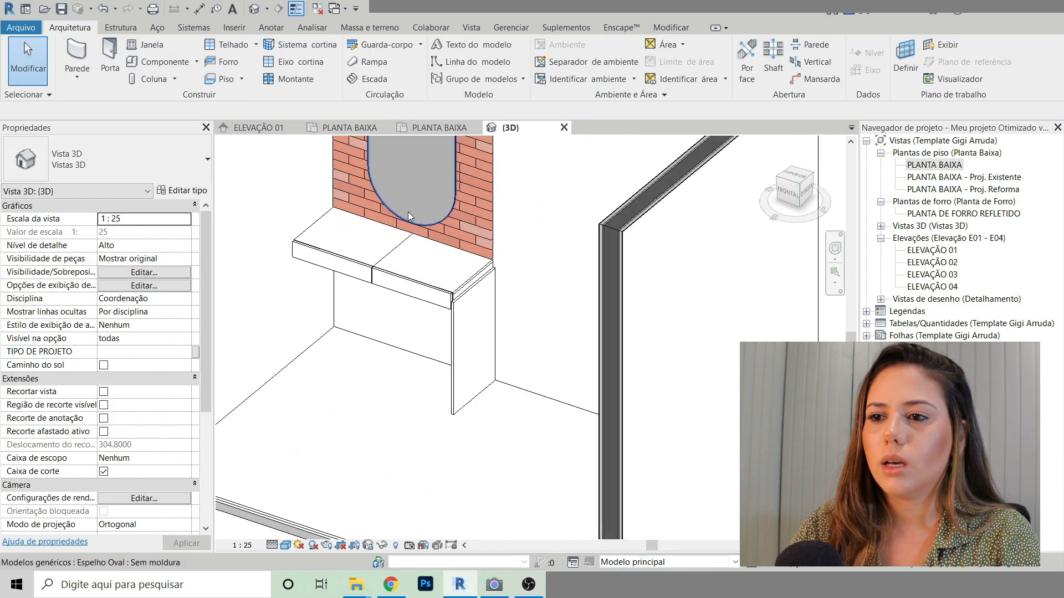
{"action": "scroll", "coordinate": [499, 310], "scroll_direction": "down", "scroll_amount": 1}
{"action": "left_click", "coordinate": [486, 320]}
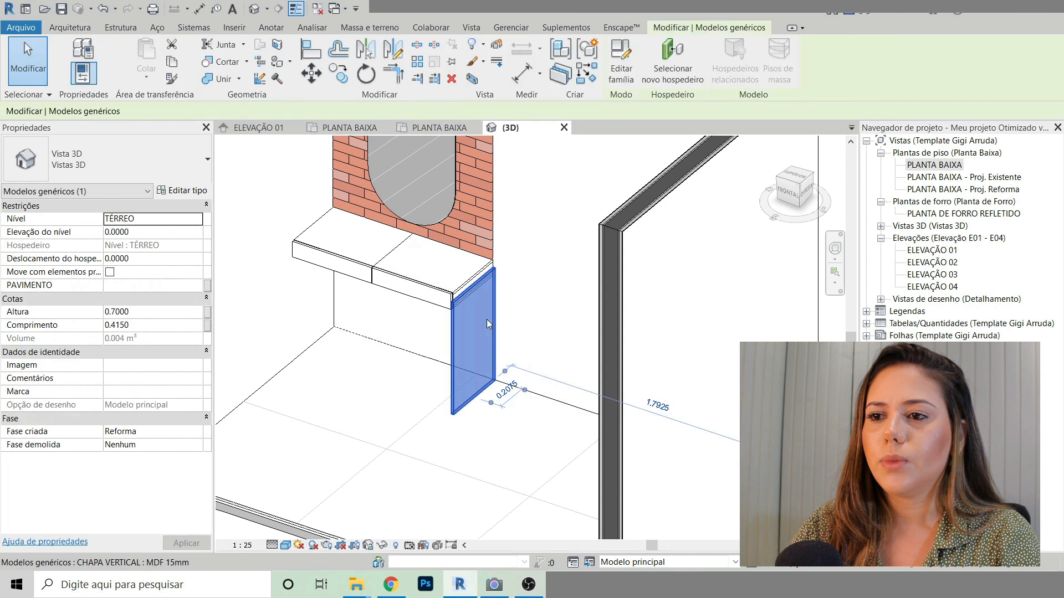
{"action": "scroll", "coordinate": [482, 322], "scroll_direction": "down", "scroll_amount": 3}
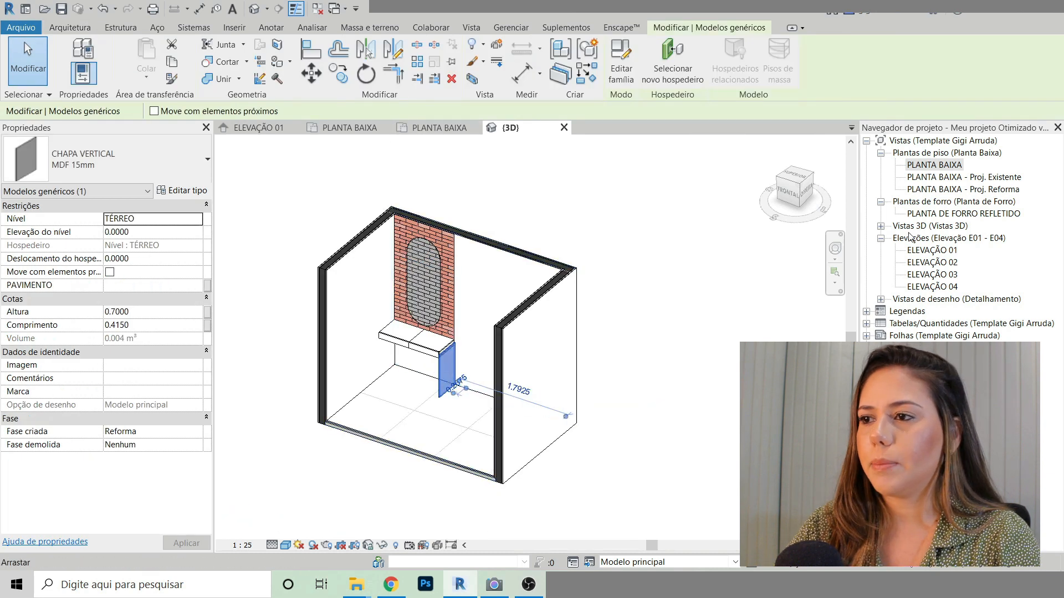
Step: Open ELEVAÇÃO 01 and stretch the vertical sheet's upper end to the ceiling, giving an Altura of 2.5000
{"action": "double_click", "coordinate": [922, 252]}
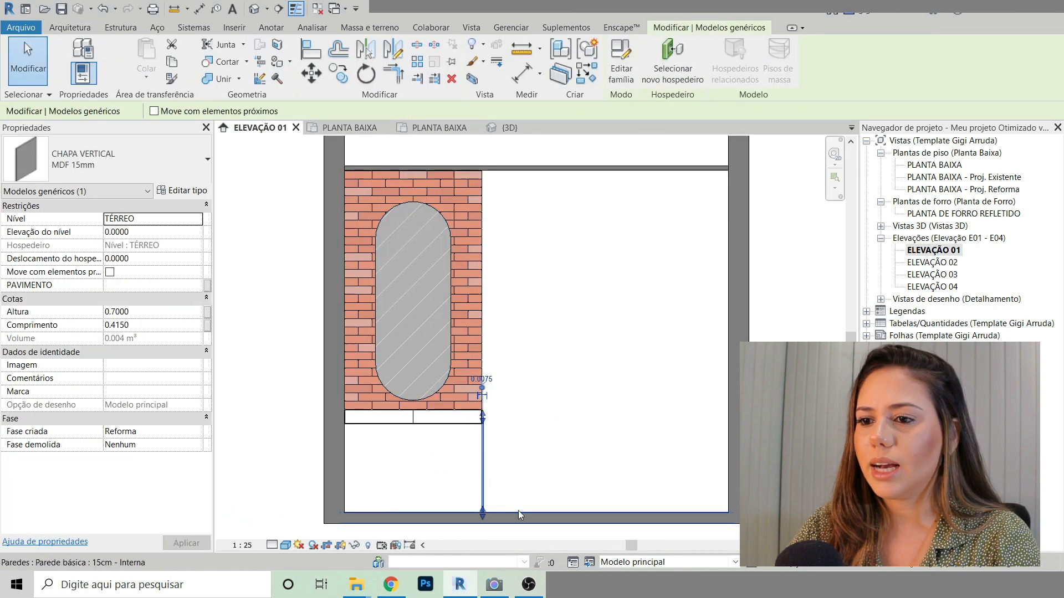
{"action": "scroll", "coordinate": [477, 488], "scroll_direction": "up", "scroll_amount": 5}
{"action": "scroll", "coordinate": [474, 283], "scroll_direction": "down", "scroll_amount": 2}
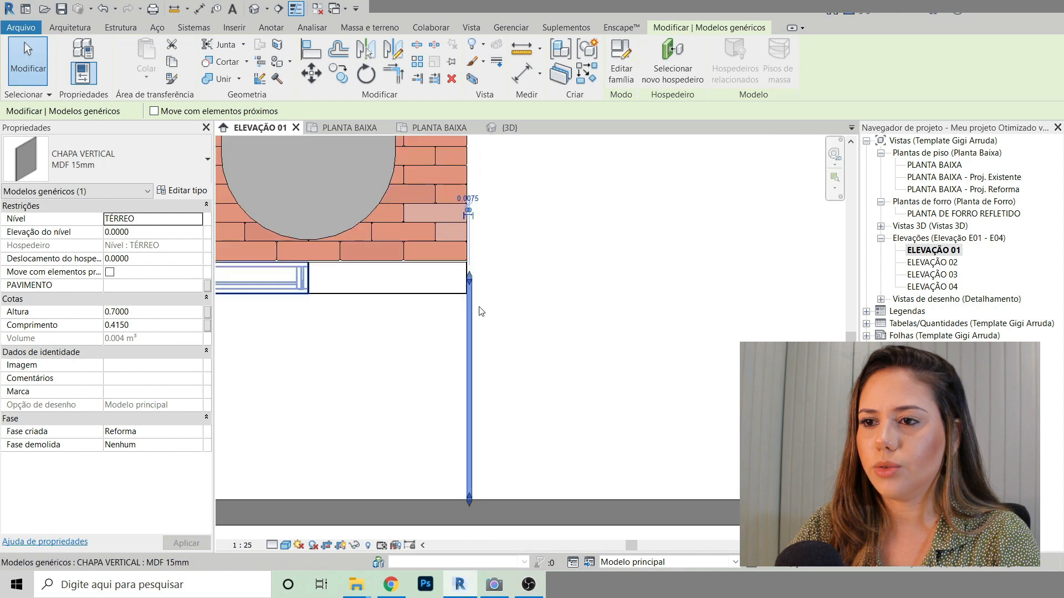
{"action": "left_click_drag", "start_coordinate": [469, 276], "coordinate": [438, 320]}
{"action": "scroll", "coordinate": [470, 286], "scroll_direction": "down", "scroll_amount": 4}
{"action": "scroll", "coordinate": [470, 385], "scroll_direction": "down", "scroll_amount": 2}
{"action": "scroll", "coordinate": [439, 327], "scroll_direction": "up", "scroll_amount": 5}
{"action": "left_click_drag", "start_coordinate": [438, 257], "coordinate": [437, 254]}
{"action": "scroll", "coordinate": [430, 227], "scroll_direction": "down", "scroll_amount": 5}
{"action": "scroll", "coordinate": [426, 215], "scroll_direction": "down", "scroll_amount": 1}
{"action": "left_click", "coordinate": [572, 281]}
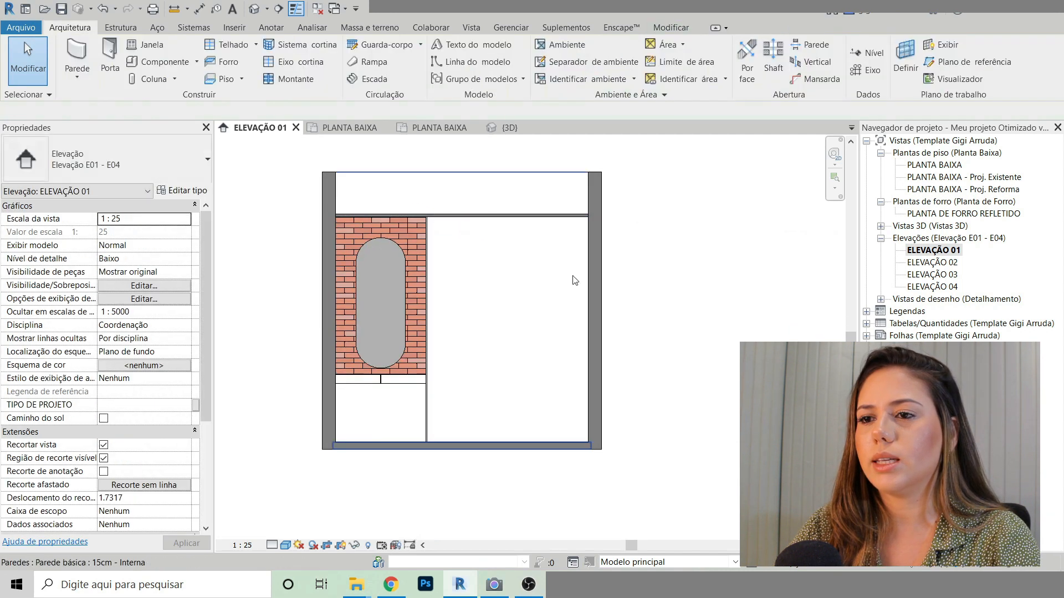
Step: Review the full-height vertical sheet beside the brick panel from the front in the 3D view
{"action": "scroll", "coordinate": [491, 260], "scroll_direction": "up", "scroll_amount": 3}
{"action": "scroll", "coordinate": [486, 252], "scroll_direction": "down", "scroll_amount": 3}
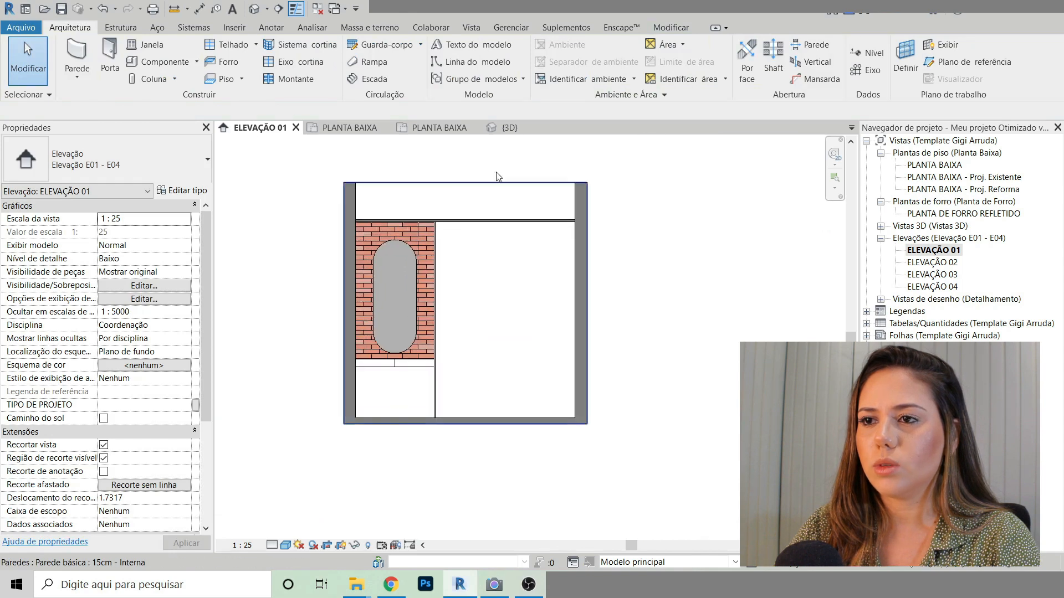
{"action": "left_click", "coordinate": [507, 128]}
{"action": "scroll", "coordinate": [610, 333], "scroll_direction": "up", "scroll_amount": 2}
{"action": "middle_click_drag", "start_coordinate": [610, 334], "coordinate": [503, 144], "text": "shift"}
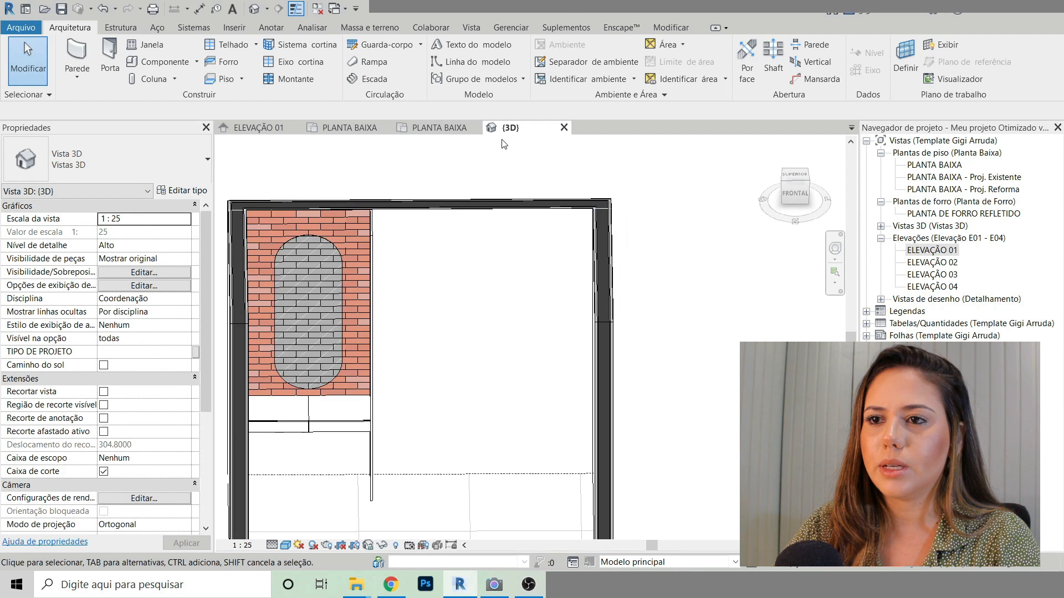
Step: Copy the full-height vertical sheet in ELEVAÇÃO 01 horizontally by 0.35 m, away from the drawer units
{"action": "left_click", "coordinate": [259, 128]}
{"action": "left_click", "coordinate": [431, 395]}
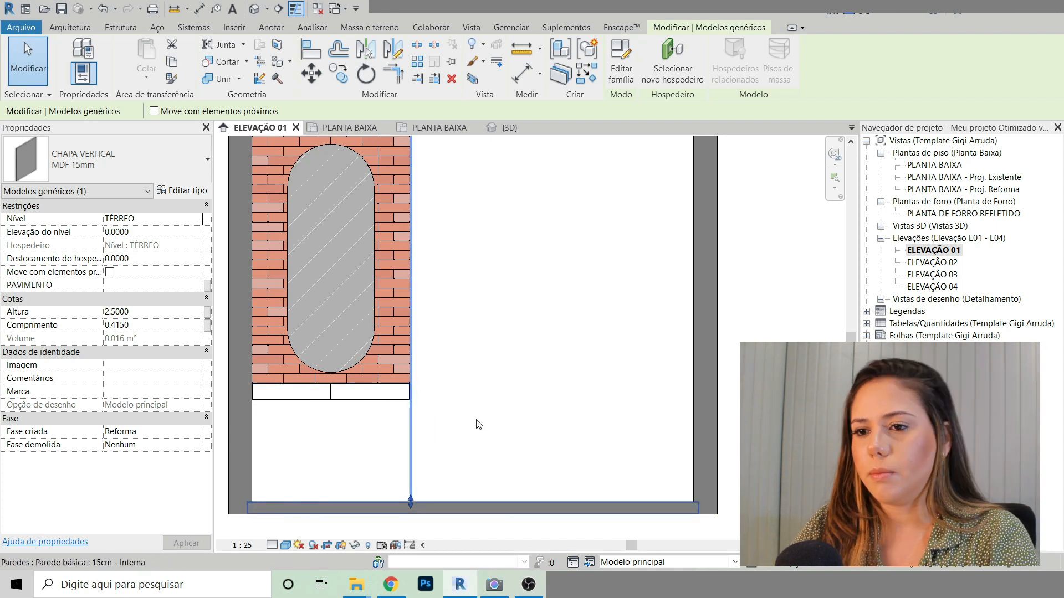
{"action": "middle_click_drag", "start_coordinate": [522, 361], "coordinate": [488, 394]}
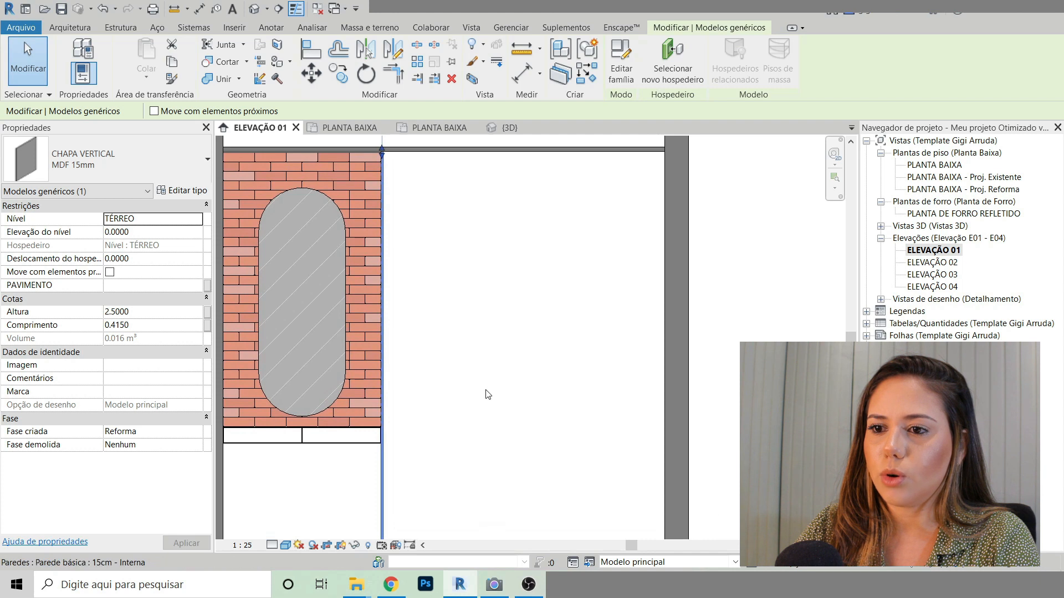
{"action": "scroll", "coordinate": [488, 394], "scroll_direction": "down", "scroll_amount": 2}
{"action": "key", "text": "c"}
{"action": "key", "text": "o"}
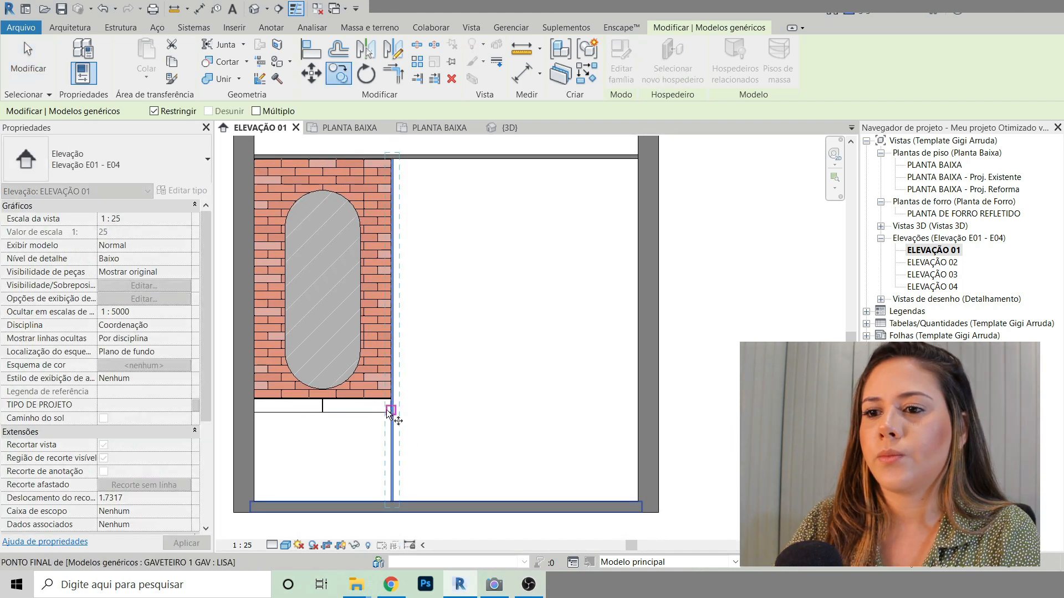
{"action": "scroll", "coordinate": [388, 411], "scroll_direction": "up", "scroll_amount": 2}
{"action": "left_click", "coordinate": [394, 415]}
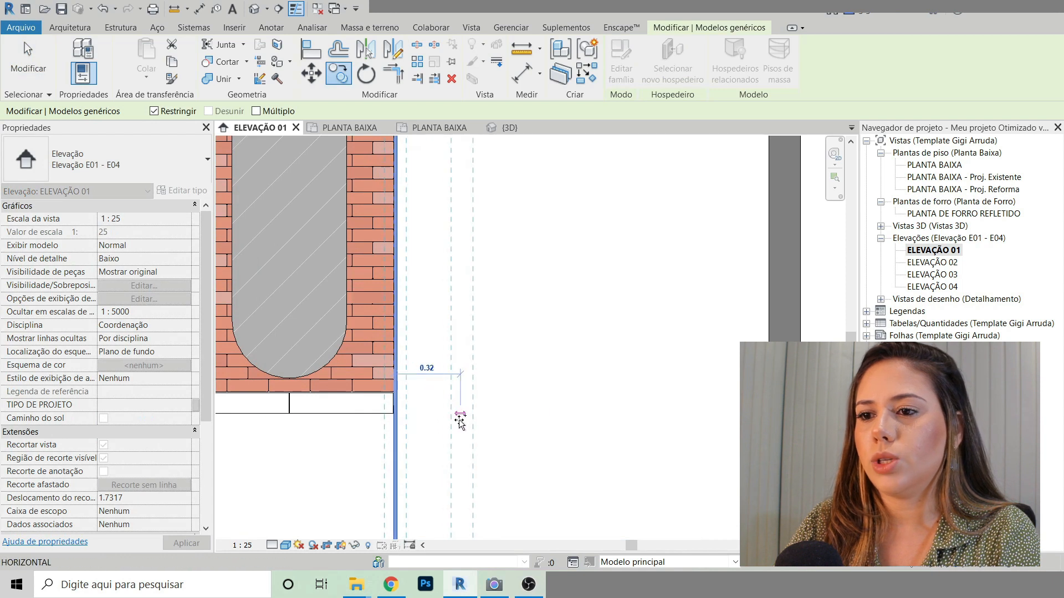
{"action": "scroll", "coordinate": [462, 422], "scroll_direction": "down", "scroll_amount": 1}
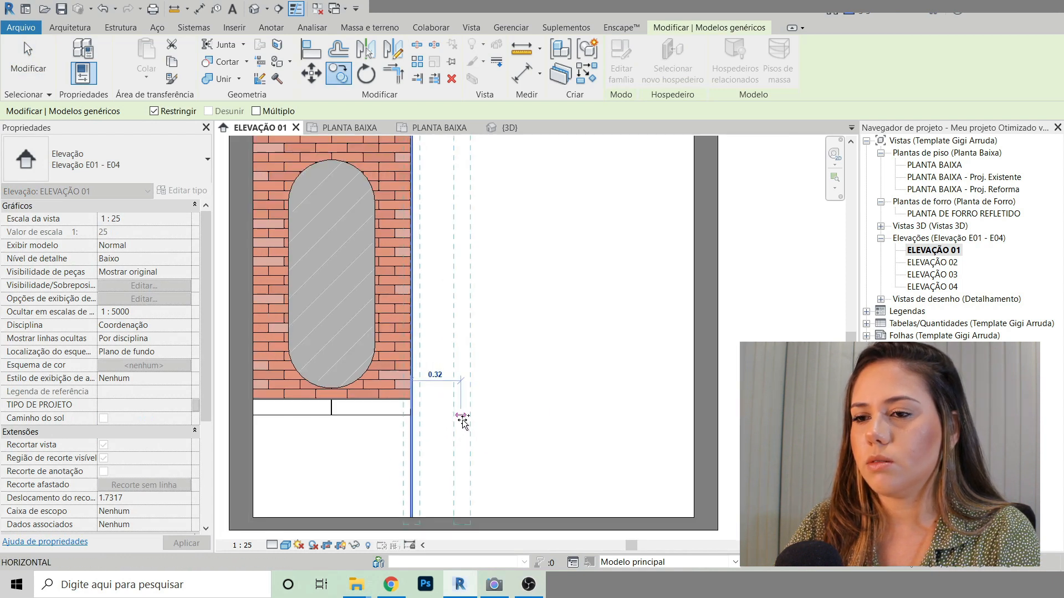
{"action": "middle_click_drag", "start_coordinate": [471, 427], "coordinate": [431, 449]}
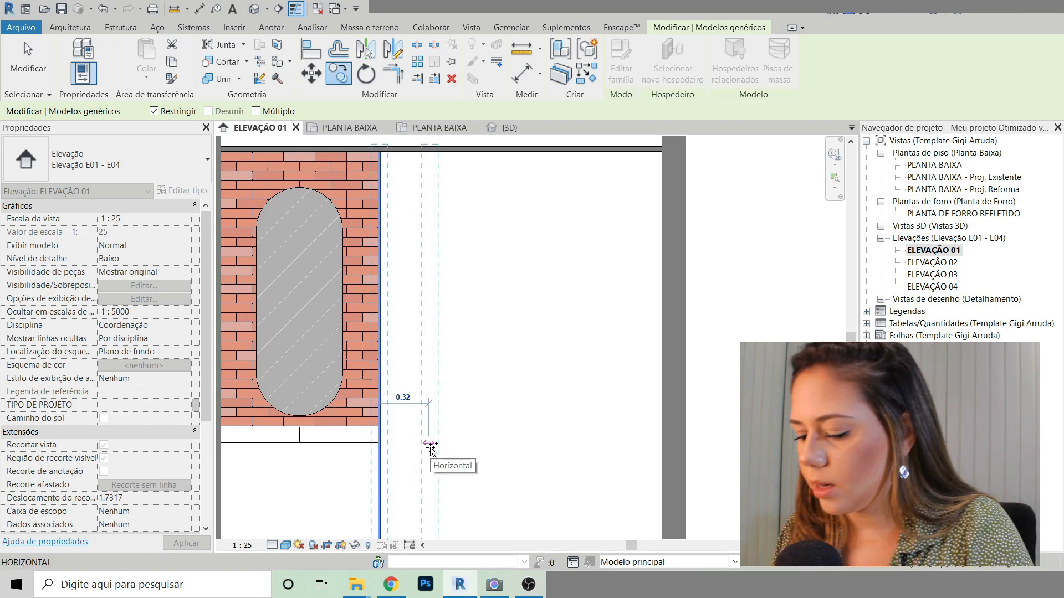
{"action": "type", "text": ".35"}
{"action": "key", "text": "Return"}
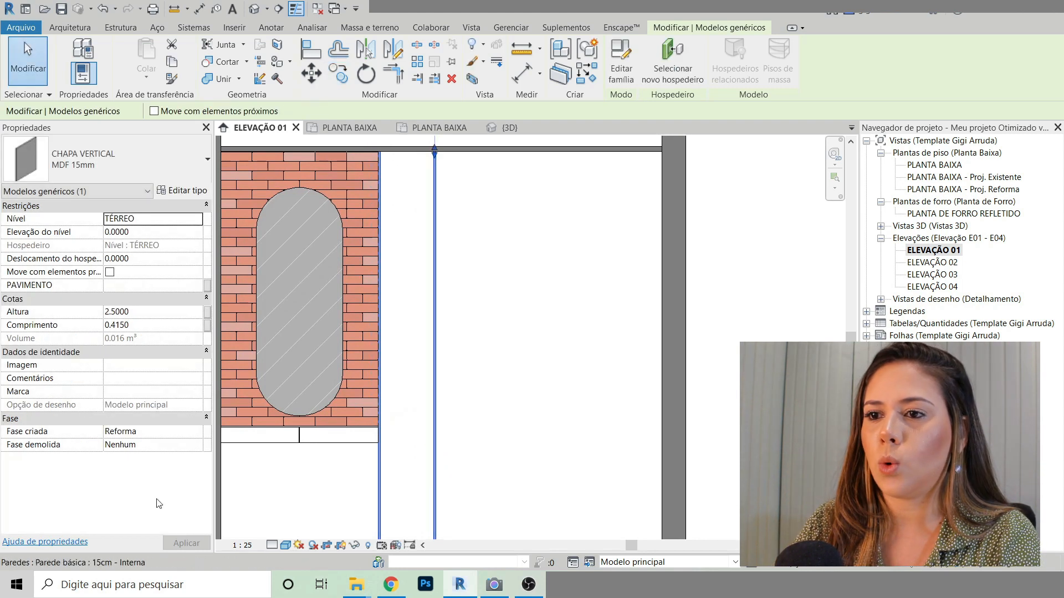
Step: Move the copied vertical sheet another 0.05 m horizontally away from the drawer units
{"action": "scroll", "coordinate": [506, 251], "scroll_direction": "down", "scroll_amount": 5}
{"action": "scroll", "coordinate": [520, 310], "scroll_direction": "up", "scroll_amount": 4}
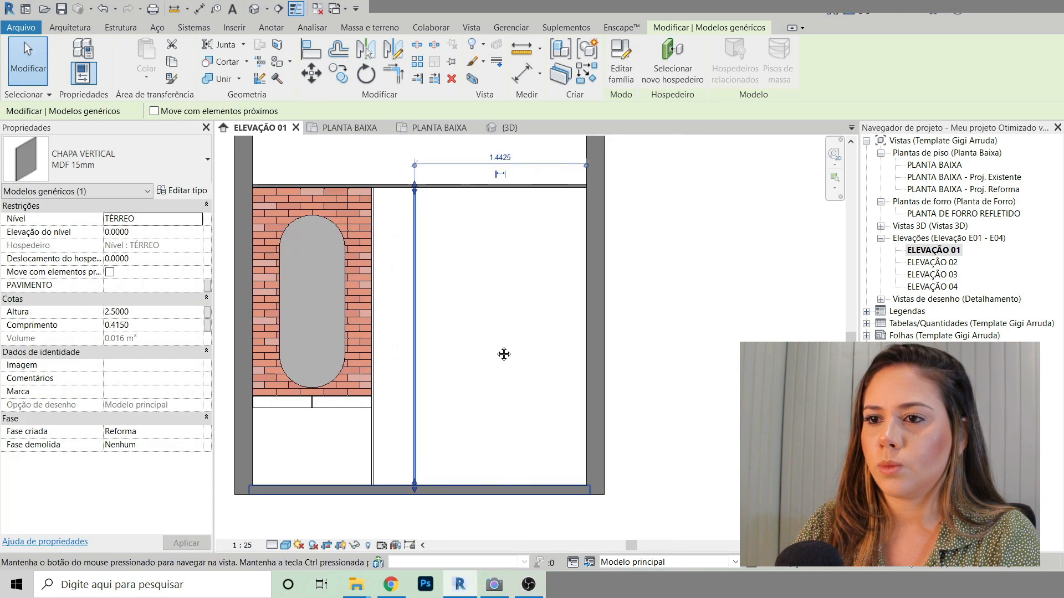
{"action": "left_click", "coordinate": [321, 81]}
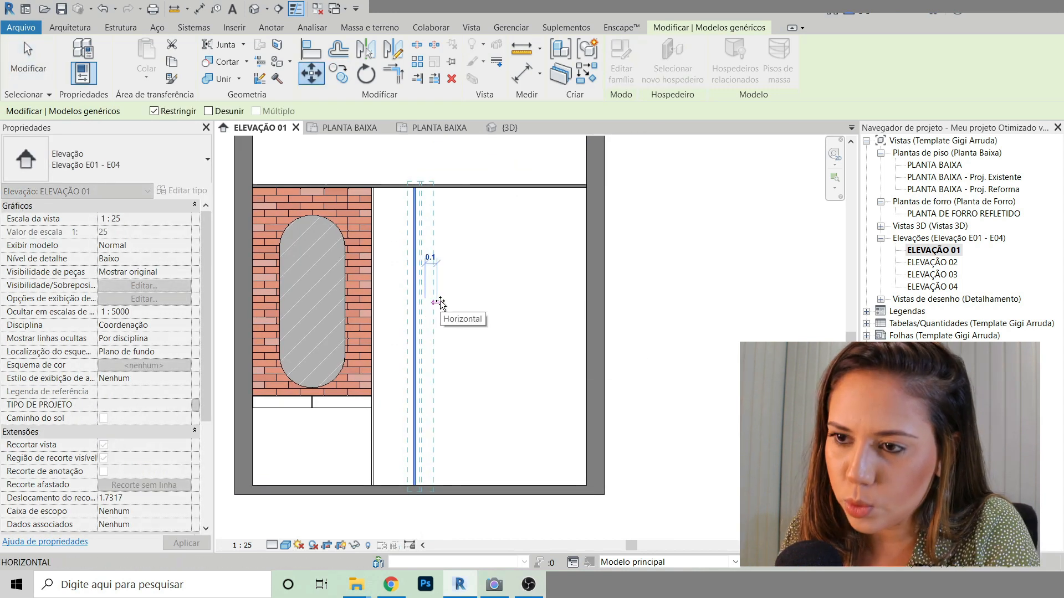
{"action": "type", "text": ".05"}
{"action": "key", "text": "Return"}
{"action": "key", "text": "Escape"}
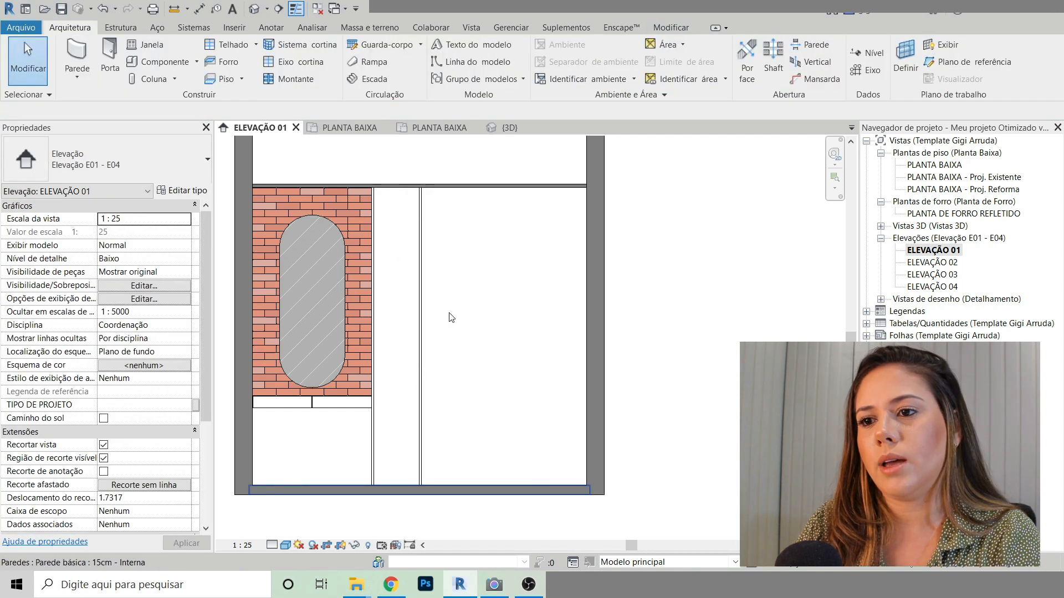
Step: Delete the copied vertical sheet and copy the one against the brick panel 0.4 m horizontally, away from the drawer units
{"action": "left_click", "coordinate": [422, 407]}
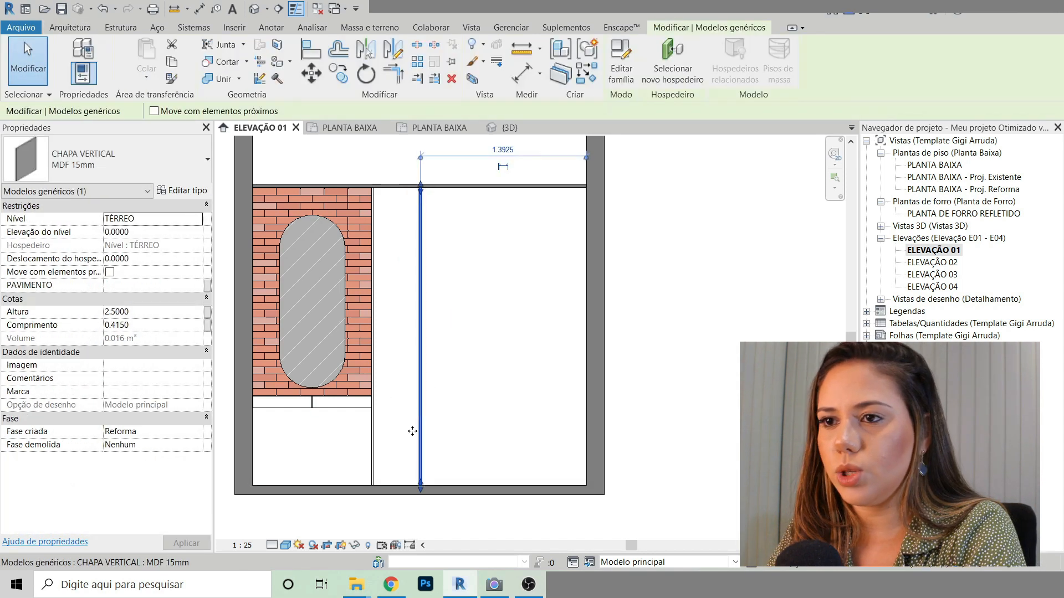
{"action": "key", "text": "Delete"}
{"action": "left_click", "coordinate": [373, 437]}
{"action": "key", "text": "c"}
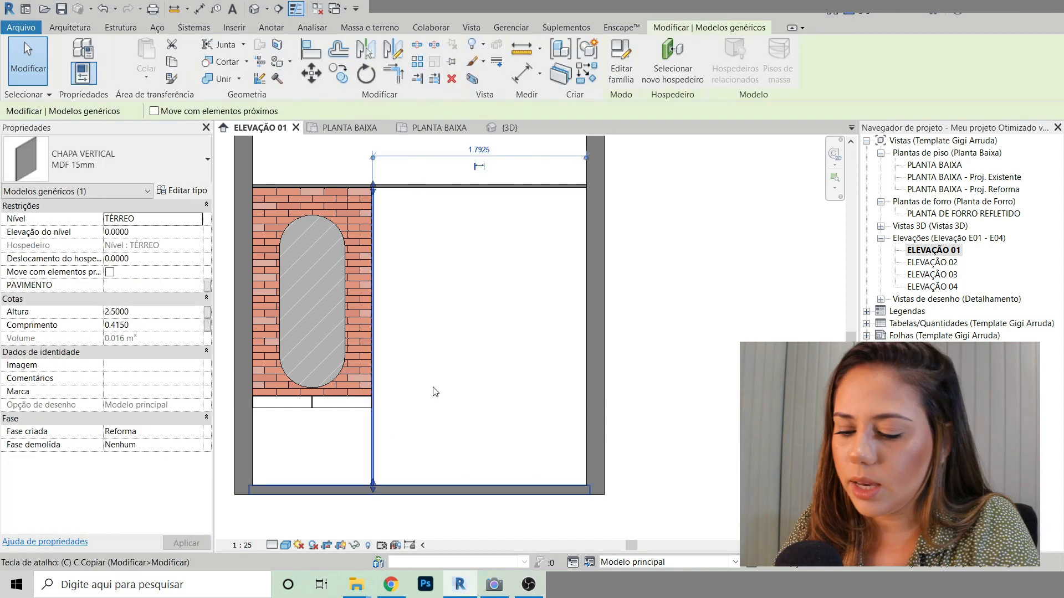
{"action": "key", "text": "o"}
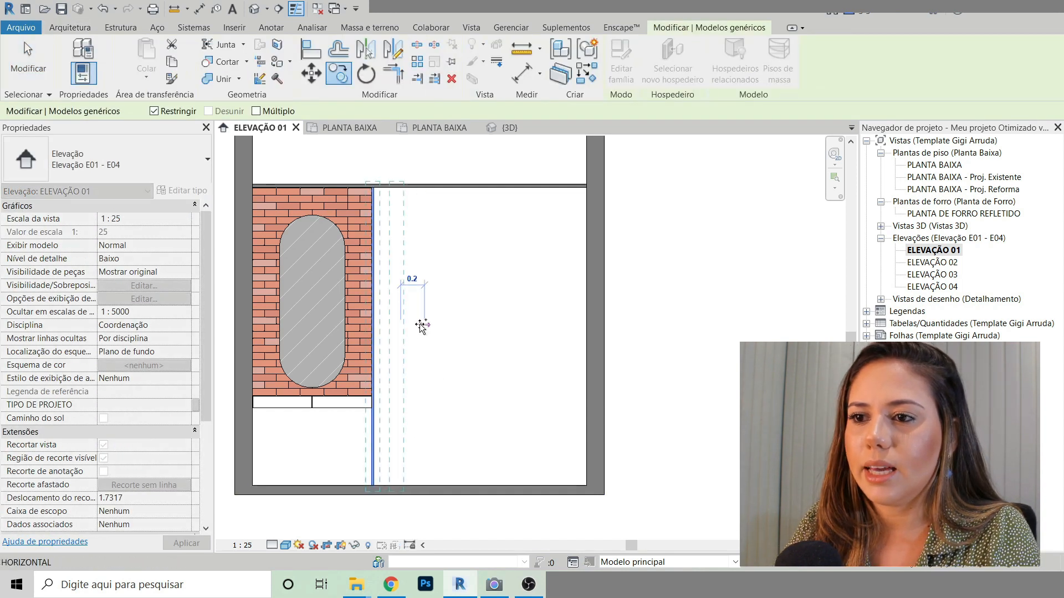
{"action": "type", "text": ".4"}
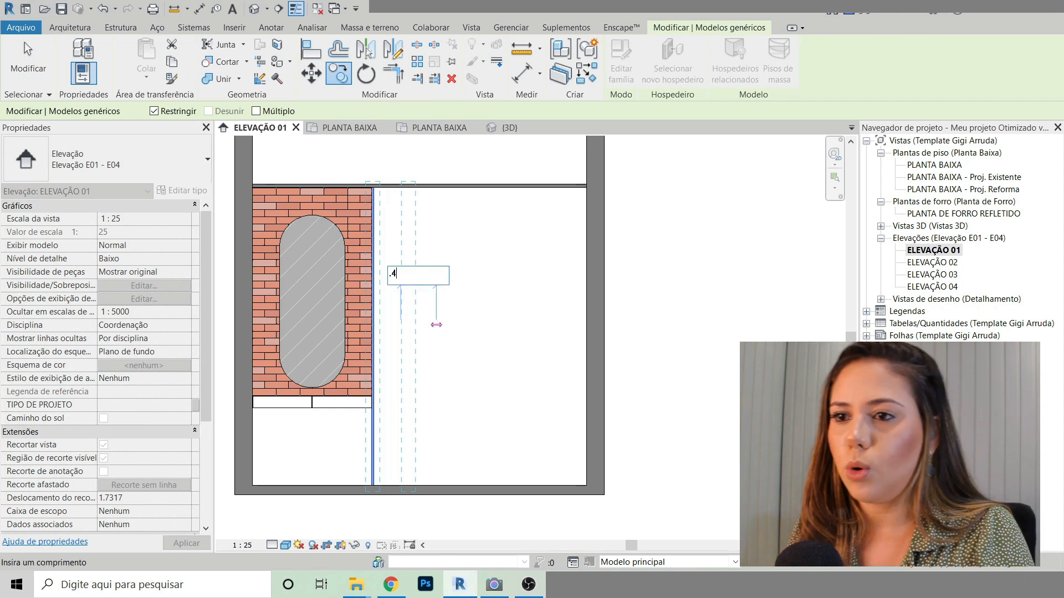
{"action": "key", "text": "Return"}
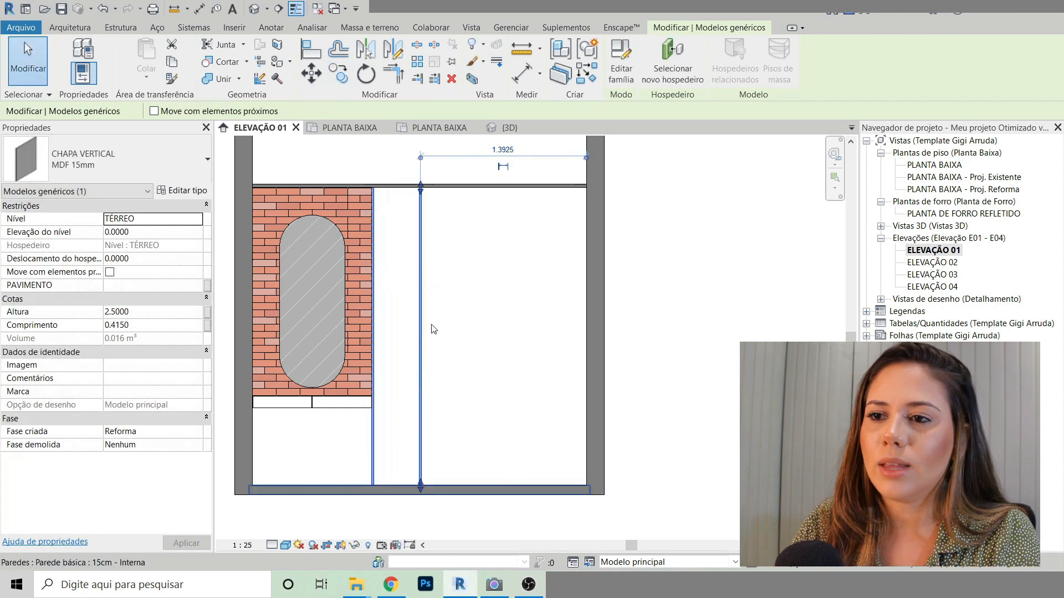
Step: Move the copied vertical sheet 0.015 m horizontally toward the first vertical sheet
{"action": "scroll", "coordinate": [418, 228], "scroll_direction": "up", "scroll_amount": 3}
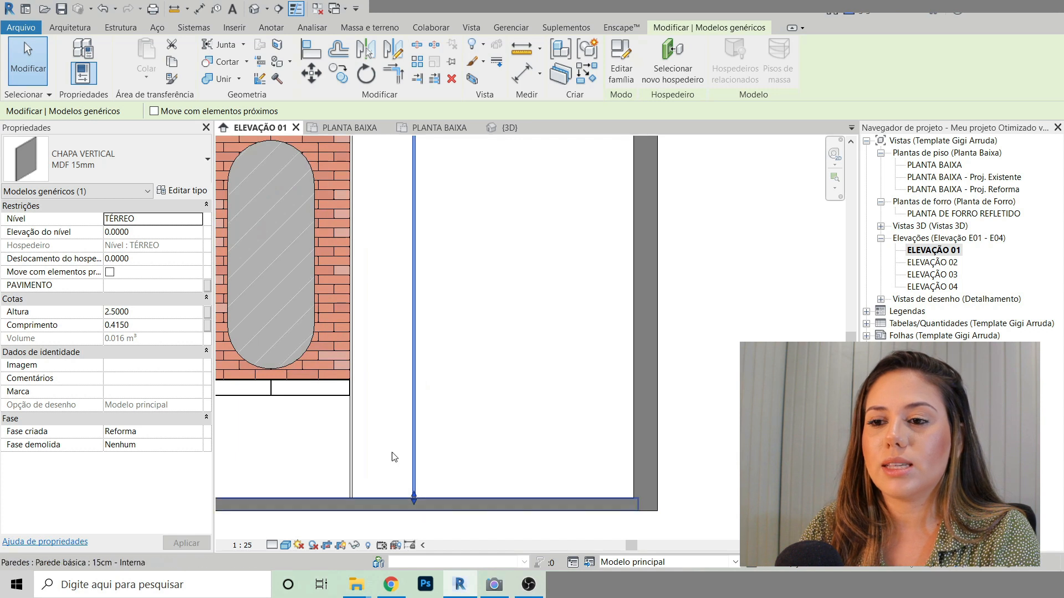
{"action": "middle_click_drag", "start_coordinate": [375, 469], "coordinate": [444, 403]}
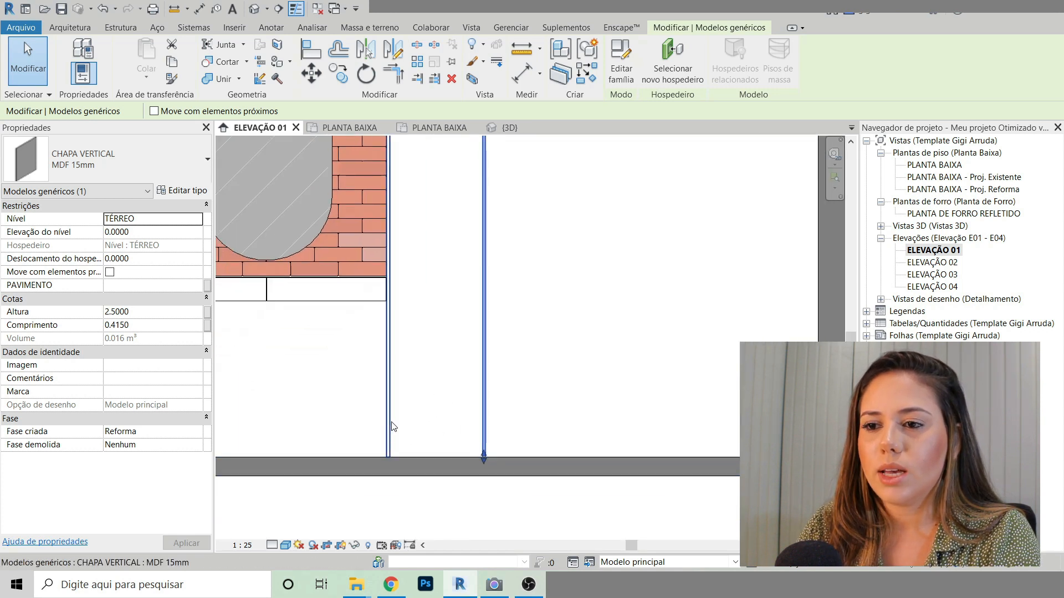
{"action": "scroll", "coordinate": [391, 426], "scroll_direction": "up", "scroll_amount": 2}
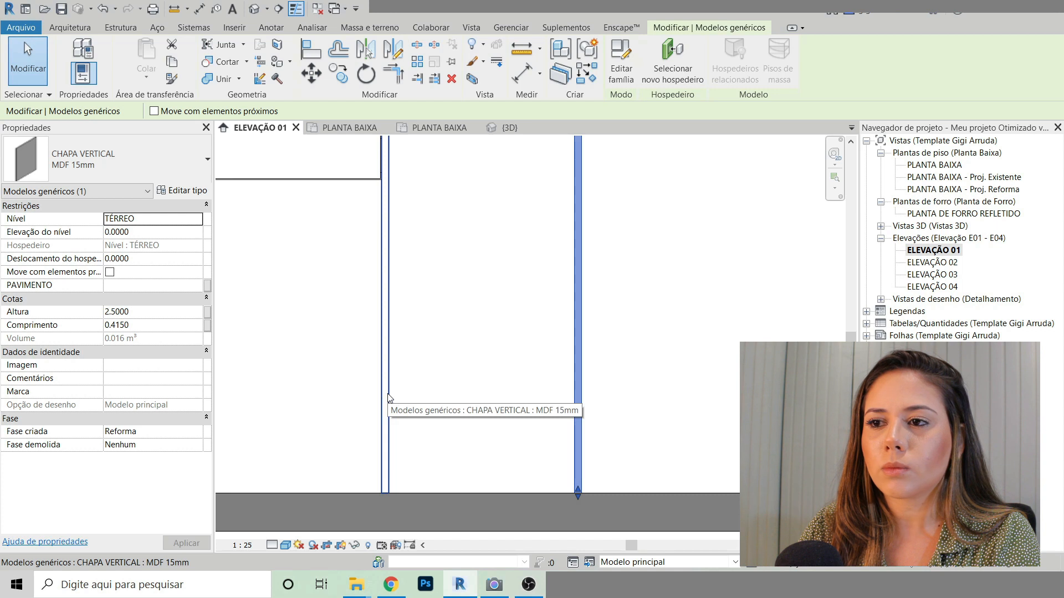
{"action": "key", "text": "m"}
{"action": "key", "text": "v"}
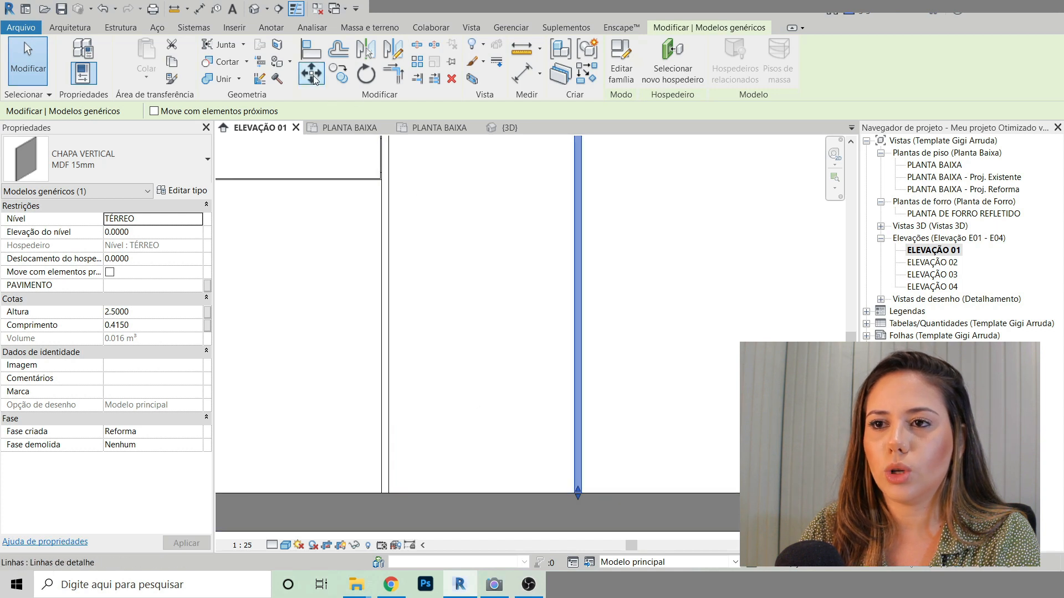
{"action": "left_click", "coordinate": [583, 381]}
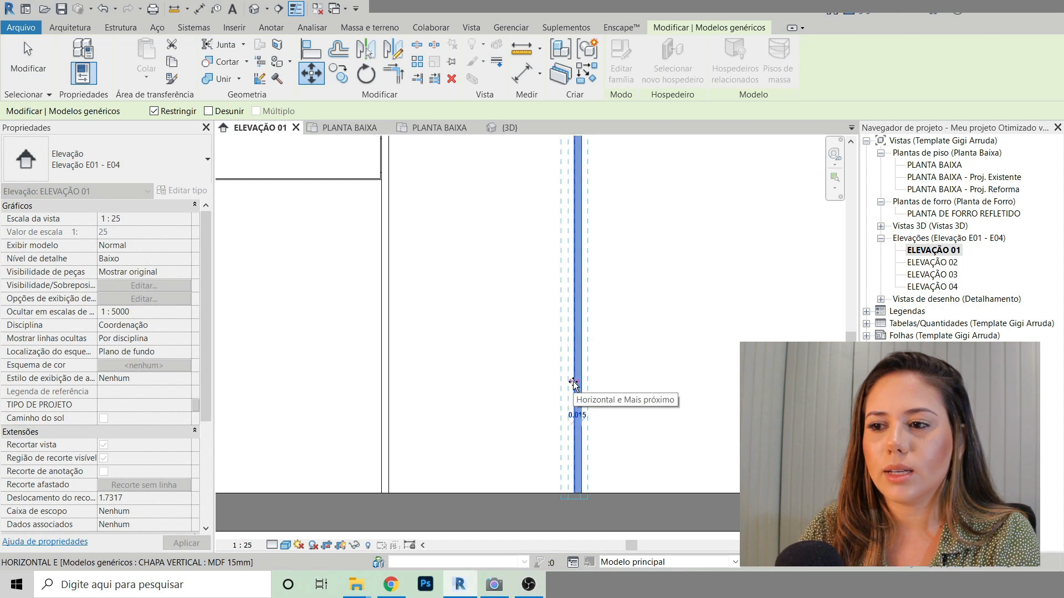
{"action": "type", "text": "0.015"}
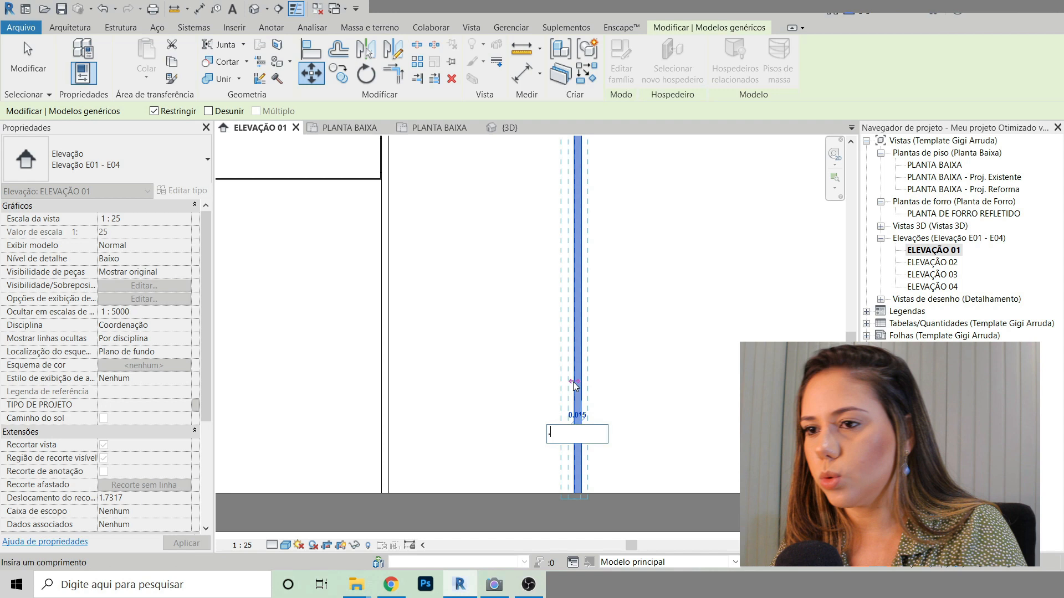
{"action": "key", "text": "Return"}
{"action": "scroll", "coordinate": [428, 275], "scroll_direction": "down", "scroll_amount": 2}
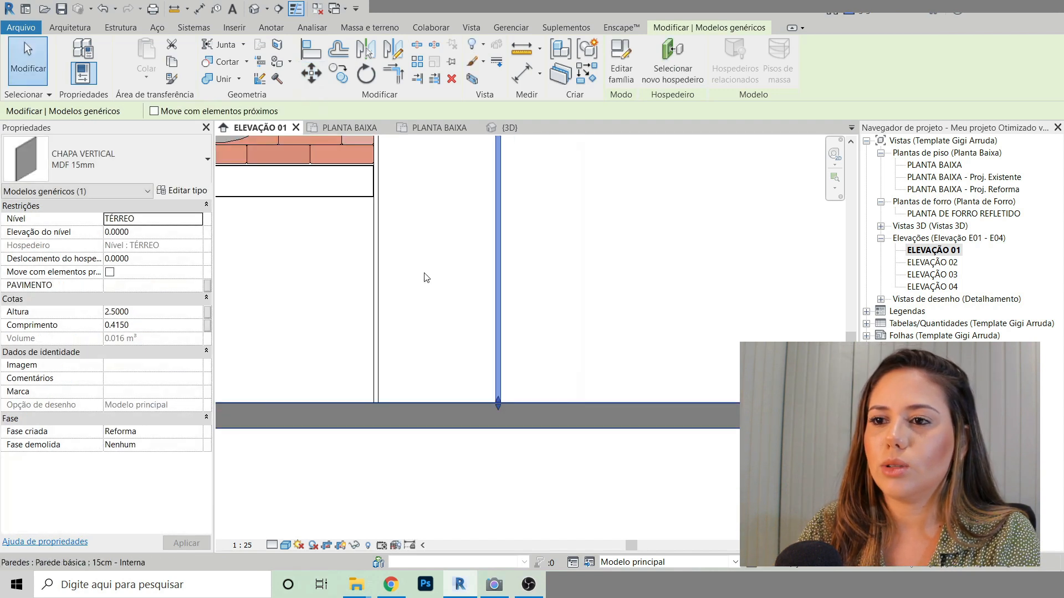
Step: Dimension the distance between the outer faces of the two vertical sheets, placing the aligned dimension below the floor
{"action": "left_click", "coordinate": [526, 77]}
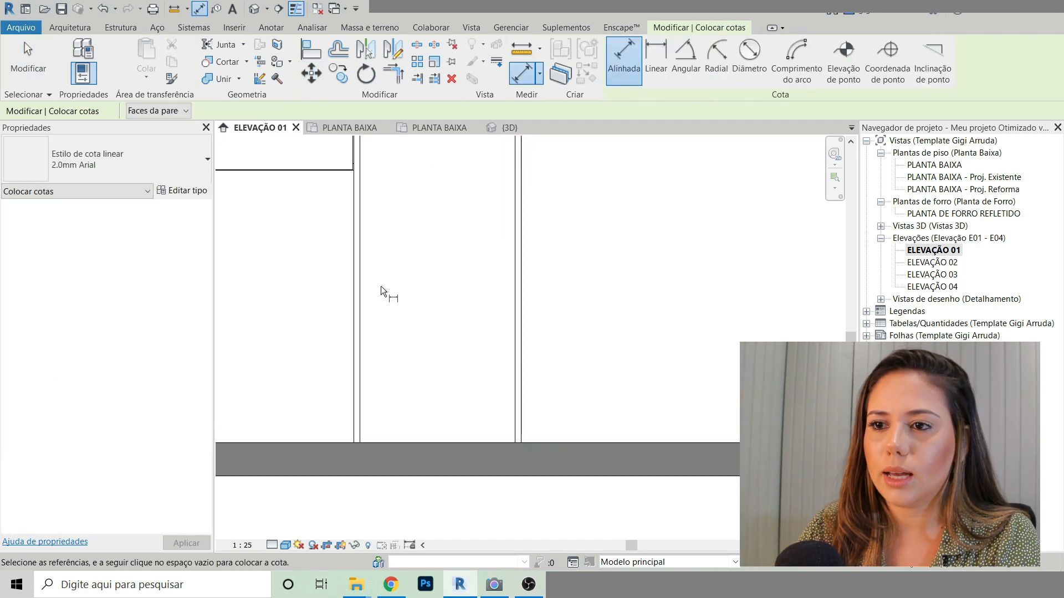
{"action": "left_click", "coordinate": [350, 264]}
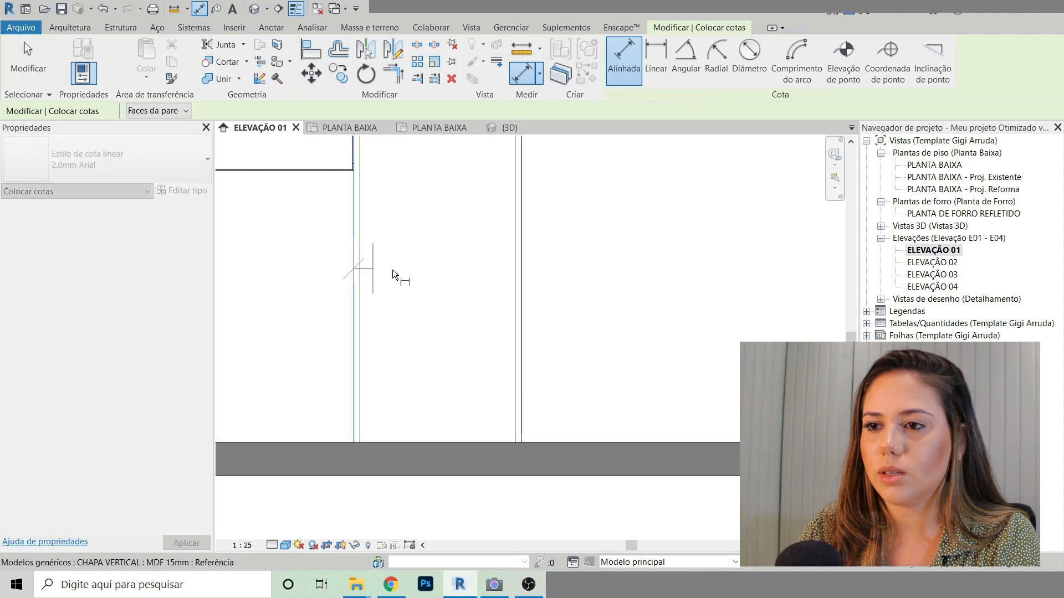
{"action": "left_click", "coordinate": [525, 283]}
{"action": "left_click", "coordinate": [455, 513]}
{"action": "key", "text": "Escape"}
{"action": "key", "text": "Escape"}
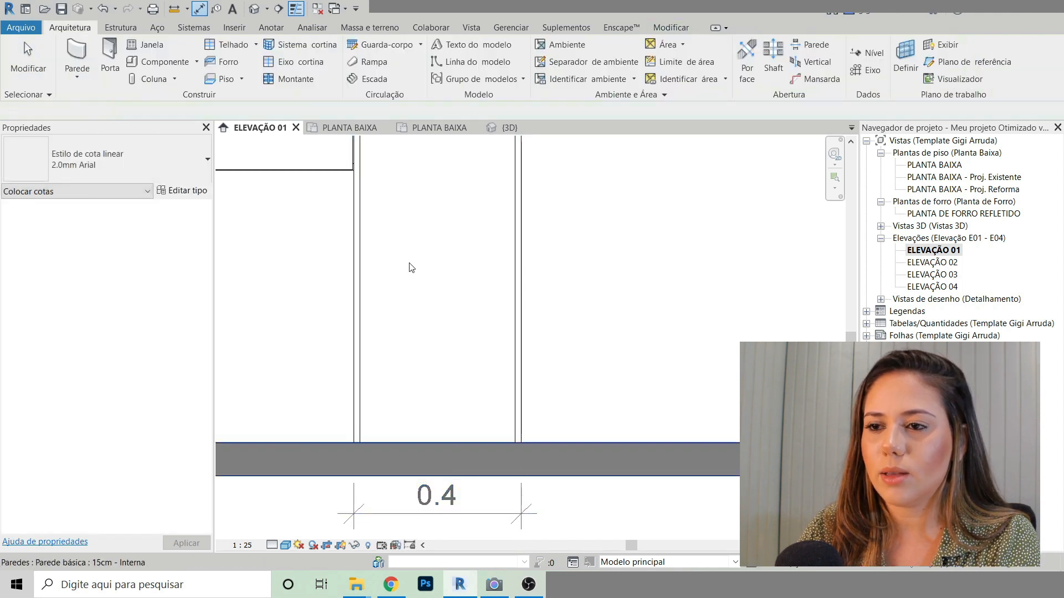
Step: Undo the dimension and the last move of the copied vertical sheet
{"action": "scroll", "coordinate": [409, 263], "scroll_direction": "down", "scroll_amount": 2}
{"action": "key", "text": "ctrl+z"}
{"action": "key", "text": "ctrl+z"}
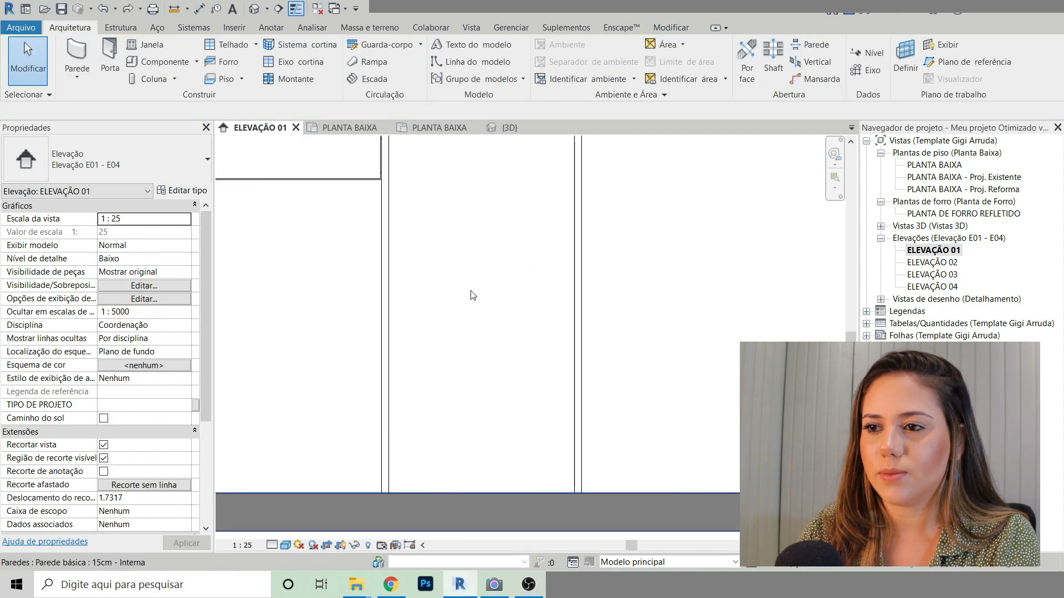
Step: Add an aligned dimension below the floor again, spanning the two vertical sheets from outer face to outer face
{"action": "left_click", "coordinate": [576, 299]}
{"action": "key", "text": "d"}
{"action": "key", "text": "i"}
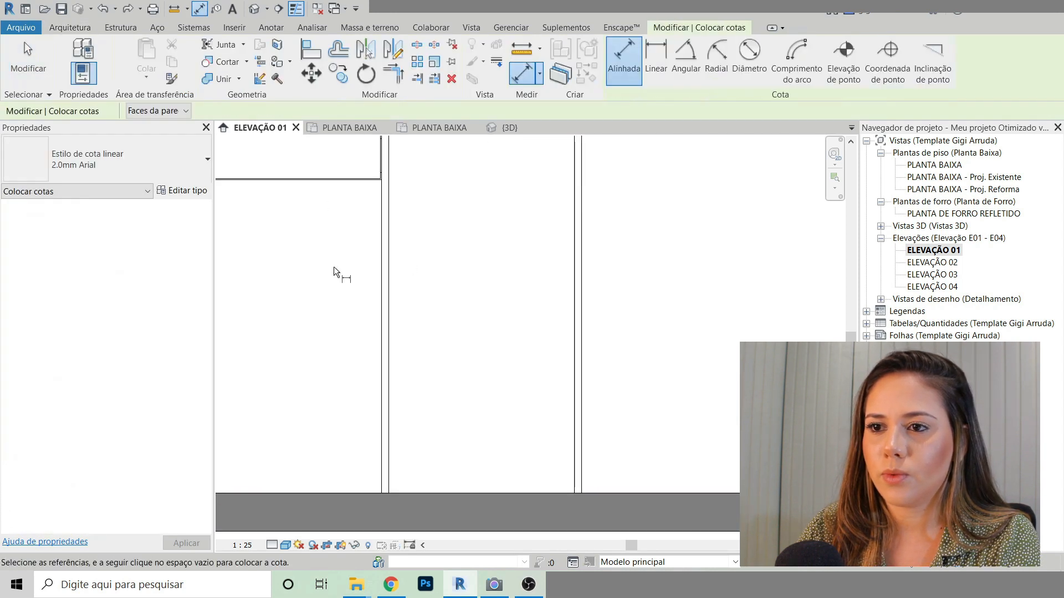
{"action": "left_click", "coordinate": [381, 268]}
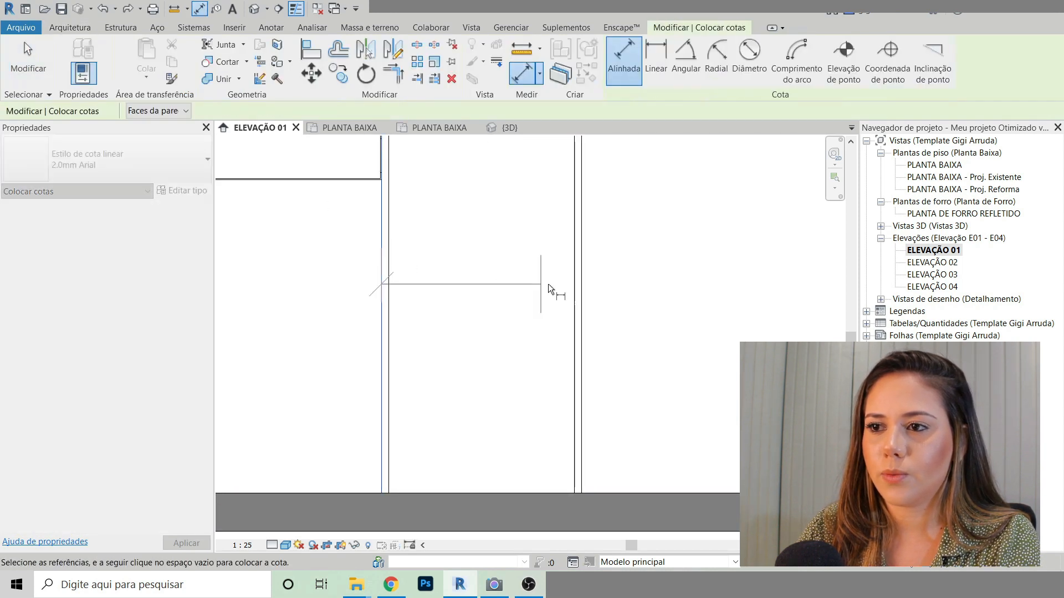
{"action": "left_click", "coordinate": [584, 287]}
{"action": "scroll", "coordinate": [447, 328], "scroll_direction": "down", "scroll_amount": 2}
{"action": "left_click", "coordinate": [453, 396]}
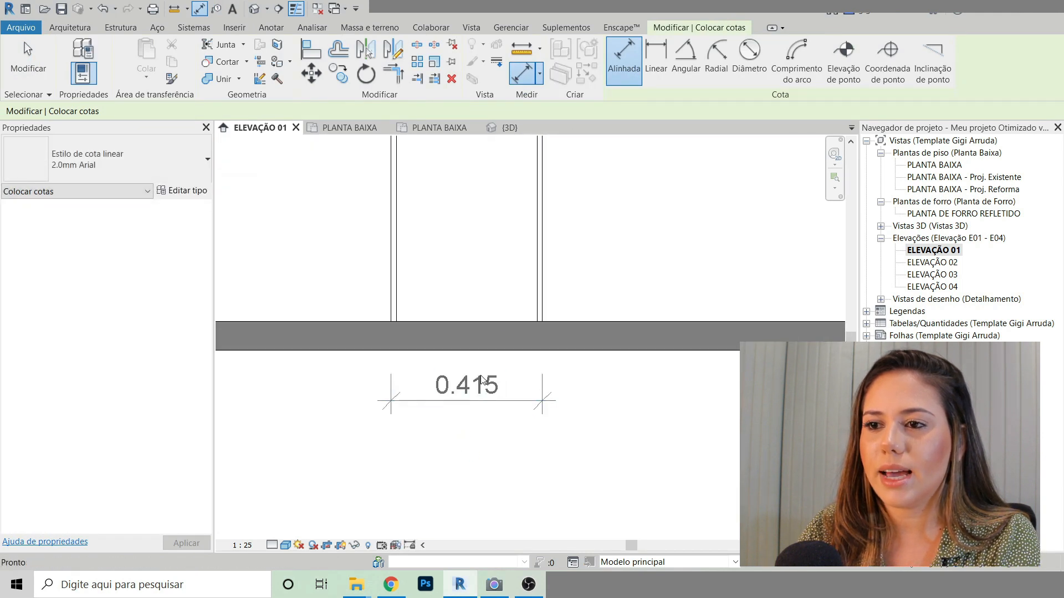
{"action": "key", "text": "Escape"}
{"action": "key", "text": "Escape"}
Step: Move the copied vertical sheet 15 mm horizontally toward the first vertical sheet
{"action": "left_click", "coordinate": [393, 250]}
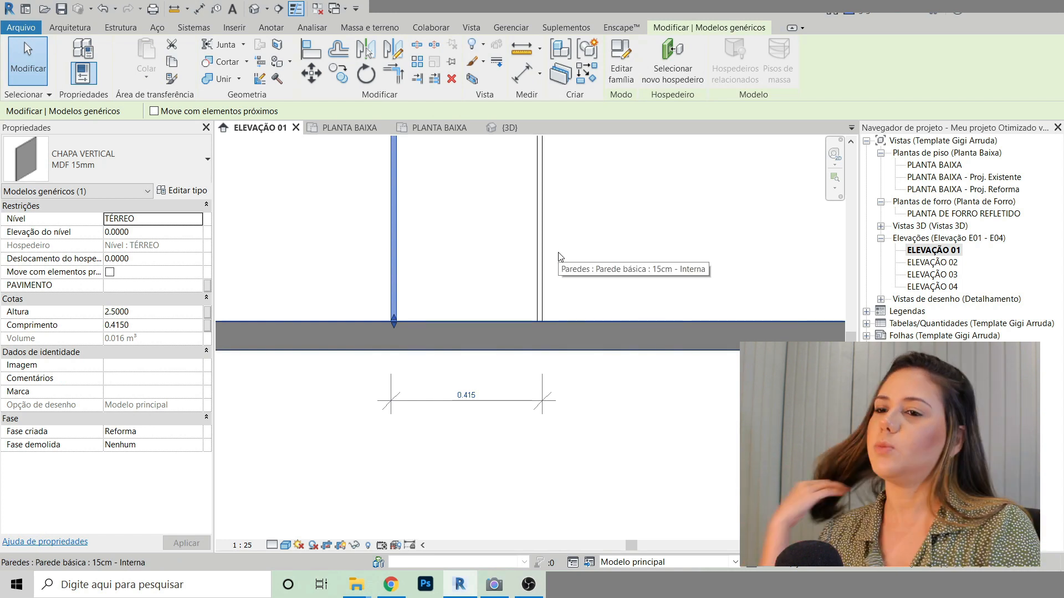
{"action": "left_click_drag", "start_coordinate": [394, 239], "coordinate": [537, 239]}
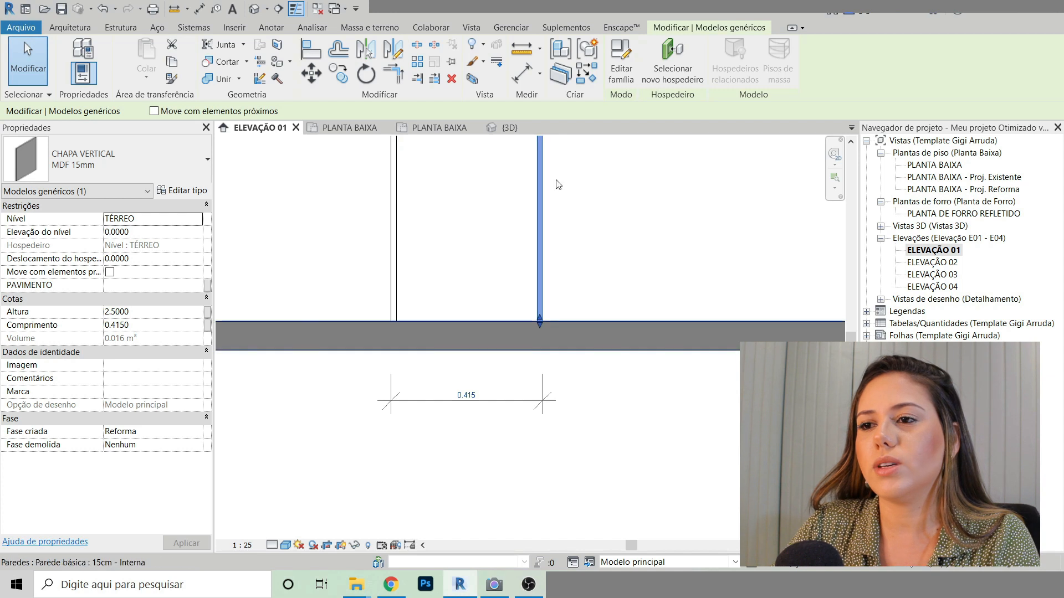
{"action": "scroll", "coordinate": [542, 208], "scroll_direction": "up", "scroll_amount": 1}
{"action": "left_click", "coordinate": [314, 75]}
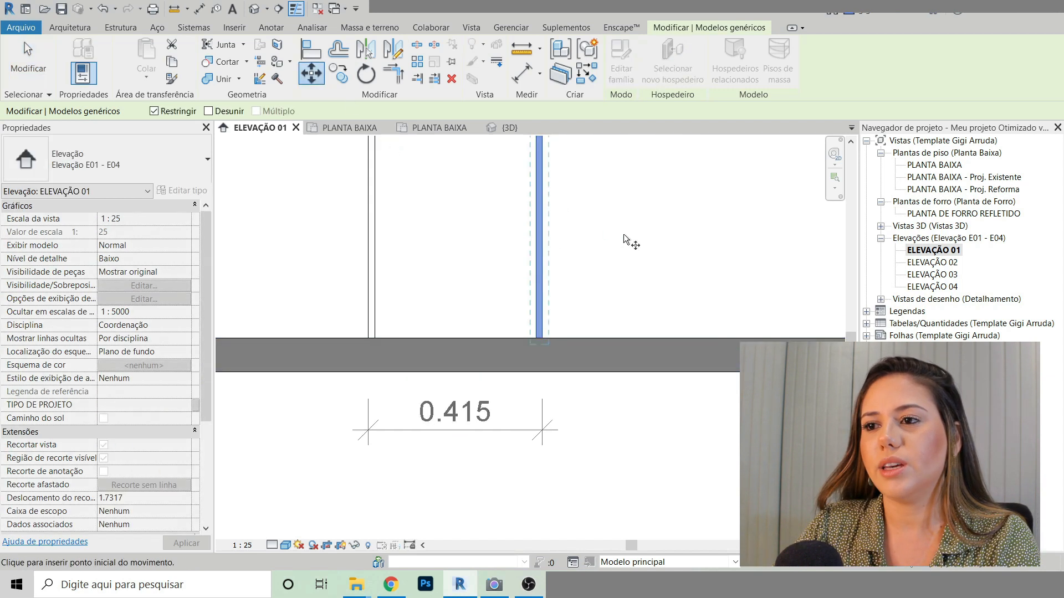
{"action": "left_click", "coordinate": [641, 237]}
{"action": "type", "text": "15"}
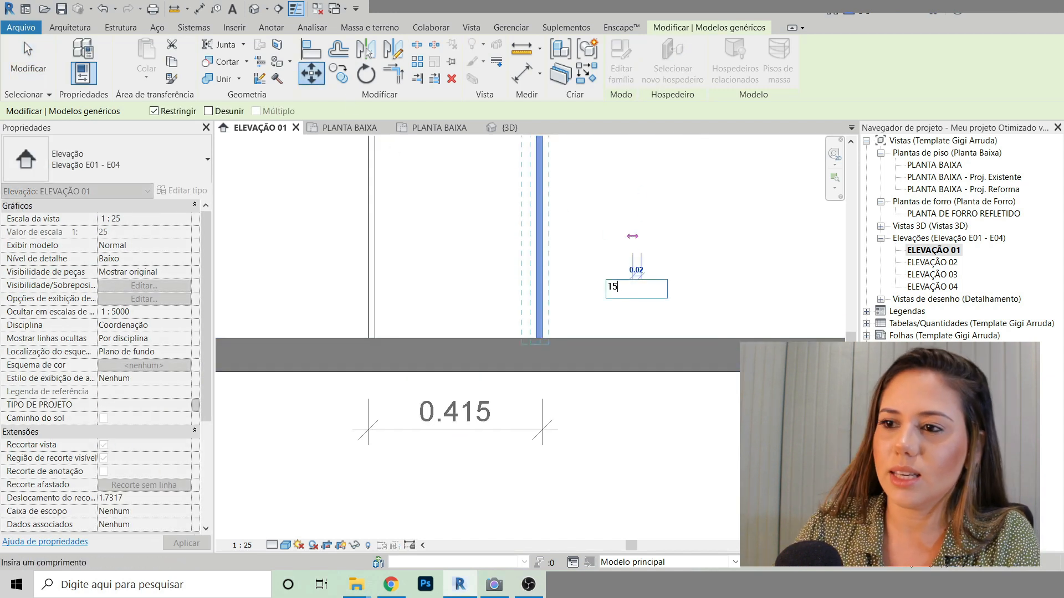
{"action": "type", "text": "mm"}
{"action": "key", "text": "Return"}
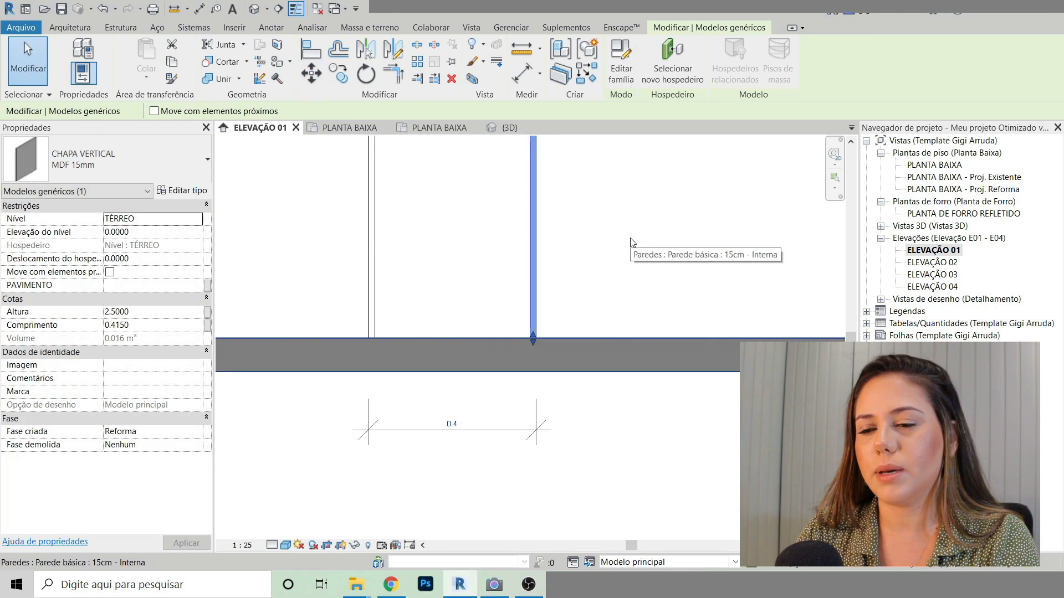
{"action": "left_click", "coordinate": [465, 486]}
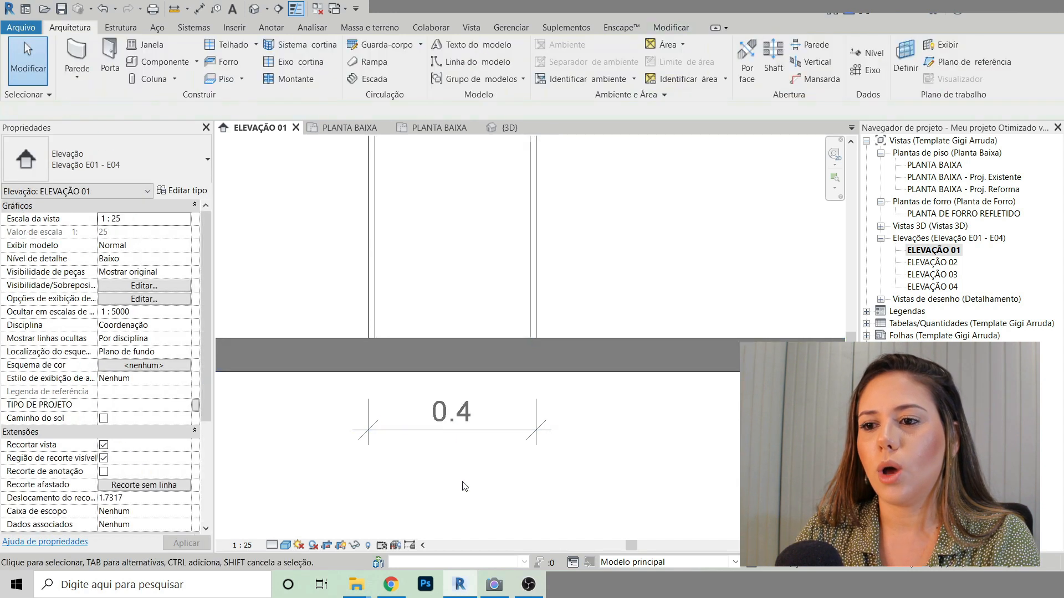
Step: Delete the dimension below the floor between the two vertical sheets
{"action": "left_click", "coordinate": [460, 430]}
{"action": "left_click", "coordinate": [622, 436]}
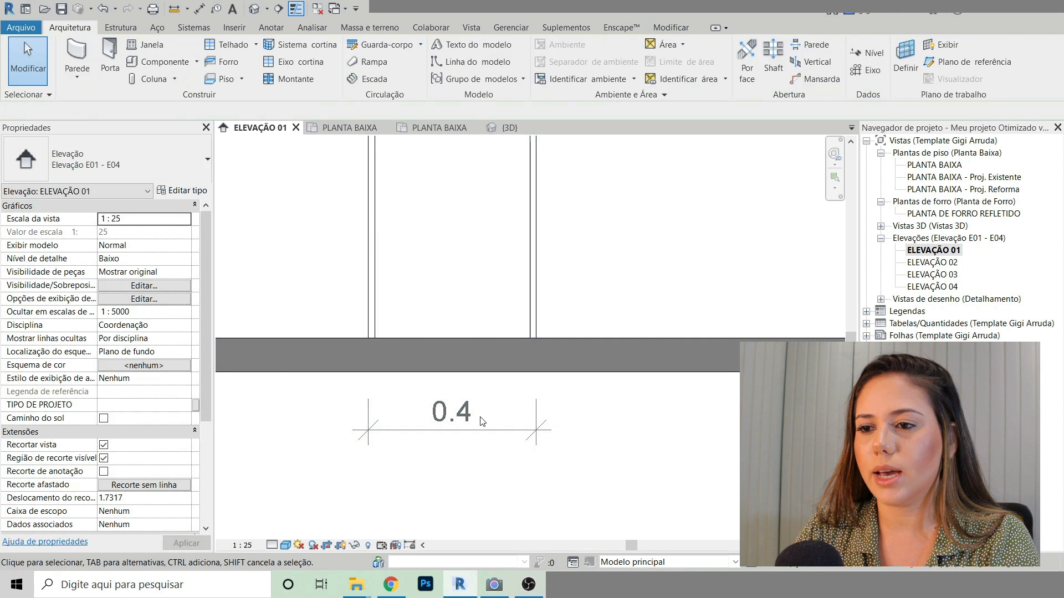
{"action": "left_click", "coordinate": [478, 431]}
{"action": "key", "text": "Delete"}
Step: Review the two full-height vertical sheets beside the drawer units from an angle in the 3D view
{"action": "scroll", "coordinate": [476, 449], "scroll_direction": "down", "scroll_amount": 7}
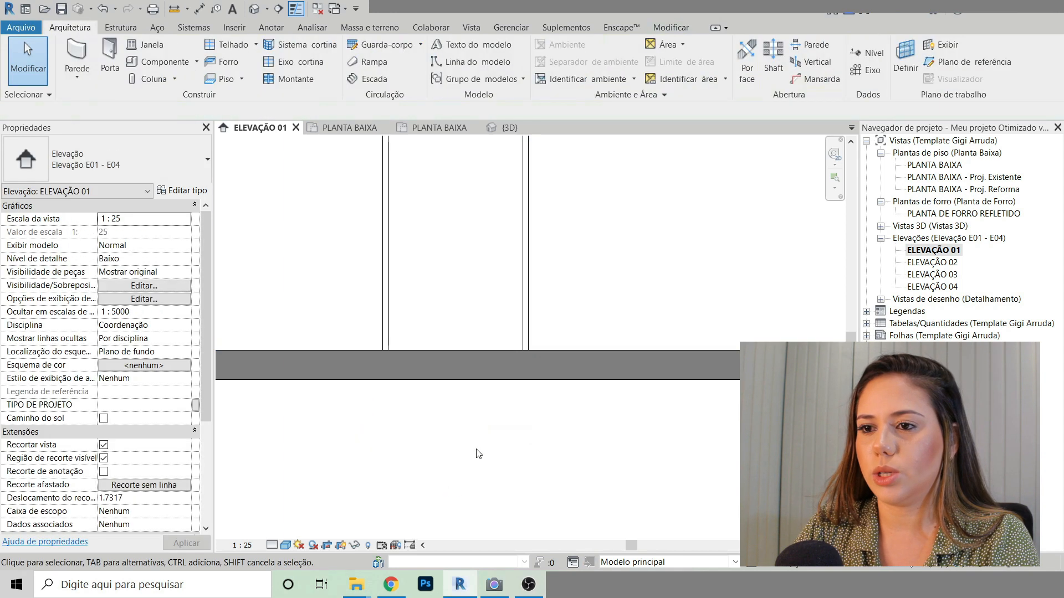
{"action": "middle_click_drag", "start_coordinate": [566, 266], "coordinate": [526, 300]}
{"action": "scroll", "coordinate": [532, 296], "scroll_direction": "up", "scroll_amount": 1}
{"action": "left_click", "coordinate": [500, 129]}
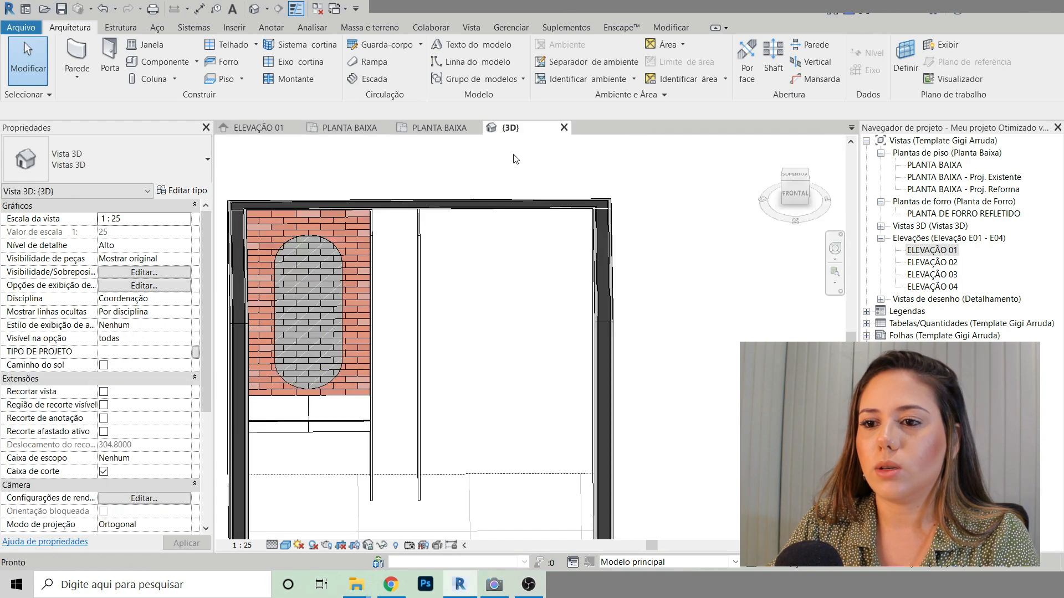
{"action": "middle_click_drag", "start_coordinate": [603, 326], "coordinate": [610, 376], "text": "shift"}
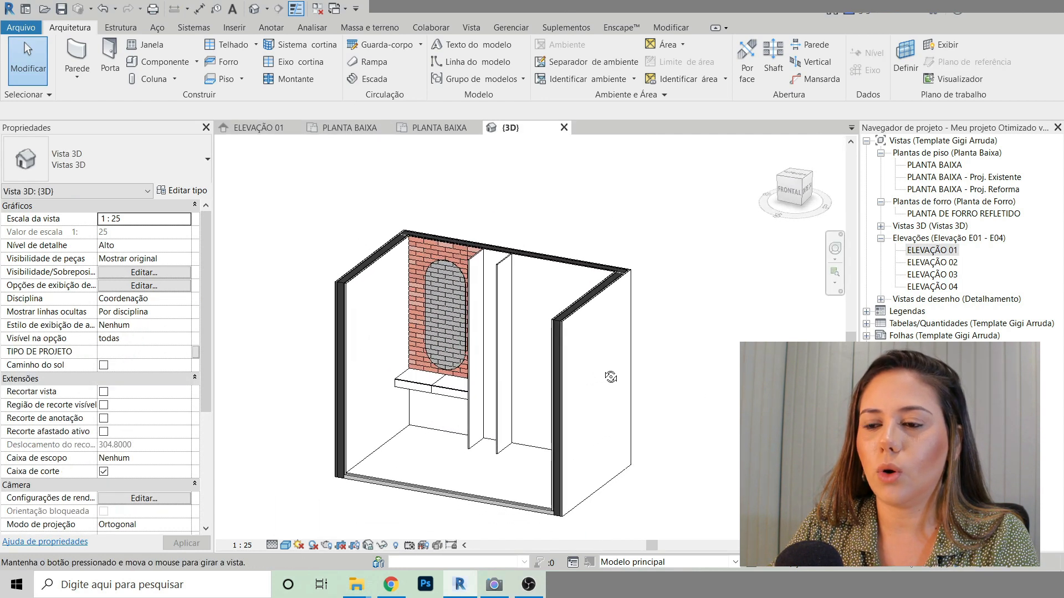
{"action": "scroll", "coordinate": [507, 372], "scroll_direction": "up", "scroll_amount": 1}
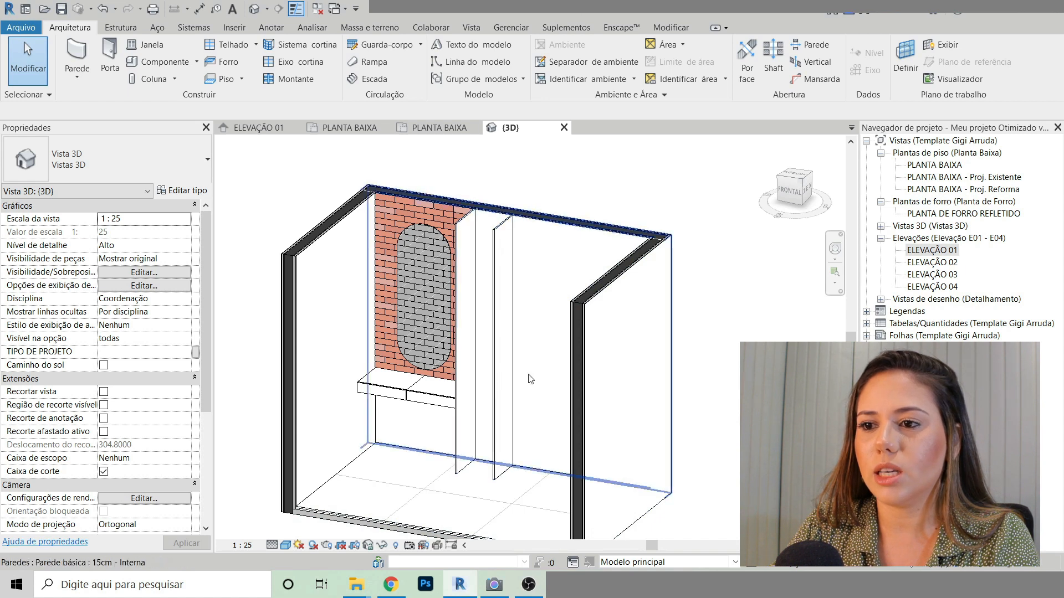
Step: Check the drawer units' height above the floor in ELEVAÇÃO 01 with an aligned dimension preview
{"action": "left_click", "coordinate": [422, 128]}
{"action": "left_click", "coordinate": [276, 127]}
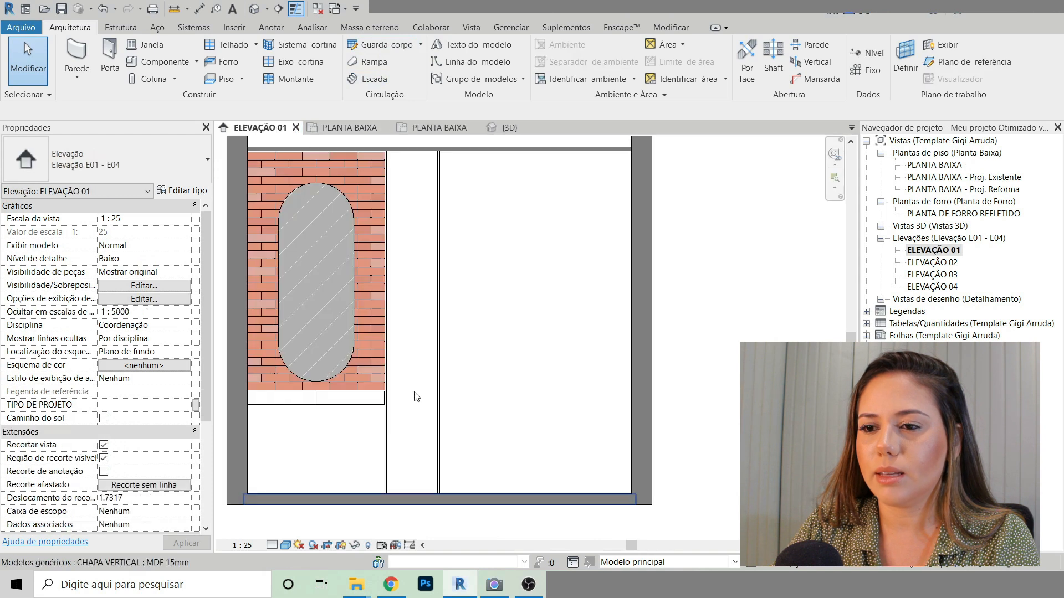
{"action": "scroll", "coordinate": [480, 420], "scroll_direction": "up", "scroll_amount": 5}
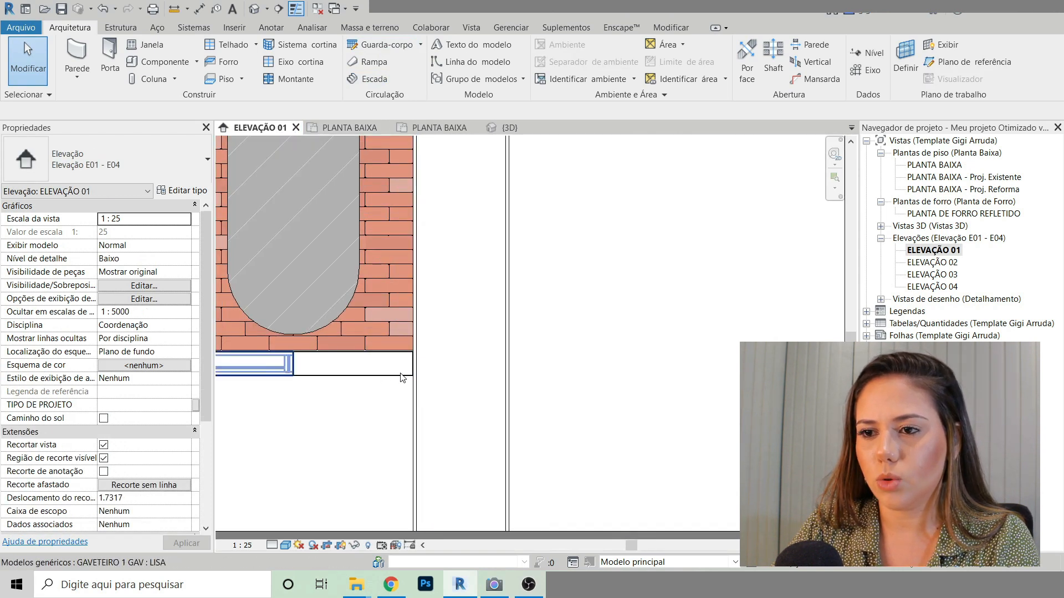
{"action": "middle_click_drag", "start_coordinate": [438, 415], "coordinate": [554, 381]}
{"action": "left_click", "coordinate": [205, 12]}
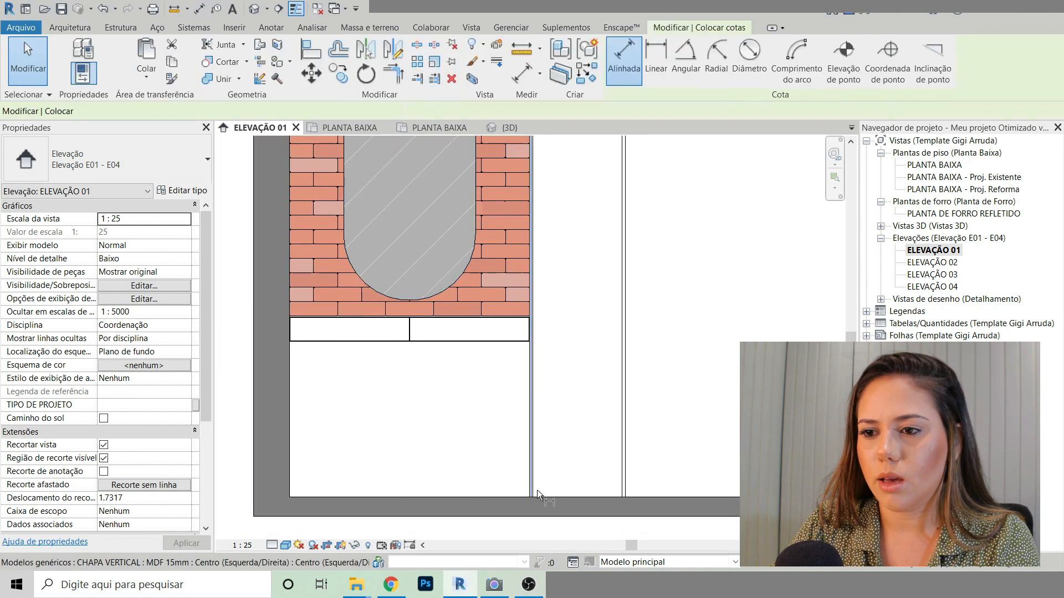
{"action": "scroll", "coordinate": [479, 314], "scroll_direction": "up", "scroll_amount": 3}
{"action": "scroll", "coordinate": [560, 388], "scroll_direction": "up", "scroll_amount": 3}
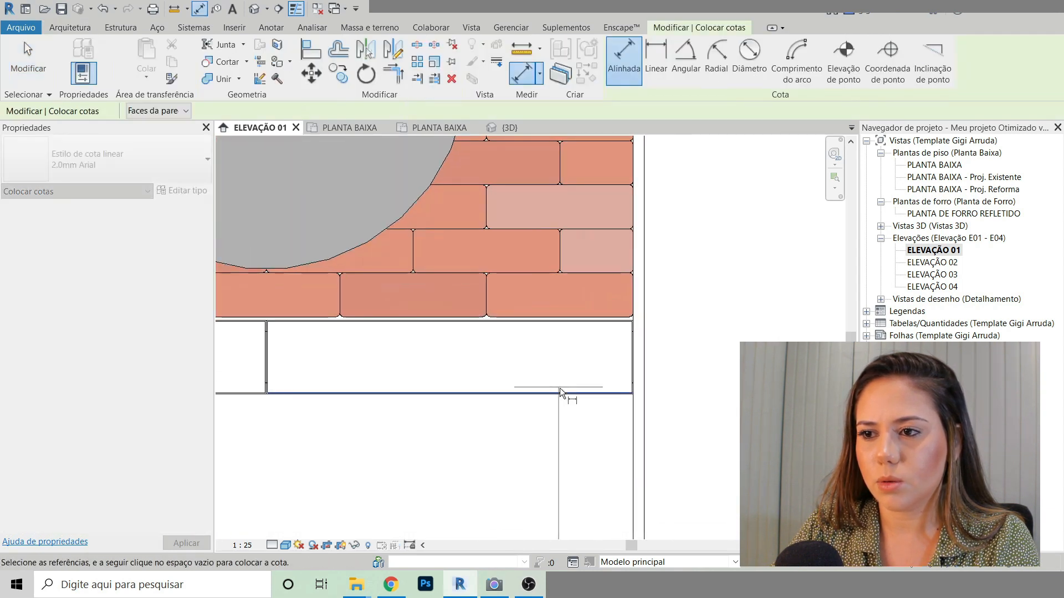
{"action": "scroll", "coordinate": [566, 393], "scroll_direction": "down", "scroll_amount": 5}
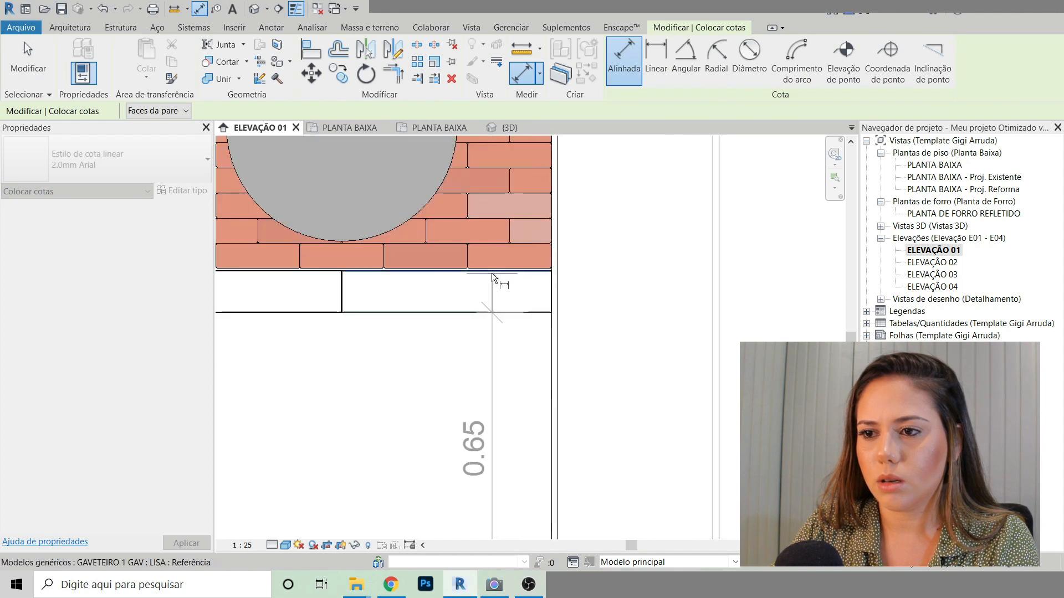
{"action": "key", "text": "Escape"}
Step: Examine the two vertical sheets between floor and ceiling in ELEVAÇÃO 01 and the 3D view
{"action": "scroll", "coordinate": [338, 382], "scroll_direction": "down", "scroll_amount": 5}
{"action": "middle_click_drag", "start_coordinate": [557, 260], "coordinate": [518, 337]}
{"action": "scroll", "coordinate": [391, 202], "scroll_direction": "up", "scroll_amount": 1}
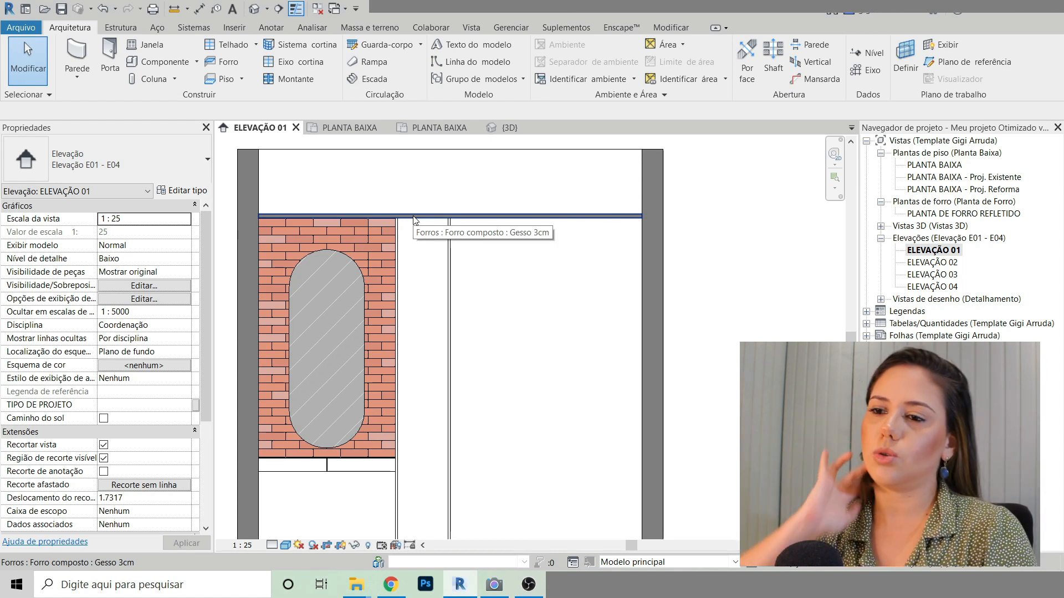
{"action": "scroll", "coordinate": [415, 227], "scroll_direction": "down", "scroll_amount": 2}
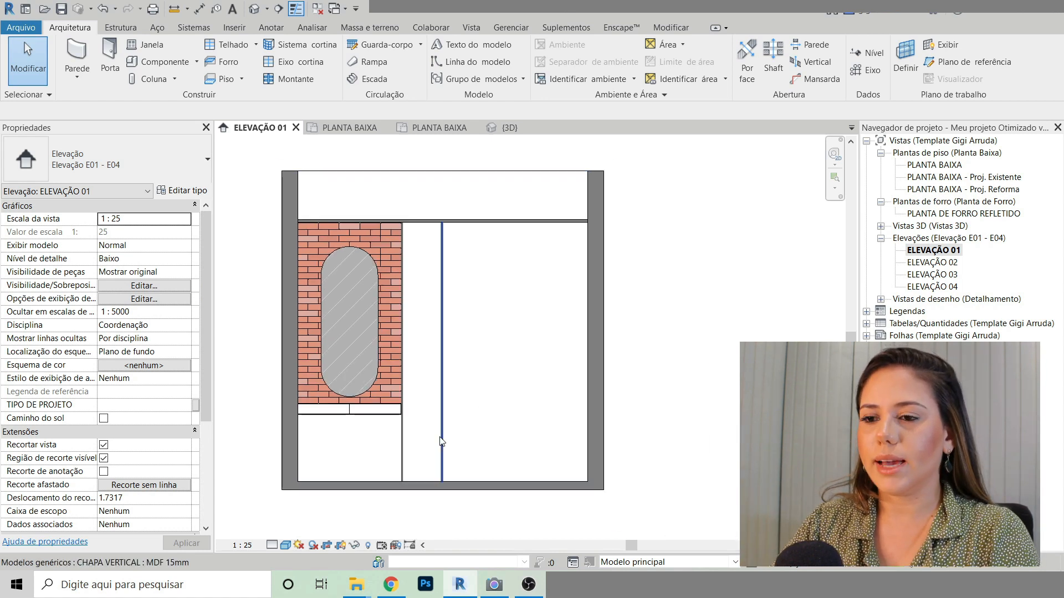
{"action": "scroll", "coordinate": [404, 484], "scroll_direction": "up", "scroll_amount": 2}
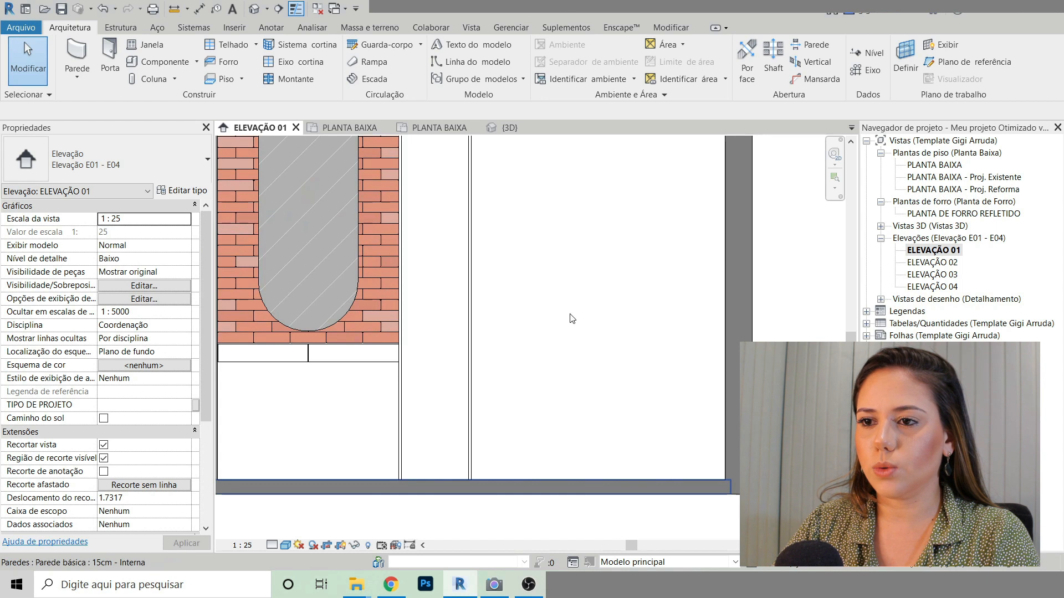
{"action": "scroll", "coordinate": [520, 387], "scroll_direction": "down", "scroll_amount": 2}
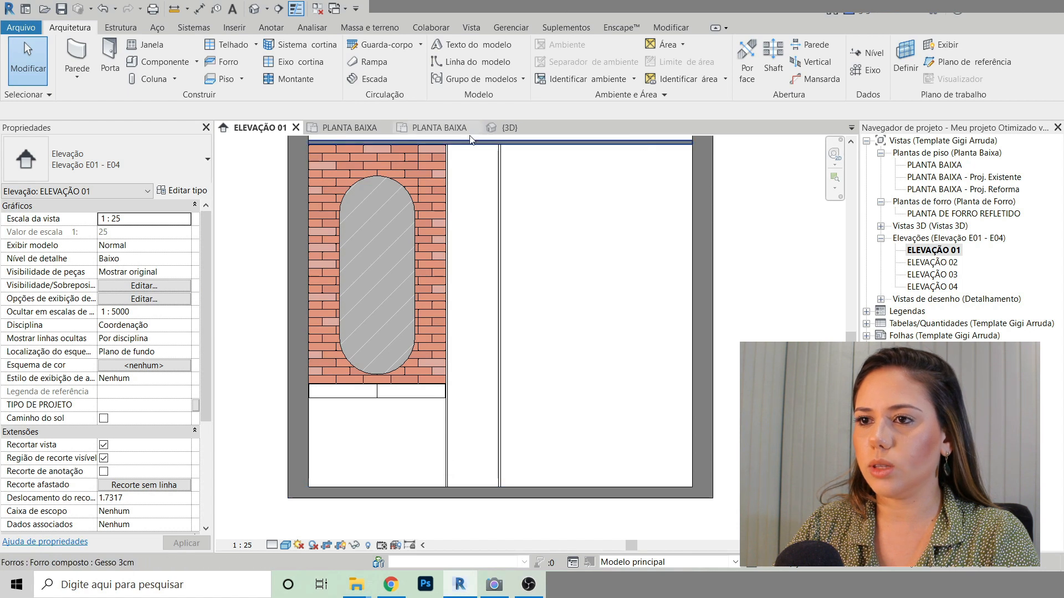
{"action": "scroll", "coordinate": [468, 144], "scroll_direction": "up", "scroll_amount": 2}
{"action": "left_click", "coordinate": [511, 129]}
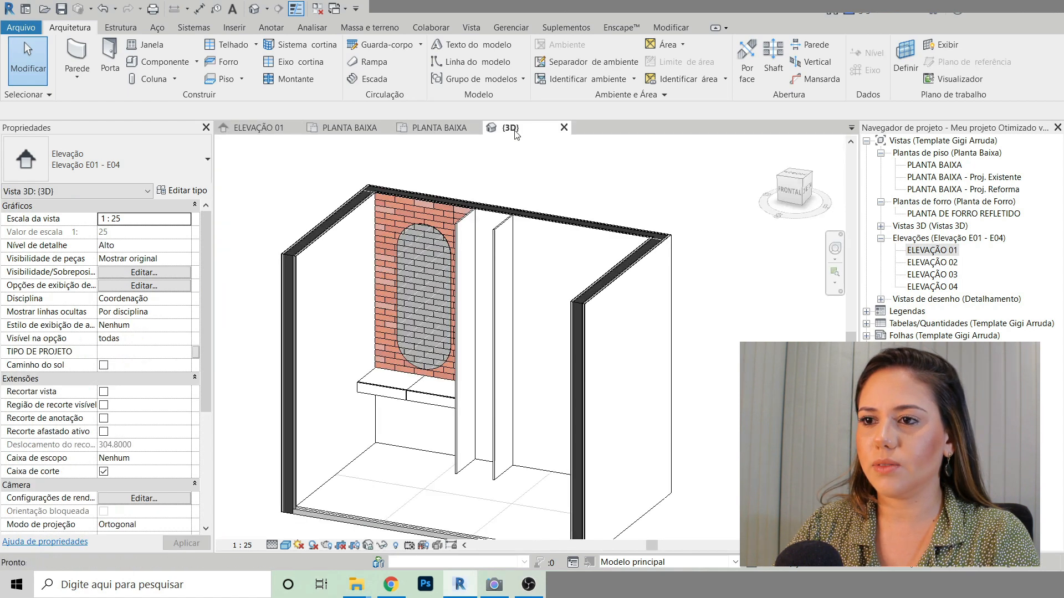
{"action": "scroll", "coordinate": [451, 233], "scroll_direction": "up", "scroll_amount": 4}
{"action": "scroll", "coordinate": [441, 232], "scroll_direction": "down", "scroll_amount": 3}
{"action": "scroll", "coordinate": [451, 504], "scroll_direction": "up", "scroll_amount": 5}
{"action": "scroll", "coordinate": [435, 513], "scroll_direction": "down", "scroll_amount": 3}
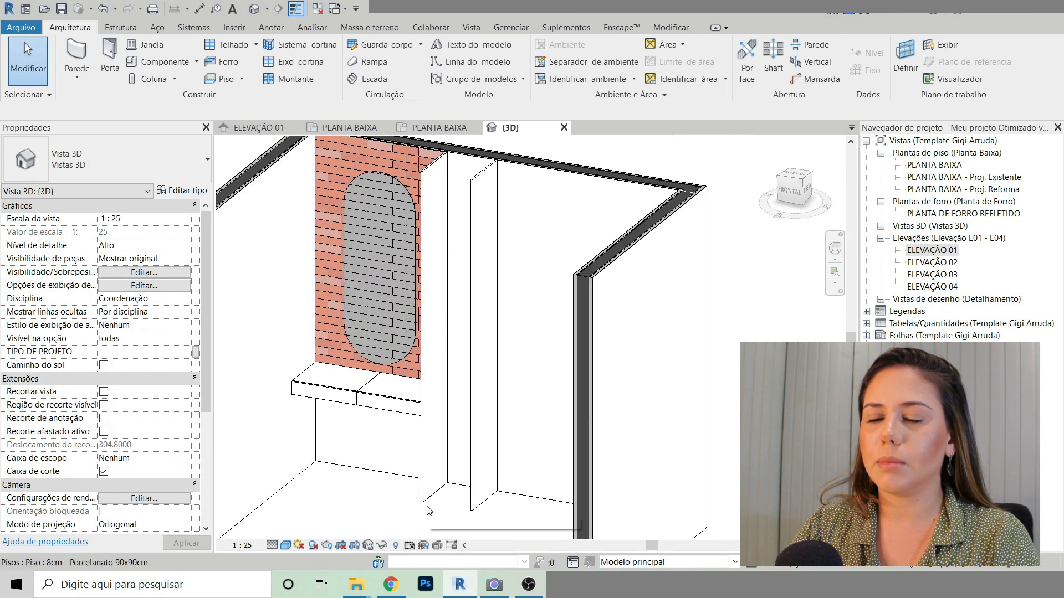
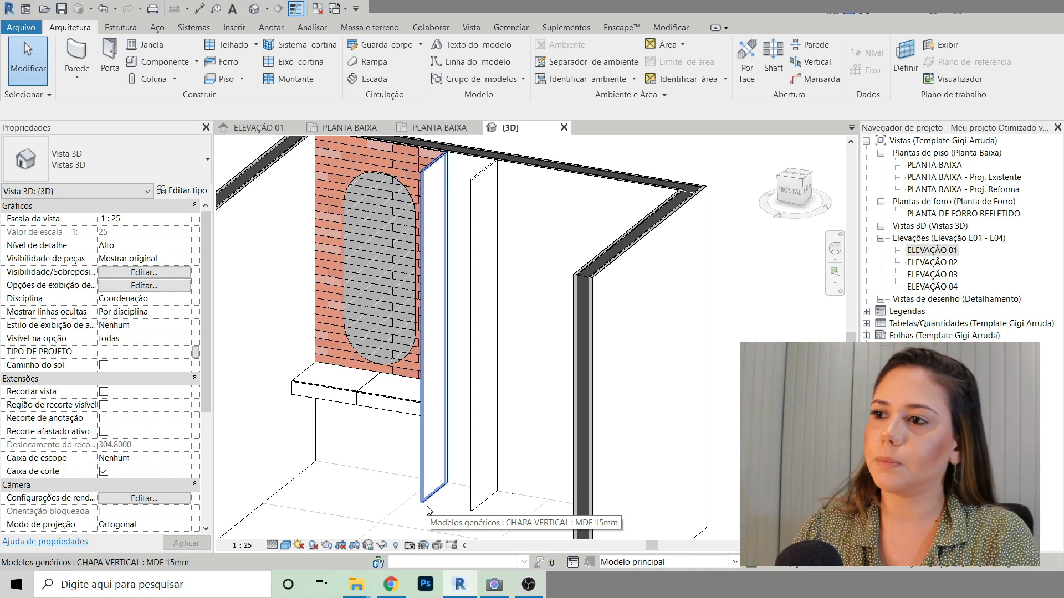
Step: Place a CHAPA HORIZONTAL MDF 15mm component, 0.50 by 0.50, in the floor plan in front of the two vertical sheets
{"action": "double_click", "coordinate": [927, 165]}
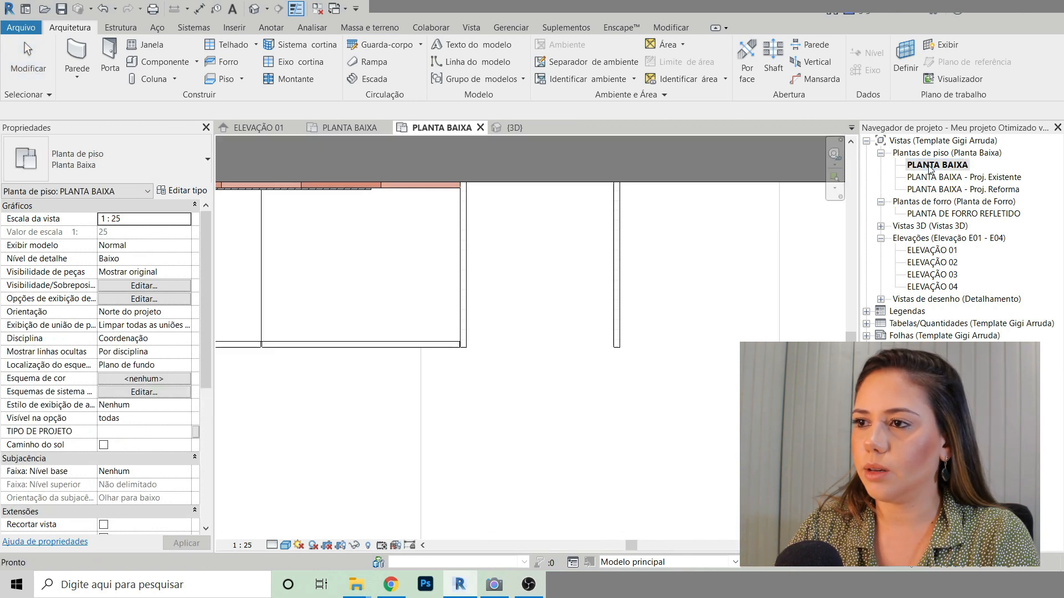
{"action": "left_click", "coordinate": [149, 63]}
{"action": "left_click", "coordinate": [91, 167]}
{"action": "type", "text": "c"}
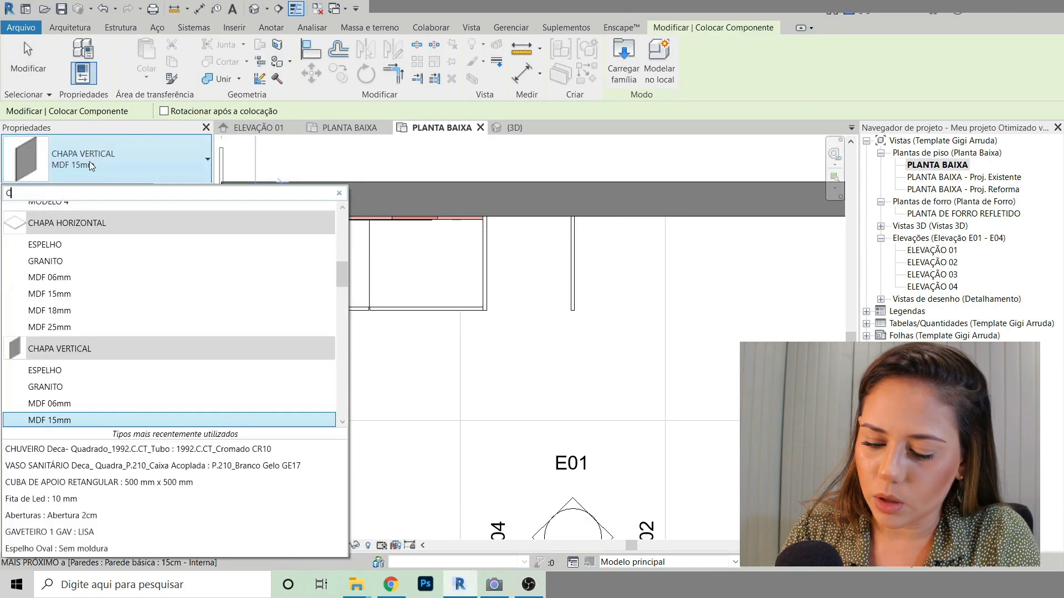
{"action": "type", "text": "HAPA"}
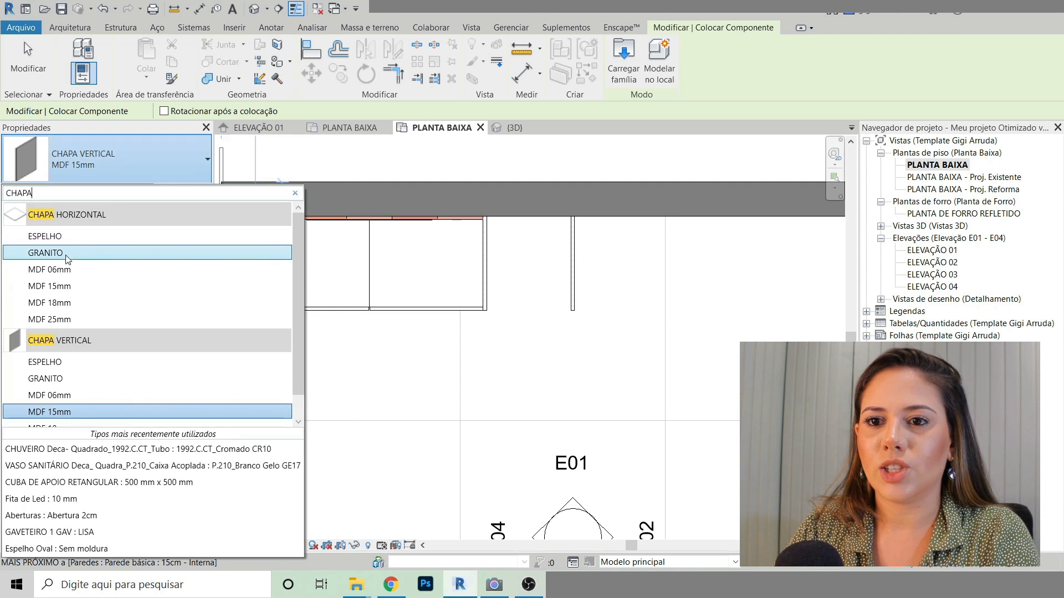
{"action": "left_click", "coordinate": [64, 286]}
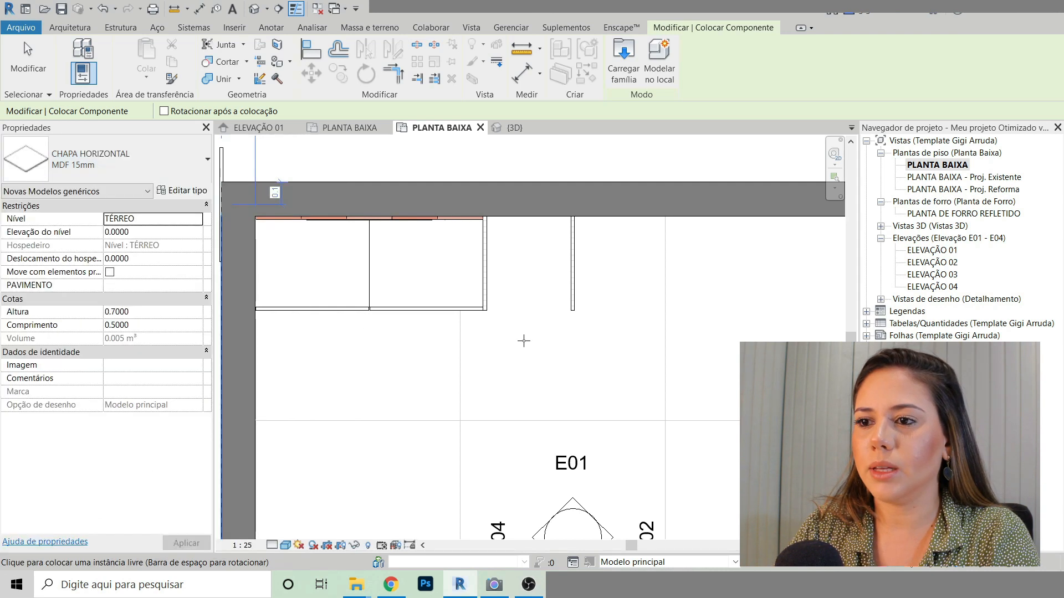
{"action": "scroll", "coordinate": [516, 380], "scroll_direction": "up", "scroll_amount": 3}
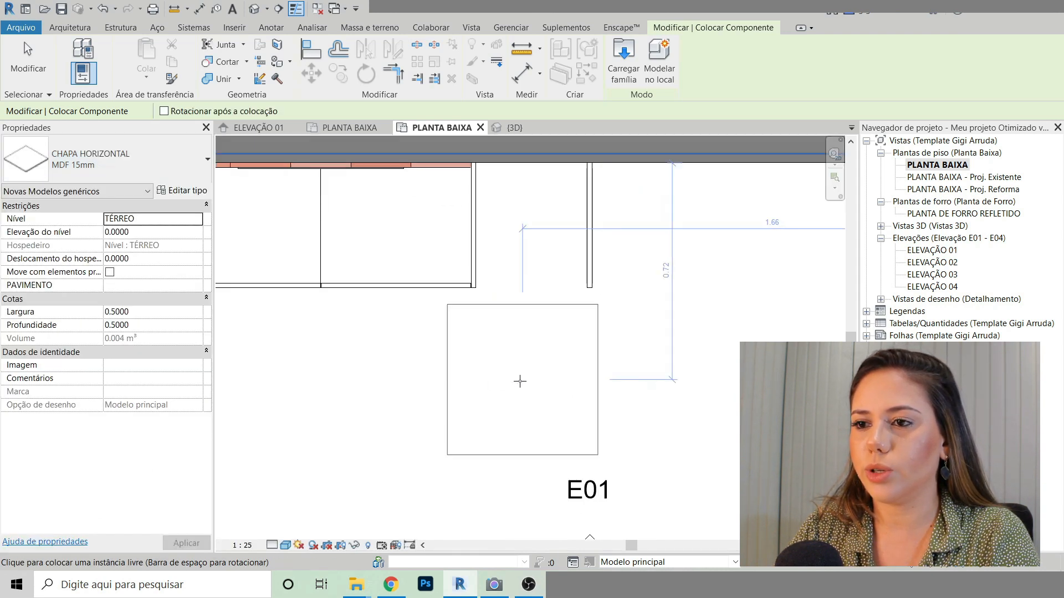
{"action": "key", "text": "Escape"}
{"action": "key", "text": "Escape"}
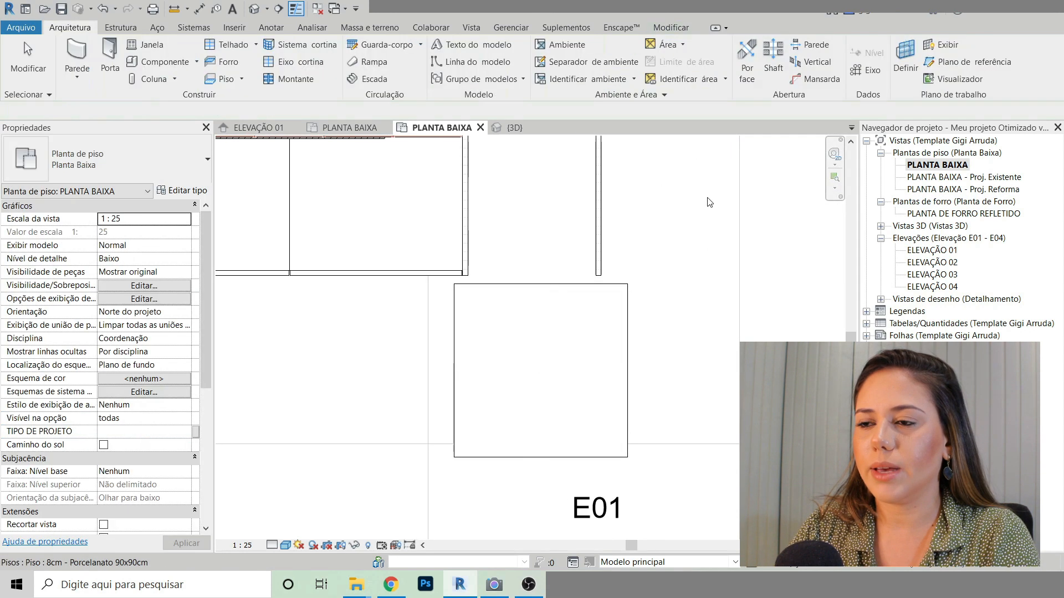
Step: Fit the horizontal sheet between the inner faces of the two vertical sheets, 0.37 wide, with its rear edge at the wall
{"action": "middle_click_drag", "start_coordinate": [705, 200], "coordinate": [646, 237]}
{"action": "left_click", "coordinate": [468, 393]}
{"action": "left_click_drag", "start_coordinate": [470, 330], "coordinate": [472, 169]}
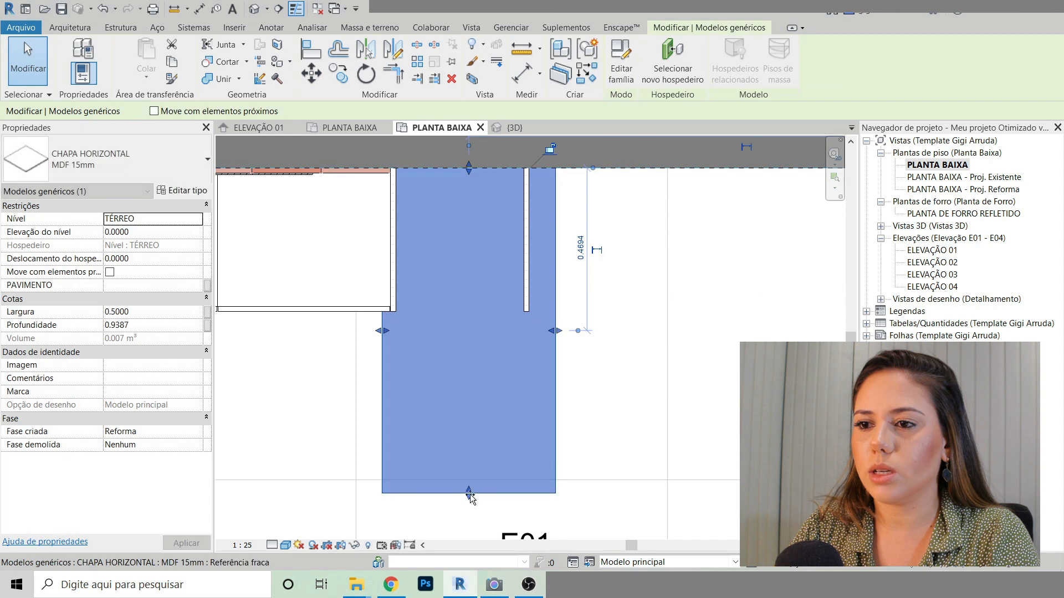
{"action": "left_click_drag", "start_coordinate": [474, 315], "coordinate": [474, 312]}
{"action": "scroll", "coordinate": [386, 232], "scroll_direction": "up", "scroll_amount": 3}
{"action": "left_click_drag", "start_coordinate": [376, 256], "coordinate": [416, 257]}
{"action": "scroll", "coordinate": [430, 308], "scroll_direction": "down", "scroll_amount": 3}
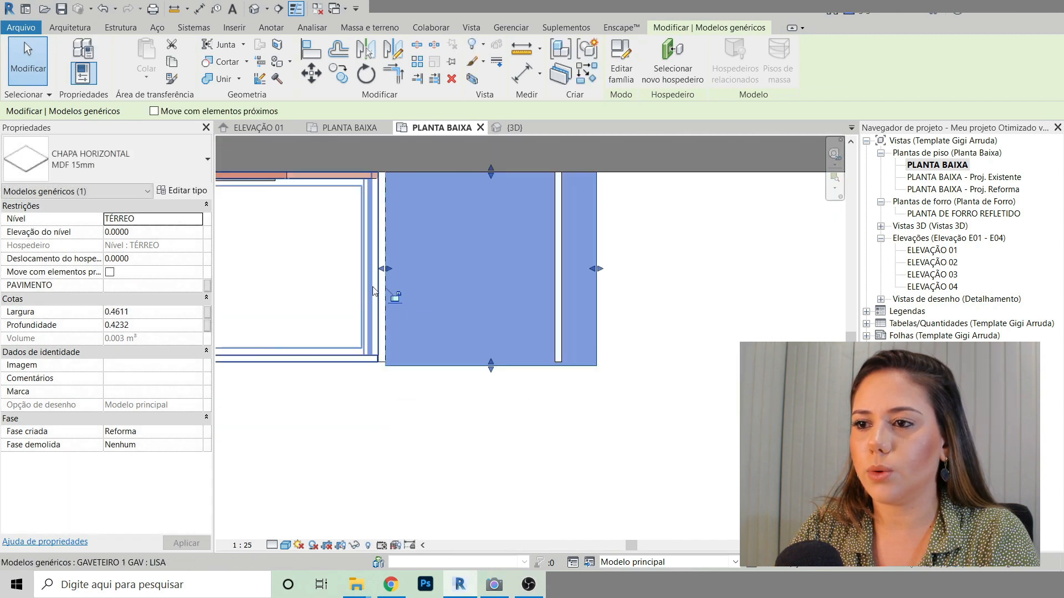
{"action": "left_click_drag", "start_coordinate": [604, 277], "coordinate": [553, 265]}
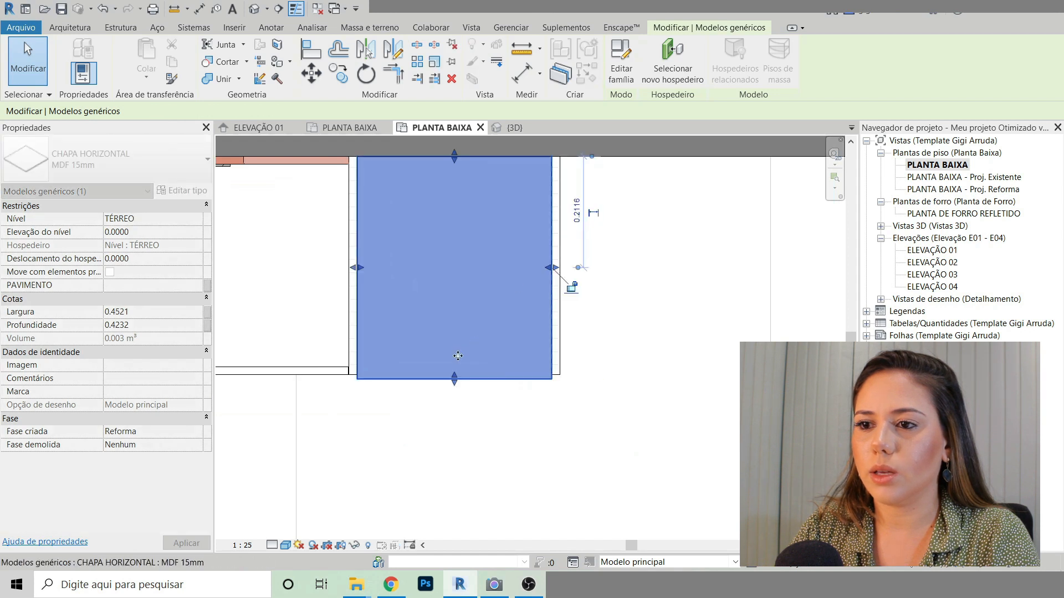
Step: Shorten the horizontal sheet to about 0.39 deep and align its front edge with the vertical sheets' front ends
{"action": "scroll", "coordinate": [453, 391], "scroll_direction": "up", "scroll_amount": 2}
{"action": "left_click_drag", "start_coordinate": [453, 391], "coordinate": [452, 368]}
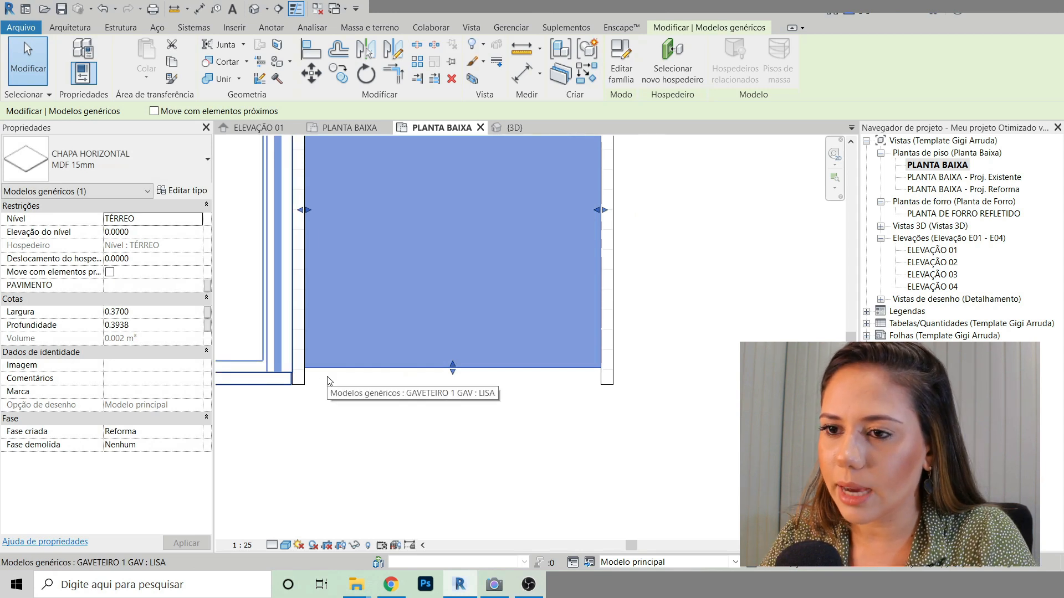
{"action": "key", "text": "a"}
{"action": "key", "text": "l"}
{"action": "scroll", "coordinate": [327, 376], "scroll_direction": "up", "scroll_amount": 2}
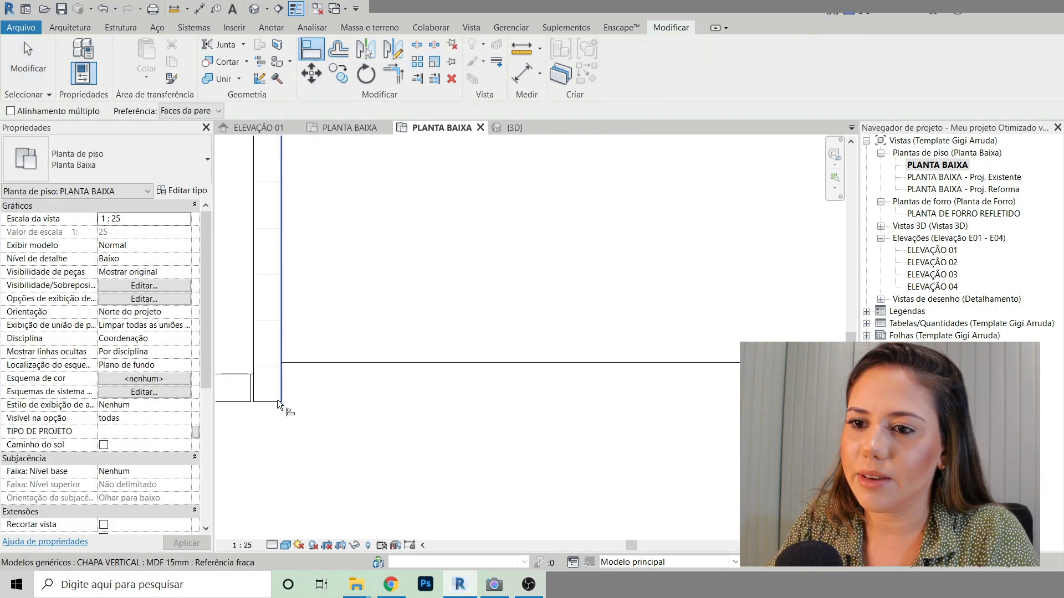
{"action": "left_click", "coordinate": [274, 402]}
{"action": "left_click", "coordinate": [310, 363]}
{"action": "scroll", "coordinate": [411, 487], "scroll_direction": "down", "scroll_amount": 2}
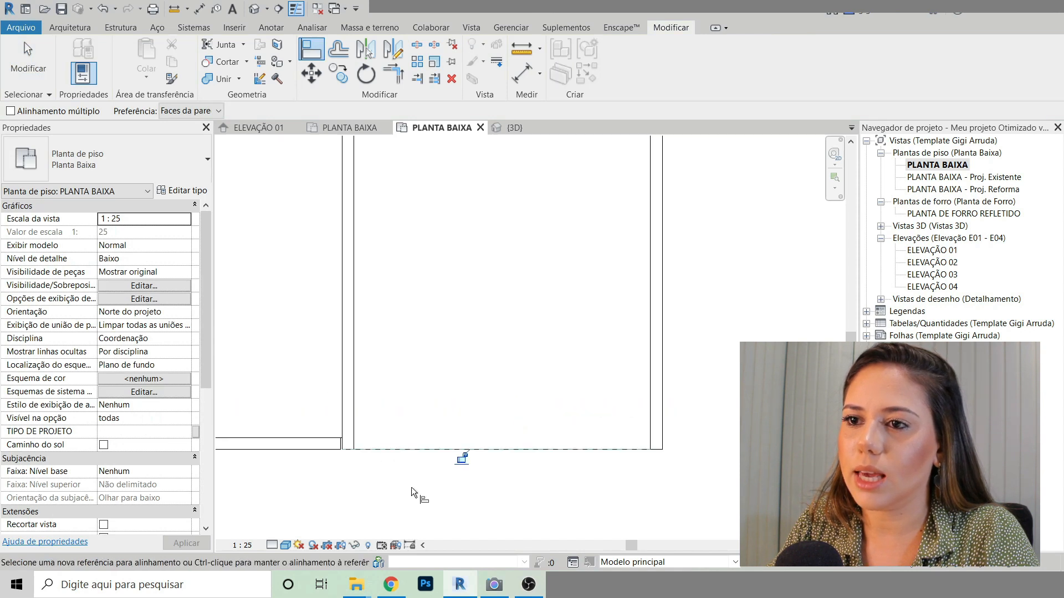
{"action": "scroll", "coordinate": [415, 454], "scroll_direction": "down", "scroll_amount": 2}
{"action": "key", "text": "Escape"}
{"action": "key", "text": "Escape"}
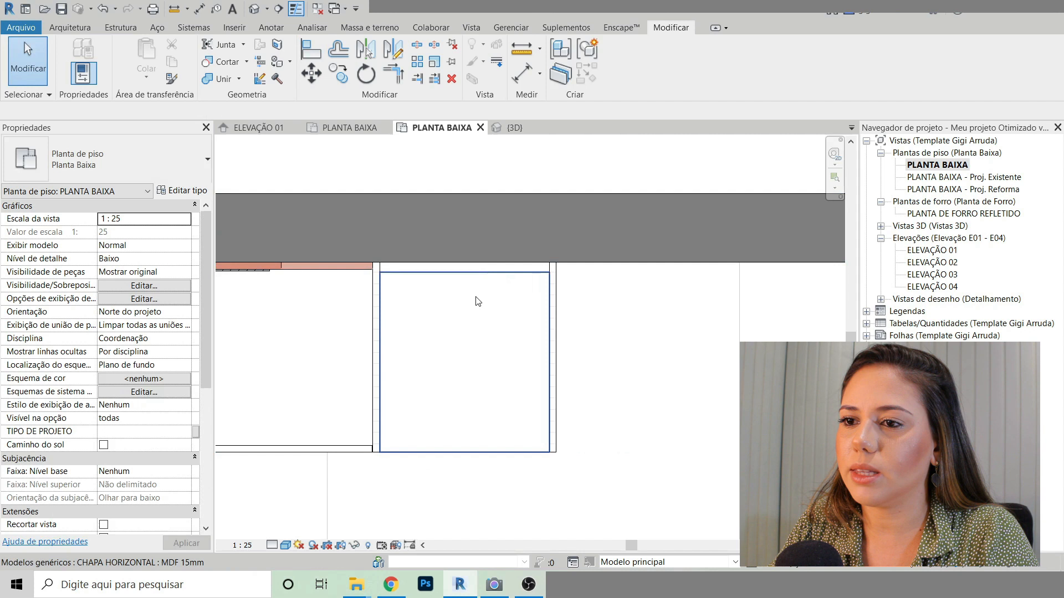
Step: Extend the horizontal sheet's rear edge to the wall for a depth of 0.415 and check it in the 3D view
{"action": "left_click", "coordinate": [461, 281]}
{"action": "left_click_drag", "start_coordinate": [466, 276], "coordinate": [470, 264]}
{"action": "left_click", "coordinate": [514, 128]}
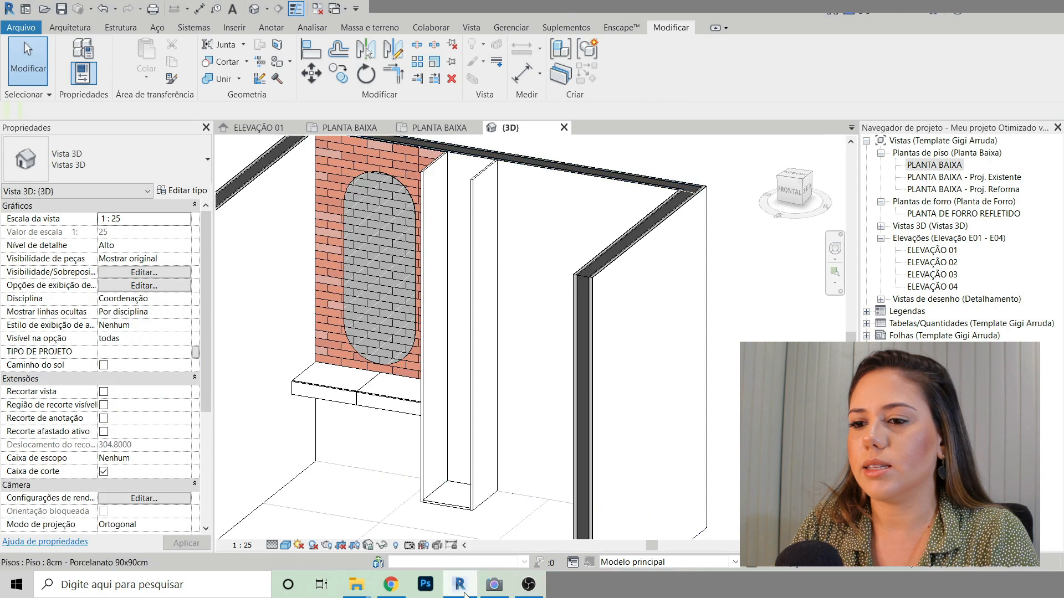
{"action": "scroll", "coordinate": [596, 161], "scroll_direction": "down", "scroll_amount": 2}
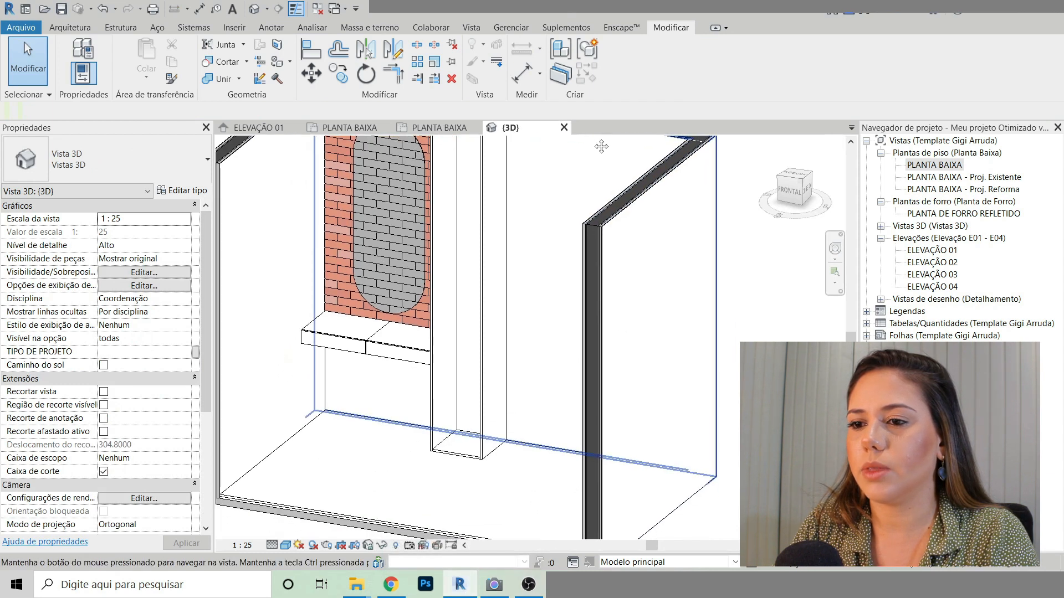
{"action": "scroll", "coordinate": [571, 182], "scroll_direction": "up", "scroll_amount": 5}
{"action": "scroll", "coordinate": [565, 177], "scroll_direction": "down", "scroll_amount": 3}
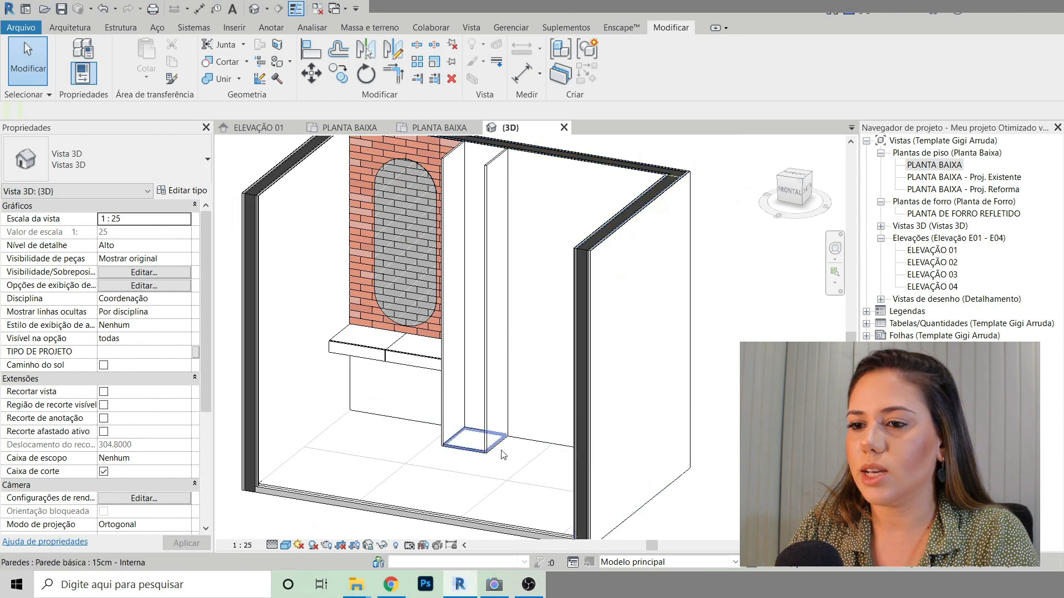
{"action": "scroll", "coordinate": [476, 437], "scroll_direction": "up", "scroll_amount": 3}
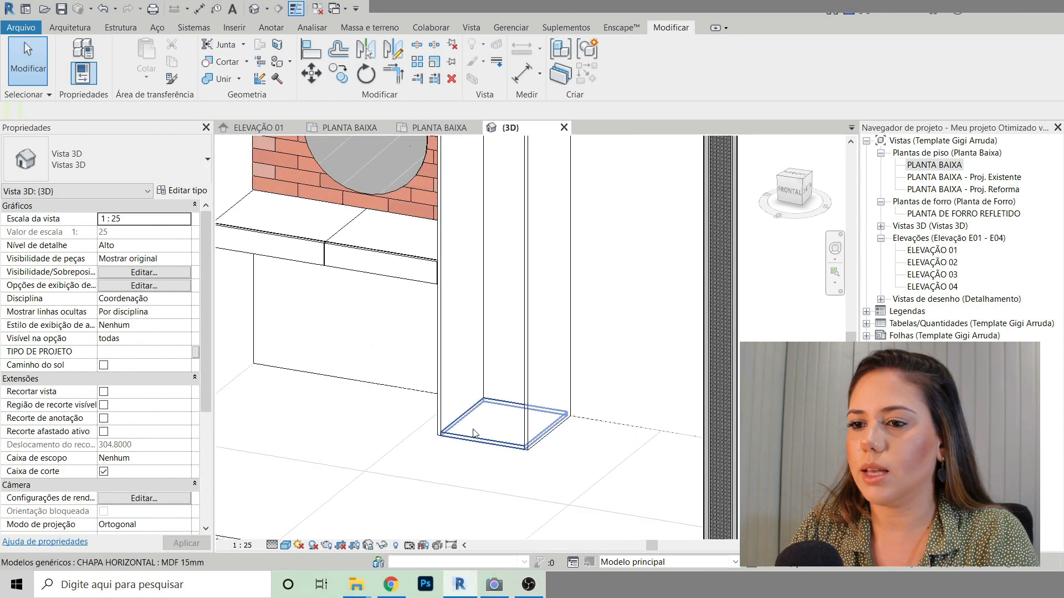
Step: Move the horizontal sheet 0.07 m straight up from the floor in ELEVAÇÃO 01
{"action": "left_click", "coordinate": [473, 433]}
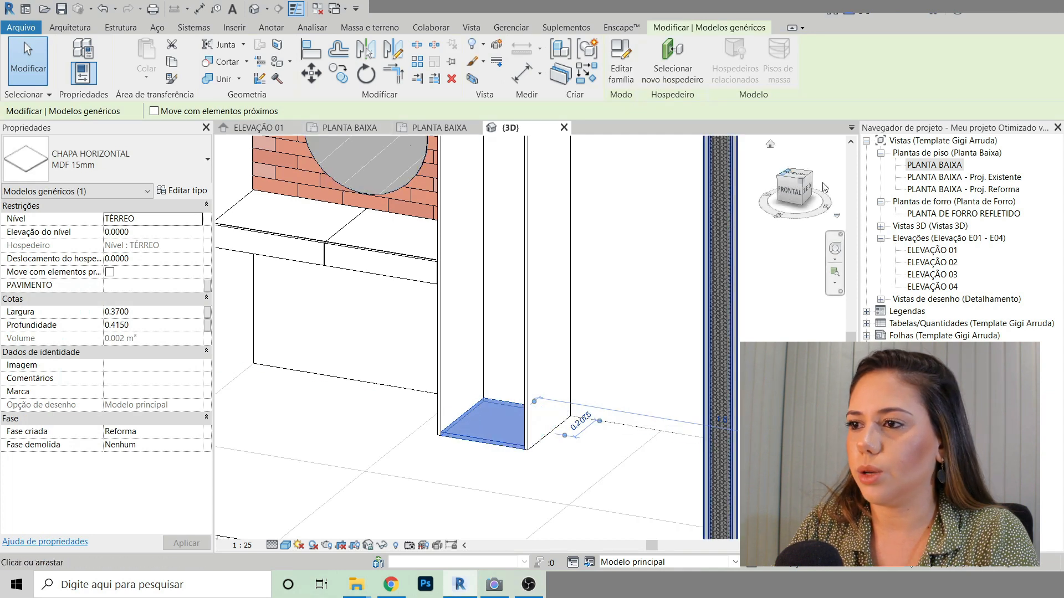
{"action": "double_click", "coordinate": [933, 251]}
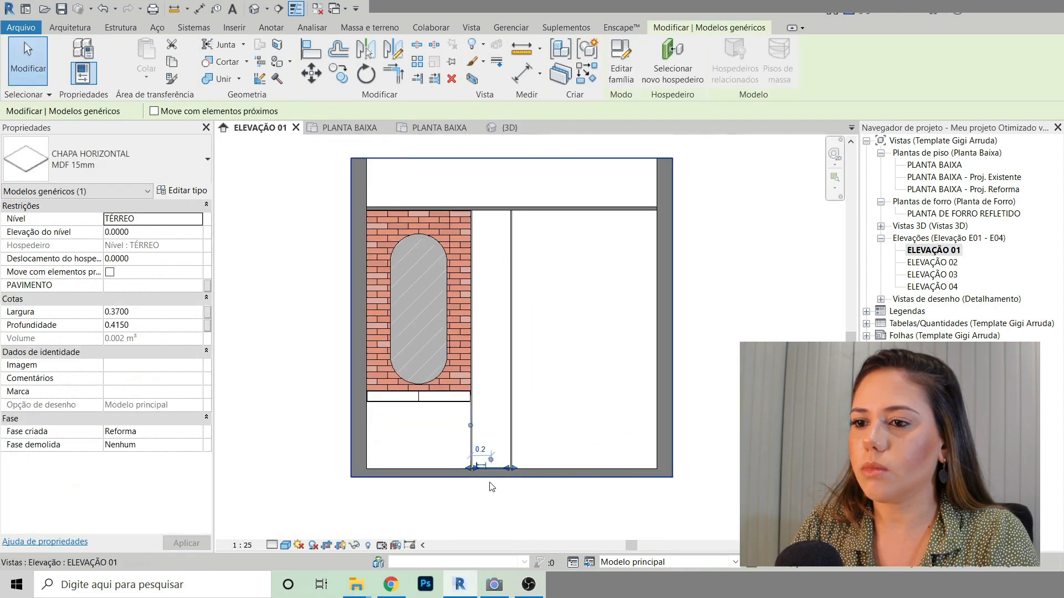
{"action": "scroll", "coordinate": [497, 420], "scroll_direction": "up", "scroll_amount": 5}
{"action": "left_click", "coordinate": [310, 72]}
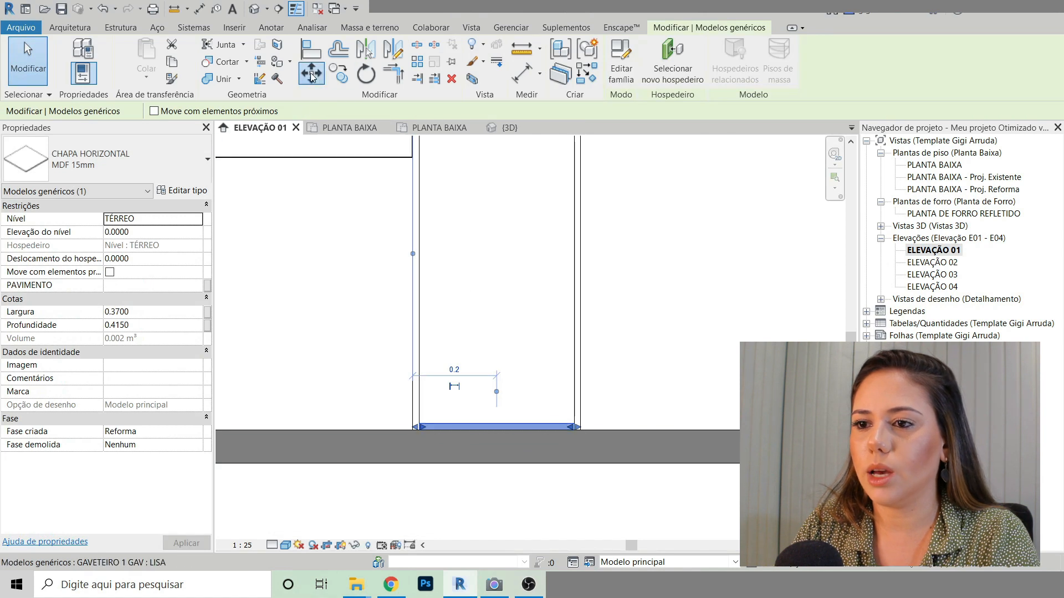
{"action": "left_click", "coordinate": [480, 405]}
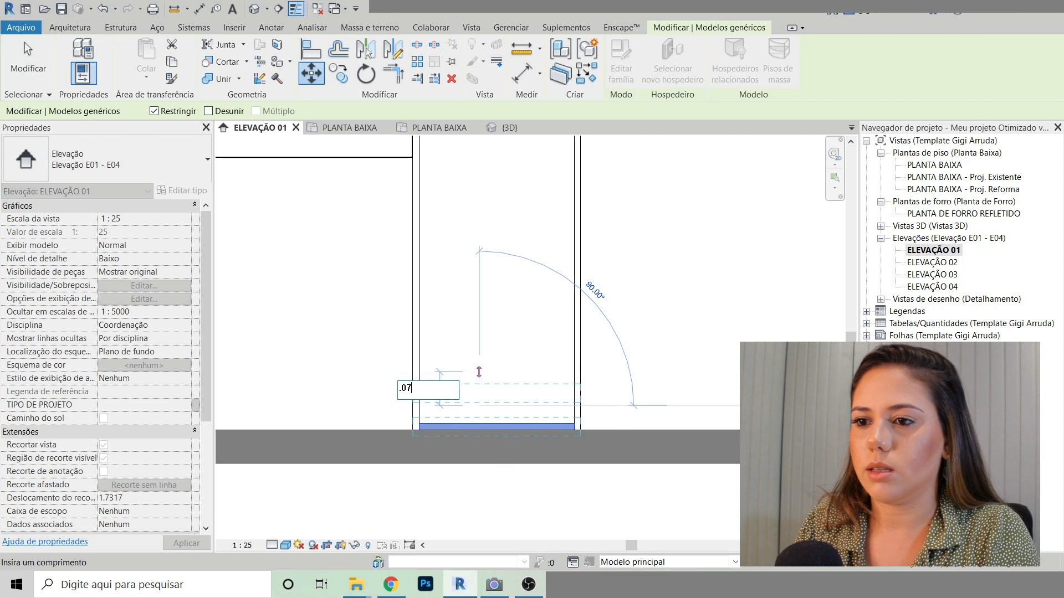
{"action": "type", "text": ".07"}
{"action": "key", "text": "Return"}
{"action": "key", "text": "Escape"}
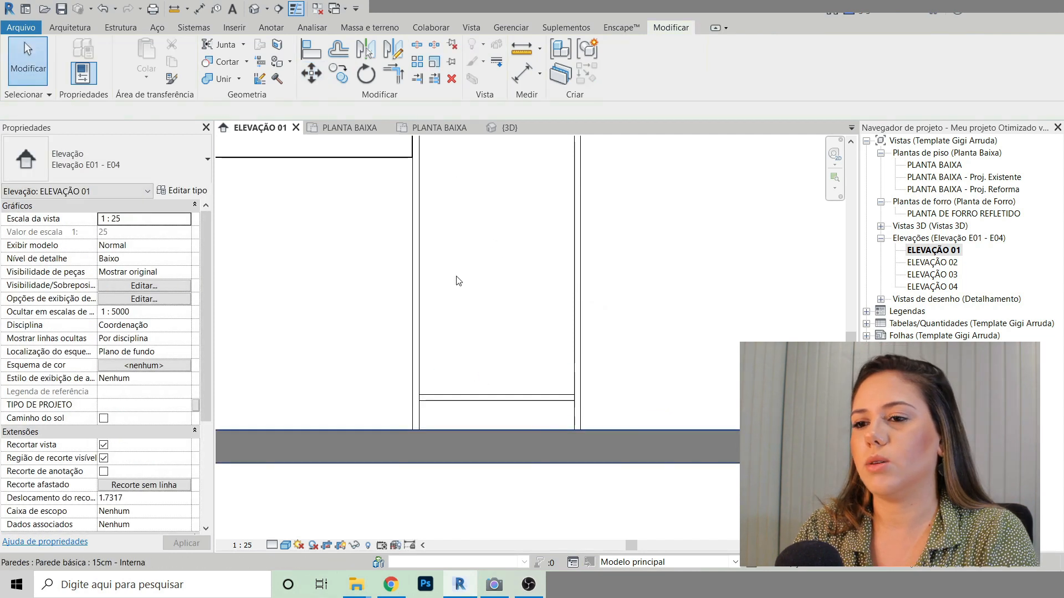
{"action": "scroll", "coordinate": [456, 319], "scroll_direction": "down", "scroll_amount": 1}
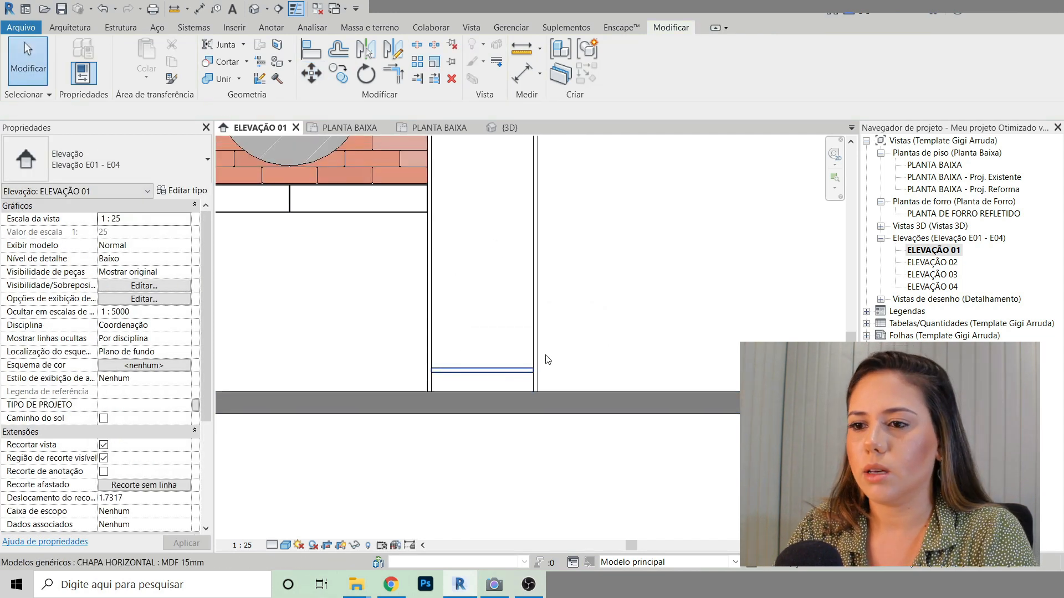
Step: Check the raised horizontal sheet in the 3D view and return to ELEVAÇÃO 01
{"action": "middle_click_drag", "start_coordinate": [629, 285], "coordinate": [627, 330]}
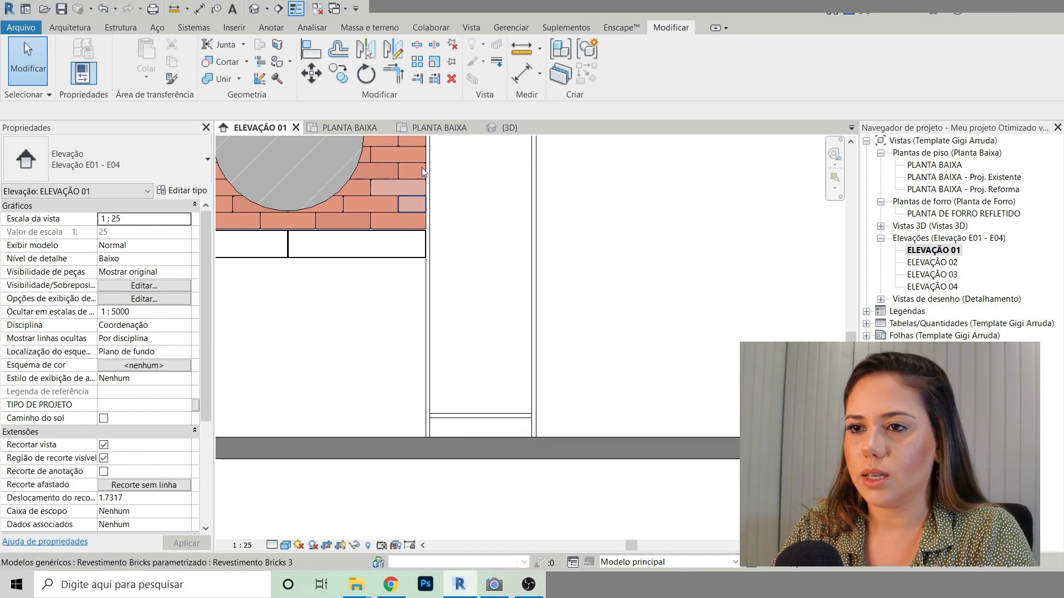
{"action": "left_click", "coordinate": [520, 131]}
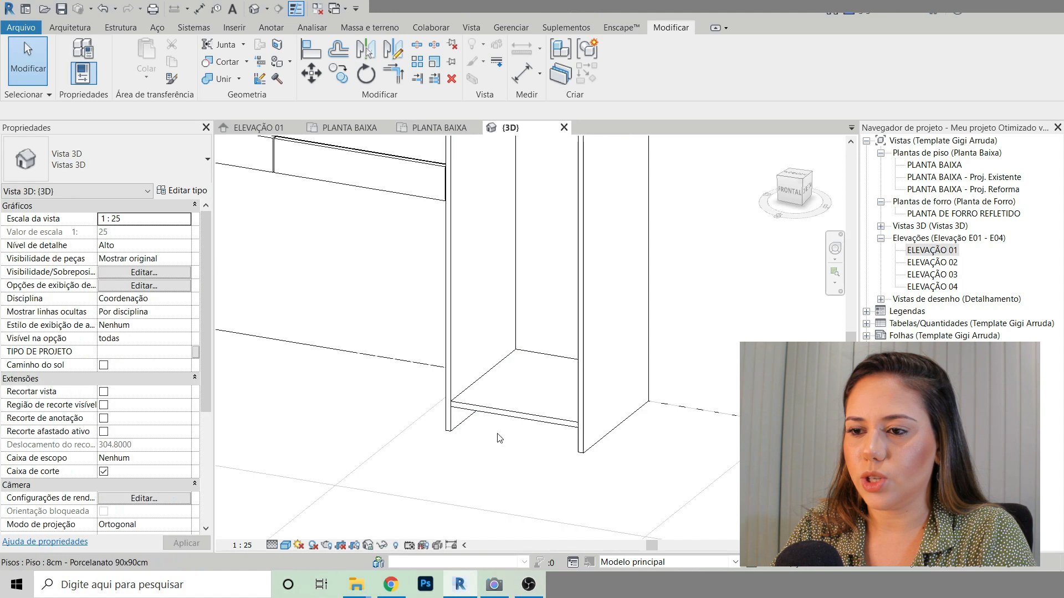
{"action": "double_click", "coordinate": [933, 251]}
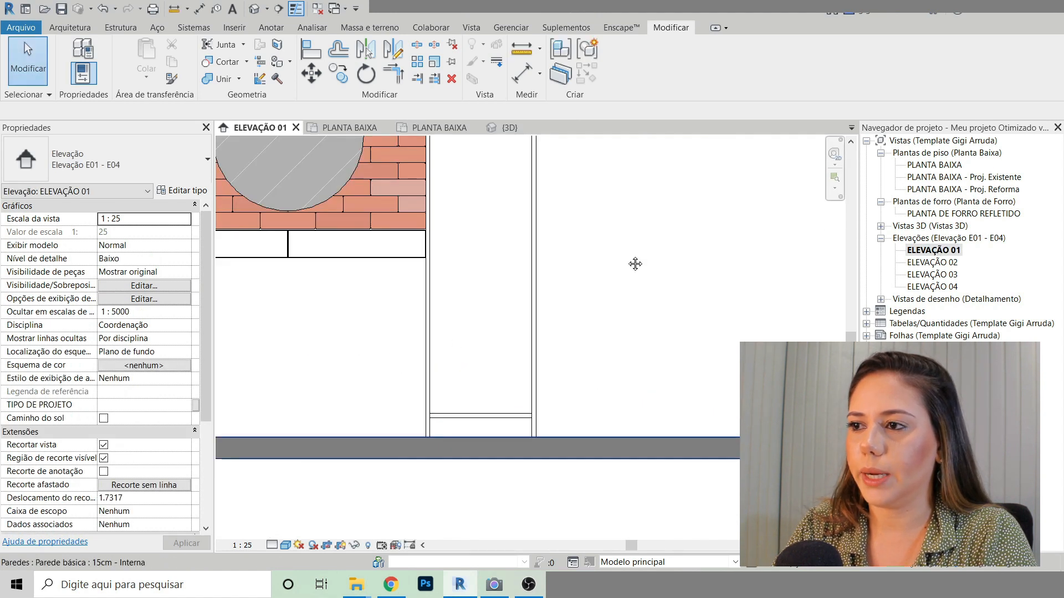
Step: Copy the bottom horizontal sheet straight up between the vertical sheets, placing the copy against the underside of the ceiling slab
{"action": "middle_click_drag", "start_coordinate": [635, 264], "coordinate": [636, 232]}
{"action": "scroll", "coordinate": [636, 226], "scroll_direction": "down", "scroll_amount": 2}
{"action": "left_click", "coordinate": [498, 471]}
{"action": "middle_click_drag", "start_coordinate": [583, 354], "coordinate": [584, 386]}
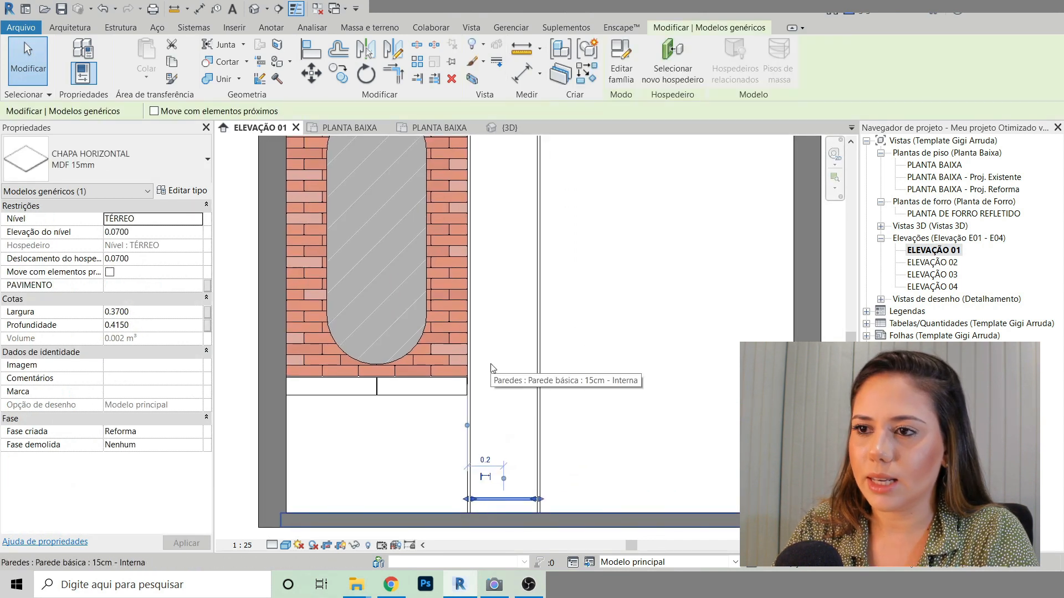
{"action": "scroll", "coordinate": [491, 368], "scroll_direction": "down", "scroll_amount": 3}
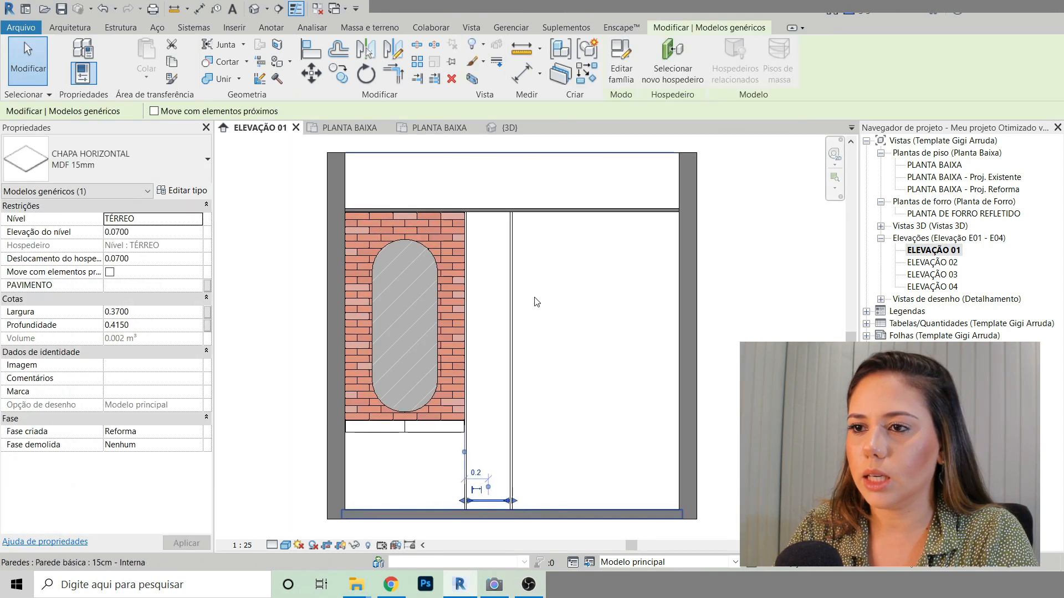
{"action": "scroll", "coordinate": [537, 302], "scroll_direction": "up", "scroll_amount": 1}
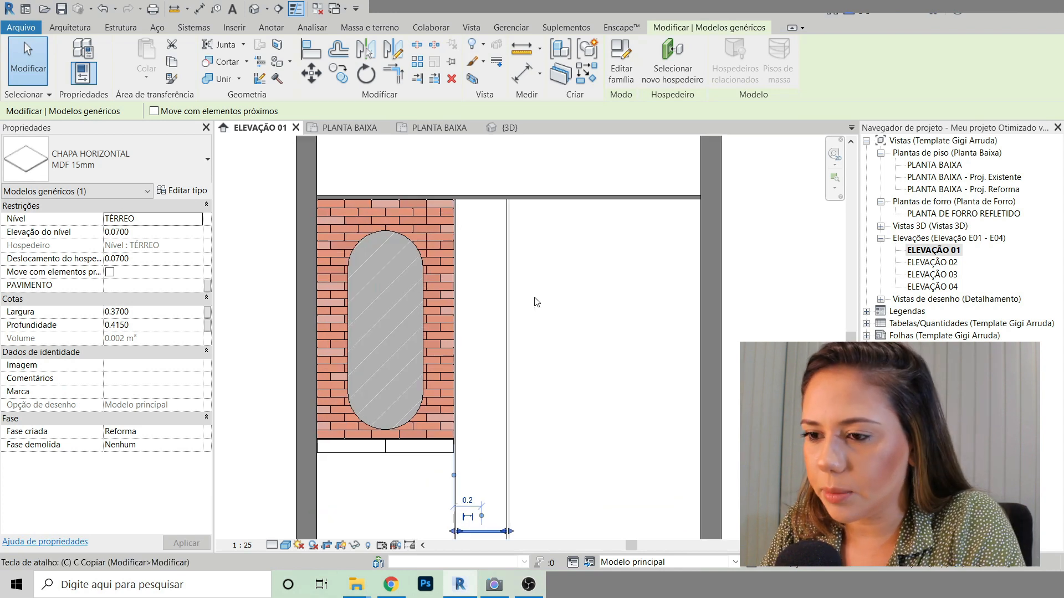
{"action": "key", "text": "c"}
{"action": "key", "text": "o"}
{"action": "scroll", "coordinate": [508, 533], "scroll_direction": "up", "scroll_amount": 4}
{"action": "scroll", "coordinate": [507, 534], "scroll_direction": "up", "scroll_amount": 5}
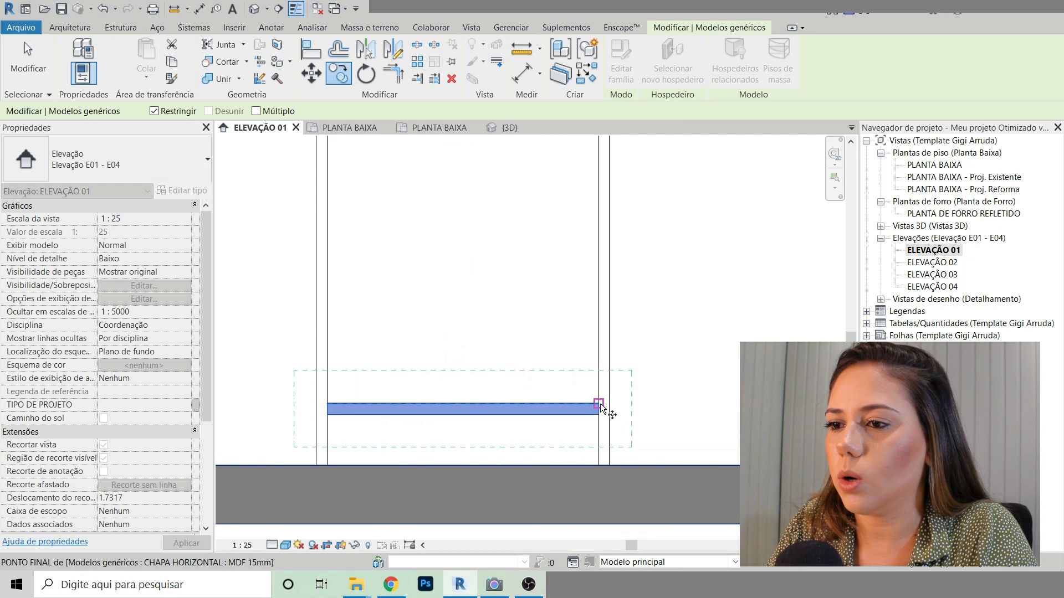
{"action": "left_click", "coordinate": [600, 403]}
{"action": "scroll", "coordinate": [587, 471], "scroll_direction": "down", "scroll_amount": 8}
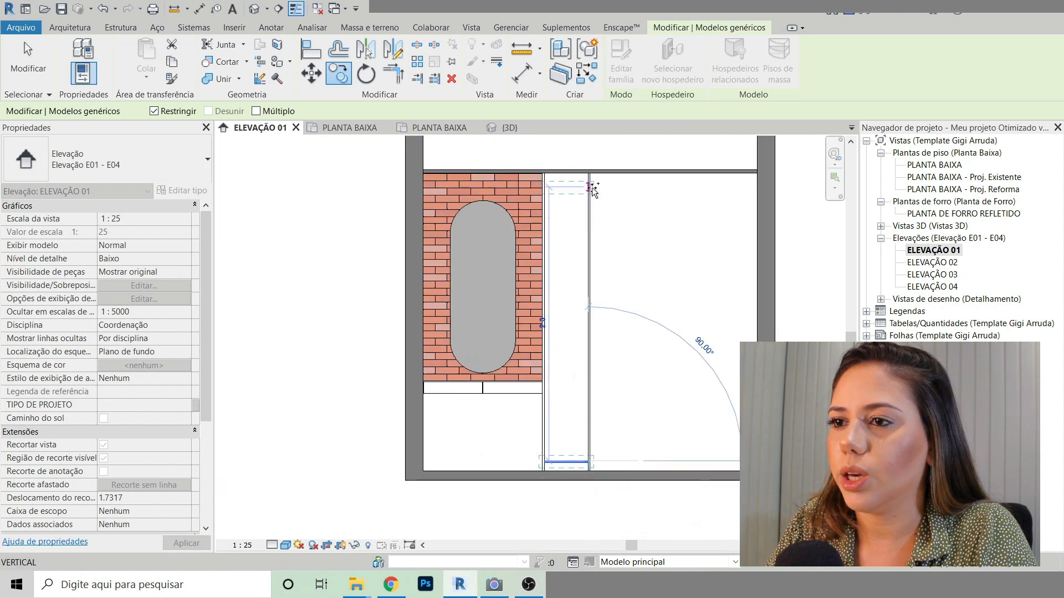
{"action": "scroll", "coordinate": [592, 189], "scroll_direction": "up", "scroll_amount": 8}
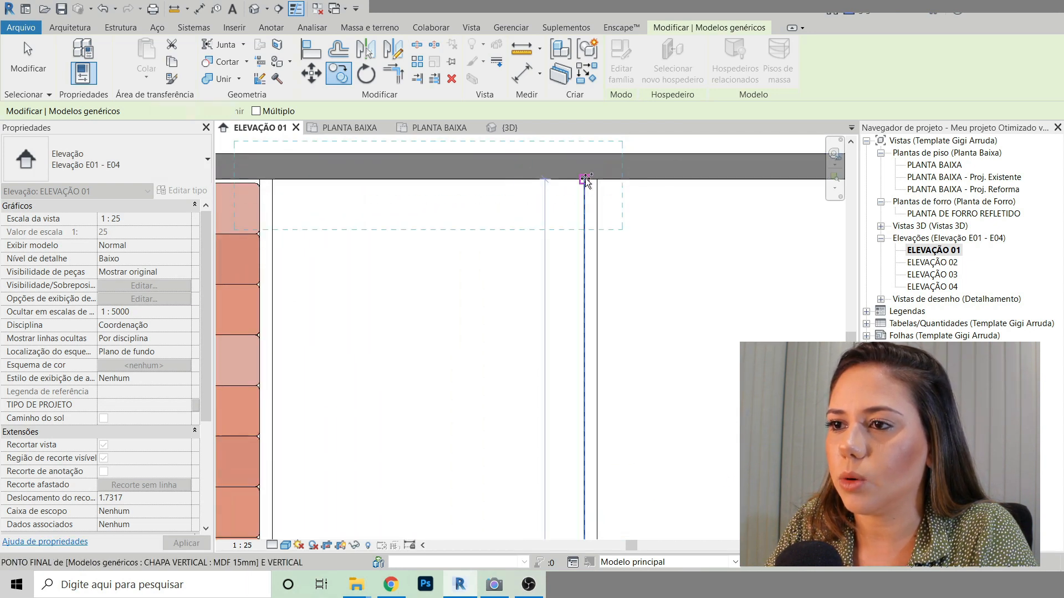
{"action": "left_click", "coordinate": [585, 178]}
{"action": "scroll", "coordinate": [677, 203], "scroll_direction": "down", "scroll_amount": 2}
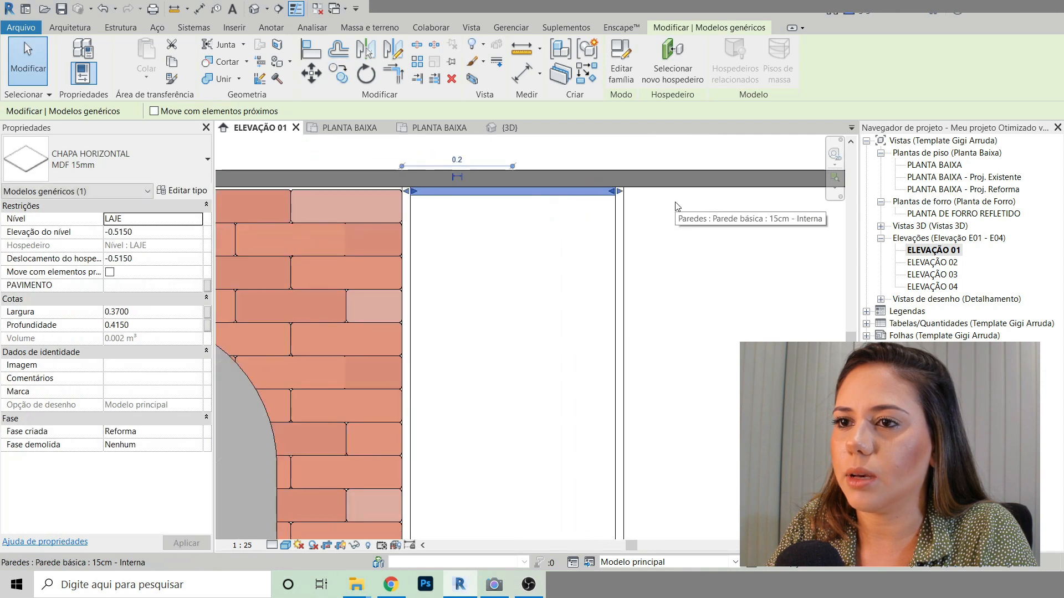
Step: Move the copied top sheet 3 cm straight down from the ceiling slab
{"action": "left_click", "coordinate": [308, 80]}
{"action": "left_click", "coordinate": [476, 228]}
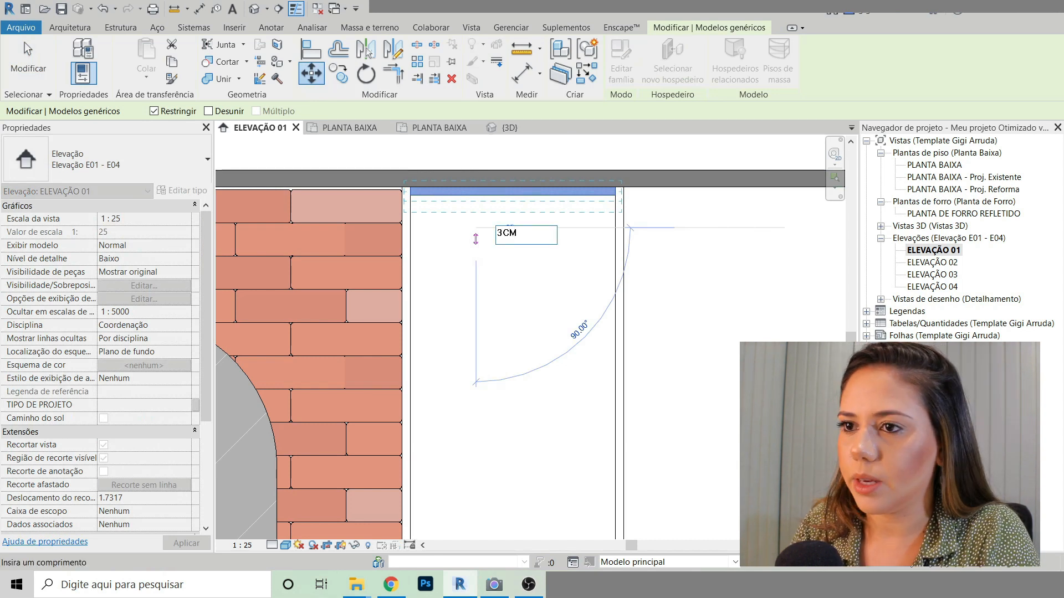
{"action": "type", "text": "3CM"}
{"action": "key", "text": "Return"}
{"action": "key", "text": "Escape"}
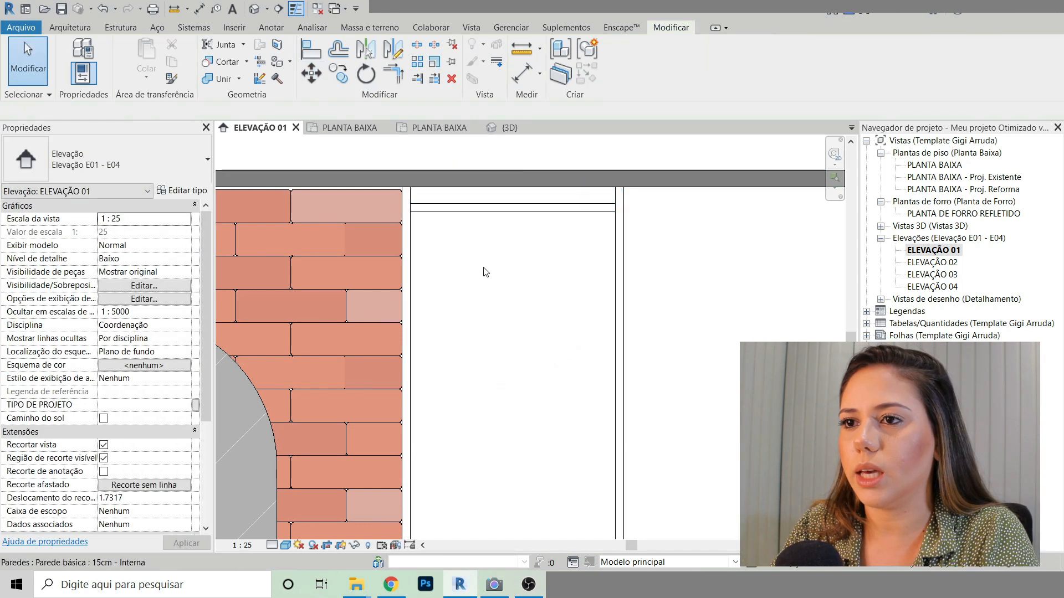
Step: Examine the shelving unit's top and bottom horizontal sheets in the 3D view
{"action": "scroll", "coordinate": [483, 270], "scroll_direction": "down", "scroll_amount": 2}
{"action": "left_click", "coordinate": [506, 128]}
{"action": "scroll", "coordinate": [510, 363], "scroll_direction": "down", "scroll_amount": 4}
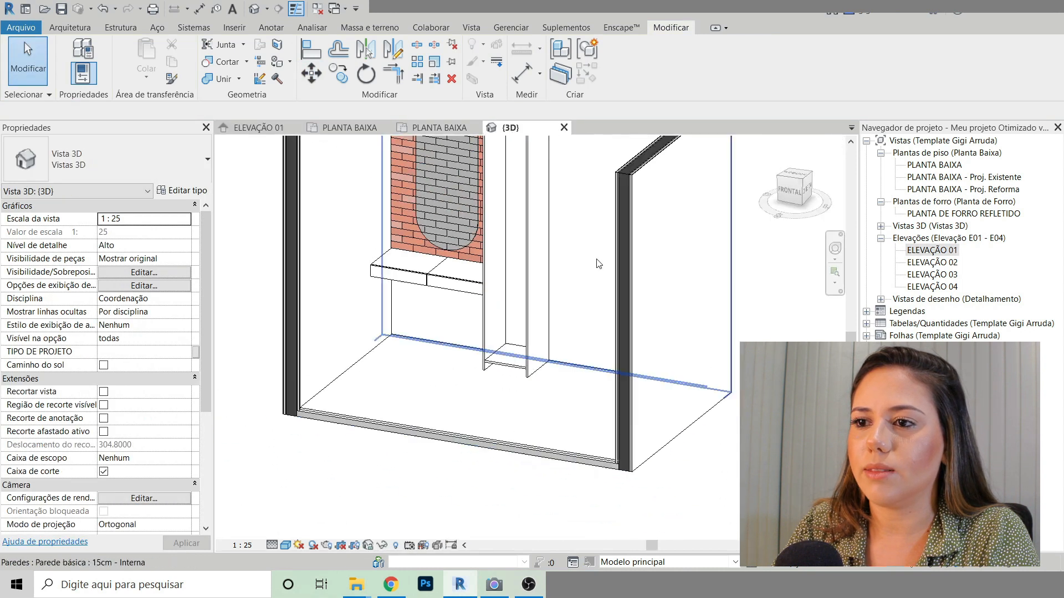
{"action": "middle_click_drag", "start_coordinate": [597, 259], "coordinate": [577, 425]}
{"action": "middle_click_drag", "start_coordinate": [582, 308], "coordinate": [570, 303], "text": "shift"}
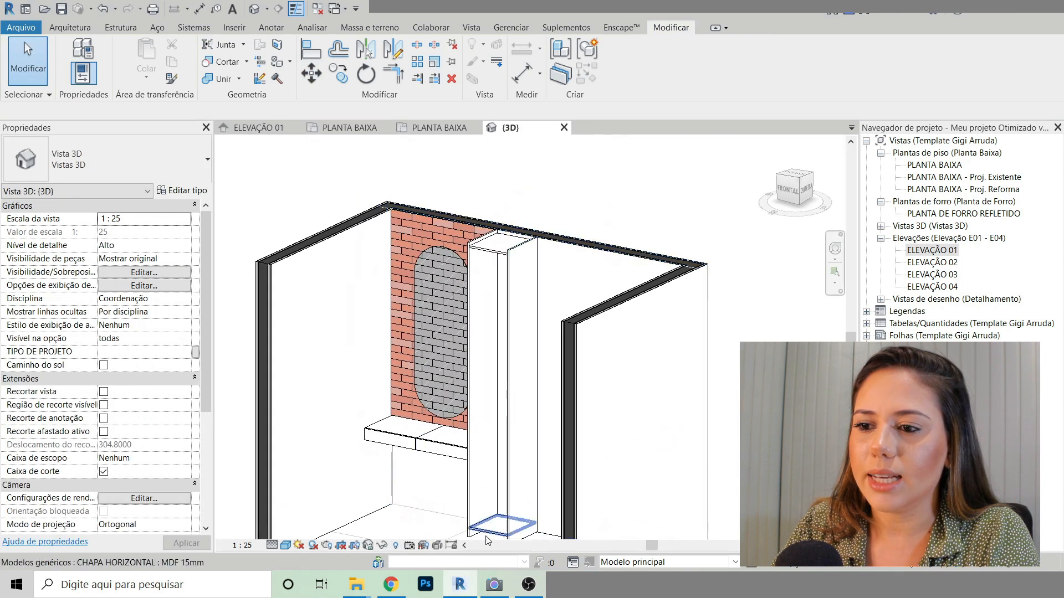
{"action": "middle_click_drag", "start_coordinate": [563, 404], "coordinate": [537, 360]}
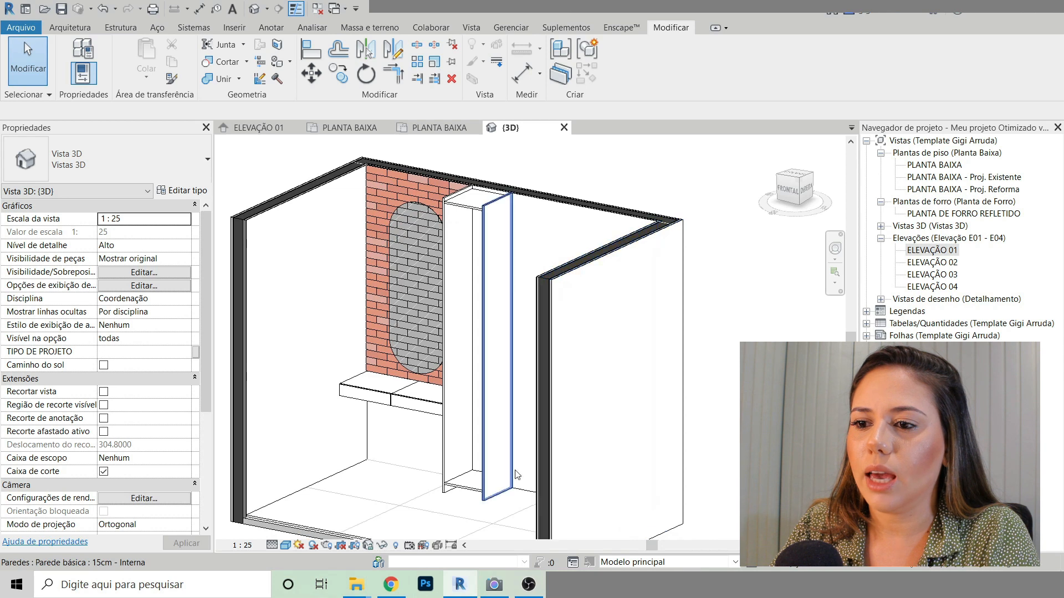
{"action": "scroll", "coordinate": [472, 203], "scroll_direction": "up", "scroll_amount": 3}
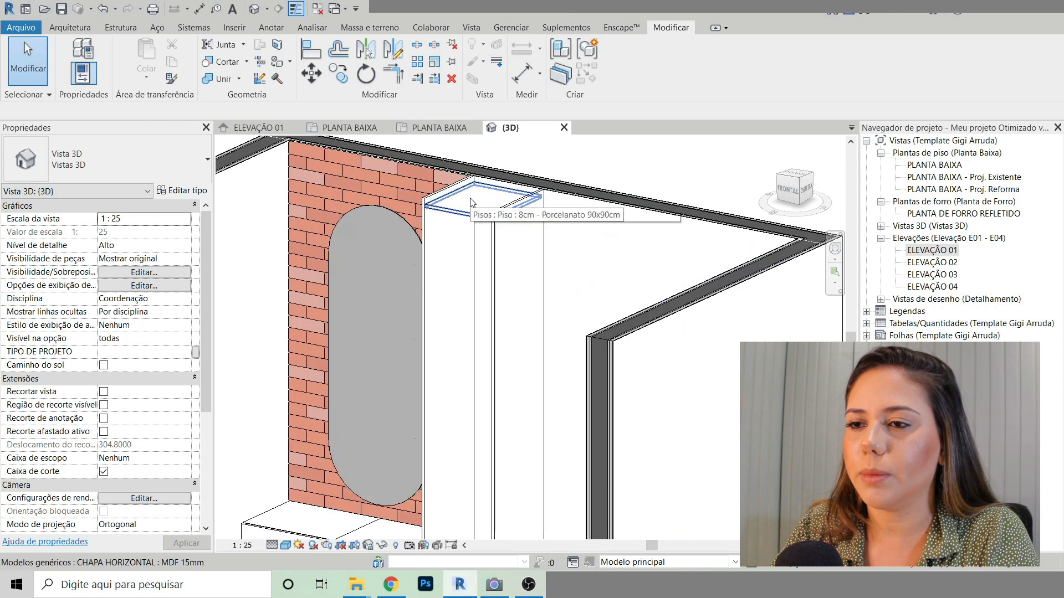
{"action": "scroll", "coordinate": [612, 157], "scroll_direction": "down", "scroll_amount": 3}
{"action": "middle_click_drag", "start_coordinate": [648, 251], "coordinate": [677, 244], "text": "shift"}
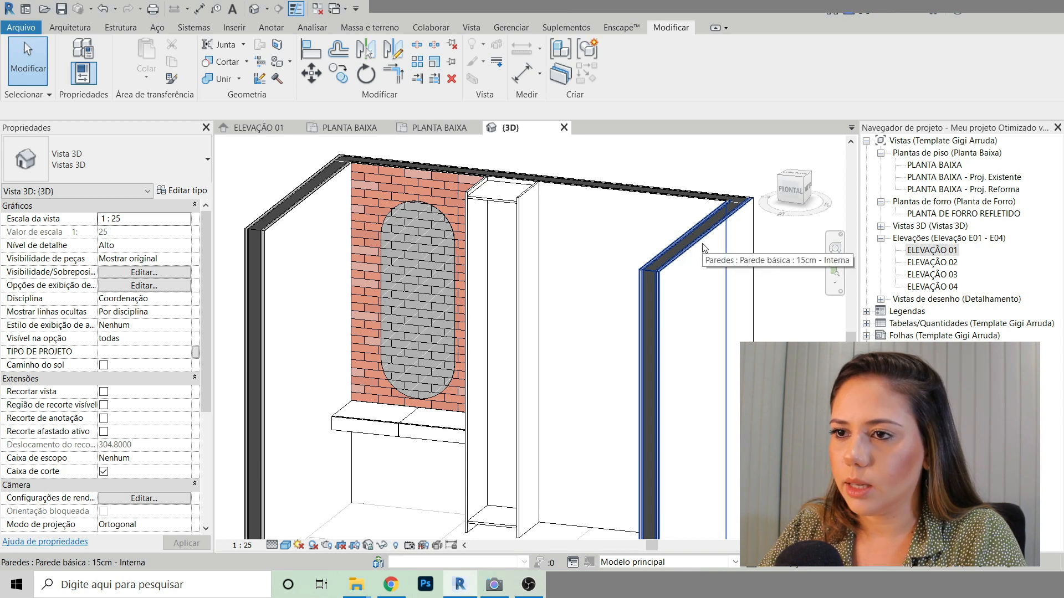
{"action": "scroll", "coordinate": [534, 173], "scroll_direction": "up", "scroll_amount": 6}
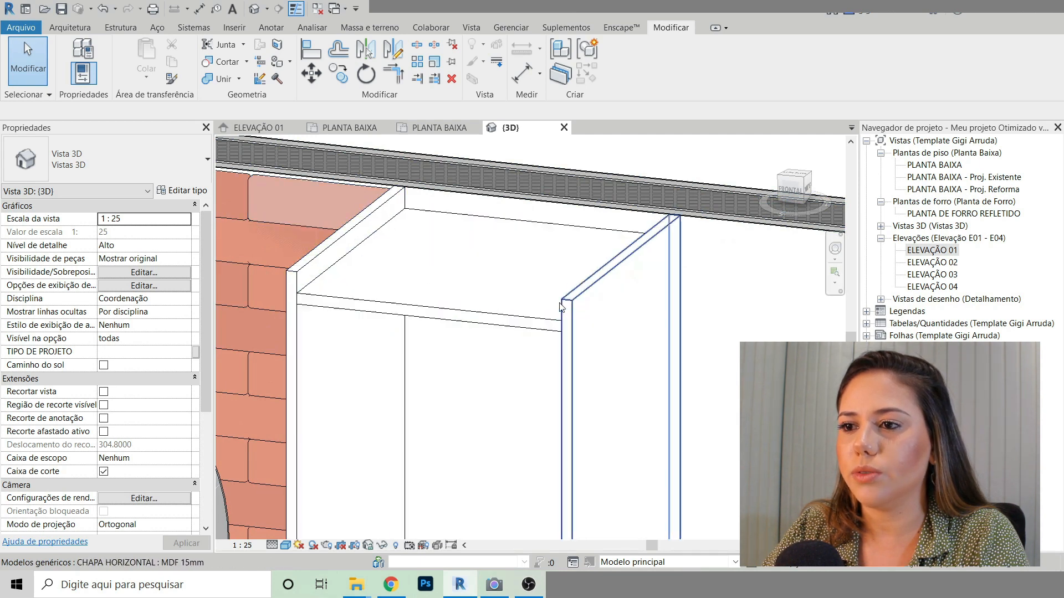
{"action": "scroll", "coordinate": [628, 216], "scroll_direction": "down", "scroll_amount": 3}
{"action": "scroll", "coordinate": [628, 216], "scroll_direction": "down", "scroll_amount": 3}
{"action": "scroll", "coordinate": [499, 322], "scroll_direction": "up", "scroll_amount": 6}
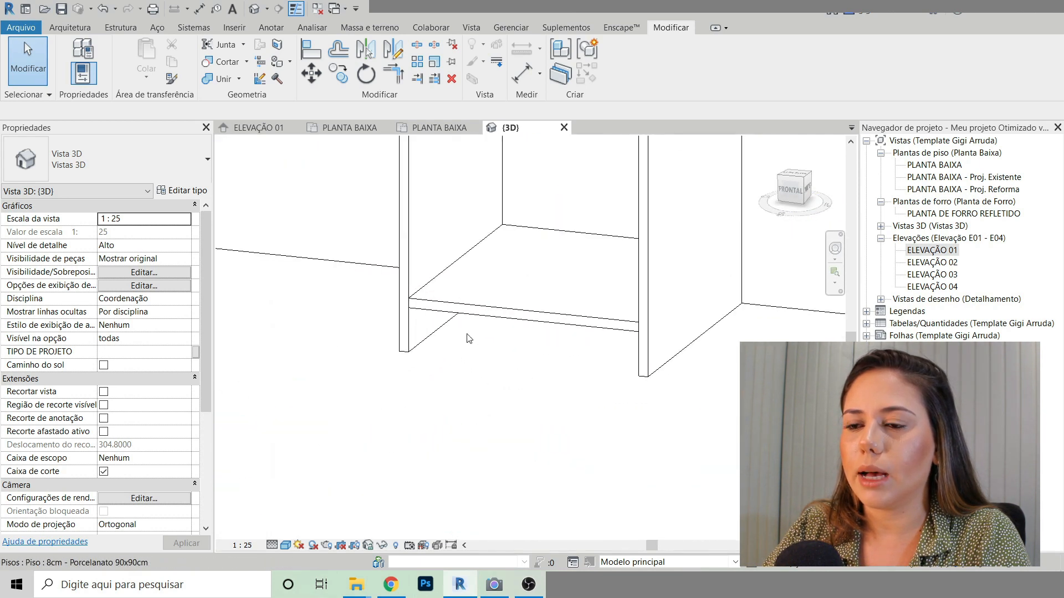
{"action": "scroll", "coordinate": [373, 430], "scroll_direction": "down", "scroll_amount": 8}
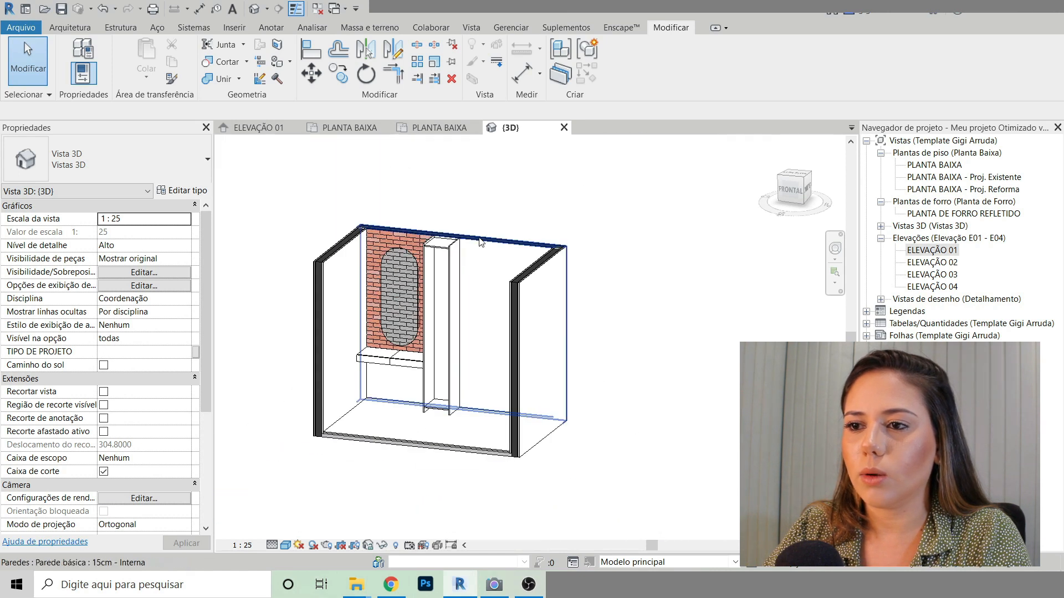
{"action": "scroll", "coordinate": [451, 267], "scroll_direction": "up", "scroll_amount": 3}
{"action": "middle_click_drag", "start_coordinate": [496, 407], "coordinate": [518, 369]}
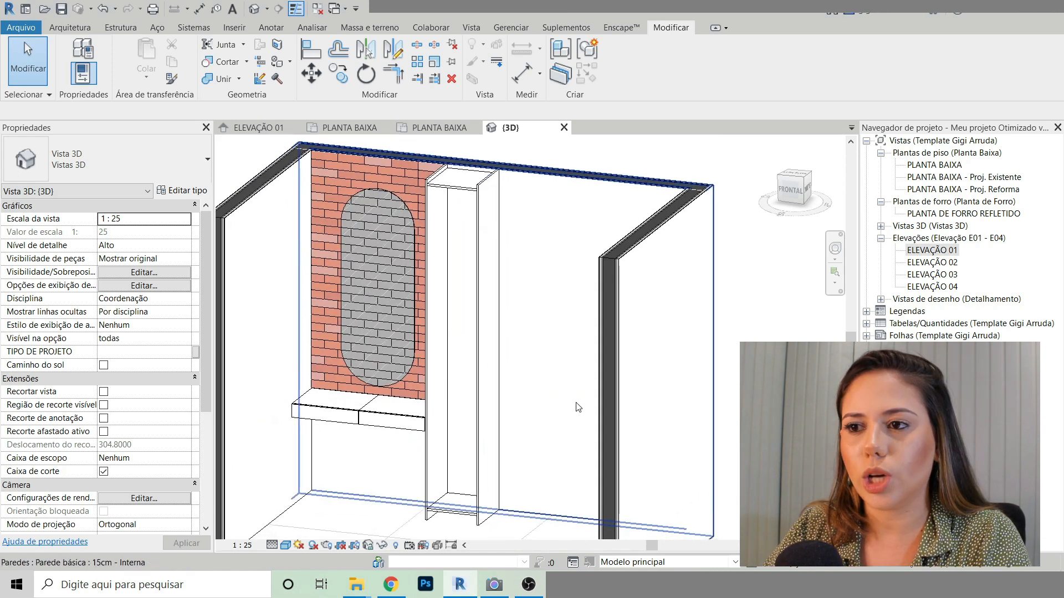
{"action": "scroll", "coordinate": [578, 407], "scroll_direction": "down", "scroll_amount": 1}
{"action": "key", "text": "Escape"}
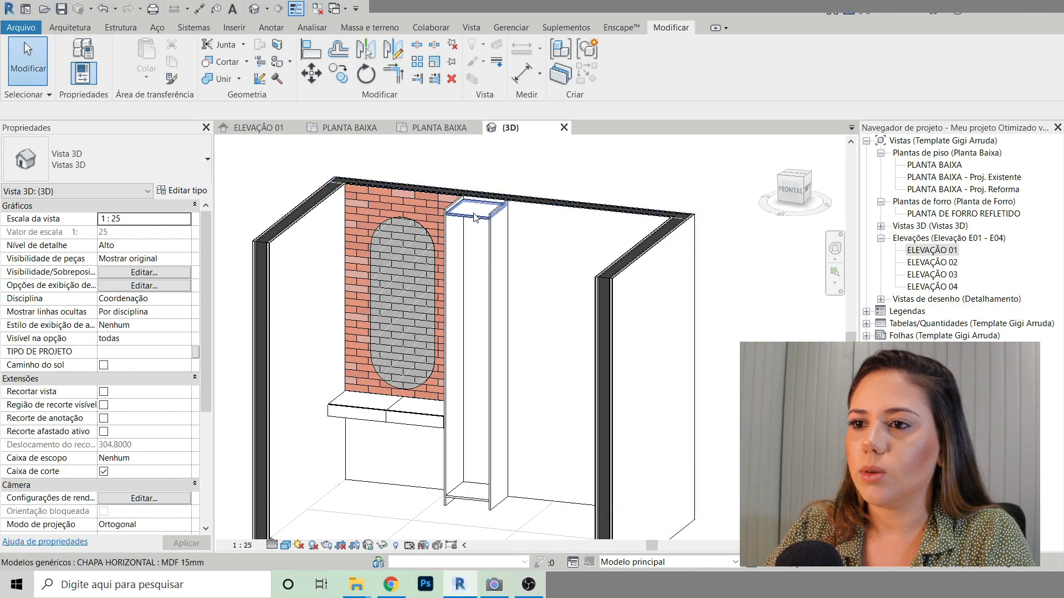
Step: In ELEVAÇÃO 01, copy the bottom horizontal sheet straight up by about 0.24 m as the first intermediate shelf
{"action": "double_click", "coordinate": [933, 166]}
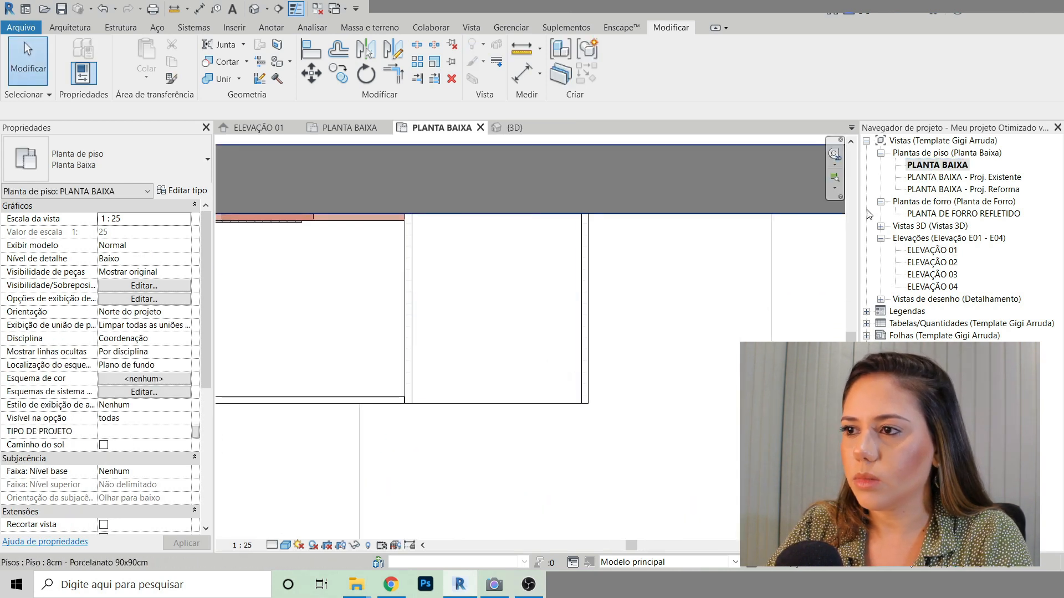
{"action": "double_click", "coordinate": [932, 251]}
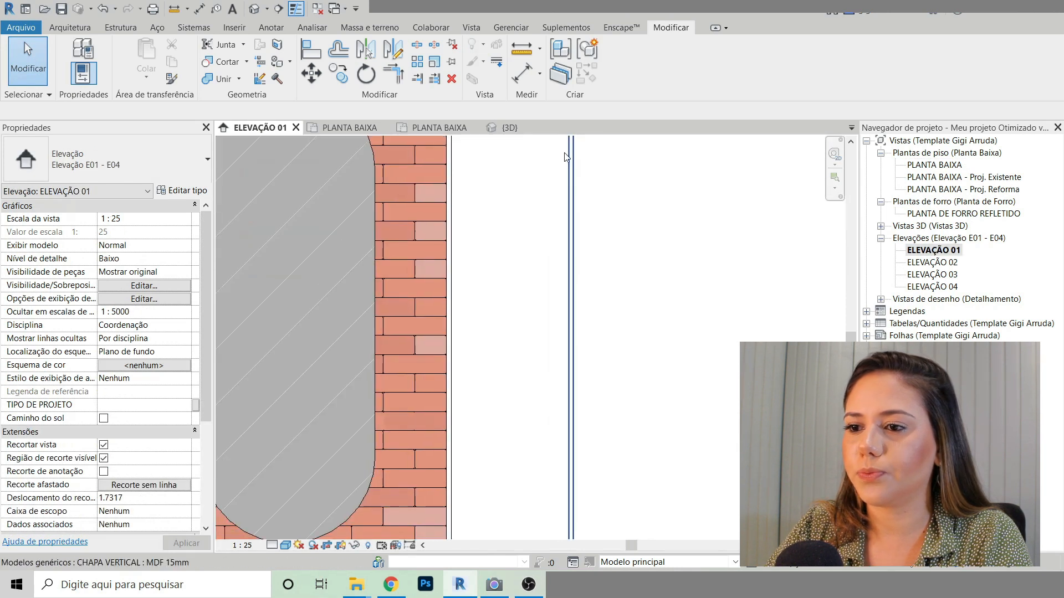
{"action": "scroll", "coordinate": [565, 160], "scroll_direction": "down", "scroll_amount": 7}
{"action": "scroll", "coordinate": [565, 350], "scroll_direction": "up", "scroll_amount": 4}
{"action": "left_click", "coordinate": [505, 420]}
{"action": "middle_click_drag", "start_coordinate": [646, 224], "coordinate": [636, 269]}
{"action": "key", "text": "c"}
{"action": "key", "text": "o"}
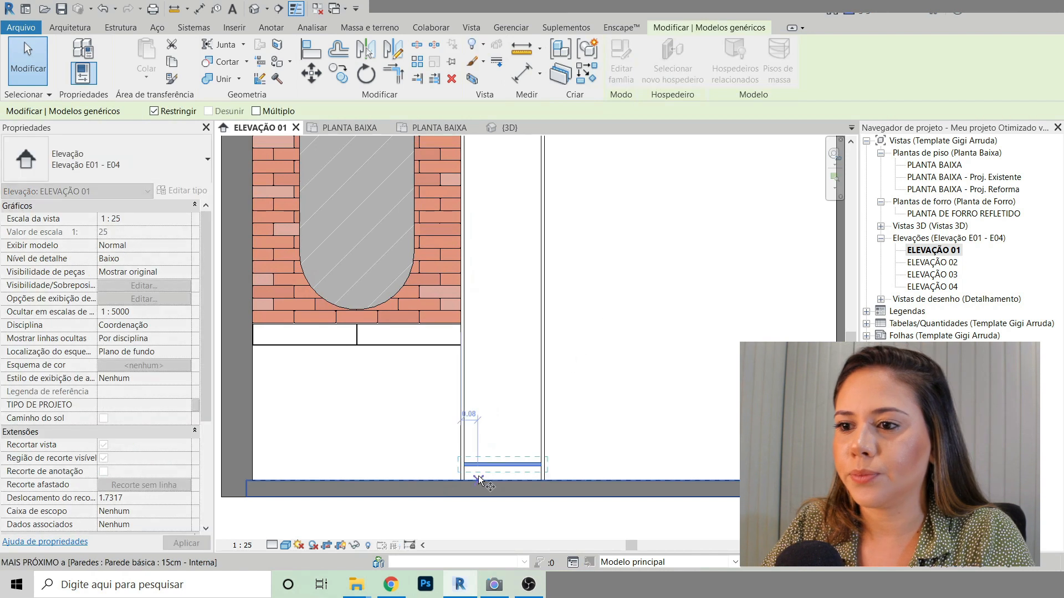
{"action": "middle_click_drag", "start_coordinate": [506, 465], "coordinate": [504, 488]}
{"action": "left_click", "coordinate": [502, 486]}
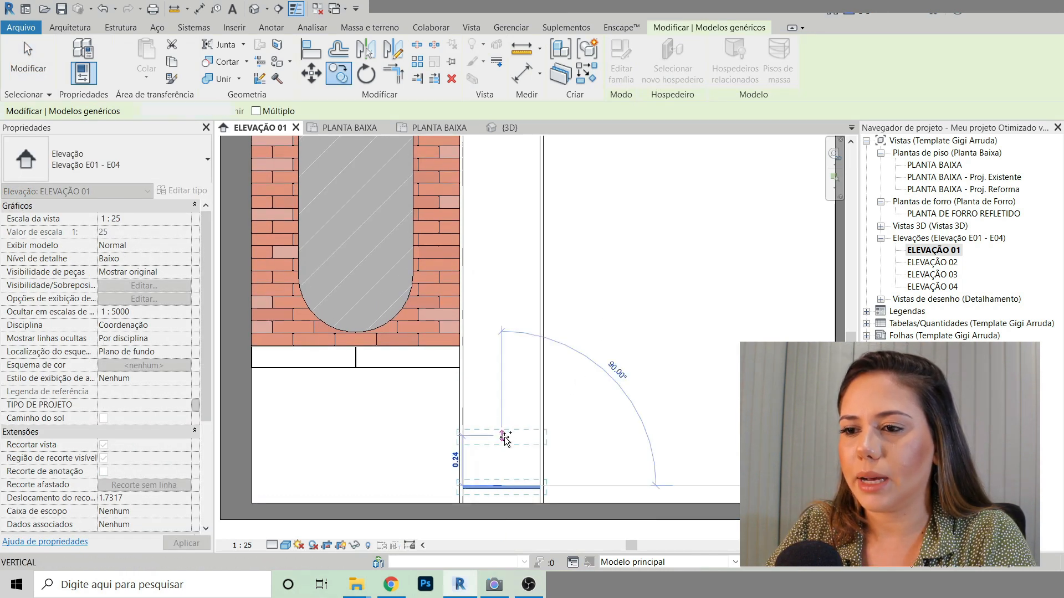
{"action": "left_click", "coordinate": [505, 437]}
Step: Copy the first intermediate shelf straight up to an elevation of 0.75 m, about level with the top of the drawer units
{"action": "key", "text": "c"}
{"action": "key", "text": "o"}
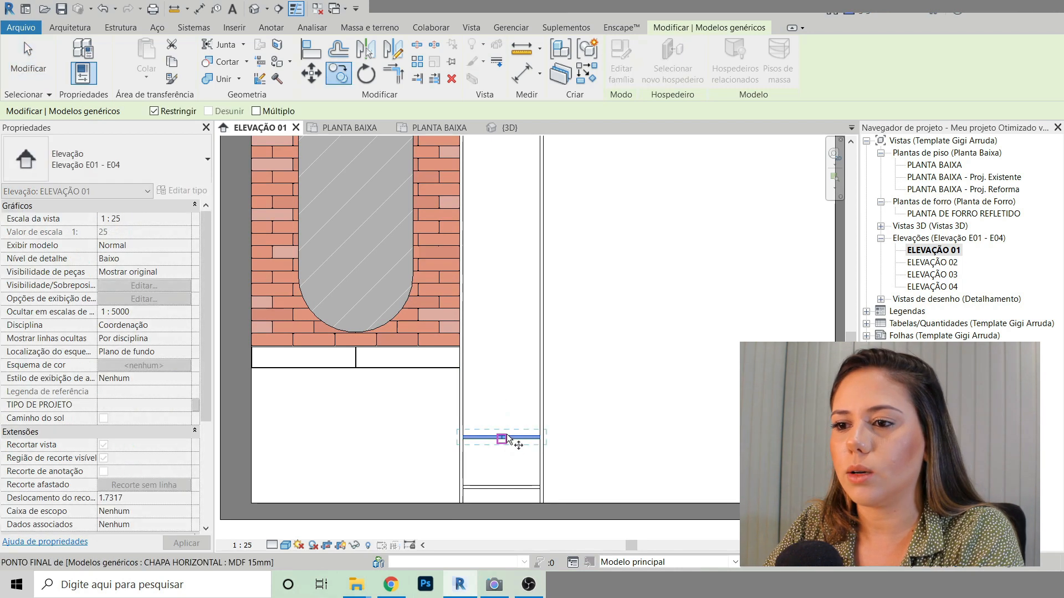
{"action": "left_click", "coordinate": [506, 435]}
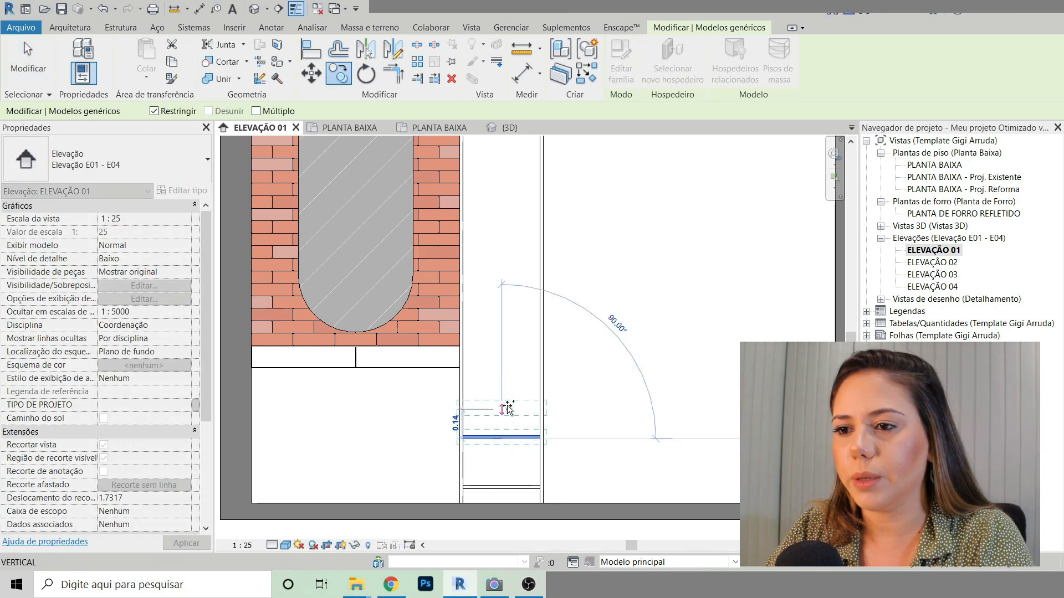
{"action": "left_click", "coordinate": [511, 350]}
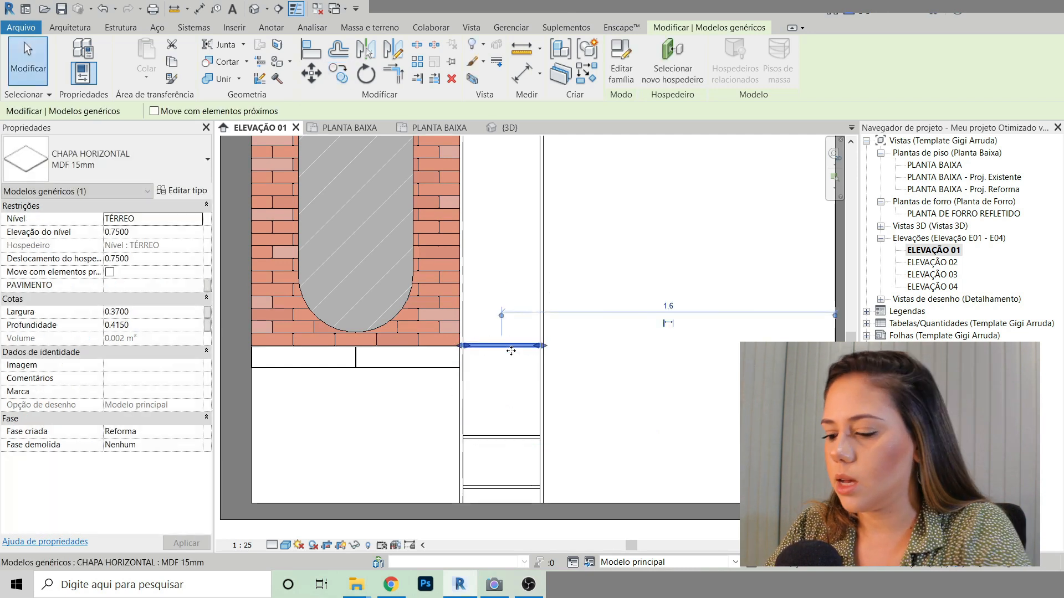
Step: Copy the shelf beside the drawer units straight up to an elevation of 1.21 m
{"action": "key", "text": "c"}
{"action": "key", "text": "o"}
{"action": "left_click", "coordinate": [511, 350]}
{"action": "middle_click_drag", "start_coordinate": [510, 264], "coordinate": [500, 386]}
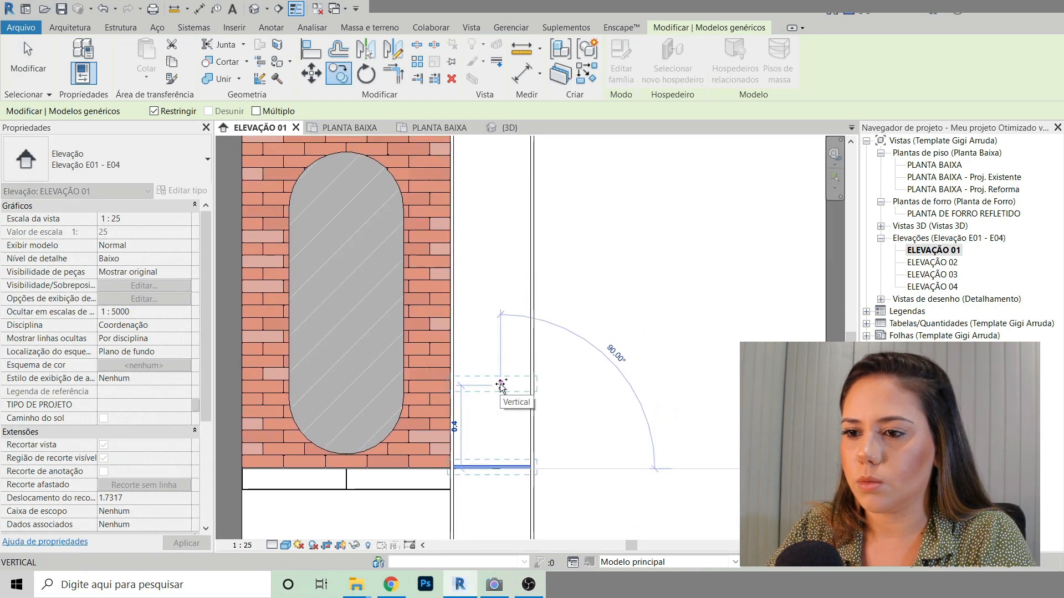
{"action": "middle_click_drag", "start_coordinate": [502, 306], "coordinate": [500, 390]}
{"action": "left_click", "coordinate": [499, 397]}
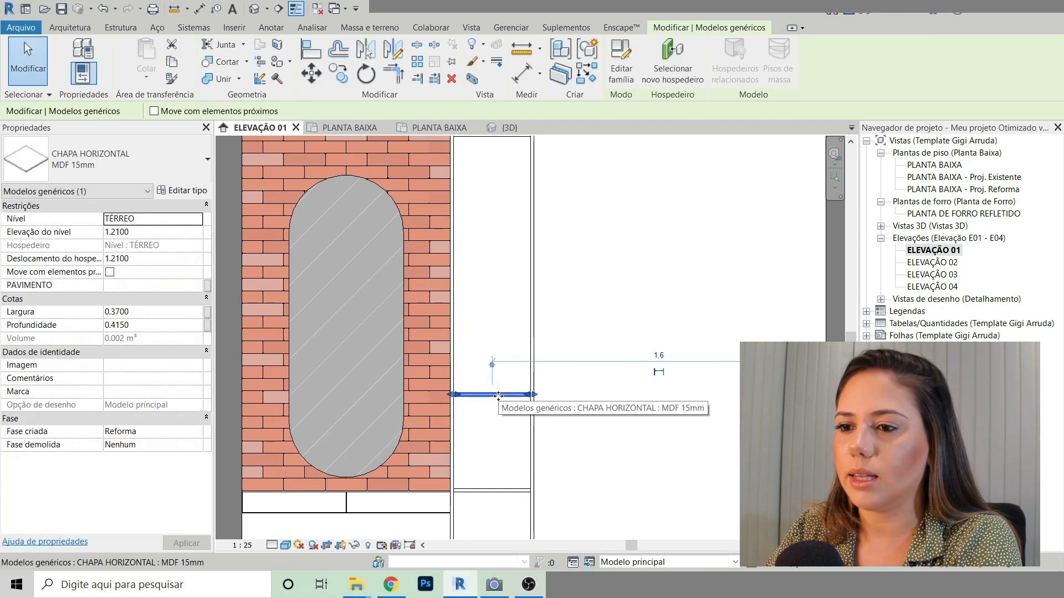
Step: Copy the 1.21 m high shelf straight up to an elevation of 1.59 m
{"action": "key", "text": "c"}
{"action": "key", "text": "o"}
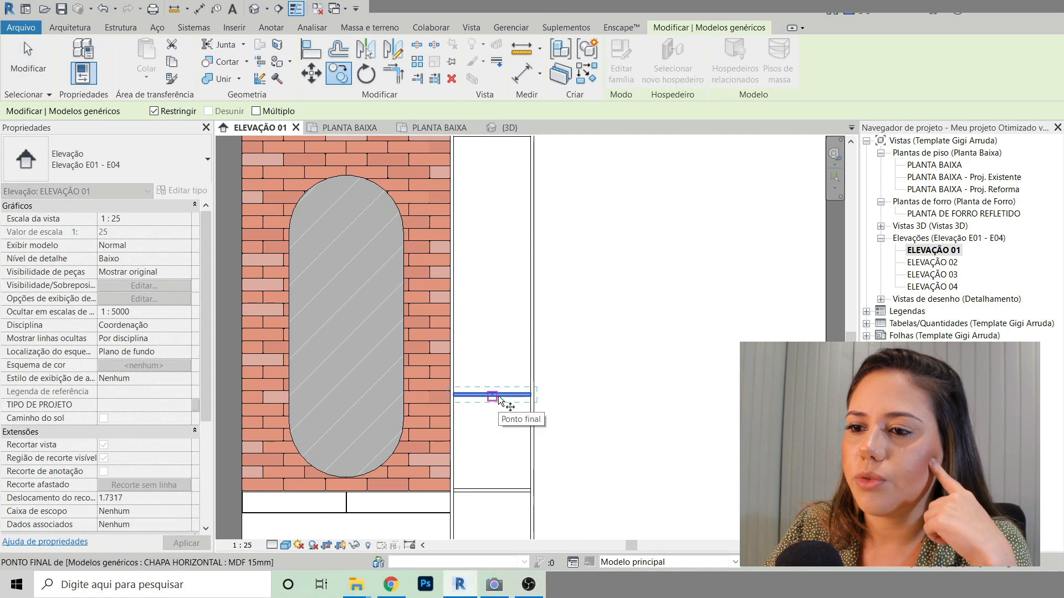
{"action": "middle_click_drag", "start_coordinate": [508, 324], "coordinate": [502, 380]}
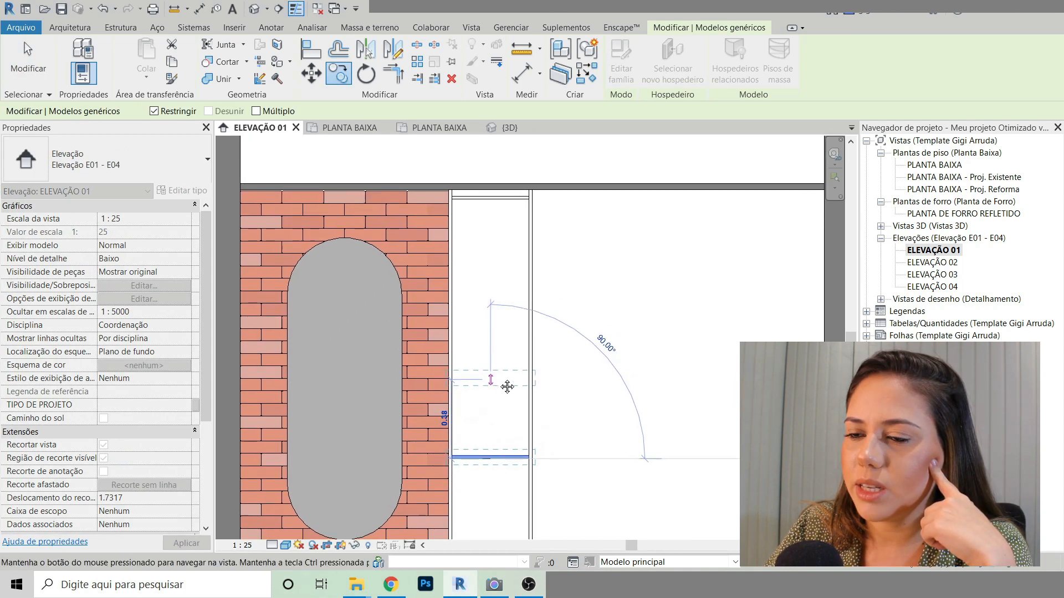
{"action": "left_click", "coordinate": [498, 380]}
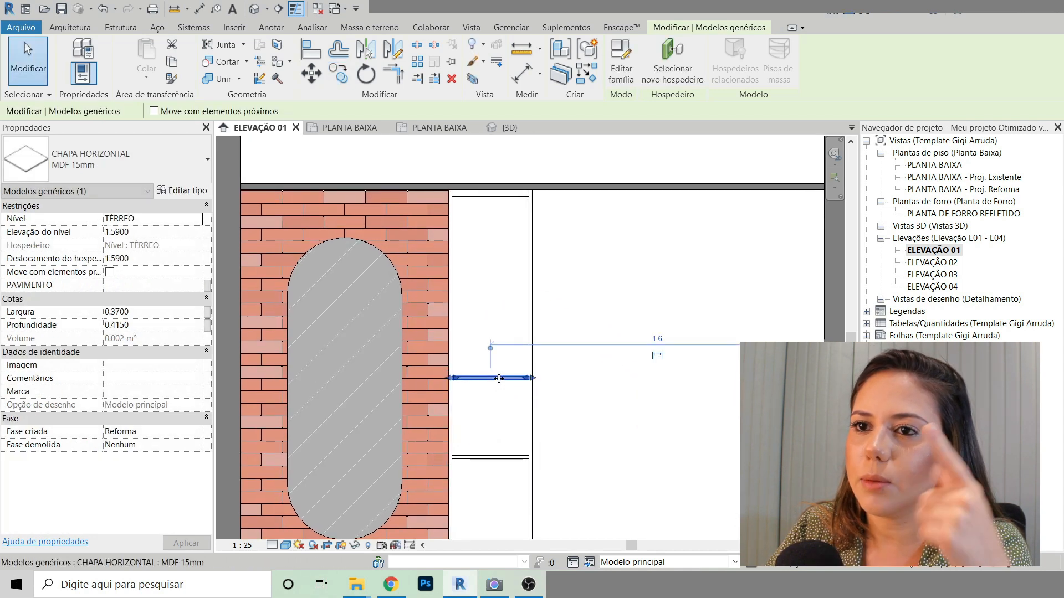
Step: Copy the 1.59 m high shelf straight up by about 0.40 m, with multiple copies enabled
{"action": "key", "text": "c"}
{"action": "key", "text": "o"}
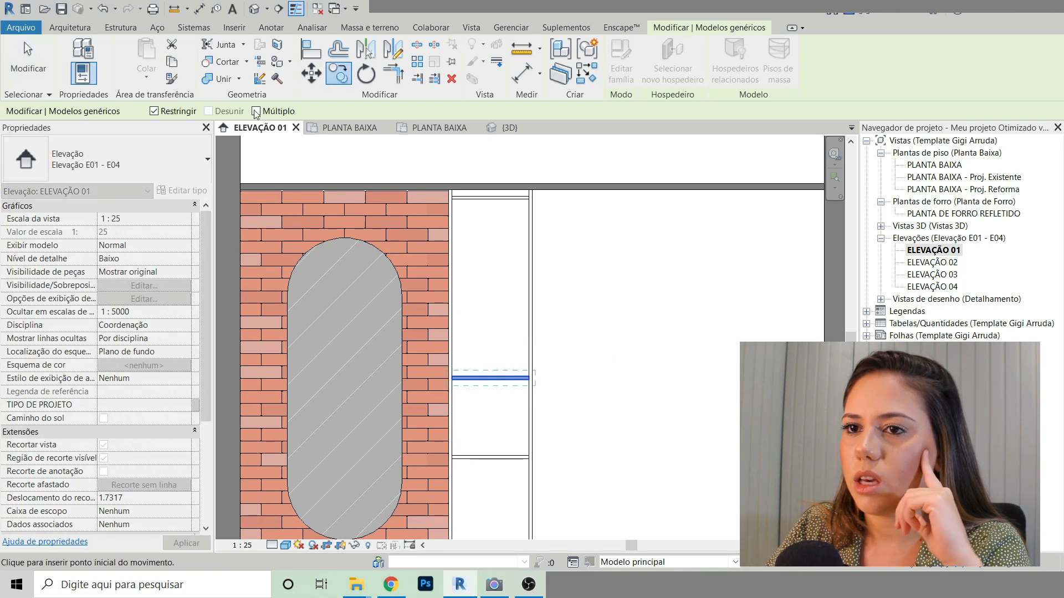
{"action": "left_click", "coordinate": [469, 379]}
{"action": "left_click", "coordinate": [470, 297]}
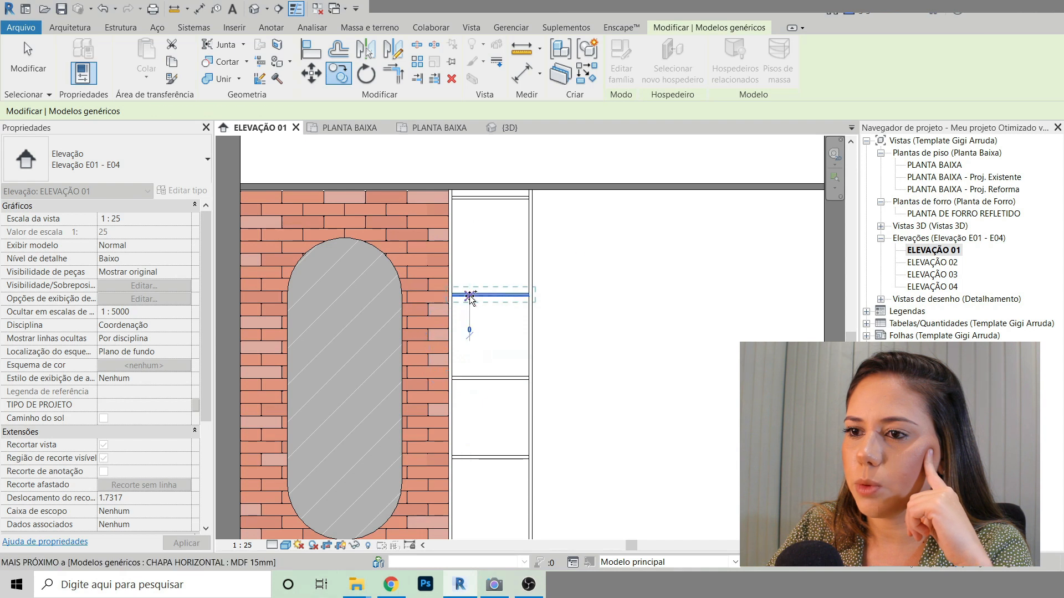
Step: Place a further copy of the shelf about 0.24 m below the 1.21 m high shelf and finish copying
{"action": "middle_click_drag", "start_coordinate": [495, 462], "coordinate": [502, 417]}
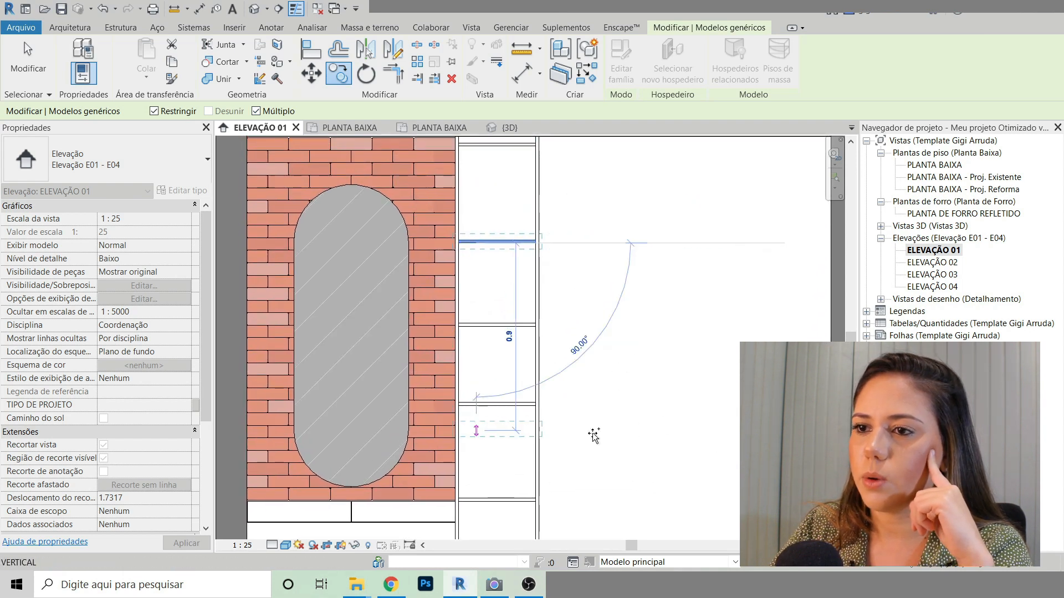
{"action": "scroll", "coordinate": [609, 413], "scroll_direction": "down", "scroll_amount": 2}
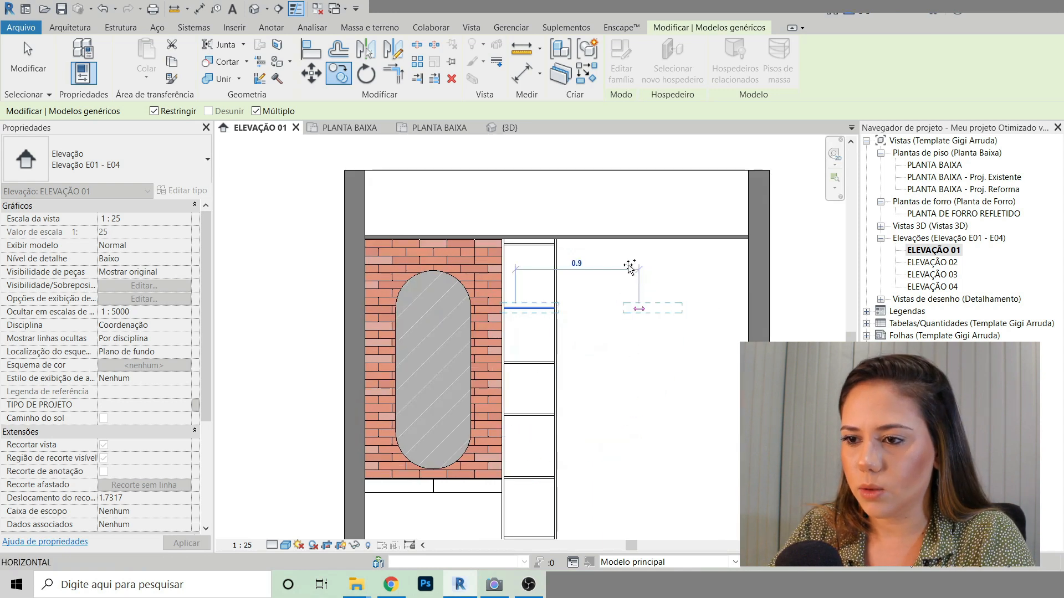
{"action": "scroll", "coordinate": [630, 267], "scroll_direction": "down", "scroll_amount": 2}
{"action": "scroll", "coordinate": [569, 372], "scroll_direction": "up", "scroll_amount": 2}
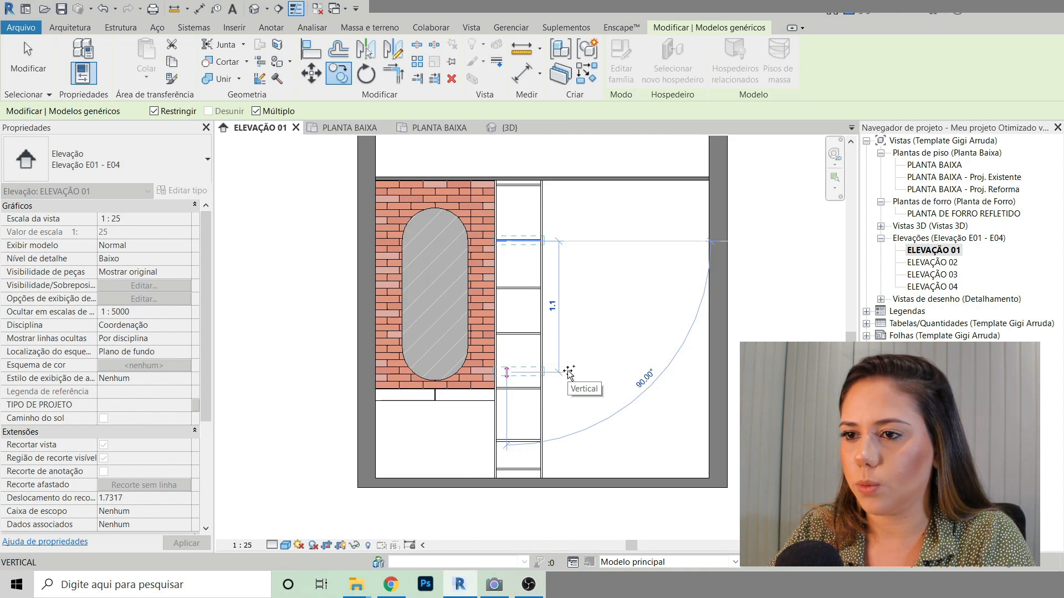
{"action": "scroll", "coordinate": [516, 362], "scroll_direction": "up", "scroll_amount": 3}
{"action": "left_click", "coordinate": [515, 363]}
{"action": "key", "text": "Escape"}
{"action": "key", "text": "Escape"}
{"action": "scroll", "coordinate": [459, 380], "scroll_direction": "down", "scroll_amount": 4}
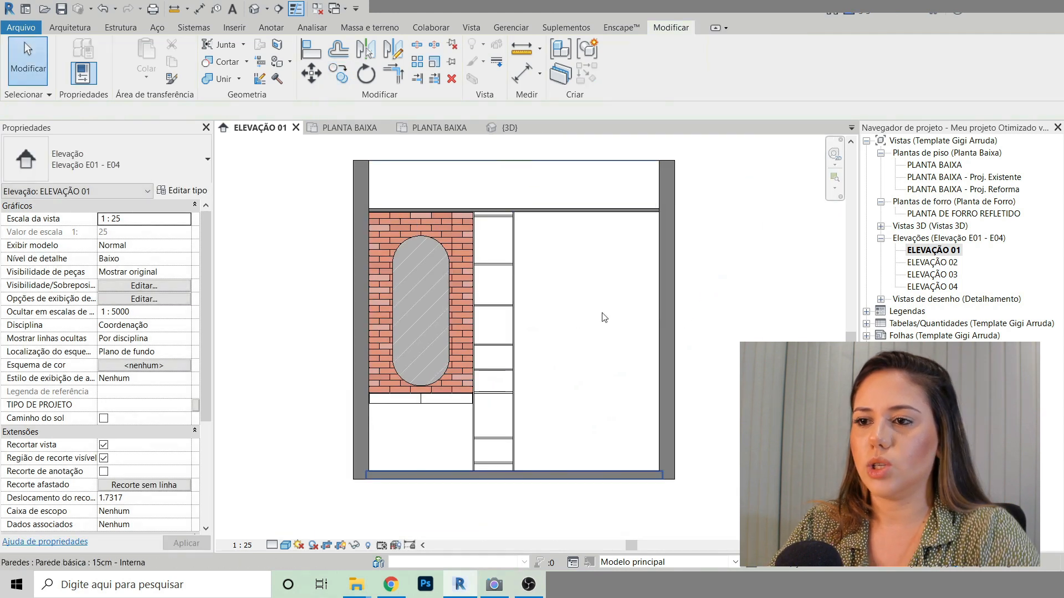
Step: Align the top face of the shelf beside the drawer units with the top edge of the drawer units
{"action": "scroll", "coordinate": [615, 421], "scroll_direction": "up", "scroll_amount": 1}
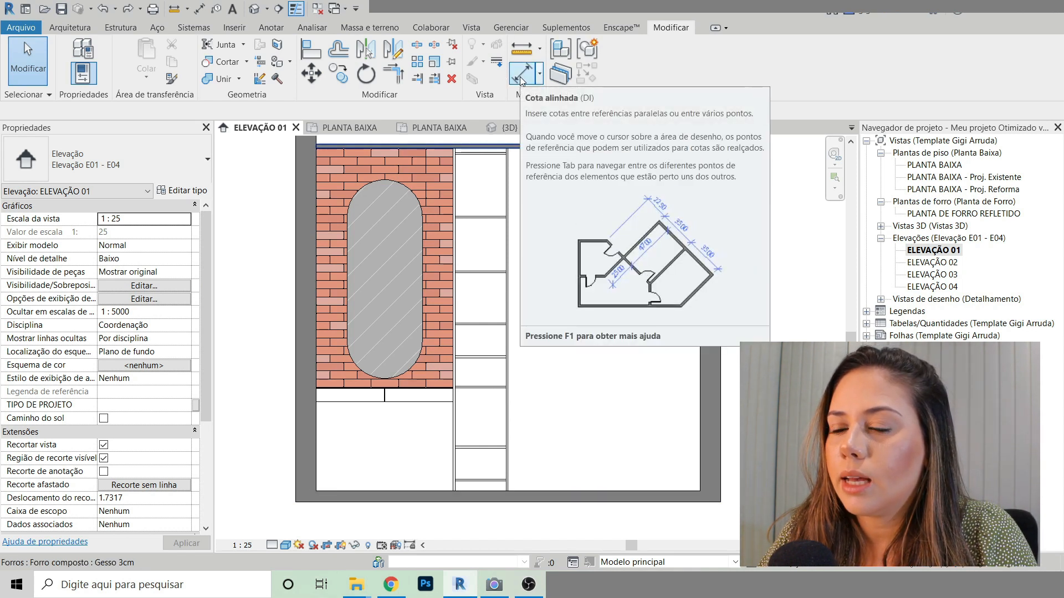
{"action": "scroll", "coordinate": [452, 390], "scroll_direction": "up", "scroll_amount": 5}
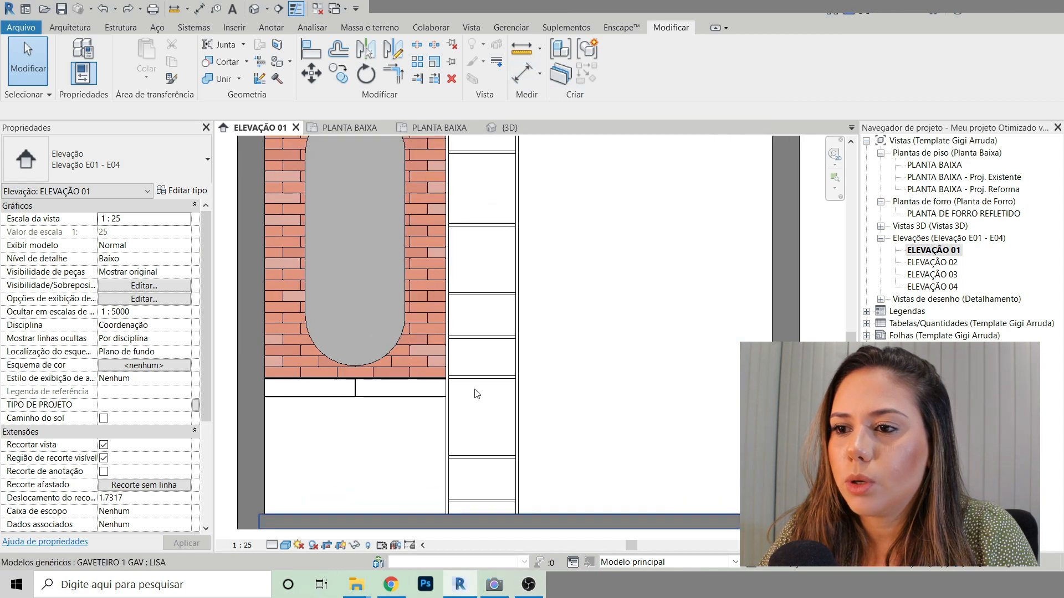
{"action": "scroll", "coordinate": [507, 371], "scroll_direction": "down", "scroll_amount": 2}
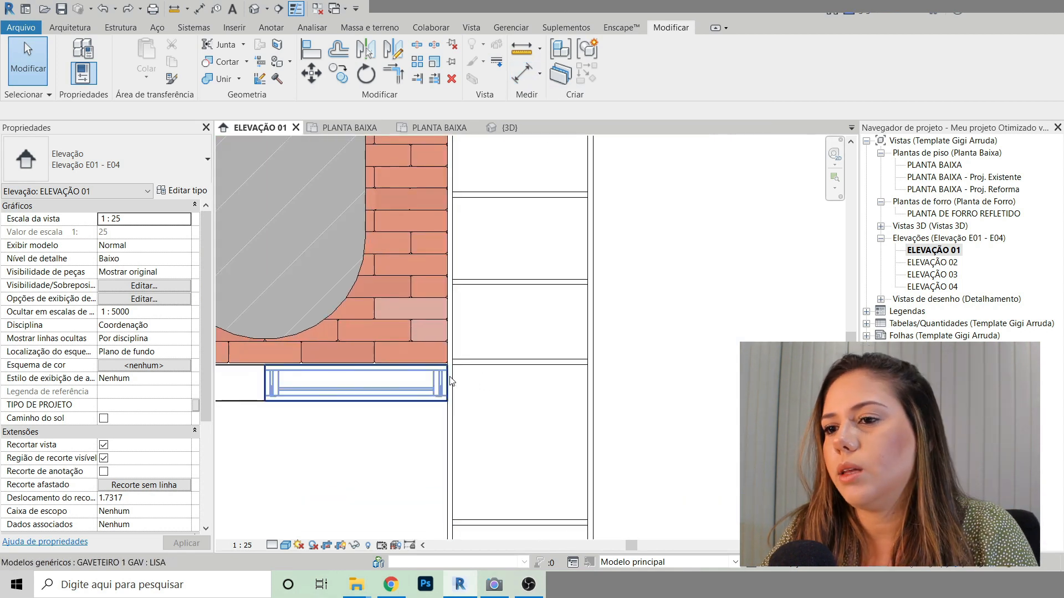
{"action": "scroll", "coordinate": [507, 371], "scroll_direction": "down", "scroll_amount": 3}
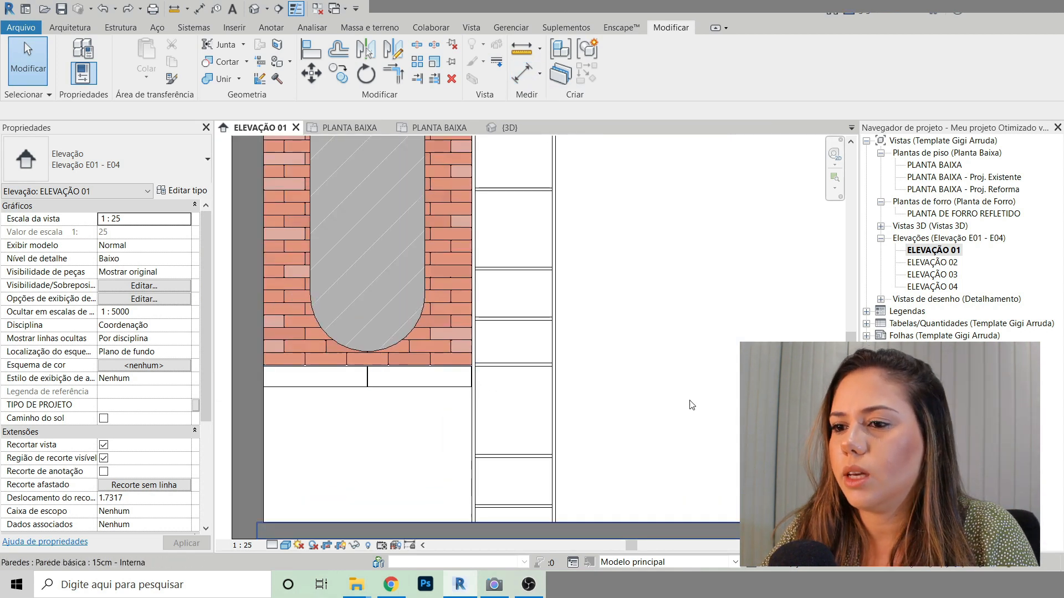
{"action": "scroll", "coordinate": [605, 435], "scroll_direction": "up", "scroll_amount": 2}
{"action": "scroll", "coordinate": [457, 449], "scroll_direction": "down", "scroll_amount": 2}
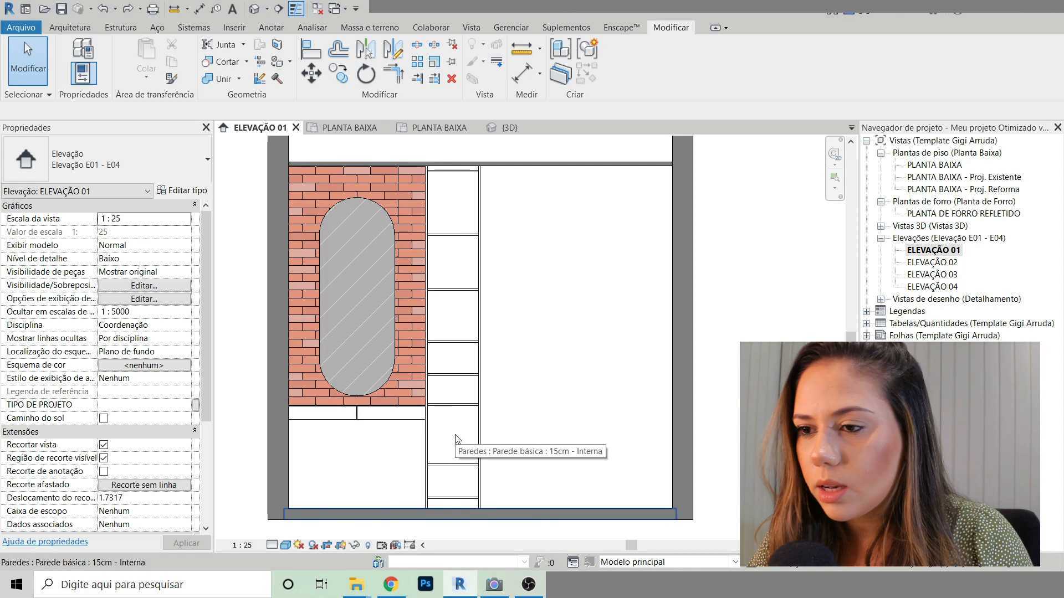
{"action": "key", "text": "a"}
{"action": "key", "text": "l"}
{"action": "scroll", "coordinate": [421, 408], "scroll_direction": "up", "scroll_amount": 5}
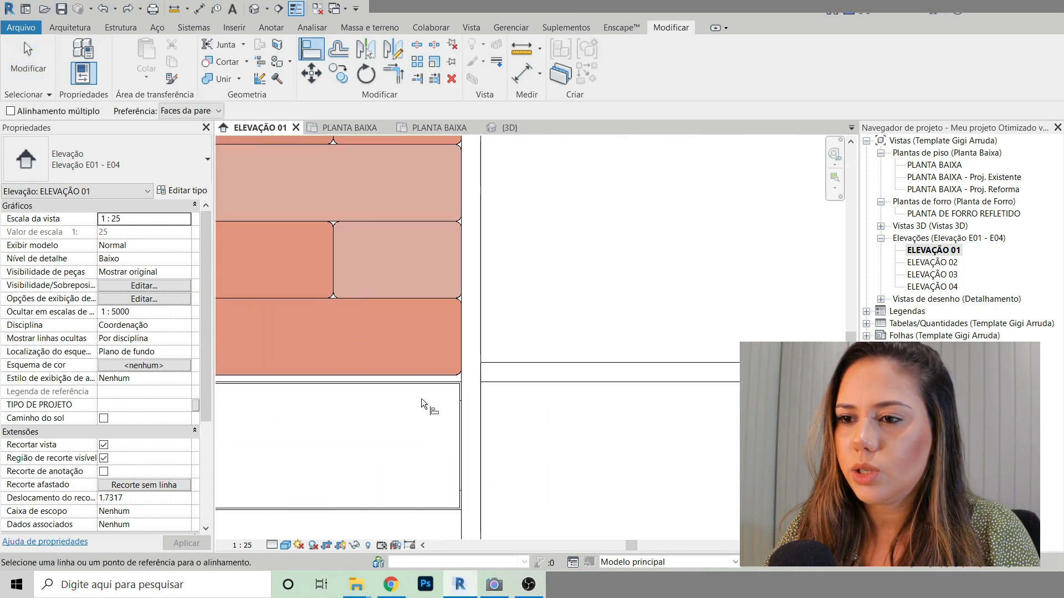
{"action": "scroll", "coordinate": [483, 360], "scroll_direction": "up", "scroll_amount": 3}
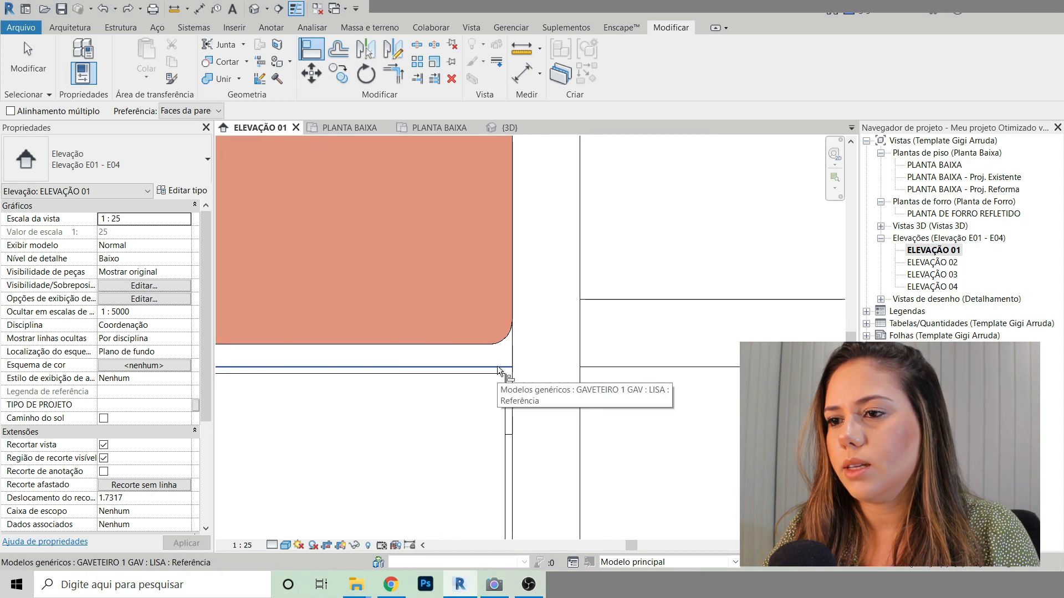
{"action": "left_click", "coordinate": [497, 366]}
{"action": "scroll", "coordinate": [327, 357], "scroll_direction": "down", "scroll_amount": 4}
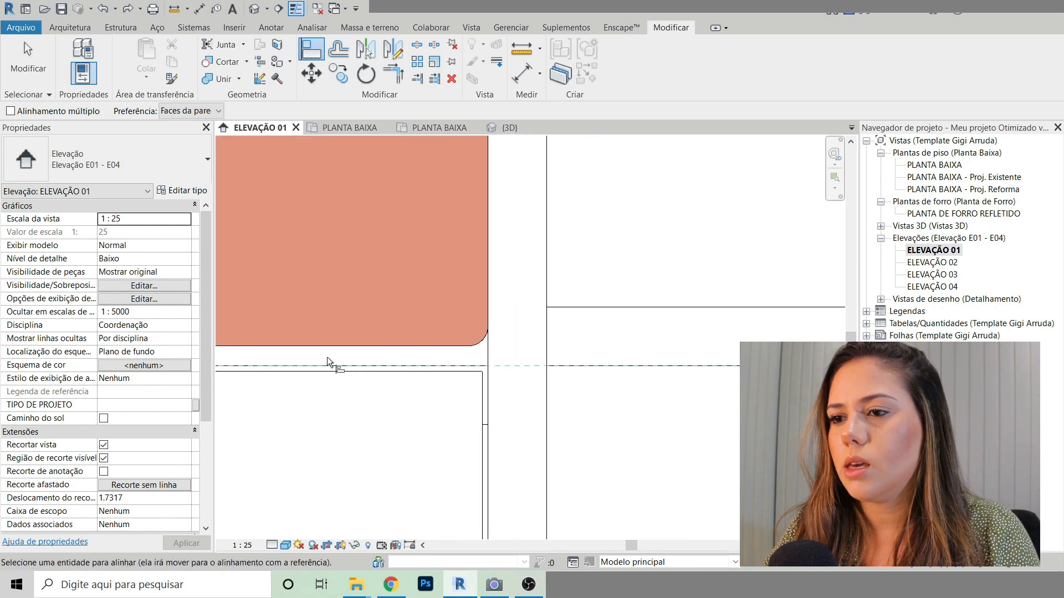
{"action": "left_click", "coordinate": [454, 337]}
{"action": "scroll", "coordinate": [363, 336], "scroll_direction": "down", "scroll_amount": 6}
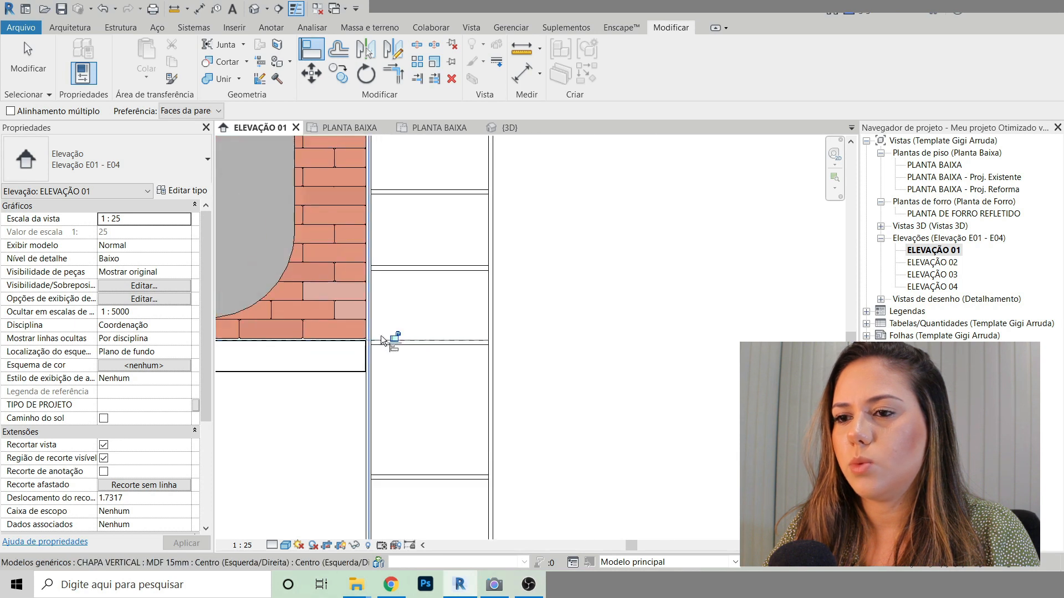
{"action": "key", "text": "Escape"}
{"action": "key", "text": "Escape"}
Step: Start an aligned dimension referencing the undersides of the drawer-level shelf and the unit's top sheet
{"action": "scroll", "coordinate": [673, 366], "scroll_direction": "down", "scroll_amount": 1}
{"action": "scroll", "coordinate": [660, 361], "scroll_direction": "down", "scroll_amount": 2}
{"action": "middle_click_drag", "start_coordinate": [631, 289], "coordinate": [582, 366]}
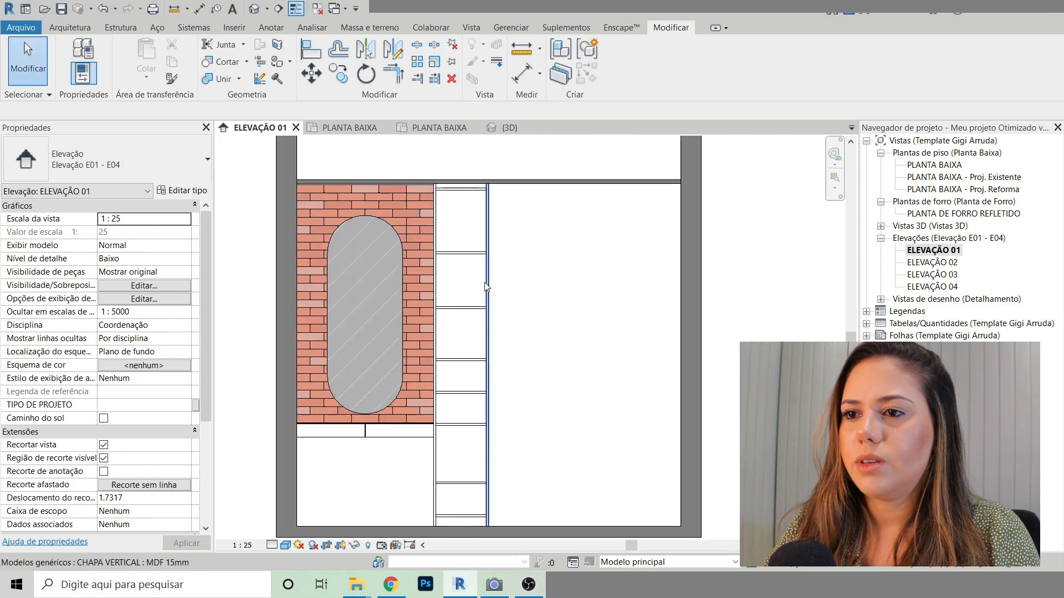
{"action": "scroll", "coordinate": [435, 308], "scroll_direction": "up", "scroll_amount": 2}
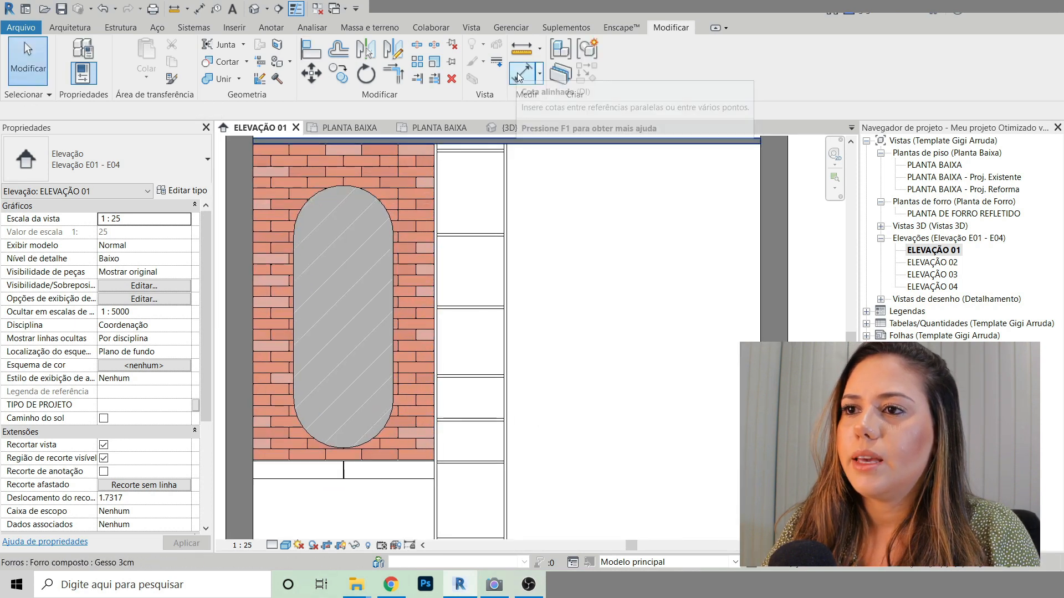
{"action": "left_click", "coordinate": [516, 72]}
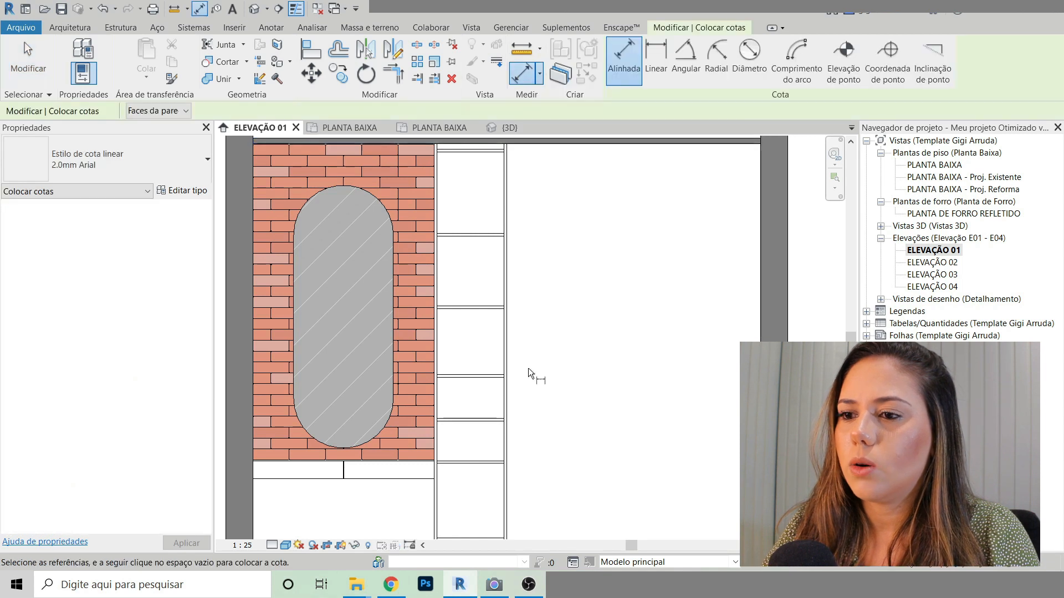
{"action": "scroll", "coordinate": [504, 465], "scroll_direction": "up", "scroll_amount": 4}
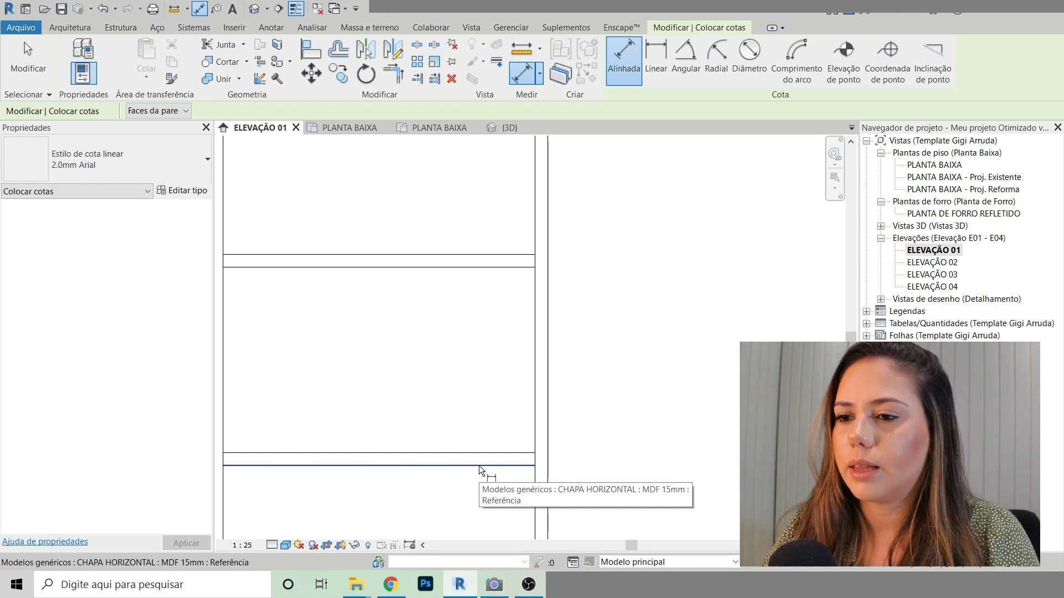
{"action": "left_click", "coordinate": [478, 466]}
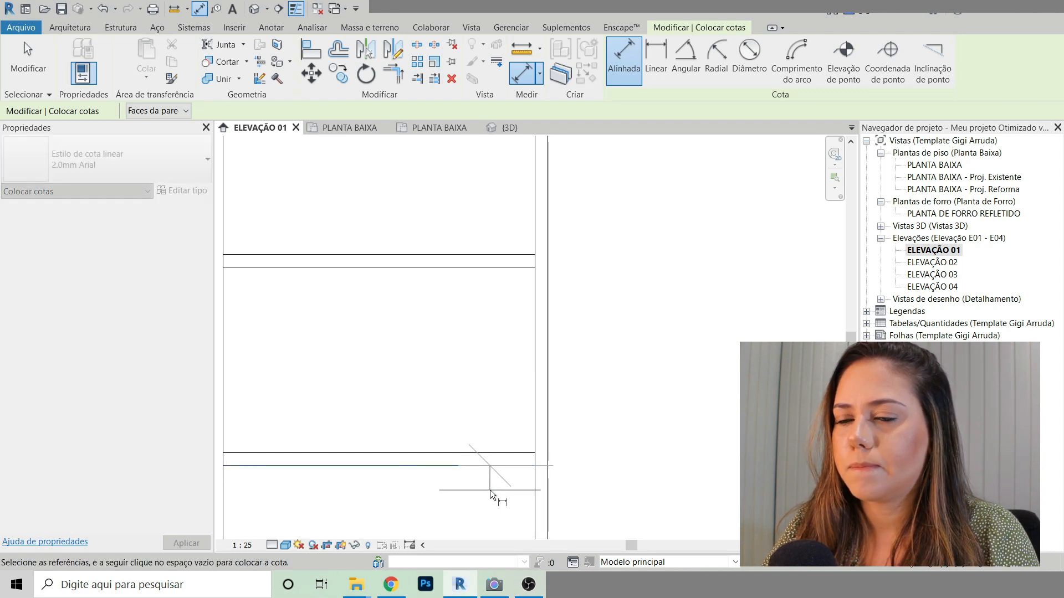
{"action": "scroll", "coordinate": [521, 482], "scroll_direction": "down", "scroll_amount": 3}
{"action": "scroll", "coordinate": [536, 217], "scroll_direction": "up", "scroll_amount": 5}
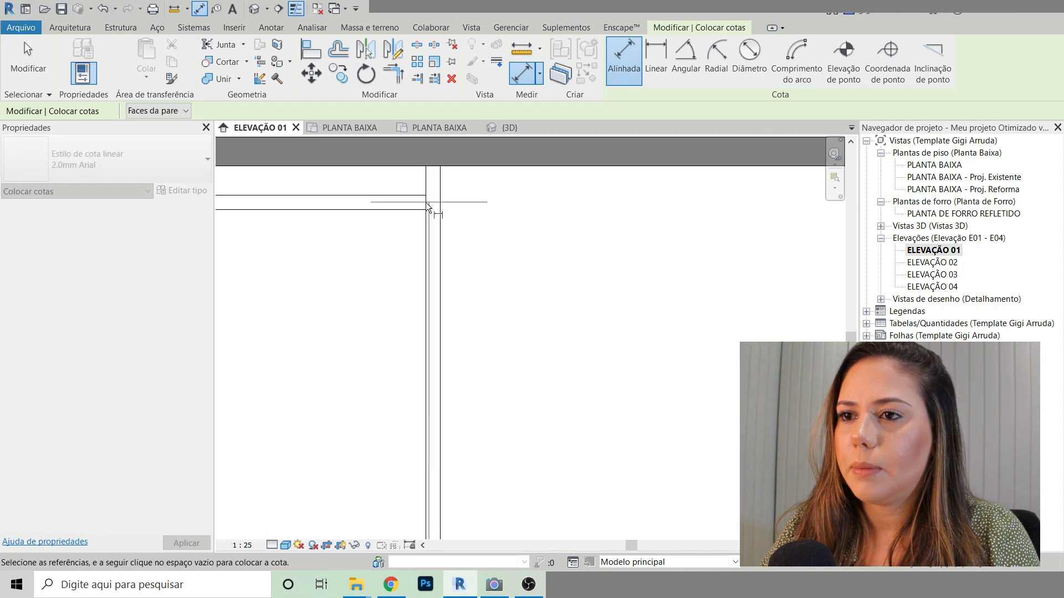
{"action": "scroll", "coordinate": [404, 206], "scroll_direction": "down", "scroll_amount": 2}
{"action": "middle_click_drag", "start_coordinate": [390, 211], "coordinate": [577, 223]}
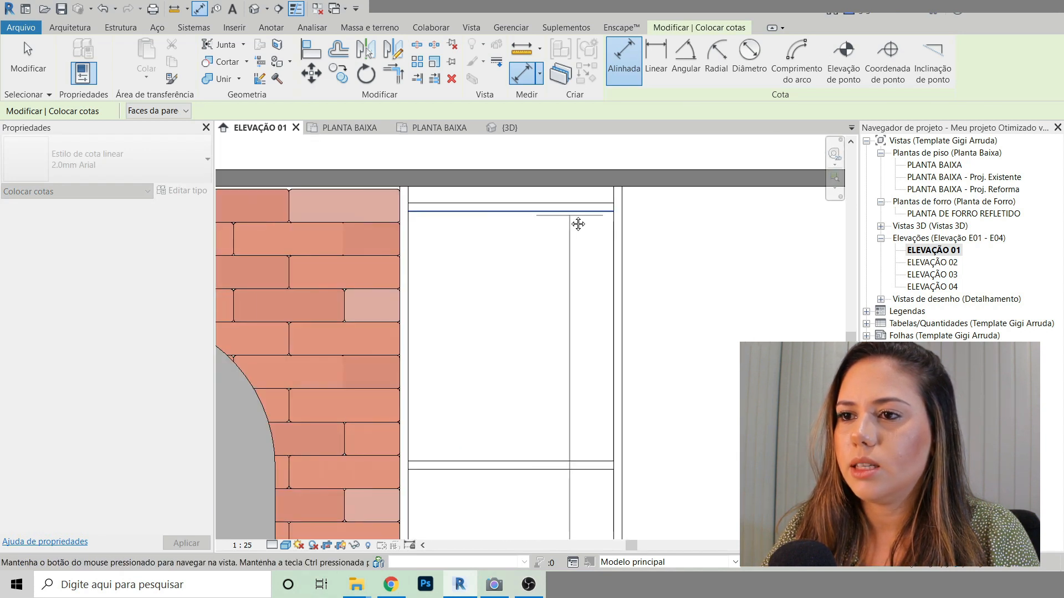
{"action": "scroll", "coordinate": [489, 183], "scroll_direction": "up", "scroll_amount": 2}
{"action": "scroll", "coordinate": [510, 182], "scroll_direction": "down", "scroll_amount": 3}
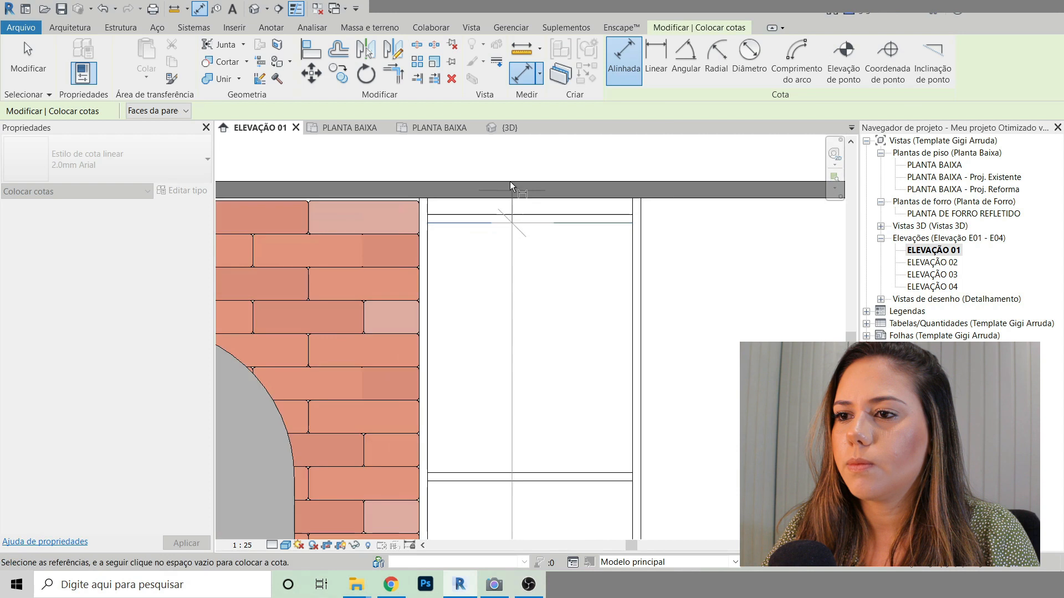
Step: Add the undersides of the four shelves in between to the dimension and place the string beside the shelving unit
{"action": "scroll", "coordinate": [533, 265], "scroll_direction": "up", "scroll_amount": 3}
{"action": "left_click", "coordinate": [510, 310]}
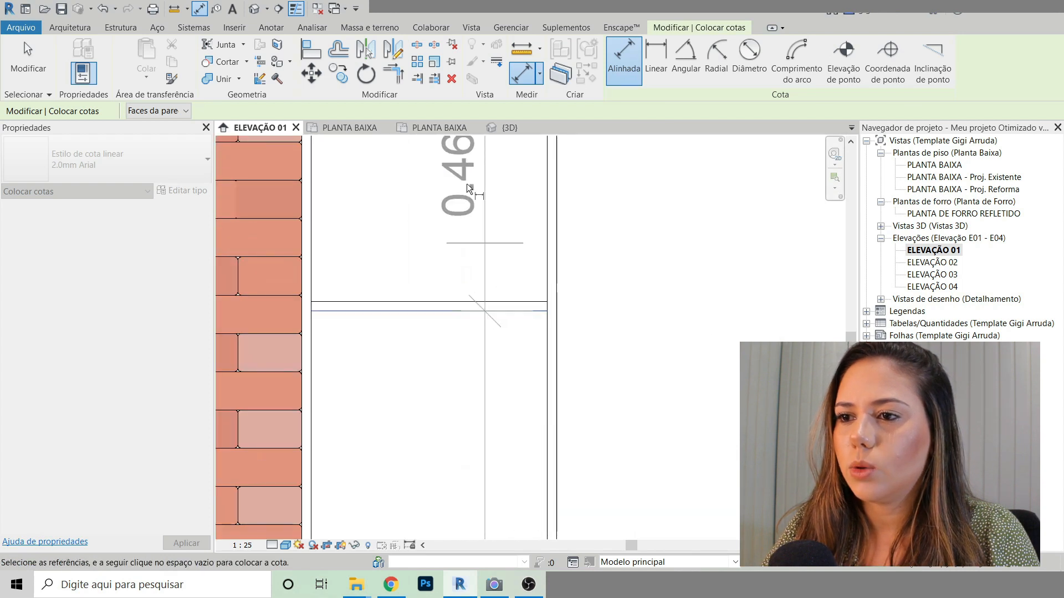
{"action": "scroll", "coordinate": [467, 180], "scroll_direction": "down", "scroll_amount": 3}
{"action": "scroll", "coordinate": [479, 339], "scroll_direction": "up", "scroll_amount": 3}
{"action": "left_click", "coordinate": [477, 327]}
{"action": "middle_click_drag", "start_coordinate": [473, 427], "coordinate": [452, 162]}
{"action": "left_click", "coordinate": [465, 272]}
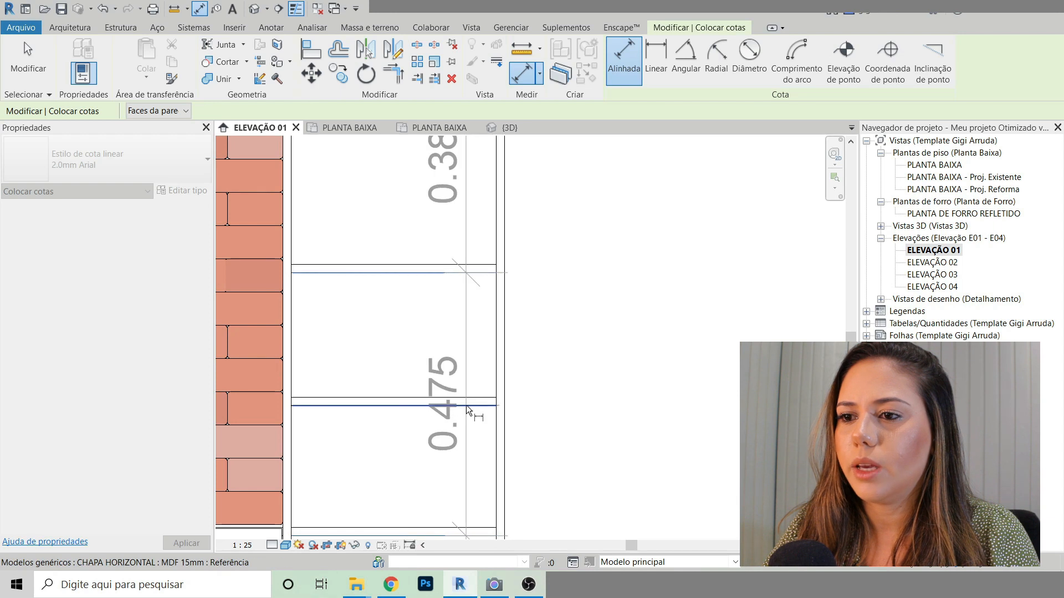
{"action": "left_click", "coordinate": [466, 405]}
{"action": "scroll", "coordinate": [421, 349], "scroll_direction": "down", "scroll_amount": 5}
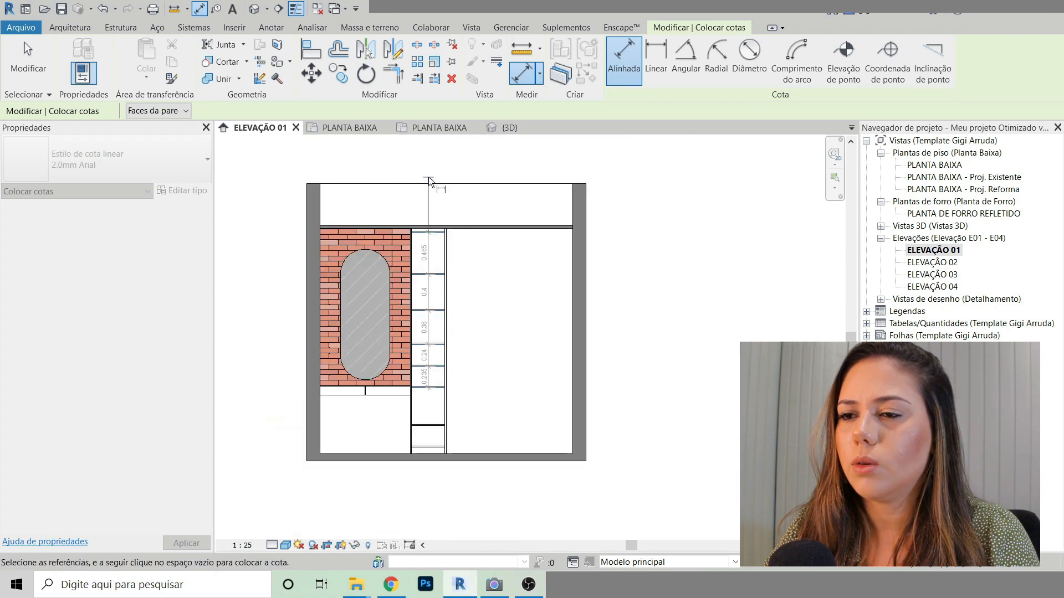
{"action": "scroll", "coordinate": [428, 177], "scroll_direction": "up", "scroll_amount": 2}
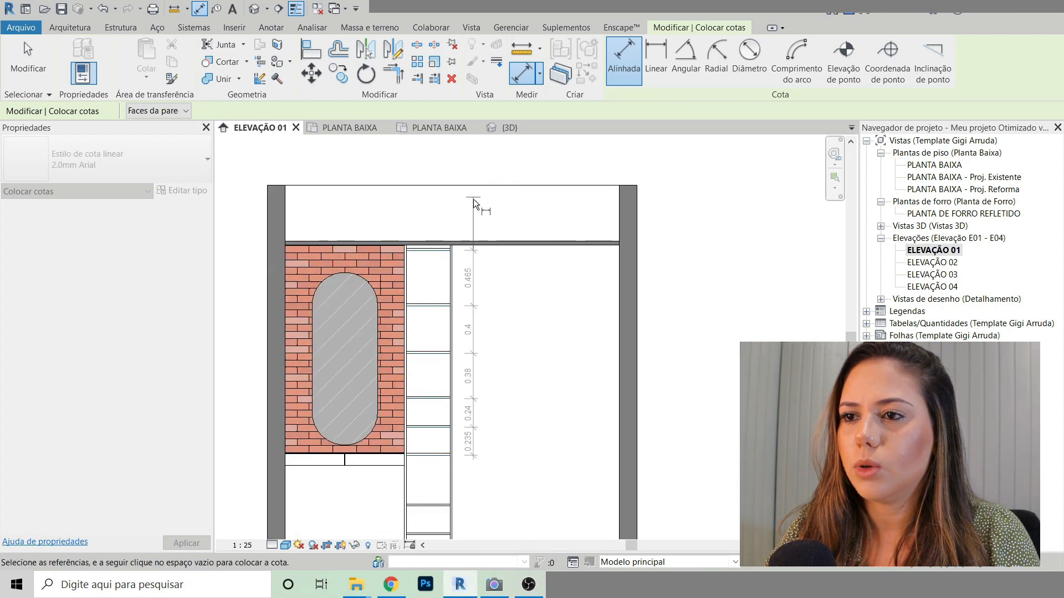
{"action": "left_click", "coordinate": [465, 159]}
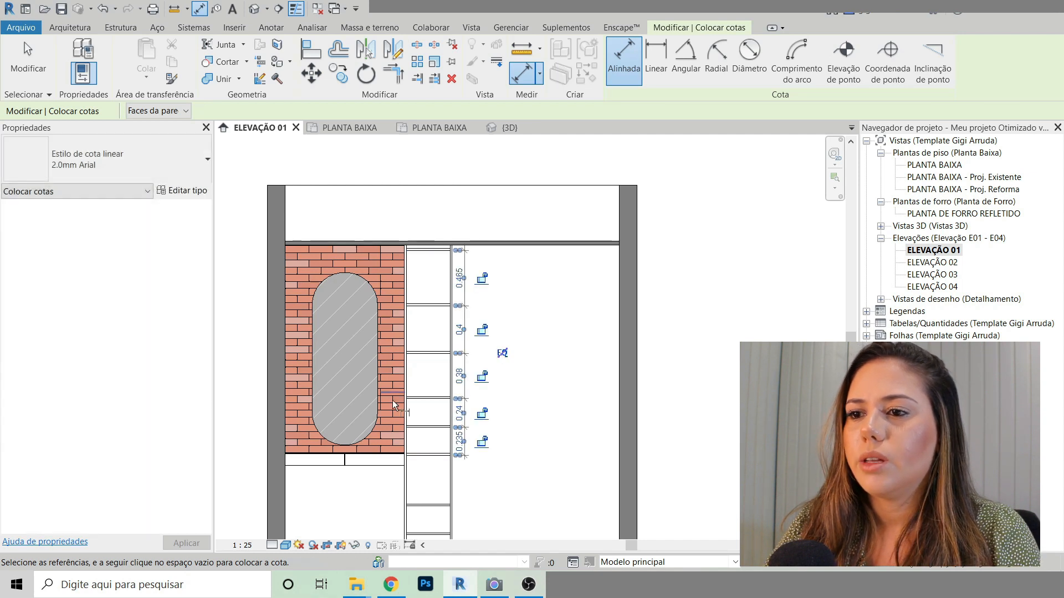
Step: Space the upper shelves evenly with the dimension string's EQ constraint, and remove the constraint together with the string
{"action": "scroll", "coordinate": [392, 400], "scroll_direction": "up", "scroll_amount": 1}
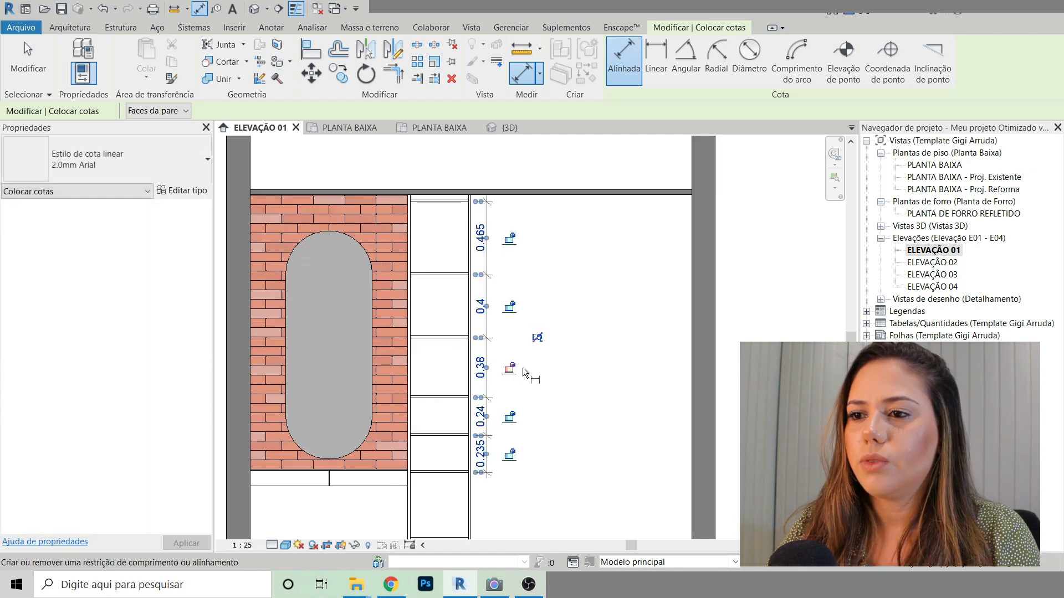
{"action": "left_click", "coordinate": [536, 338]}
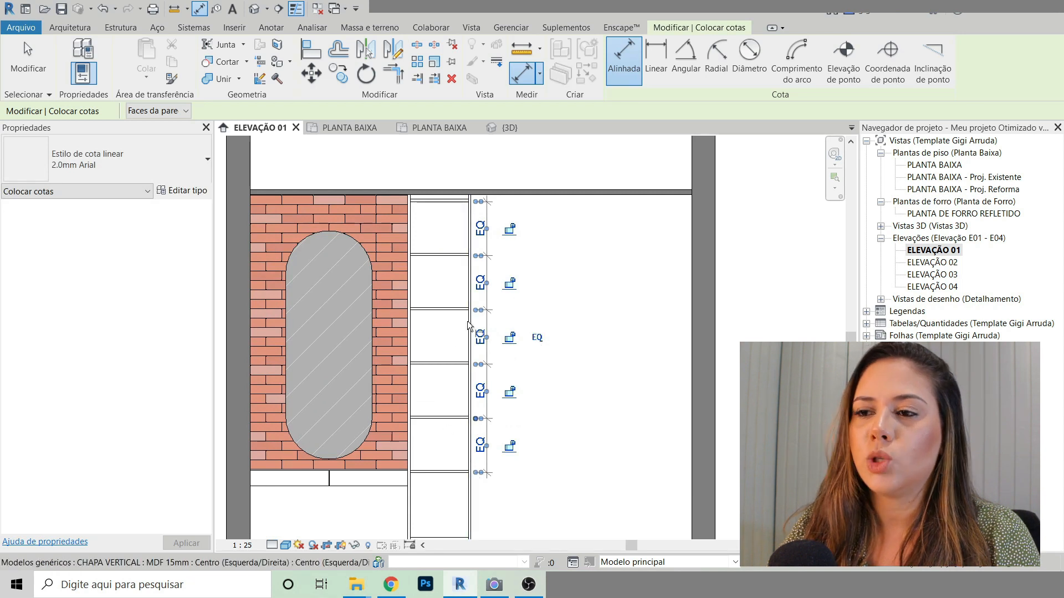
{"action": "left_click", "coordinate": [538, 338]}
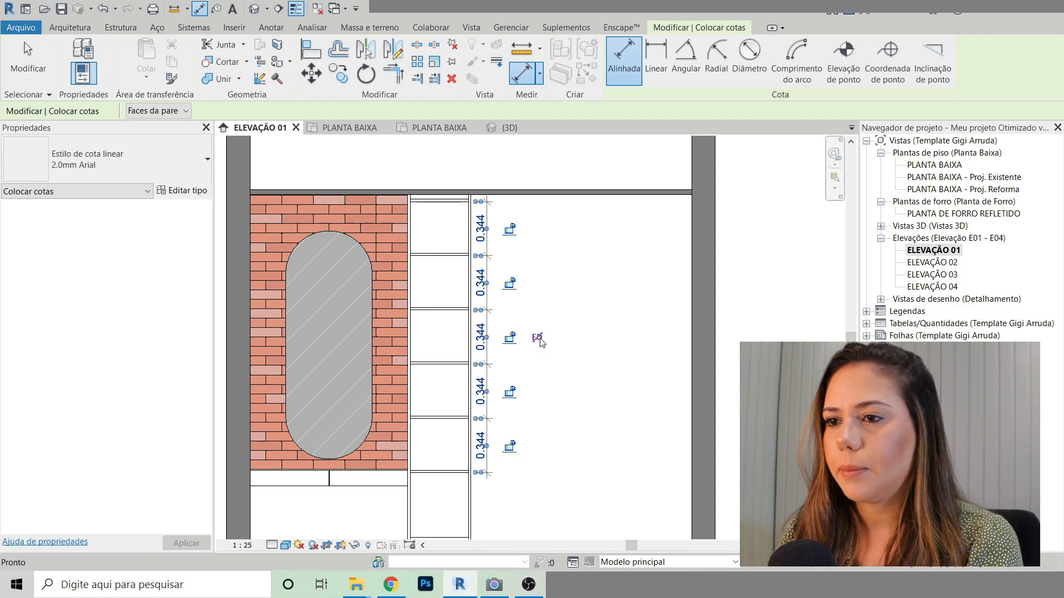
{"action": "key", "text": "Escape"}
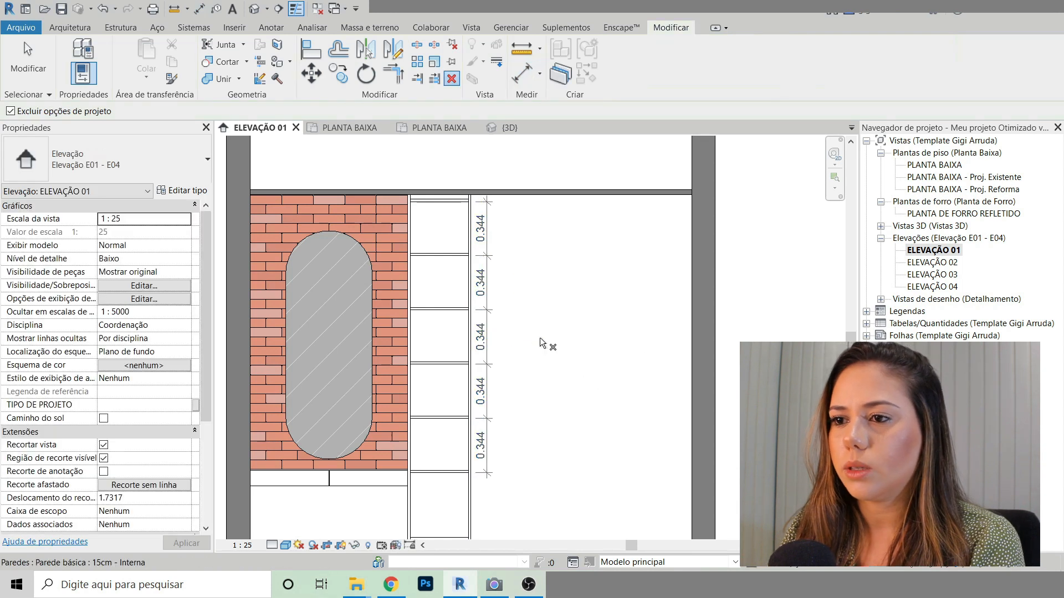
{"action": "left_click", "coordinate": [493, 311]}
Step: Place an aligned dimension string beside the shelving unit referencing the undersides of the drawer-level shelf, the bottom shelf and the shelf between them
{"action": "scroll", "coordinate": [513, 278], "scroll_direction": "down", "scroll_amount": 2}
{"action": "scroll", "coordinate": [452, 338], "scroll_direction": "up", "scroll_amount": 4}
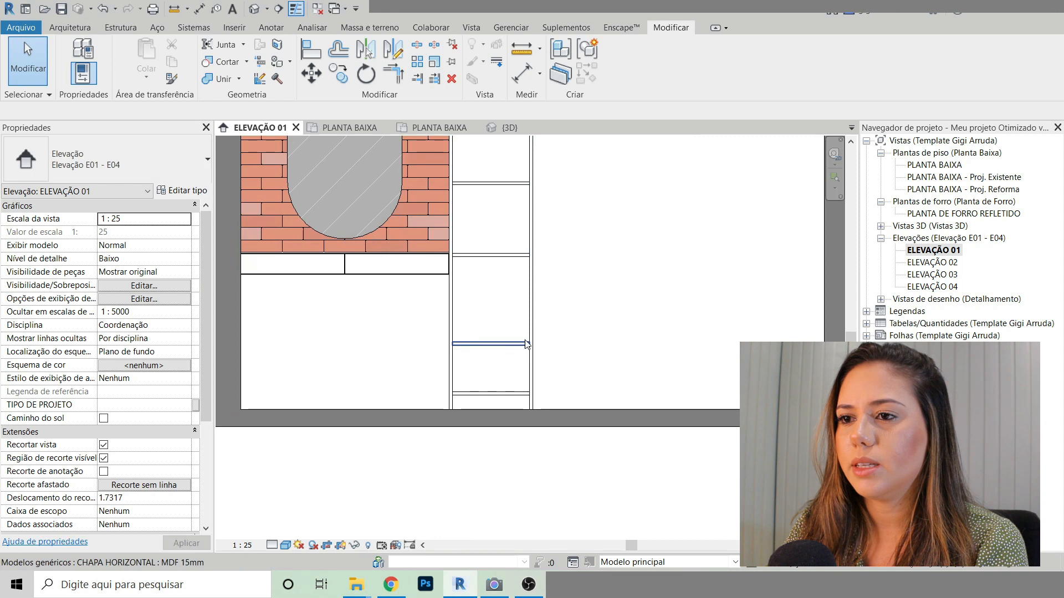
{"action": "scroll", "coordinate": [586, 376], "scroll_direction": "up", "scroll_amount": 2}
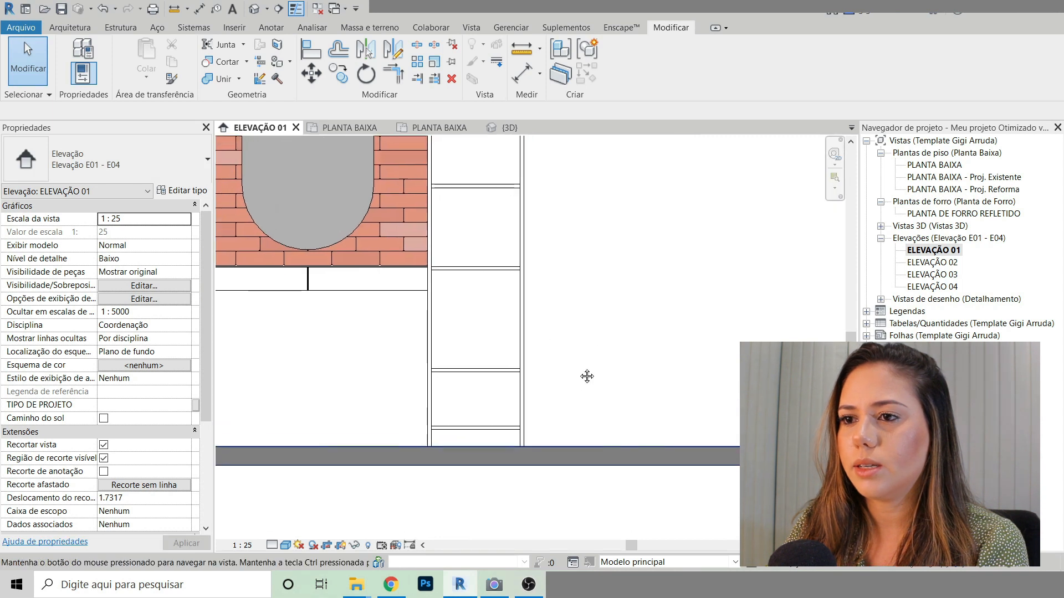
{"action": "left_click", "coordinate": [517, 77]}
{"action": "scroll", "coordinate": [501, 456], "scroll_direction": "up", "scroll_amount": 2}
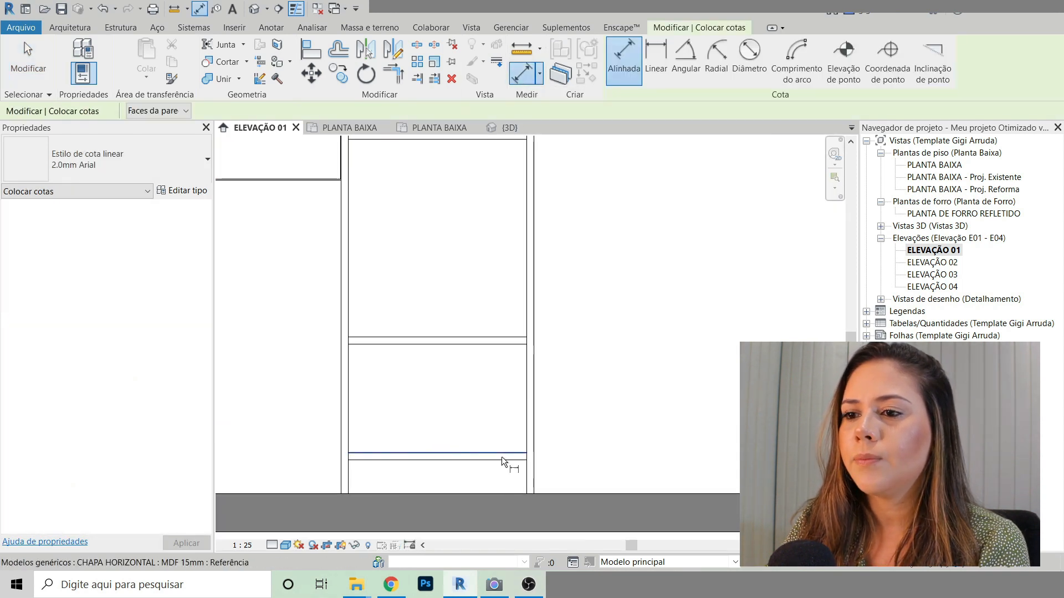
{"action": "left_click", "coordinate": [501, 459]}
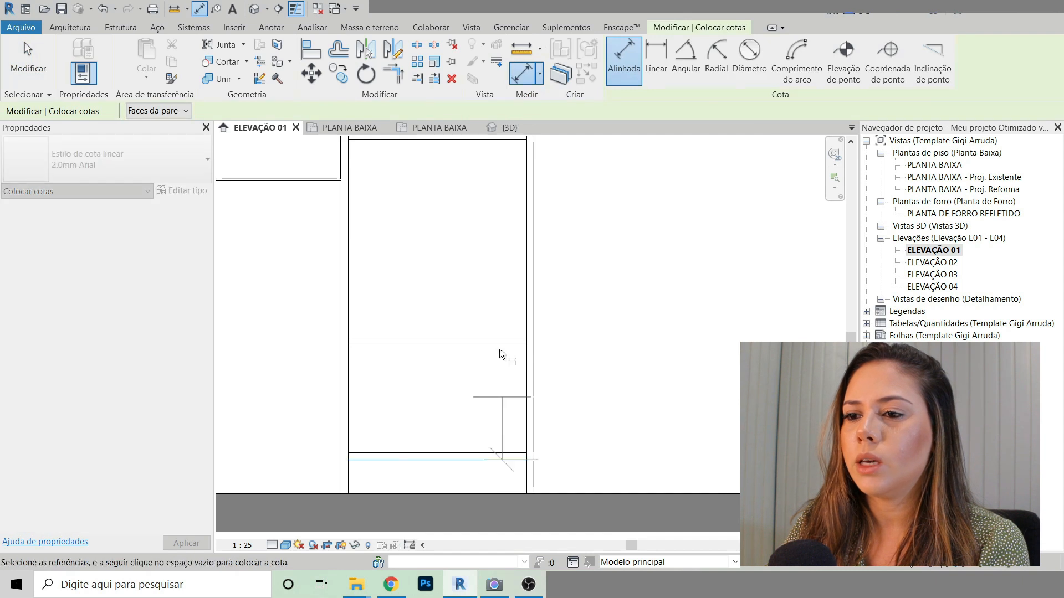
{"action": "scroll", "coordinate": [486, 278], "scroll_direction": "down", "scroll_amount": 3}
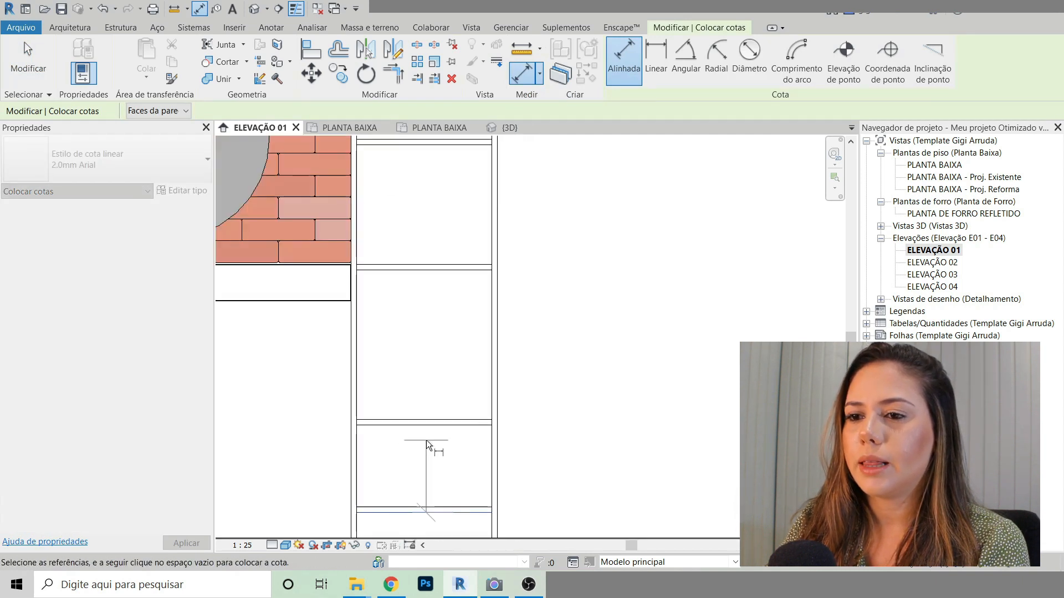
{"action": "left_click", "coordinate": [464, 273]}
{"action": "middle_click_drag", "start_coordinate": [464, 368], "coordinate": [450, 271]}
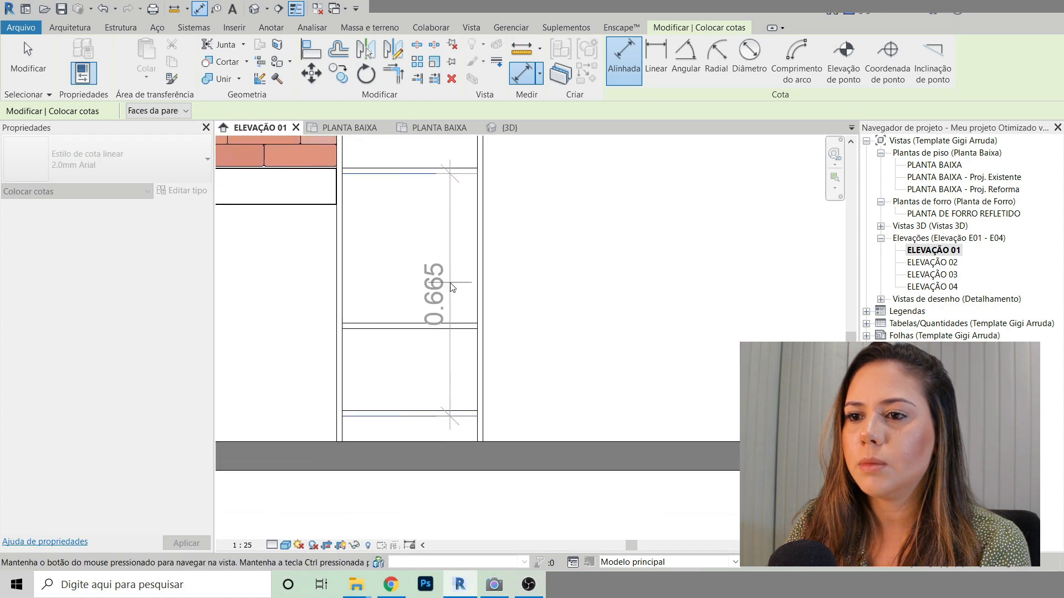
{"action": "left_click", "coordinate": [443, 333]}
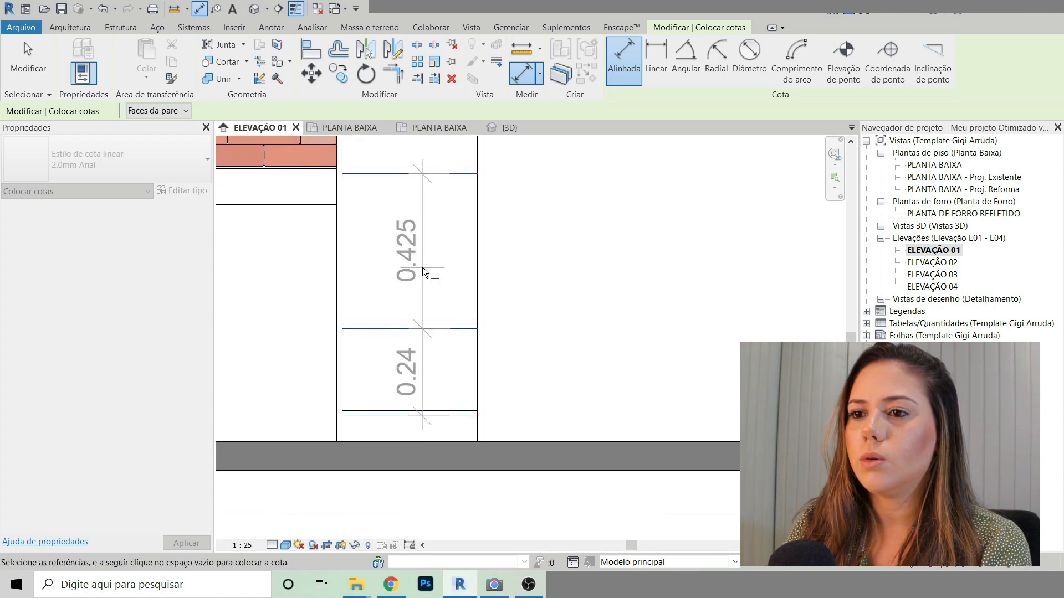
{"action": "scroll", "coordinate": [422, 267], "scroll_direction": "down", "scroll_amount": 3}
{"action": "left_click", "coordinate": [470, 443]}
Step: Space the lower shelves evenly with the dimension string's EQ constraint, and delete the string
{"action": "left_click", "coordinate": [521, 282]}
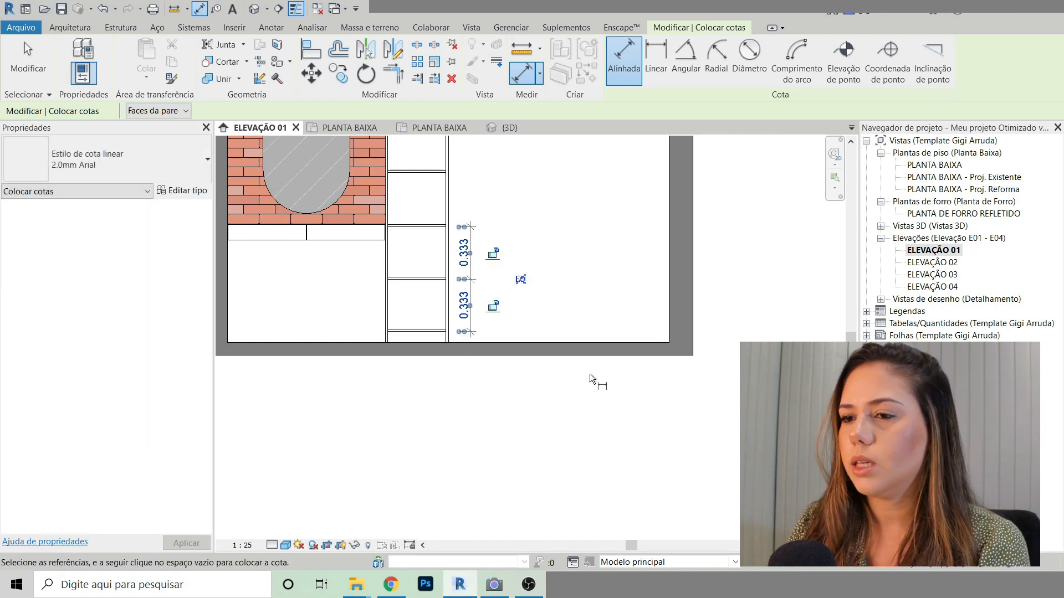
{"action": "key", "text": "Escape"}
{"action": "key", "text": "Escape"}
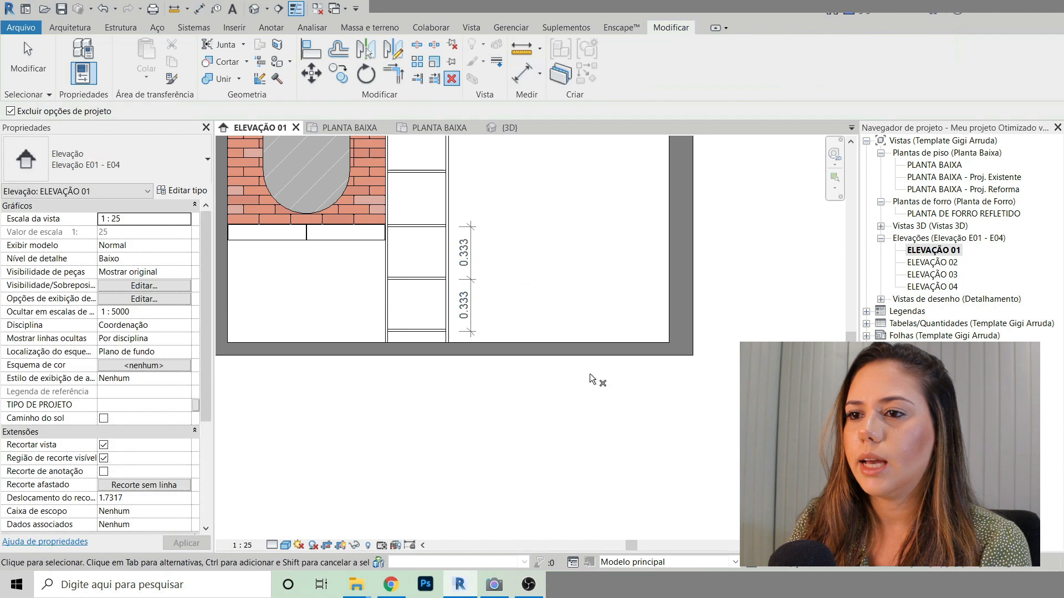
{"action": "left_click", "coordinate": [470, 277]}
{"action": "key", "text": "Delete"}
Step: Examine the whole shelving unit in the elevation and from several angles in the 3D view
{"action": "scroll", "coordinate": [521, 446], "scroll_direction": "down", "scroll_amount": 3}
{"action": "scroll", "coordinate": [328, 430], "scroll_direction": "up", "scroll_amount": 3}
{"action": "middle_click_drag", "start_coordinate": [328, 430], "coordinate": [552, 423]}
{"action": "scroll", "coordinate": [486, 416], "scroll_direction": "up", "scroll_amount": 2}
{"action": "scroll", "coordinate": [541, 397], "scroll_direction": "down", "scroll_amount": 1}
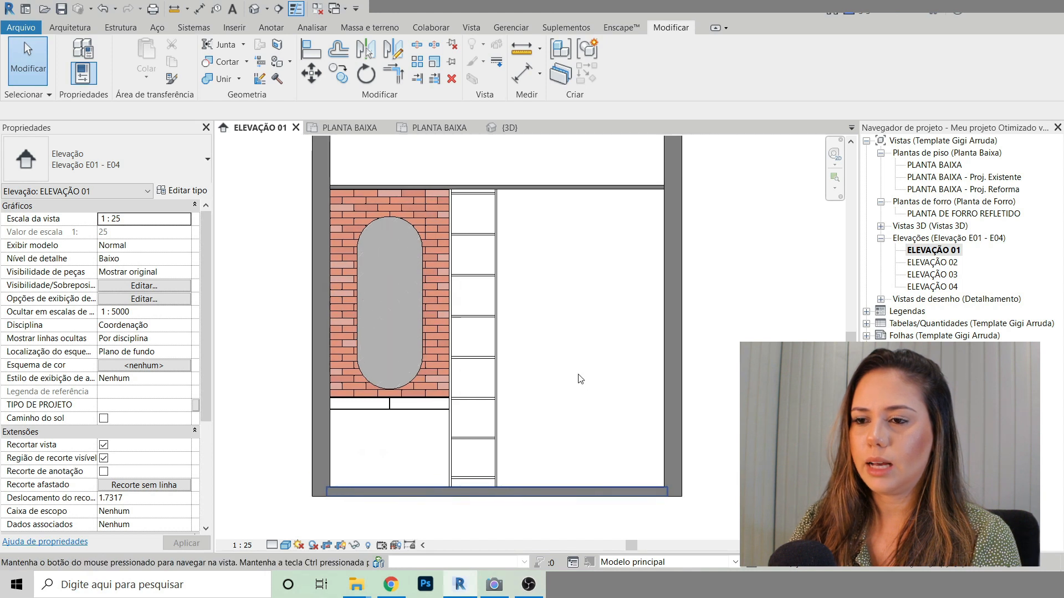
{"action": "left_click", "coordinate": [505, 130]}
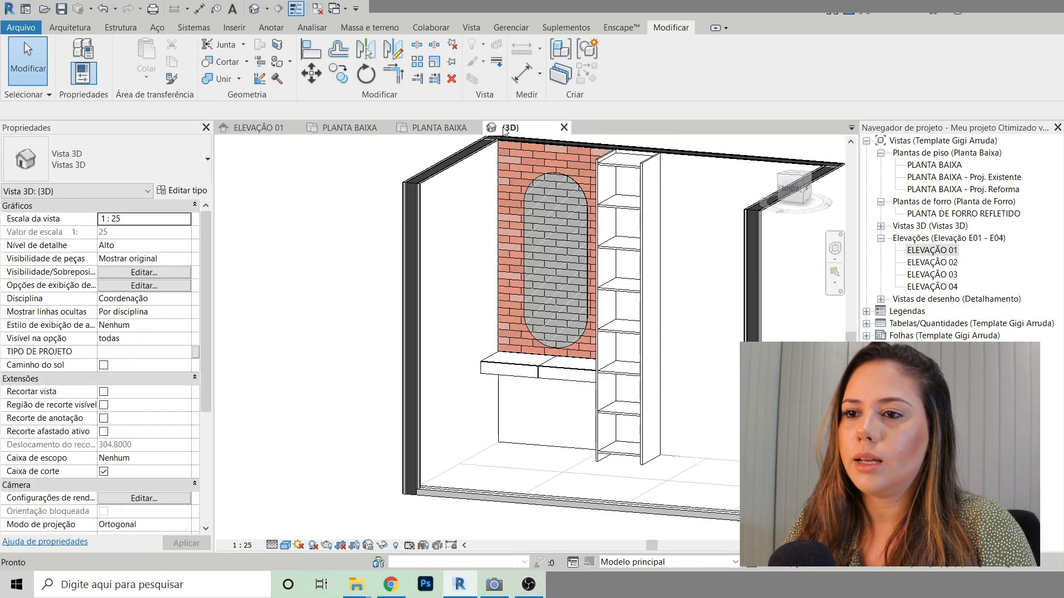
{"action": "middle_click_drag", "start_coordinate": [576, 388], "coordinate": [630, 174], "text": "shift"}
{"action": "scroll", "coordinate": [505, 230], "scroll_direction": "up", "scroll_amount": 2}
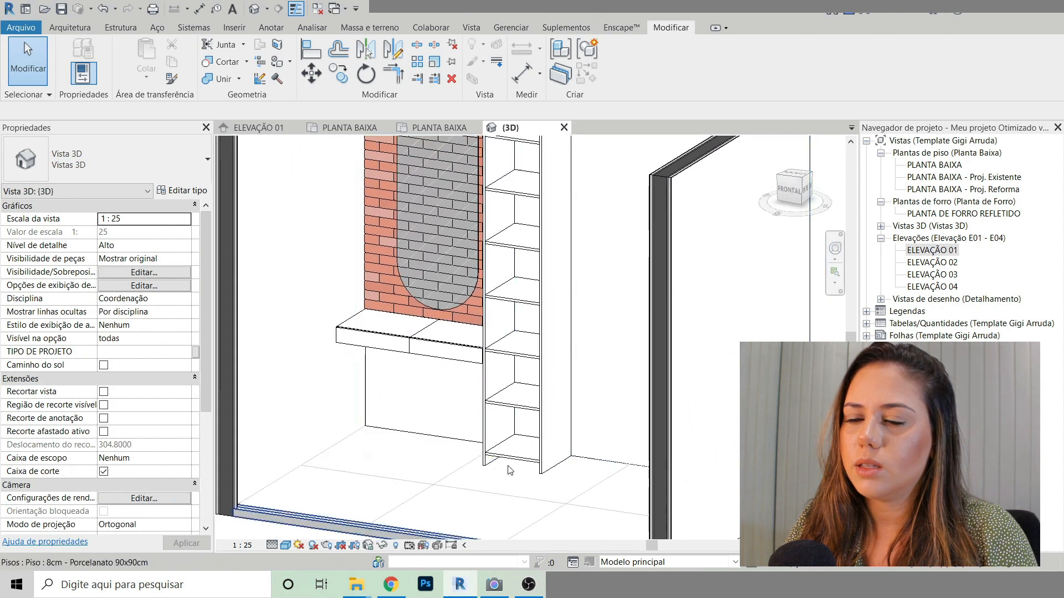
{"action": "scroll", "coordinate": [519, 490], "scroll_direction": "down", "scroll_amount": 2}
{"action": "scroll", "coordinate": [560, 445], "scroll_direction": "up", "scroll_amount": 1}
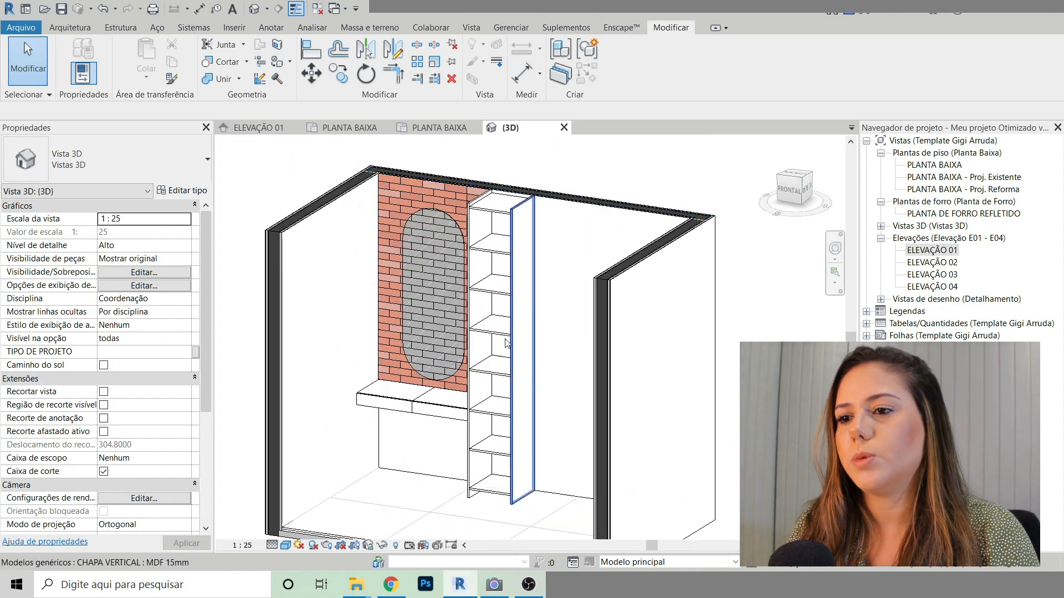
{"action": "scroll", "coordinate": [439, 306], "scroll_direction": "down", "scroll_amount": 3}
{"action": "middle_click_drag", "start_coordinate": [572, 248], "coordinate": [654, 261], "text": "shift"}
{"action": "scroll", "coordinate": [446, 184], "scroll_direction": "up", "scroll_amount": 4}
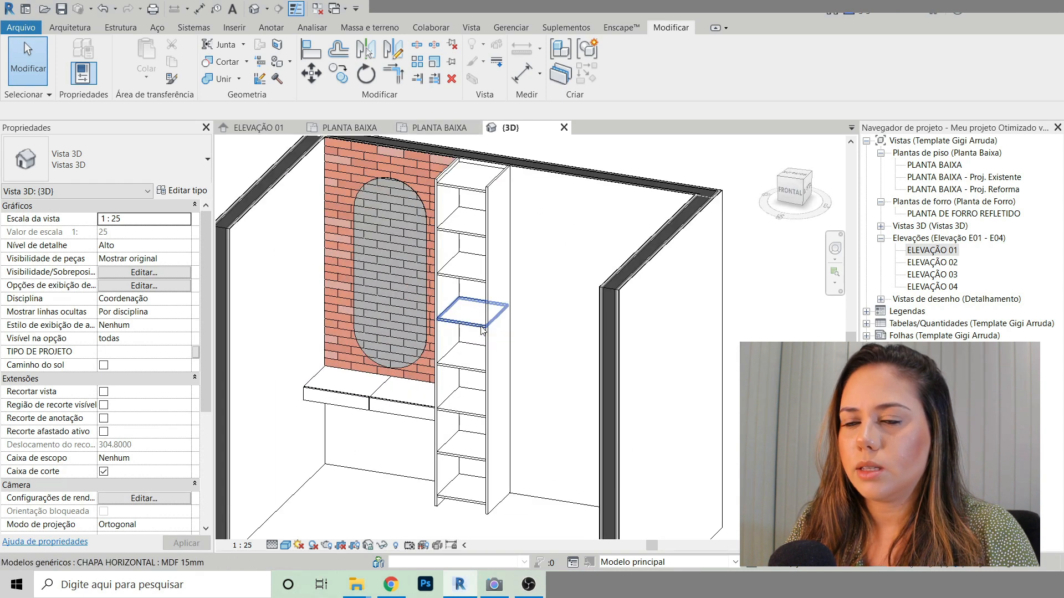
Step: In the PLANTA BAIXA floor plan, place a CHAPA VERTICAL MDF 15mm component crosswise just in front of the shelving unit
{"action": "left_click", "coordinate": [429, 128]}
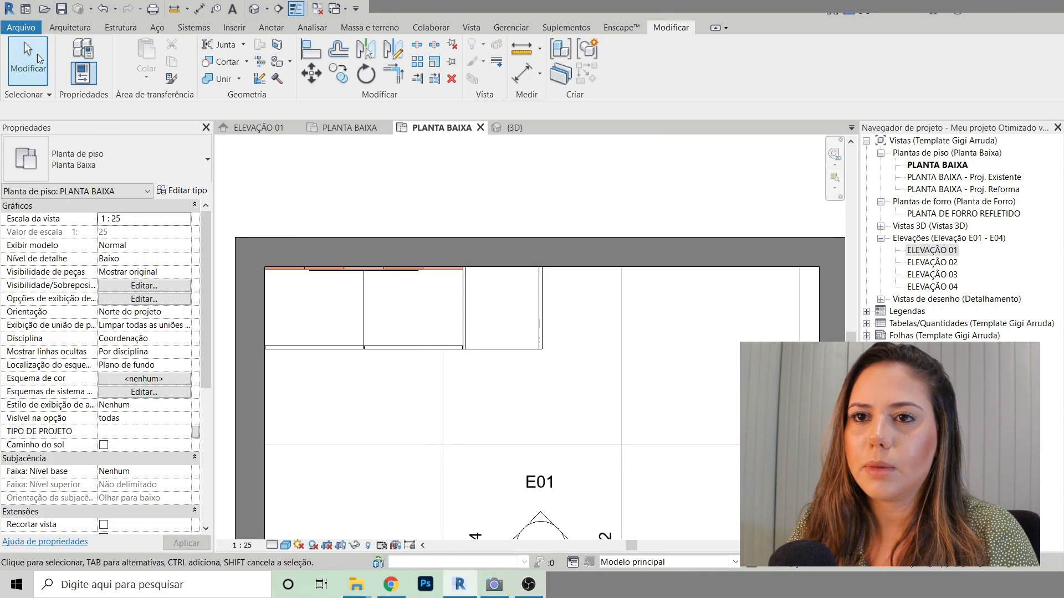
{"action": "left_click", "coordinate": [69, 28]}
{"action": "left_click", "coordinate": [144, 44]}
{"action": "left_click", "coordinate": [156, 61]}
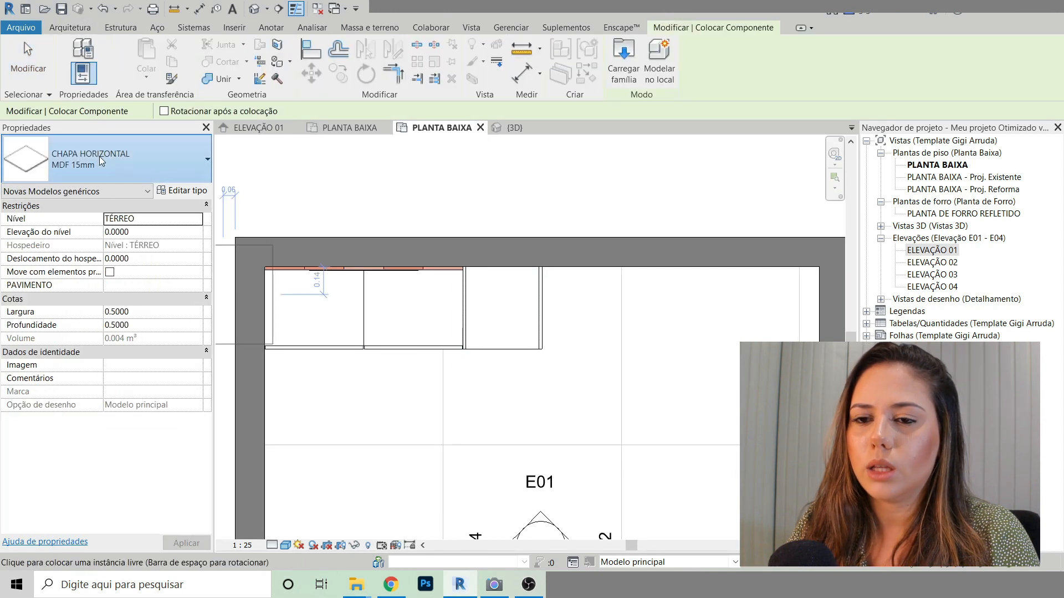
{"action": "left_click", "coordinate": [99, 156]}
{"action": "scroll", "coordinate": [122, 365], "scroll_direction": "down", "scroll_amount": 3}
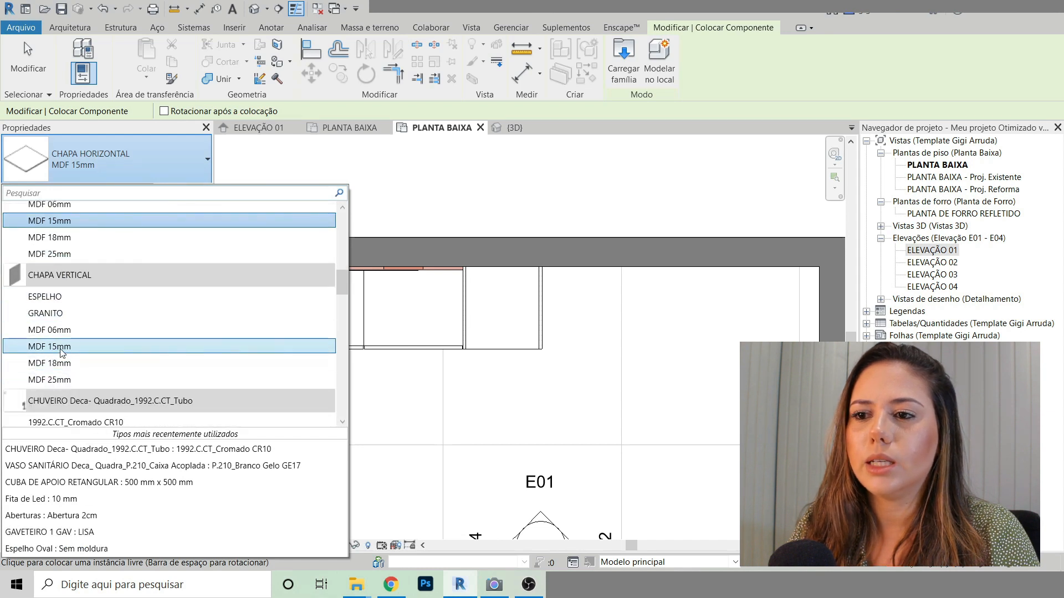
{"action": "left_click", "coordinate": [49, 347]}
{"action": "scroll", "coordinate": [482, 360], "scroll_direction": "up", "scroll_amount": 2}
{"action": "key", "text": "space"}
{"action": "scroll", "coordinate": [540, 370], "scroll_direction": "up", "scroll_amount": 2}
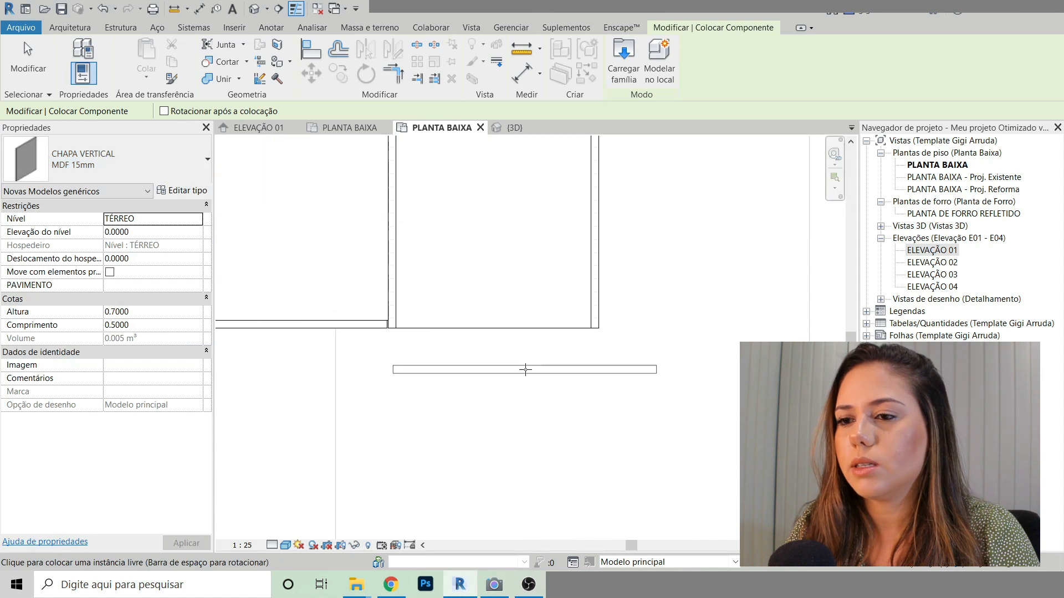
{"action": "left_click", "coordinate": [527, 370]}
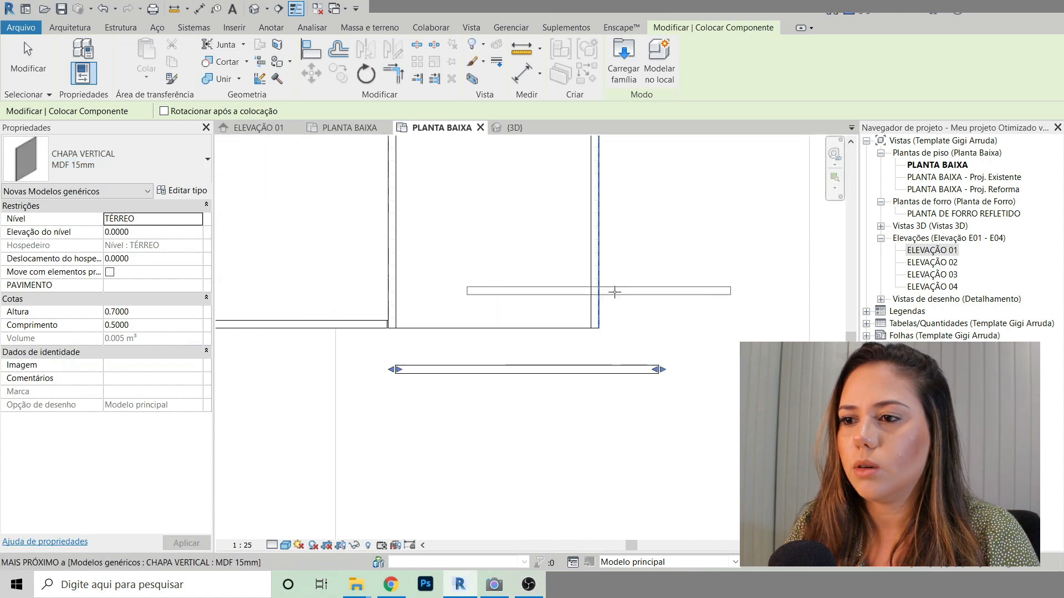
{"action": "key", "text": "Escape"}
{"action": "key", "text": "Escape"}
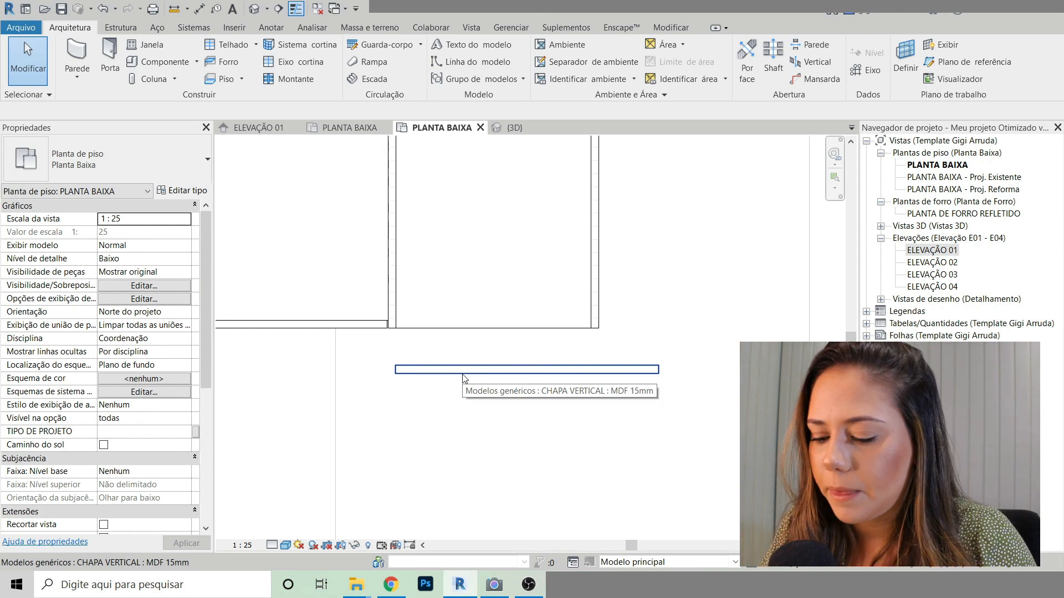
Step: Align the front face of the new vertical sheet with the front edge of the shelves
{"action": "key", "text": "a"}
{"action": "key", "text": "l"}
{"action": "left_click", "coordinate": [461, 377]}
{"action": "left_click", "coordinate": [457, 329]}
{"action": "key", "text": "ctrl+z"}
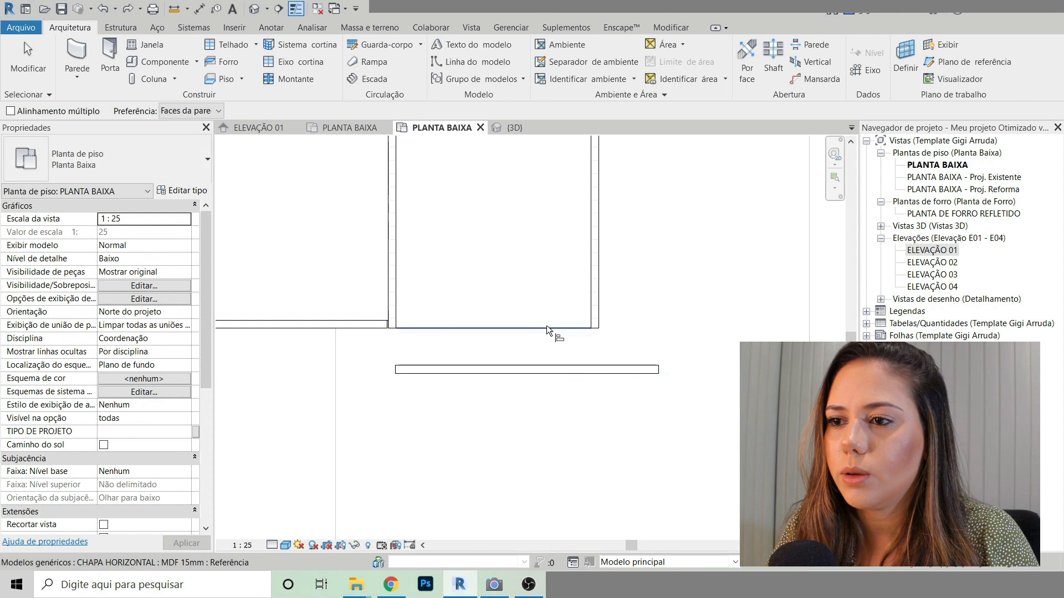
{"action": "left_click", "coordinate": [545, 327]}
{"action": "left_click", "coordinate": [533, 375]}
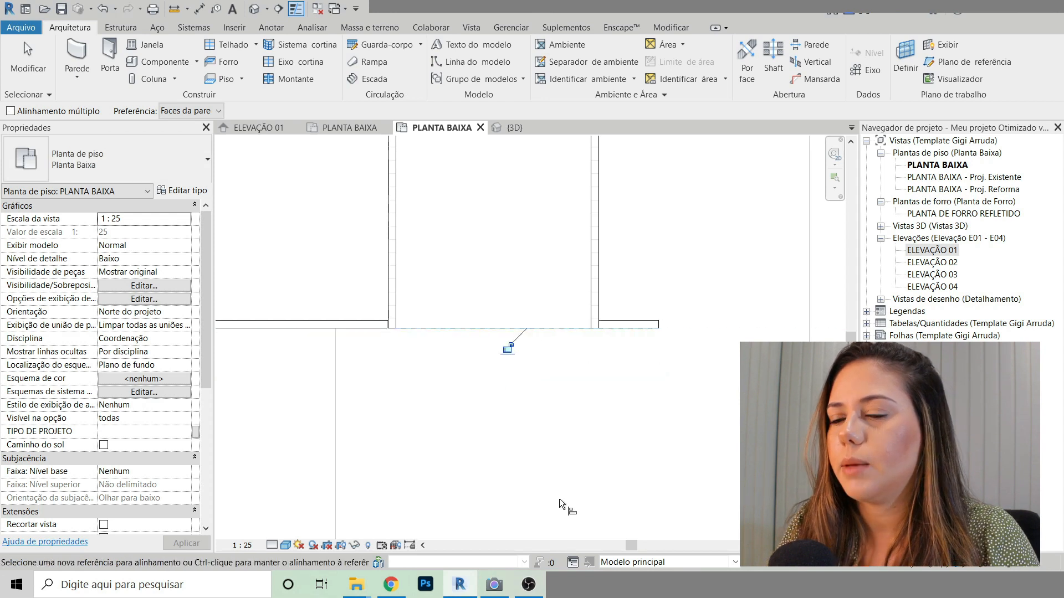
{"action": "key", "text": "Escape"}
{"action": "key", "text": "Escape"}
Step: Fit the vertical sheet's ends to the inner faces of the two side panels, giving a length of 0.37 m
{"action": "scroll", "coordinate": [446, 316], "scroll_direction": "up", "scroll_amount": 2}
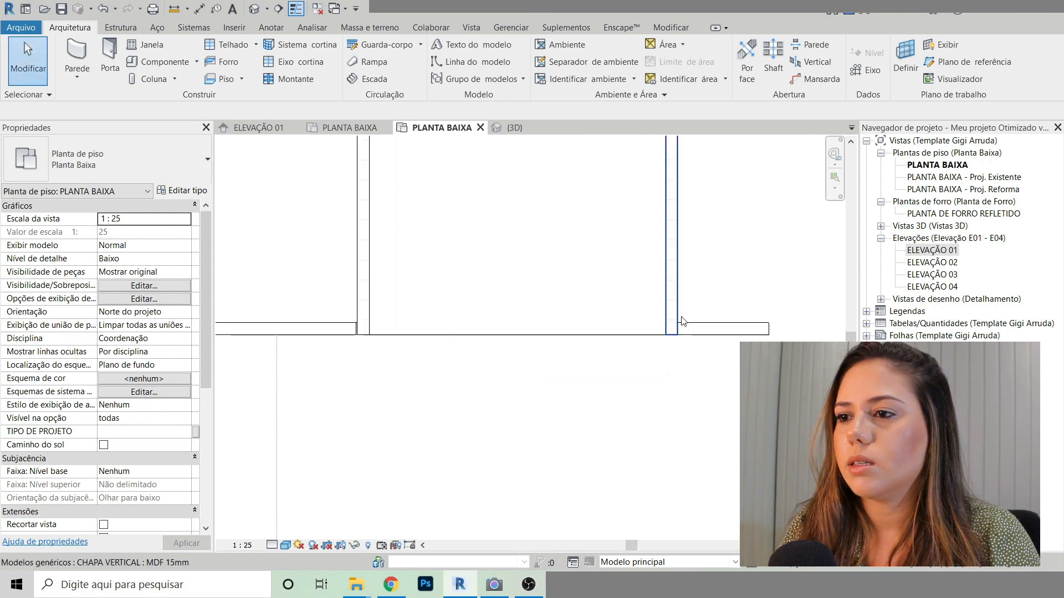
{"action": "left_click", "coordinate": [717, 328]}
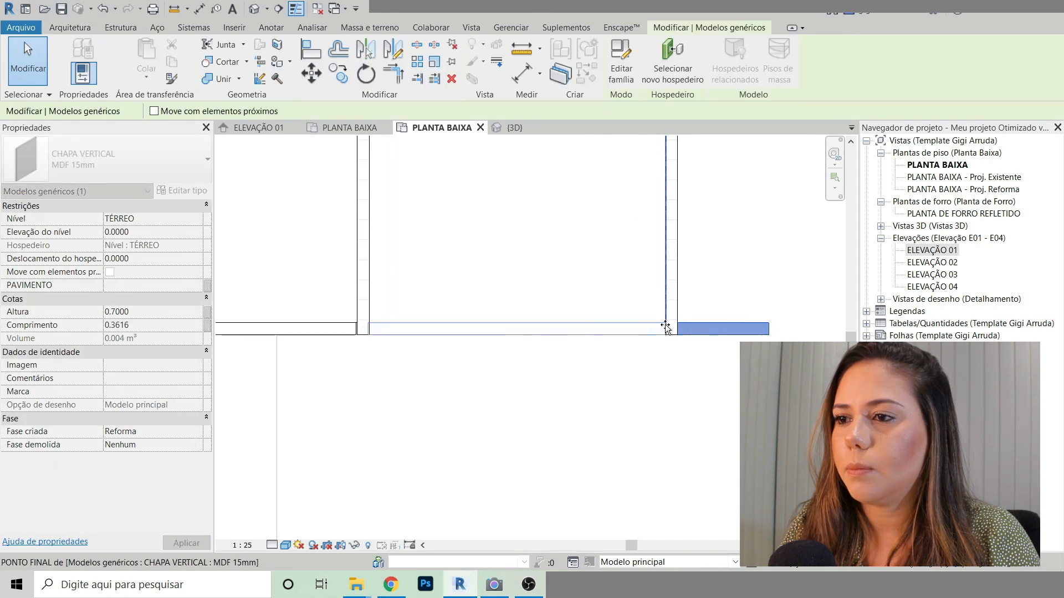
{"action": "left_click_drag", "start_coordinate": [665, 325], "coordinate": [665, 326]}
{"action": "left_click_drag", "start_coordinate": [366, 328], "coordinate": [370, 328]}
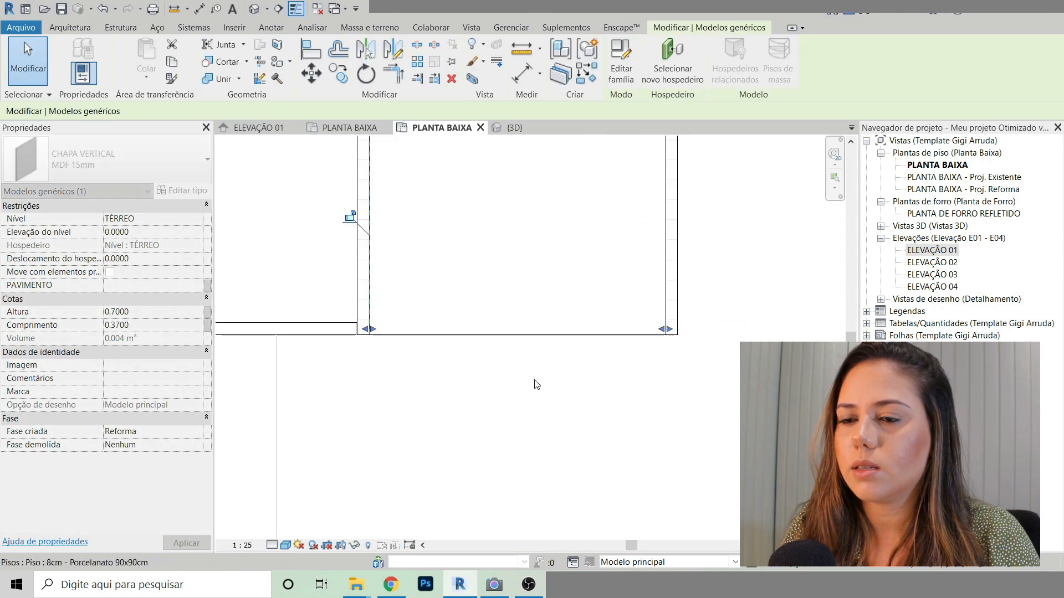
Step: Move the vertical sheet 0.02 m back from the shelving unit's front edge, toward the wall
{"action": "scroll", "coordinate": [537, 384], "scroll_direction": "down", "scroll_amount": 3}
{"action": "scroll", "coordinate": [524, 381], "scroll_direction": "up", "scroll_amount": 4}
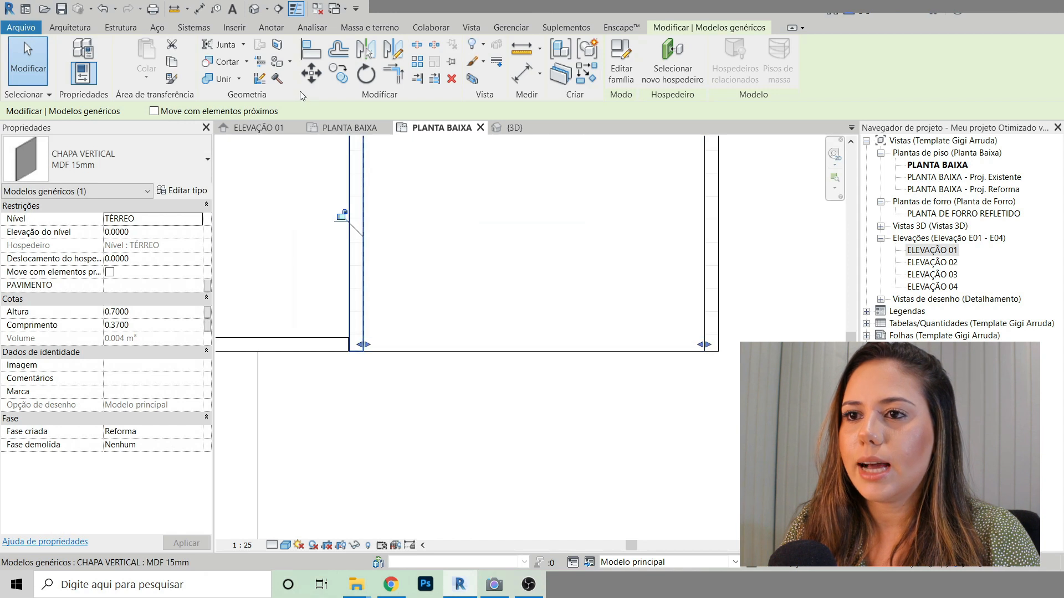
{"action": "left_click", "coordinate": [311, 74]}
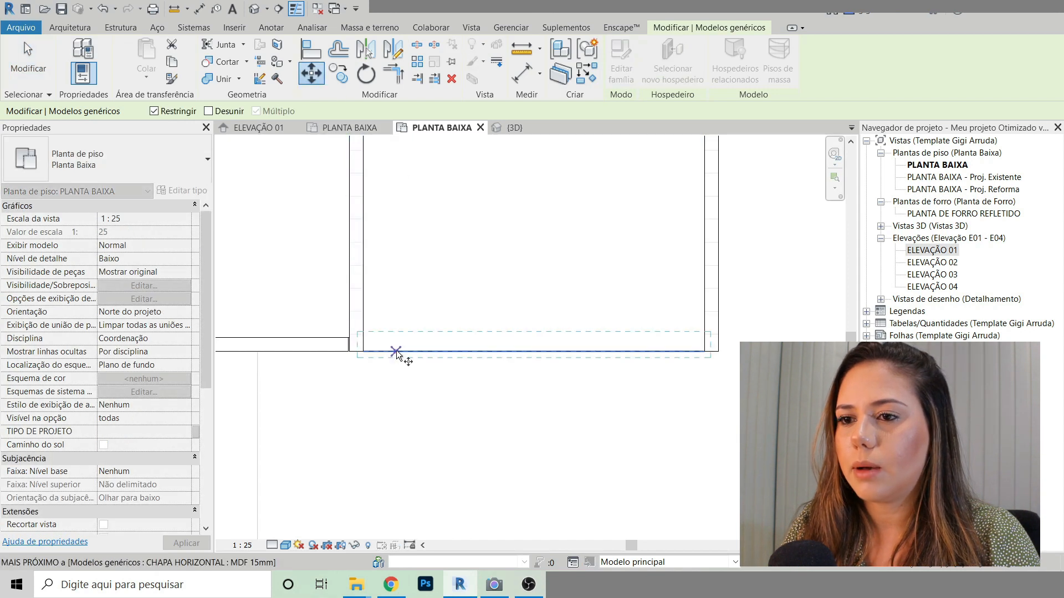
{"action": "left_click", "coordinate": [393, 352]}
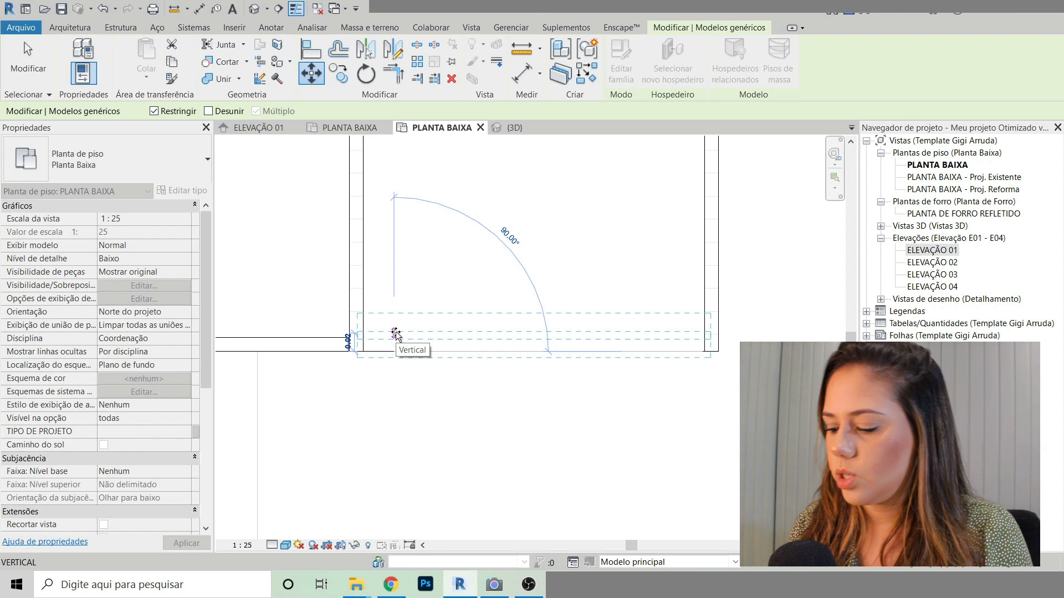
{"action": "type", "text": "."}
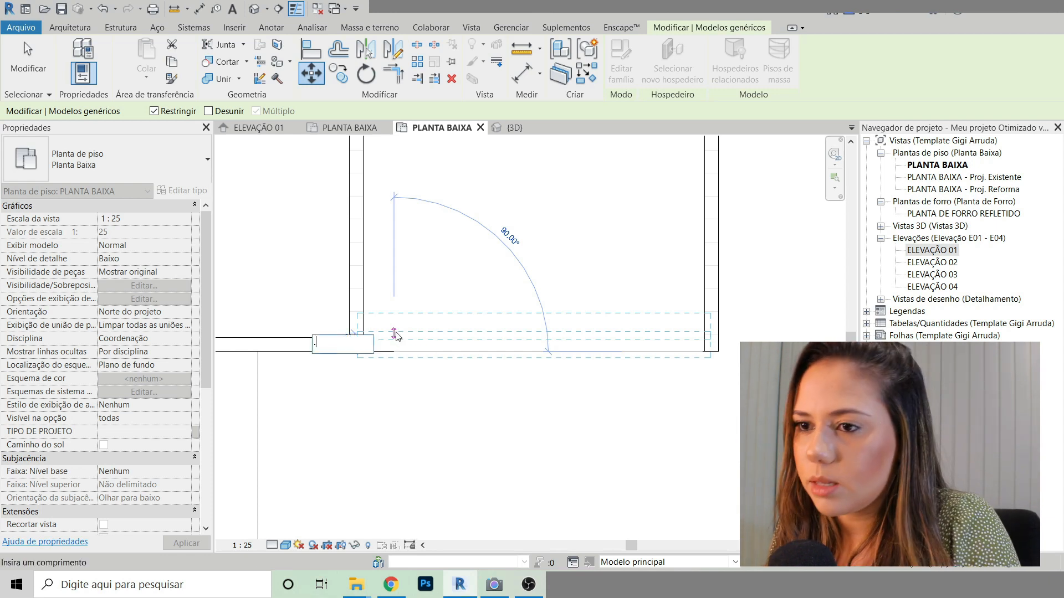
{"action": "type", "text": "02"}
{"action": "key", "text": "Return"}
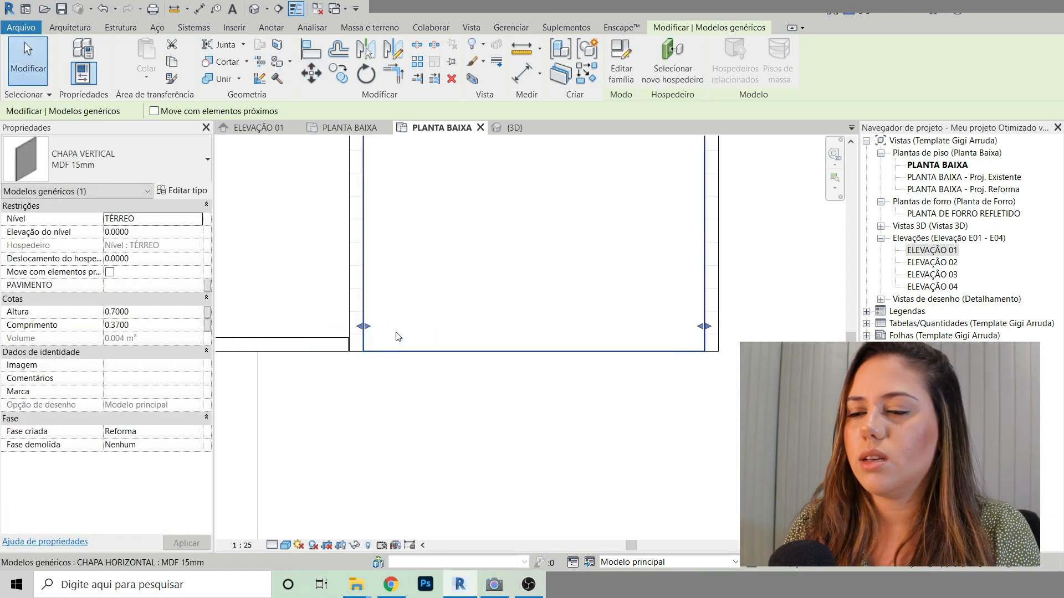
{"action": "key", "text": "Escape"}
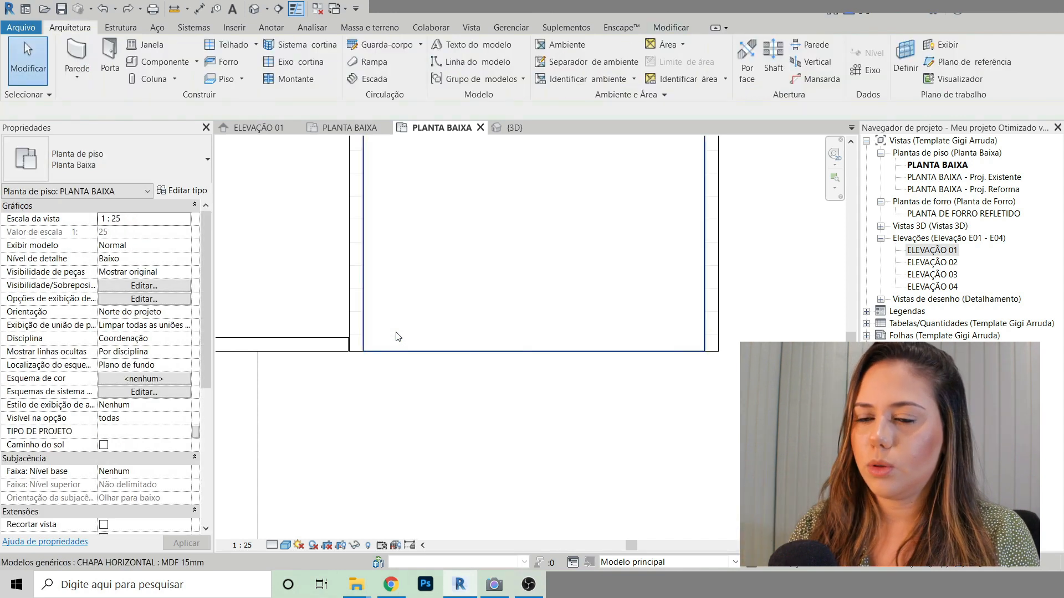
Step: Set the floor plan's visual style to wireframe (Estrutura de arame)
{"action": "scroll", "coordinate": [397, 336], "scroll_direction": "down", "scroll_amount": 2}
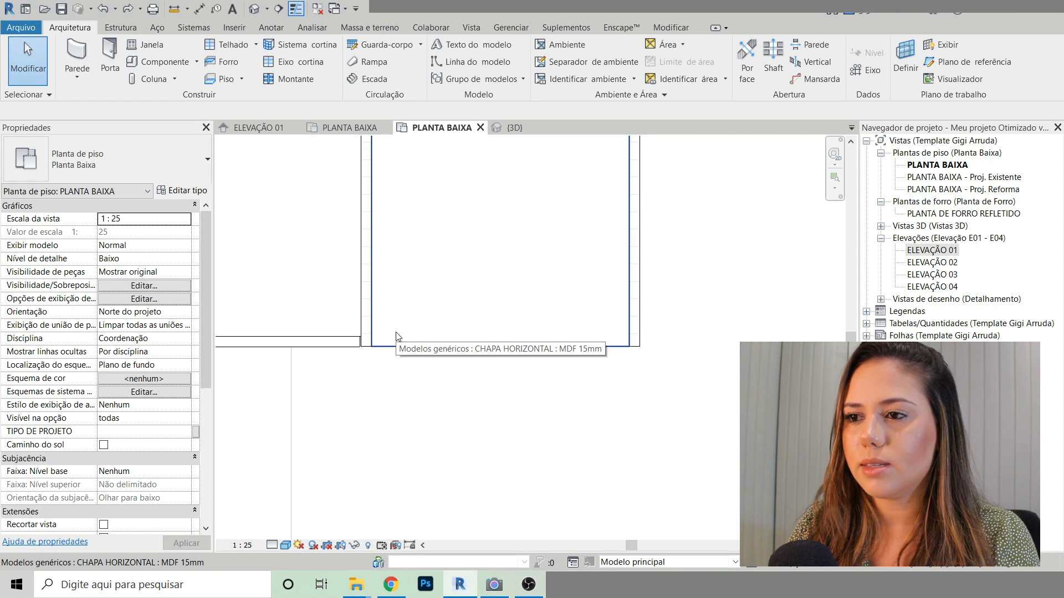
{"action": "middle_click_drag", "start_coordinate": [649, 289], "coordinate": [635, 308]}
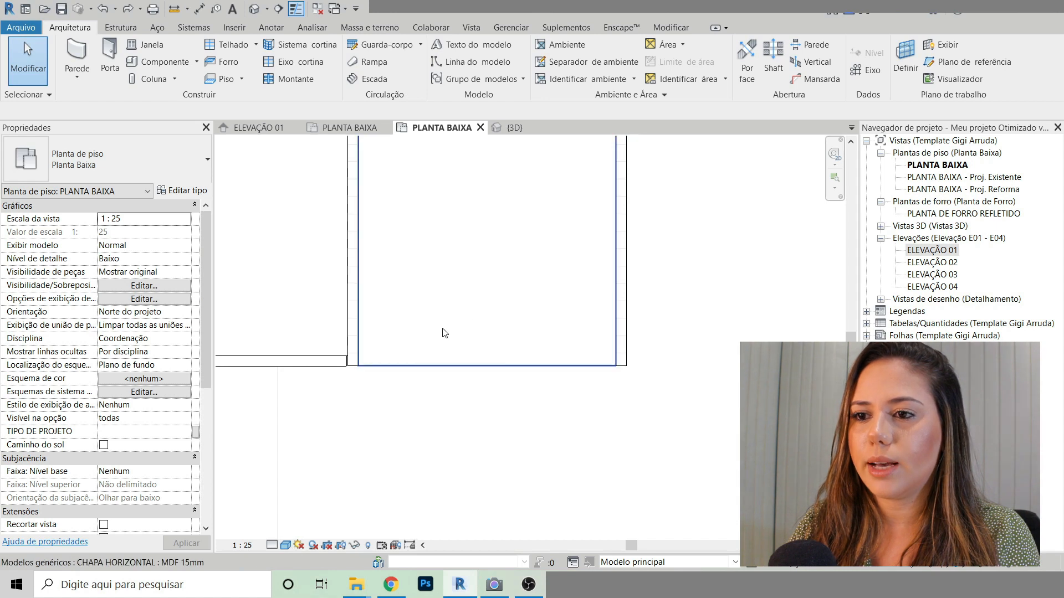
{"action": "left_click", "coordinate": [285, 546]}
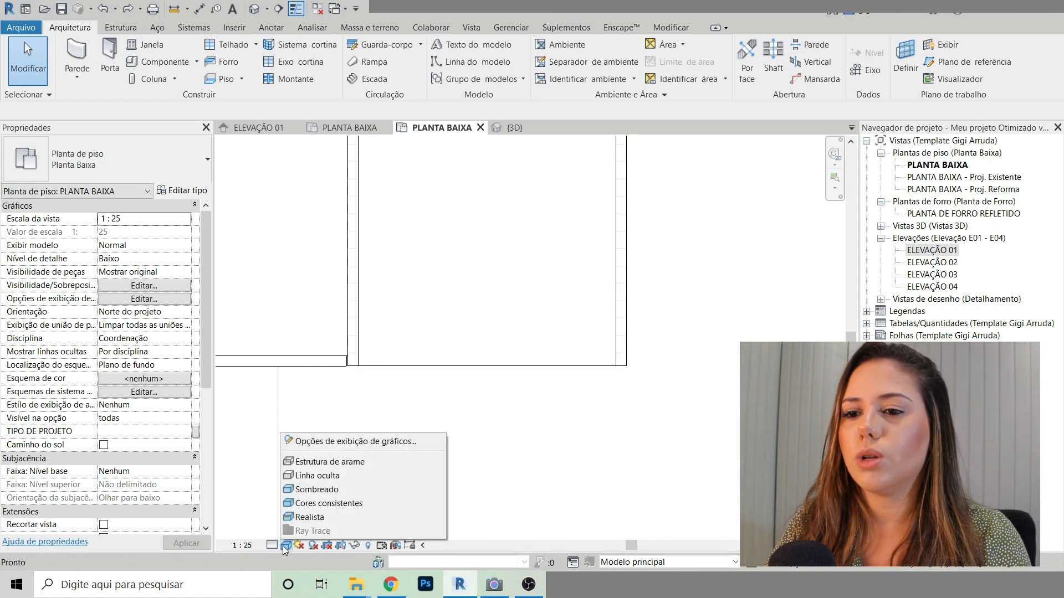
{"action": "left_click", "coordinate": [318, 462]}
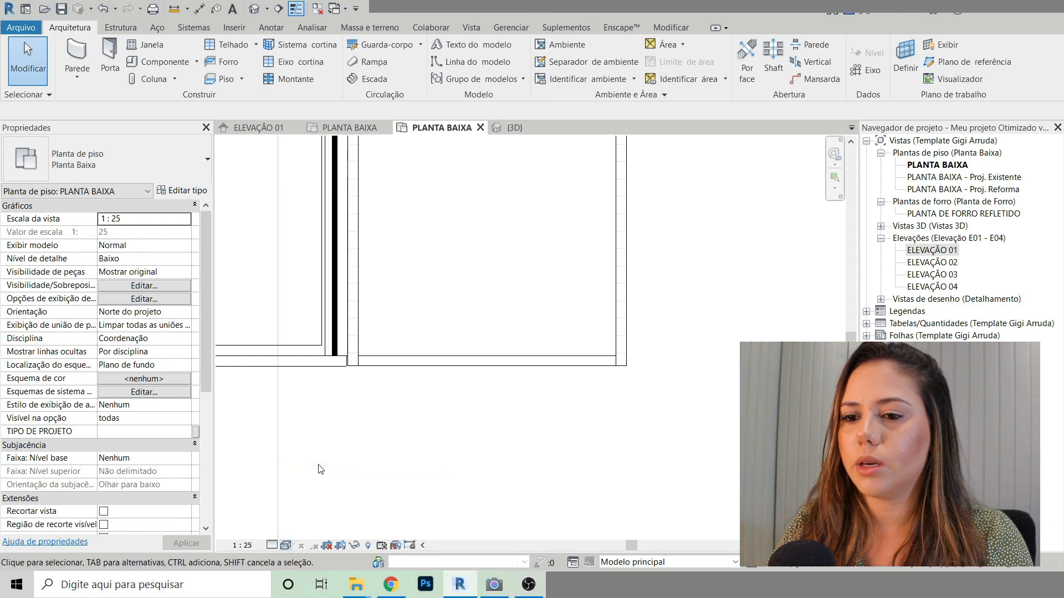
Step: Switch the floor plan to consistent colors (Cores consistentes) to check the shelf, and restore the wireframe style (Estrutura de arame)
{"action": "left_click", "coordinate": [284, 547]}
{"action": "left_click", "coordinate": [310, 502]}
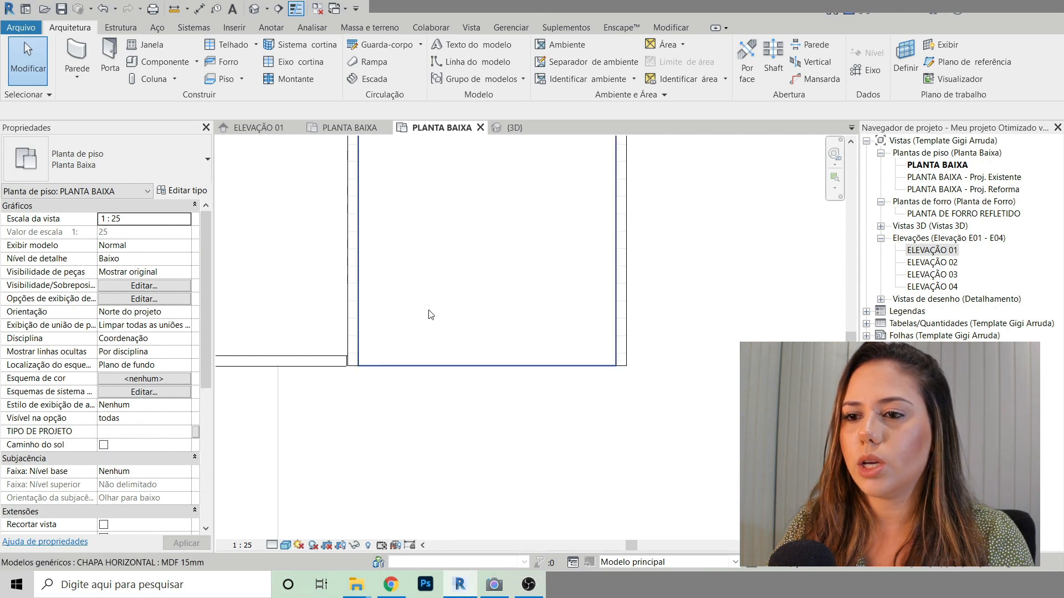
{"action": "left_click", "coordinate": [421, 302]}
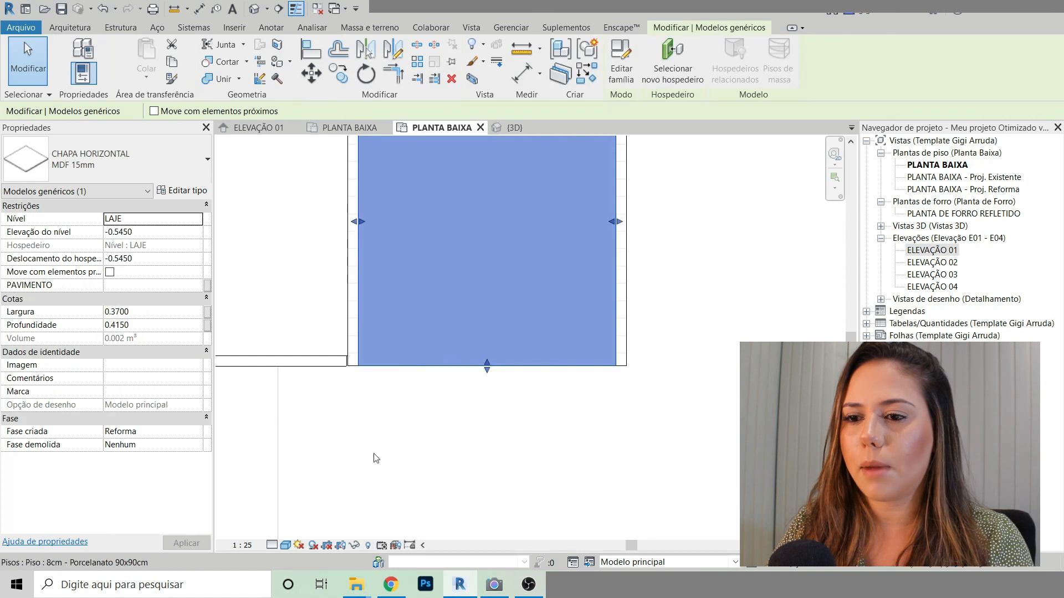
{"action": "left_click", "coordinate": [286, 546]}
{"action": "left_click", "coordinate": [323, 465]}
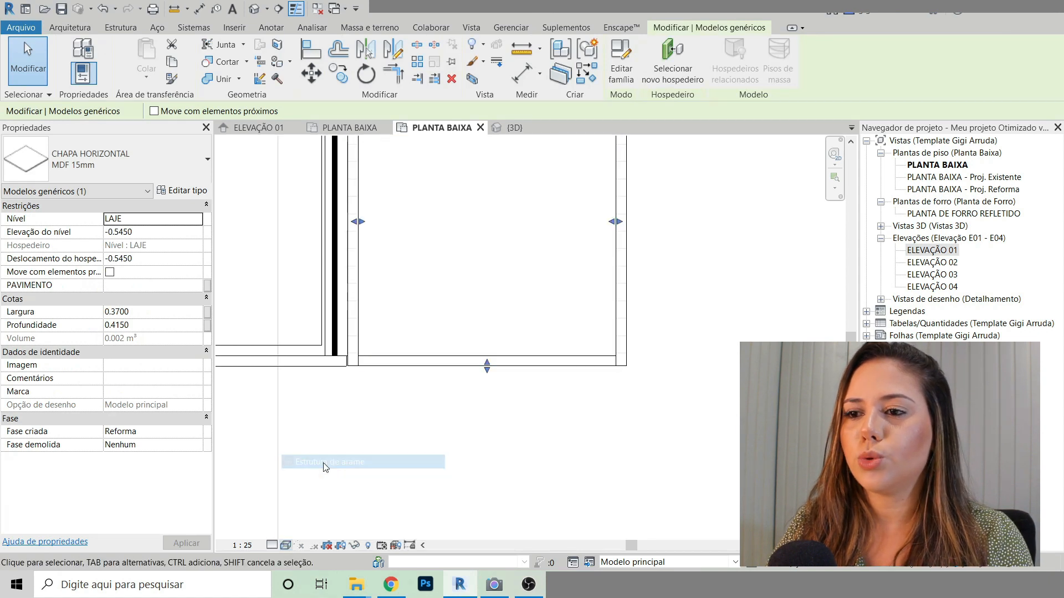
{"action": "key", "text": "Escape"}
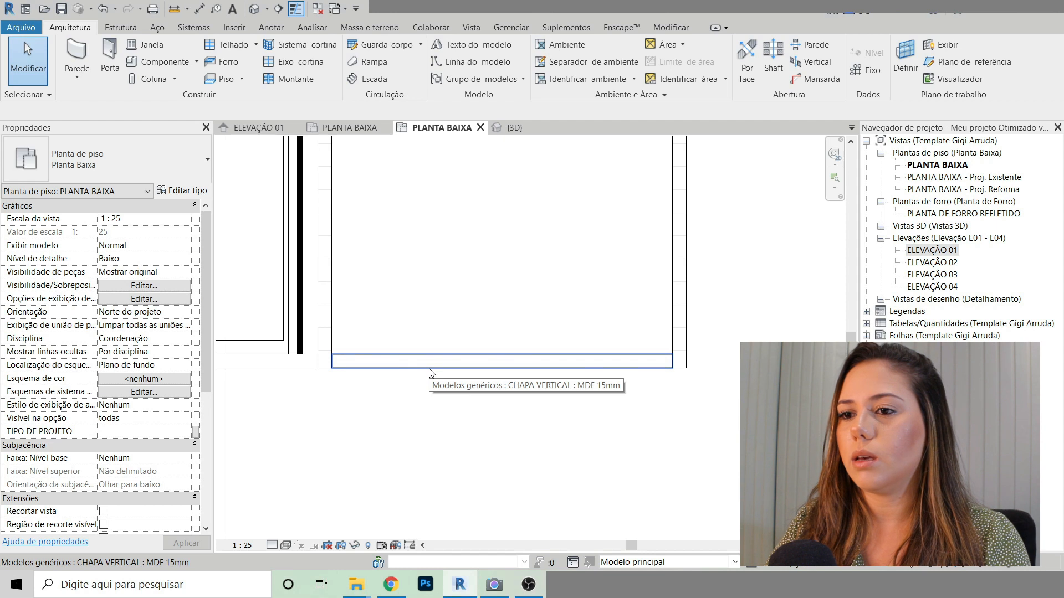
Step: Move the vertical MDF 15mm sheet 0.02 m toward the wall, away from the shelves' front edge
{"action": "left_click", "coordinate": [431, 361]}
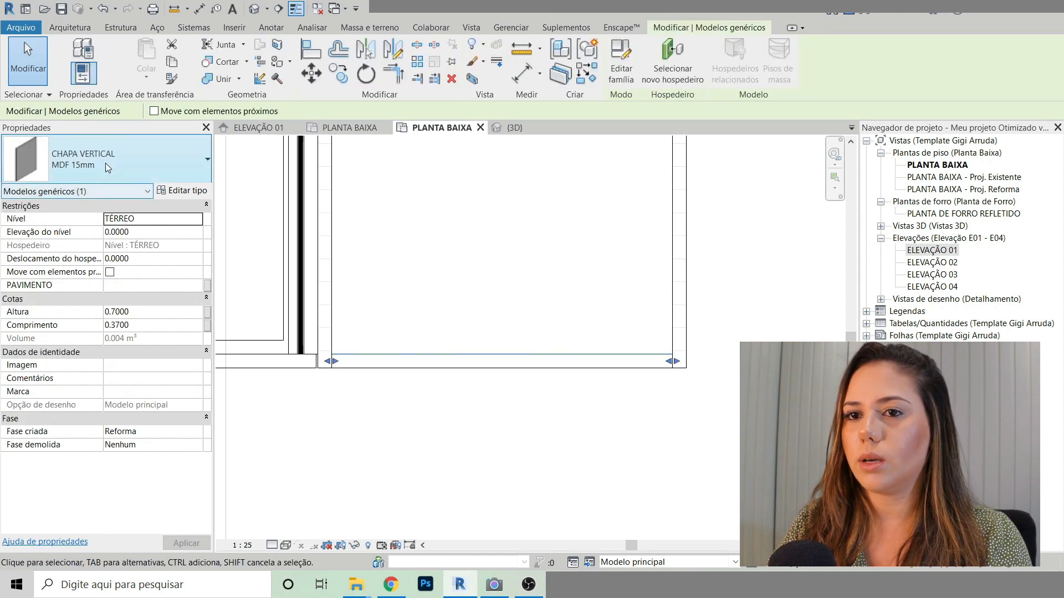
{"action": "left_click", "coordinate": [312, 74]}
{"action": "left_click", "coordinate": [534, 439]}
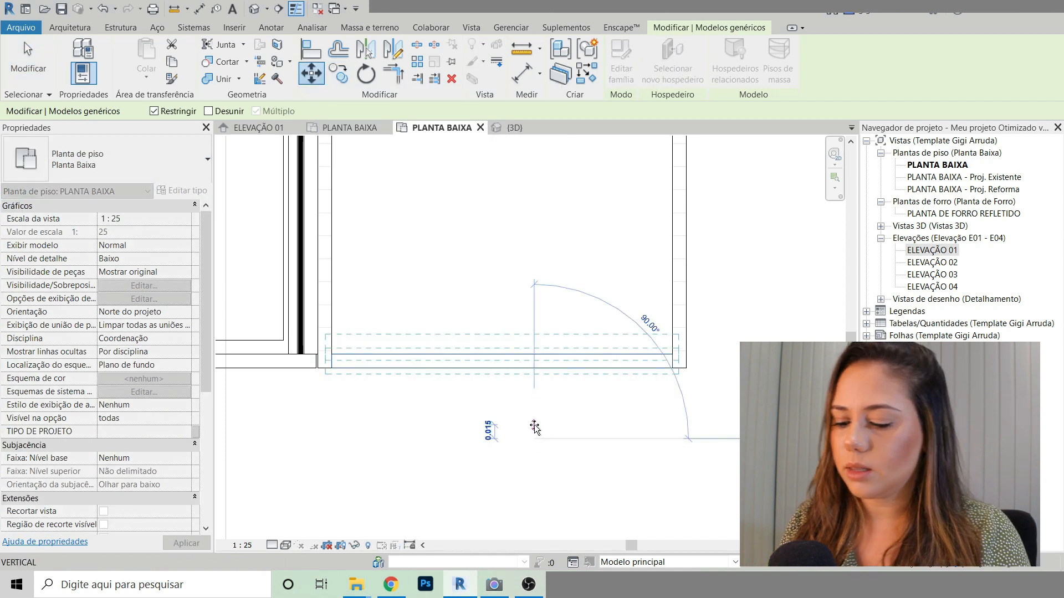
{"action": "type", "text": ".02"}
{"action": "key", "text": "Return"}
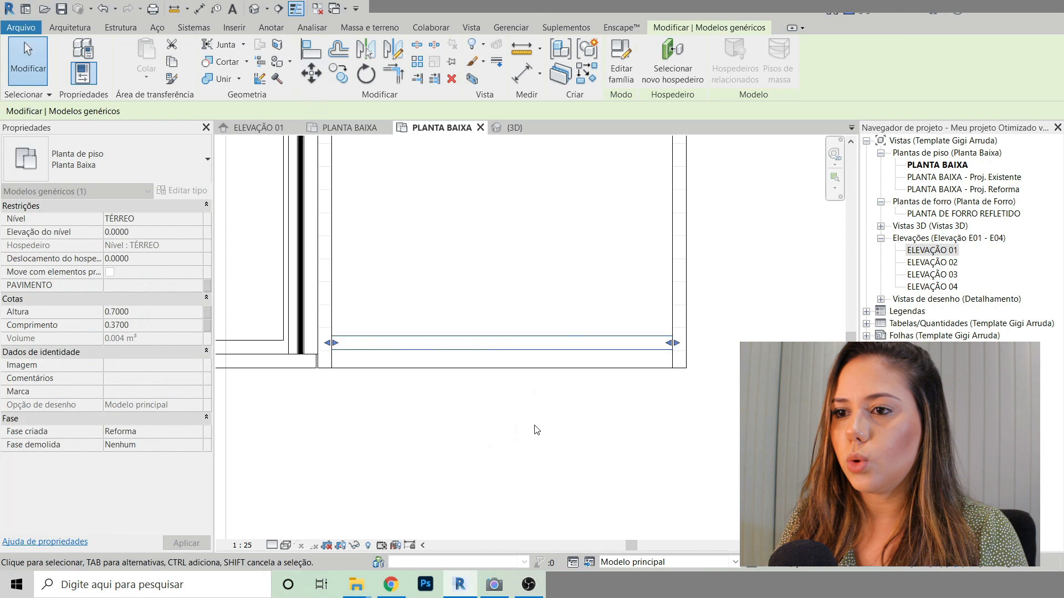
{"action": "key", "text": "Escape"}
Step: Examine in the 3D view how the set-back vertical sheet meets the lower shelves and side panels
{"action": "left_click", "coordinate": [525, 127]}
{"action": "scroll", "coordinate": [525, 310], "scroll_direction": "down", "scroll_amount": 3}
{"action": "scroll", "coordinate": [487, 448], "scroll_direction": "up", "scroll_amount": 5}
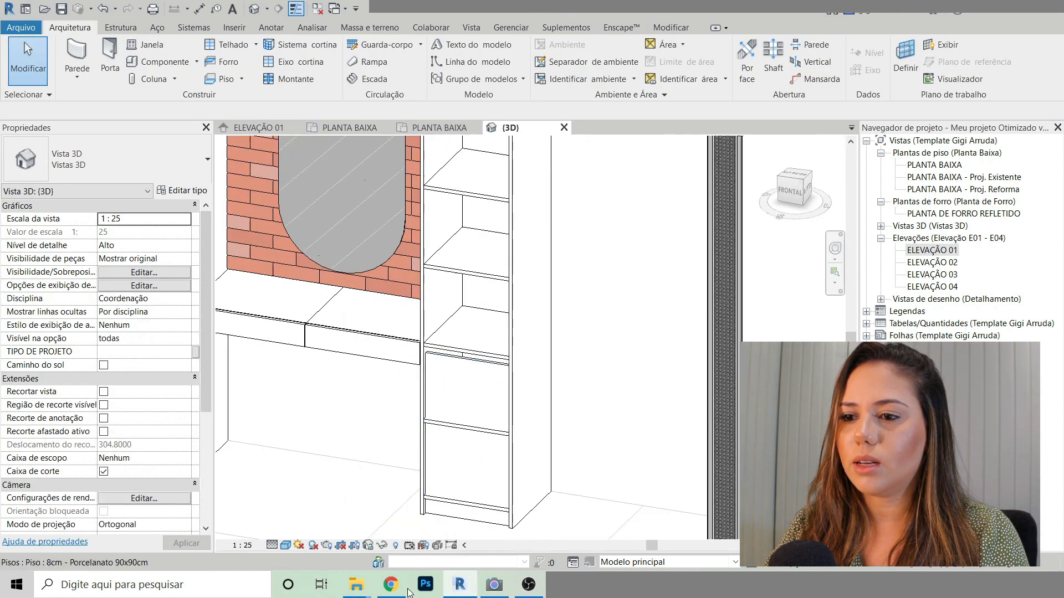
{"action": "left_click", "coordinate": [468, 475]}
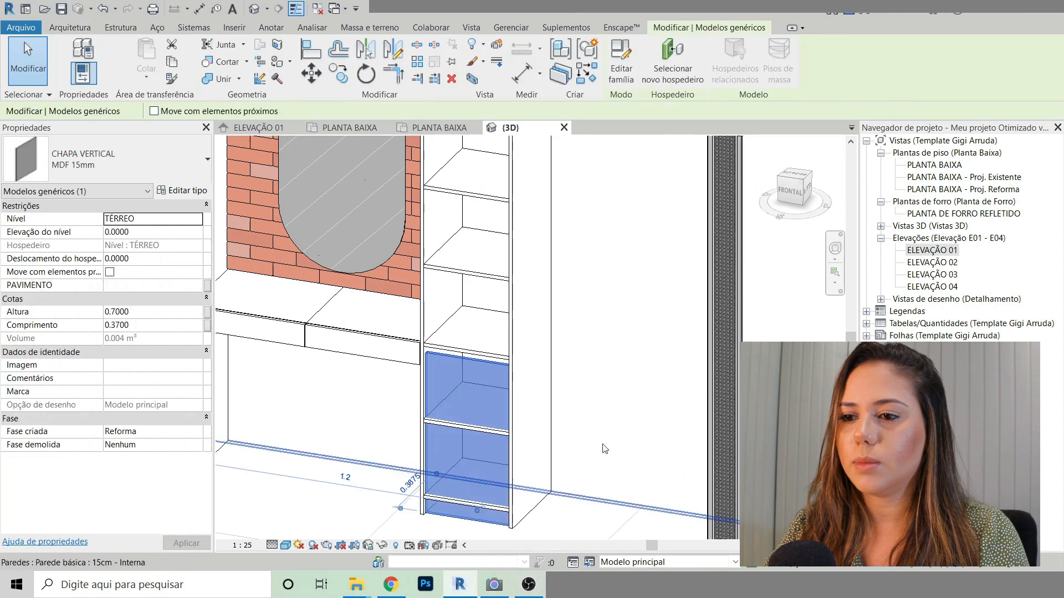
{"action": "scroll", "coordinate": [554, 328], "scroll_direction": "down", "scroll_amount": 2}
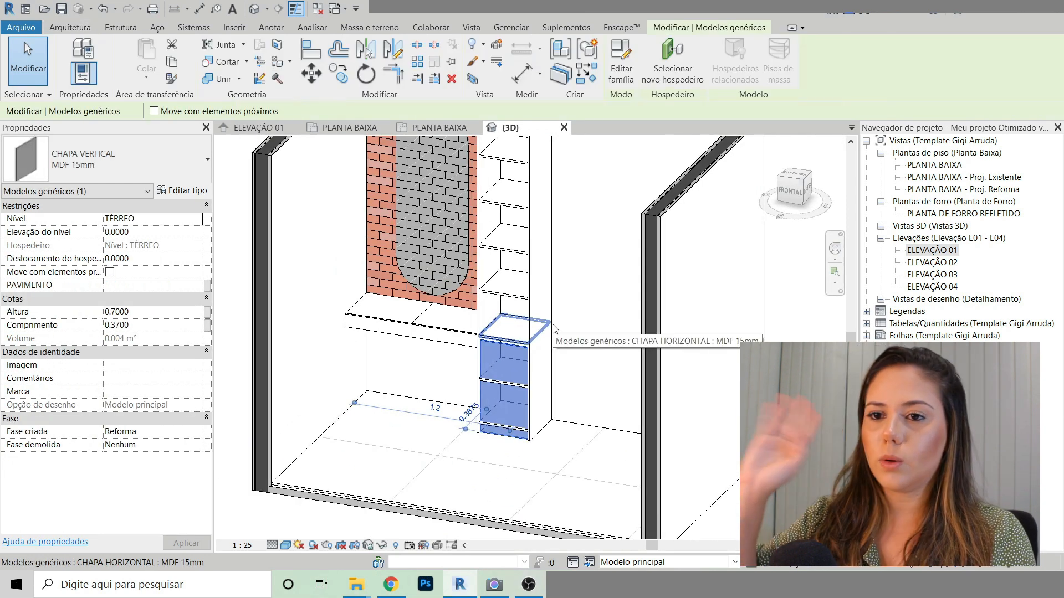
{"action": "scroll", "coordinate": [545, 347], "scroll_direction": "up", "scroll_amount": 4}
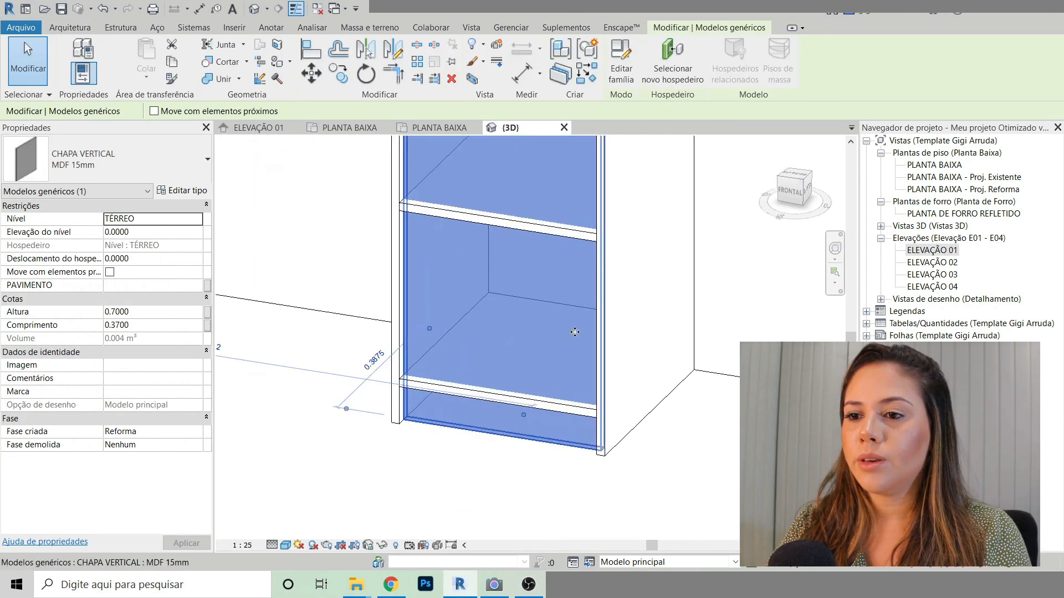
{"action": "scroll", "coordinate": [449, 436], "scroll_direction": "down", "scroll_amount": 3}
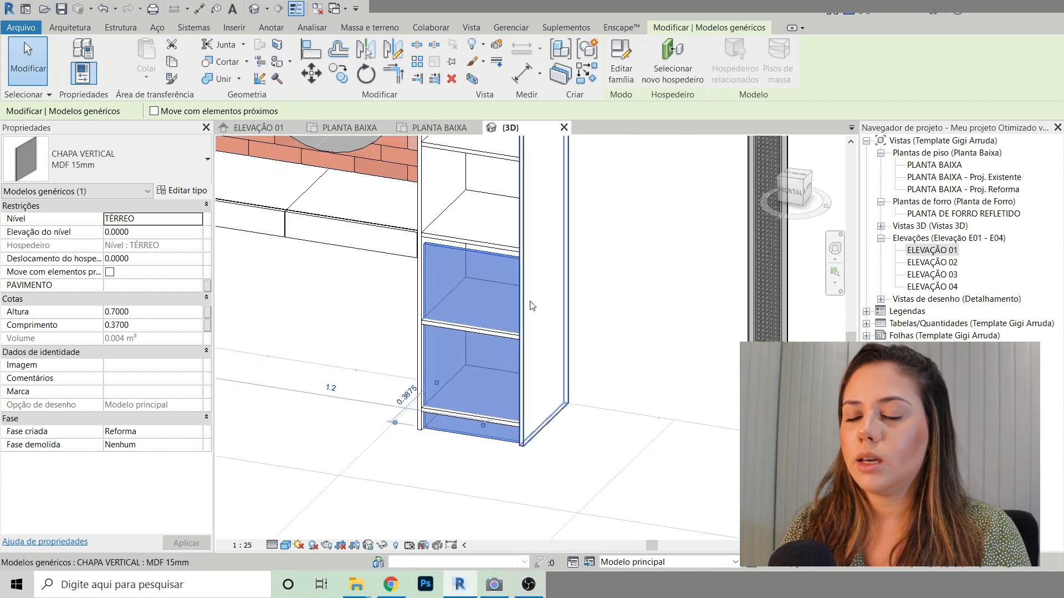
{"action": "scroll", "coordinate": [450, 436], "scroll_direction": "up", "scroll_amount": 4}
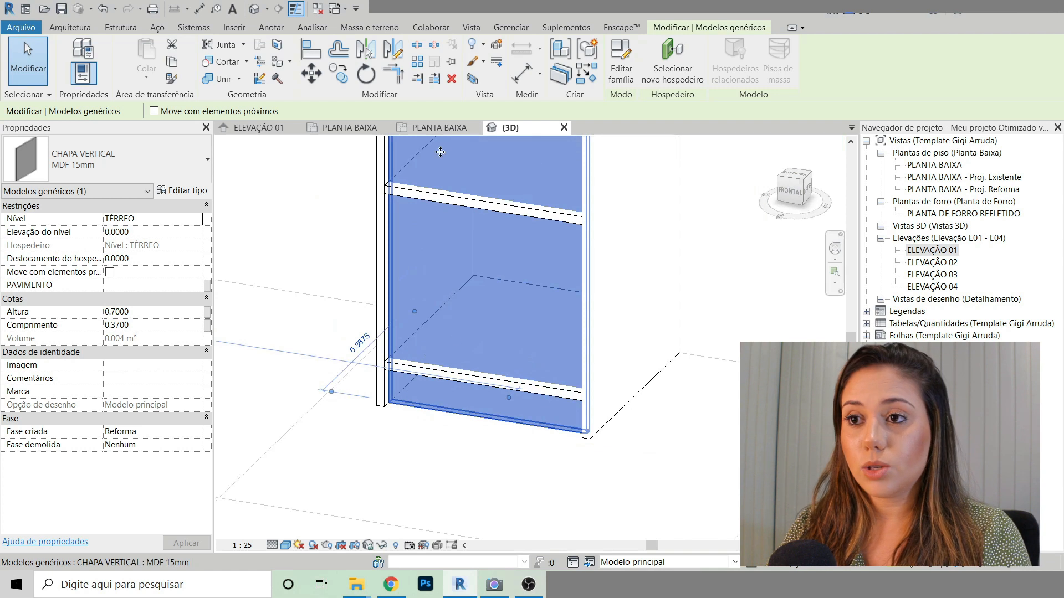
Step: Set the floor plan's visual style back to consistent colors (Cores consistentes)
{"action": "left_click", "coordinate": [428, 129]}
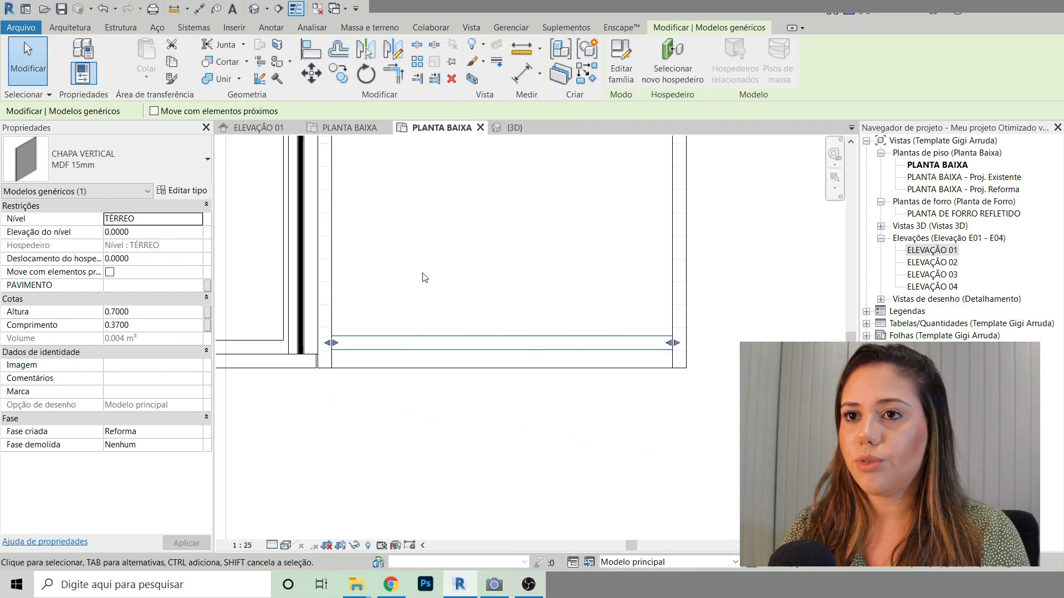
{"action": "scroll", "coordinate": [540, 363], "scroll_direction": "down", "scroll_amount": 3}
{"action": "left_click", "coordinate": [608, 457]}
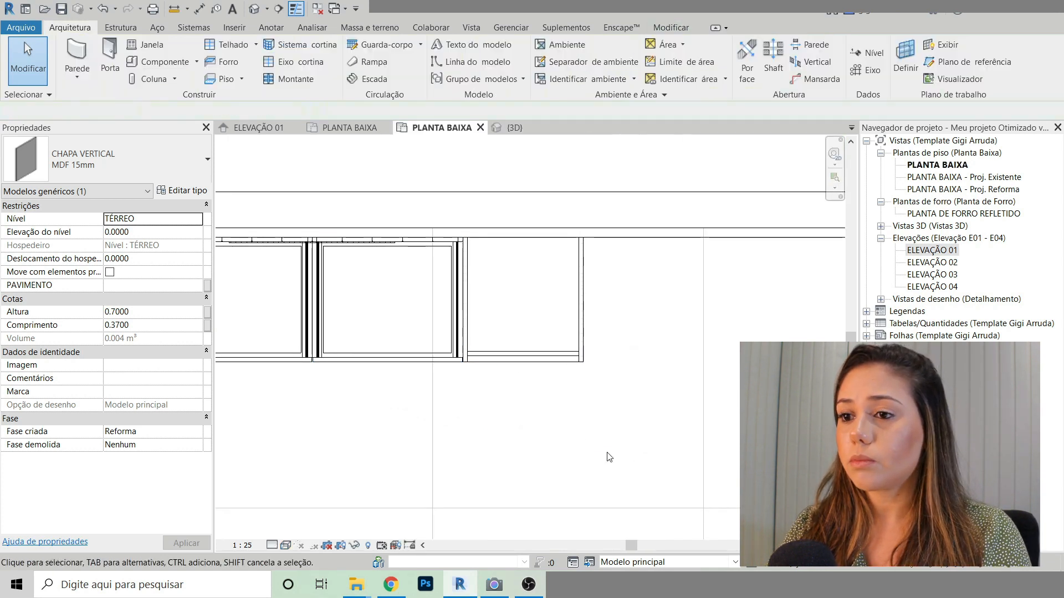
{"action": "left_click", "coordinate": [286, 545]}
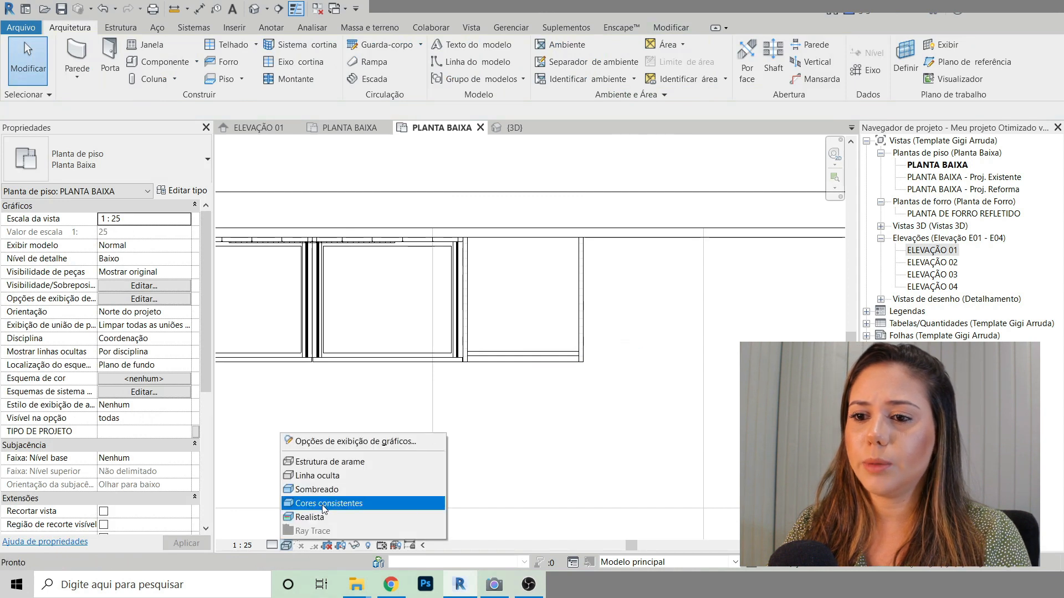
{"action": "left_click", "coordinate": [323, 503]}
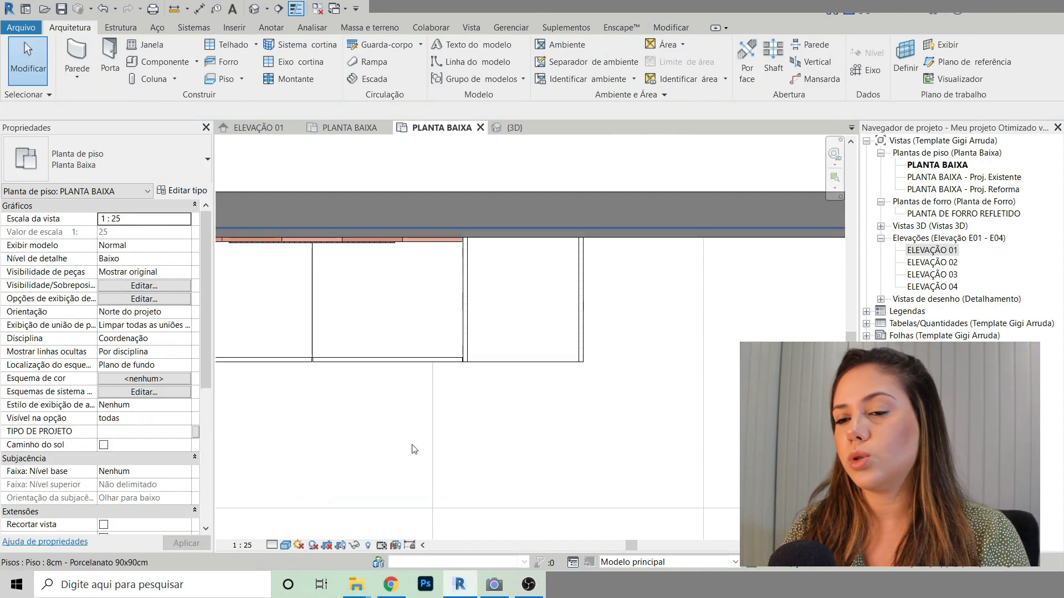
Step: Open the ELEVAÇÃO 01 view and locate the vertical sheet in front of the lower shelves
{"action": "double_click", "coordinate": [932, 250]}
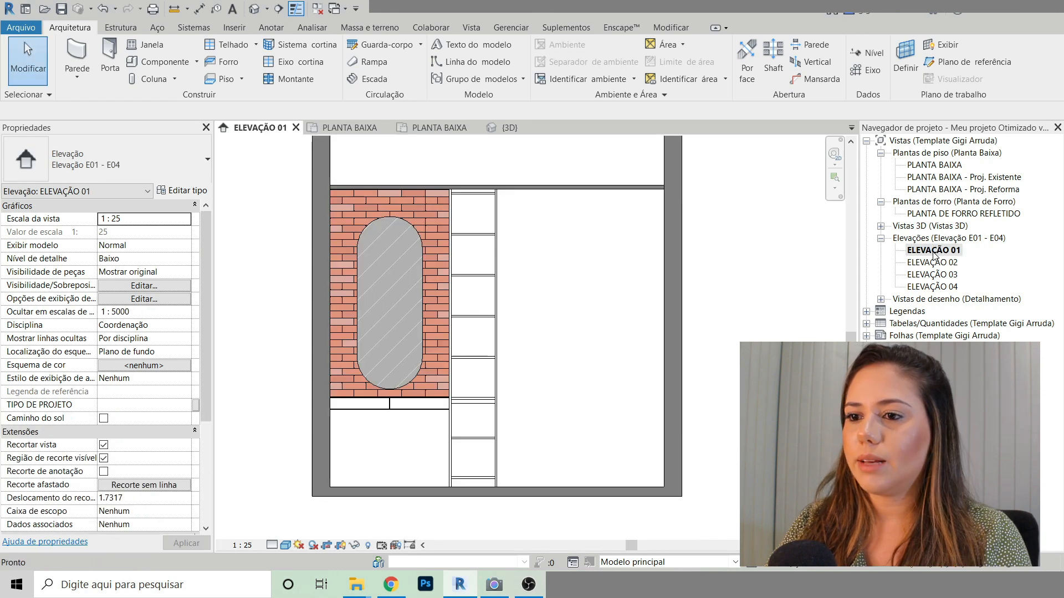
{"action": "scroll", "coordinate": [477, 395], "scroll_direction": "up", "scroll_amount": 2}
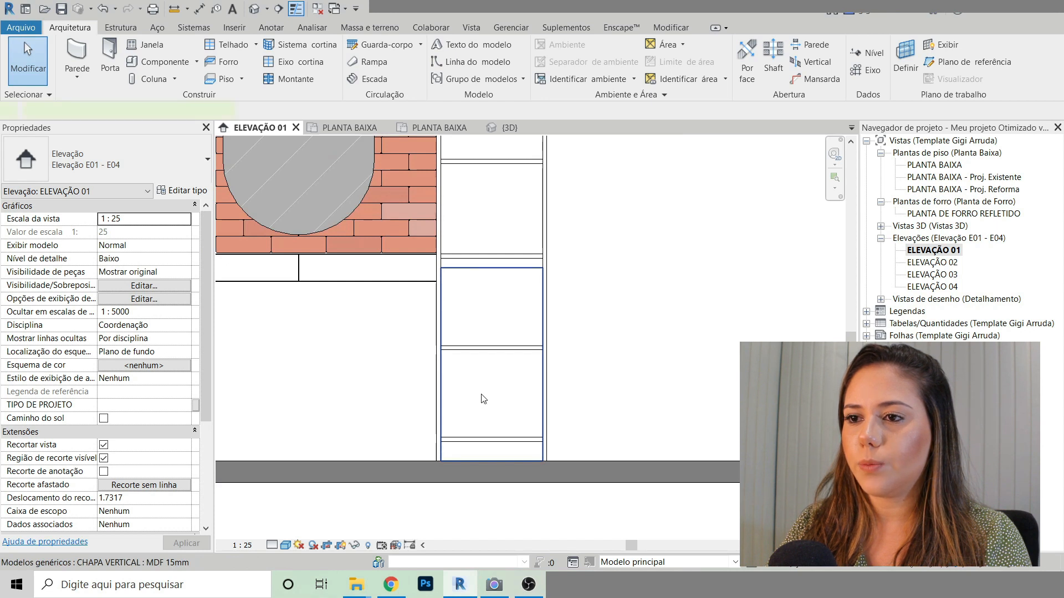
{"action": "left_click", "coordinate": [483, 399]}
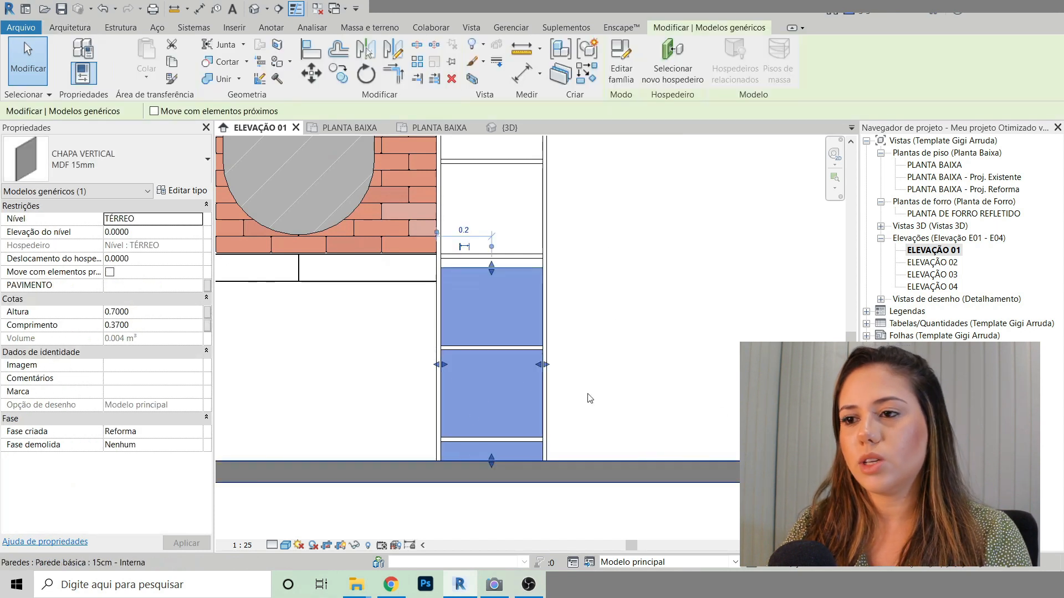
{"action": "left_click", "coordinate": [672, 314]}
{"action": "key", "text": "Escape"}
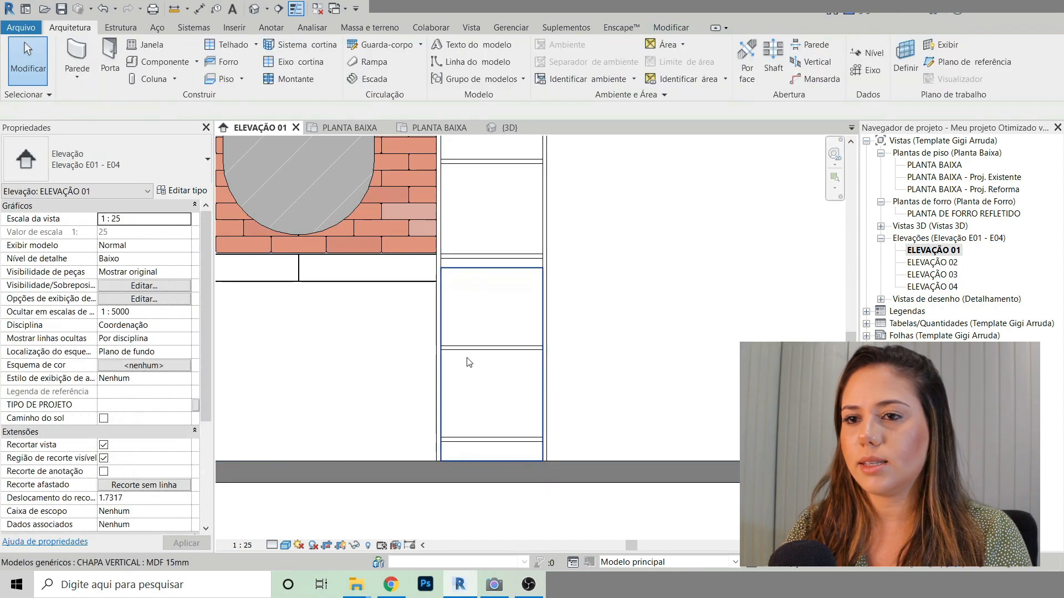
Step: Check the selection options for the setting that selects elements by face (Selecionar elementos por face)
{"action": "left_click", "coordinate": [50, 96]}
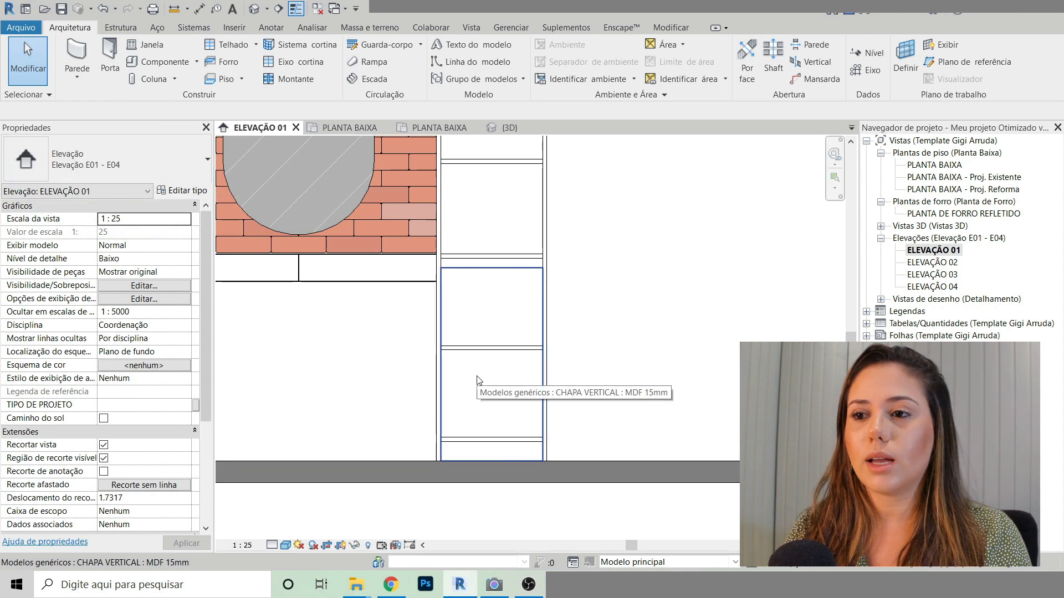
{"action": "left_click", "coordinate": [675, 371]}
{"action": "scroll", "coordinate": [283, 270], "scroll_direction": "down", "scroll_amount": 3}
{"action": "left_click", "coordinate": [493, 455]}
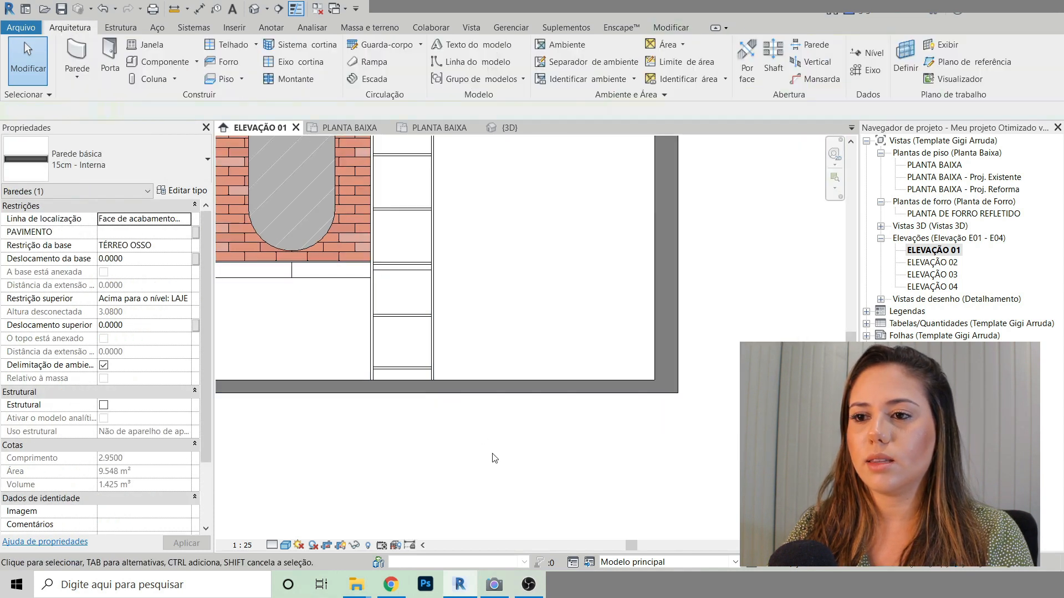
{"action": "scroll", "coordinate": [399, 293], "scroll_direction": "up", "scroll_amount": 3}
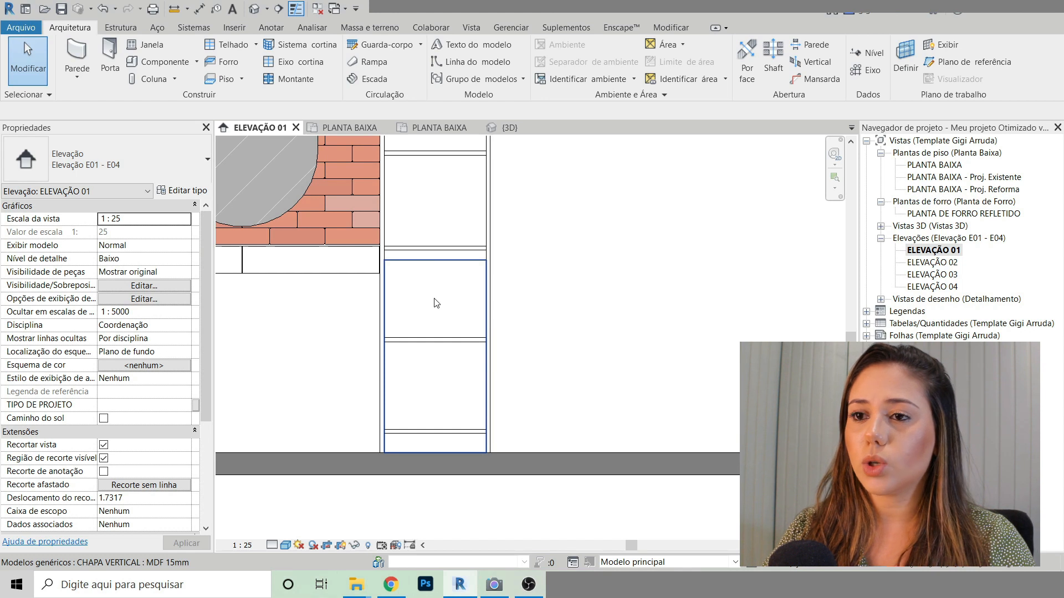
{"action": "left_click", "coordinate": [45, 96]}
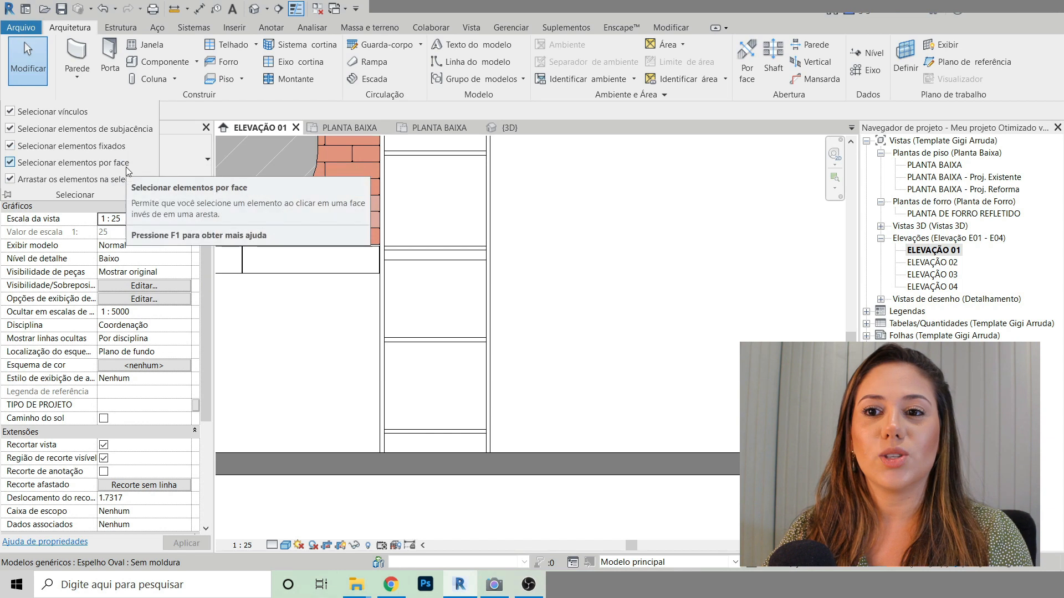
Step: Lower the vertical sheet's upper edge to the underside of the bottom shelf, giving a height of 0.07 m
{"action": "left_click", "coordinate": [433, 383]}
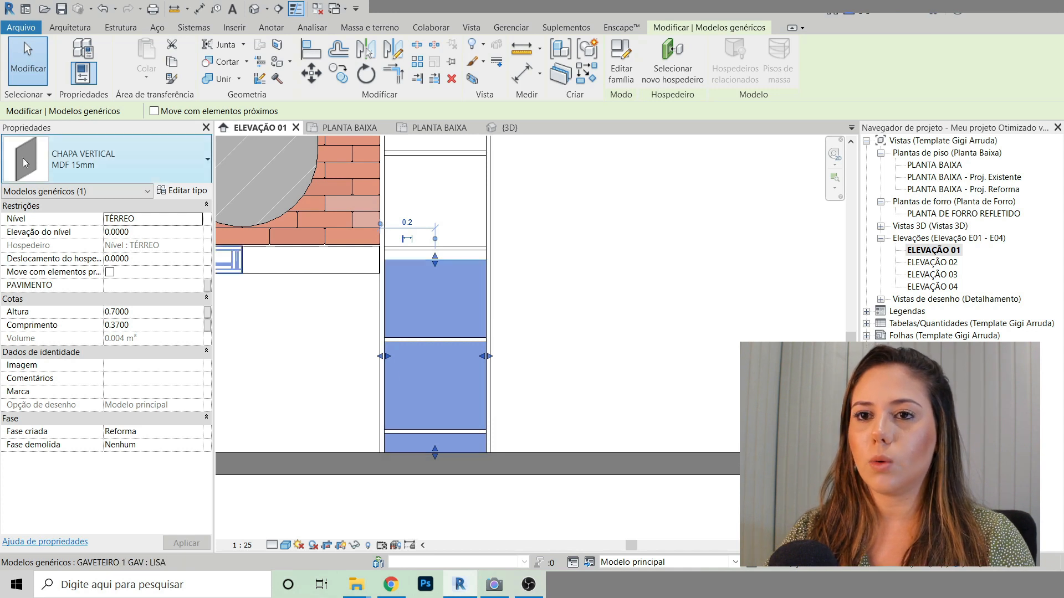
{"action": "scroll", "coordinate": [421, 426], "scroll_direction": "up", "scroll_amount": 4}
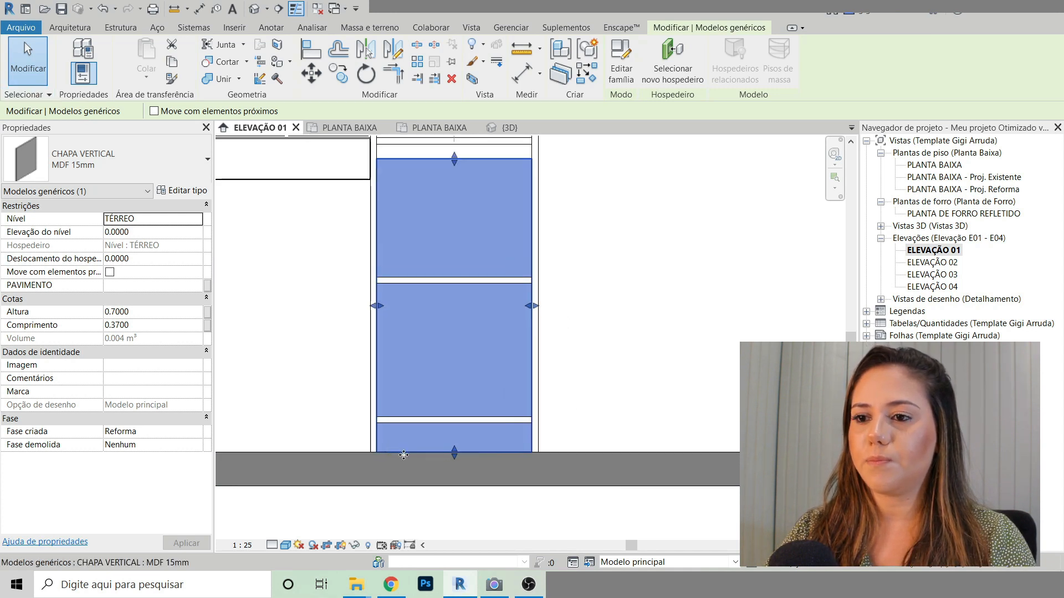
{"action": "scroll", "coordinate": [466, 408], "scroll_direction": "down", "scroll_amount": 2}
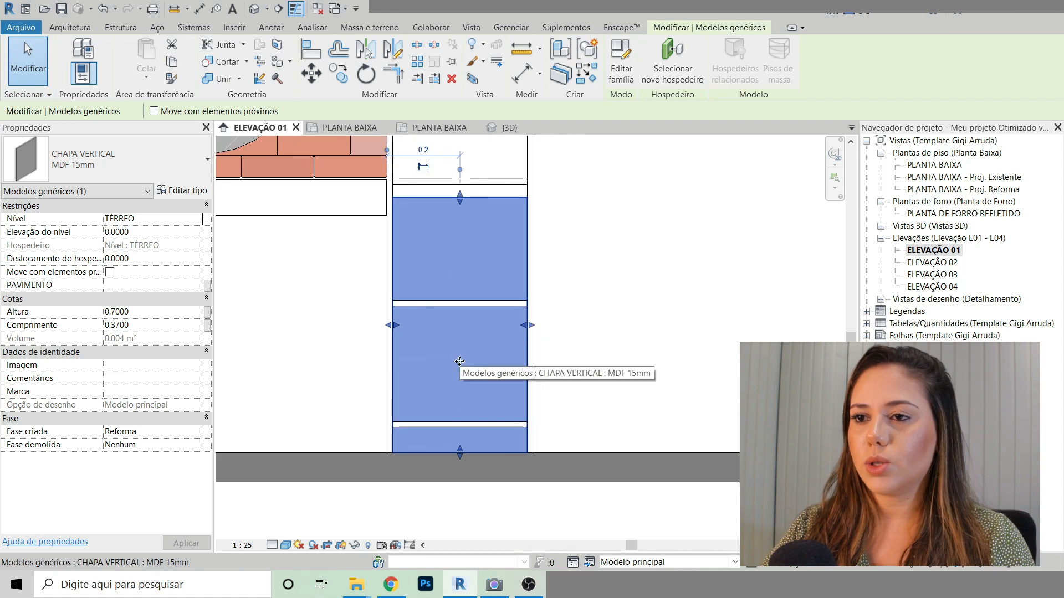
{"action": "left_click_drag", "start_coordinate": [460, 201], "coordinate": [458, 430]}
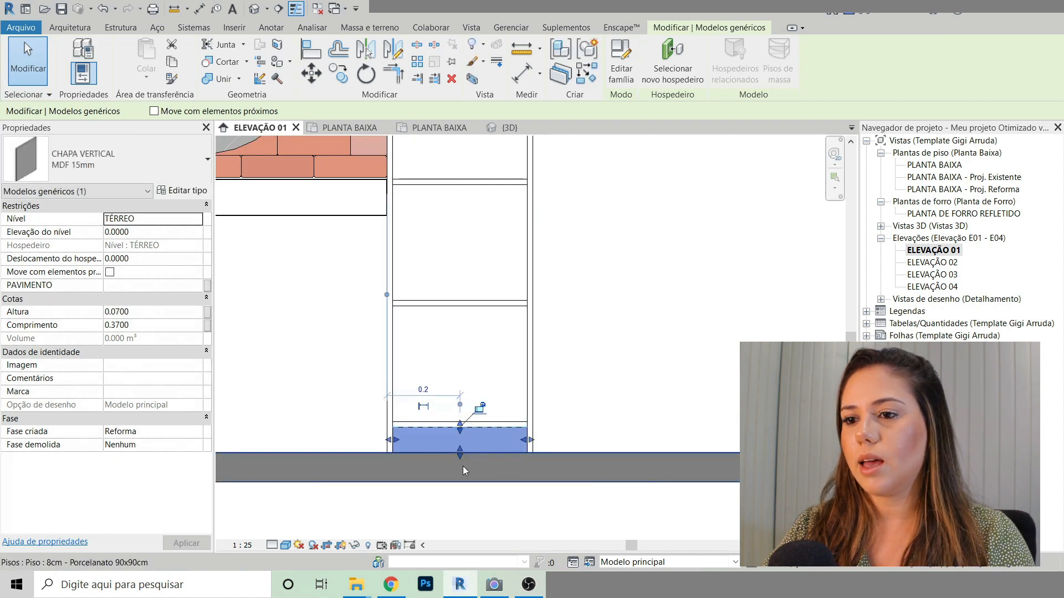
{"action": "scroll", "coordinate": [427, 443], "scroll_direction": "up", "scroll_amount": 3}
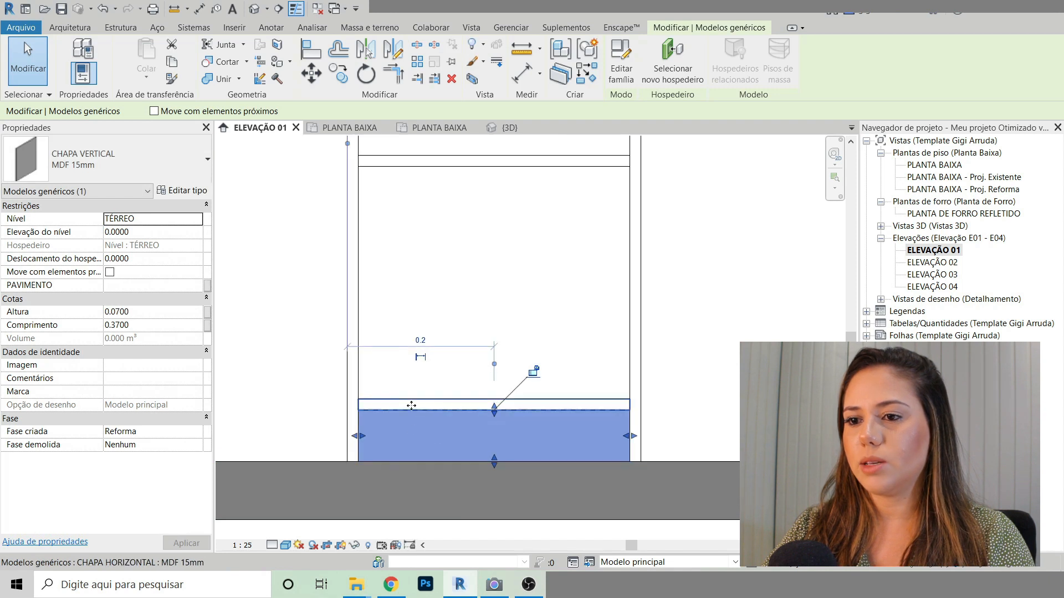
Step: Inspect the shortened vertical sheet beneath the bottom shelf in the 3D view
{"action": "left_click", "coordinate": [509, 128]}
{"action": "left_click", "coordinate": [682, 500]}
{"action": "scroll", "coordinate": [644, 448], "scroll_direction": "down", "scroll_amount": 3}
{"action": "middle_click_drag", "start_coordinate": [615, 447], "coordinate": [562, 441], "text": "shift"}
{"action": "scroll", "coordinate": [554, 435], "scroll_direction": "up", "scroll_amount": 2}
{"action": "scroll", "coordinate": [523, 439], "scroll_direction": "up", "scroll_amount": 1}
{"action": "left_click", "coordinate": [526, 423]}
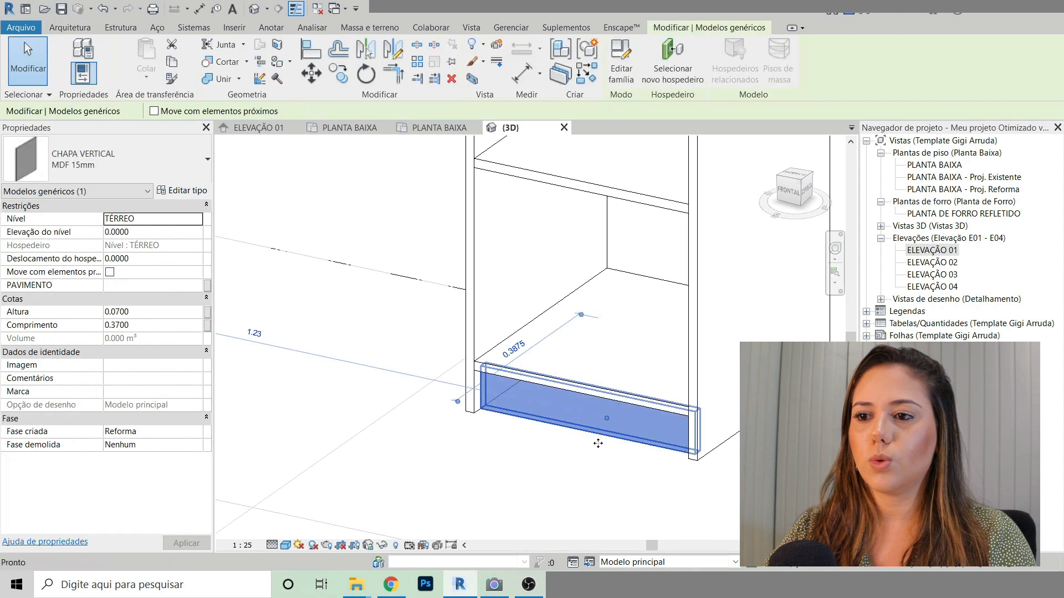
{"action": "left_click", "coordinate": [599, 442]}
{"action": "scroll", "coordinate": [528, 421], "scroll_direction": "down", "scroll_amount": 4}
{"action": "middle_click_drag", "start_coordinate": [710, 225], "coordinate": [700, 297]}
{"action": "scroll", "coordinate": [492, 508], "scroll_direction": "up", "scroll_amount": 3}
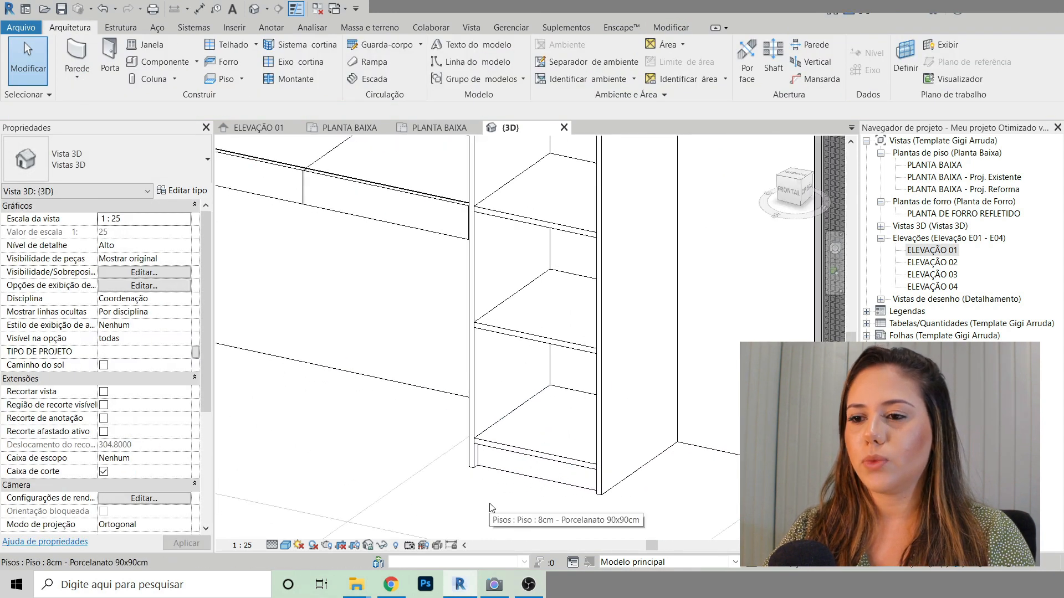
Step: Review the complete shelving unit in the room in 3D, including its base and lower shelves
{"action": "left_click", "coordinate": [531, 477]}
{"action": "scroll", "coordinate": [471, 411], "scroll_direction": "down", "scroll_amount": 3}
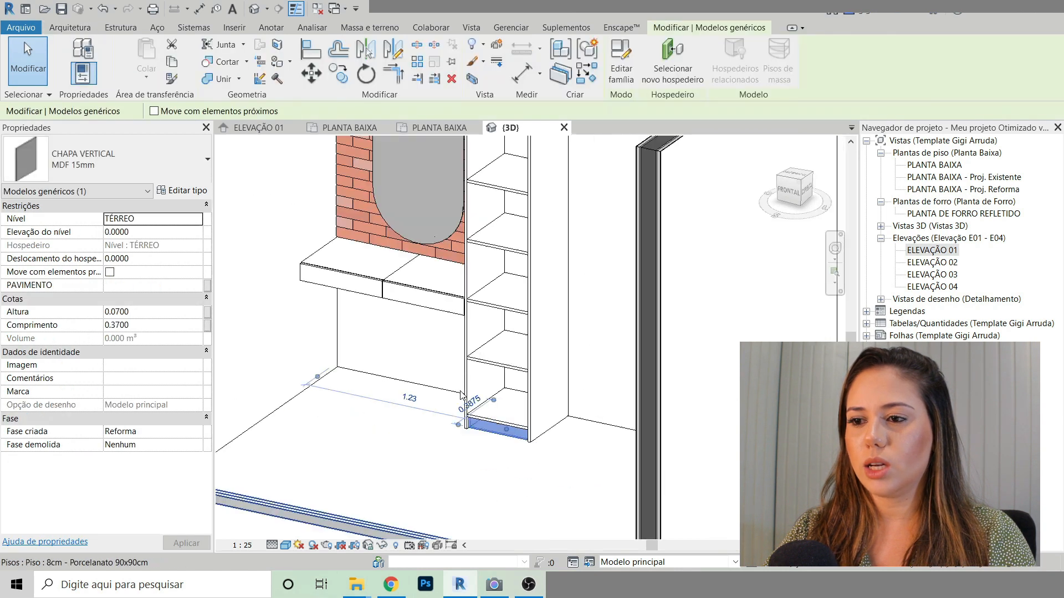
{"action": "left_click", "coordinate": [587, 335]}
{"action": "scroll", "coordinate": [587, 334], "scroll_direction": "down", "scroll_amount": 3}
{"action": "middle_click_drag", "start_coordinate": [688, 186], "coordinate": [646, 269]}
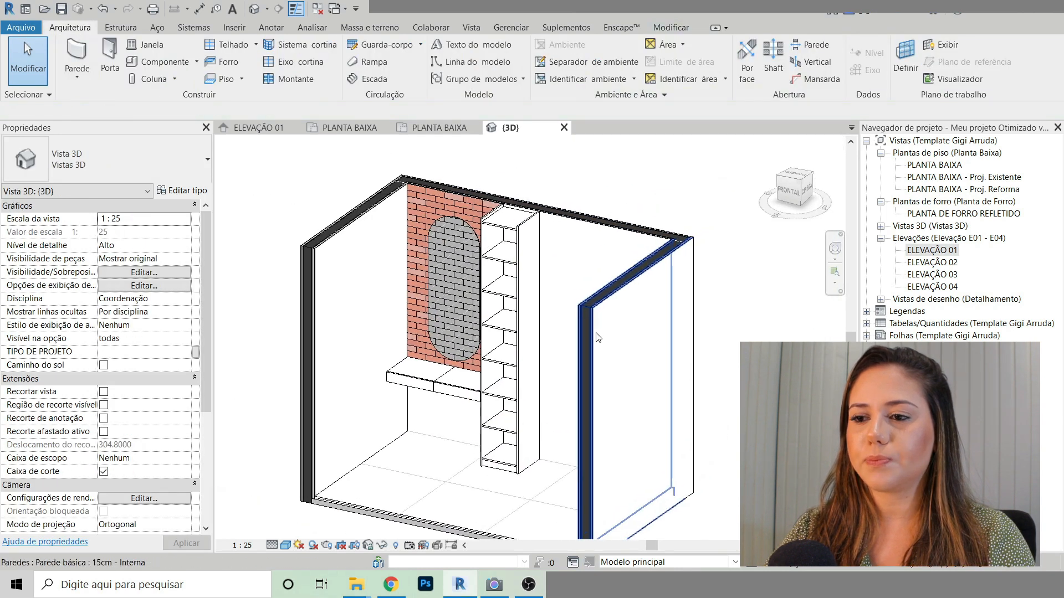
{"action": "scroll", "coordinate": [595, 333], "scroll_direction": "up", "scroll_amount": 1}
{"action": "scroll", "coordinate": [471, 499], "scroll_direction": "up", "scroll_amount": 5}
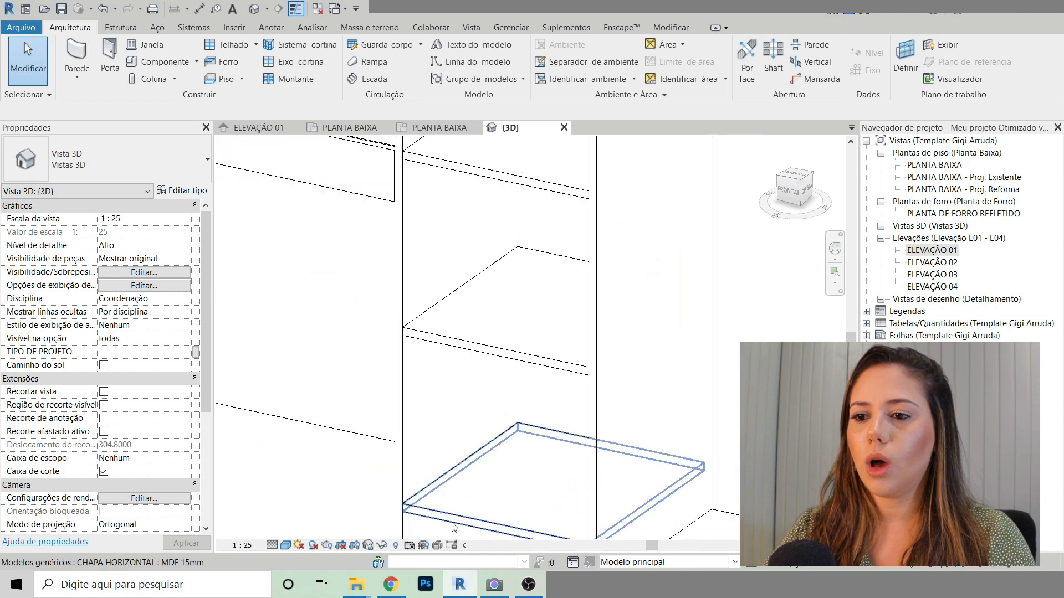
Step: Copy the base sheet from under the bottom shelf to the top of the unit in ELEVAÇÃO 01, with its upper edge against the ceiling
{"action": "scroll", "coordinate": [451, 364], "scroll_direction": "up", "scroll_amount": 2}
{"action": "left_click", "coordinate": [451, 365]}
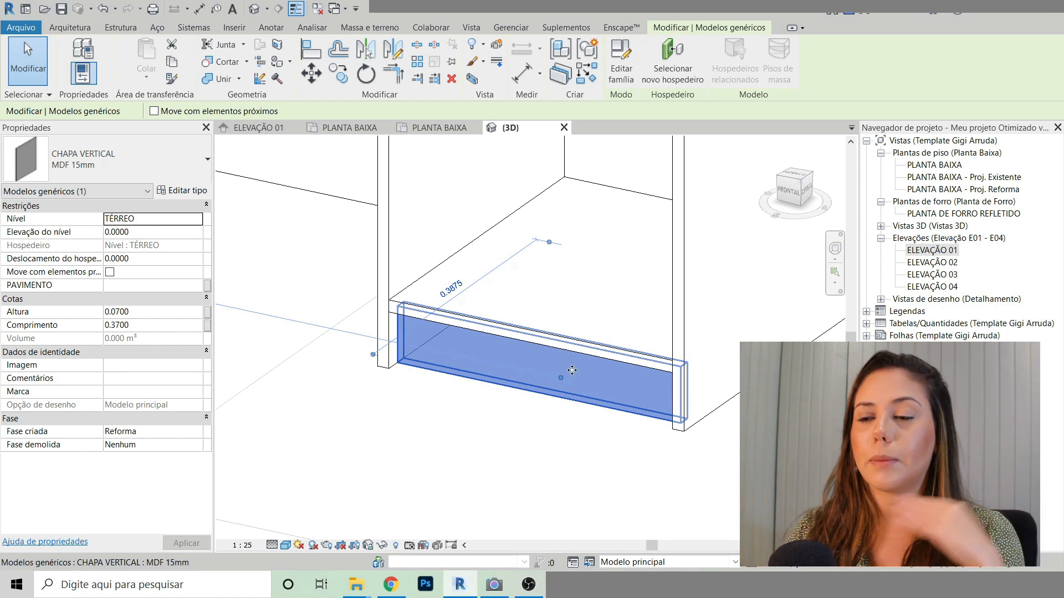
{"action": "scroll", "coordinate": [572, 370], "scroll_direction": "down", "scroll_amount": 5}
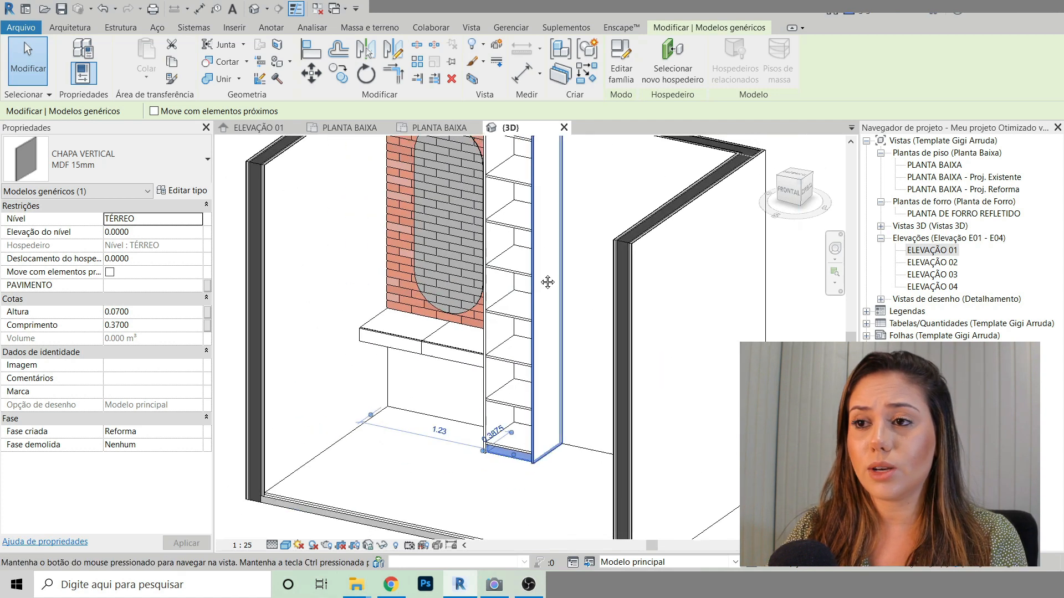
{"action": "scroll", "coordinate": [505, 252], "scroll_direction": "up", "scroll_amount": 6}
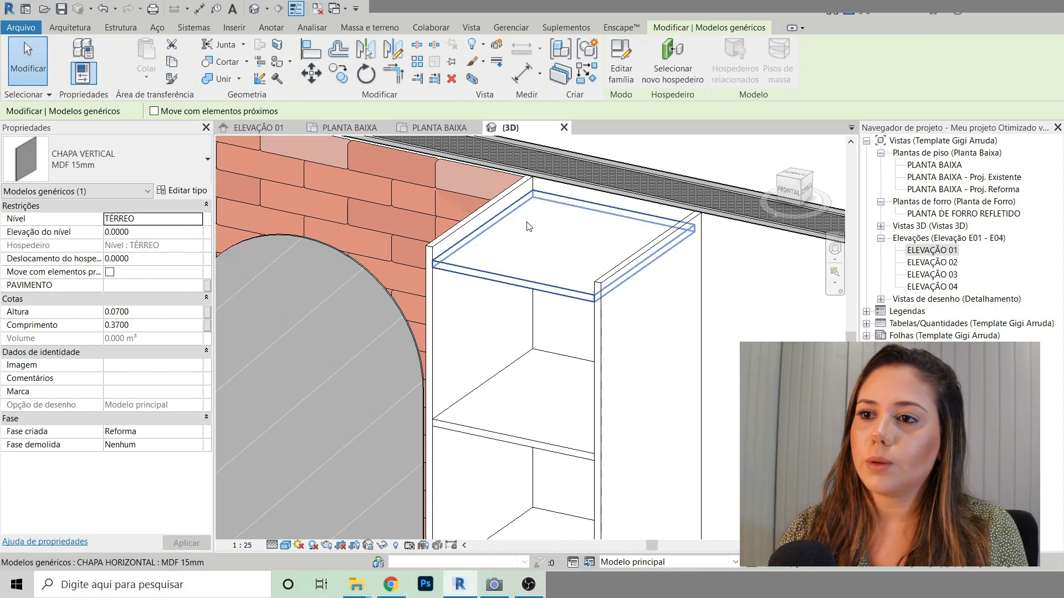
{"action": "left_click", "coordinate": [255, 128]}
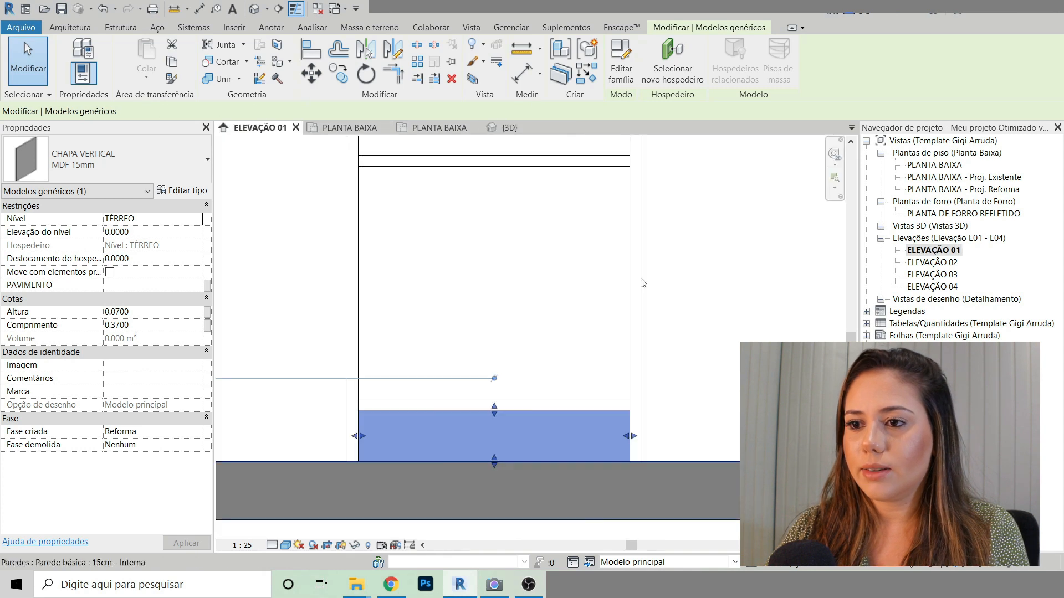
{"action": "scroll", "coordinate": [511, 463], "scroll_direction": "down", "scroll_amount": 3}
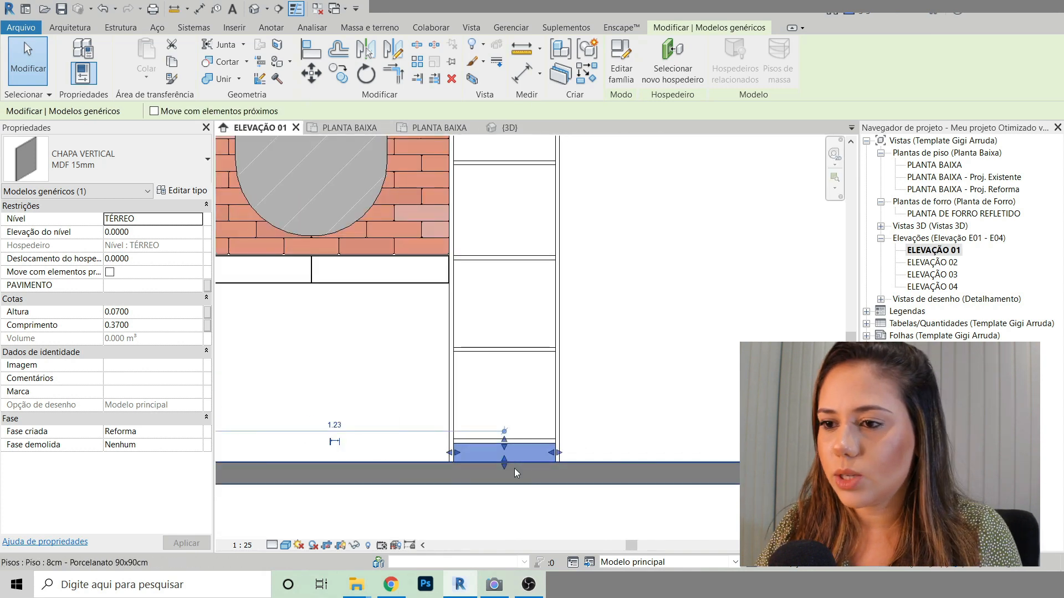
{"action": "scroll", "coordinate": [514, 471], "scroll_direction": "up", "scroll_amount": 4}
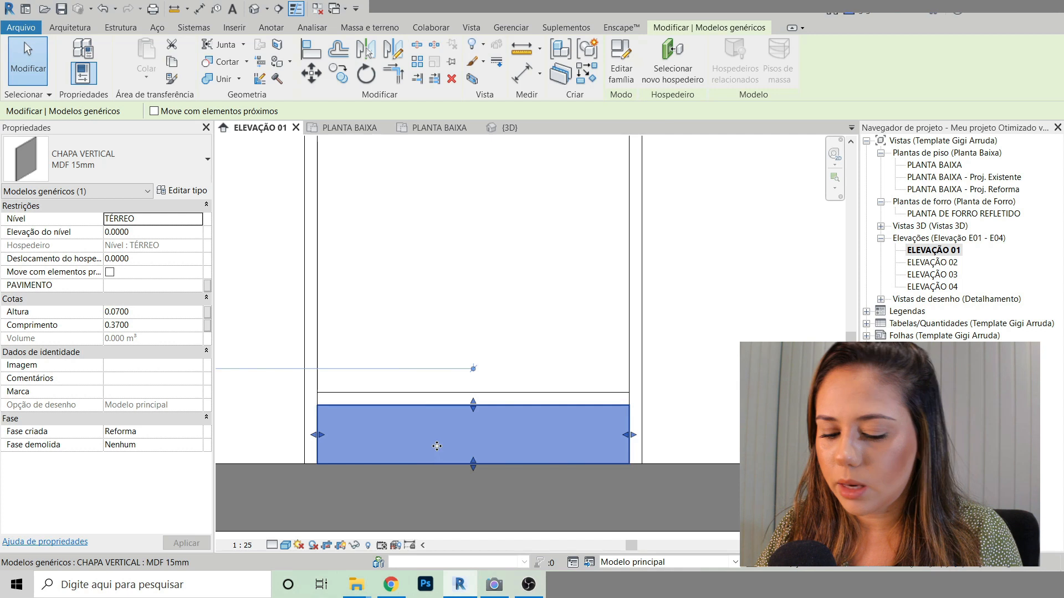
{"action": "key", "text": "c"}
{"action": "key", "text": "o"}
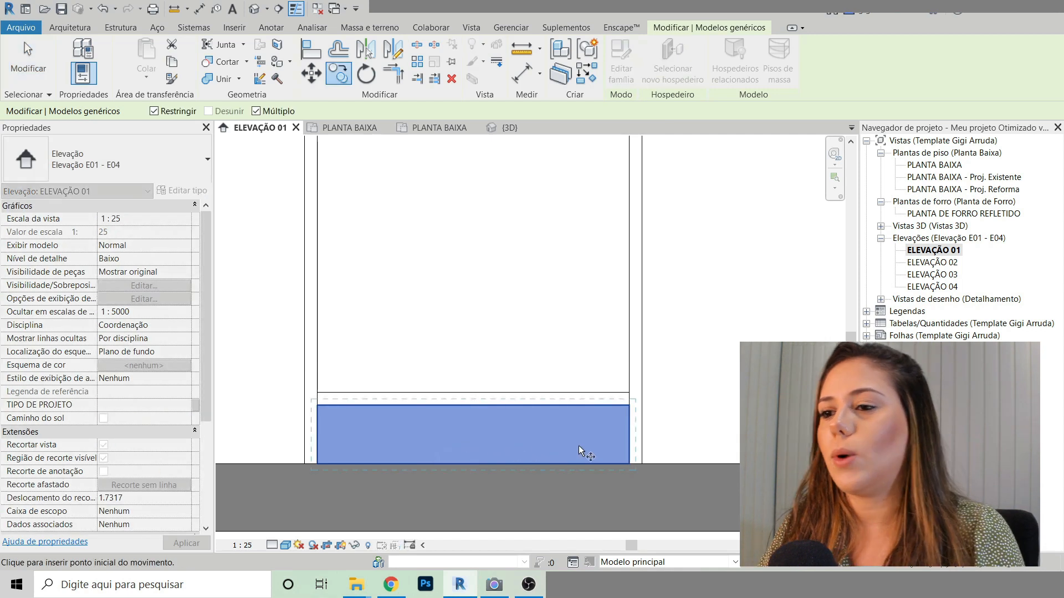
{"action": "left_click", "coordinate": [628, 407]}
{"action": "scroll", "coordinate": [626, 471], "scroll_direction": "down", "scroll_amount": 6}
{"action": "middle_click_drag", "start_coordinate": [632, 205], "coordinate": [575, 408]}
{"action": "scroll", "coordinate": [566, 299], "scroll_direction": "up", "scroll_amount": 7}
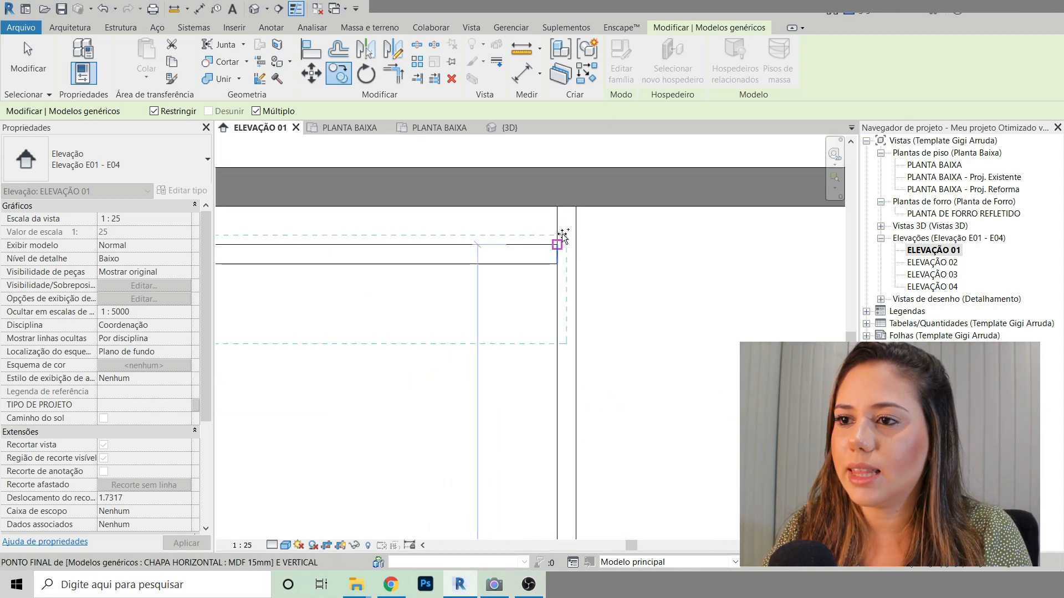
{"action": "left_click", "coordinate": [558, 209]}
{"action": "scroll", "coordinate": [646, 305], "scroll_direction": "down", "scroll_amount": 2}
{"action": "key", "text": "Escape"}
{"action": "key", "text": "Escape"}
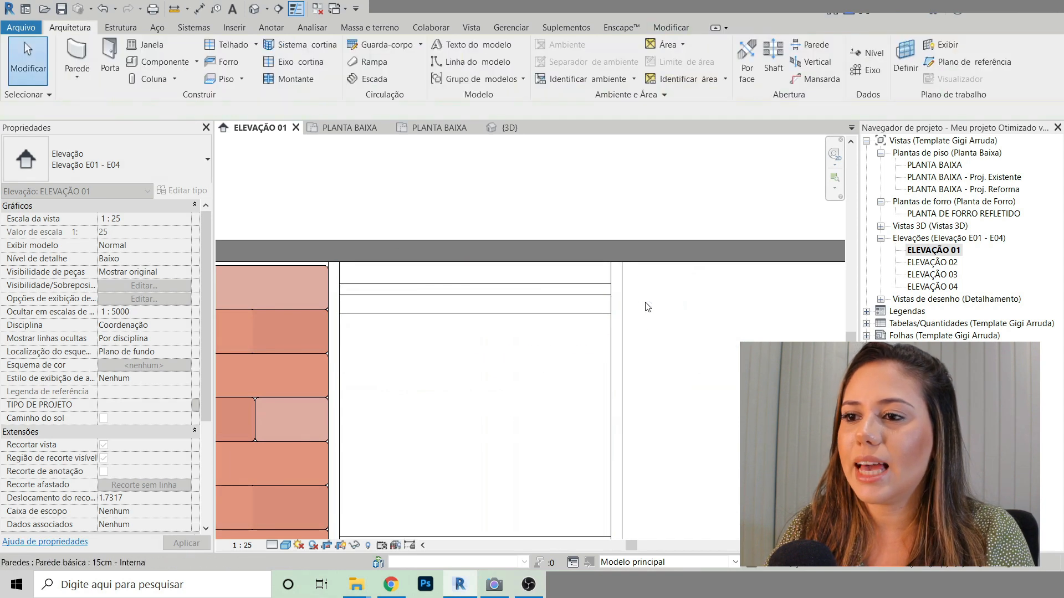
Step: Raise the copied sheet's lower edge to the upper face of the top shelf, giving a height of 0.03 m
{"action": "left_click", "coordinate": [471, 279]}
{"action": "scroll", "coordinate": [469, 300], "scroll_direction": "up", "scroll_amount": 2}
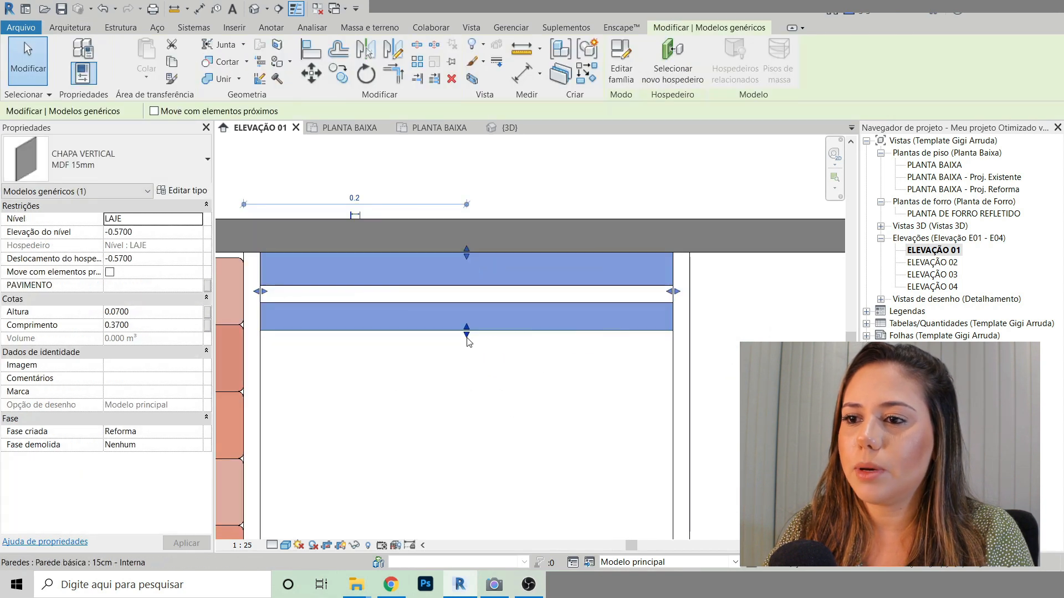
{"action": "left_click", "coordinate": [467, 287]}
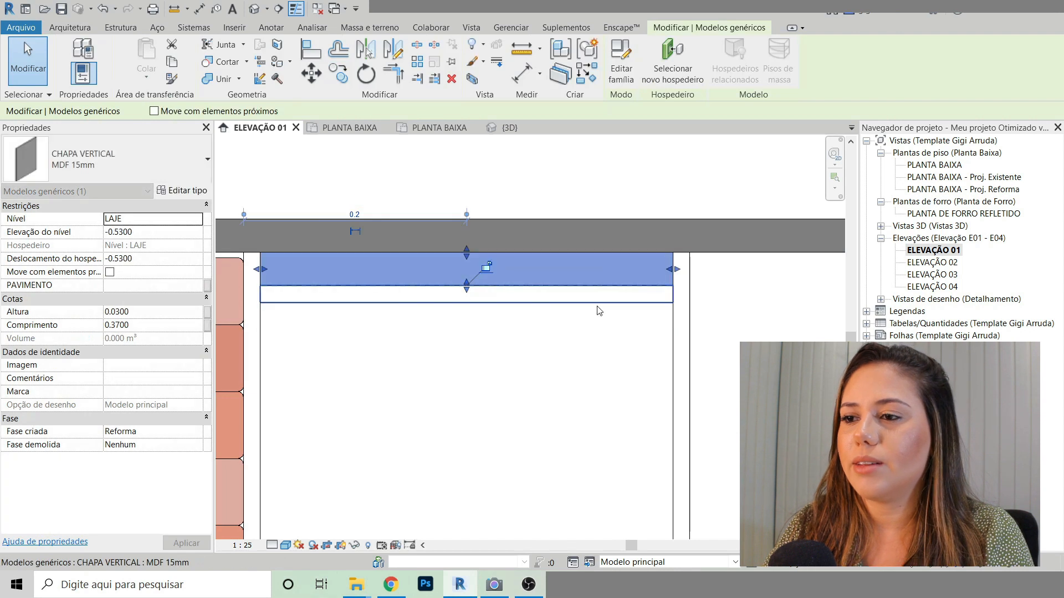
{"action": "key", "text": "Escape"}
Step: Inspect the closing sheet above the top shelf in the 3D view
{"action": "left_click", "coordinate": [507, 127]}
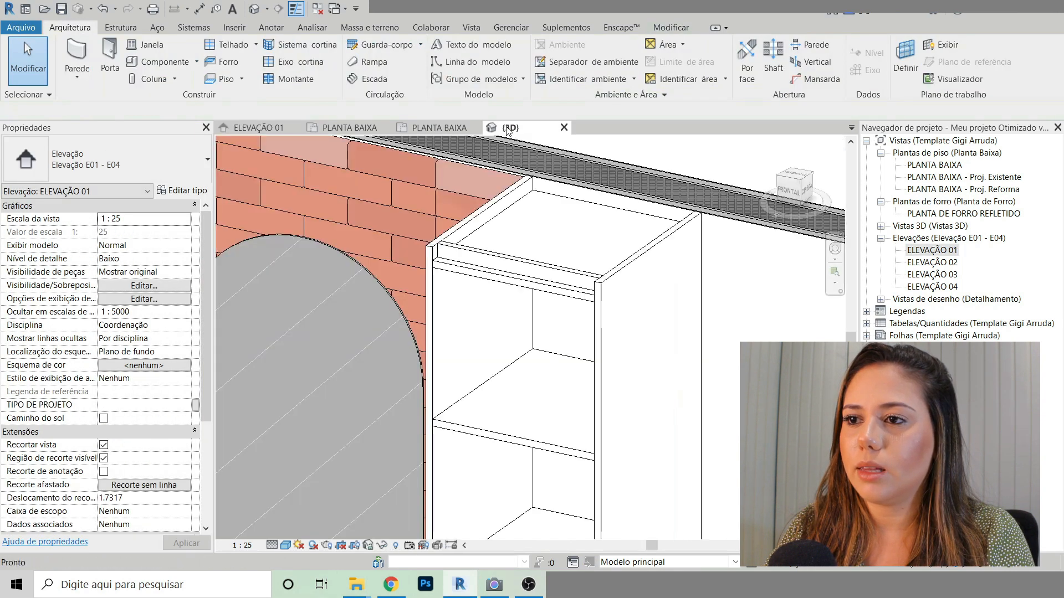
{"action": "scroll", "coordinate": [578, 143], "scroll_direction": "down", "scroll_amount": 3}
{"action": "middle_click_drag", "start_coordinate": [554, 283], "coordinate": [544, 312], "text": "shift"}
{"action": "scroll", "coordinate": [493, 164], "scroll_direction": "up", "scroll_amount": 6}
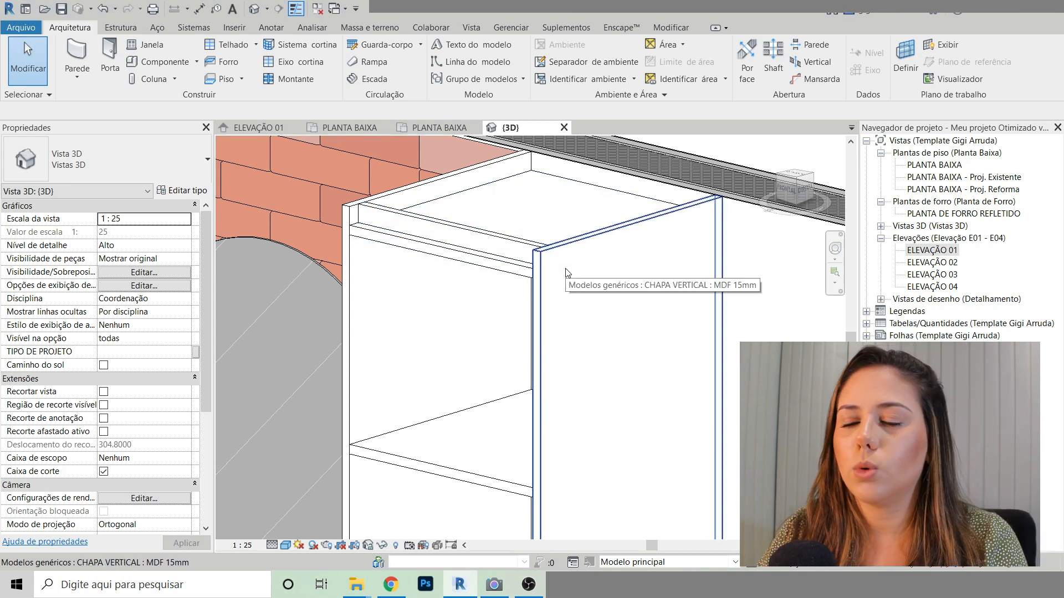
Step: Review the whole shelving unit in the room in 3D, beside the brick wall, mirror and bench
{"action": "scroll", "coordinate": [566, 273], "scroll_direction": "down", "scroll_amount": 6}
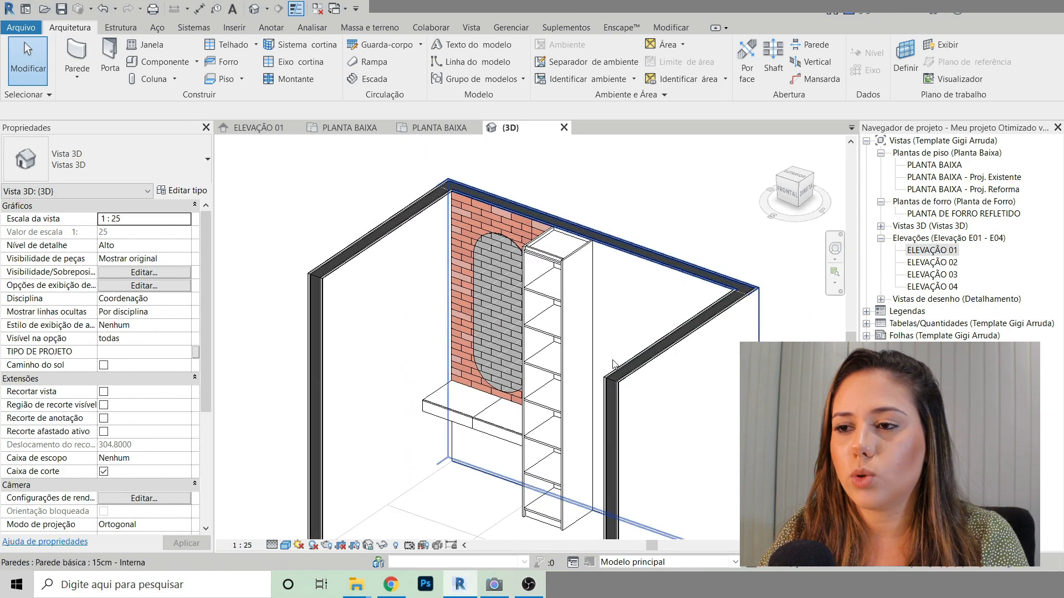
{"action": "scroll", "coordinate": [613, 364], "scroll_direction": "up", "scroll_amount": 3}
{"action": "scroll", "coordinate": [608, 421], "scroll_direction": "down", "scroll_amount": 4}
{"action": "scroll", "coordinate": [609, 421], "scroll_direction": "up", "scroll_amount": 3}
{"action": "scroll", "coordinate": [615, 399], "scroll_direction": "down", "scroll_amount": 2}
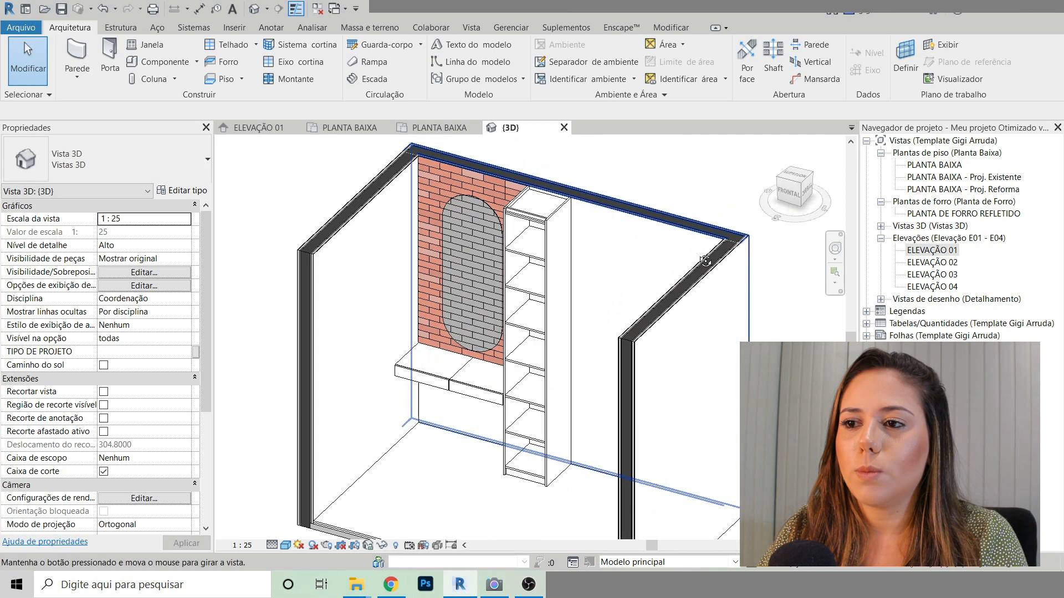
{"action": "scroll", "coordinate": [450, 228], "scroll_direction": "up", "scroll_amount": 3}
{"action": "scroll", "coordinate": [450, 227], "scroll_direction": "down", "scroll_amount": 6}
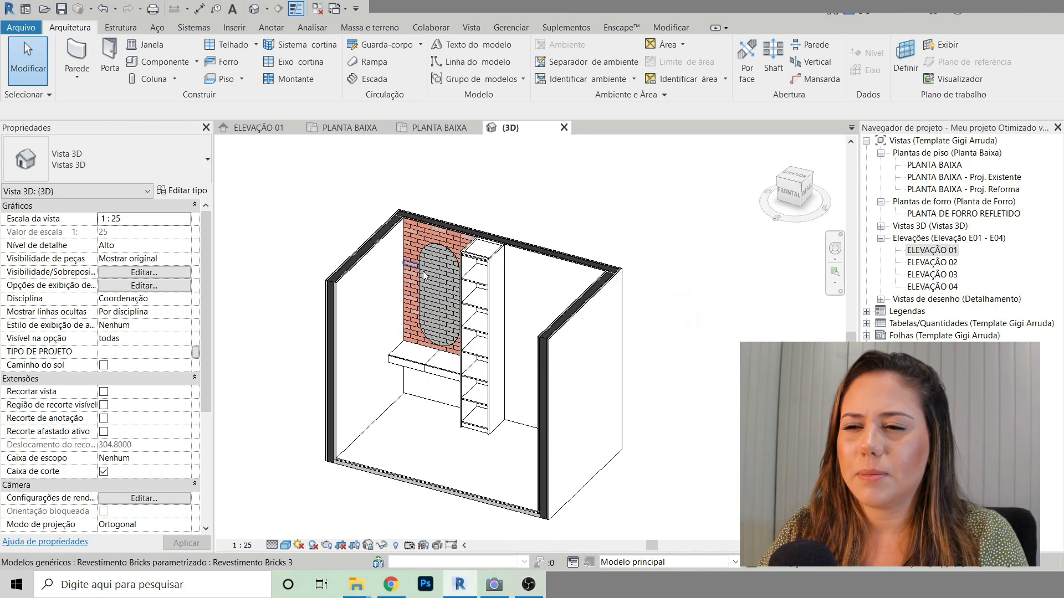
{"action": "scroll", "coordinate": [436, 276], "scroll_direction": "up", "scroll_amount": 4}
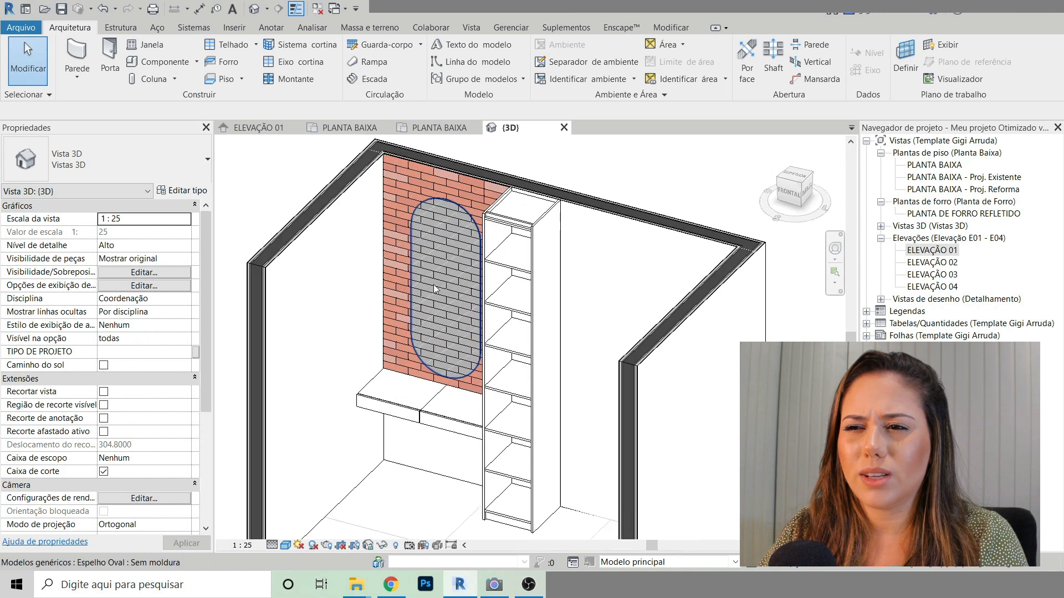
Step: Examine the oval mirror on the brick wall and its position next to the shelving unit
{"action": "scroll", "coordinate": [436, 197], "scroll_direction": "up", "scroll_amount": 5}
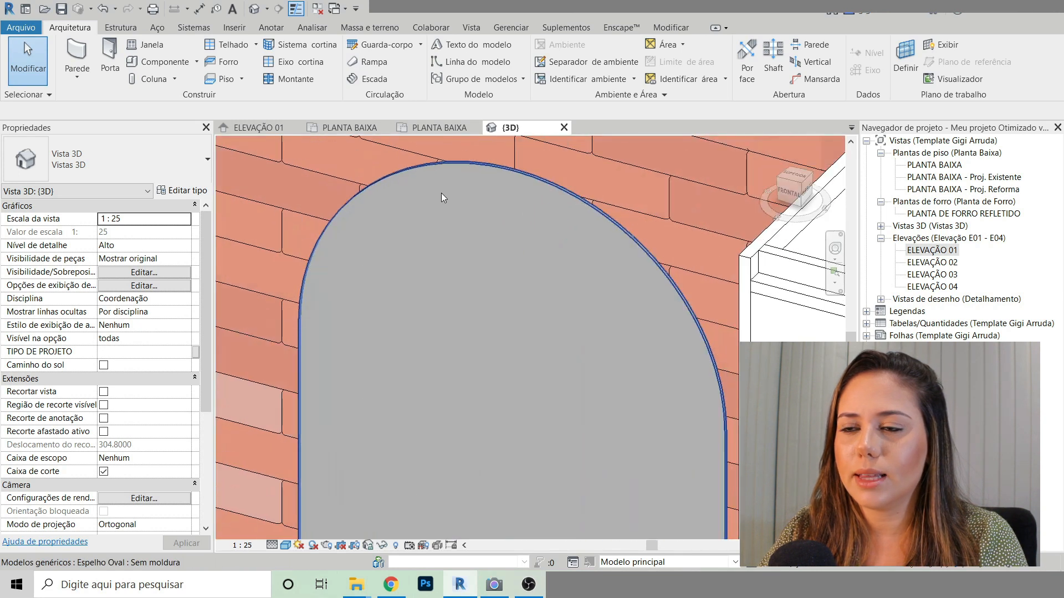
{"action": "scroll", "coordinate": [495, 190], "scroll_direction": "up", "scroll_amount": 3}
{"action": "scroll", "coordinate": [495, 191], "scroll_direction": "down", "scroll_amount": 12}
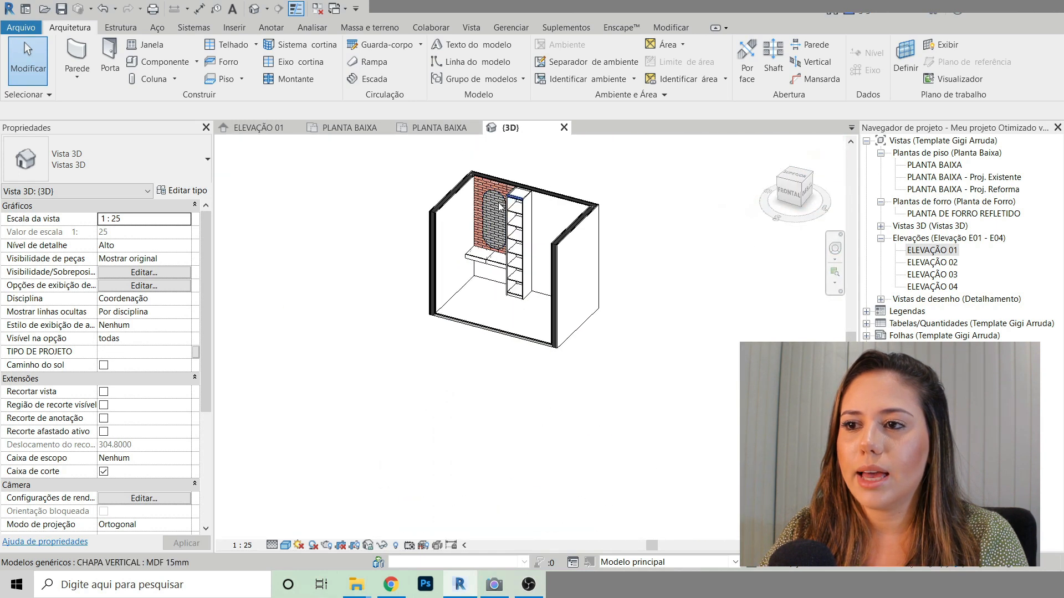
{"action": "scroll", "coordinate": [562, 159], "scroll_direction": "down", "scroll_amount": 2}
{"action": "scroll", "coordinate": [504, 175], "scroll_direction": "up", "scroll_amount": 2}
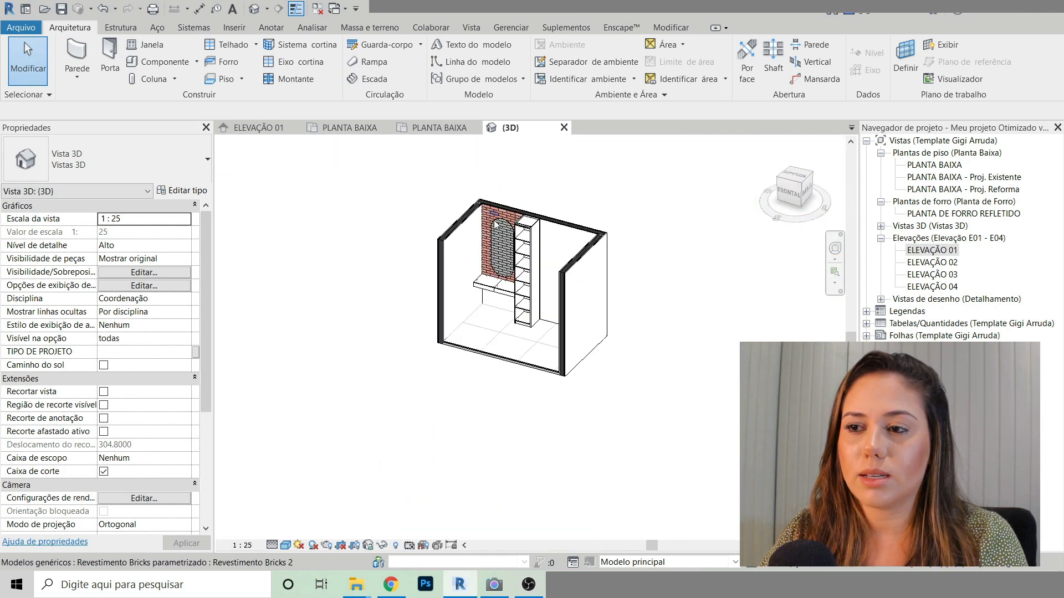
{"action": "scroll", "coordinate": [496, 225], "scroll_direction": "up", "scroll_amount": 8}
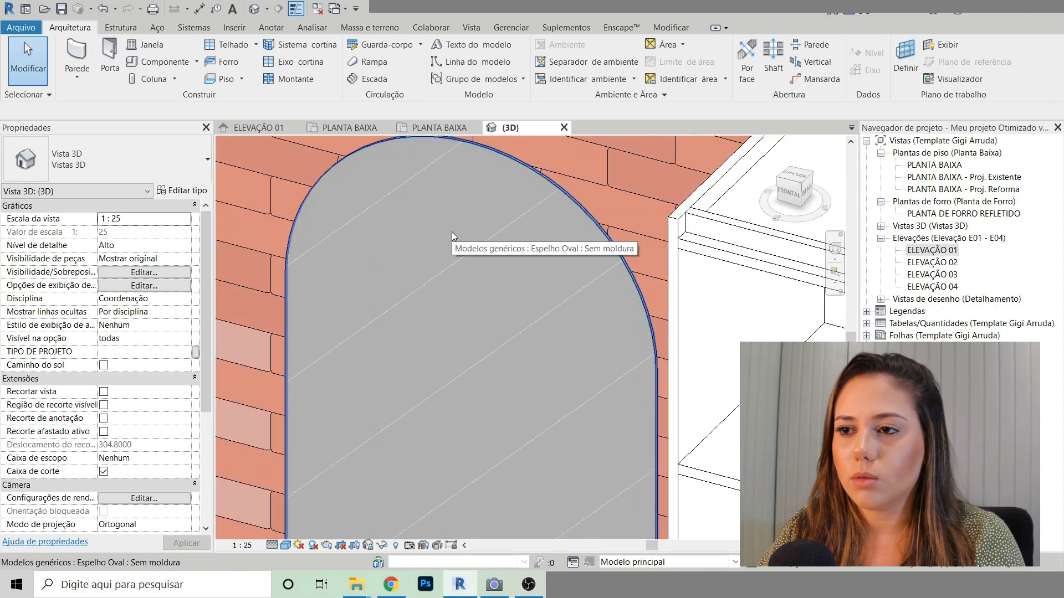
{"action": "scroll", "coordinate": [452, 232], "scroll_direction": "down", "scroll_amount": 1}
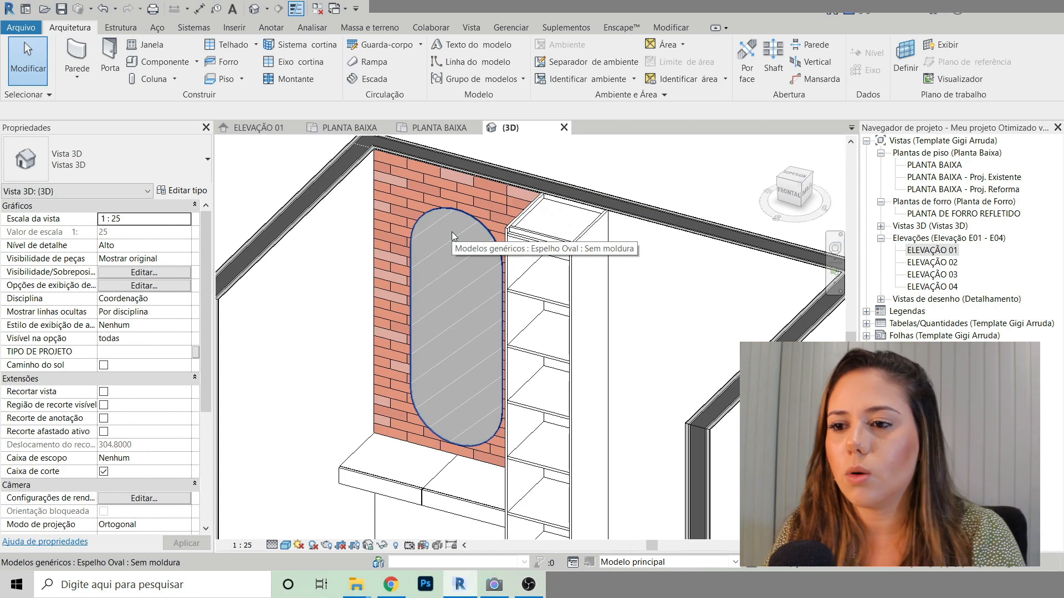
{"action": "scroll", "coordinate": [454, 231], "scroll_direction": "down", "scroll_amount": 5}
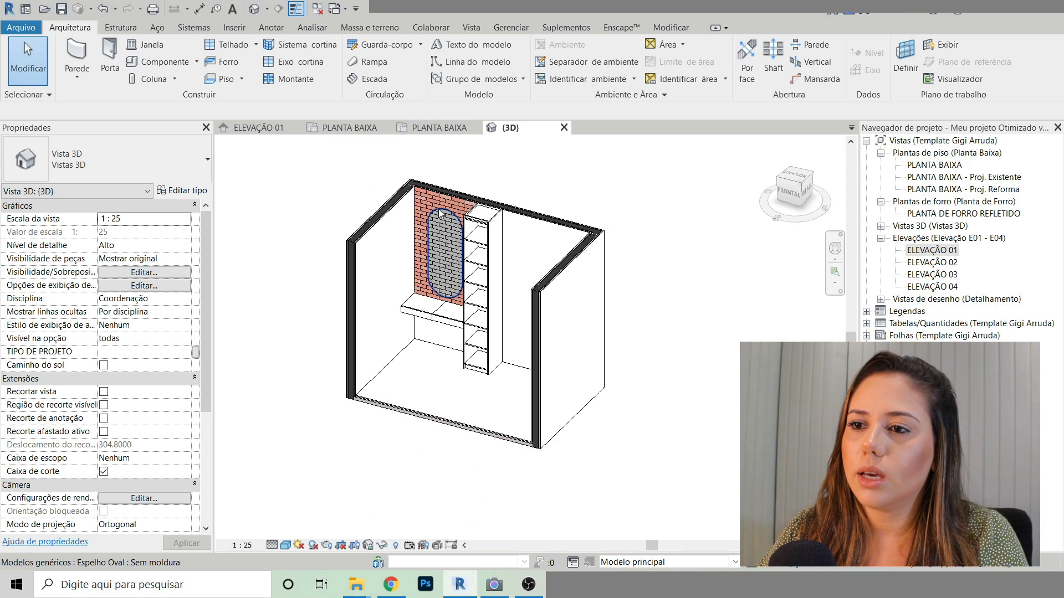
{"action": "middle_click_drag", "start_coordinate": [648, 256], "coordinate": [672, 281]}
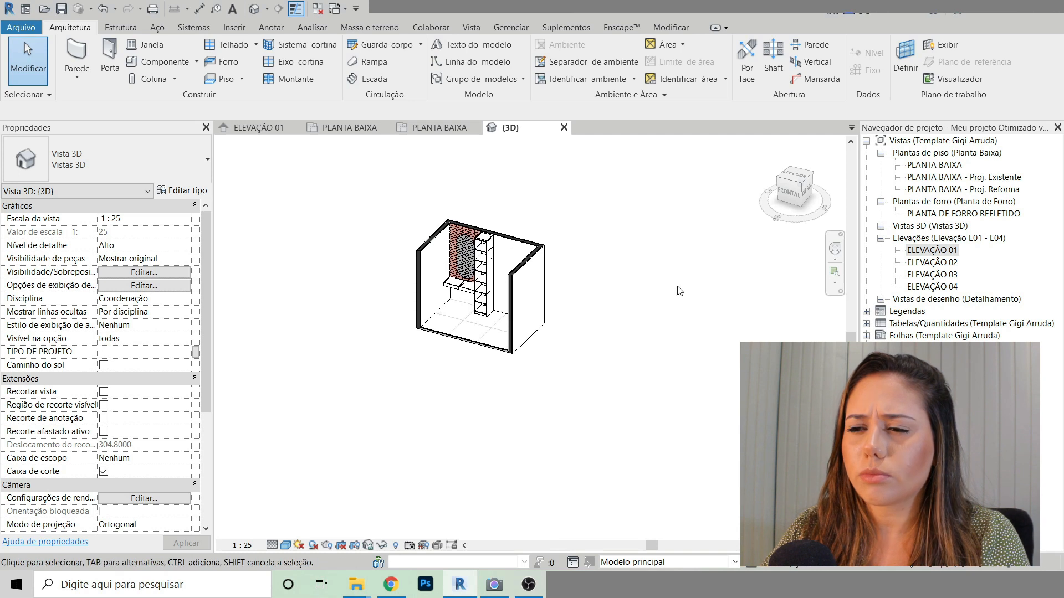
{"action": "scroll", "coordinate": [465, 242], "scroll_direction": "up", "scroll_amount": 6}
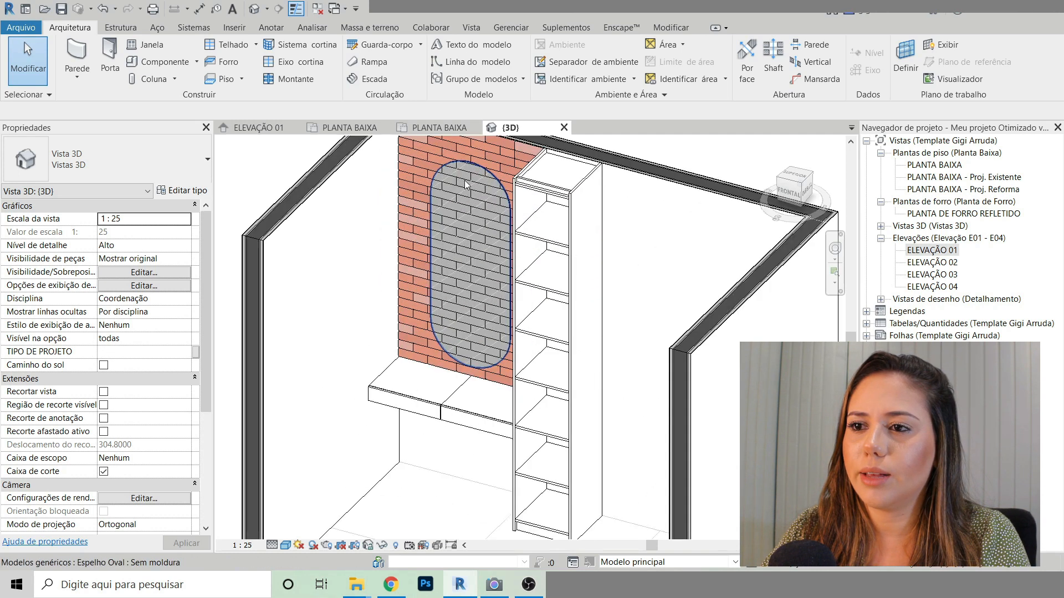
{"action": "middle_click_drag", "start_coordinate": [700, 291], "coordinate": [665, 287]}
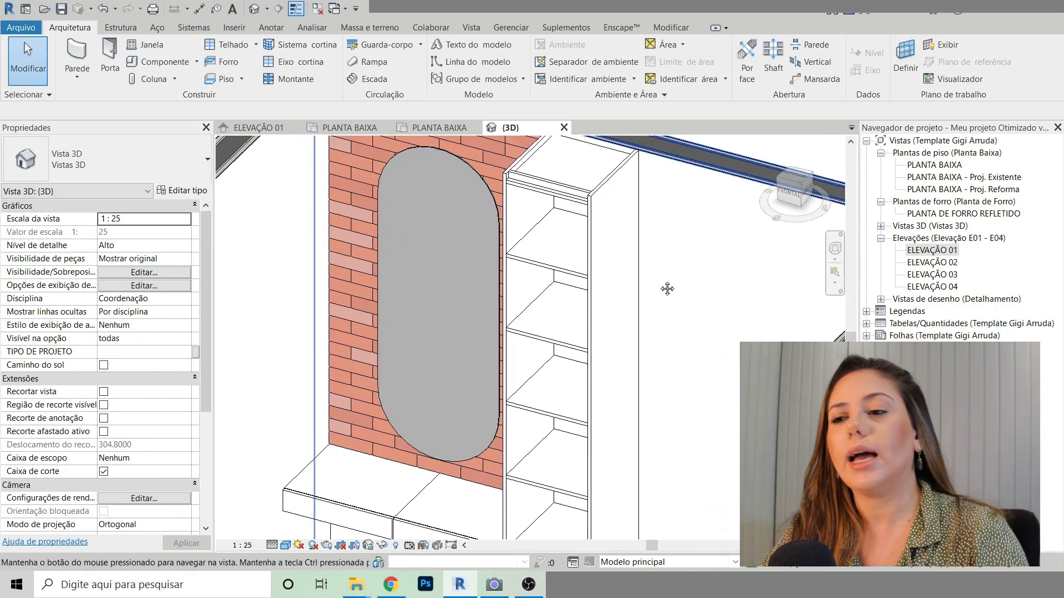
Step: Examine the shelves along the unit's height in 3D and select a middle horizontal sheet to check its width and depth
{"action": "scroll", "coordinate": [458, 220], "scroll_direction": "down", "scroll_amount": 5}
{"action": "scroll", "coordinate": [458, 245], "scroll_direction": "up", "scroll_amount": 3}
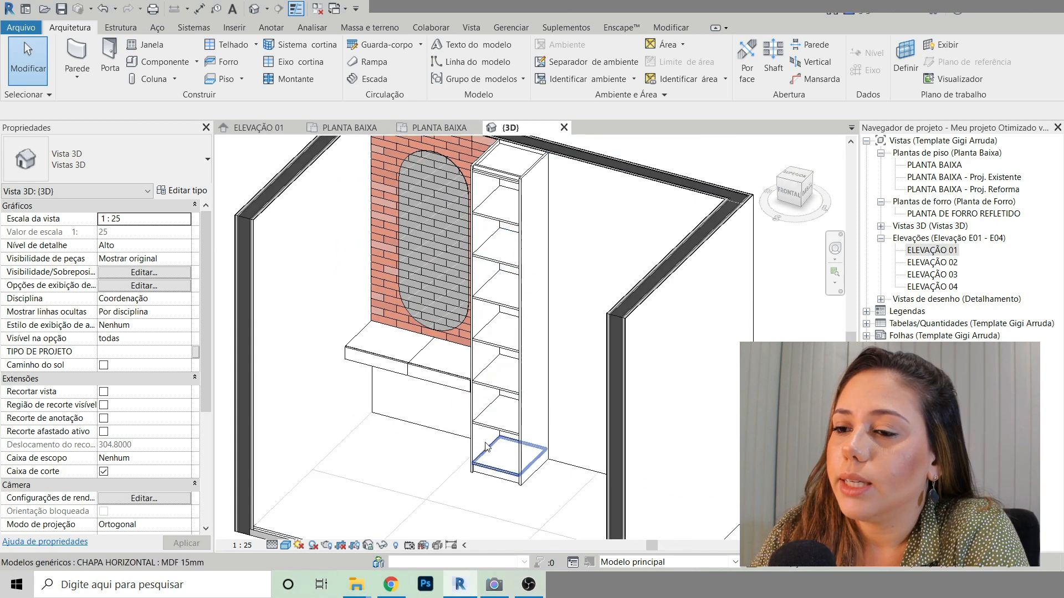
{"action": "scroll", "coordinate": [515, 252], "scroll_direction": "up", "scroll_amount": 4}
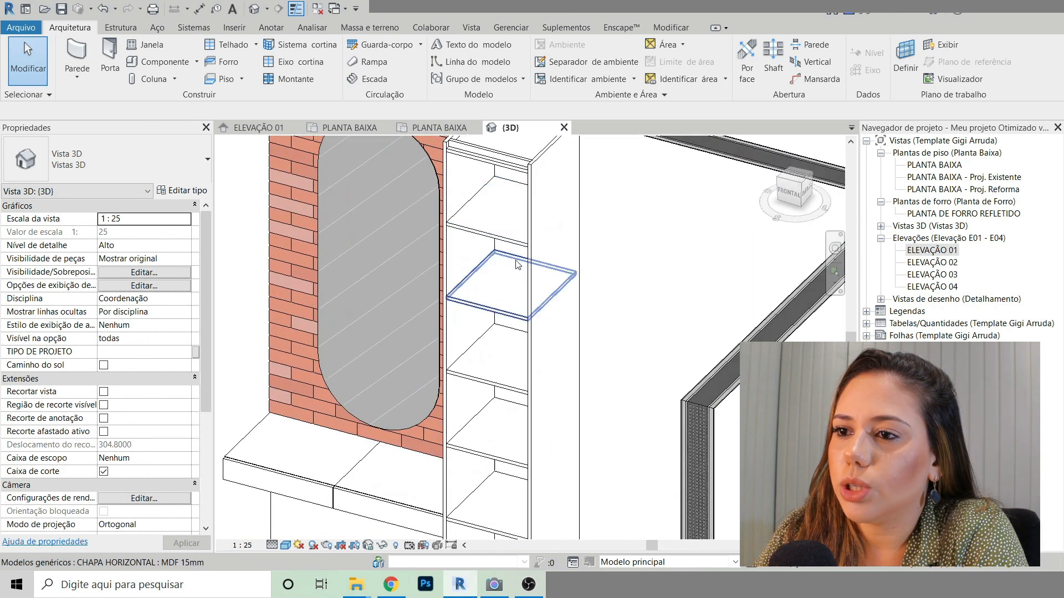
{"action": "scroll", "coordinate": [515, 252], "scroll_direction": "down", "scroll_amount": 5}
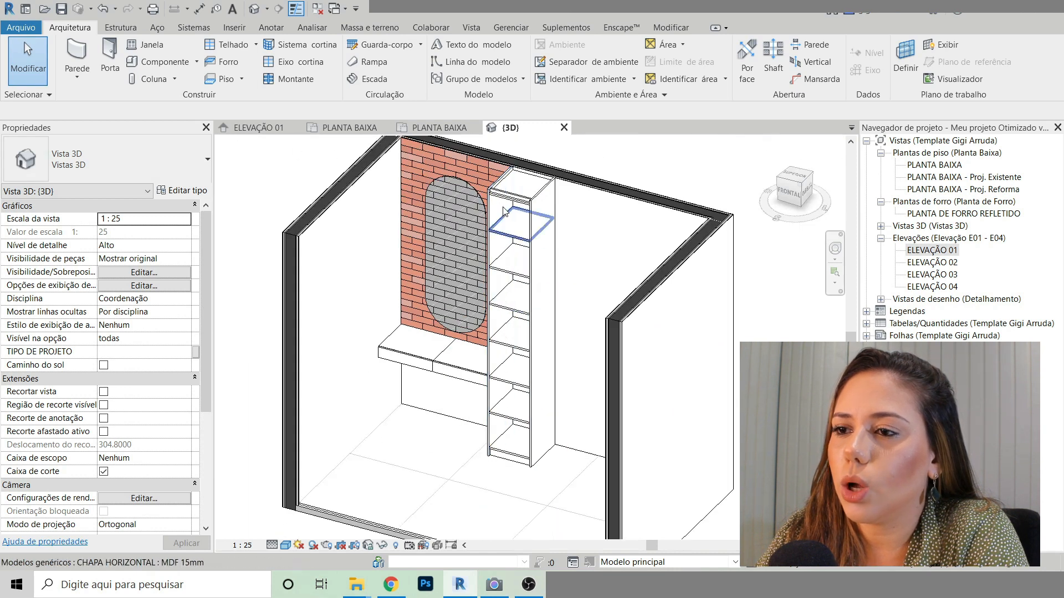
{"action": "scroll", "coordinate": [502, 210], "scroll_direction": "up", "scroll_amount": 2}
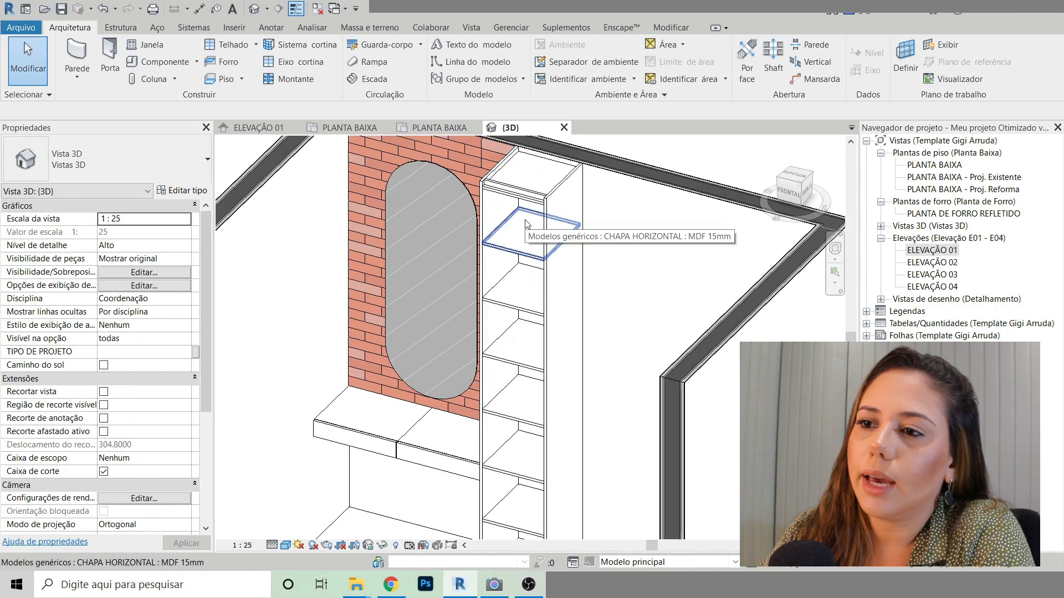
{"action": "scroll", "coordinate": [557, 296], "scroll_direction": "down", "scroll_amount": 3}
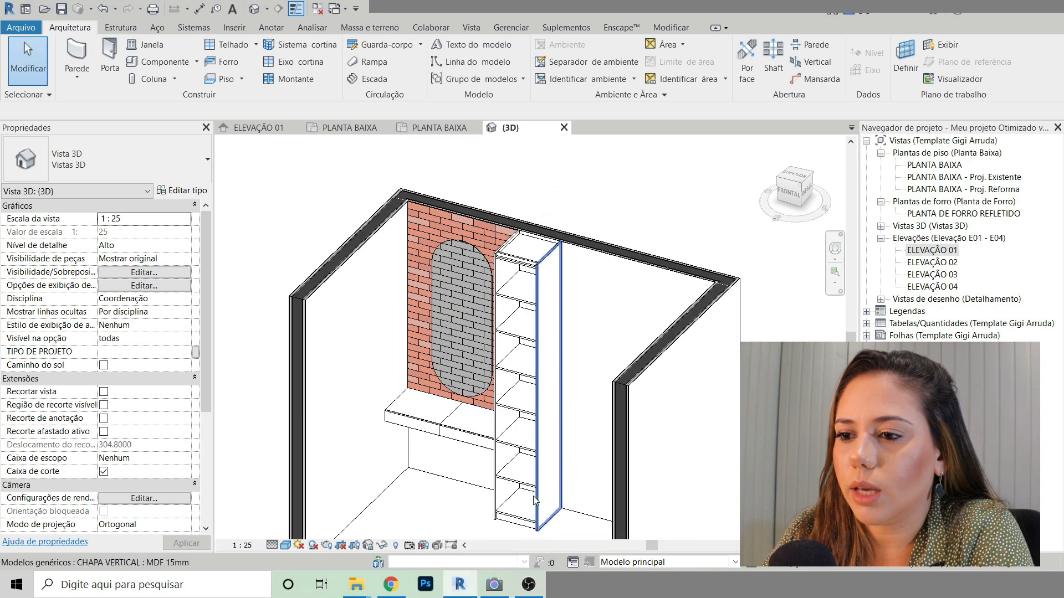
{"action": "scroll", "coordinate": [532, 508], "scroll_direction": "up", "scroll_amount": 4}
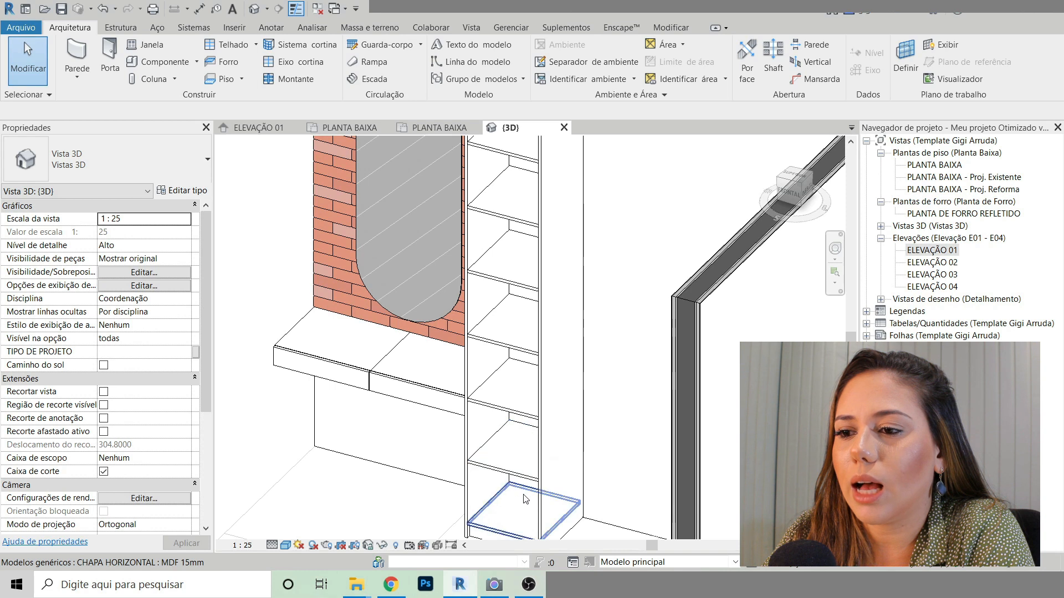
{"action": "left_click", "coordinate": [518, 330]}
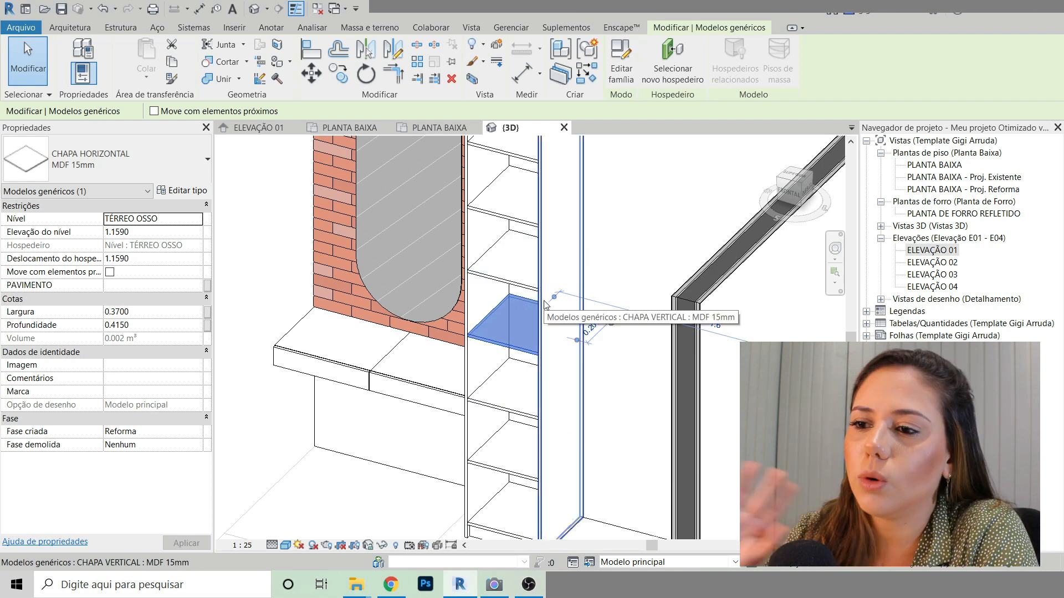
{"action": "scroll", "coordinate": [544, 303], "scroll_direction": "down", "scroll_amount": 3}
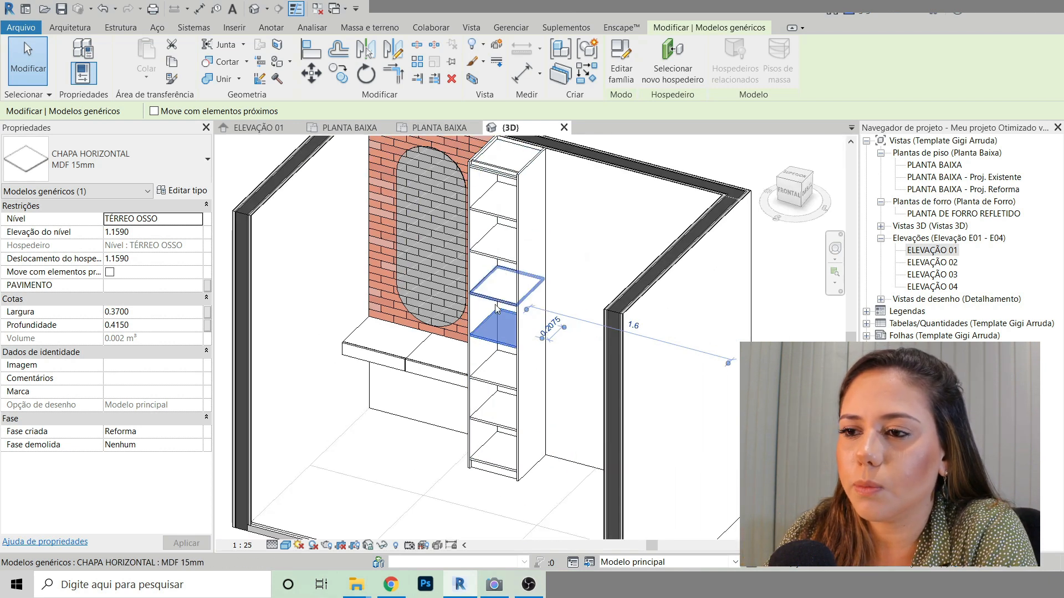
{"action": "scroll", "coordinate": [503, 443], "scroll_direction": "up", "scroll_amount": 2}
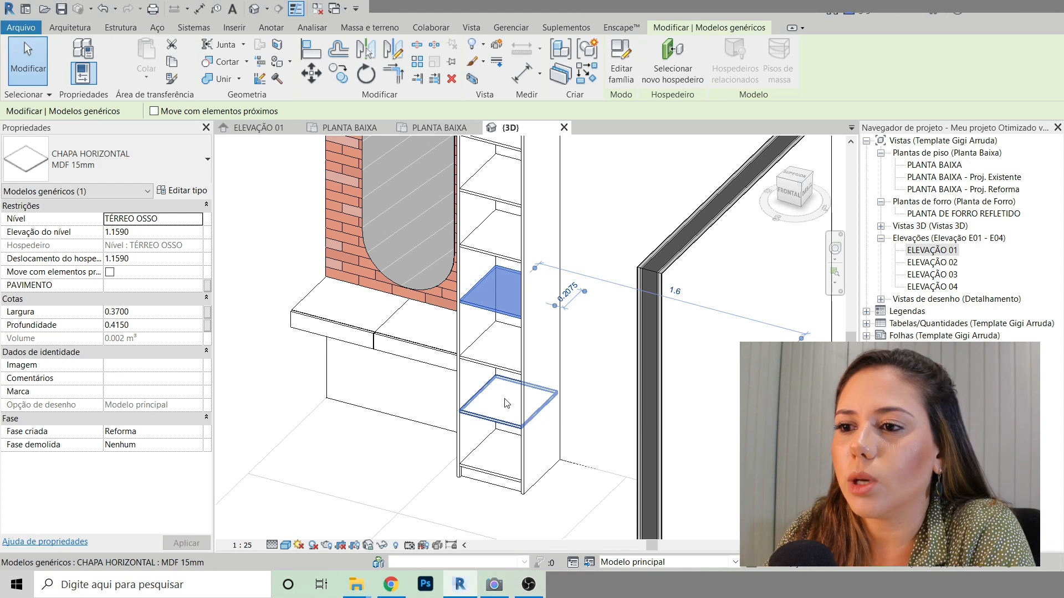
Step: Inspect the separate horizontal sheets at different heights of the shelving unit in 3D, then clear the selection
{"action": "left_click", "coordinate": [504, 404]}
{"action": "left_click", "coordinate": [493, 291]}
{"action": "left_click", "coordinate": [502, 249]}
{"action": "middle_click_drag", "start_coordinate": [558, 271], "coordinate": [527, 298]}
{"action": "scroll", "coordinate": [527, 298], "scroll_direction": "down", "scroll_amount": 2}
{"action": "scroll", "coordinate": [489, 195], "scroll_direction": "up", "scroll_amount": 2}
{"action": "scroll", "coordinate": [394, 323], "scroll_direction": "down", "scroll_amount": 1}
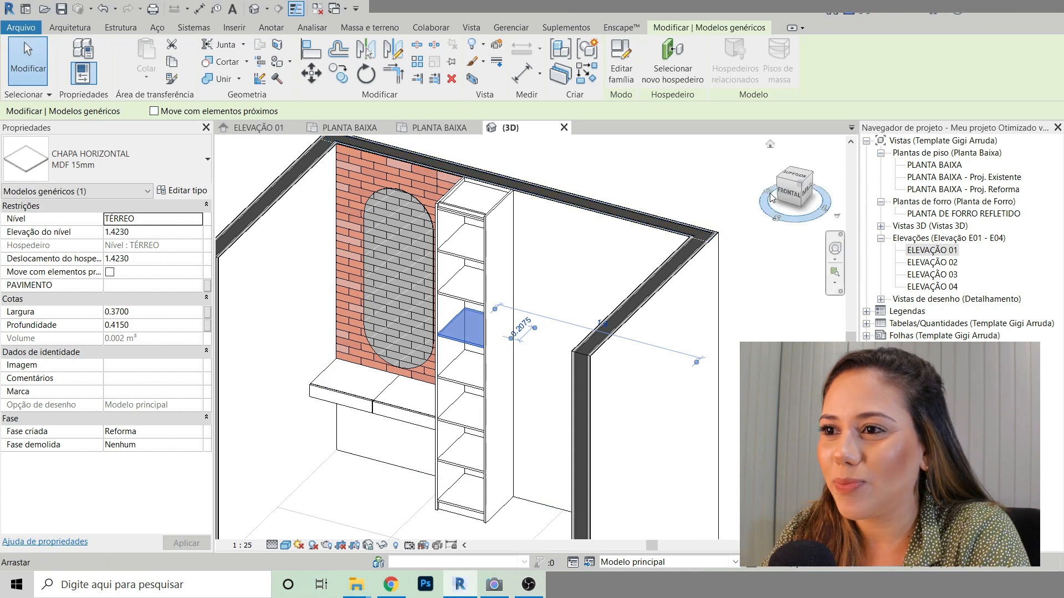
{"action": "key", "text": "Escape"}
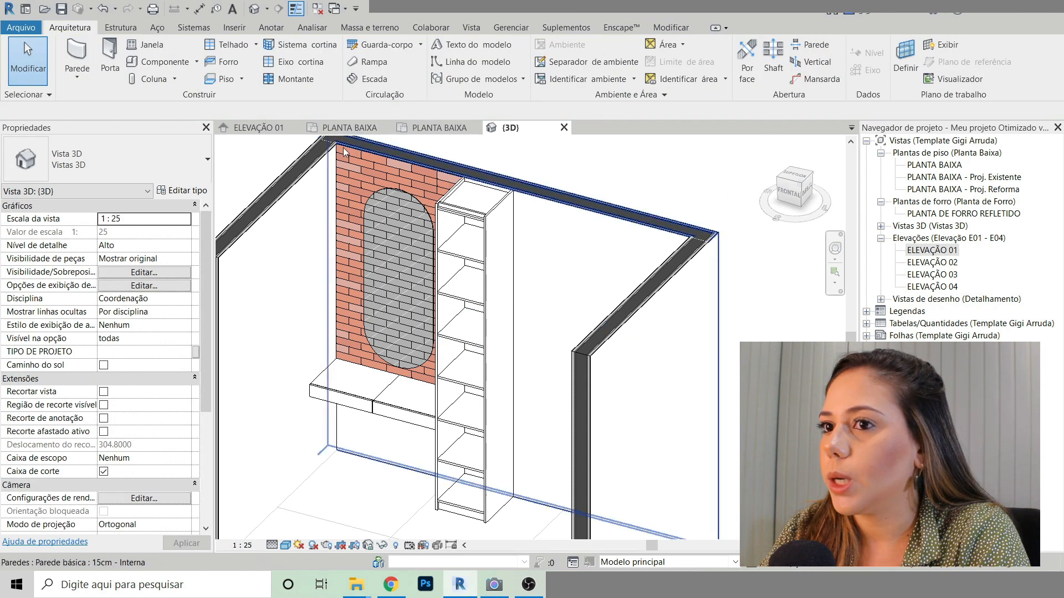
Step: Start placing a CHAPA VERTICAL MDF 15mm component from ELEVAÇÃO 01 and review the available sheet thicknesses
{"action": "left_click", "coordinate": [258, 128]}
{"action": "scroll", "coordinate": [494, 216], "scroll_direction": "down", "scroll_amount": 15}
{"action": "scroll", "coordinate": [528, 358], "scroll_direction": "up", "scroll_amount": 1}
{"action": "middle_click_drag", "start_coordinate": [566, 326], "coordinate": [548, 324]}
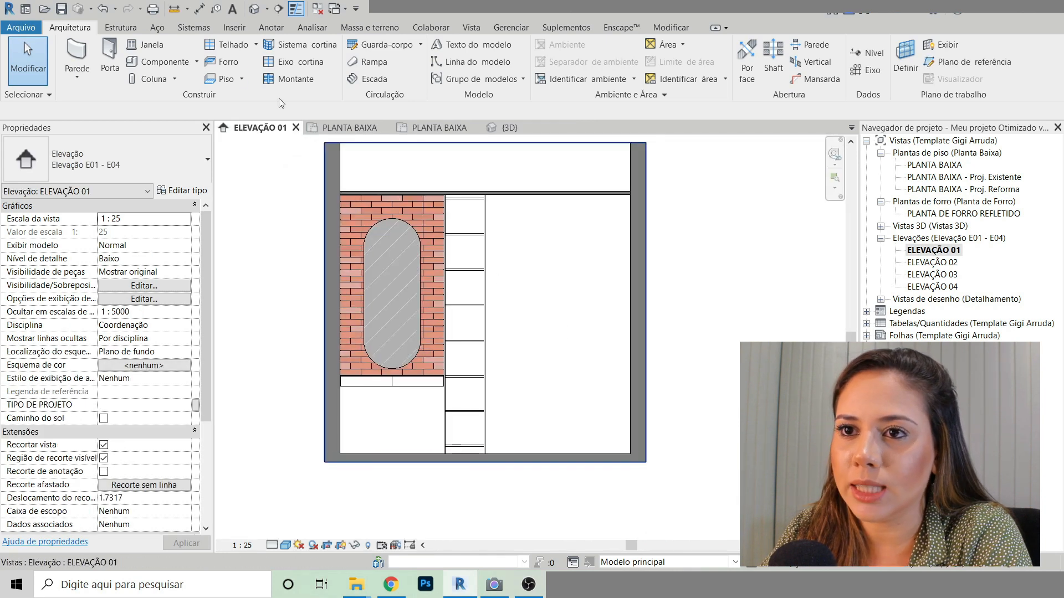
{"action": "left_click", "coordinate": [164, 65]}
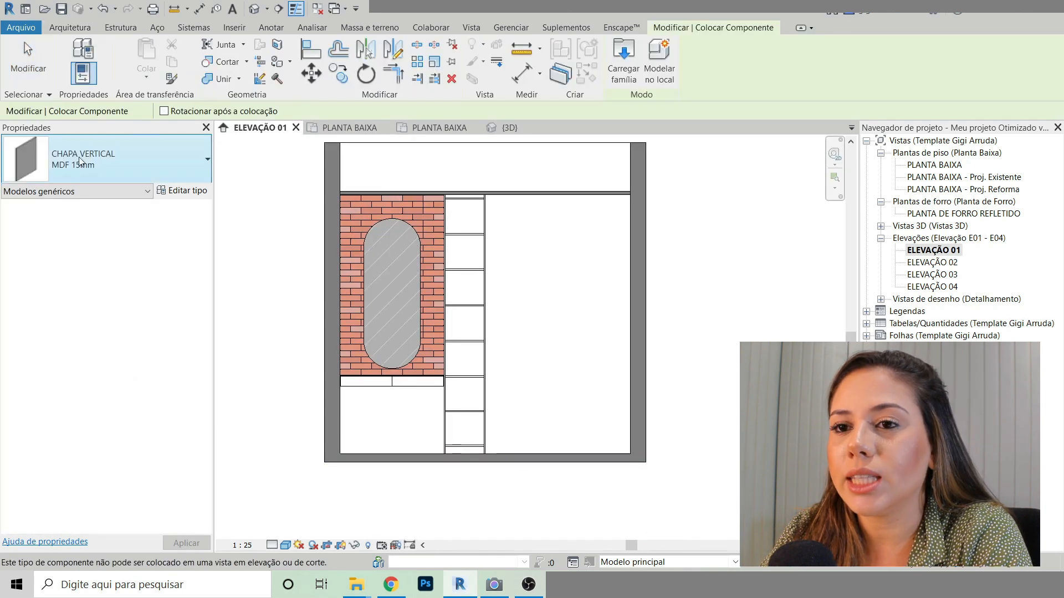
{"action": "left_click", "coordinate": [110, 157]}
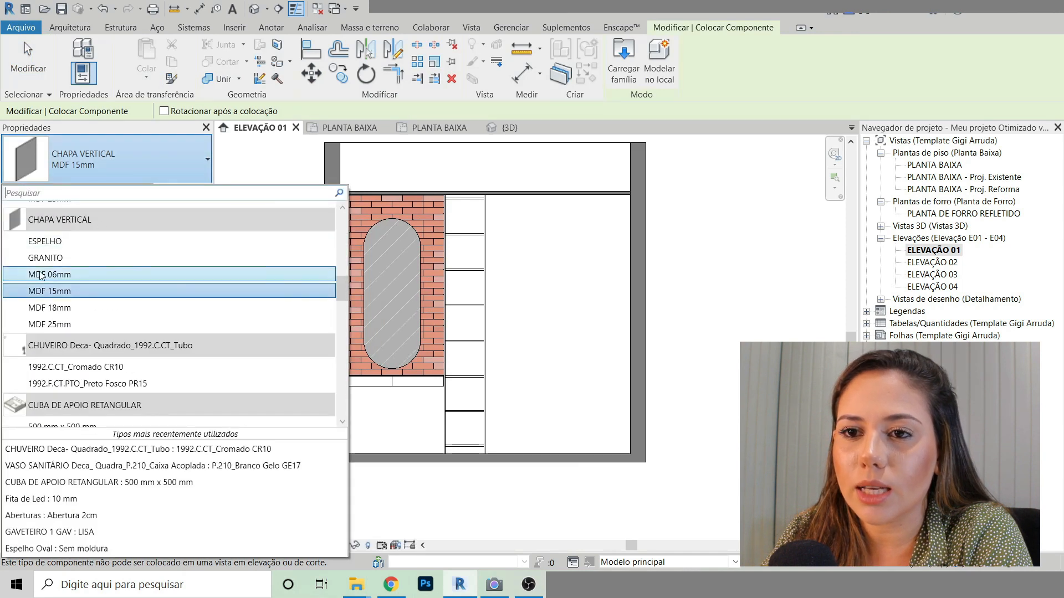
{"action": "mouse_move", "coordinate": [104, 311]}
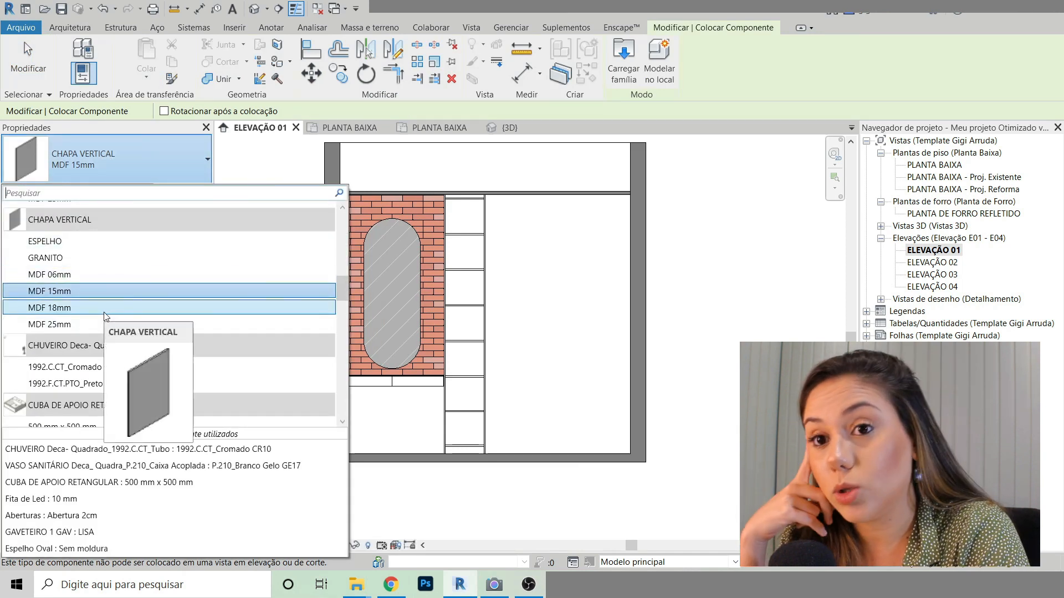
{"action": "scroll", "coordinate": [144, 311], "scroll_direction": "up", "scroll_amount": 5}
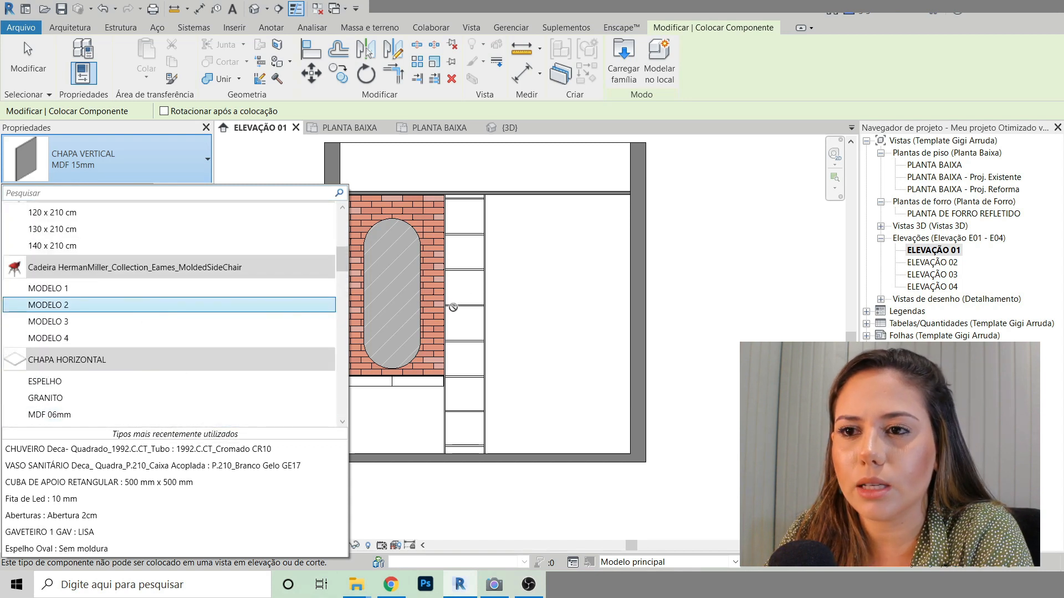
Step: Place the CHAPA VERTICAL MDF 15mm sheet in the PLANTA BAIXA, rotated parallel to the back wall and crossing the shelving unit near that wall
{"action": "left_click", "coordinate": [456, 132]}
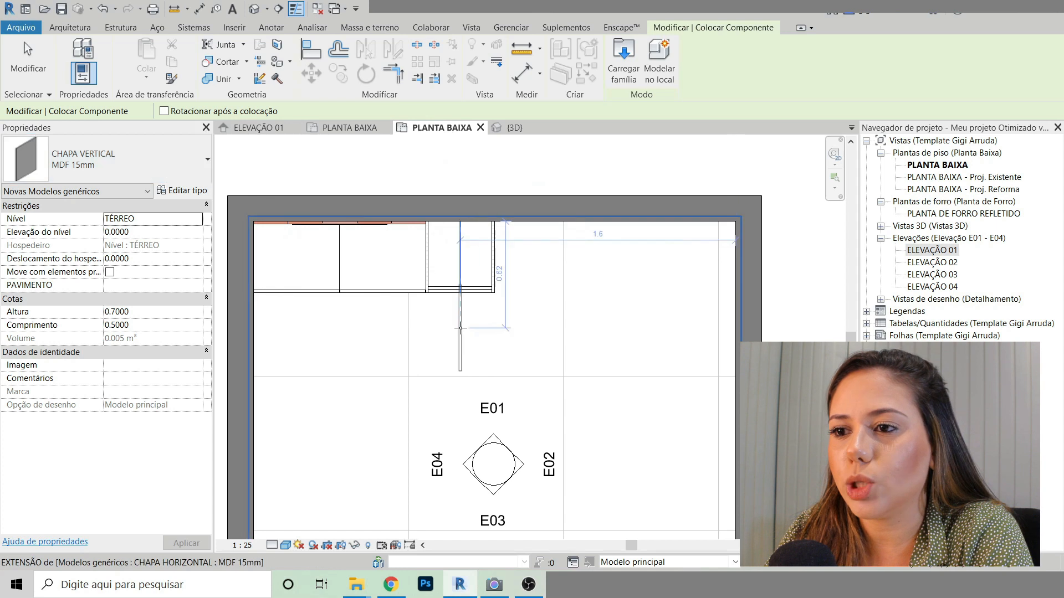
{"action": "key", "text": "space"}
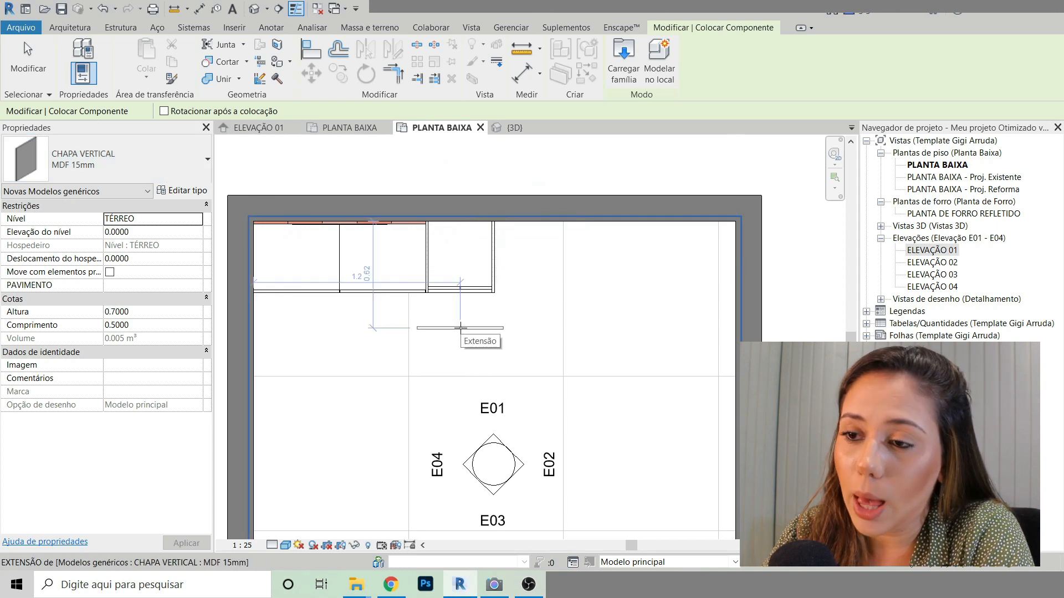
{"action": "key", "text": "space"}
{"action": "key", "text": "space"}
{"action": "key", "text": "space"}
{"action": "key", "text": "space"}
{"action": "key", "text": "space"}
{"action": "key", "text": "space"}
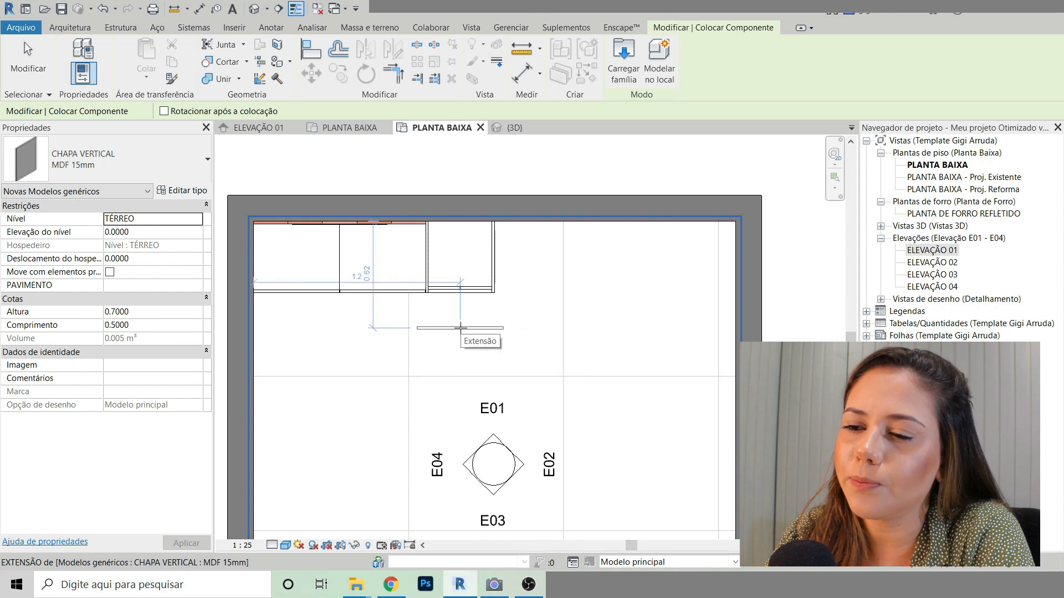
{"action": "key", "text": "space"}
{"action": "key", "text": "space"}
{"action": "key", "text": "space"}
{"action": "key", "text": "space"}
{"action": "key", "text": "space"}
{"action": "key", "text": "space"}
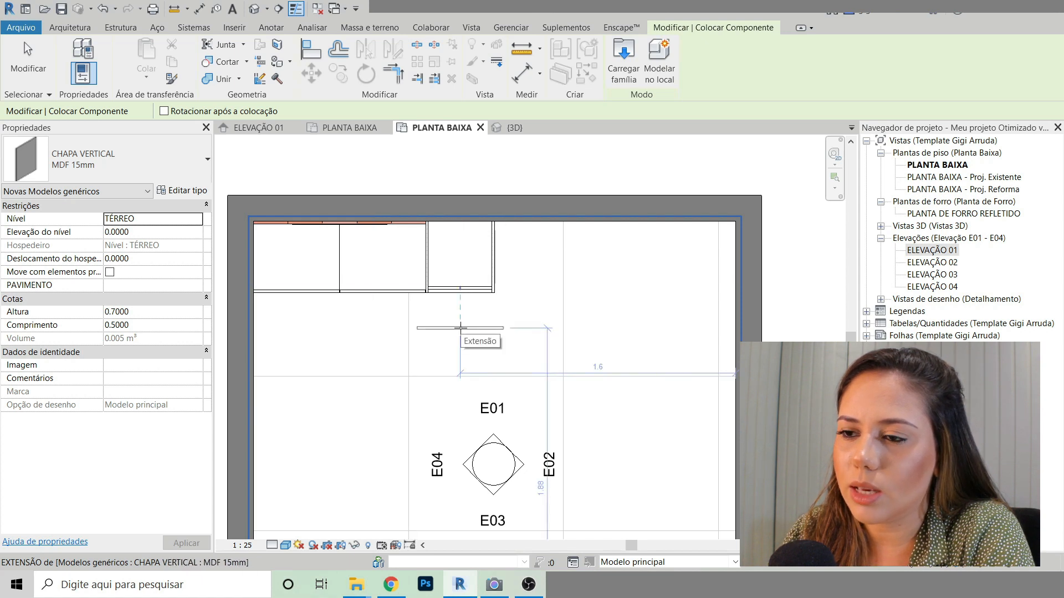
{"action": "scroll", "coordinate": [461, 328], "scroll_direction": "up", "scroll_amount": 5}
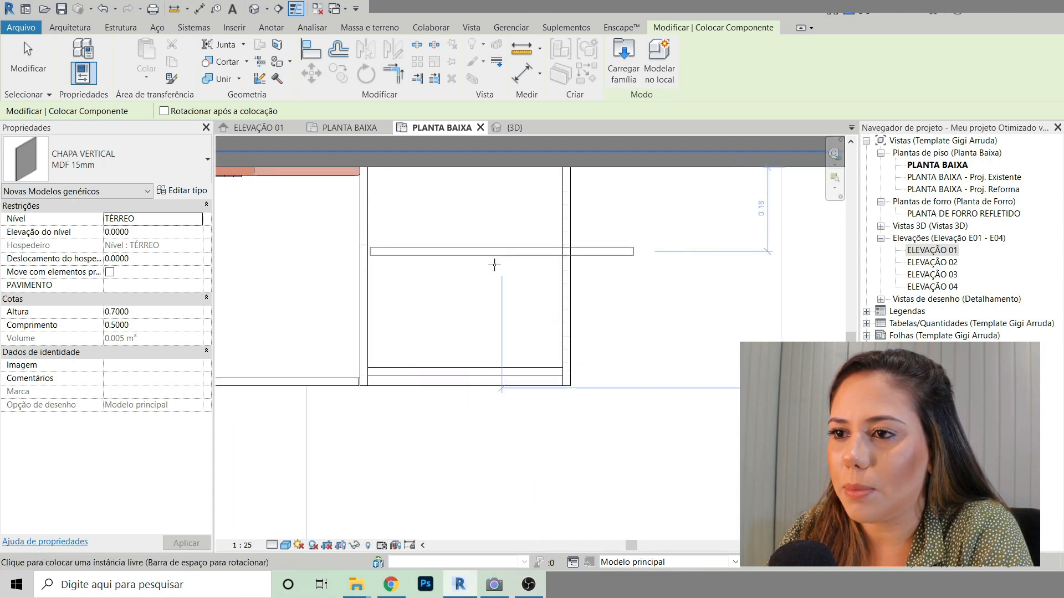
{"action": "scroll", "coordinate": [395, 276], "scroll_direction": "down", "scroll_amount": 3}
{"action": "scroll", "coordinate": [445, 248], "scroll_direction": "up", "scroll_amount": 4}
{"action": "middle_click_drag", "start_coordinate": [644, 274], "coordinate": [615, 346]}
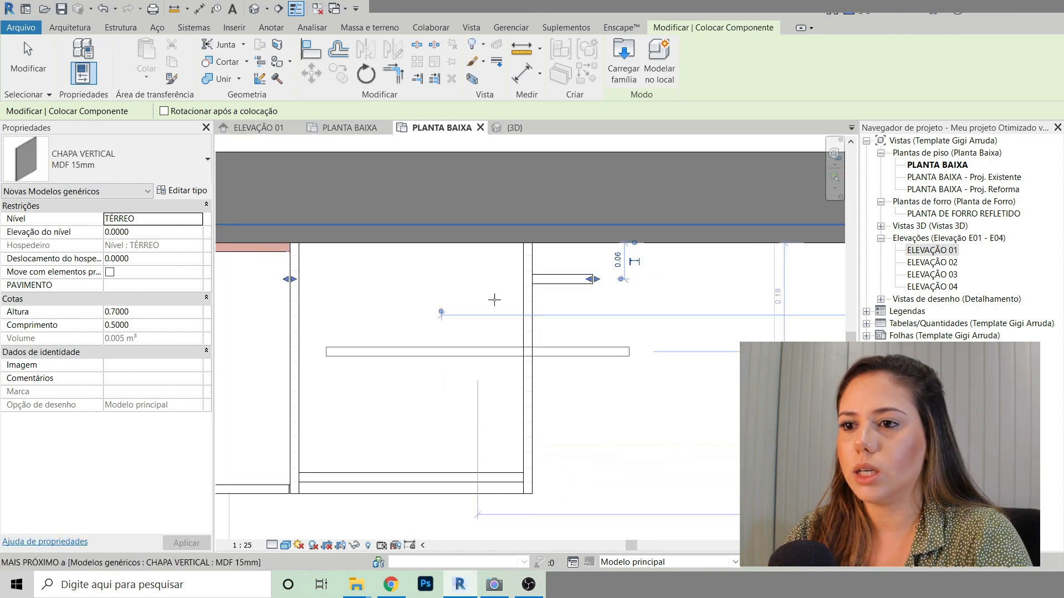
{"action": "key", "text": "Escape"}
{"action": "key", "text": "Escape"}
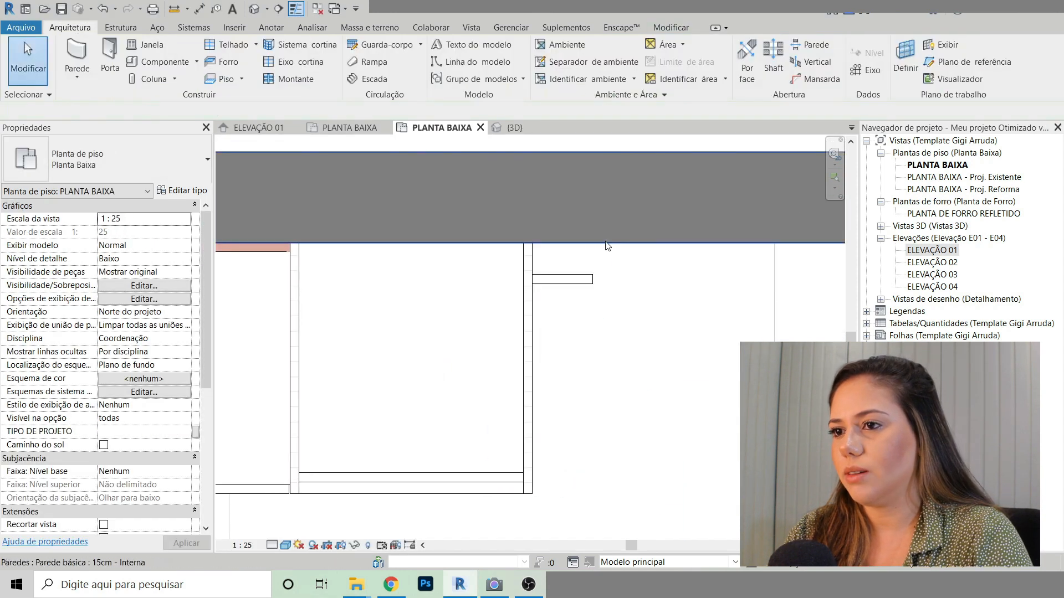
Step: Align the rear face of the new vertical sheet with the inner face of the back wall in plan
{"action": "left_click", "coordinate": [559, 279]}
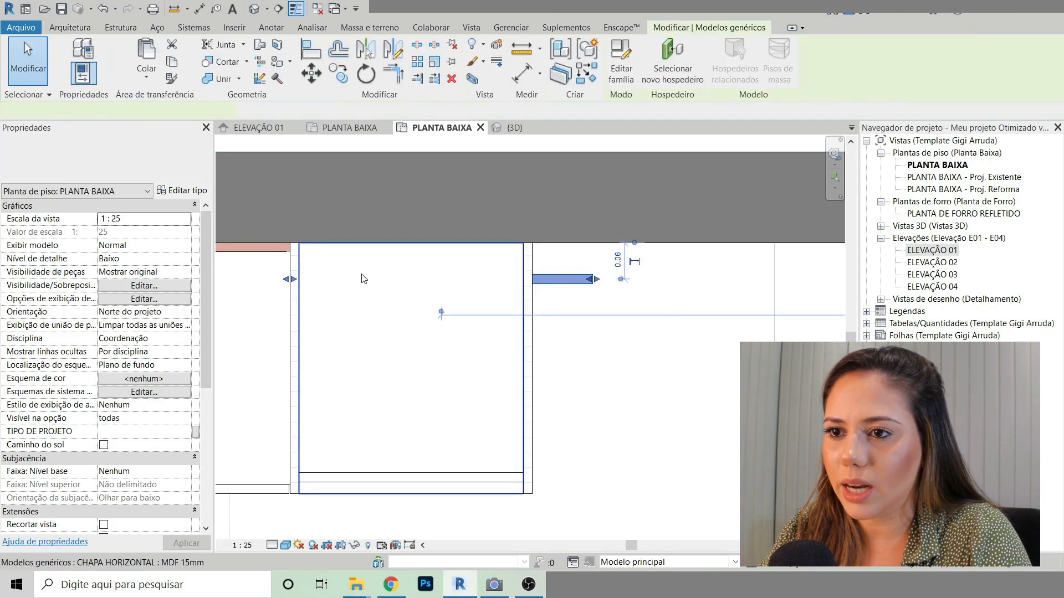
{"action": "left_click", "coordinate": [286, 546]}
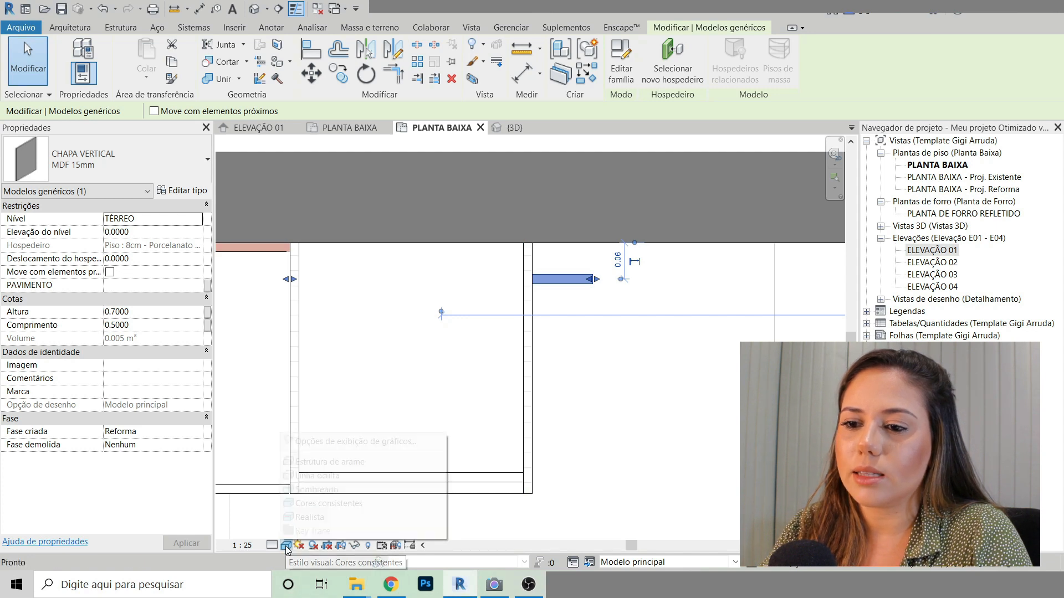
{"action": "left_click", "coordinate": [680, 428]}
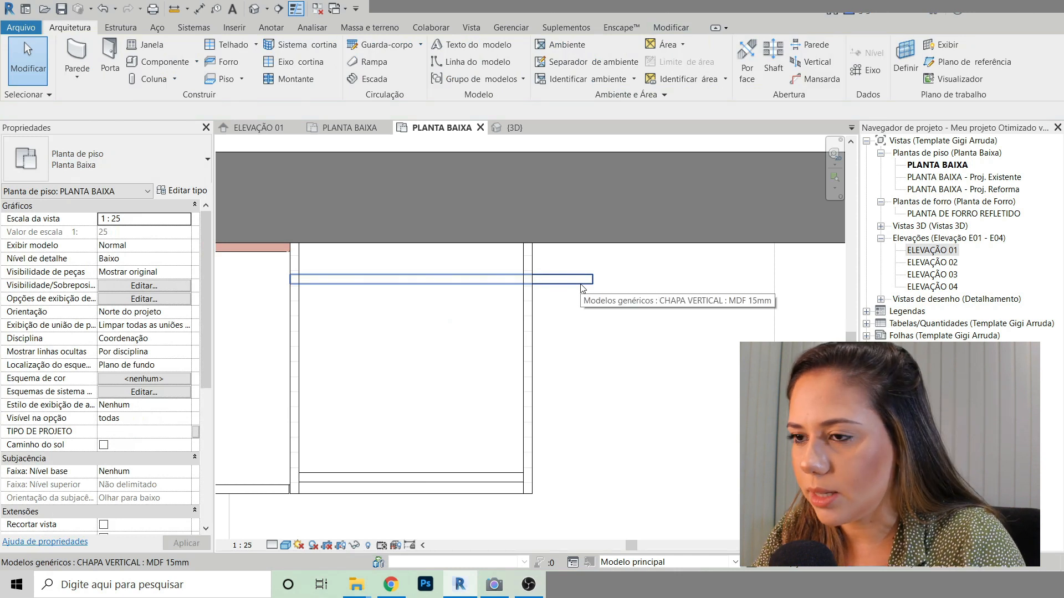
{"action": "key", "text": "a"}
{"action": "key", "text": "l"}
{"action": "left_click", "coordinate": [628, 243]}
{"action": "left_click", "coordinate": [628, 243]}
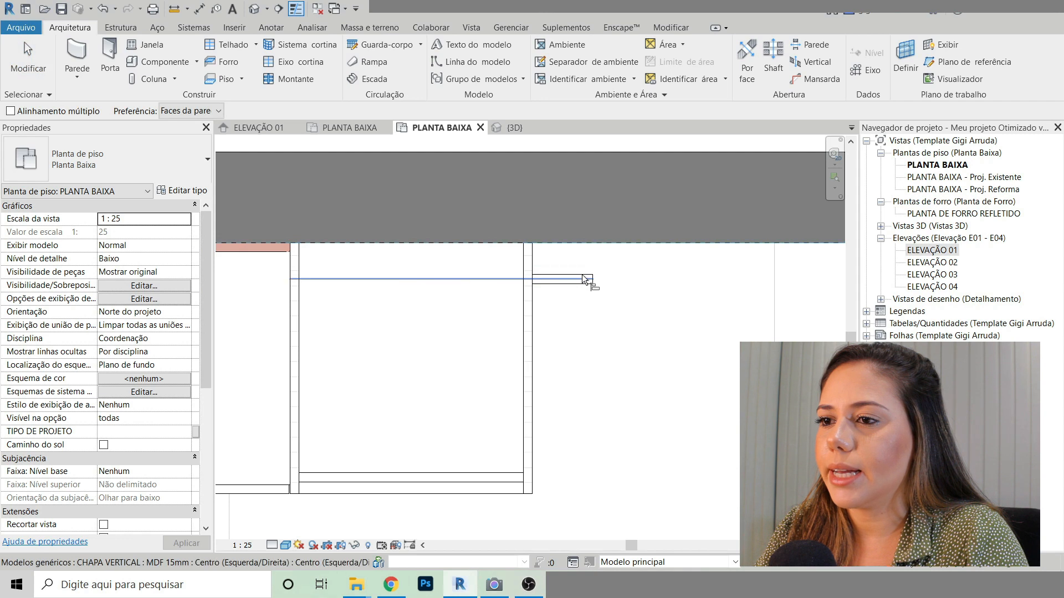
{"action": "left_click", "coordinate": [586, 273]}
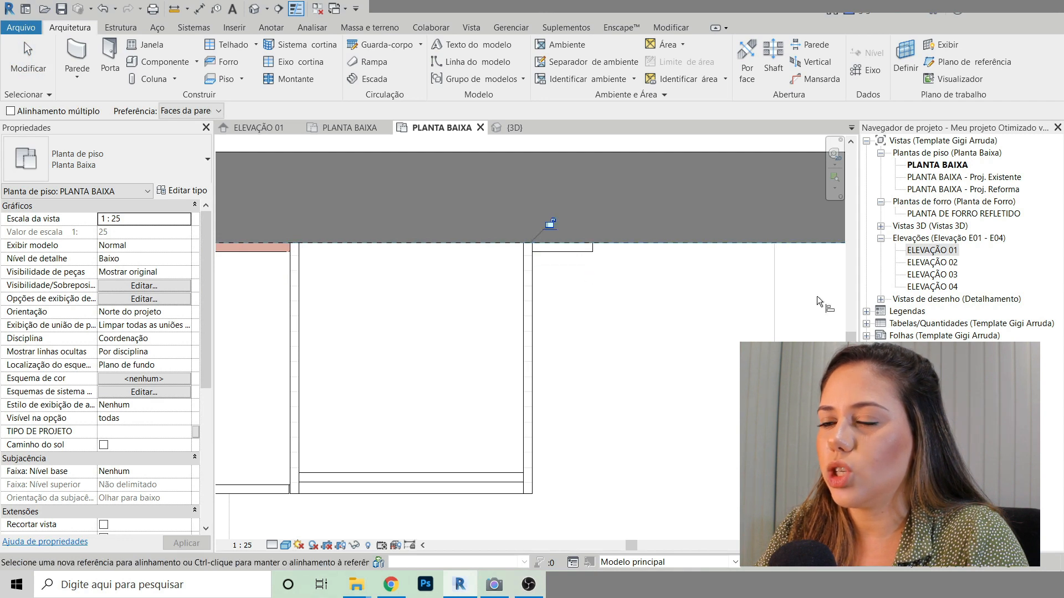
{"action": "key", "text": "Escape"}
{"action": "key", "text": "Escape"}
Step: Shorten both ends of the back sheet to the inner faces of the two side panels, giving a length of 0.3700
{"action": "left_click", "coordinate": [570, 257]}
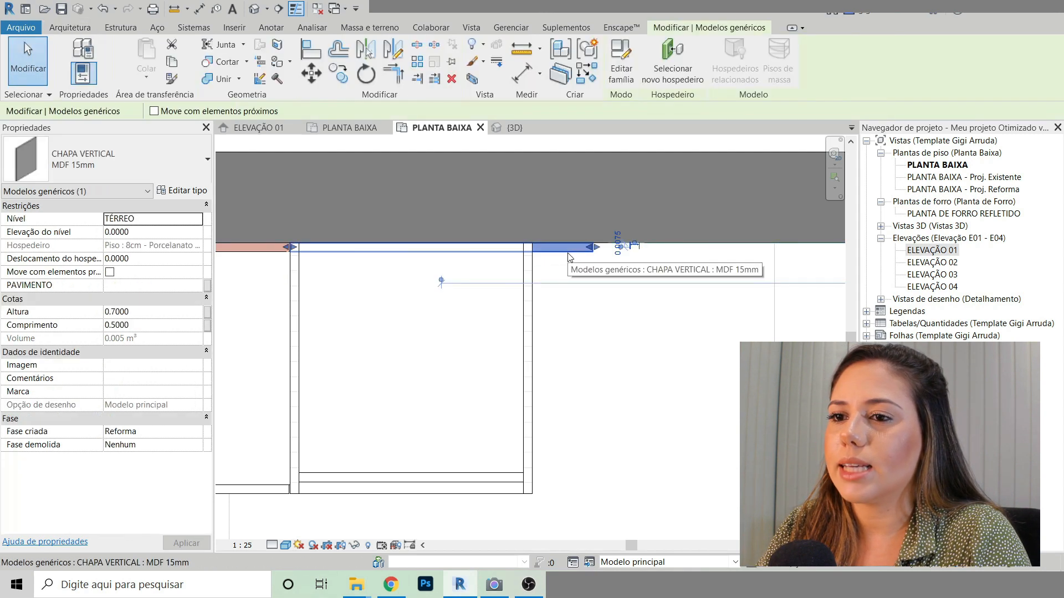
{"action": "scroll", "coordinate": [285, 249], "scroll_direction": "up", "scroll_amount": 5}
{"action": "left_click_drag", "start_coordinate": [310, 240], "coordinate": [351, 238]}
{"action": "scroll", "coordinate": [255, 232], "scroll_direction": "down", "scroll_amount": 5}
{"action": "scroll", "coordinate": [575, 234], "scroll_direction": "up", "scroll_amount": 5}
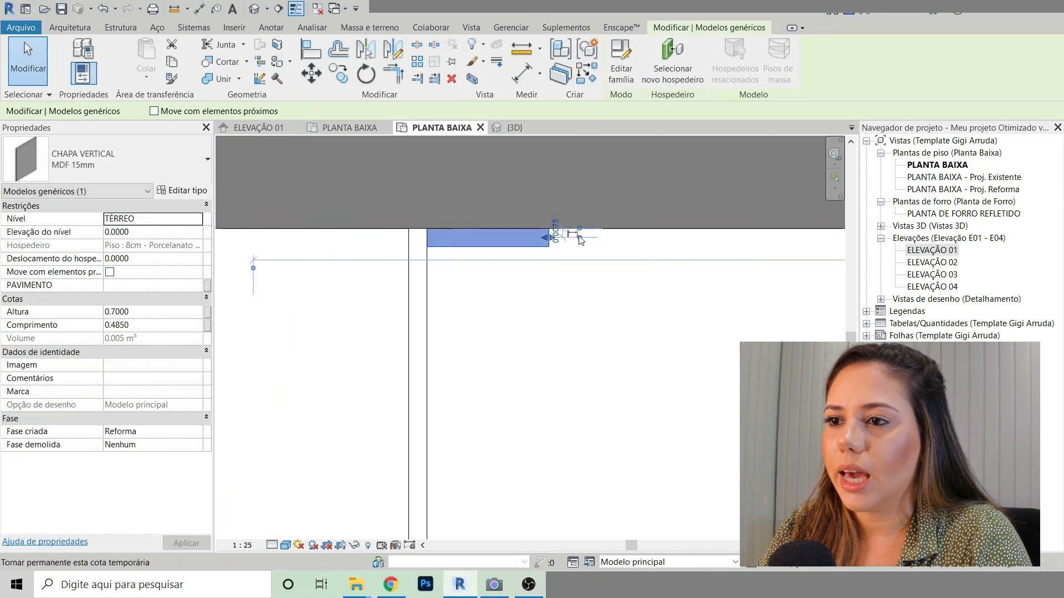
{"action": "left_click_drag", "start_coordinate": [554, 240], "coordinate": [304, 240]}
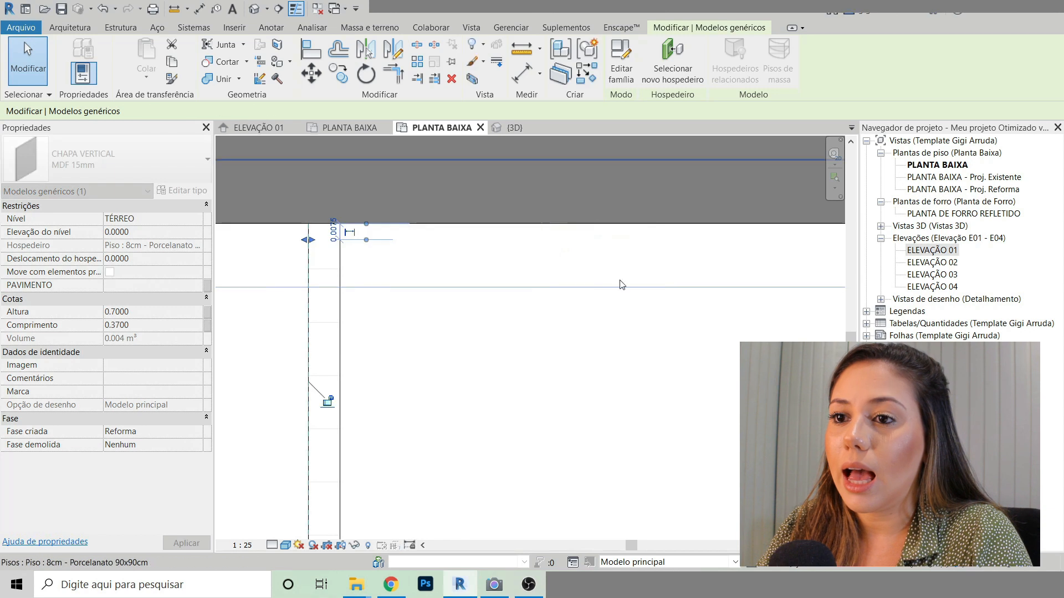
{"action": "scroll", "coordinate": [665, 266], "scroll_direction": "down", "scroll_amount": 3}
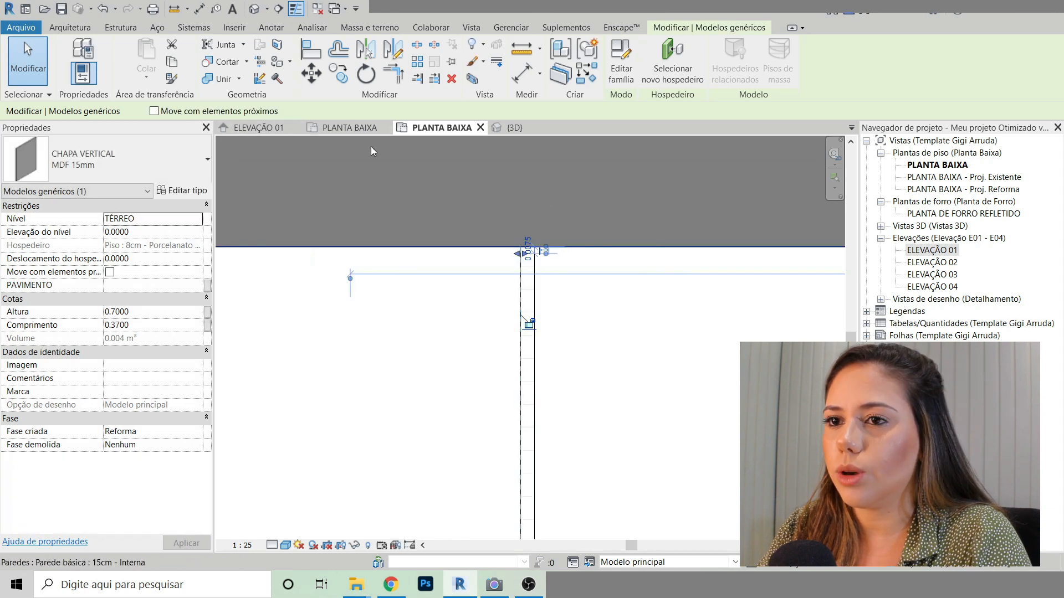
Step: In ELEVAÇÃO 01, raise the back sheet's lower edge to the top of the lowest shelf, at an elevation of 0.0850
{"action": "left_click", "coordinate": [254, 129]}
{"action": "scroll", "coordinate": [446, 421], "scroll_direction": "up", "scroll_amount": 5}
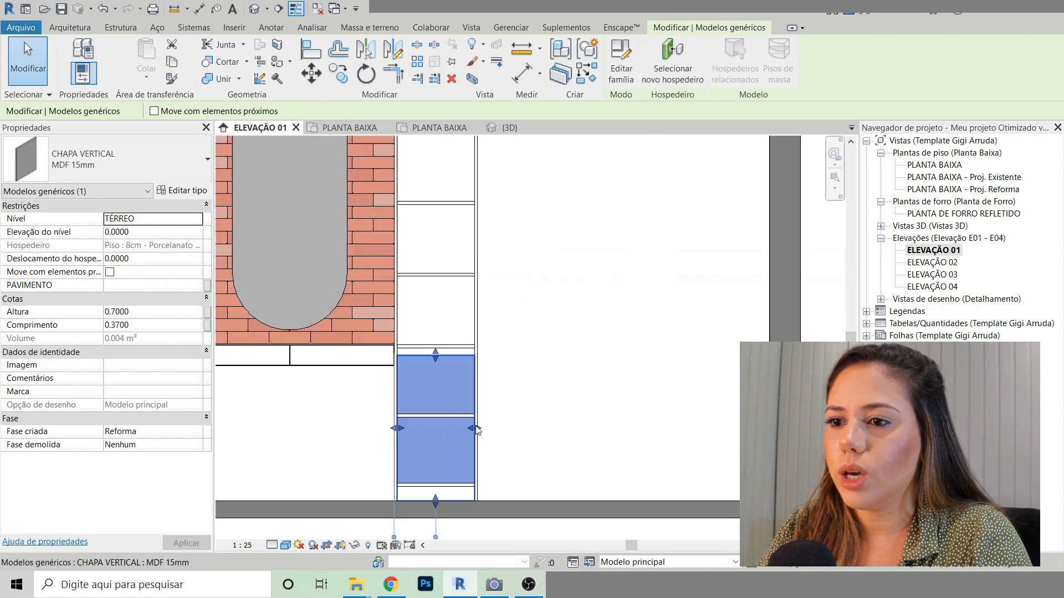
{"action": "middle_click_drag", "start_coordinate": [444, 481], "coordinate": [460, 390]}
{"action": "scroll", "coordinate": [453, 419], "scroll_direction": "up", "scroll_amount": 3}
{"action": "left_click_drag", "start_coordinate": [462, 431], "coordinate": [462, 382]}
{"action": "scroll", "coordinate": [445, 408], "scroll_direction": "down", "scroll_amount": 4}
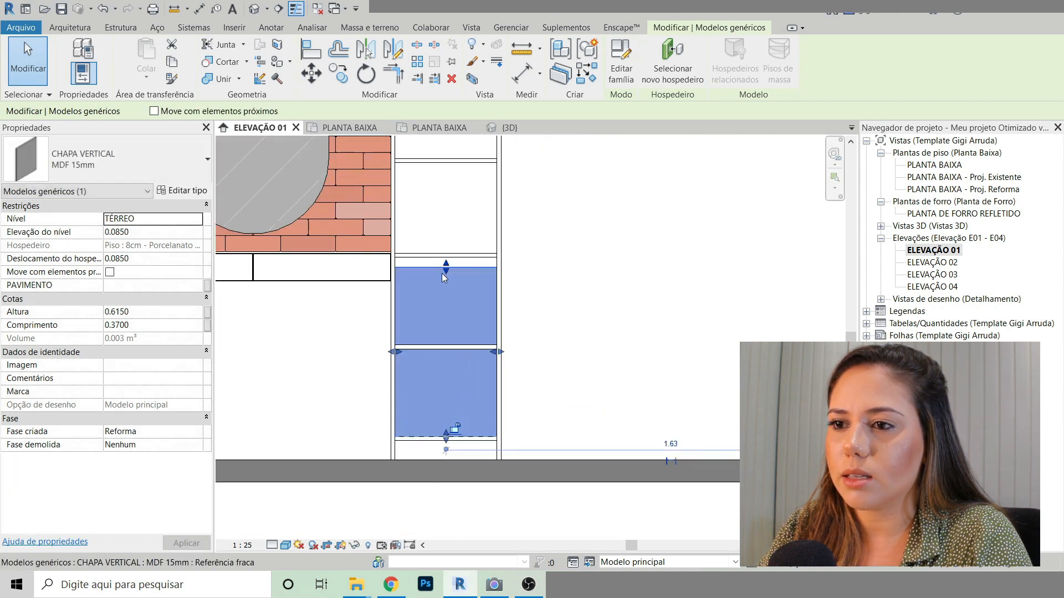
Step: Lower the back sheet's upper edge to the underside of the second shelf, giving a height of 0.3175
{"action": "left_click_drag", "start_coordinate": [448, 298], "coordinate": [444, 352]}
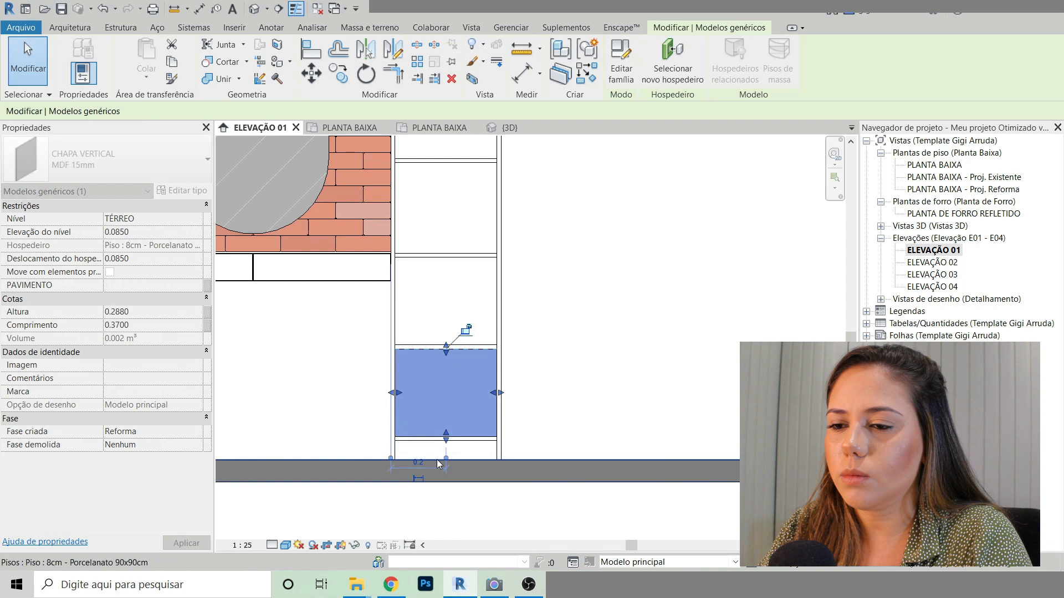
{"action": "scroll", "coordinate": [455, 435], "scroll_direction": "up", "scroll_amount": 3}
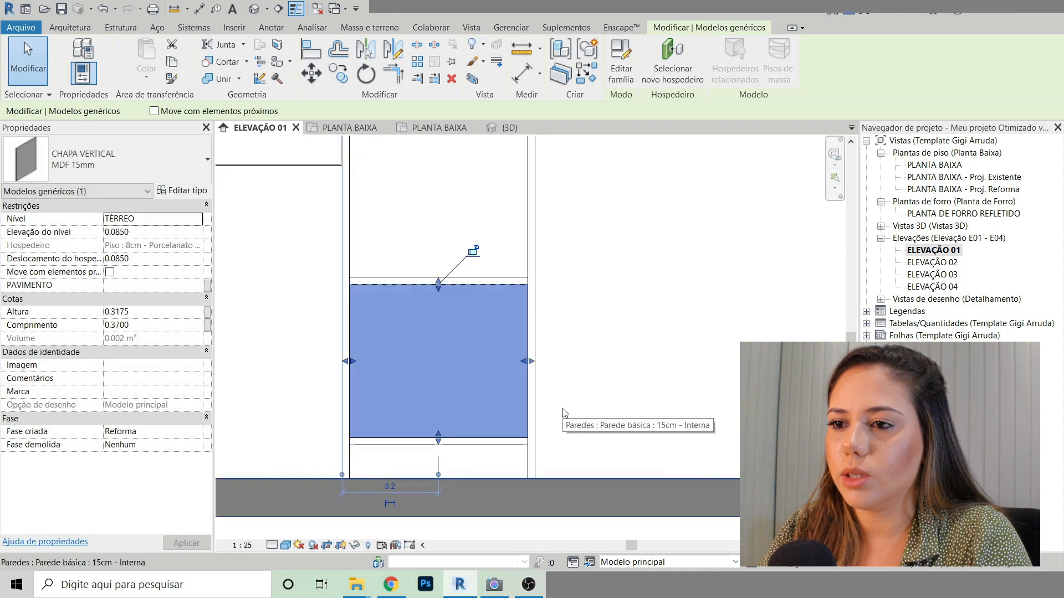
{"action": "scroll", "coordinate": [427, 387], "scroll_direction": "down", "scroll_amount": 4}
{"action": "scroll", "coordinate": [427, 389], "scroll_direction": "up", "scroll_amount": 5}
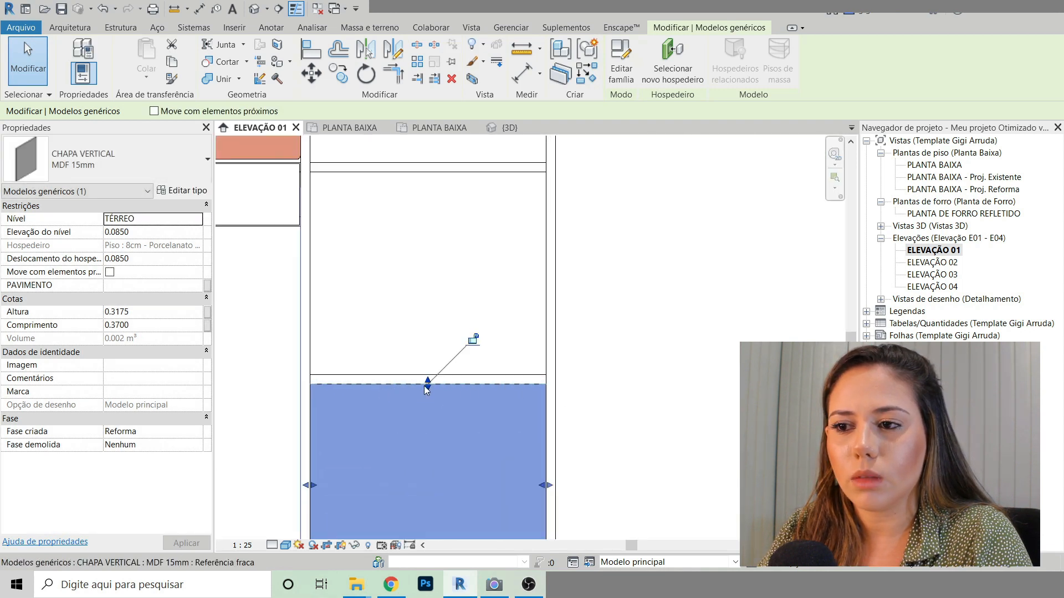
Step: Extend the back sheet's upper edge to the underside of the top shelf, giving a height of 2.3700
{"action": "left_click_drag", "start_coordinate": [427, 389], "coordinate": [423, 159]}
{"action": "scroll", "coordinate": [424, 355], "scroll_direction": "down", "scroll_amount": 3}
{"action": "scroll", "coordinate": [423, 183], "scroll_direction": "up", "scroll_amount": 5}
{"action": "scroll", "coordinate": [454, 161], "scroll_direction": "down", "scroll_amount": 3}
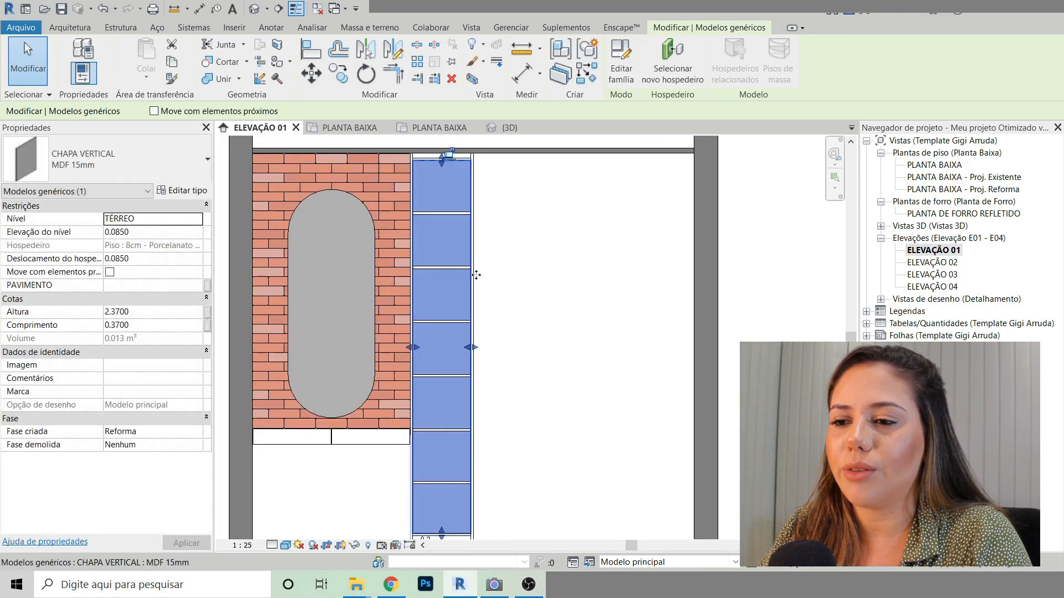
{"action": "scroll", "coordinate": [442, 505], "scroll_direction": "down", "scroll_amount": 1}
{"action": "scroll", "coordinate": [441, 505], "scroll_direction": "up", "scroll_amount": 4}
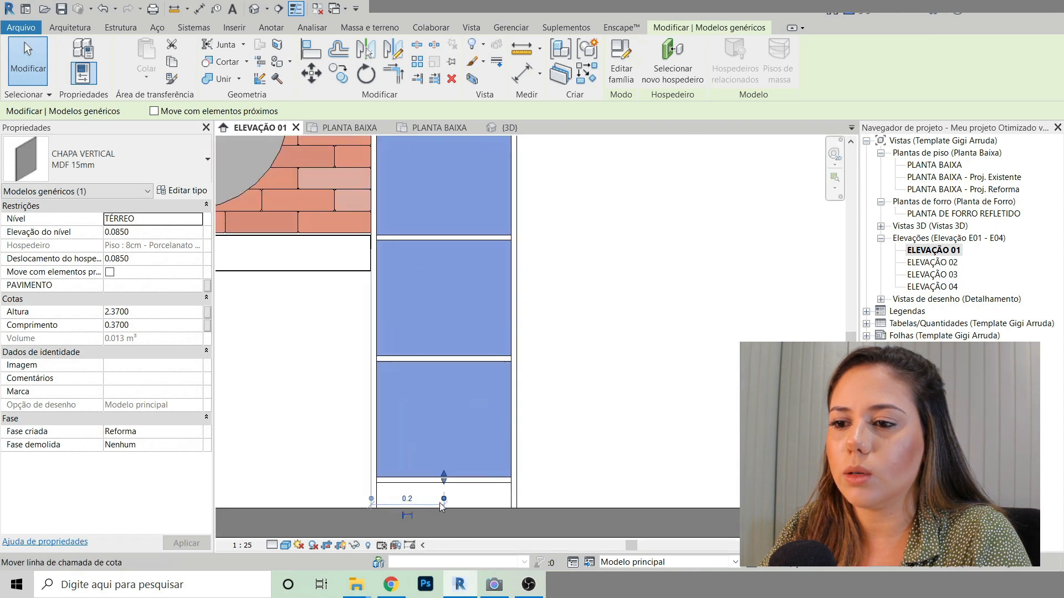
{"action": "scroll", "coordinate": [442, 505], "scroll_direction": "down", "scroll_amount": 4}
{"action": "scroll", "coordinate": [430, 278], "scroll_direction": "up", "scroll_amount": 3}
{"action": "scroll", "coordinate": [429, 278], "scroll_direction": "down", "scroll_amount": 5}
{"action": "scroll", "coordinate": [524, 260], "scroll_direction": "up", "scroll_amount": 4}
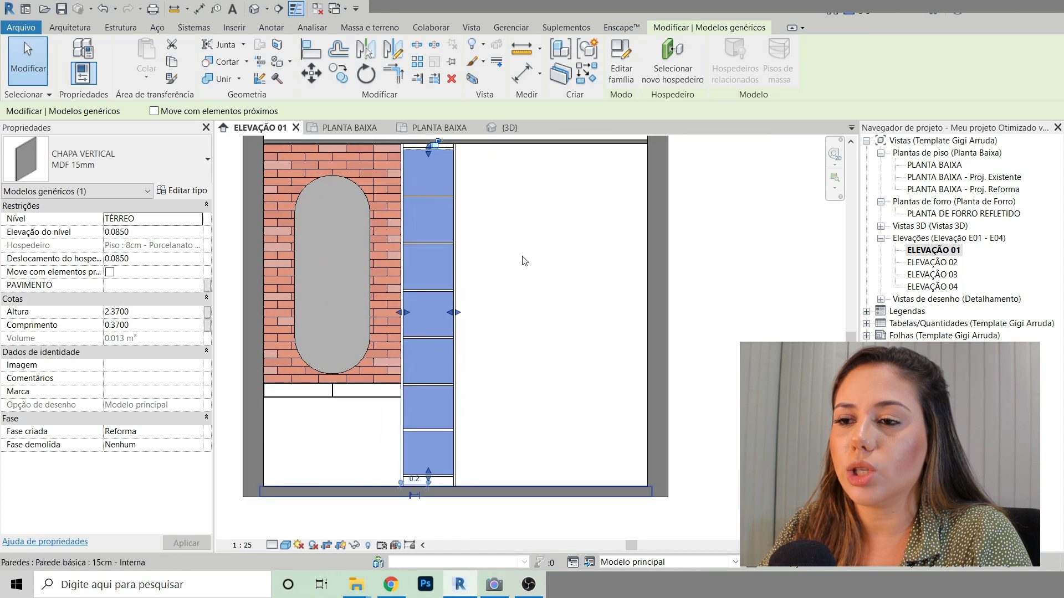
{"action": "middle_click_drag", "start_coordinate": [524, 261], "coordinate": [555, 276]}
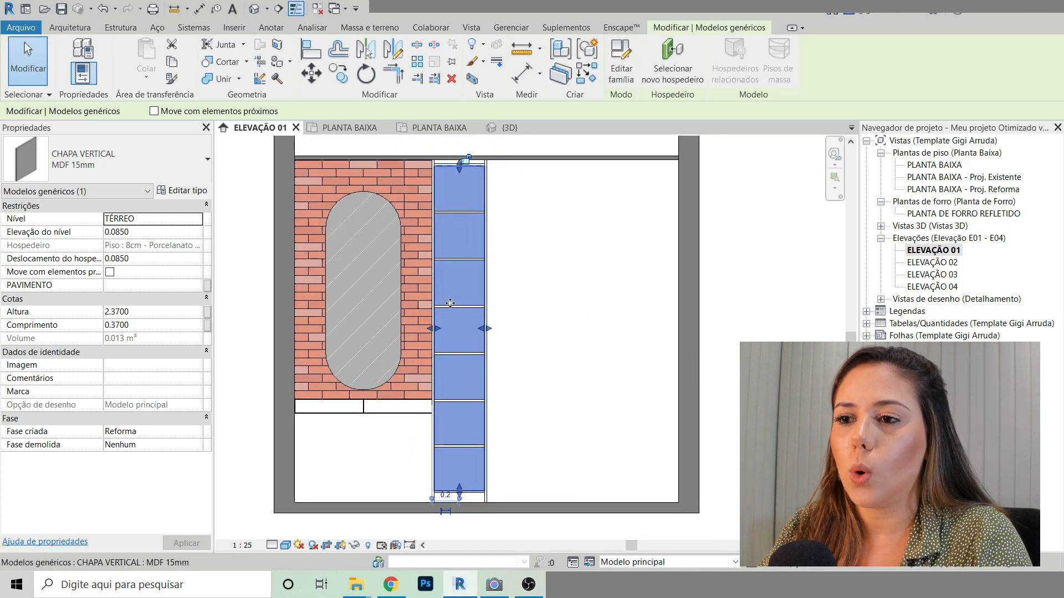
{"action": "left_click", "coordinate": [743, 340]}
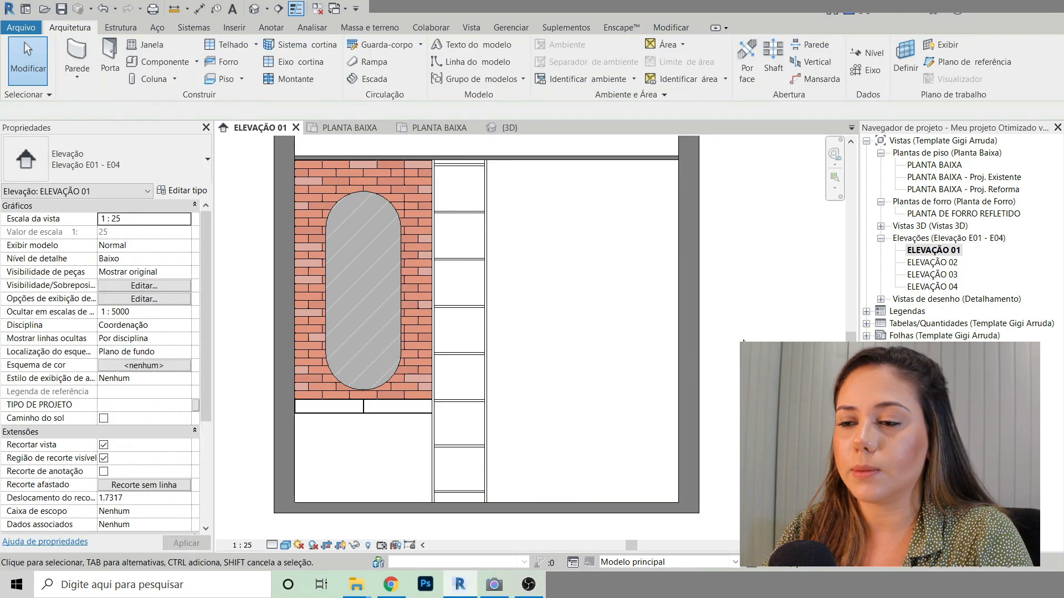
Step: In the {3D} view, examine how the MDF 15mm back sheet meets the shelves of the shelving unit
{"action": "left_click", "coordinate": [524, 126]}
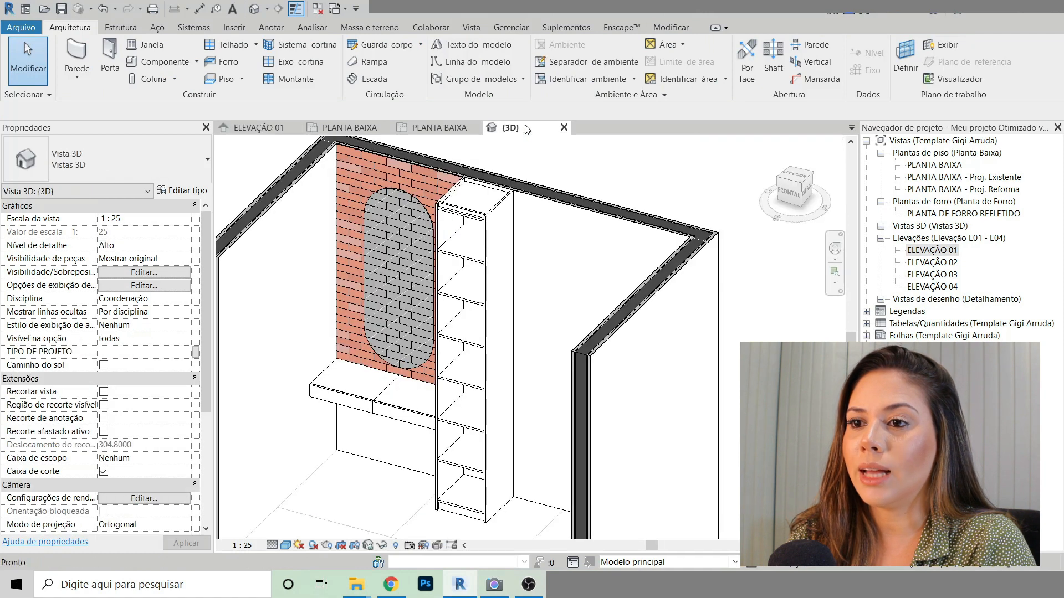
{"action": "middle_click_drag", "start_coordinate": [605, 366], "coordinate": [487, 297], "text": "shift"}
{"action": "scroll", "coordinate": [482, 277], "scroll_direction": "up", "scroll_amount": 5}
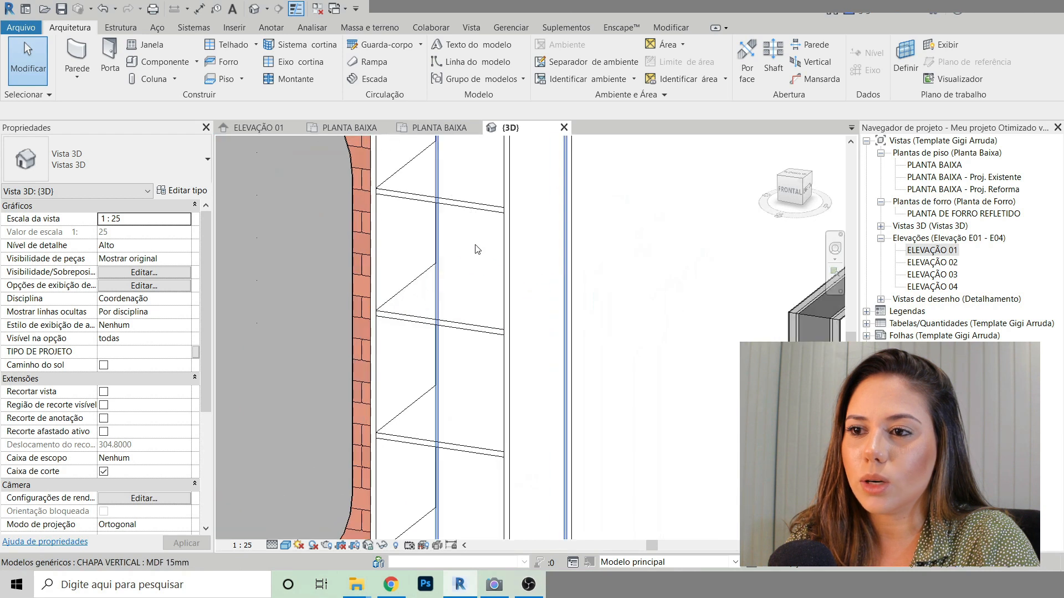
{"action": "scroll", "coordinate": [559, 332], "scroll_direction": "down", "scroll_amount": 2}
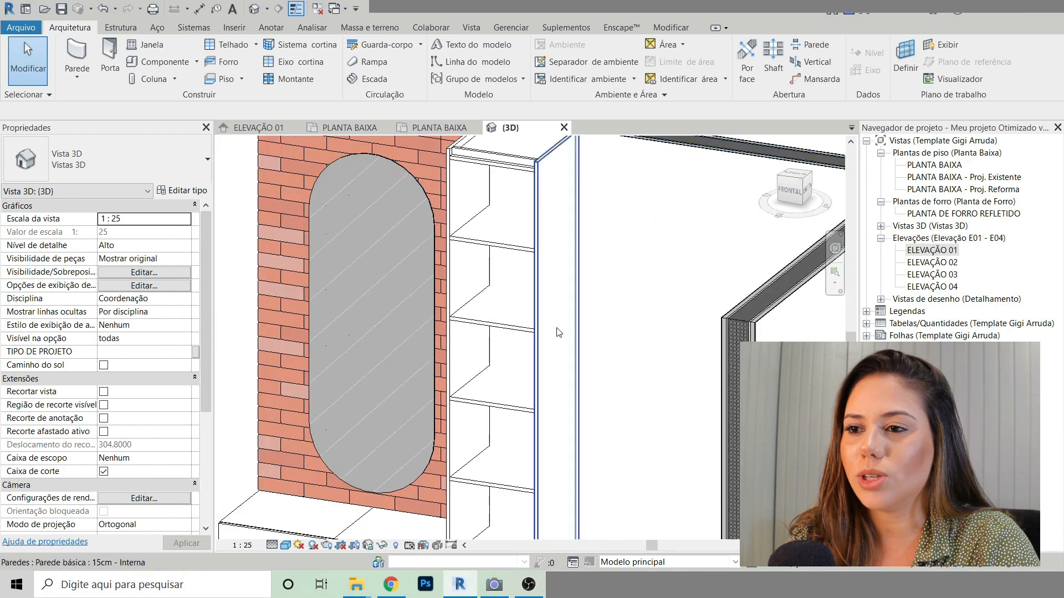
{"action": "scroll", "coordinate": [559, 333], "scroll_direction": "up", "scroll_amount": 3}
{"action": "left_click", "coordinate": [521, 231]}
{"action": "scroll", "coordinate": [516, 241], "scroll_direction": "up", "scroll_amount": 2}
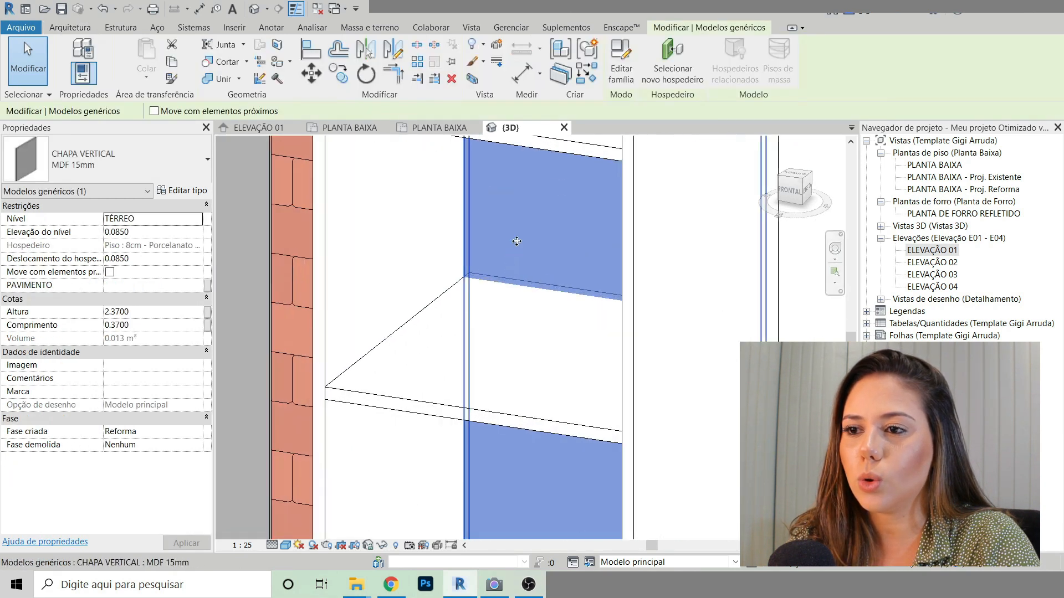
{"action": "scroll", "coordinate": [516, 241], "scroll_direction": "up", "scroll_amount": 2}
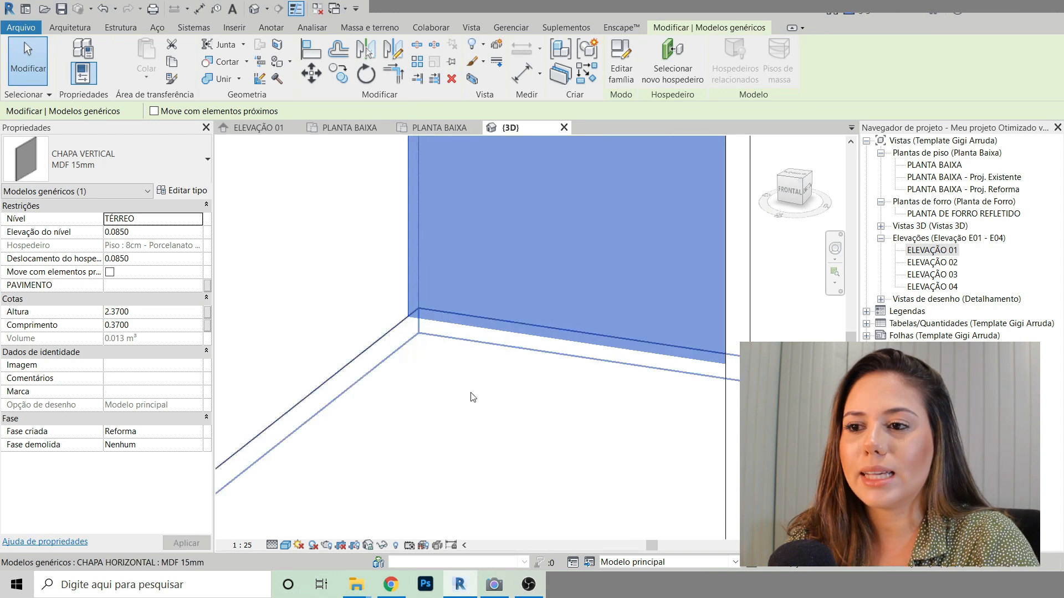
{"action": "scroll", "coordinate": [518, 287], "scroll_direction": "down", "scroll_amount": 3}
{"action": "scroll", "coordinate": [518, 287], "scroll_direction": "down", "scroll_amount": 3}
{"action": "key", "text": "Escape"}
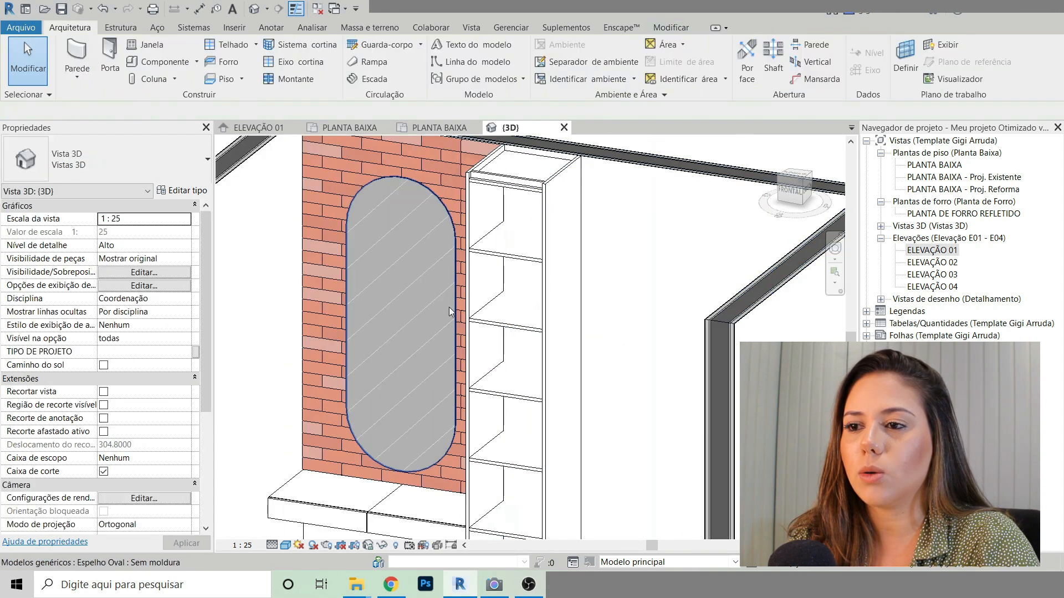
Step: Inspect the rear edge of an upper shelf where it meets the back sheet, along with the whole unit
{"action": "scroll", "coordinate": [520, 299], "scroll_direction": "up", "scroll_amount": 4}
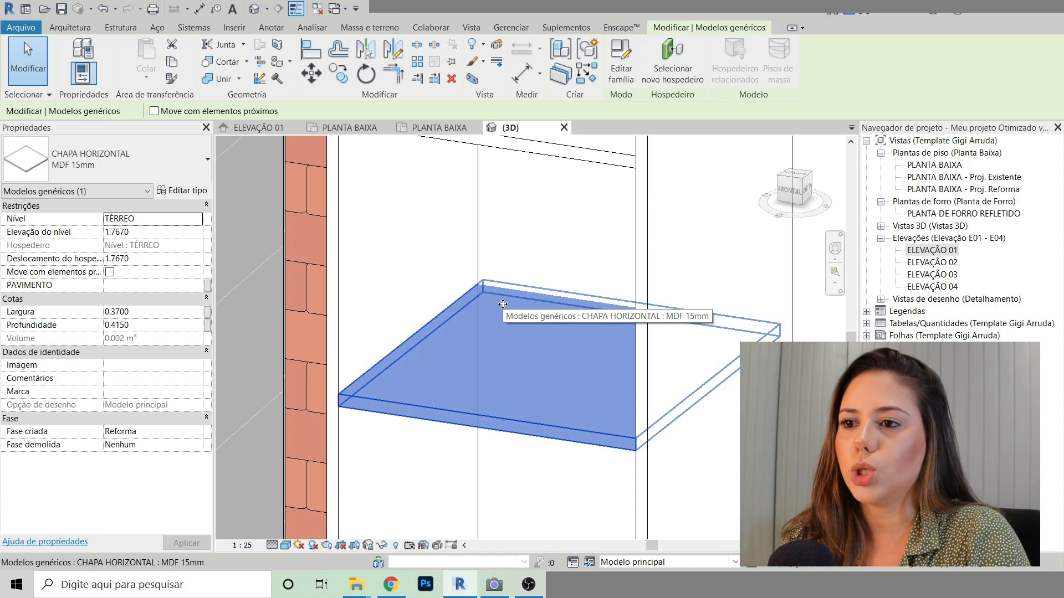
{"action": "scroll", "coordinate": [502, 304], "scroll_direction": "down", "scroll_amount": 4}
{"action": "scroll", "coordinate": [503, 242], "scroll_direction": "up", "scroll_amount": 2}
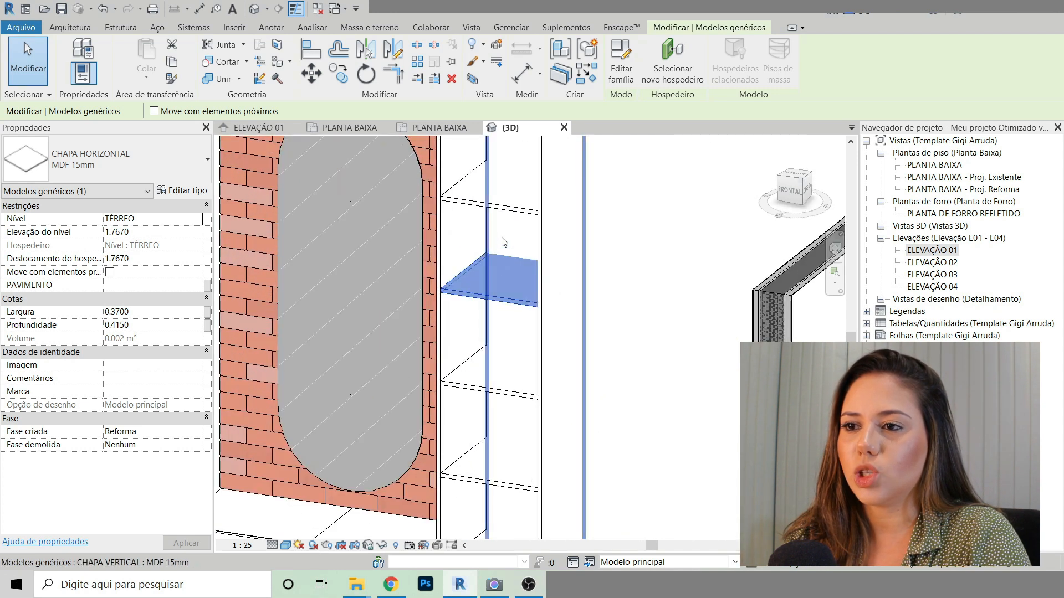
{"action": "scroll", "coordinate": [502, 239], "scroll_direction": "down", "scroll_amount": 4}
{"action": "scroll", "coordinate": [498, 243], "scroll_direction": "up", "scroll_amount": 1}
{"action": "scroll", "coordinate": [499, 242], "scroll_direction": "down", "scroll_amount": 1}
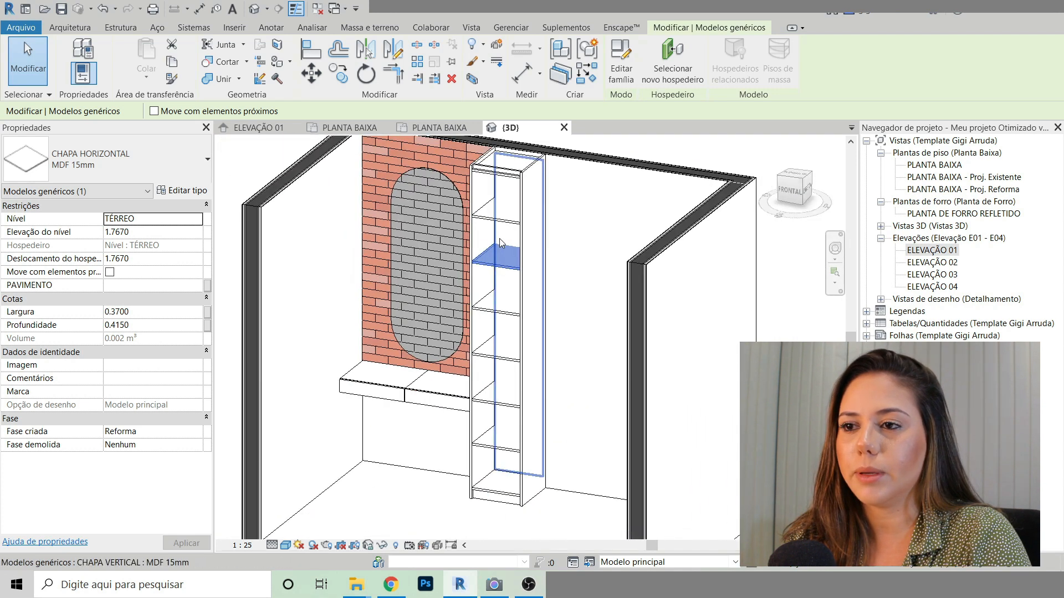
{"action": "key", "text": "Escape"}
{"action": "scroll", "coordinate": [515, 467], "scroll_direction": "up", "scroll_amount": 3}
{"action": "scroll", "coordinate": [515, 468], "scroll_direction": "down", "scroll_amount": 2}
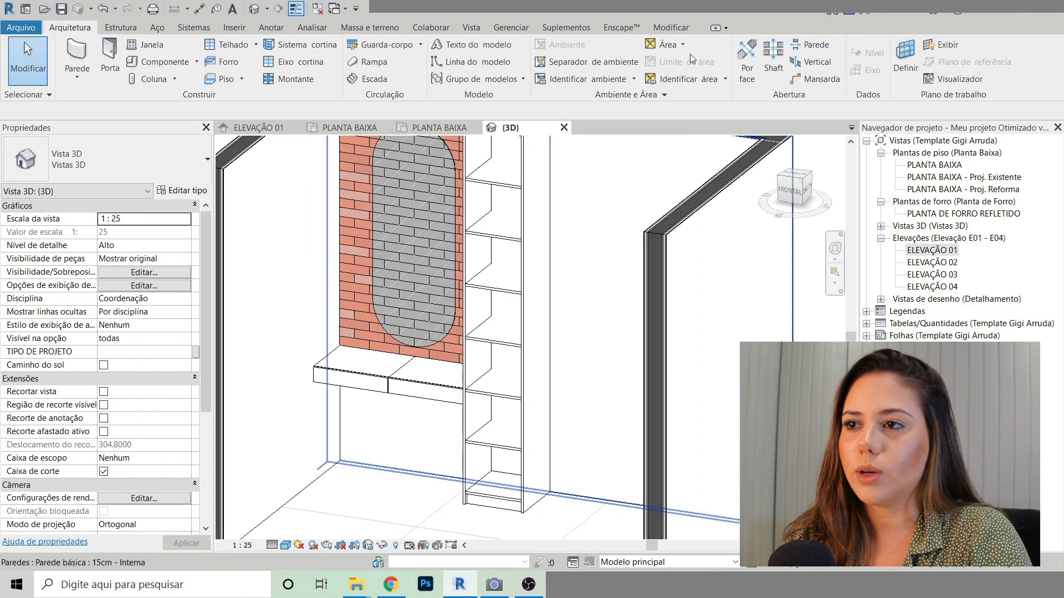
Step: Join the back sheet's geometry with the horizontal shelves, with the Múltiplas uniões option enabled
{"action": "left_click", "coordinate": [673, 29]}
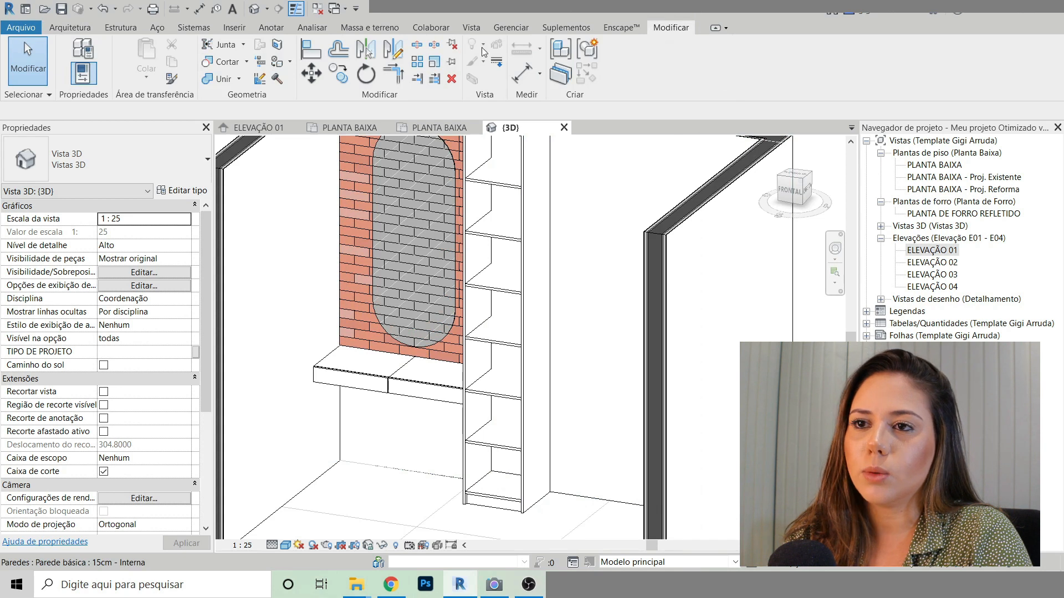
{"action": "left_click", "coordinate": [217, 79]}
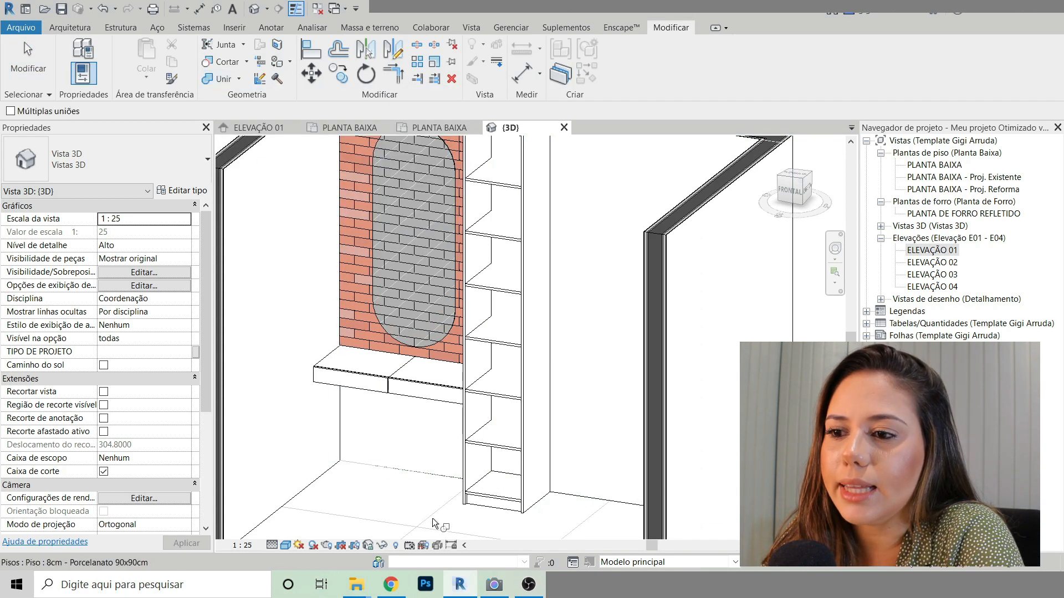
{"action": "scroll", "coordinate": [492, 522], "scroll_direction": "up", "scroll_amount": 4}
{"action": "left_click", "coordinate": [308, 222]}
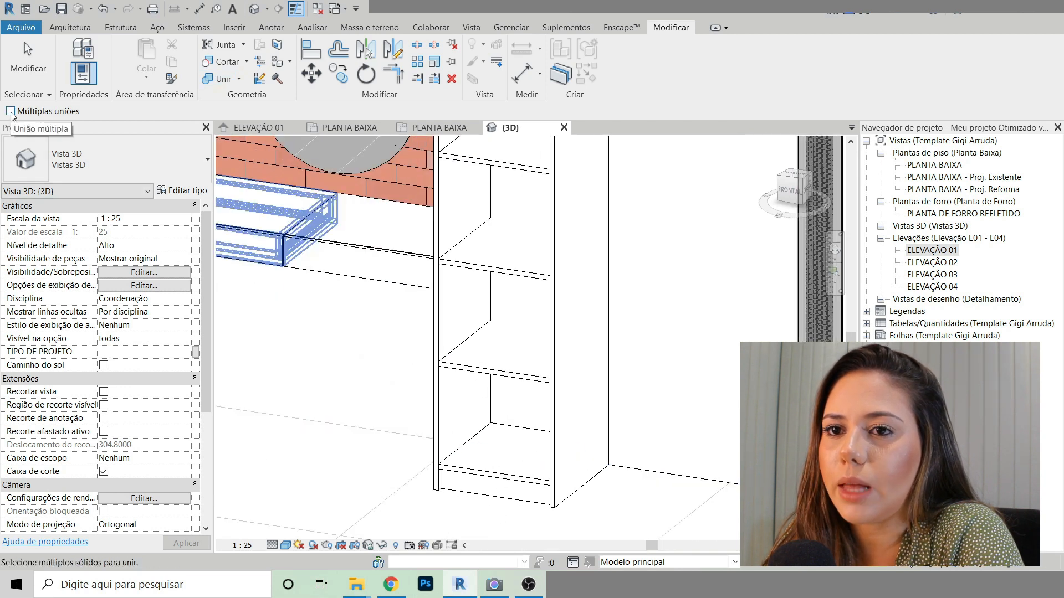
{"action": "left_click", "coordinate": [11, 112]}
{"action": "middle_click_drag", "start_coordinate": [530, 202], "coordinate": [539, 421]}
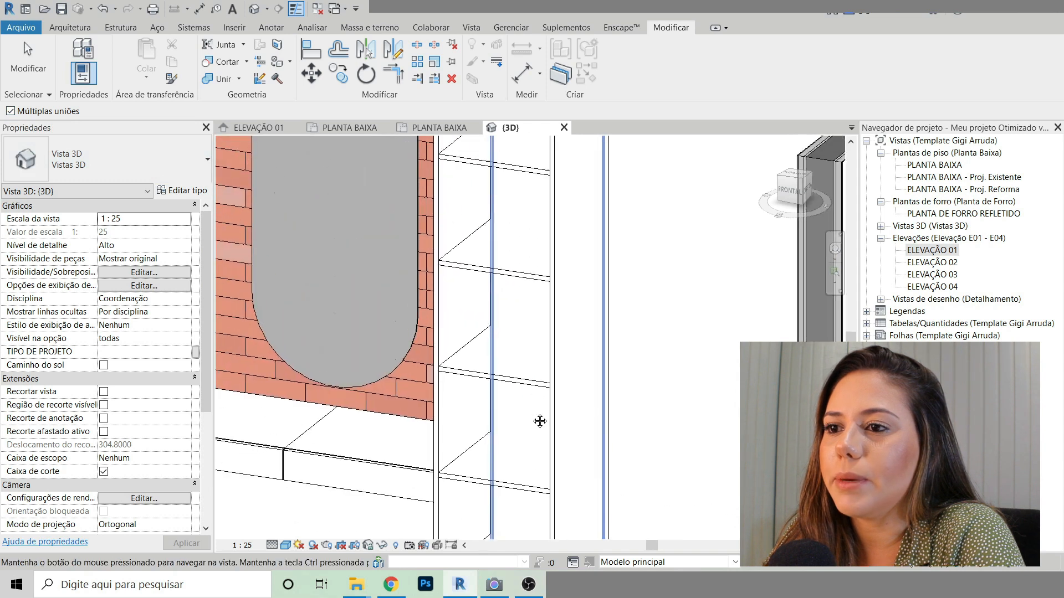
{"action": "scroll", "coordinate": [533, 406], "scroll_direction": "down", "scroll_amount": 5}
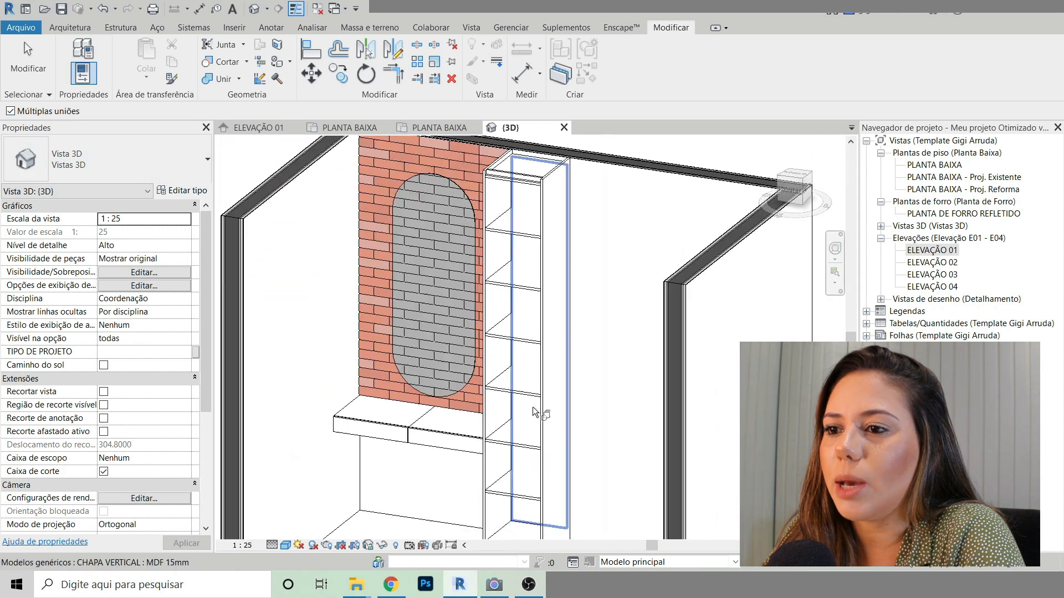
{"action": "left_click", "coordinate": [522, 258]}
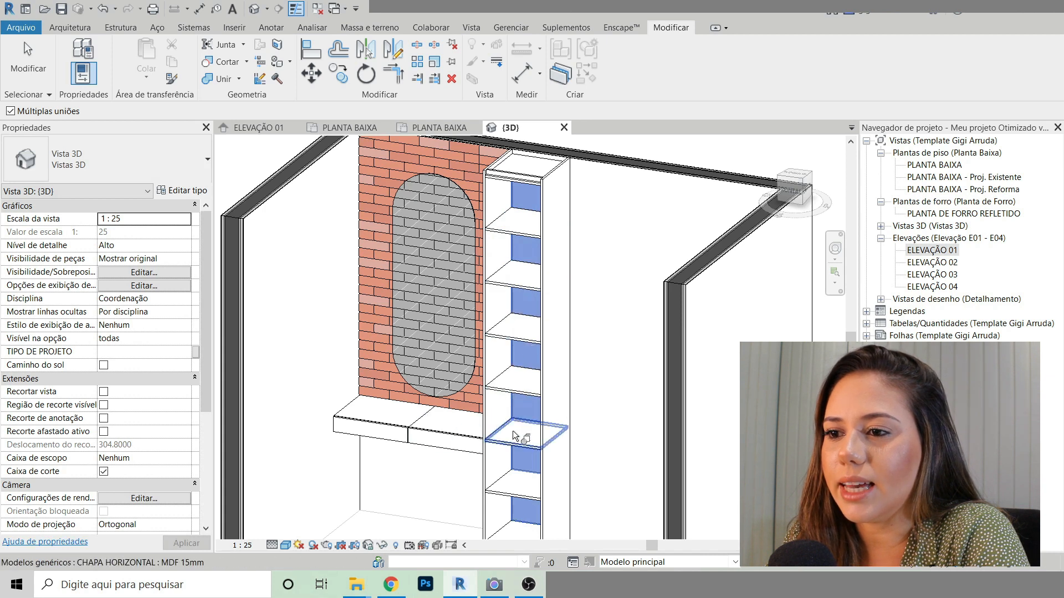
{"action": "middle_click_drag", "start_coordinate": [722, 381], "coordinate": [680, 367]}
{"action": "key", "text": "Escape"}
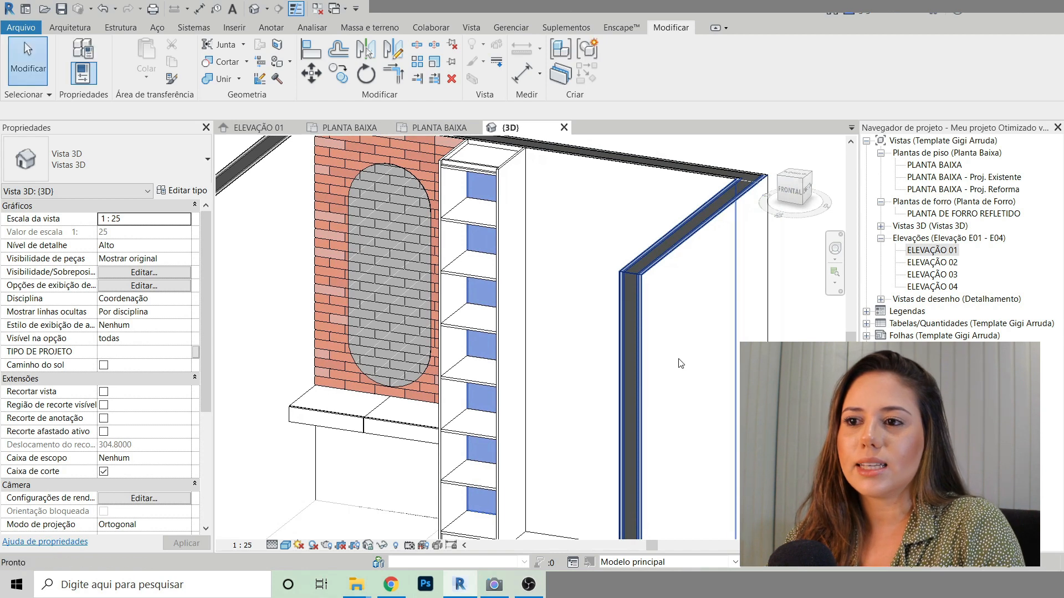
Step: Check the joined shelves and back sheet up close, including the second shelf from the floor
{"action": "scroll", "coordinate": [591, 199], "scroll_direction": "up", "scroll_amount": 5}
{"action": "scroll", "coordinate": [590, 198], "scroll_direction": "down", "scroll_amount": 5}
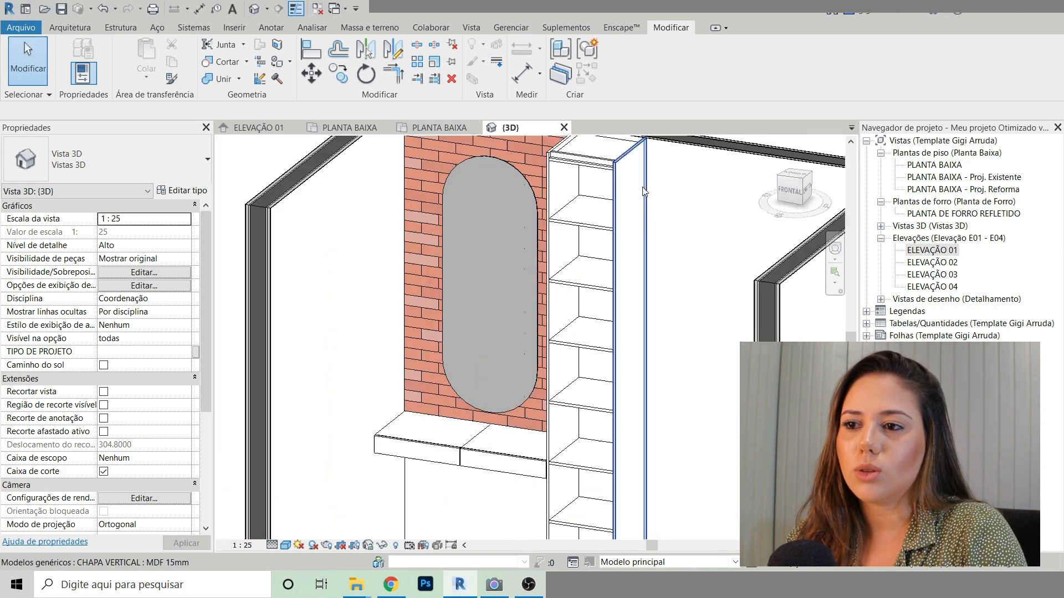
{"action": "scroll", "coordinate": [475, 367], "scroll_direction": "up", "scroll_amount": 5}
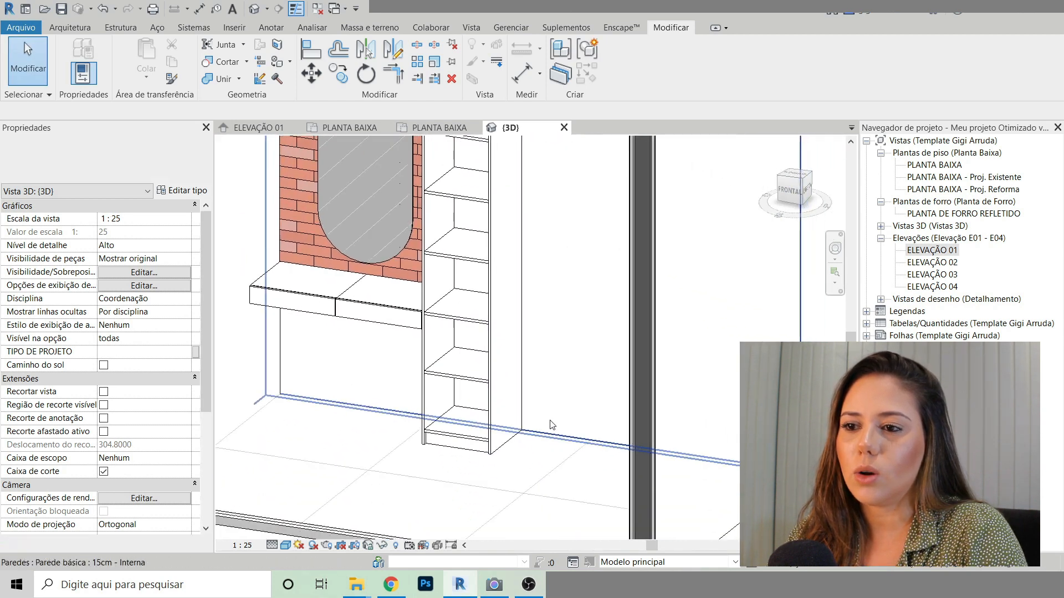
{"action": "left_click", "coordinate": [475, 368]}
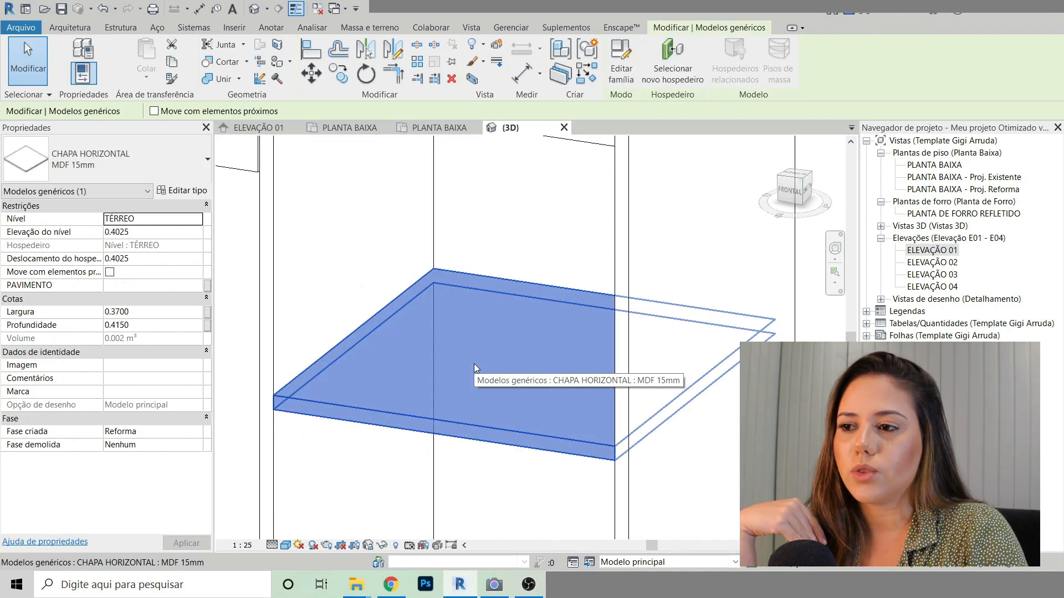
{"action": "scroll", "coordinate": [468, 423], "scroll_direction": "down", "scroll_amount": 4}
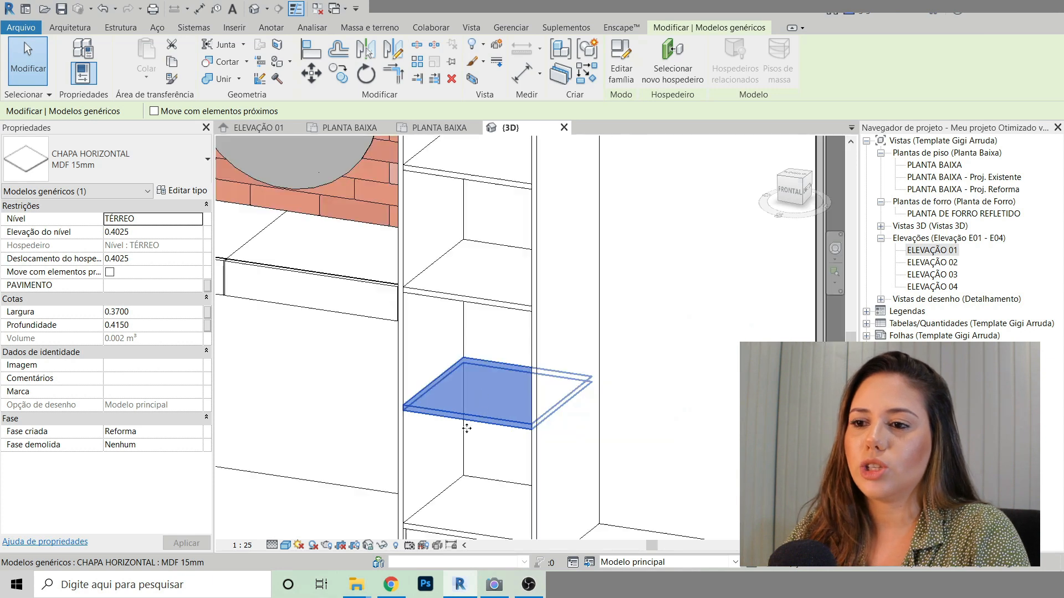
{"action": "scroll", "coordinate": [466, 428], "scroll_direction": "down", "scroll_amount": 4}
{"action": "middle_click_drag", "start_coordinate": [471, 432], "coordinate": [429, 441]}
{"action": "key", "text": "Escape"}
{"action": "middle_click_drag", "start_coordinate": [637, 320], "coordinate": [610, 324], "text": "shift"}
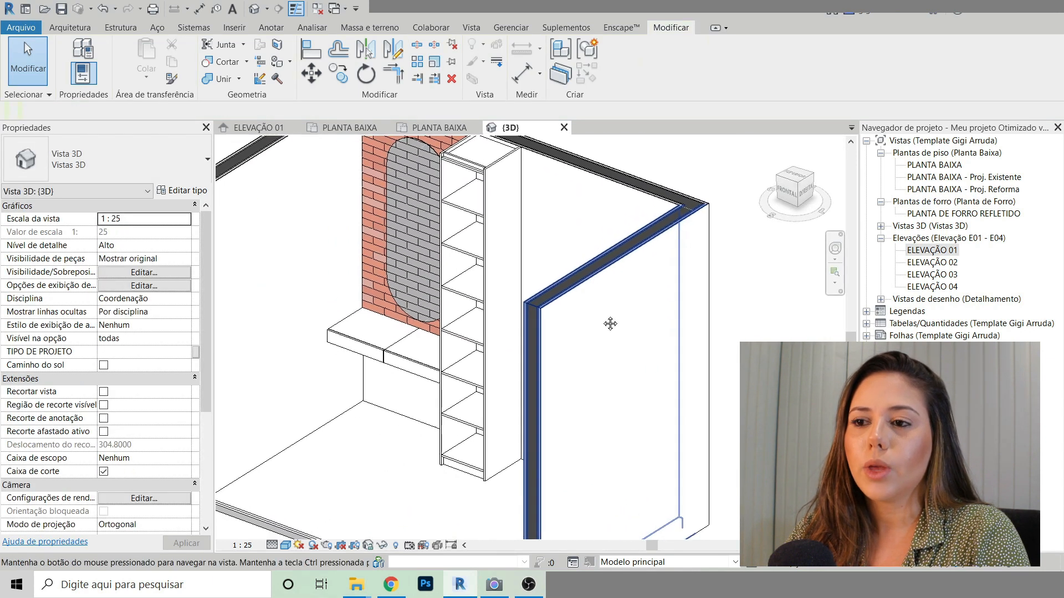
Step: In the type properties of the GAVETEIRO 1 GAV drawer unit, set the MDF CAIXARIA material to MDF Cinza
{"action": "left_click", "coordinate": [412, 356]}
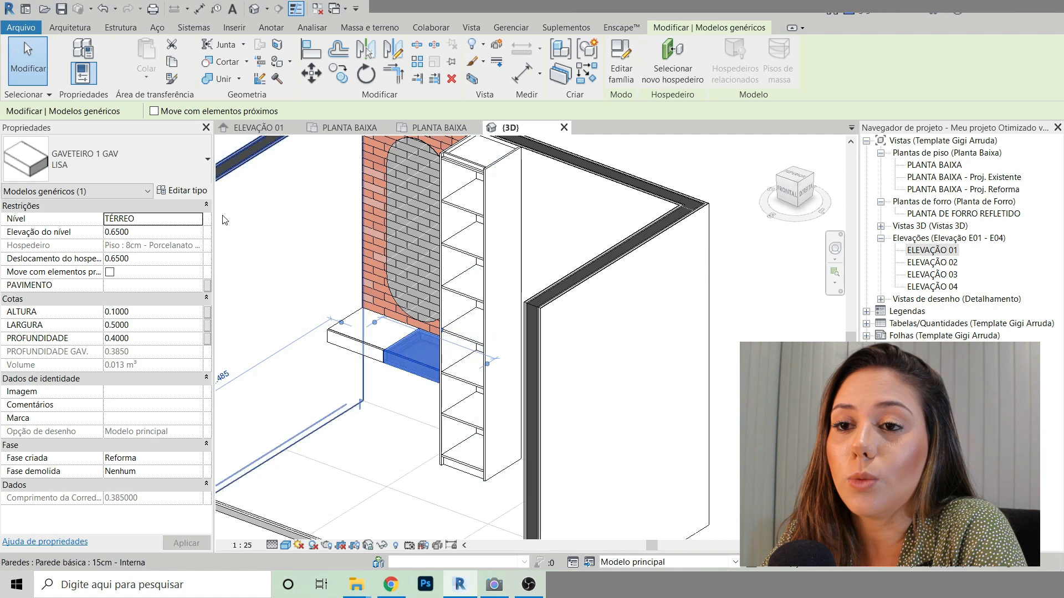
{"action": "left_click", "coordinate": [185, 190]}
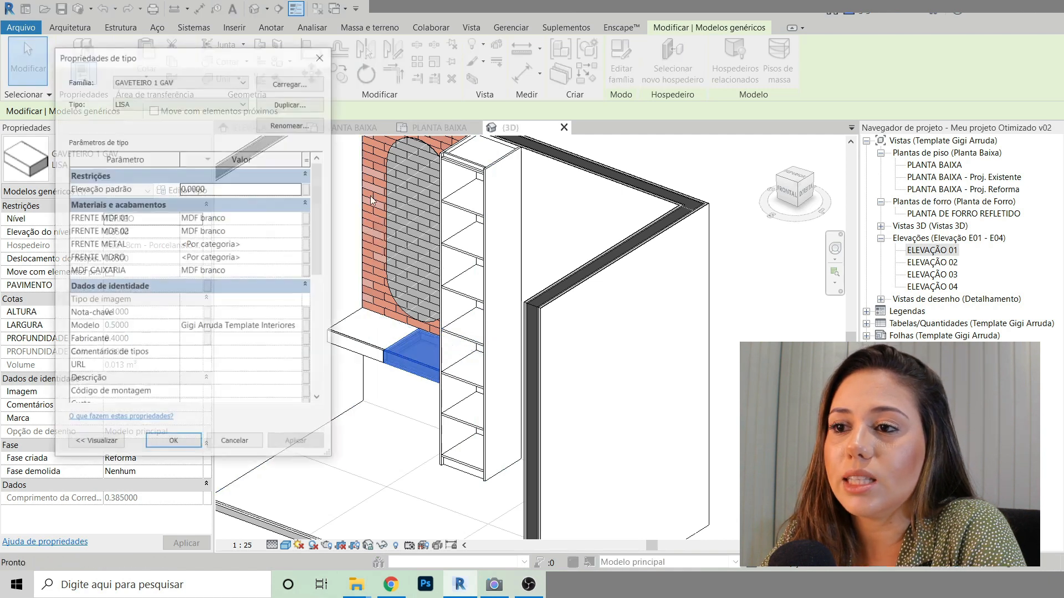
{"action": "left_click", "coordinate": [236, 221]}
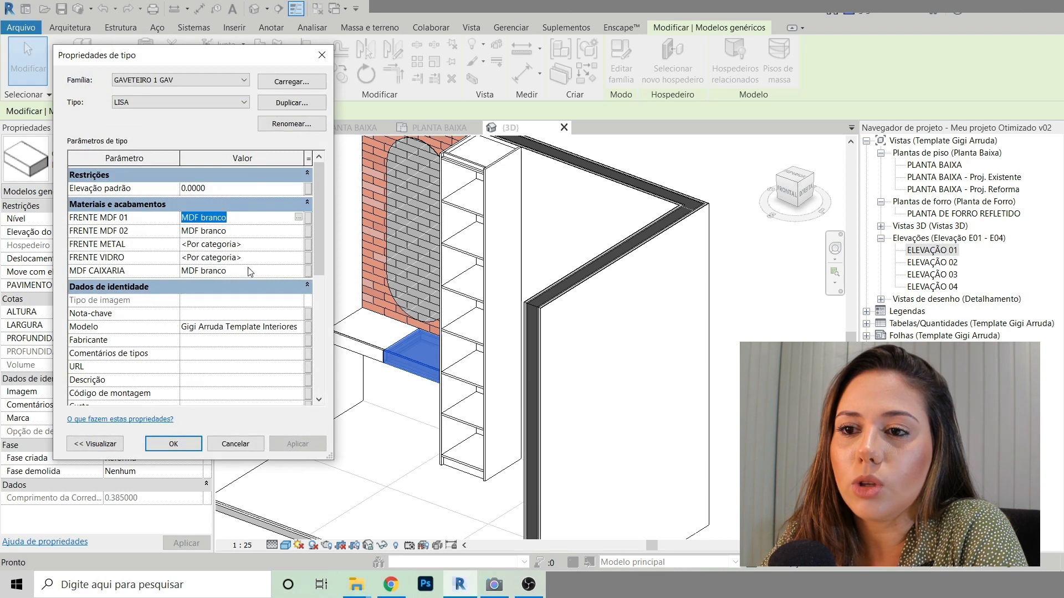
{"action": "left_click", "coordinate": [233, 271]}
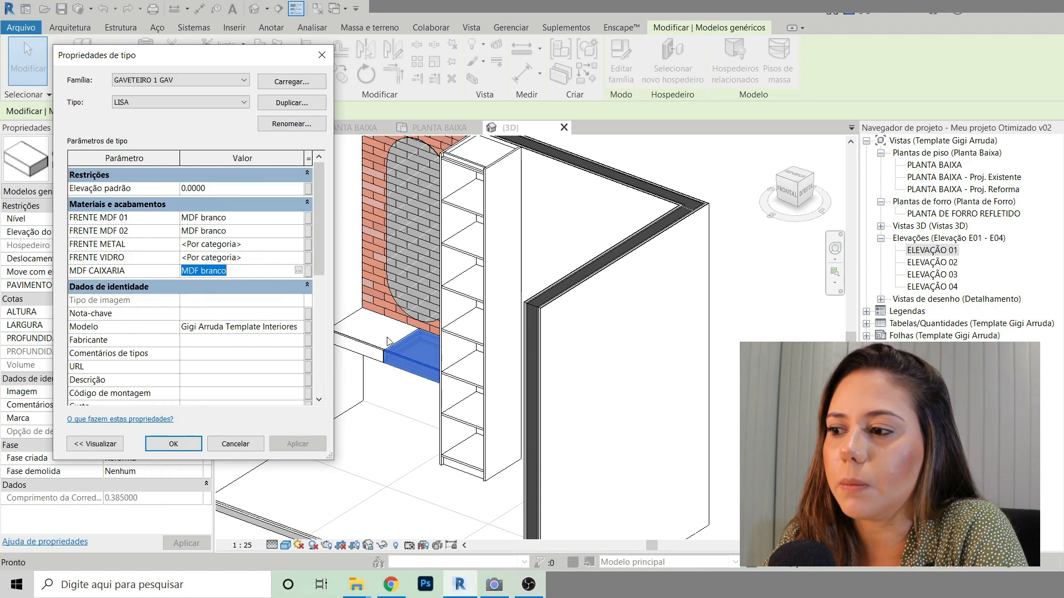
{"action": "left_click", "coordinate": [299, 270]}
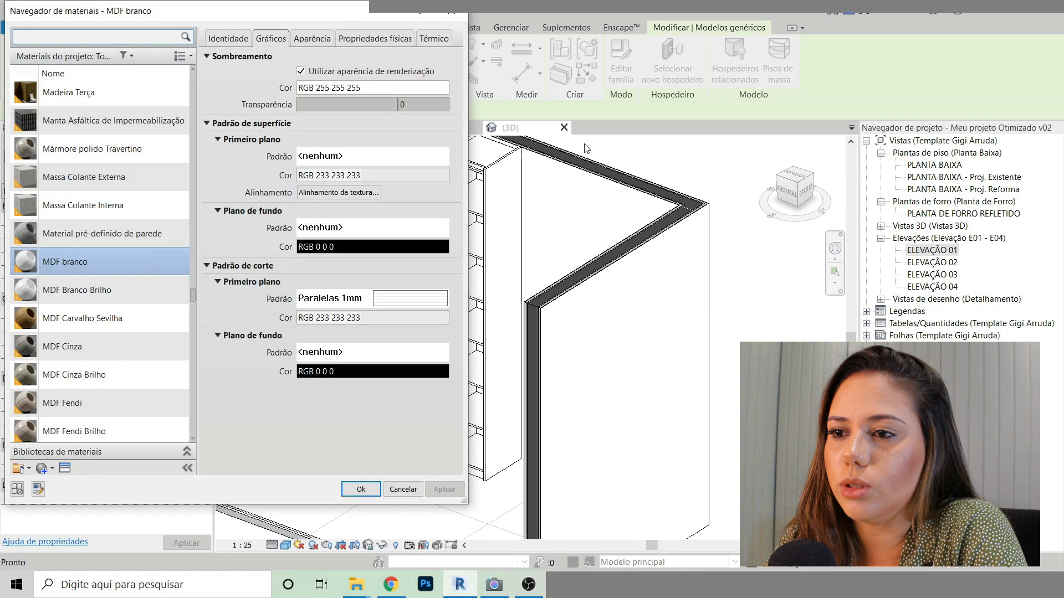
{"action": "left_click", "coordinate": [99, 320]}
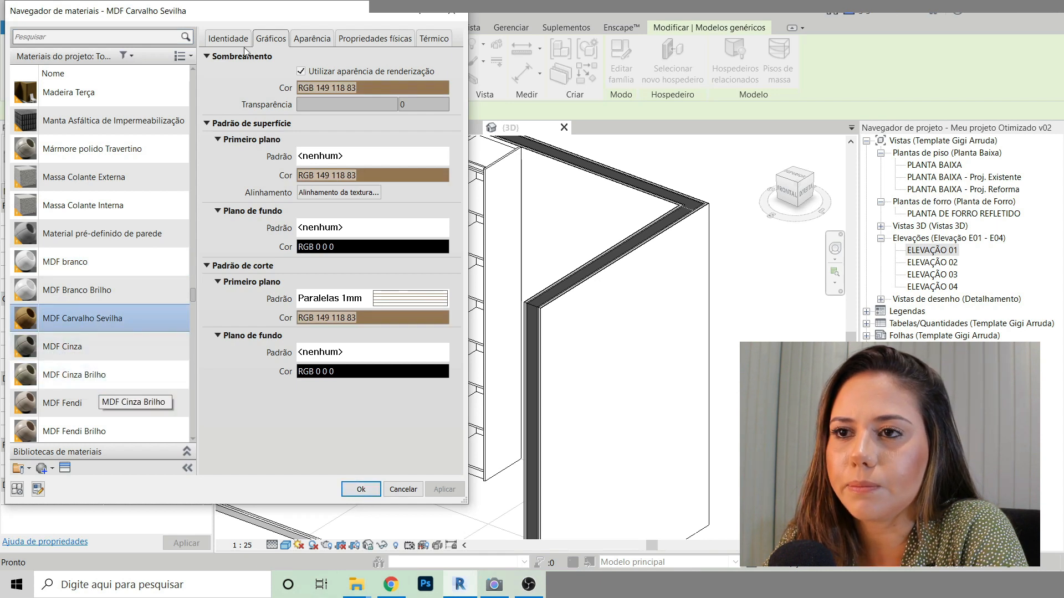
{"action": "left_click_drag", "start_coordinate": [289, 7], "coordinate": [325, 15]}
{"action": "left_click", "coordinate": [153, 355]}
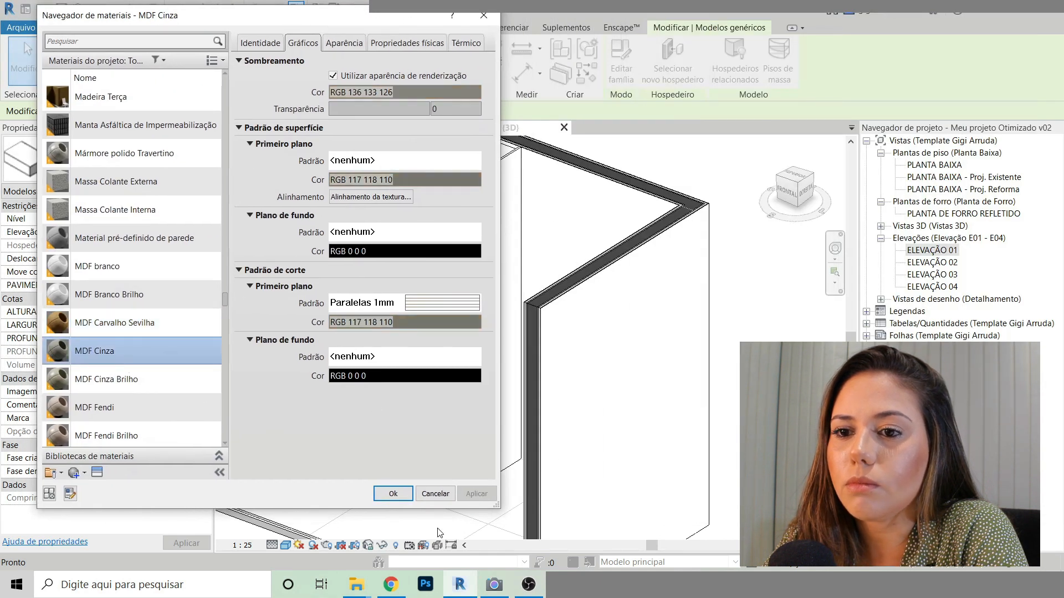
{"action": "left_click", "coordinate": [393, 494]}
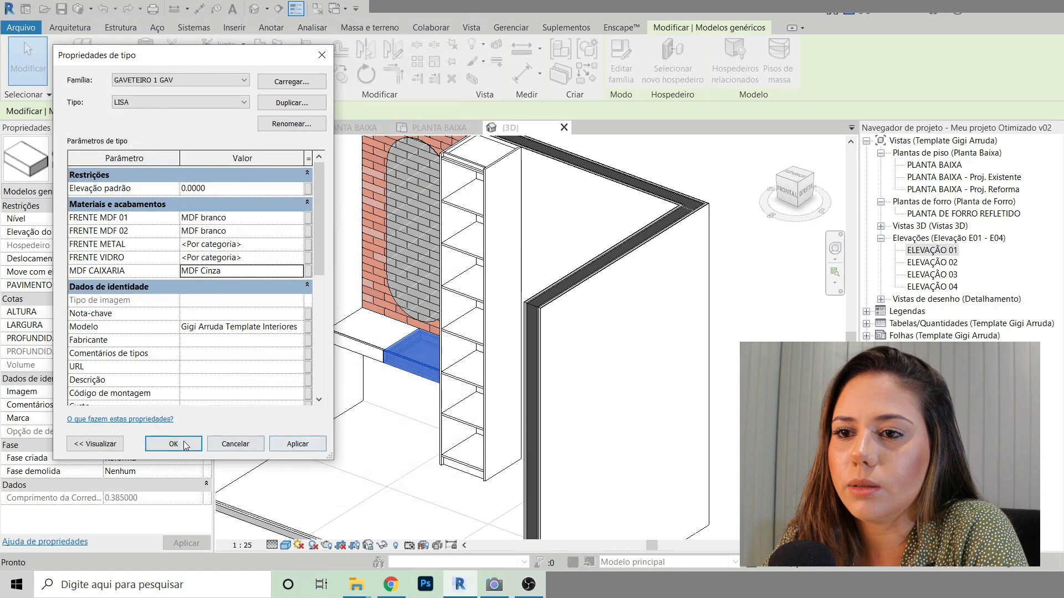
Step: Copy the MDF Cinza material to the drawer unit's FRENTE MDF 01 parameter and apply the type changes
{"action": "left_click", "coordinate": [238, 270]}
{"action": "key", "text": "ctrl+c"}
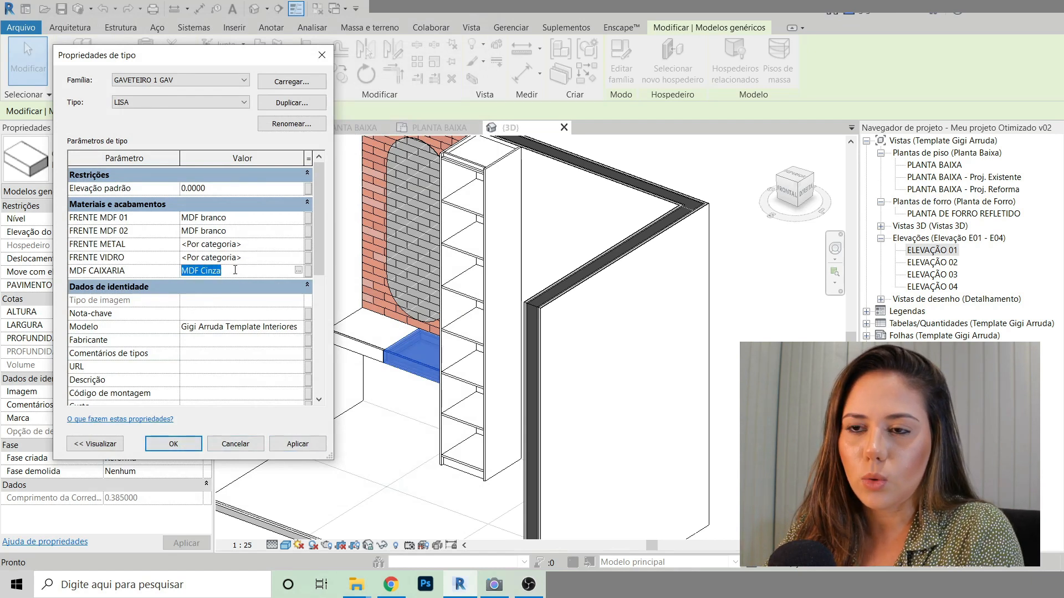
{"action": "left_click", "coordinate": [240, 217]}
{"action": "key", "text": "ctrl+v"}
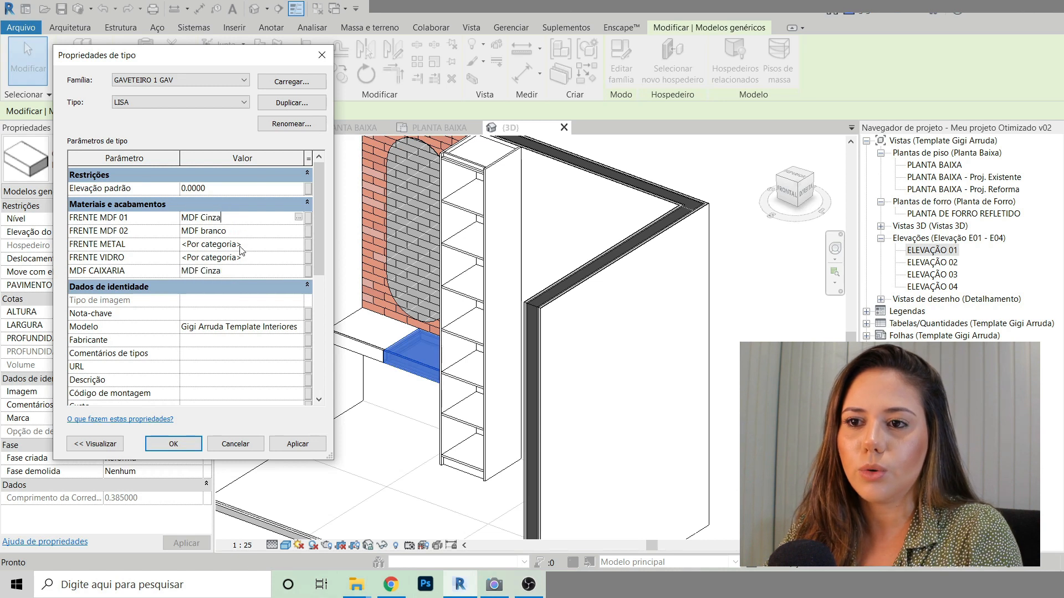
{"action": "left_click", "coordinate": [297, 443]}
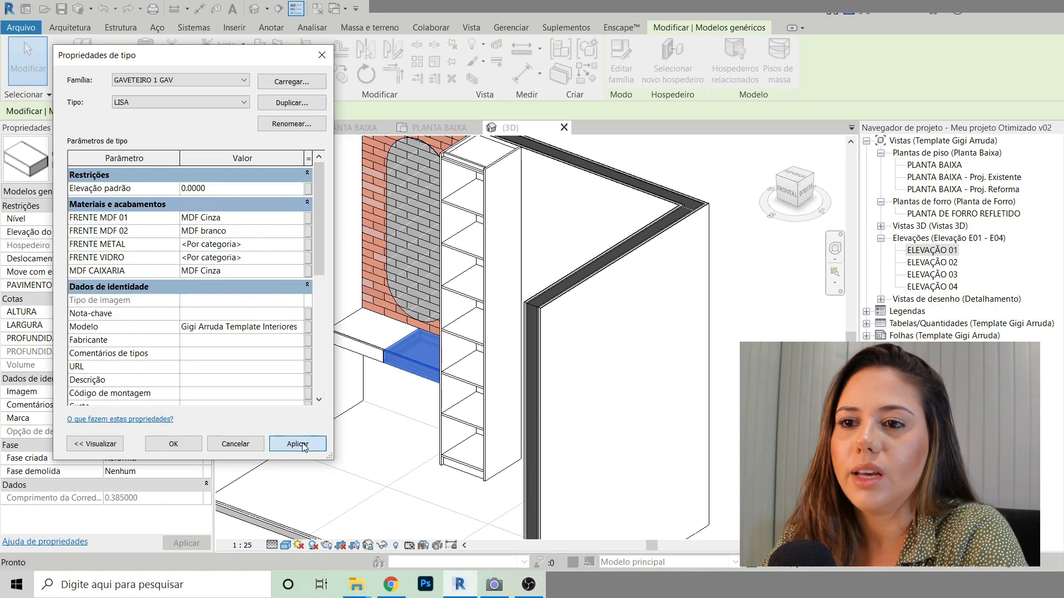
{"action": "left_click", "coordinate": [173, 443]}
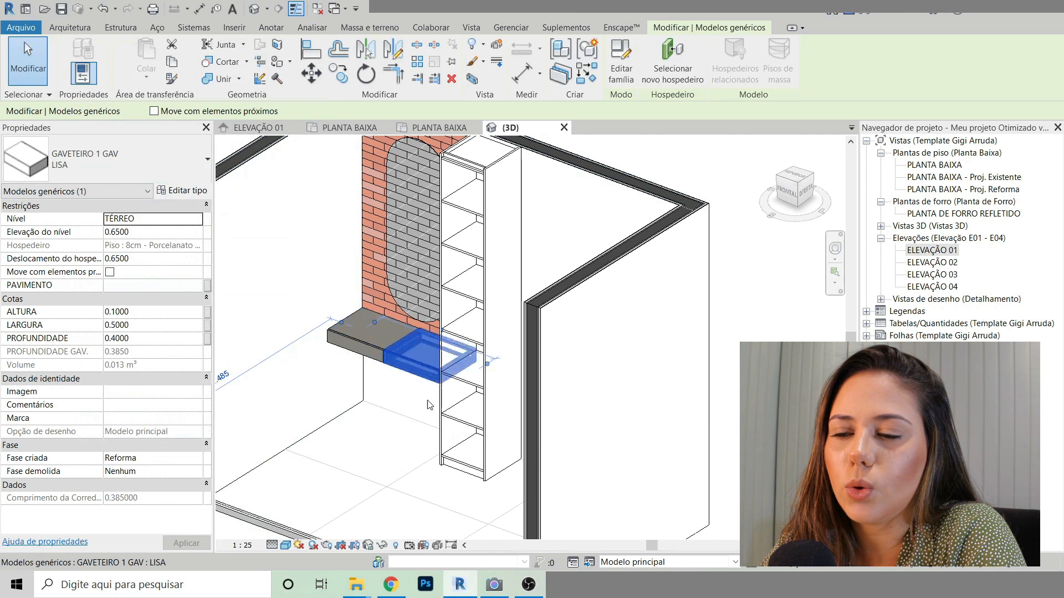
{"action": "scroll", "coordinate": [346, 195], "scroll_direction": "down", "scroll_amount": 2}
{"action": "left_click", "coordinate": [733, 383]}
{"action": "scroll", "coordinate": [288, 278], "scroll_direction": "up", "scroll_amount": 3}
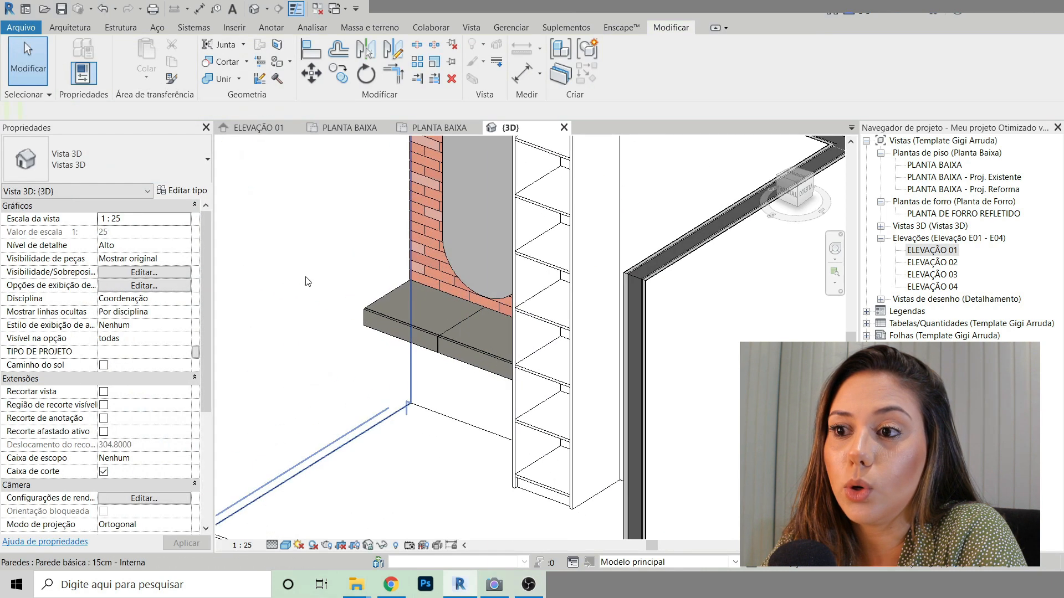
Step: Check the material parameters in the type properties of the GAVETEIRO 1 GAV drawer unit, leaving them as they are
{"action": "left_click", "coordinate": [416, 301]}
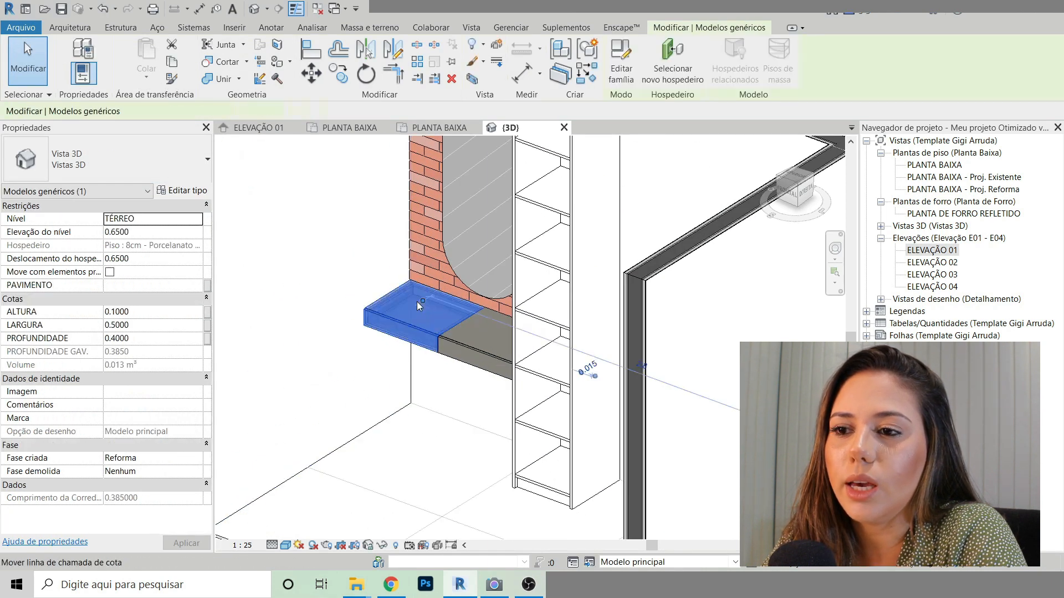
{"action": "left_click", "coordinate": [201, 191]}
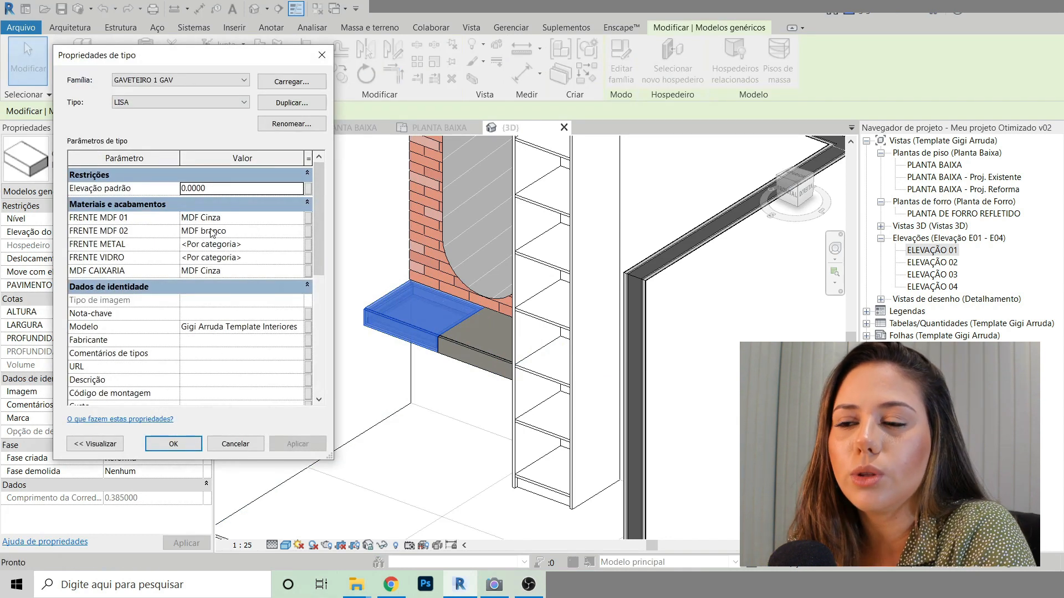
{"action": "left_click", "coordinate": [321, 55]}
{"action": "scroll", "coordinate": [436, 331], "scroll_direction": "down", "scroll_amount": 5}
{"action": "scroll", "coordinate": [443, 330], "scroll_direction": "up", "scroll_amount": 5}
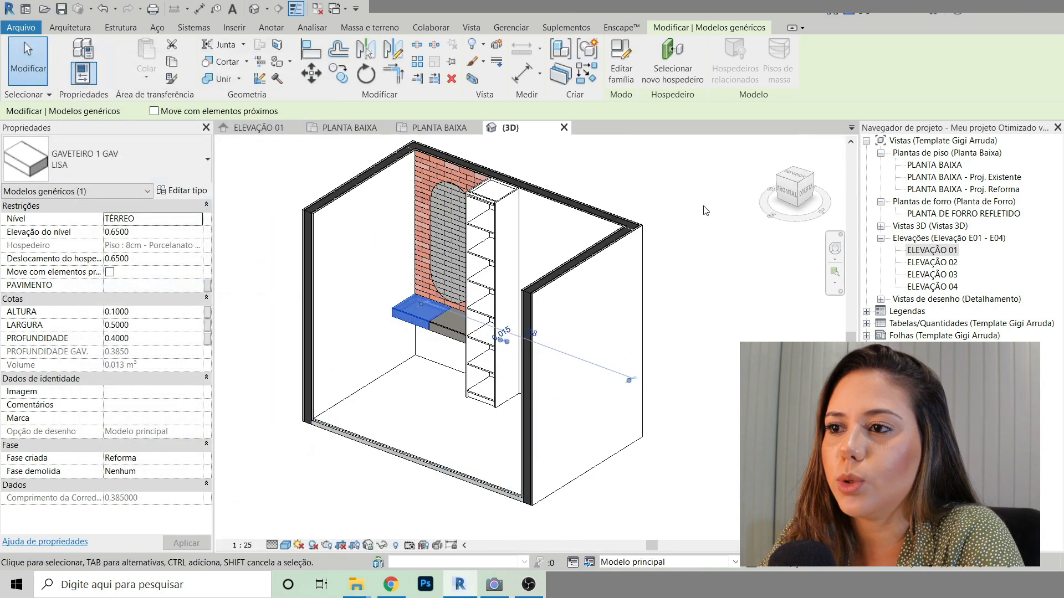
{"action": "key", "text": "Escape"}
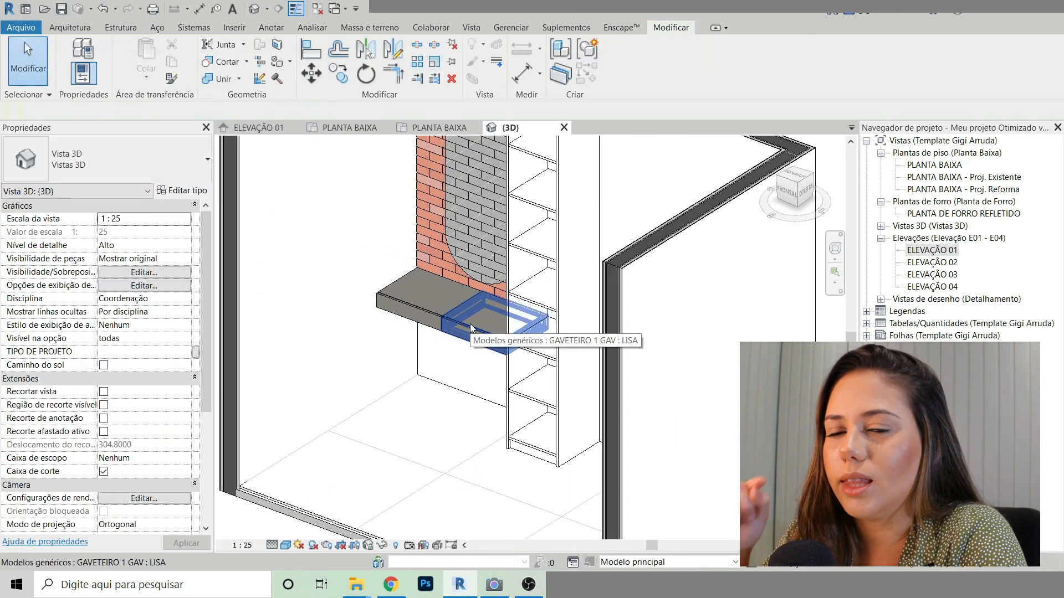
Step: Set the Material of the shelving unit's CHAPA VERTICAL MDF 15mm panel type to MDF Cinza and apply the change
{"action": "scroll", "coordinate": [431, 353], "scroll_direction": "down", "scroll_amount": 2}
{"action": "middle_click_drag", "start_coordinate": [623, 242], "coordinate": [568, 260]}
{"action": "scroll", "coordinate": [489, 227], "scroll_direction": "up", "scroll_amount": 2}
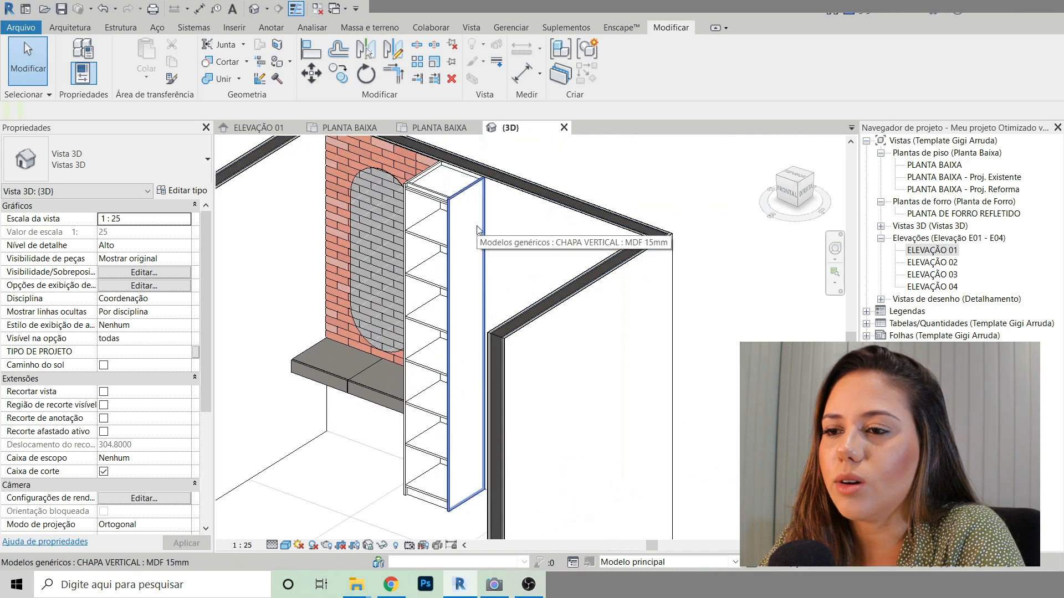
{"action": "left_click", "coordinate": [477, 230]}
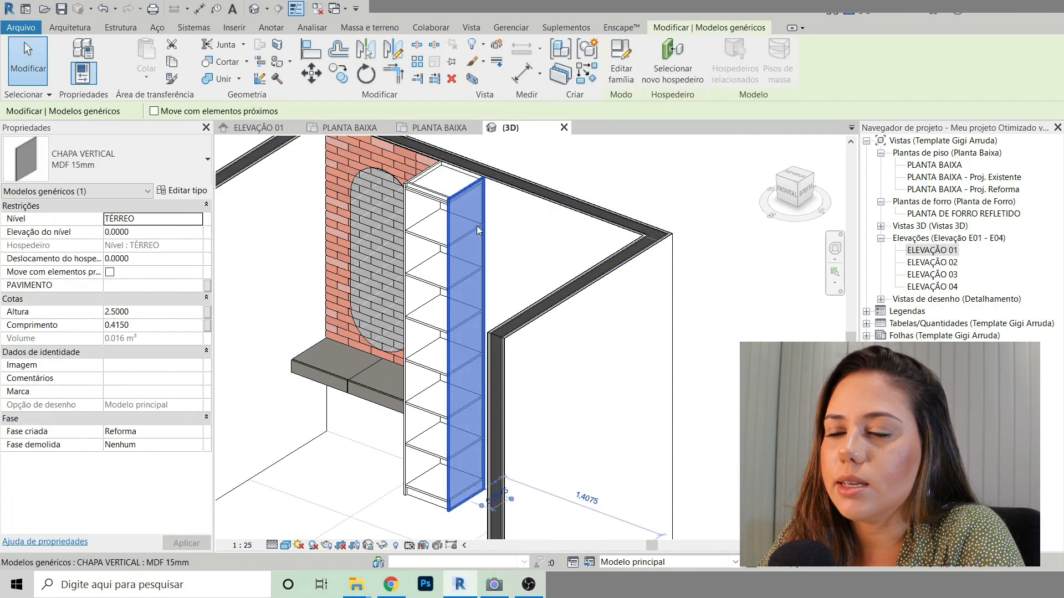
{"action": "left_click", "coordinate": [187, 191]}
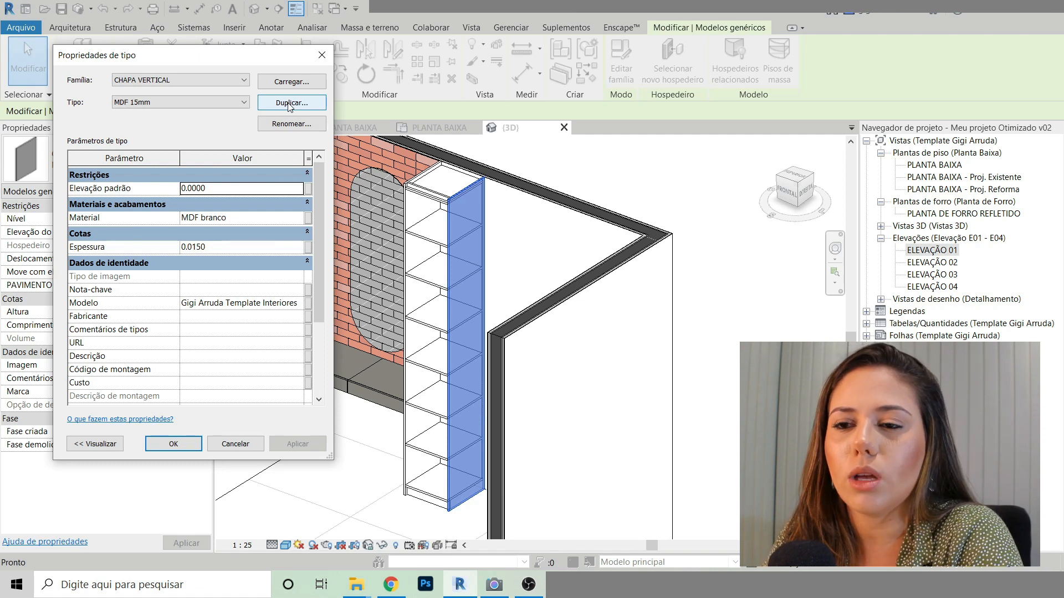
{"action": "left_click", "coordinate": [231, 218]}
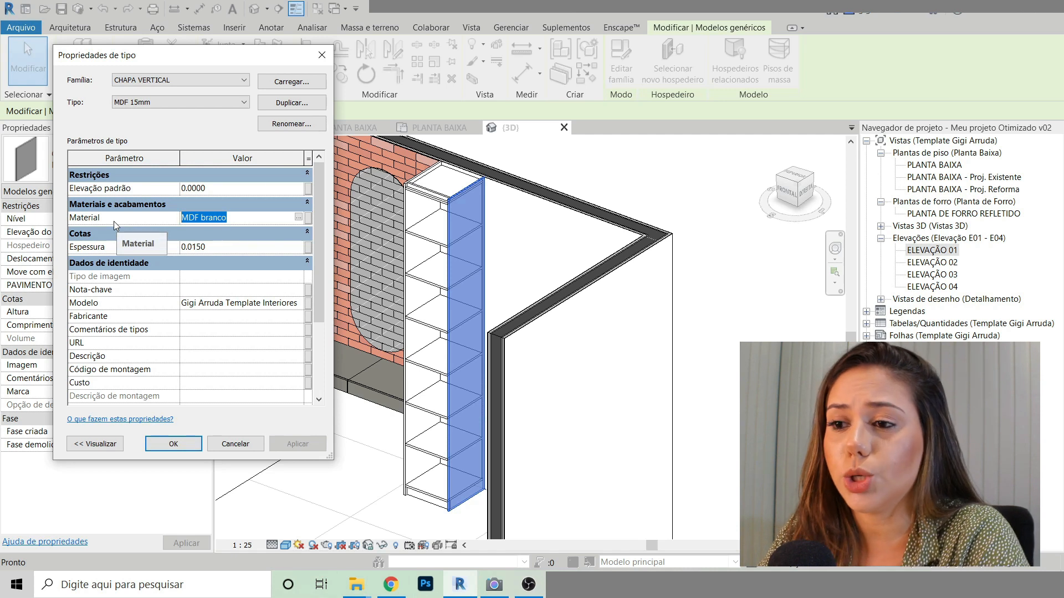
{"action": "type", "text": "MDF Cinza"}
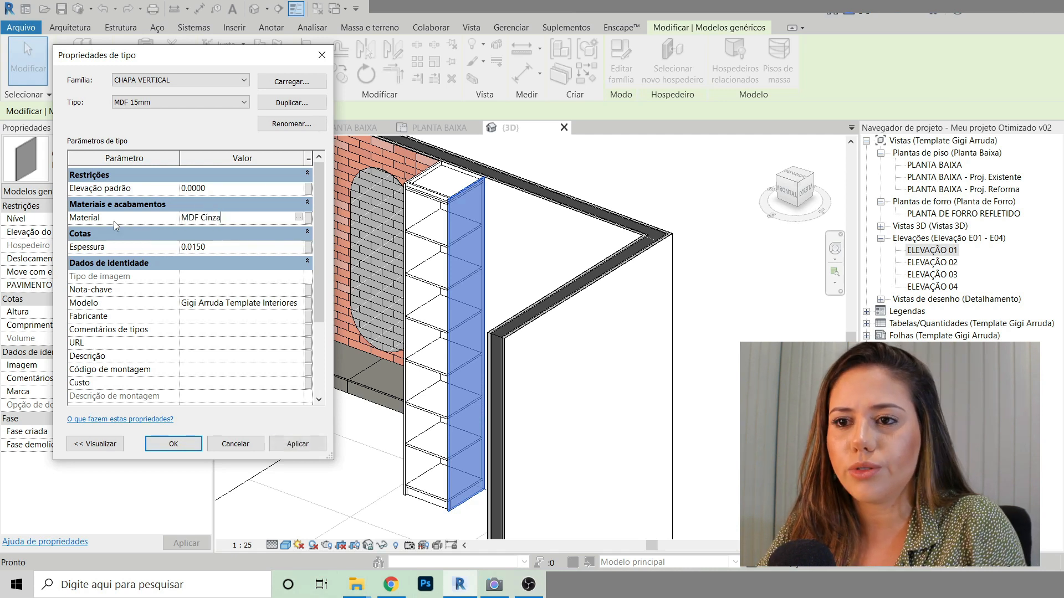
{"action": "left_click", "coordinate": [296, 443]}
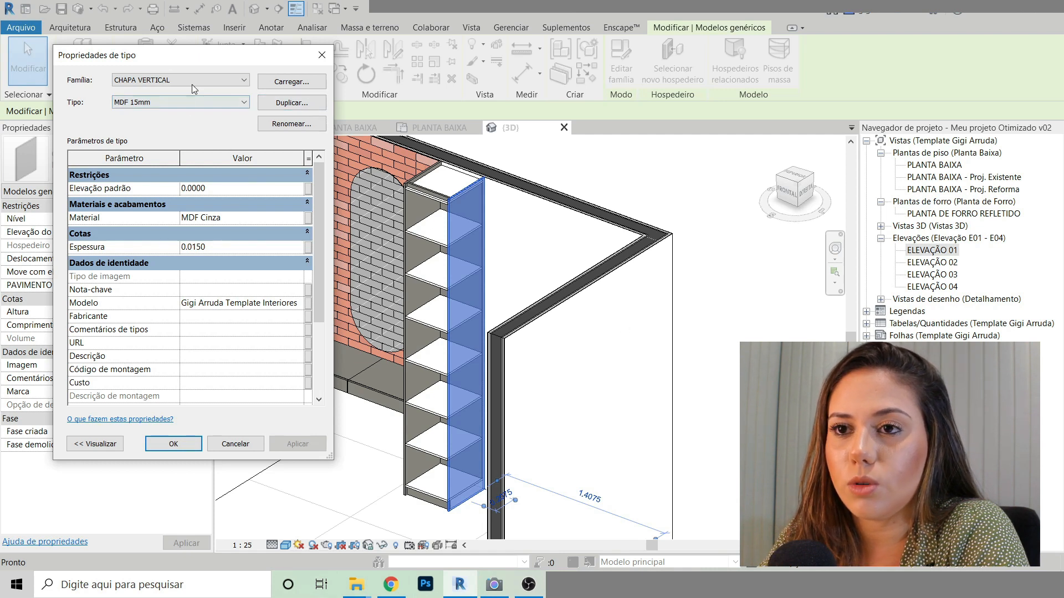
{"action": "left_click", "coordinate": [173, 443]}
{"action": "key", "text": "Escape"}
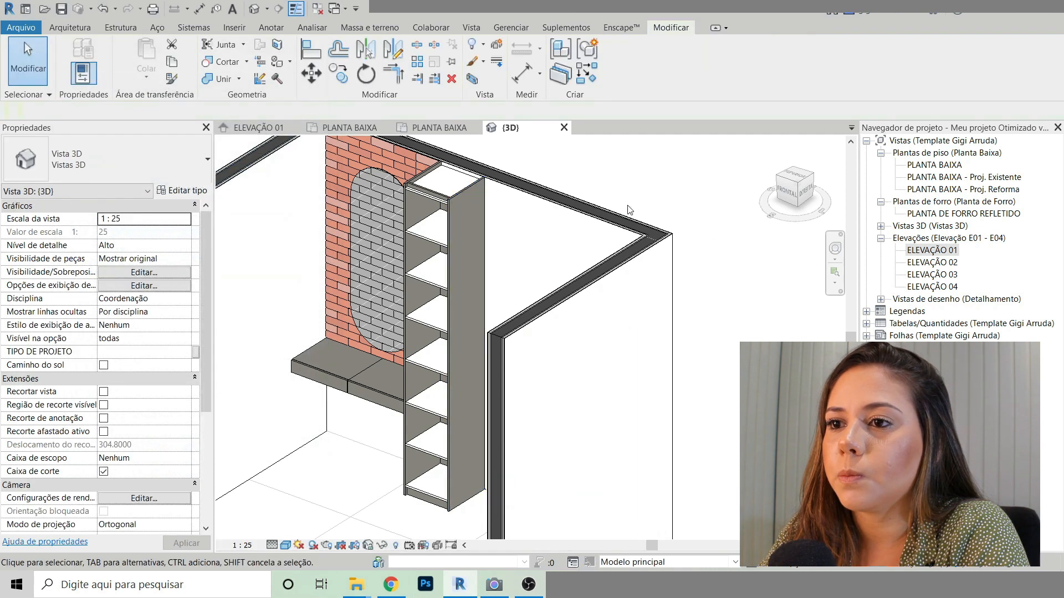
Step: Set the Material of the shelves' CHAPA HORIZONTAL MDF 15mm type to MDF Cinza and apply the change
{"action": "scroll", "coordinate": [454, 219], "scroll_direction": "up", "scroll_amount": 3}
{"action": "left_click", "coordinate": [445, 237]}
{"action": "scroll", "coordinate": [523, 194], "scroll_direction": "down", "scroll_amount": 4}
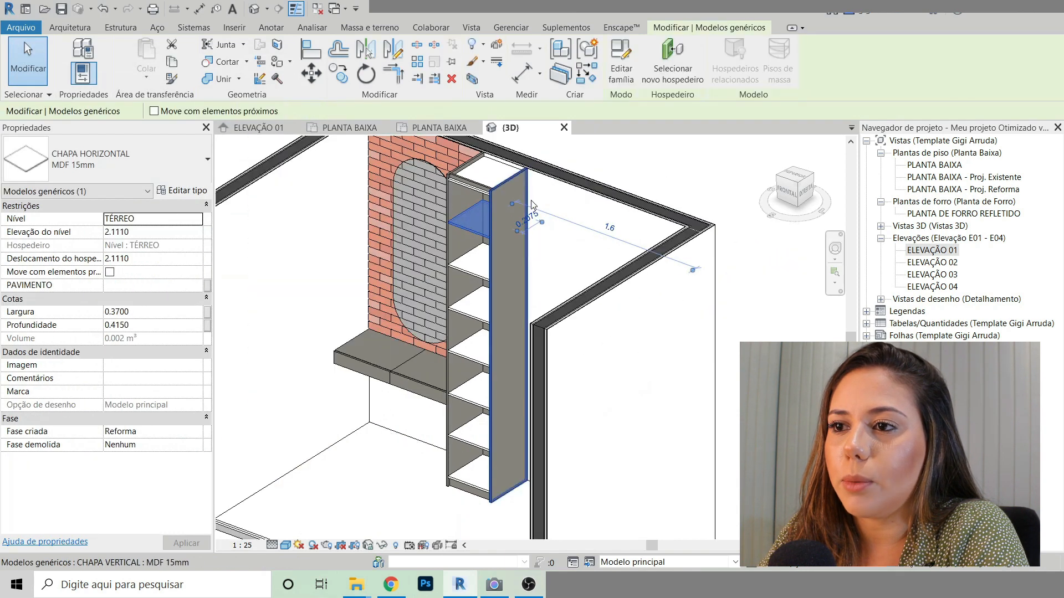
{"action": "left_click", "coordinate": [183, 190]}
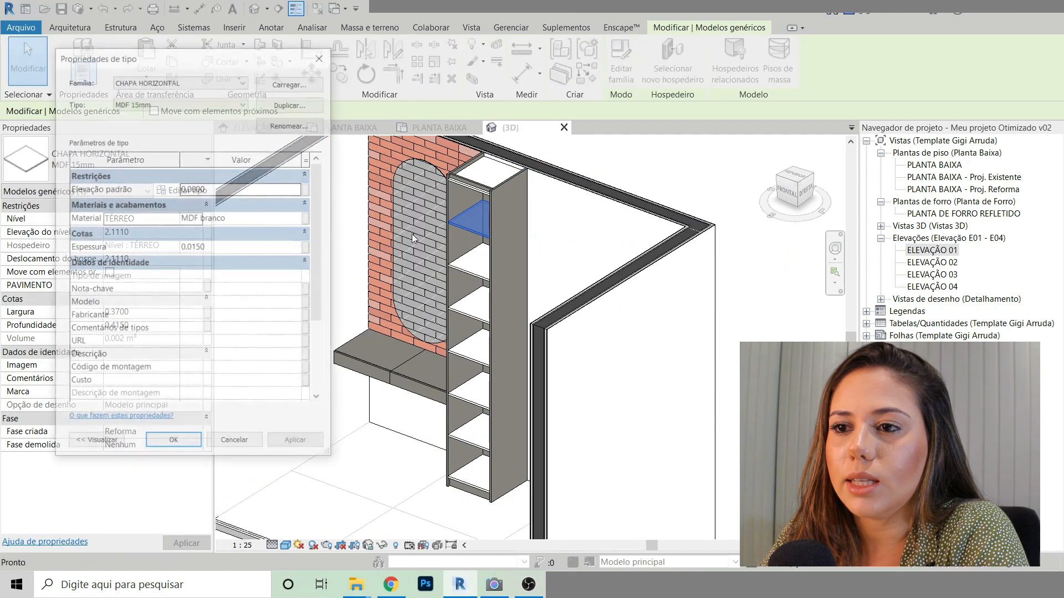
{"action": "left_click", "coordinate": [253, 220]}
{"action": "type", "text": "MDF Cinza"}
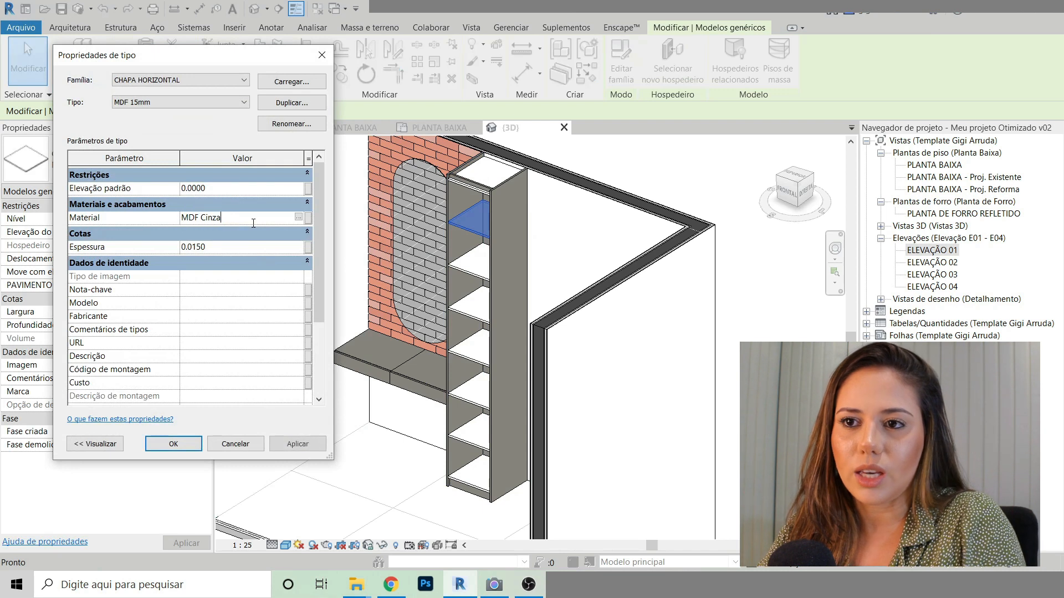
{"action": "left_click", "coordinate": [278, 447]}
{"action": "left_click", "coordinate": [176, 447]}
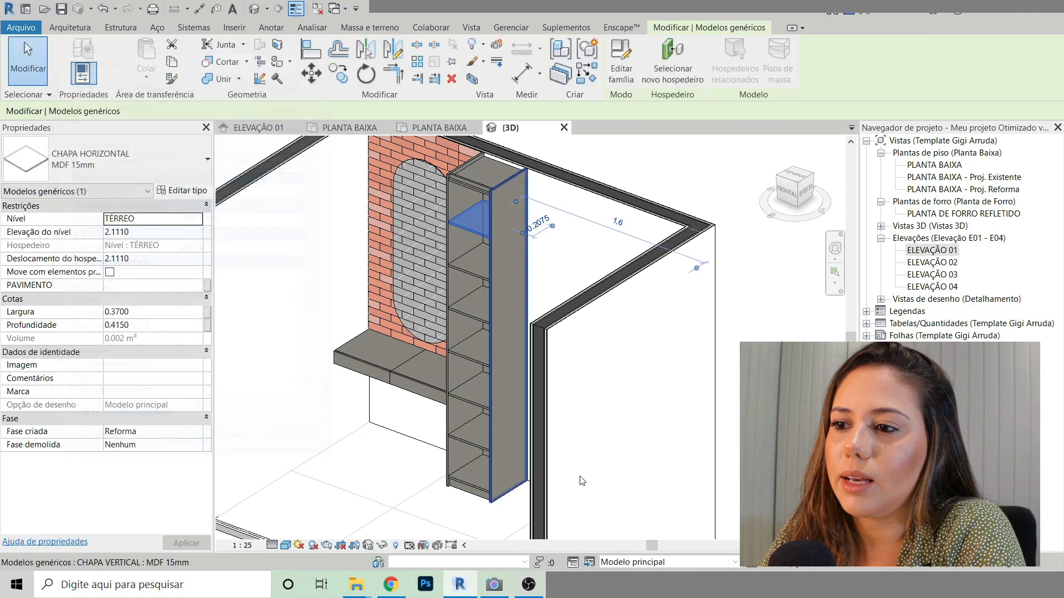
{"action": "left_click", "coordinate": [581, 479]}
Step: Examine the finish of the shelving unit and drawer units beside the brick wall from the front
{"action": "scroll", "coordinate": [398, 260], "scroll_direction": "down", "scroll_amount": 2}
{"action": "middle_click_drag", "start_coordinate": [511, 289], "coordinate": [596, 241], "text": "shift"}
{"action": "scroll", "coordinate": [404, 349], "scroll_direction": "up", "scroll_amount": 5}
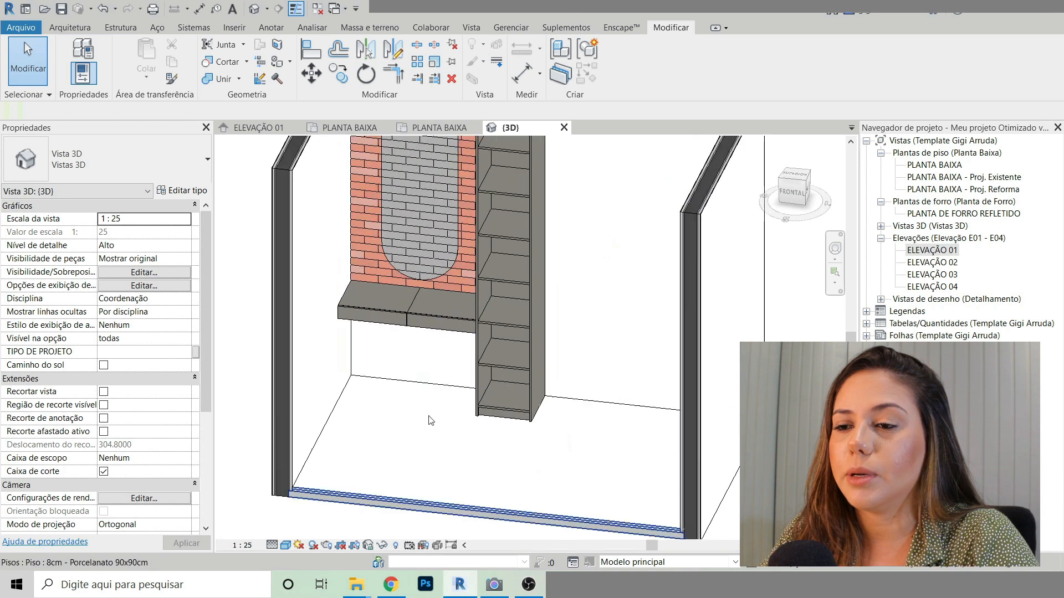
{"action": "scroll", "coordinate": [524, 316], "scroll_direction": "up", "scroll_amount": 4}
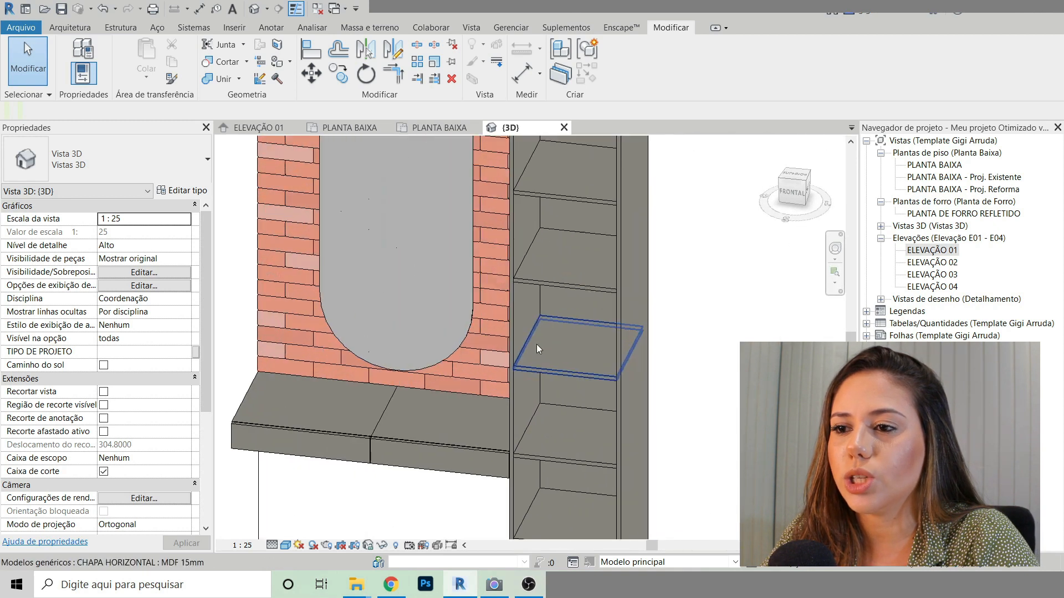
{"action": "left_click", "coordinate": [524, 316]}
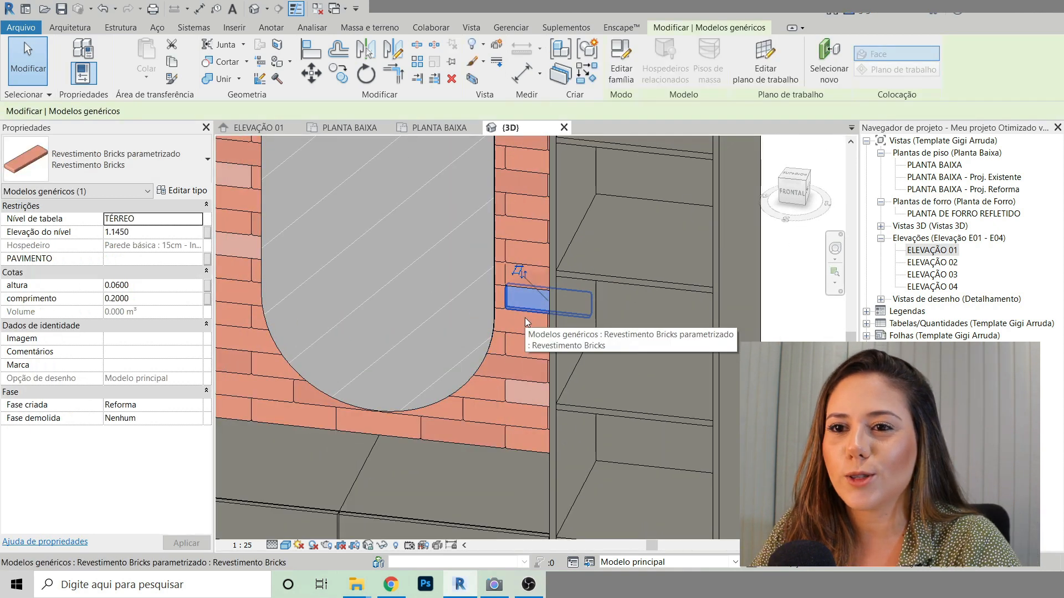
{"action": "scroll", "coordinate": [524, 318], "scroll_direction": "down", "scroll_amount": 2}
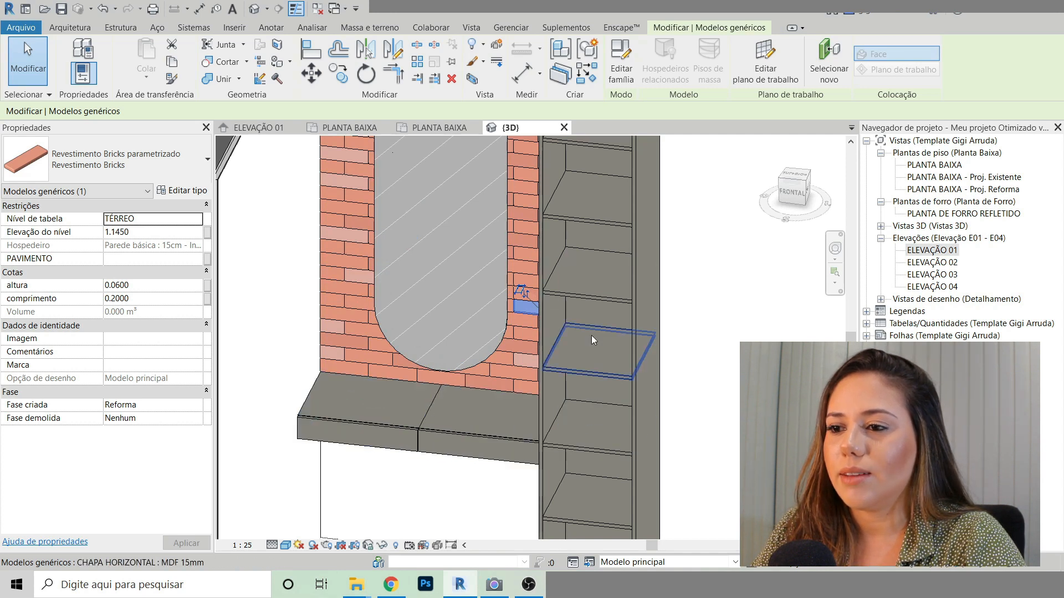
Step: Join the geometry of the two neighbouring drawer units below the mirror, with the Múltiplas uniões option disabled
{"action": "scroll", "coordinate": [383, 433], "scroll_direction": "up", "scroll_amount": 3}
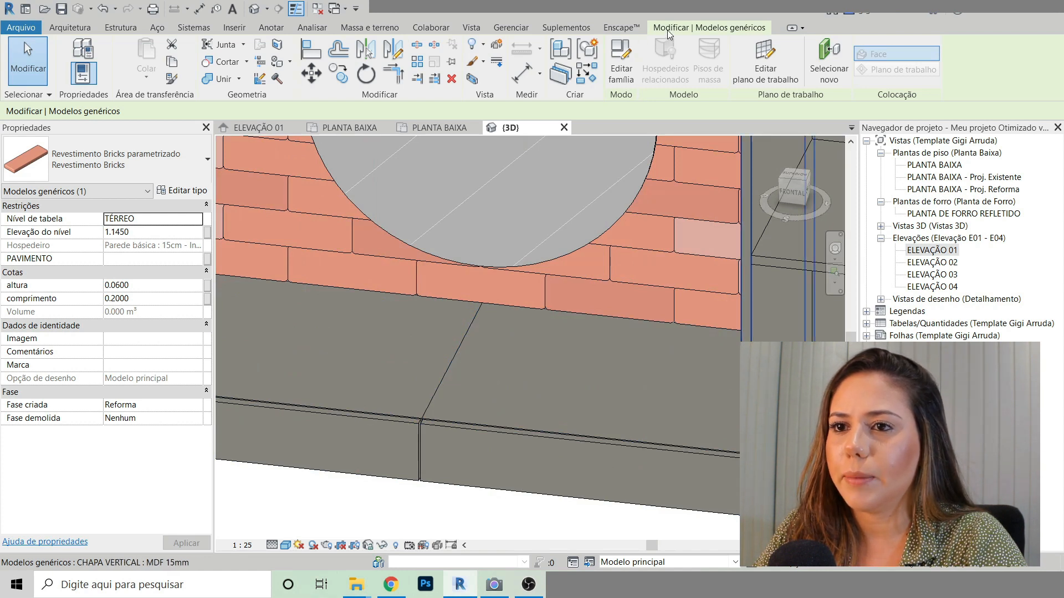
{"action": "left_click", "coordinate": [222, 80]}
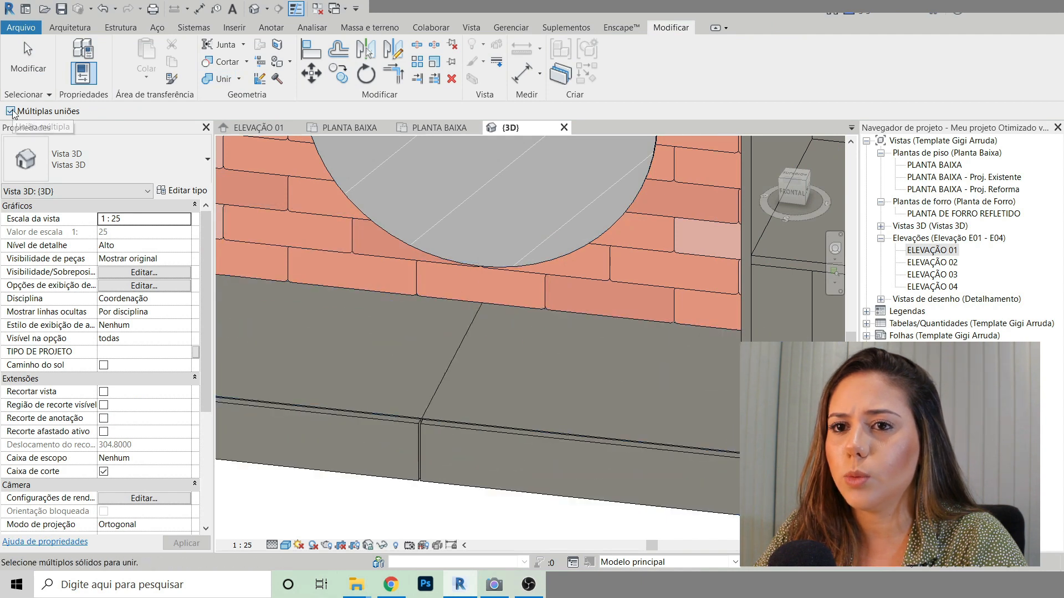
{"action": "scroll", "coordinate": [388, 340], "scroll_direction": "down", "scroll_amount": 2}
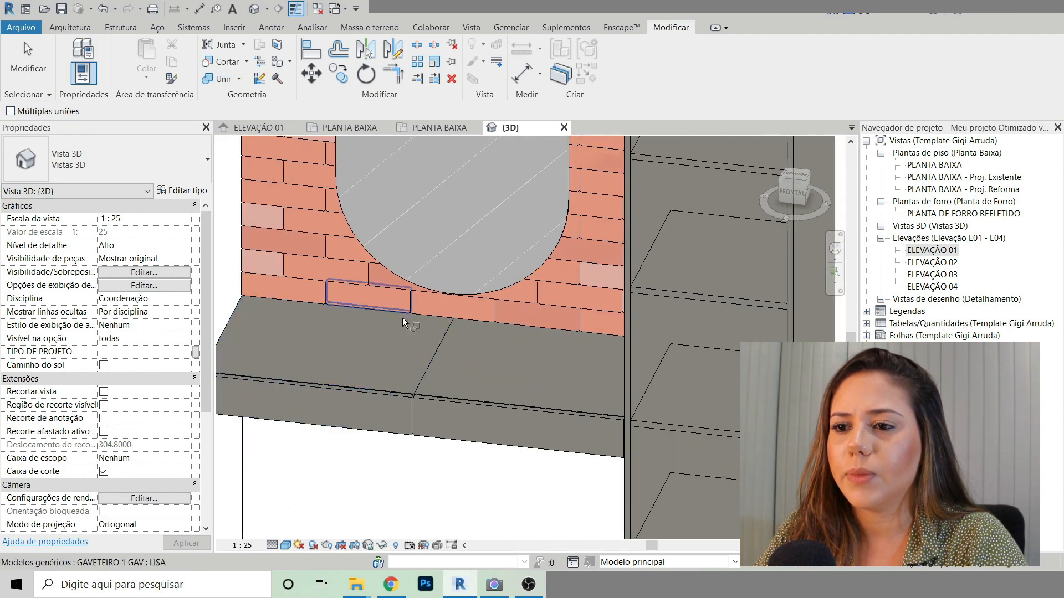
{"action": "left_click", "coordinate": [375, 375]}
{"action": "left_click", "coordinate": [487, 378]}
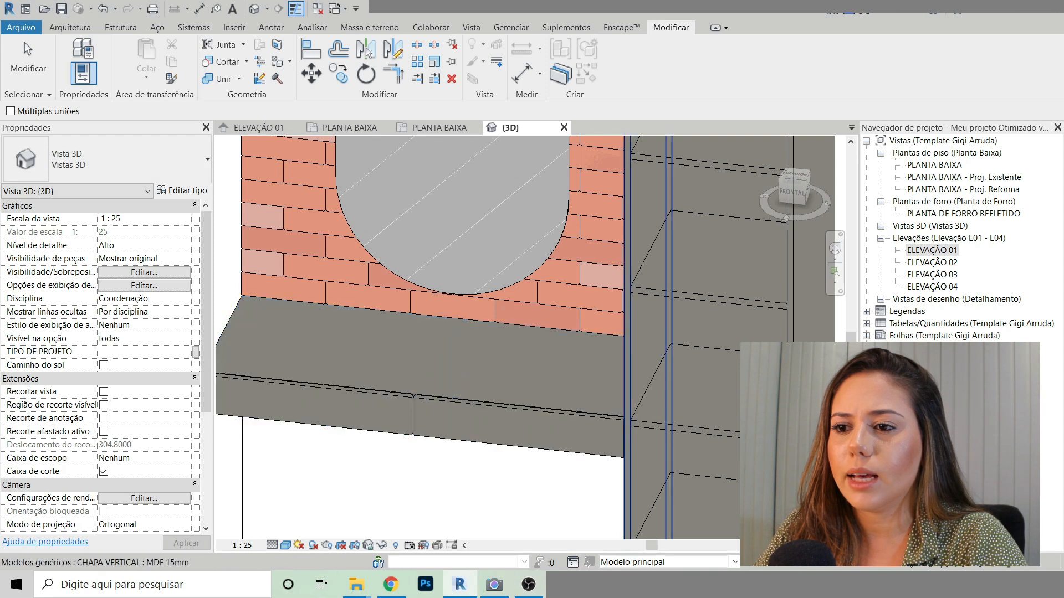
Step: Examine the drawers and the tall shelf unit in the 3D view from different angles
{"action": "key", "text": "Escape"}
{"action": "scroll", "coordinate": [388, 368], "scroll_direction": "down", "scroll_amount": 5}
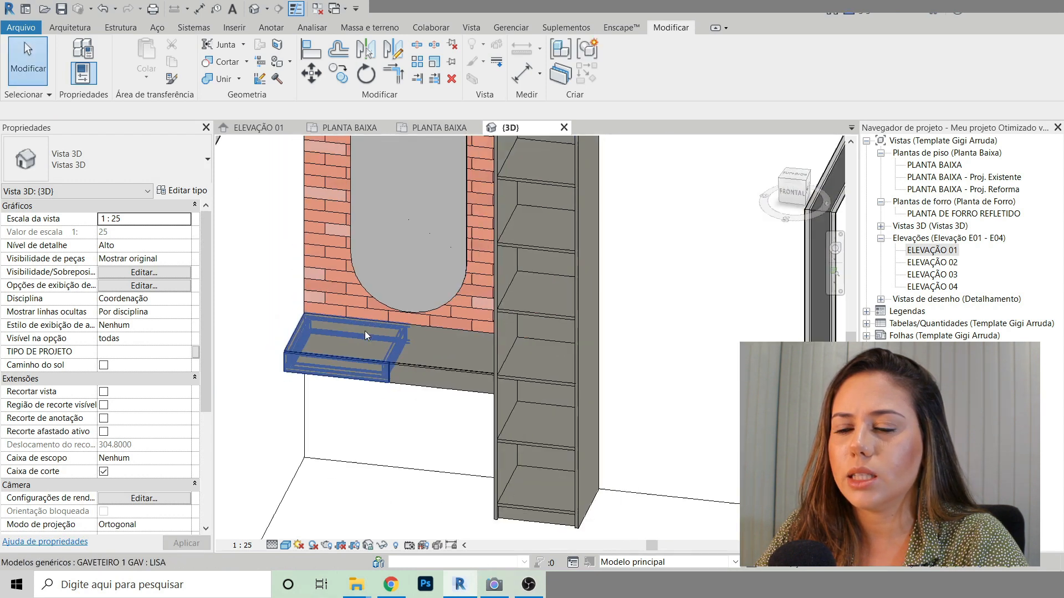
{"action": "scroll", "coordinate": [598, 208], "scroll_direction": "down", "scroll_amount": 2}
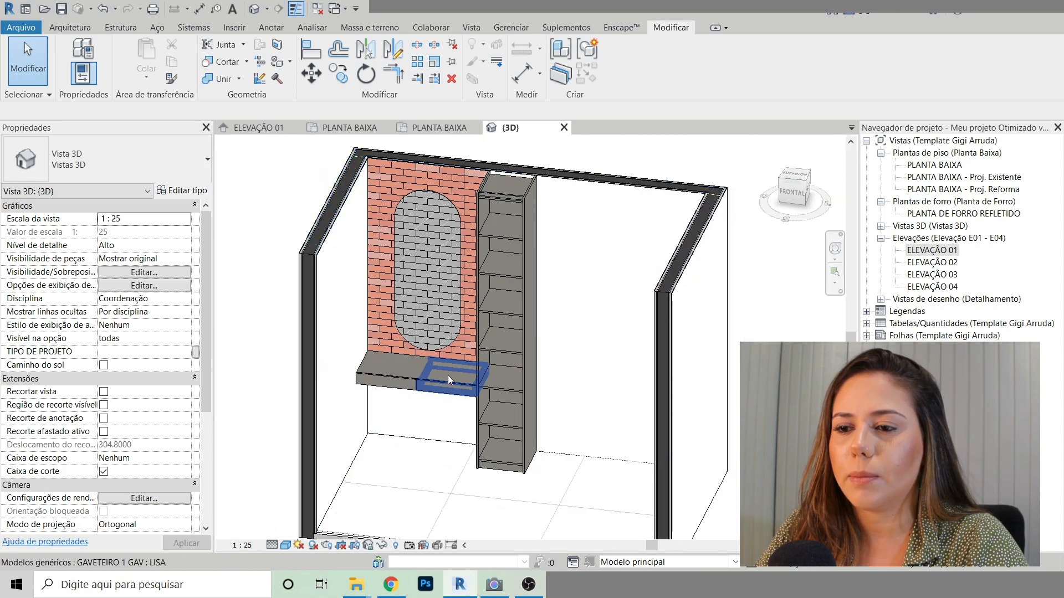
{"action": "middle_click_drag", "start_coordinate": [448, 374], "coordinate": [447, 336], "text": "shift"}
{"action": "scroll", "coordinate": [413, 360], "scroll_direction": "up", "scroll_amount": 5}
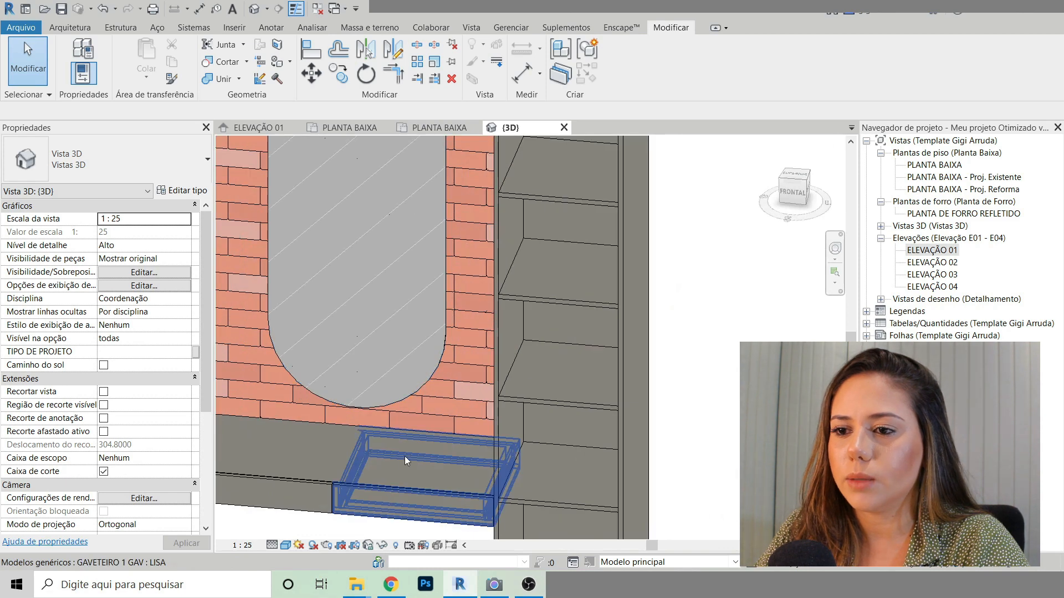
{"action": "scroll", "coordinate": [404, 457], "scroll_direction": "down", "scroll_amount": 5}
{"action": "middle_click_drag", "start_coordinate": [429, 399], "coordinate": [462, 280], "text": "shift"}
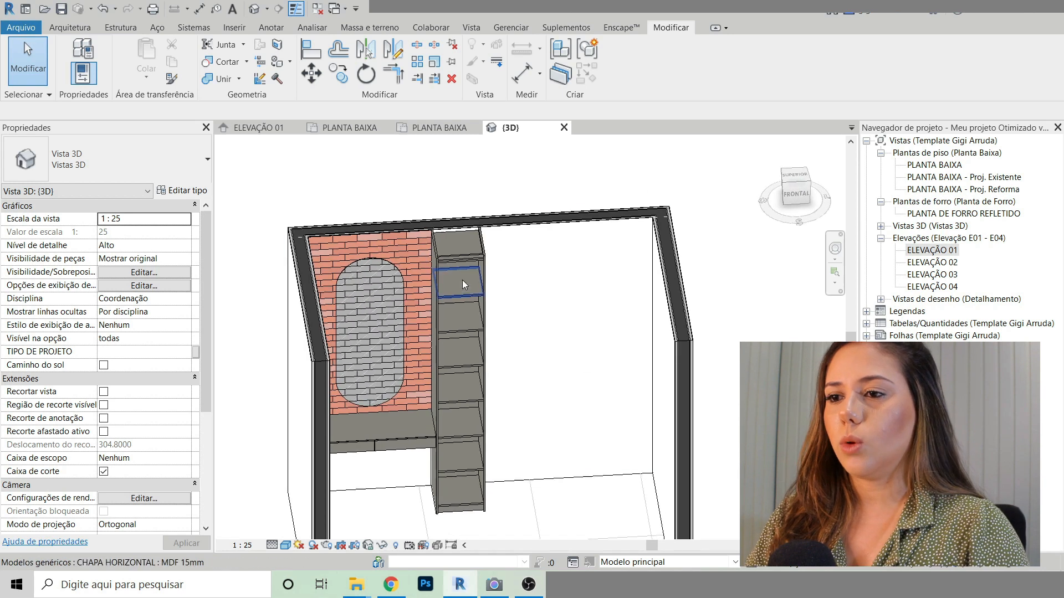
Step: Place a PAINEL component of type Painel com recuo on the empty wall beside the shelf unit in ELEVAÇÃO 01
{"action": "double_click", "coordinate": [933, 252]}
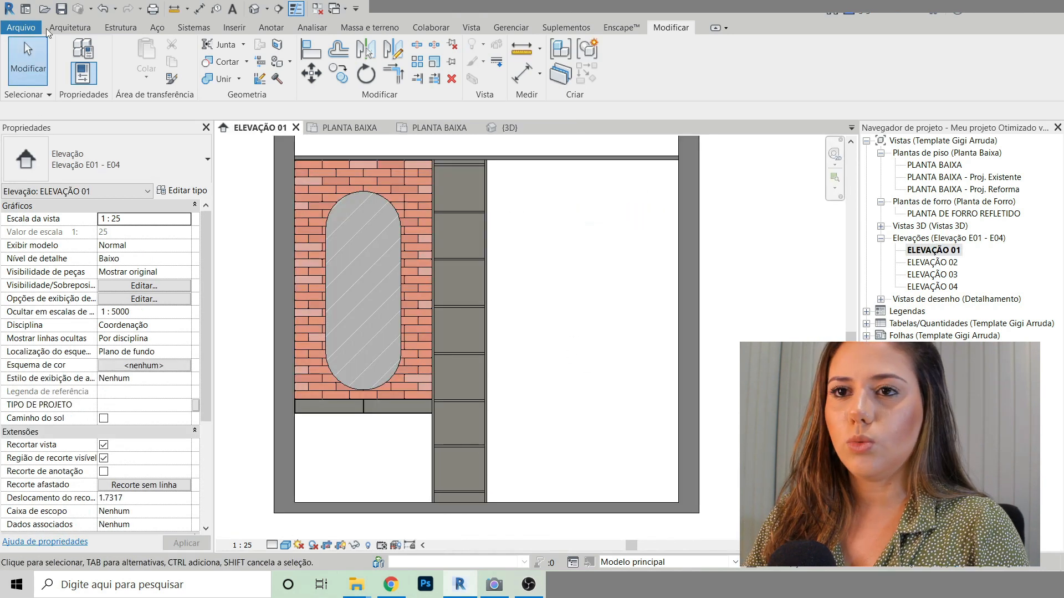
{"action": "left_click", "coordinate": [64, 31]}
{"action": "left_click", "coordinate": [165, 67]}
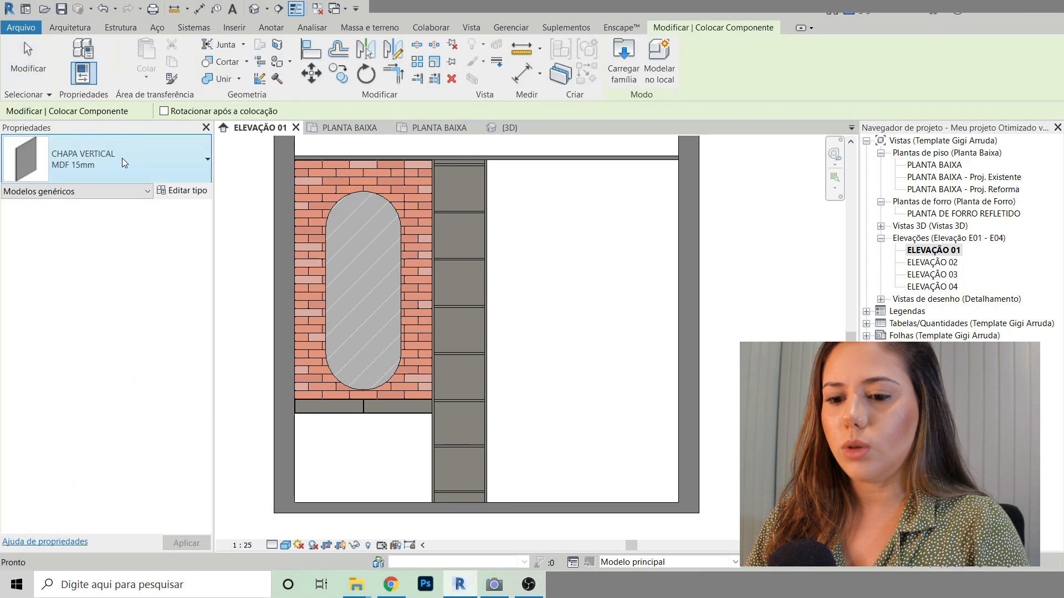
{"action": "left_click", "coordinate": [122, 157]}
{"action": "type", "text": "PAINEL"}
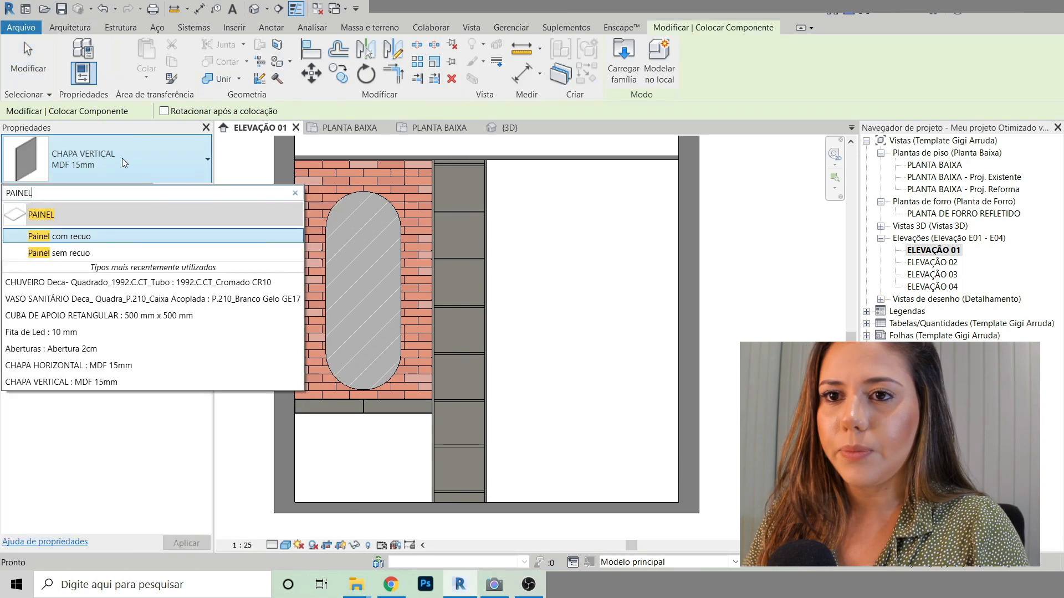
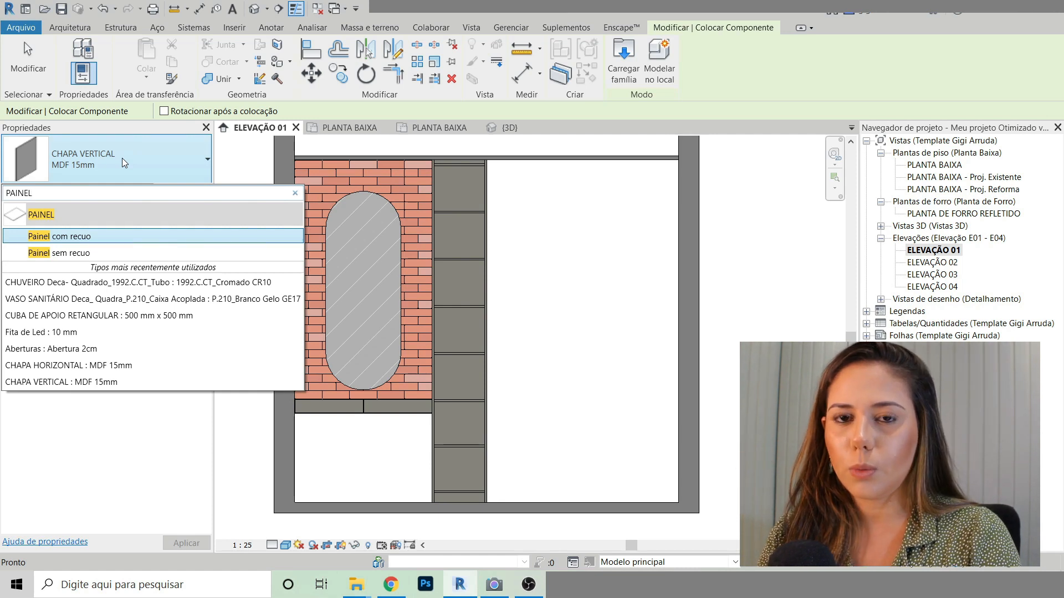
{"action": "left_click", "coordinate": [69, 239]}
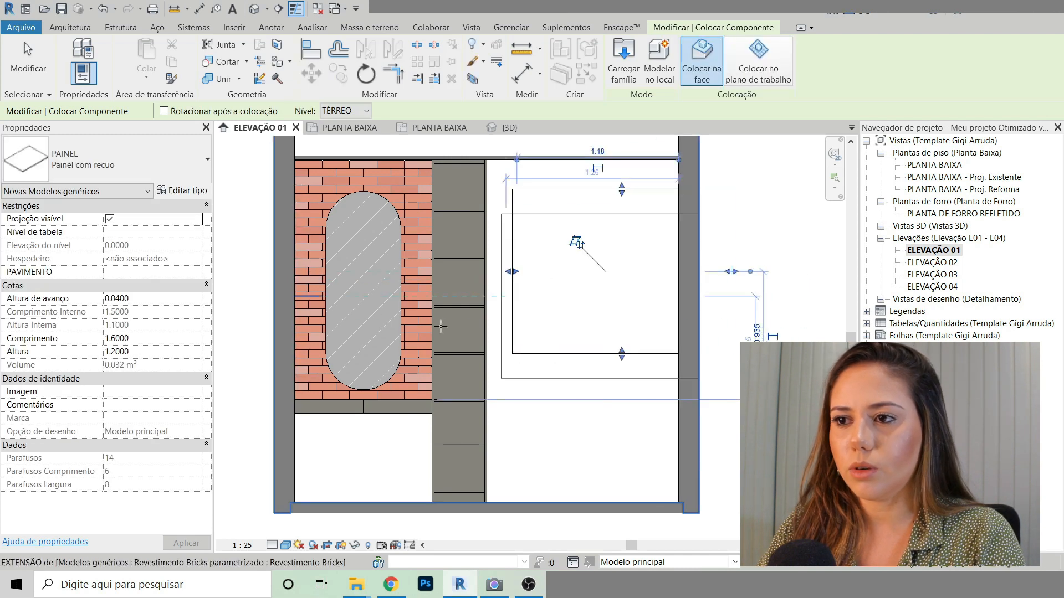
Step: Place a Painel sem recuo component on the wall directly below the recessed panel
{"action": "left_click", "coordinate": [98, 169]}
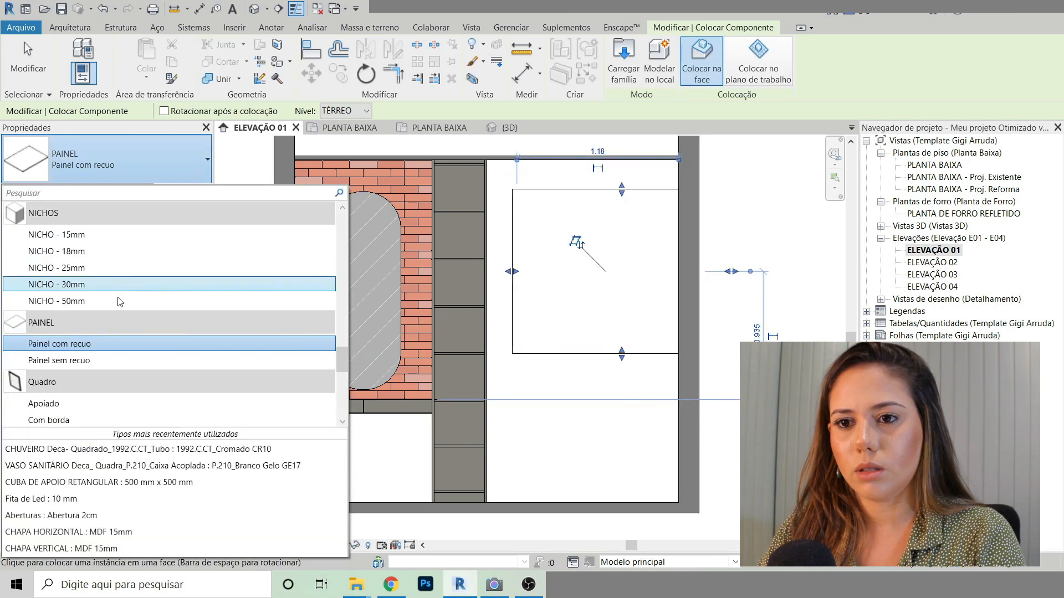
{"action": "left_click", "coordinate": [94, 361]}
{"action": "left_click", "coordinate": [518, 441]}
{"action": "key", "text": "Escape"}
{"action": "key", "text": "Escape"}
Step: Return to ELEVAÇÃO 01 and close the inactive views
{"action": "left_click", "coordinate": [337, 129]}
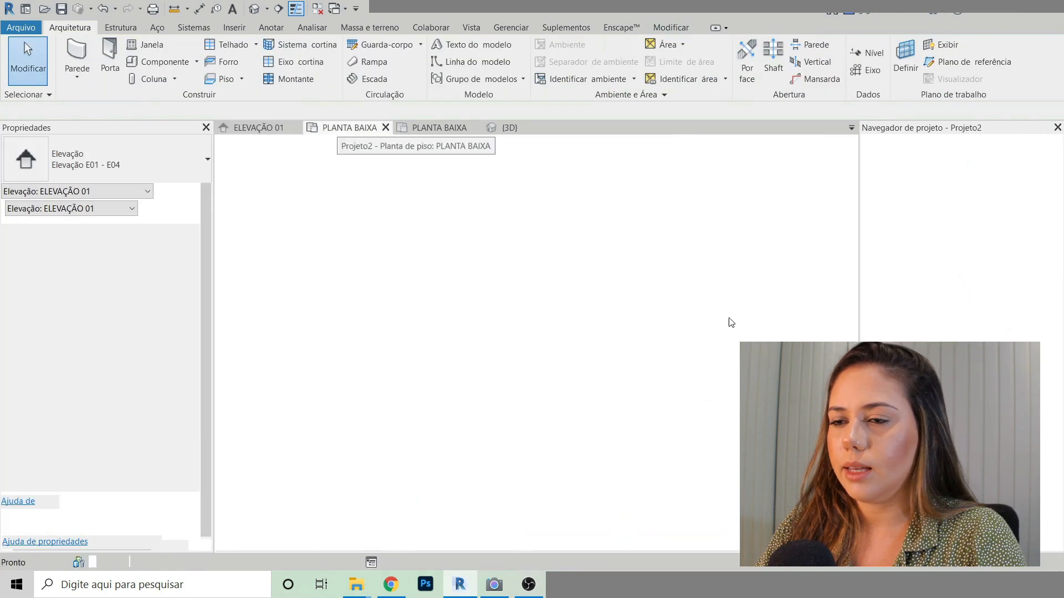
{"action": "left_click", "coordinate": [641, 173]}
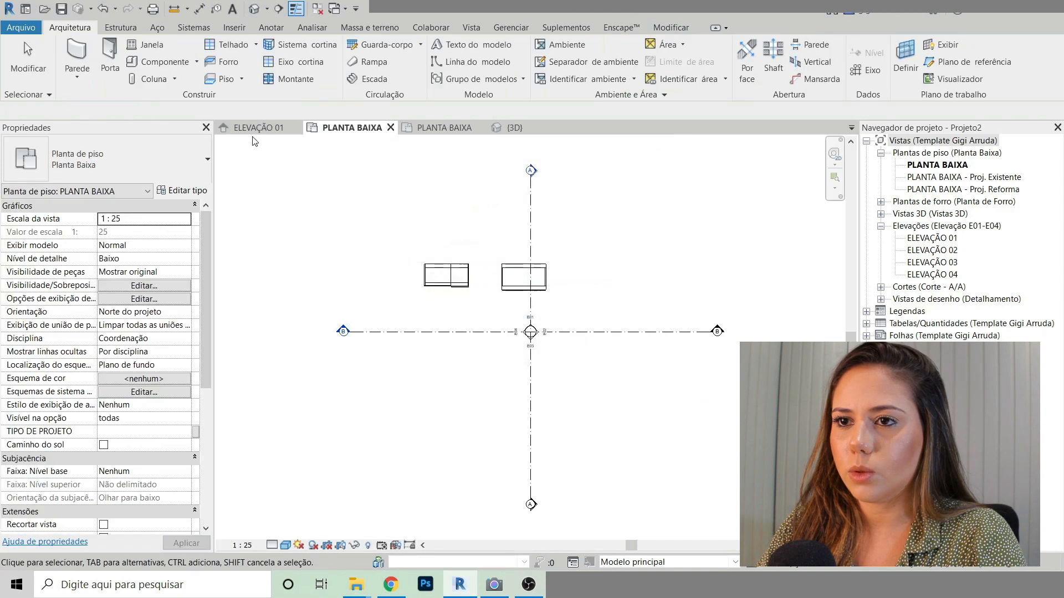
{"action": "left_click", "coordinate": [255, 131]}
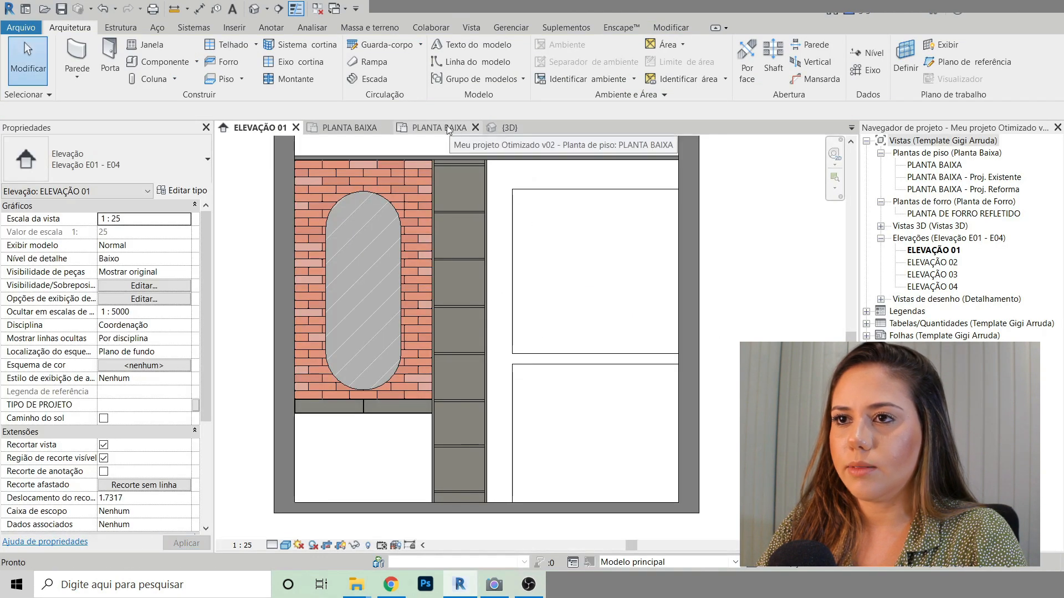
{"action": "left_click", "coordinate": [318, 9]}
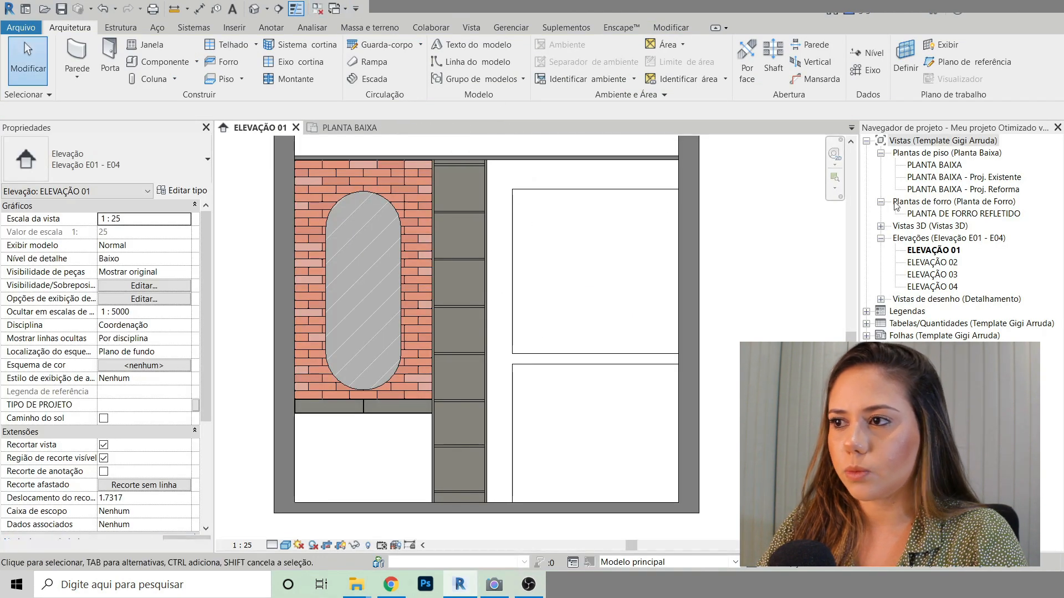
Step: In PLANTA BAIXA, shift the E02 elevation's view line right, past the shelf unit, so it cuts through the wall panels
{"action": "double_click", "coordinate": [933, 262]}
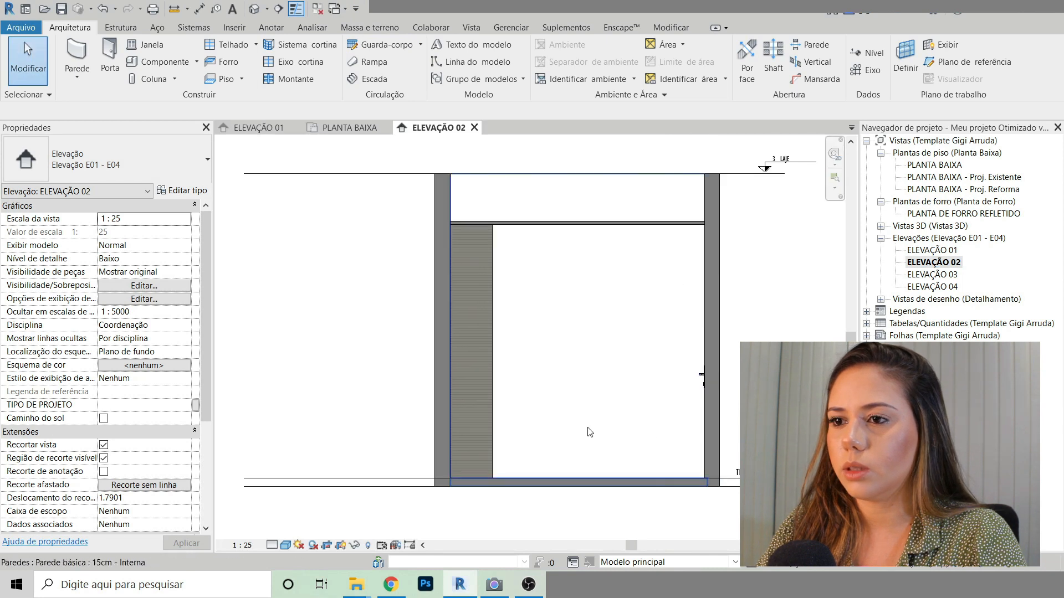
{"action": "double_click", "coordinate": [934, 275]}
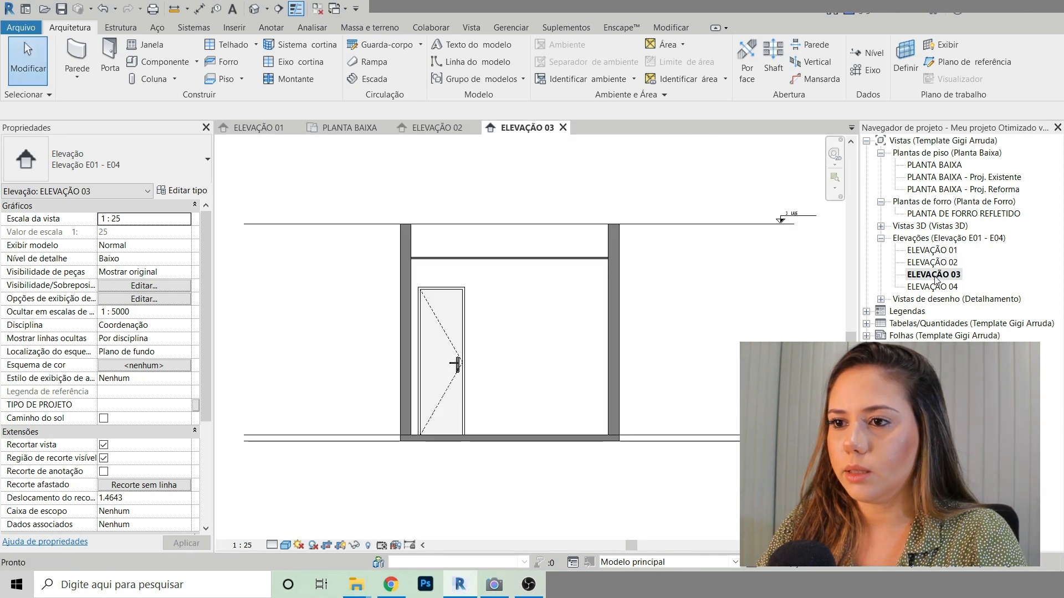
{"action": "double_click", "coordinate": [936, 165]}
{"action": "left_click", "coordinate": [515, 370]}
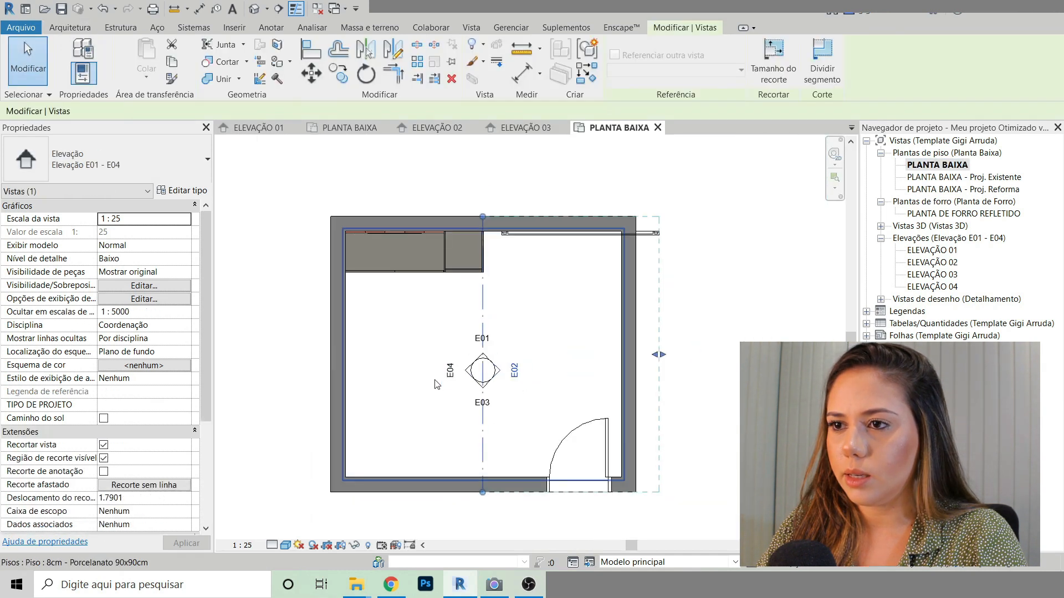
{"action": "left_click_drag", "start_coordinate": [484, 310], "coordinate": [486, 299]}
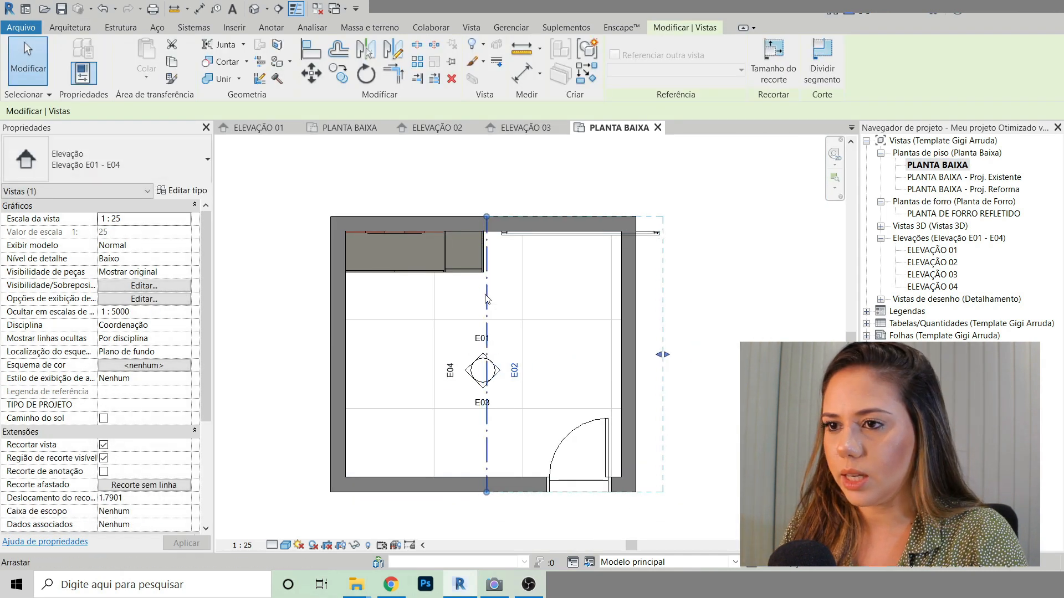
{"action": "key", "text": "Right"}
{"action": "key", "text": "Right"}
{"action": "key", "text": "Right"}
{"action": "key", "text": "Right"}
{"action": "key", "text": "Right"}
{"action": "key", "text": "Right"}
{"action": "key", "text": "Right"}
{"action": "key", "text": "Right"}
{"action": "key", "text": "Right"}
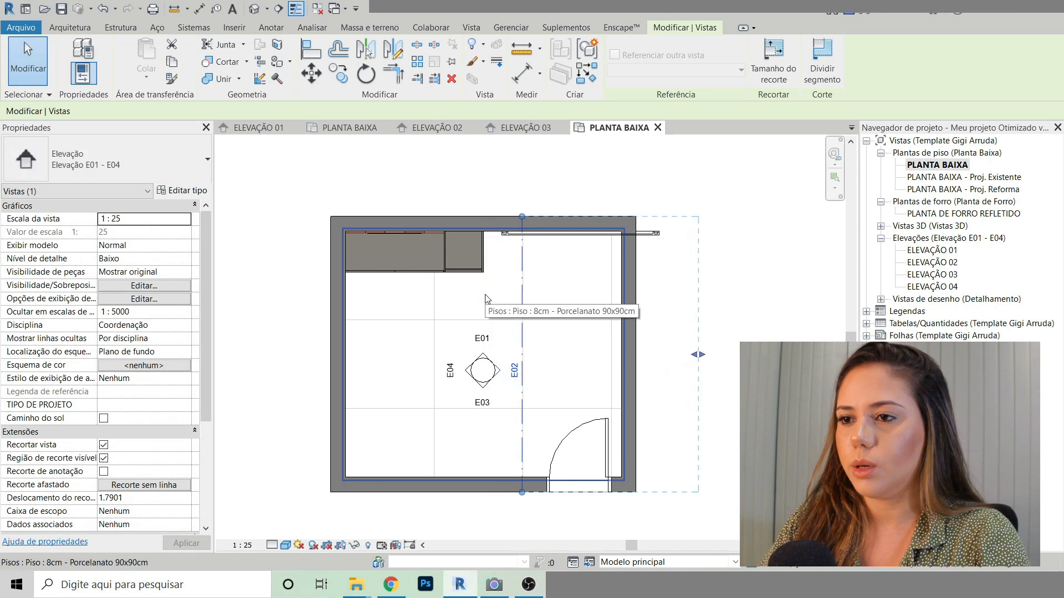
{"action": "key", "text": "Escape"}
Step: Compare the edge profiles of the recessed and non-recessed panels against the wall in ELEVAÇÃO 02
{"action": "double_click", "coordinate": [935, 262]}
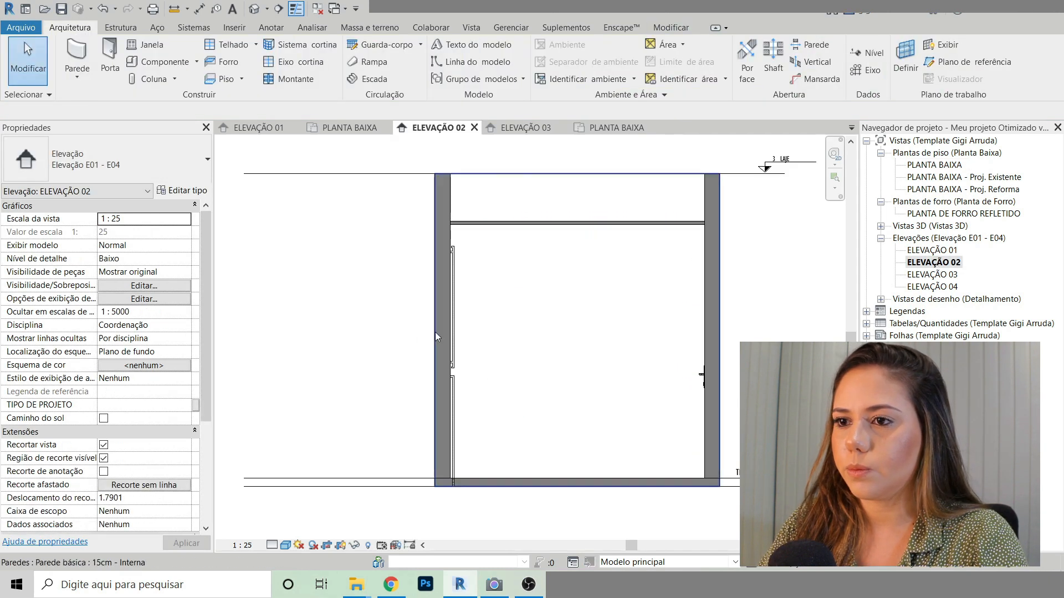
{"action": "scroll", "coordinate": [435, 331], "scroll_direction": "up", "scroll_amount": 3}
{"action": "scroll", "coordinate": [519, 286], "scroll_direction": "up", "scroll_amount": 2}
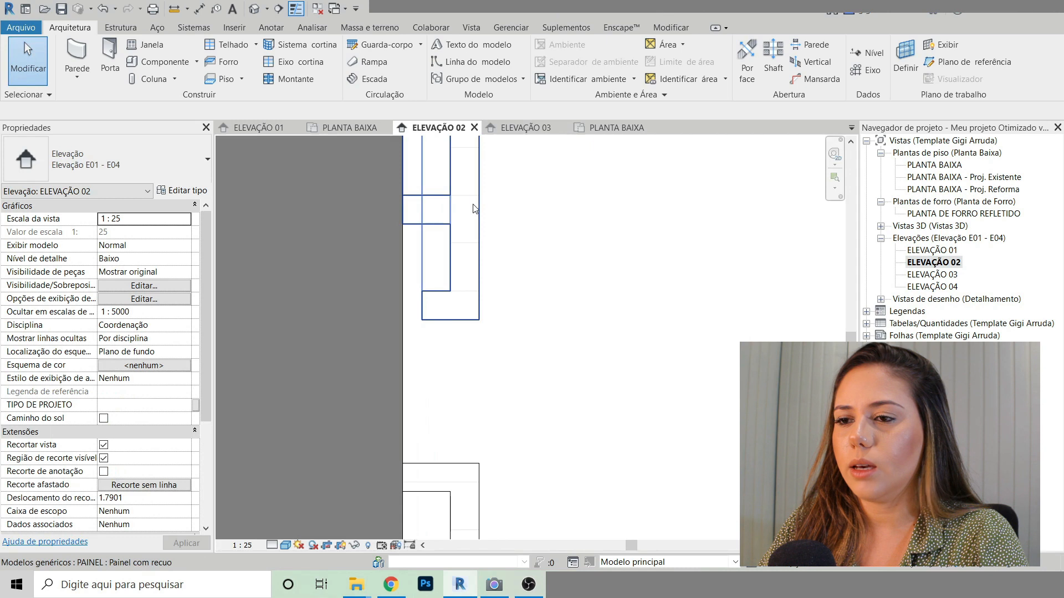
{"action": "scroll", "coordinate": [420, 401], "scroll_direction": "down", "scroll_amount": 5}
{"action": "scroll", "coordinate": [464, 370], "scroll_direction": "up", "scroll_amount": 3}
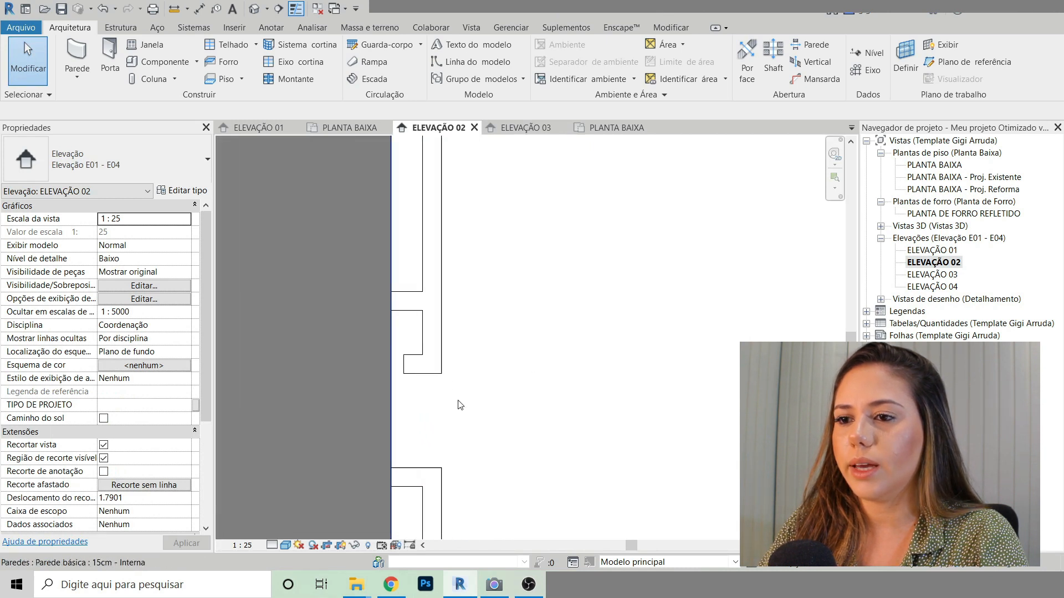
{"action": "scroll", "coordinate": [392, 285], "scroll_direction": "down", "scroll_amount": 4}
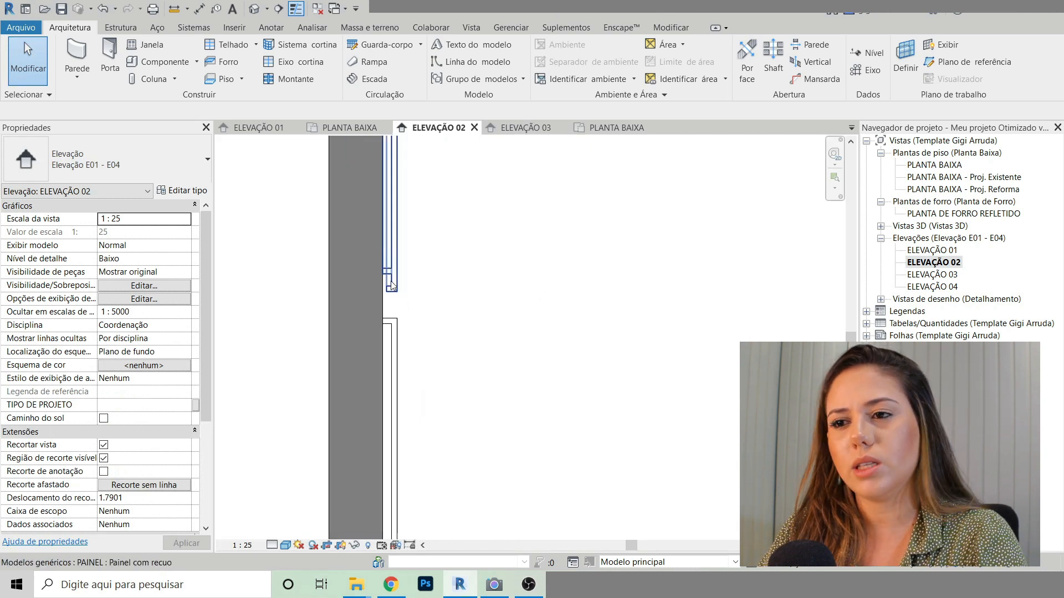
{"action": "scroll", "coordinate": [501, 284], "scroll_direction": "up", "scroll_amount": 5}
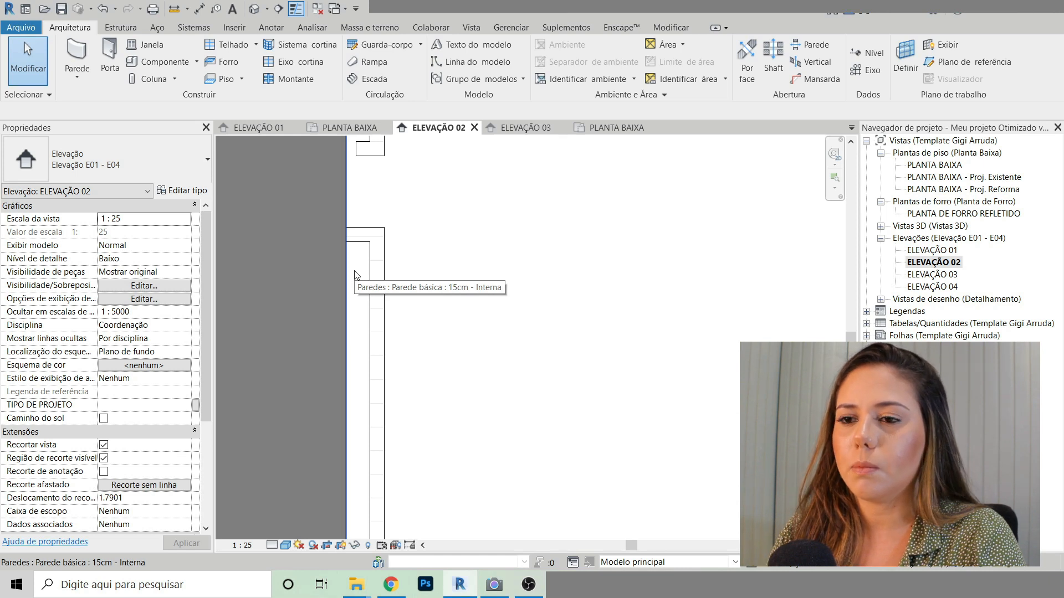
{"action": "scroll", "coordinate": [355, 272], "scroll_direction": "down", "scroll_amount": 14}
{"action": "scroll", "coordinate": [396, 226], "scroll_direction": "up", "scroll_amount": 3}
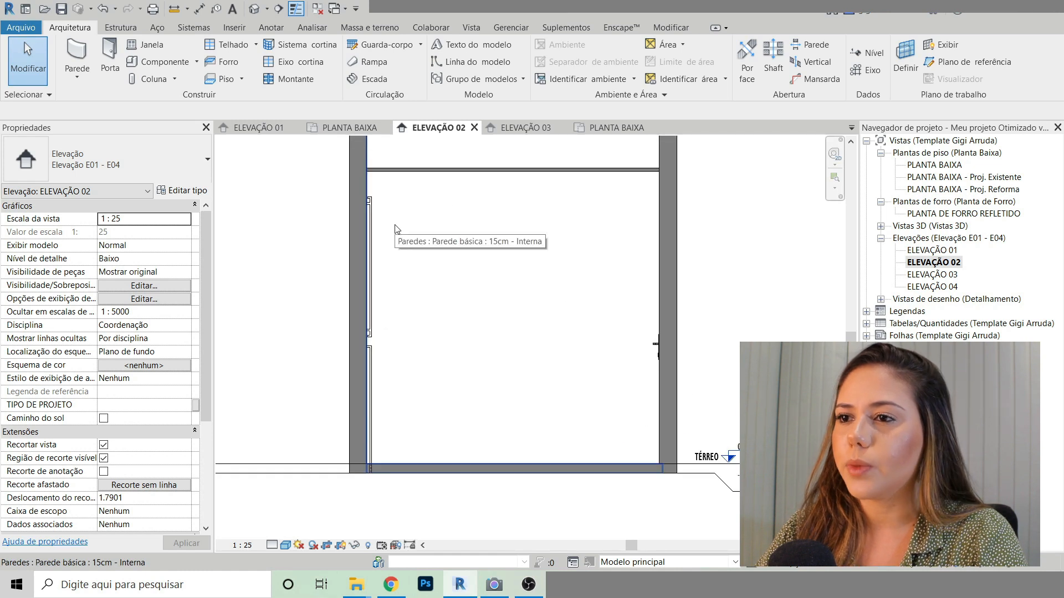
Step: Delete both test panels from the wall in ELEVAÇÃO 01
{"action": "double_click", "coordinate": [932, 250]}
{"action": "left_click", "coordinate": [566, 403]}
{"action": "key", "text": "Delete"}
{"action": "left_click", "coordinate": [574, 266]}
{"action": "key", "text": "Delete"}
{"action": "scroll", "coordinate": [411, 293], "scroll_direction": "down", "scroll_amount": 1}
{"action": "scroll", "coordinate": [629, 327], "scroll_direction": "up", "scroll_amount": 1}
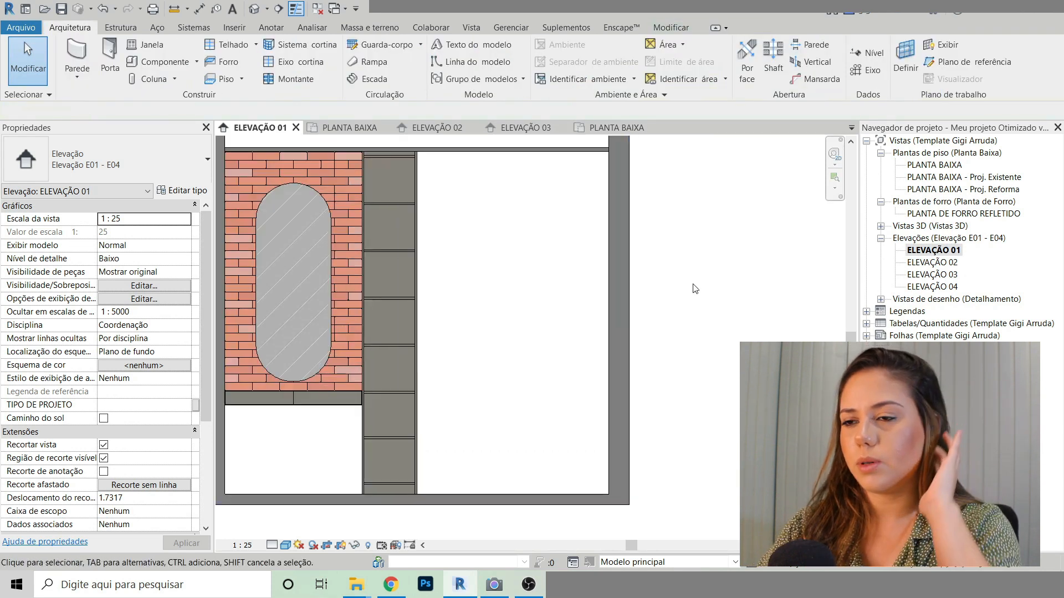
{"action": "scroll", "coordinate": [693, 284], "scroll_direction": "down", "scroll_amount": 1}
{"action": "middle_click_drag", "start_coordinate": [715, 249], "coordinate": [722, 275]}
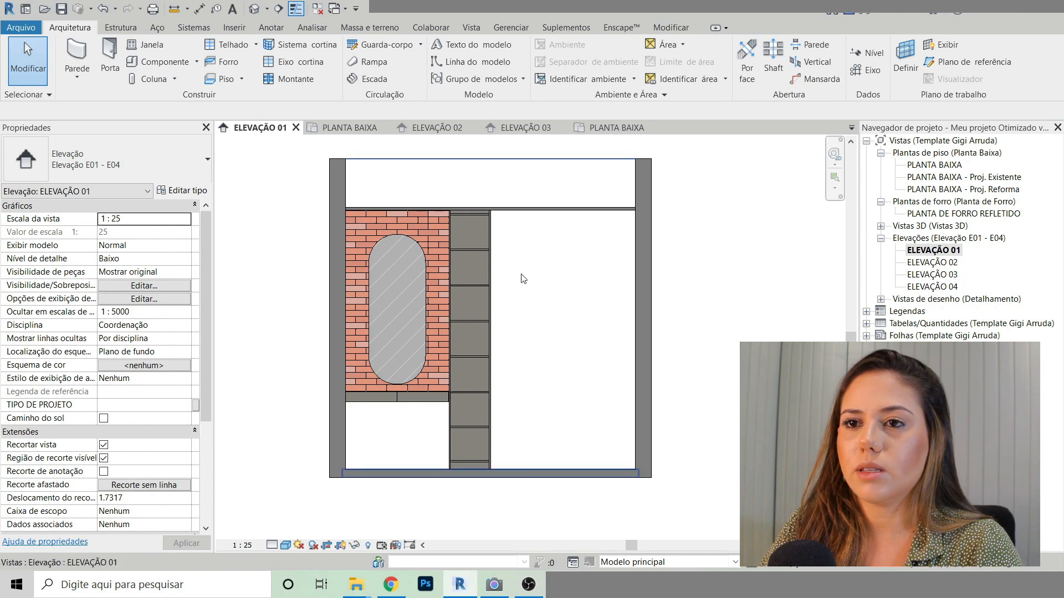
Step: Place a Painel com recuo component on the empty wall beside the shelf unit in ELEVAÇÃO 01
{"action": "left_click", "coordinate": [162, 61]}
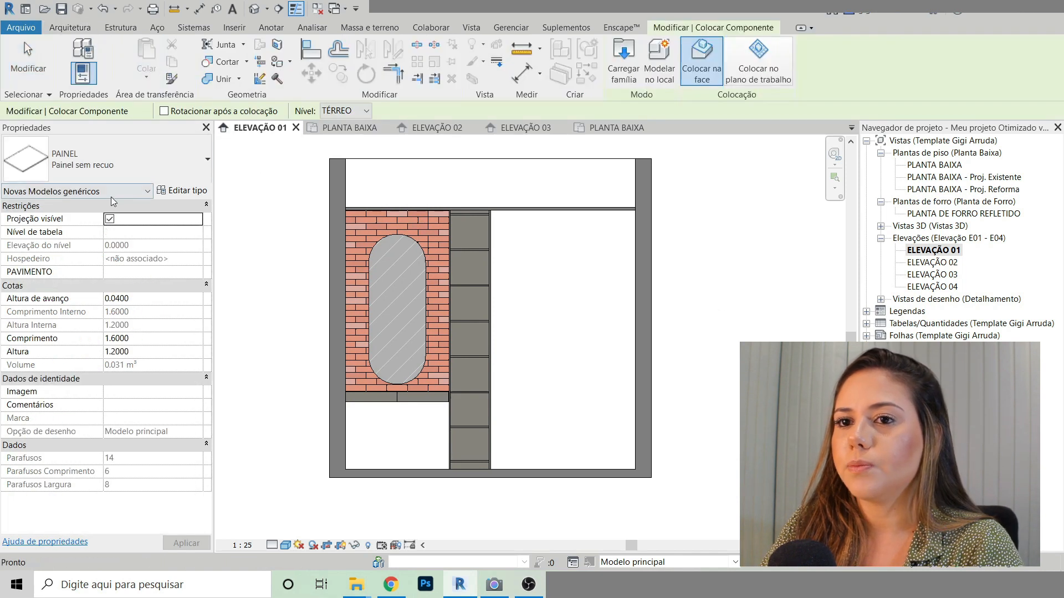
{"action": "left_click", "coordinate": [108, 155]}
{"action": "mouse_move", "coordinate": [98, 243]}
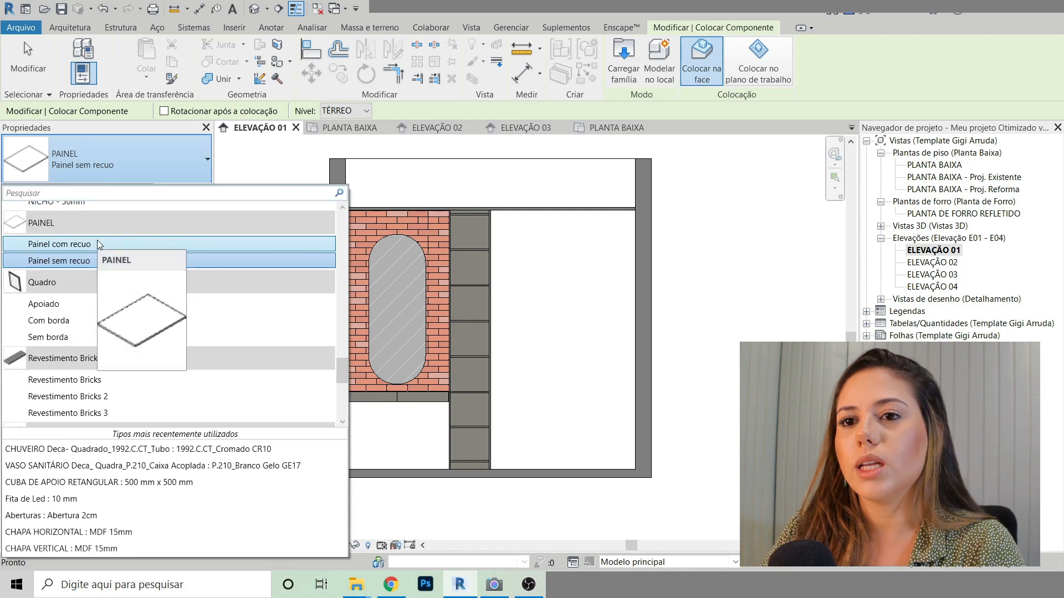
{"action": "scroll", "coordinate": [102, 271], "scroll_direction": "up", "scroll_amount": 1}
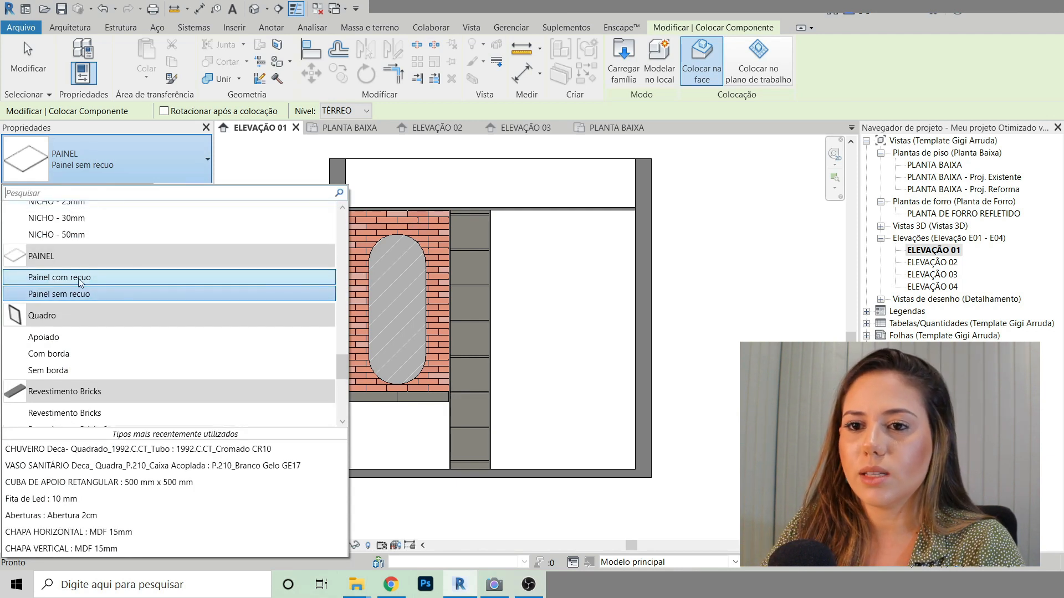
{"action": "mouse_move", "coordinate": [87, 283]}
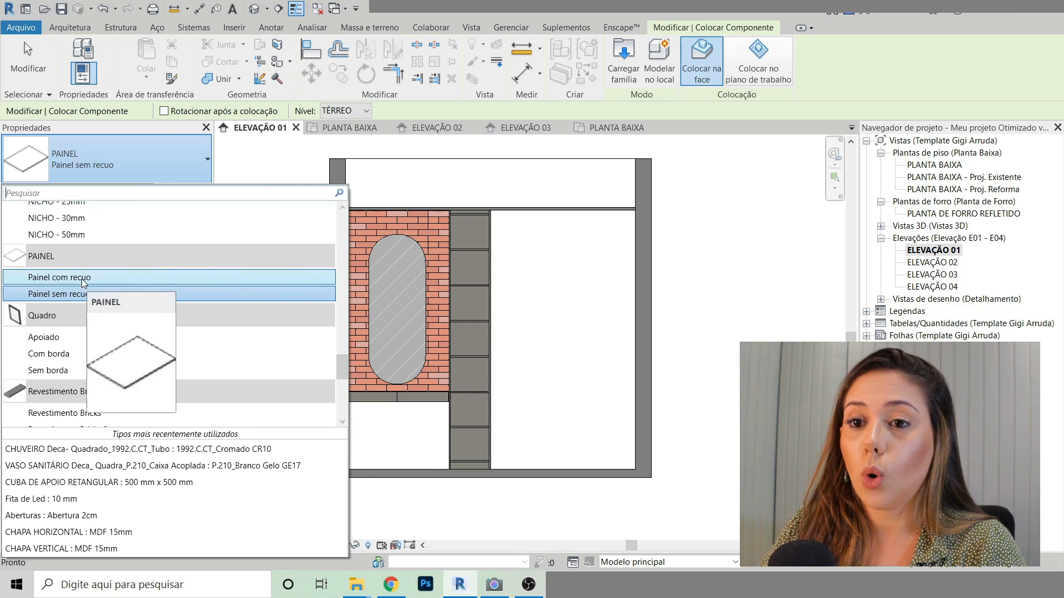
{"action": "left_click", "coordinate": [82, 278]}
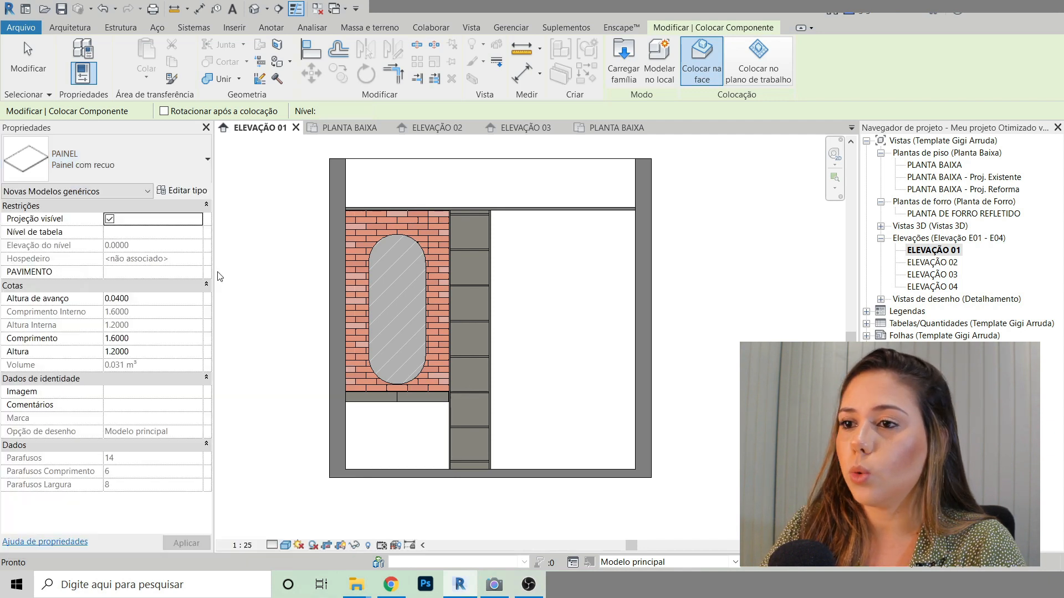
{"action": "left_click", "coordinate": [533, 378]}
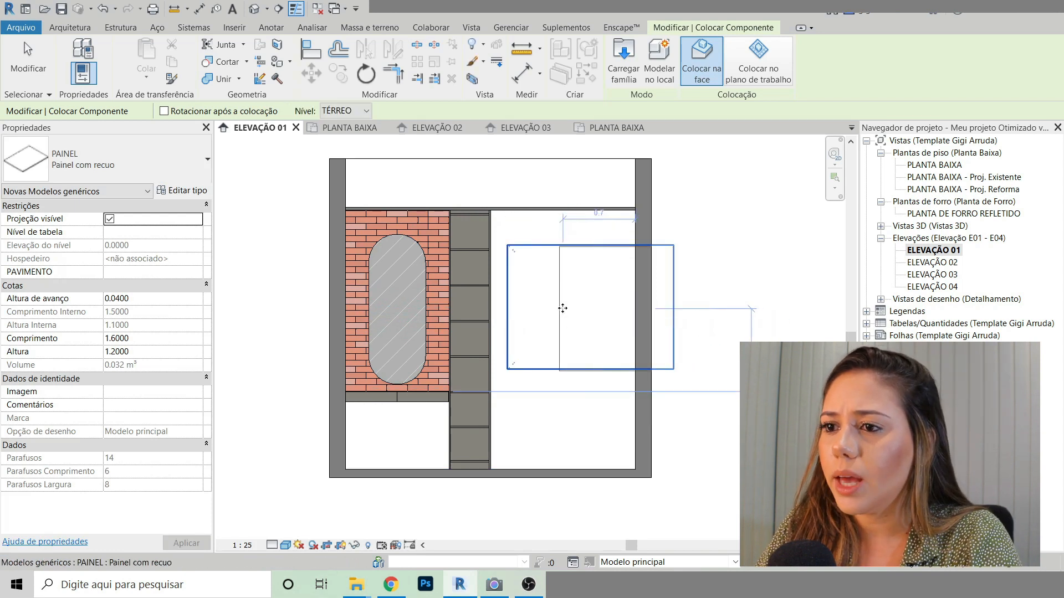
{"action": "key", "text": "Escape"}
Step: Stretch the panel's side edges to span from the shelf unit to the wall, about 1.40 m long
{"action": "left_click", "coordinate": [529, 271]}
{"action": "scroll", "coordinate": [476, 272], "scroll_direction": "up", "scroll_amount": 5}
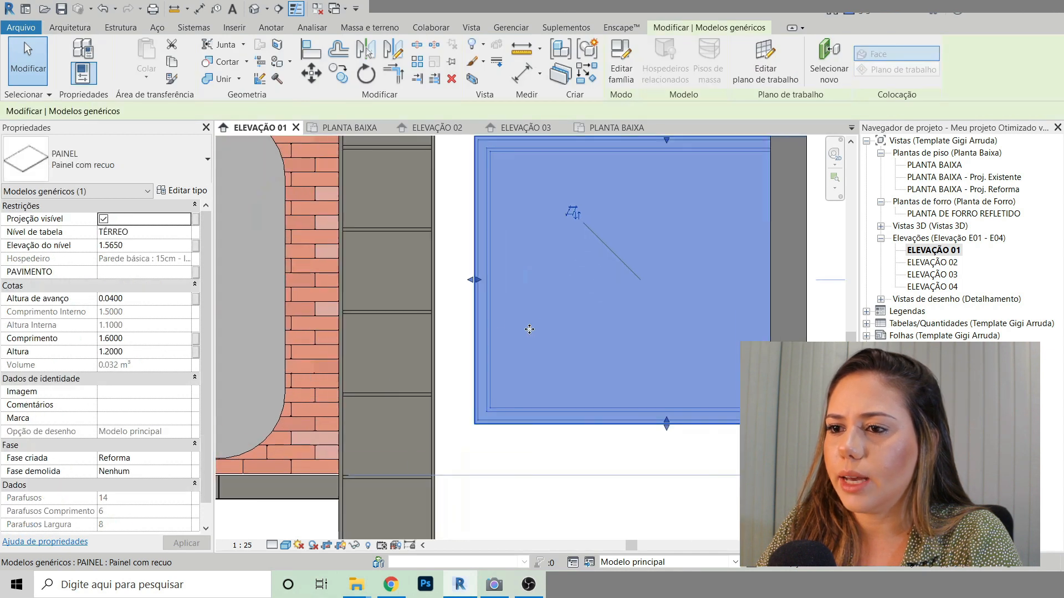
{"action": "left_click_drag", "start_coordinate": [475, 268], "coordinate": [412, 271]}
{"action": "scroll", "coordinate": [413, 271], "scroll_direction": "down", "scroll_amount": 3}
{"action": "left_click_drag", "start_coordinate": [699, 276], "coordinate": [631, 277]}
{"action": "scroll", "coordinate": [611, 379], "scroll_direction": "down", "scroll_amount": 2}
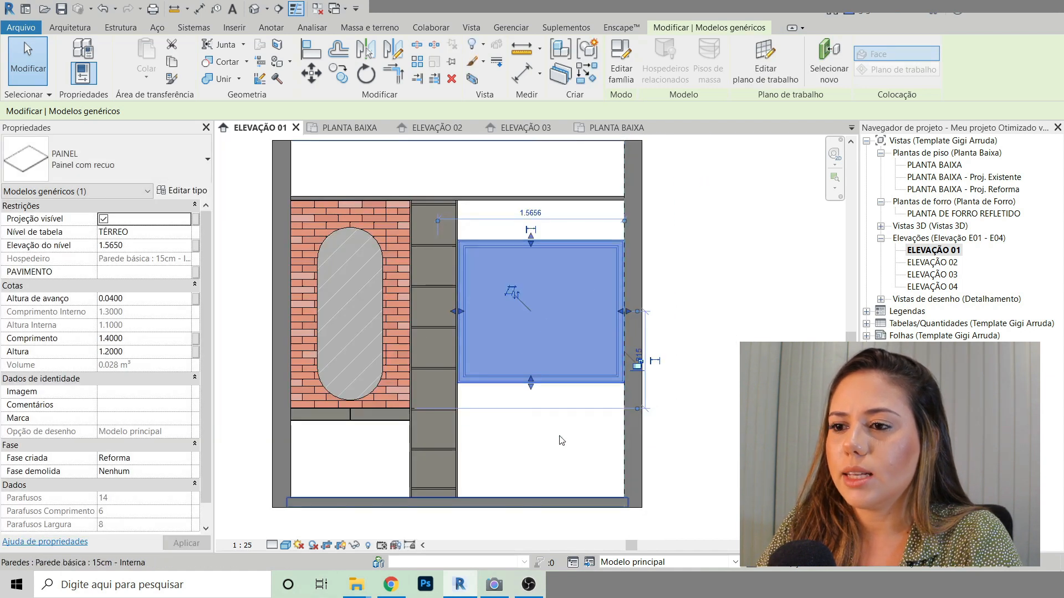
Step: Stretch the wall panel's top edge up to the ceiling and its bottom edge down near the adjacent shelf board, about 1.75 m high
{"action": "scroll", "coordinate": [534, 241], "scroll_direction": "up", "scroll_amount": 3}
{"action": "middle_click_drag", "start_coordinate": [531, 235], "coordinate": [528, 386]}
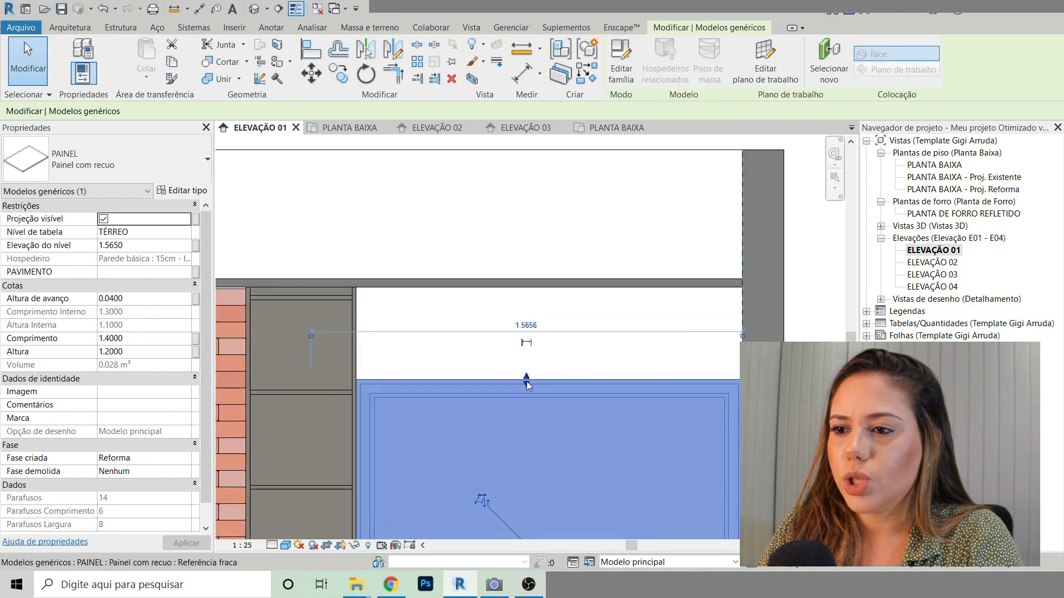
{"action": "left_click_drag", "start_coordinate": [527, 383], "coordinate": [528, 290]}
{"action": "scroll", "coordinate": [527, 310], "scroll_direction": "down", "scroll_amount": 4}
{"action": "scroll", "coordinate": [531, 425], "scroll_direction": "up", "scroll_amount": 3}
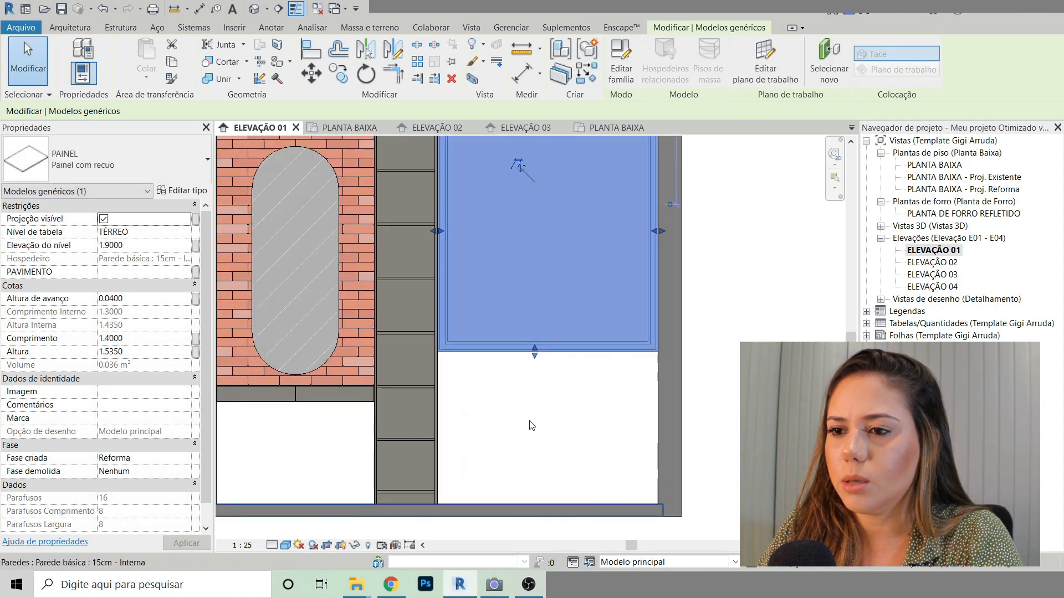
{"action": "scroll", "coordinate": [532, 426], "scroll_direction": "up", "scroll_amount": 1}
{"action": "left_click_drag", "start_coordinate": [537, 334], "coordinate": [538, 375]}
{"action": "scroll", "coordinate": [426, 386], "scroll_direction": "up", "scroll_amount": 3}
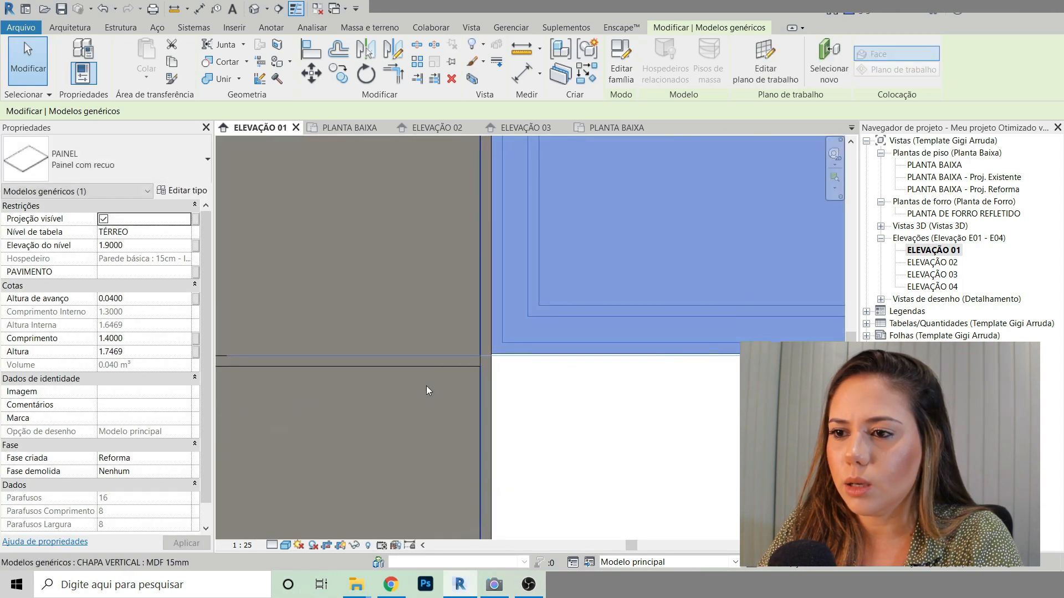
Step: Align the panel's bottom edge with the top of the adjacent horizontal MDF shelf board
{"action": "key", "text": "a"}
{"action": "key", "text": "l"}
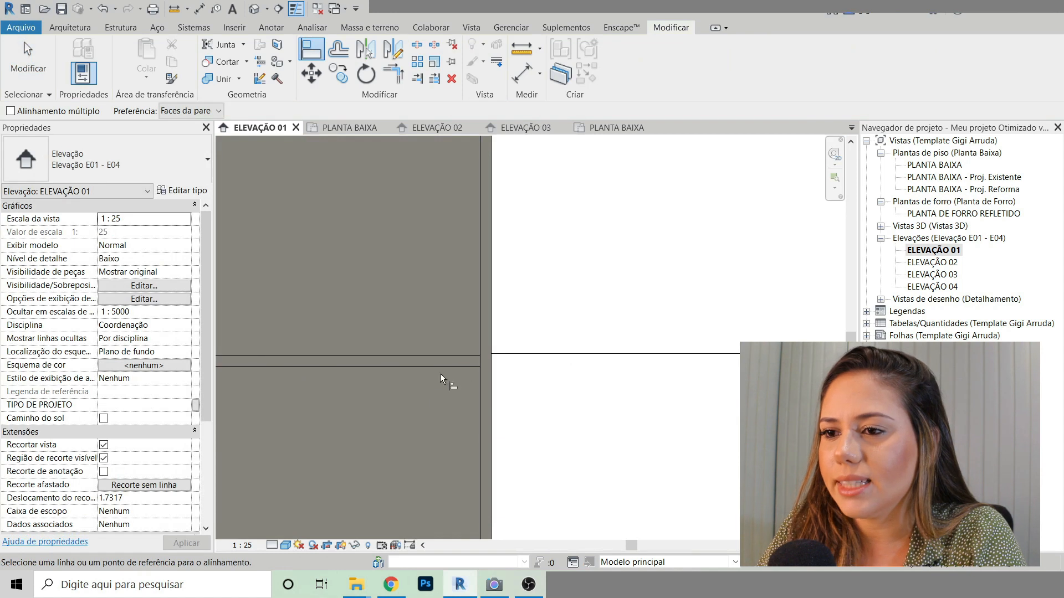
{"action": "left_click", "coordinate": [448, 357]}
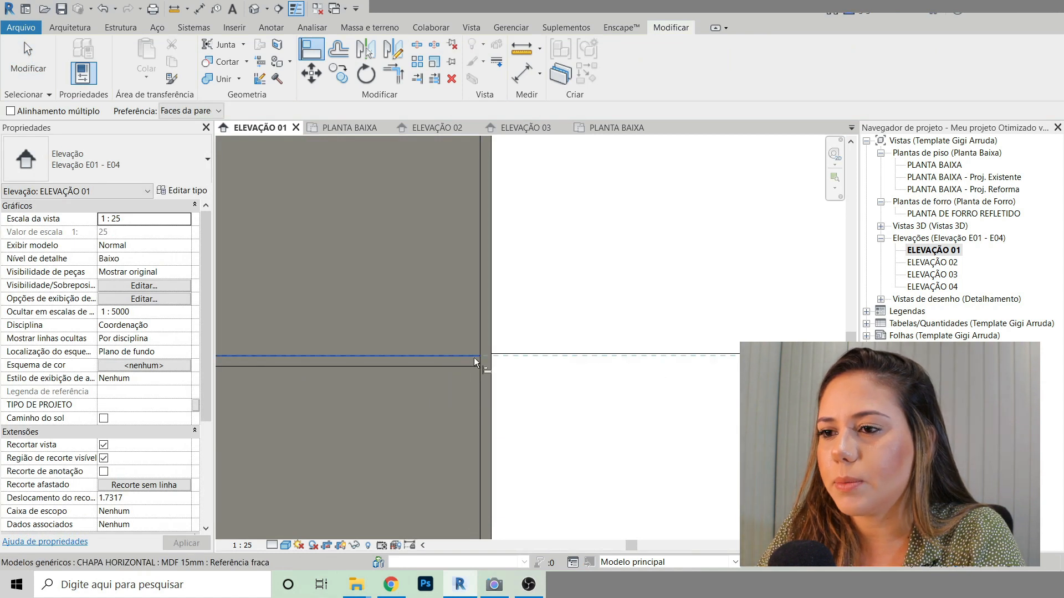
{"action": "left_click", "coordinate": [536, 357]}
{"action": "scroll", "coordinate": [444, 410], "scroll_direction": "down", "scroll_amount": 4}
{"action": "key", "text": "Escape"}
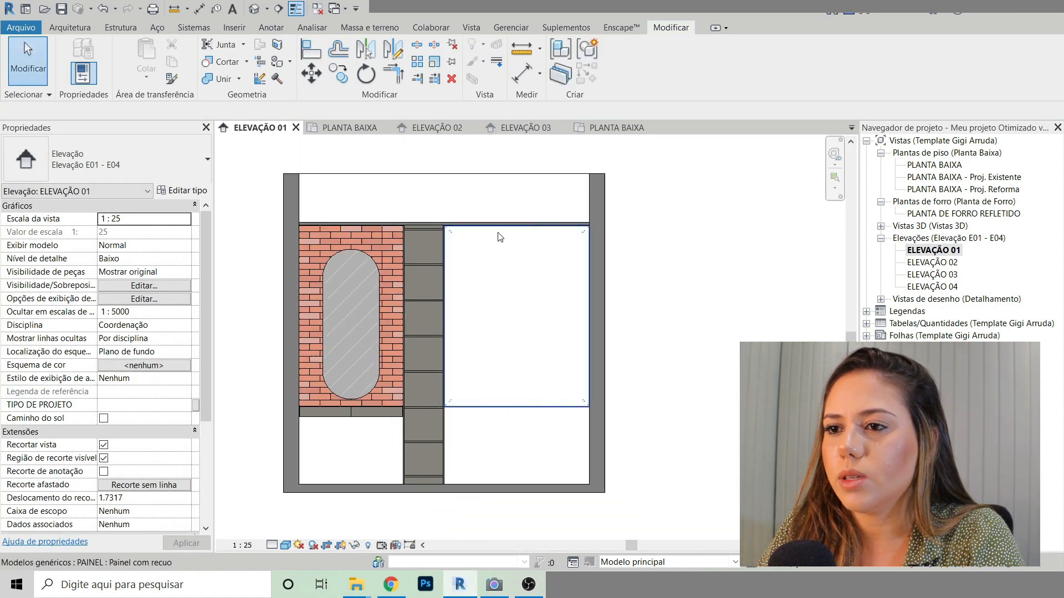
Step: Stretch the panel's top edge to close the gap under the ceiling, making the height 1.75 m
{"action": "left_click", "coordinate": [502, 235]}
{"action": "scroll", "coordinate": [534, 222], "scroll_direction": "up", "scroll_amount": 6}
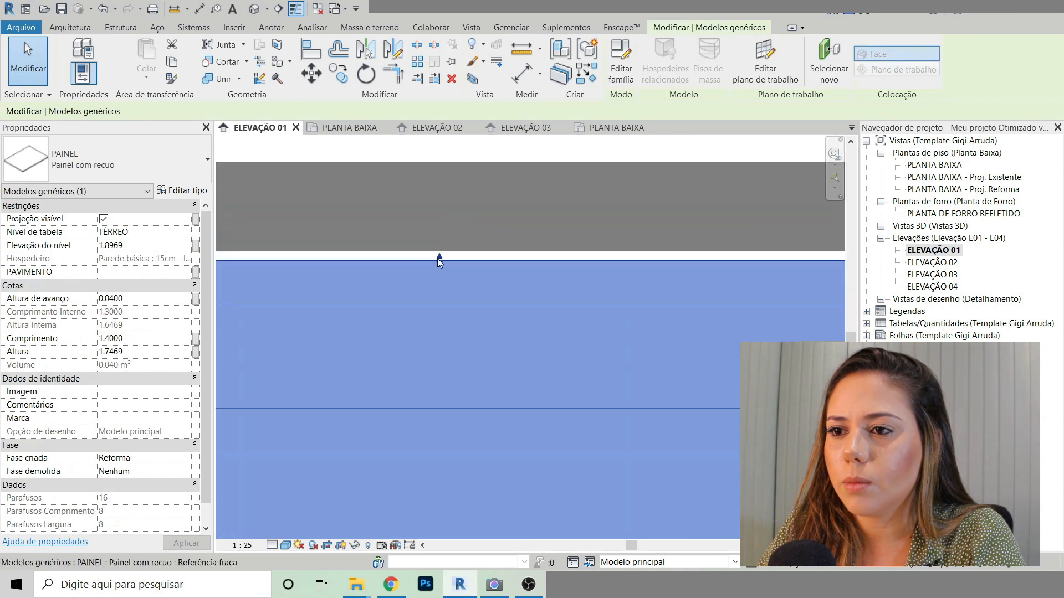
{"action": "left_click_drag", "start_coordinate": [439, 261], "coordinate": [438, 252]}
{"action": "scroll", "coordinate": [483, 232], "scroll_direction": "down", "scroll_amount": 5}
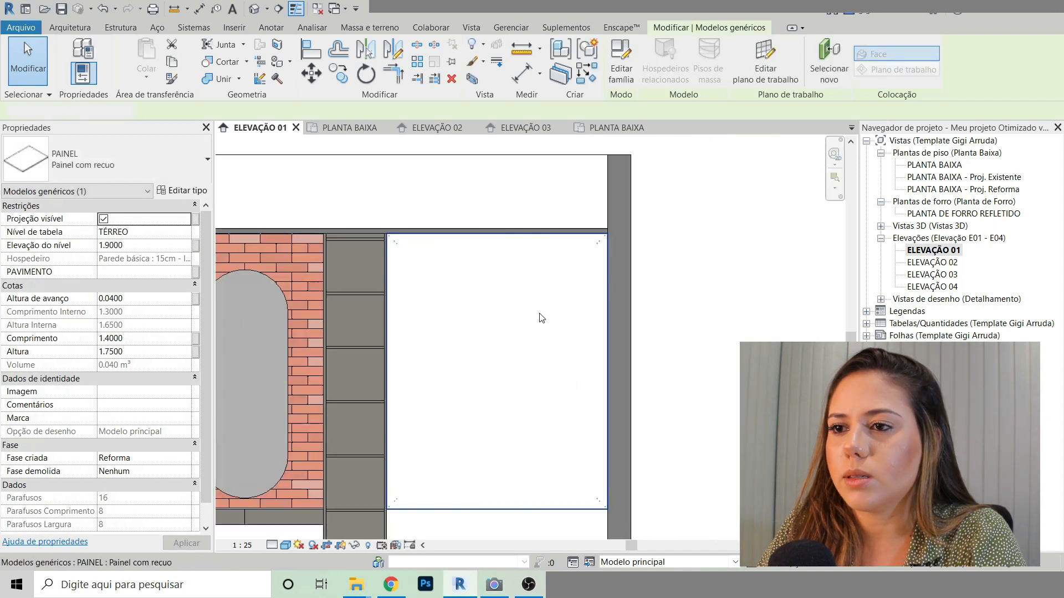
Step: Change the Material of the Painel com recuo type to the grey finish matching the shelf unit
{"action": "scroll", "coordinate": [522, 239], "scroll_direction": "down", "scroll_amount": 6}
{"action": "scroll", "coordinate": [459, 403], "scroll_direction": "up", "scroll_amount": 5}
{"action": "middle_click_drag", "start_coordinate": [658, 197], "coordinate": [613, 317]}
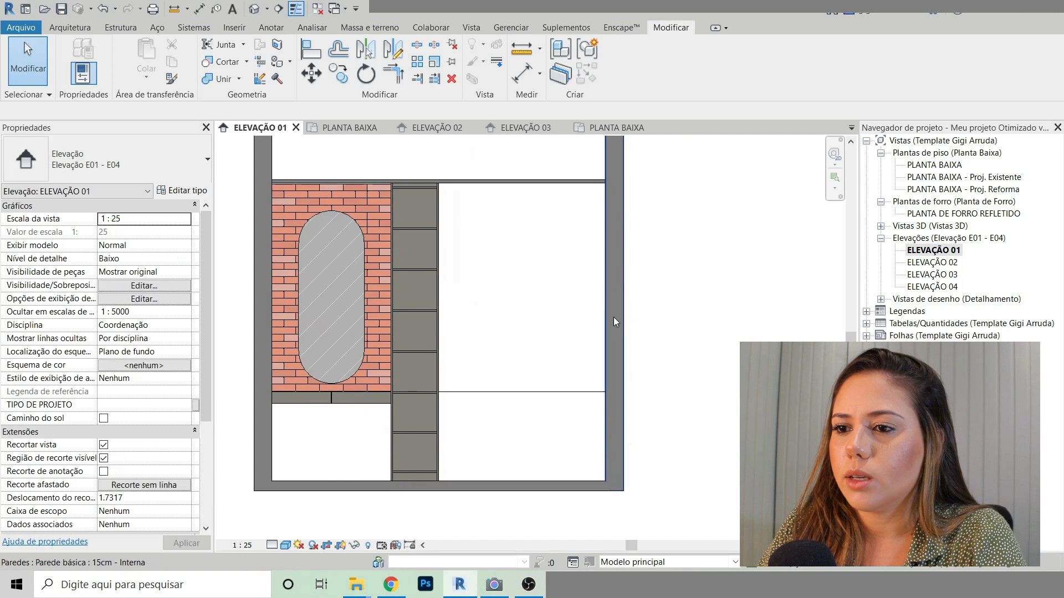
{"action": "left_click", "coordinate": [561, 288]}
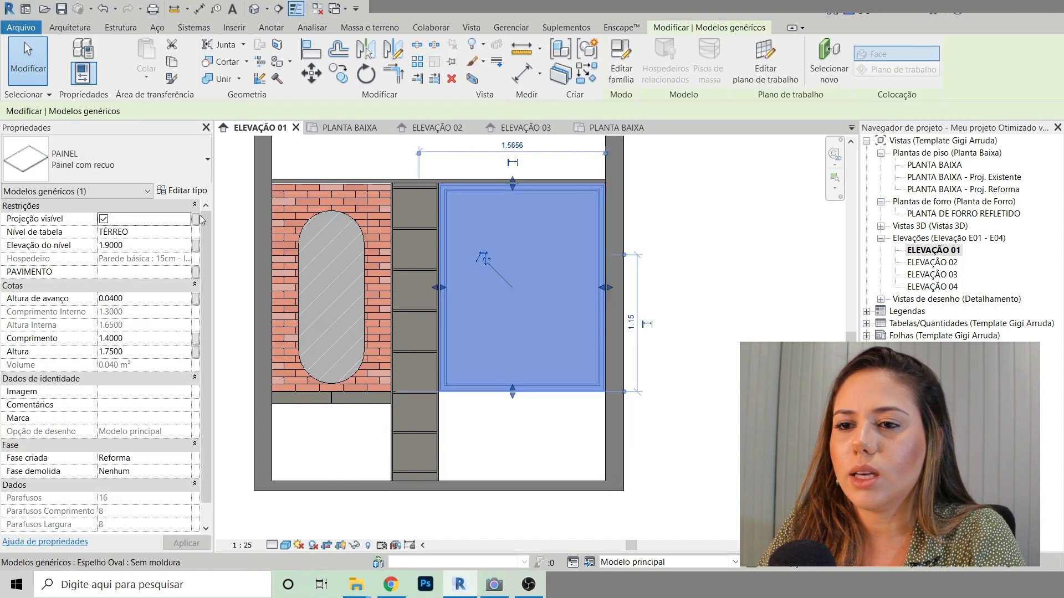
{"action": "left_click", "coordinate": [182, 190]}
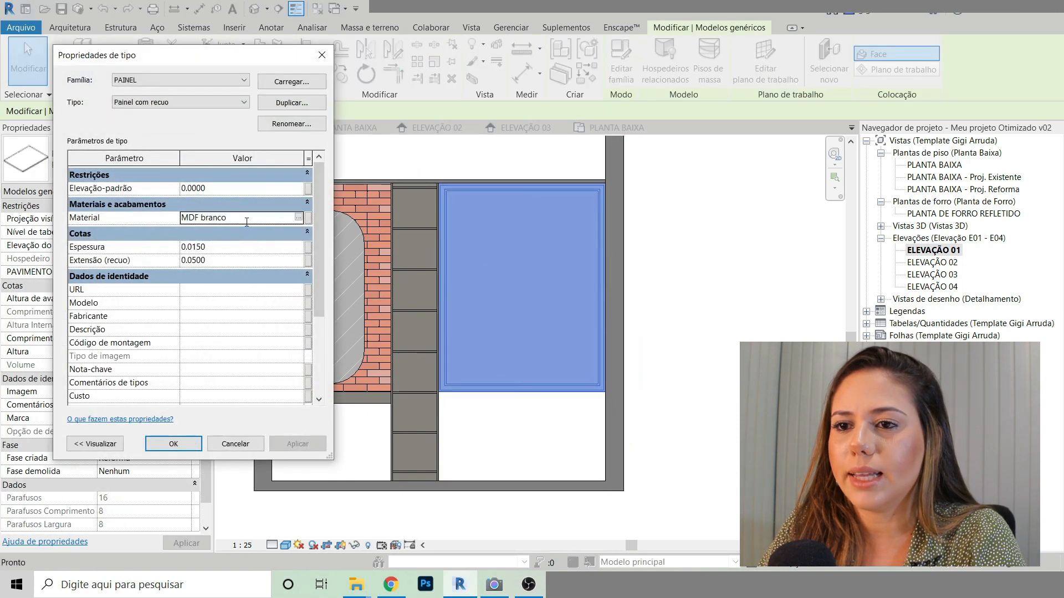
{"action": "left_click", "coordinate": [178, 442]}
{"action": "left_click", "coordinate": [319, 155]}
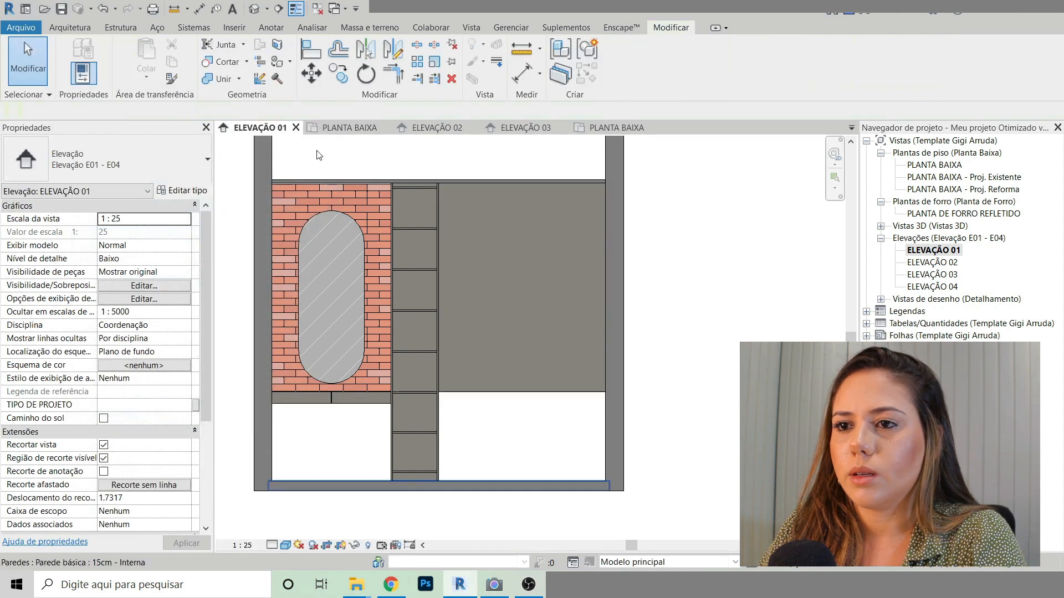
Step: Open the 3D view, orbit to the room's open side and temporarily hide the side wall blocking the panel
{"action": "left_click", "coordinate": [258, 7]}
{"action": "middle_click_drag", "start_coordinate": [688, 427], "coordinate": [761, 269], "text": "shift"}
{"action": "scroll", "coordinate": [617, 465], "scroll_direction": "up", "scroll_amount": 3}
{"action": "mouse_move", "coordinate": [616, 465]}
{"action": "middle_mouse_down", "text": "shift"}
{"action": "mouse_move", "coordinate": [706, 373]}
{"action": "mouse_move", "coordinate": [613, 475]}
{"action": "middle_mouse_up", "text": "shift"}
{"action": "scroll", "coordinate": [551, 396], "scroll_direction": "down", "scroll_amount": 3}
{"action": "left_click", "coordinate": [566, 374]}
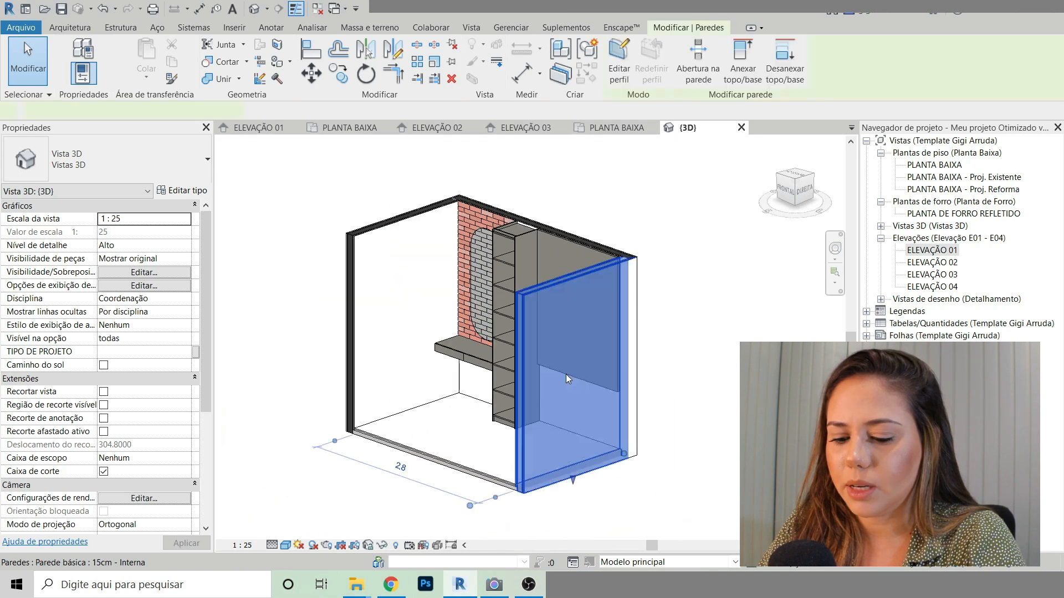
{"action": "key", "text": "h"}
{"action": "key", "text": "h"}
Step: Examine in 3D how the panel sits against the wall and beside the shelf unit, including its recessed edges
{"action": "scroll", "coordinate": [637, 408], "scroll_direction": "up", "scroll_amount": 3}
{"action": "middle_click_drag", "start_coordinate": [637, 408], "coordinate": [376, 331], "text": "shift"}
{"action": "scroll", "coordinate": [455, 409], "scroll_direction": "down", "scroll_amount": 3}
{"action": "middle_click_drag", "start_coordinate": [452, 413], "coordinate": [475, 460]}
{"action": "scroll", "coordinate": [459, 271], "scroll_direction": "up", "scroll_amount": 2}
{"action": "scroll", "coordinate": [570, 201], "scroll_direction": "down", "scroll_amount": 1}
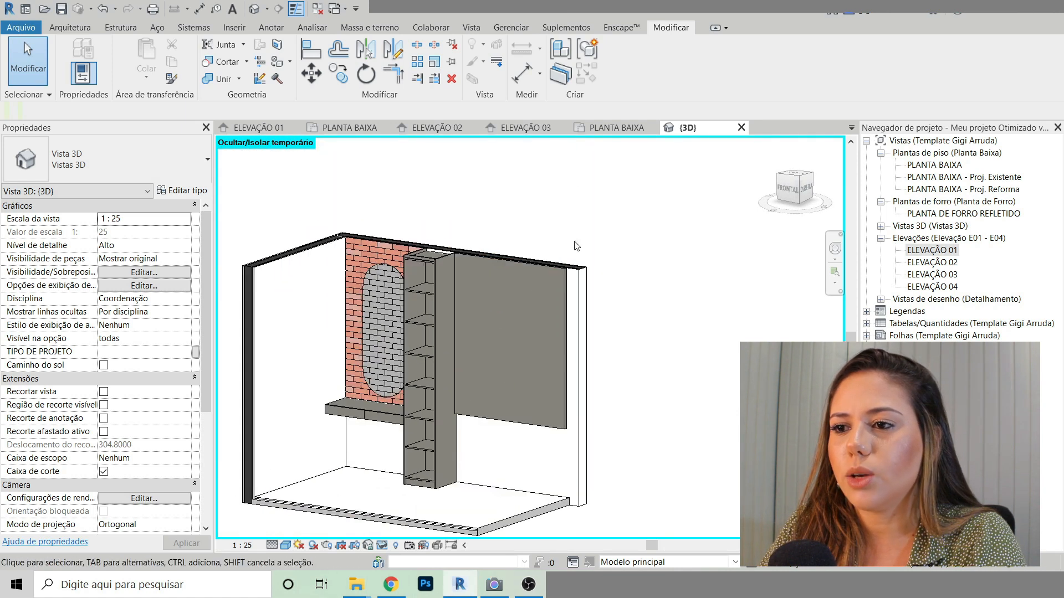
{"action": "middle_click_drag", "start_coordinate": [576, 291], "coordinate": [623, 276], "text": "shift"}
{"action": "scroll", "coordinate": [521, 416], "scroll_direction": "up", "scroll_amount": 2}
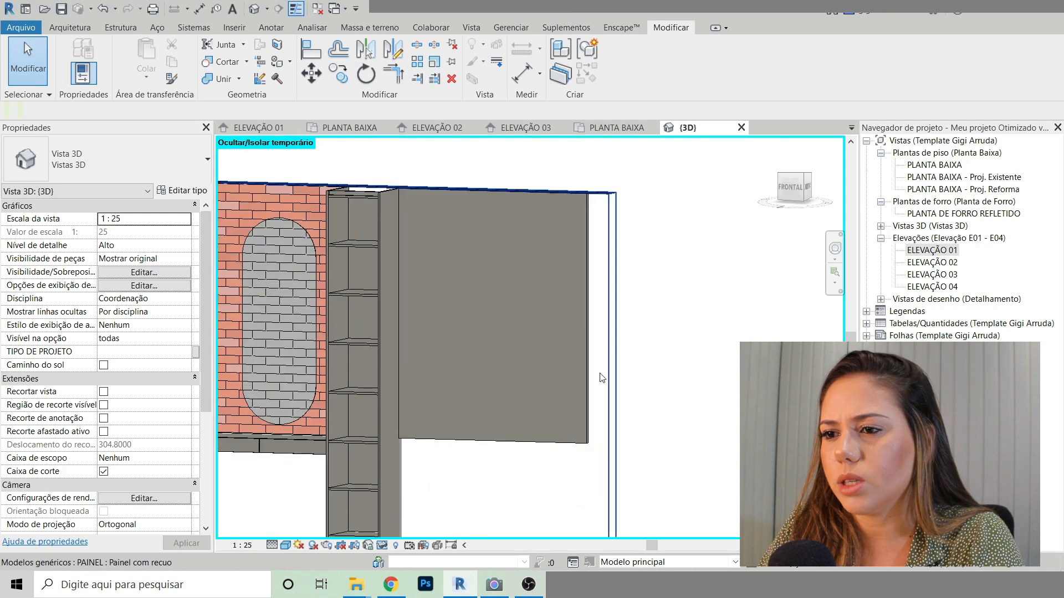
{"action": "middle_click_drag", "start_coordinate": [602, 379], "coordinate": [590, 441], "text": "shift"}
{"action": "scroll", "coordinate": [497, 491], "scroll_direction": "up", "scroll_amount": 2}
{"action": "scroll", "coordinate": [439, 337], "scroll_direction": "down", "scroll_amount": 2}
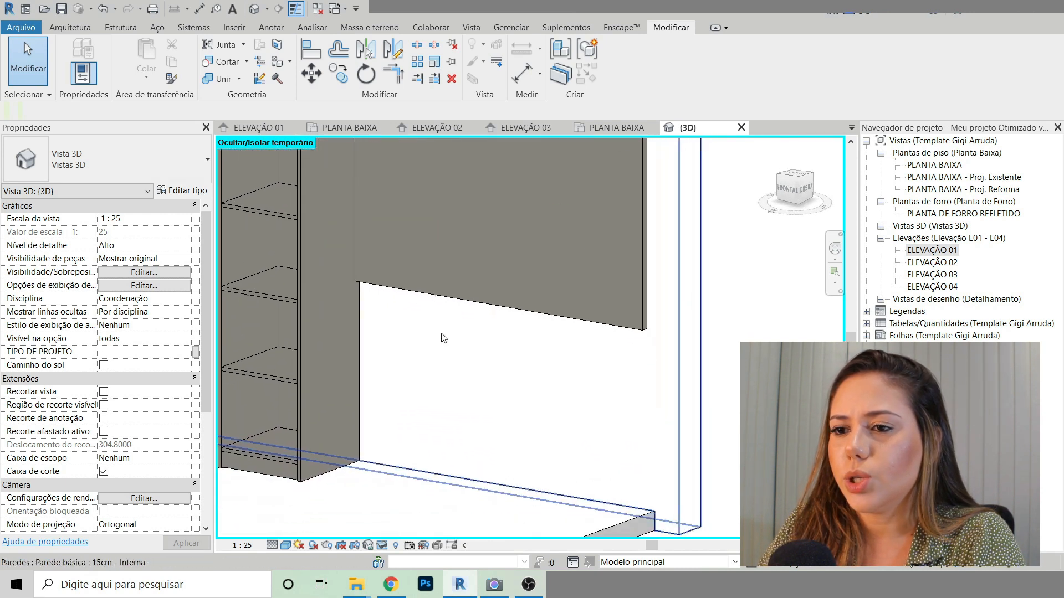
{"action": "scroll", "coordinate": [545, 399], "scroll_direction": "up", "scroll_amount": 1}
{"action": "scroll", "coordinate": [544, 400], "scroll_direction": "down", "scroll_amount": 3}
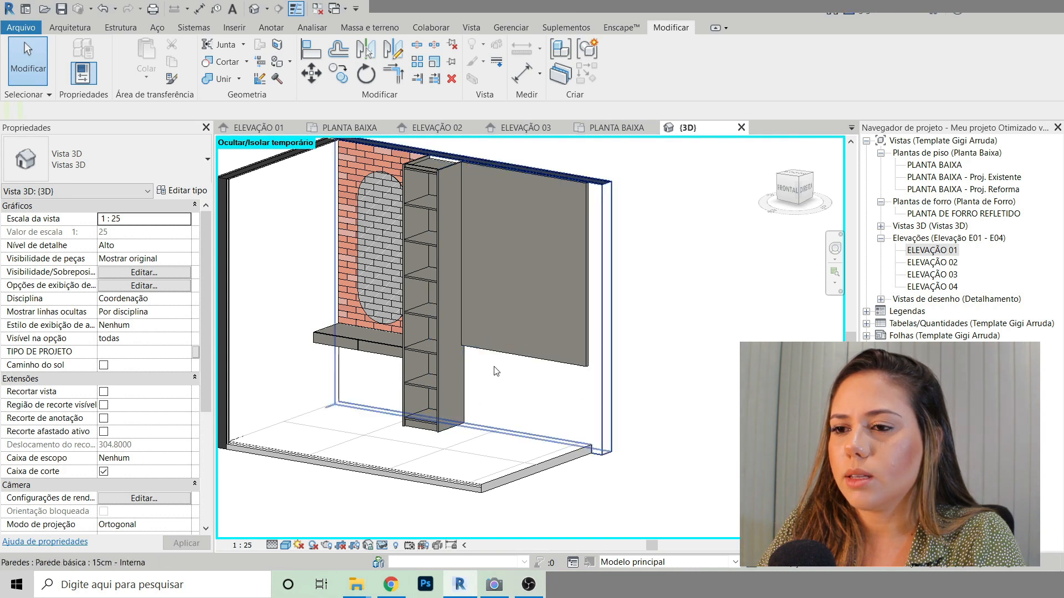
{"action": "scroll", "coordinate": [493, 388], "scroll_direction": "up", "scroll_amount": 2}
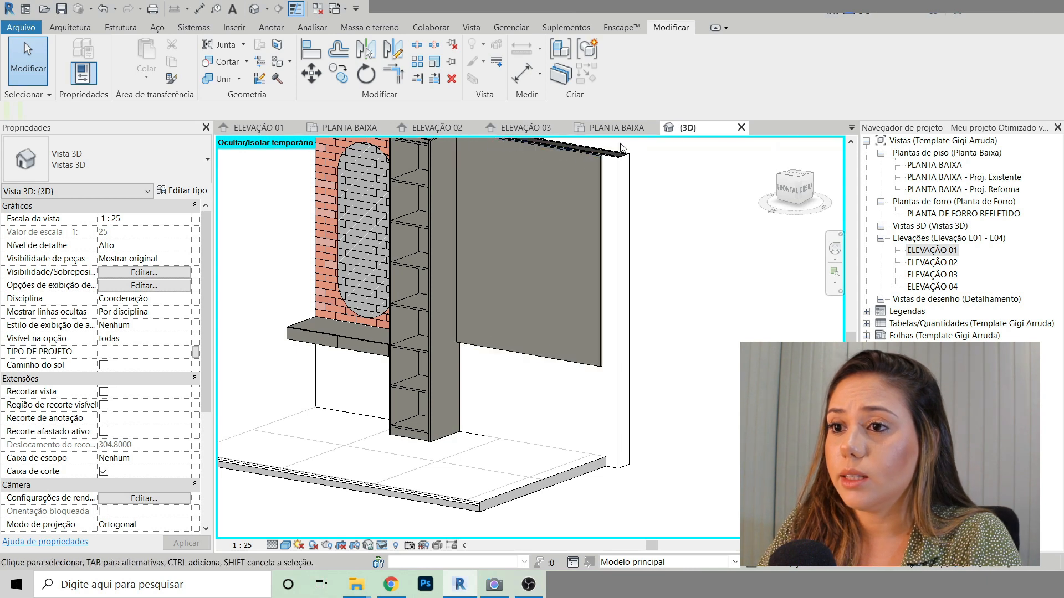
{"action": "middle_click_drag", "start_coordinate": [432, 173], "coordinate": [447, 190]}
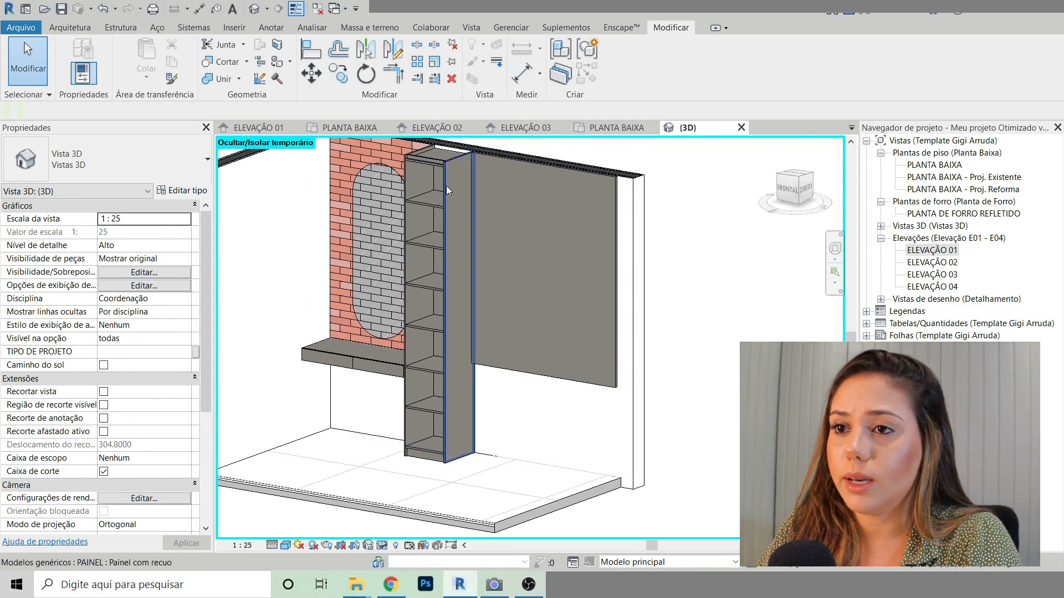
Step: Close the inactive views and open the PLANTA BAIXA floor plan of the Meu projeto Otimizado project
{"action": "left_click", "coordinate": [334, 128]}
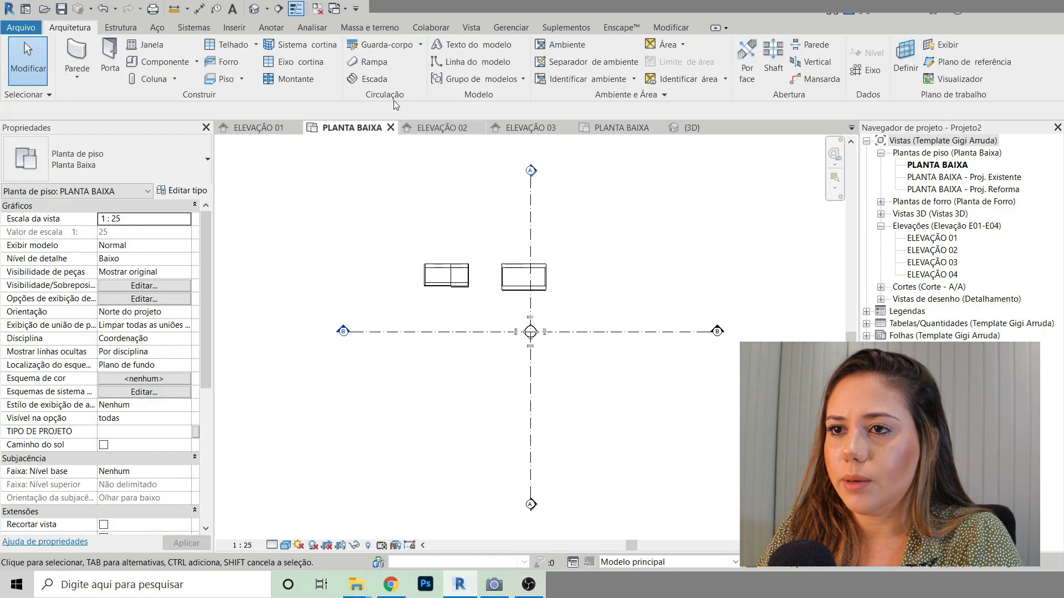
{"action": "left_click", "coordinate": [315, 12]}
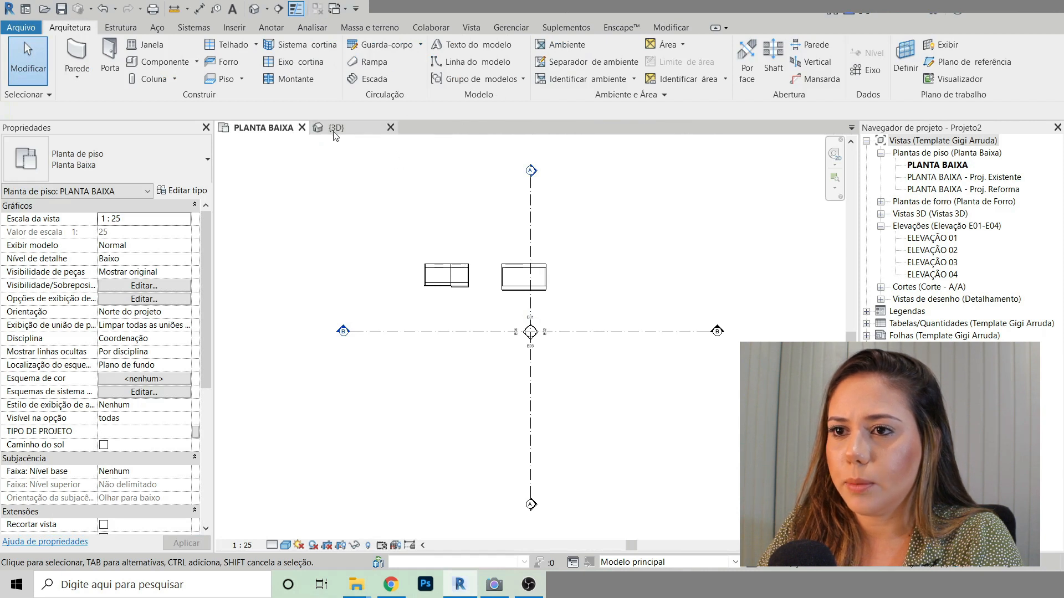
{"action": "left_click", "coordinate": [297, 127]}
{"action": "double_click", "coordinate": [934, 165]}
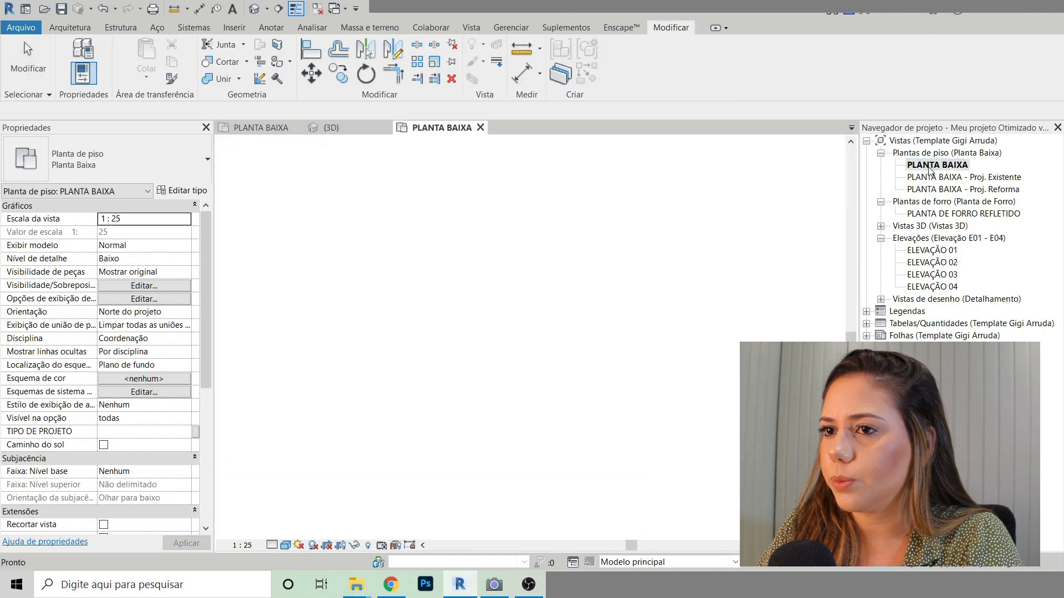
{"action": "scroll", "coordinate": [279, 298], "scroll_direction": "down", "scroll_amount": 1}
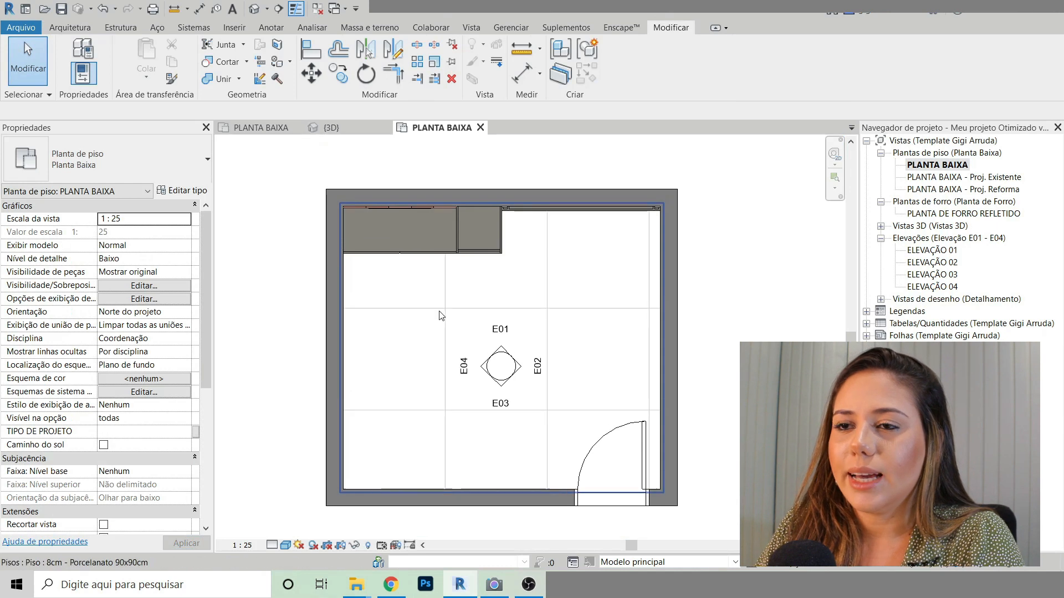
{"action": "scroll", "coordinate": [584, 230], "scroll_direction": "up", "scroll_amount": 1}
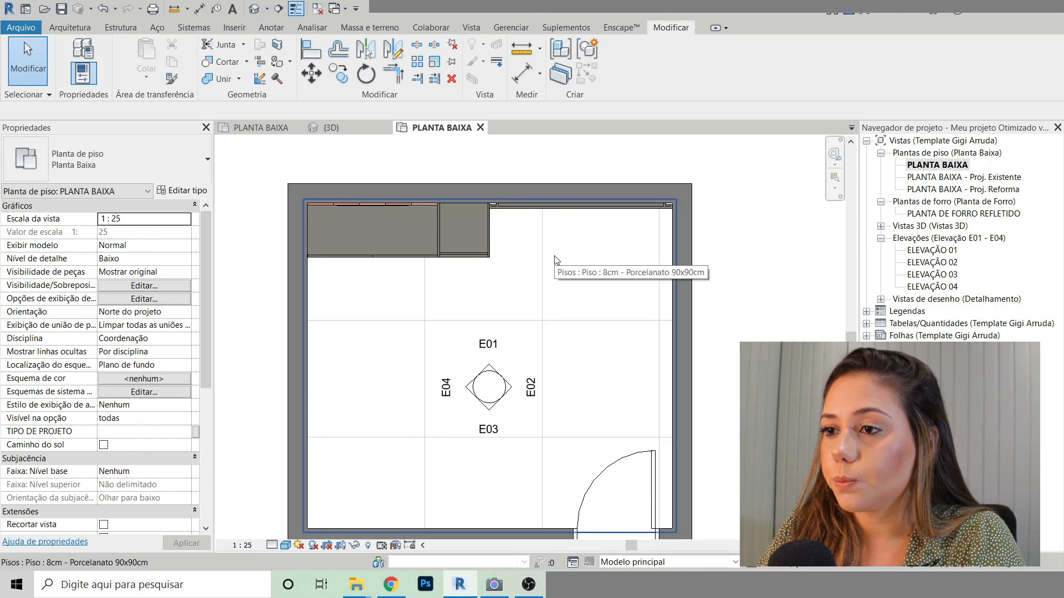
{"action": "middle_click_drag", "start_coordinate": [765, 388], "coordinate": [765, 372]}
Step: Place a GAVETEIRO 1 GAV component of type LISA in the plan, in front of the wall panel beside the shelf unit
{"action": "left_click", "coordinate": [71, 29]}
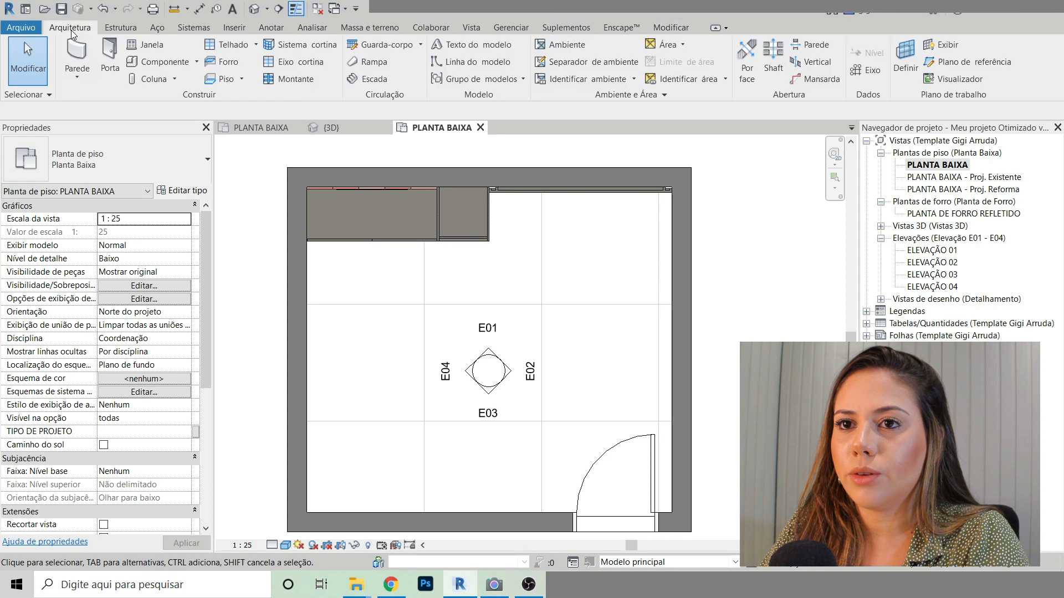
{"action": "left_click", "coordinate": [161, 62]}
{"action": "left_click", "coordinate": [102, 148]}
{"action": "type", "text": "GAVETEI"}
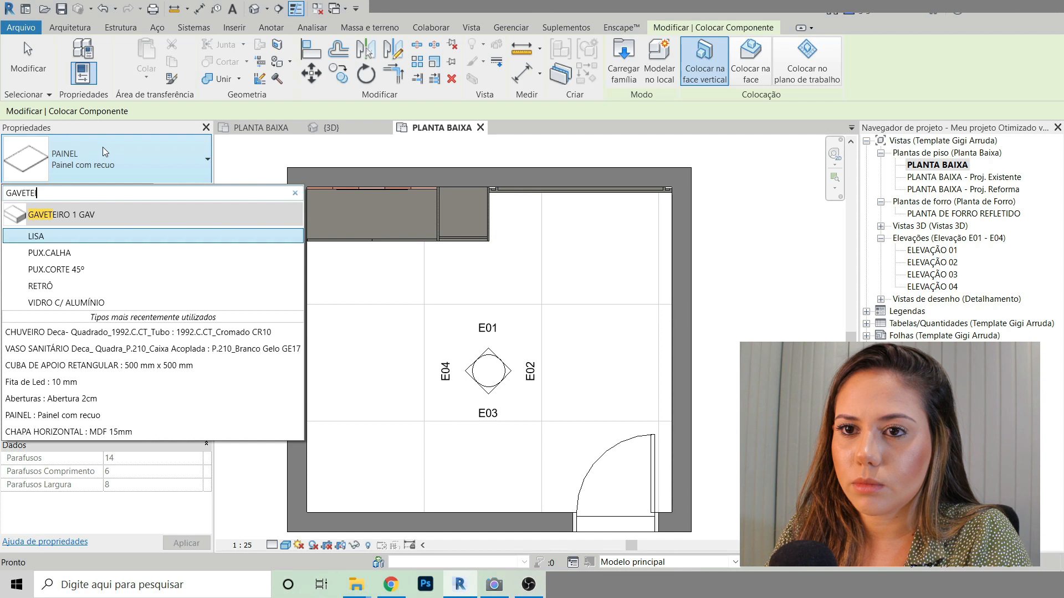
{"action": "left_click", "coordinate": [38, 237]}
{"action": "scroll", "coordinate": [513, 224], "scroll_direction": "up", "scroll_amount": 2}
{"action": "scroll", "coordinate": [514, 225], "scroll_direction": "up", "scroll_amount": 3}
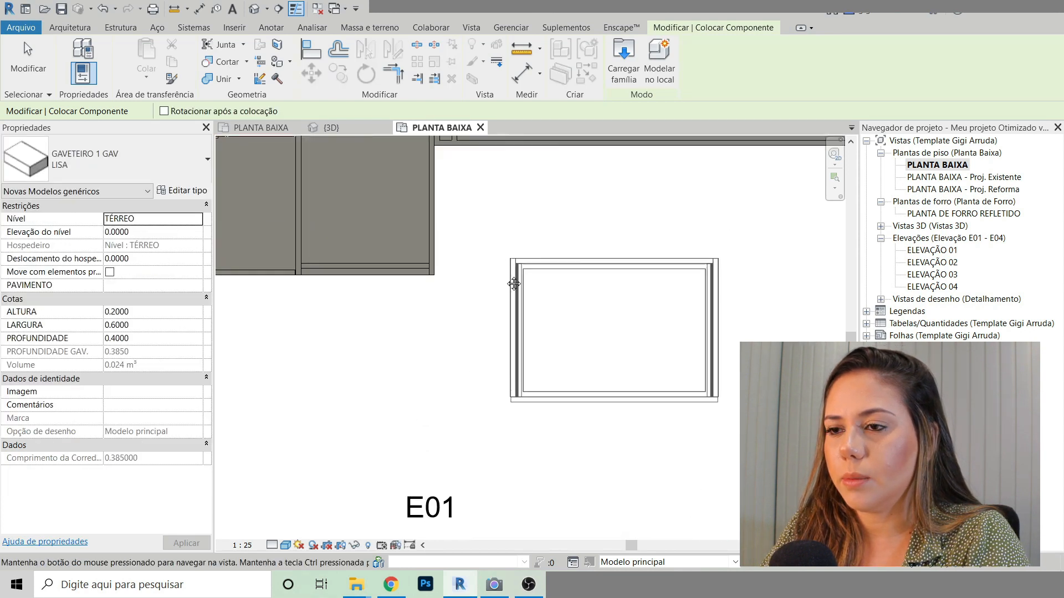
{"action": "left_click", "coordinate": [476, 245]}
{"action": "key", "text": "Escape"}
{"action": "key", "text": "Escape"}
Step: Align the drawer unit's back edge with the wall face behind the panel, undoing the mistaken first alignment
{"action": "middle_click_drag", "start_coordinate": [585, 272], "coordinate": [645, 295]}
{"action": "middle_click_drag", "start_coordinate": [601, 322], "coordinate": [490, 366]}
{"action": "left_click", "coordinate": [520, 367]}
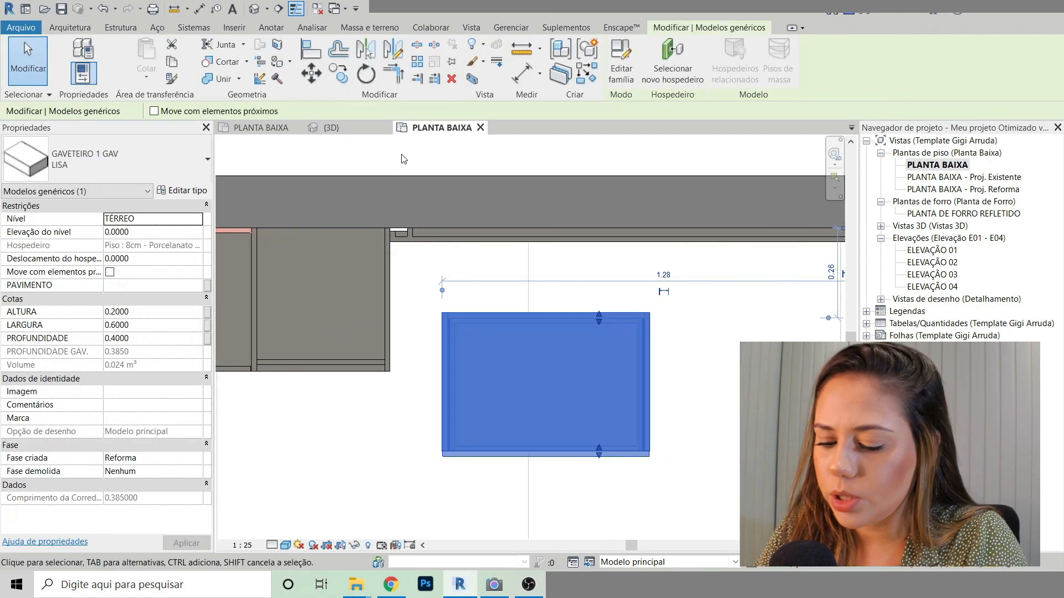
{"action": "key", "text": "a"}
{"action": "key", "text": "l"}
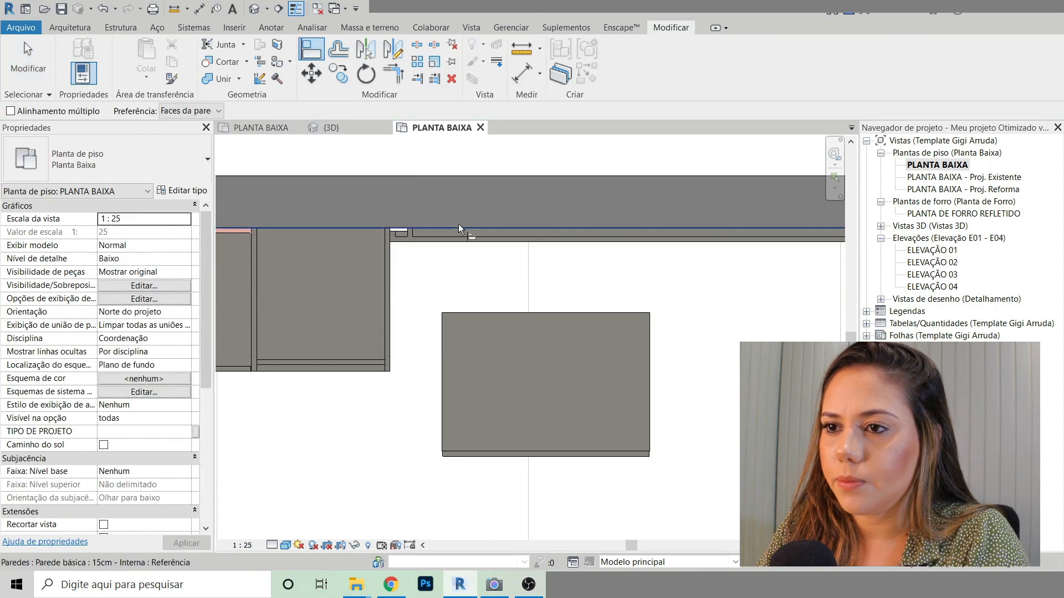
{"action": "left_click", "coordinate": [472, 311]}
{"action": "key", "text": "ctrl+z"}
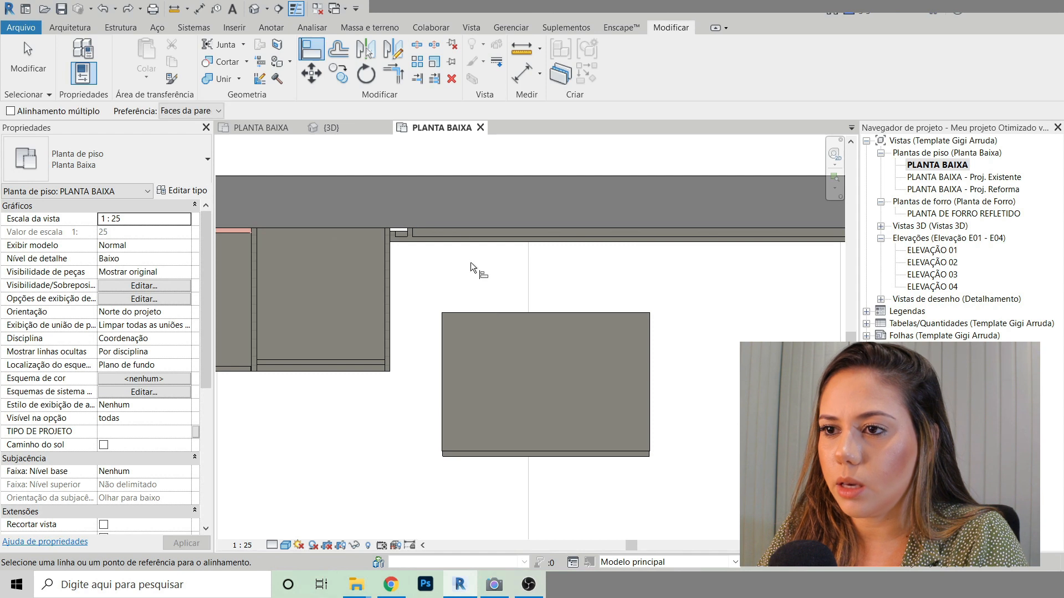
{"action": "scroll", "coordinate": [446, 249], "scroll_direction": "up", "scroll_amount": 3}
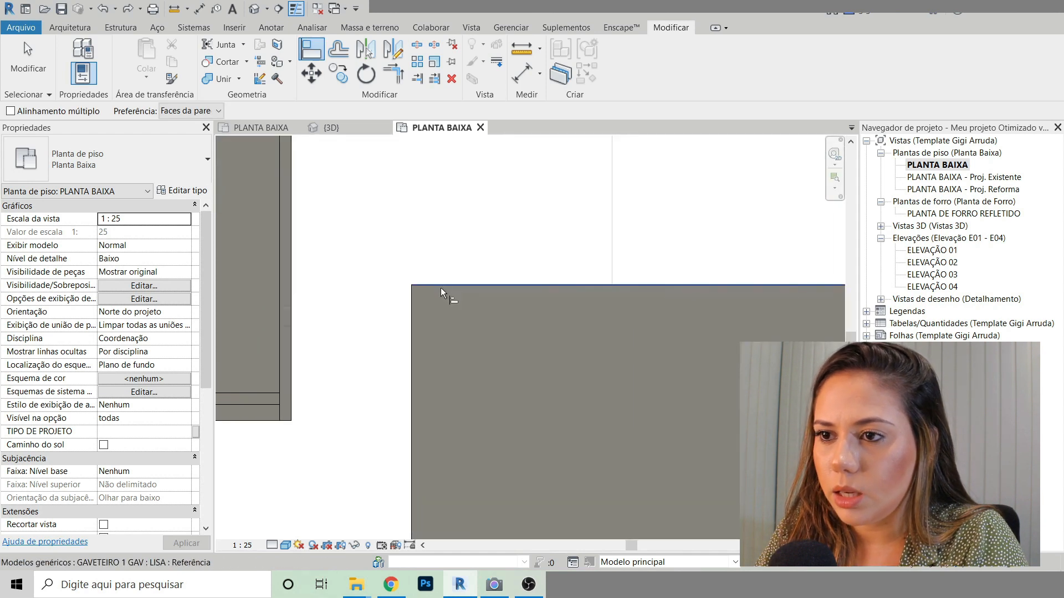
{"action": "left_click", "coordinate": [443, 286]}
{"action": "scroll", "coordinate": [434, 345], "scroll_direction": "down", "scroll_amount": 3}
{"action": "scroll", "coordinate": [434, 349], "scroll_direction": "up", "scroll_amount": 2}
{"action": "key", "text": "Escape"}
Step: Open ELEVAÇÃO 01 and frame the drawer unit under the wall panel
{"action": "left_click", "coordinate": [458, 300]}
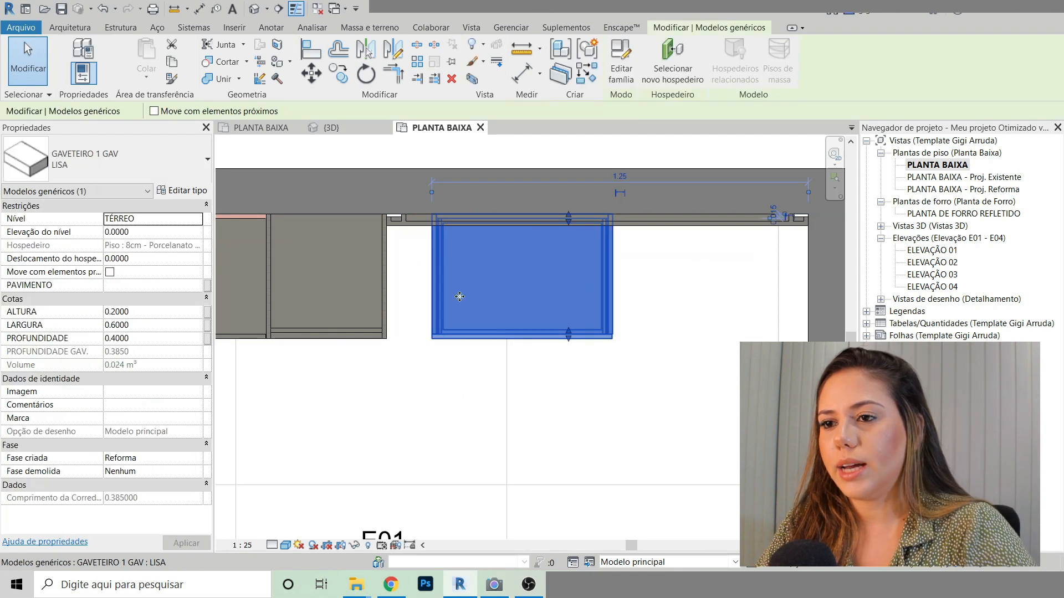
{"action": "left_click", "coordinate": [251, 126]}
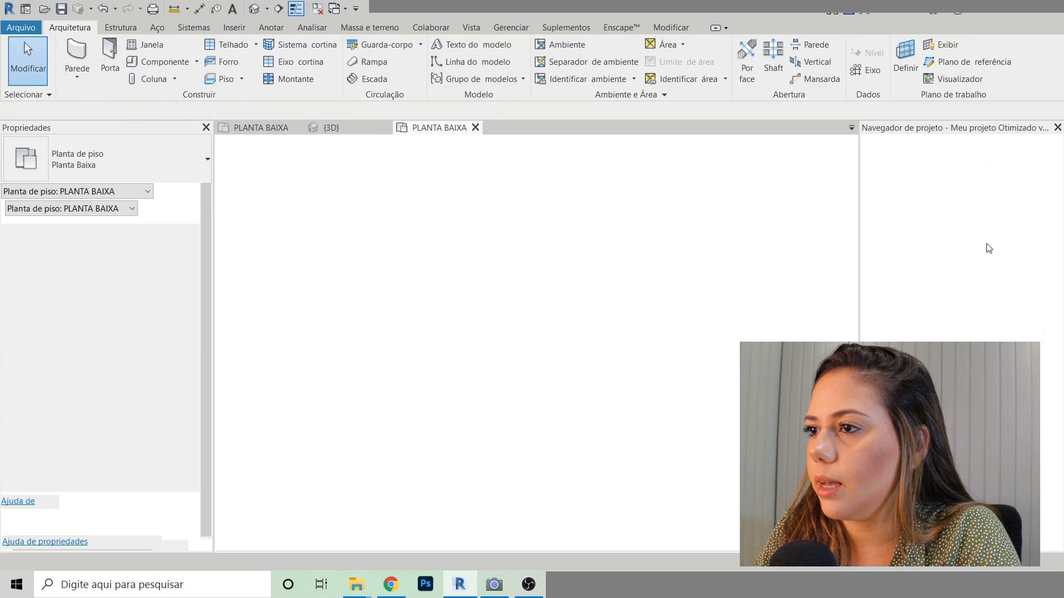
{"action": "double_click", "coordinate": [941, 250]}
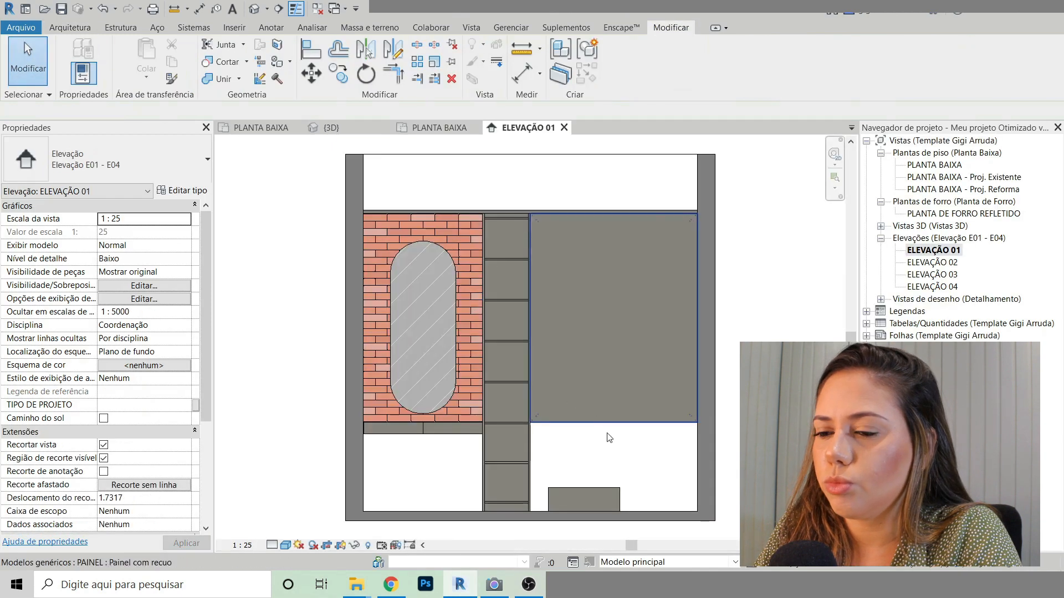
{"action": "scroll", "coordinate": [620, 470], "scroll_direction": "up", "scroll_amount": 2}
{"action": "middle_click_drag", "start_coordinate": [619, 456], "coordinate": [552, 371]}
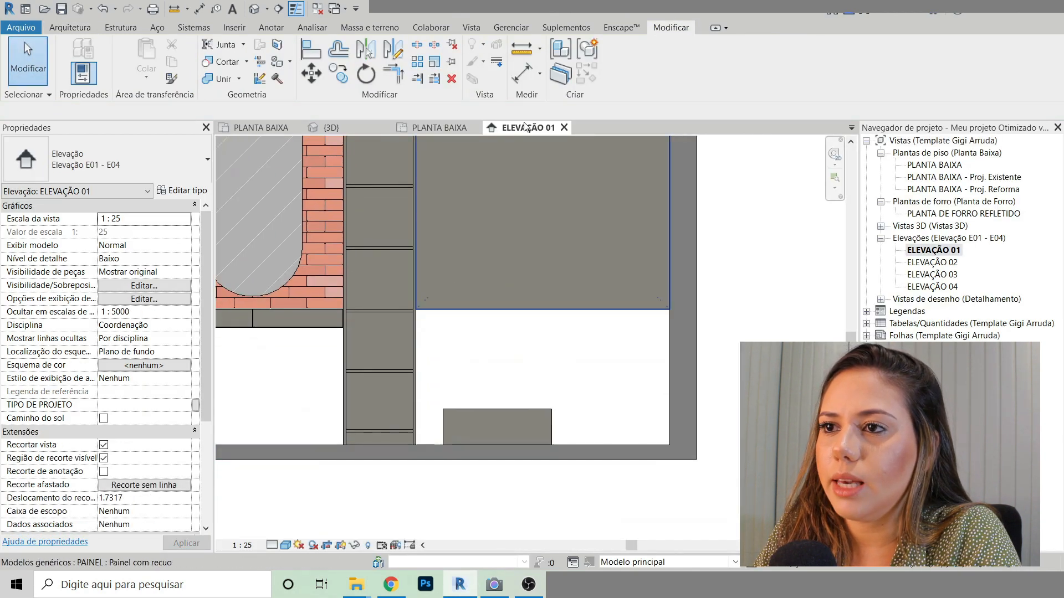
Step: Measure the width of the gap below the wall panel, from the shelf unit's side to the room wall
{"action": "left_click", "coordinate": [520, 80]}
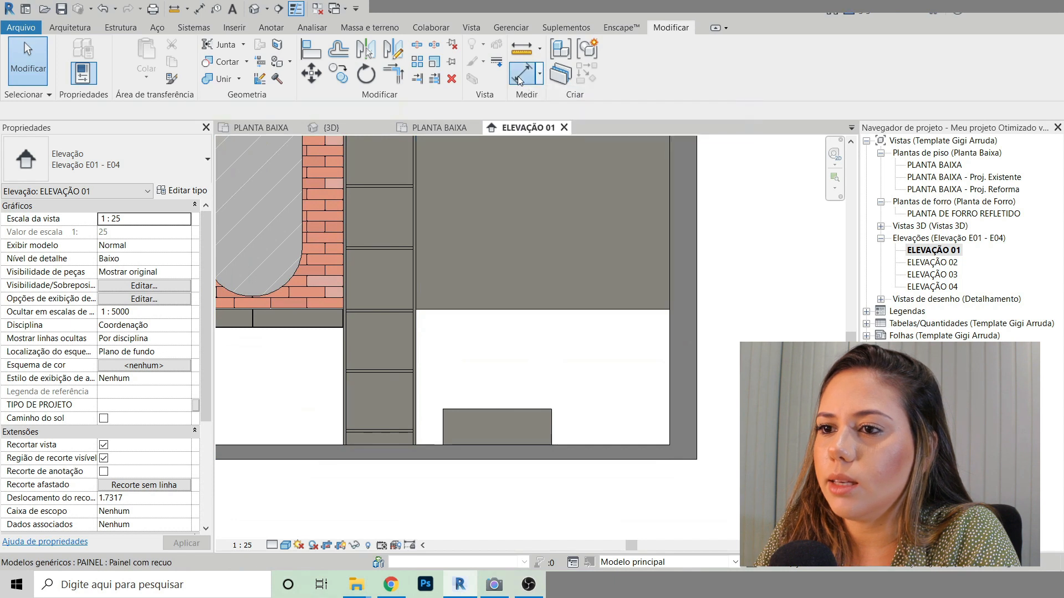
{"action": "scroll", "coordinate": [418, 344], "scroll_direction": "up", "scroll_amount": 3}
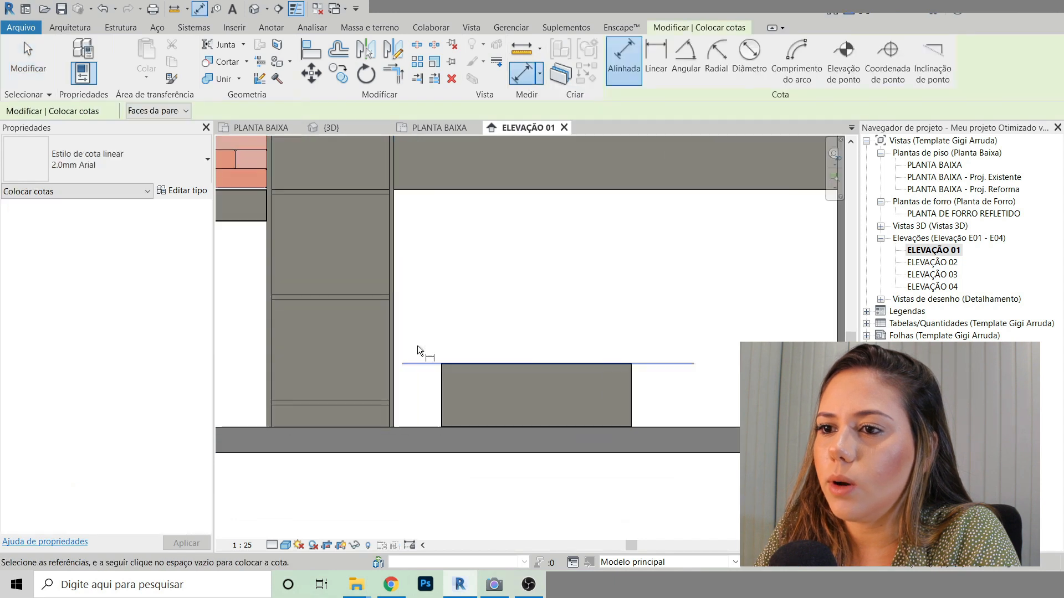
{"action": "left_click", "coordinate": [522, 54]}
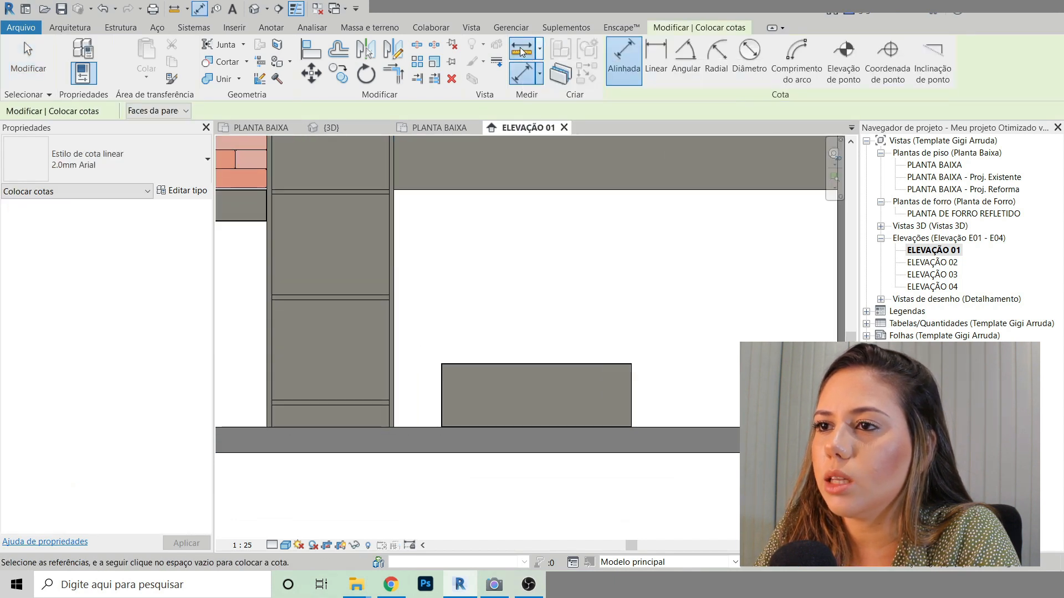
{"action": "left_click", "coordinate": [395, 219]}
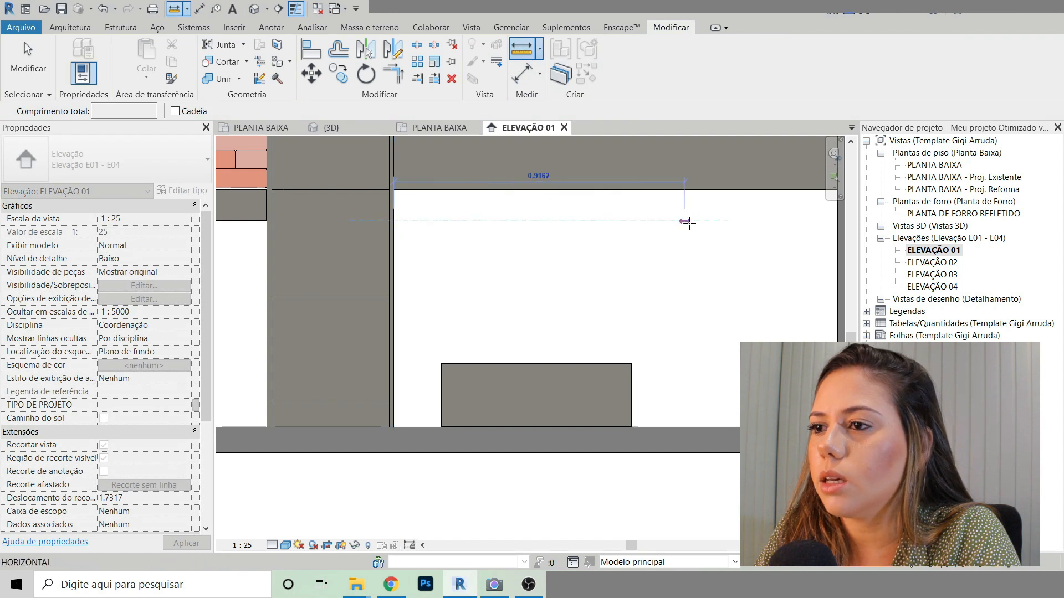
{"action": "left_click", "coordinate": [836, 221]}
{"action": "middle_click_drag", "start_coordinate": [835, 224], "coordinate": [800, 282]}
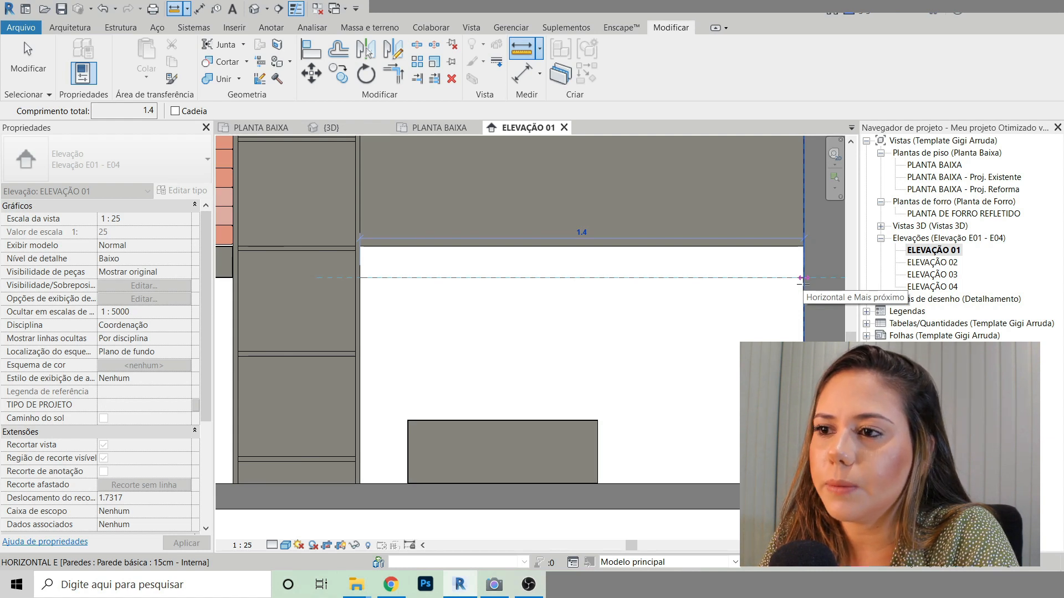
{"action": "key", "text": "Escape"}
{"action": "key", "text": "Escape"}
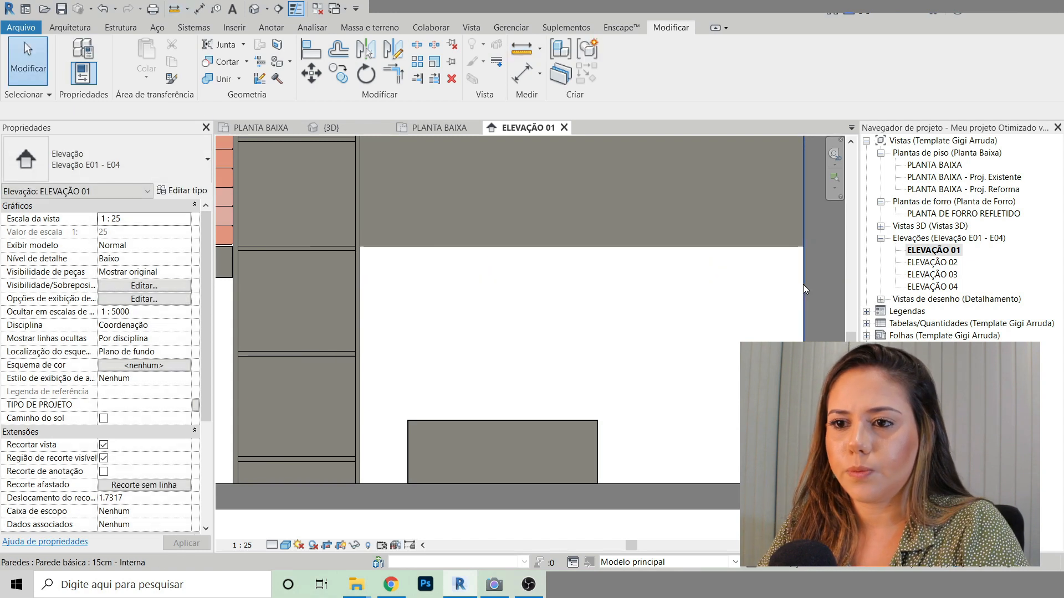
Step: Move the drawer unit straight up 0.40 m from the floor, into the gap below the wall panel
{"action": "scroll", "coordinate": [571, 322], "scroll_direction": "down", "scroll_amount": 3}
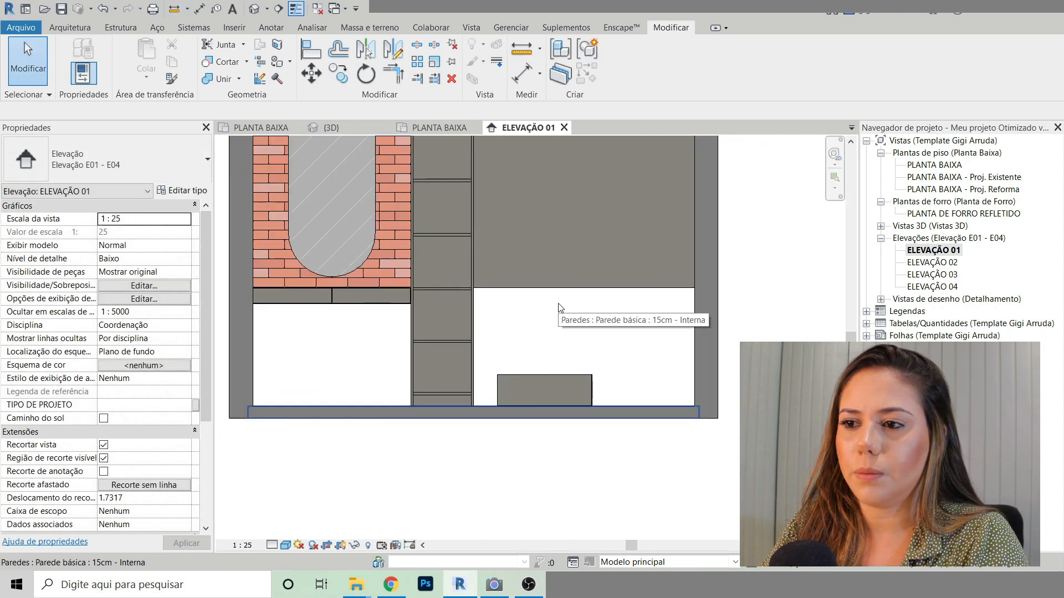
{"action": "scroll", "coordinate": [590, 437], "scroll_direction": "up", "scroll_amount": 2}
{"action": "left_click", "coordinate": [544, 408]}
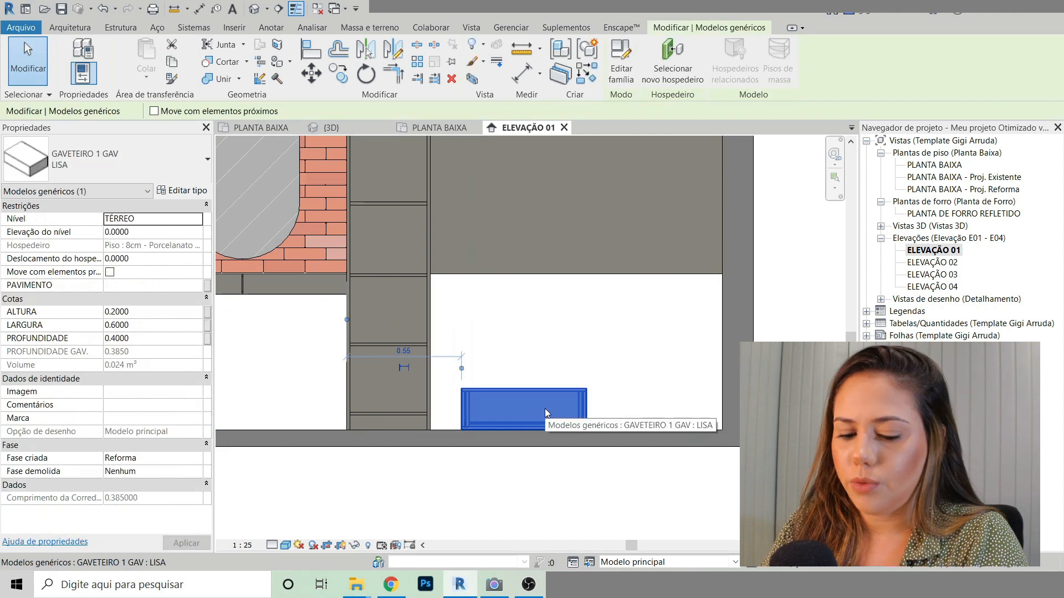
{"action": "key", "text": "Escape"}
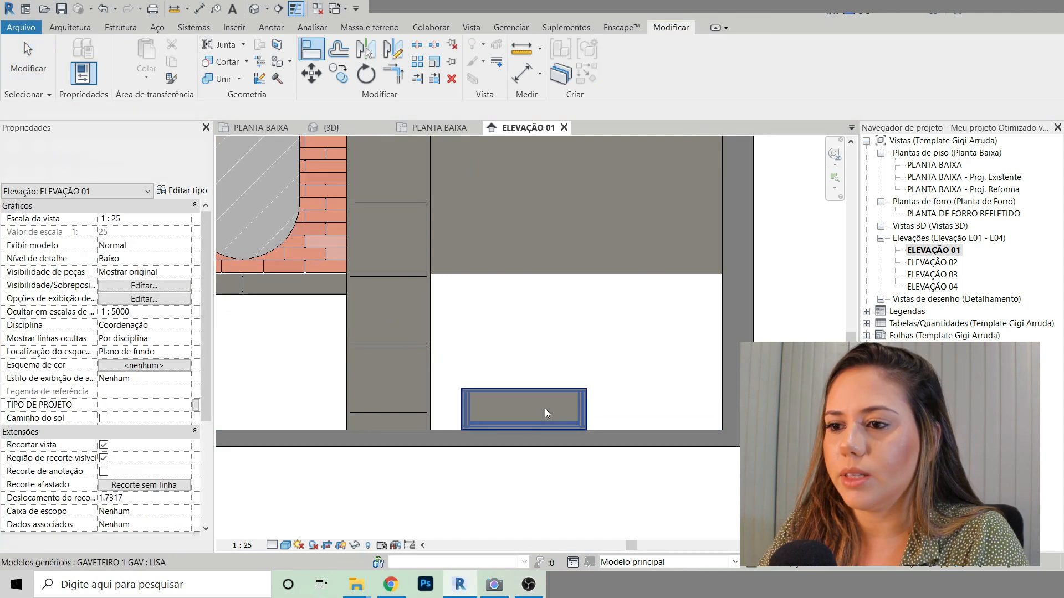
{"action": "left_click", "coordinate": [544, 408]}
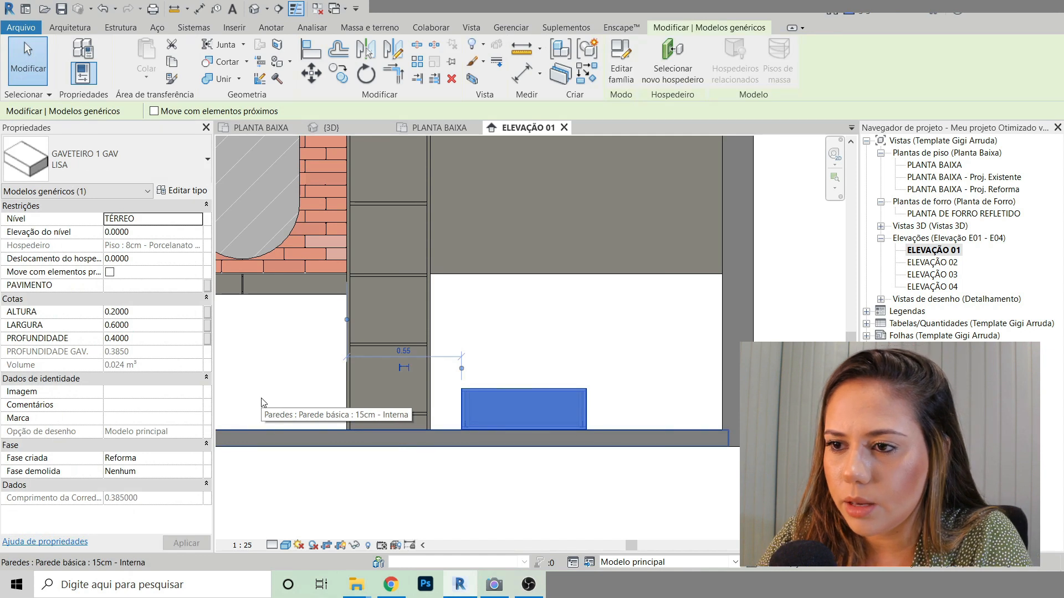
{"action": "key", "text": "m"}
{"action": "key", "text": "v"}
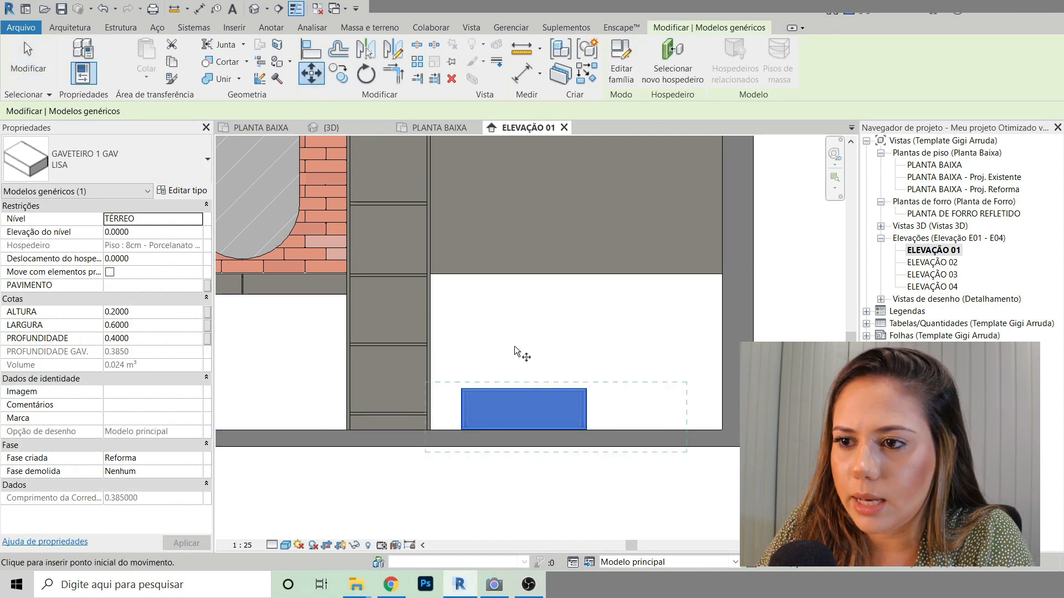
{"action": "left_click", "coordinate": [484, 404]}
{"action": "left_click", "coordinate": [484, 317]}
{"action": "scroll", "coordinate": [421, 350], "scroll_direction": "up", "scroll_amount": 4}
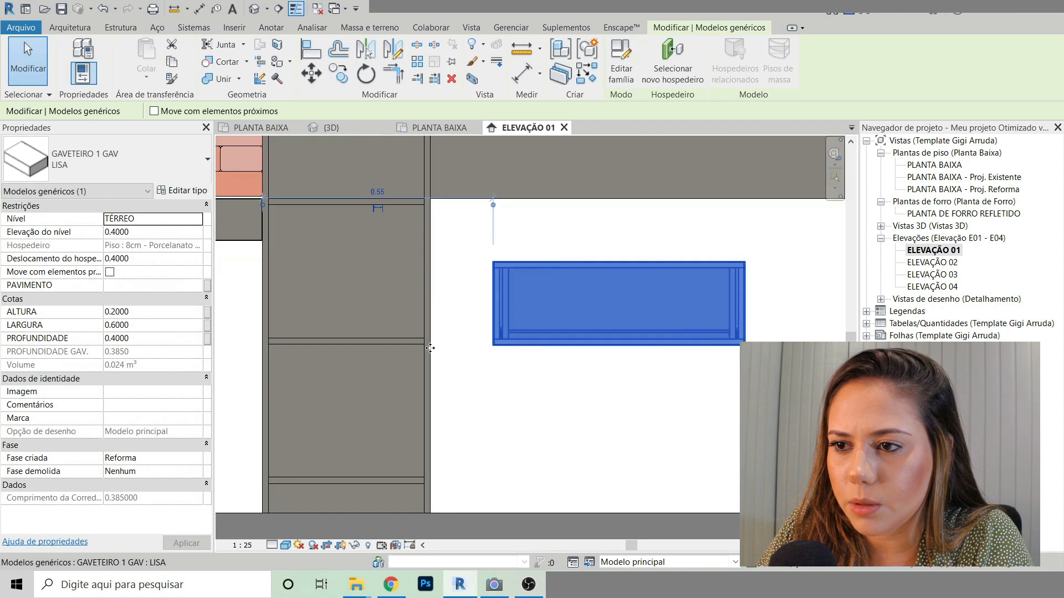
Step: Align the drawer unit's bottom edge with the underside of the adjacent horizontal shelf board
{"action": "scroll", "coordinate": [412, 344], "scroll_direction": "down", "scroll_amount": 3}
{"action": "scroll", "coordinate": [414, 344], "scroll_direction": "up", "scroll_amount": 3}
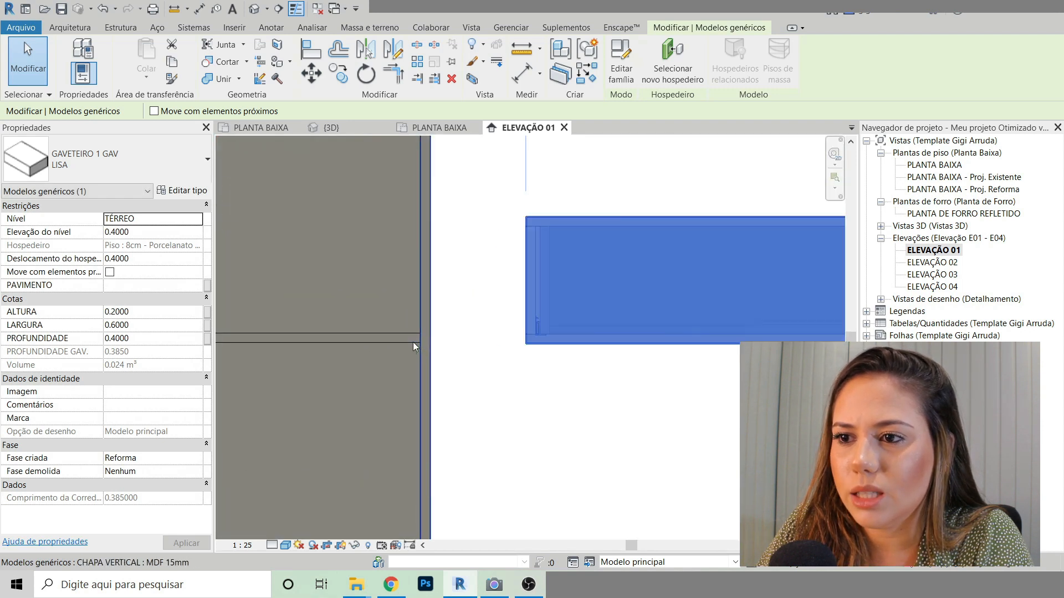
{"action": "scroll", "coordinate": [410, 344], "scroll_direction": "down", "scroll_amount": 2}
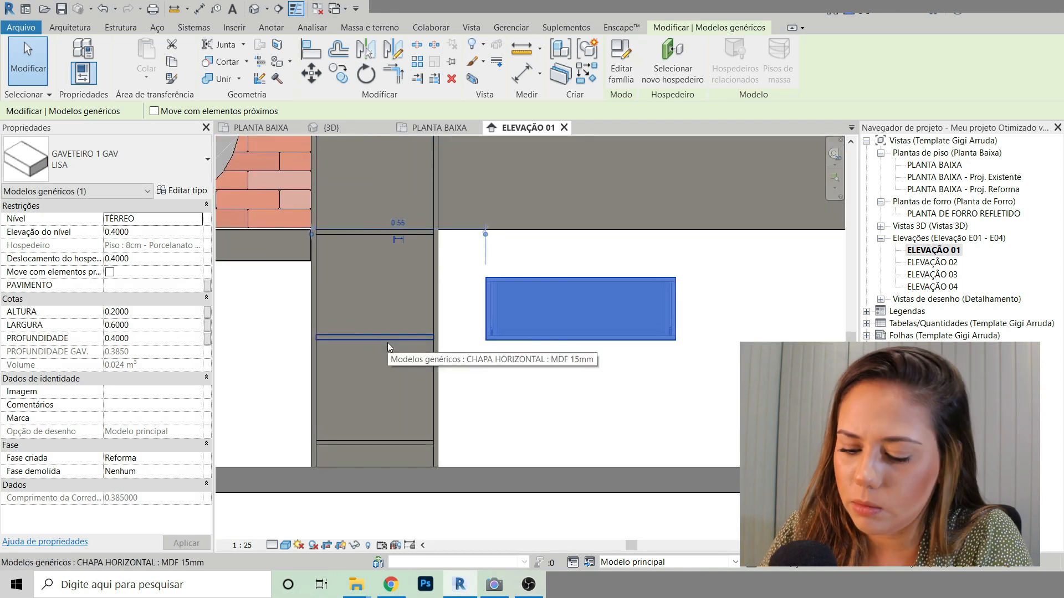
{"action": "key", "text": "a"}
{"action": "key", "text": "l"}
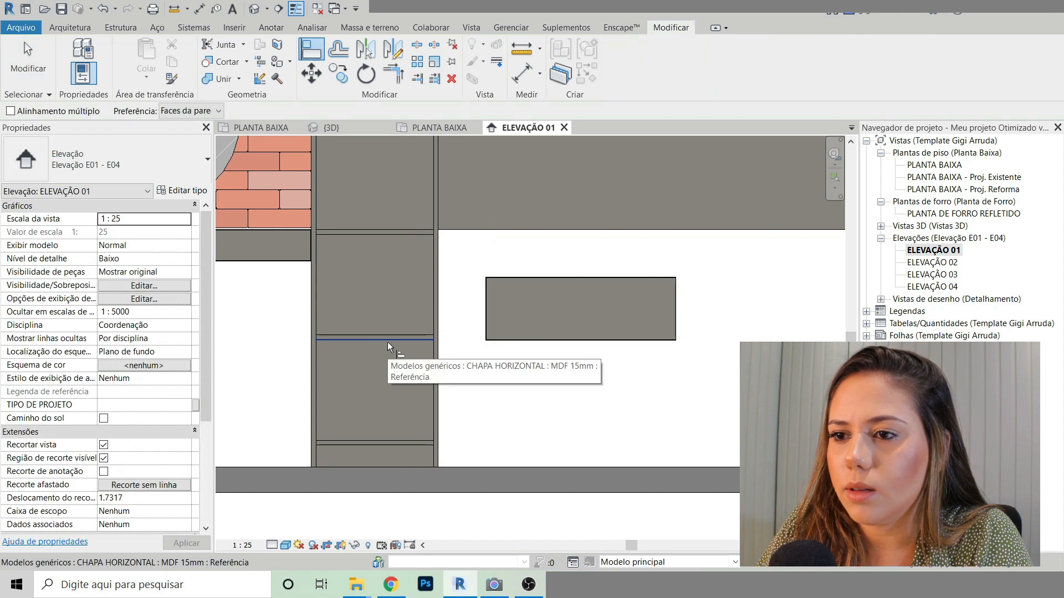
{"action": "scroll", "coordinate": [504, 330], "scroll_direction": "up", "scroll_amount": 3}
{"action": "scroll", "coordinate": [474, 349], "scroll_direction": "up", "scroll_amount": 5}
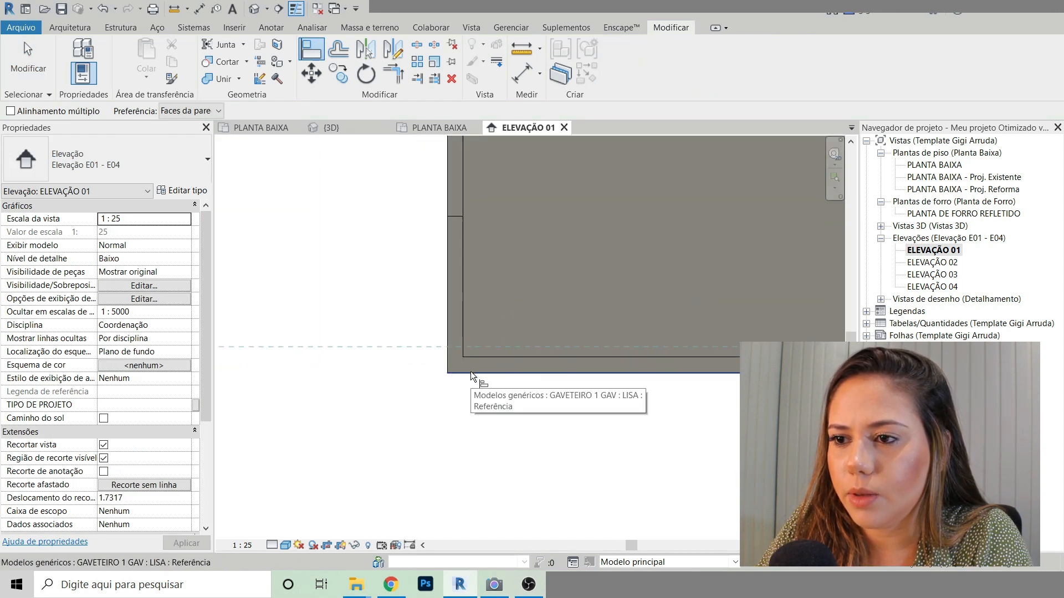
{"action": "left_click", "coordinate": [472, 372]}
{"action": "key", "text": "Escape"}
{"action": "key", "text": "Escape"}
{"action": "scroll", "coordinate": [443, 387], "scroll_direction": "down", "scroll_amount": 4}
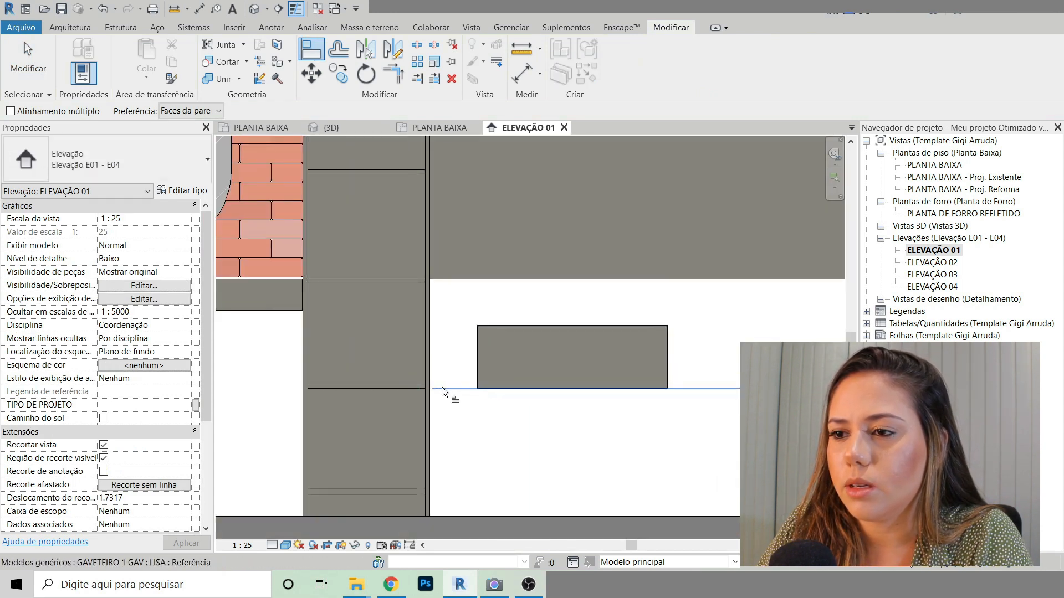
{"action": "scroll", "coordinate": [496, 357], "scroll_direction": "up", "scroll_amount": 3}
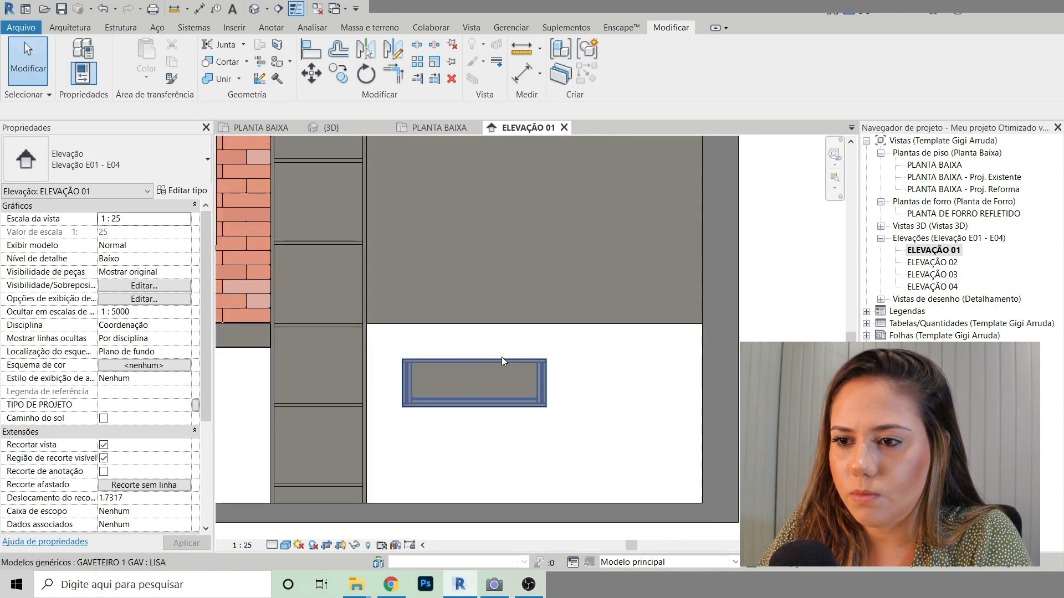
{"action": "scroll", "coordinate": [500, 357], "scroll_direction": "down", "scroll_amount": 3}
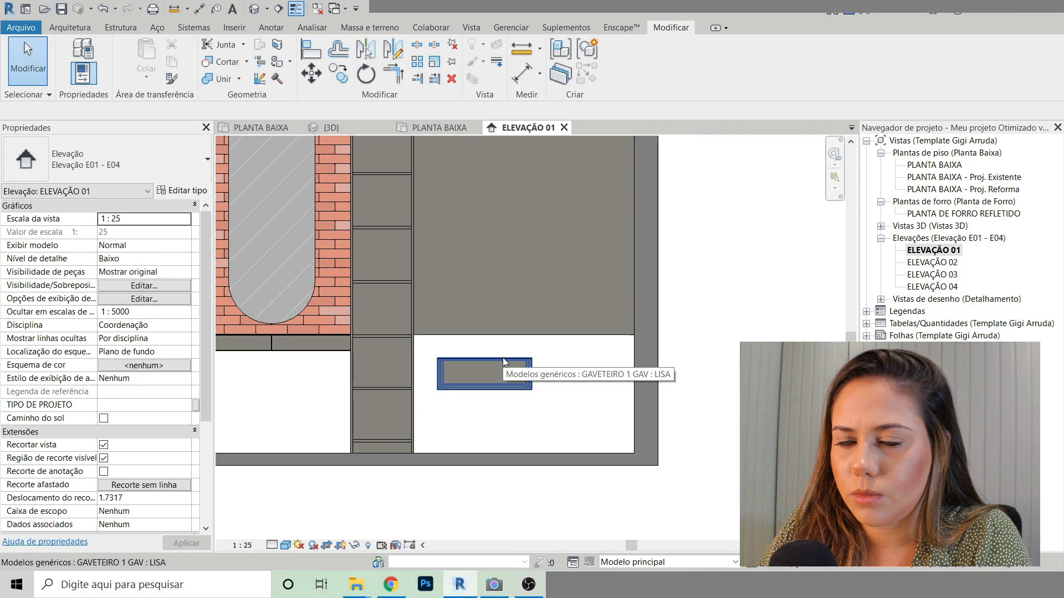
{"action": "left_click", "coordinate": [340, 129]}
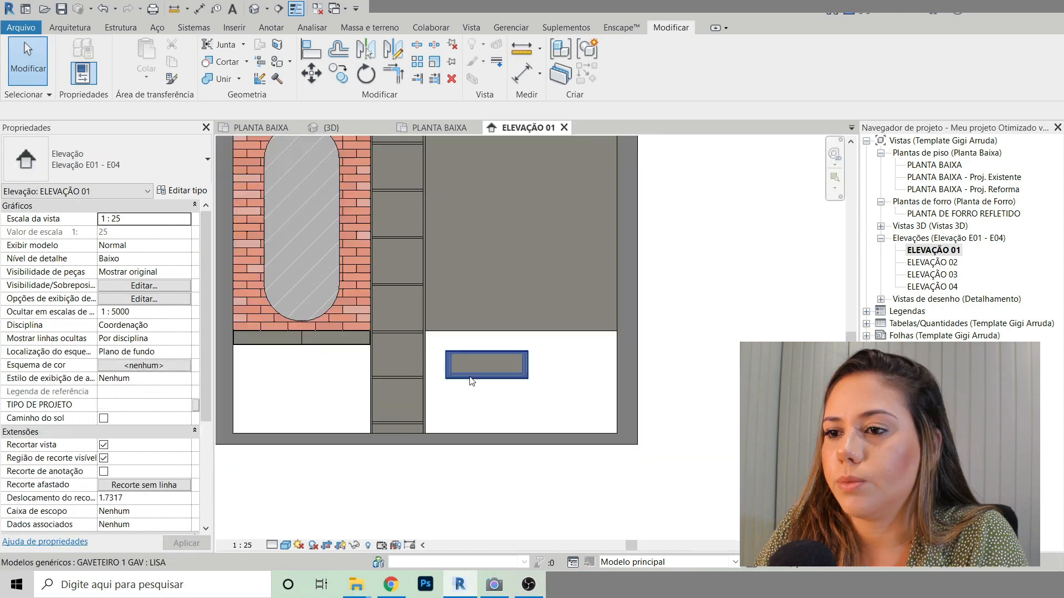
{"action": "scroll", "coordinate": [421, 384], "scroll_direction": "up", "scroll_amount": 5}
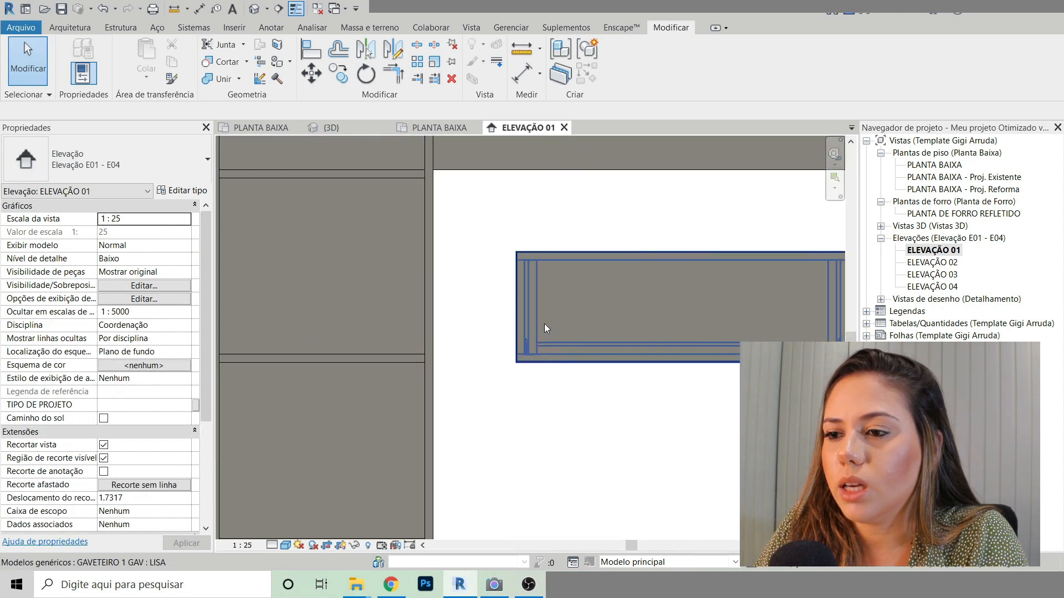
{"action": "scroll", "coordinate": [544, 328], "scroll_direction": "down", "scroll_amount": 4}
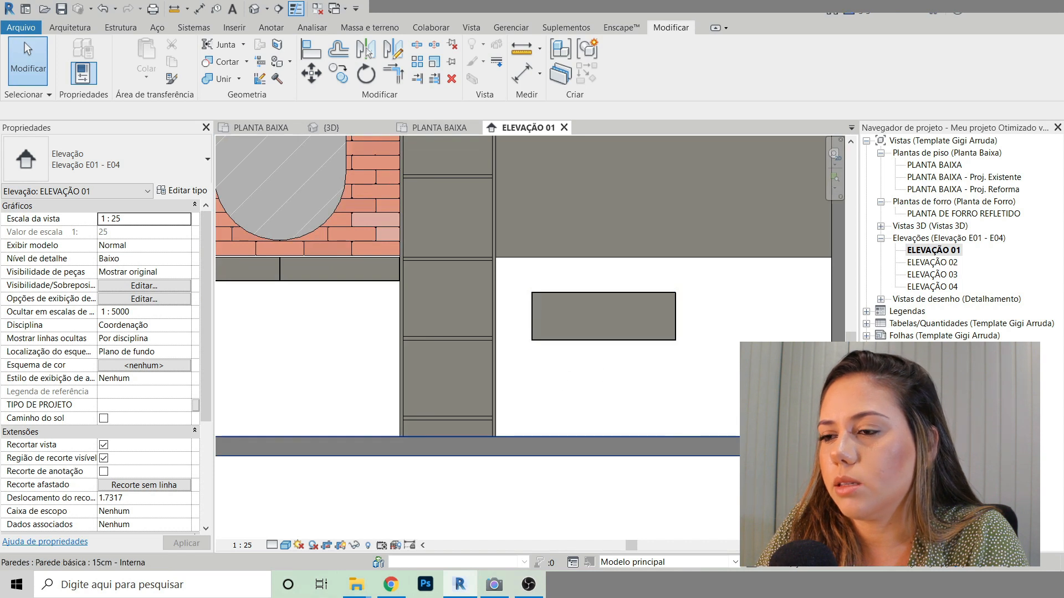
{"action": "middle_click_drag", "start_coordinate": [736, 378], "coordinate": [650, 404]}
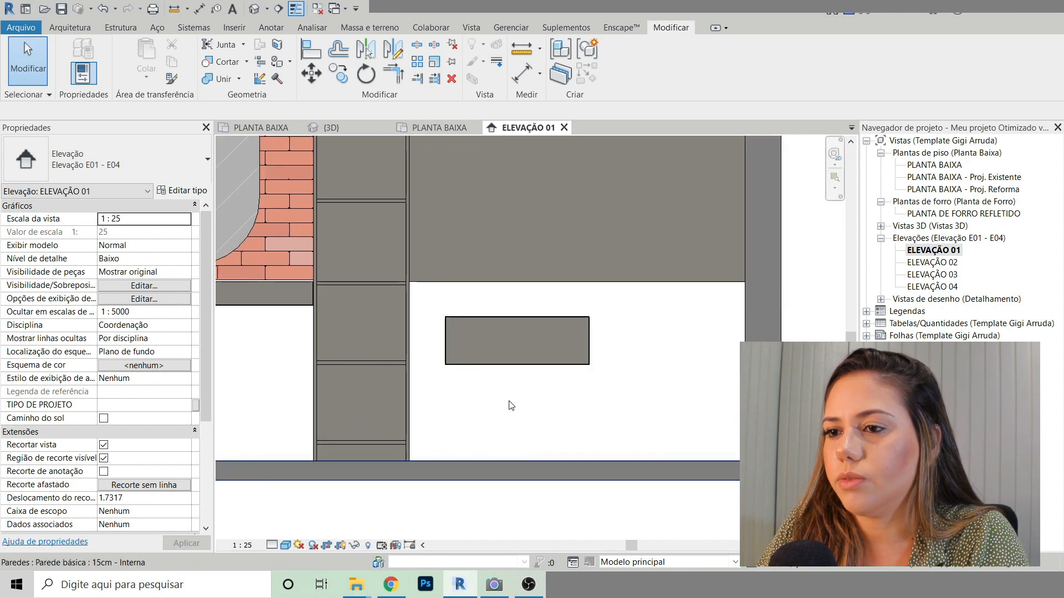
Step: Set the drawer unit's LARGURA to half of the gap width with the formula =1.4/2
{"action": "left_click", "coordinate": [491, 357]}
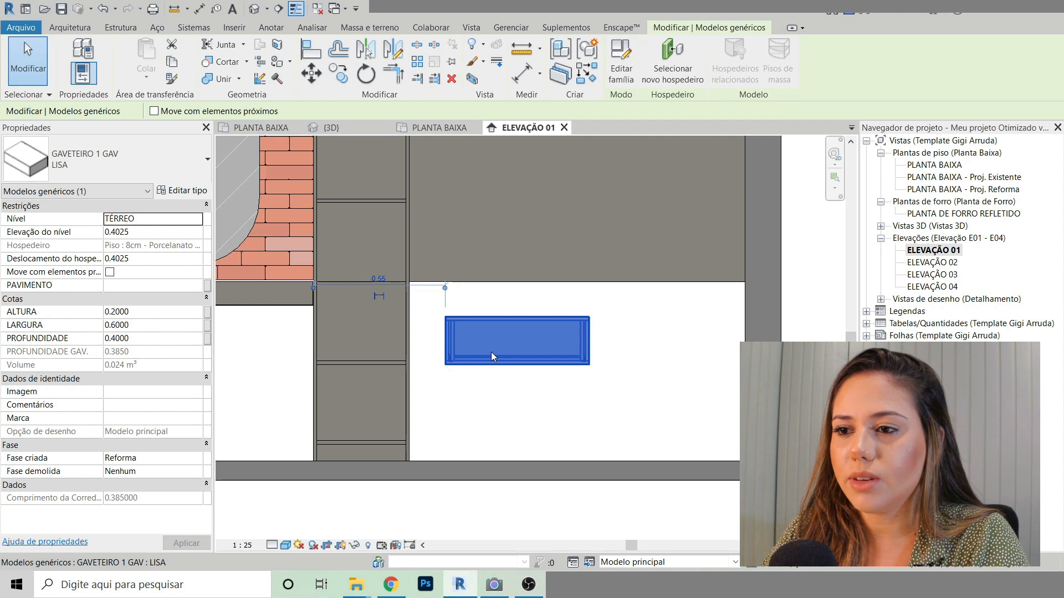
{"action": "left_click", "coordinate": [152, 325]}
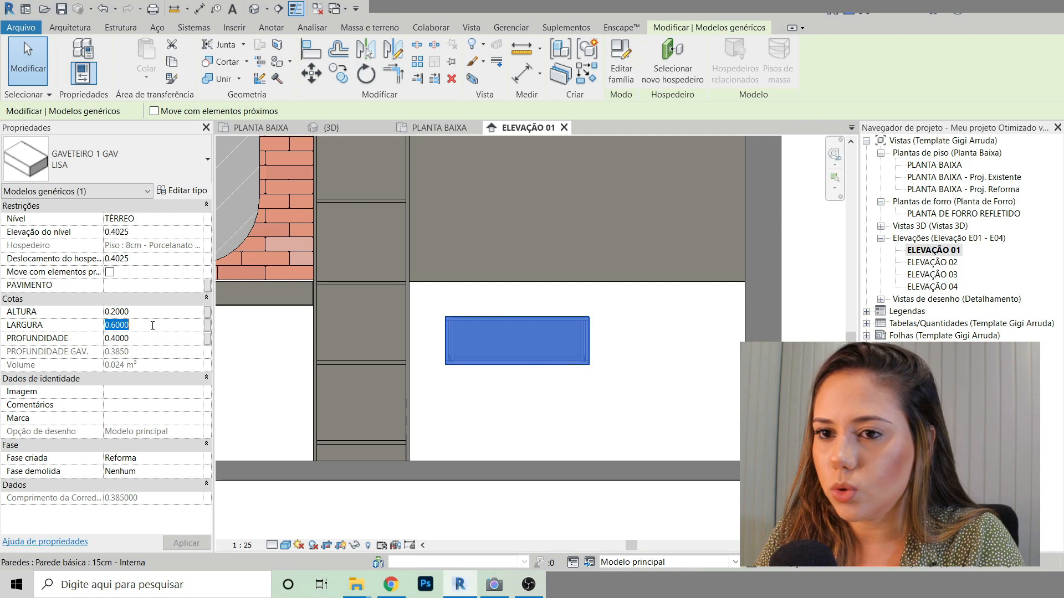
{"action": "type", "text": "="}
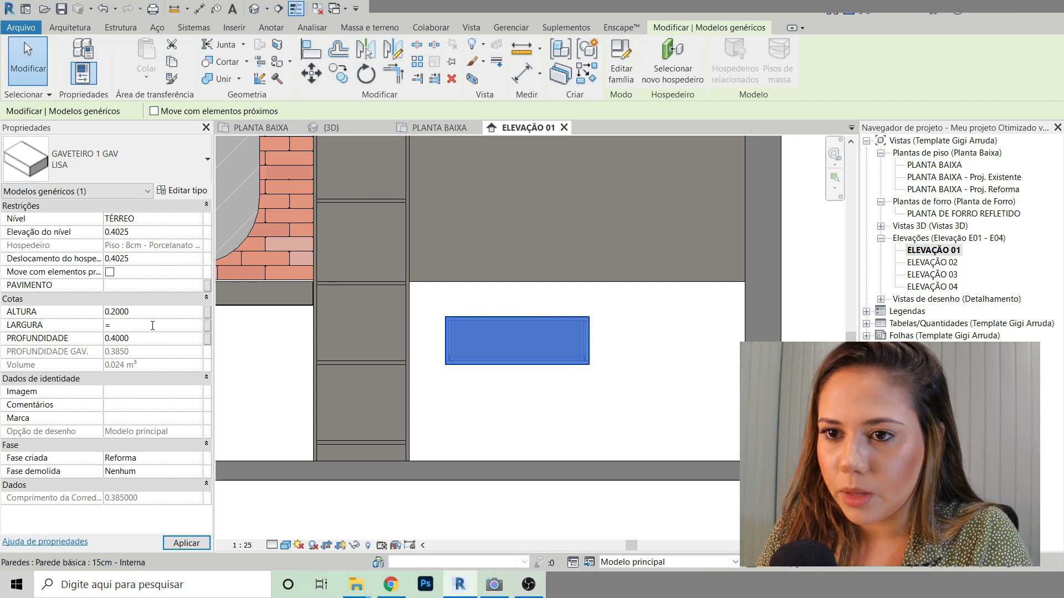
{"action": "type", "text": "1."}
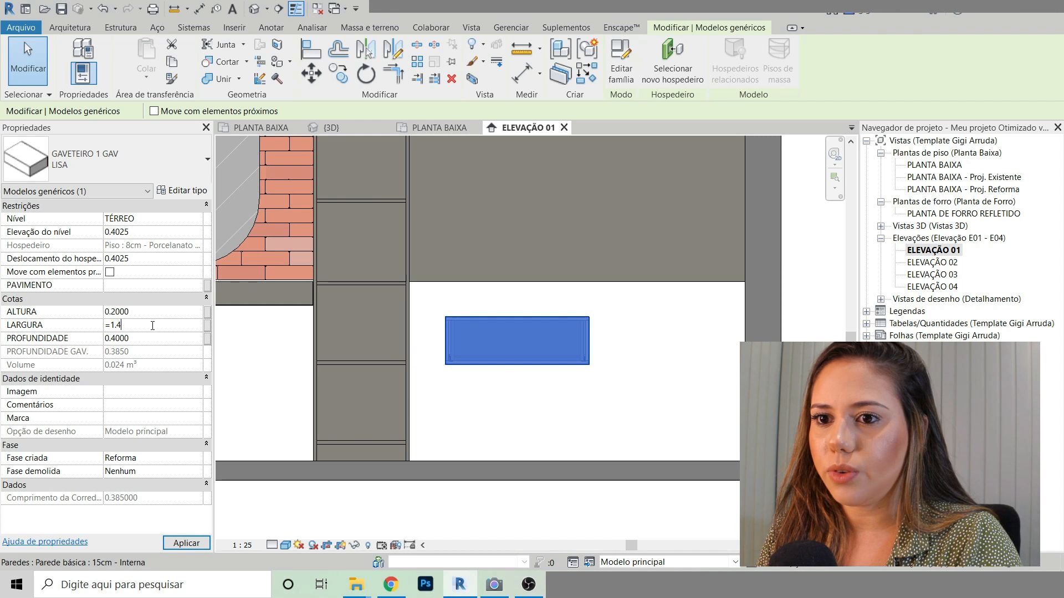
{"action": "type", "text": "4/2"}
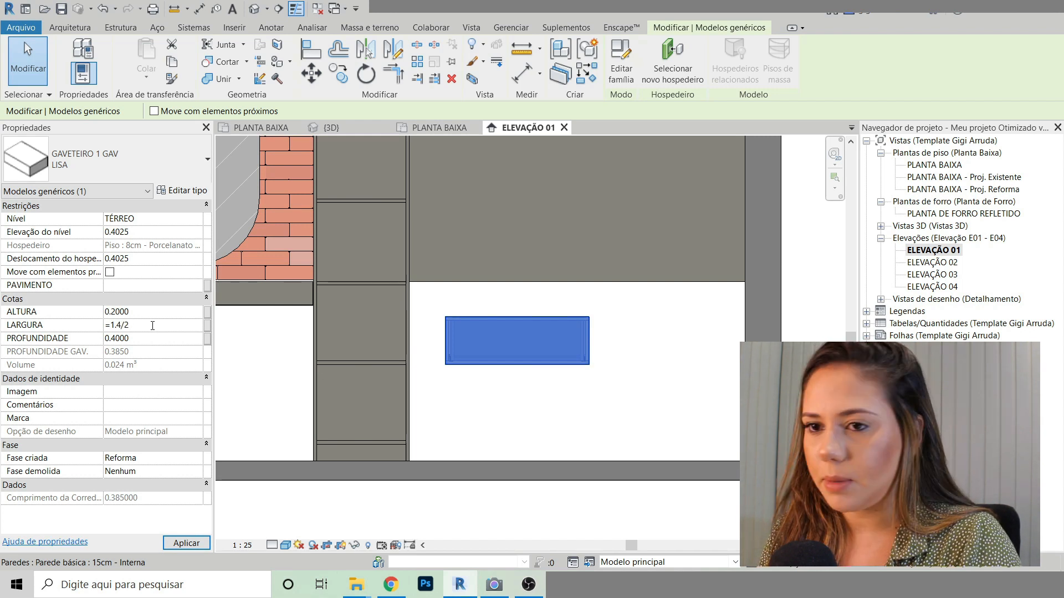
{"action": "key", "text": "Return"}
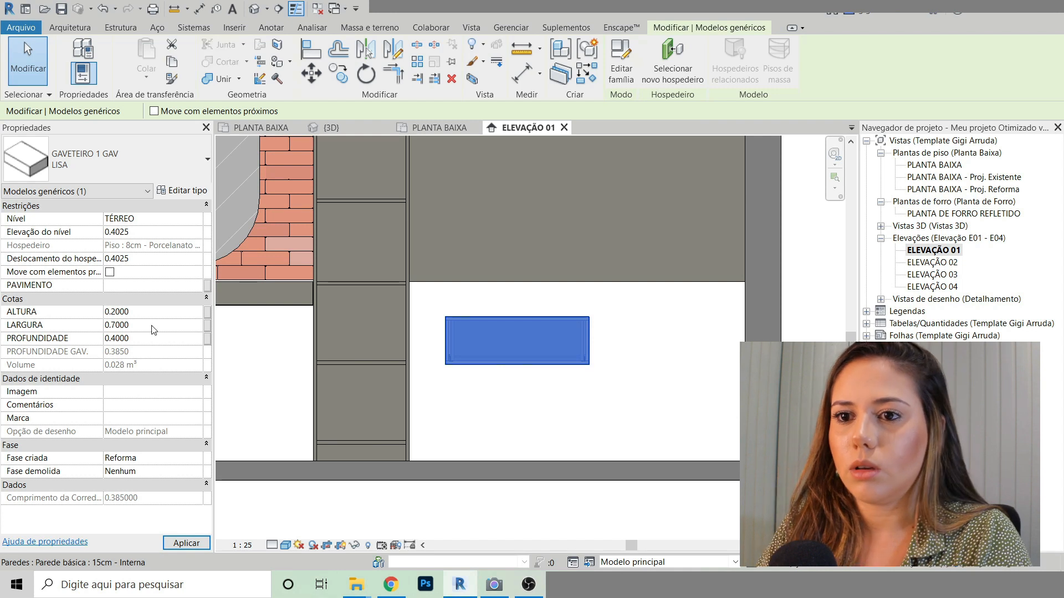
{"action": "left_click", "coordinate": [589, 355]}
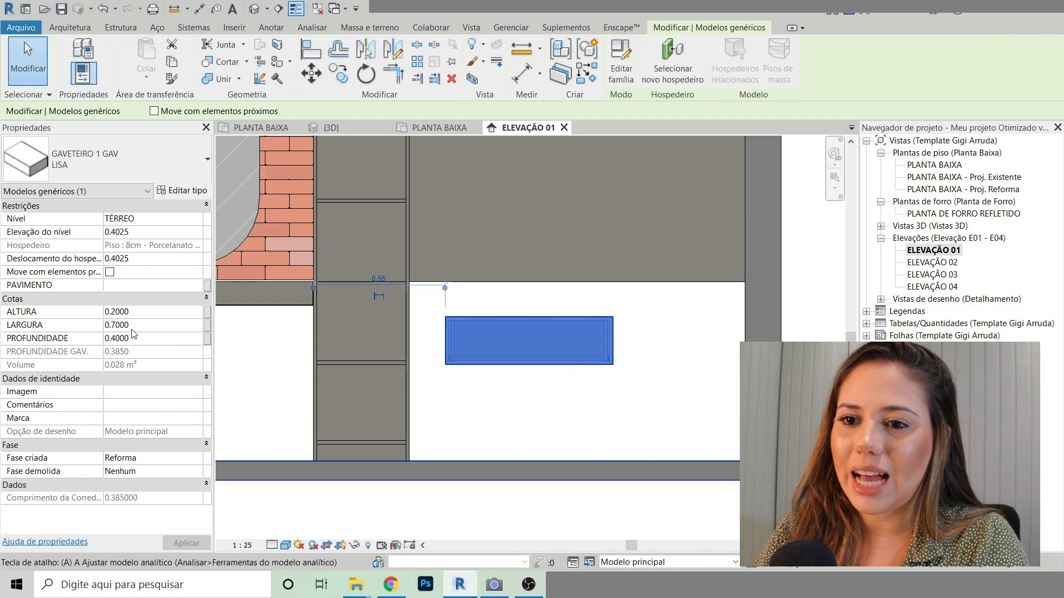
Step: Align the drawer unit's left edge with the outer side face of the shelf unit
{"action": "key", "text": "Escape"}
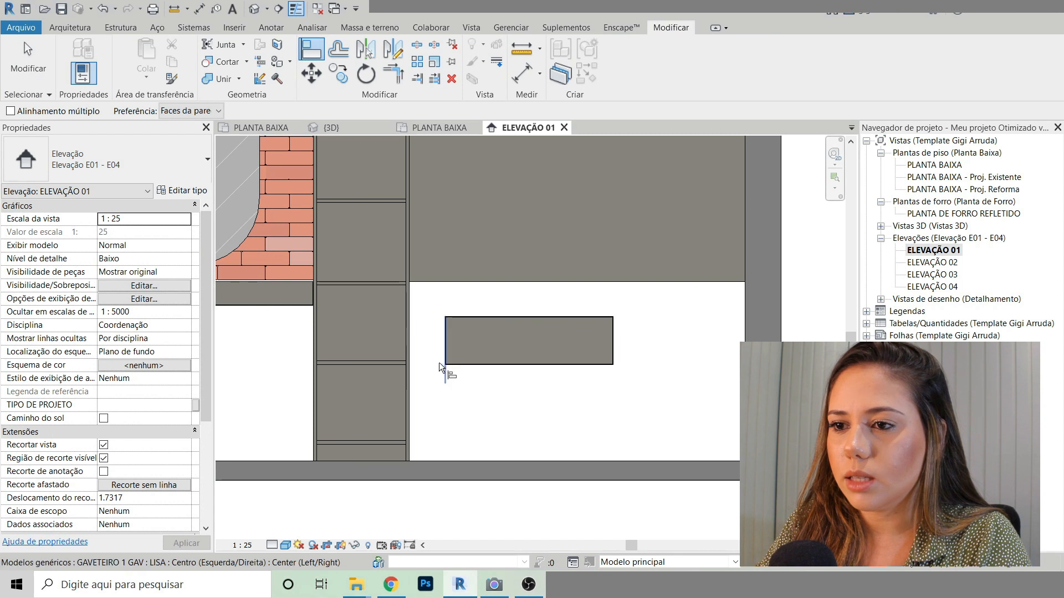
{"action": "scroll", "coordinate": [434, 362], "scroll_direction": "up", "scroll_amount": 3}
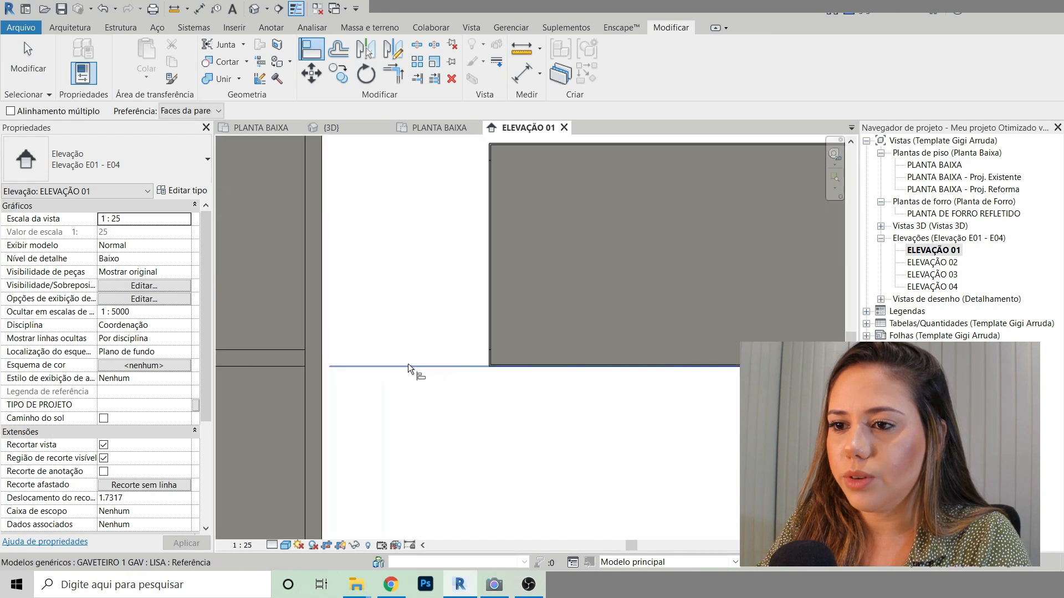
{"action": "left_click", "coordinate": [324, 326]}
{"action": "scroll", "coordinate": [471, 355], "scroll_direction": "up", "scroll_amount": 3}
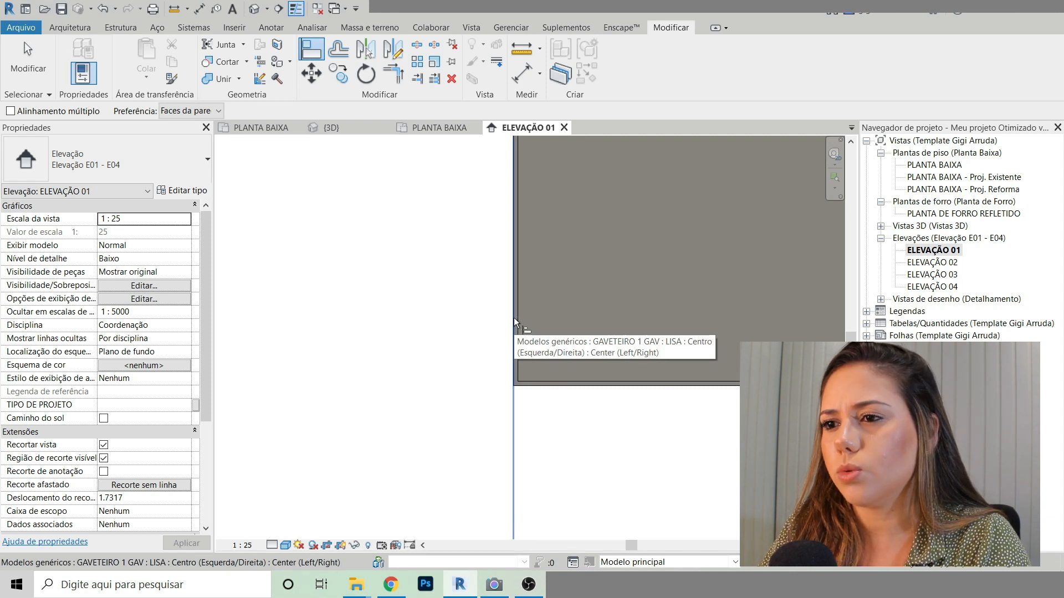
{"action": "left_click", "coordinate": [513, 320]}
{"action": "scroll", "coordinate": [465, 388], "scroll_direction": "down", "scroll_amount": 4}
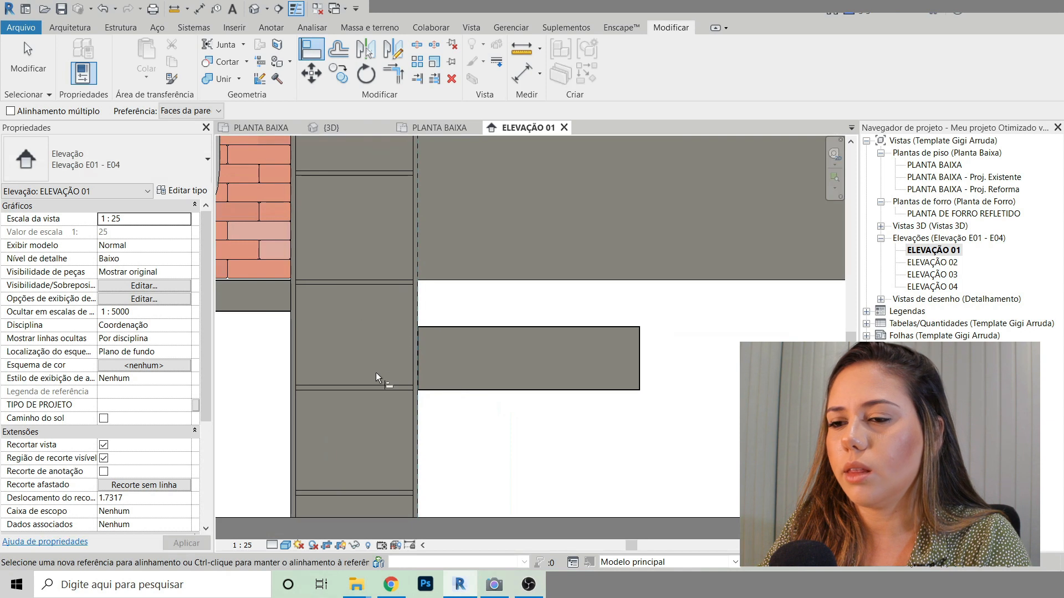
{"action": "key", "text": "Escape"}
{"action": "scroll", "coordinate": [357, 393], "scroll_direction": "down", "scroll_amount": 2}
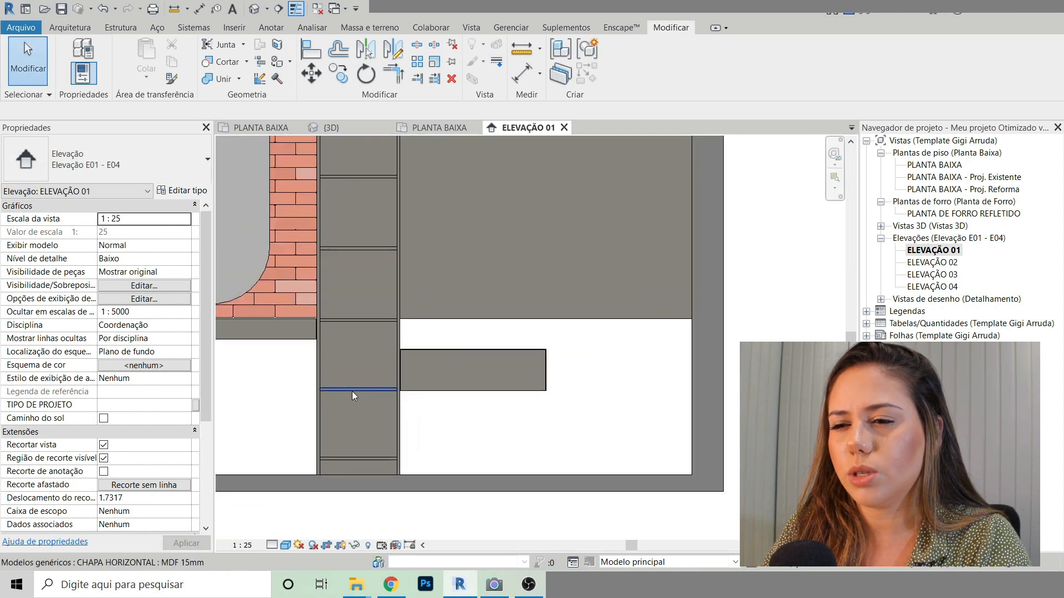
Step: Mirror a copy of the drawer unit about its edge facing the side wall to fill the other half of the gap
{"action": "scroll", "coordinate": [354, 395], "scroll_direction": "down", "scroll_amount": 3}
{"action": "left_click", "coordinate": [396, 387]}
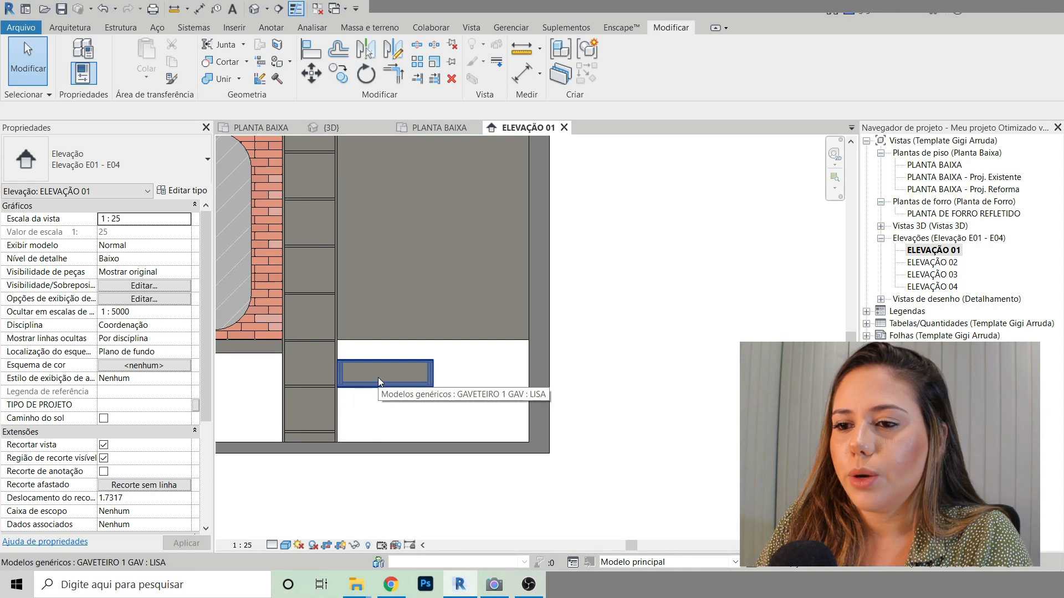
{"action": "left_click", "coordinate": [378, 378]}
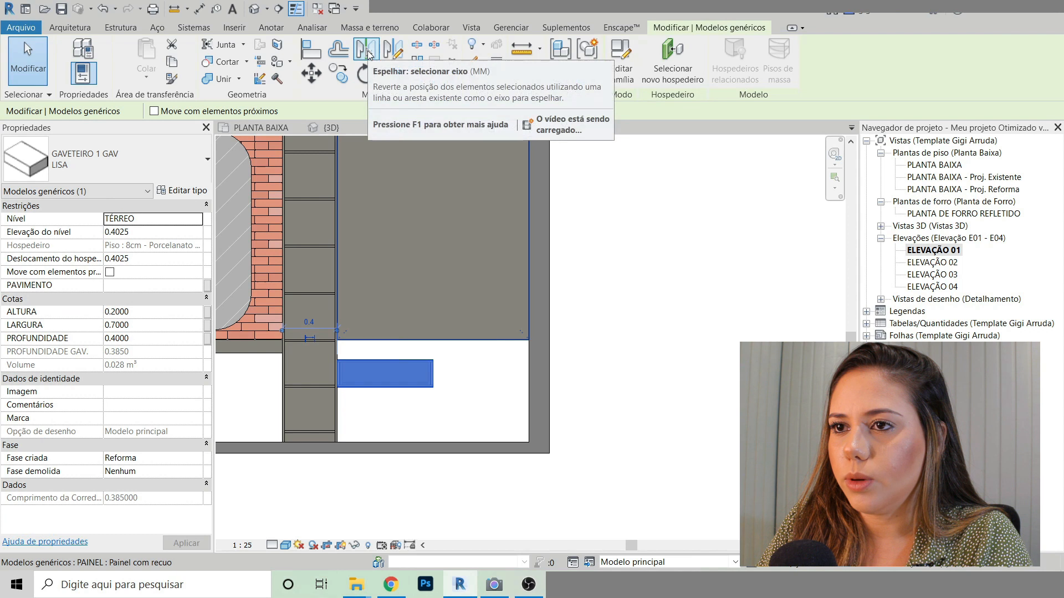
{"action": "left_click", "coordinate": [366, 53]}
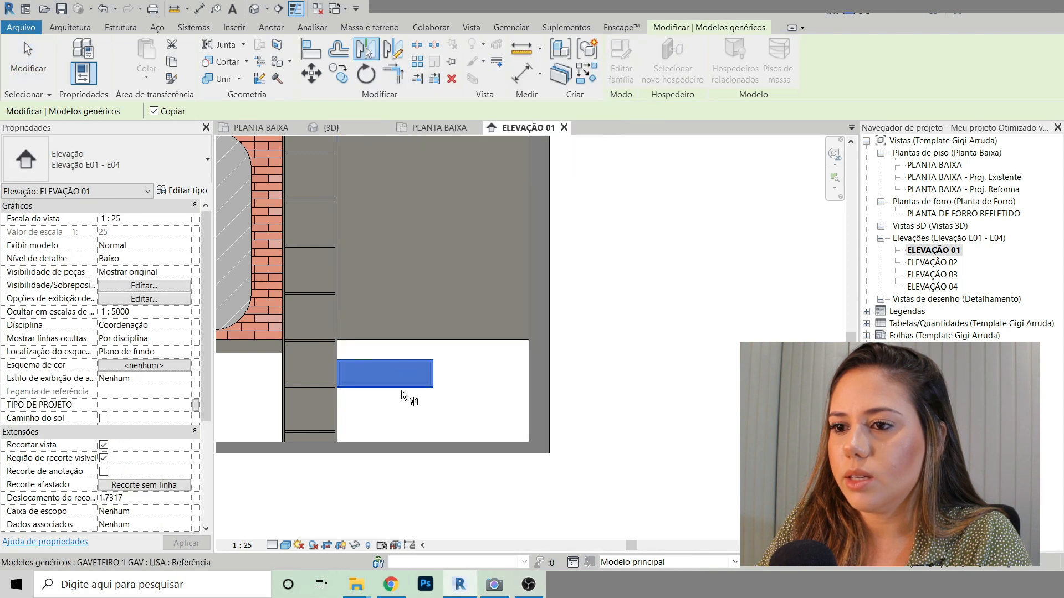
{"action": "scroll", "coordinate": [455, 337], "scroll_direction": "up", "scroll_amount": 4}
{"action": "scroll", "coordinate": [451, 340], "scroll_direction": "up", "scroll_amount": 2}
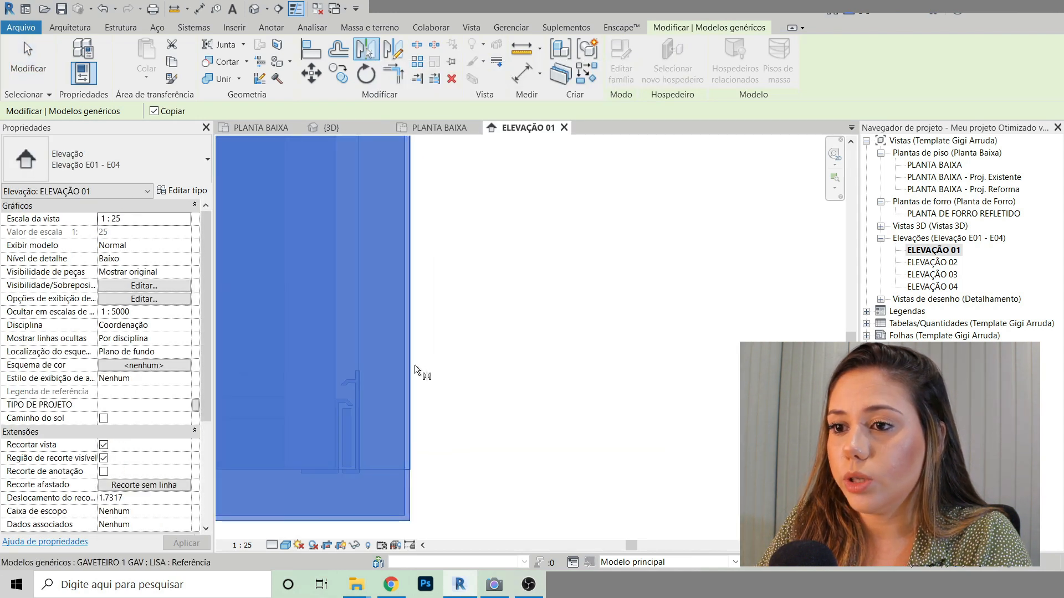
{"action": "left_click", "coordinate": [414, 364]}
{"action": "scroll", "coordinate": [511, 346], "scroll_direction": "down", "scroll_amount": 7}
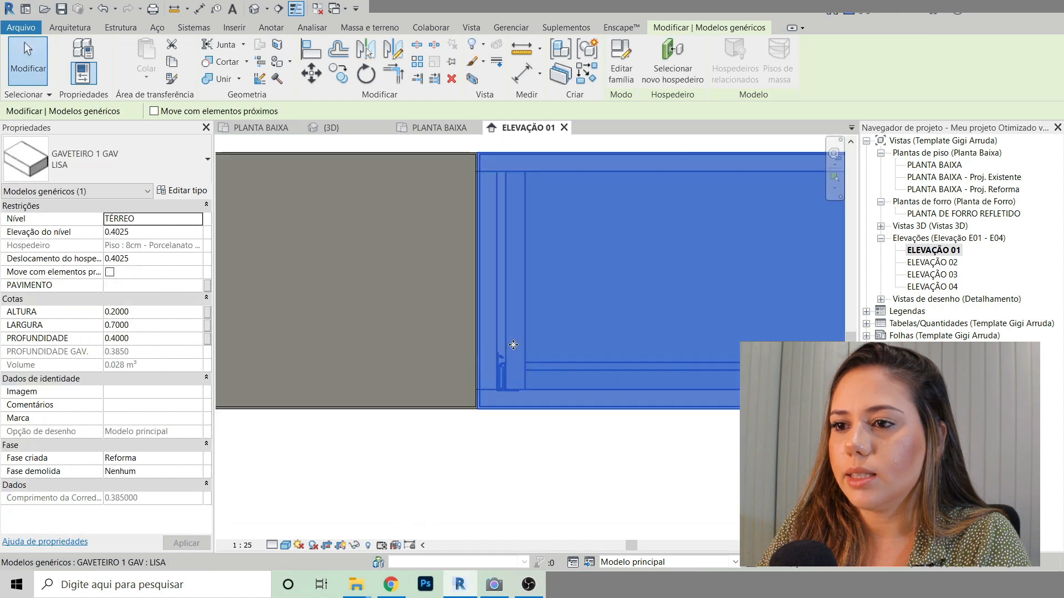
{"action": "scroll", "coordinate": [593, 421], "scroll_direction": "down", "scroll_amount": 2}
{"action": "left_click", "coordinate": [653, 486]}
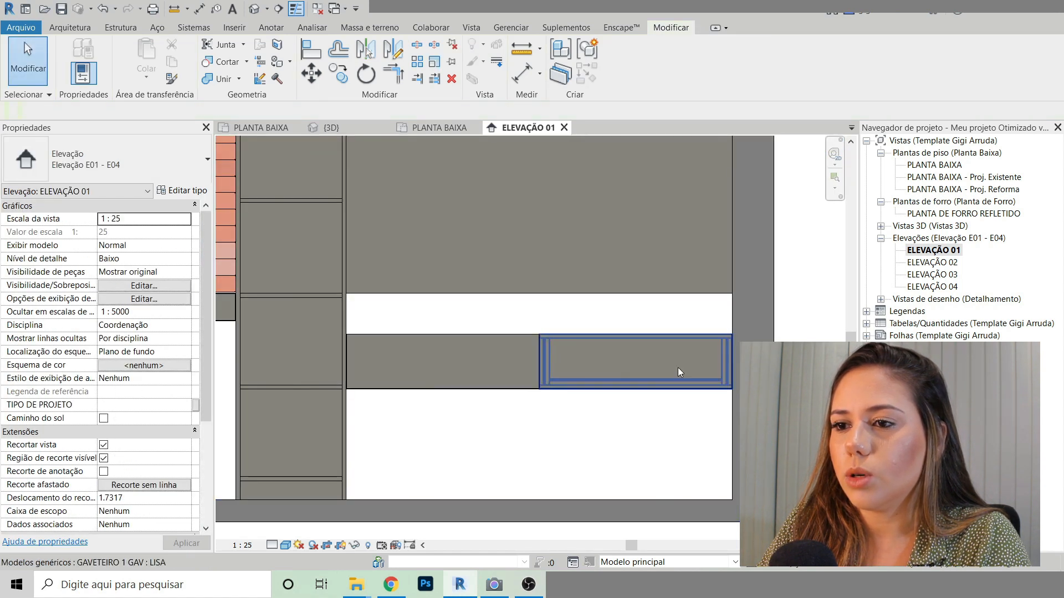
{"action": "scroll", "coordinate": [412, 398], "scroll_direction": "down", "scroll_amount": 2}
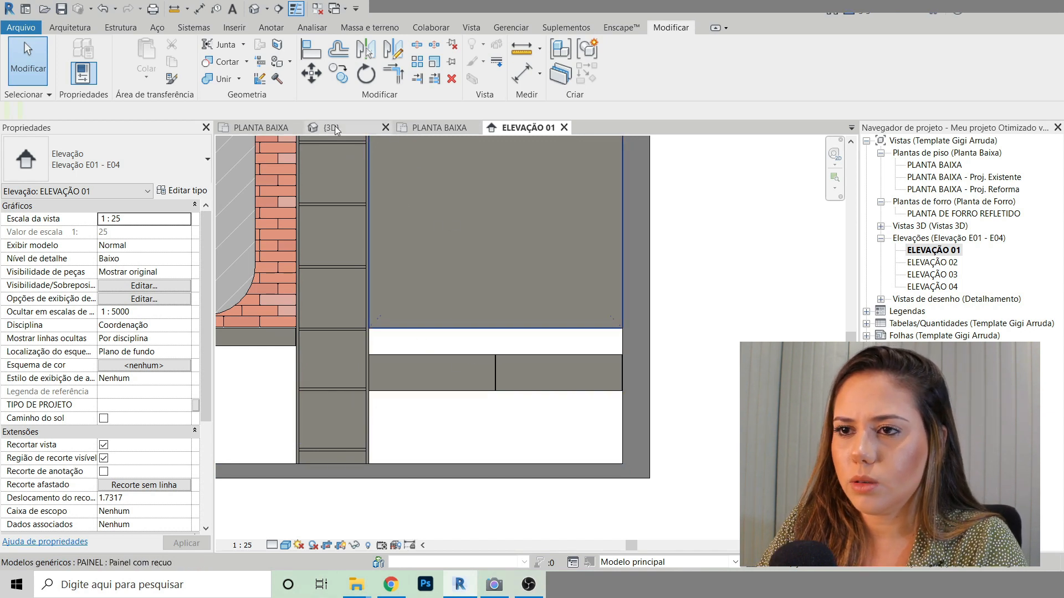
{"action": "left_click", "coordinate": [440, 378]}
{"action": "left_click", "coordinate": [527, 378], "text": "ctrl"}
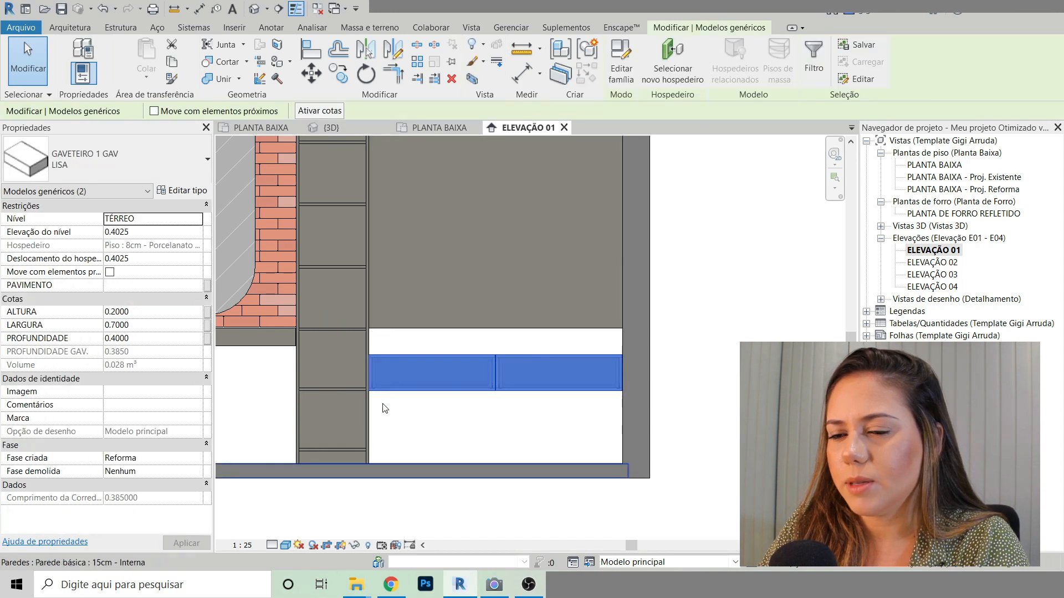
{"action": "scroll", "coordinate": [385, 408], "scroll_direction": "up", "scroll_amount": 3}
{"action": "scroll", "coordinate": [382, 404], "scroll_direction": "down", "scroll_amount": 4}
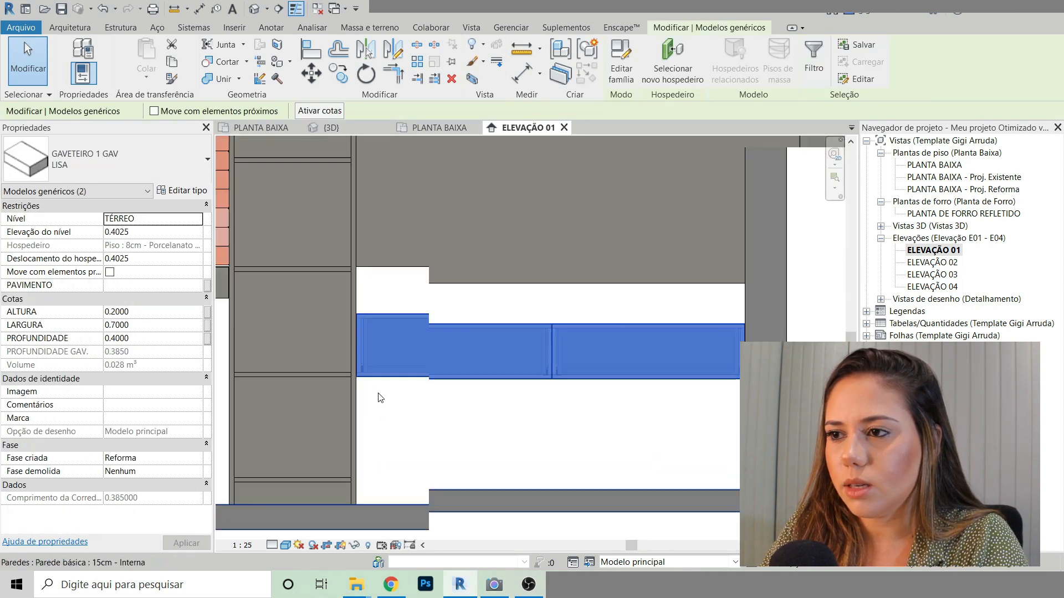
{"action": "key", "text": "Escape"}
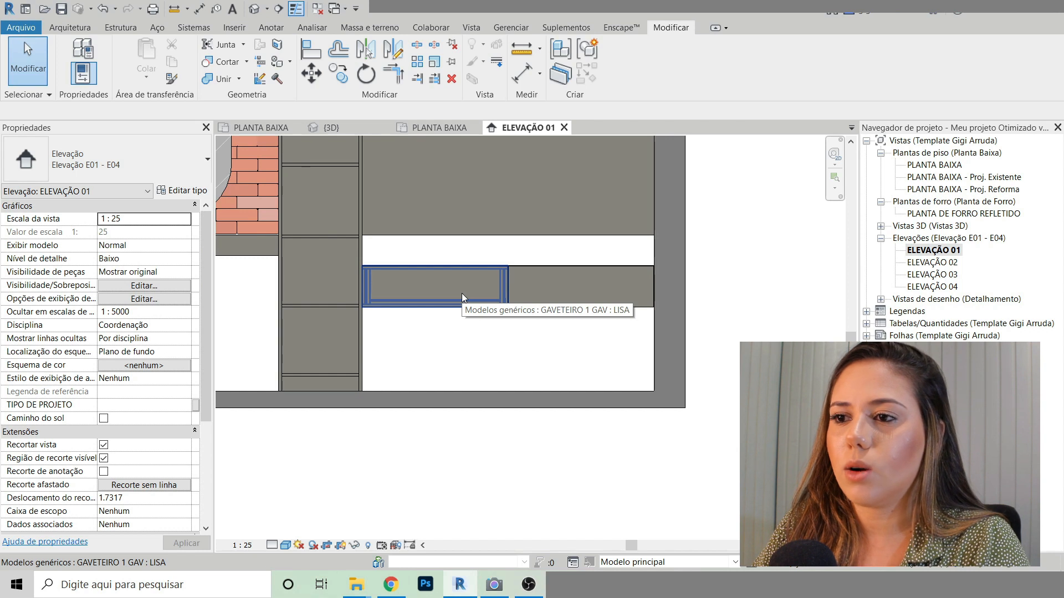
Step: Copy both drawer units straight down with Restringir and Múltiplo turned off to form a second row
{"action": "left_click", "coordinate": [461, 294]}
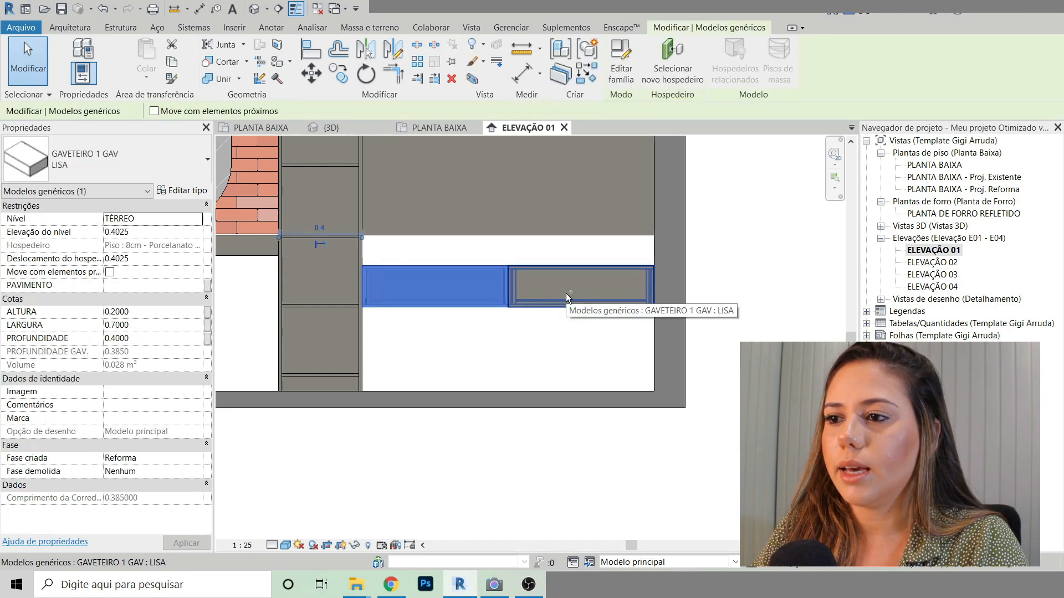
{"action": "left_click", "coordinate": [566, 293], "text": "ctrl"}
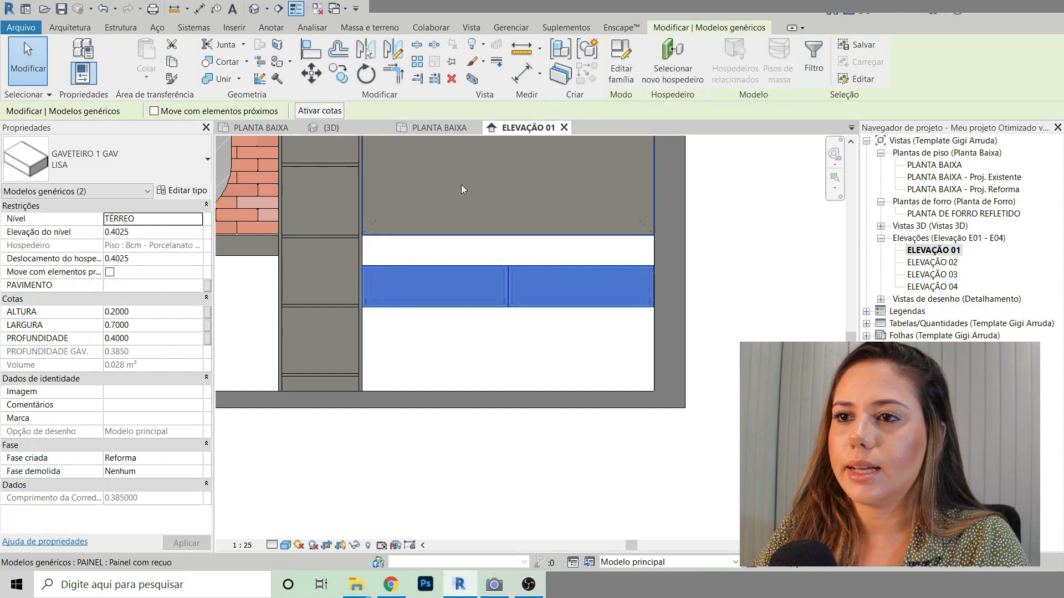
{"action": "left_click", "coordinate": [341, 78]}
{"action": "left_click", "coordinate": [255, 111]}
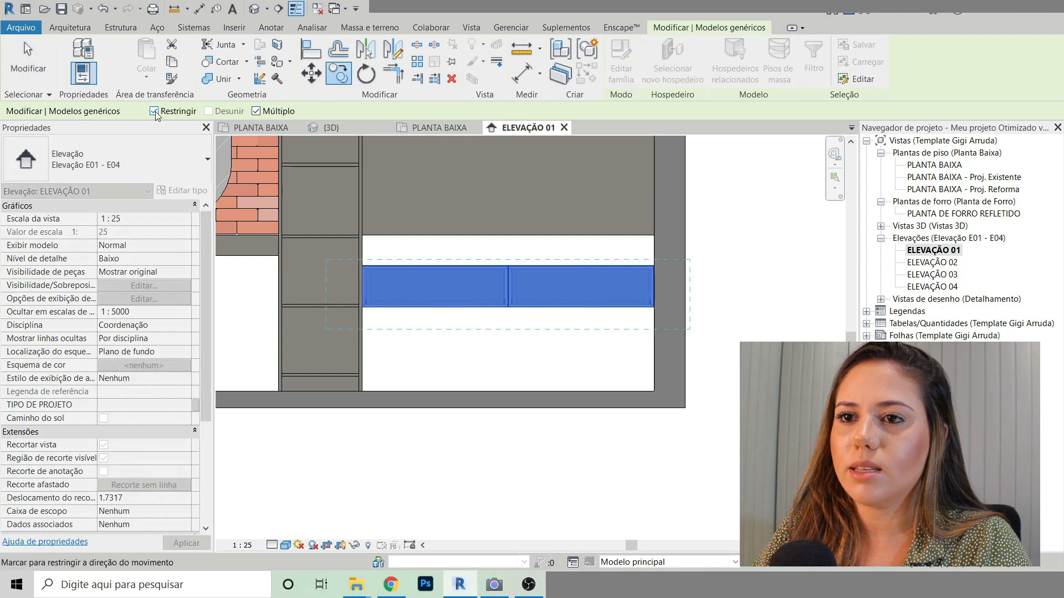
{"action": "left_click", "coordinate": [154, 111]}
{"action": "left_click", "coordinate": [256, 111]}
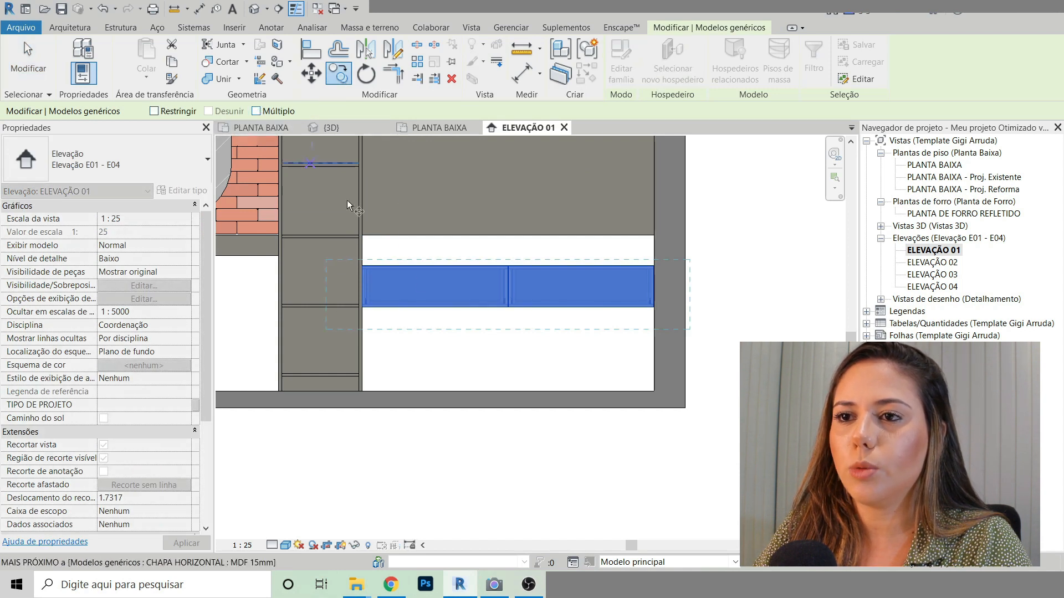
{"action": "scroll", "coordinate": [339, 211], "scroll_direction": "up", "scroll_amount": 5}
{"action": "left_click", "coordinate": [357, 213]}
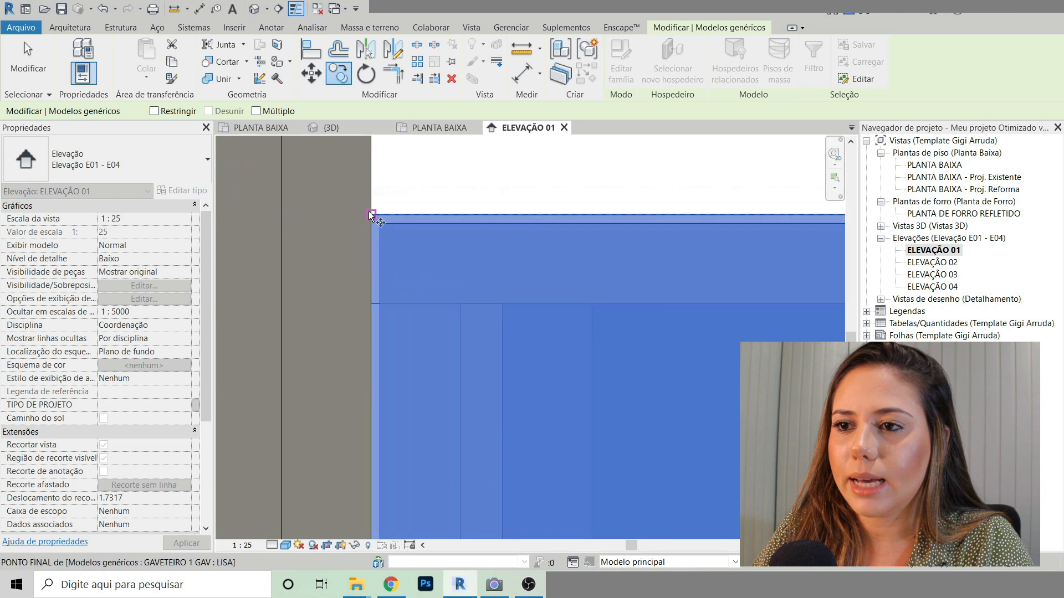
{"action": "scroll", "coordinate": [424, 162], "scroll_direction": "down", "scroll_amount": 3}
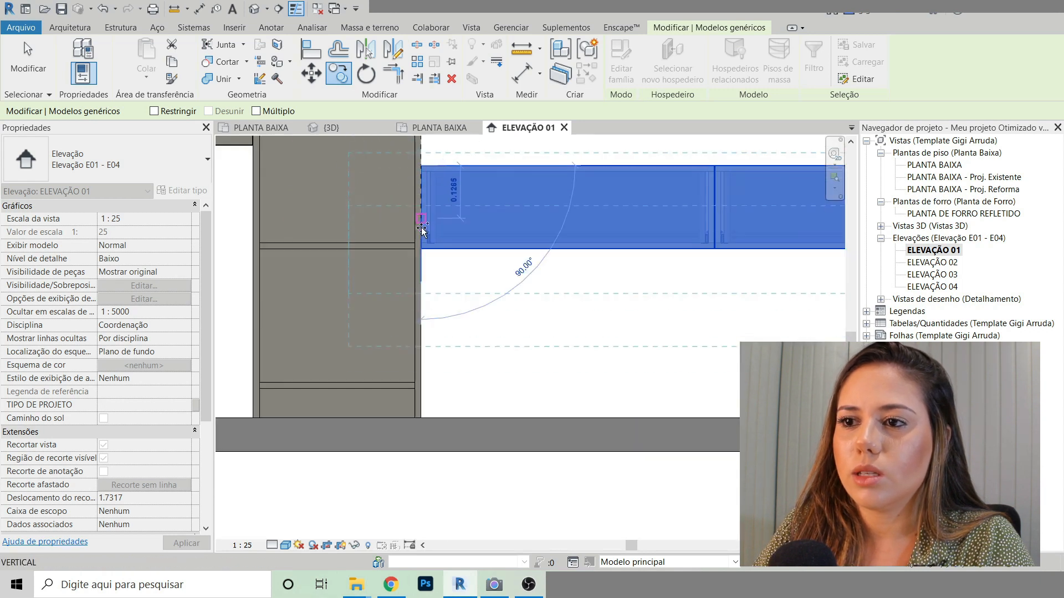
{"action": "scroll", "coordinate": [421, 247], "scroll_direction": "up", "scroll_amount": 5}
{"action": "scroll", "coordinate": [406, 269], "scroll_direction": "down", "scroll_amount": 3}
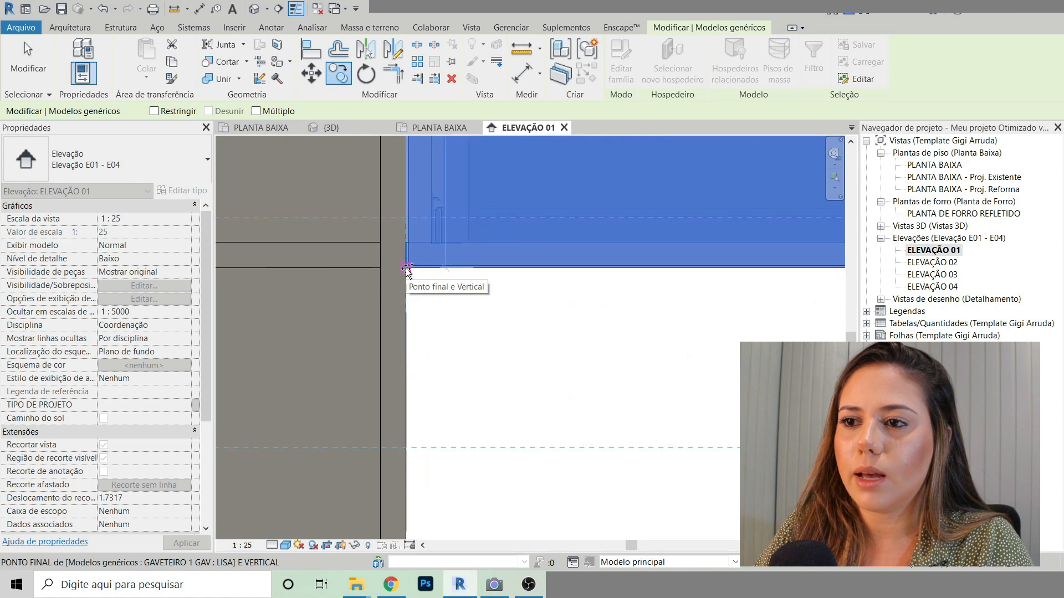
{"action": "scroll", "coordinate": [406, 269], "scroll_direction": "down", "scroll_amount": 5}
{"action": "left_click", "coordinate": [406, 269]}
Step: Move the two copied drawer units vertically so their top edge meets the underside of the upper row
{"action": "key", "text": "m"}
{"action": "key", "text": "v"}
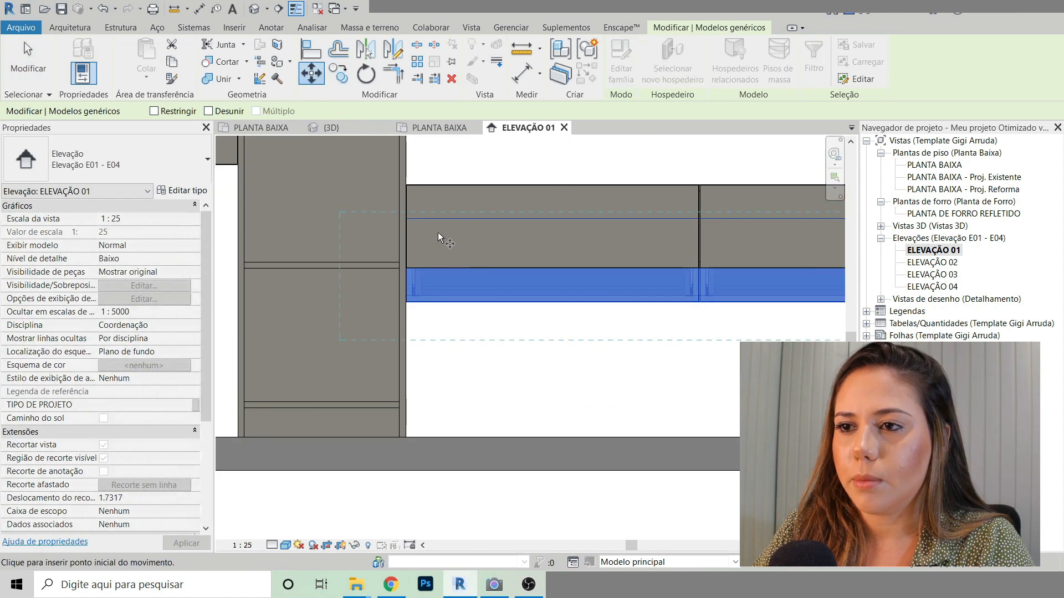
{"action": "scroll", "coordinate": [438, 233], "scroll_direction": "up", "scroll_amount": 5}
{"action": "left_click", "coordinate": [315, 197]}
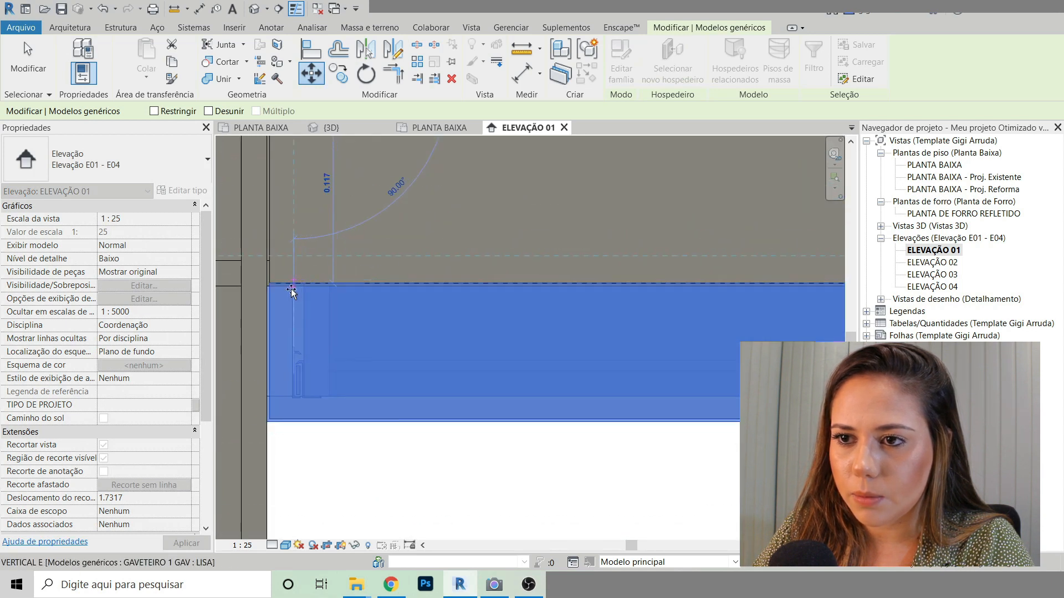
{"action": "left_click", "coordinate": [300, 287]}
{"action": "scroll", "coordinate": [327, 397], "scroll_direction": "down", "scroll_amount": 5}
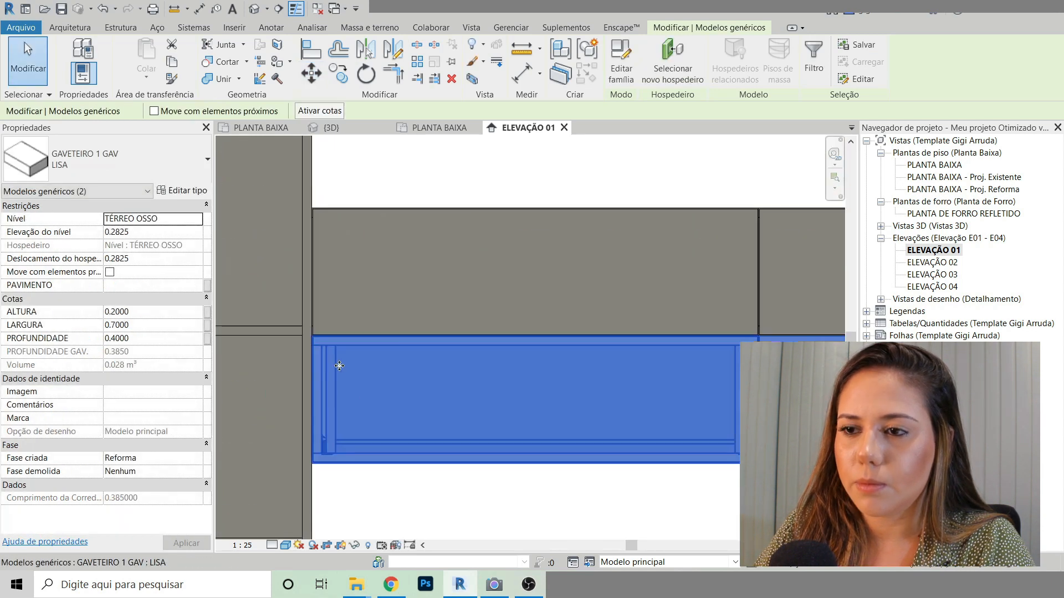
{"action": "key", "text": "Escape"}
Step: Examine the two rows of drawer units and the wall panel in elevation and in the 3D view
{"action": "scroll", "coordinate": [649, 333], "scroll_direction": "down", "scroll_amount": 1}
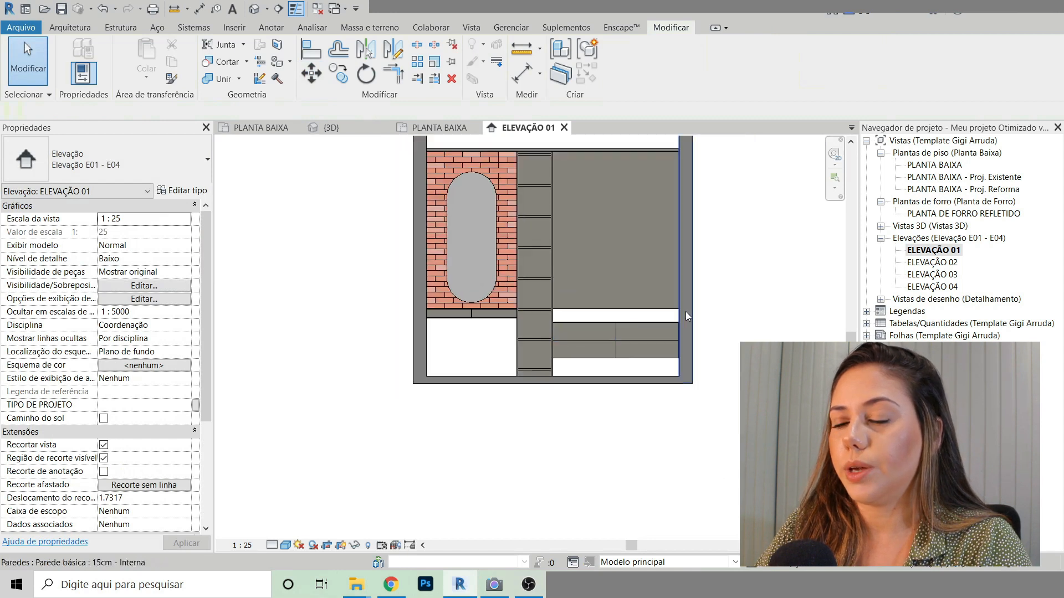
{"action": "scroll", "coordinate": [685, 310], "scroll_direction": "up", "scroll_amount": 2}
{"action": "middle_click_drag", "start_coordinate": [729, 271], "coordinate": [687, 299]}
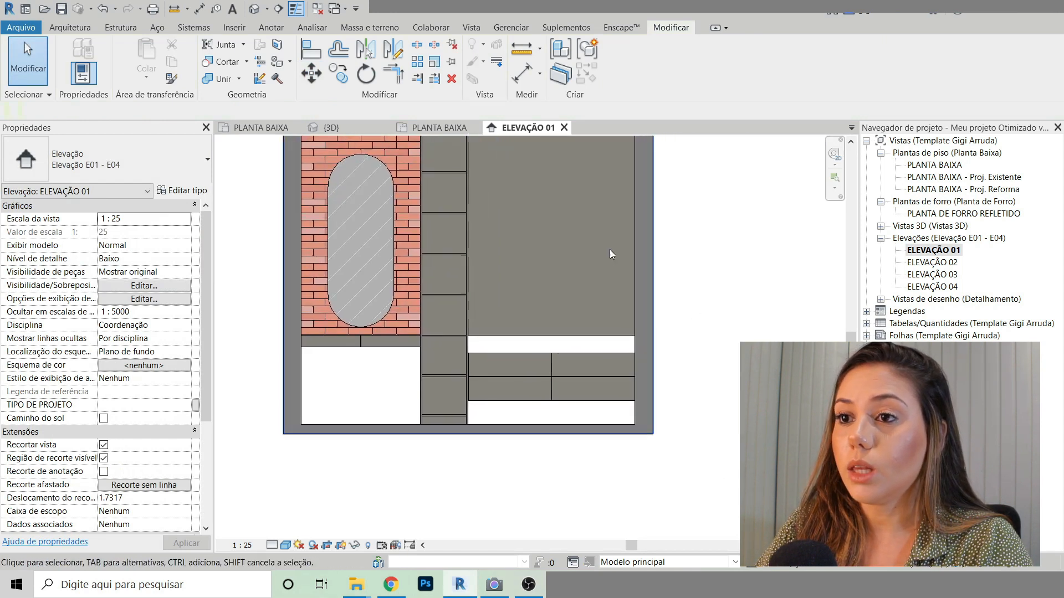
{"action": "left_click", "coordinate": [255, 10]}
{"action": "middle_click_drag", "start_coordinate": [565, 413], "coordinate": [691, 408], "text": "shift"}
{"action": "scroll", "coordinate": [717, 395], "scroll_direction": "down", "scroll_amount": 3}
{"action": "scroll", "coordinate": [713, 420], "scroll_direction": "up", "scroll_amount": 3}
{"action": "scroll", "coordinate": [566, 430], "scroll_direction": "down", "scroll_amount": 2}
{"action": "scroll", "coordinate": [575, 404], "scroll_direction": "up", "scroll_amount": 4}
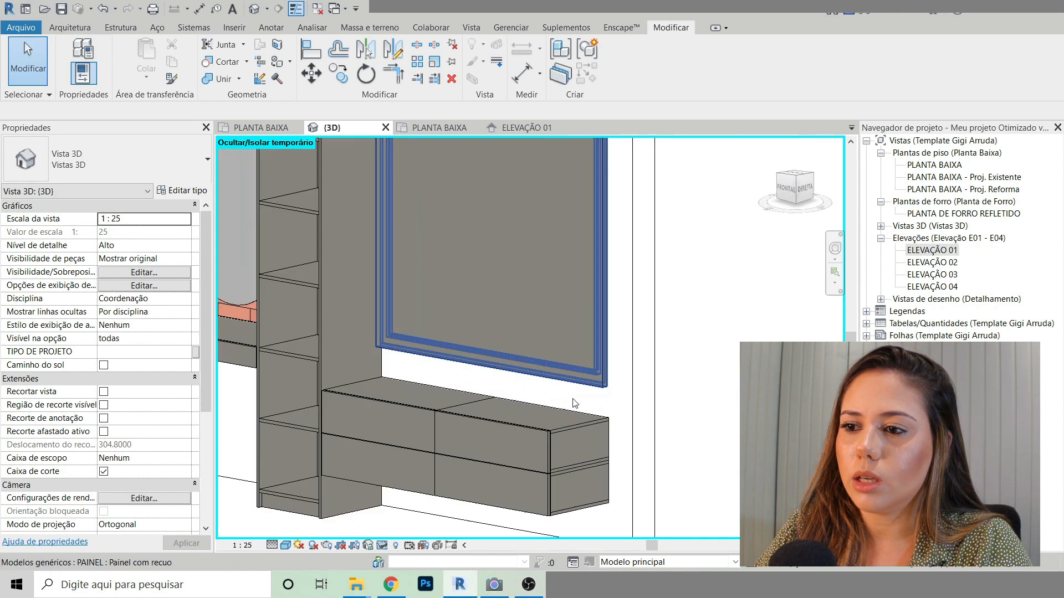
{"action": "scroll", "coordinate": [575, 404], "scroll_direction": "up", "scroll_amount": 2}
{"action": "scroll", "coordinate": [642, 406], "scroll_direction": "down", "scroll_amount": 4}
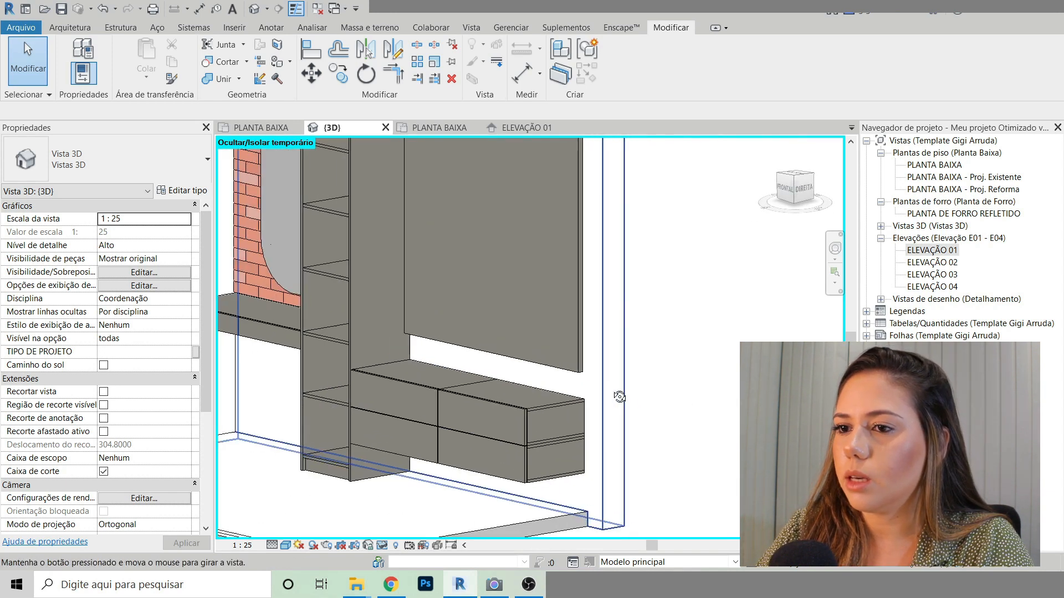
{"action": "scroll", "coordinate": [581, 390], "scroll_direction": "up", "scroll_amount": 1}
Step: Set the recessed wall panel's Altura de avanço to 0.05
{"action": "left_click", "coordinate": [523, 297]}
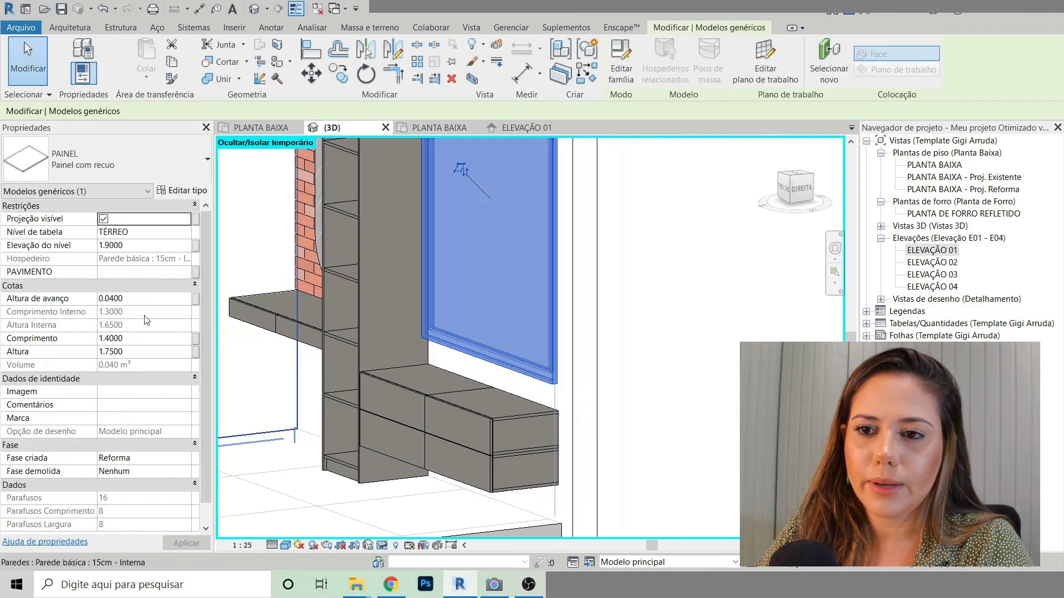
{"action": "left_click", "coordinate": [130, 301]}
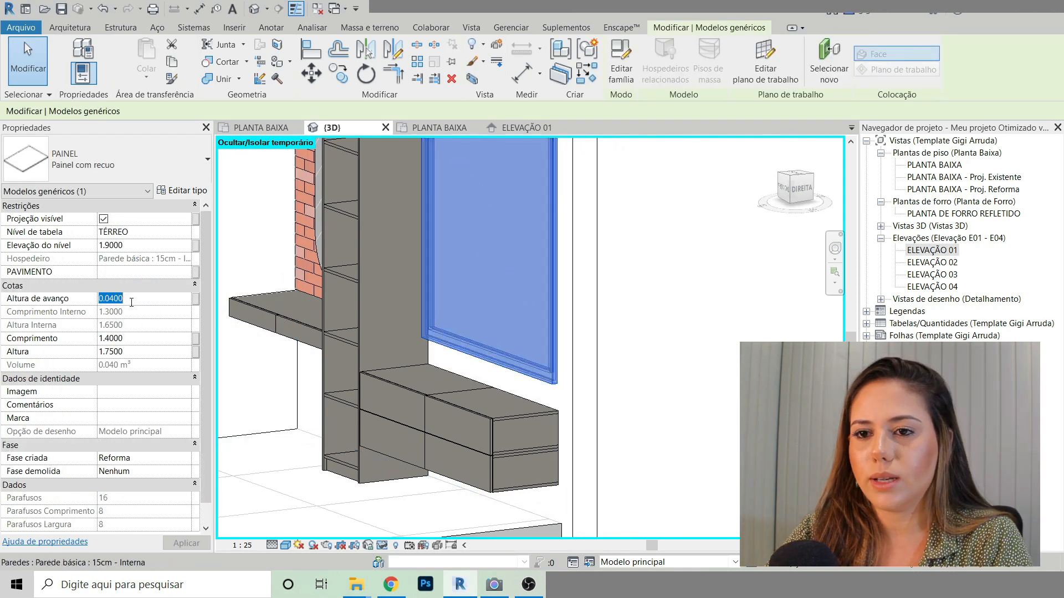
{"action": "type", "text": ".05"}
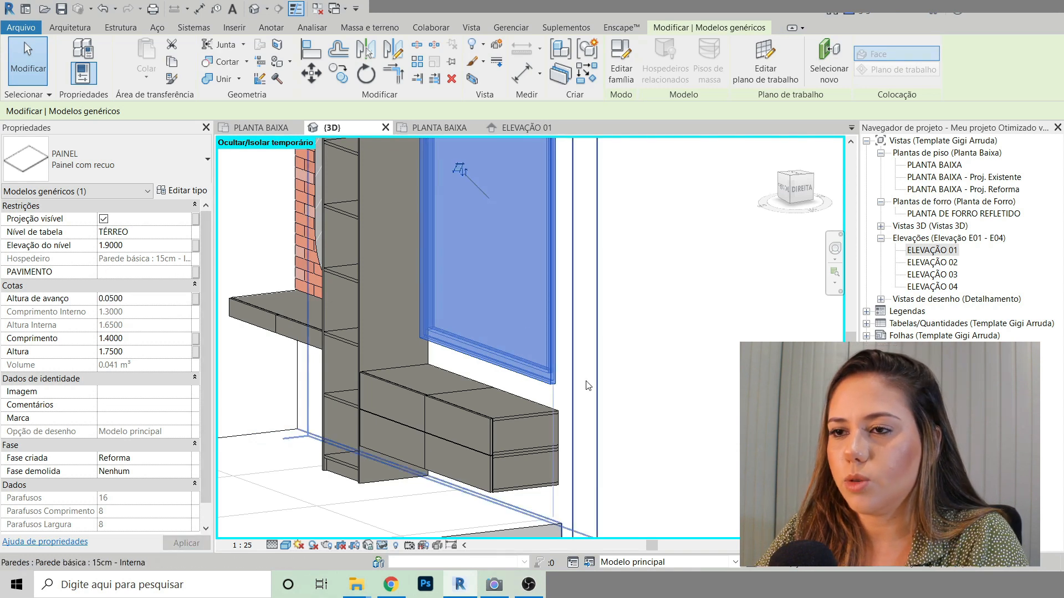
Step: Examine the recessed wall panel's profile above the drawer units in the PLANTA BAIXA floor plan
{"action": "left_click", "coordinate": [438, 128]}
{"action": "scroll", "coordinate": [467, 403], "scroll_direction": "down", "scroll_amount": 3}
{"action": "scroll", "coordinate": [563, 239], "scroll_direction": "up", "scroll_amount": 5}
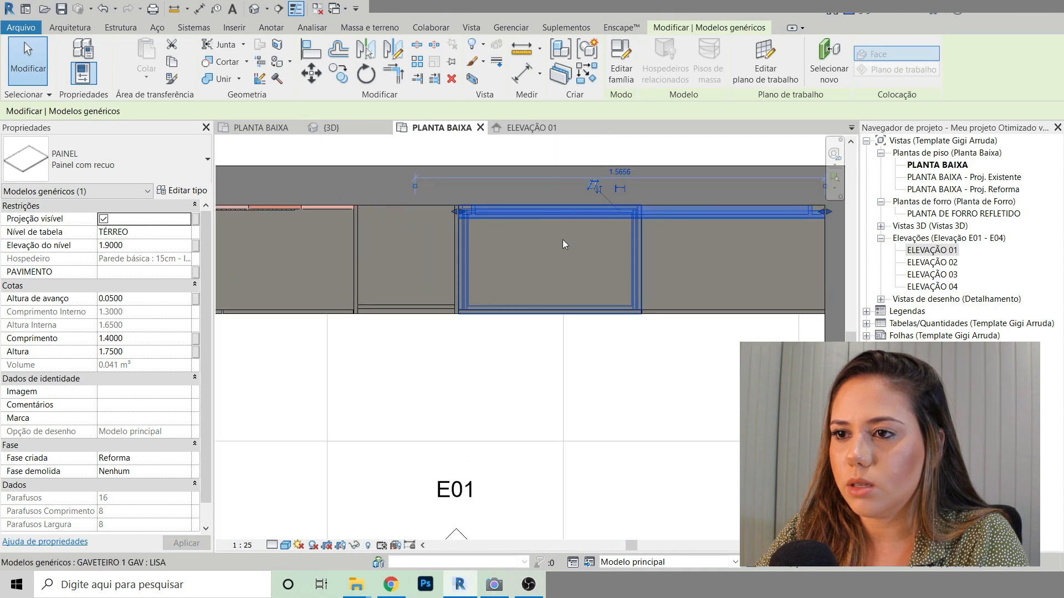
{"action": "key", "text": "Escape"}
{"action": "scroll", "coordinate": [480, 221], "scroll_direction": "up", "scroll_amount": 2}
{"action": "scroll", "coordinate": [490, 211], "scroll_direction": "down", "scroll_amount": 6}
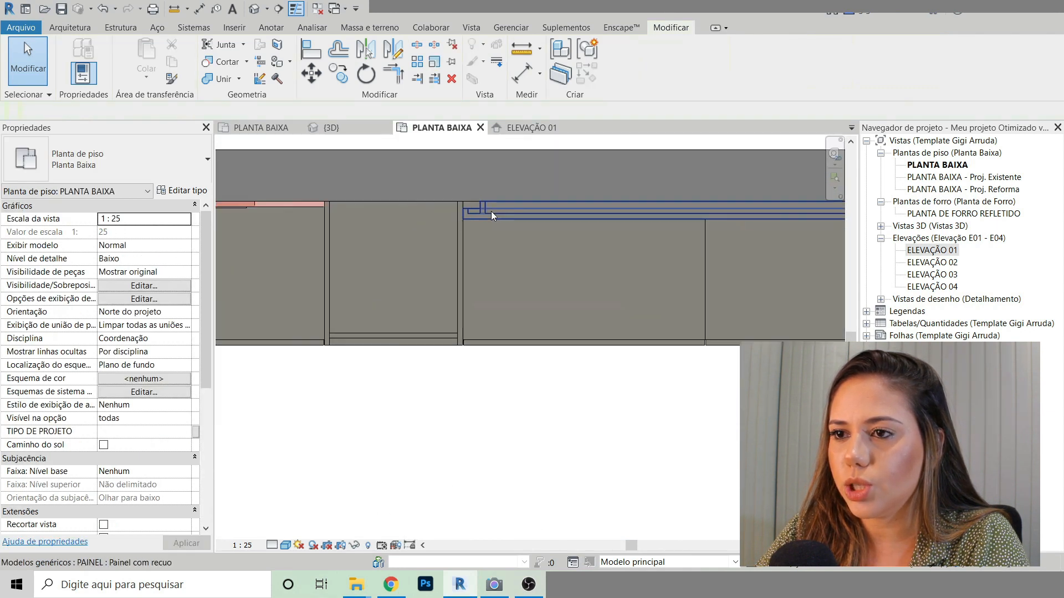
{"action": "scroll", "coordinate": [478, 334], "scroll_direction": "up", "scroll_amount": 2}
Step: Move the E02 elevation's view line to the left, in line with the centre of the elevation marker
{"action": "left_click", "coordinate": [539, 399]}
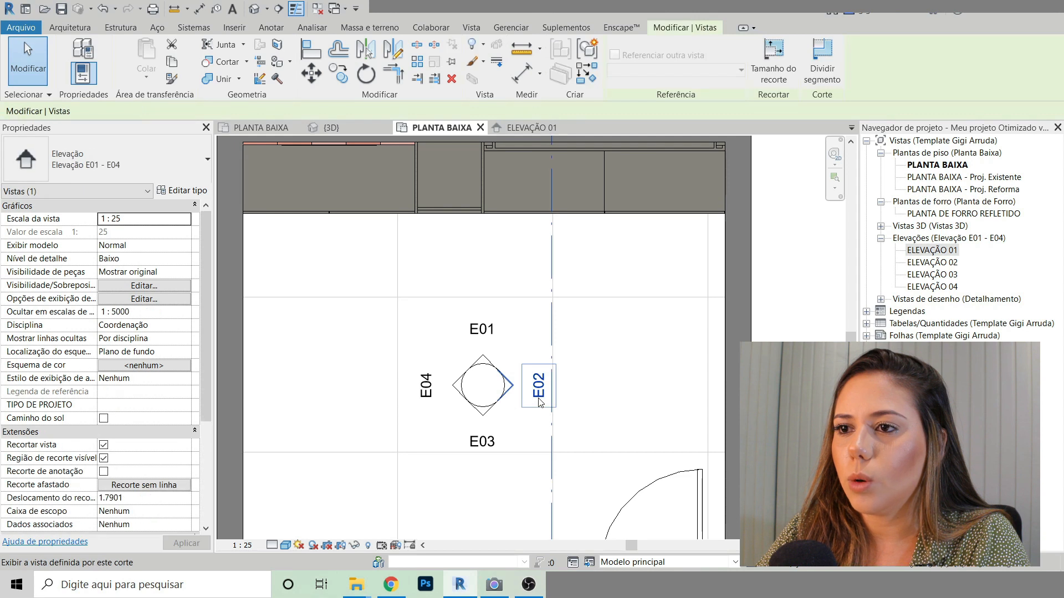
{"action": "scroll", "coordinate": [540, 402], "scroll_direction": "down", "scroll_amount": 2}
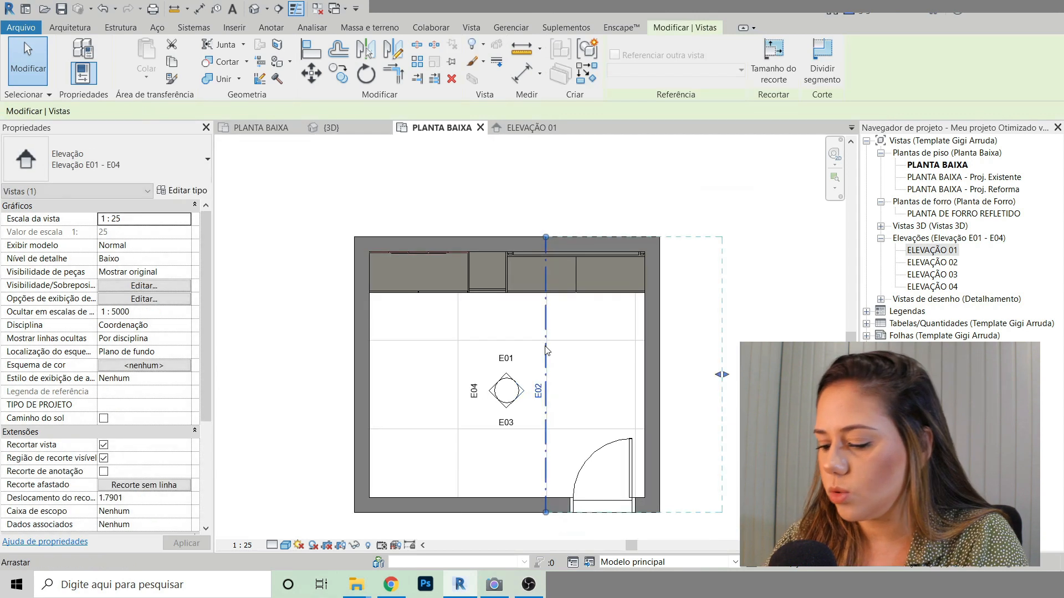
{"action": "key", "text": "Left"}
{"action": "key", "text": "Left"}
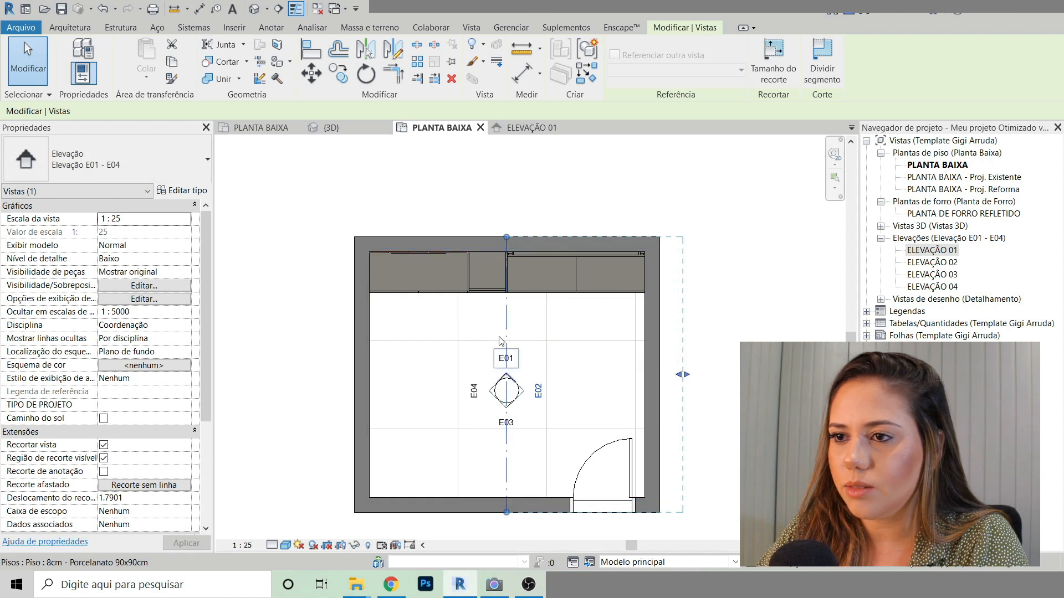
{"action": "scroll", "coordinate": [510, 252], "scroll_direction": "up", "scroll_amount": 1}
{"action": "scroll", "coordinate": [510, 251], "scroll_direction": "up", "scroll_amount": 3}
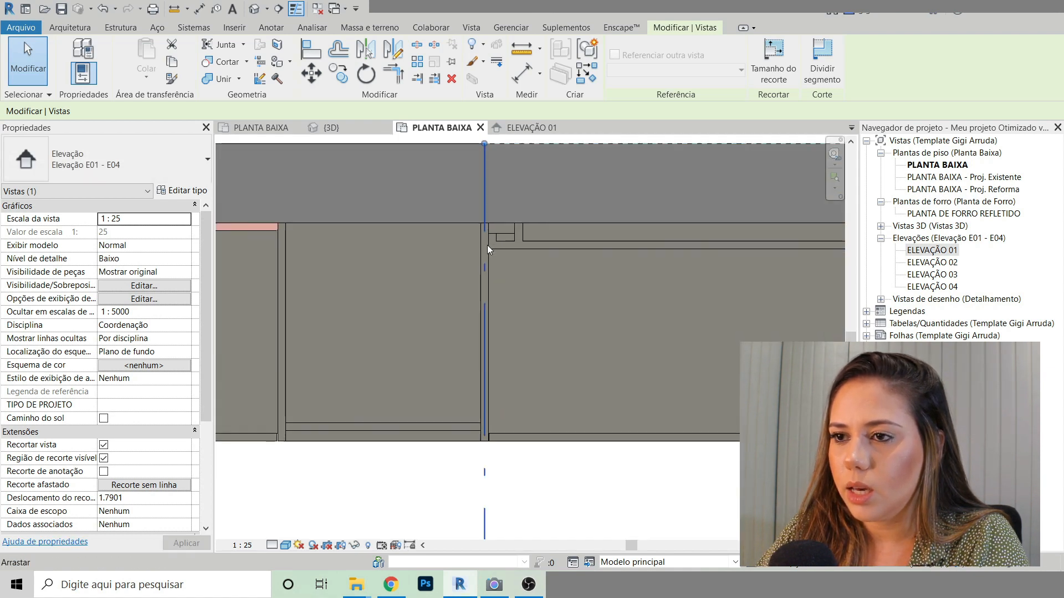
{"action": "scroll", "coordinate": [487, 245], "scroll_direction": "down", "scroll_amount": 3}
{"action": "key", "text": "Escape"}
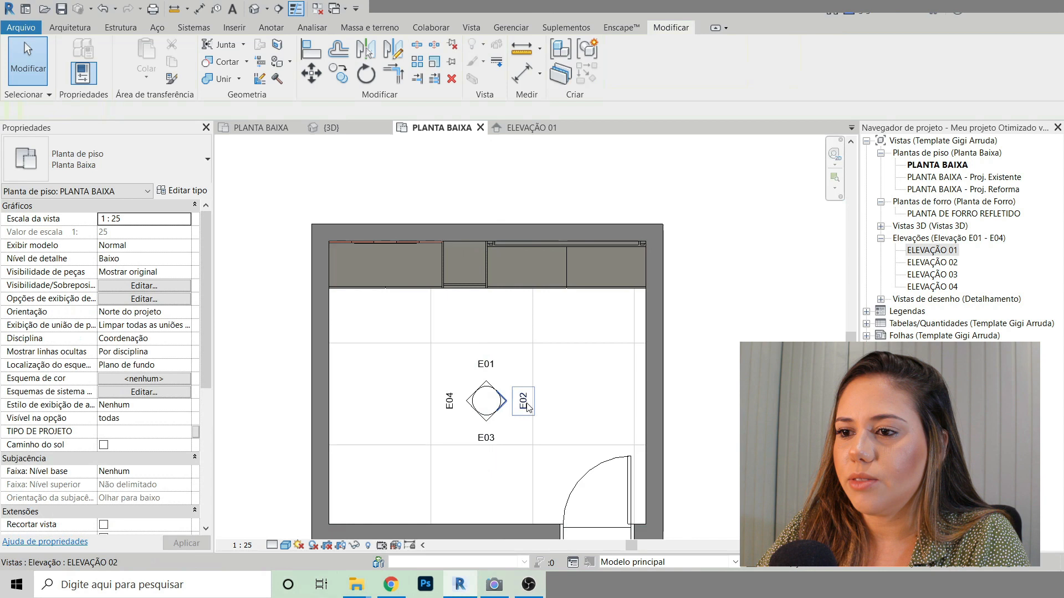
Step: Nudge the E02 elevation's view line to the right so it cuts through the first drawer unit and the recessed panel
{"action": "left_click", "coordinate": [523, 403]}
{"action": "scroll", "coordinate": [524, 403], "scroll_direction": "up", "scroll_amount": 2}
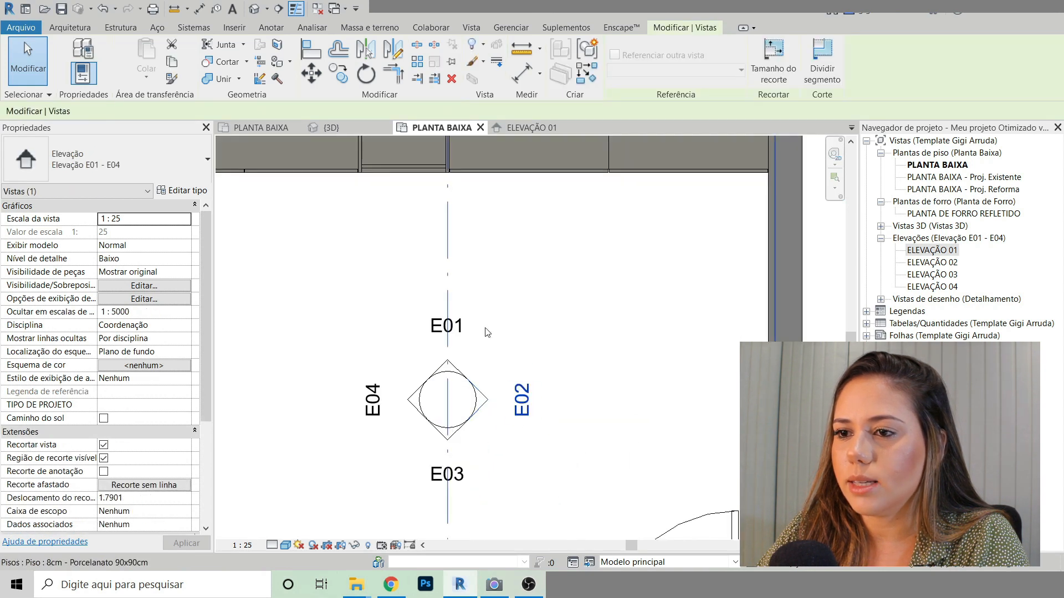
{"action": "left_click", "coordinate": [446, 256]}
{"action": "scroll", "coordinate": [446, 255], "scroll_direction": "down", "scroll_amount": 3}
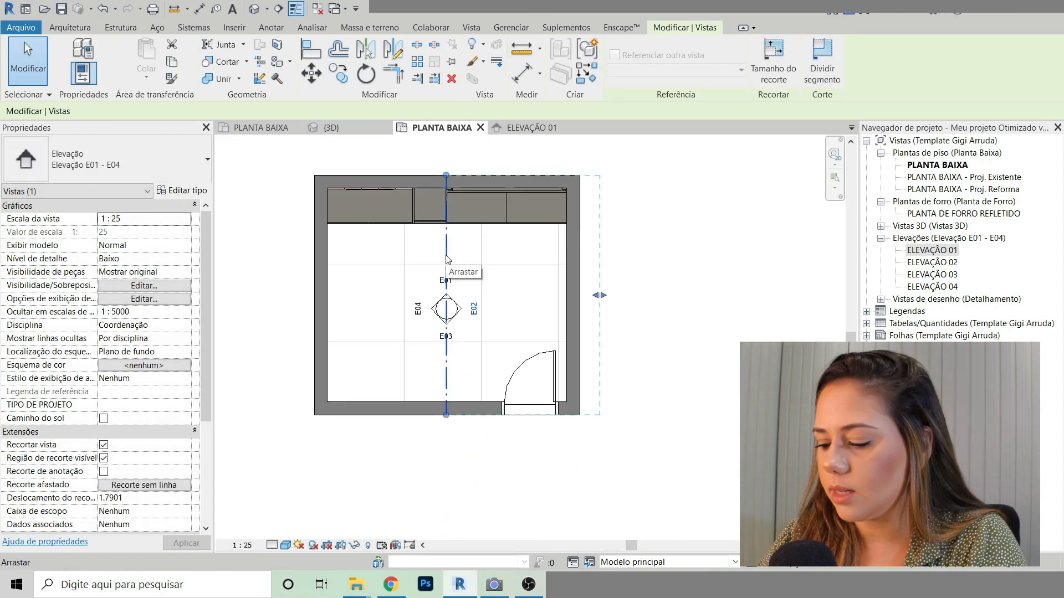
{"action": "key", "text": "Right"}
{"action": "key", "text": "Right"}
{"action": "key", "text": "Right"}
{"action": "key", "text": "Right"}
{"action": "key", "text": "Right"}
{"action": "key", "text": "Right"}
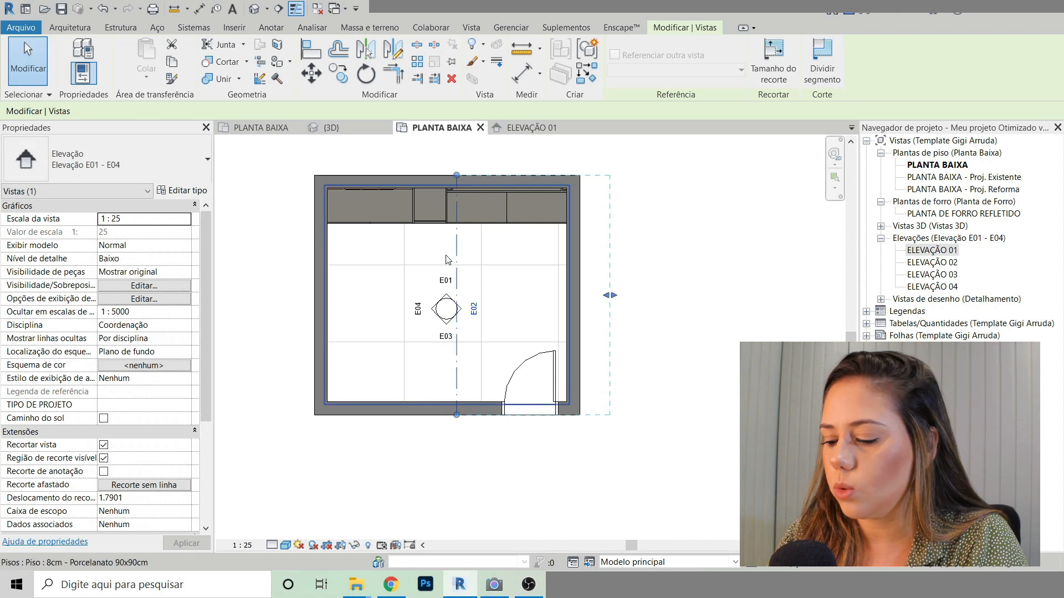
{"action": "key", "text": "Right"}
{"action": "key", "text": "Right"}
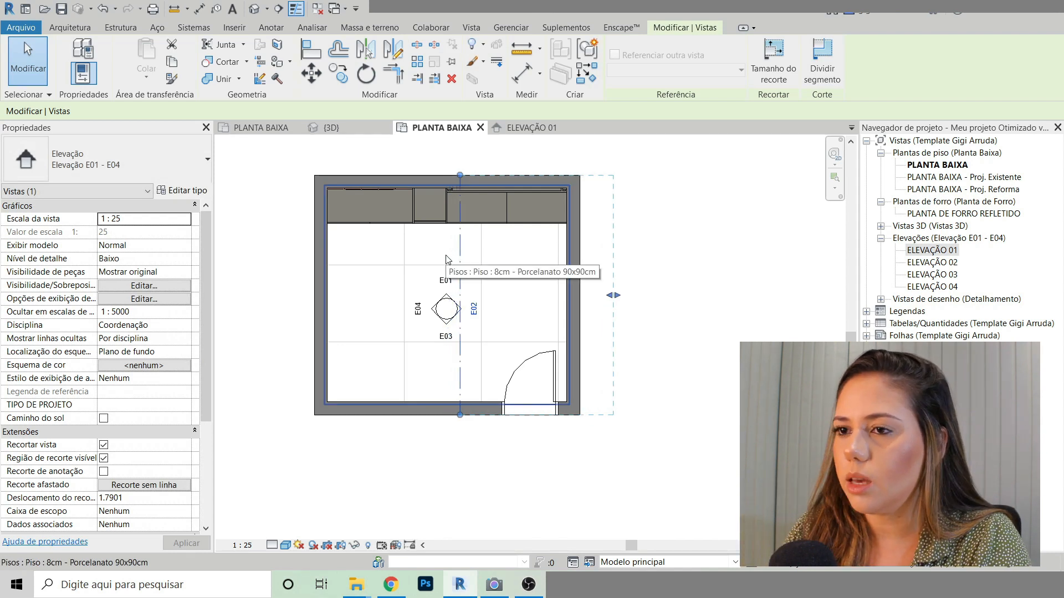
{"action": "scroll", "coordinate": [434, 238], "scroll_direction": "up", "scroll_amount": 2}
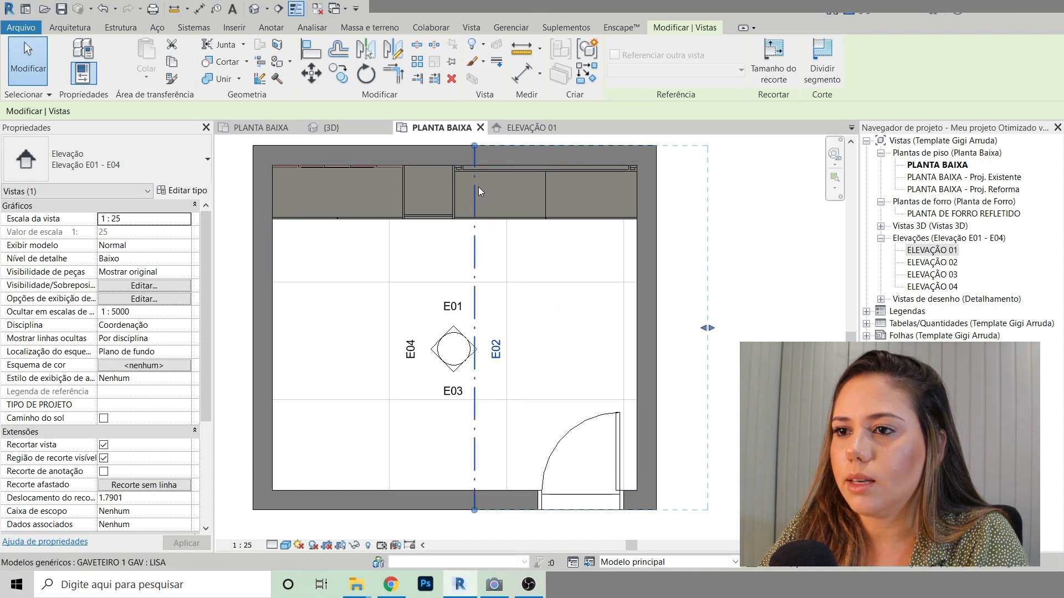
{"action": "scroll", "coordinate": [559, 363], "scroll_direction": "down", "scroll_amount": 2}
{"action": "left_click", "coordinate": [724, 267]}
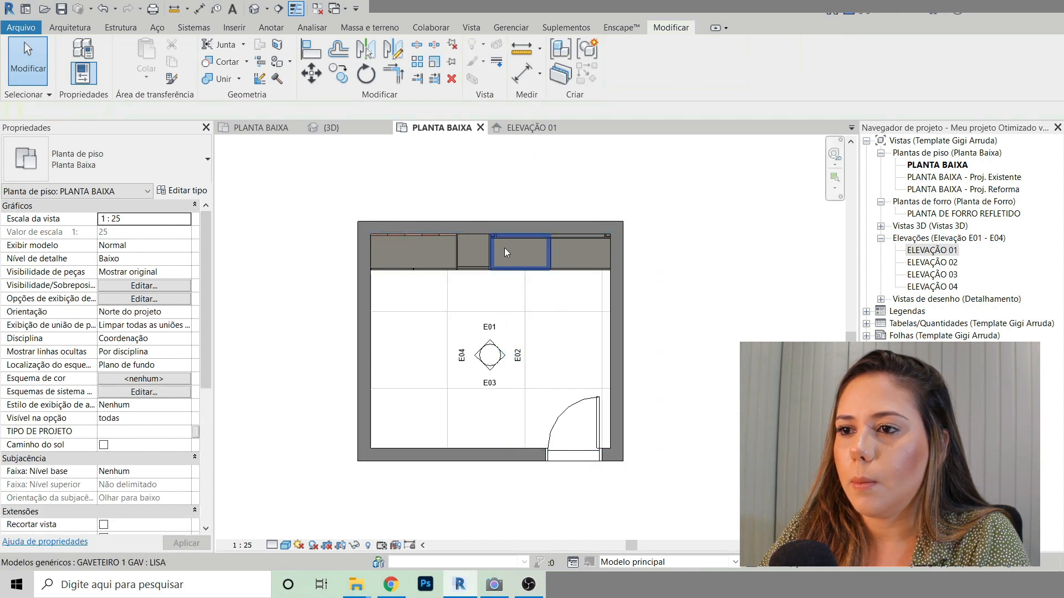
Step: Open ELEVAÇÃO 02 and measure the gap between the wall and the back of the recessed panel's lower lip
{"action": "double_click", "coordinate": [517, 359]}
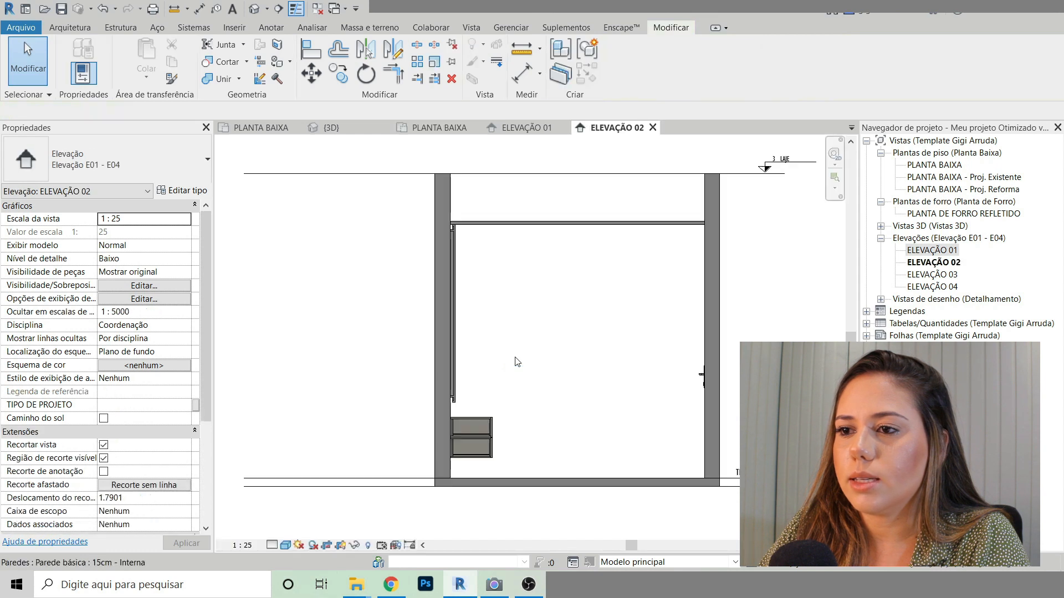
{"action": "scroll", "coordinate": [489, 397], "scroll_direction": "up", "scroll_amount": 5}
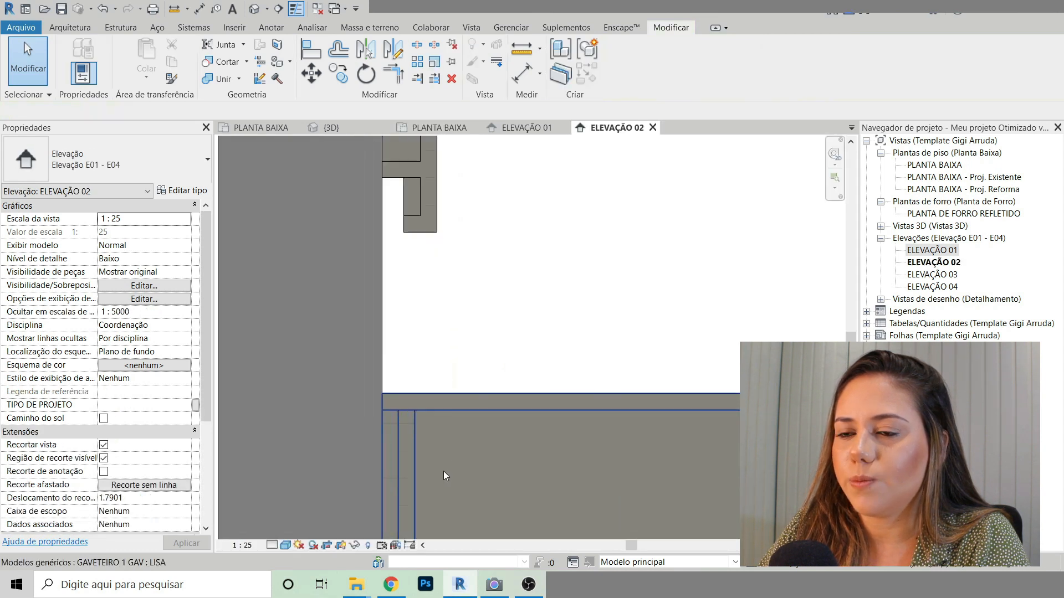
{"action": "left_click", "coordinate": [410, 192]}
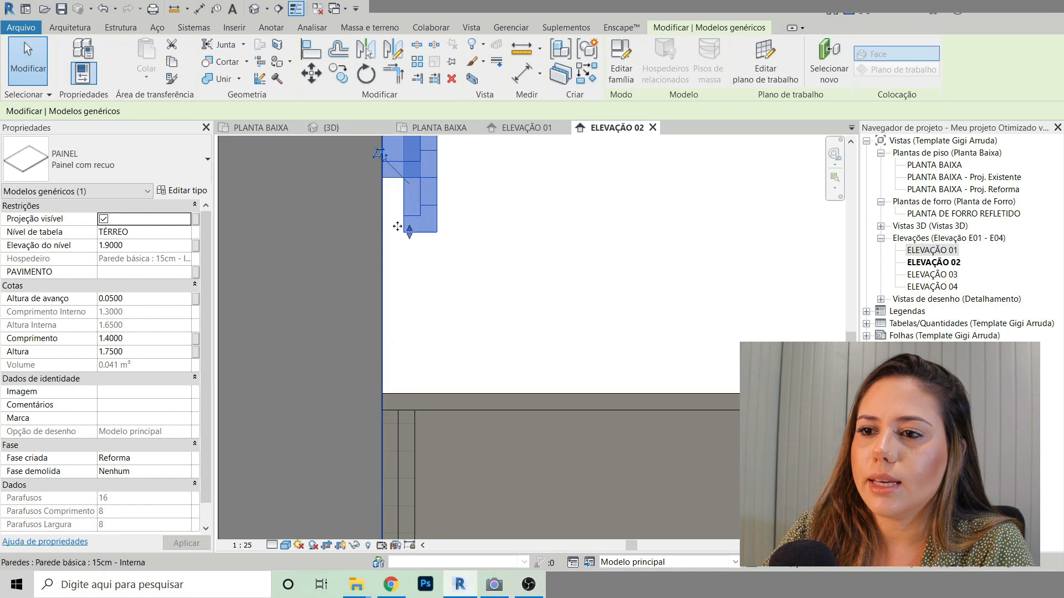
{"action": "left_click", "coordinate": [522, 53]}
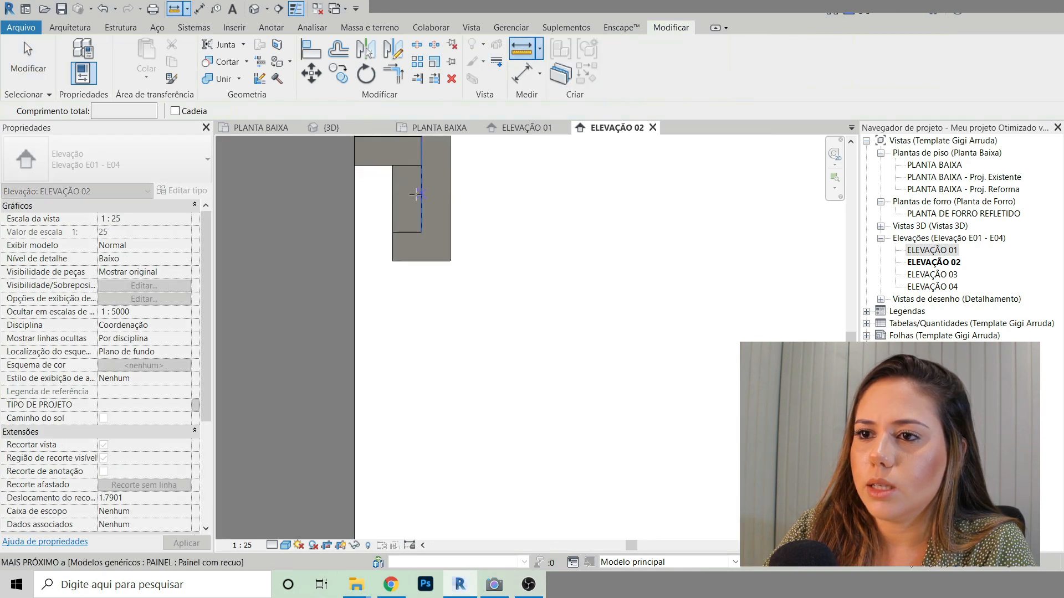
{"action": "left_click", "coordinate": [392, 210]}
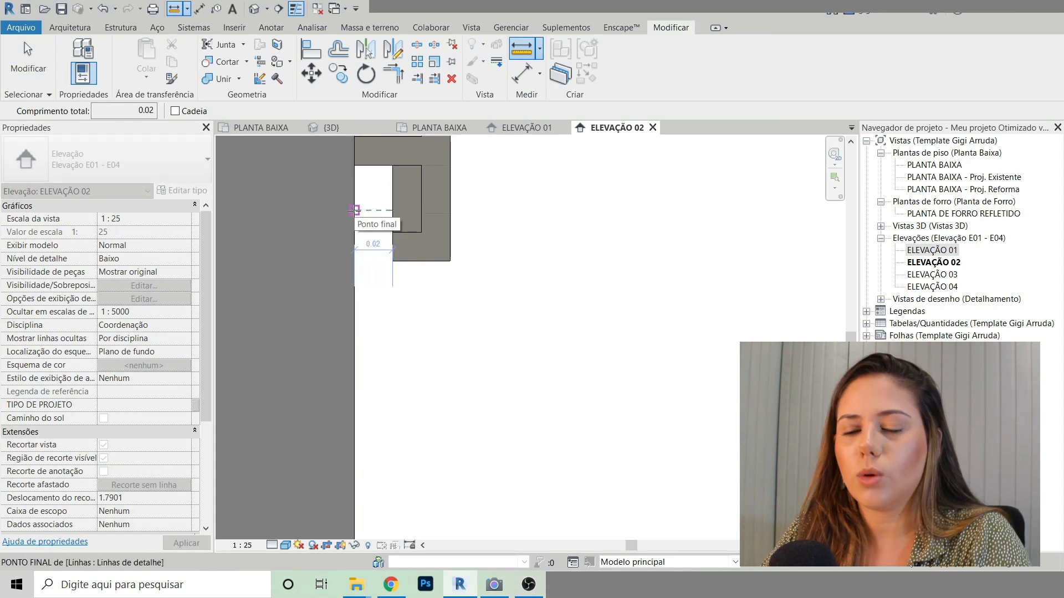
{"action": "key", "text": "Escape"}
{"action": "key", "text": "Escape"}
Step: Set the recessed wall panel's Altura de avanço to 0.065
{"action": "scroll", "coordinate": [393, 200], "scroll_direction": "down", "scroll_amount": 2}
{"action": "scroll", "coordinate": [393, 200], "scroll_direction": "up", "scroll_amount": 1}
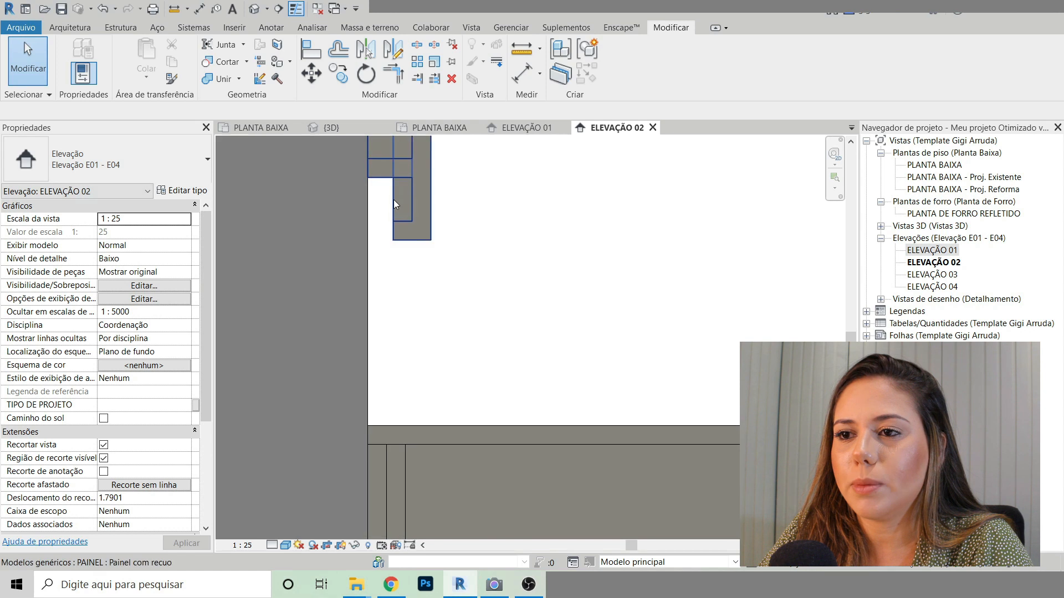
{"action": "scroll", "coordinate": [394, 203], "scroll_direction": "up", "scroll_amount": 1}
{"action": "middle_click_drag", "start_coordinate": [445, 209], "coordinate": [440, 233]}
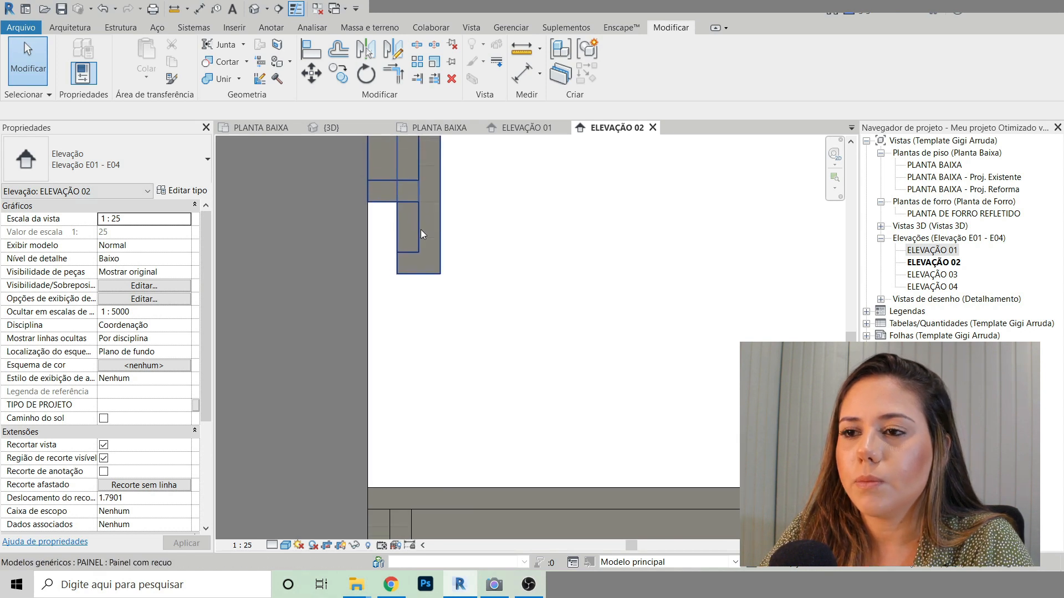
{"action": "scroll", "coordinate": [420, 233], "scroll_direction": "down", "scroll_amount": 2}
{"action": "left_click", "coordinate": [424, 201]}
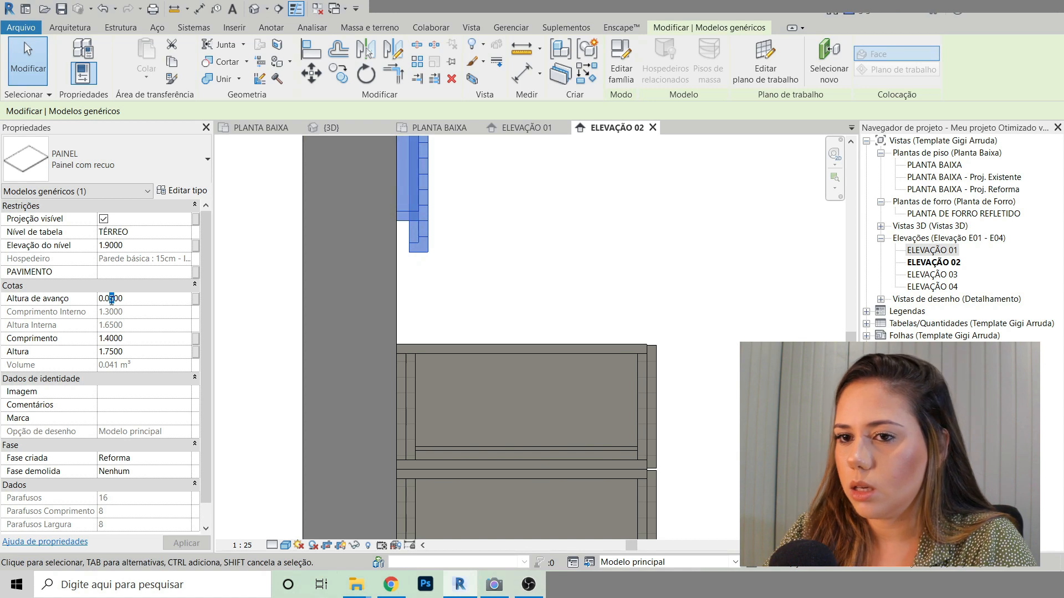
{"action": "type", "text": "6"}
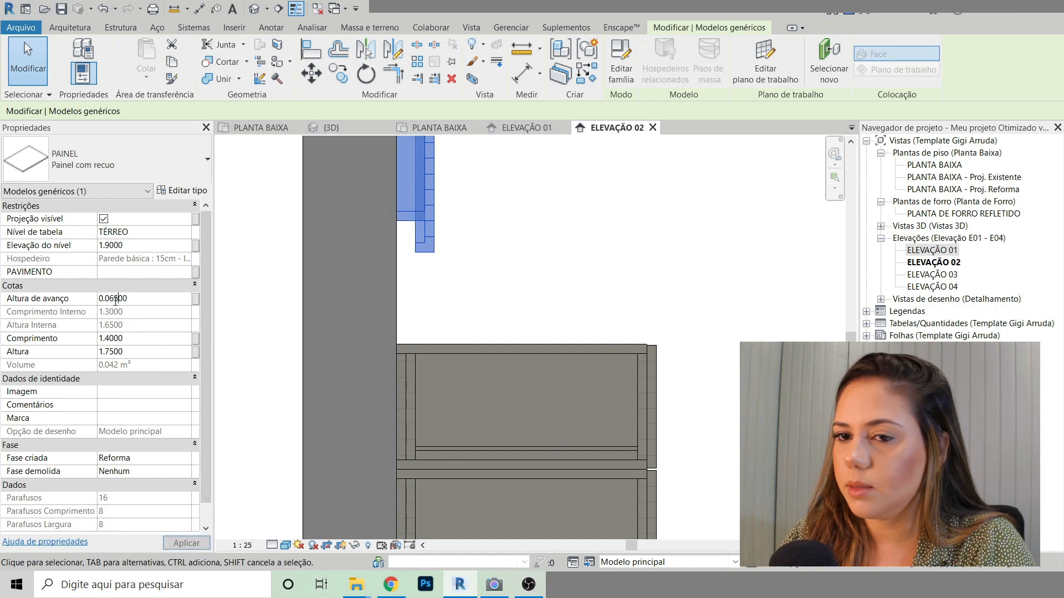
{"action": "left_click", "coordinate": [494, 314]}
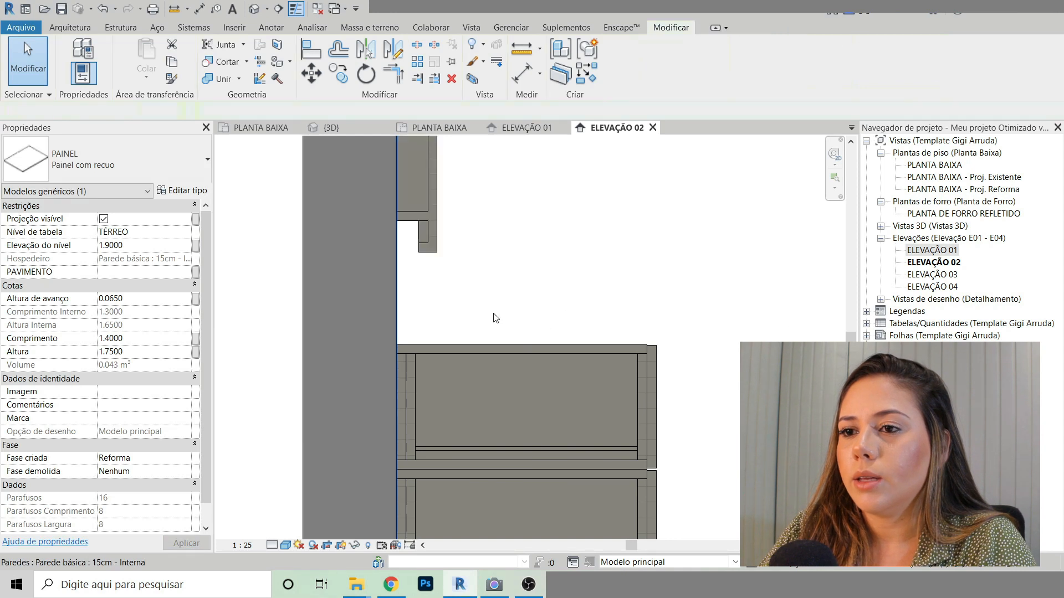
{"action": "scroll", "coordinate": [388, 307], "scroll_direction": "down", "scroll_amount": 5}
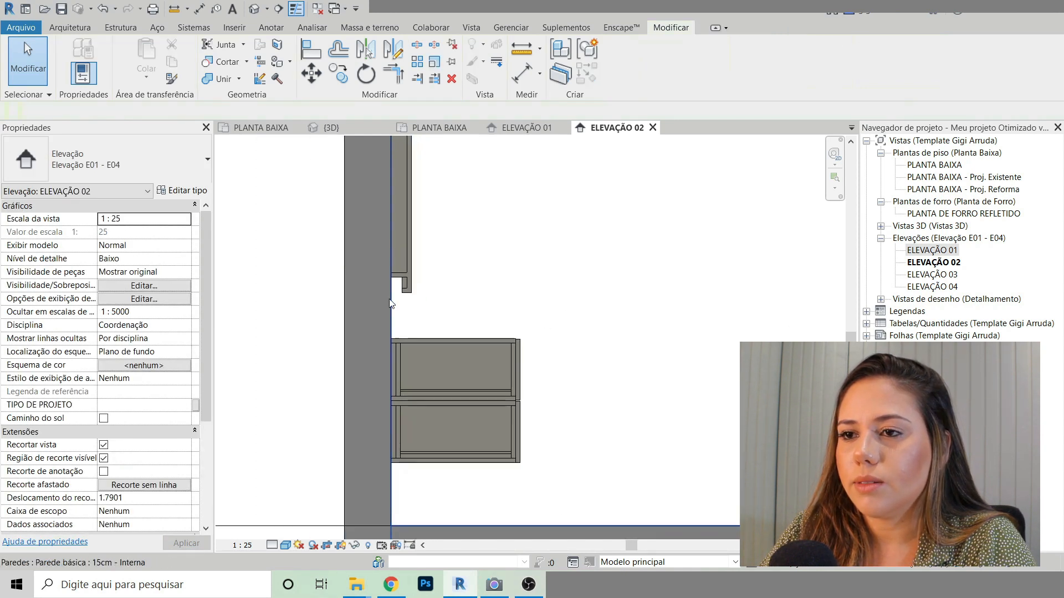
Step: Place a CHAPA VERTICAL MDF 15mm component in the PLANTA BAIXA floor plan, rotated parallel to the drawer units, in the free floor area
{"action": "left_click", "coordinate": [460, 132]}
{"action": "left_click", "coordinate": [76, 33]}
{"action": "left_click", "coordinate": [154, 60]}
{"action": "left_click", "coordinate": [109, 161]}
{"action": "type", "text": "CHAPA"}
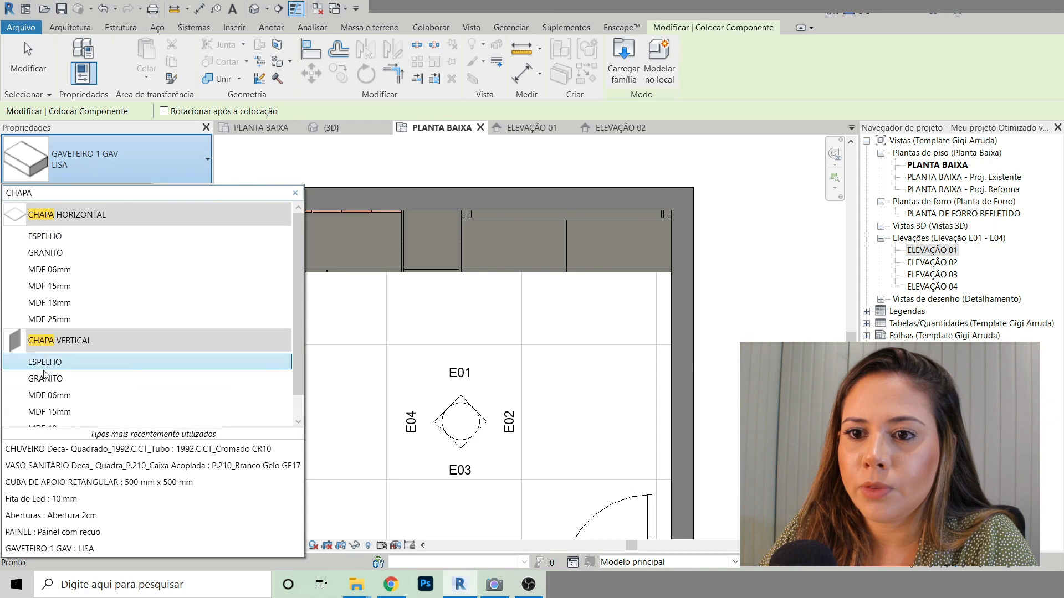
{"action": "scroll", "coordinate": [46, 382], "scroll_direction": "down", "scroll_amount": 3}
{"action": "left_click", "coordinate": [49, 409]}
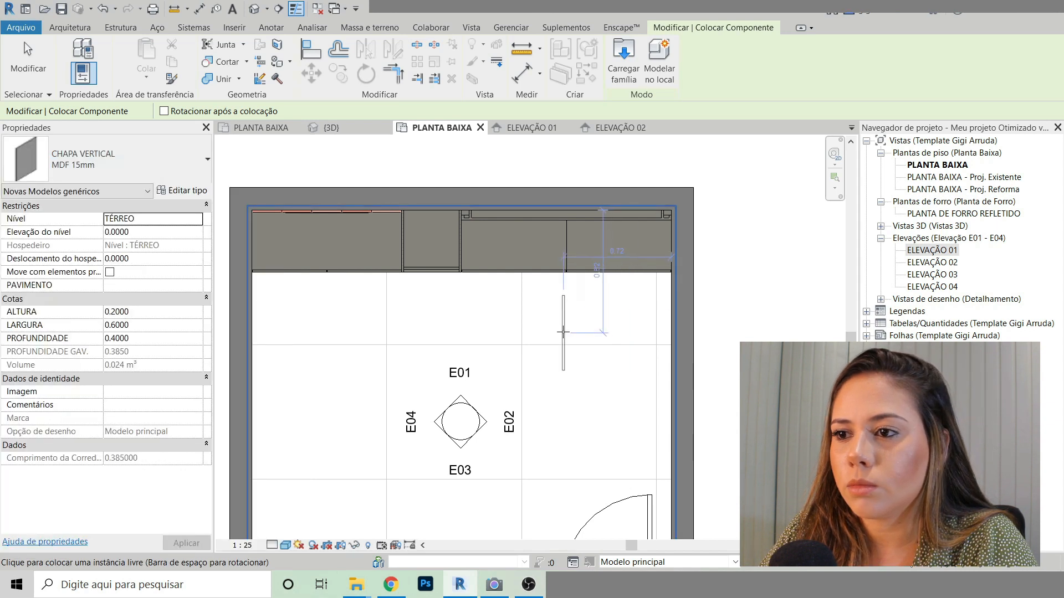
{"action": "scroll", "coordinate": [563, 332], "scroll_direction": "up", "scroll_amount": 2}
{"action": "key", "text": "space"}
{"action": "left_click", "coordinate": [550, 340]}
{"action": "key", "text": "Escape"}
{"action": "key", "text": "Escape"}
Step: Align the back face of the vertical MDF board with the inner face of the wall behind the drawer units
{"action": "key", "text": "l"}
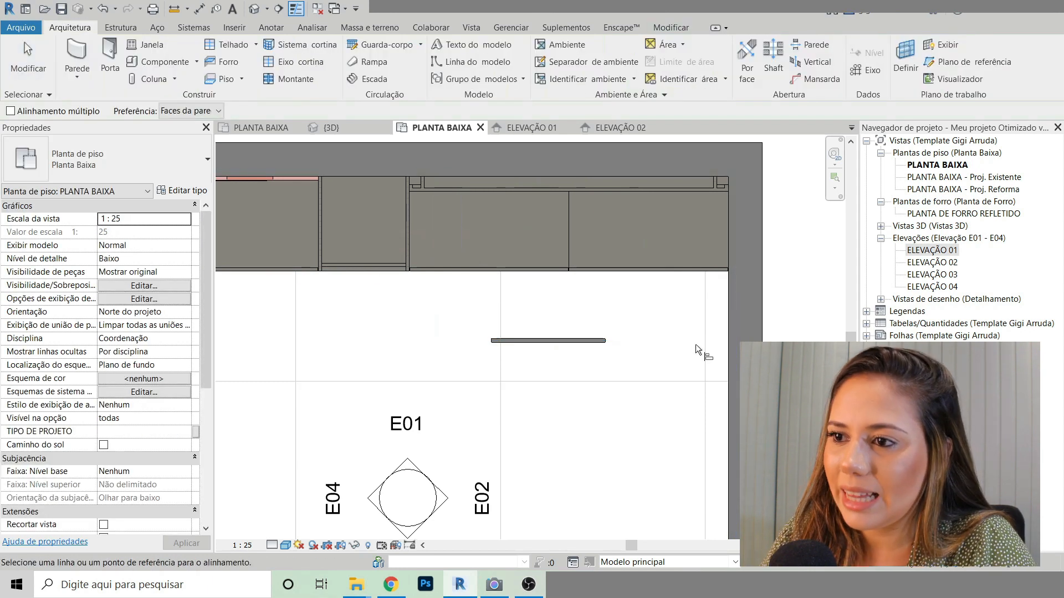
{"action": "scroll", "coordinate": [483, 176], "scroll_direction": "up", "scroll_amount": 3}
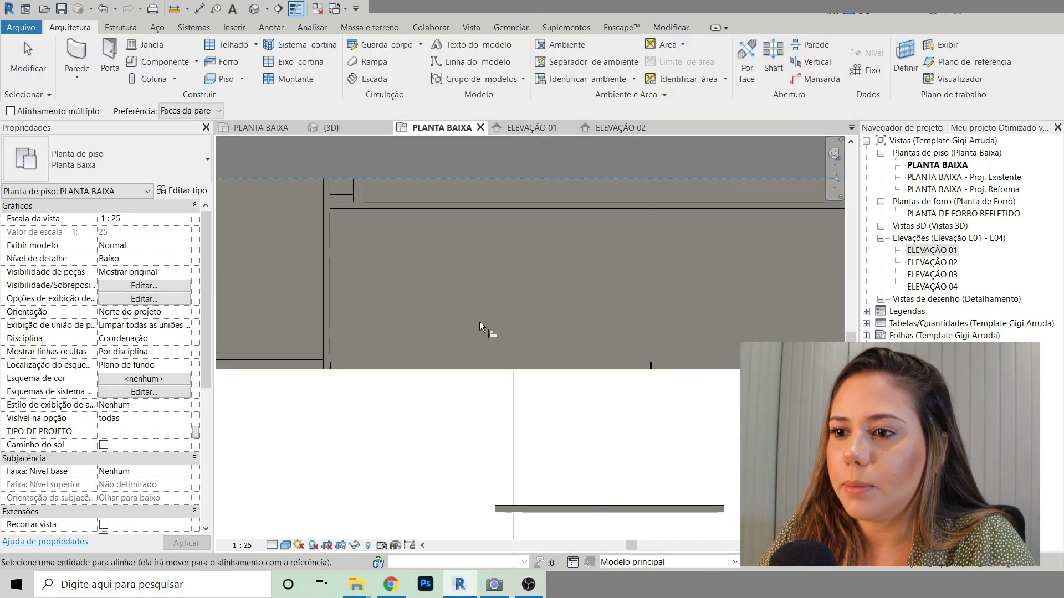
{"action": "scroll", "coordinate": [505, 504], "scroll_direction": "up", "scroll_amount": 4}
{"action": "scroll", "coordinate": [528, 284], "scroll_direction": "down", "scroll_amount": 5}
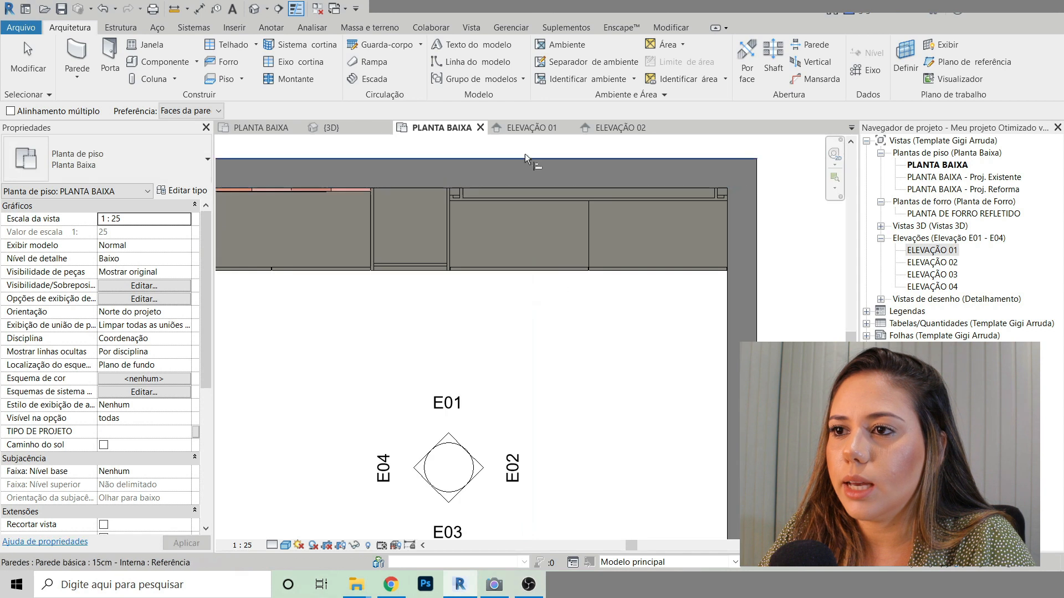
{"action": "key", "text": "Escape"}
Step: In ELEVAÇÃO 01, raise the vertical board's bottom edge to the top of the upper row of drawer units
{"action": "left_click", "coordinate": [530, 126]}
{"action": "scroll", "coordinate": [558, 371], "scroll_direction": "up", "scroll_amount": 3}
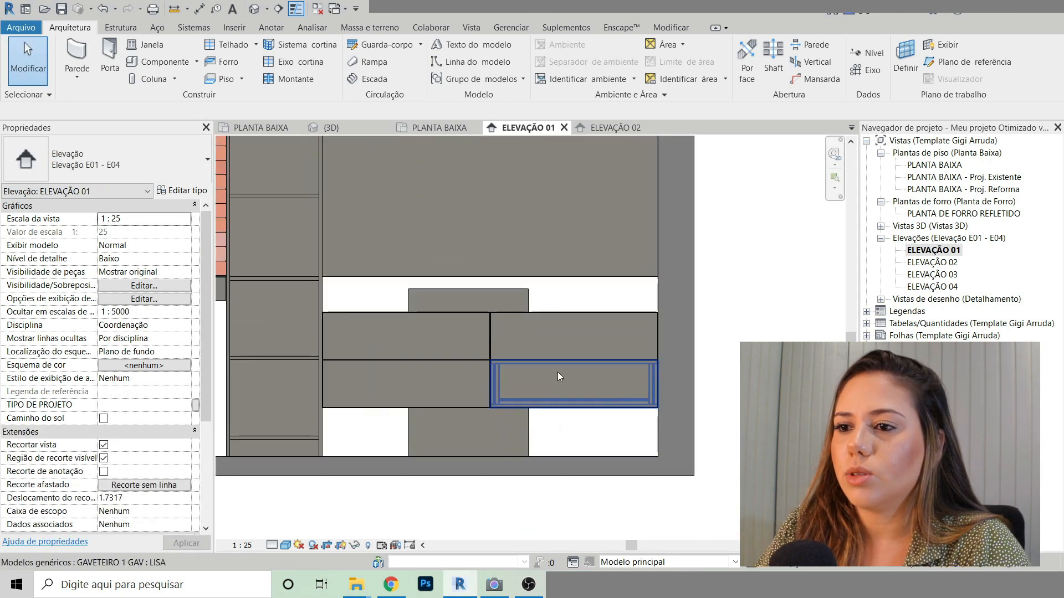
{"action": "left_click", "coordinate": [470, 297]}
{"action": "left_click_drag", "start_coordinate": [468, 457], "coordinate": [474, 315]}
{"action": "scroll", "coordinate": [475, 315], "scroll_direction": "up", "scroll_amount": 5}
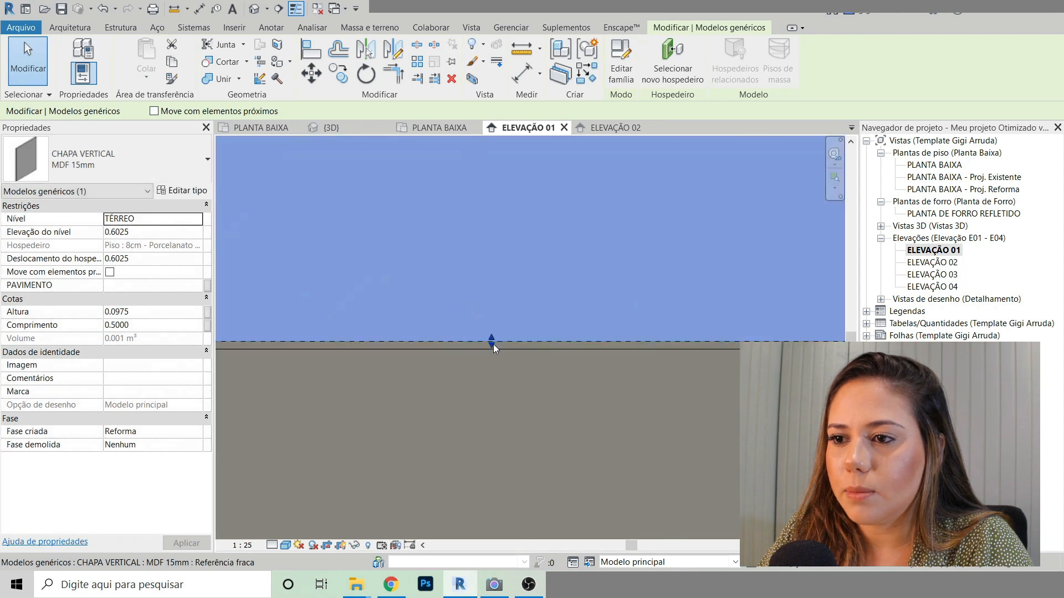
Step: Stretch both ends of the vertical board to span the full 1.4 m width above the drawer units
{"action": "scroll", "coordinate": [492, 344], "scroll_direction": "down", "scroll_amount": 4}
{"action": "left_click_drag", "start_coordinate": [531, 326], "coordinate": [299, 328]}
{"action": "scroll", "coordinate": [261, 313], "scroll_direction": "down", "scroll_amount": 3}
{"action": "scroll", "coordinate": [509, 316], "scroll_direction": "up", "scroll_amount": 2}
{"action": "scroll", "coordinate": [509, 316], "scroll_direction": "up", "scroll_amount": 1}
{"action": "left_click_drag", "start_coordinate": [442, 325], "coordinate": [738, 325]}
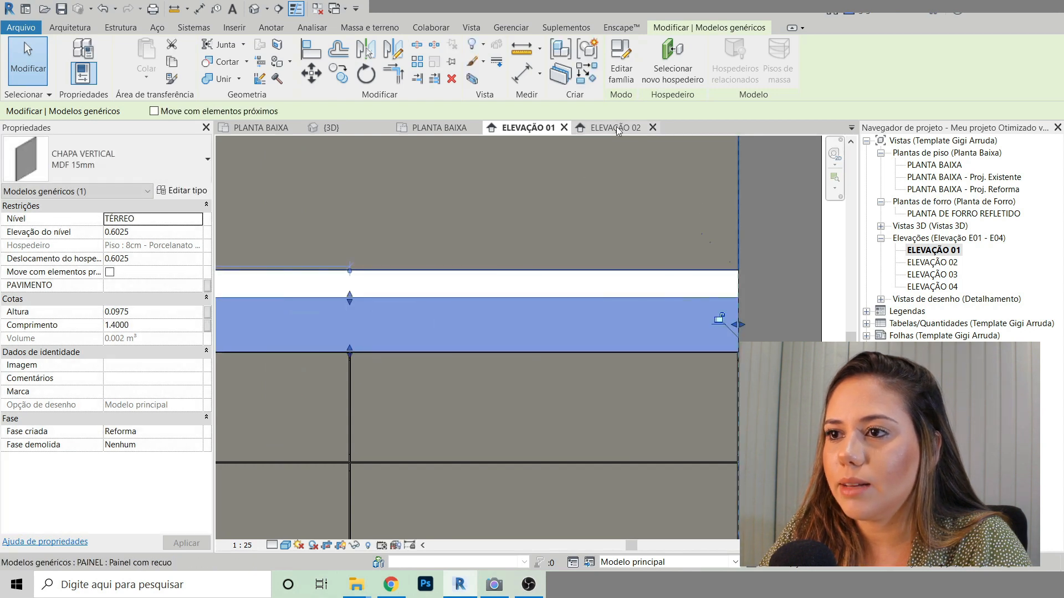
Step: In ELEVAÇÃO 02, extend the vertical board's top edge up to the underside of the panel's recessed frame
{"action": "left_click", "coordinate": [616, 127]}
{"action": "scroll", "coordinate": [390, 308], "scroll_direction": "up", "scroll_amount": 4}
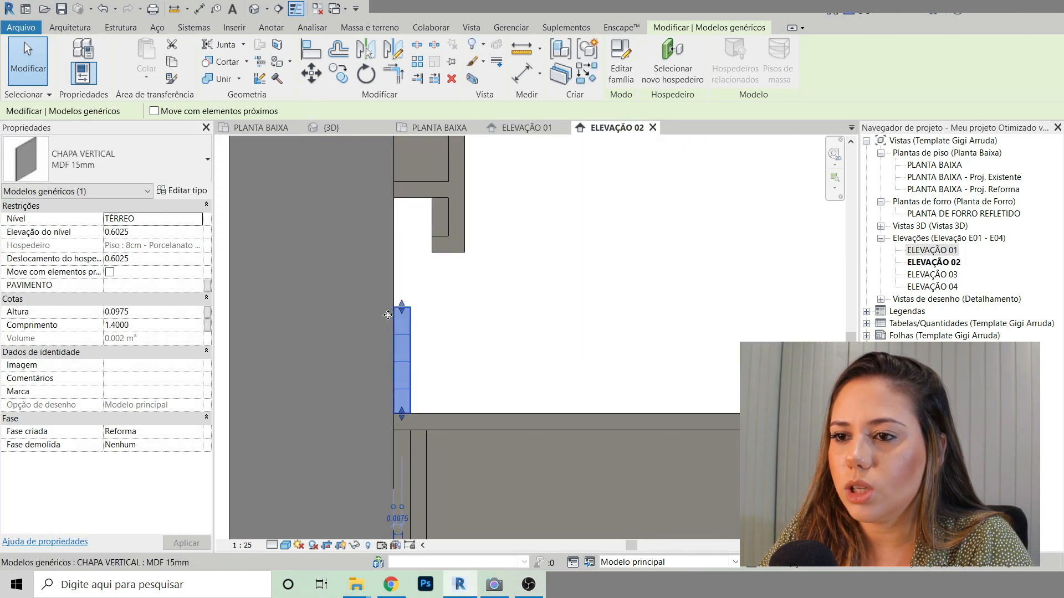
{"action": "left_click_drag", "start_coordinate": [405, 301], "coordinate": [411, 192]}
{"action": "scroll", "coordinate": [404, 298], "scroll_direction": "down", "scroll_amount": 1}
{"action": "key", "text": "Escape"}
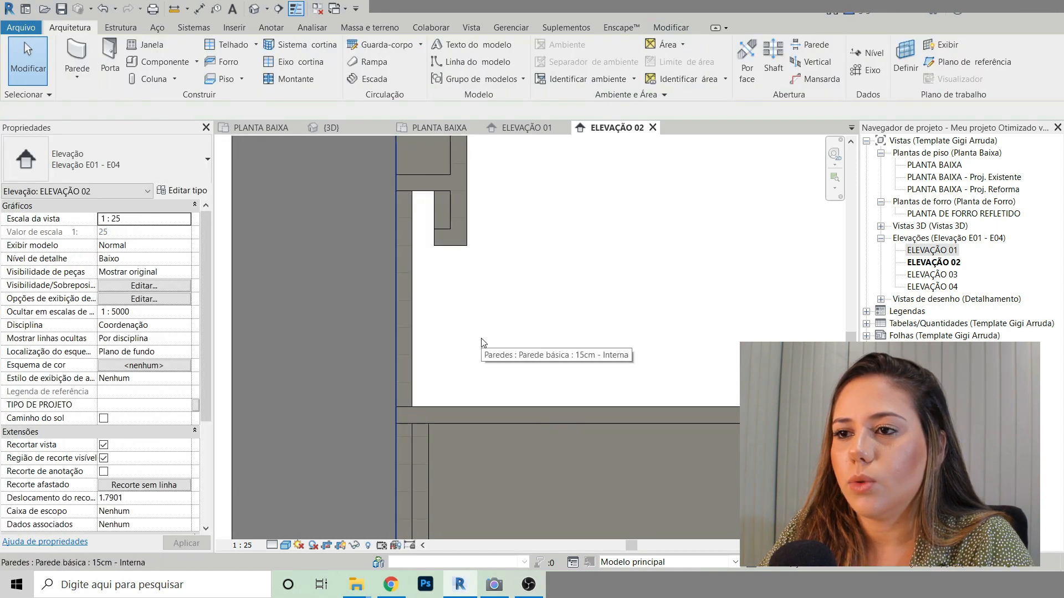
Step: Try the vertical board's top edge level with the bottom of the panel's lip, and return it to the recessed frame's underside
{"action": "left_click", "coordinate": [412, 231]}
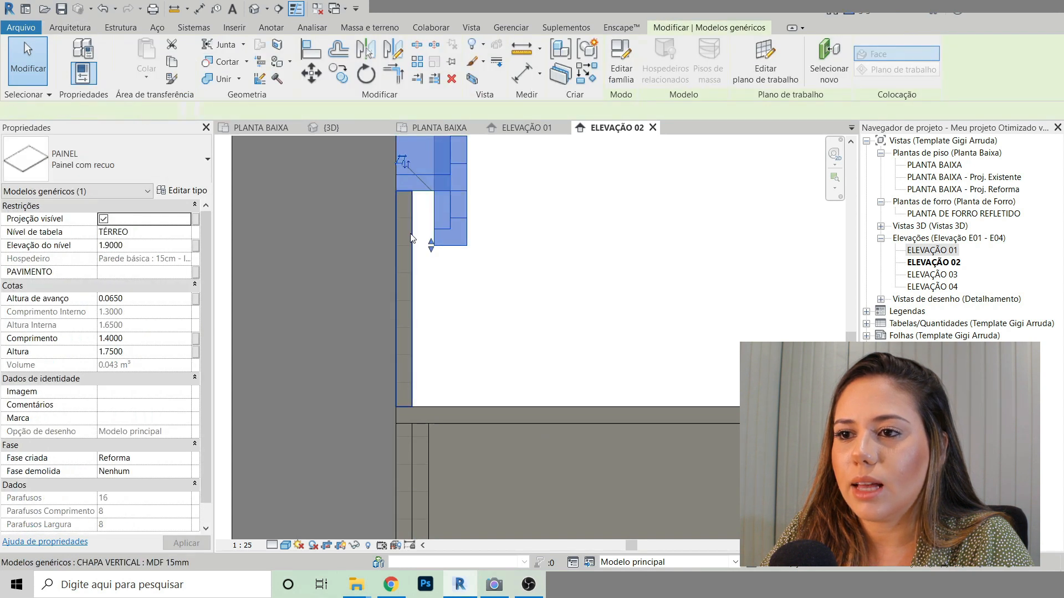
{"action": "left_click_drag", "start_coordinate": [403, 194], "coordinate": [449, 257]}
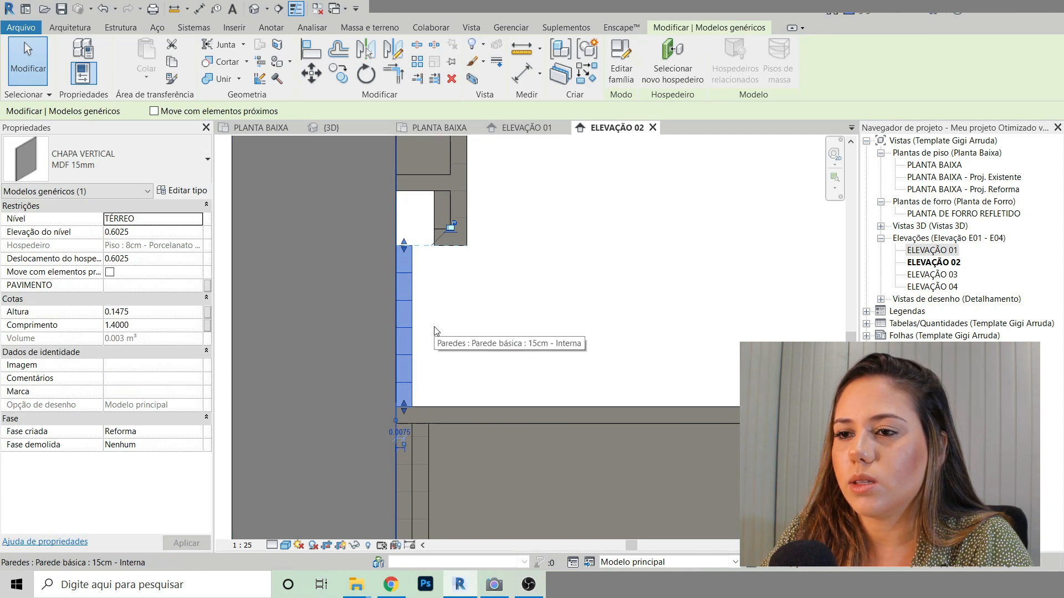
{"action": "scroll", "coordinate": [409, 244], "scroll_direction": "up", "scroll_amount": 3}
{"action": "left_click_drag", "start_coordinate": [412, 243], "coordinate": [418, 138]}
{"action": "scroll", "coordinate": [637, 266], "scroll_direction": "down", "scroll_amount": 5}
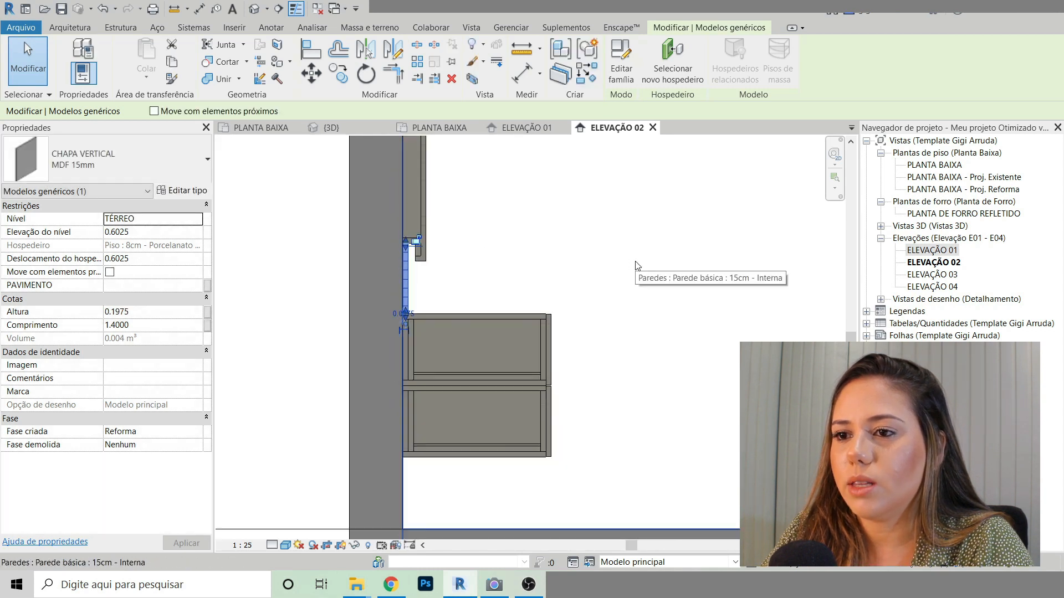
Step: Examine the junction between the vertical board and the panel's recessed lip in ELEVAÇÃO 02, and the whole joinery in the 3D view
{"action": "key", "text": "Escape"}
{"action": "scroll", "coordinate": [388, 248], "scroll_direction": "up", "scroll_amount": 3}
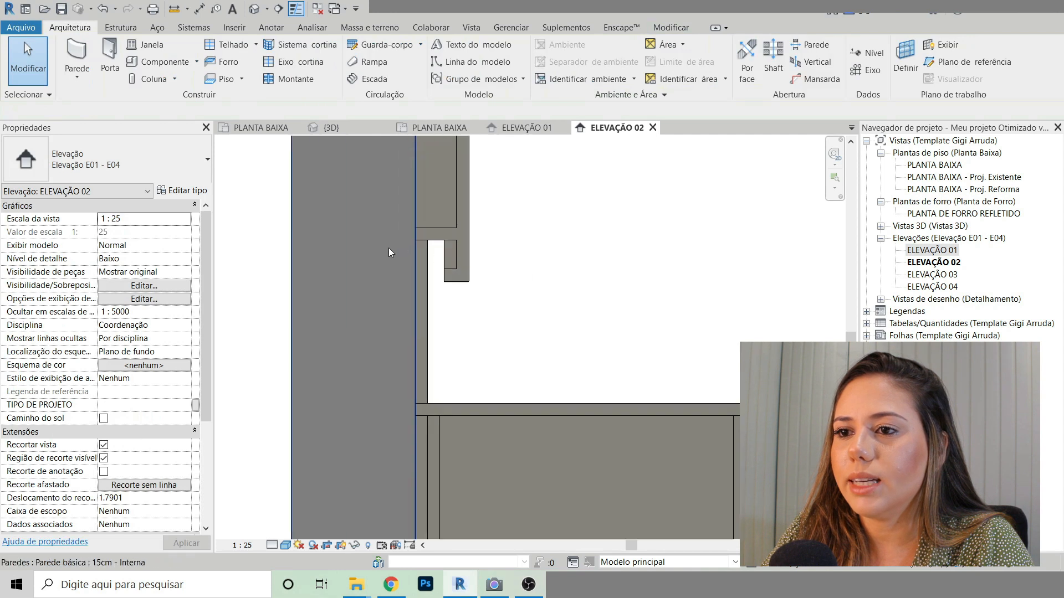
{"action": "scroll", "coordinate": [425, 249], "scroll_direction": "down", "scroll_amount": 2}
{"action": "scroll", "coordinate": [434, 255], "scroll_direction": "up", "scroll_amount": 3}
{"action": "scroll", "coordinate": [434, 255], "scroll_direction": "up", "scroll_amount": 1}
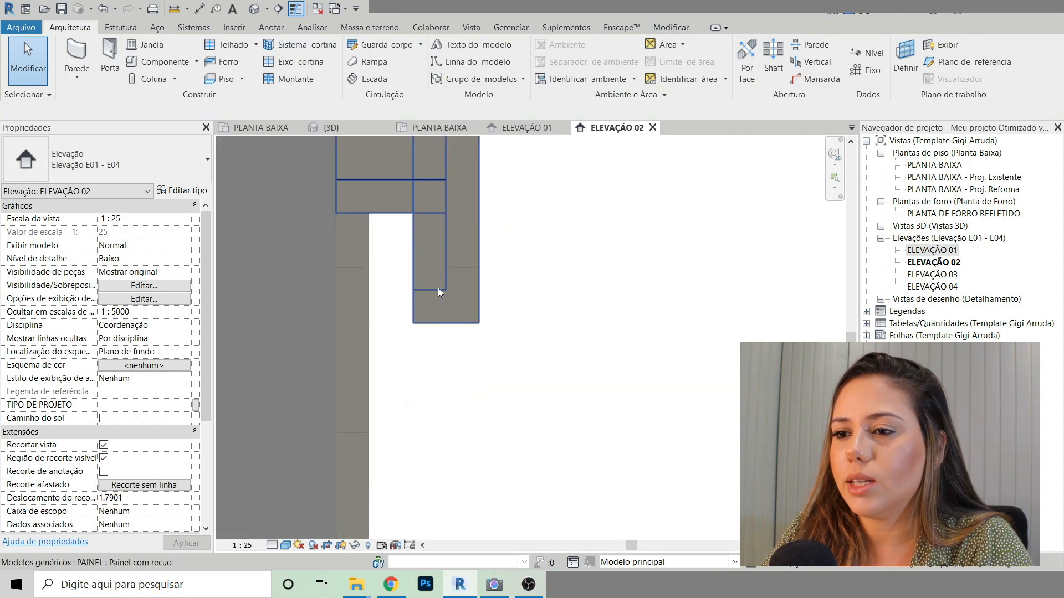
{"action": "scroll", "coordinate": [437, 287], "scroll_direction": "down", "scroll_amount": 4}
{"action": "left_click", "coordinate": [331, 127]}
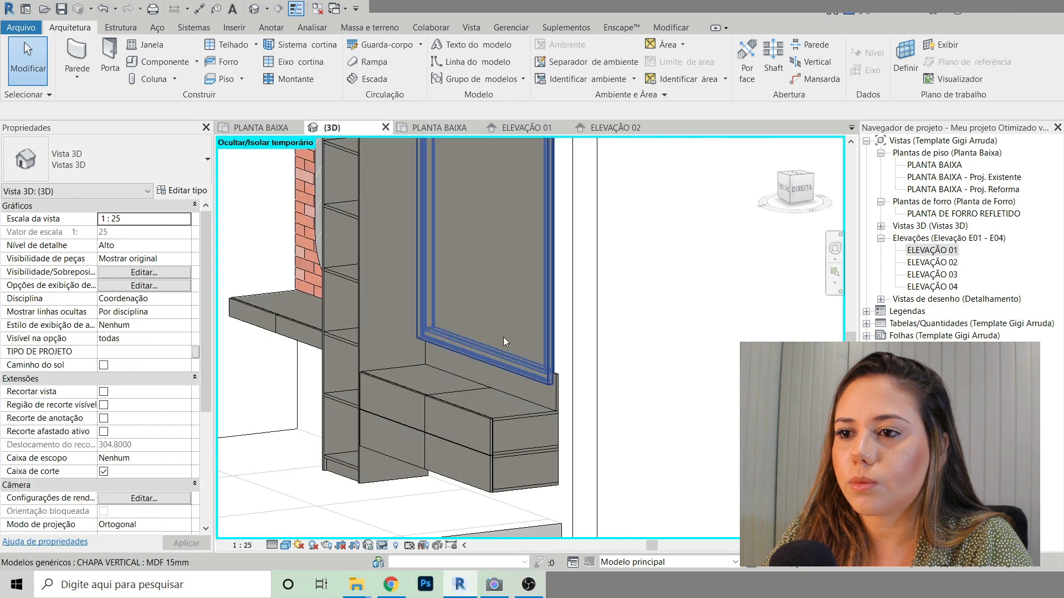
{"action": "scroll", "coordinate": [503, 337], "scroll_direction": "down", "scroll_amount": 5}
{"action": "middle_click_drag", "start_coordinate": [620, 441], "coordinate": [692, 333], "text": "shift"}
Step: In the 3D view, temporarily hide the wall that blocks the front of the joinery
{"action": "left_click", "coordinate": [522, 388]}
{"action": "key", "text": "h"}
{"action": "key", "text": "h"}
{"action": "scroll", "coordinate": [693, 305], "scroll_direction": "up", "scroll_amount": 1}
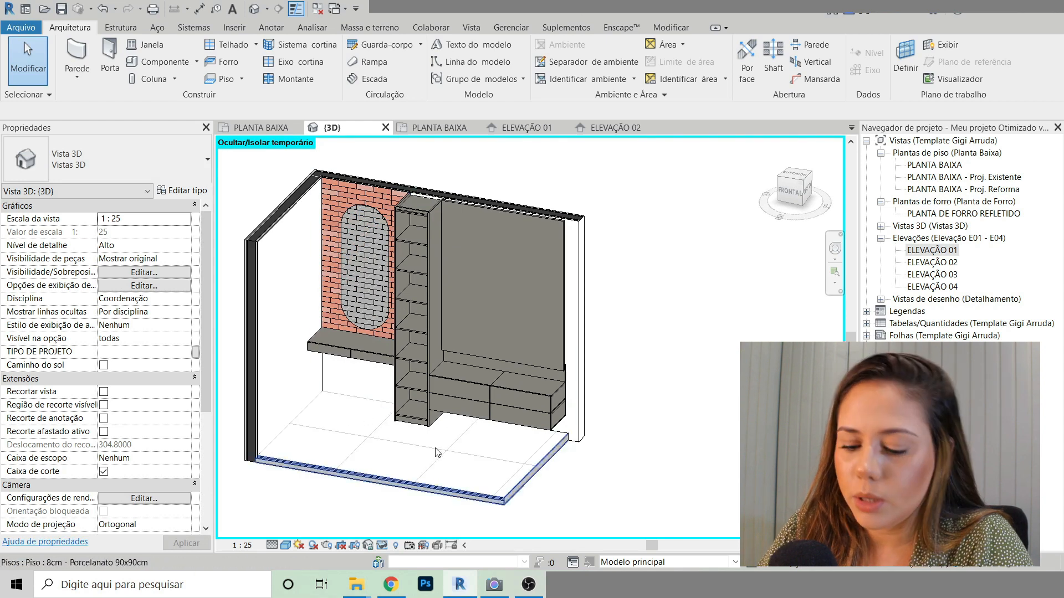
Step: Join the geometry of the porcelain floor with the side wall next to the brick wall in the 3D view
{"action": "key", "text": "j"}
{"action": "key", "text": "g"}
{"action": "left_click", "coordinate": [334, 444]}
{"action": "left_click", "coordinate": [298, 392]}
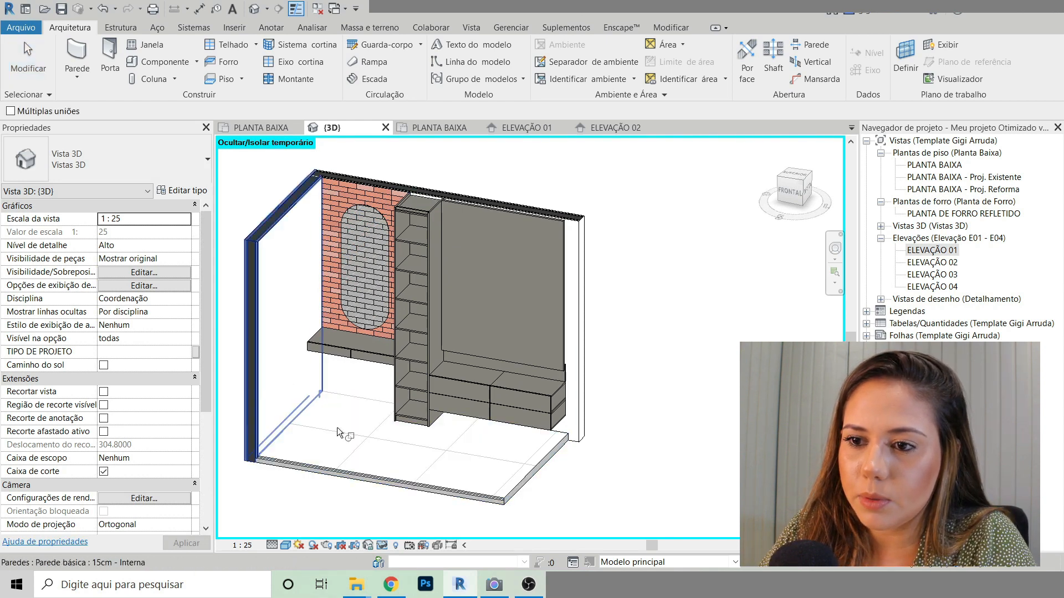
{"action": "scroll", "coordinate": [282, 461], "scroll_direction": "up", "scroll_amount": 3}
{"action": "scroll", "coordinate": [596, 375], "scroll_direction": "down", "scroll_amount": 4}
{"action": "key", "text": "Escape"}
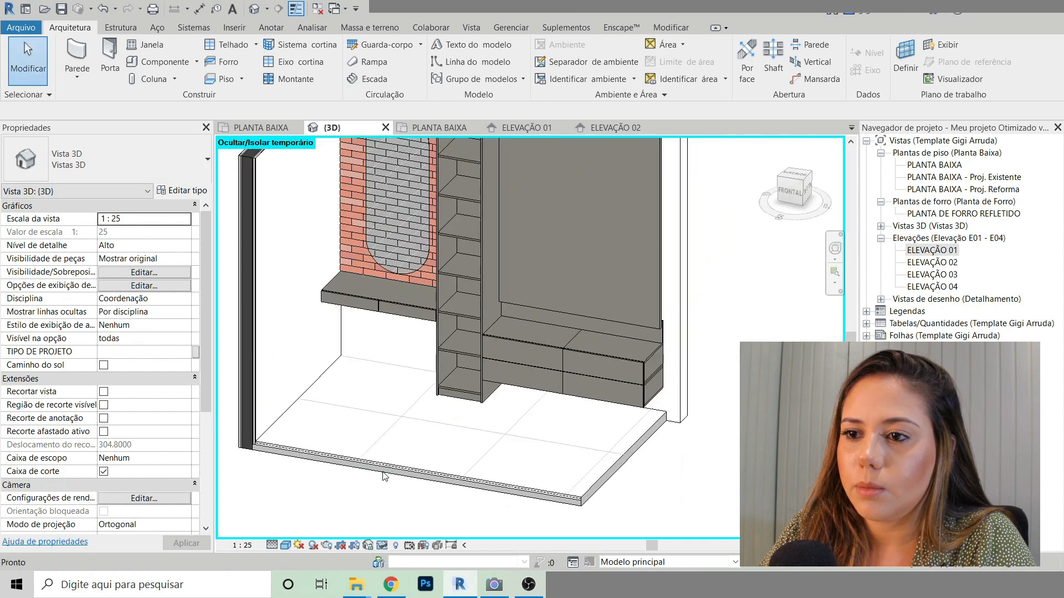
{"action": "scroll", "coordinate": [516, 480], "scroll_direction": "up", "scroll_amount": 2}
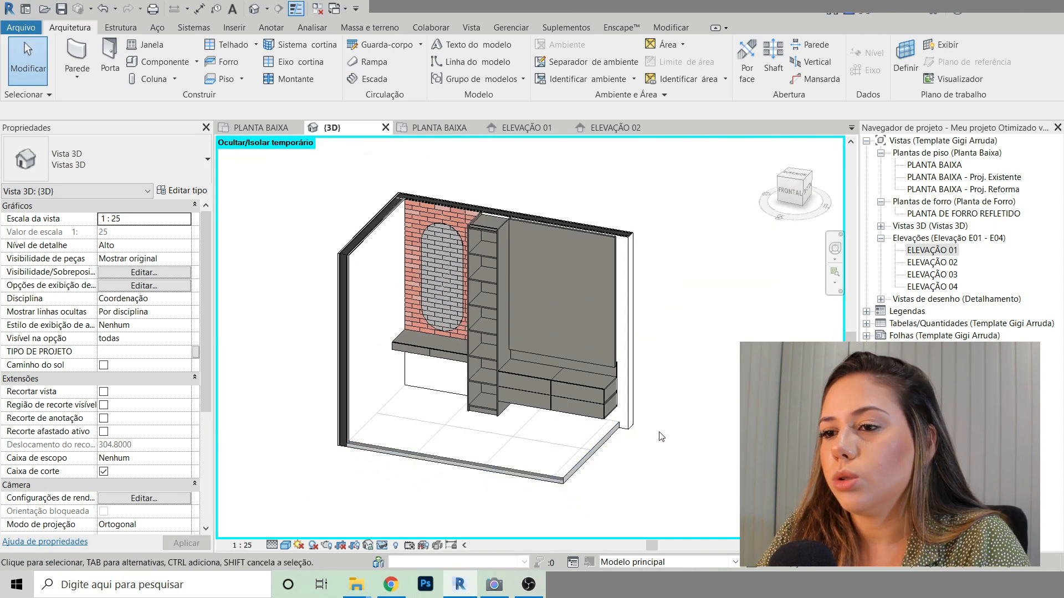
Step: Go to ELEVAÇÃO 01 and search the placeable component types for "TV"
{"action": "double_click", "coordinate": [949, 165]}
{"action": "scroll", "coordinate": [499, 311], "scroll_direction": "down", "scroll_amount": 3}
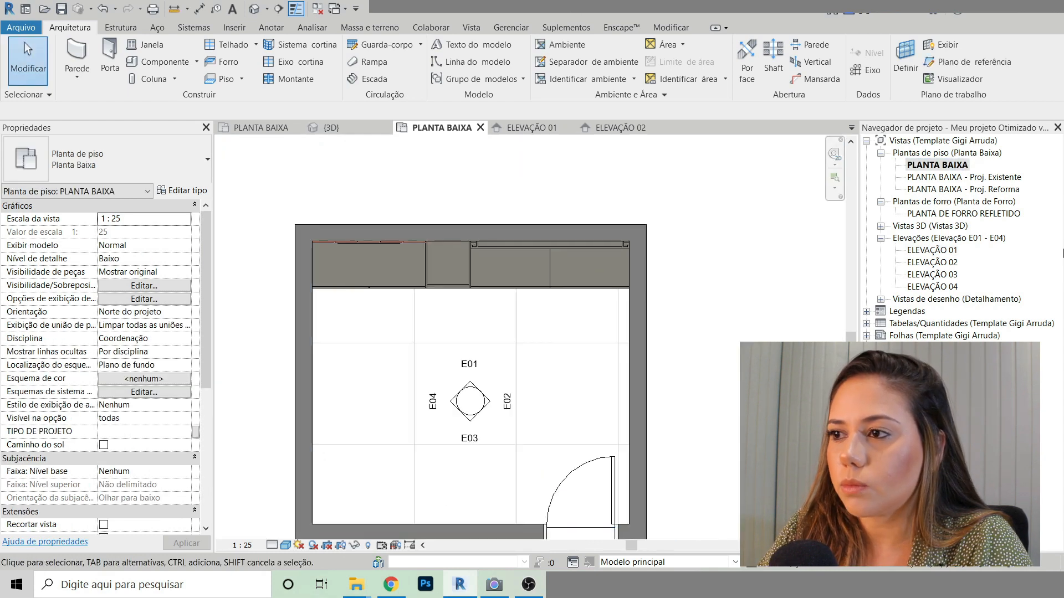
{"action": "double_click", "coordinate": [937, 253]}
{"action": "left_click", "coordinate": [145, 51]}
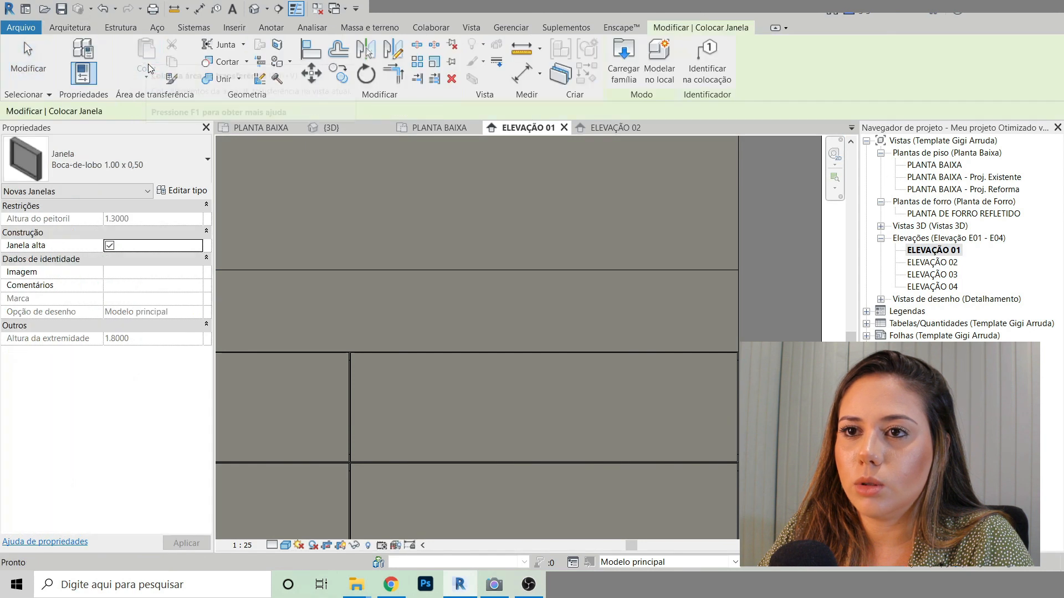
{"action": "key", "text": "Escape"}
{"action": "left_click", "coordinate": [157, 65]}
{"action": "left_click", "coordinate": [89, 159]}
{"action": "type", "text": "TV"}
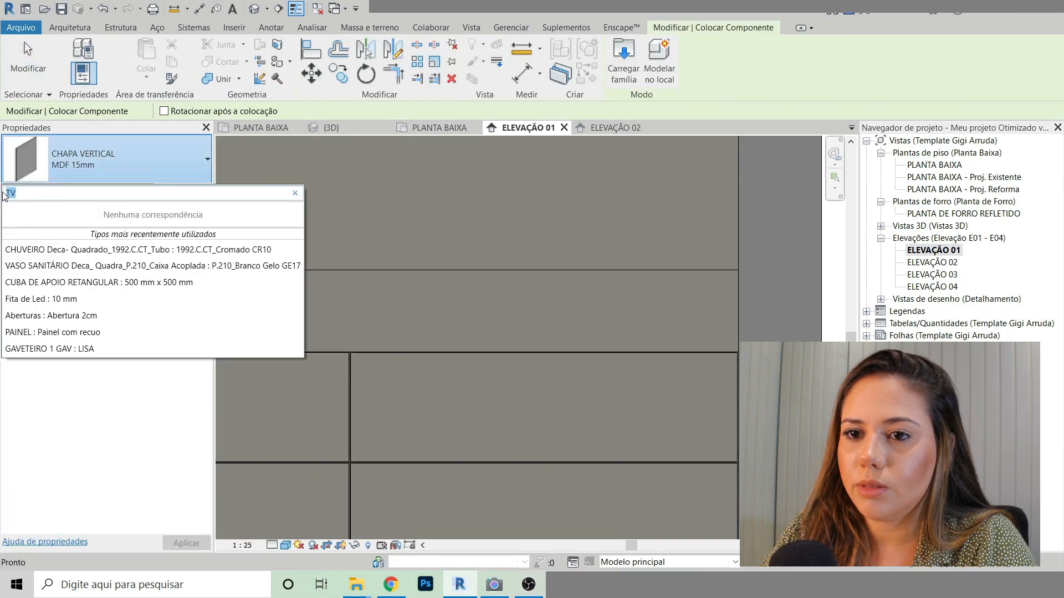
{"action": "key", "text": "Escape"}
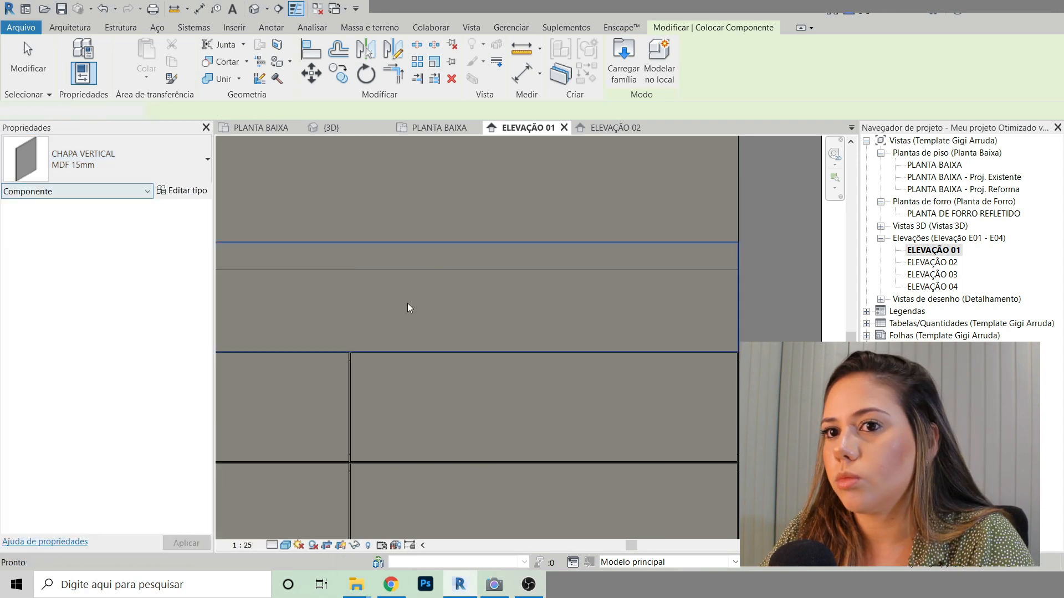
{"action": "key", "text": "Escape"}
Step: Examine the complete joinery wall in ELEVAÇÃO 01, from the brick wall and mirror to the panel and drawer units
{"action": "scroll", "coordinate": [415, 324], "scroll_direction": "down", "scroll_amount": 4}
{"action": "scroll", "coordinate": [377, 320], "scroll_direction": "down", "scroll_amount": 4}
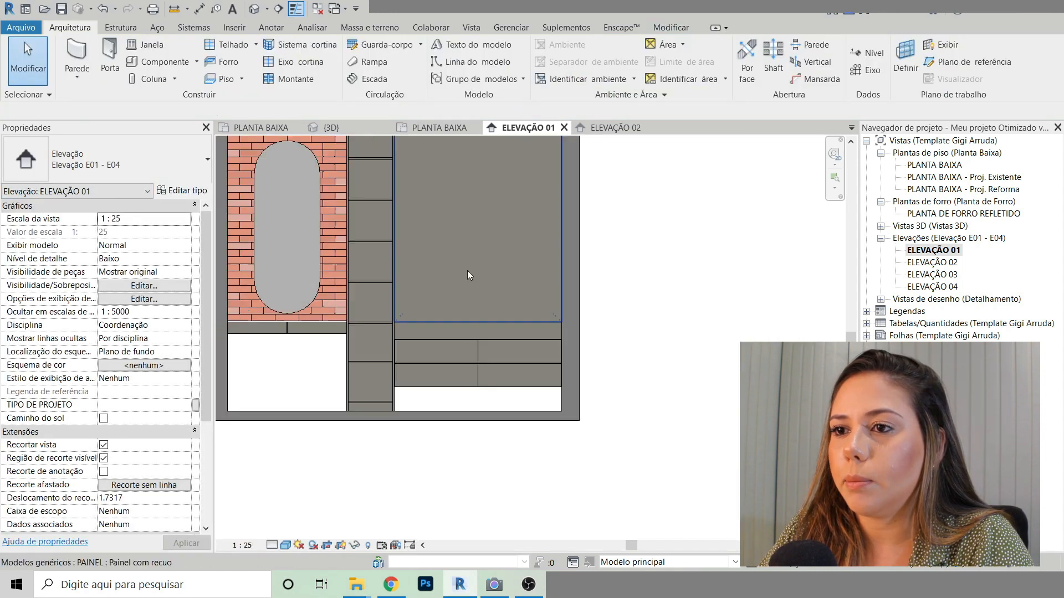
{"action": "middle_click_drag", "start_coordinate": [470, 271], "coordinate": [506, 284]}
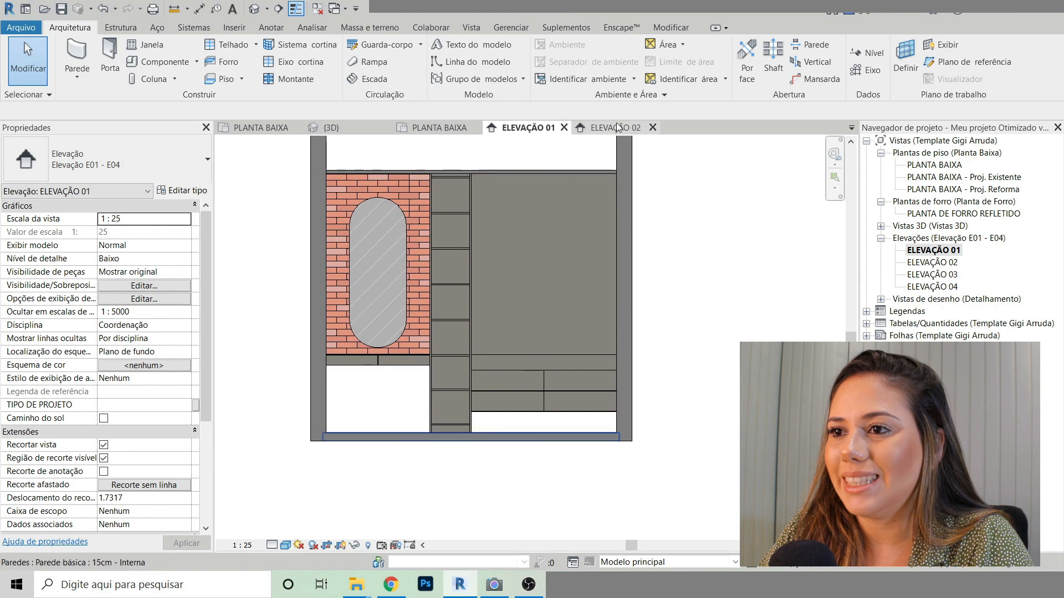
{"action": "scroll", "coordinate": [554, 207], "scroll_direction": "up", "scroll_amount": 1}
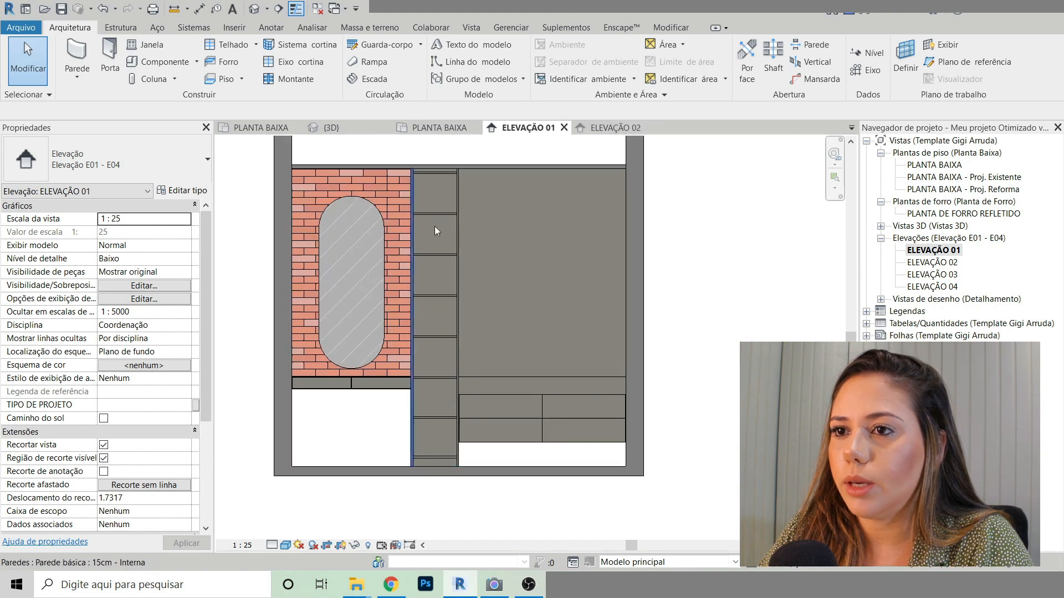
{"action": "scroll", "coordinate": [539, 320], "scroll_direction": "up", "scroll_amount": 1}
{"action": "middle_click_drag", "start_coordinate": [539, 320], "coordinate": [536, 317]}
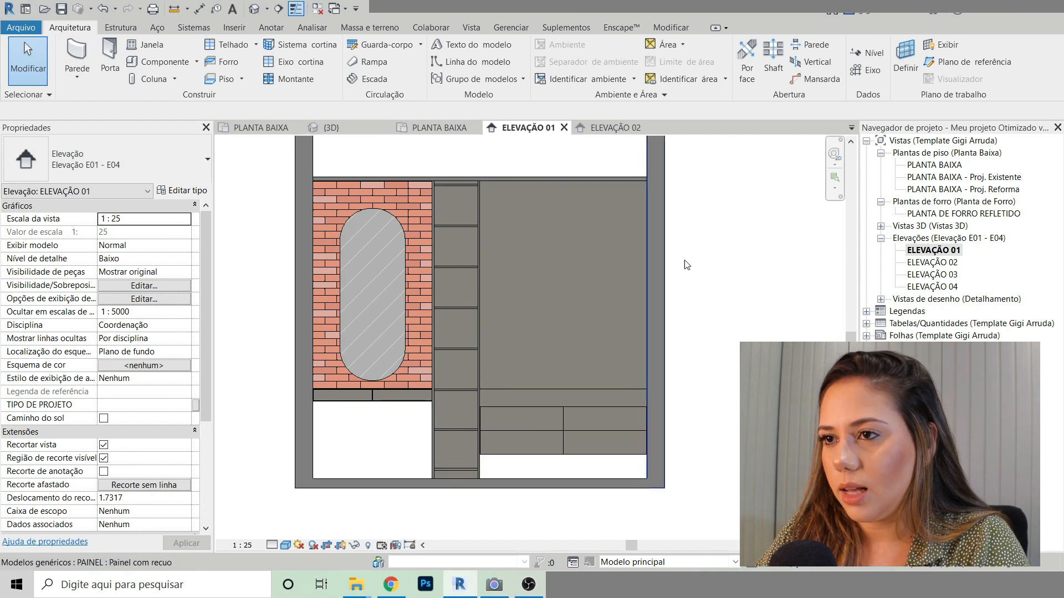
Step: Close the inactive views while the joinery's 3D view is current, and switch to Projeto2's PLANTA BAIXA floor plan
{"action": "left_click", "coordinate": [261, 128]}
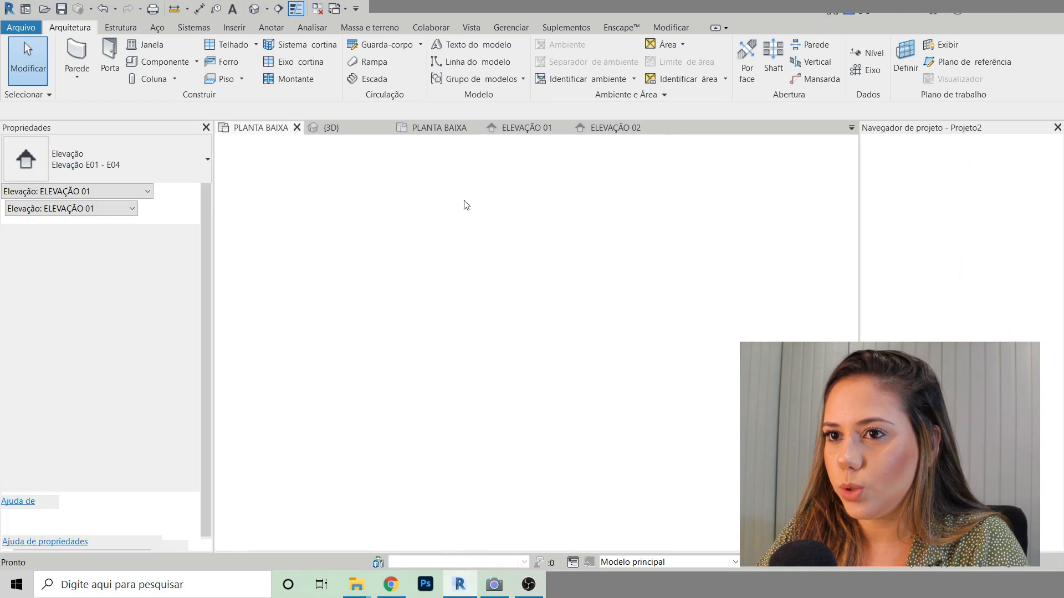
{"action": "scroll", "coordinate": [587, 296], "scroll_direction": "up", "scroll_amount": 2}
{"action": "left_click", "coordinate": [342, 126]}
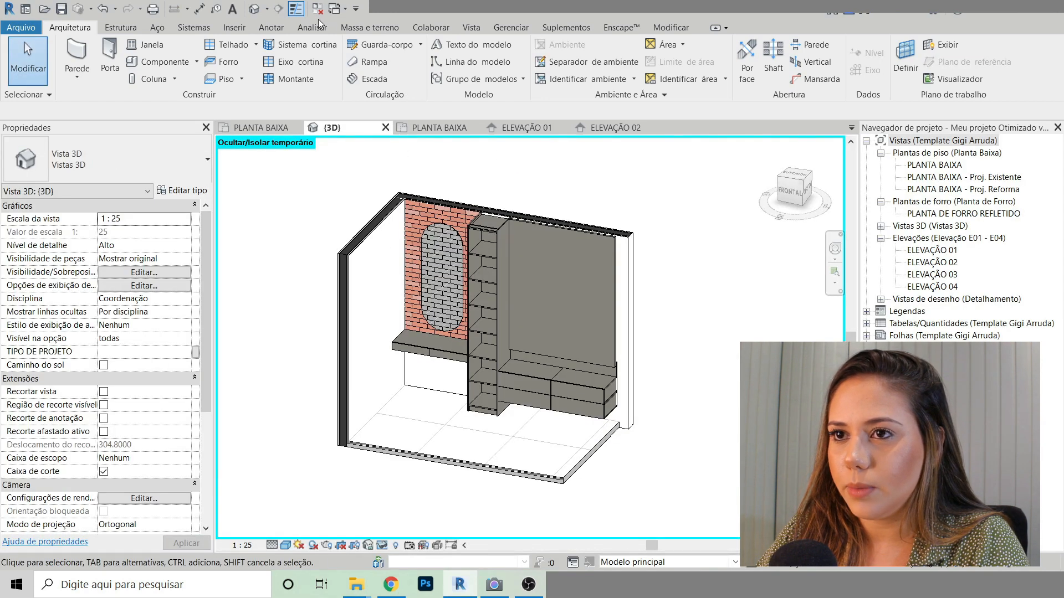
{"action": "left_click", "coordinate": [317, 9]}
{"action": "left_click", "coordinate": [272, 128]}
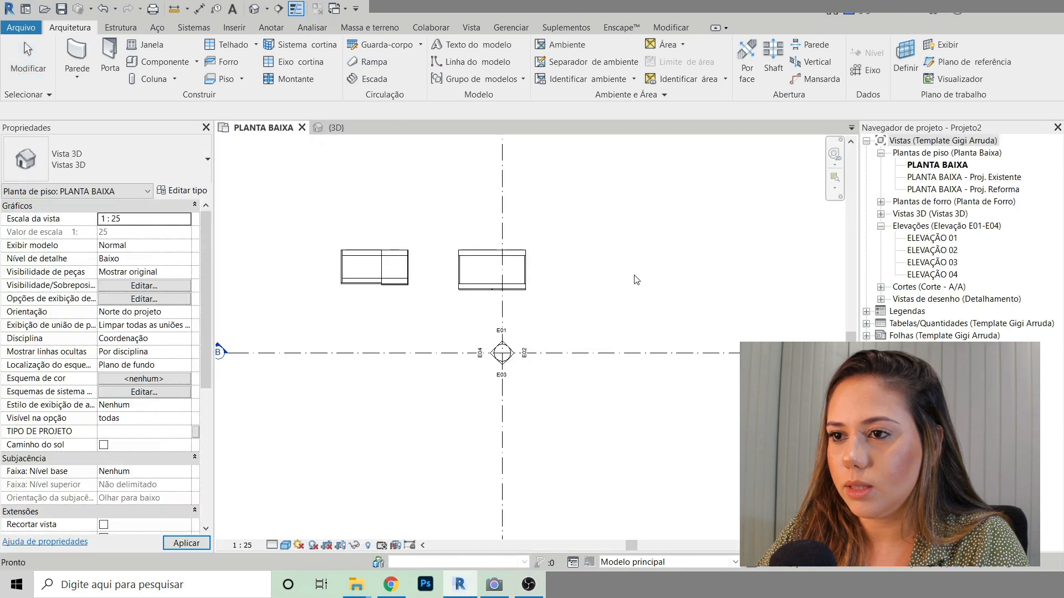
Step: Delete the two cabinet units from Projeto2's floor plan
{"action": "middle_click_drag", "start_coordinate": [654, 240], "coordinate": [638, 249]}
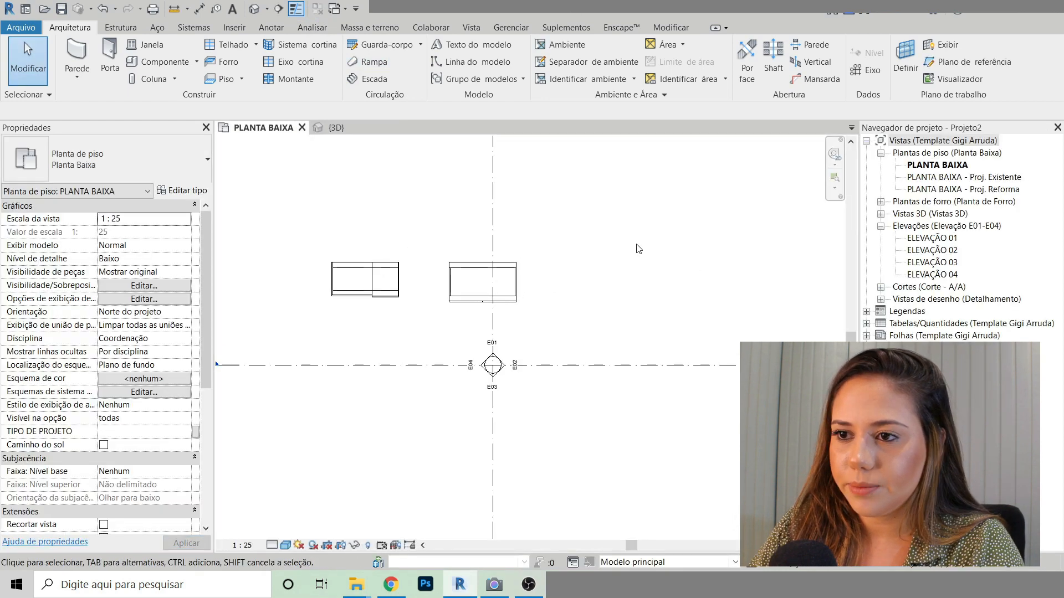
{"action": "left_click", "coordinate": [456, 282]}
{"action": "left_click_drag", "start_coordinate": [455, 281], "coordinate": [361, 279]}
{"action": "key", "text": "Delete"}
{"action": "middle_click_drag", "start_coordinate": [376, 268], "coordinate": [384, 276]}
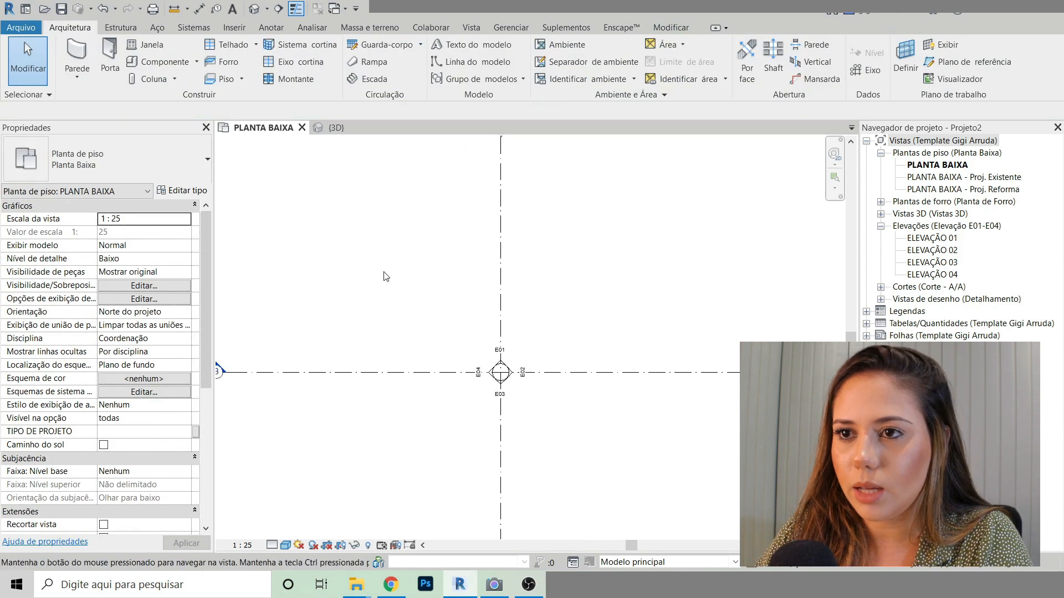
Step: Open Projeto2's 3D view and tile the windows so the floor plan sits beside the 3D views
{"action": "left_click", "coordinate": [254, 8]}
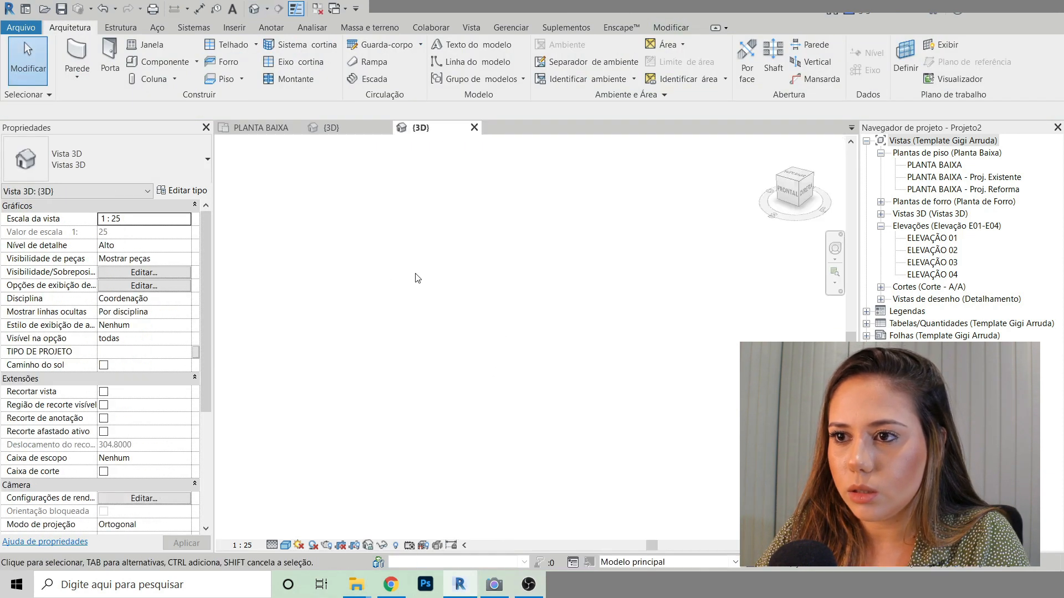
{"action": "key", "text": "w"}
{"action": "key", "text": "t"}
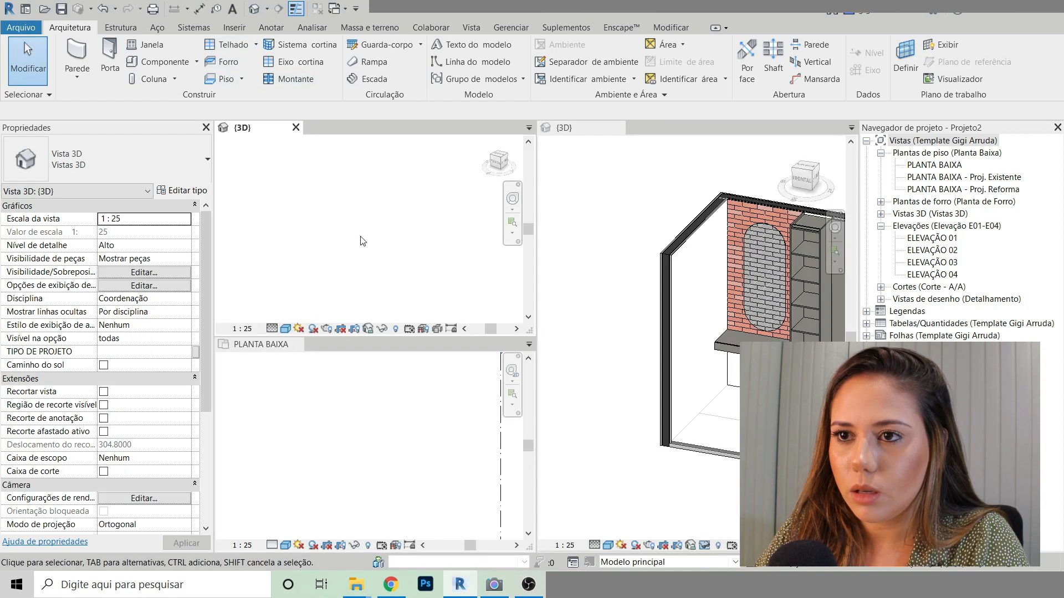
{"action": "left_click", "coordinate": [493, 387]}
{"action": "left_click", "coordinate": [608, 131]}
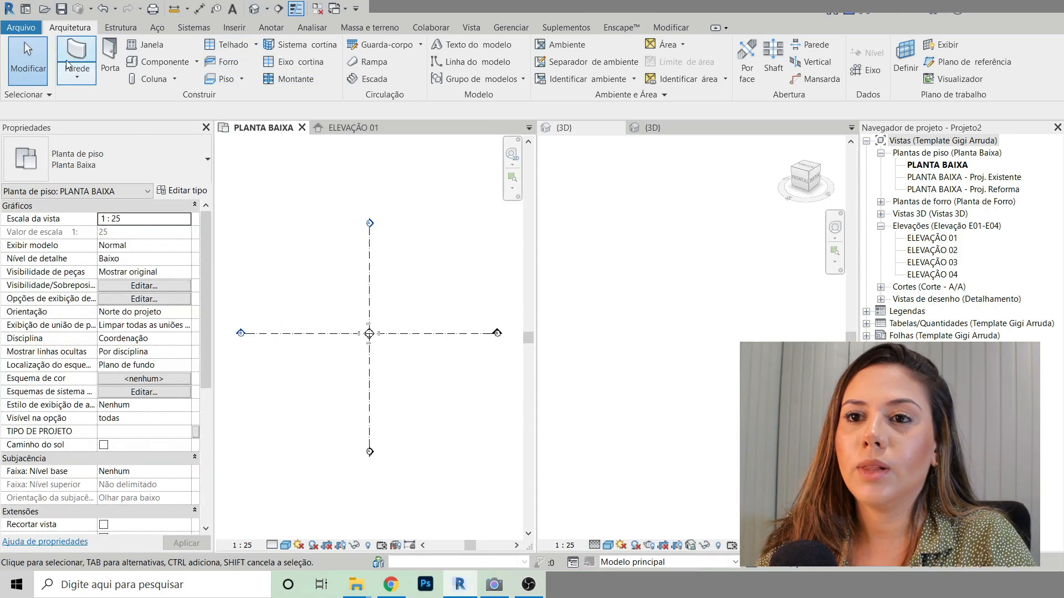
Step: Start a wall and review the template's basic wall types, from the granite and drywall types to the 15cm internal ones
{"action": "left_click", "coordinate": [71, 62]}
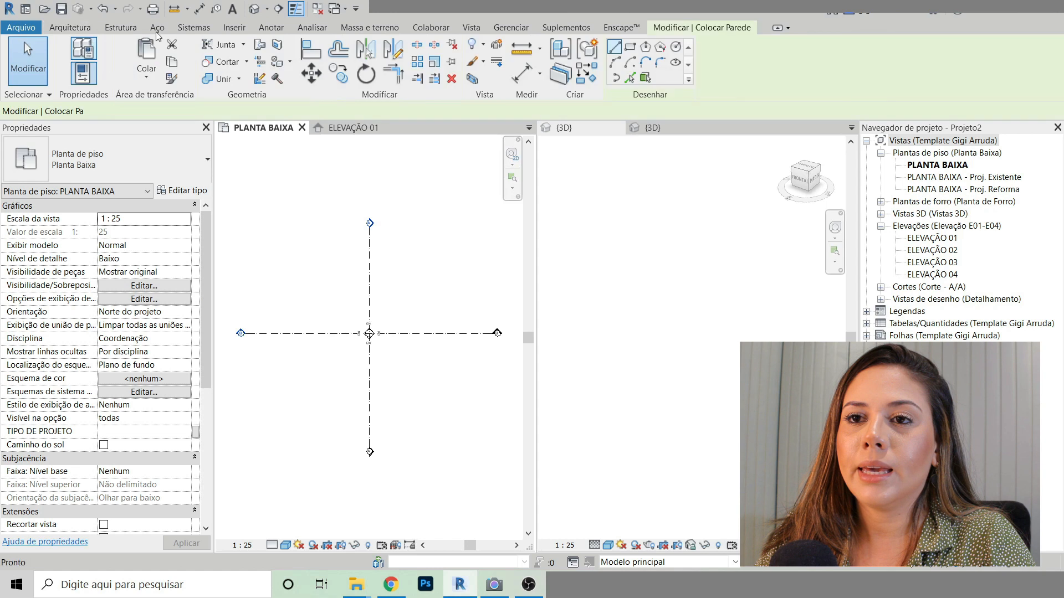
{"action": "left_click", "coordinate": [101, 167]}
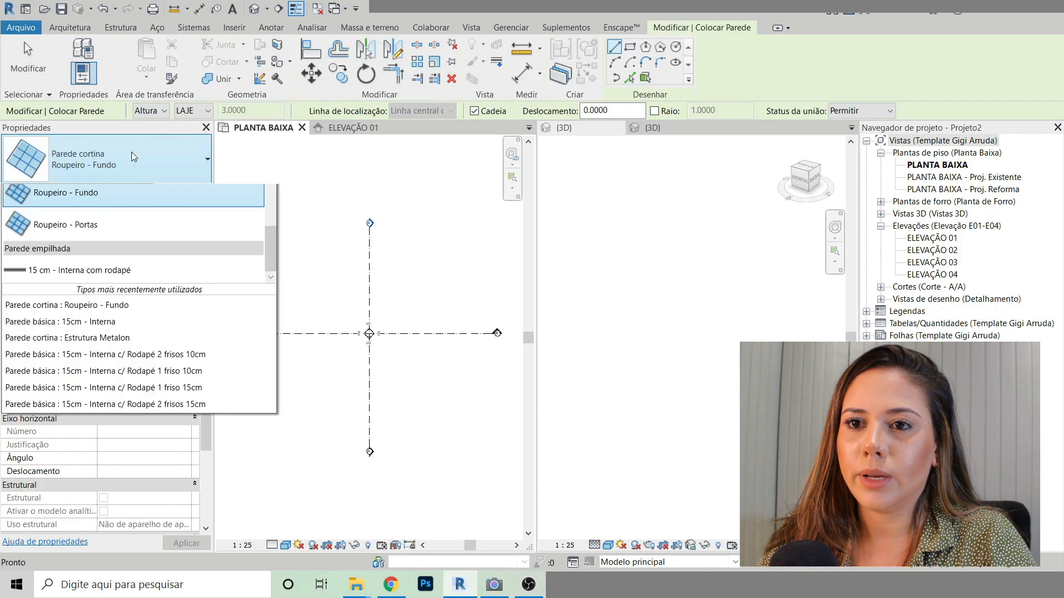
{"action": "scroll", "coordinate": [115, 337], "scroll_direction": "up", "scroll_amount": 3}
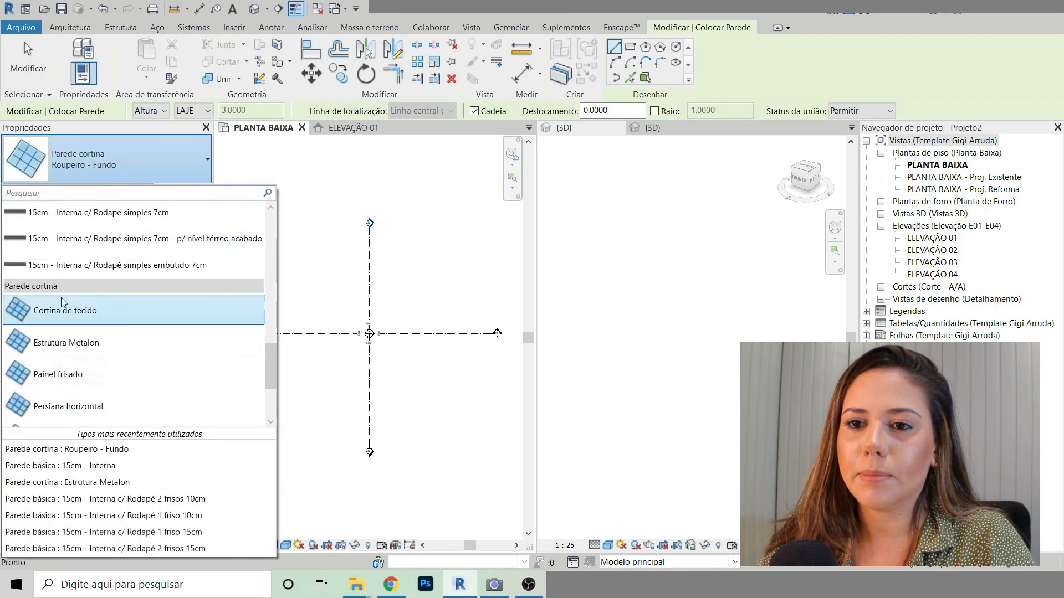
{"action": "scroll", "coordinate": [89, 310], "scroll_direction": "down", "scroll_amount": 1}
{"action": "scroll", "coordinate": [83, 280], "scroll_direction": "up", "scroll_amount": 10}
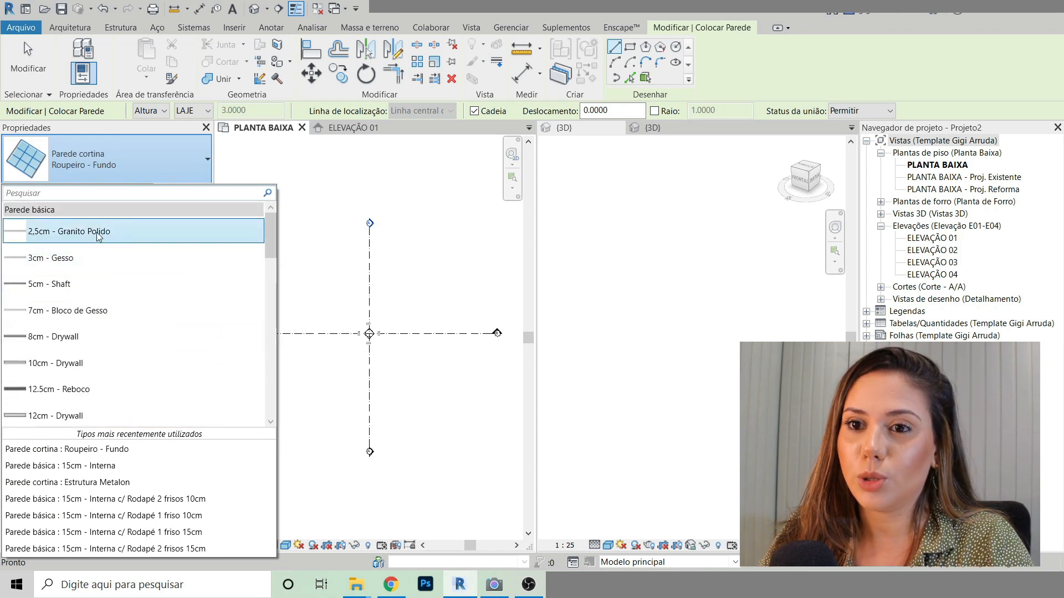
{"action": "scroll", "coordinate": [104, 303], "scroll_direction": "down", "scroll_amount": 1}
{"action": "scroll", "coordinate": [104, 304], "scroll_direction": "down", "scroll_amount": 4}
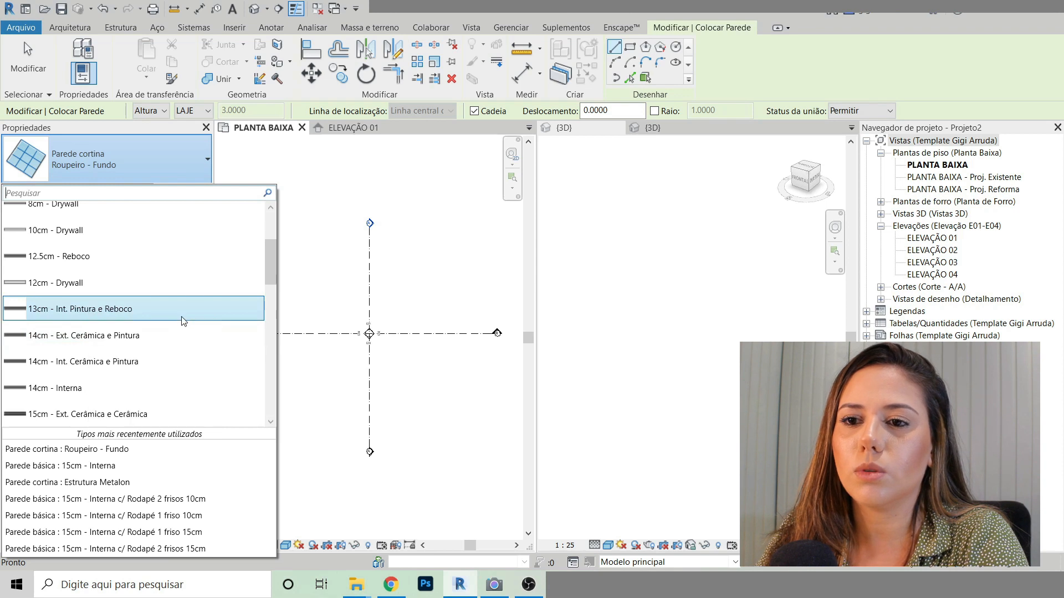
{"action": "scroll", "coordinate": [184, 322], "scroll_direction": "down", "scroll_amount": 1}
{"action": "scroll", "coordinate": [111, 304], "scroll_direction": "down", "scroll_amount": 4}
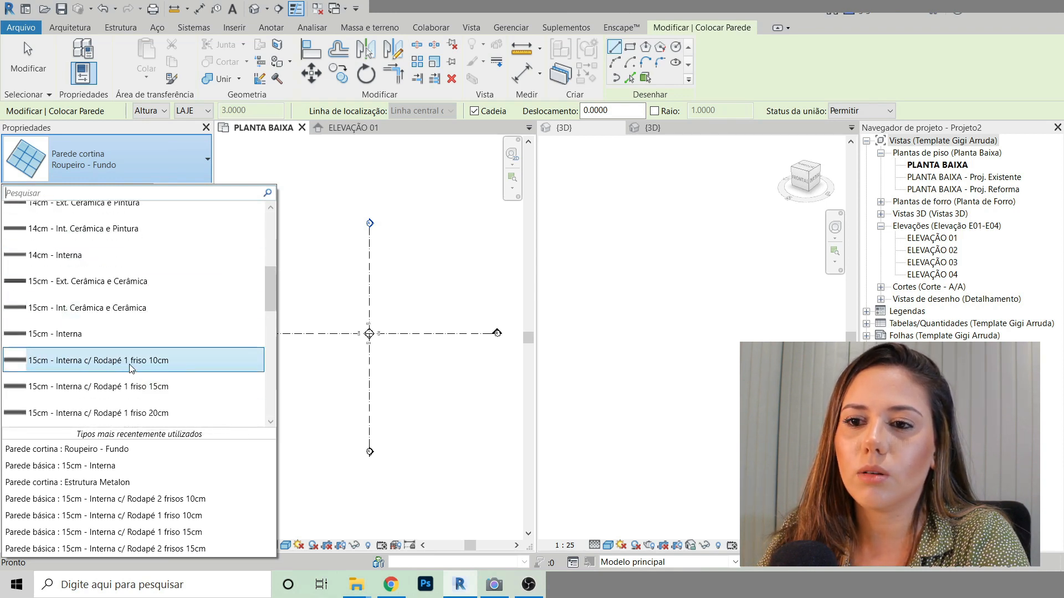
{"action": "scroll", "coordinate": [131, 368], "scroll_direction": "down", "scroll_amount": 1}
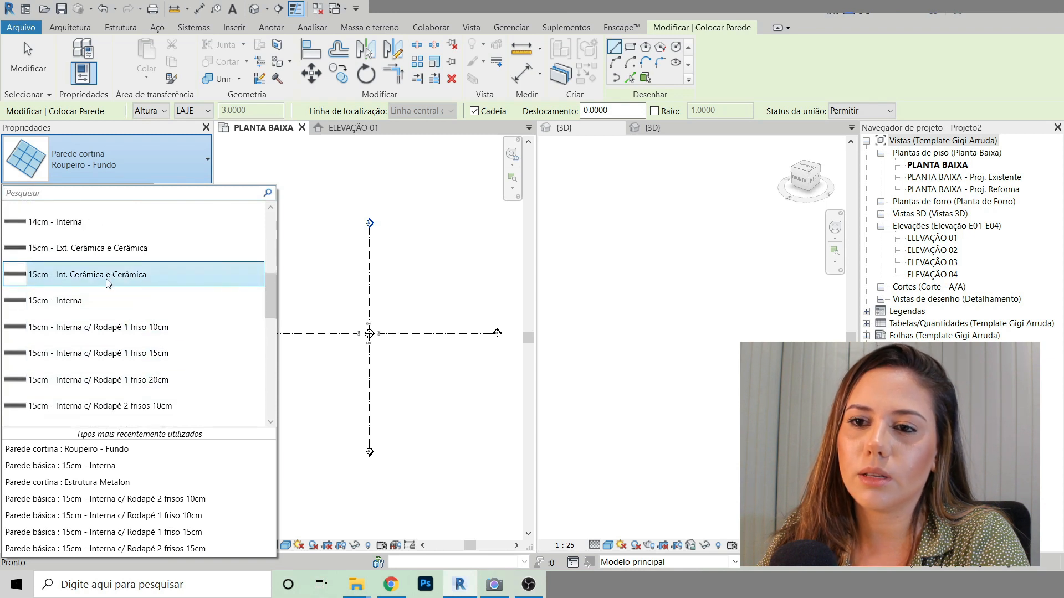
{"action": "scroll", "coordinate": [148, 244], "scroll_direction": "up", "scroll_amount": 3}
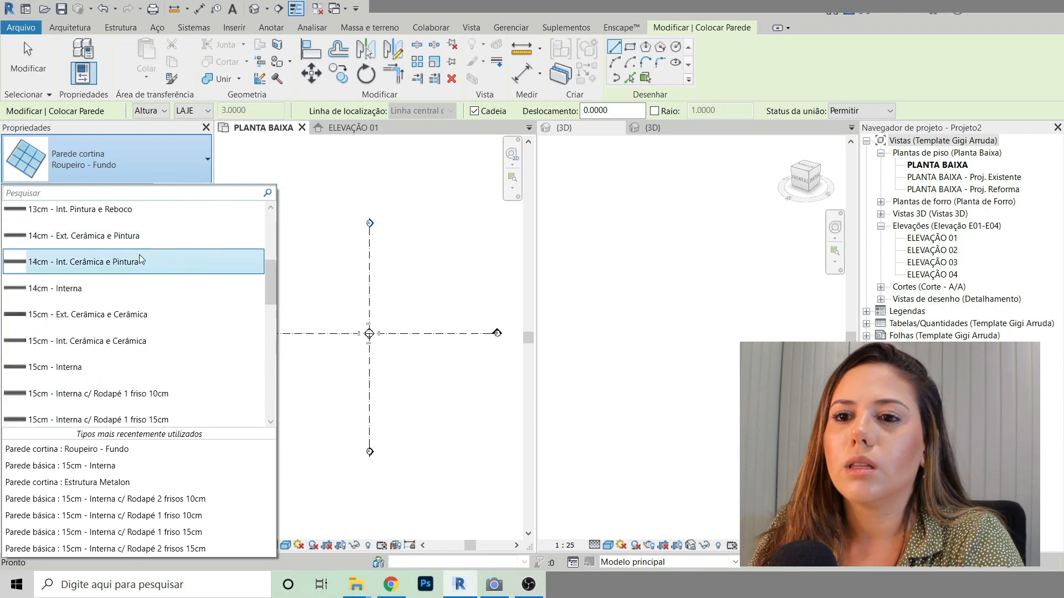
{"action": "scroll", "coordinate": [133, 260], "scroll_direction": "up", "scroll_amount": 1}
{"action": "scroll", "coordinate": [146, 284], "scroll_direction": "up", "scroll_amount": 8}
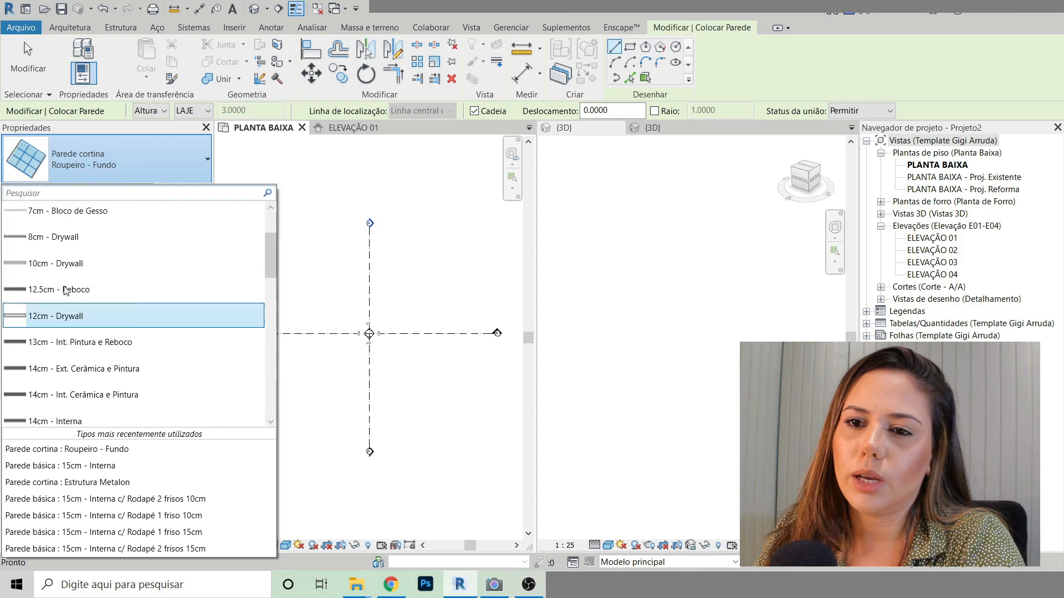
Step: Examine the 15cm internal wall types with skirting and the curtain wall types, from Cortina de tecido to Roupeiro - Portas
{"action": "scroll", "coordinate": [136, 327], "scroll_direction": "down", "scroll_amount": 11}
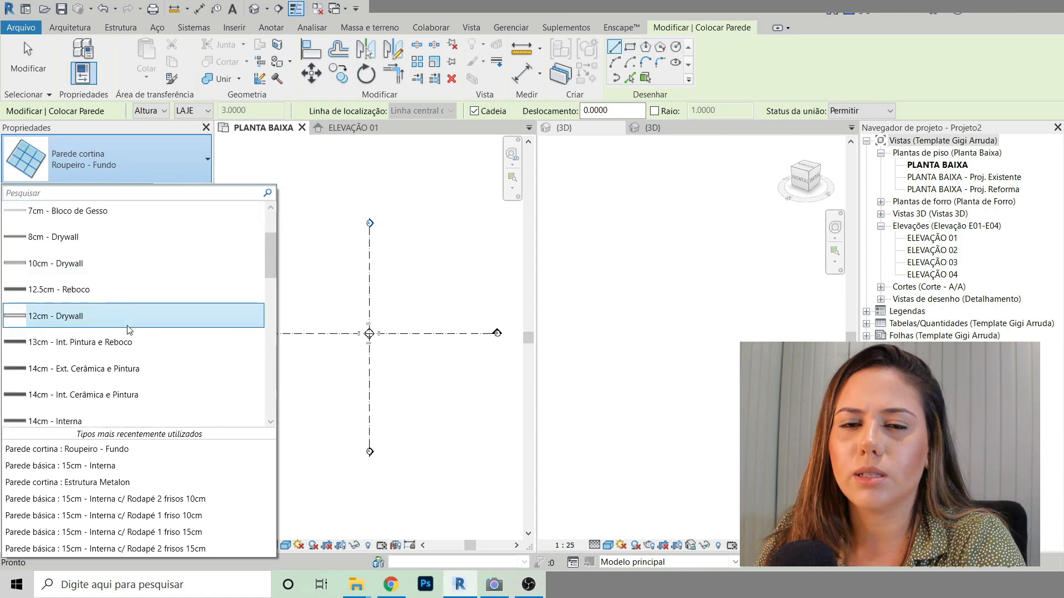
{"action": "scroll", "coordinate": [127, 330], "scroll_direction": "down", "scroll_amount": 3}
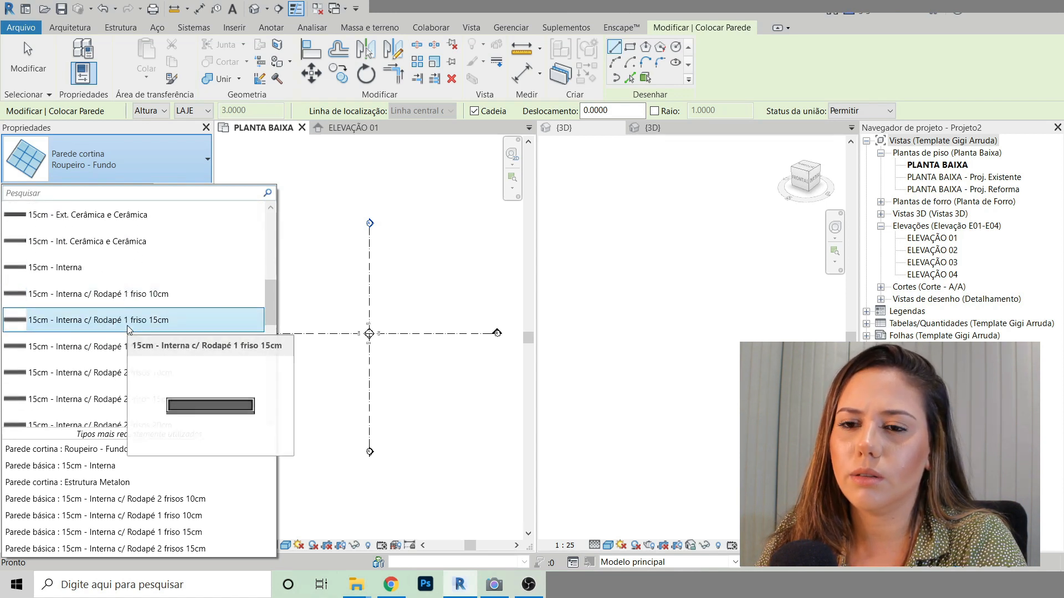
{"action": "scroll", "coordinate": [127, 330], "scroll_direction": "down", "scroll_amount": 1}
{"action": "scroll", "coordinate": [128, 330], "scroll_direction": "down", "scroll_amount": 2}
{"action": "scroll", "coordinate": [128, 329], "scroll_direction": "up", "scroll_amount": 2}
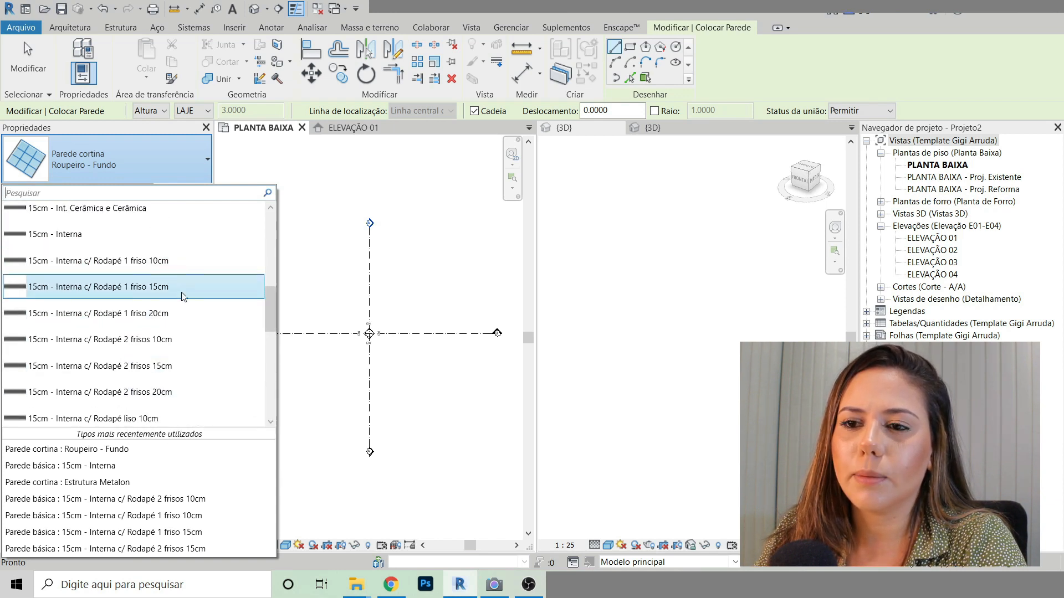
{"action": "scroll", "coordinate": [183, 355], "scroll_direction": "down", "scroll_amount": 2}
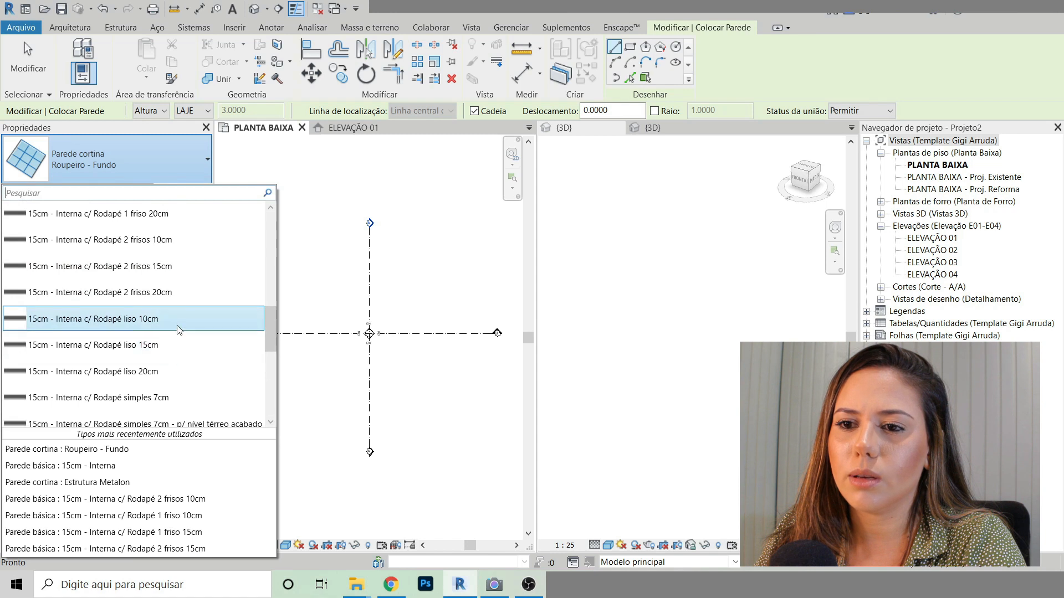
{"action": "scroll", "coordinate": [178, 332], "scroll_direction": "down", "scroll_amount": 2}
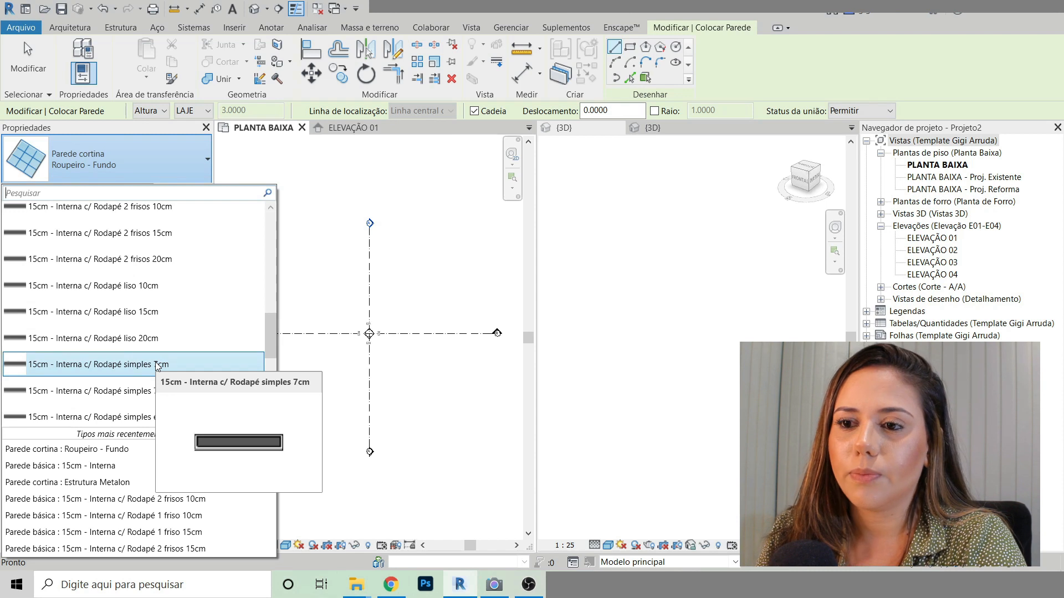
{"action": "scroll", "coordinate": [158, 366], "scroll_direction": "down", "scroll_amount": 4}
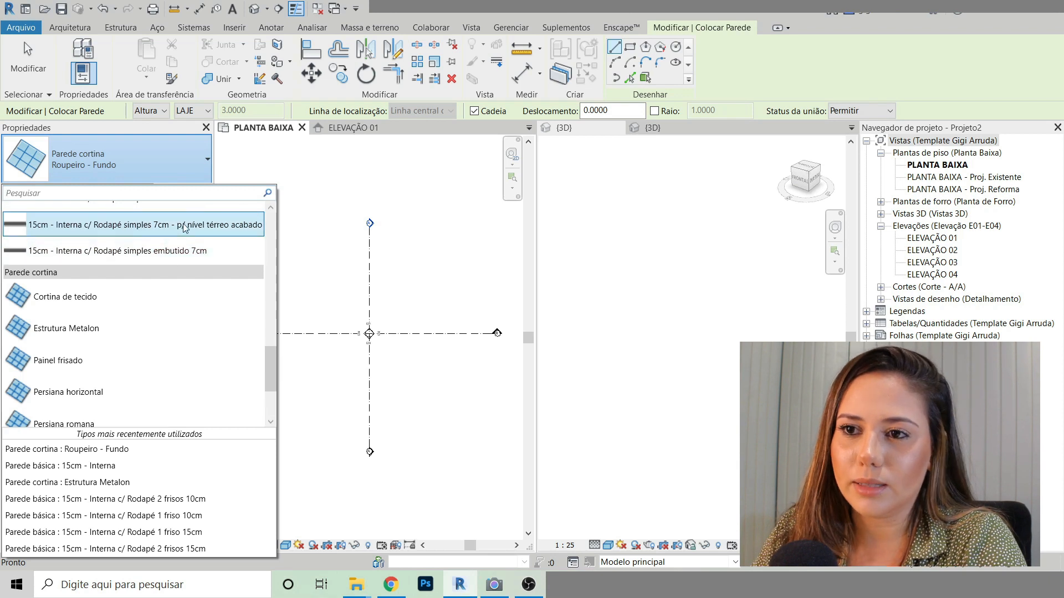
{"action": "scroll", "coordinate": [124, 325], "scroll_direction": "down", "scroll_amount": 2}
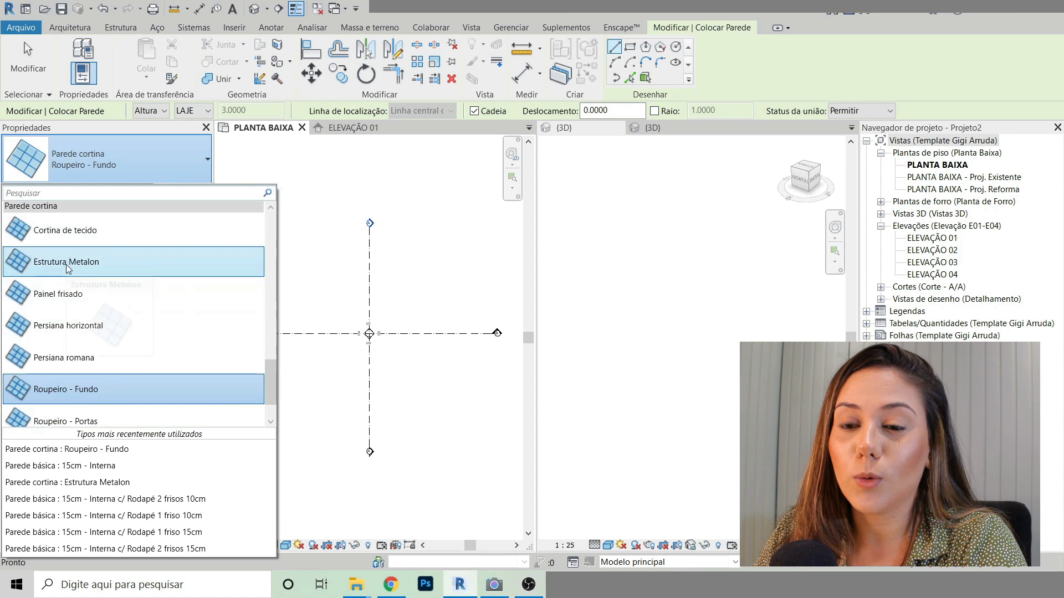
{"action": "mouse_move", "coordinate": [65, 264]}
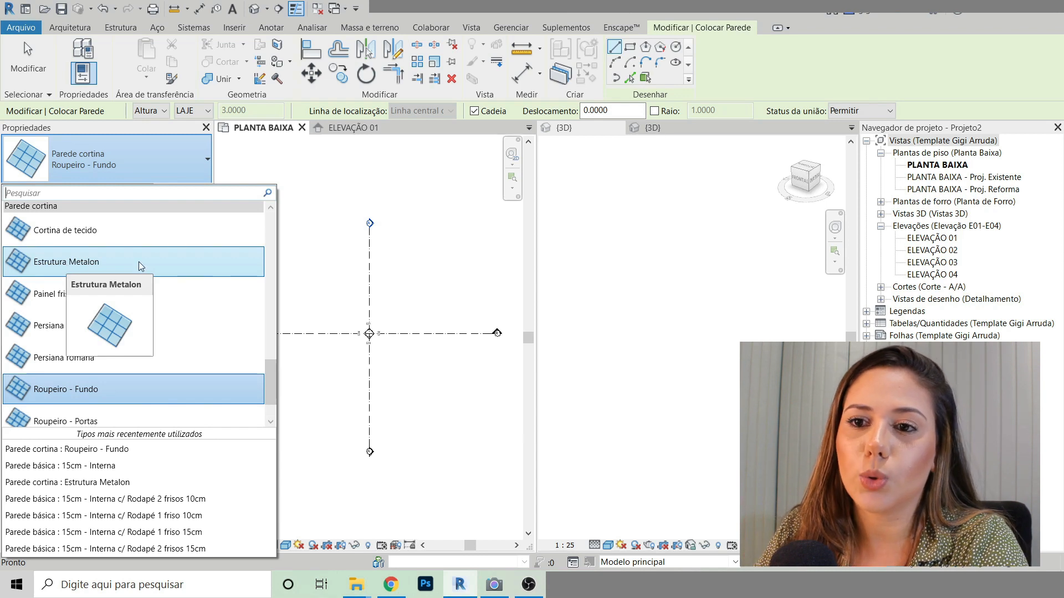
{"action": "scroll", "coordinate": [119, 296], "scroll_direction": "down", "scroll_amount": 1}
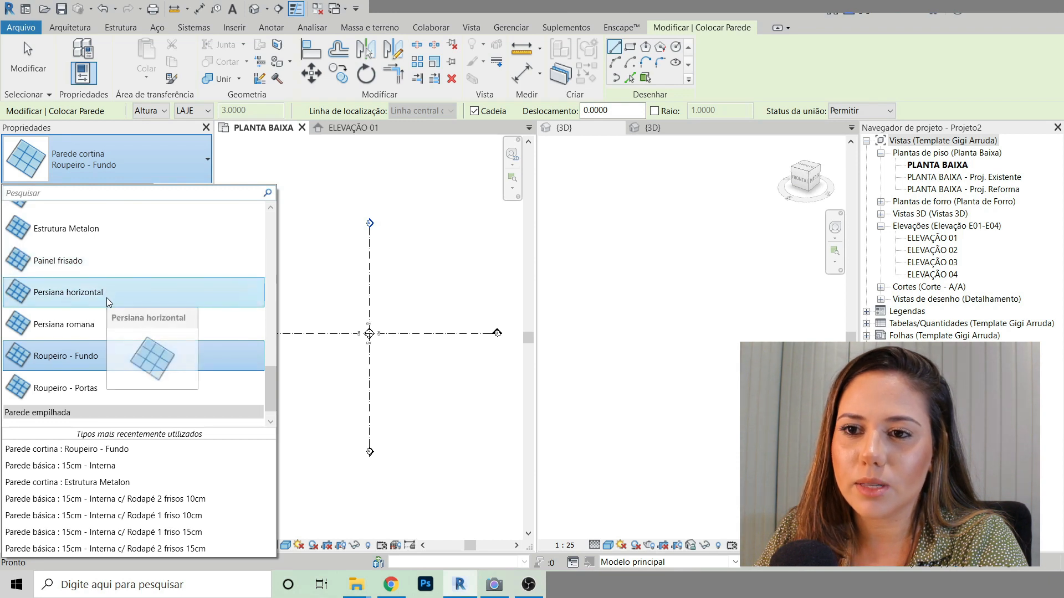
{"action": "scroll", "coordinate": [89, 330], "scroll_direction": "down", "scroll_amount": 1}
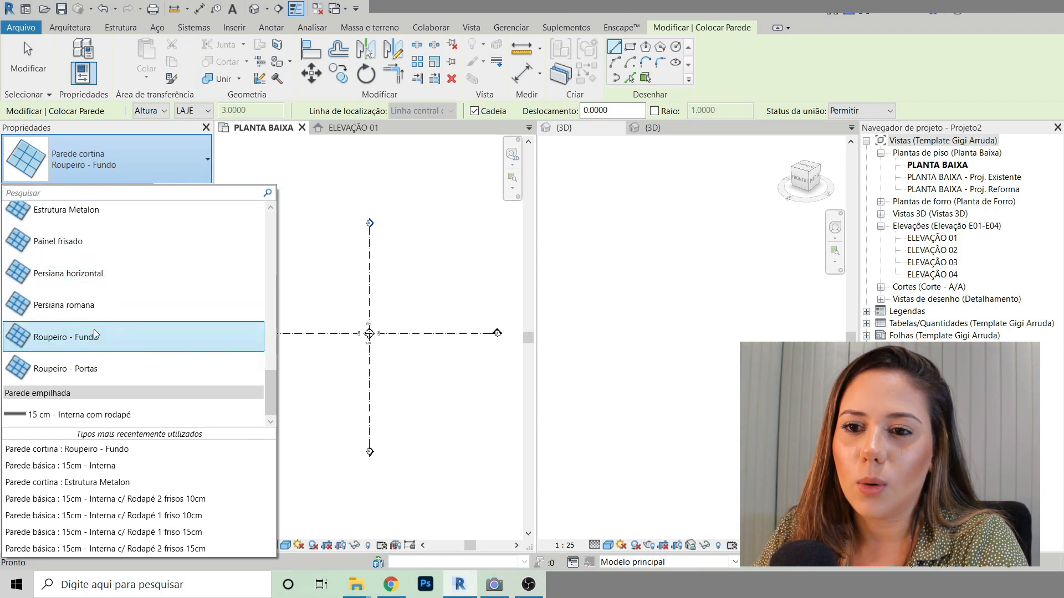
{"action": "mouse_move", "coordinate": [82, 372]}
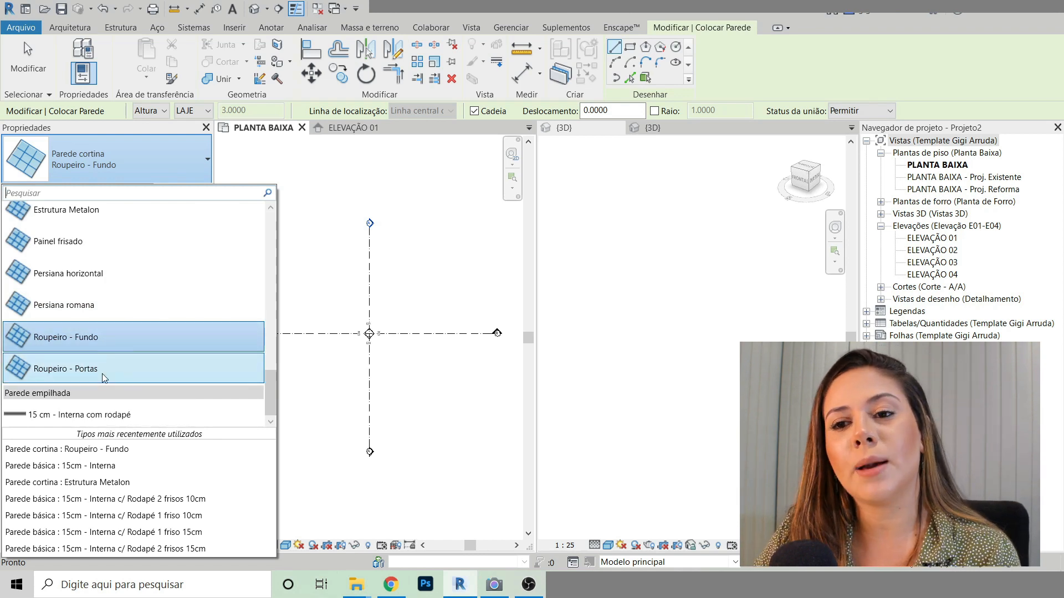
Step: Draw a horizontal 0.4 m Roupeiro - Fundo curtain wall above the elevation marker in the floor plan
{"action": "left_click", "coordinate": [78, 341]}
{"action": "scroll", "coordinate": [349, 295], "scroll_direction": "up", "scroll_amount": 1}
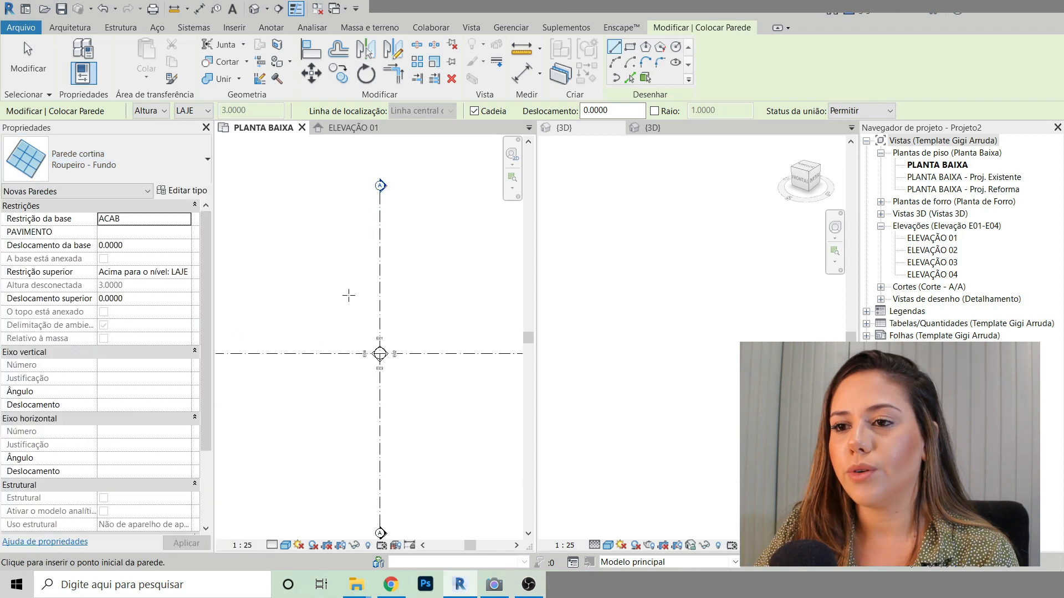
{"action": "left_click", "coordinate": [357, 304]}
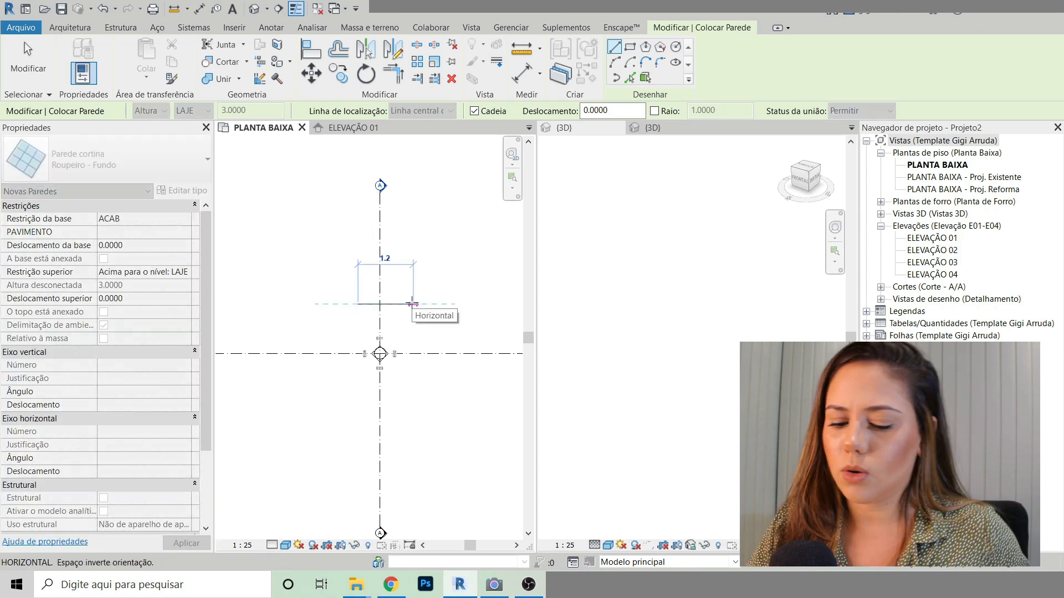
{"action": "type", "text": ".4"}
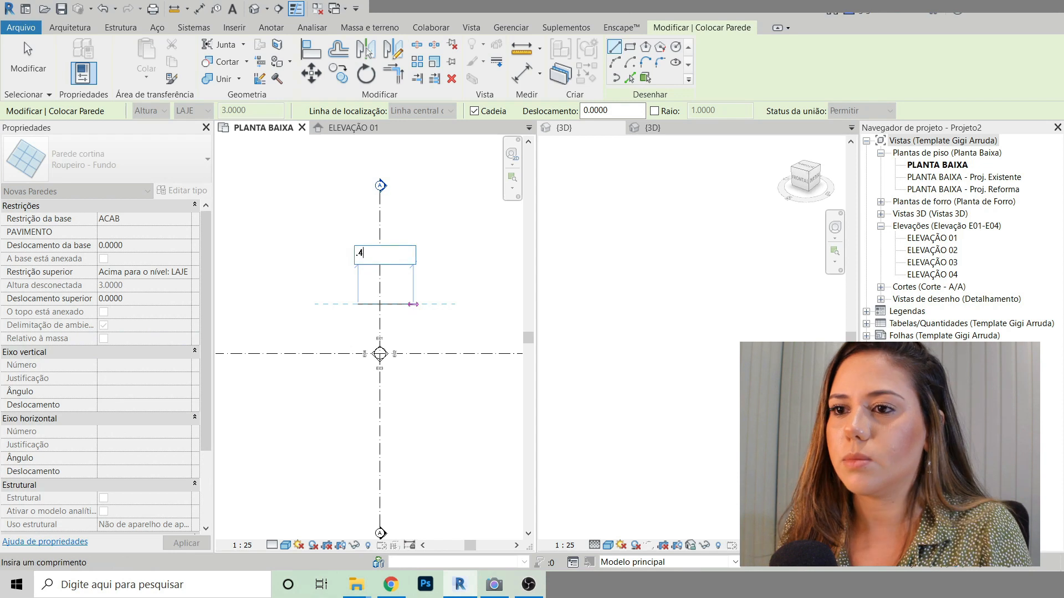
{"action": "key", "text": "Return"}
{"action": "key", "text": "Escape"}
{"action": "key", "text": "Escape"}
Step: Inspect the new wardrobe module up close in the floor plan and the 3D view
{"action": "scroll", "coordinate": [406, 296], "scroll_direction": "up", "scroll_amount": 1}
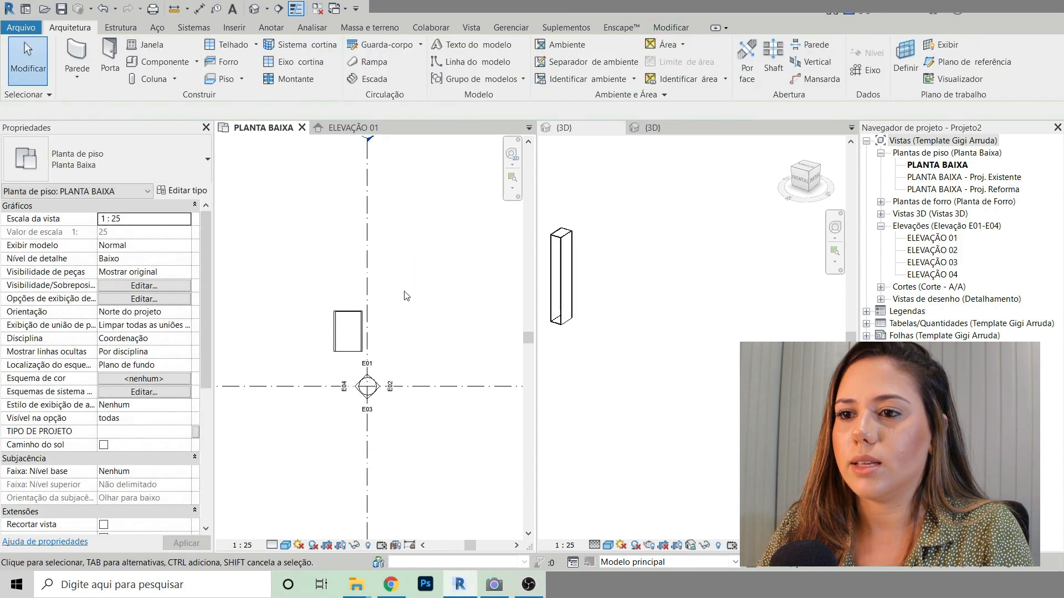
{"action": "scroll", "coordinate": [438, 291], "scroll_direction": "up", "scroll_amount": 1}
{"action": "left_click", "coordinate": [693, 316]}
{"action": "scroll", "coordinate": [703, 305], "scroll_direction": "up", "scroll_amount": 3}
{"action": "scroll", "coordinate": [703, 305], "scroll_direction": "up", "scroll_amount": 2}
{"action": "middle_click_drag", "start_coordinate": [683, 311], "coordinate": [753, 249]}
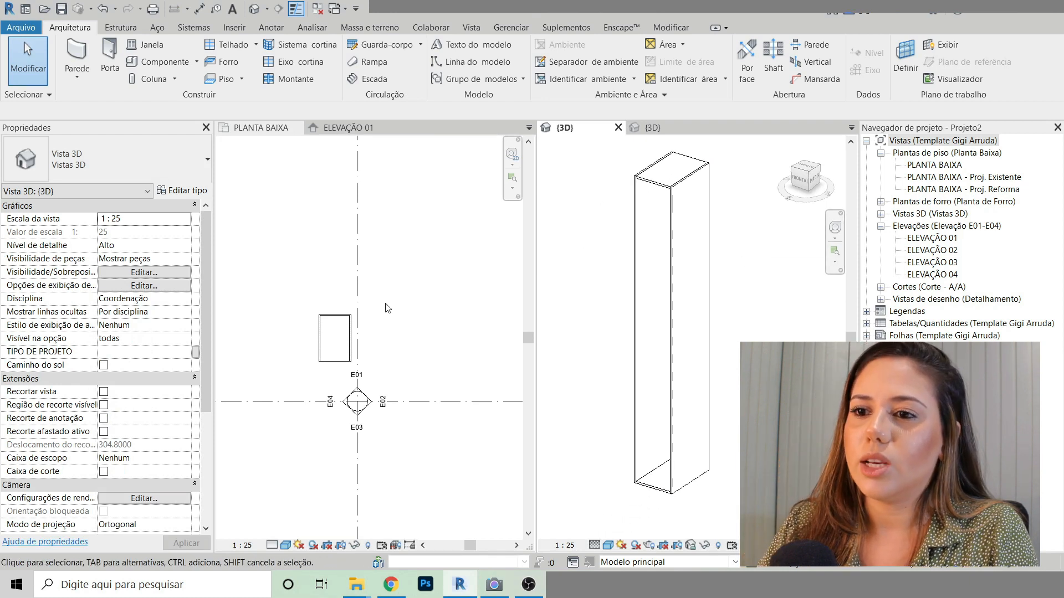
Step: In the wardrobe wall's type properties, set the interior vertical mullion type to Rectangular Mullion : Chapa - 18mm - 50 prof
{"action": "left_click", "coordinate": [334, 324]}
{"action": "scroll", "coordinate": [323, 333], "scroll_direction": "up", "scroll_amount": 2}
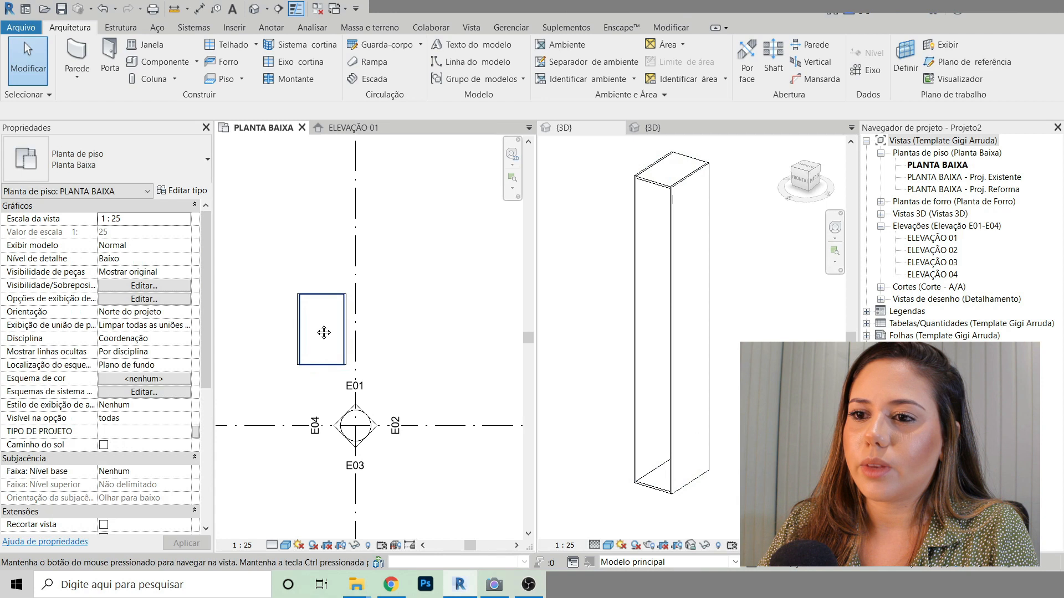
{"action": "left_click", "coordinate": [309, 292]}
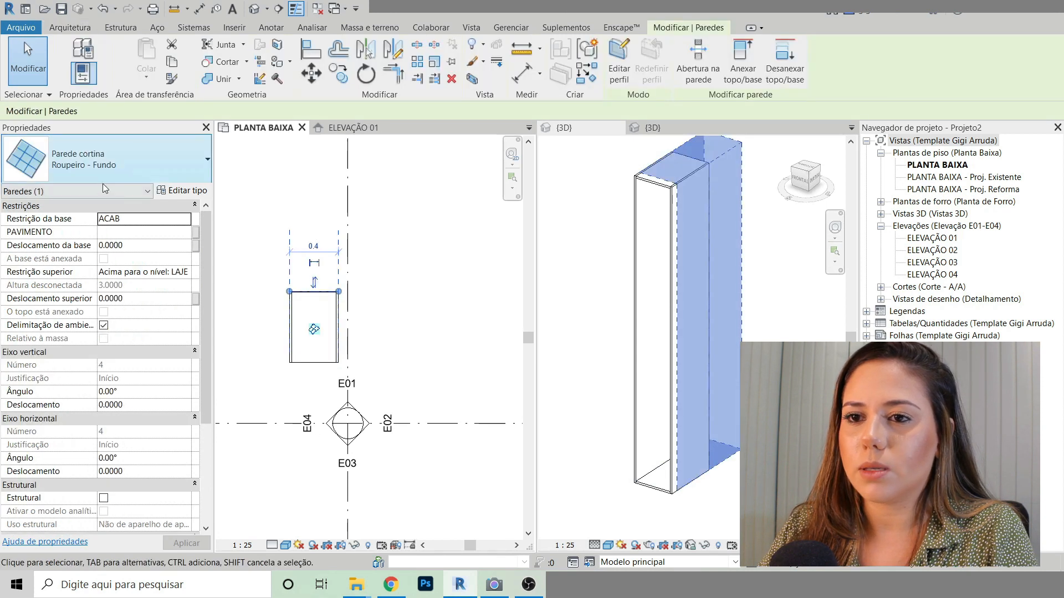
{"action": "left_click", "coordinate": [196, 194]}
{"action": "left_click_drag", "start_coordinate": [323, 225], "coordinate": [319, 308]}
{"action": "left_click_drag", "start_coordinate": [333, 191], "coordinate": [581, 191]}
{"action": "mouse_move", "coordinate": [560, 261]}
{"action": "left_mouse_down"}
{"action": "mouse_move", "coordinate": [567, 348]}
{"action": "mouse_move", "coordinate": [569, 251]}
{"action": "mouse_move", "coordinate": [570, 261]}
{"action": "left_mouse_up"}
{"action": "left_click", "coordinate": [526, 203]}
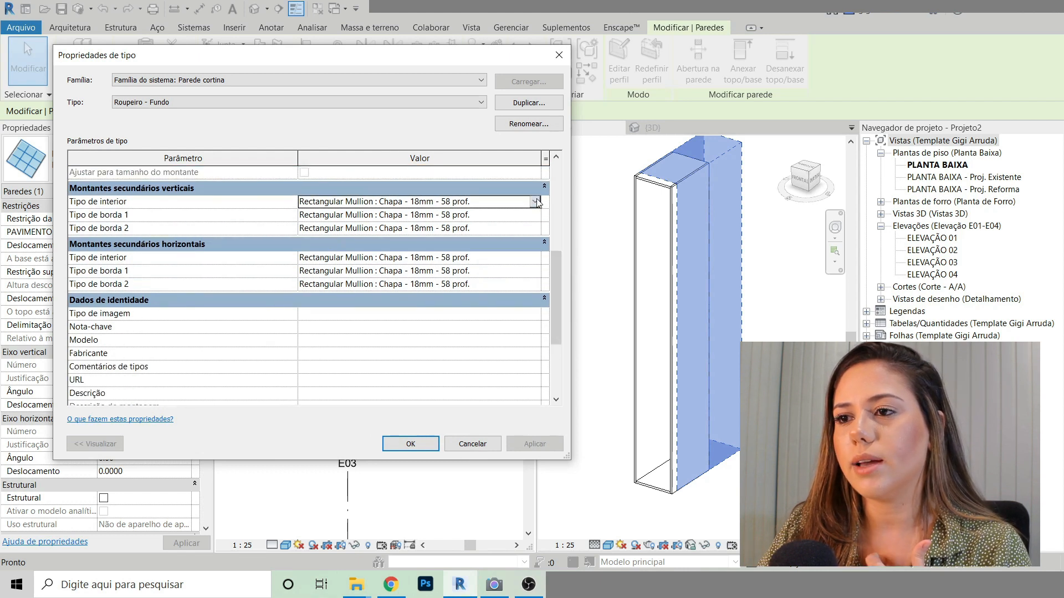
{"action": "left_click", "coordinate": [534, 202]}
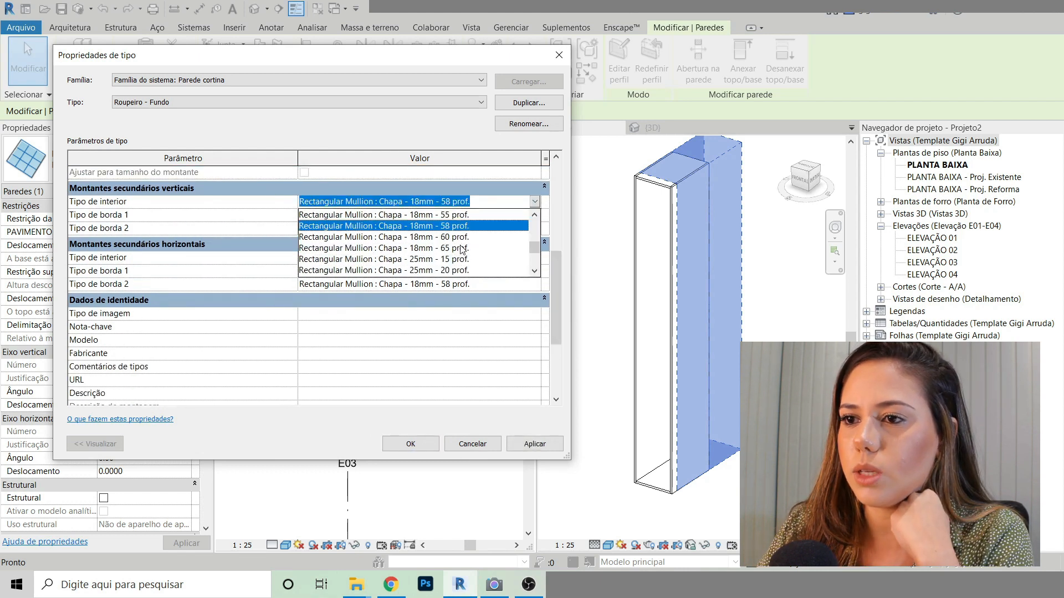
{"action": "scroll", "coordinate": [465, 260], "scroll_direction": "up", "scroll_amount": 2}
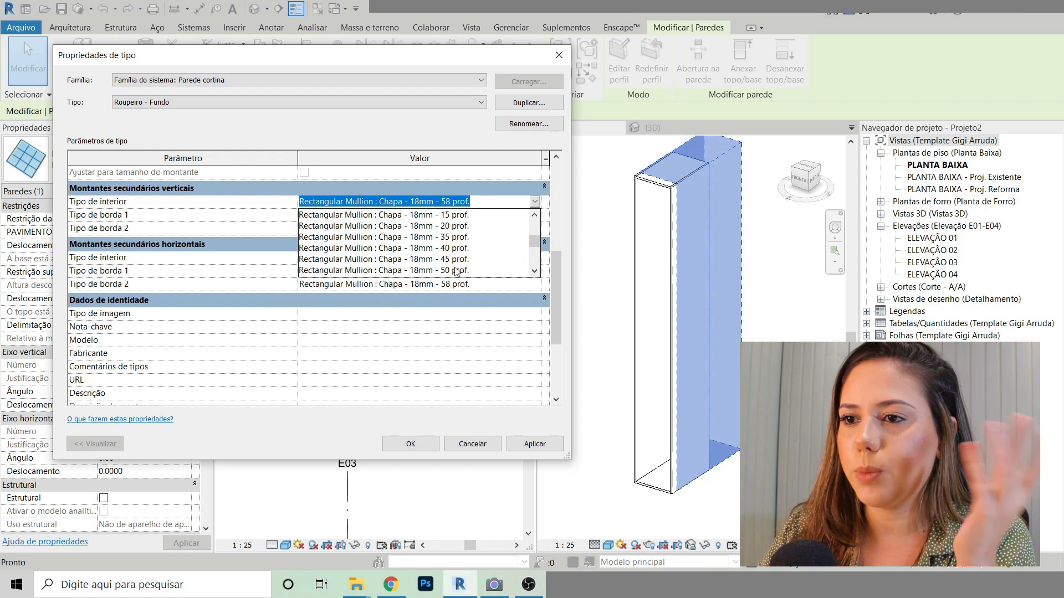
{"action": "left_click", "coordinate": [458, 271]}
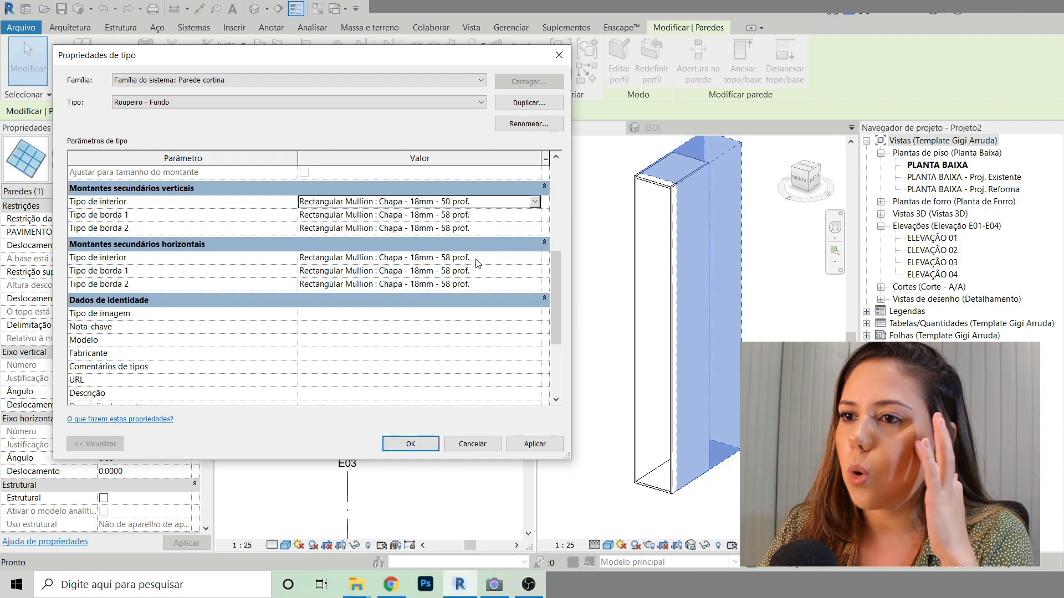
{"action": "left_click", "coordinate": [500, 198]}
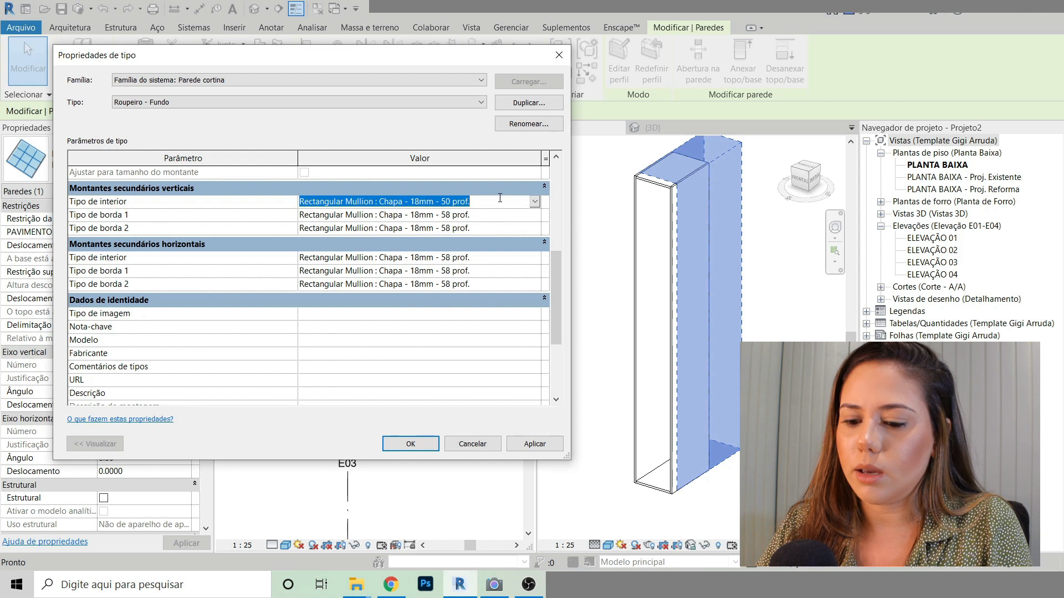
{"action": "type", "text": "MDF Cinza"}
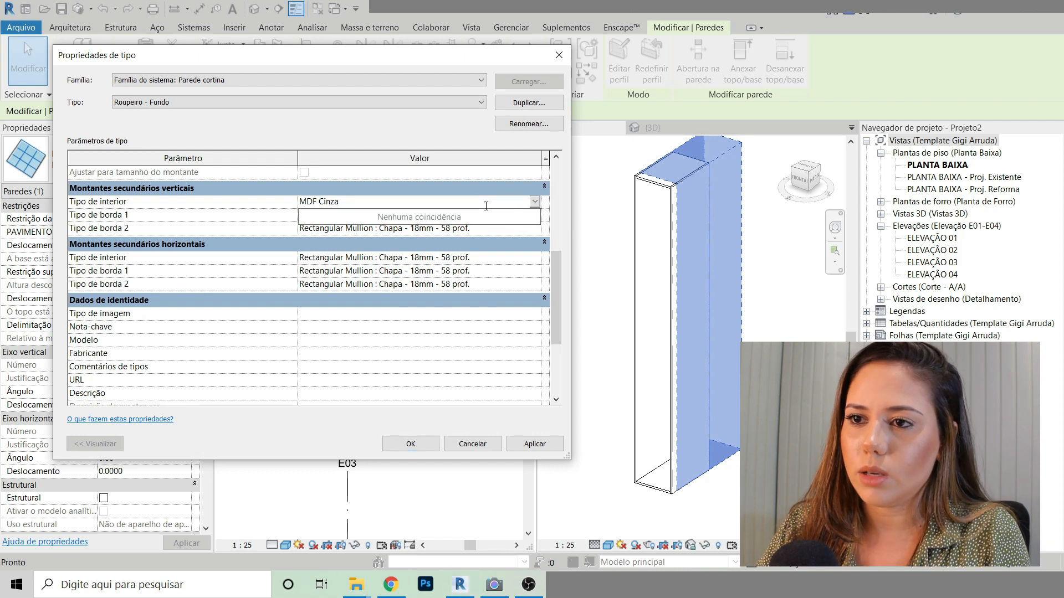
{"action": "left_click", "coordinate": [457, 202]}
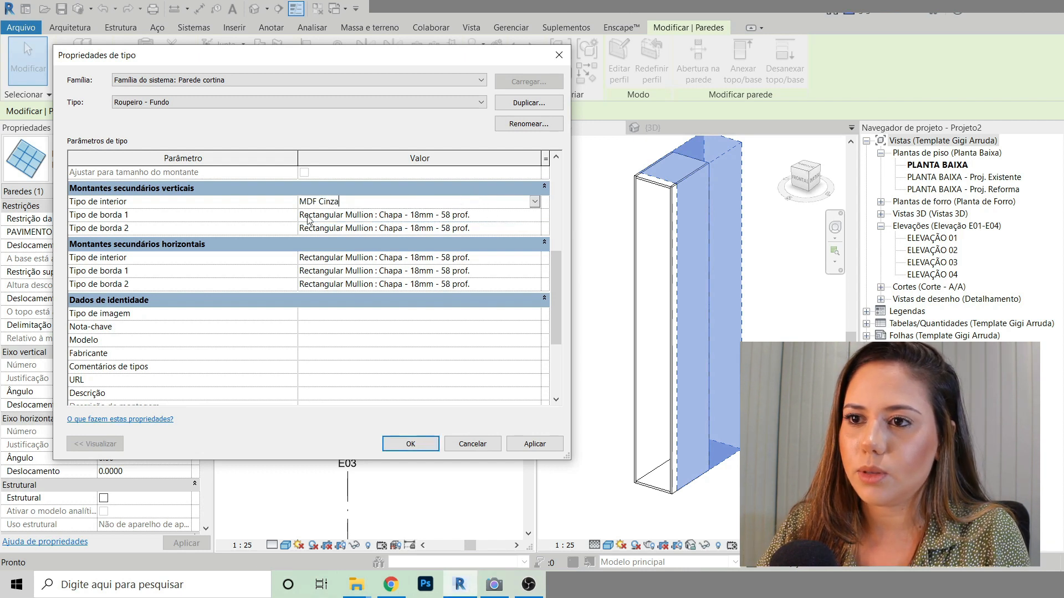
{"action": "left_click", "coordinate": [534, 201]}
{"action": "scroll", "coordinate": [408, 270], "scroll_direction": "down", "scroll_amount": 5}
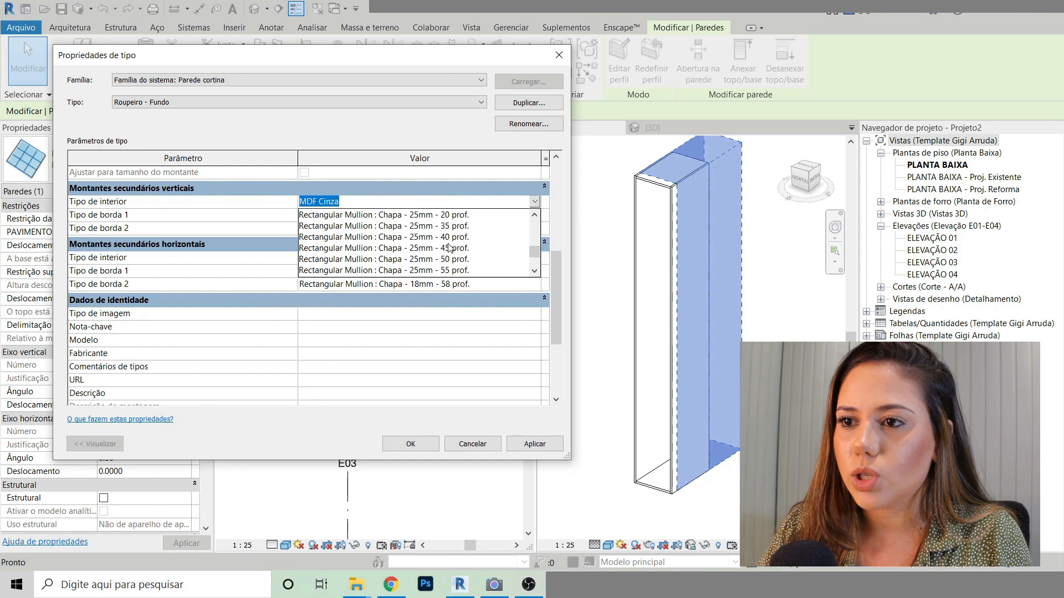
{"action": "scroll", "coordinate": [463, 252], "scroll_direction": "down", "scroll_amount": 4}
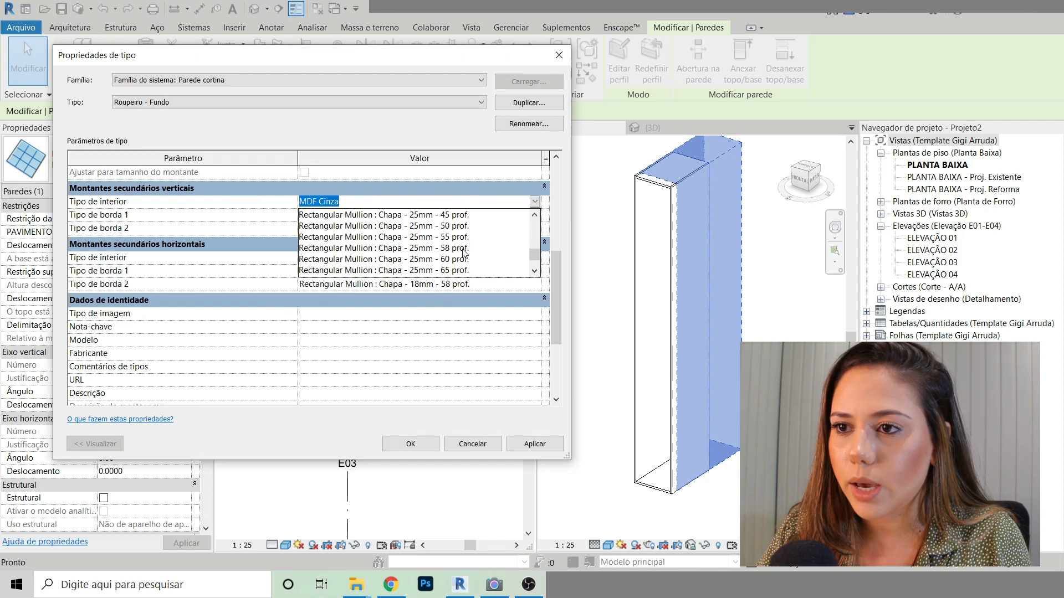
{"action": "scroll", "coordinate": [463, 252], "scroll_direction": "up", "scroll_amount": 2}
{"action": "scroll", "coordinate": [463, 253], "scroll_direction": "up", "scroll_amount": 4}
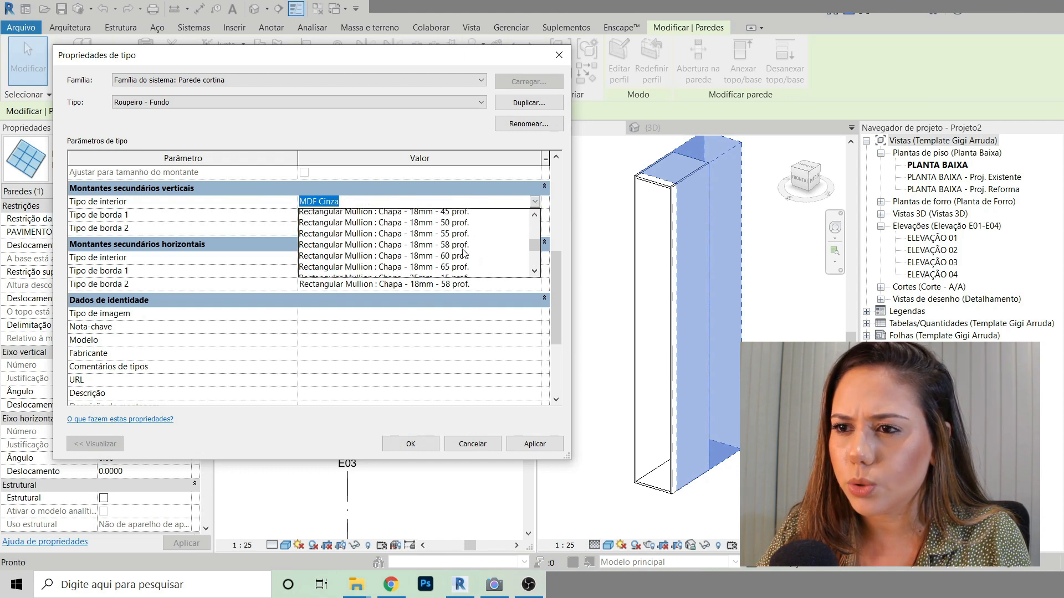
{"action": "left_click", "coordinate": [463, 259]}
Step: Copy the interior vertical mullion type, Rectangular Mullion : Chapa - 18mm - 50 prof., to vertical border types 1 and 2
{"action": "left_click_drag", "start_coordinate": [471, 202], "coordinate": [285, 206]}
{"action": "key", "text": "ctrl+c"}
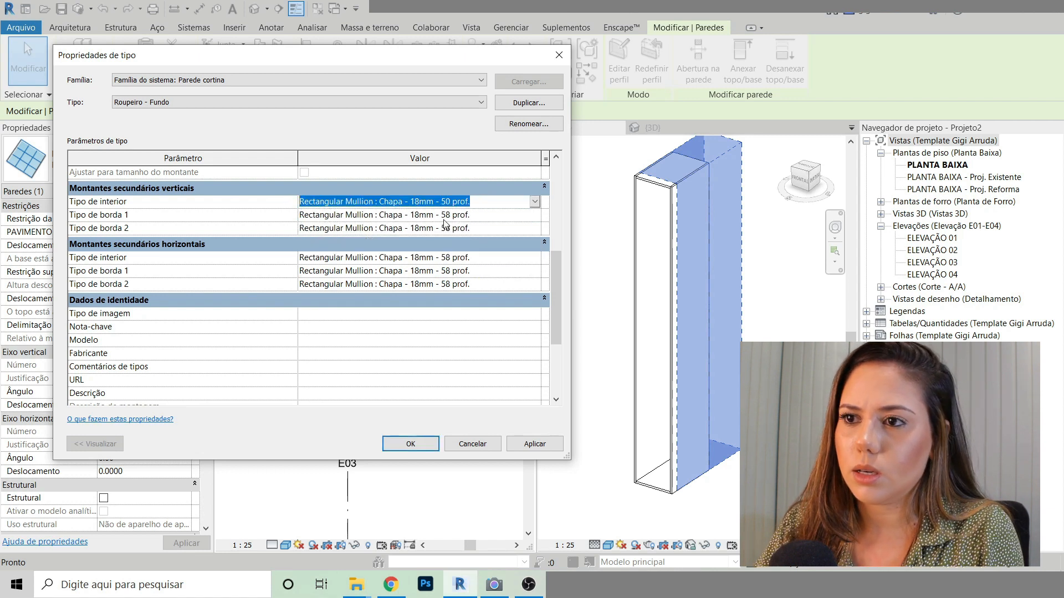
{"action": "left_click", "coordinate": [476, 216]}
{"action": "left_click_drag", "start_coordinate": [475, 216], "coordinate": [265, 216]}
{"action": "key", "text": "ctrl+v"}
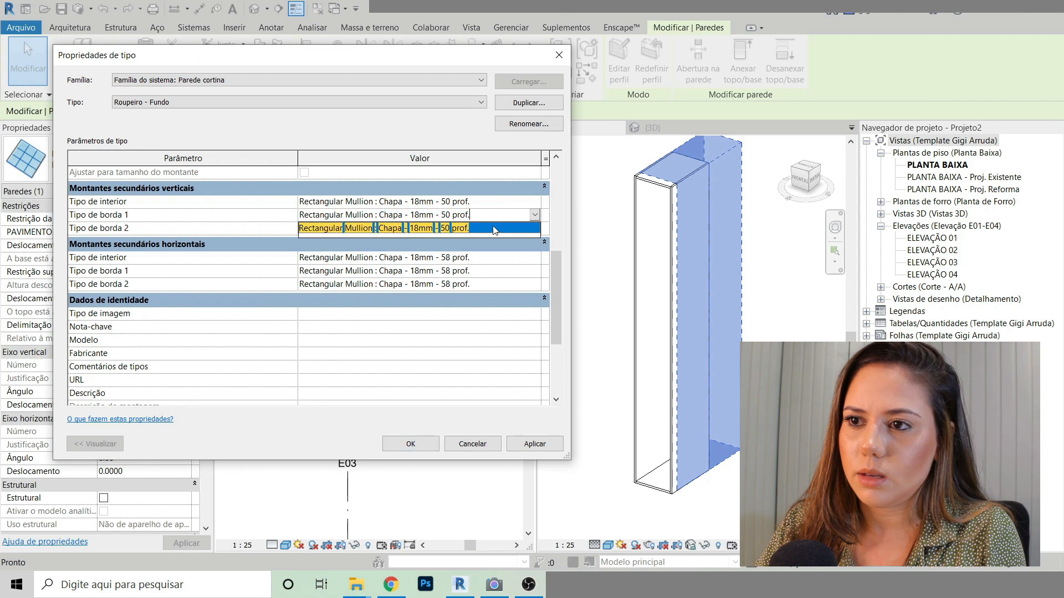
{"action": "left_click", "coordinate": [490, 228]}
{"action": "key", "text": "ctrl+v"}
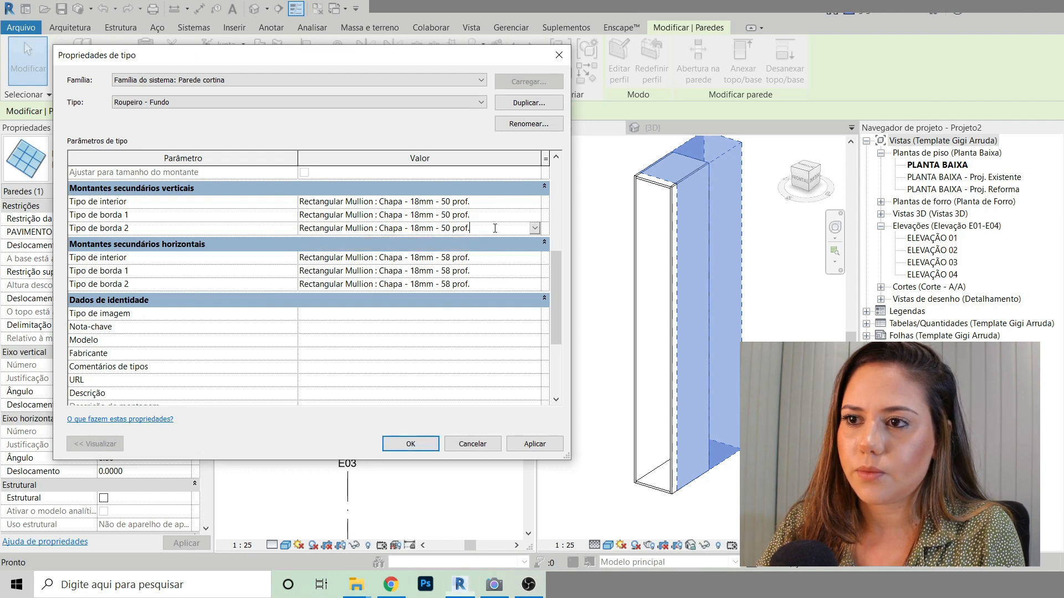
Step: Set the horizontal interior, border 1 and border 2 mullions to Rectangular Mullion : Chapa - 18mm - 50 prof. and apply the changes
{"action": "left_click", "coordinate": [483, 258]}
{"action": "key", "text": "ctrl+v"}
{"action": "left_click", "coordinate": [481, 272]}
{"action": "key", "text": "ctrl+v"}
{"action": "left_click", "coordinate": [481, 285]}
{"action": "key", "text": "ctrl+v"}
{"action": "left_click", "coordinate": [536, 444]}
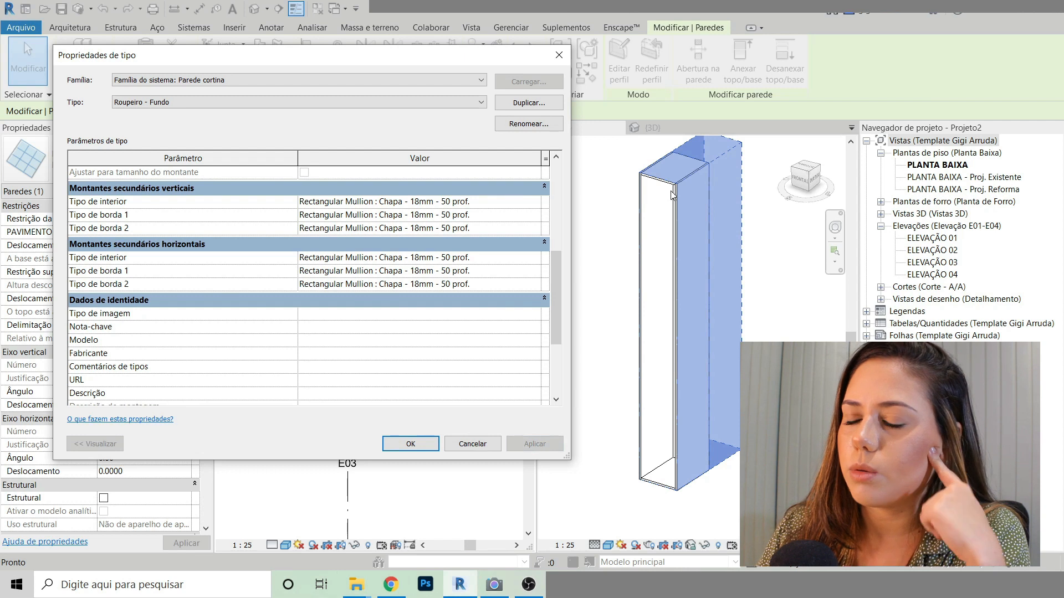
Step: Examine the sheet thickness and depth options for the horizontal interior mullion and the type's curtain panel setting
{"action": "left_click", "coordinate": [535, 260]}
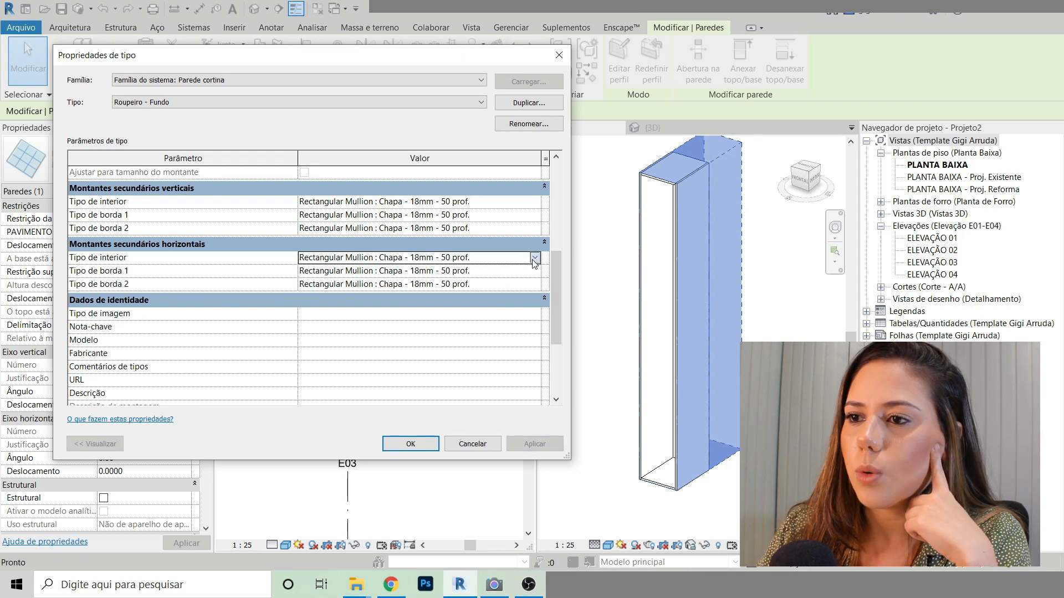
{"action": "left_click", "coordinate": [534, 259]}
{"action": "scroll", "coordinate": [435, 314], "scroll_direction": "down", "scroll_amount": 3}
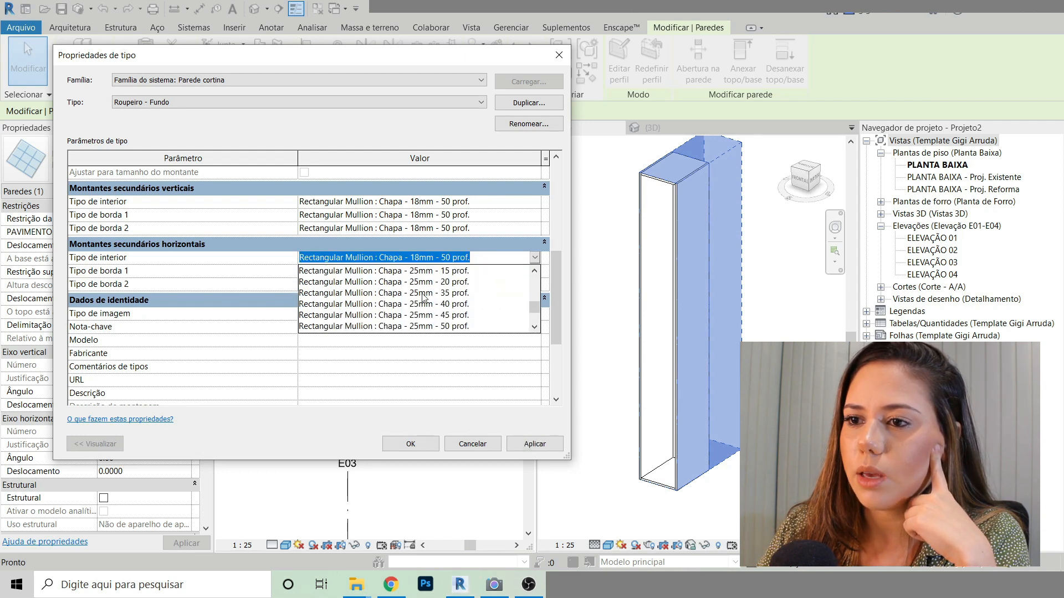
{"action": "scroll", "coordinate": [421, 294], "scroll_direction": "up", "scroll_amount": 4}
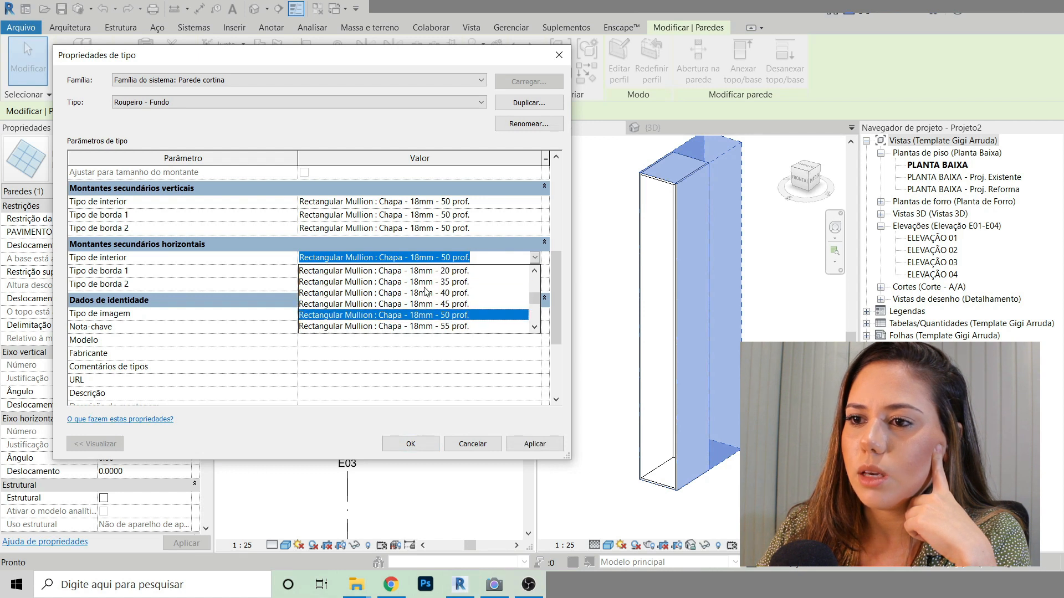
{"action": "scroll", "coordinate": [430, 287], "scroll_direction": "up", "scroll_amount": 3}
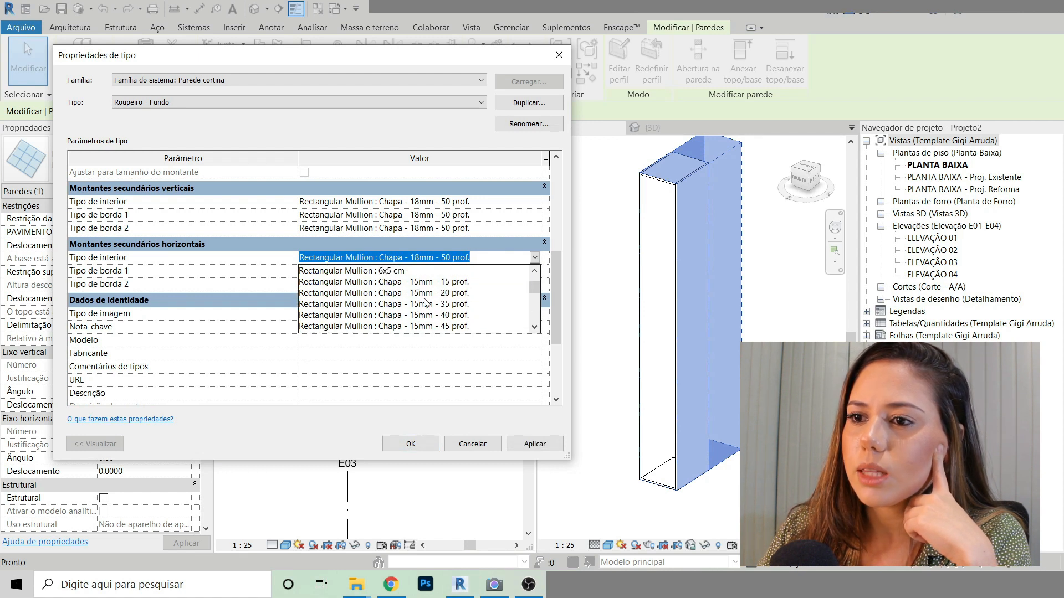
{"action": "scroll", "coordinate": [425, 309], "scroll_direction": "down", "scroll_amount": 3}
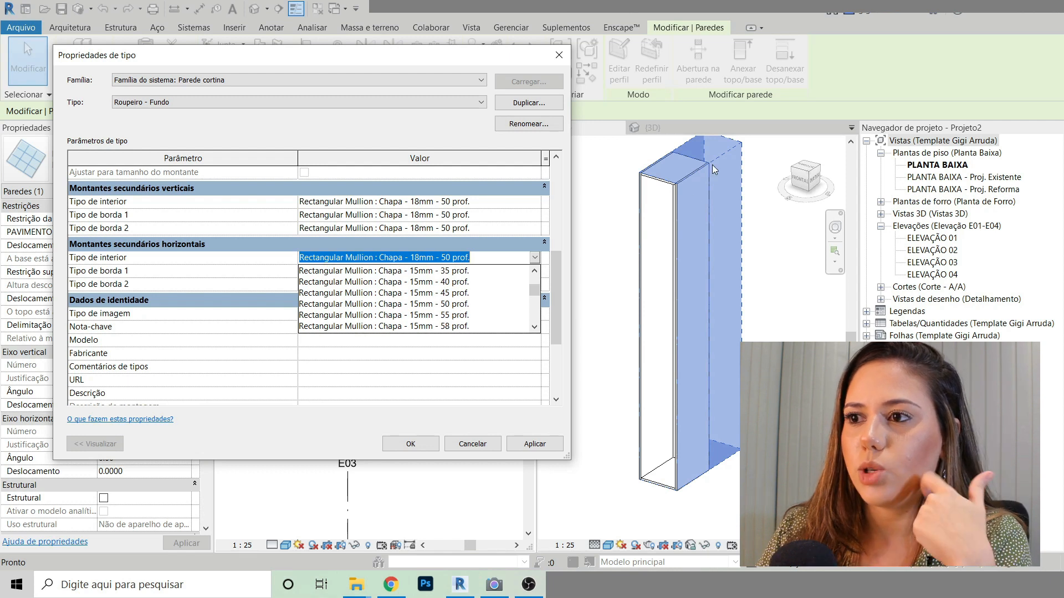
{"action": "left_click", "coordinate": [534, 257]}
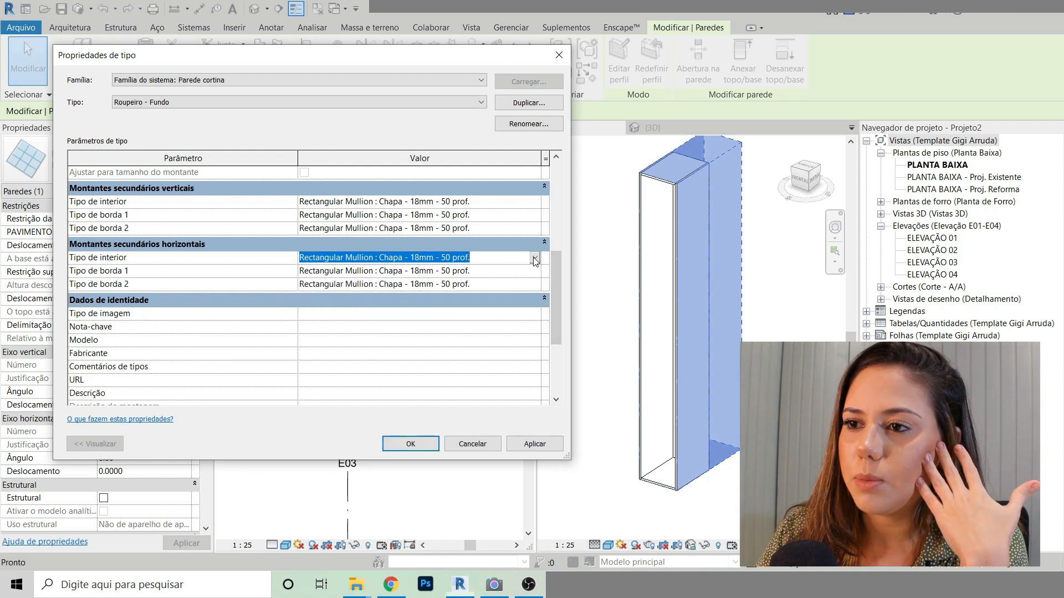
{"action": "left_click_drag", "start_coordinate": [560, 288], "coordinate": [560, 201]}
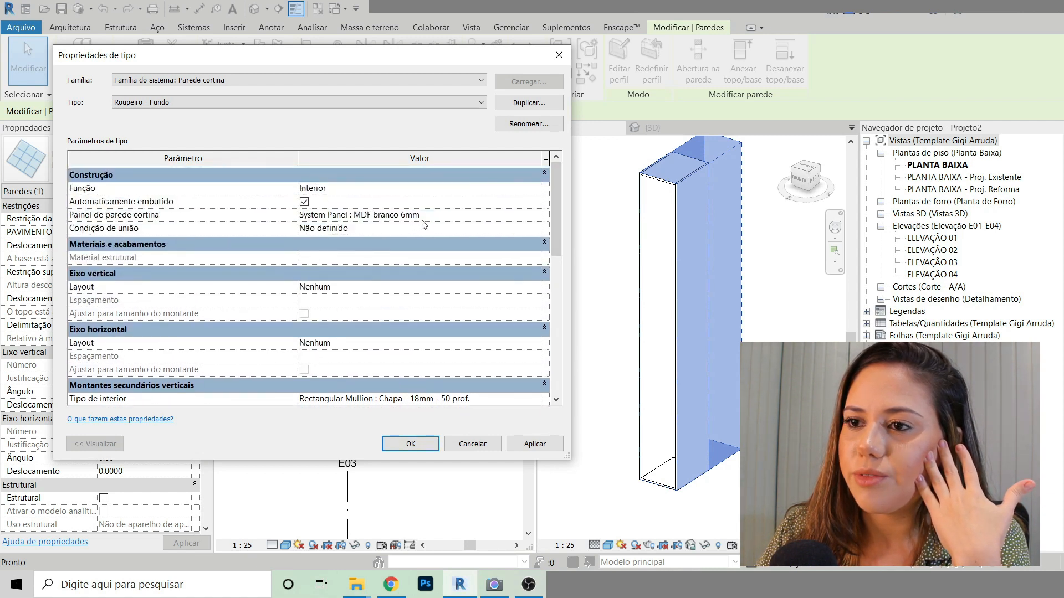
Step: Set the horizontal grid layout to Distância fixa with a spacing of 0.5 m and apply it to the wardrobe
{"action": "left_click_drag", "start_coordinate": [559, 222], "coordinate": [561, 271]}
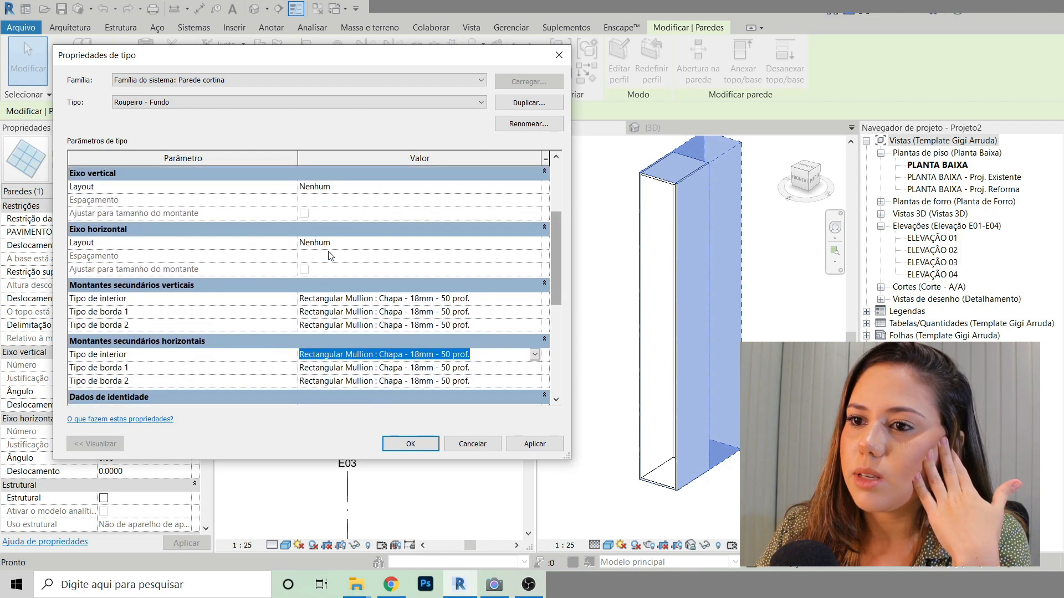
{"action": "left_click", "coordinate": [350, 243]}
{"action": "left_click", "coordinate": [535, 243]}
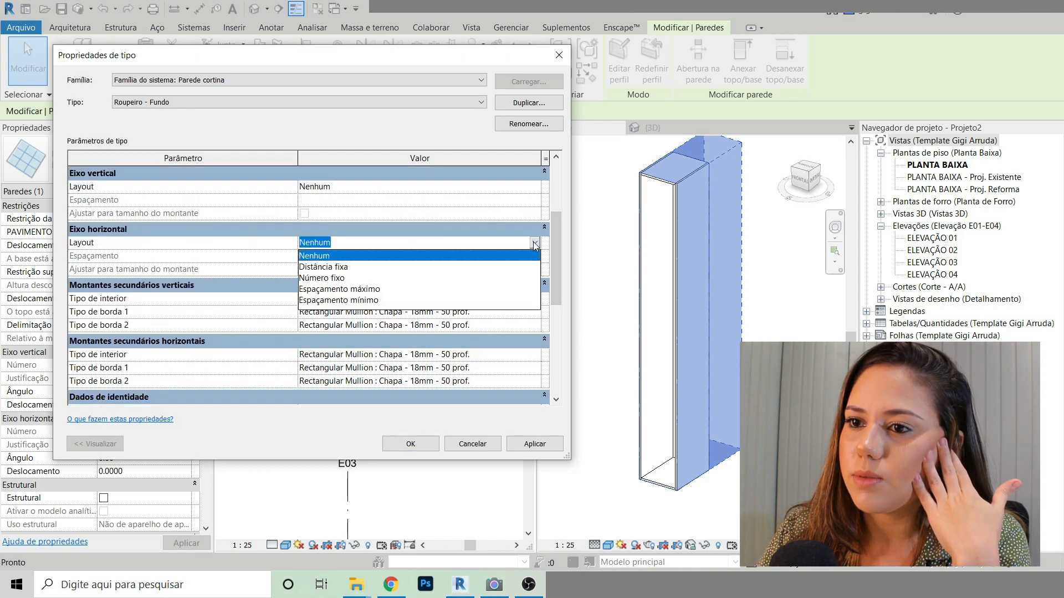
{"action": "left_click", "coordinate": [351, 269]}
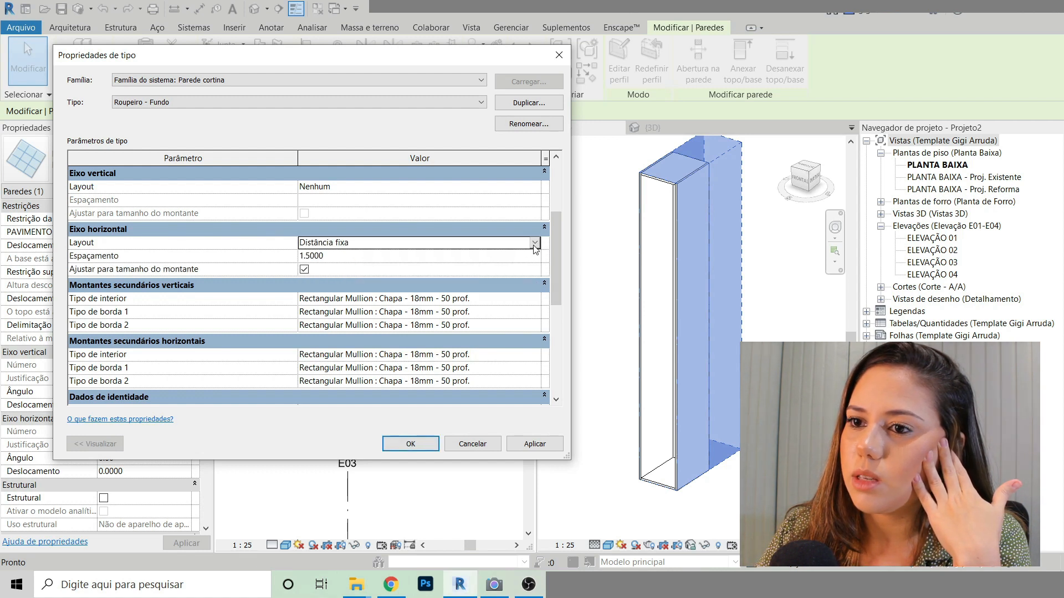
{"action": "left_click", "coordinate": [393, 258]}
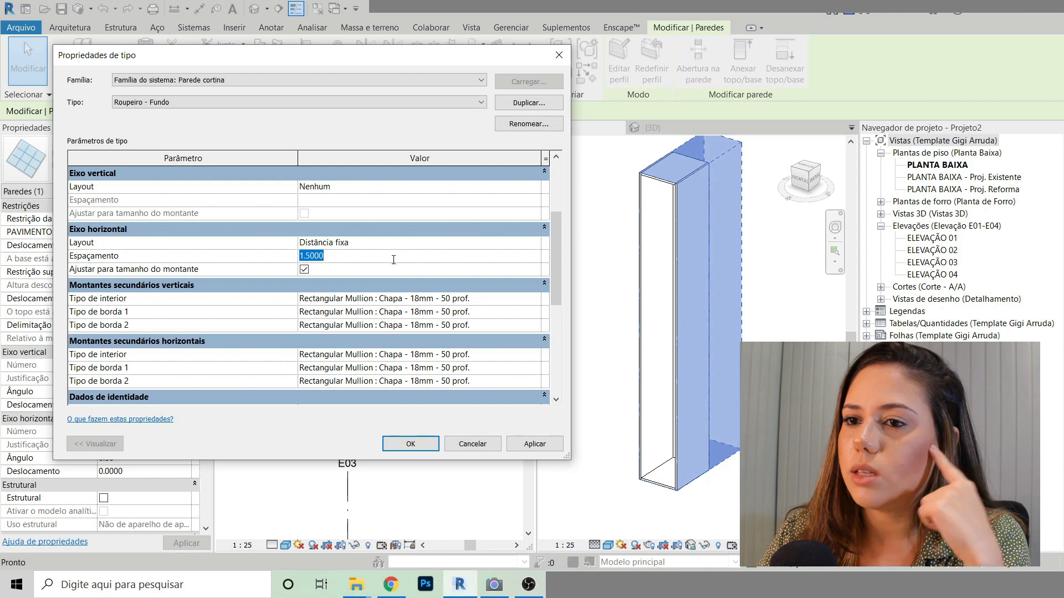
{"action": "type", "text": "0.5000"}
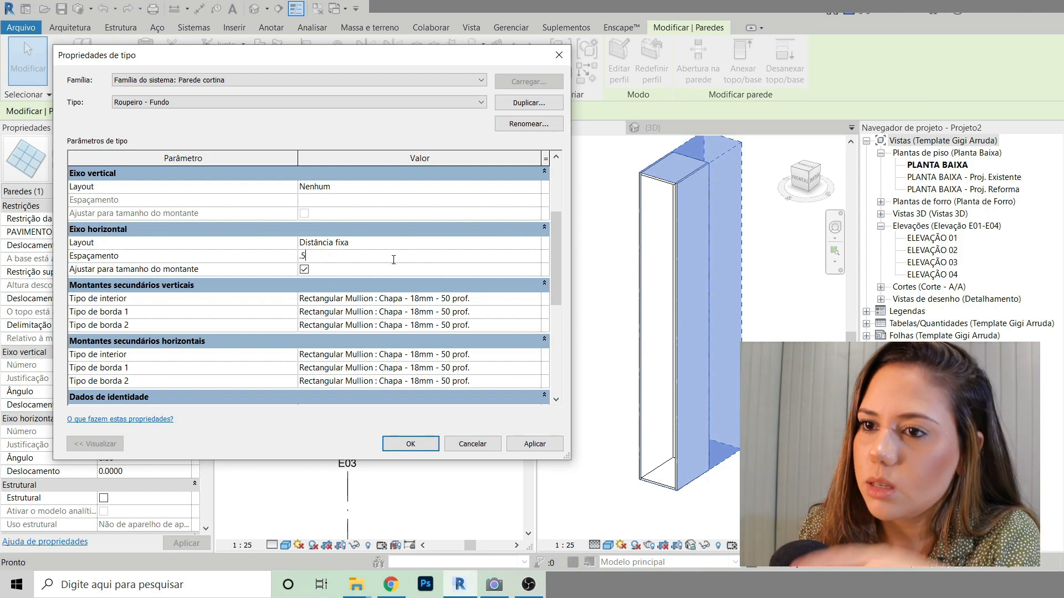
{"action": "left_click", "coordinate": [535, 441]}
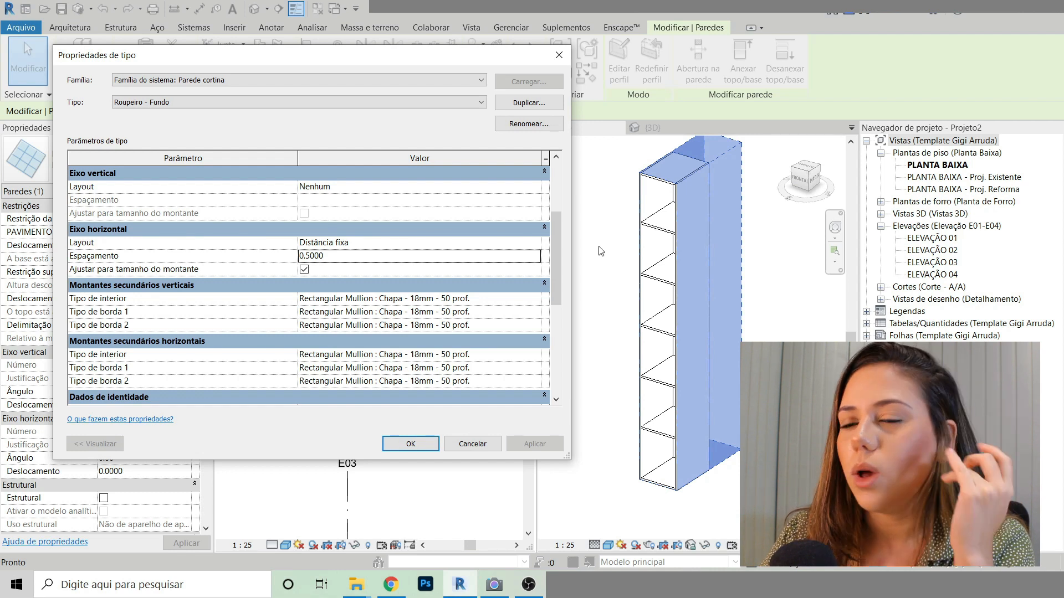
Step: Set the horizontal grid layout back to Nenhum and delete the grid lines generated by the type
{"action": "left_click", "coordinate": [457, 243]}
{"action": "left_click", "coordinate": [535, 244]}
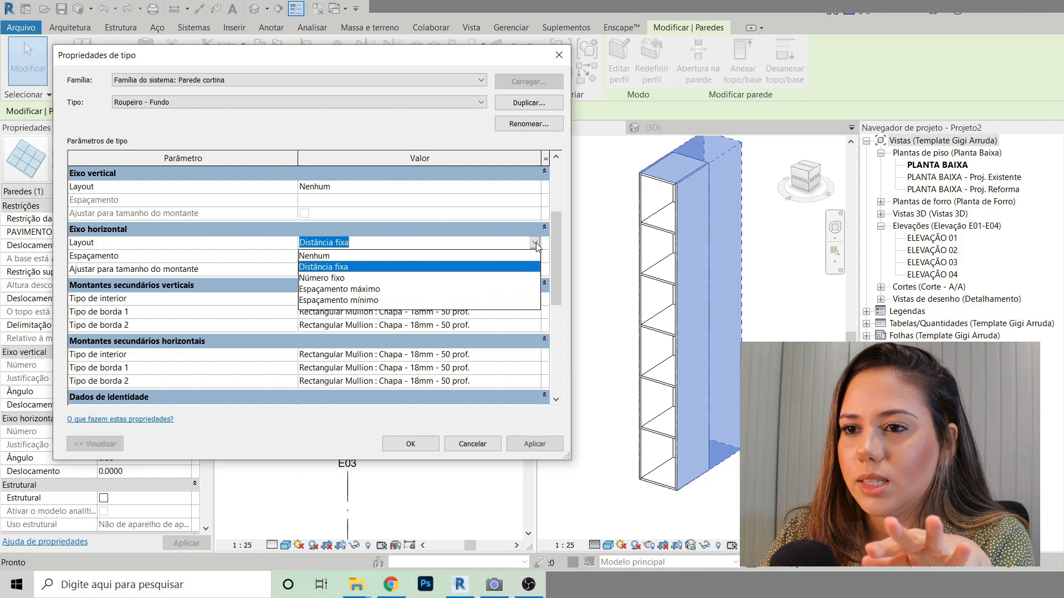
{"action": "left_click", "coordinate": [316, 256]}
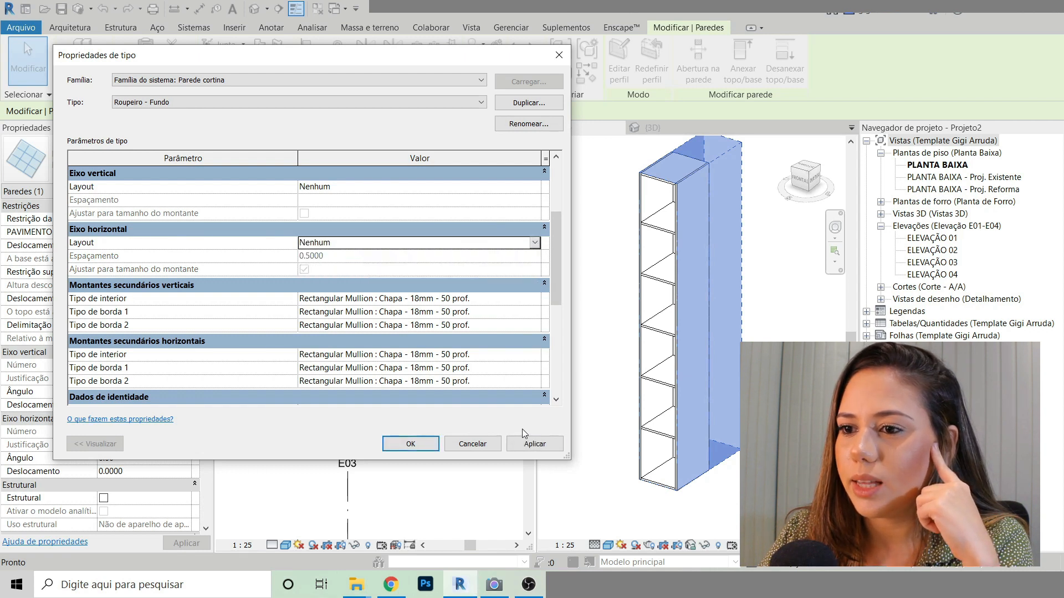
{"action": "left_click", "coordinate": [535, 444]}
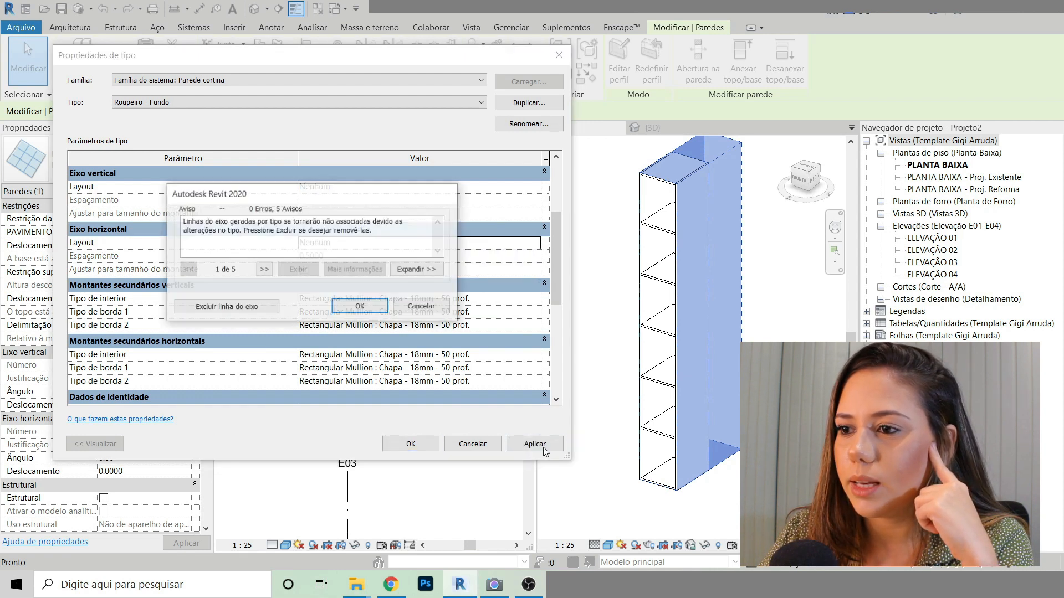
{"action": "left_click", "coordinate": [230, 308]}
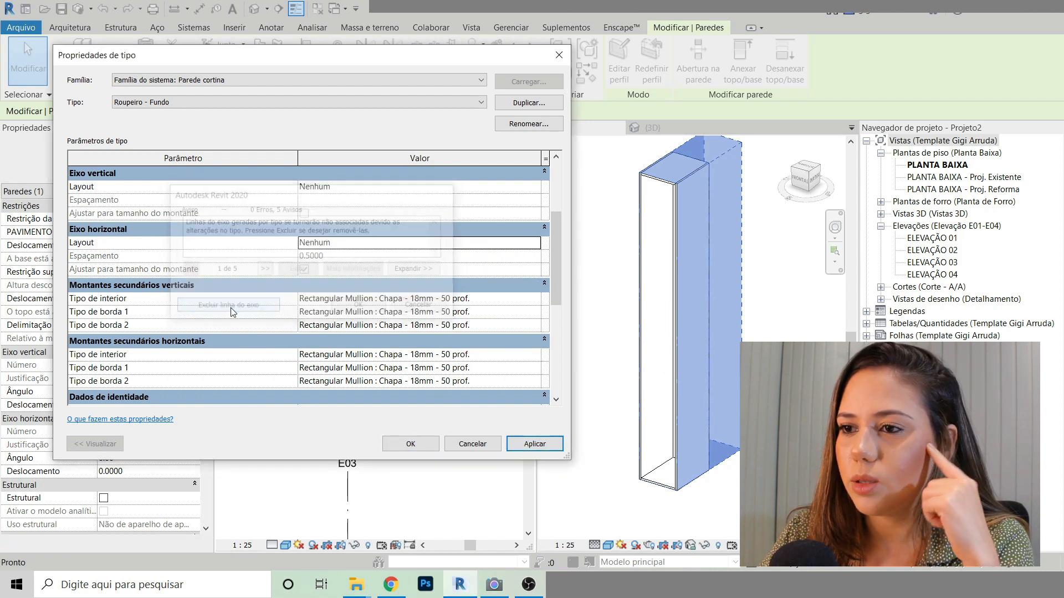
Step: Confirm the wardrobe's type properties and open the ELEVAÇÃO 01 view from the E01 marker in the floor plan
{"action": "left_click", "coordinate": [410, 444]}
{"action": "left_click", "coordinate": [581, 301]}
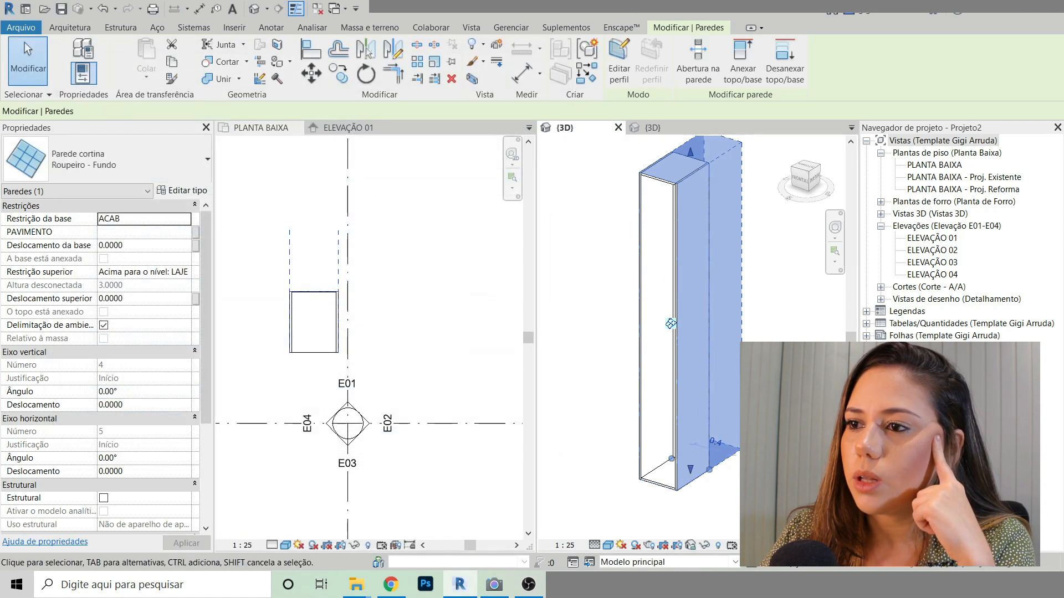
{"action": "left_click", "coordinate": [342, 384]}
{"action": "left_click", "coordinate": [737, 354]}
{"action": "middle_click_drag", "start_coordinate": [742, 355], "coordinate": [770, 360], "text": "shift"}
{"action": "double_click", "coordinate": [354, 381]}
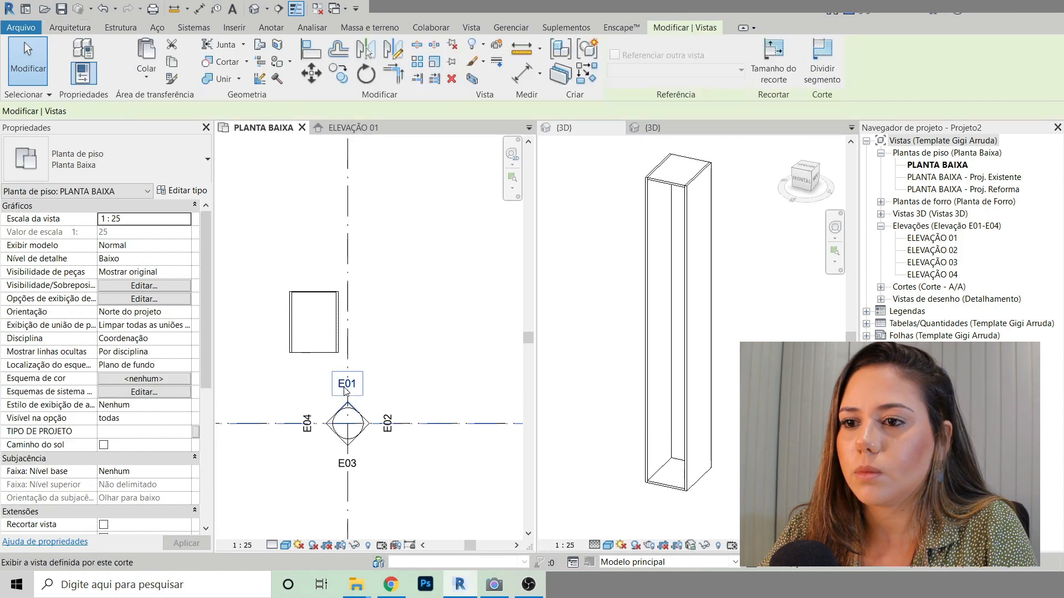
{"action": "scroll", "coordinate": [388, 354], "scroll_direction": "up", "scroll_amount": 3}
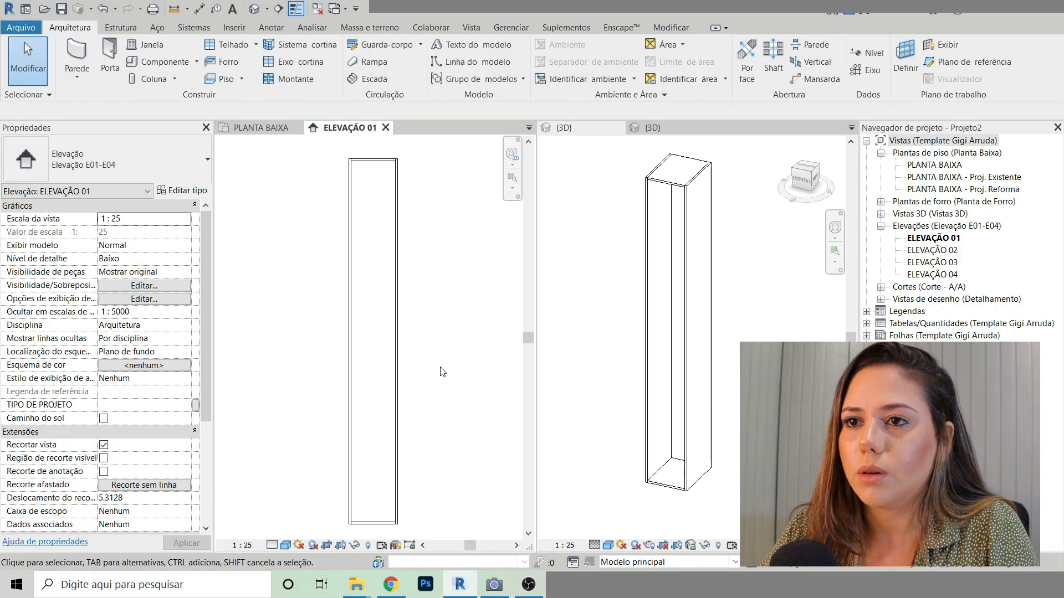
Step: Place six horizontal curtain grid lines as shelves down the wardrobe elevation, starting about 0.4 m below its top
{"action": "left_click", "coordinate": [284, 62]}
{"action": "left_click", "coordinate": [372, 206]}
{"action": "left_click", "coordinate": [373, 268]}
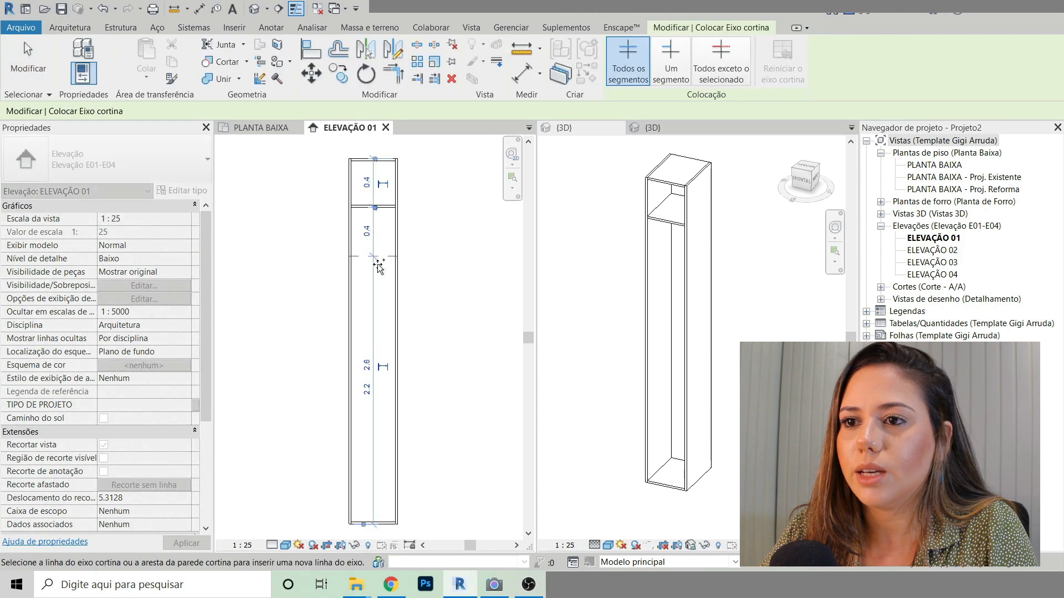
{"action": "left_click", "coordinate": [374, 304]}
{"action": "left_click", "coordinate": [373, 340]}
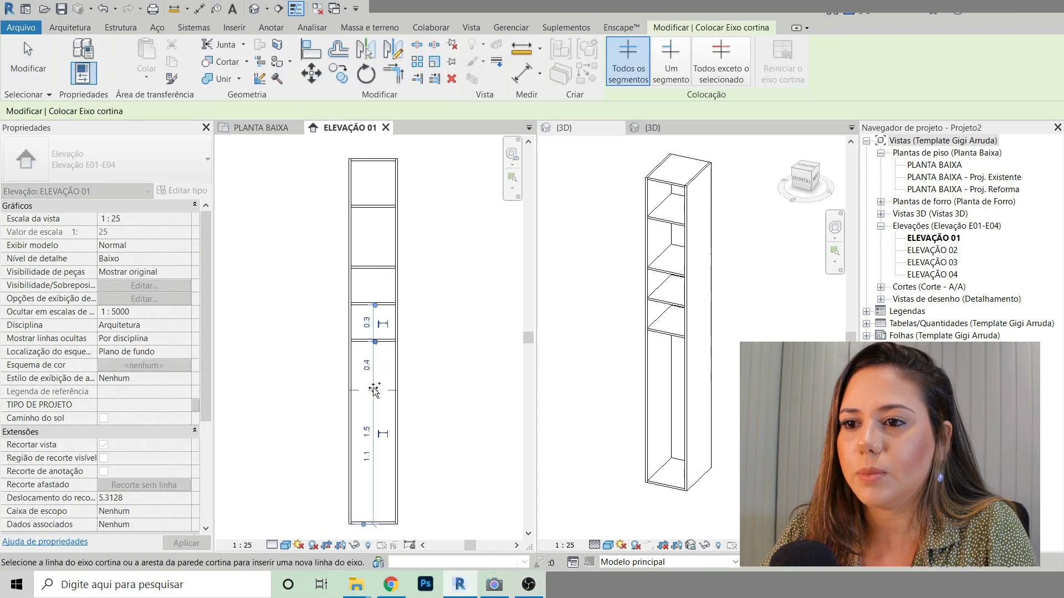
{"action": "left_click", "coordinate": [372, 390]}
{"action": "left_click", "coordinate": [371, 435]}
Step: Set the distance between the lowest shelf and the wardrobe's base to 0.45 m
{"action": "left_click", "coordinate": [368, 476]}
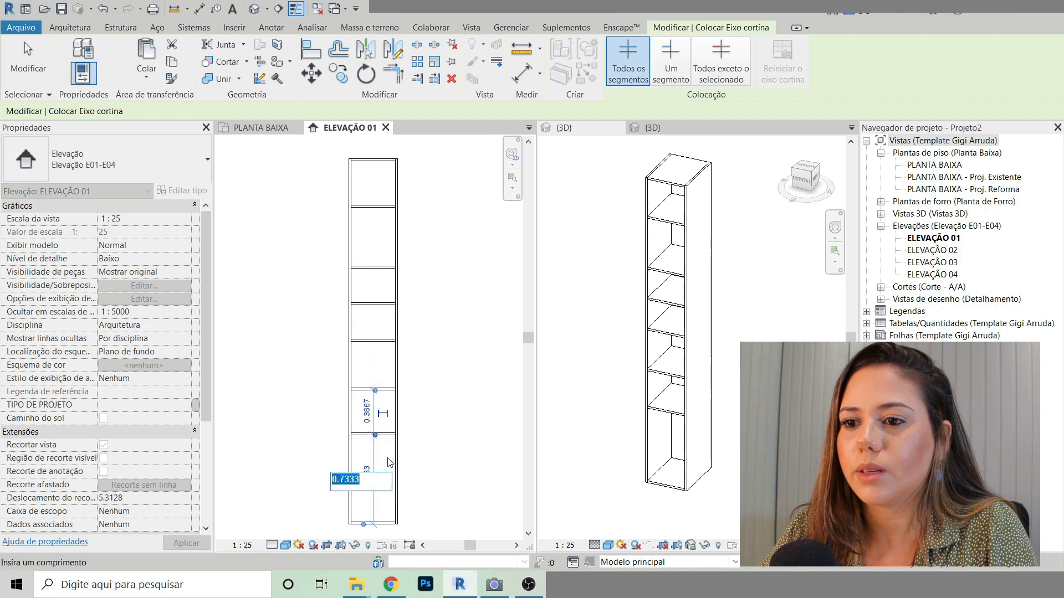
{"action": "key", "text": "Escape"}
{"action": "key", "text": "Escape"}
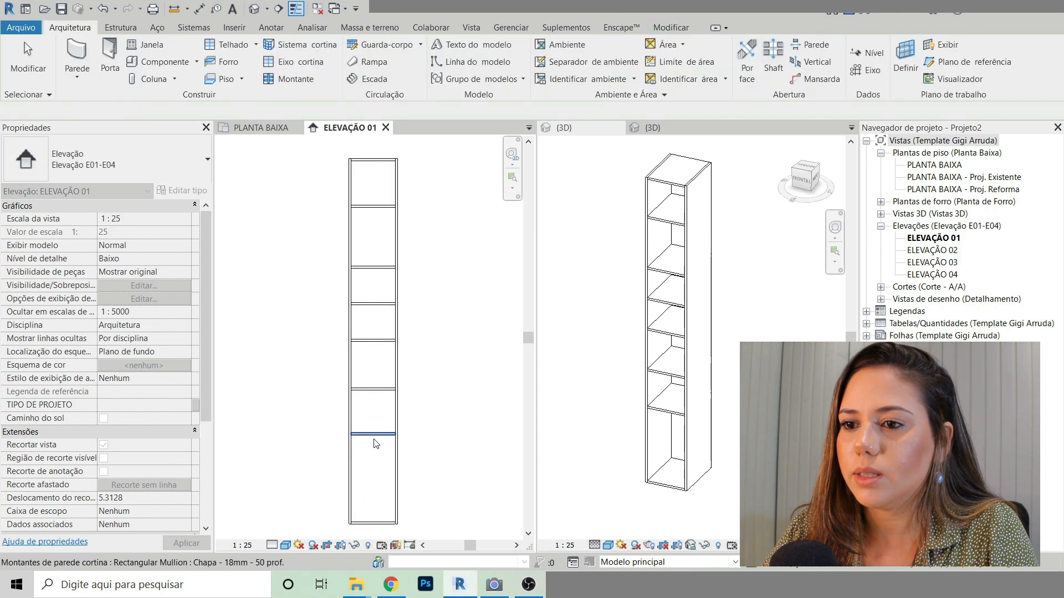
{"action": "left_click", "coordinate": [375, 435]}
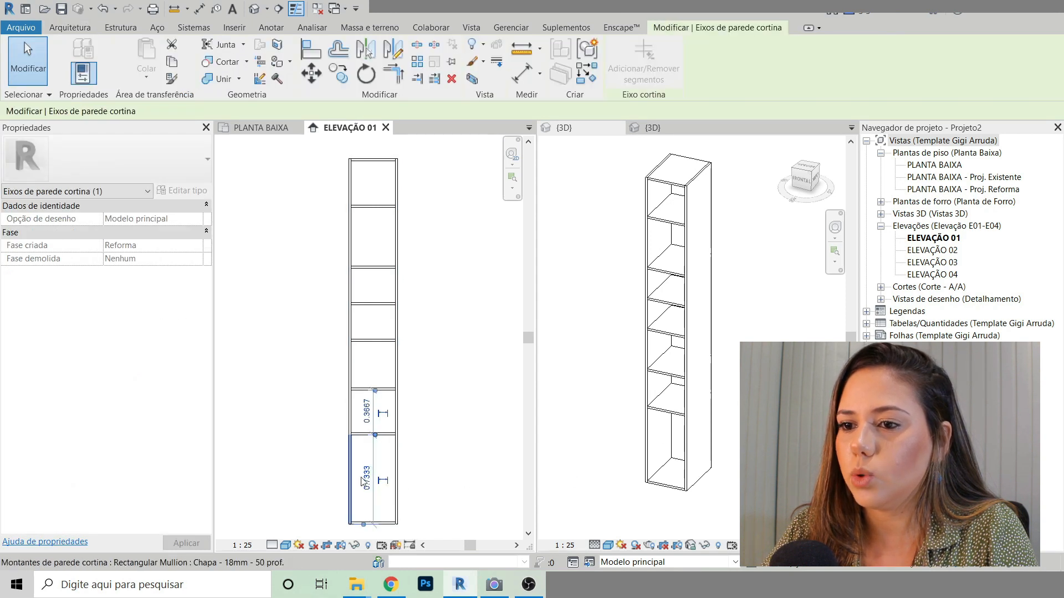
{"action": "left_click", "coordinate": [366, 477]}
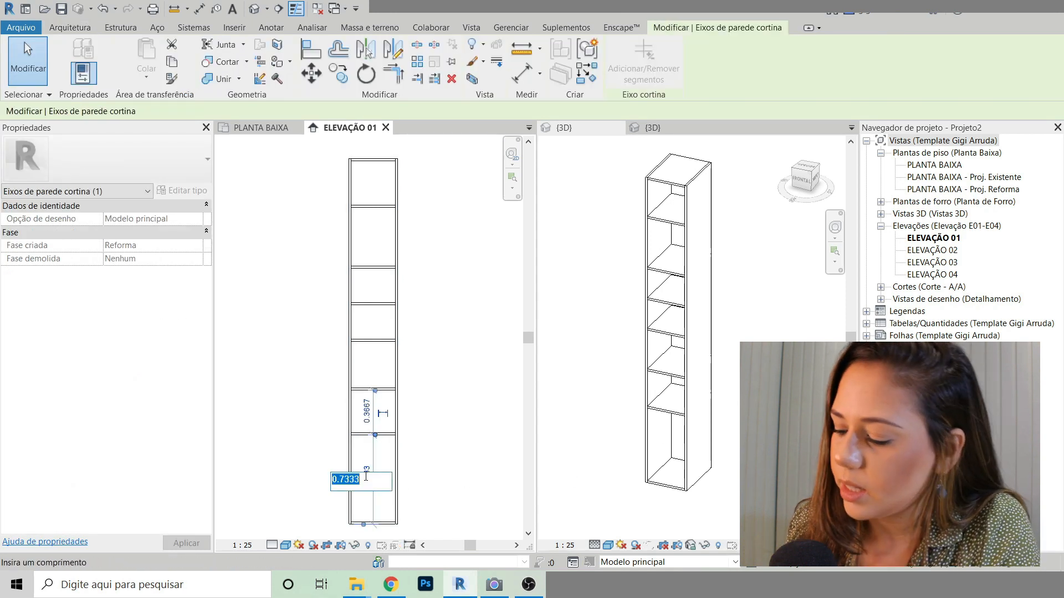
{"action": "type", "text": "0.45"}
{"action": "key", "text": "Return"}
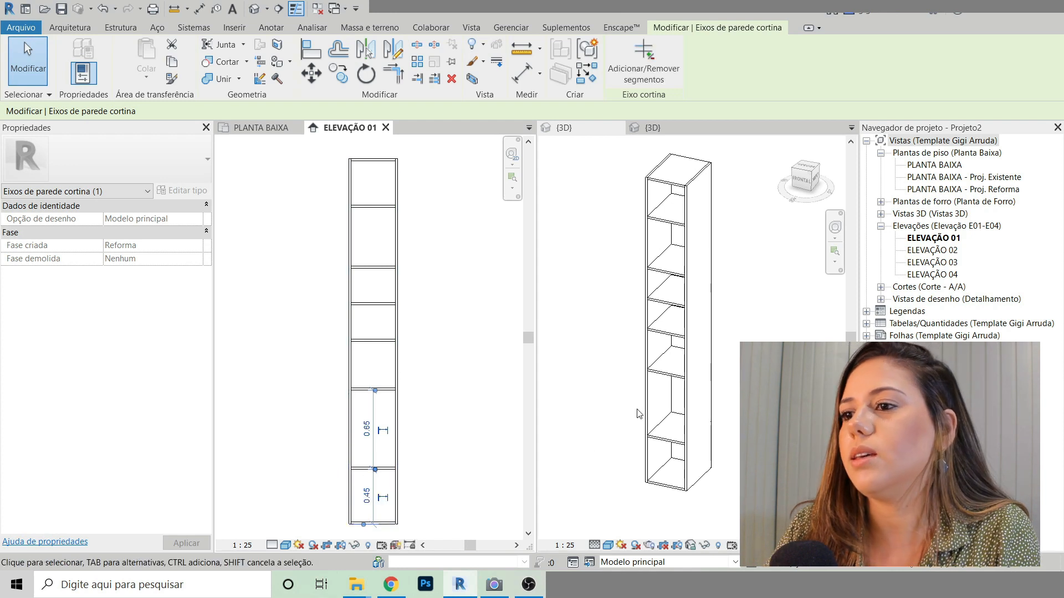
{"action": "key", "text": "Escape"}
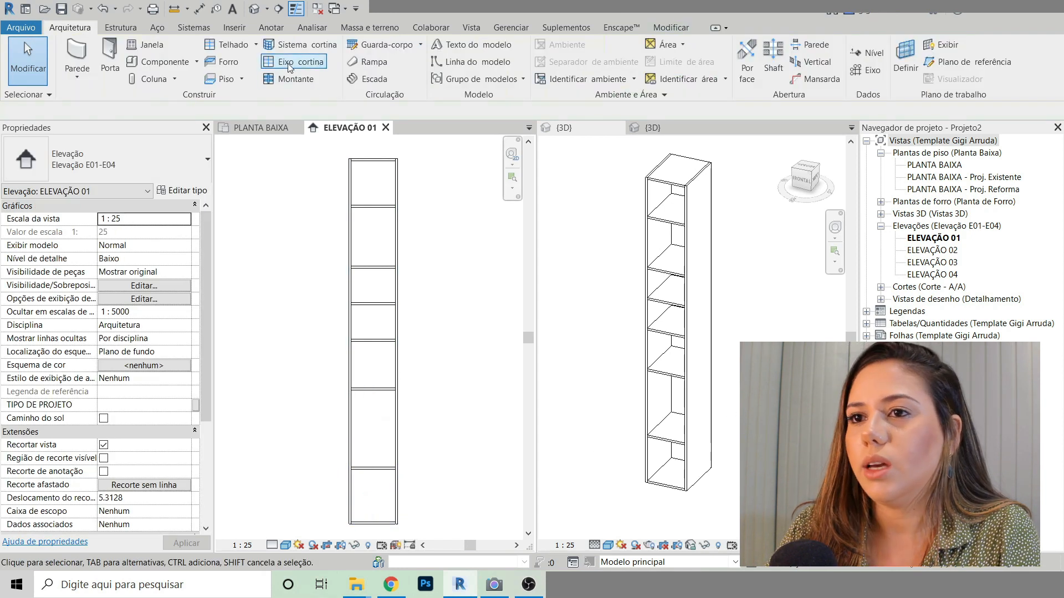
Step: Place a single-segment vertical curtain grid line down the middle of the second compartment from the bottom
{"action": "left_click", "coordinate": [302, 64]}
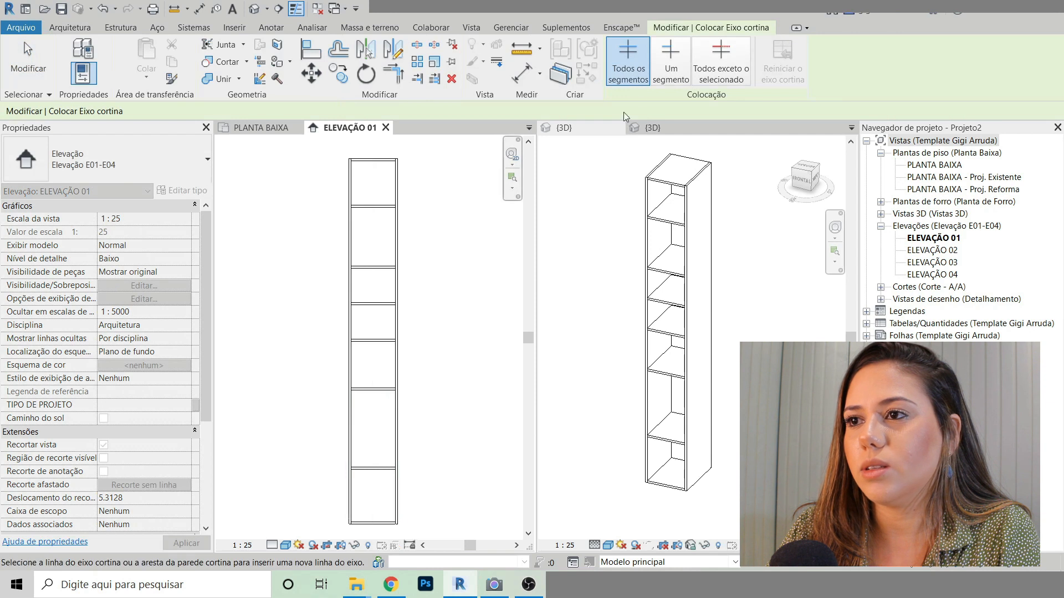
{"action": "left_click", "coordinate": [671, 63]}
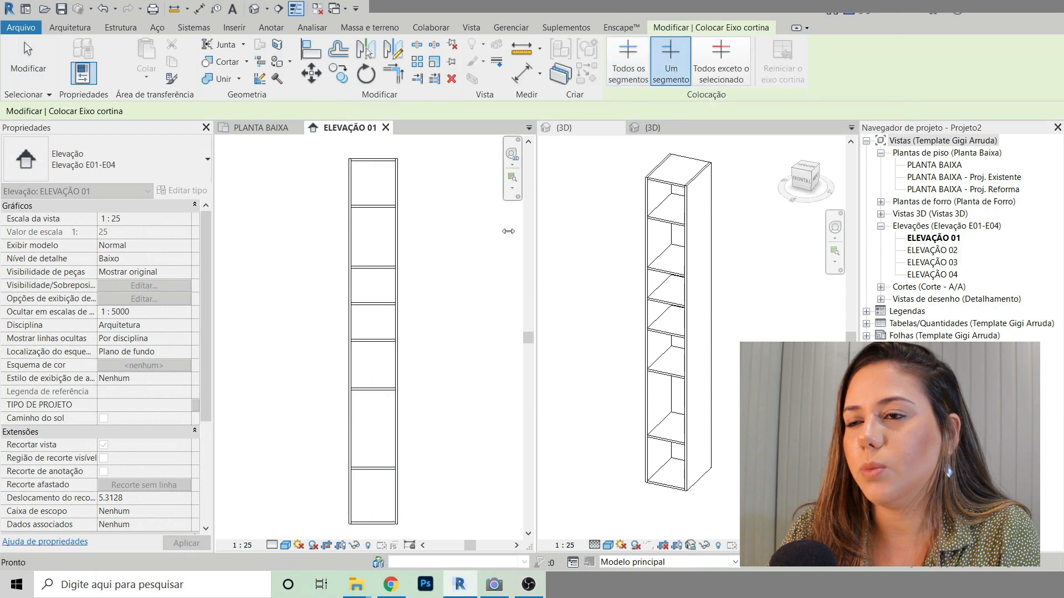
{"action": "left_click", "coordinate": [375, 407]}
{"action": "scroll", "coordinate": [506, 441], "scroll_direction": "up", "scroll_amount": 2}
{"action": "scroll", "coordinate": [622, 399], "scroll_direction": "up", "scroll_amount": 3}
{"action": "key", "text": "Escape"}
{"action": "key", "text": "Escape"}
{"action": "scroll", "coordinate": [658, 388], "scroll_direction": "up", "scroll_amount": 2}
{"action": "scroll", "coordinate": [659, 371], "scroll_direction": "up", "scroll_amount": 1}
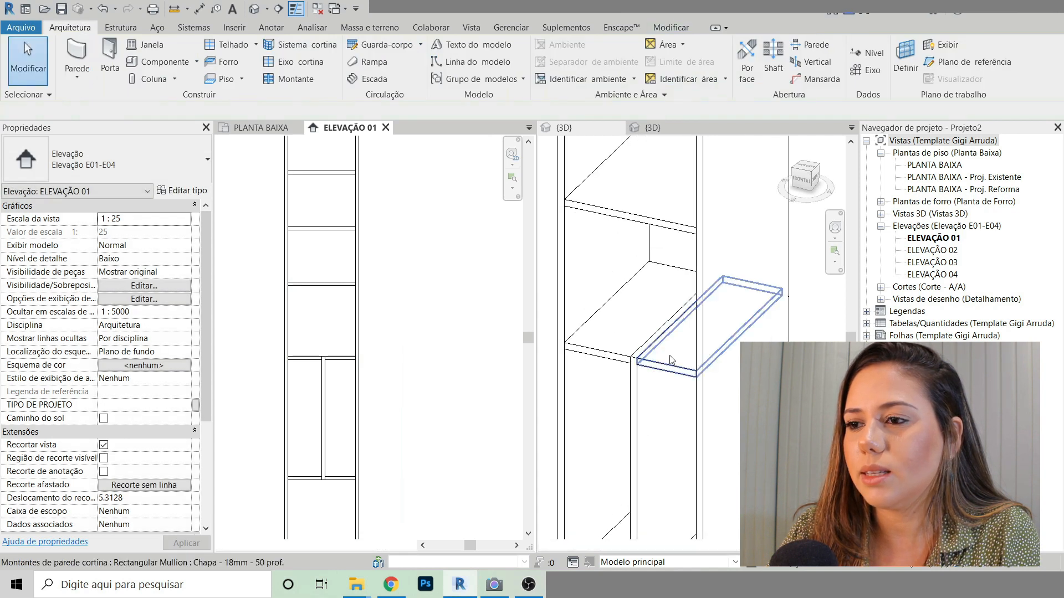
Step: Toggle the mullion join above the vertical divider so the shelf runs continuously over it
{"action": "left_click", "coordinate": [662, 364]}
{"action": "left_click", "coordinate": [662, 365]}
{"action": "key", "text": "Delete"}
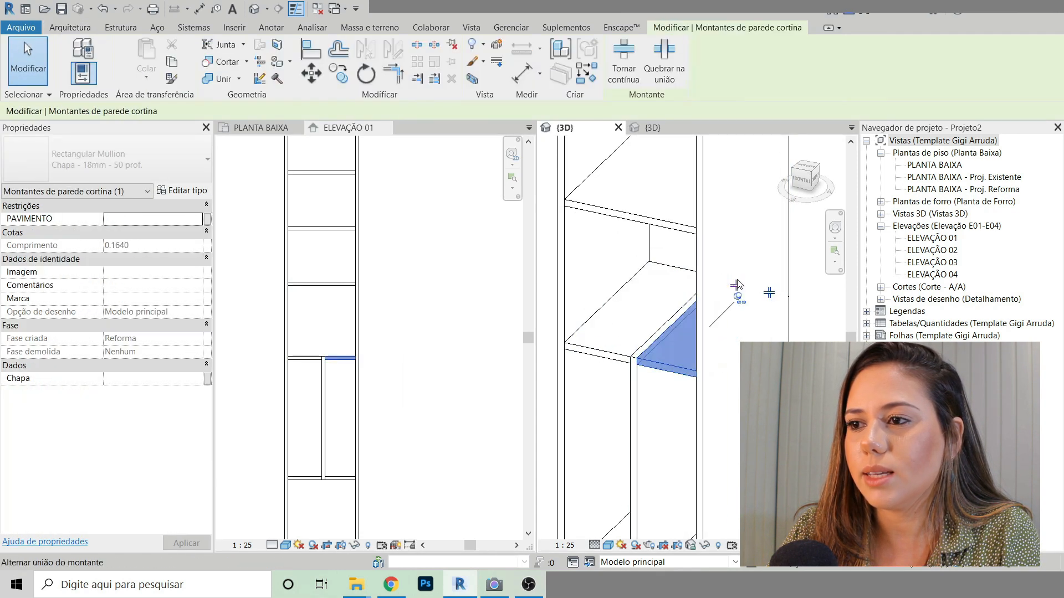
{"action": "scroll", "coordinate": [667, 375], "scroll_direction": "down", "scroll_amount": 5}
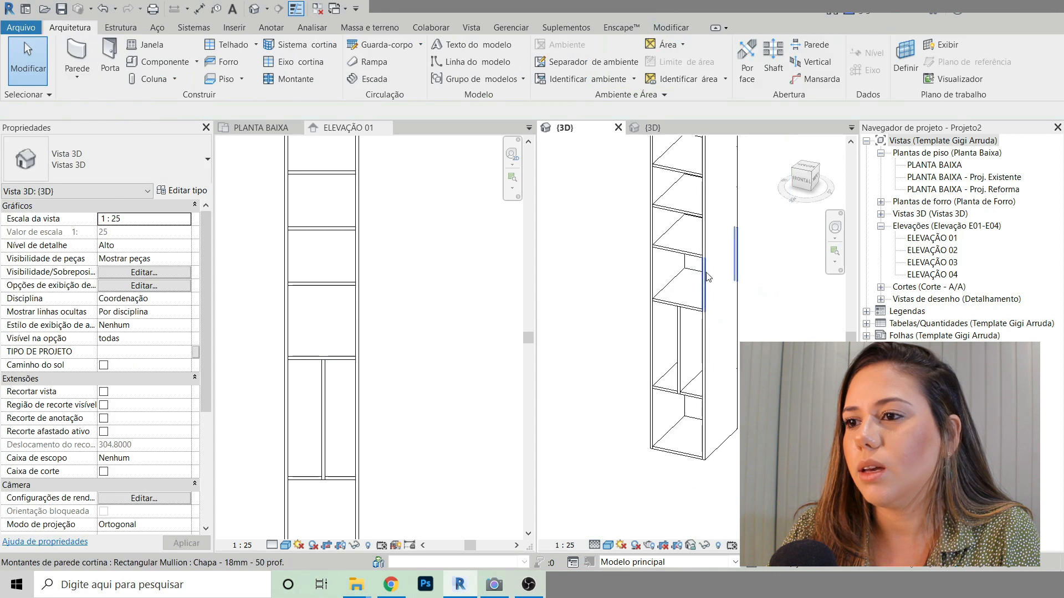
{"action": "scroll", "coordinate": [667, 375], "scroll_direction": "down", "scroll_amount": 4}
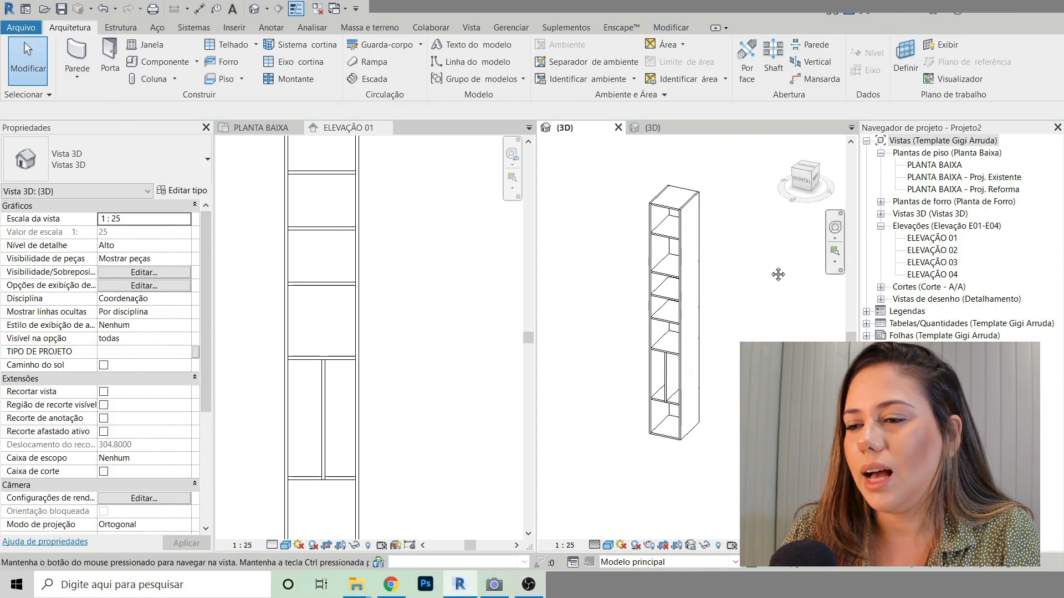
{"action": "scroll", "coordinate": [299, 406], "scroll_direction": "up", "scroll_amount": 2}
{"action": "scroll", "coordinate": [354, 356], "scroll_direction": "down", "scroll_amount": 8}
{"action": "scroll", "coordinate": [700, 359], "scroll_direction": "up", "scroll_amount": 1}
{"action": "middle_click_drag", "start_coordinate": [700, 359], "coordinate": [698, 364]}
{"action": "scroll", "coordinate": [698, 364], "scroll_direction": "down", "scroll_amount": 1}
{"action": "scroll", "coordinate": [350, 376], "scroll_direction": "up", "scroll_amount": 1}
Step: Remove the vertical grid line's segment from the second compartment from the bottom
{"action": "left_click", "coordinate": [350, 376]}
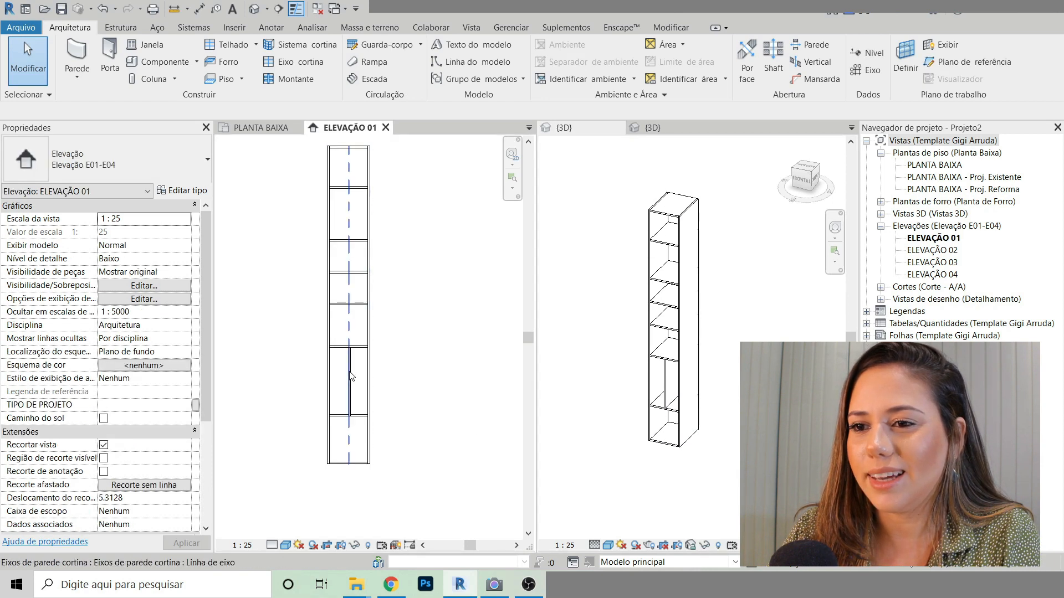
{"action": "left_click", "coordinate": [350, 376]}
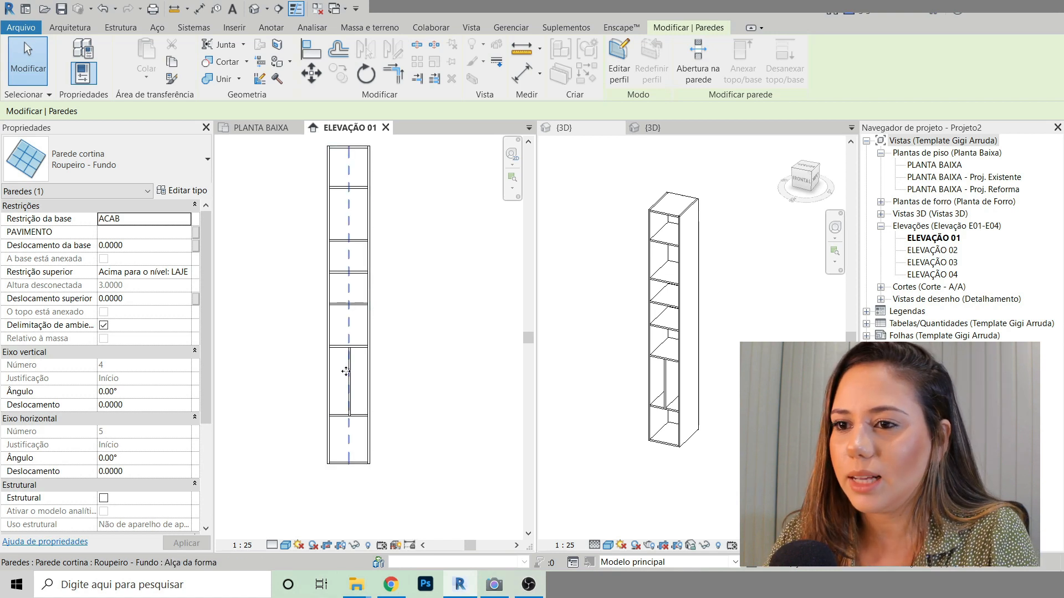
{"action": "key", "text": "Escape"}
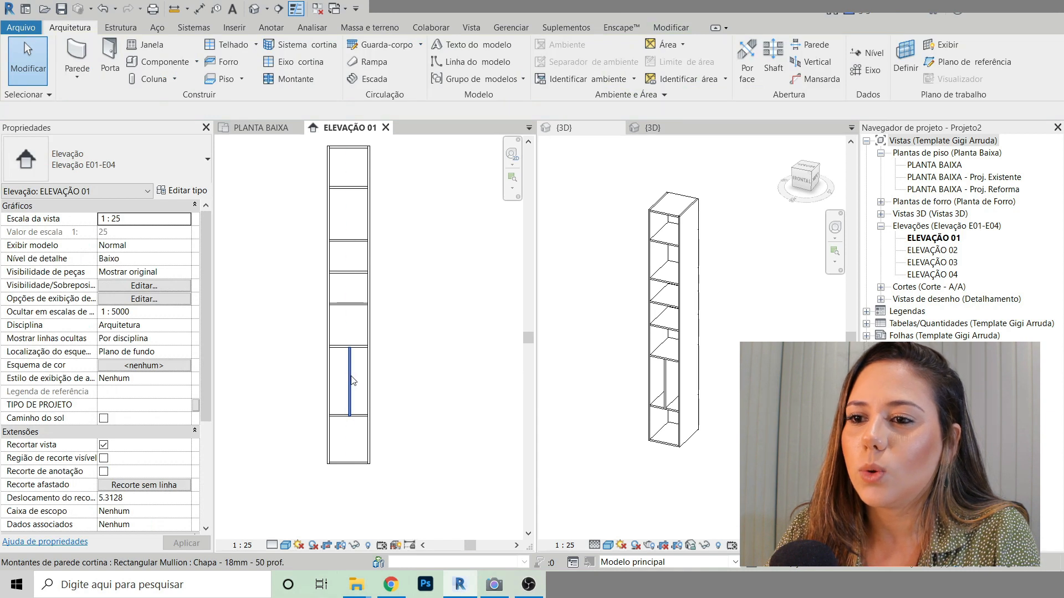
{"action": "key", "text": "Tab"}
{"action": "left_click", "coordinate": [349, 381]}
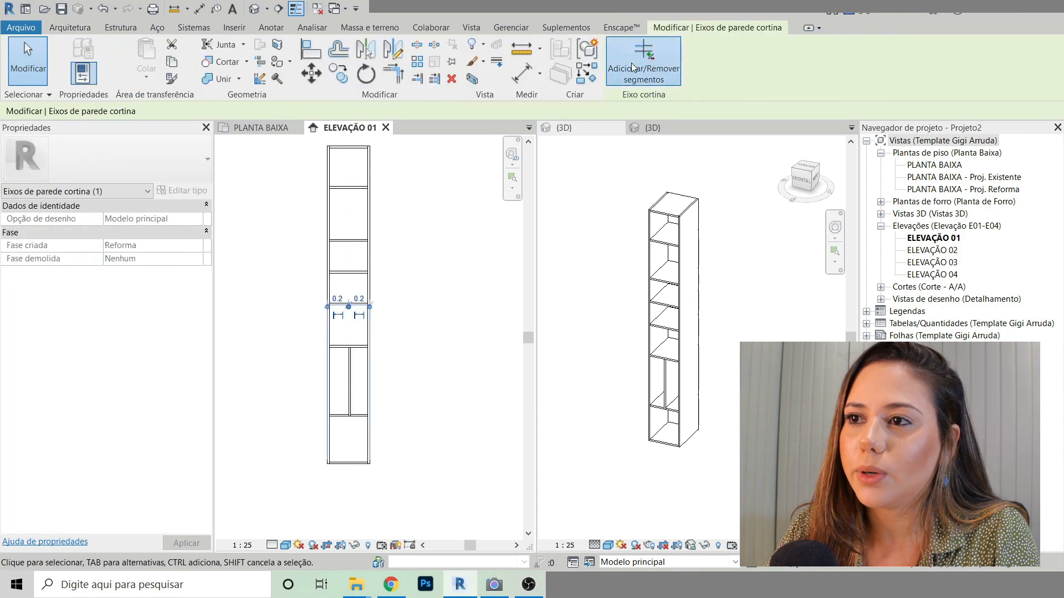
{"action": "left_click", "coordinate": [637, 61]}
{"action": "left_click", "coordinate": [348, 379]}
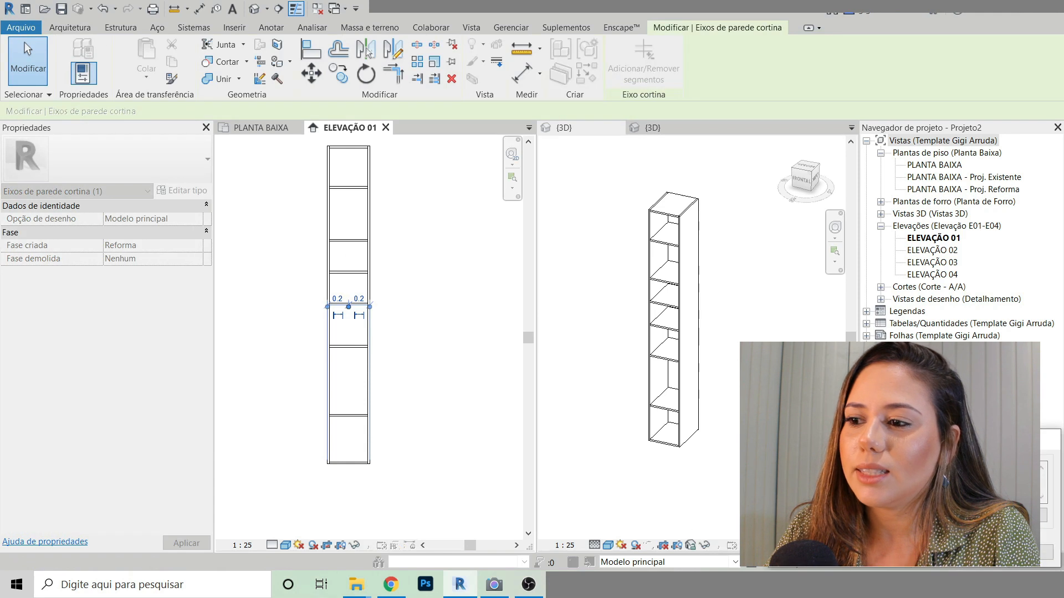
{"action": "key", "text": "Escape"}
{"action": "key", "text": "Escape"}
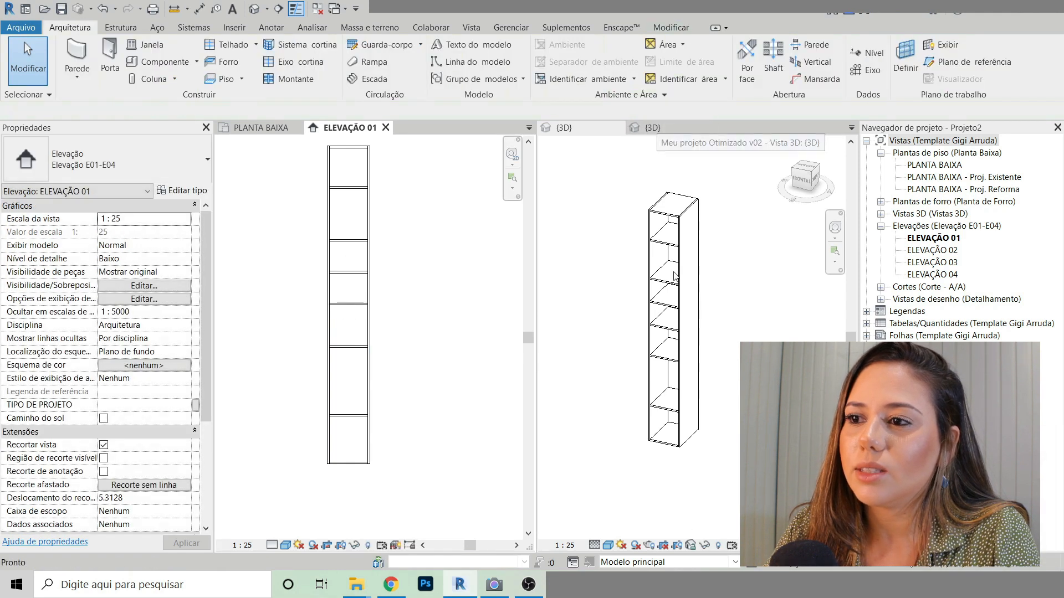
{"action": "left_click", "coordinate": [674, 275]}
{"action": "scroll", "coordinate": [720, 320], "scroll_direction": "up", "scroll_amount": 1}
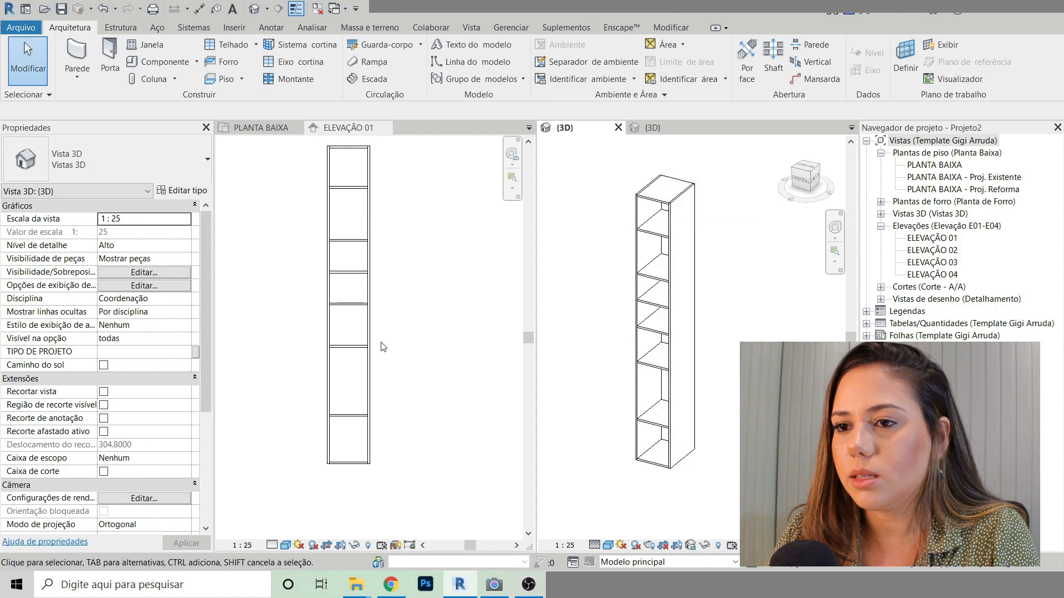
Step: Place a BASE component of the BASE DE ARMARIO family about 0.6 m beside the wardrobe in the 3D view
{"action": "left_click", "coordinate": [295, 327]}
{"action": "left_click", "coordinate": [162, 62]}
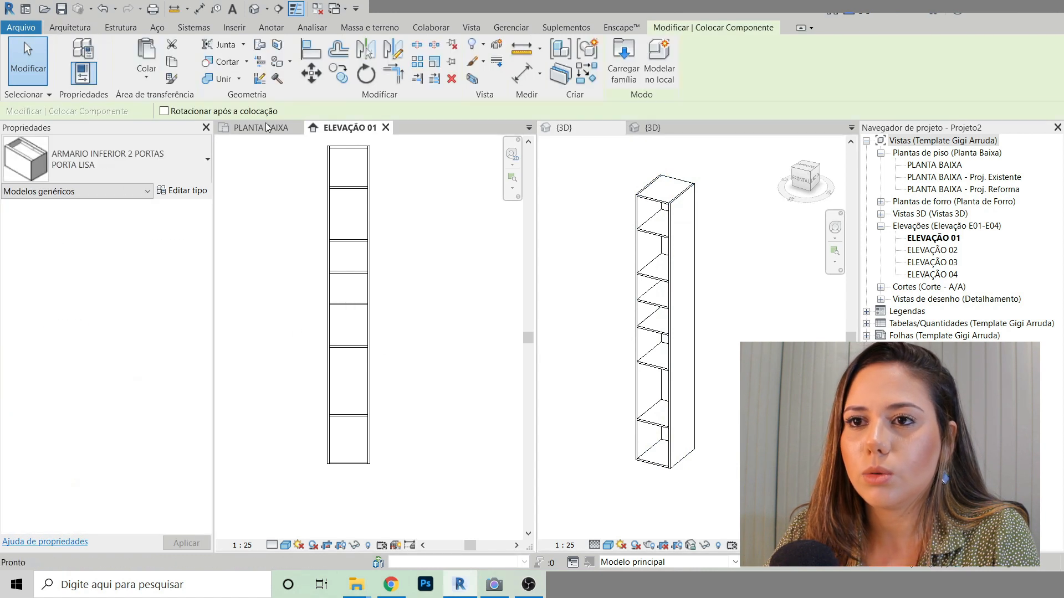
{"action": "left_click", "coordinate": [84, 151]}
{"action": "type", "text": "BASE"}
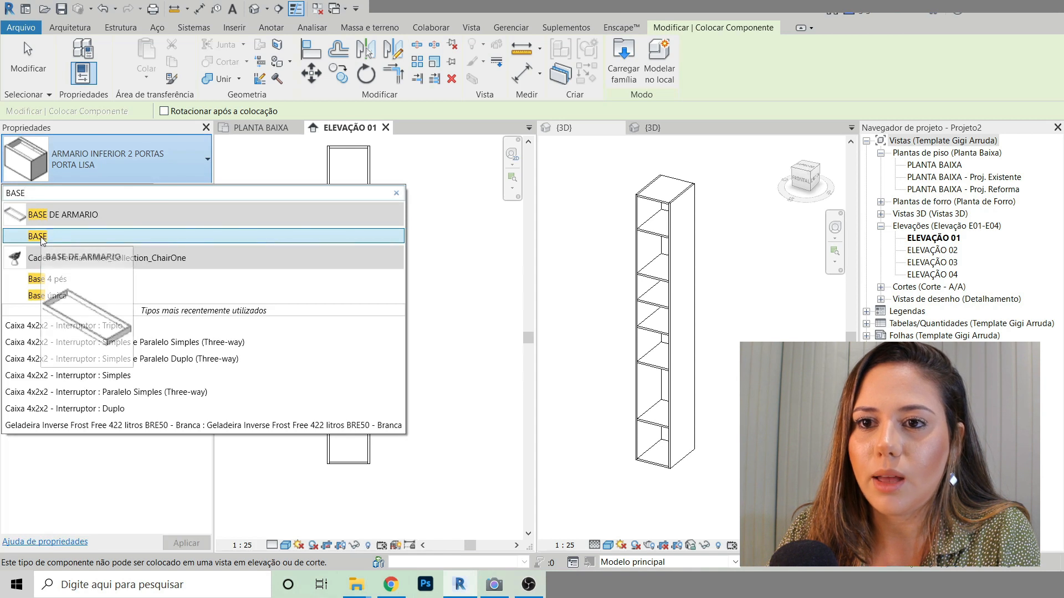
{"action": "left_click", "coordinate": [43, 242]}
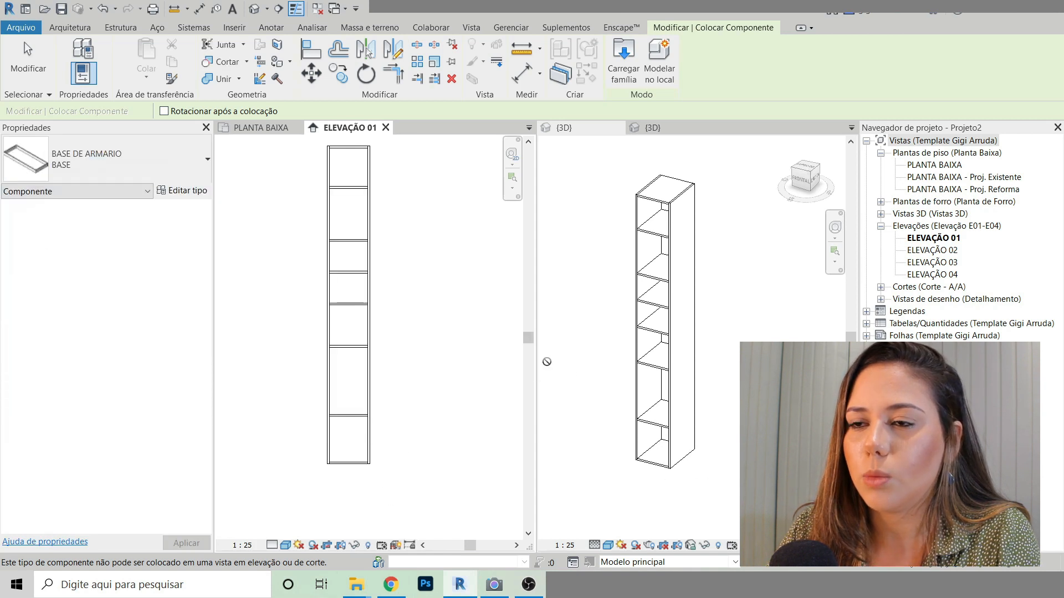
{"action": "left_click", "coordinate": [590, 385]}
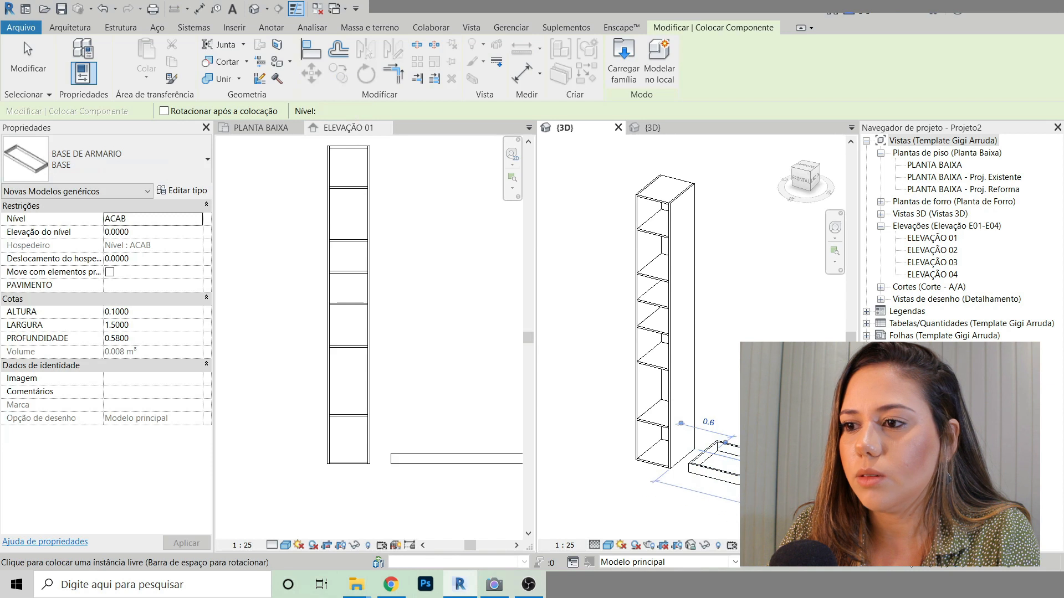
{"action": "key", "text": "Escape"}
{"action": "scroll", "coordinate": [693, 454], "scroll_direction": "up", "scroll_amount": 2}
{"action": "left_click", "coordinate": [690, 455]}
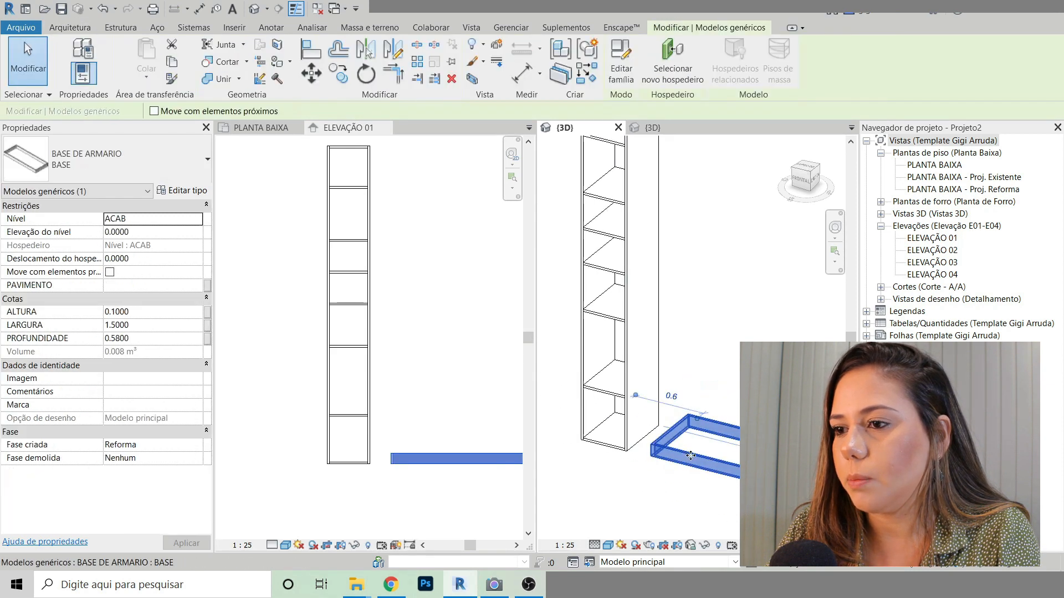
{"action": "scroll", "coordinate": [690, 455], "scroll_direction": "down", "scroll_amount": 3}
{"action": "key", "text": "Escape"}
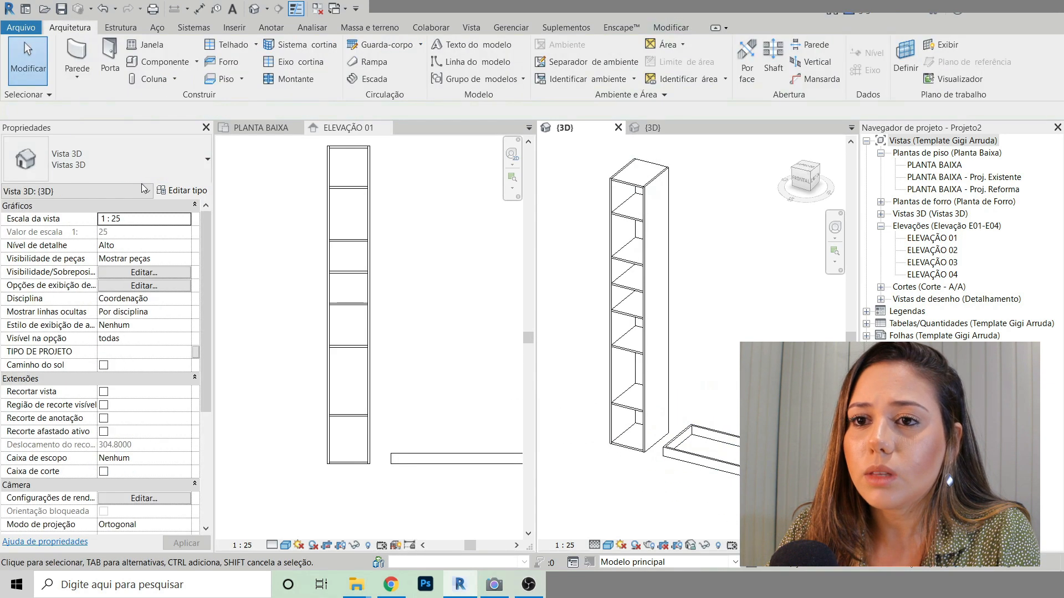
Step: Search the component types for FECHA and preview the FECHAMENTO HORIZONTAL family
{"action": "left_click", "coordinate": [161, 62]}
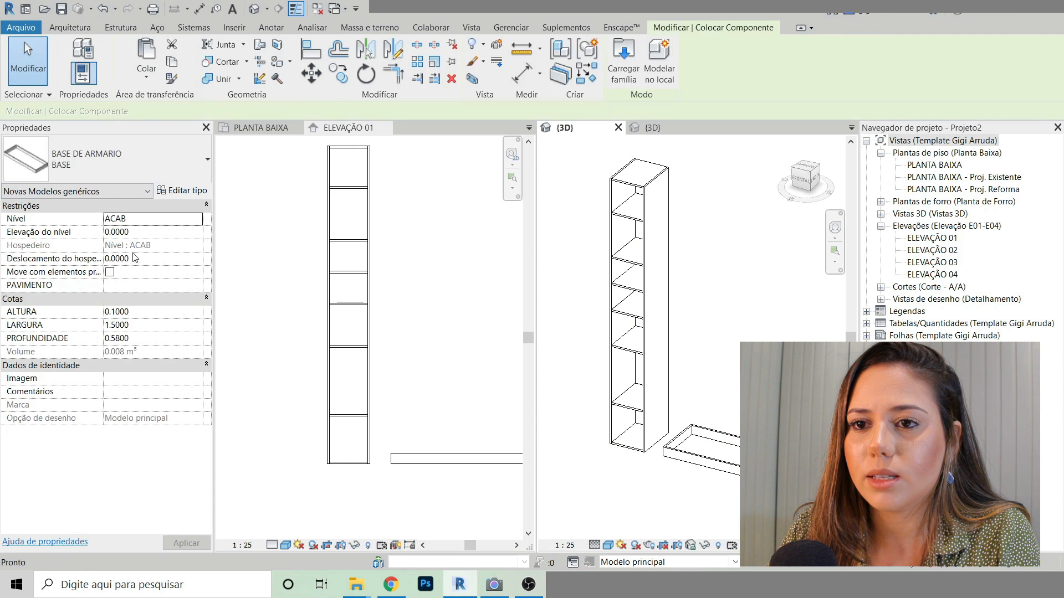
{"action": "left_click", "coordinate": [97, 176]}
{"action": "type", "text": "FECHA"}
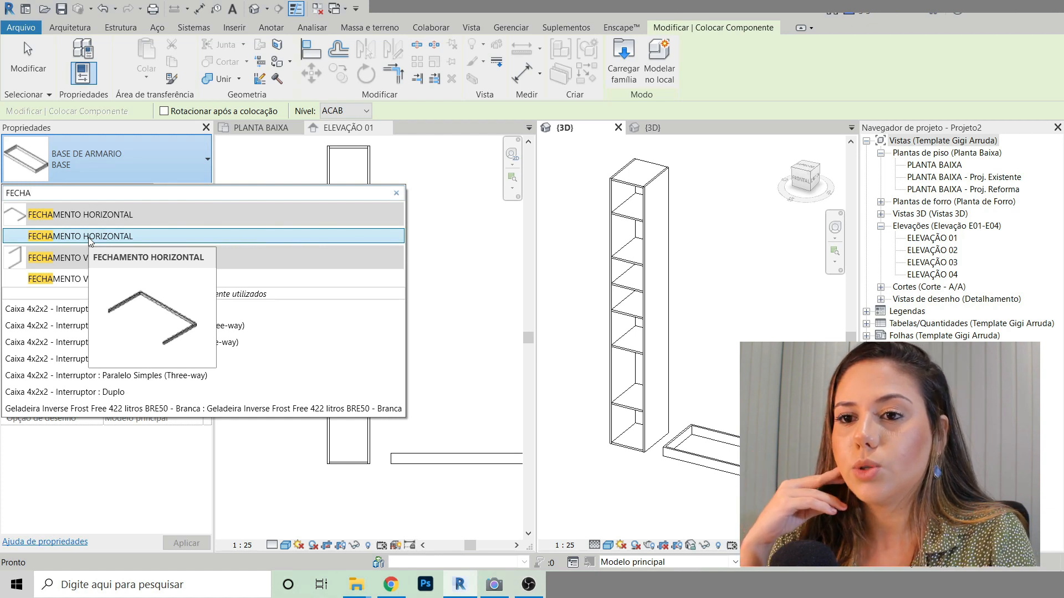
{"action": "key", "text": "BackSpace"}
{"action": "key", "text": "BackSpace"}
{"action": "key", "text": "BackSpace"}
{"action": "key", "text": "BackSpace"}
{"action": "key", "text": "BackSpace"}
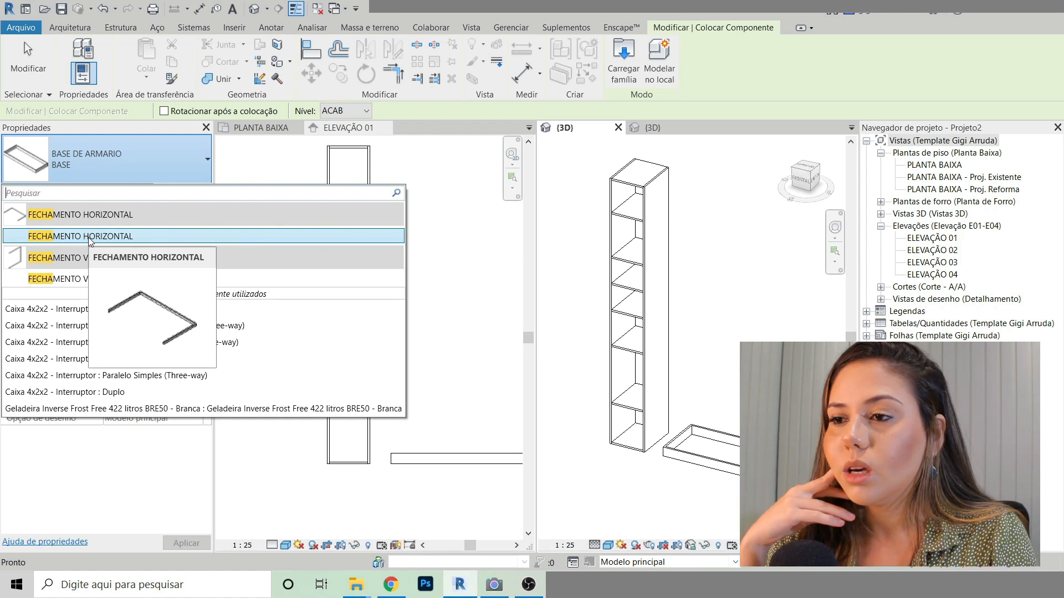
{"action": "key", "text": "Escape"}
{"action": "key", "text": "Escape"}
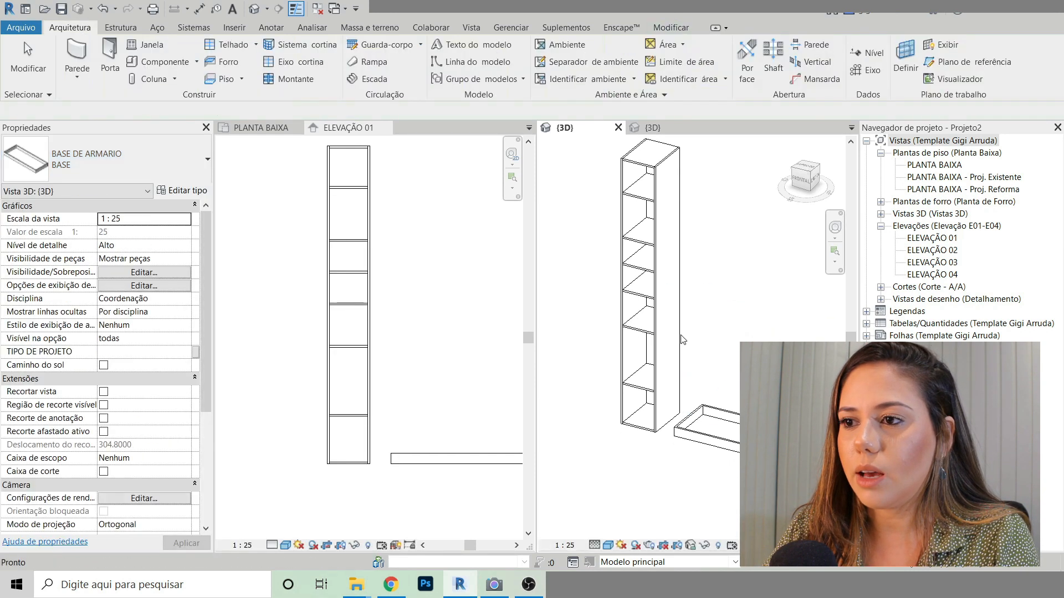
Step: Unpin and delete the right side mullion of the third compartment from the bottom
{"action": "left_click", "coordinate": [660, 307]}
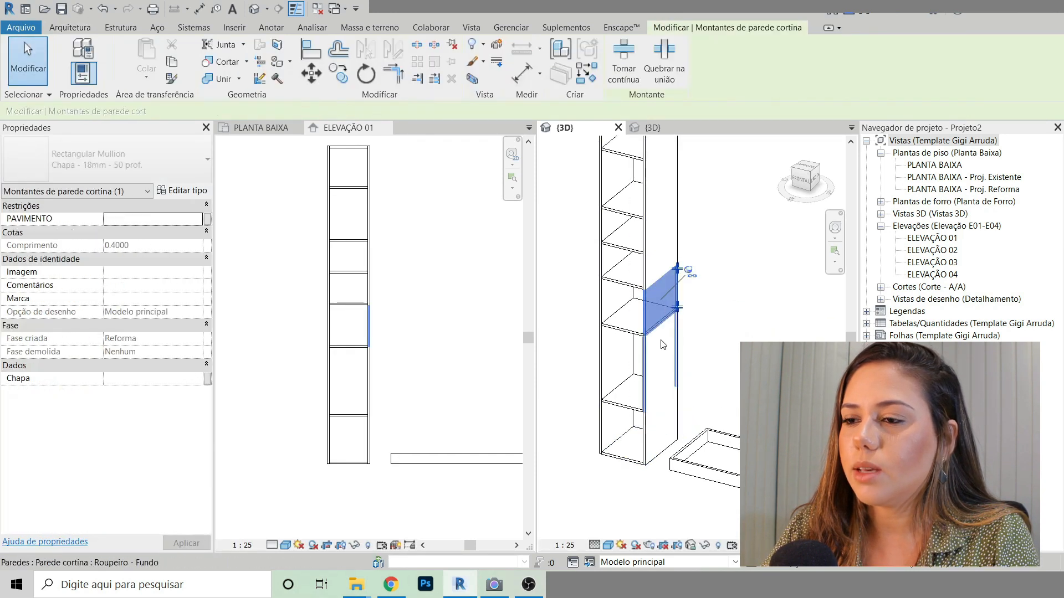
{"action": "left_click", "coordinate": [673, 305]}
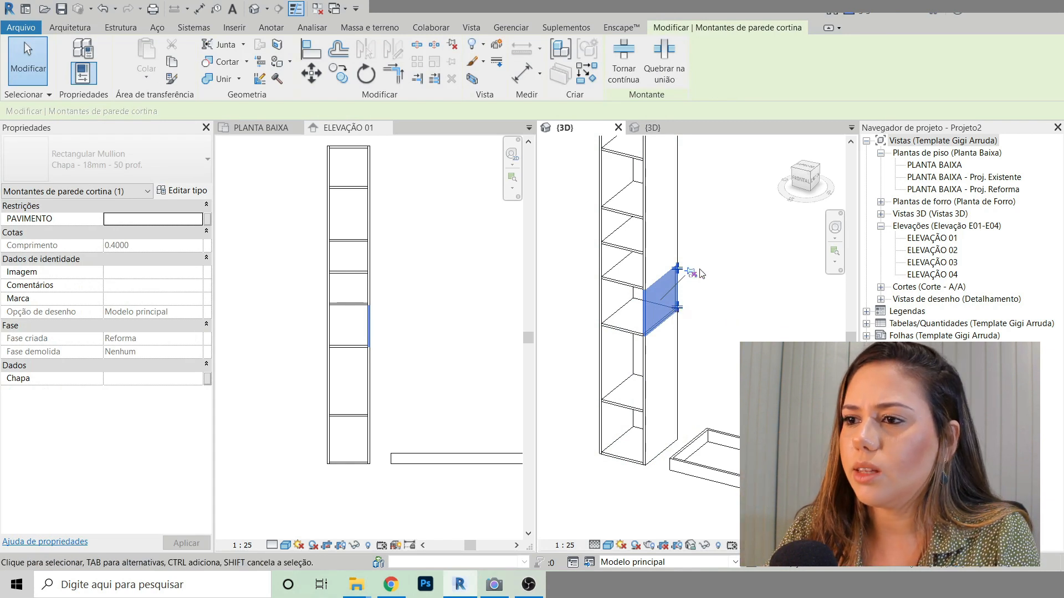
{"action": "key", "text": "Delete"}
{"action": "mouse_move", "coordinate": [714, 466]}
{"action": "middle_mouse_down", "text": "shift"}
{"action": "mouse_move", "coordinate": [701, 467]}
{"action": "mouse_move", "coordinate": [734, 465]}
{"action": "mouse_move", "coordinate": [706, 446]}
{"action": "mouse_move", "coordinate": [697, 481]}
{"action": "mouse_move", "coordinate": [712, 468]}
{"action": "middle_mouse_up", "text": "shift"}
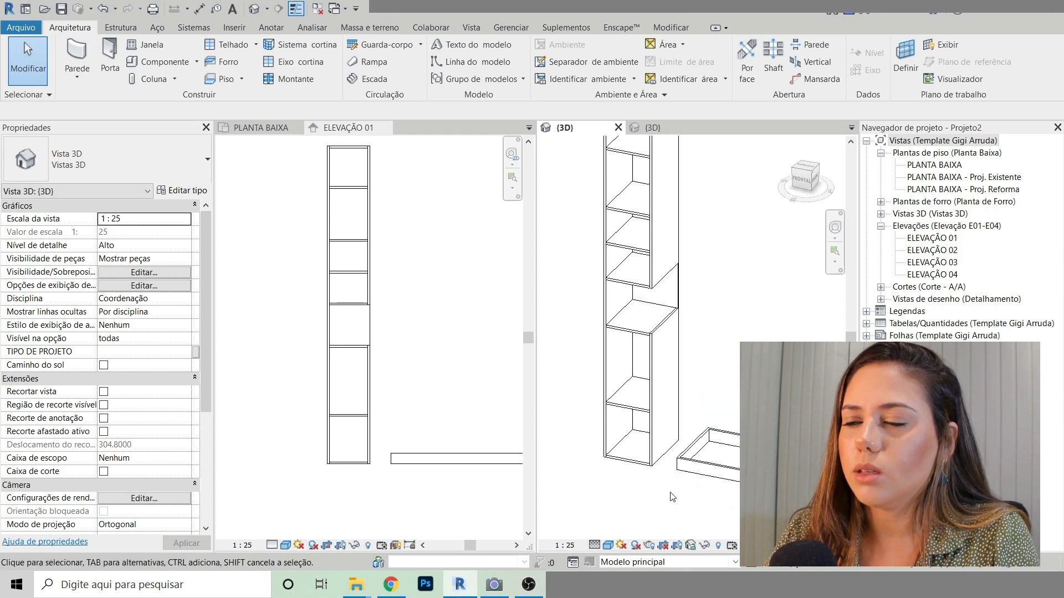
{"action": "scroll", "coordinate": [665, 502], "scroll_direction": "down", "scroll_amount": 2}
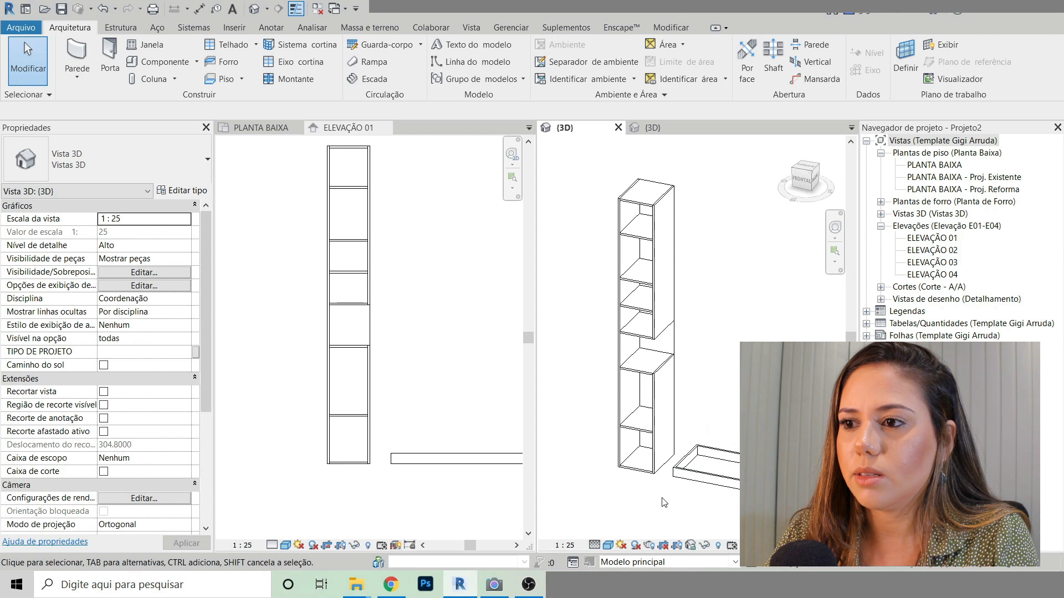
Step: Undo the deletion of the wardrobe's side mullion
{"action": "key", "text": "ctrl+z"}
{"action": "middle_click_drag", "start_coordinate": [780, 310], "coordinate": [757, 318]}
{"action": "left_click", "coordinate": [403, 275]}
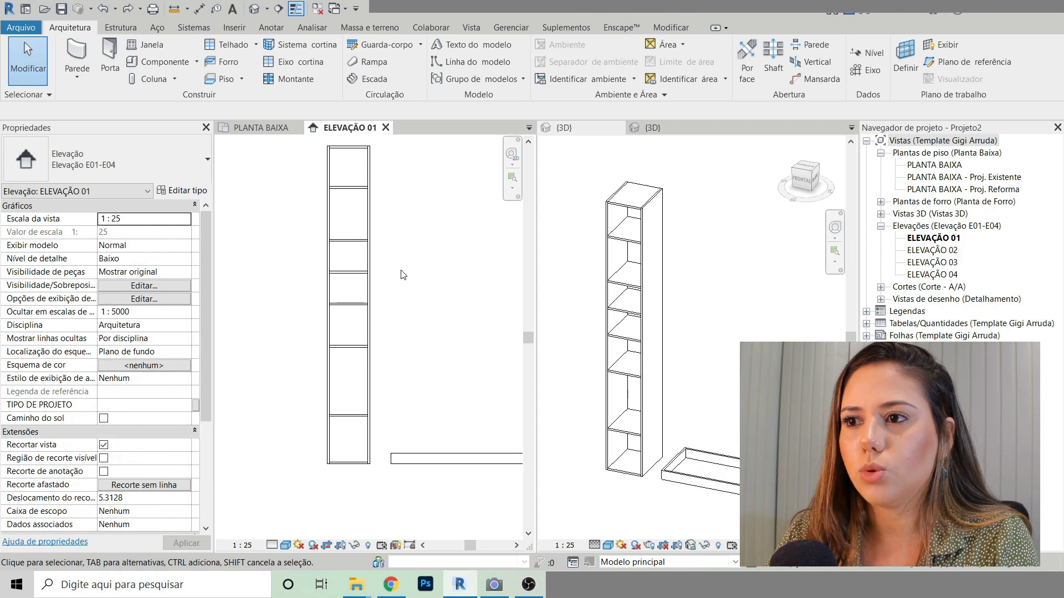
{"action": "scroll", "coordinate": [403, 275], "scroll_direction": "down", "scroll_amount": 1}
{"action": "middle_click_drag", "start_coordinate": [419, 302], "coordinate": [376, 306]}
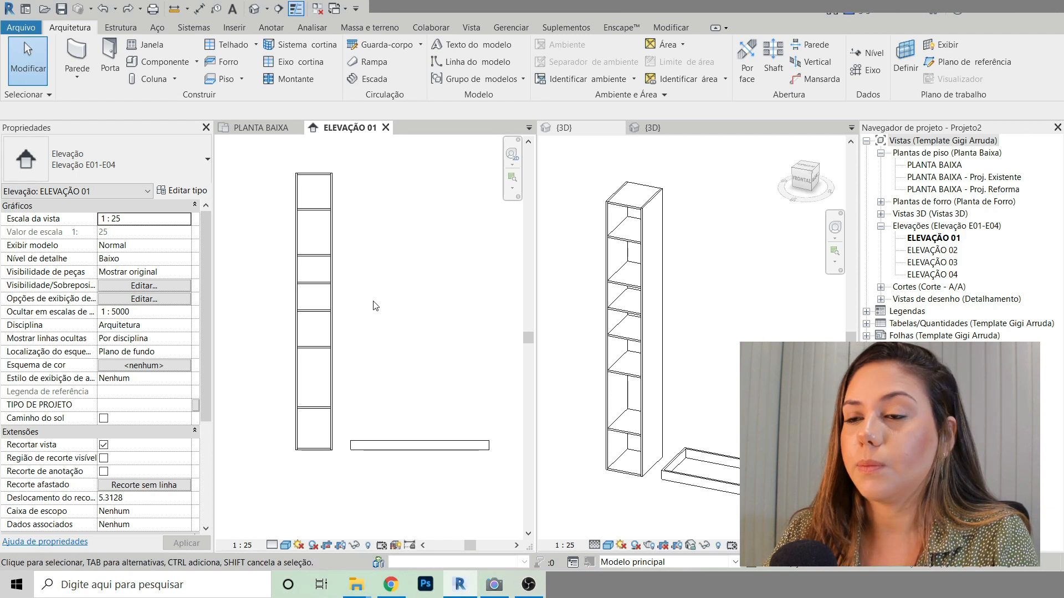
Step: Close the wardrobe project's 3D view and merge the furnished room project's 3D view into the main view group
{"action": "left_click", "coordinate": [619, 127]}
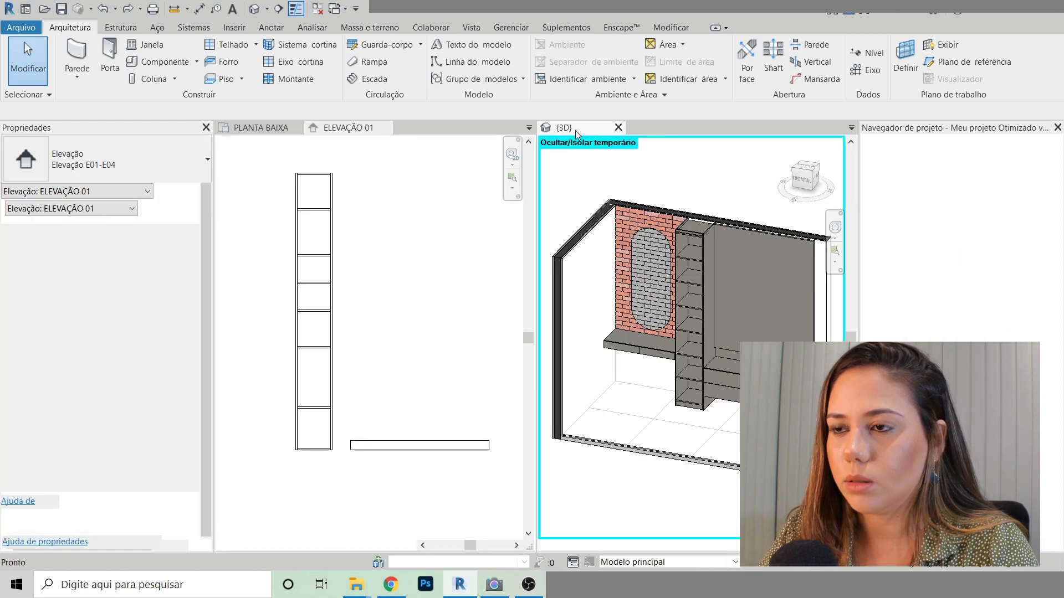
{"action": "left_click", "coordinate": [474, 250]}
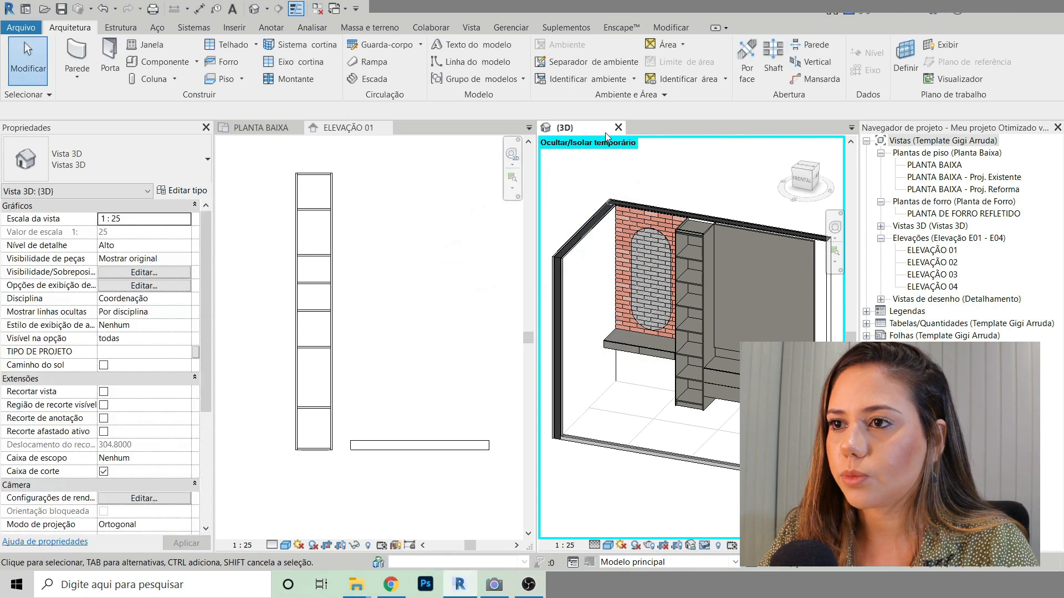
{"action": "left_click_drag", "start_coordinate": [604, 130], "coordinate": [474, 134]}
{"action": "middle_click_drag", "start_coordinate": [419, 190], "coordinate": [550, 205]}
{"action": "scroll", "coordinate": [481, 352], "scroll_direction": "up", "scroll_amount": 1}
{"action": "scroll", "coordinate": [474, 351], "scroll_direction": "down", "scroll_amount": 1}
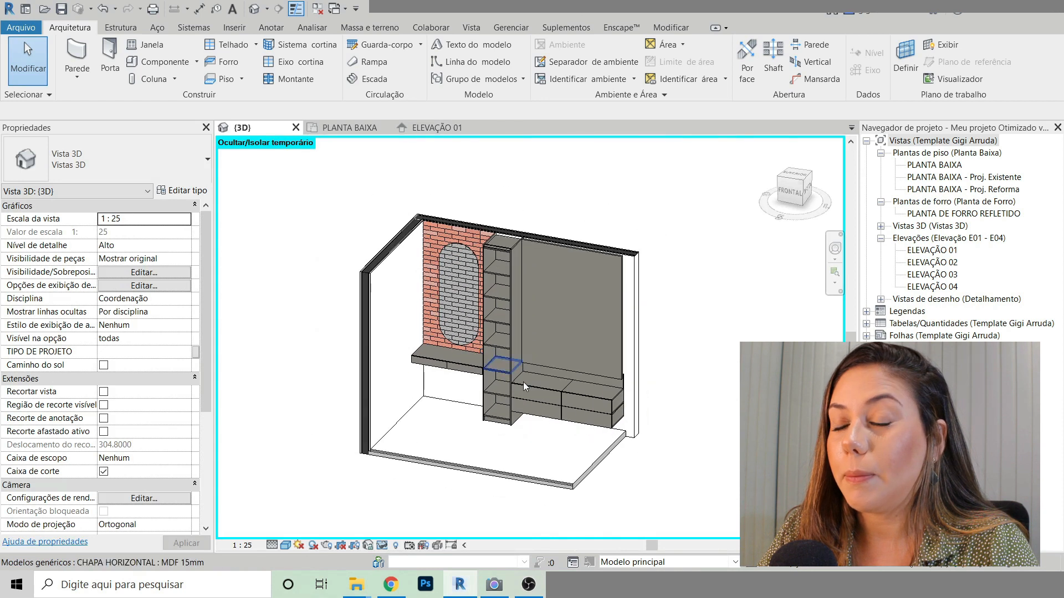
Step: Examine the furnished room's wall panel, open shelving tower, drawer unit and desk in 3D from several angles
{"action": "middle_click_drag", "start_coordinate": [708, 363], "coordinate": [510, 270], "text": "shift"}
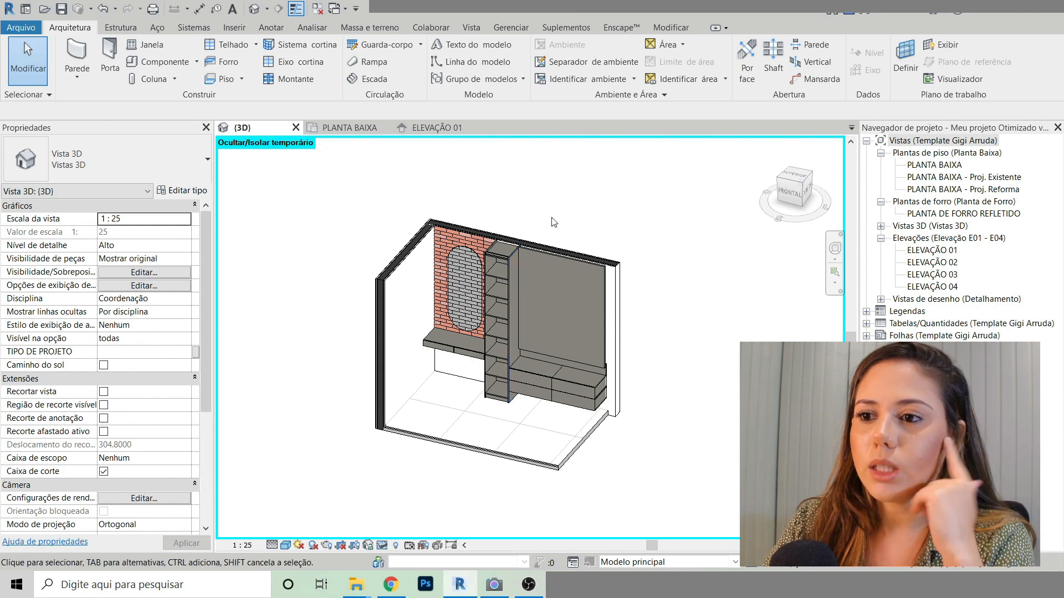
{"action": "scroll", "coordinate": [554, 222], "scroll_direction": "up", "scroll_amount": 5}
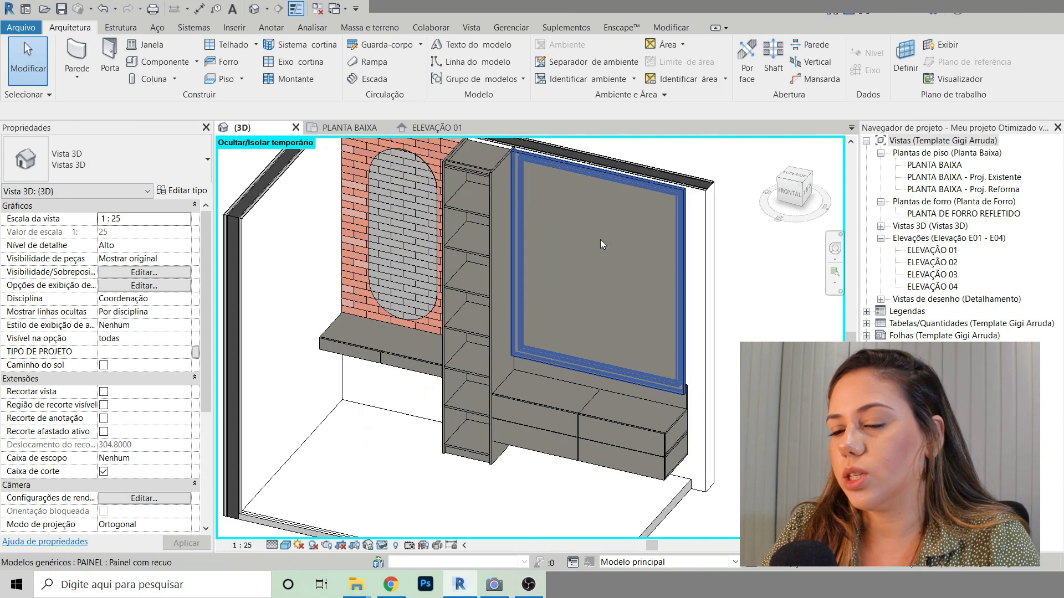
{"action": "scroll", "coordinate": [451, 336], "scroll_direction": "down", "scroll_amount": 2}
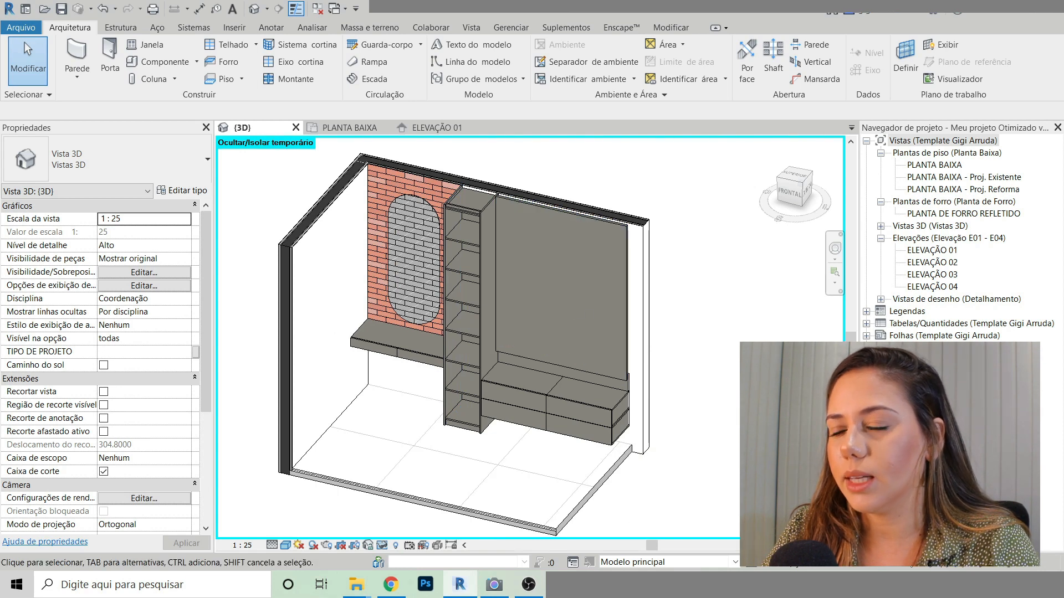
{"action": "scroll", "coordinate": [609, 377], "scroll_direction": "up", "scroll_amount": 2}
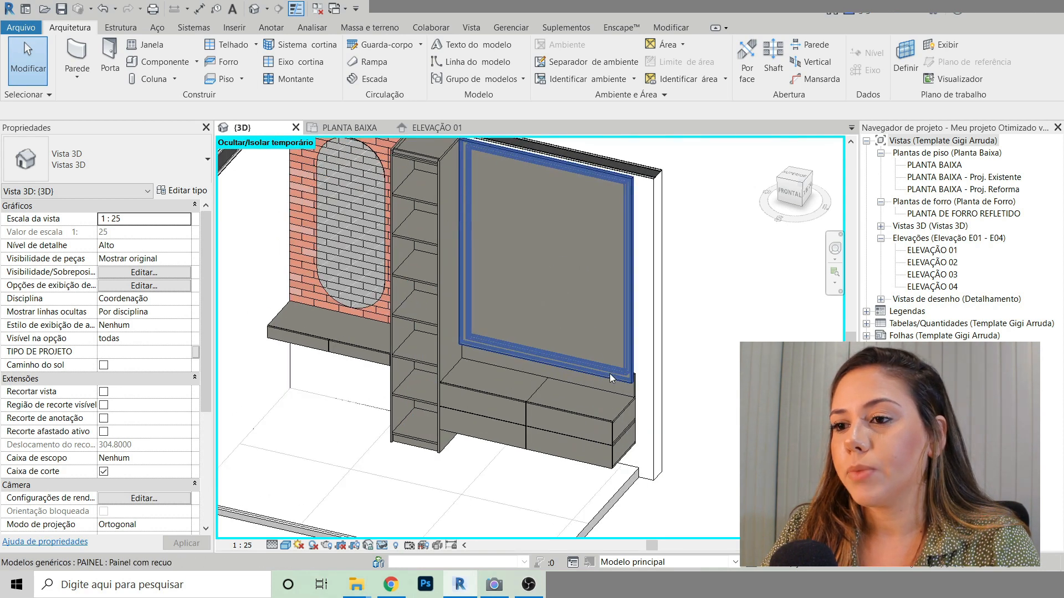
{"action": "scroll", "coordinate": [537, 270], "scroll_direction": "down", "scroll_amount": 2}
{"action": "middle_click_drag", "start_coordinate": [659, 377], "coordinate": [597, 380], "text": "shift"}
{"action": "scroll", "coordinate": [593, 381], "scroll_direction": "up", "scroll_amount": 2}
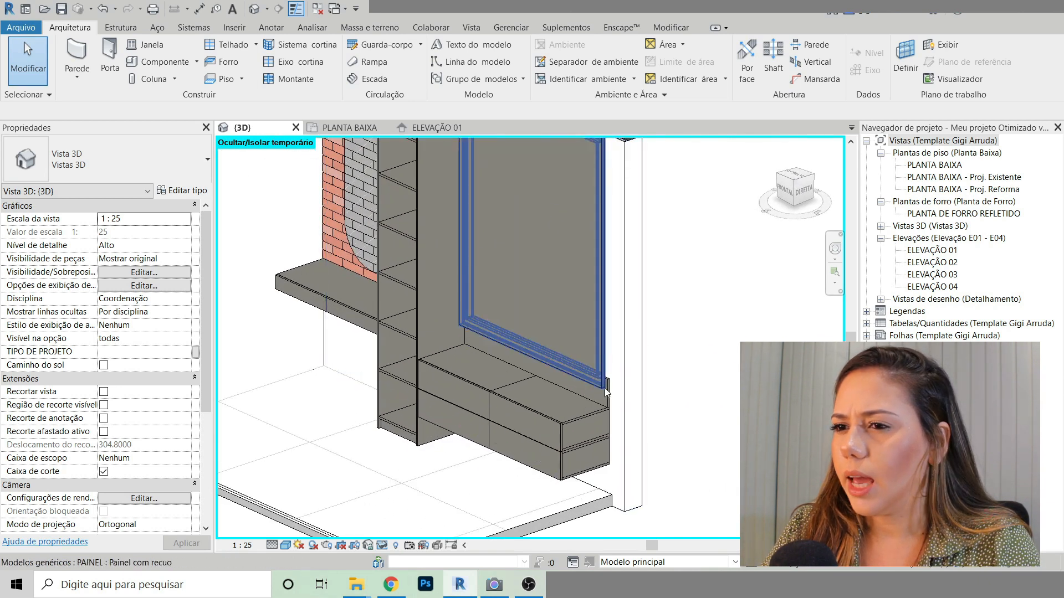
{"action": "scroll", "coordinate": [391, 381], "scroll_direction": "down", "scroll_amount": 3}
{"action": "middle_click_drag", "start_coordinate": [390, 381], "coordinate": [297, 400], "text": "shift"}
{"action": "scroll", "coordinate": [332, 420], "scroll_direction": "up", "scroll_amount": 2}
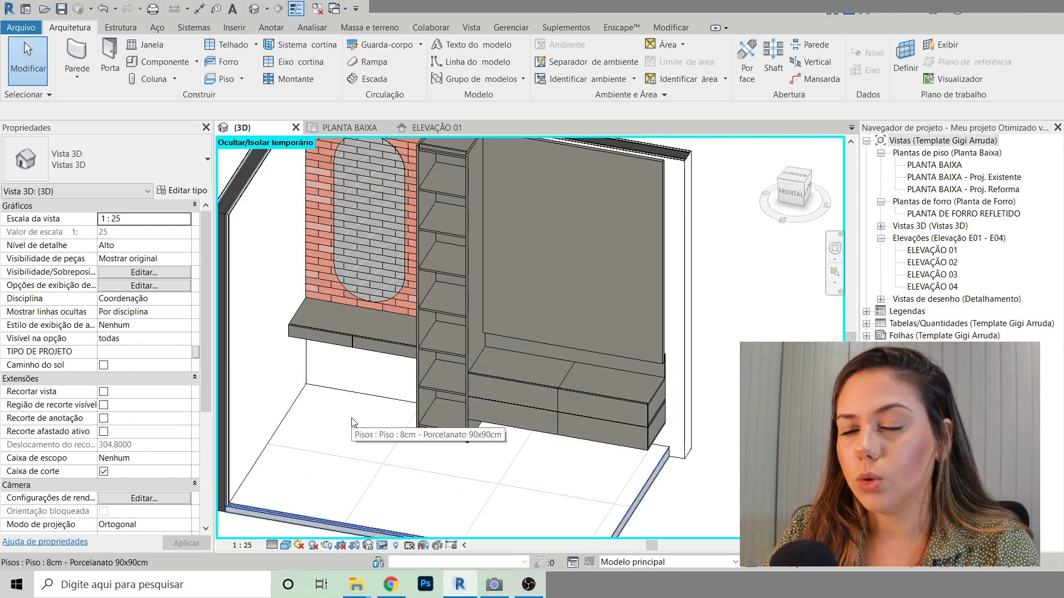
{"action": "scroll", "coordinate": [352, 421], "scroll_direction": "down", "scroll_amount": 2}
{"action": "scroll", "coordinate": [388, 367], "scroll_direction": "up", "scroll_amount": 2}
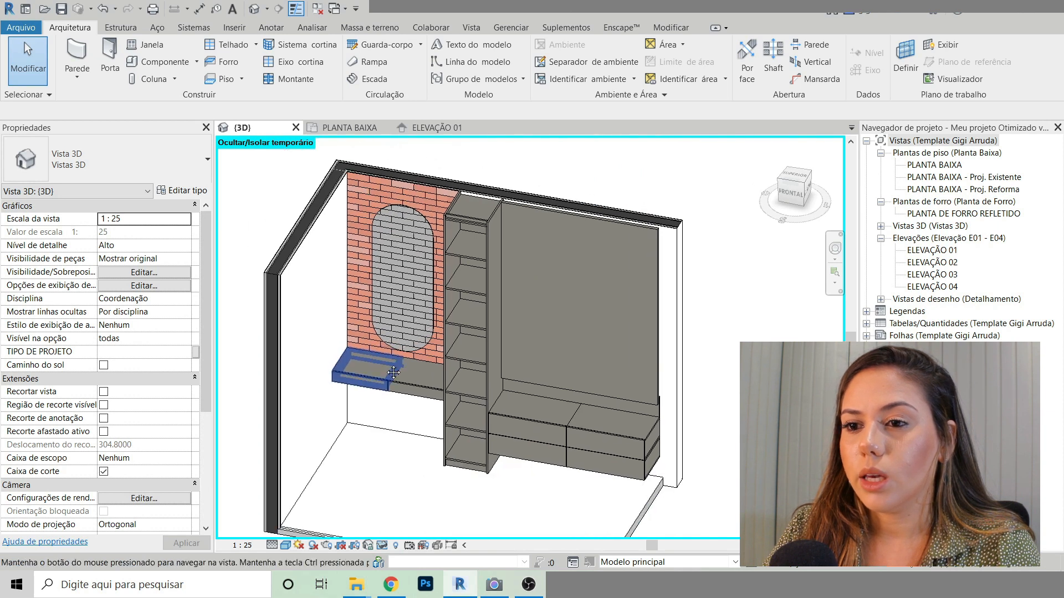
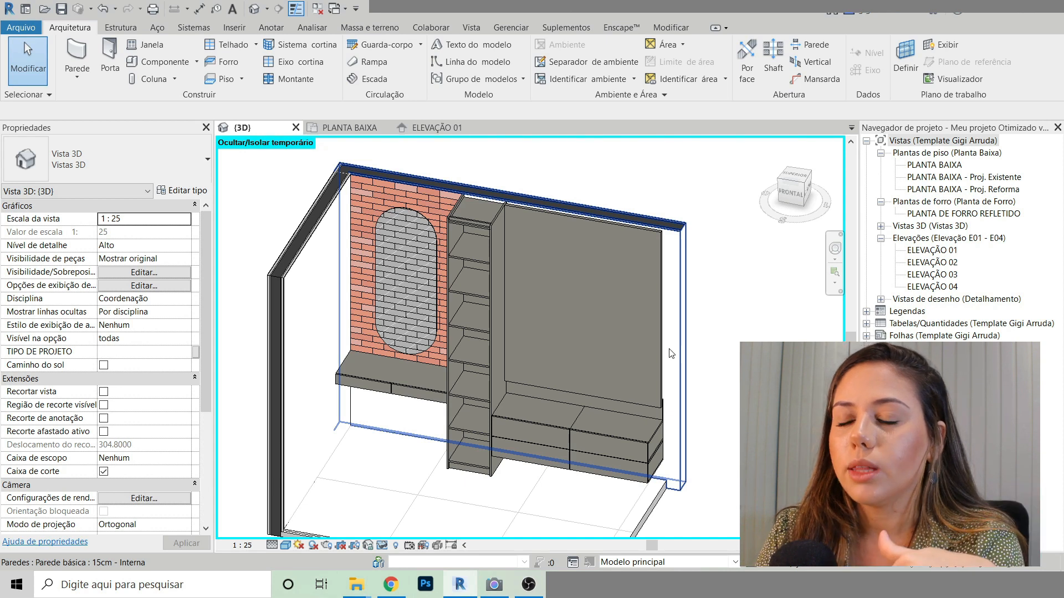
Step: Examine the brick cladding, oval mirror, shelving and tiled floor of the furnished room up close in 3D
{"action": "scroll", "coordinate": [382, 184], "scroll_direction": "up", "scroll_amount": 5}
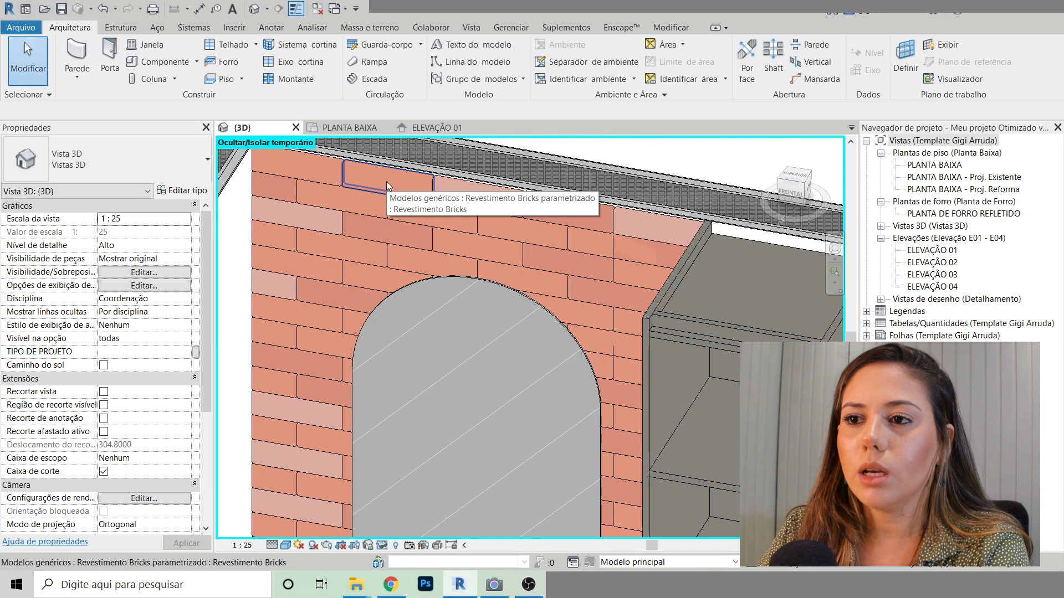
{"action": "scroll", "coordinate": [387, 181], "scroll_direction": "down", "scroll_amount": 5}
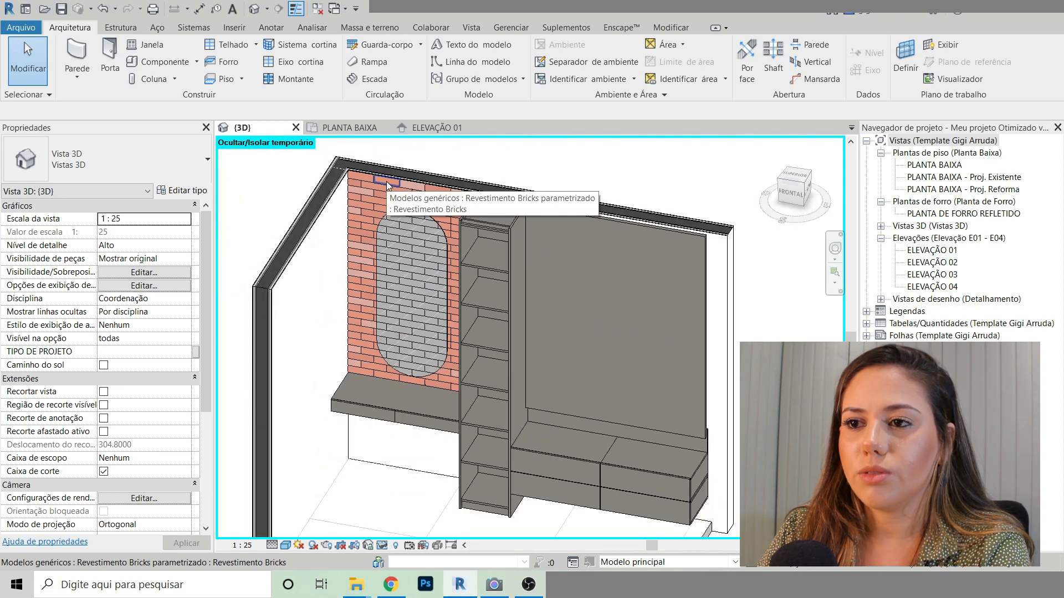
{"action": "scroll", "coordinate": [386, 181], "scroll_direction": "down", "scroll_amount": 2}
{"action": "scroll", "coordinate": [376, 400], "scroll_direction": "up", "scroll_amount": 5}
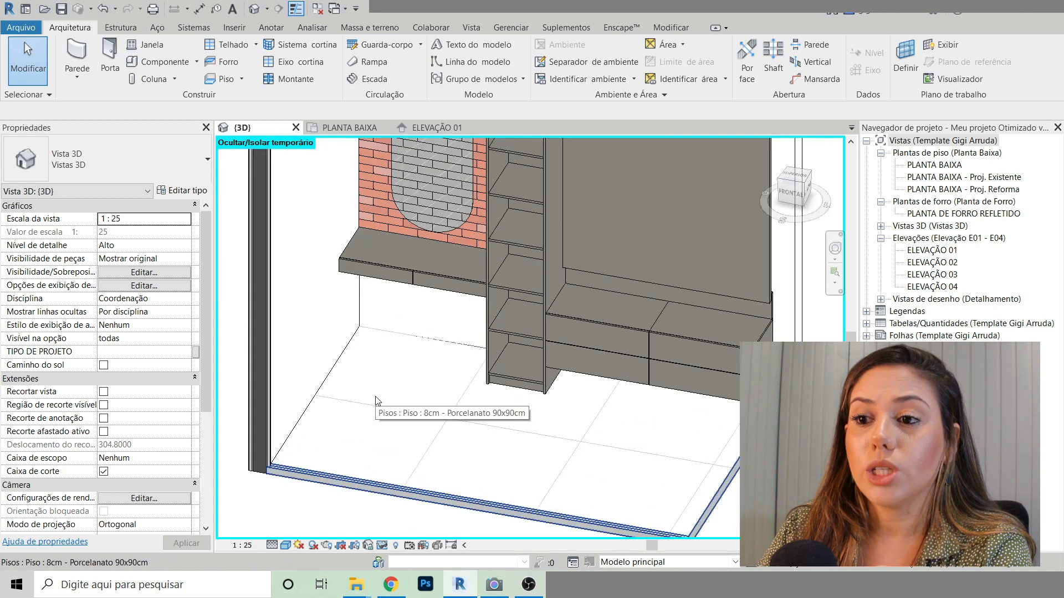
{"action": "scroll", "coordinate": [375, 400], "scroll_direction": "down", "scroll_amount": 5}
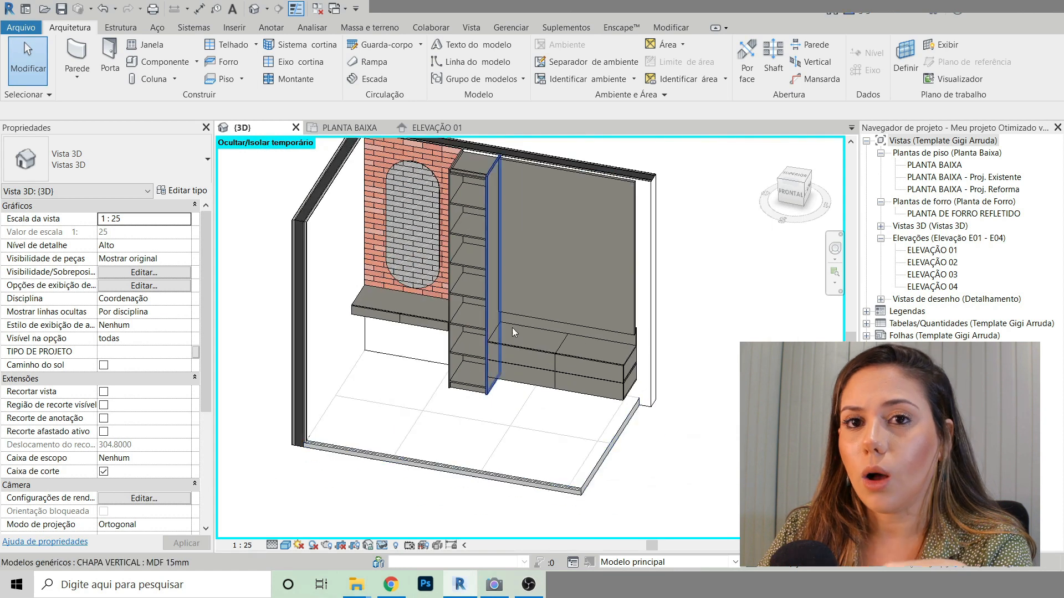
{"action": "scroll", "coordinate": [512, 327], "scroll_direction": "down", "scroll_amount": 1}
{"action": "scroll", "coordinate": [437, 270], "scroll_direction": "up", "scroll_amount": 2}
{"action": "scroll", "coordinate": [437, 271], "scroll_direction": "up", "scroll_amount": 3}
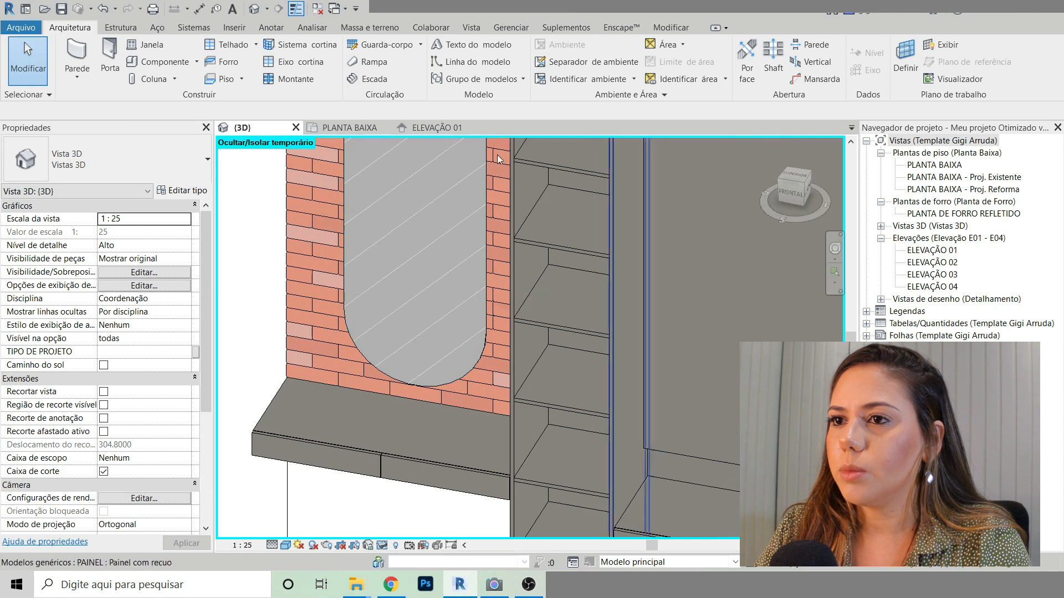
Step: Close the inactive views and open the furnished room project's PLANTA BAIXA floor plan
{"action": "left_click", "coordinate": [317, 8]}
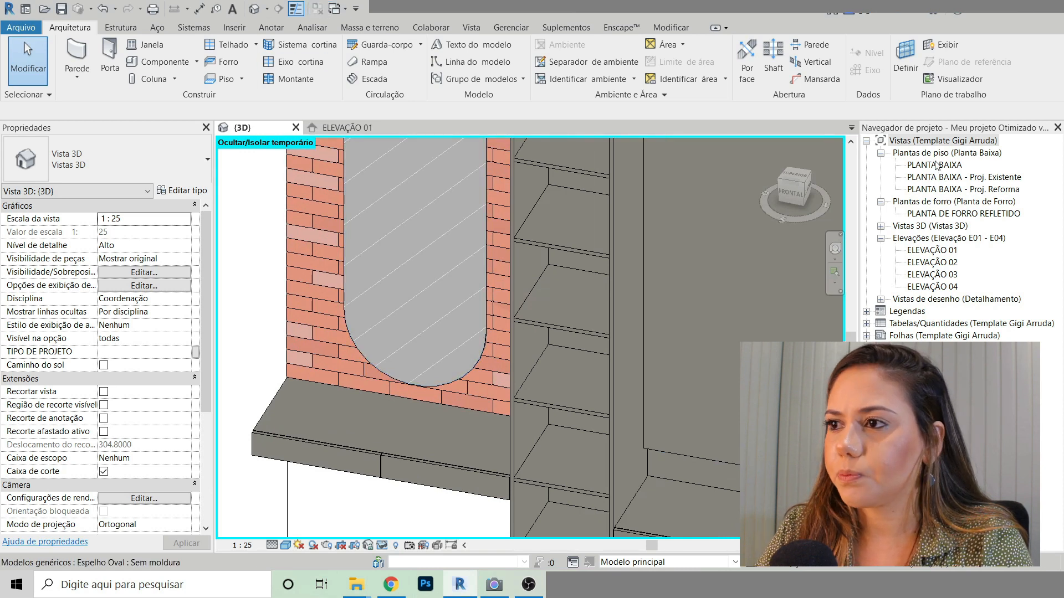
{"action": "double_click", "coordinate": [935, 164]}
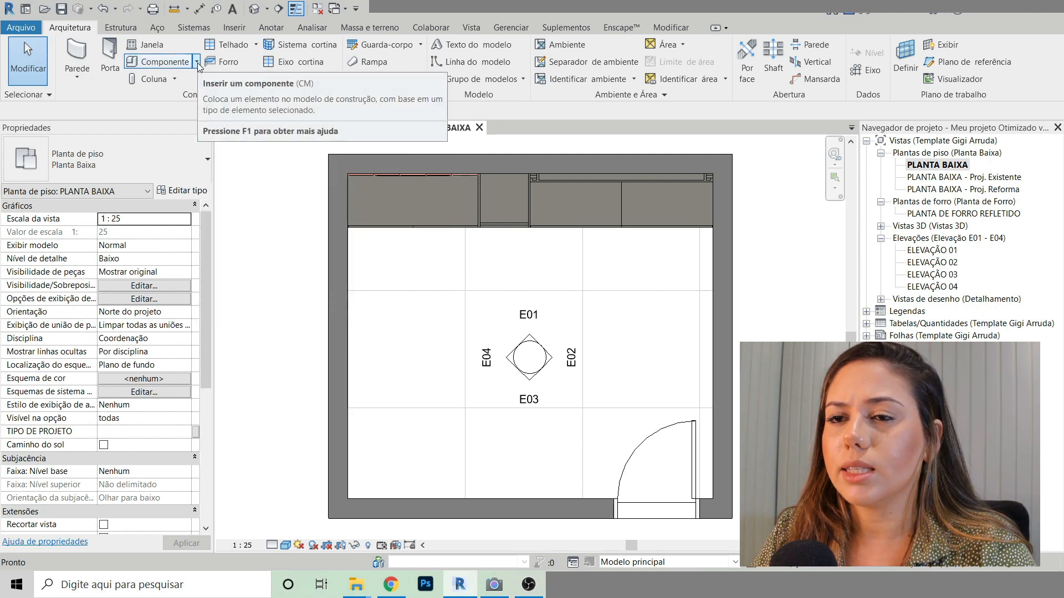
Step: Start a model-in-place component in the floor plan with the family category Modelos genéricos
{"action": "left_click", "coordinate": [198, 62]}
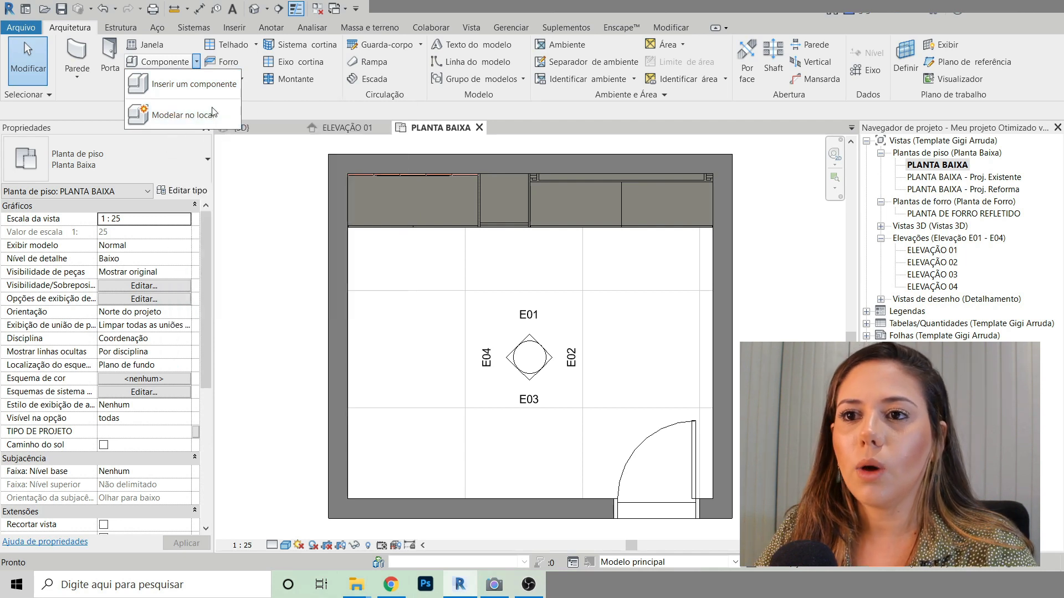
{"action": "left_click", "coordinate": [196, 63]}
{"action": "left_click", "coordinate": [196, 65]}
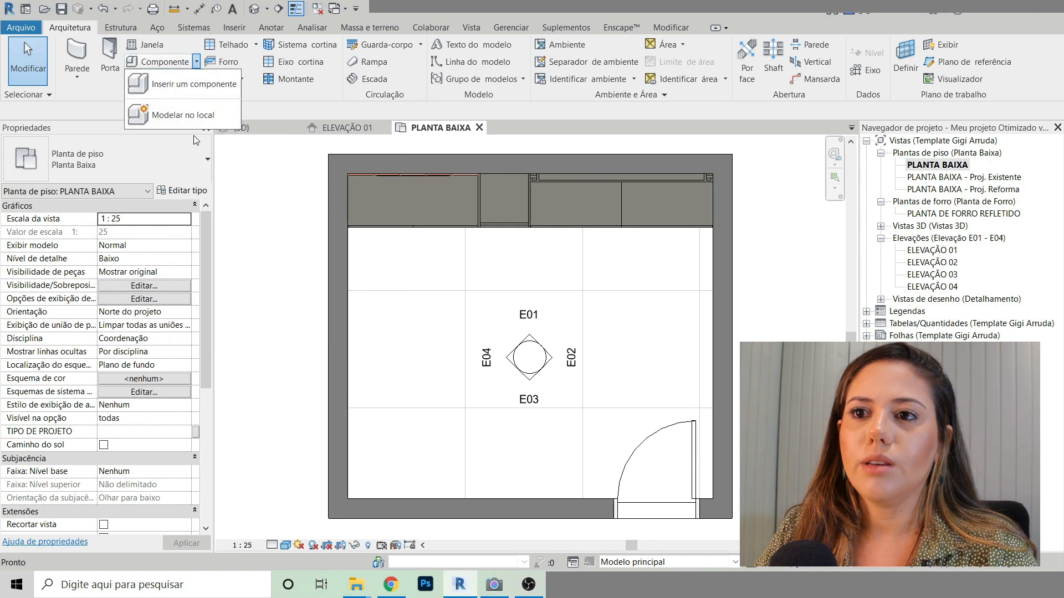
{"action": "left_click", "coordinate": [187, 116]}
{"action": "left_click", "coordinate": [496, 270]}
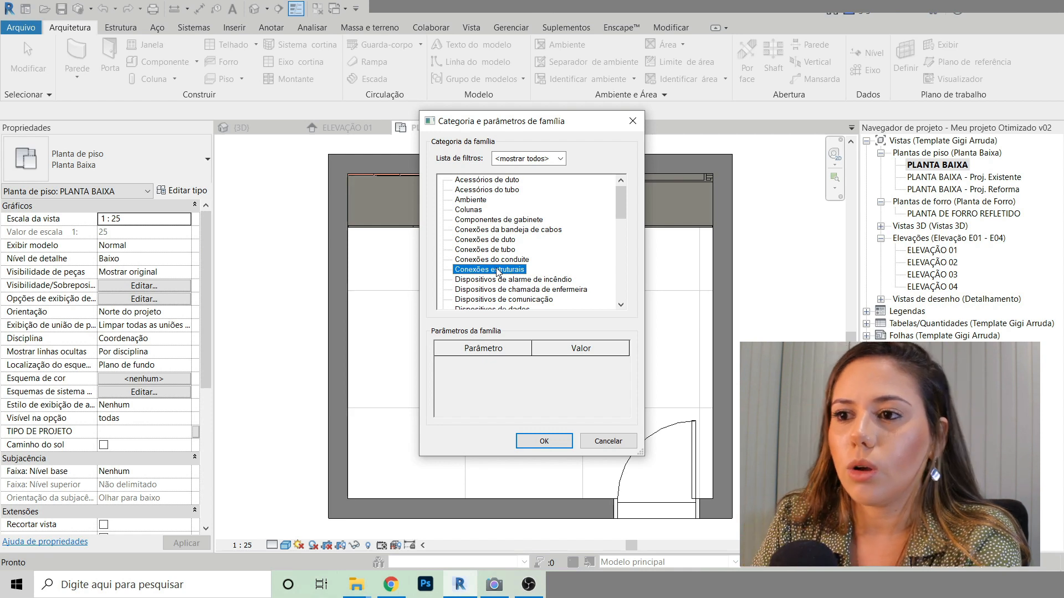
{"action": "key", "text": "m"}
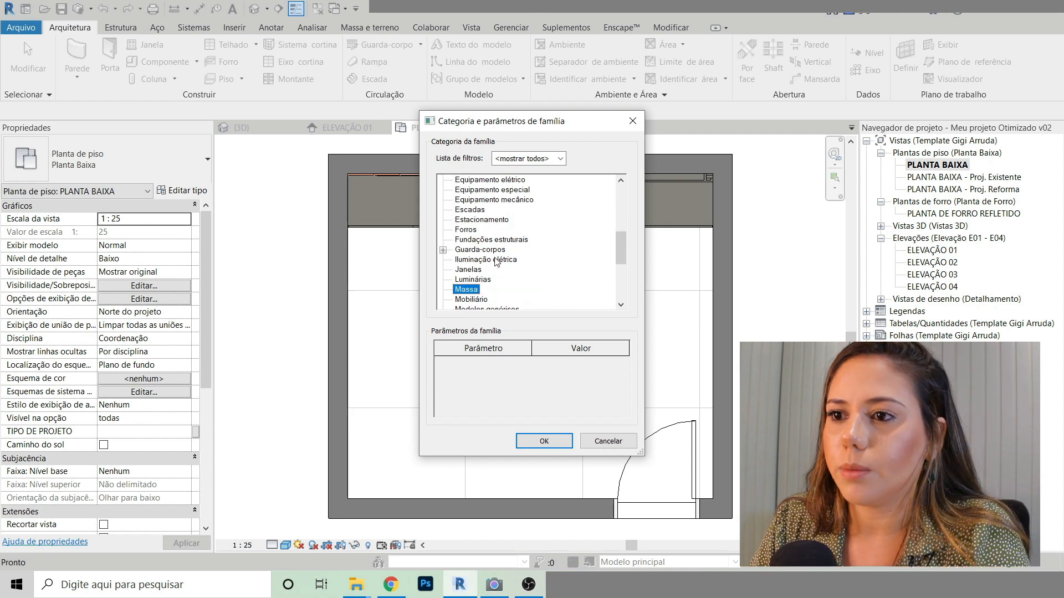
{"action": "scroll", "coordinate": [496, 260], "scroll_direction": "down", "scroll_amount": 1}
{"action": "scroll", "coordinate": [500, 300], "scroll_direction": "down", "scroll_amount": 1}
{"action": "left_click", "coordinate": [500, 290]}
{"action": "scroll", "coordinate": [548, 229], "scroll_direction": "down", "scroll_amount": 1}
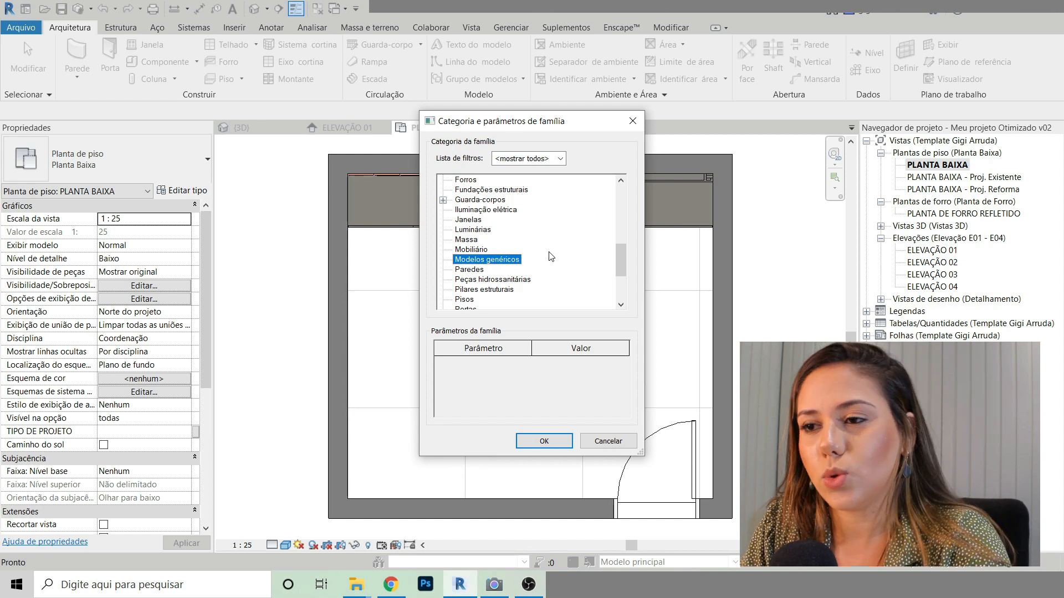
{"action": "left_click", "coordinate": [470, 252]}
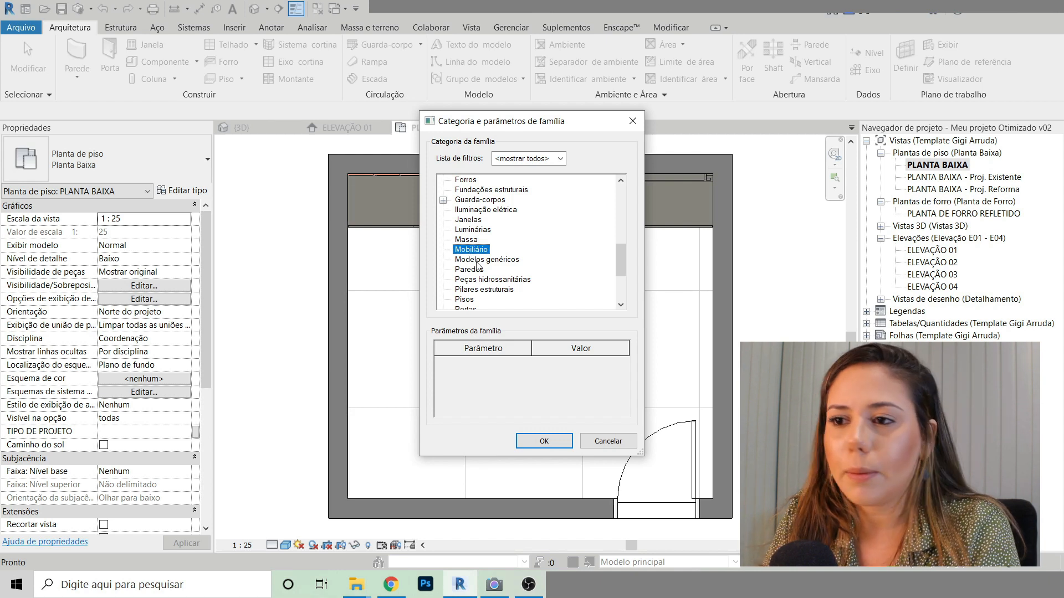
{"action": "left_click", "coordinate": [477, 261]}
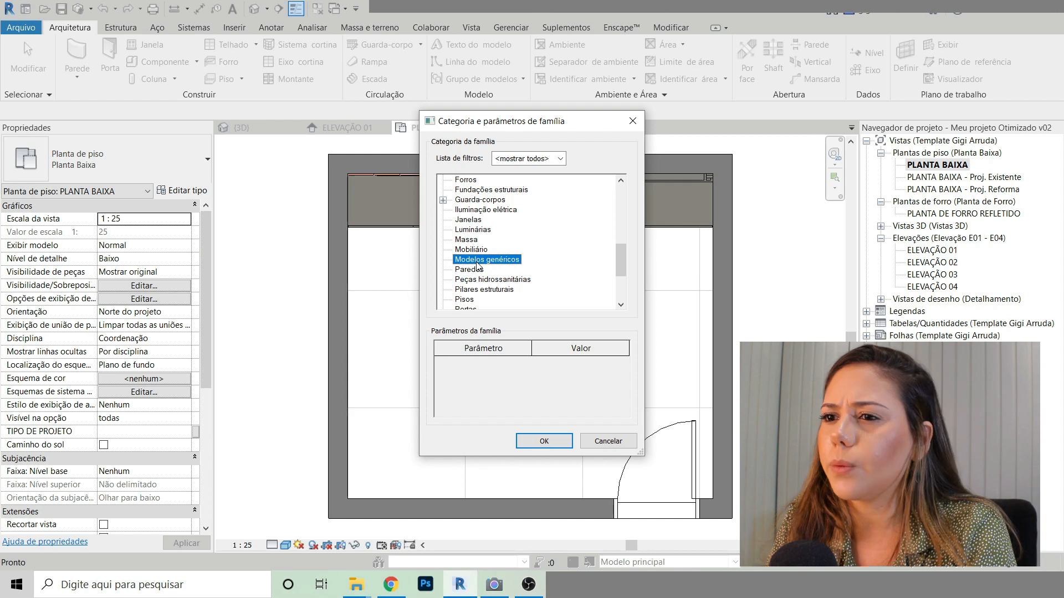
{"action": "left_click", "coordinate": [470, 251]}
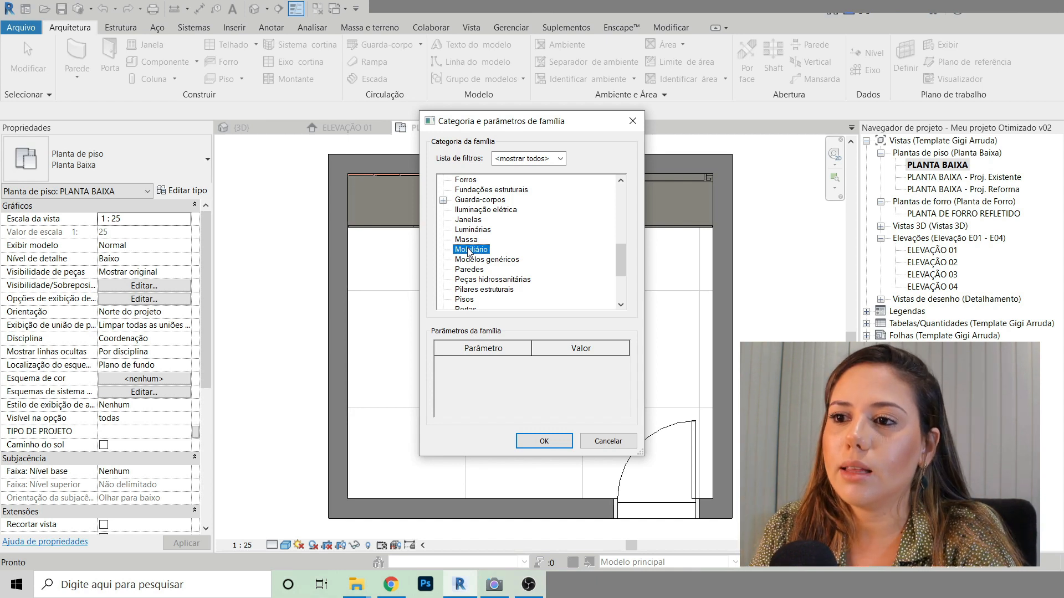
{"action": "left_click", "coordinate": [501, 262]}
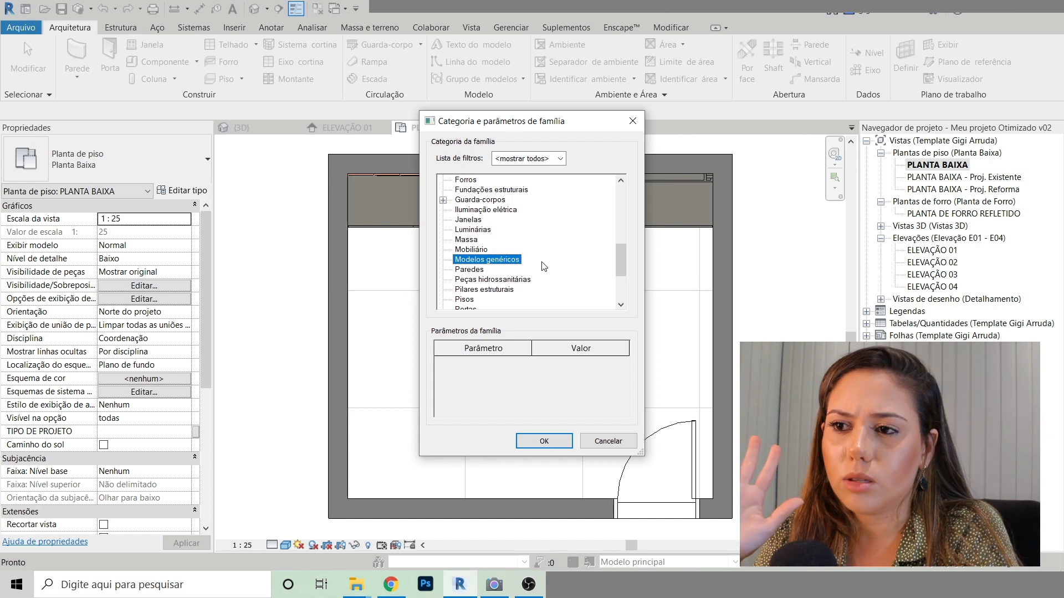
{"action": "left_click", "coordinate": [530, 446]}
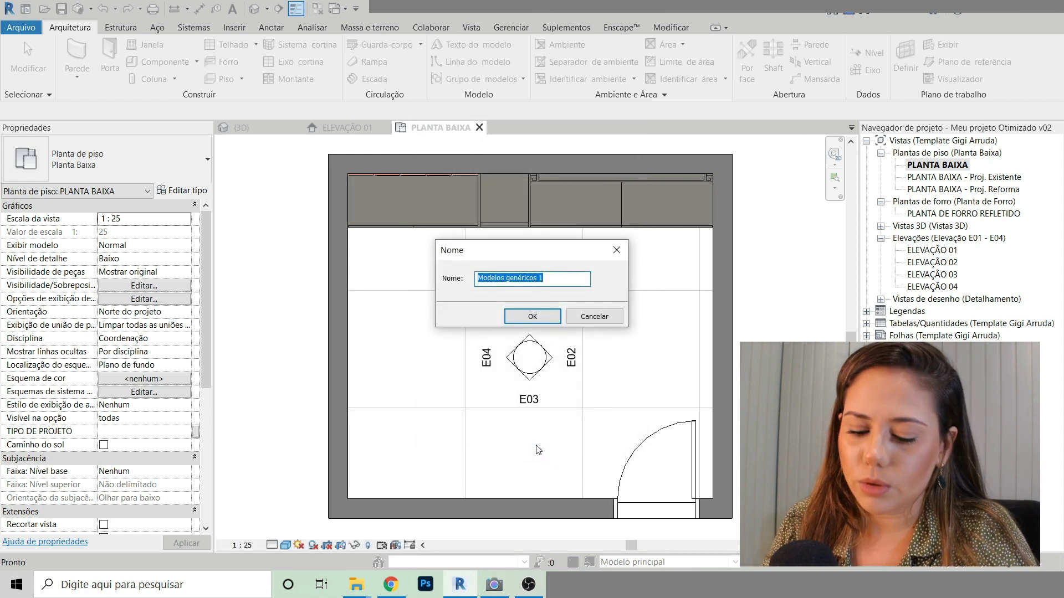
Step: Name the in-place family BANCO and enter its in-place editor
{"action": "type", "text": "bANCO"}
{"action": "key", "text": "BackSpace"}
{"action": "key", "text": "BackSpace"}
{"action": "key", "text": "BackSpace"}
{"action": "key", "text": "BackSpace"}
{"action": "key", "text": "BackSpace"}
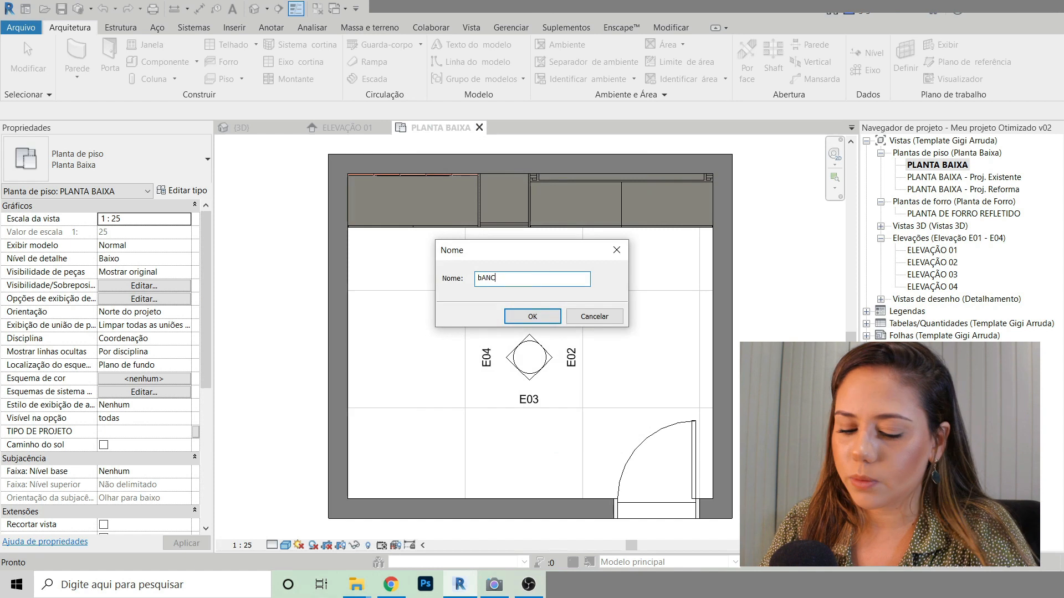
{"action": "type", "text": "BSN"}
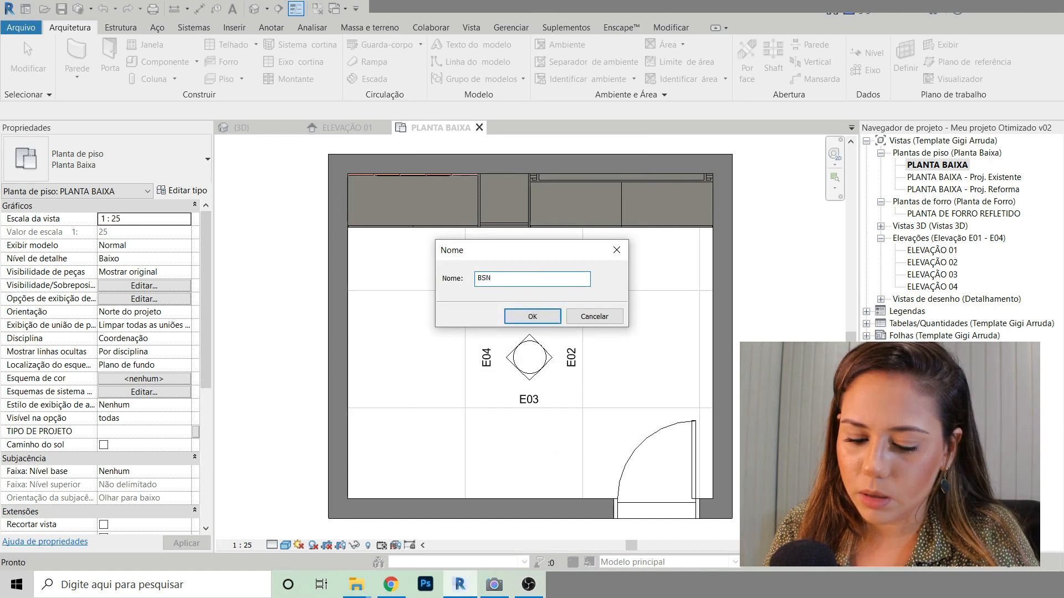
{"action": "key", "text": "BackSpace"}
{"action": "key", "text": "BackSpace"}
{"action": "type", "text": "ANCO"}
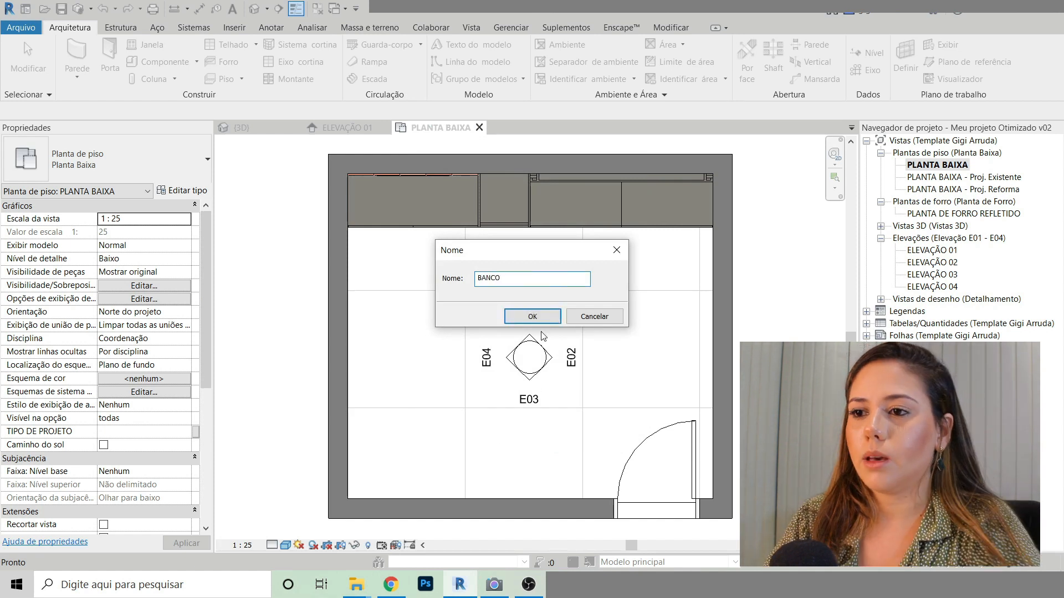
{"action": "left_click", "coordinate": [531, 316]}
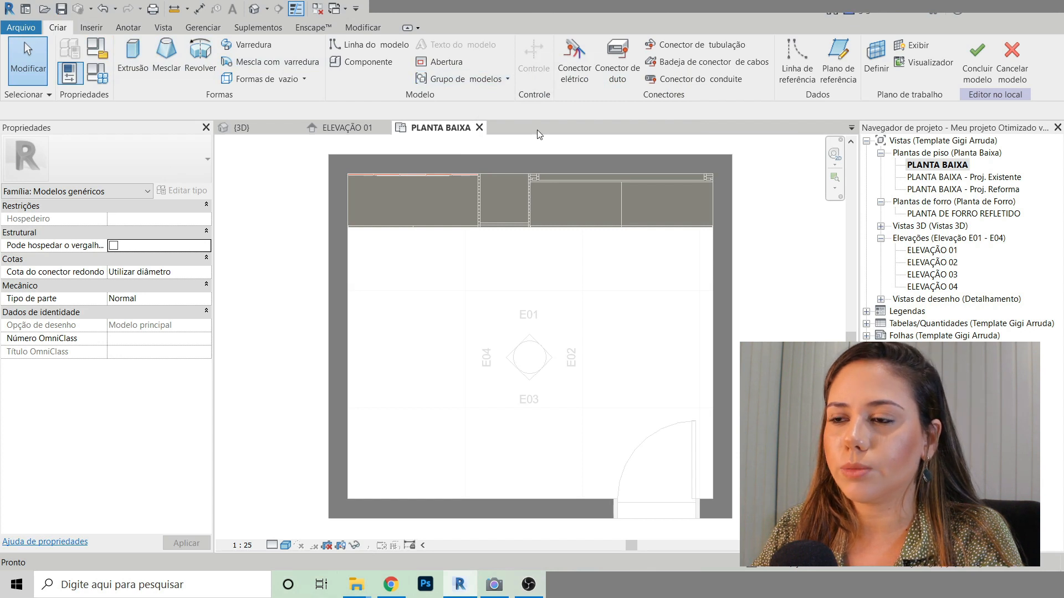
{"action": "middle_click_drag", "start_coordinate": [463, 245], "coordinate": [474, 255]}
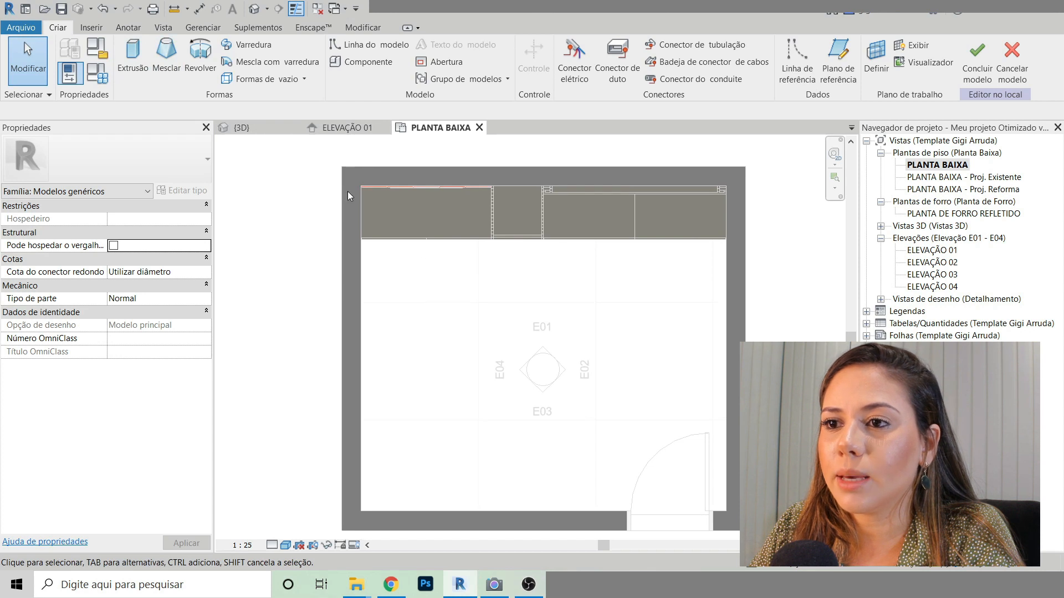
{"action": "left_click_drag", "start_coordinate": [706, 287], "coordinate": [665, 185]}
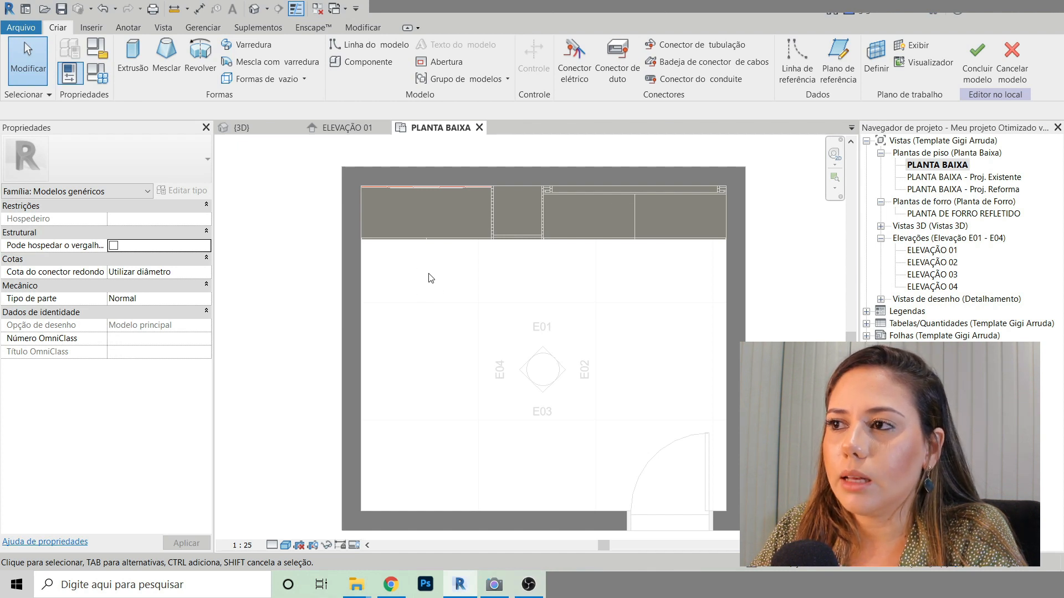
{"action": "scroll", "coordinate": [424, 283], "scroll_direction": "up", "scroll_amount": 4}
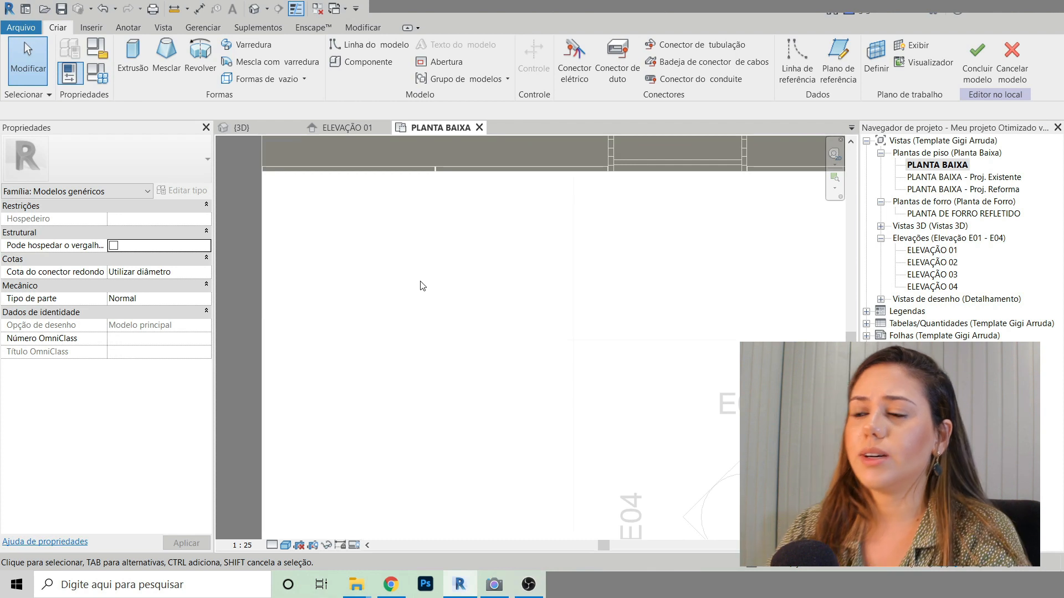
{"action": "left_click", "coordinate": [196, 70]}
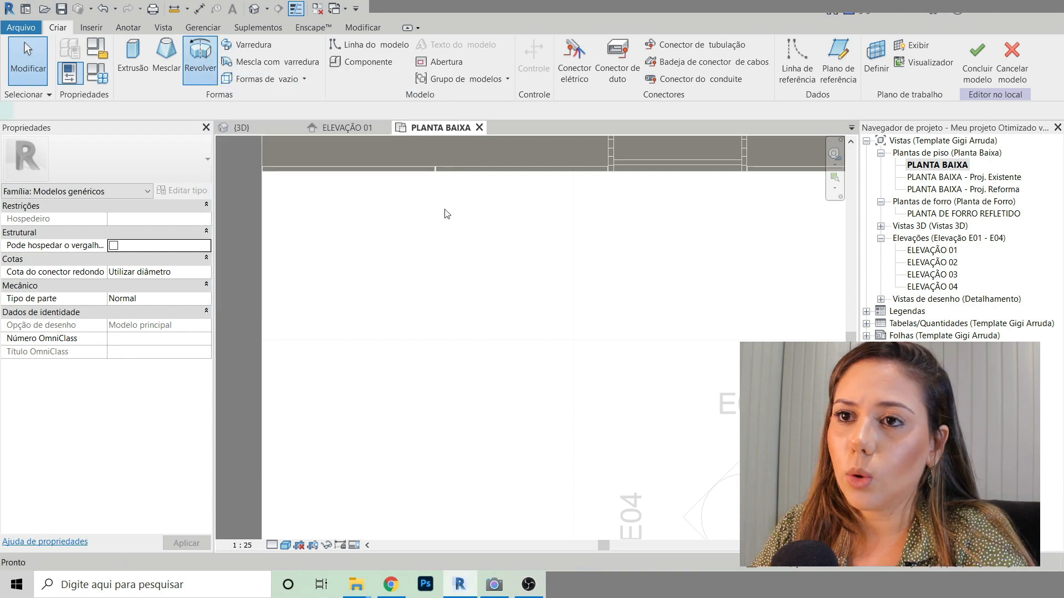
{"action": "scroll", "coordinate": [298, 190], "scroll_direction": "down", "scroll_amount": 5}
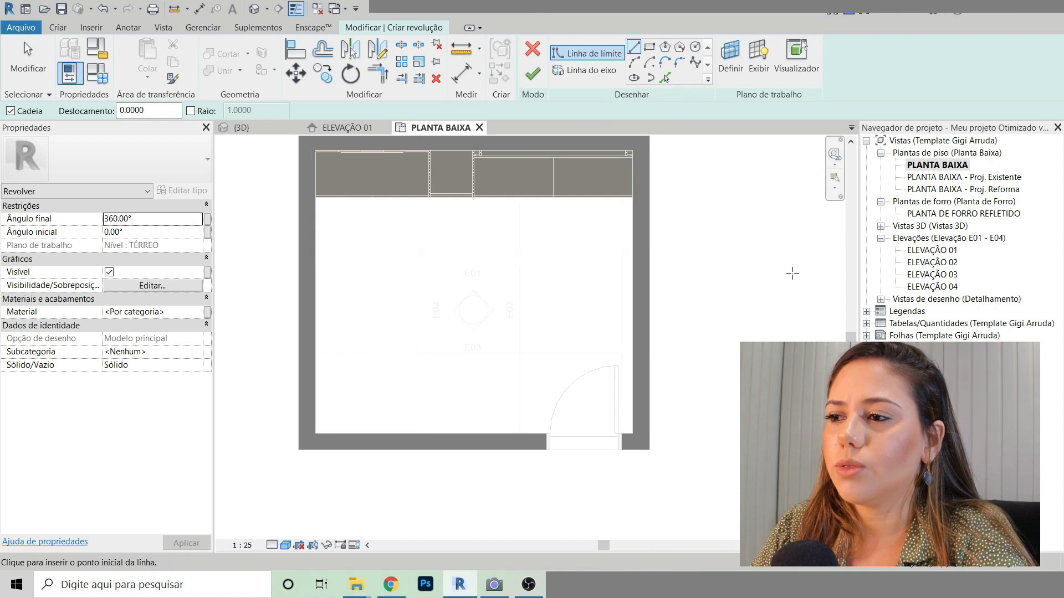
{"action": "double_click", "coordinate": [933, 250]}
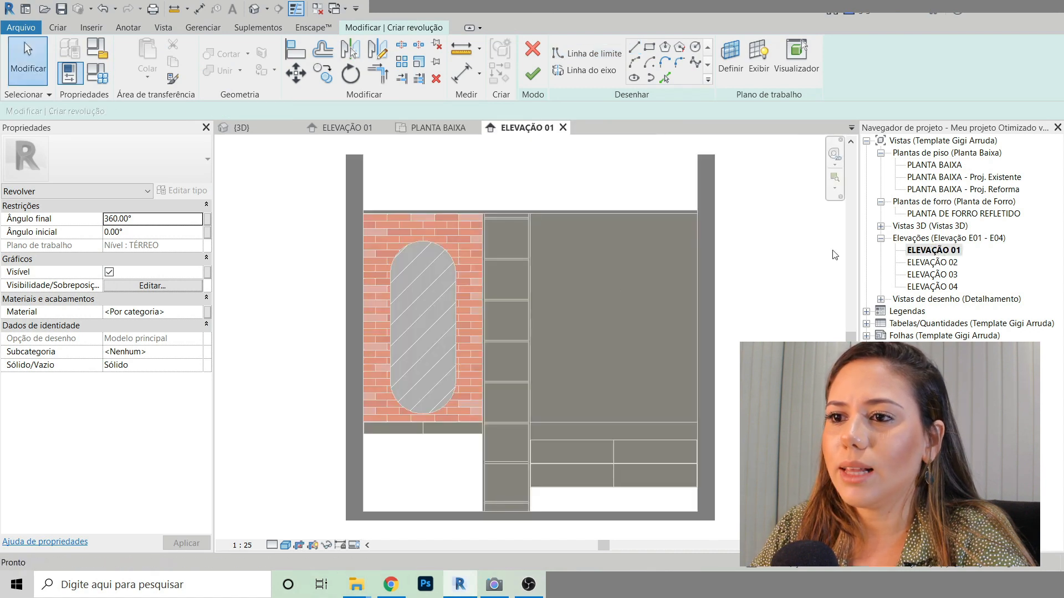
{"action": "scroll", "coordinate": [445, 477], "scroll_direction": "up", "scroll_amount": 2}
{"action": "left_click", "coordinate": [533, 74]}
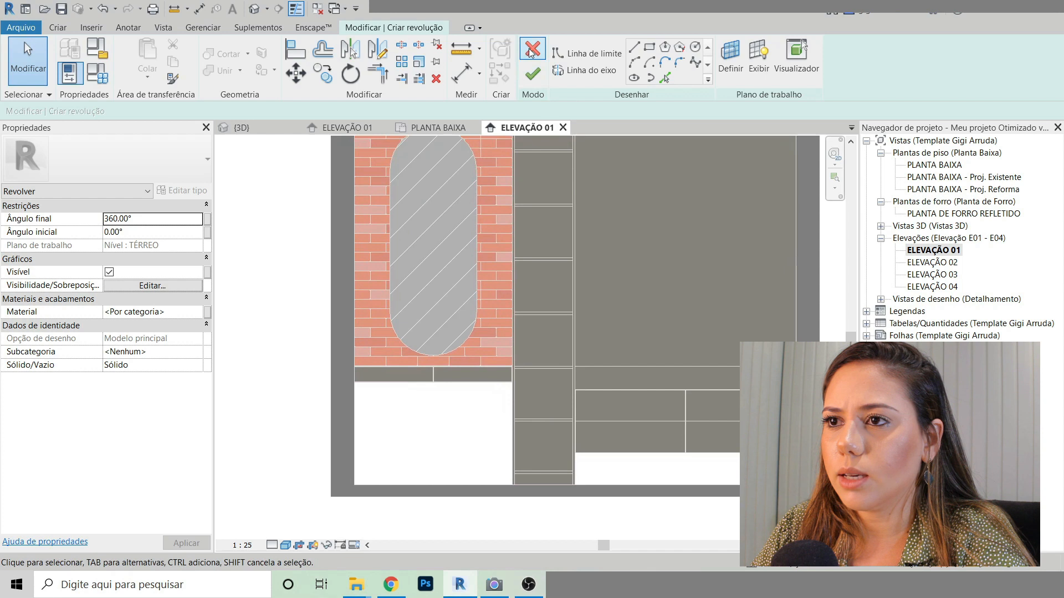
{"action": "scroll", "coordinate": [368, 348], "scroll_direction": "down", "scroll_amount": 2}
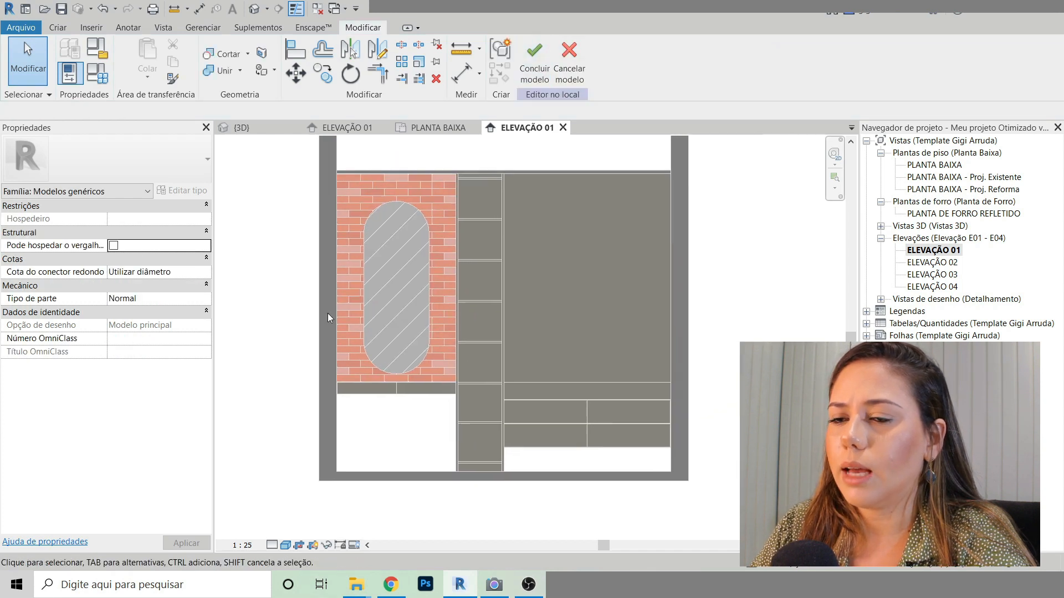
{"action": "scroll", "coordinate": [418, 378], "scroll_direction": "up", "scroll_amount": 1}
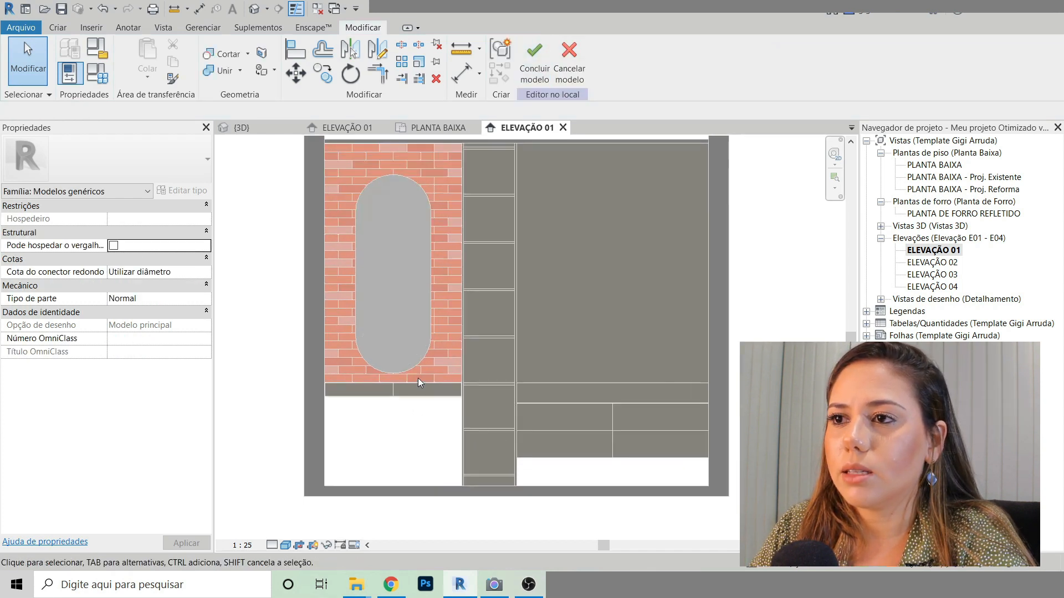
{"action": "middle_click_drag", "start_coordinate": [418, 378], "coordinate": [360, 406]}
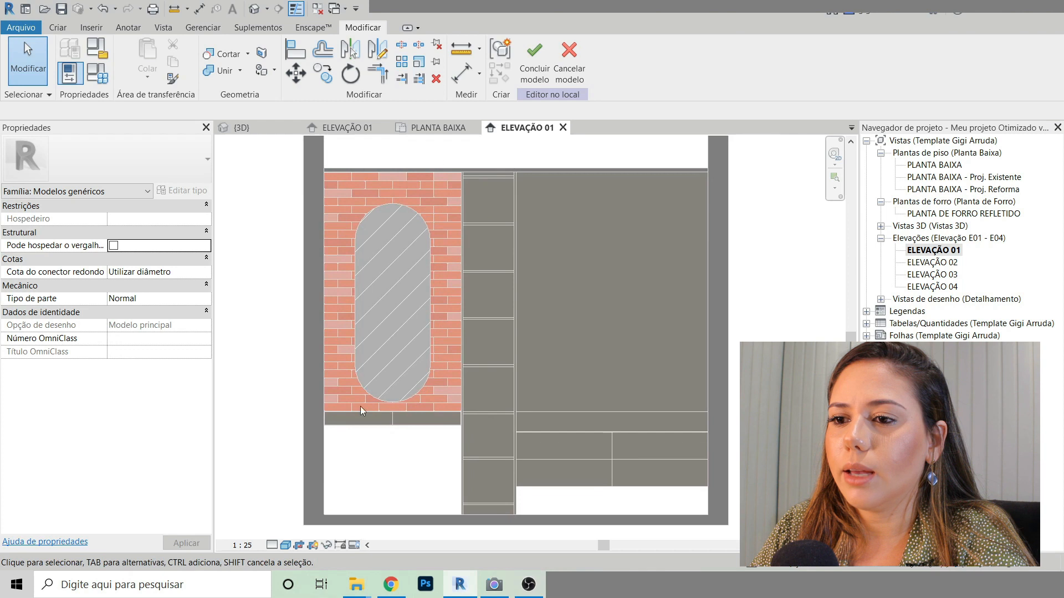
{"action": "left_click", "coordinate": [58, 27]}
{"action": "left_click", "coordinate": [191, 51]}
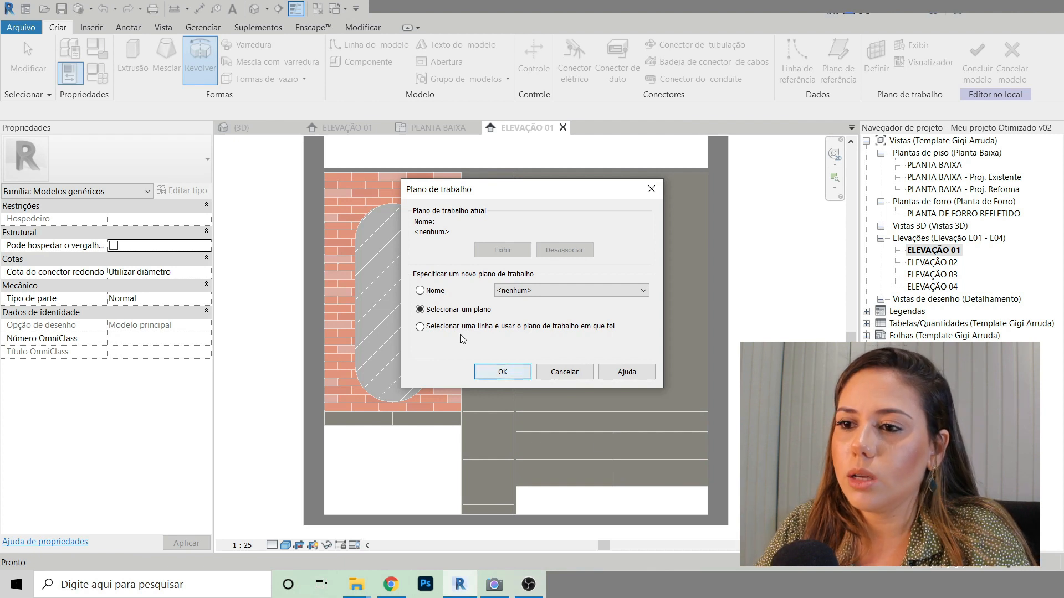
{"action": "left_click", "coordinate": [502, 373]}
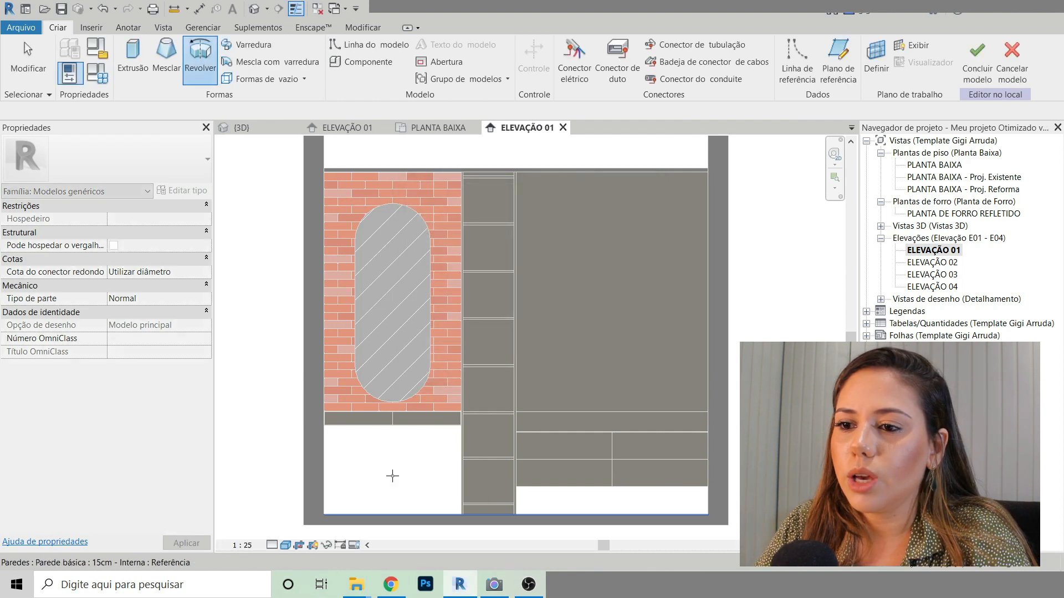
{"action": "left_click", "coordinate": [395, 465]}
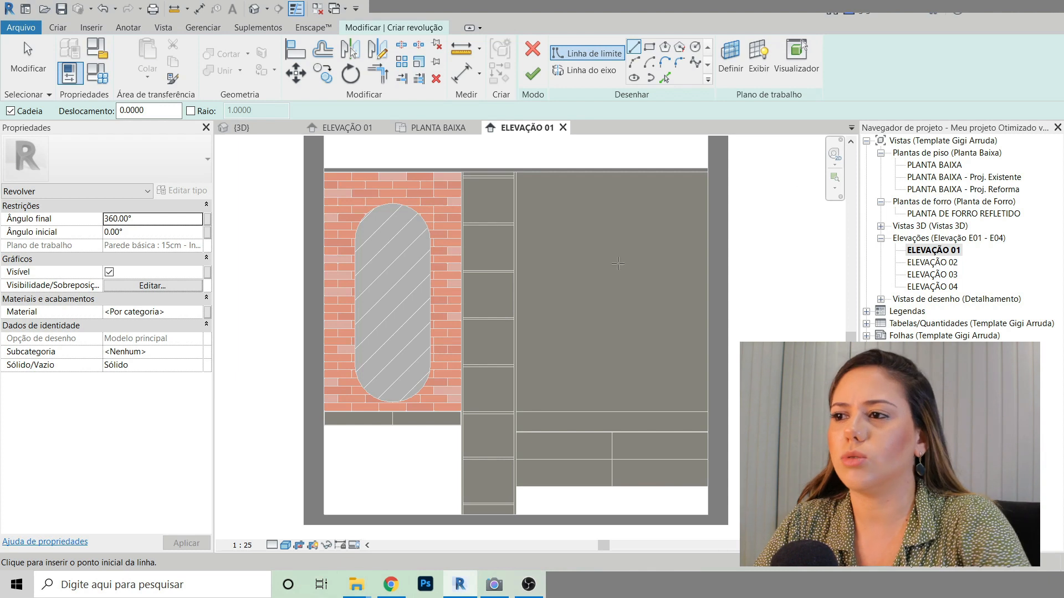
{"action": "left_click", "coordinate": [533, 50]}
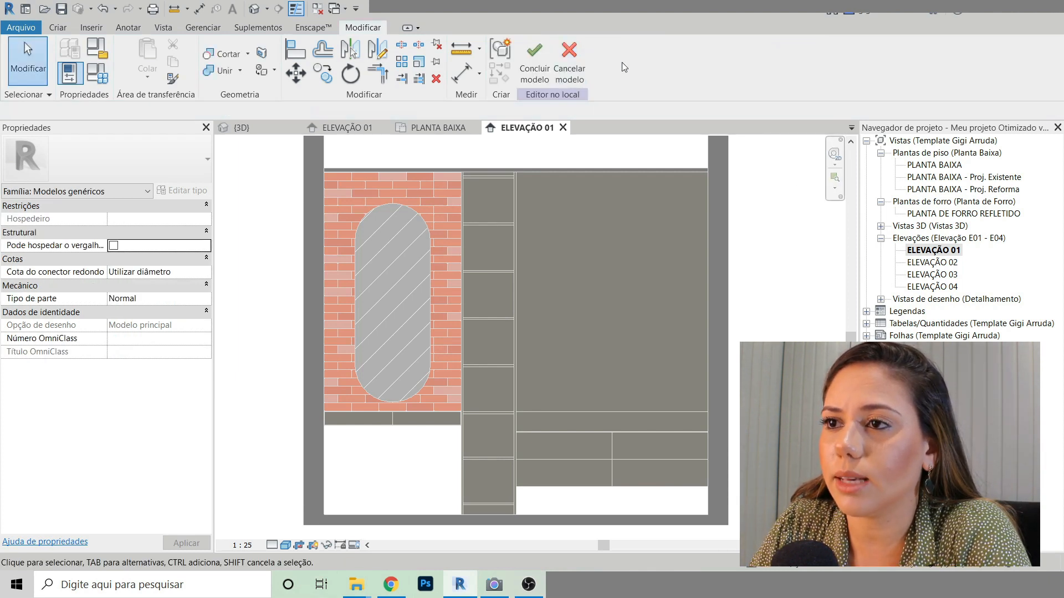
Step: Compare the room's ELEVAÇÃO 02, 03 and 04 views with the PLANTA BAIXA floor plan to find a clear wall
{"action": "double_click", "coordinate": [929, 262]}
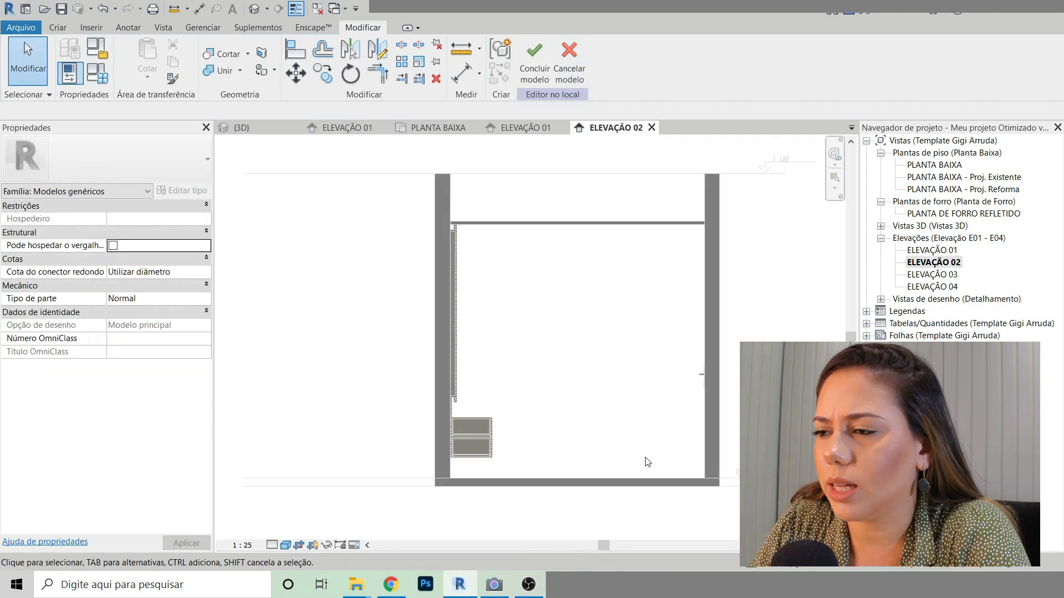
{"action": "scroll", "coordinate": [637, 428], "scroll_direction": "up", "scroll_amount": 2}
{"action": "scroll", "coordinate": [587, 416], "scroll_direction": "down", "scroll_amount": 2}
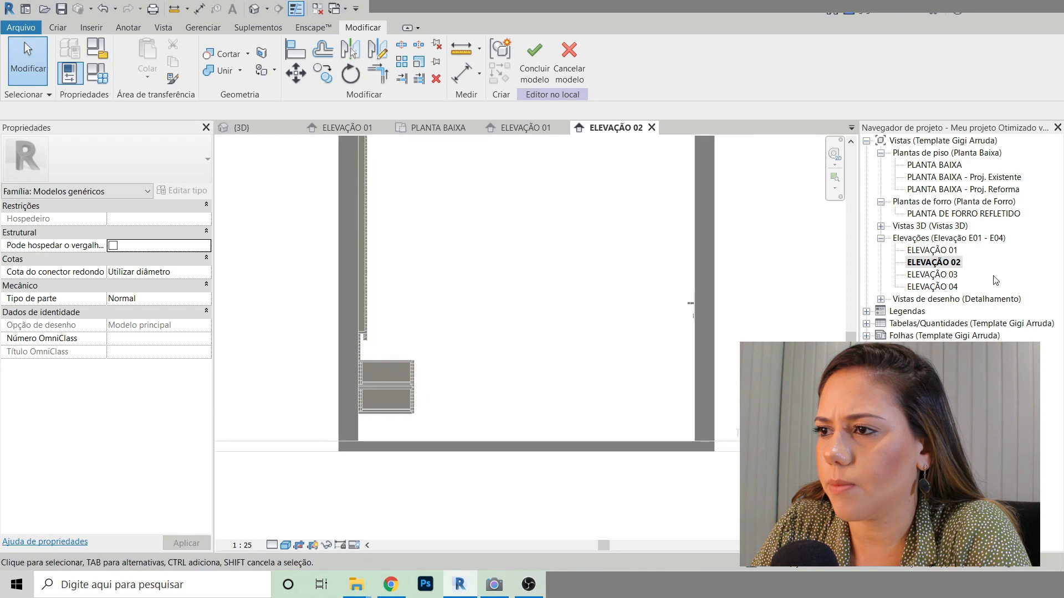
{"action": "double_click", "coordinate": [933, 273]}
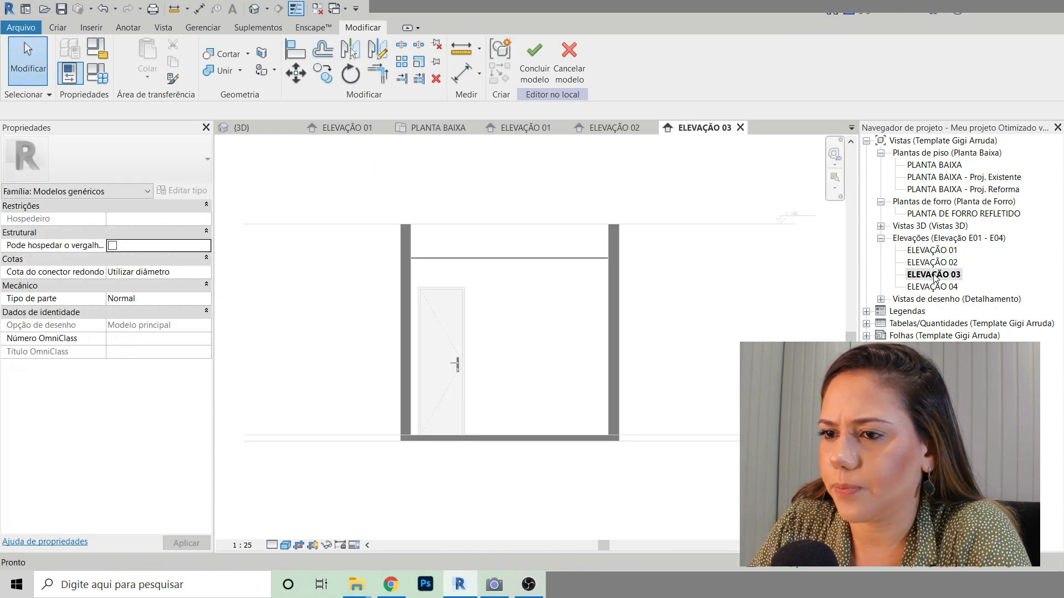
{"action": "double_click", "coordinate": [936, 288]}
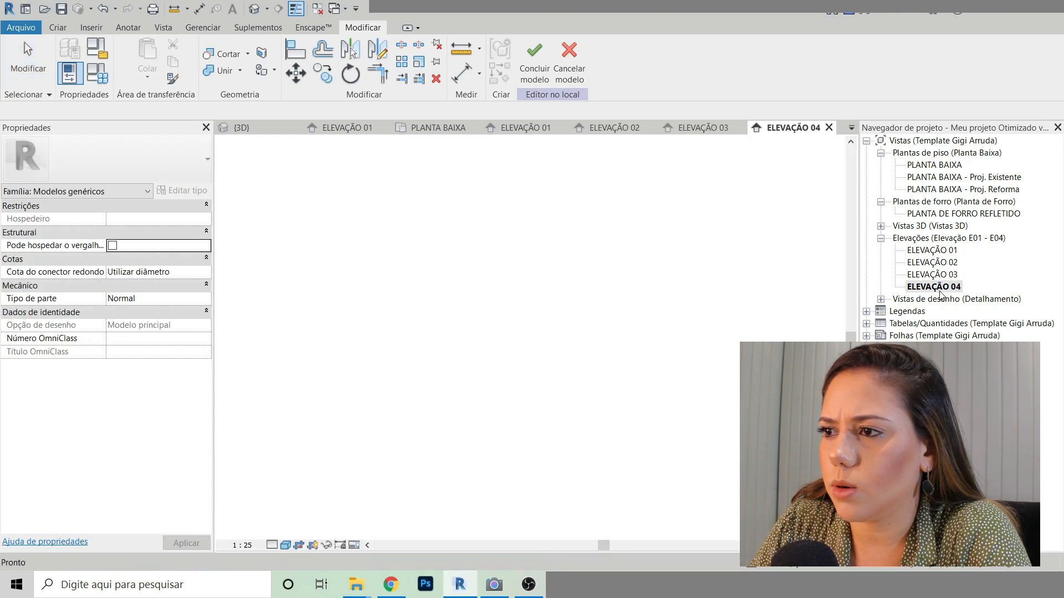
{"action": "scroll", "coordinate": [371, 416], "scroll_direction": "up", "scroll_amount": 1}
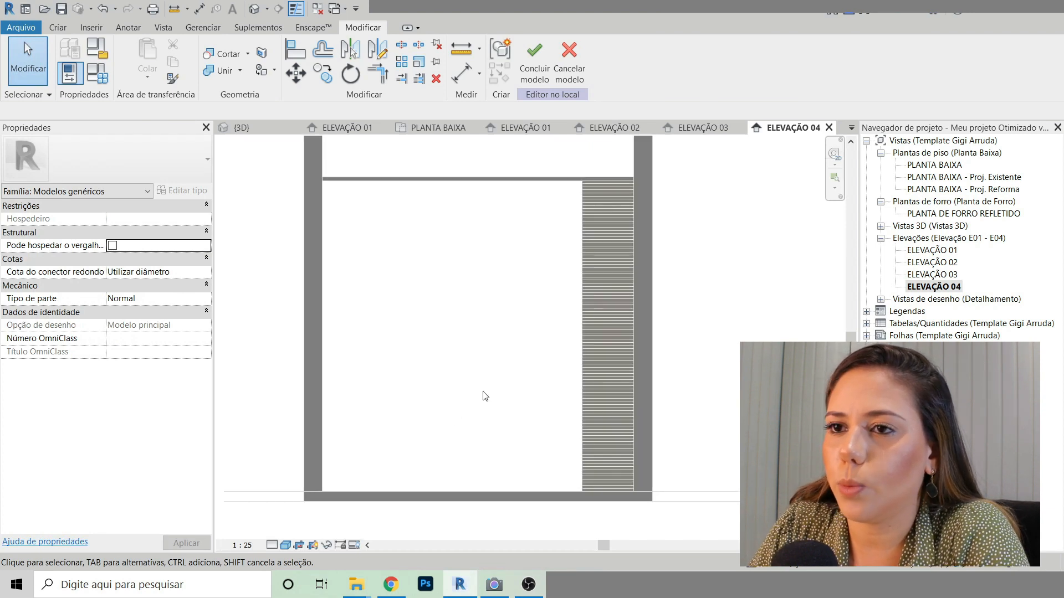
{"action": "left_click", "coordinate": [450, 129]}
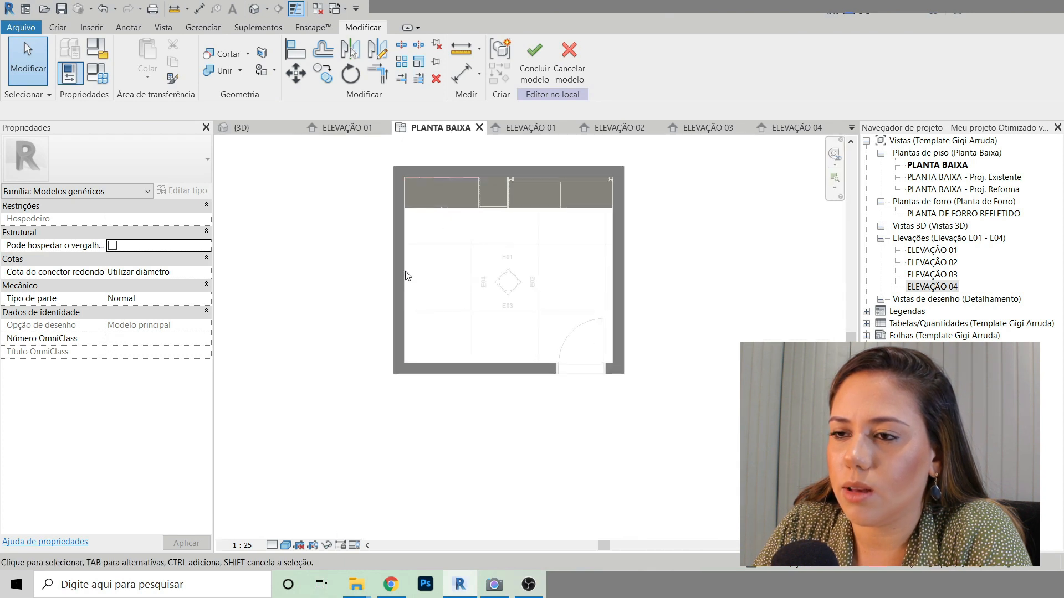
{"action": "scroll", "coordinate": [408, 274], "scroll_direction": "up", "scroll_amount": 2}
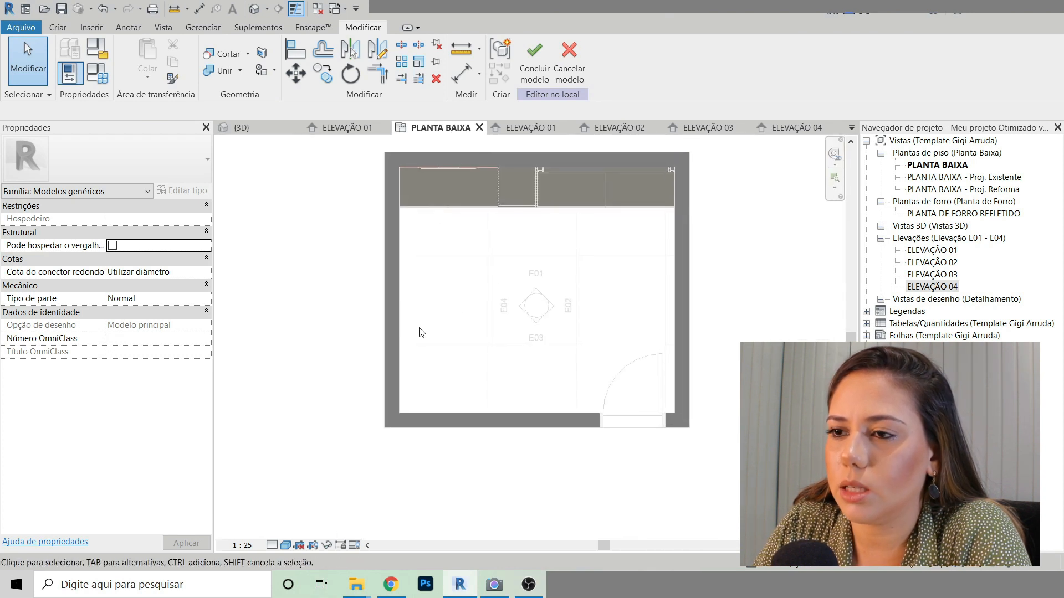
{"action": "middle_click_drag", "start_coordinate": [474, 319], "coordinate": [458, 356]}
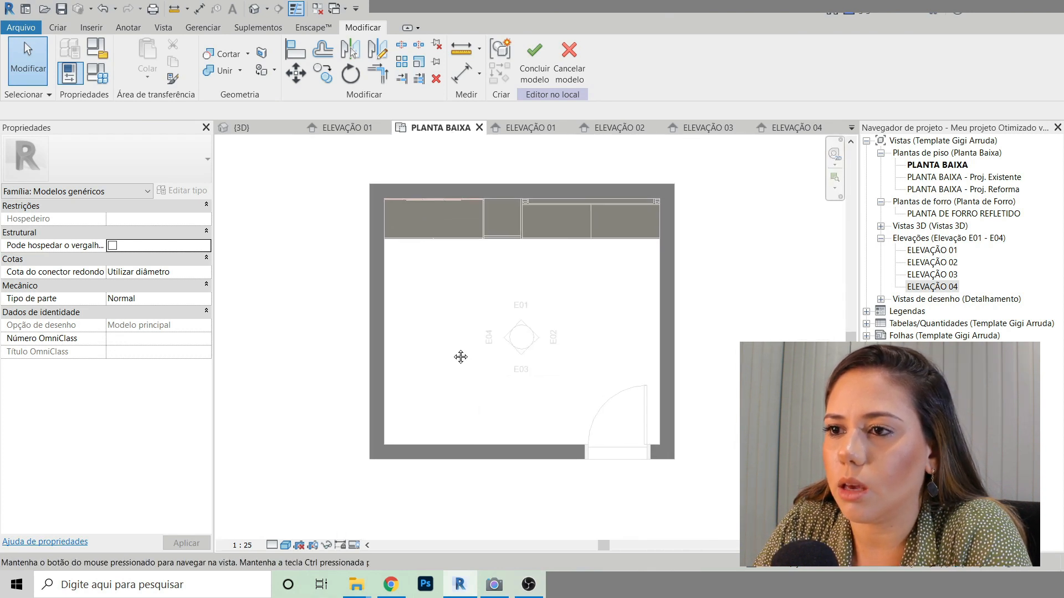
Step: Start a Revolve form in ELEVAÇÃO 04 using the 15cm - Interna wall face as its work plane
{"action": "left_click", "coordinate": [798, 128]}
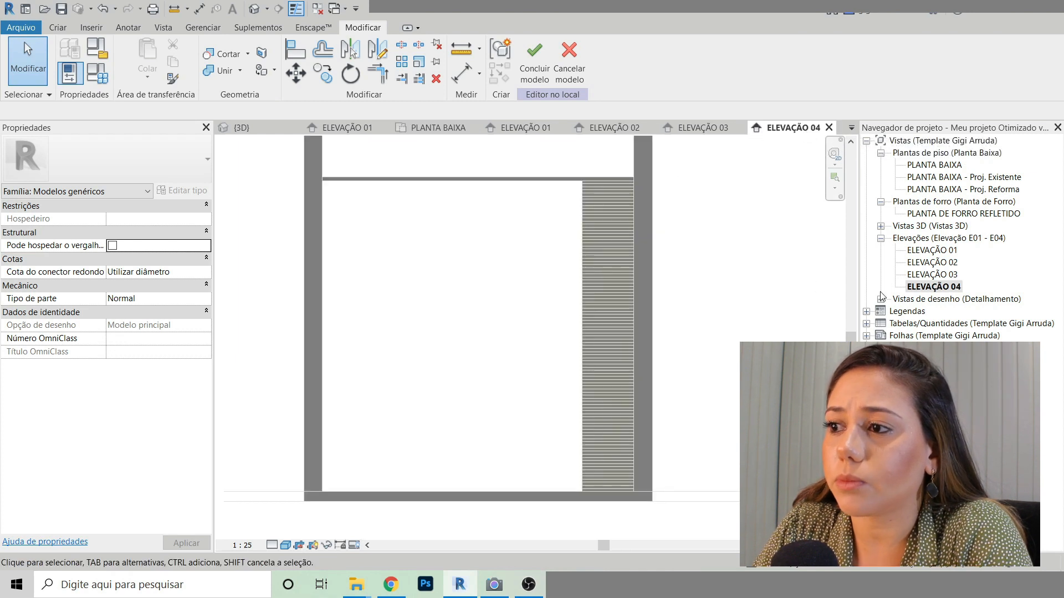
{"action": "middle_click_drag", "start_coordinate": [503, 332], "coordinate": [541, 340]}
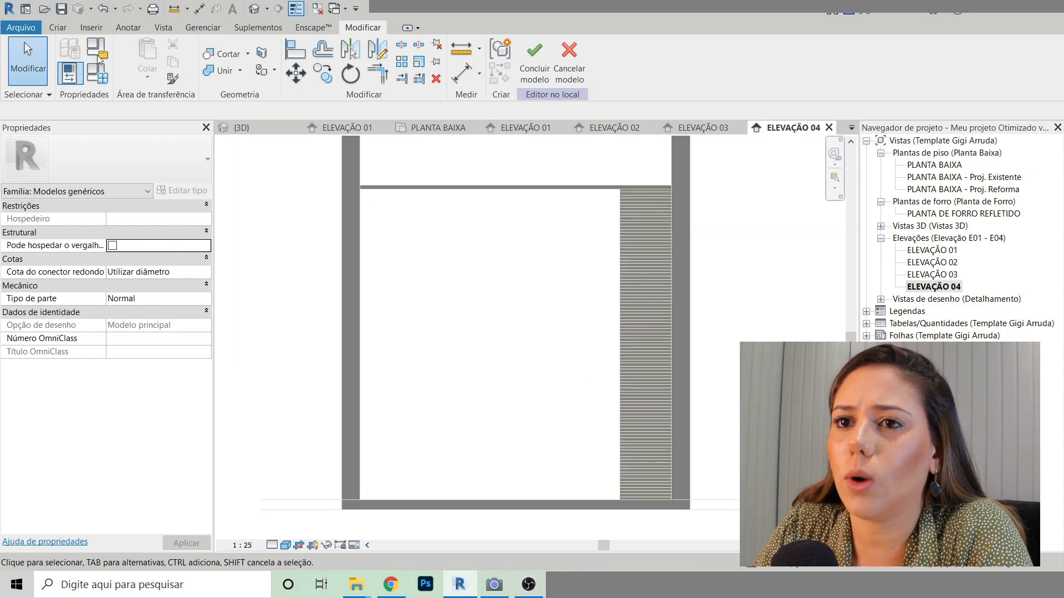
{"action": "left_click", "coordinate": [58, 27]}
{"action": "left_click", "coordinate": [200, 64]}
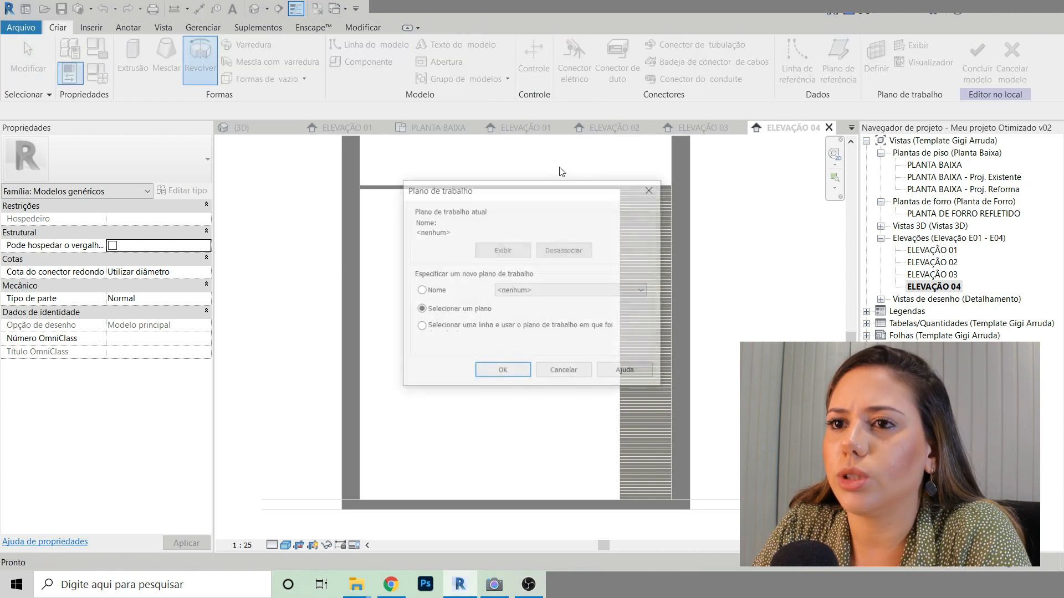
{"action": "left_click", "coordinate": [496, 376]}
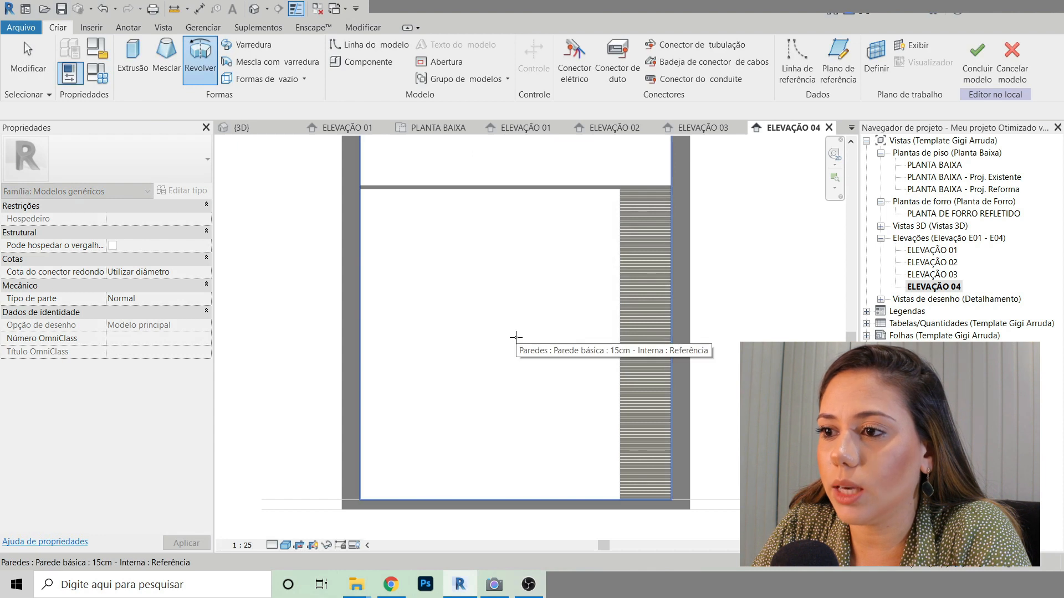
{"action": "scroll", "coordinate": [516, 337], "scroll_direction": "down", "scroll_amount": 2}
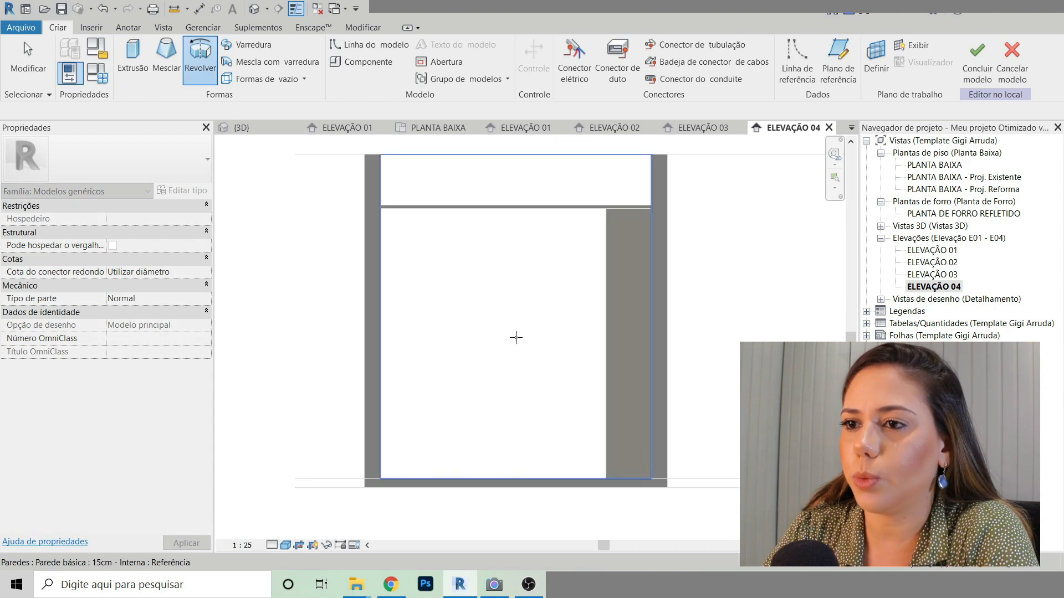
{"action": "middle_click_drag", "start_coordinate": [515, 337], "coordinate": [485, 371]}
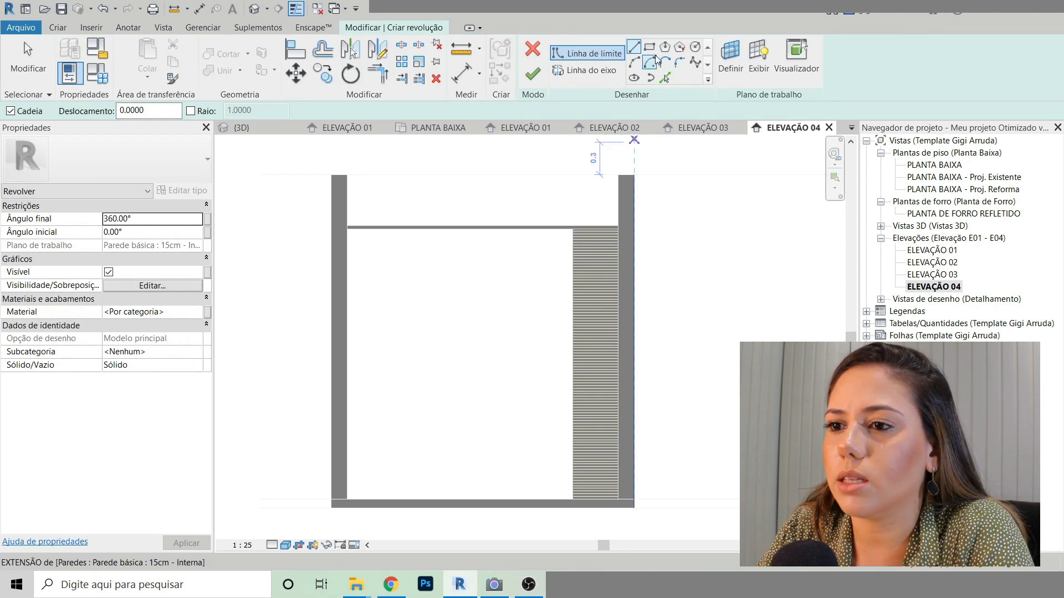
Step: Sketch a rectangular revolve boundary about 0.64 wide and 0.14 high above the floor beside the slatted cabinet side
{"action": "scroll", "coordinate": [527, 486], "scroll_direction": "up", "scroll_amount": 4}
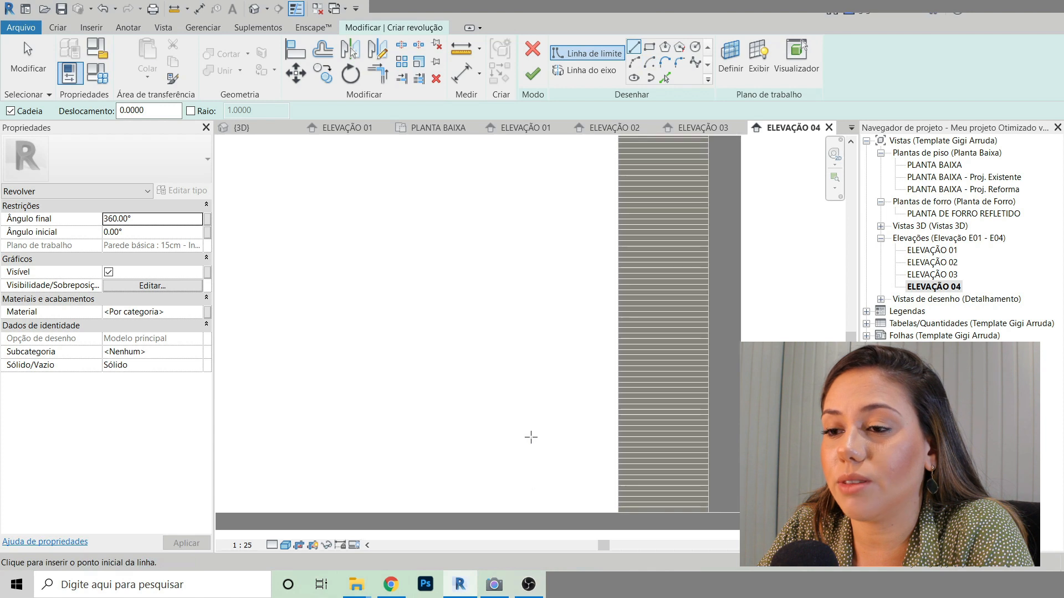
{"action": "middle_click_drag", "start_coordinate": [531, 438], "coordinate": [527, 411]}
{"action": "scroll", "coordinate": [393, 390], "scroll_direction": "up", "scroll_amount": 2}
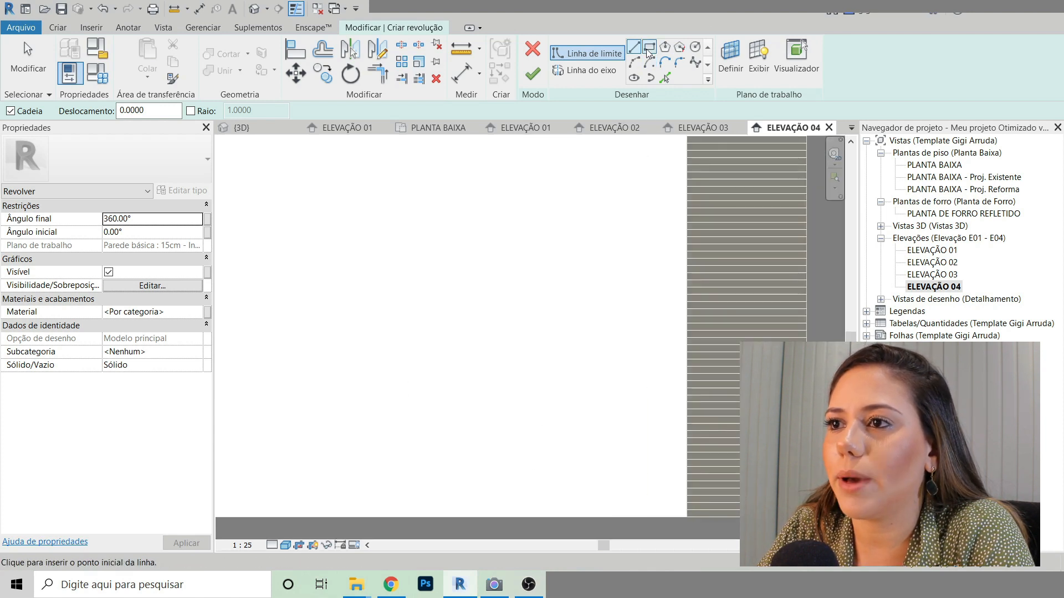
{"action": "left_click", "coordinate": [650, 47]}
{"action": "left_click", "coordinate": [380, 322]}
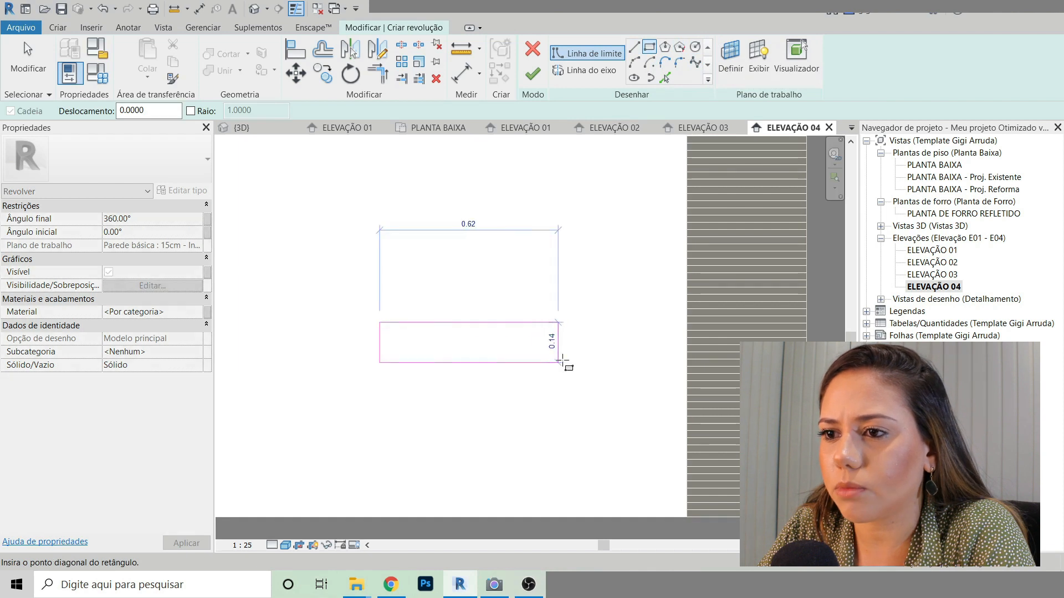
{"action": "left_click", "coordinate": [564, 362]}
{"action": "scroll", "coordinate": [604, 339], "scroll_direction": "down", "scroll_amount": 2}
{"action": "scroll", "coordinate": [593, 357], "scroll_direction": "up", "scroll_amount": 3}
{"action": "key", "text": "Escape"}
{"action": "key", "text": "Escape"}
{"action": "scroll", "coordinate": [536, 386], "scroll_direction": "down", "scroll_amount": 2}
Step: Set the boundary rectangle's width to 0.45 by moving its right-hand vertical edge
{"action": "left_click", "coordinate": [549, 349]}
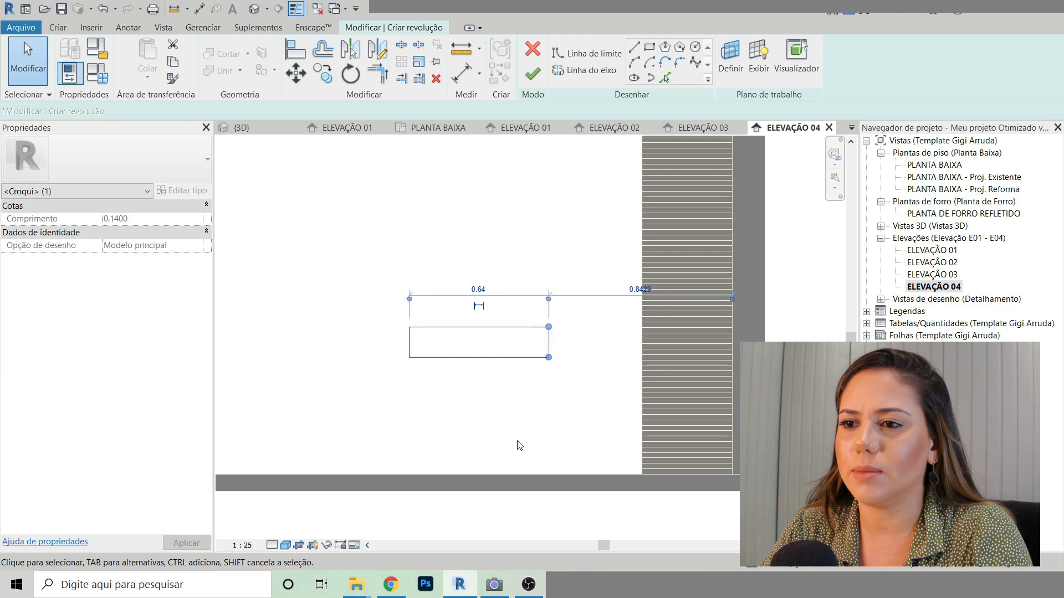
{"action": "left_click", "coordinate": [480, 289]}
{"action": "type", "text": ".45"}
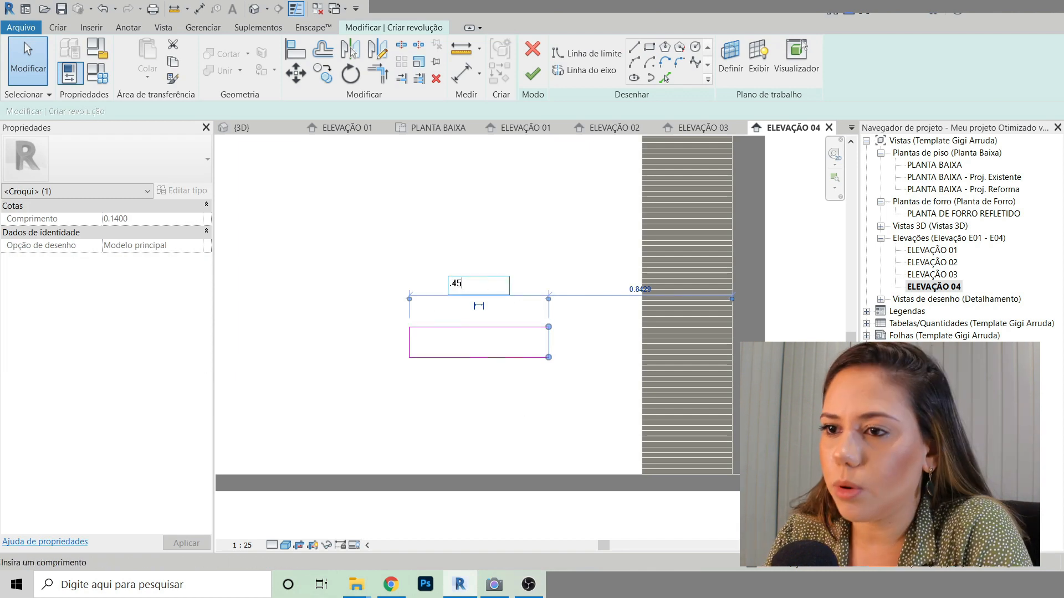
{"action": "key", "text": "Return"}
{"action": "left_click", "coordinate": [511, 415]}
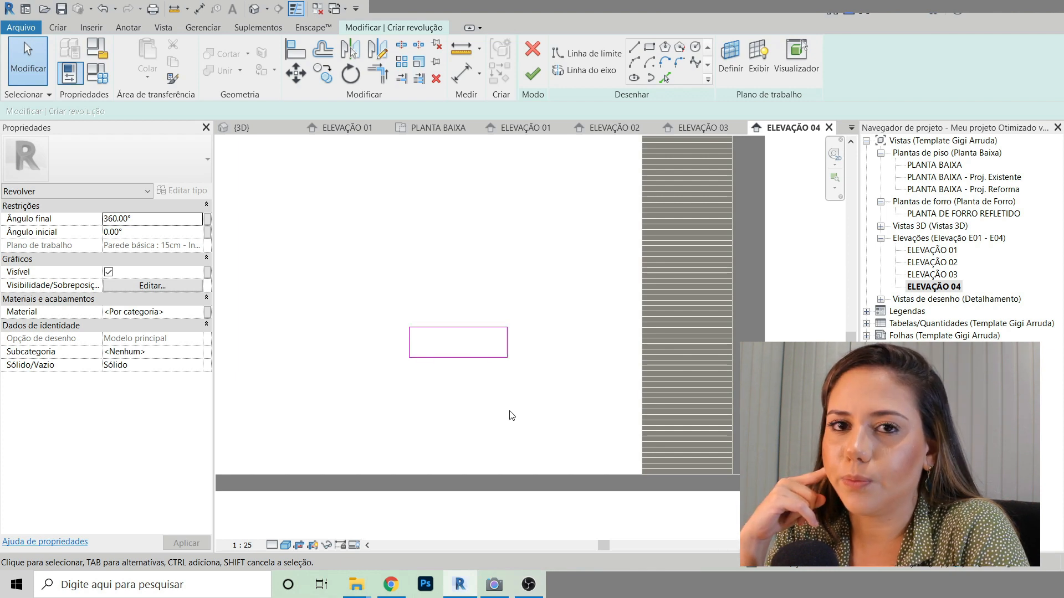
Step: Set the boundary rectangle's width to the seat radius with the formula =.45/2 on its right-hand vertical edge
{"action": "left_click", "coordinate": [506, 350]}
{"action": "scroll", "coordinate": [421, 322], "scroll_direction": "up", "scroll_amount": 2}
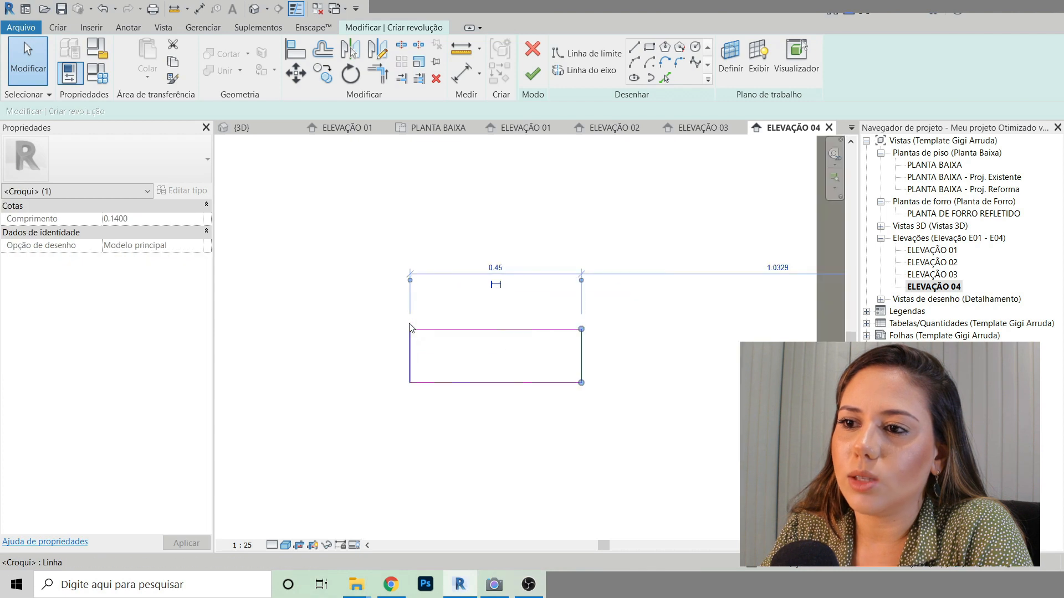
{"action": "left_click", "coordinate": [505, 263]}
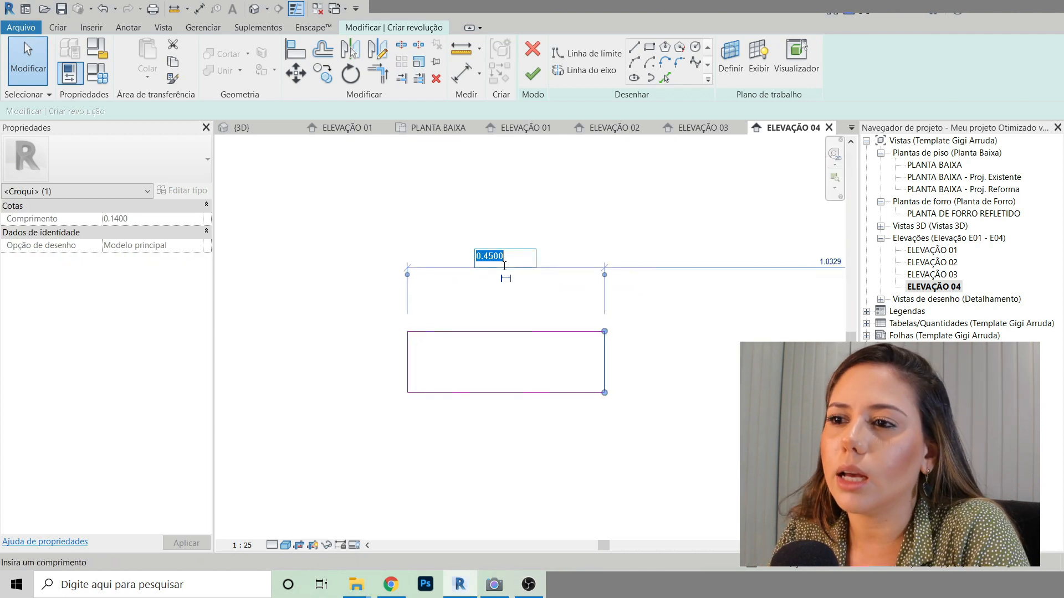
{"action": "scroll", "coordinate": [607, 442], "scroll_direction": "down", "scroll_amount": 4}
{"action": "left_click", "coordinate": [668, 423]}
{"action": "scroll", "coordinate": [650, 410], "scroll_direction": "up", "scroll_amount": 3}
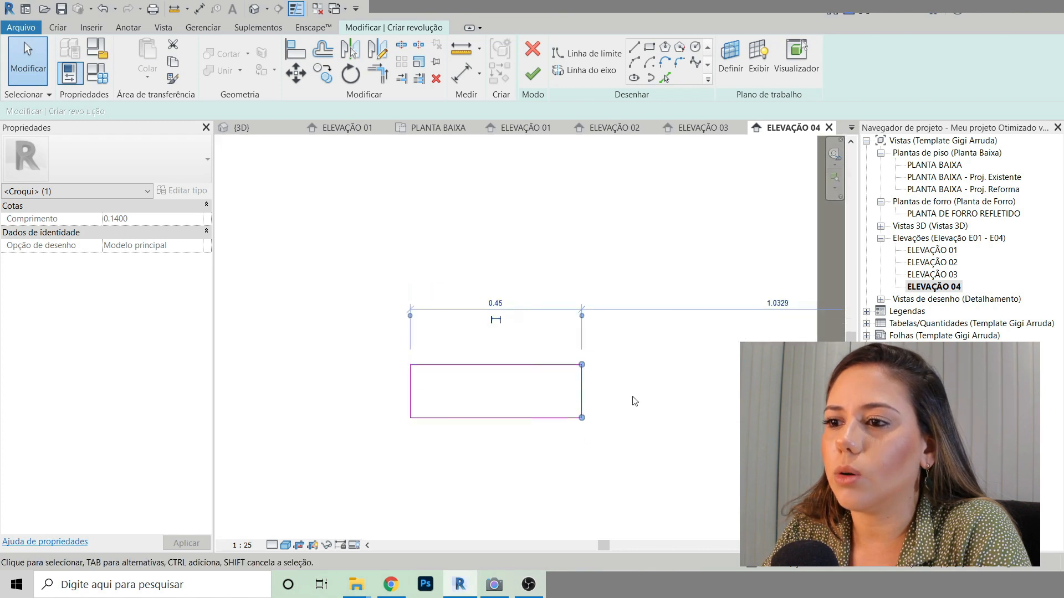
{"action": "left_click", "coordinate": [501, 302]}
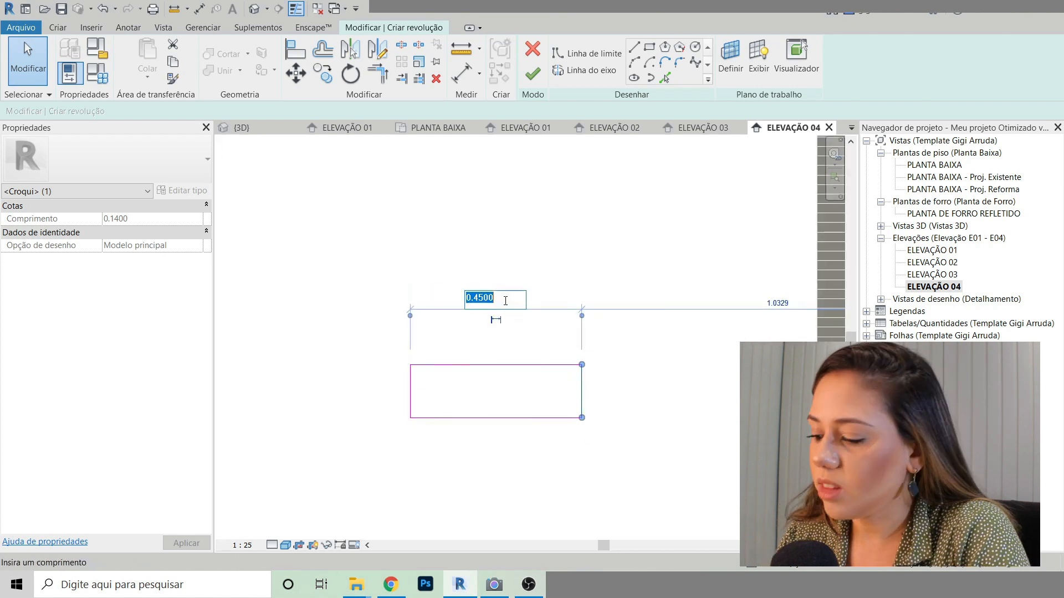
{"action": "type", "text": "="}
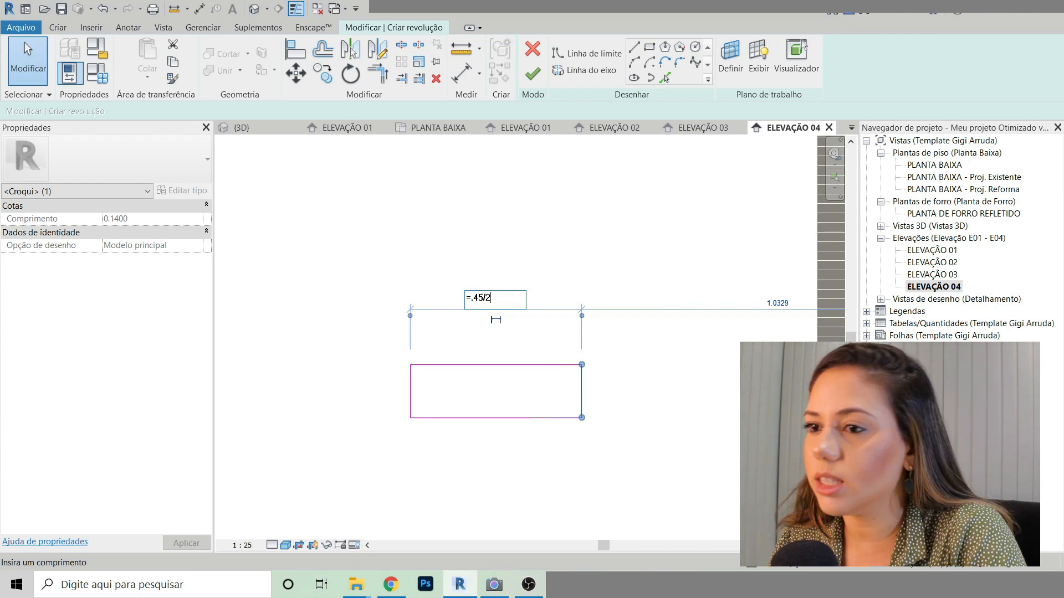
{"action": "type", "text": ".45/2"}
{"action": "key", "text": "Return"}
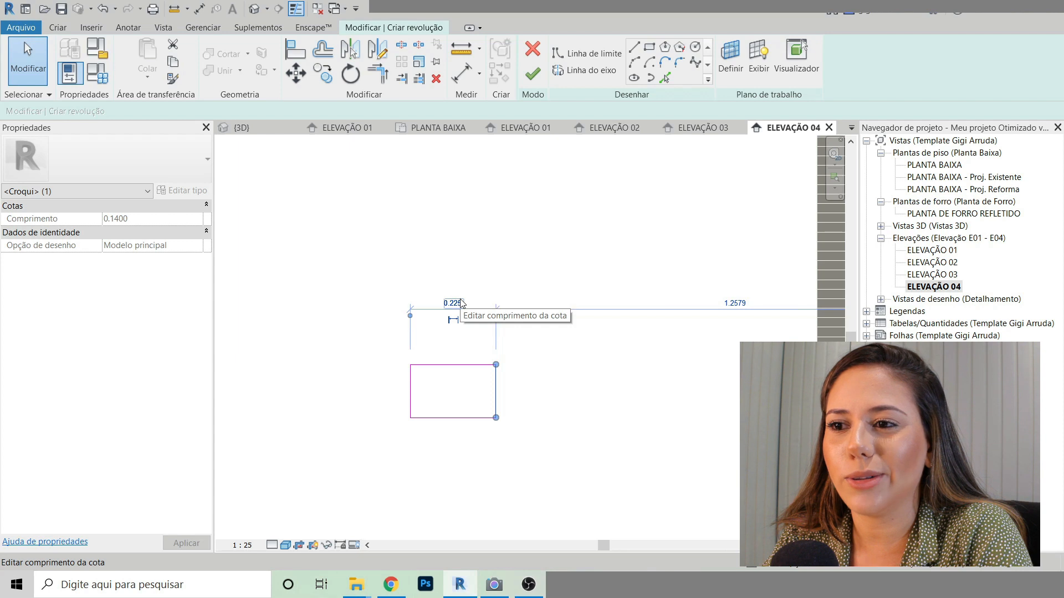
Step: Check the boundary rectangle's height and its distance from the floor on its lower edge
{"action": "scroll", "coordinate": [461, 303], "scroll_direction": "down", "scroll_amount": 2}
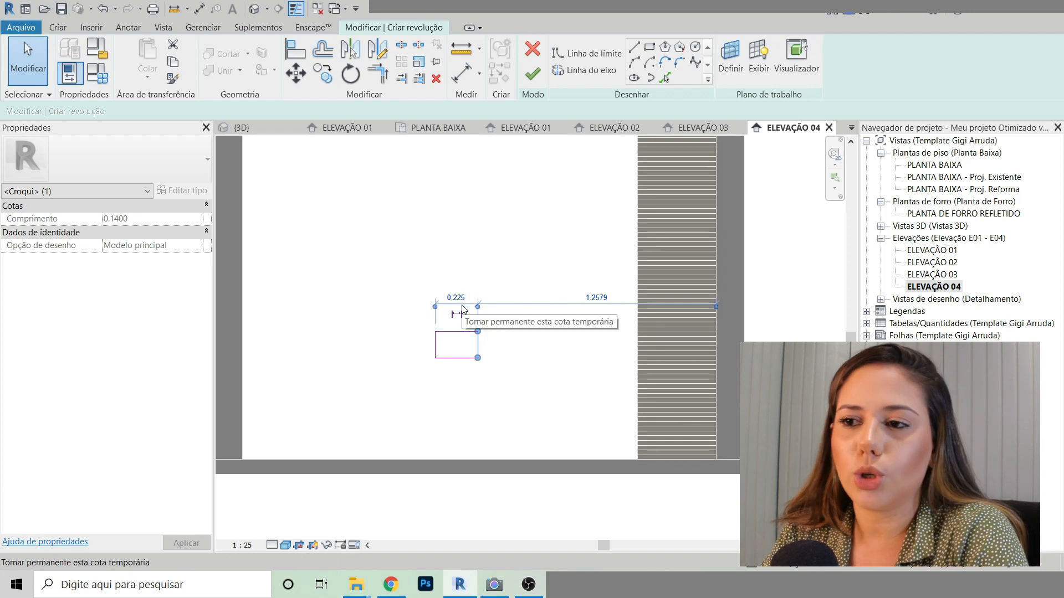
{"action": "left_click", "coordinate": [617, 407]}
{"action": "left_click_drag", "start_coordinate": [389, 281], "coordinate": [526, 414]}
{"action": "scroll", "coordinate": [489, 364], "scroll_direction": "up", "scroll_amount": 2}
{"action": "left_click_drag", "start_coordinate": [427, 356], "coordinate": [500, 358]}
{"action": "scroll", "coordinate": [524, 343], "scroll_direction": "down", "scroll_amount": 2}
{"action": "scroll", "coordinate": [570, 338], "scroll_direction": "up", "scroll_amount": 2}
{"action": "left_click", "coordinate": [583, 350]}
{"action": "left_click", "coordinate": [502, 362]}
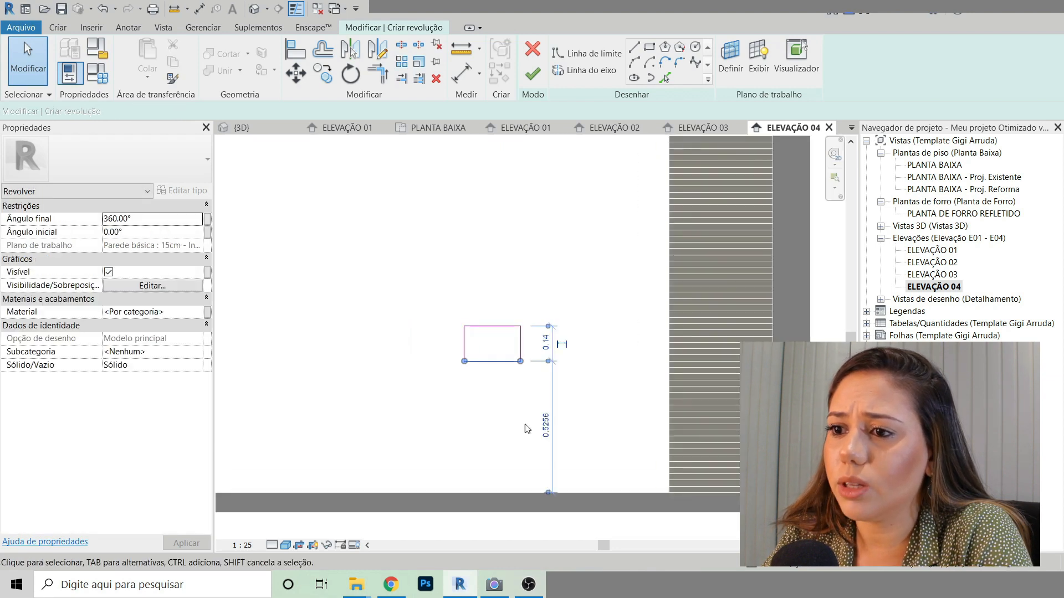
Step: Reference the rectangle's upper edge dimension to the floor line and set that distance to 0.45
{"action": "scroll", "coordinate": [490, 375], "scroll_direction": "up", "scroll_amount": 1}
{"action": "left_click", "coordinate": [497, 312]}
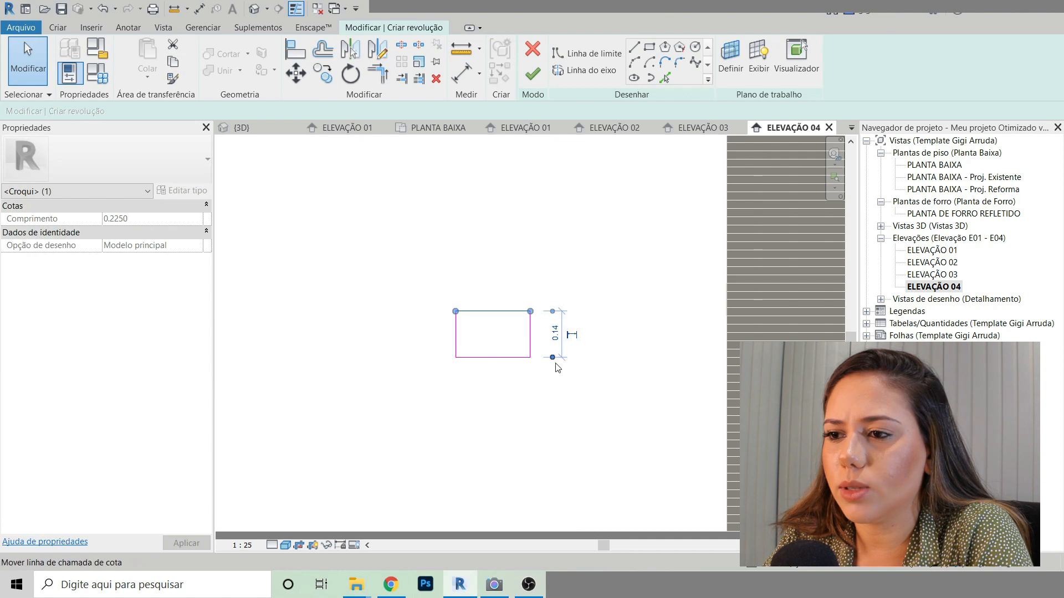
{"action": "left_click_drag", "start_coordinate": [576, 386], "coordinate": [571, 532]}
{"action": "left_click", "coordinate": [554, 424]}
{"action": "type", "text": "."}
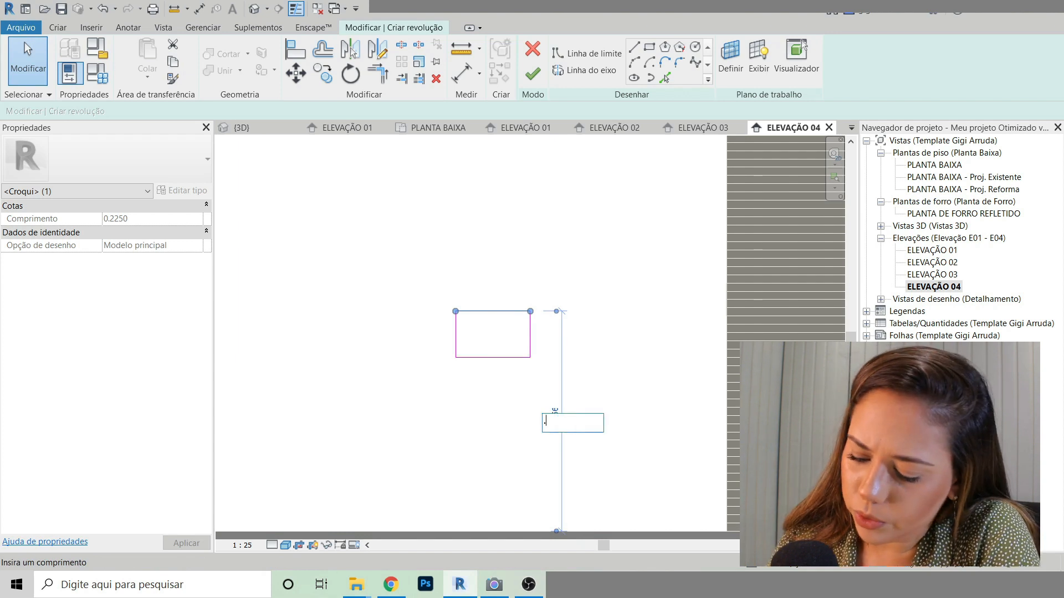
{"action": "type", "text": "4"}
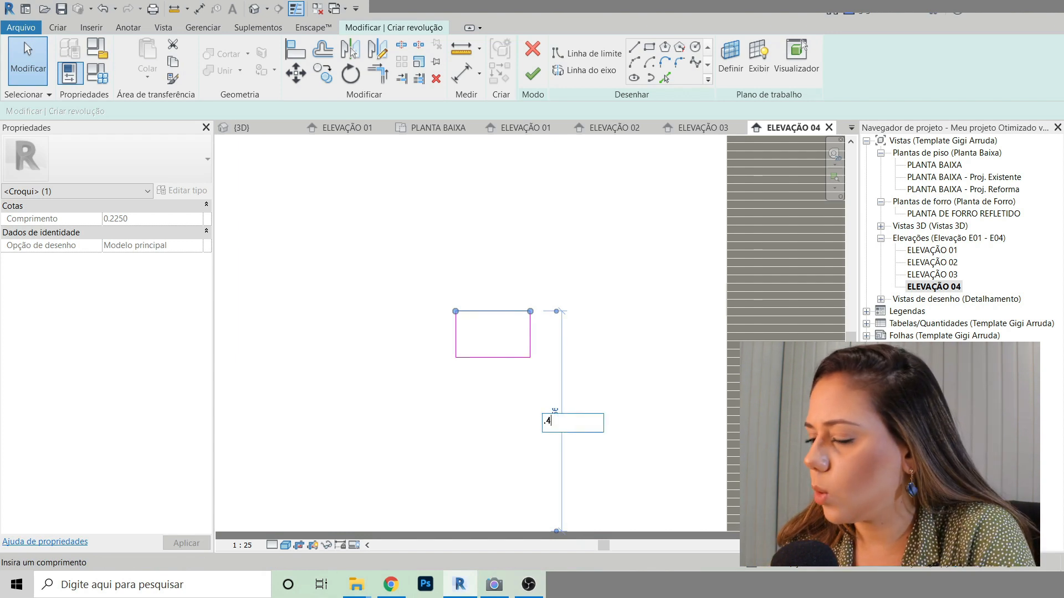
{"action": "type", "text": "5"}
{"action": "key", "text": "Return"}
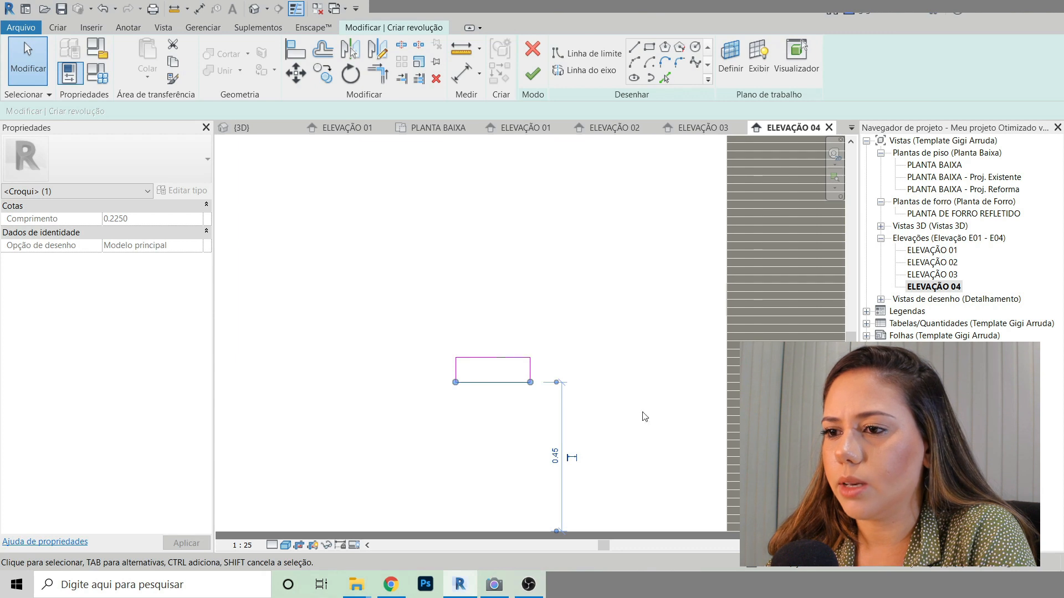
Step: Move the rectangle's other horizontal edge below the 0.45 line to give a boundary about 0.08 high
{"action": "scroll", "coordinate": [528, 446], "scroll_direction": "up", "scroll_amount": 2}
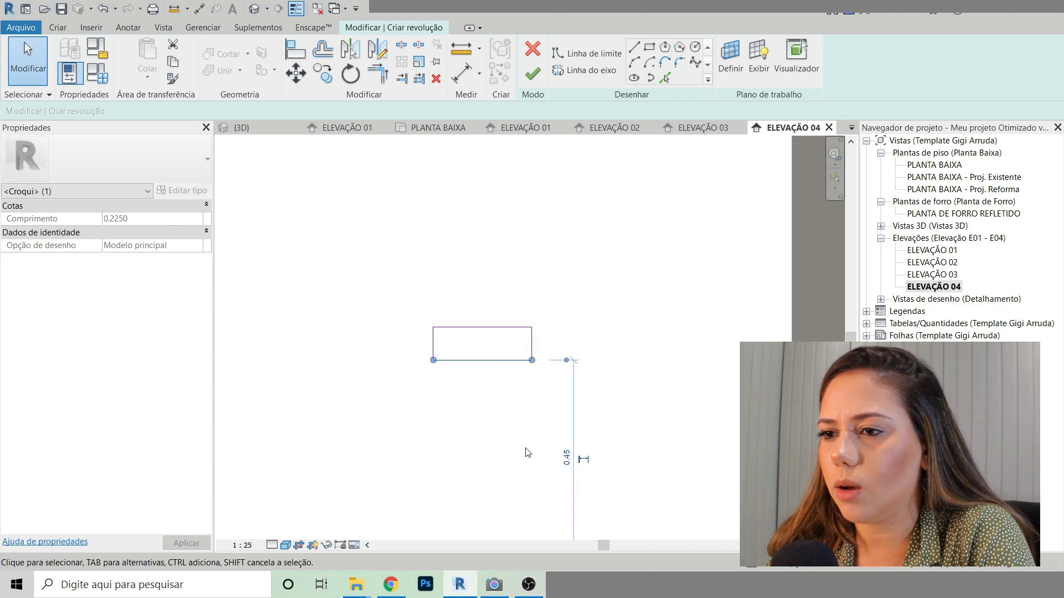
{"action": "scroll", "coordinate": [529, 277], "scroll_direction": "down", "scroll_amount": 3}
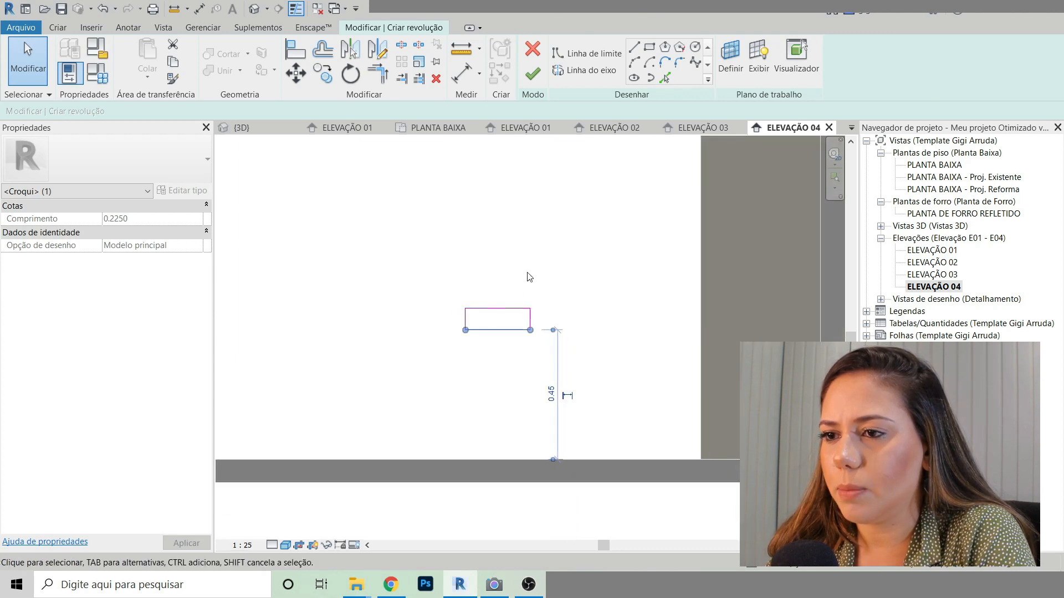
{"action": "left_click", "coordinate": [501, 309]}
{"action": "left_click_drag", "start_coordinate": [501, 316], "coordinate": [501, 351]}
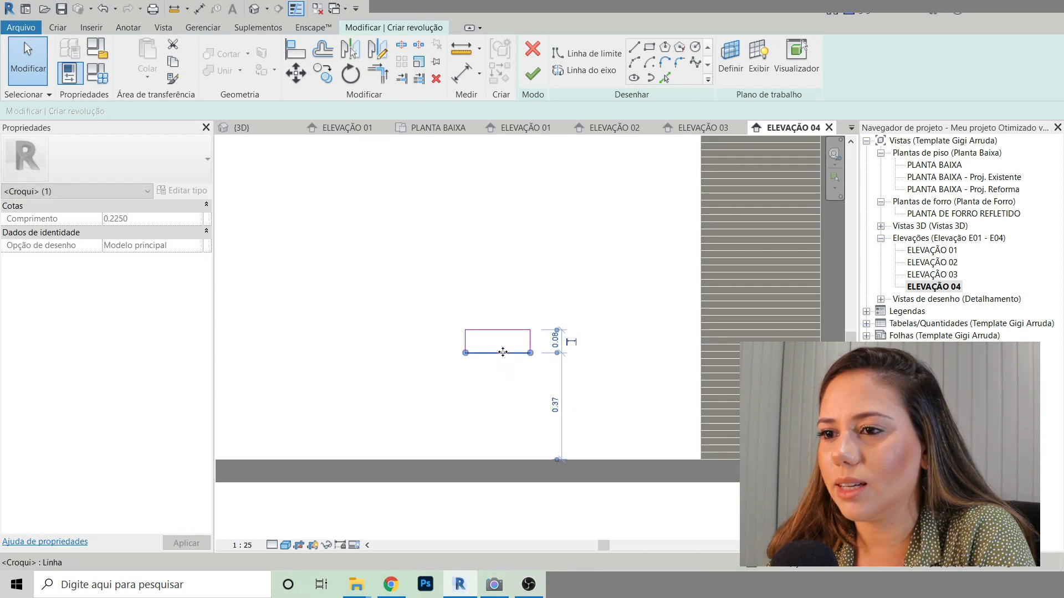
{"action": "left_click", "coordinate": [612, 276]}
{"action": "scroll", "coordinate": [520, 443], "scroll_direction": "up", "scroll_amount": 1}
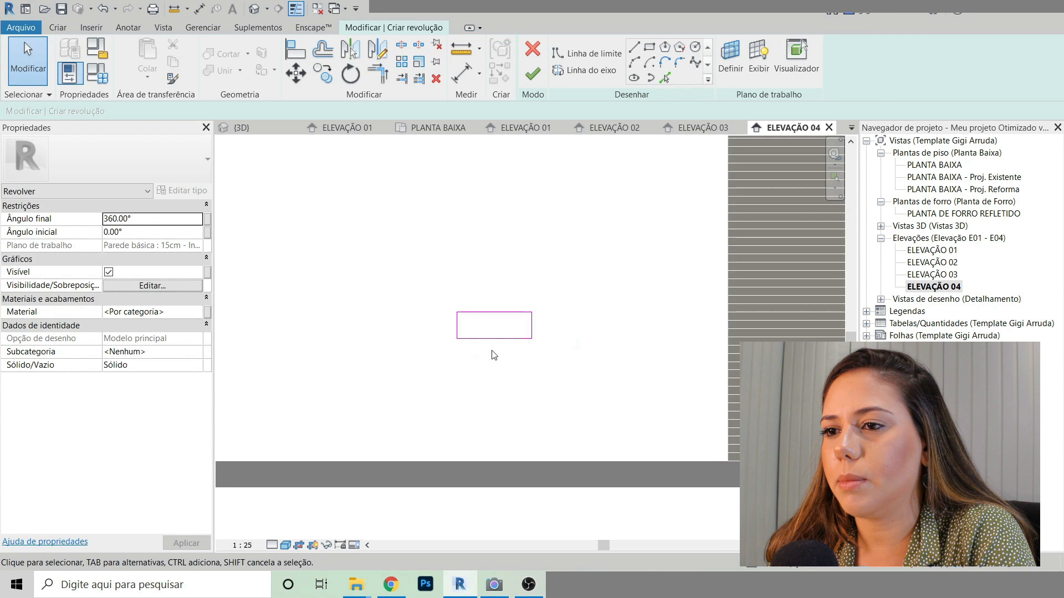
Step: Check the edge heights above the floor and undo the moves of the rectangle's horizontal edges
{"action": "left_click", "coordinate": [499, 315]}
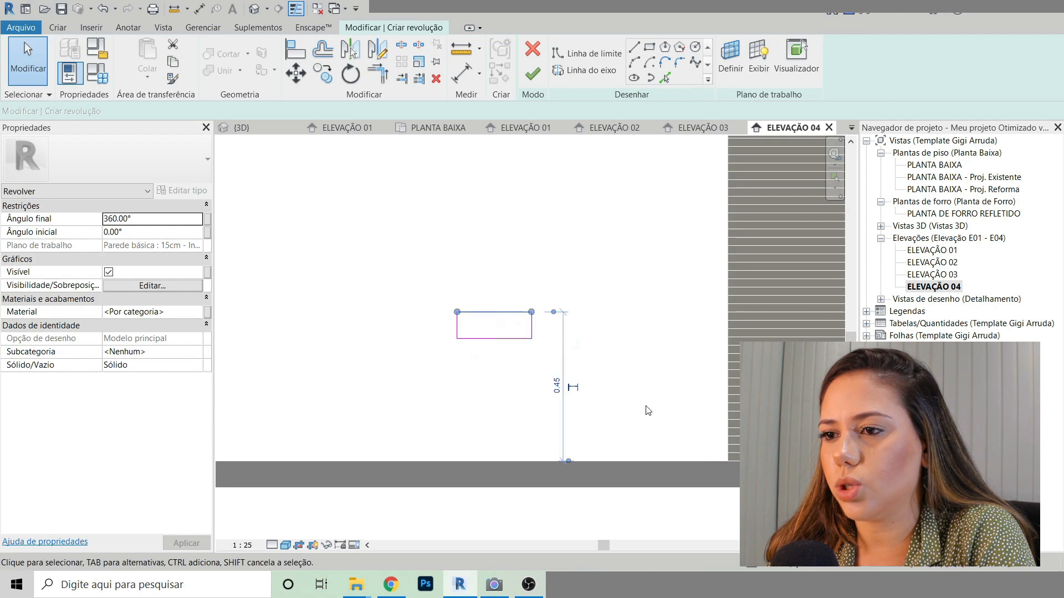
{"action": "left_click", "coordinate": [627, 377]}
{"action": "scroll", "coordinate": [502, 336], "scroll_direction": "down", "scroll_amount": 1}
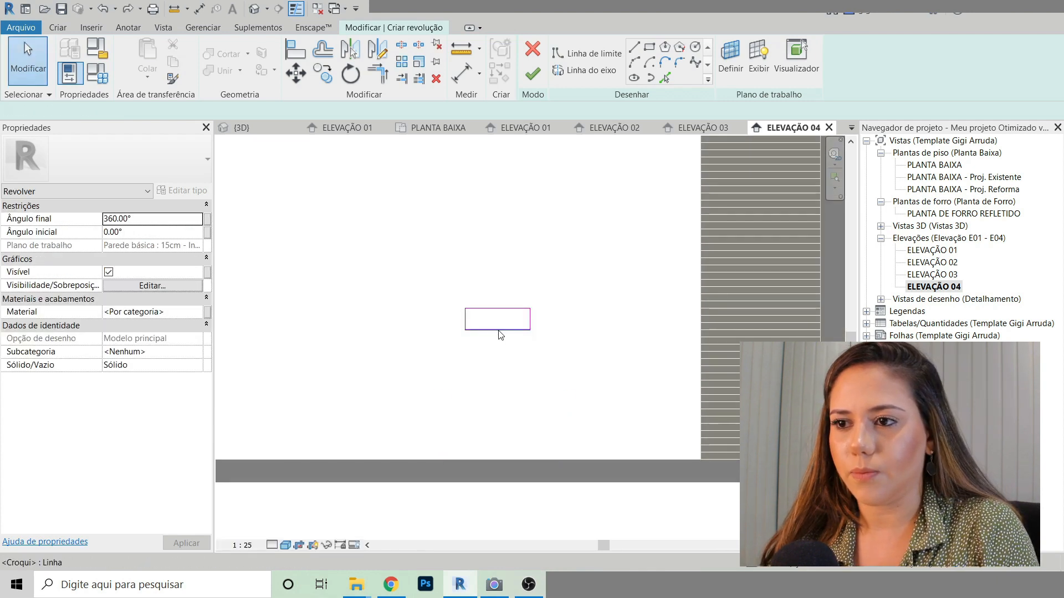
{"action": "left_click", "coordinate": [499, 330]}
{"action": "scroll", "coordinate": [544, 404], "scroll_direction": "up", "scroll_amount": 1}
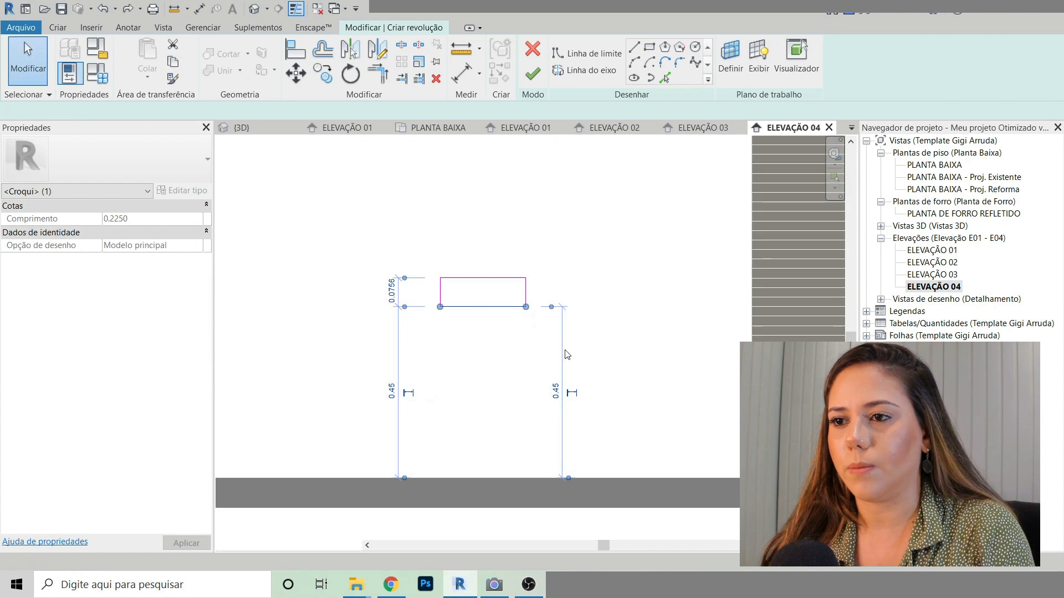
{"action": "scroll", "coordinate": [567, 354], "scroll_direction": "down", "scroll_amount": 1}
{"action": "left_click", "coordinate": [418, 218]}
{"action": "scroll", "coordinate": [417, 280], "scroll_direction": "down", "scroll_amount": 1}
{"action": "scroll", "coordinate": [491, 270], "scroll_direction": "up", "scroll_amount": 1}
Step: Set the distance from the rectangle's original upper edge to the floor to 0.45
{"action": "left_click", "coordinate": [484, 265]}
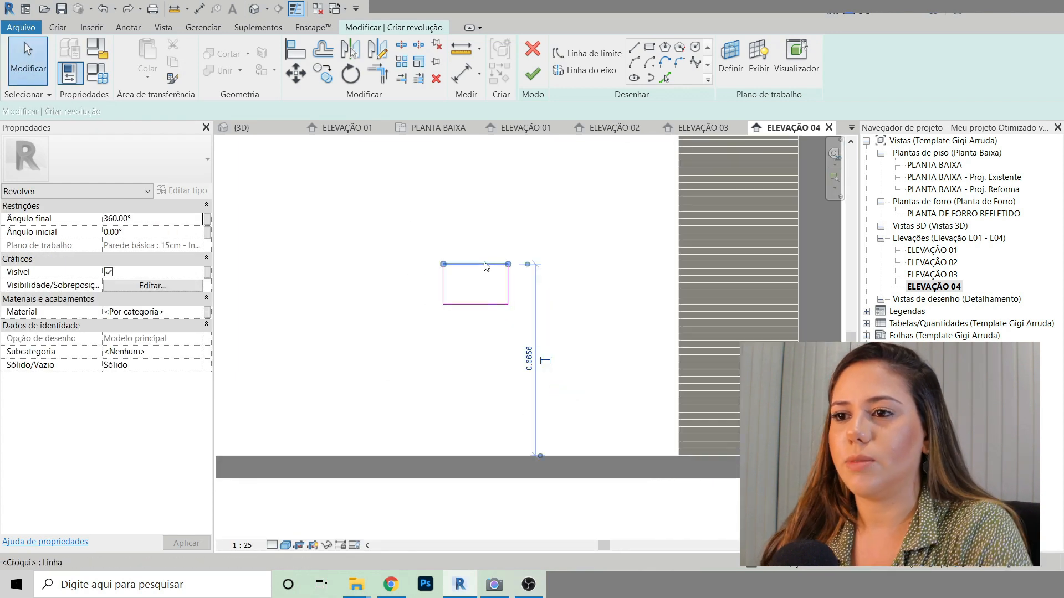
{"action": "left_click", "coordinate": [529, 359]}
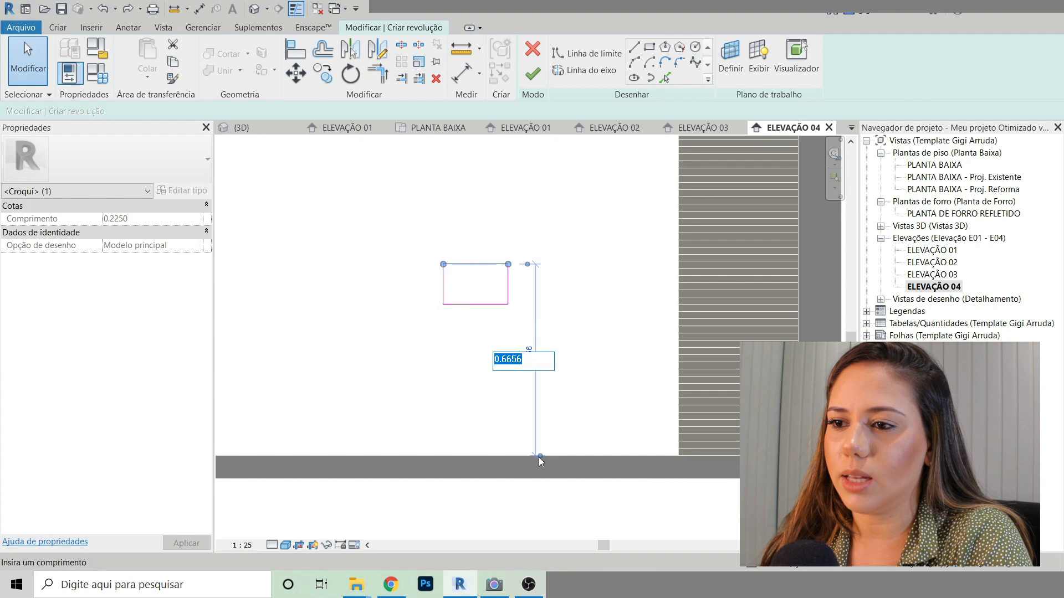
{"action": "type", "text": ".45"}
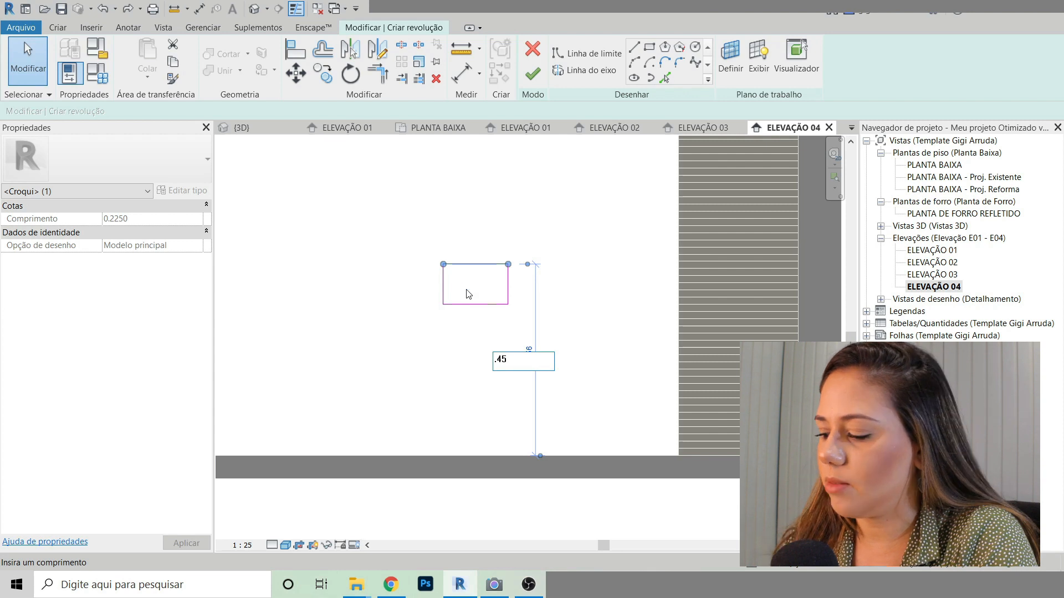
{"action": "key", "text": "Return"}
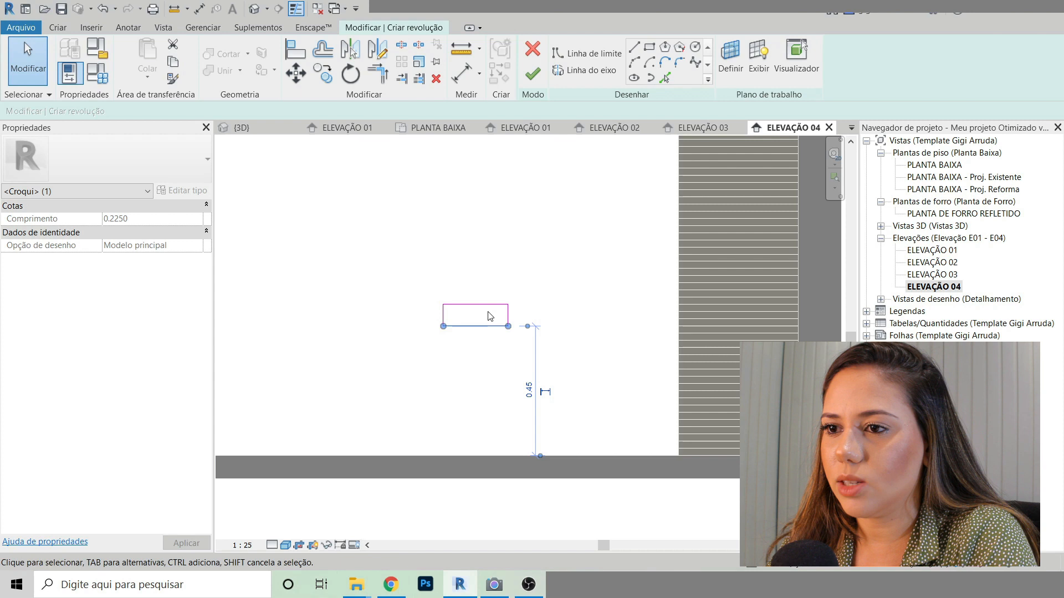
Step: Move the remaining upper edge below the 0.45 line so the boundary is about 0.14 high
{"action": "left_click", "coordinate": [478, 304]}
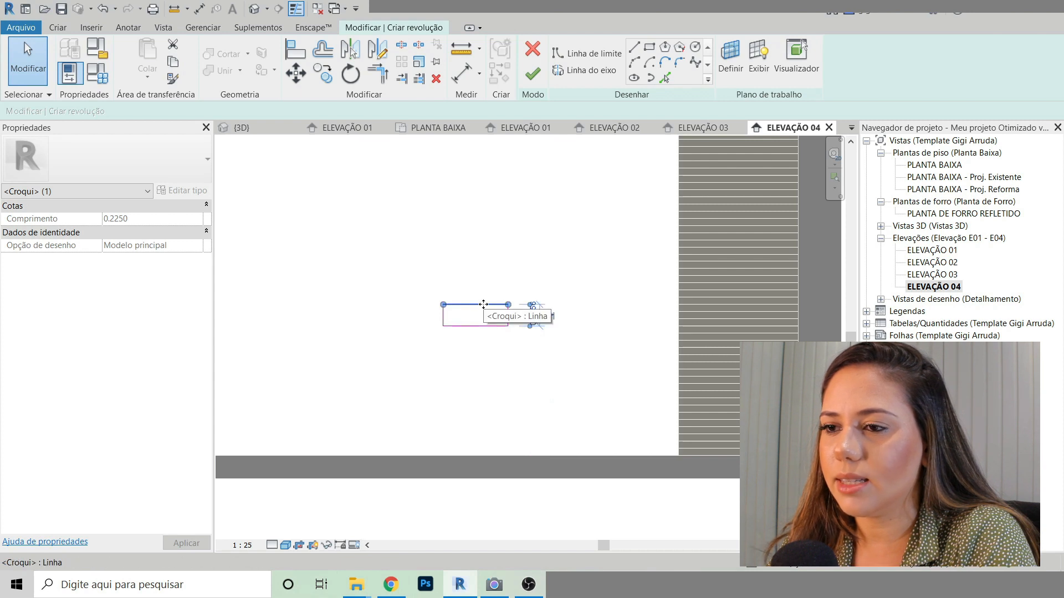
{"action": "left_click_drag", "start_coordinate": [484, 312], "coordinate": [487, 370]}
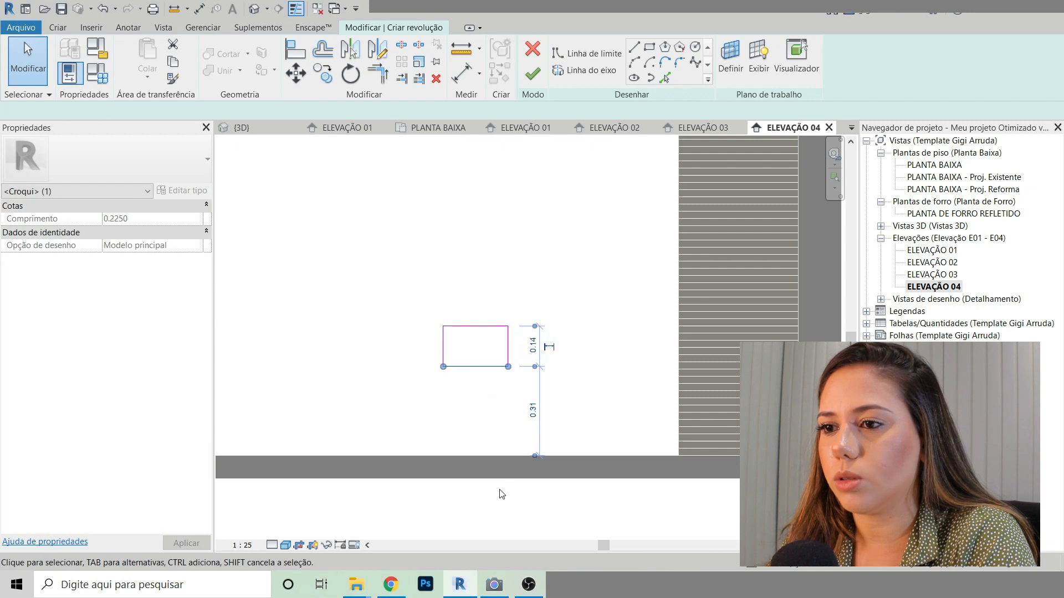
{"action": "left_click", "coordinate": [499, 494]}
{"action": "left_click", "coordinate": [484, 327]}
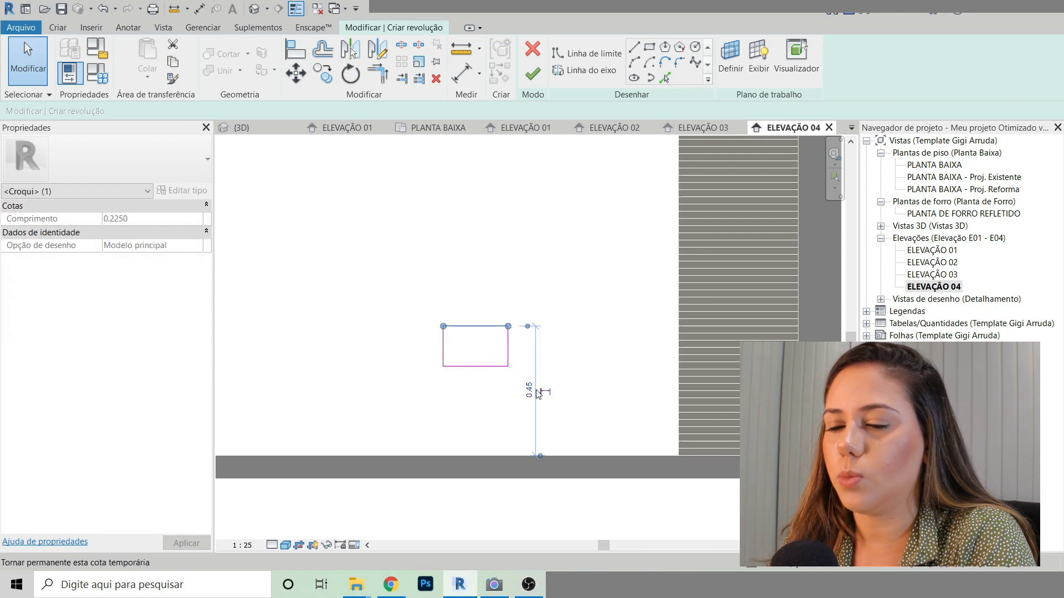
Step: Try a rectangle height of 0.1 on its lower edge and settle on 0.08
{"action": "left_click", "coordinate": [471, 367]}
{"action": "scroll", "coordinate": [470, 367], "scroll_direction": "up", "scroll_amount": 3}
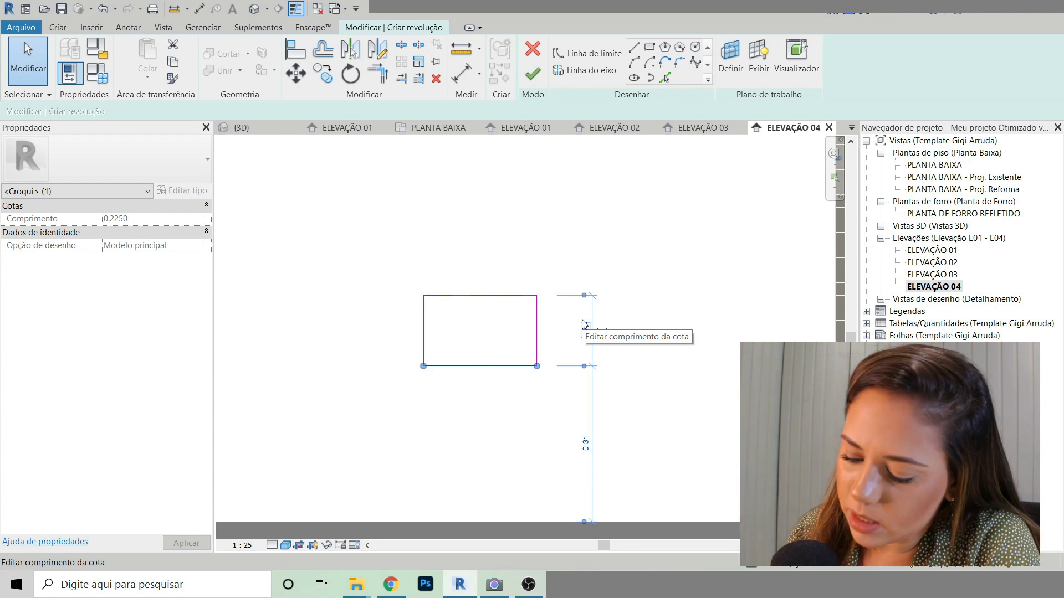
{"action": "left_click", "coordinate": [586, 325]}
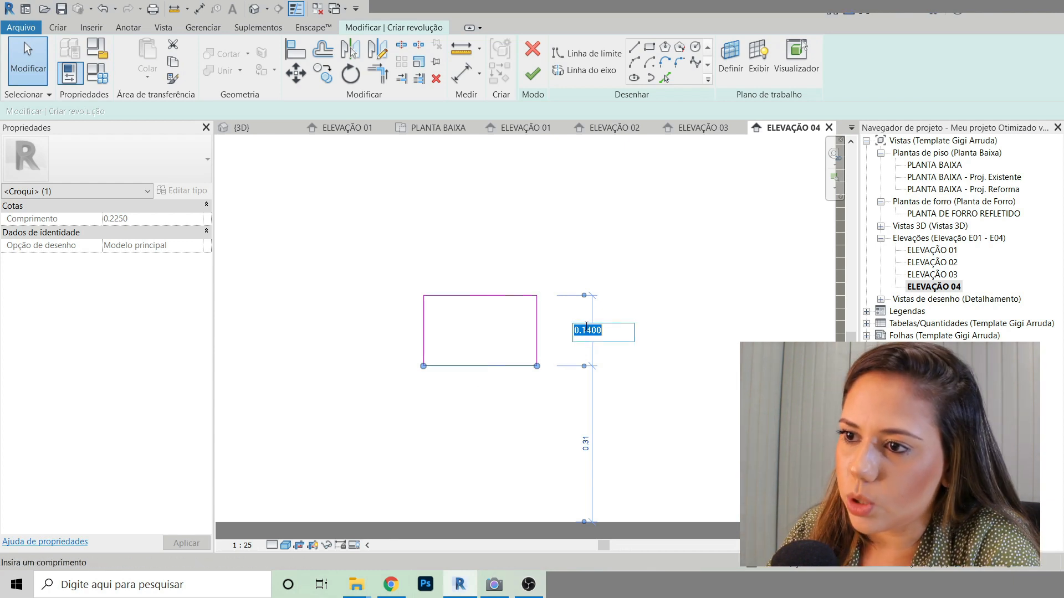
{"action": "type", "text": ".1"}
{"action": "key", "text": "Return"}
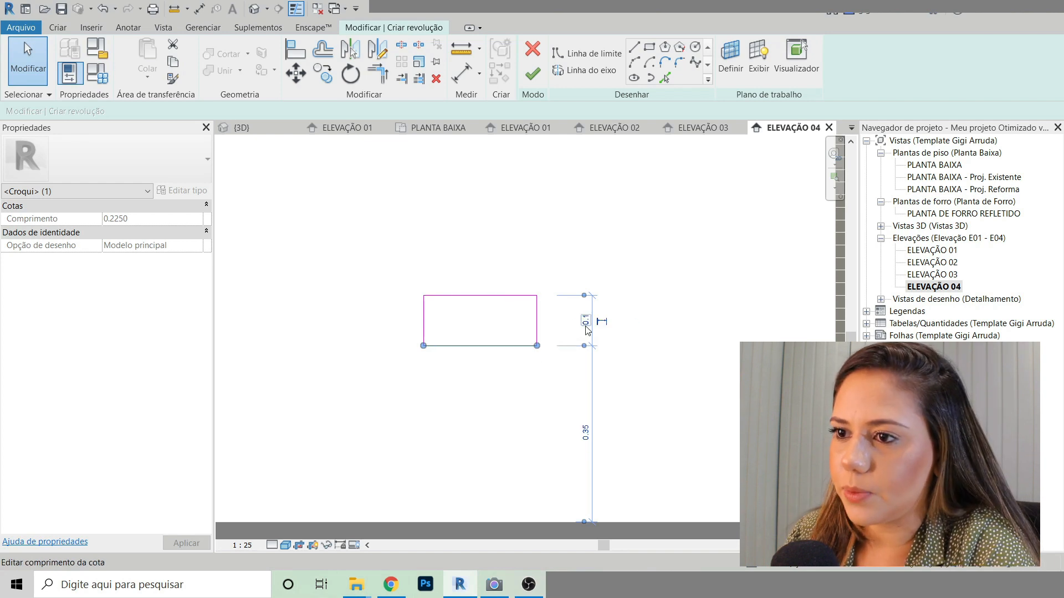
{"action": "left_click", "coordinate": [586, 323]}
{"action": "type", "text": "."}
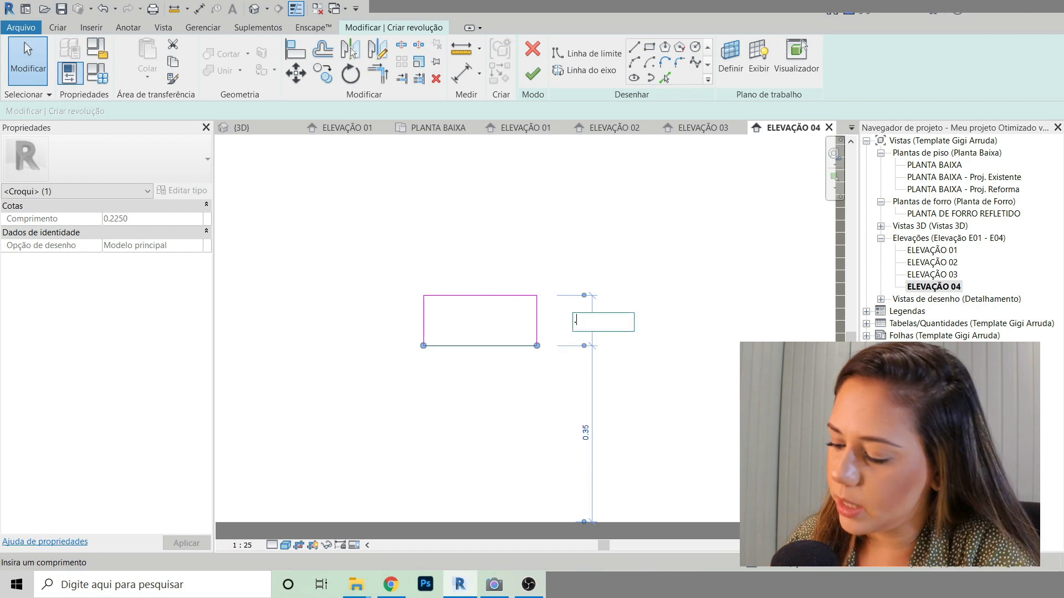
{"action": "key", "text": "Return"}
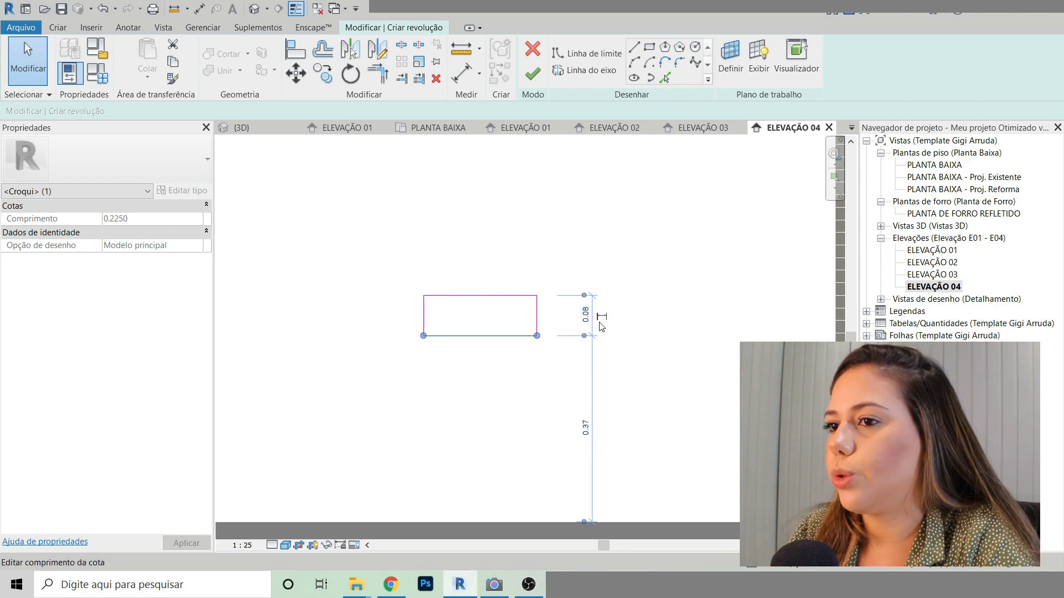
{"action": "left_click", "coordinate": [694, 390]}
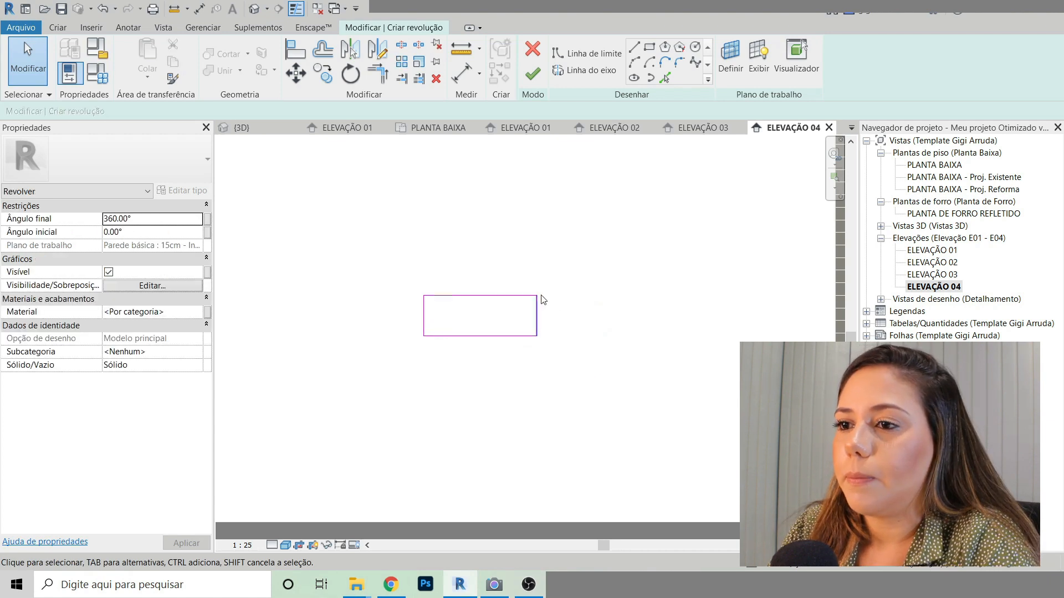
Step: Examine the boundary rectangle's width, thickness and seat height on its temporary dimensions
{"action": "left_click", "coordinate": [536, 311]}
{"action": "scroll", "coordinate": [471, 332], "scroll_direction": "down", "scroll_amount": 1}
{"action": "scroll", "coordinate": [579, 503], "scroll_direction": "down", "scroll_amount": 1}
{"action": "left_click", "coordinate": [618, 510]}
{"action": "left_click", "coordinate": [516, 334]}
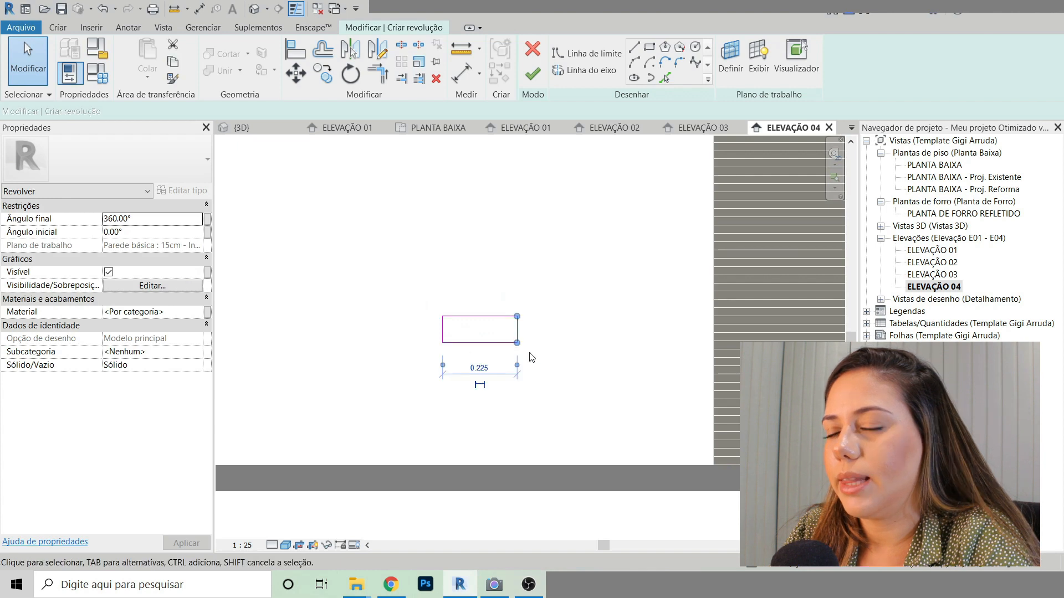
{"action": "left_click", "coordinate": [491, 316]}
{"action": "left_click", "coordinate": [587, 365]}
{"action": "left_click", "coordinate": [512, 343]}
{"action": "left_click", "coordinate": [689, 525]}
{"action": "scroll", "coordinate": [468, 316], "scroll_direction": "up", "scroll_amount": 3}
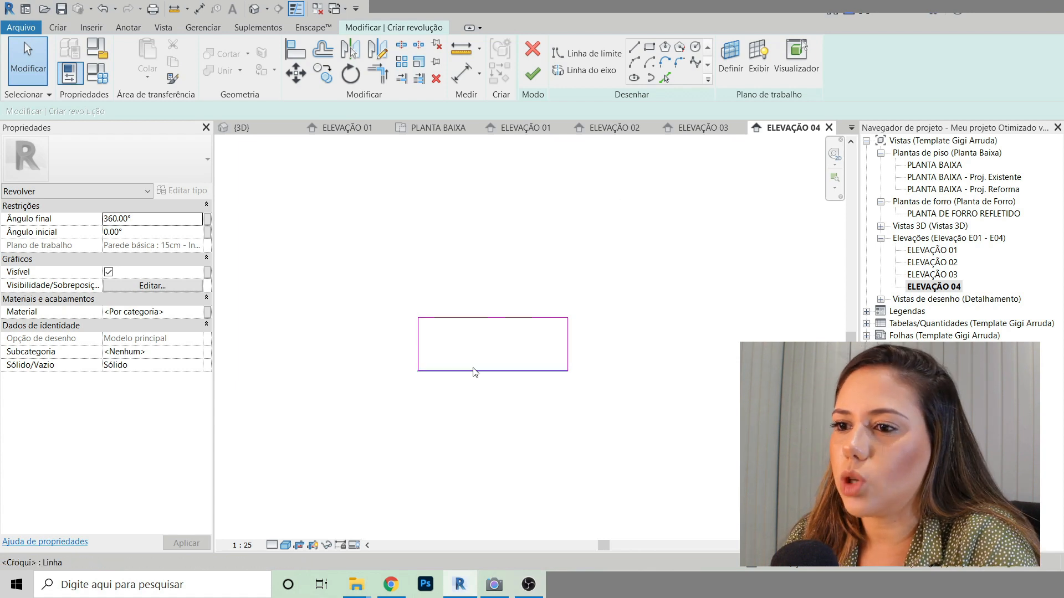
Step: Draw a vertical axis line from the rectangle's lower right corner up past its top edge
{"action": "scroll", "coordinate": [357, 264], "scroll_direction": "down", "scroll_amount": 1}
{"action": "scroll", "coordinate": [435, 310], "scroll_direction": "up", "scroll_amount": 1}
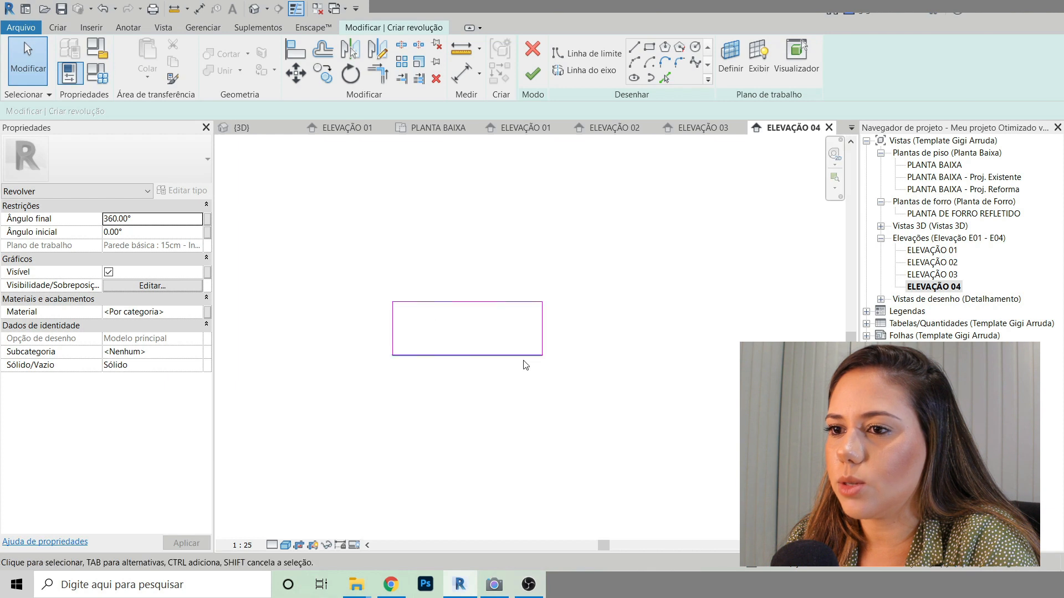
{"action": "left_click", "coordinate": [580, 71]}
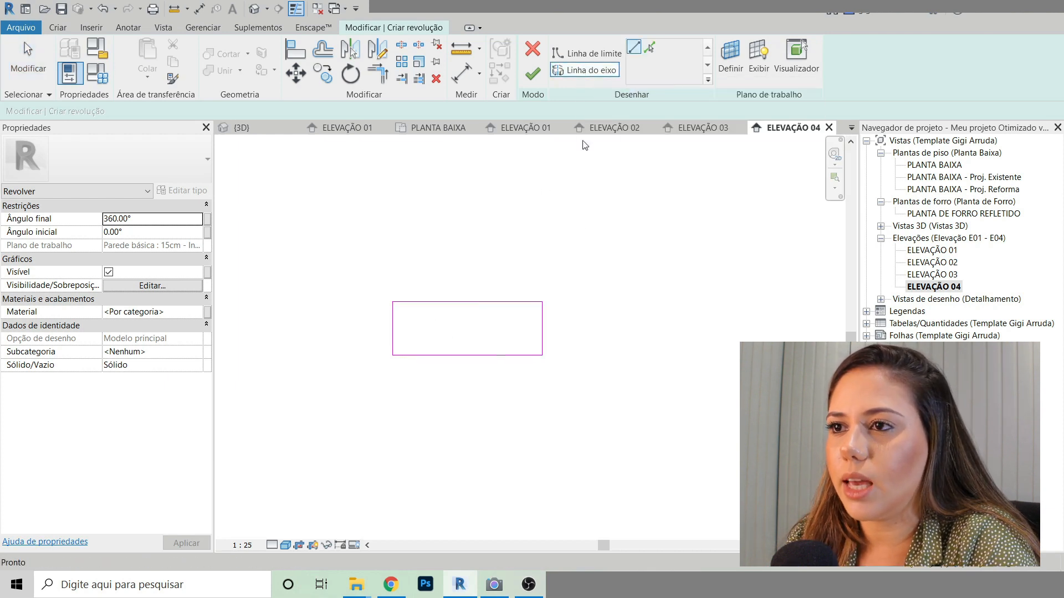
{"action": "left_click", "coordinate": [542, 355]}
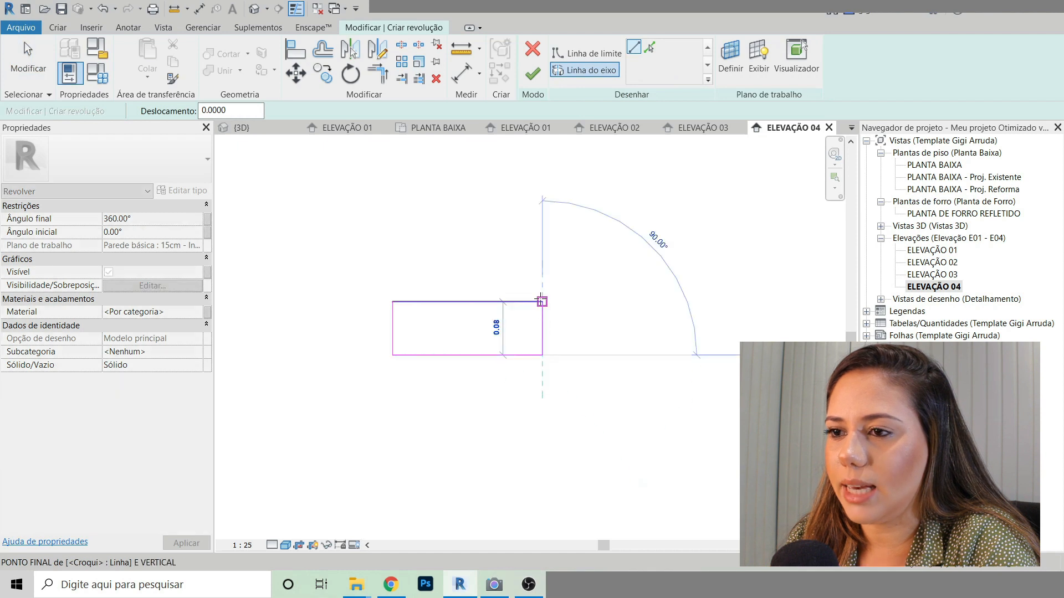
{"action": "left_click", "coordinate": [542, 252]}
{"action": "key", "text": "Escape"}
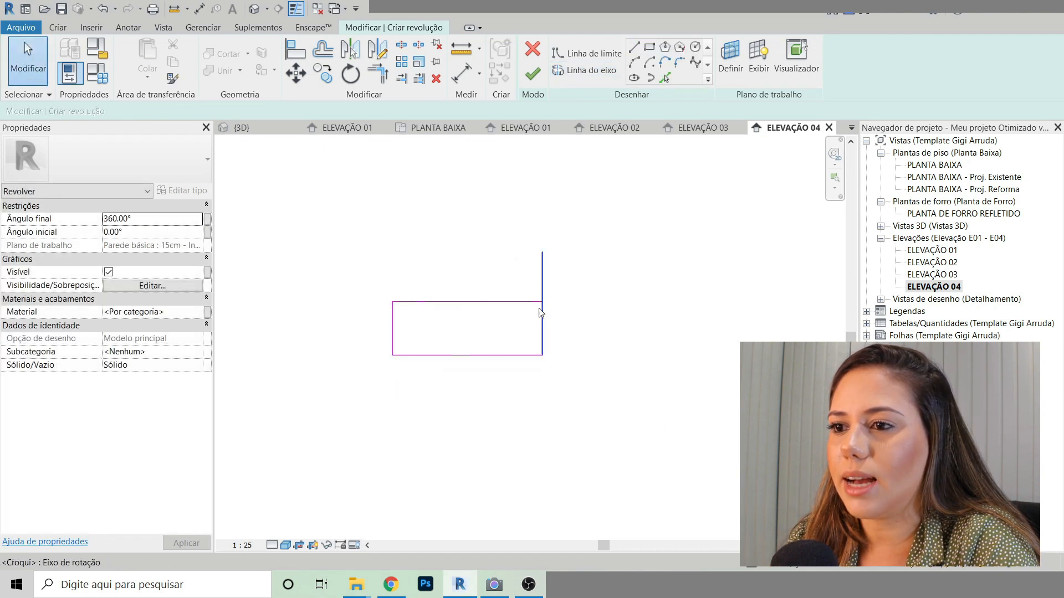
Step: Shorten the axis line from its lower end so it starts just above the rectangle's top edge
{"action": "left_click", "coordinate": [540, 269]}
{"action": "left_click_drag", "start_coordinate": [544, 355], "coordinate": [542, 298]}
{"action": "left_click", "coordinate": [643, 366]}
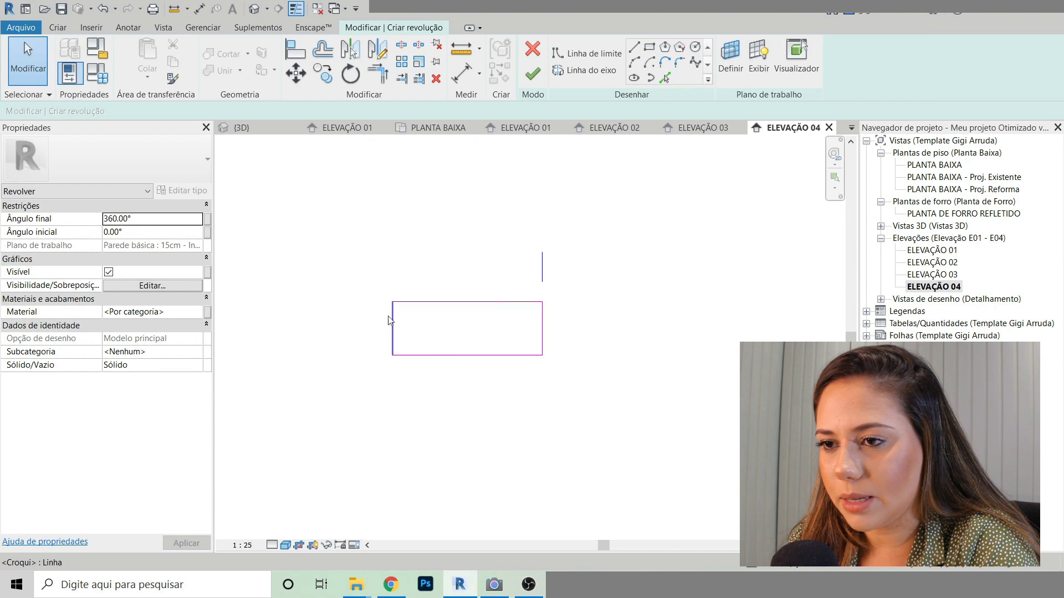
Step: Adjust the rotation axis to extend past both ends of the rectangular profile, about 0.2 m long, and finish the 360° revolve
{"action": "left_click", "coordinate": [542, 275]}
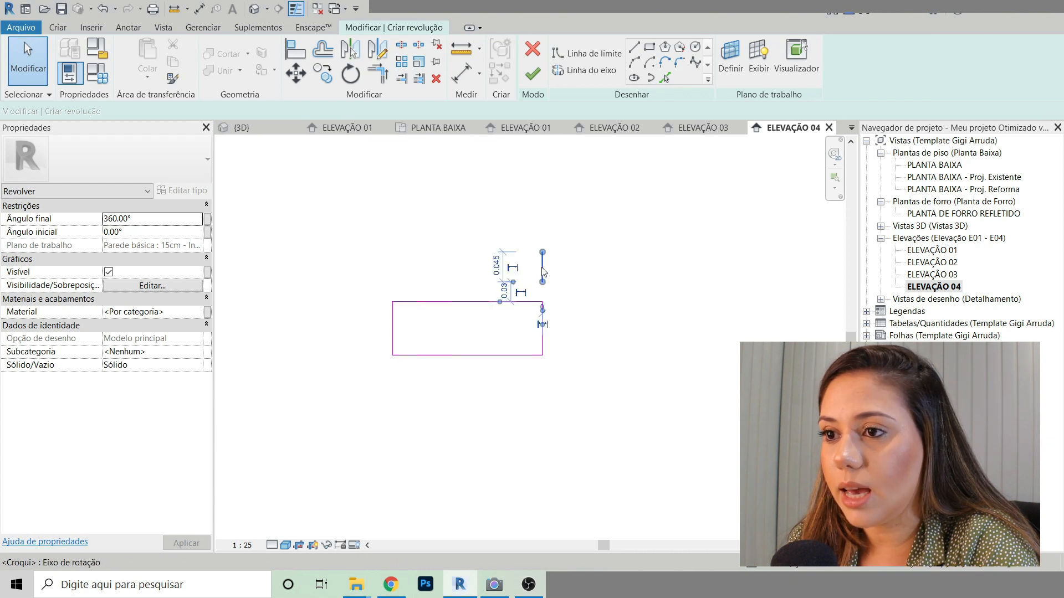
{"action": "left_click_drag", "start_coordinate": [542, 284], "coordinate": [542, 408]}
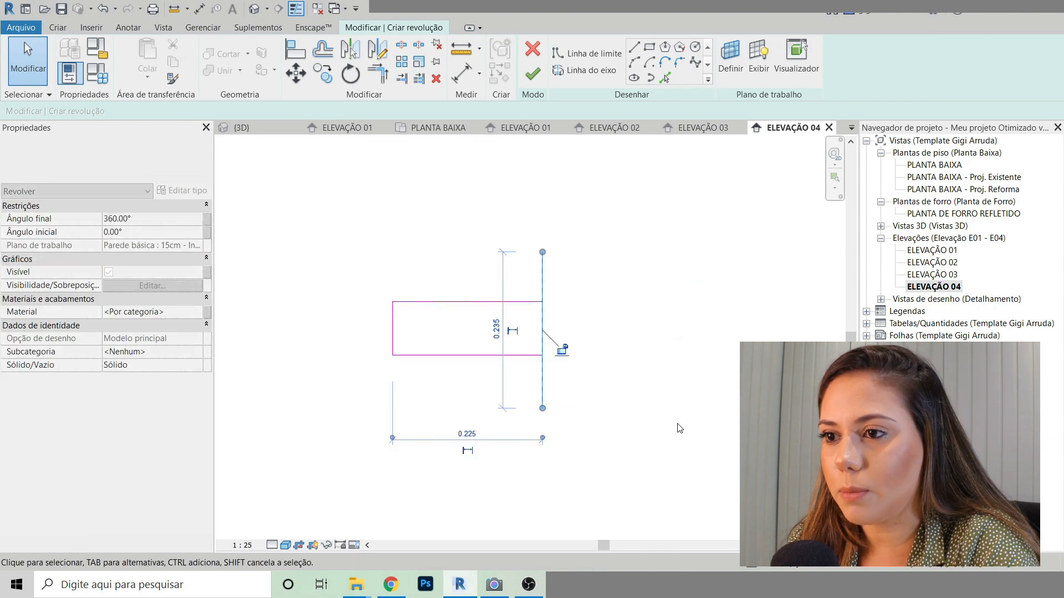
{"action": "left_click", "coordinate": [687, 422]}
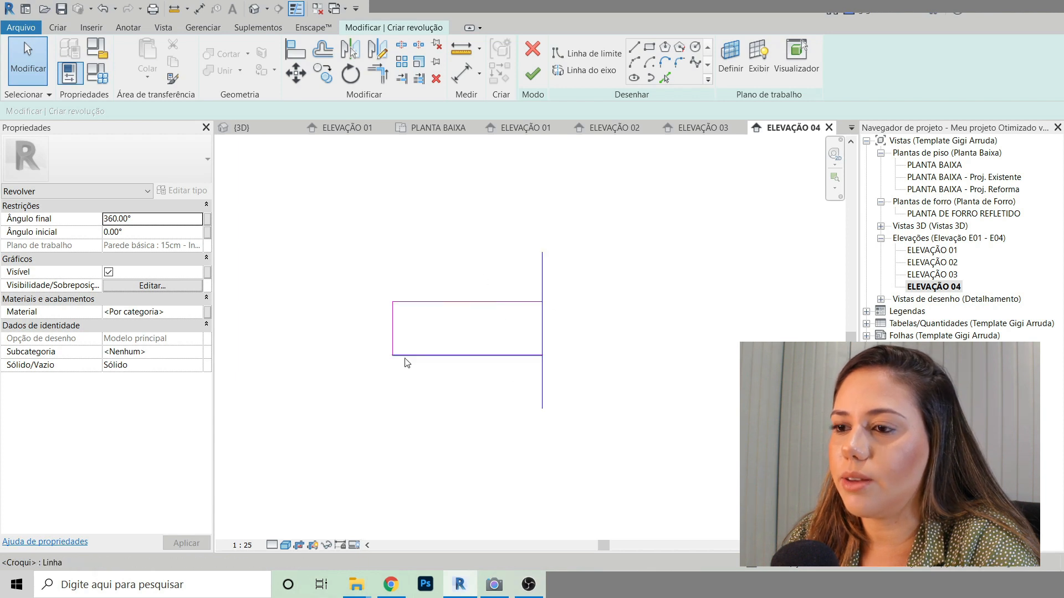
{"action": "left_click", "coordinate": [543, 346]}
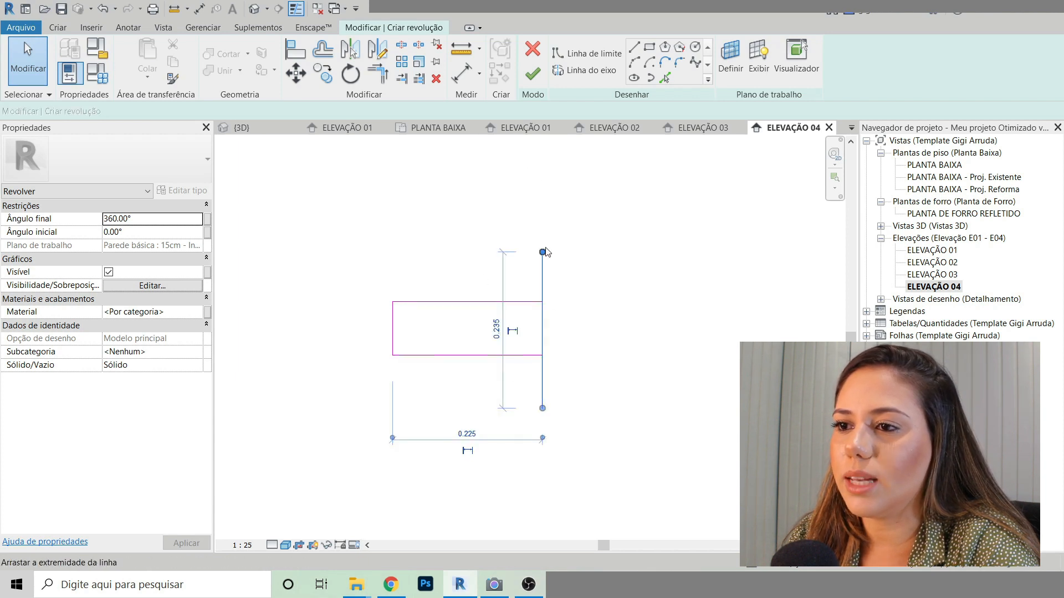
{"action": "left_click_drag", "start_coordinate": [544, 348], "coordinate": [543, 276]}
{"action": "left_click", "coordinate": [651, 243]}
{"action": "scroll", "coordinate": [426, 303], "scroll_direction": "down", "scroll_amount": 2}
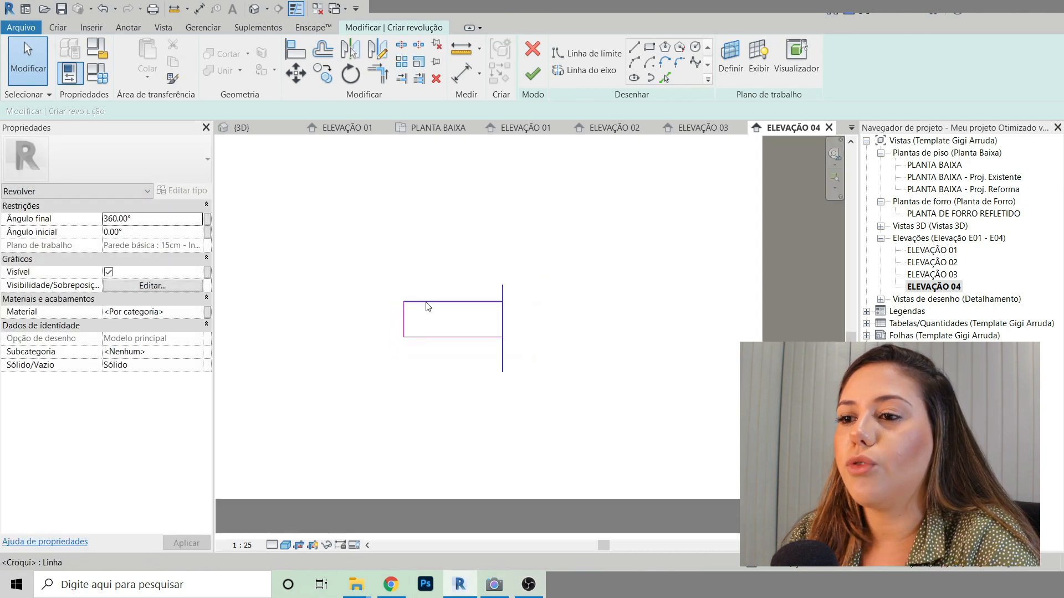
{"action": "left_click", "coordinate": [532, 77]}
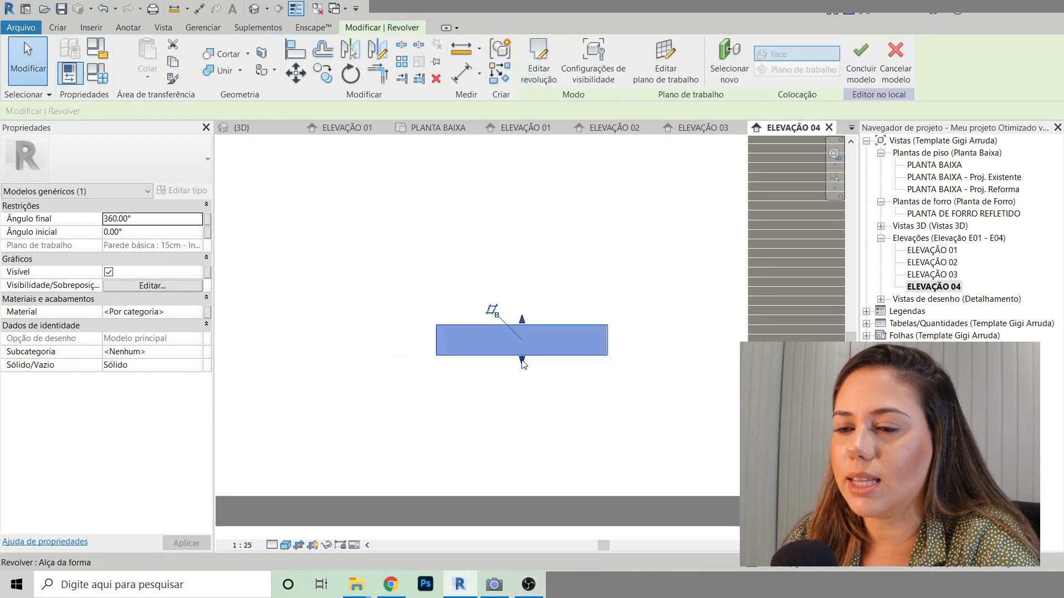
Step: Disassociate the revolved solid from its wall work plane in the 3D view
{"action": "left_click", "coordinate": [265, 133]}
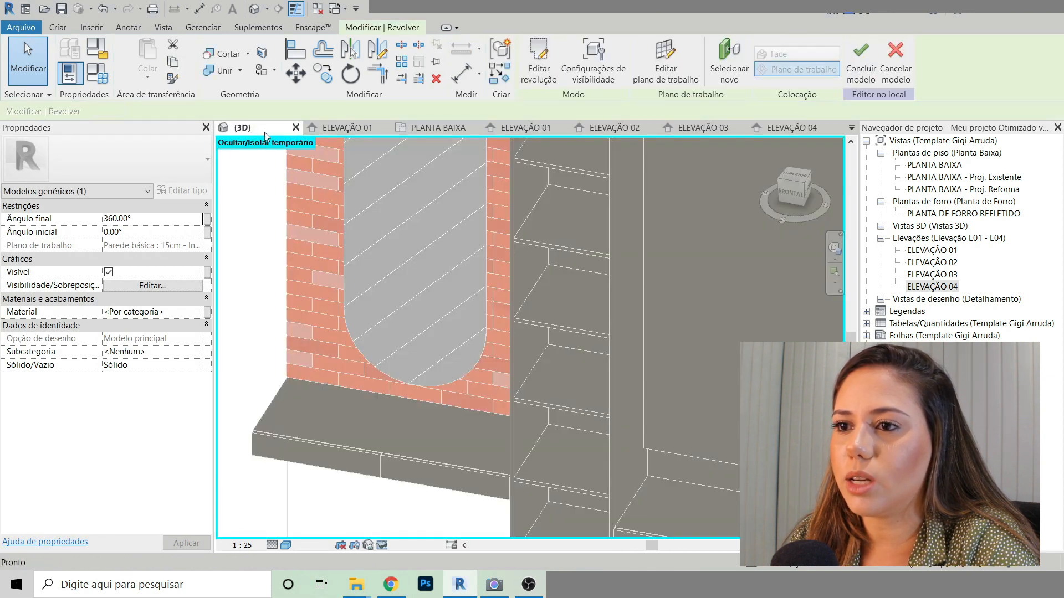
{"action": "scroll", "coordinate": [413, 359], "scroll_direction": "down", "scroll_amount": 5}
{"action": "scroll", "coordinate": [396, 350], "scroll_direction": "up", "scroll_amount": 5}
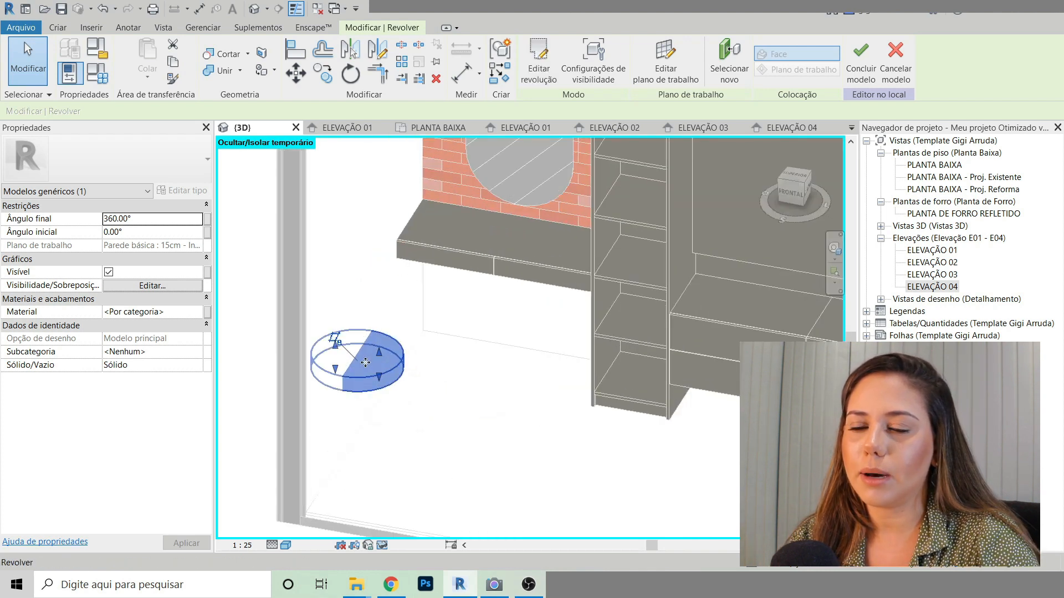
{"action": "middle_click_drag", "start_coordinate": [531, 430], "coordinate": [563, 399], "text": "shift"}
{"action": "scroll", "coordinate": [434, 381], "scroll_direction": "up", "scroll_amount": 3}
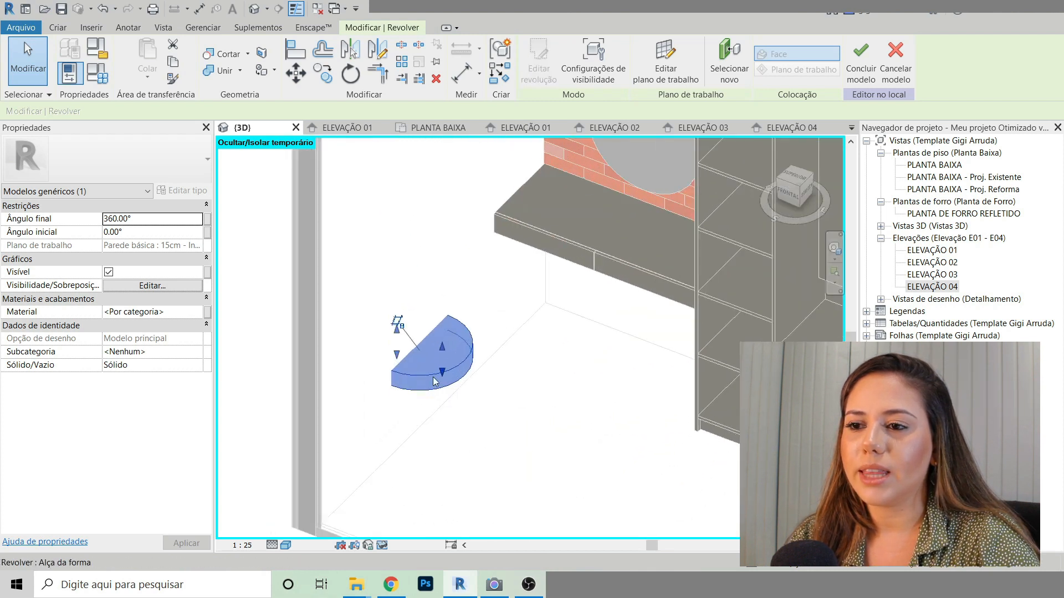
{"action": "scroll", "coordinate": [438, 366], "scroll_direction": "up", "scroll_amount": 2}
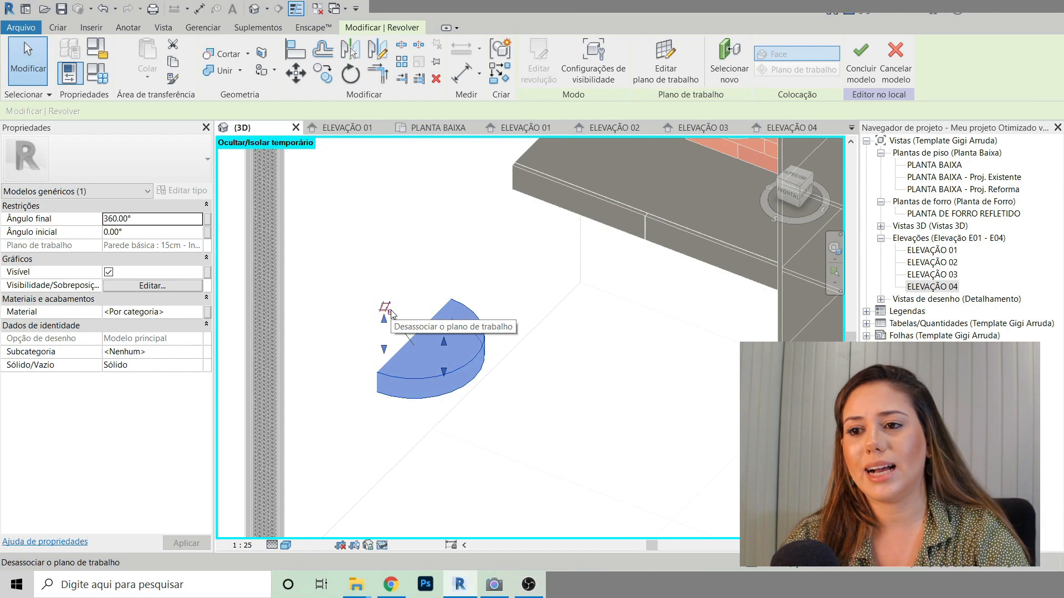
{"action": "left_click", "coordinate": [386, 308]}
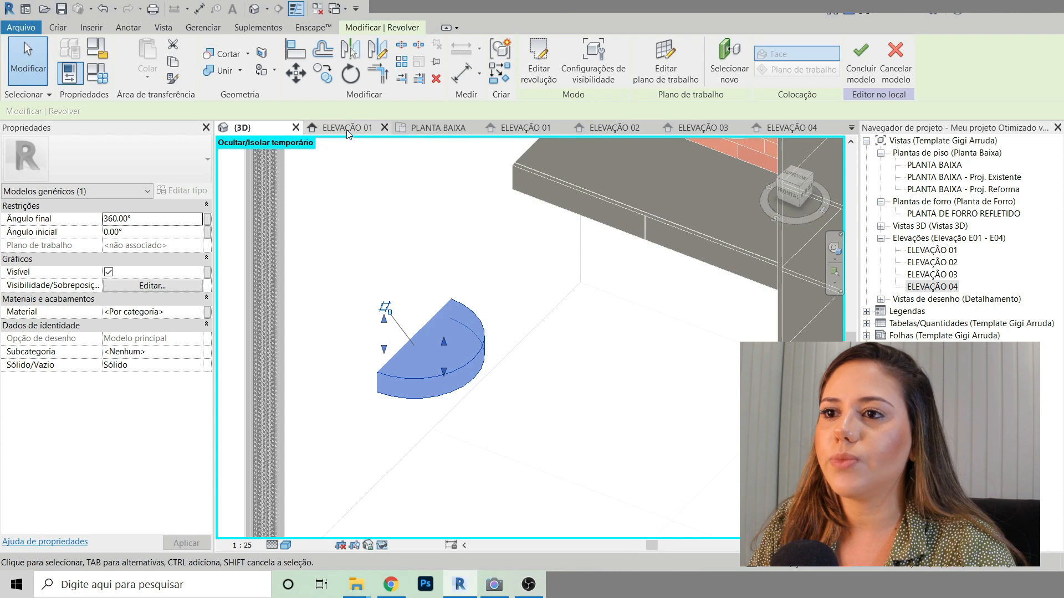
Step: Move the round solid off the wall and into the room in the PLANTA BAIXA floor plan
{"action": "left_click", "coordinate": [440, 128]}
{"action": "scroll", "coordinate": [412, 322], "scroll_direction": "up", "scroll_amount": 2}
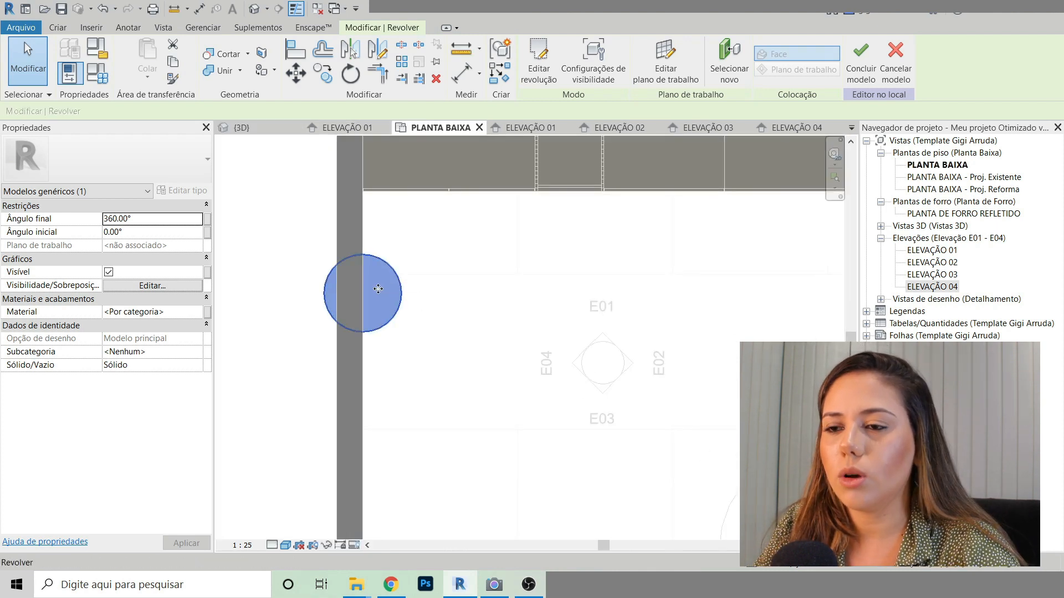
{"action": "left_click_drag", "start_coordinate": [377, 289], "coordinate": [445, 270]}
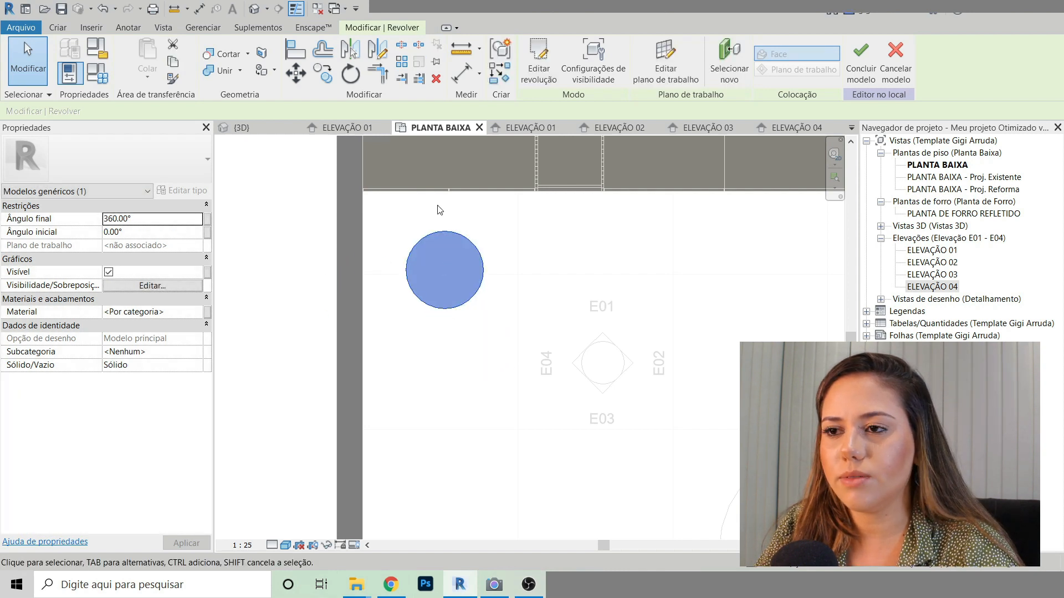
{"action": "left_click_drag", "start_coordinate": [451, 262], "coordinate": [414, 336]}
{"action": "scroll", "coordinate": [556, 269], "scroll_direction": "down", "scroll_amount": 3}
{"action": "scroll", "coordinate": [497, 297], "scroll_direction": "up", "scroll_amount": 2}
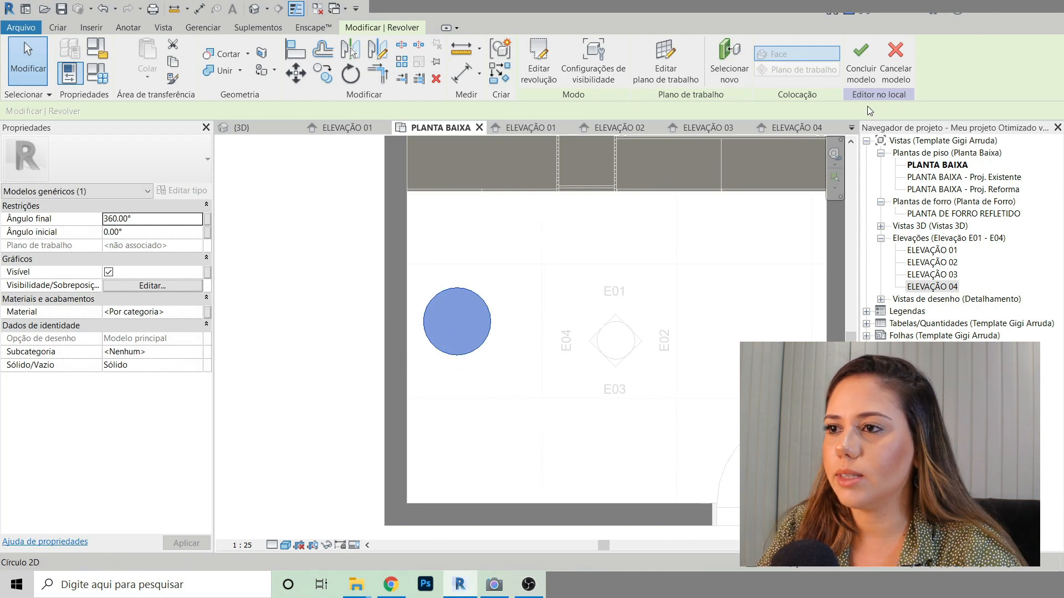
Step: Check the revolve's profile and axis sketch in ELEVAÇÃO 04, leaving the sketch as it is
{"action": "left_click", "coordinate": [794, 130]}
{"action": "scroll", "coordinate": [463, 382], "scroll_direction": "down", "scroll_amount": 5}
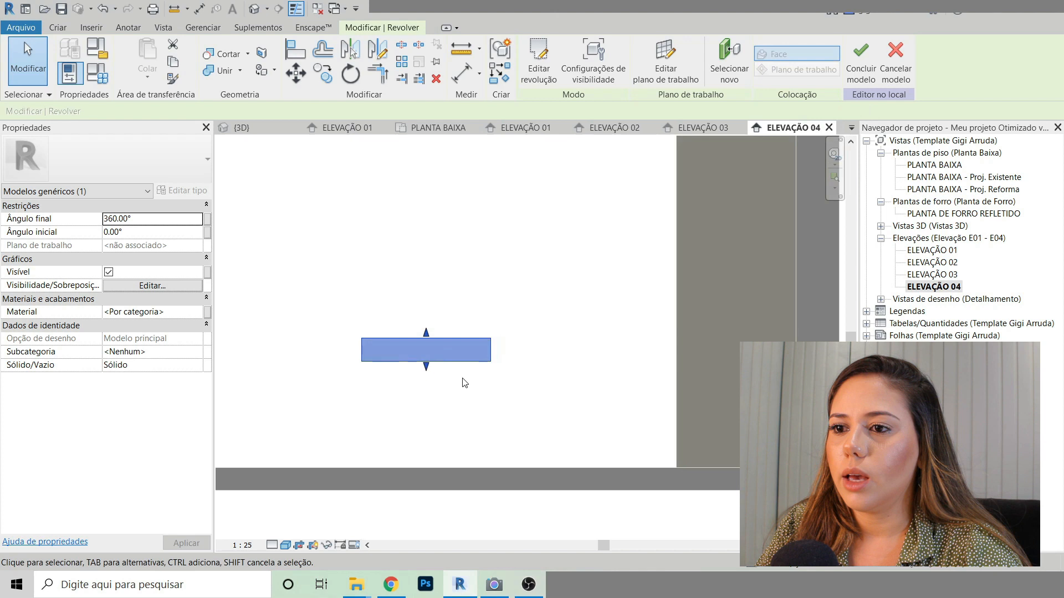
{"action": "scroll", "coordinate": [420, 364], "scroll_direction": "up", "scroll_amount": 9}
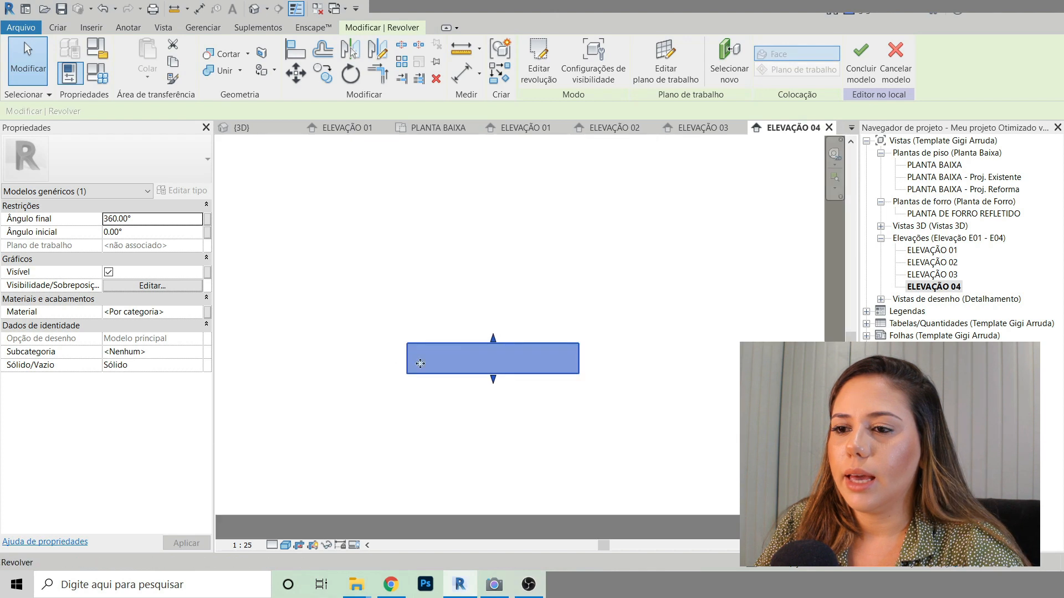
{"action": "left_click", "coordinate": [539, 69]}
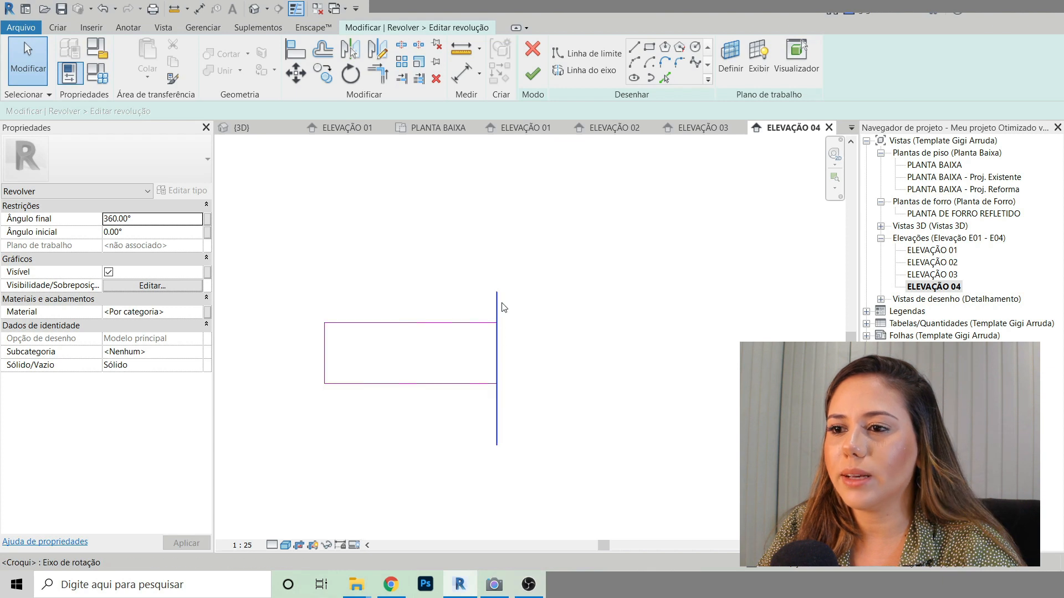
{"action": "left_click", "coordinate": [530, 73]}
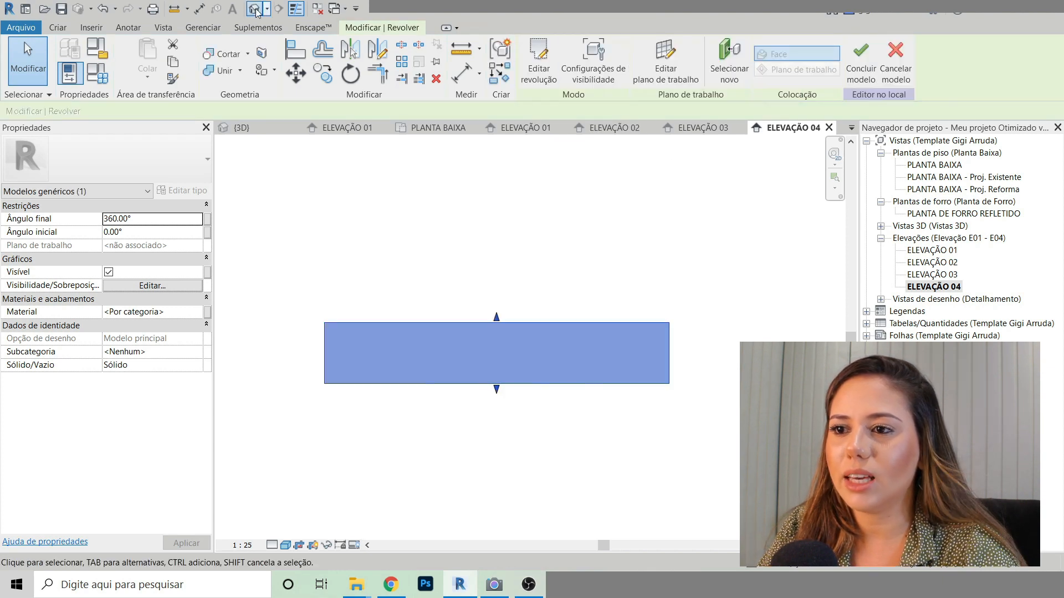
Step: Examine the whole revolved disc in the 3D view with the revolve selected
{"action": "left_click", "coordinate": [256, 11]}
{"action": "scroll", "coordinate": [590, 370], "scroll_direction": "down", "scroll_amount": 3}
{"action": "middle_click_drag", "start_coordinate": [584, 376], "coordinate": [575, 431], "text": "shift"}
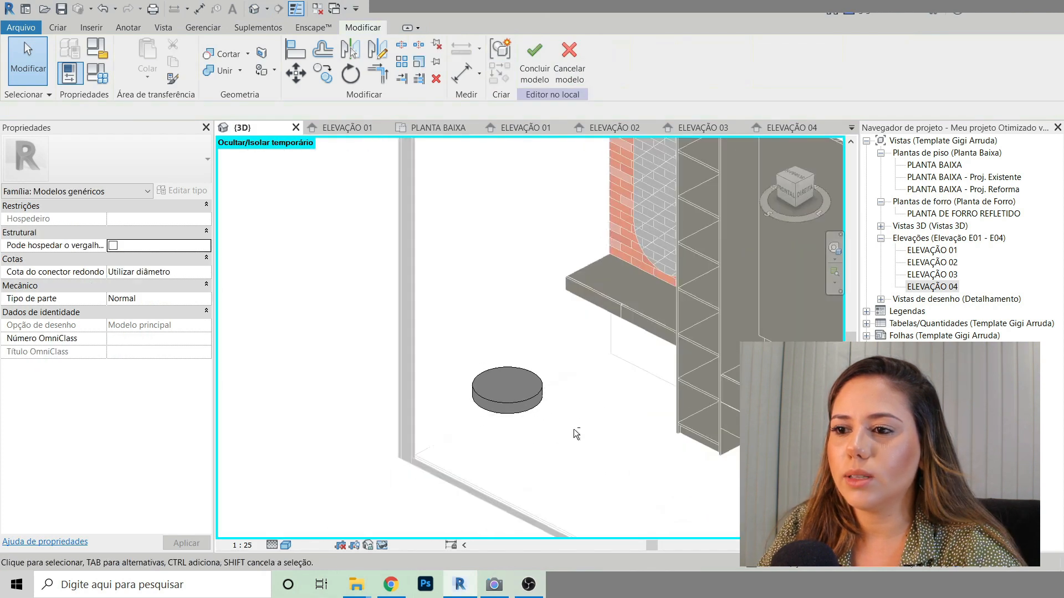
{"action": "scroll", "coordinate": [493, 377], "scroll_direction": "up", "scroll_amount": 5}
{"action": "left_click", "coordinate": [493, 377]}
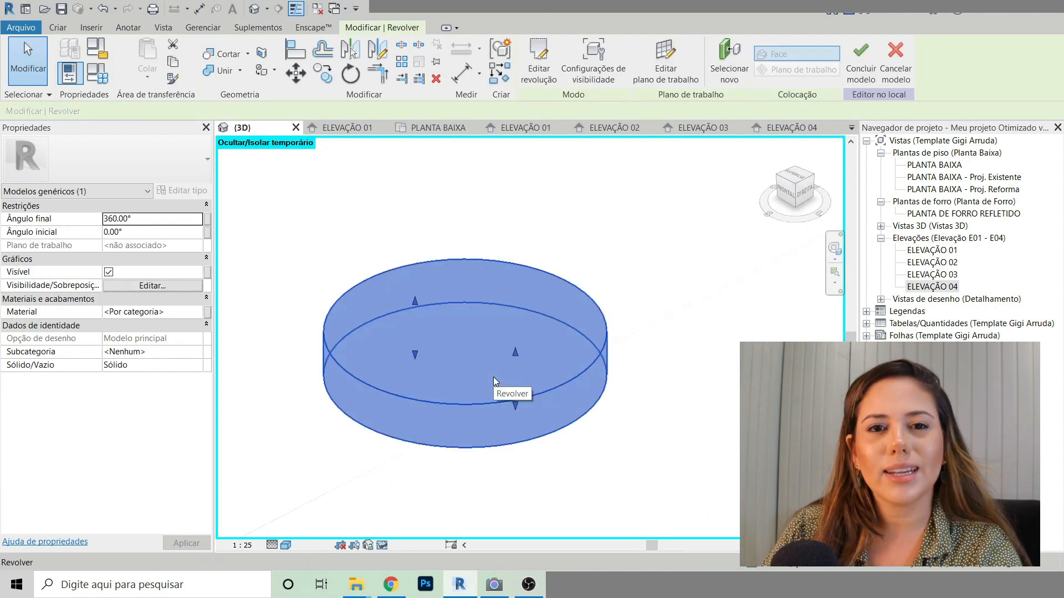
{"action": "scroll", "coordinate": [493, 377], "scroll_direction": "down", "scroll_amount": 3}
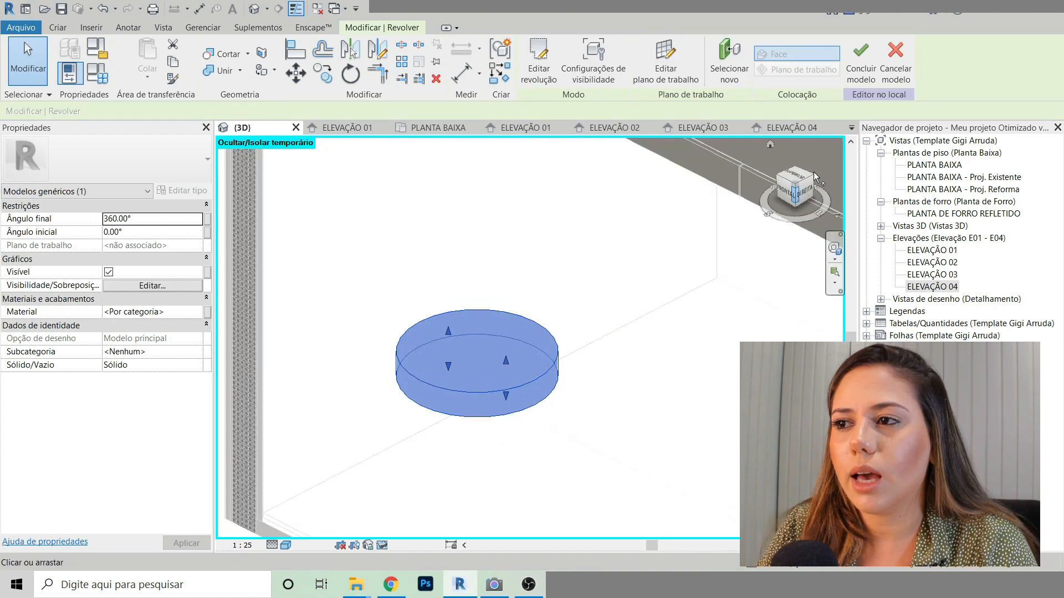
Step: Return to ELEVAÇÃO 04, reselect the revolved seat and finish the in-place model
{"action": "left_click", "coordinate": [803, 131]}
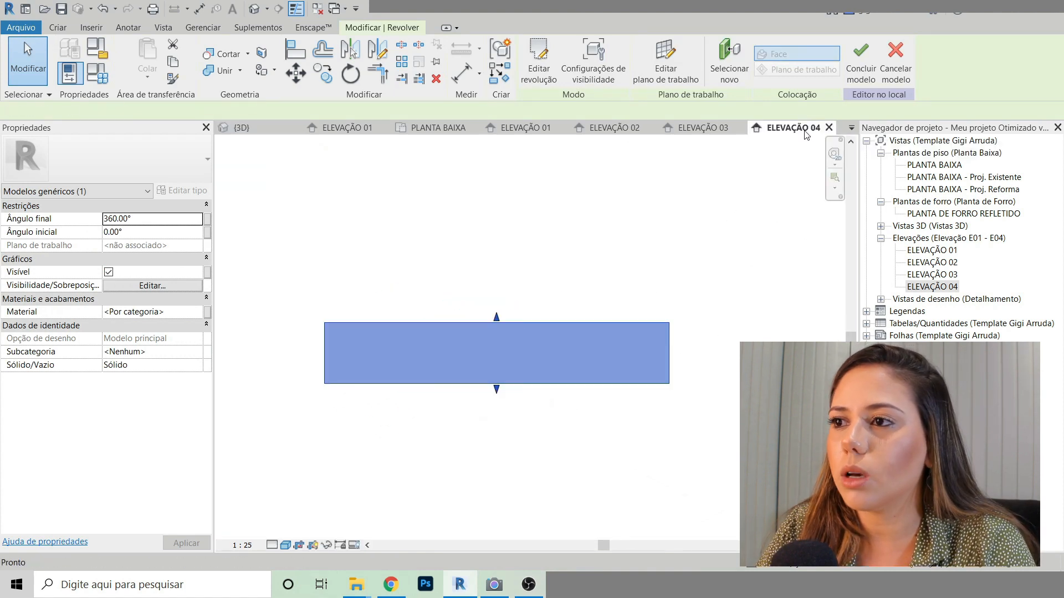
{"action": "scroll", "coordinate": [332, 332], "scroll_direction": "down", "scroll_amount": 4}
{"action": "scroll", "coordinate": [402, 302], "scroll_direction": "up", "scroll_amount": 1}
{"action": "middle_click_drag", "start_coordinate": [403, 302], "coordinate": [463, 316]}
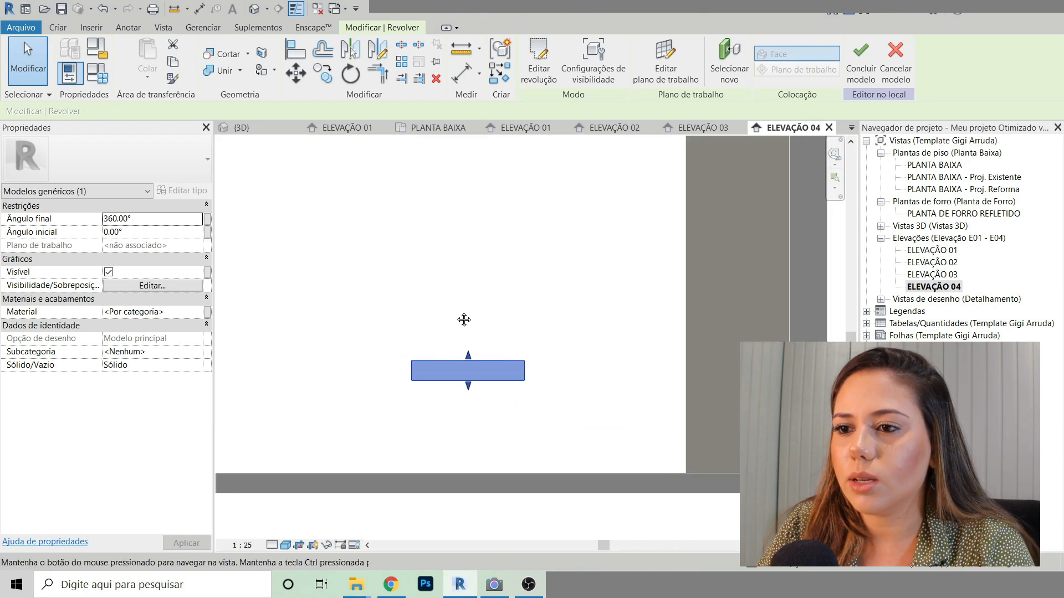
{"action": "key", "text": "Escape"}
{"action": "left_click", "coordinate": [435, 385]}
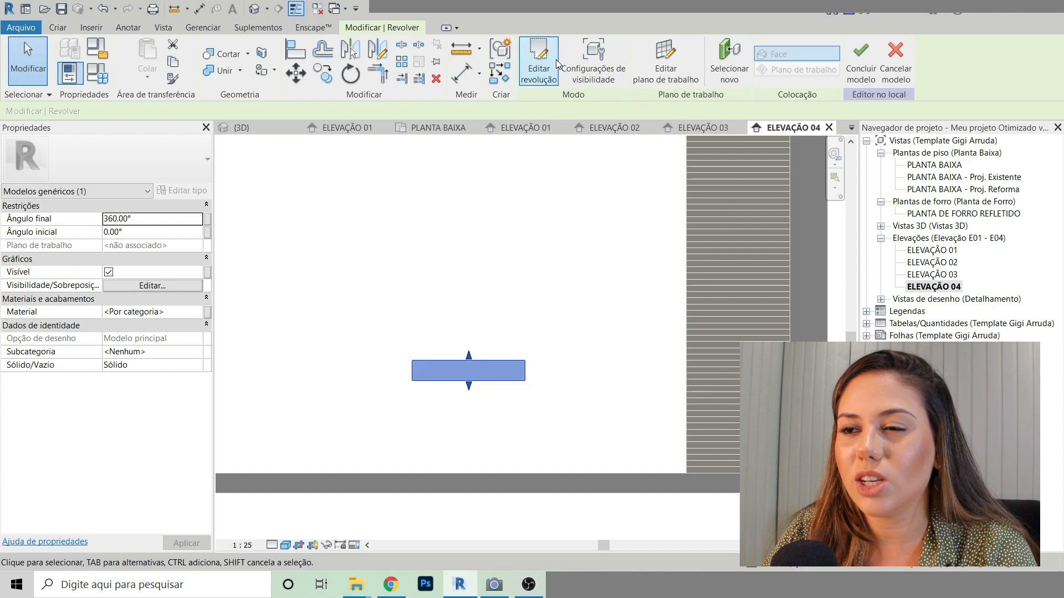
{"action": "left_click", "coordinate": [859, 65]}
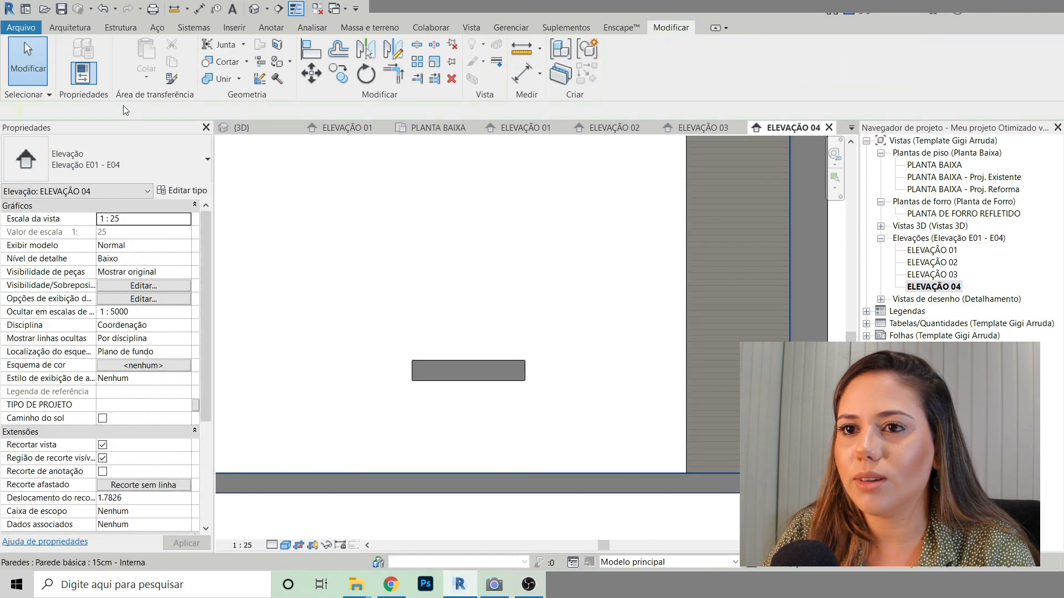
Step: Reopen the BANCO in-place model for editing and enter the sketch of its revolve
{"action": "left_click", "coordinate": [466, 386]}
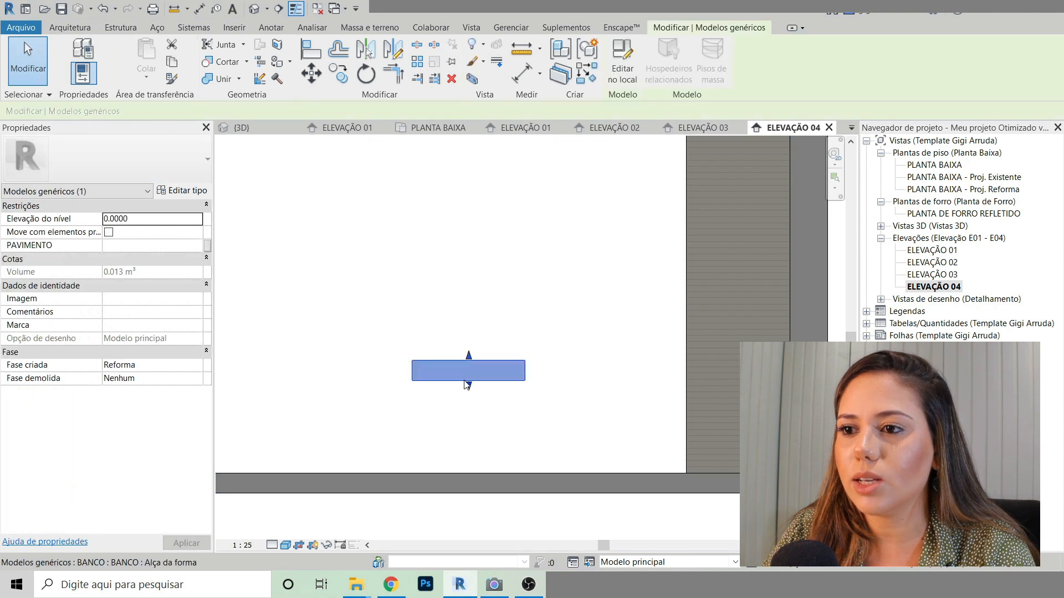
{"action": "left_click", "coordinate": [626, 74]}
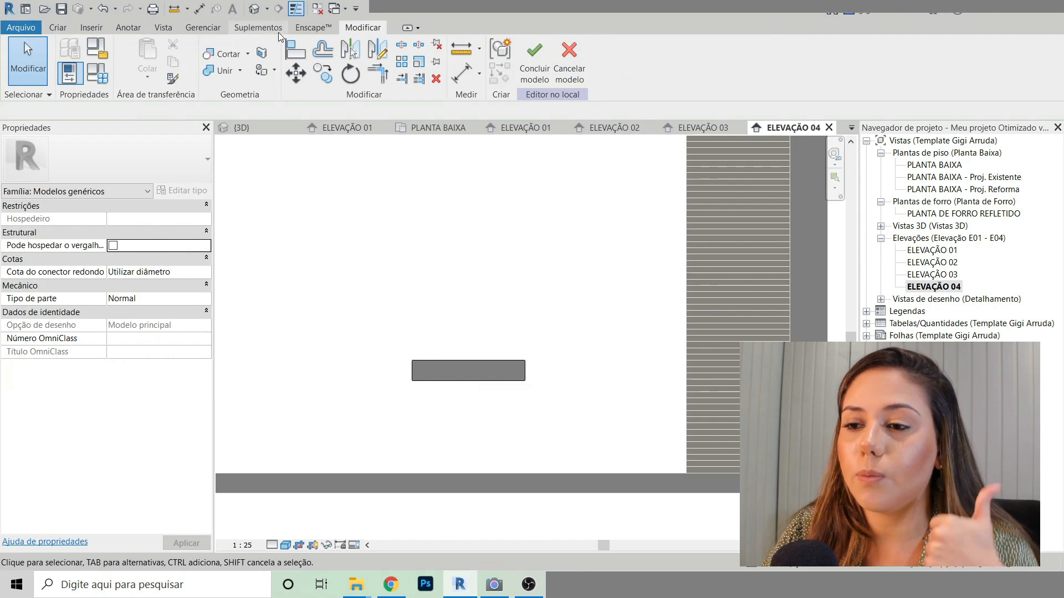
{"action": "left_click", "coordinate": [450, 370]}
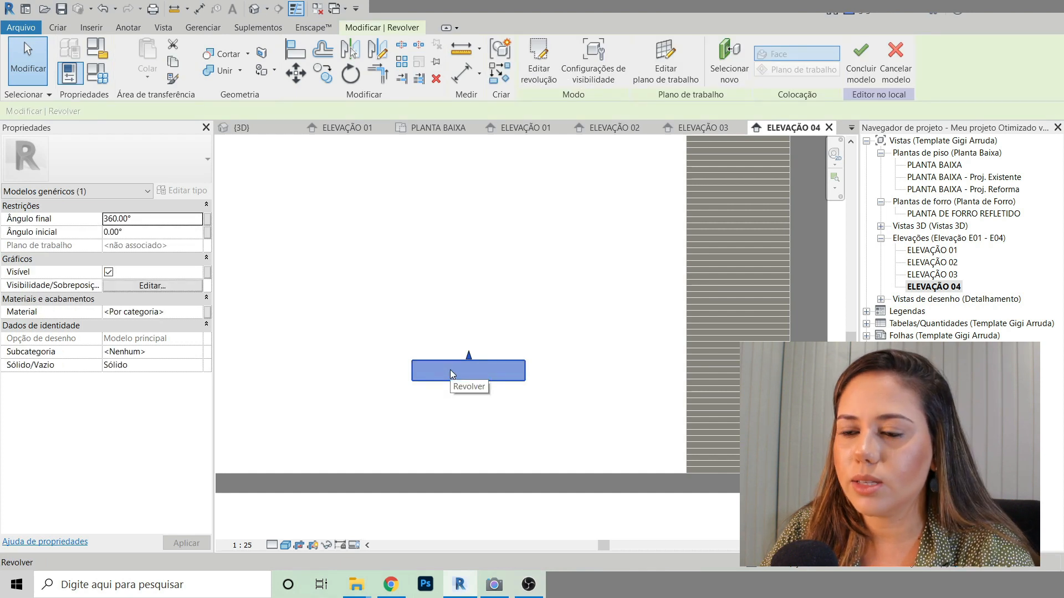
{"action": "left_click", "coordinate": [539, 65]}
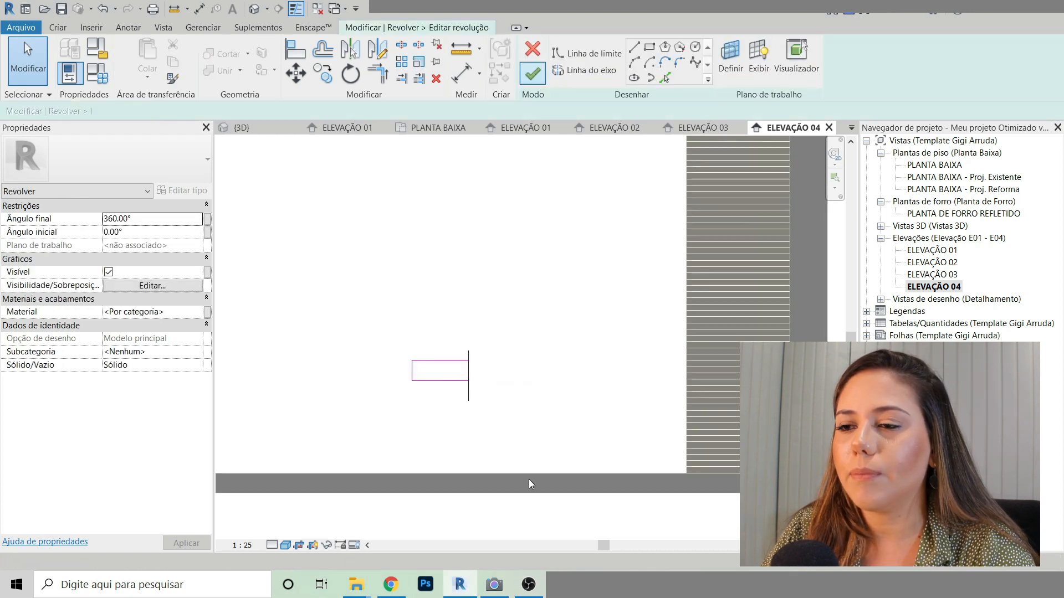
{"action": "scroll", "coordinate": [420, 394], "scroll_direction": "up", "scroll_amount": 2}
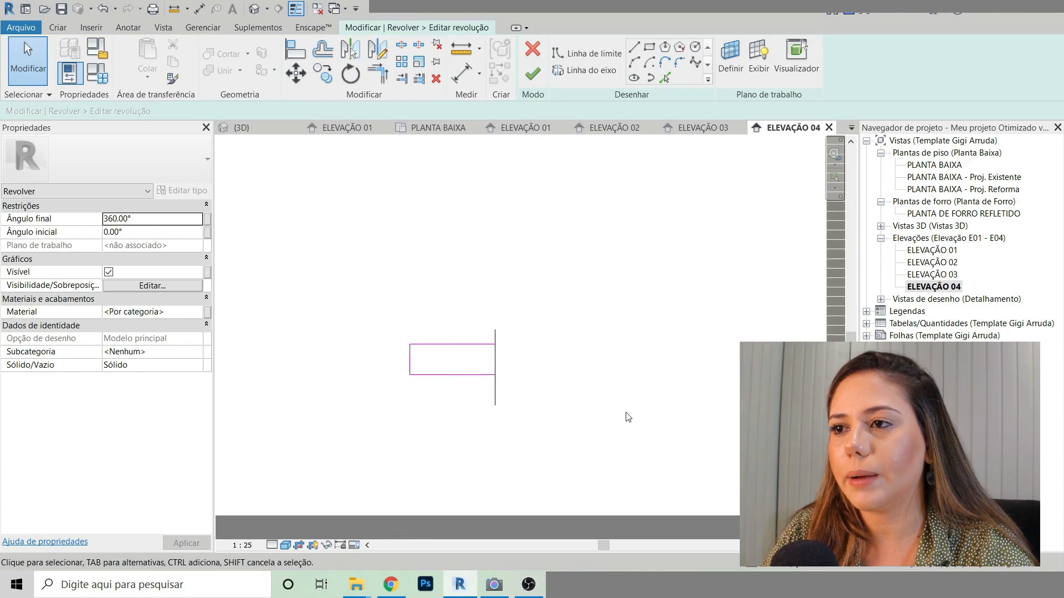
Step: Delete the rotation axis line from the revolve sketch, keeping the rectangular profile
{"action": "left_click", "coordinate": [496, 395]}
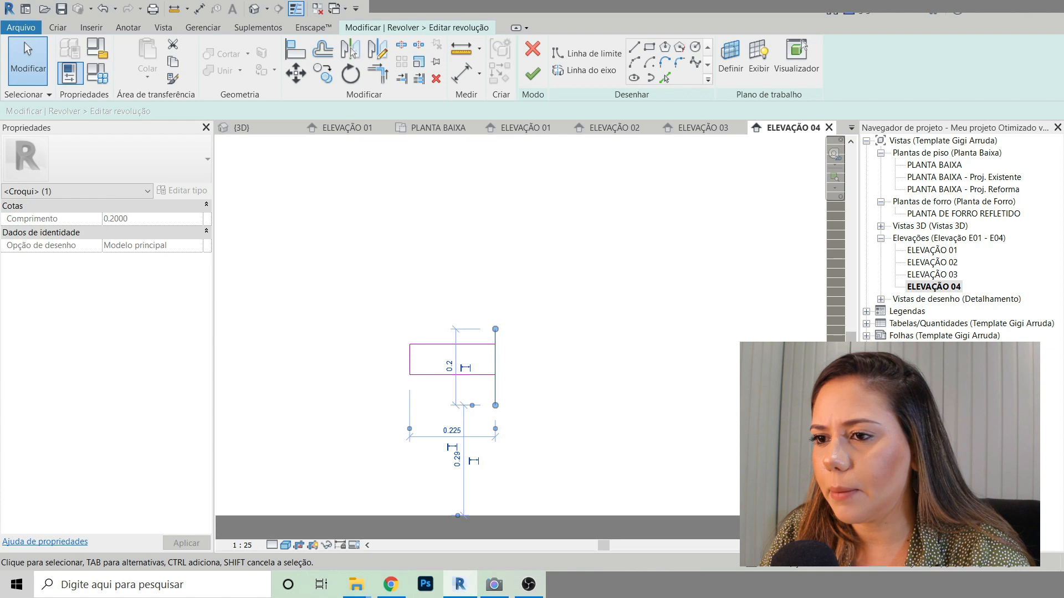
{"action": "key", "text": "Escape"}
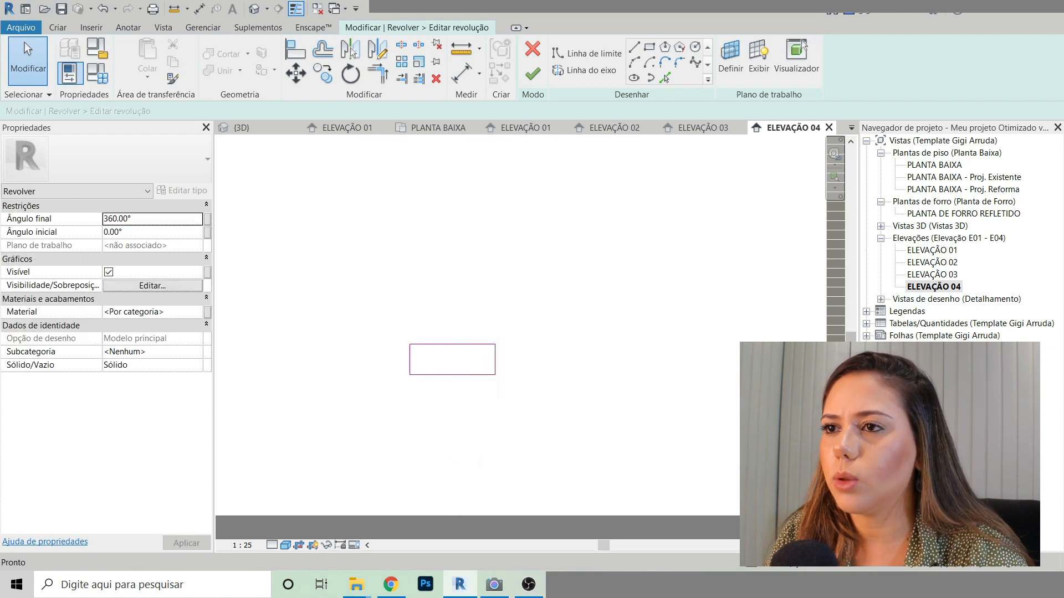
{"action": "scroll", "coordinate": [438, 354], "scroll_direction": "up", "scroll_amount": 2}
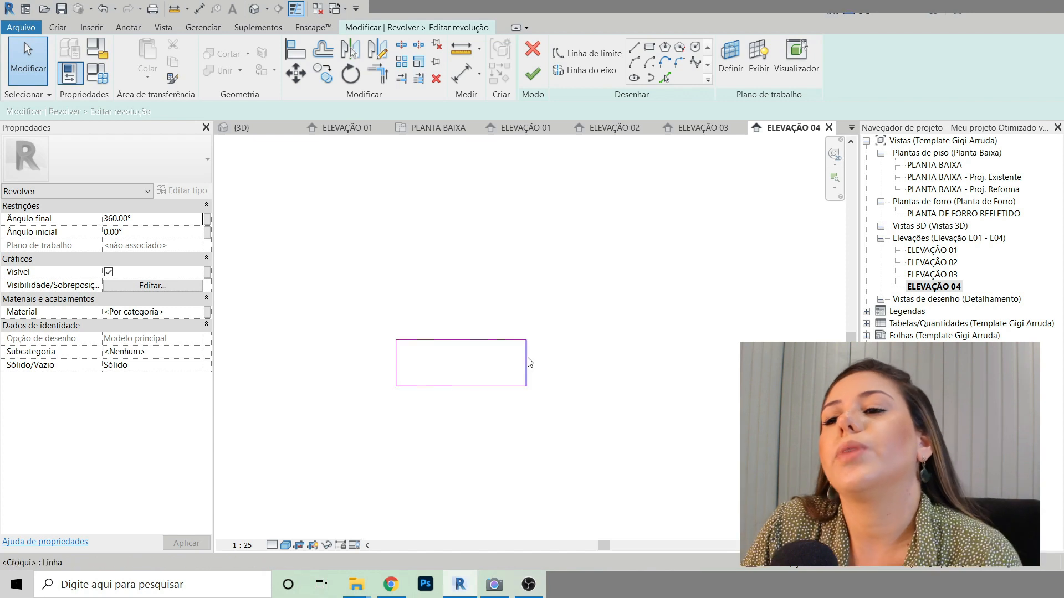
Step: Draw a vertical rotation axis line about 0.1 long upward from the rectangular profile's upper-right corner
{"action": "left_click", "coordinate": [584, 59]}
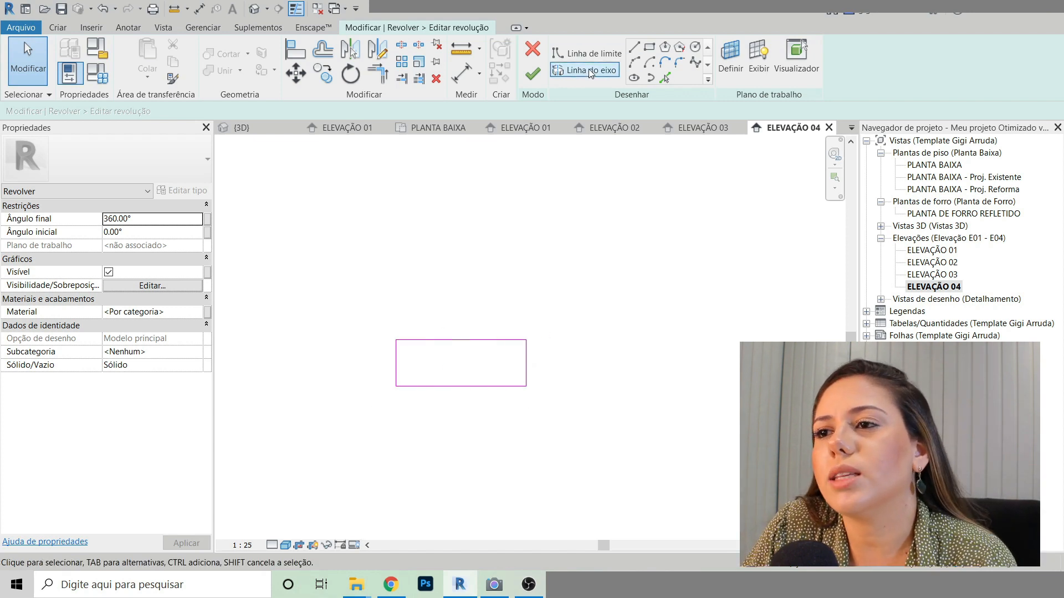
{"action": "left_click", "coordinate": [591, 71]}
{"action": "left_click", "coordinate": [526, 339]}
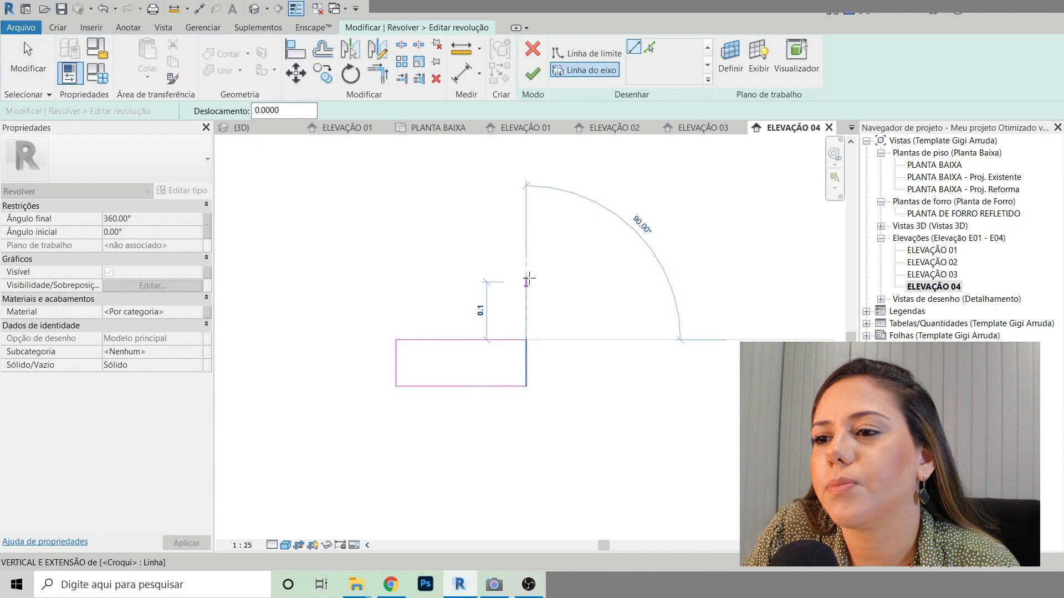
{"action": "left_click", "coordinate": [529, 278]}
{"action": "left_click", "coordinate": [27, 61]}
{"action": "left_click", "coordinate": [707, 306]}
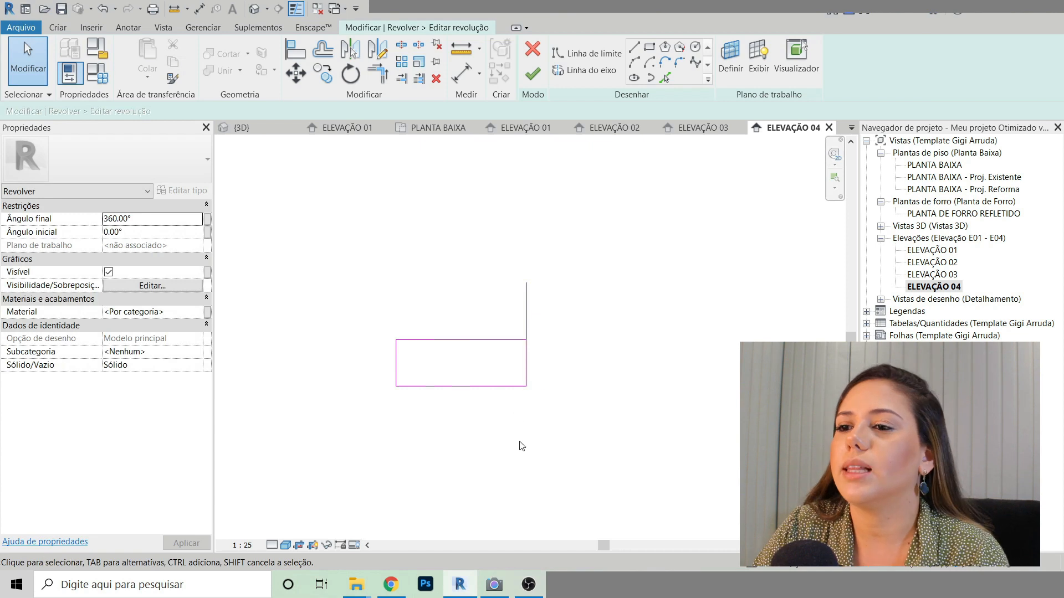
Step: Round the profile's lower-left corner with a fillet arc of about 0.008 radius
{"action": "scroll", "coordinate": [477, 384], "scroll_direction": "up", "scroll_amount": 3}
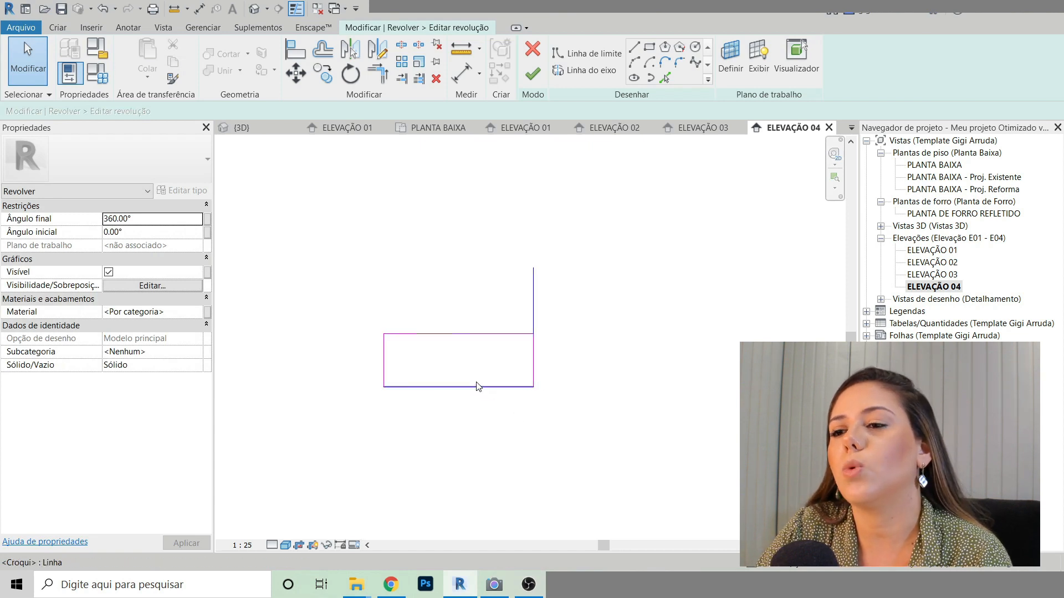
{"action": "middle_click_drag", "start_coordinate": [423, 377], "coordinate": [440, 384]}
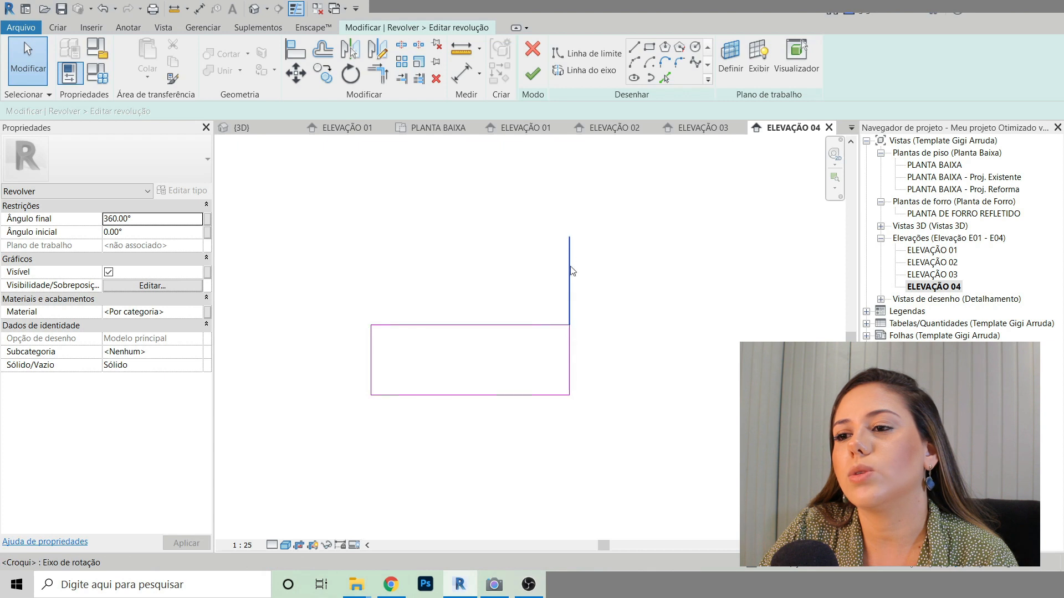
{"action": "scroll", "coordinate": [428, 363], "scroll_direction": "up", "scroll_amount": 1}
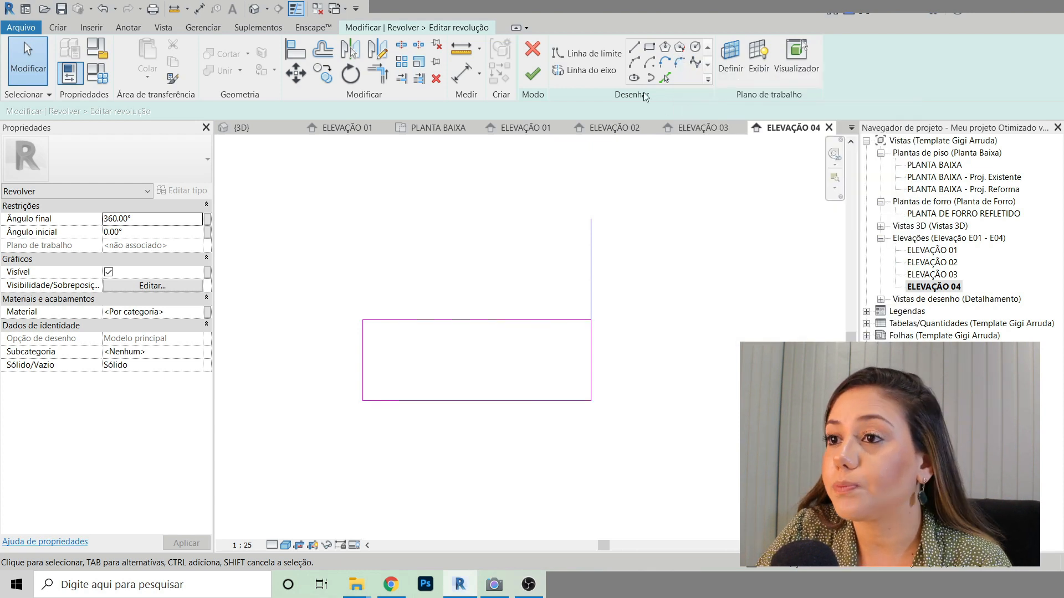
{"action": "left_click", "coordinate": [680, 62]}
{"action": "scroll", "coordinate": [360, 413], "scroll_direction": "up", "scroll_amount": 2}
{"action": "left_click", "coordinate": [366, 364]}
{"action": "left_click", "coordinate": [377, 397]}
{"action": "scroll", "coordinate": [379, 397], "scroll_direction": "up", "scroll_amount": 2}
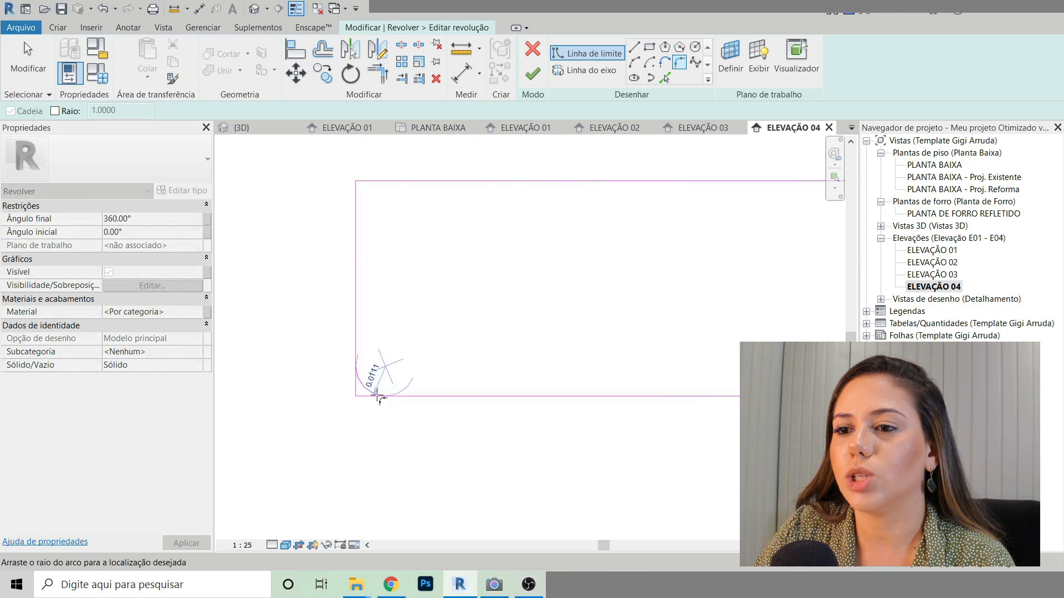
{"action": "scroll", "coordinate": [363, 386], "scroll_direction": "down", "scroll_amount": 2}
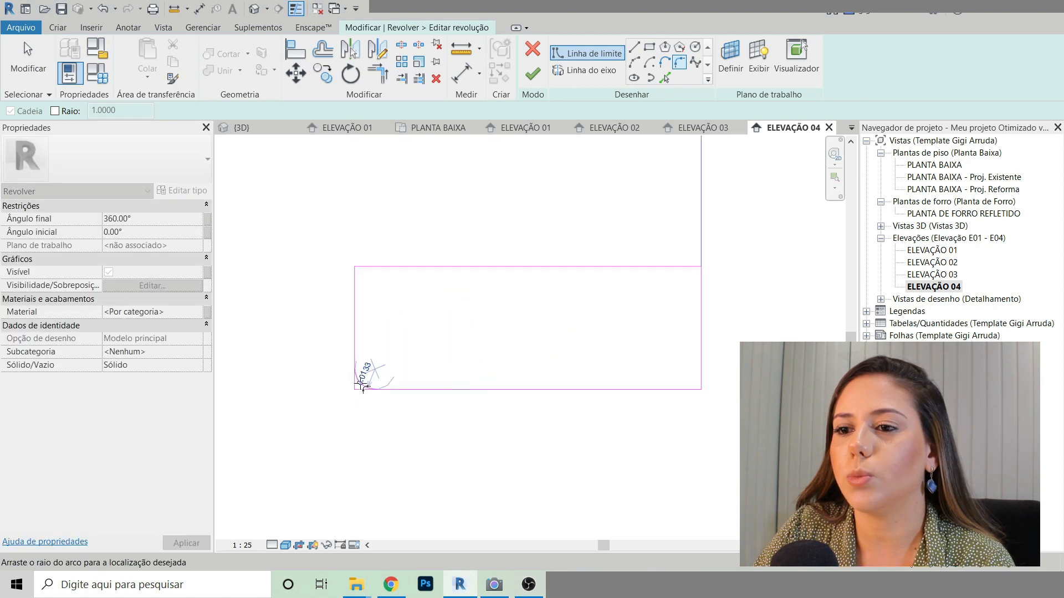
{"action": "scroll", "coordinate": [361, 387], "scroll_direction": "down", "scroll_amount": 4}
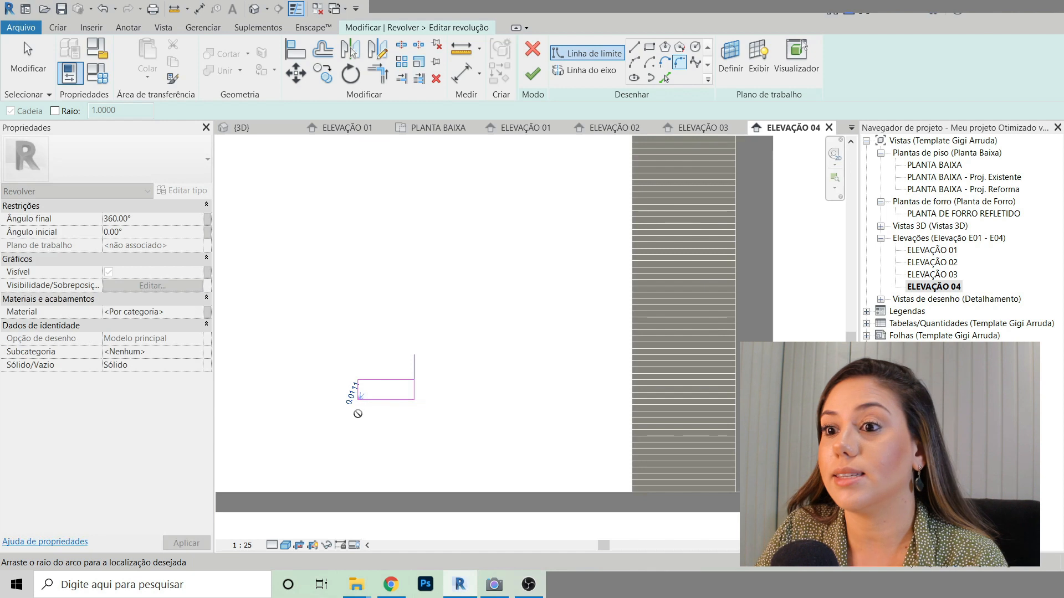
{"action": "scroll", "coordinate": [357, 414], "scroll_direction": "up", "scroll_amount": 5}
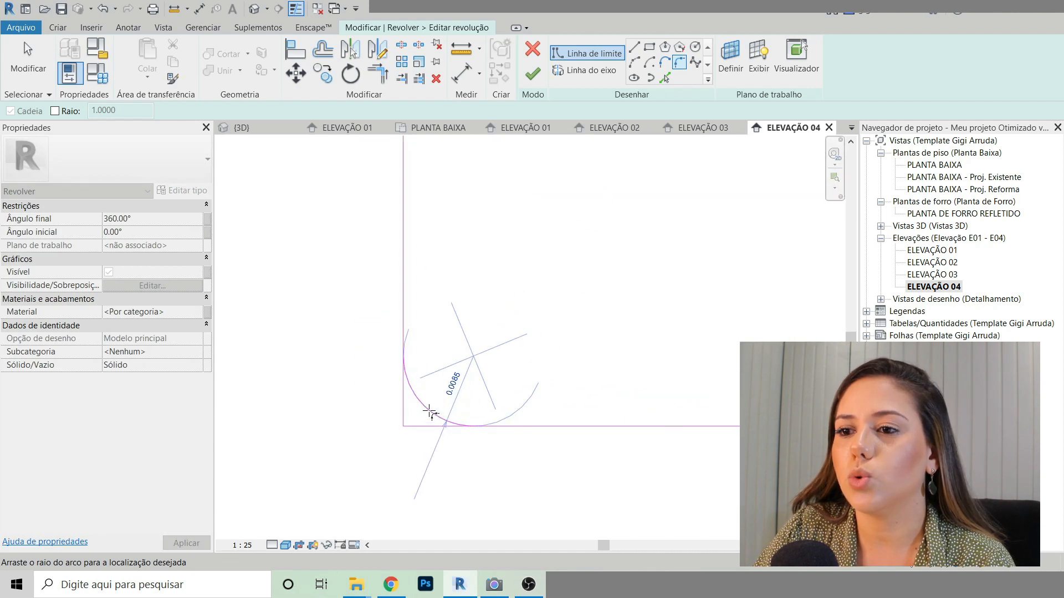
{"action": "left_click", "coordinate": [428, 412]}
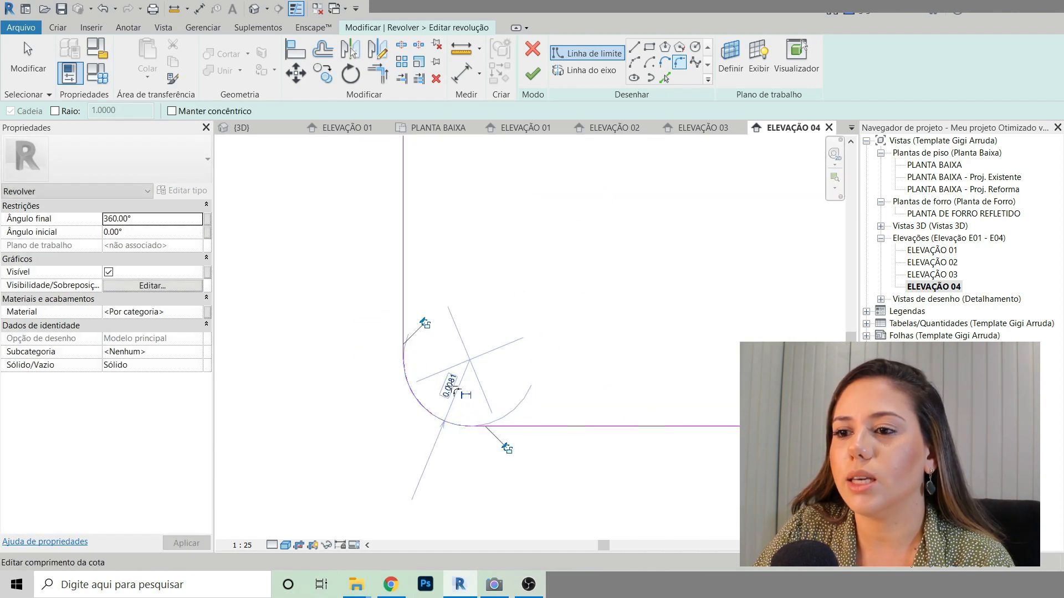
Step: Set the lower-left fillet arc's radius to 0.008 and end the arc command
{"action": "left_click", "coordinate": [451, 388]}
{"action": "left_click_drag", "start_coordinate": [480, 397], "coordinate": [464, 399]}
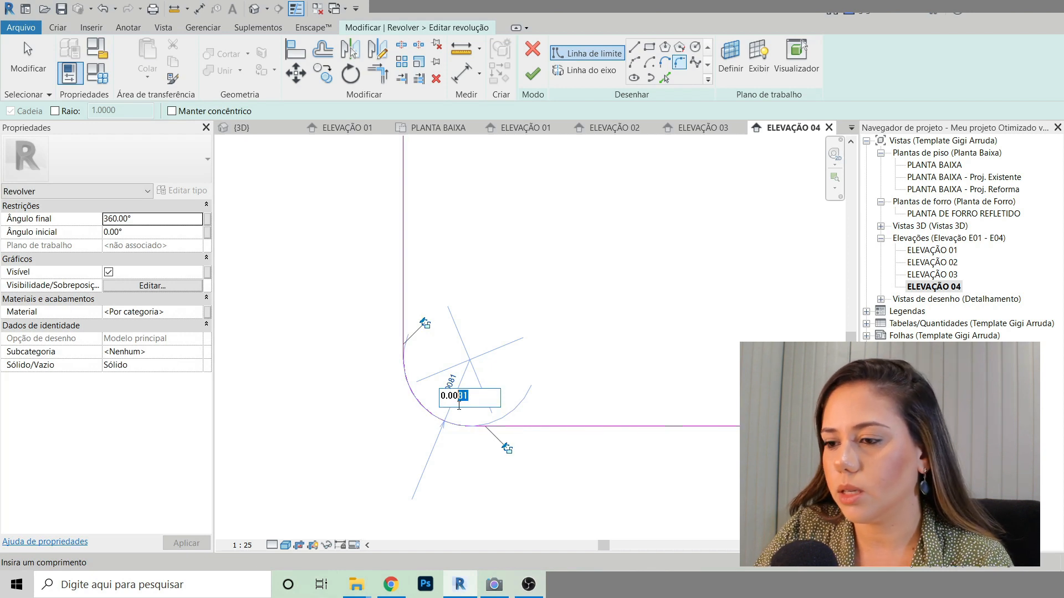
{"action": "key", "text": "Return"}
{"action": "scroll", "coordinate": [466, 377], "scroll_direction": "down", "scroll_amount": 5}
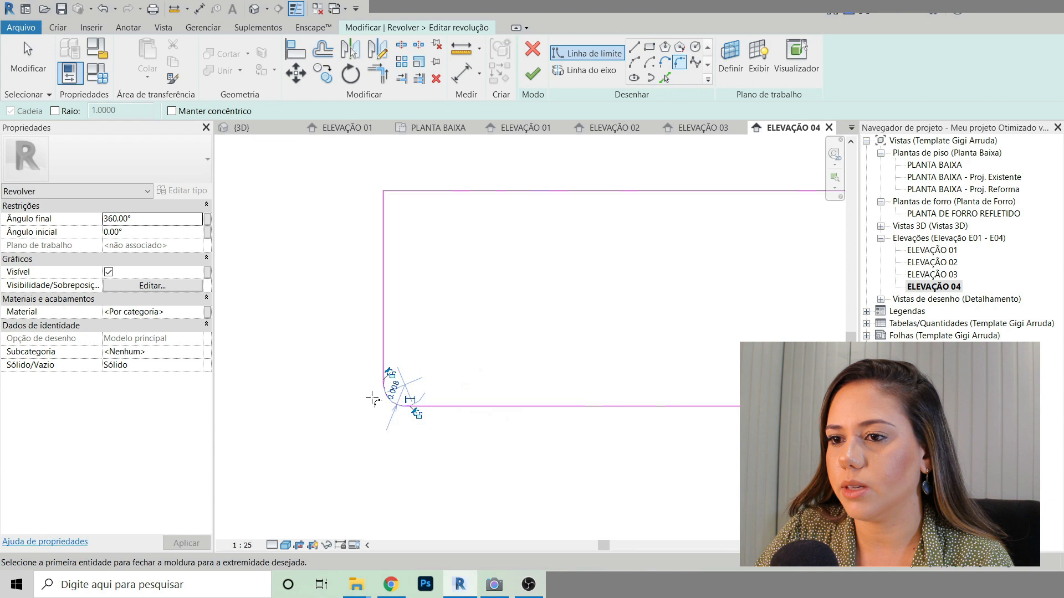
{"action": "left_click", "coordinate": [28, 61]}
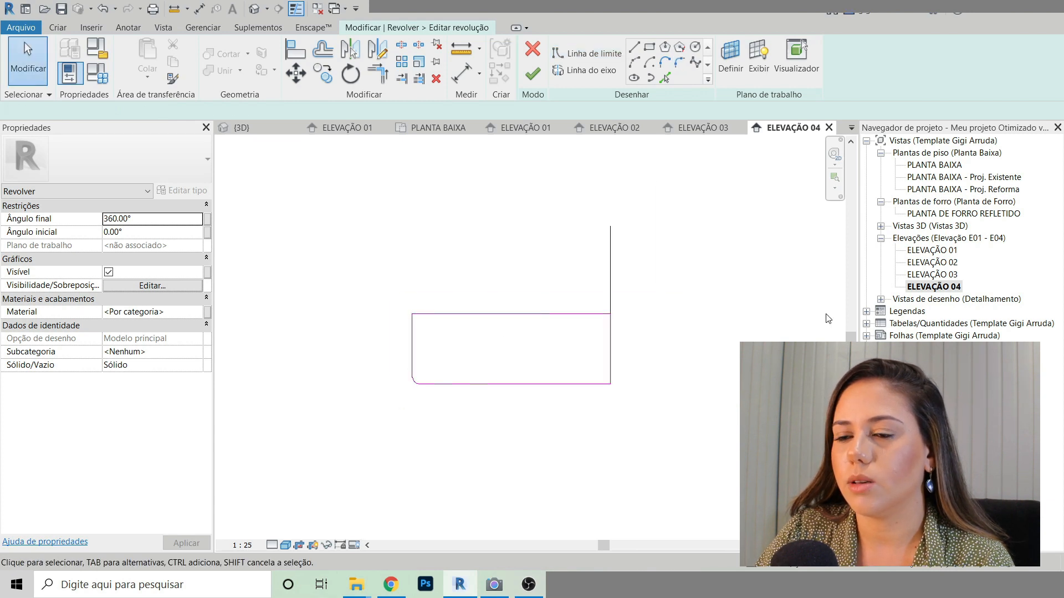
Step: Examine the radius of the lower-left fillet arc in the revolve profile
{"action": "middle_click_drag", "start_coordinate": [686, 365], "coordinate": [647, 378]}
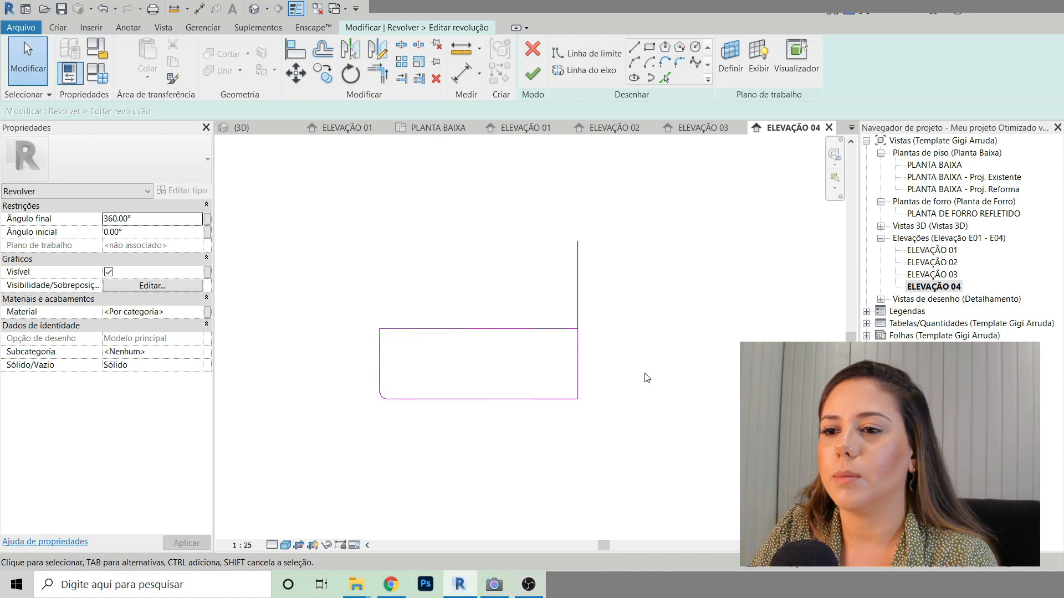
{"action": "scroll", "coordinate": [452, 356], "scroll_direction": "up", "scroll_amount": 2}
{"action": "middle_click_drag", "start_coordinate": [453, 360], "coordinate": [447, 390]}
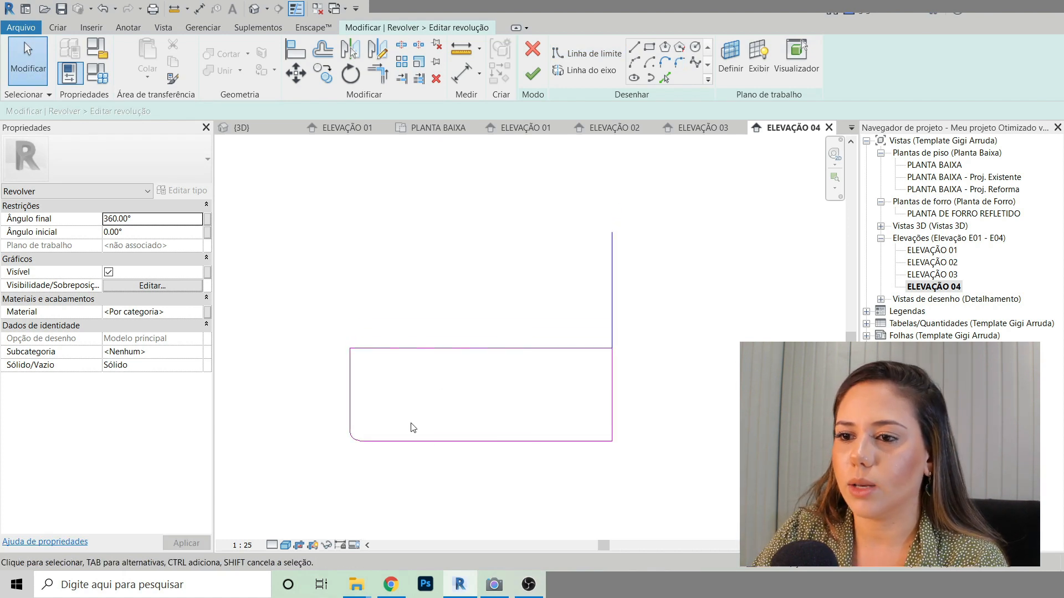
{"action": "left_click", "coordinate": [356, 438]}
{"action": "scroll", "coordinate": [358, 438], "scroll_direction": "up", "scroll_amount": 8}
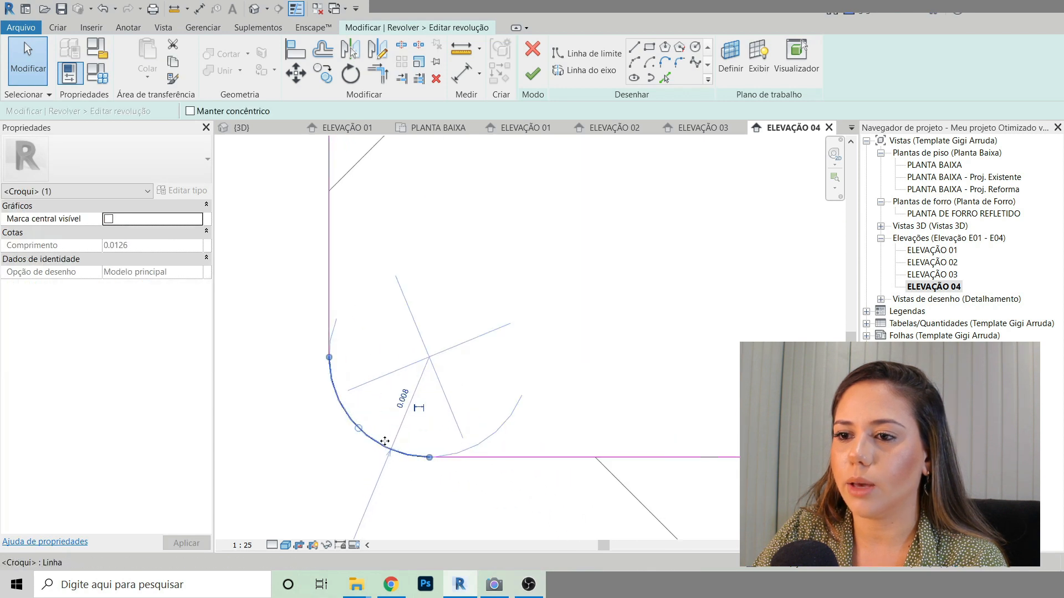
{"action": "scroll", "coordinate": [390, 434], "scroll_direction": "down", "scroll_amount": 8}
{"action": "left_click", "coordinate": [302, 295]}
{"action": "scroll", "coordinate": [470, 390], "scroll_direction": "up", "scroll_amount": 1}
{"action": "middle_click_drag", "start_coordinate": [507, 372], "coordinate": [469, 380]}
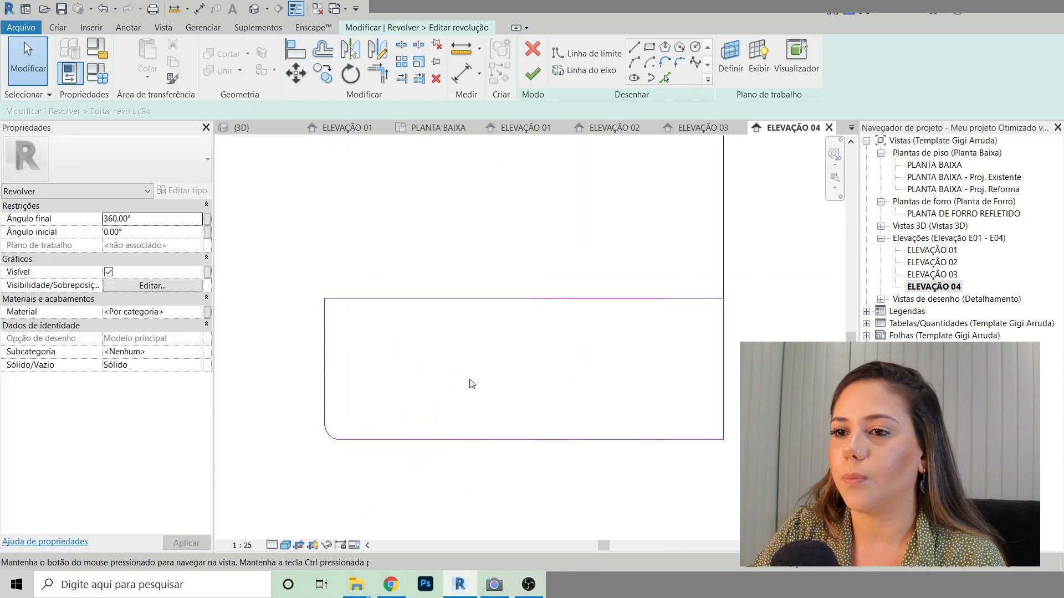
Step: Round the profile's upper-left corner with a fillet arc and set its radius to 0.045
{"action": "left_click", "coordinate": [679, 62]}
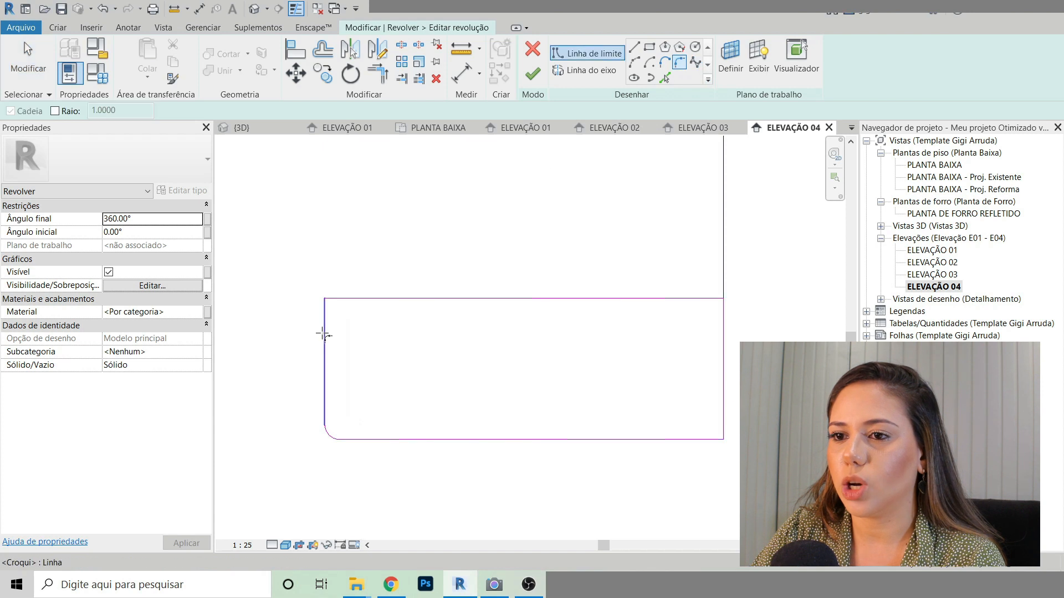
{"action": "left_click", "coordinate": [664, 78]}
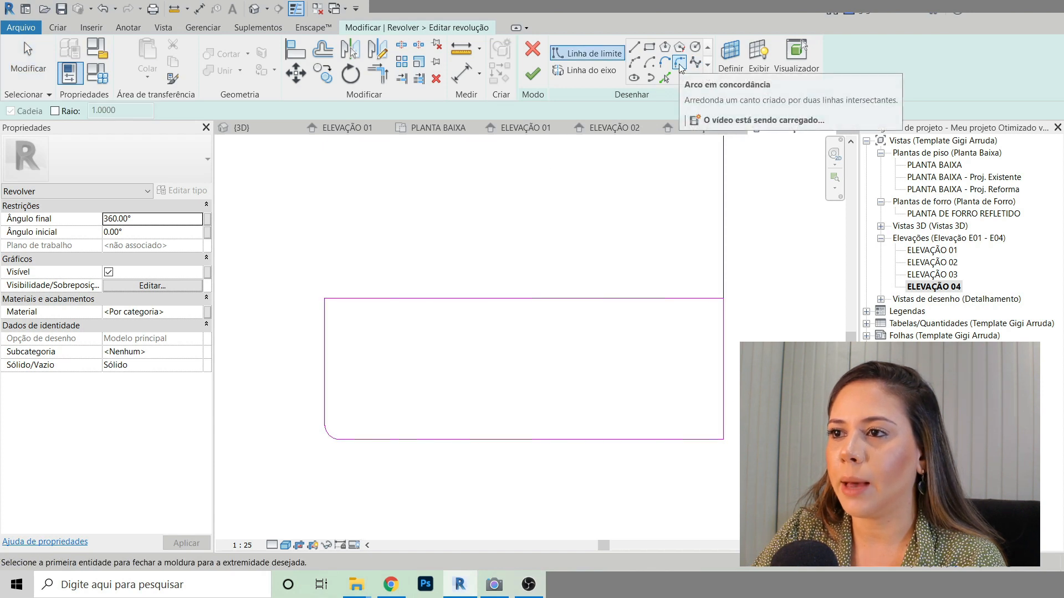
{"action": "left_click", "coordinate": [326, 343]}
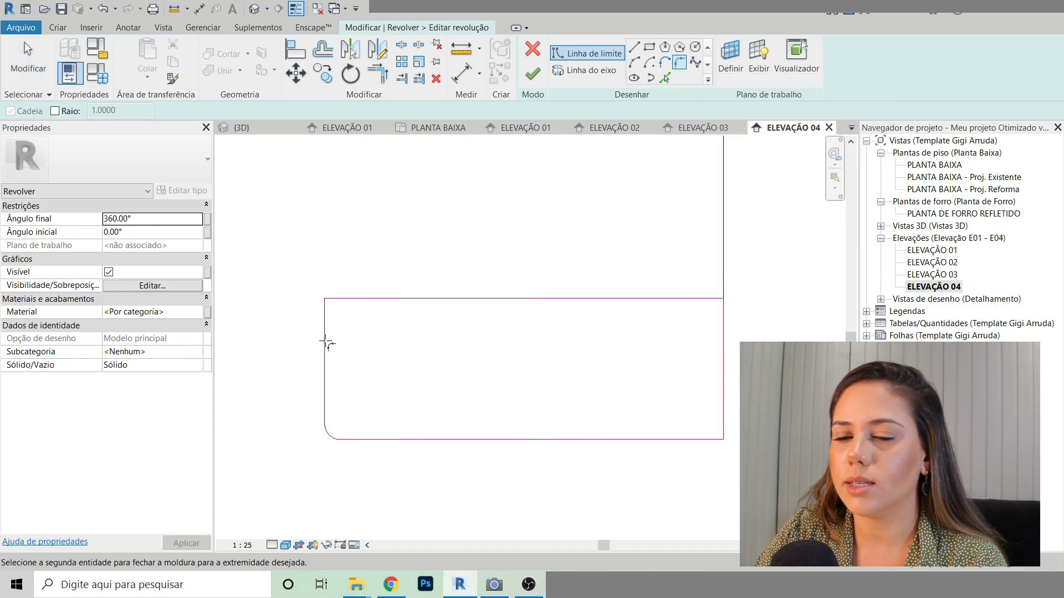
{"action": "left_click", "coordinate": [356, 300]}
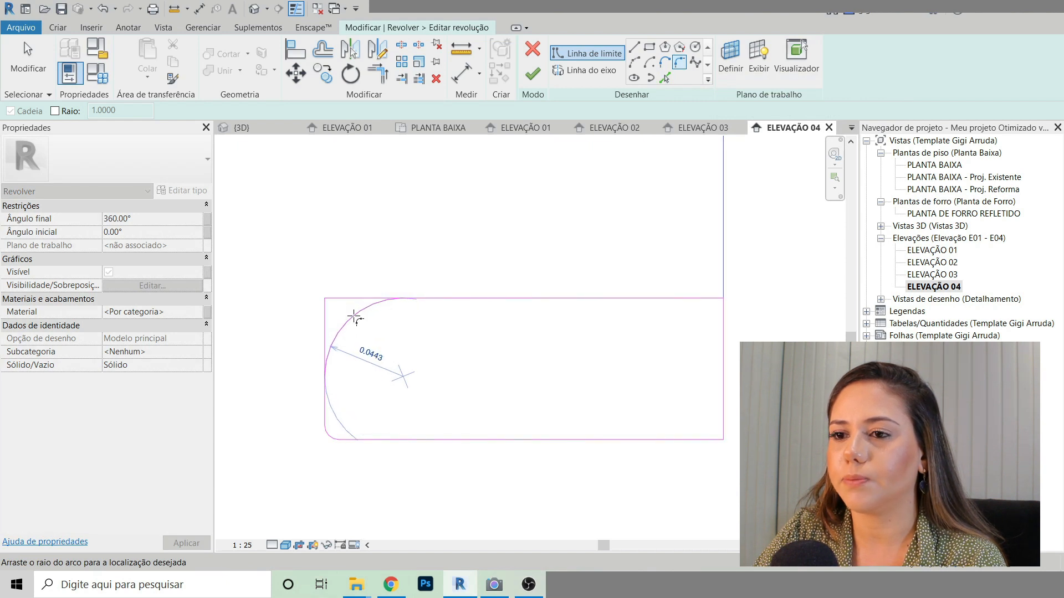
{"action": "left_click", "coordinate": [355, 317]}
{"action": "left_click", "coordinate": [371, 354]}
{"action": "left_click", "coordinate": [364, 382]}
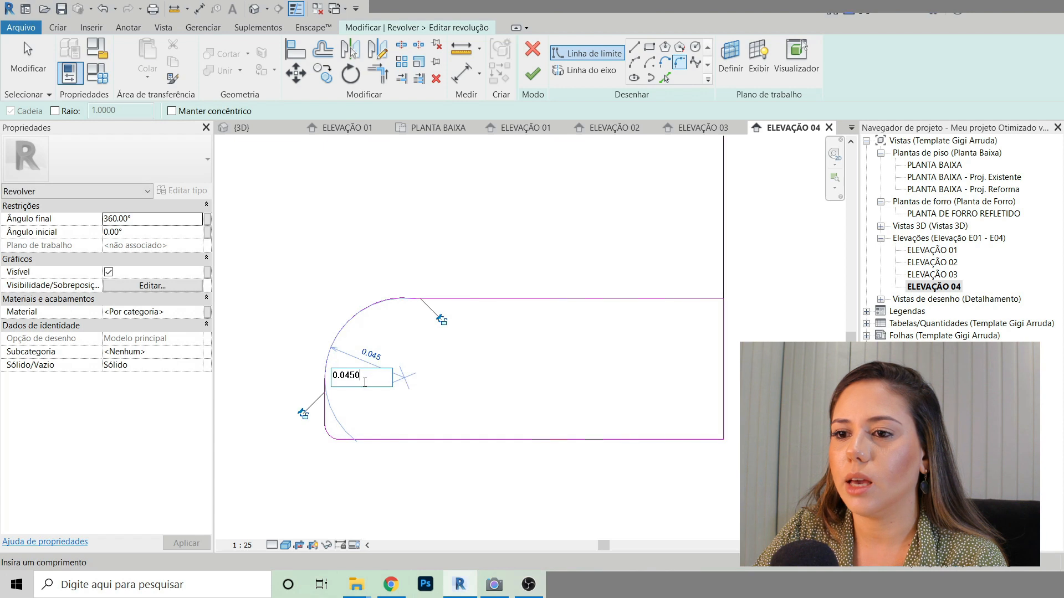
{"action": "key", "text": "Return"}
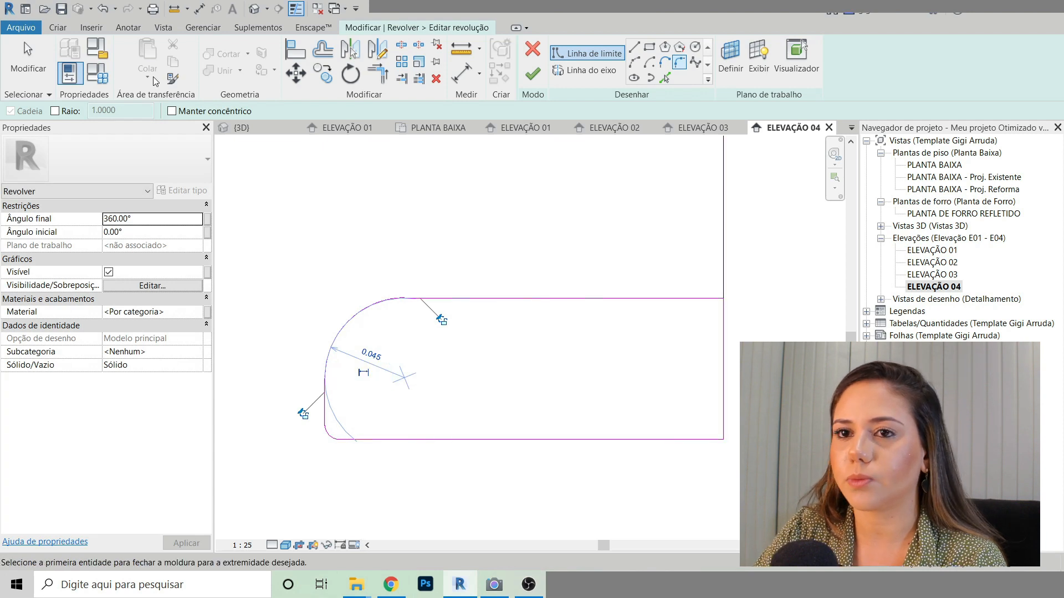
{"action": "left_click", "coordinate": [28, 61]}
Step: Draw a start-end-radius arc of about 0.87 radius from the upper fillet's end down to the profile's right edge
{"action": "scroll", "coordinate": [327, 285], "scroll_direction": "down", "scroll_amount": 2}
{"action": "scroll", "coordinate": [625, 306], "scroll_direction": "up", "scroll_amount": 3}
{"action": "scroll", "coordinate": [622, 304], "scroll_direction": "down", "scroll_amount": 2}
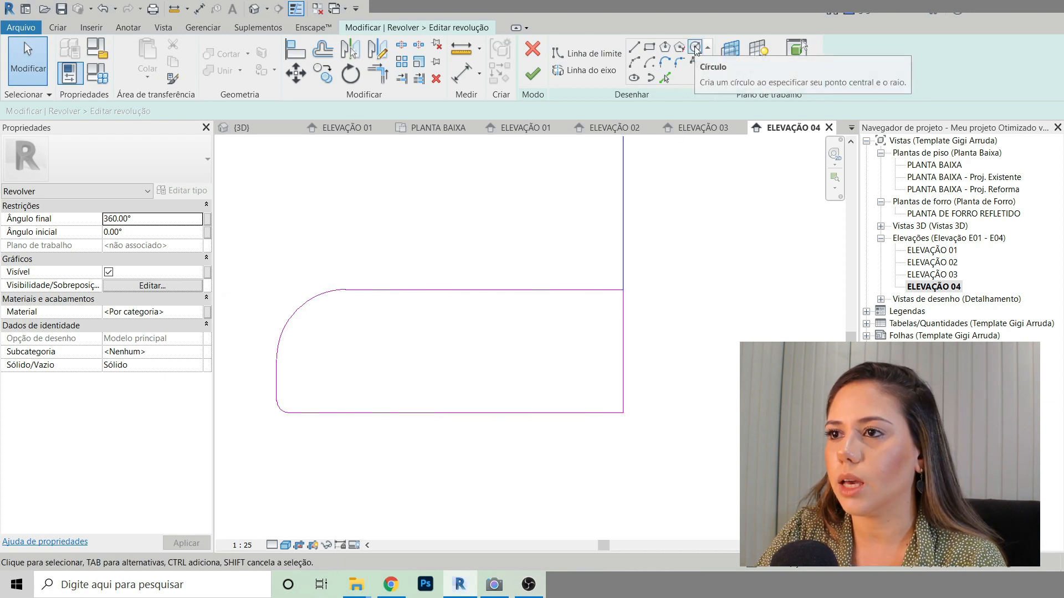
{"action": "left_click", "coordinate": [634, 47]}
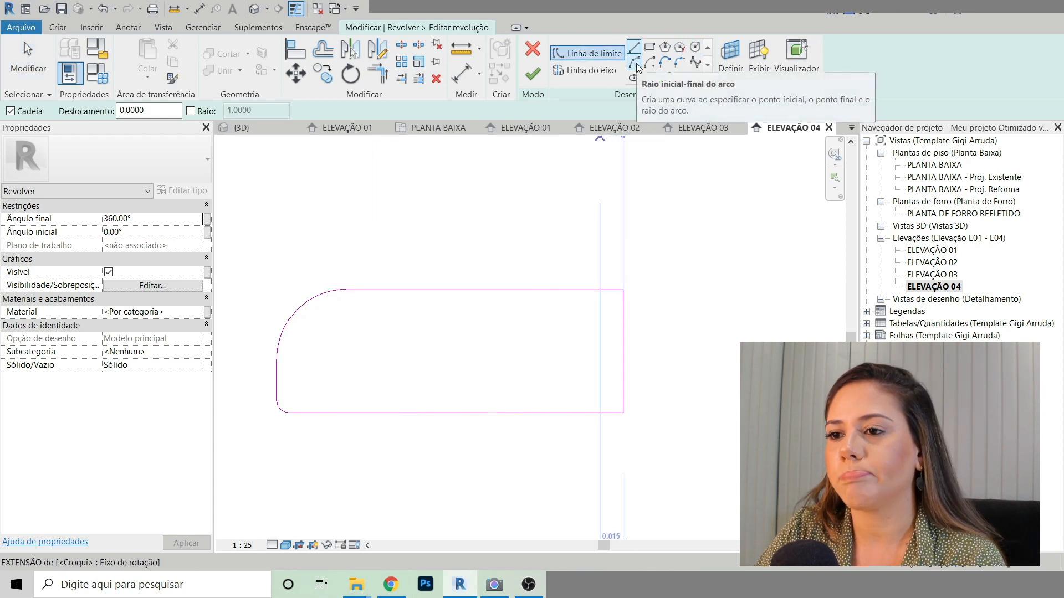
{"action": "left_click", "coordinate": [635, 62]}
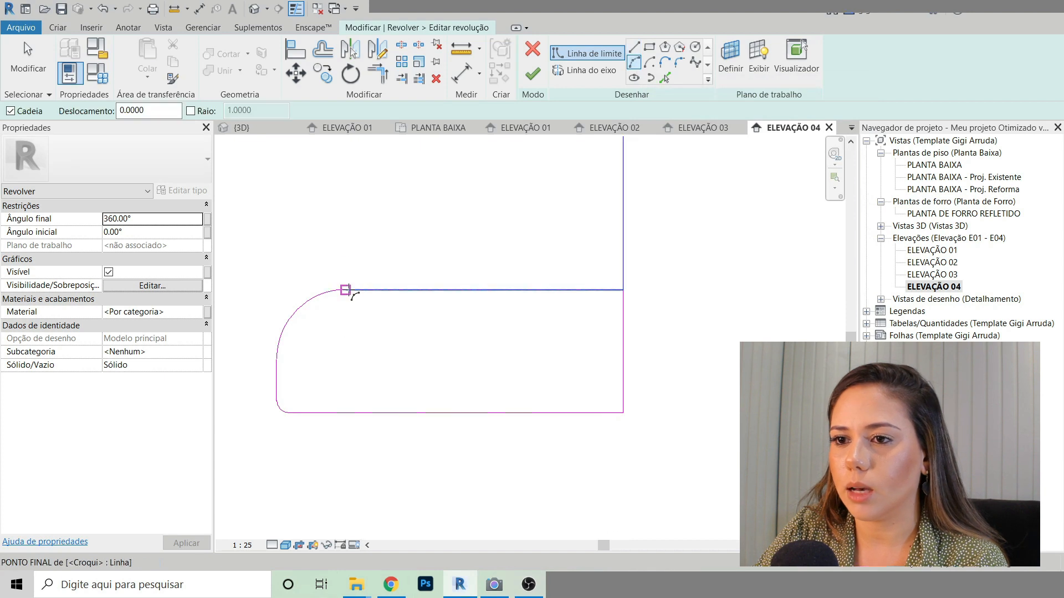
{"action": "left_click", "coordinate": [348, 291]}
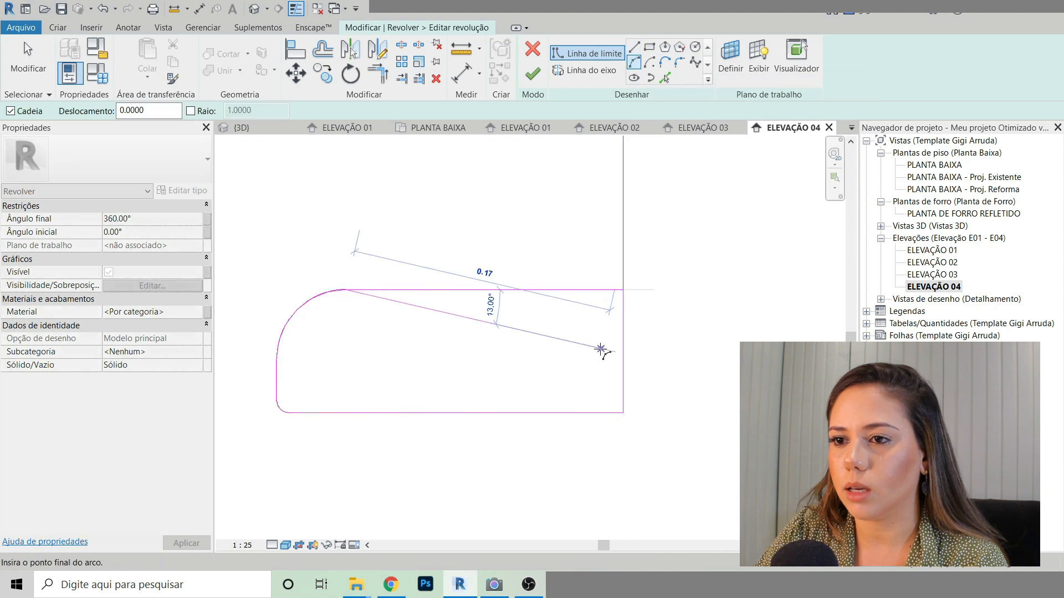
{"action": "left_click", "coordinate": [622, 314]}
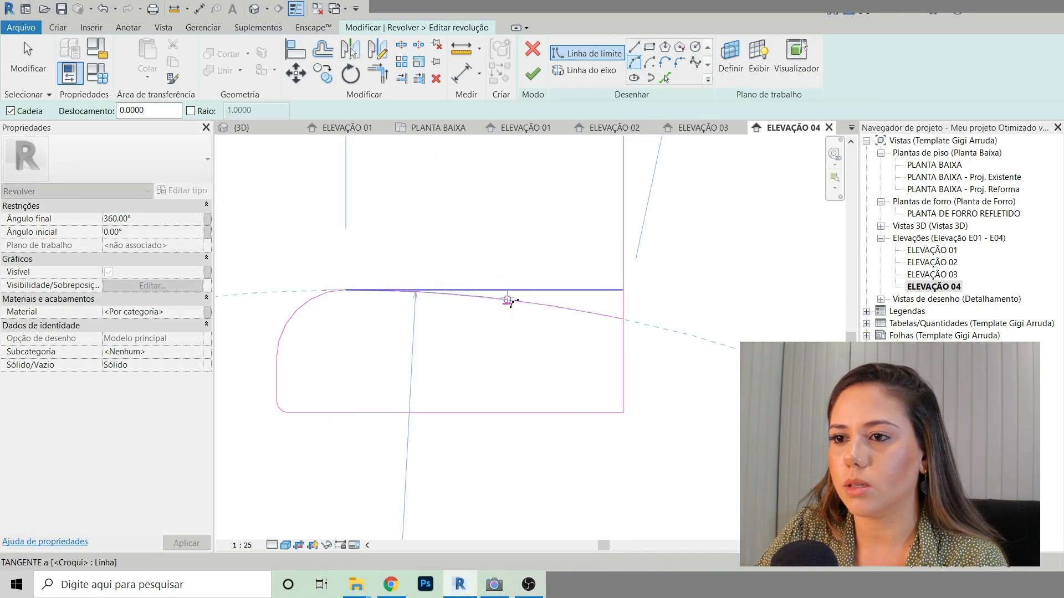
{"action": "left_click", "coordinate": [508, 300]}
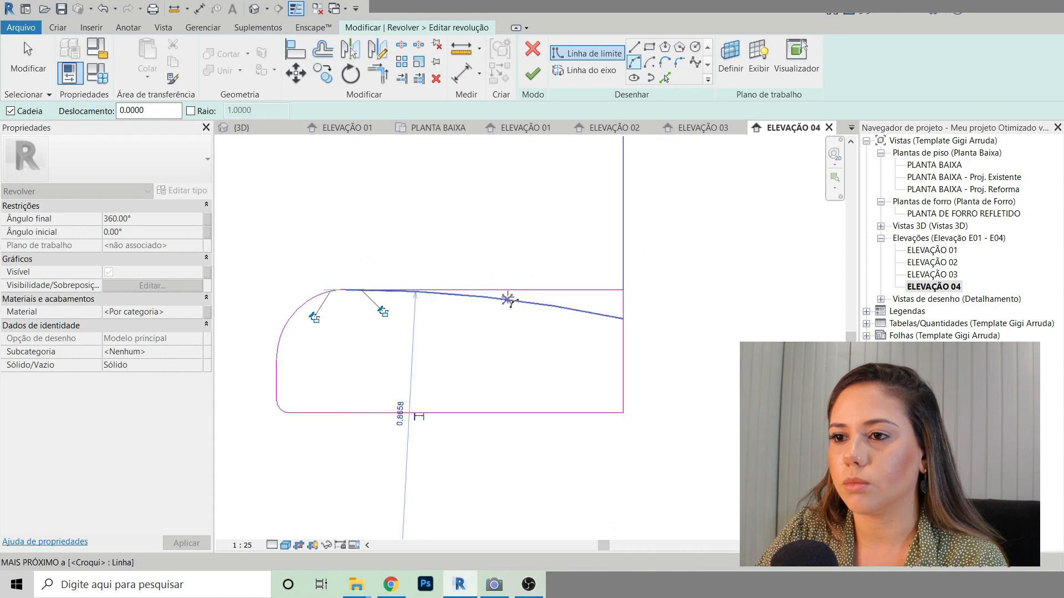
{"action": "left_click", "coordinate": [29, 52]}
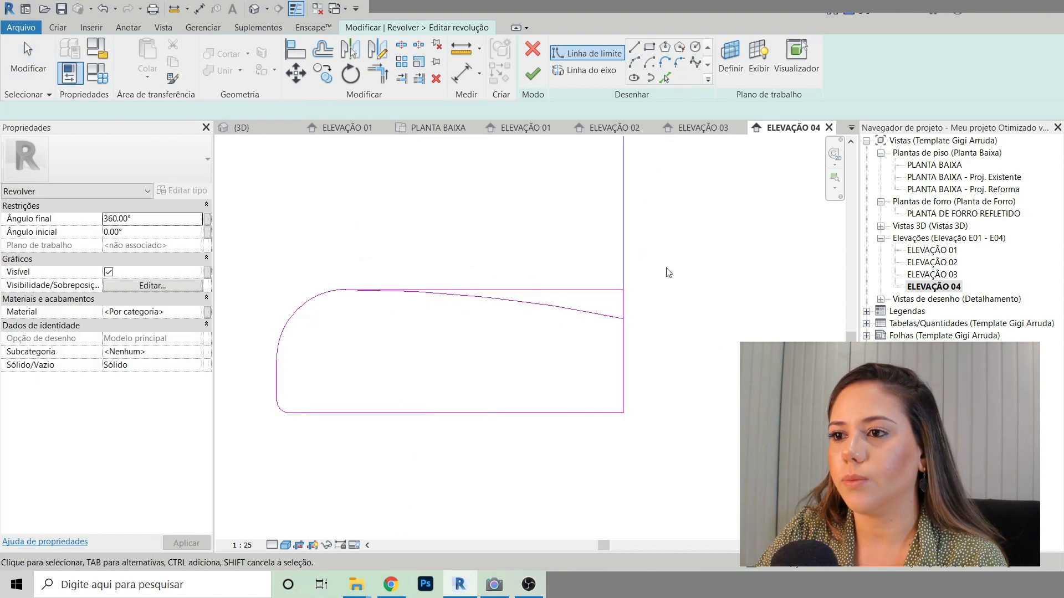
Step: Delete the straight top line of the profile above the new sloping arc
{"action": "scroll", "coordinate": [621, 332], "scroll_direction": "up", "scroll_amount": 3}
{"action": "scroll", "coordinate": [628, 307], "scroll_direction": "down", "scroll_amount": 3}
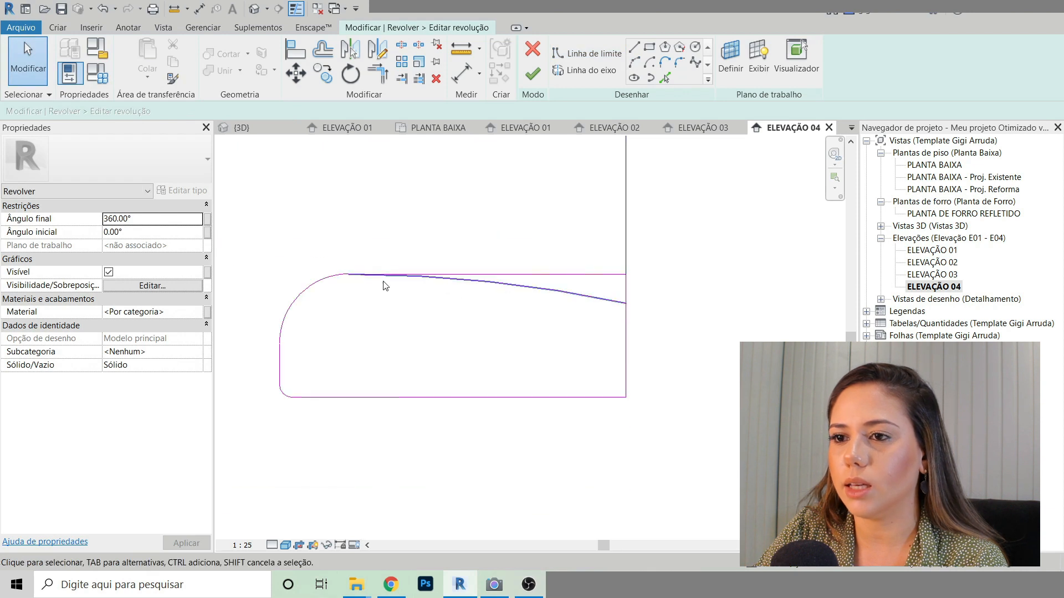
{"action": "left_click", "coordinate": [483, 283]}
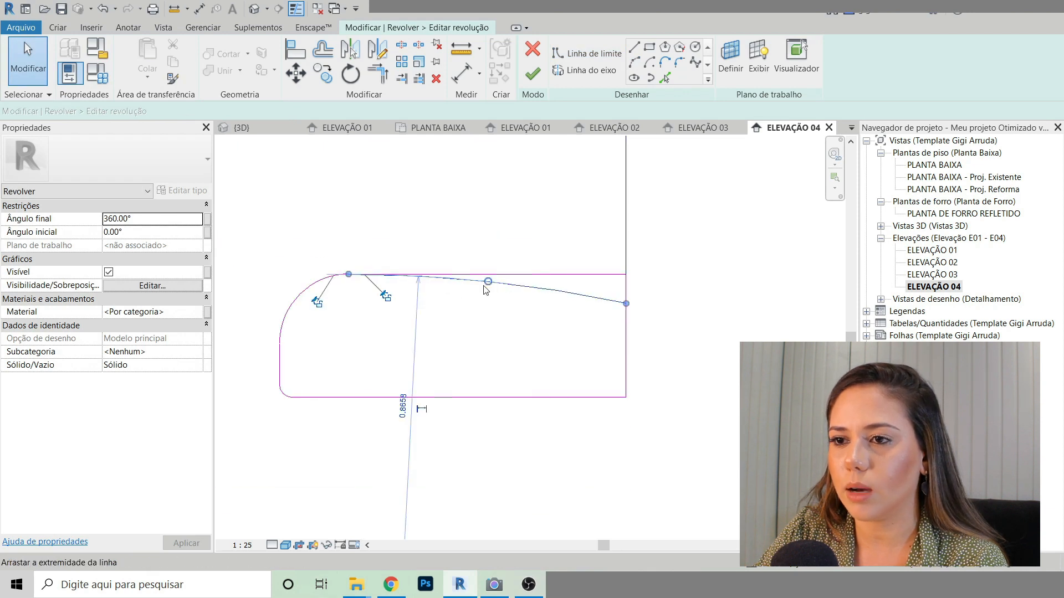
{"action": "left_click", "coordinate": [528, 276]}
{"action": "left_click", "coordinate": [743, 288]}
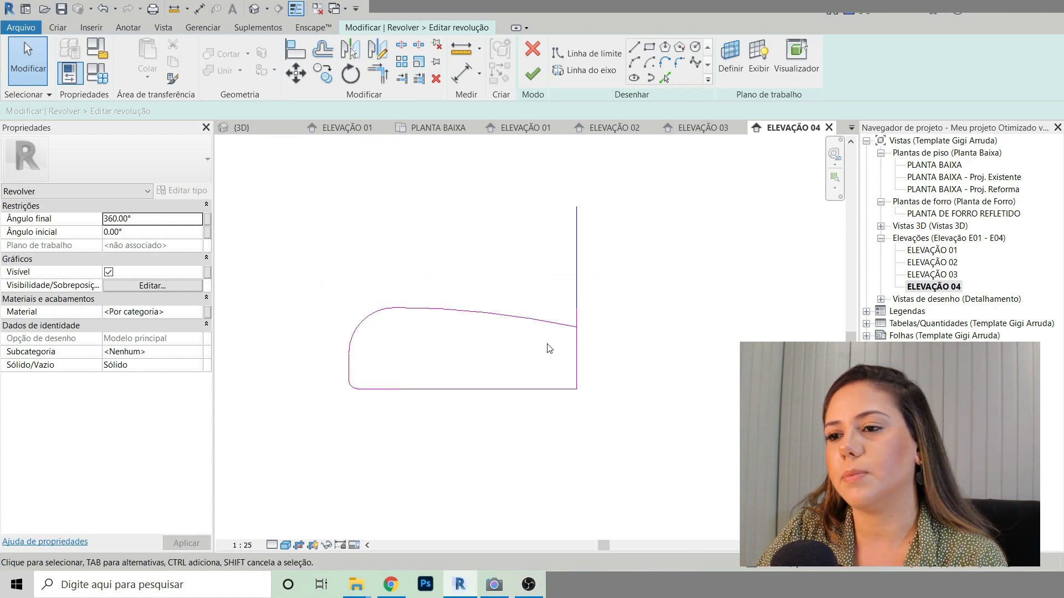
{"action": "scroll", "coordinate": [551, 339], "scroll_direction": "up", "scroll_amount": 2}
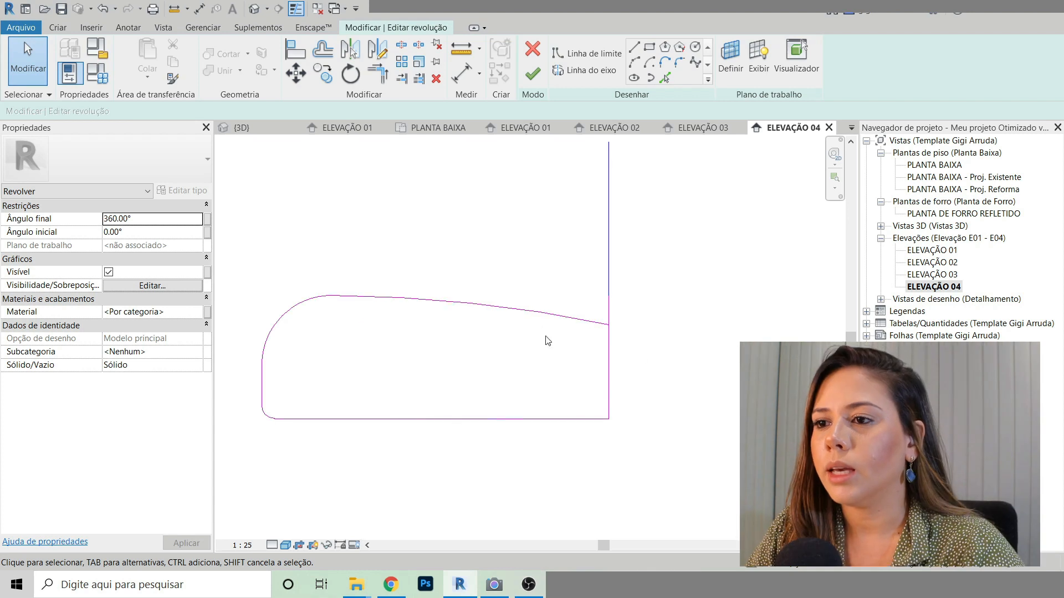
Step: Draw a construction circle of radius 0.015 centred where the sloping top arc meets the profile's right edge
{"action": "left_click", "coordinate": [695, 47]}
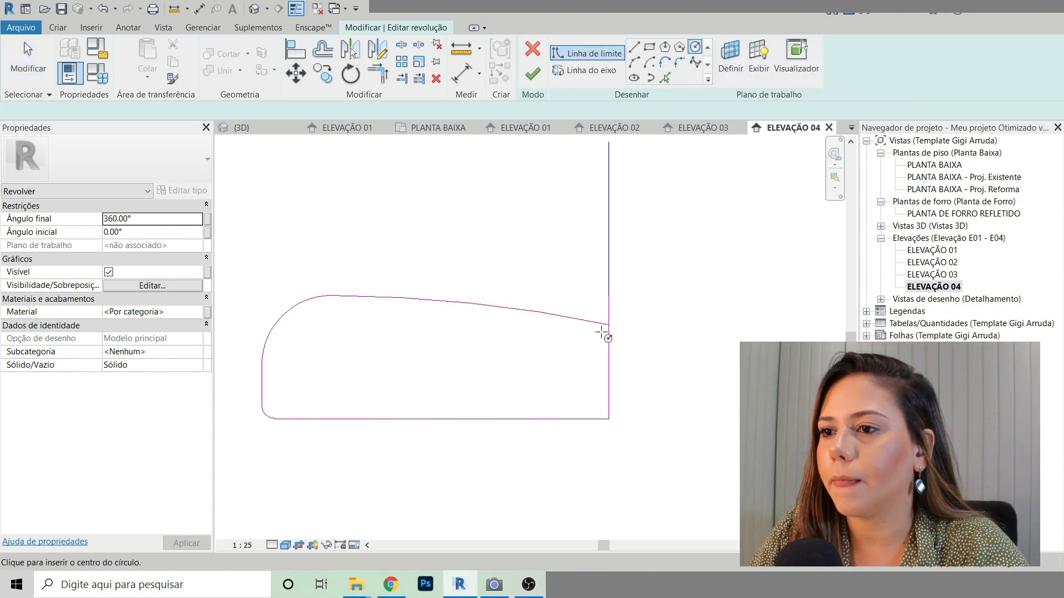
{"action": "scroll", "coordinate": [603, 328], "scroll_direction": "up", "scroll_amount": 3}
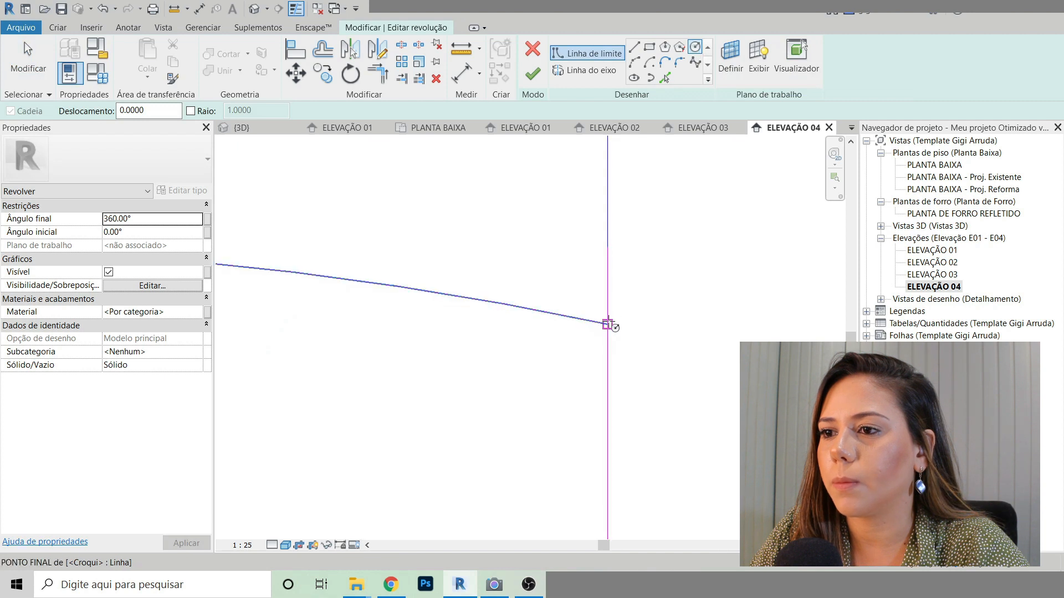
{"action": "left_click", "coordinate": [608, 324]}
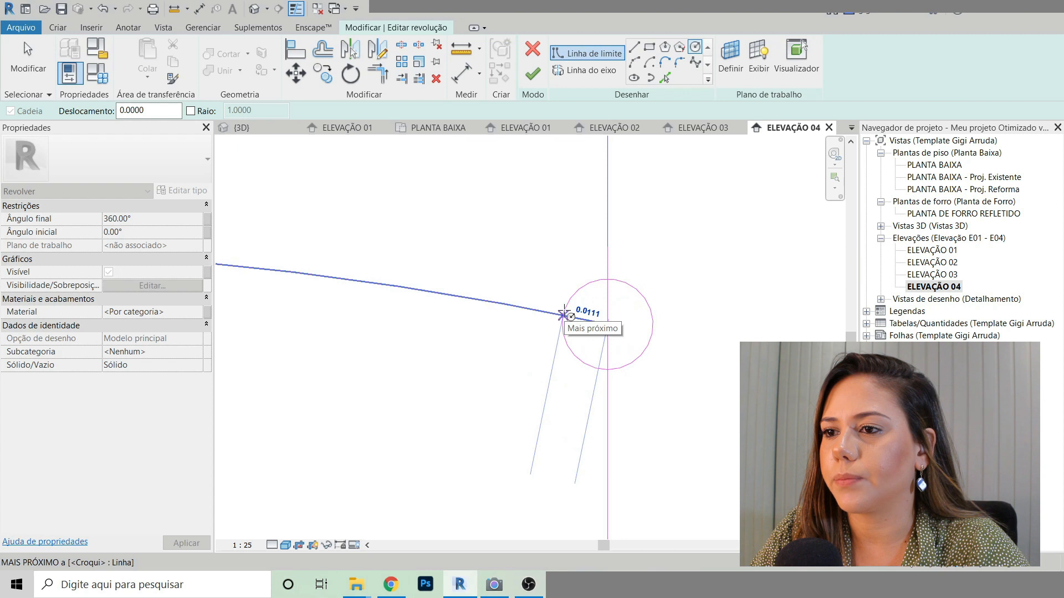
{"action": "type", "text": ".01"}
{"action": "key", "text": "Return"}
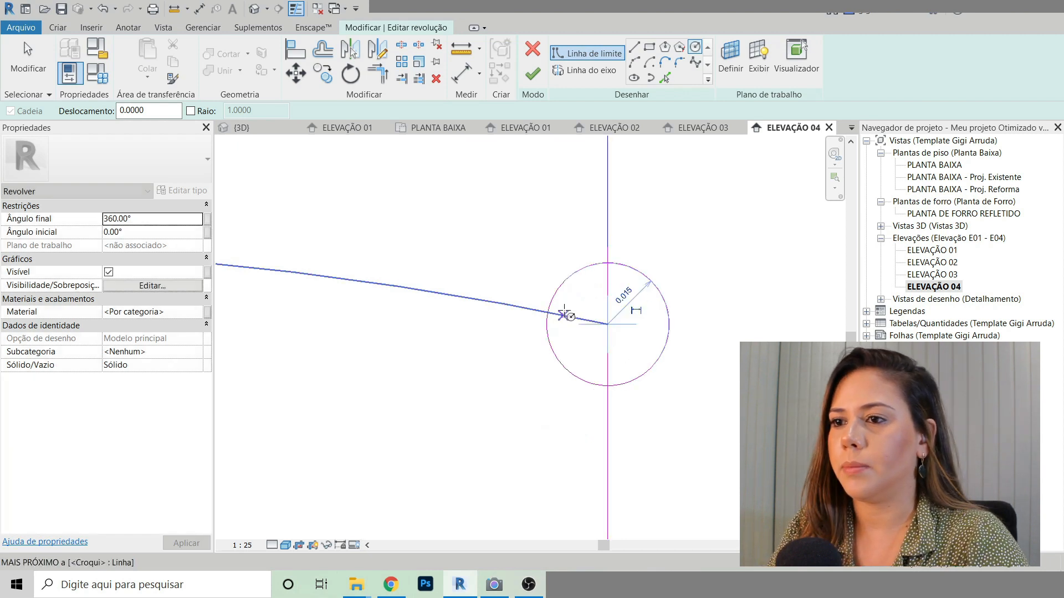
{"action": "key", "text": "Escape"}
{"action": "key", "text": "Escape"}
{"action": "scroll", "coordinate": [631, 311], "scroll_direction": "down", "scroll_amount": 3}
{"action": "scroll", "coordinate": [635, 309], "scroll_direction": "up", "scroll_amount": 2}
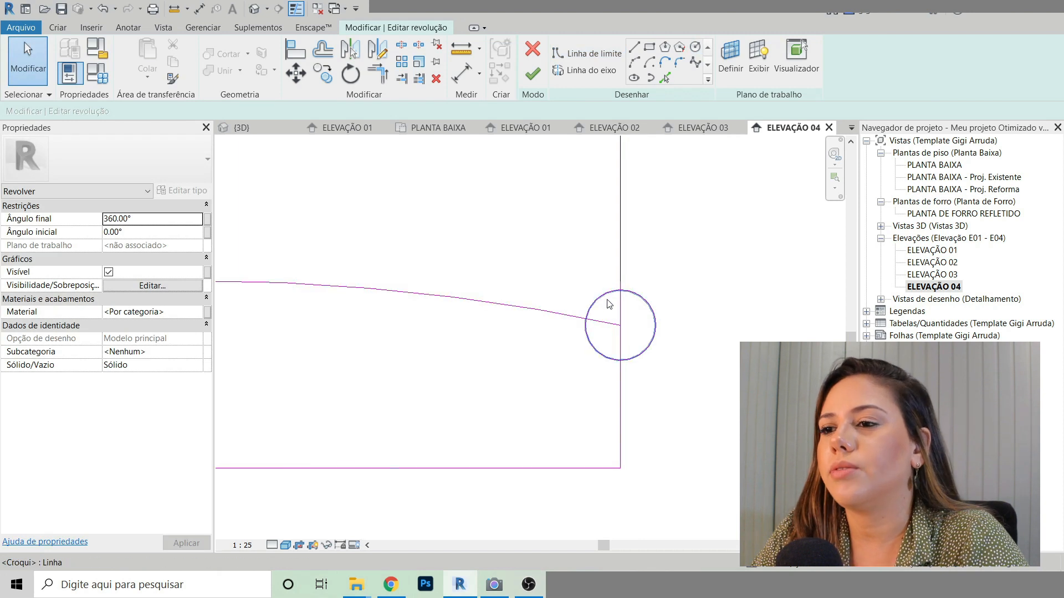
Step: Draw a start-end-radius arc of about 0.019 radius across the circle, starting where the circle crosses the sloping arc
{"action": "scroll", "coordinate": [609, 303], "scroll_direction": "up", "scroll_amount": 2}
{"action": "left_click", "coordinate": [609, 303]}
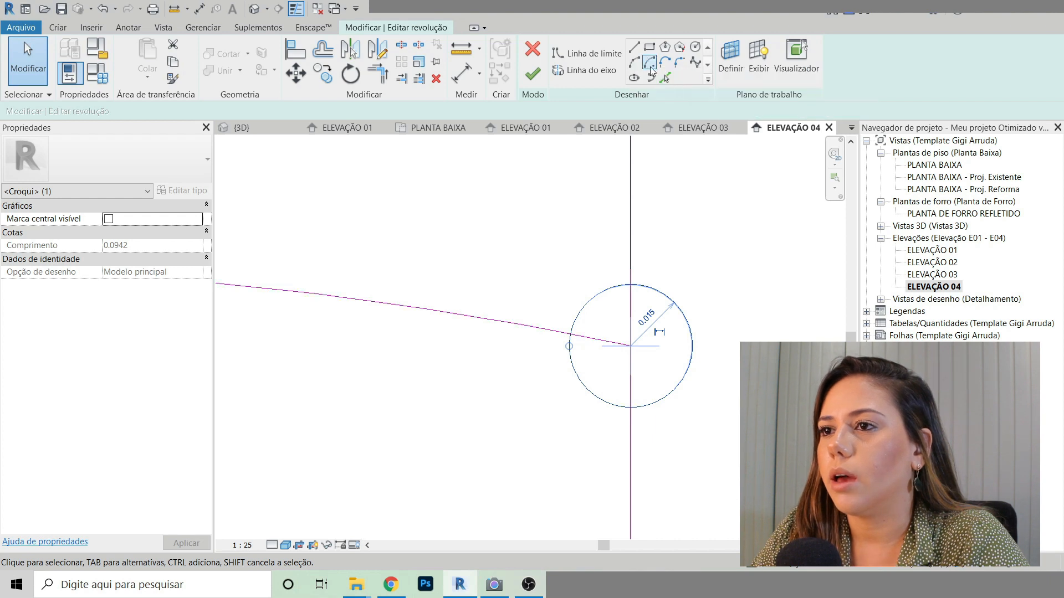
{"action": "left_click", "coordinate": [633, 64]}
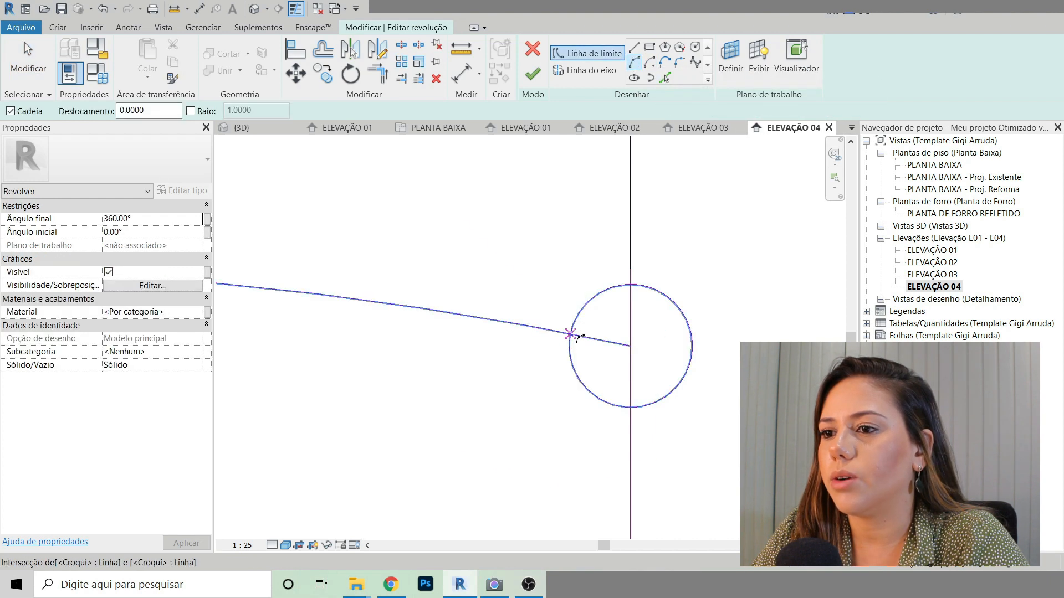
{"action": "left_click", "coordinate": [570, 334]}
{"action": "left_click", "coordinate": [690, 334]}
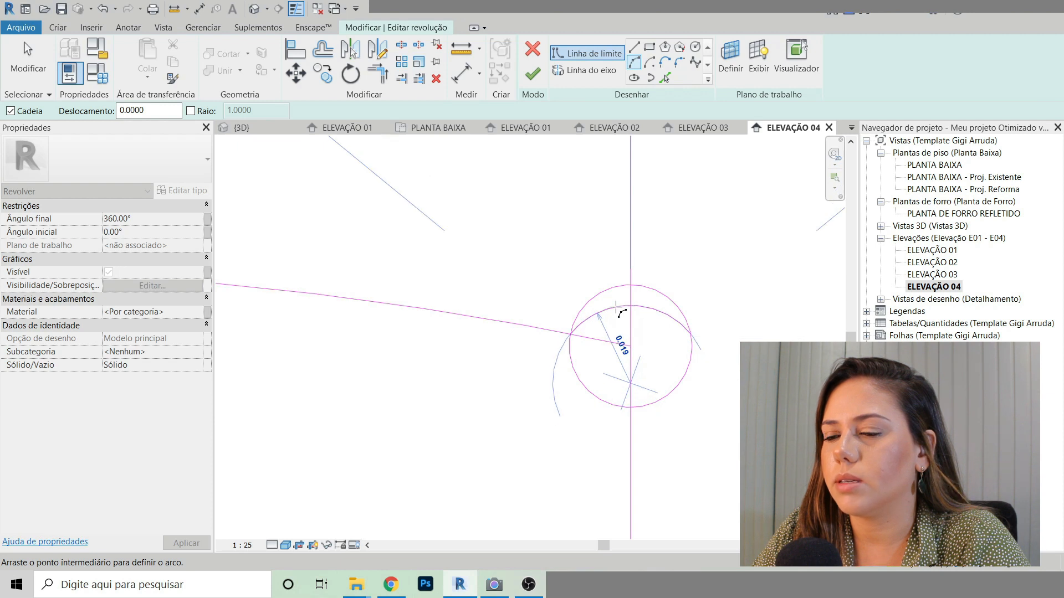
{"action": "left_click", "coordinate": [618, 309]}
{"action": "key", "text": "Escape"}
{"action": "key", "text": "Escape"}
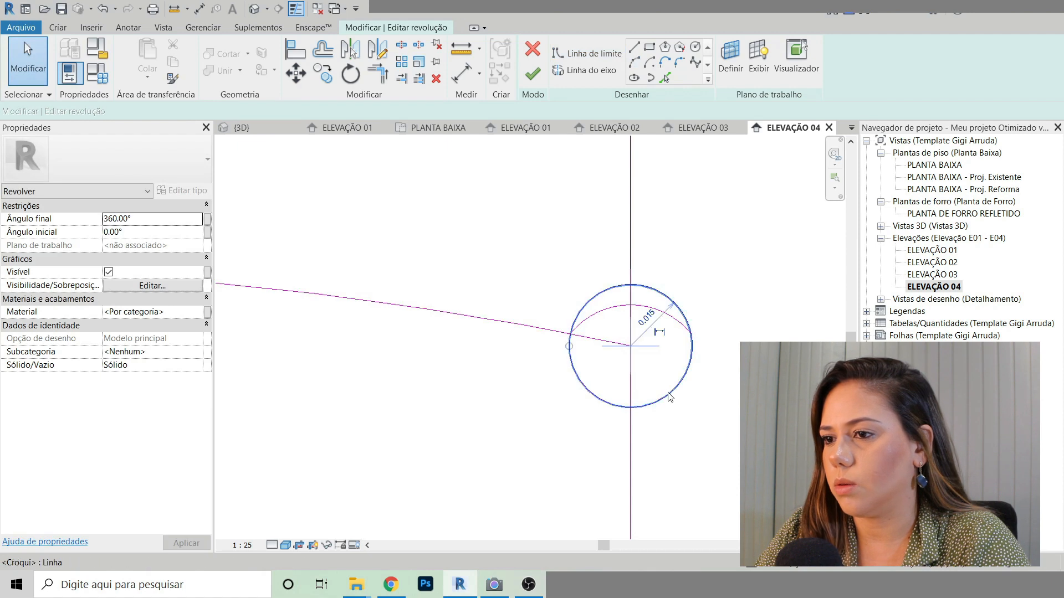
Step: Delete the construction circle around the small arc
{"action": "left_click", "coordinate": [671, 394]}
{"action": "key", "text": "Delete"}
{"action": "key", "text": "z"}
{"action": "key", "text": "f"}
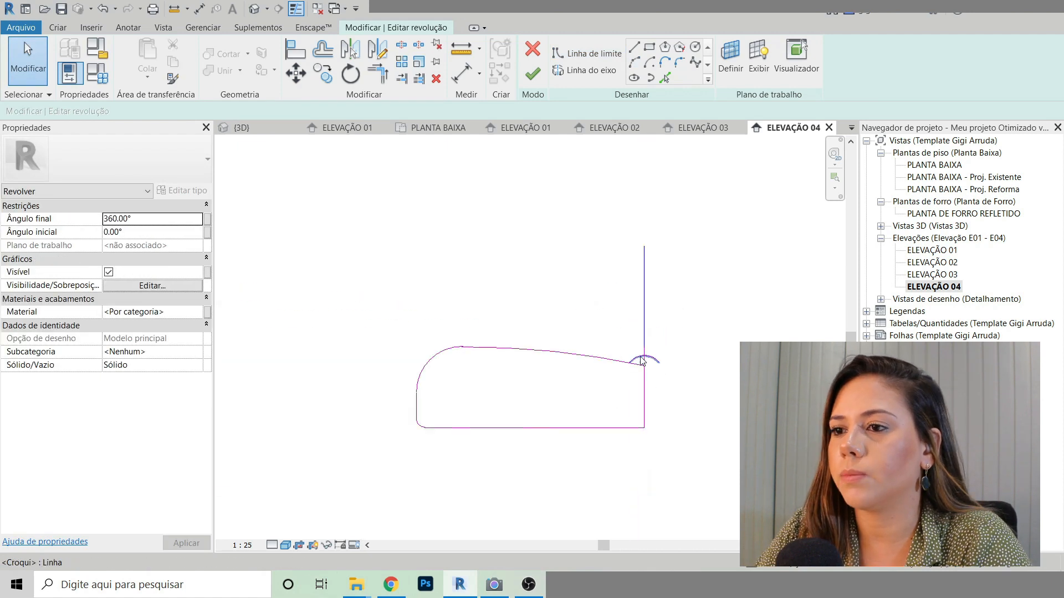
{"action": "scroll", "coordinate": [675, 396], "scroll_direction": "up", "scroll_amount": 5}
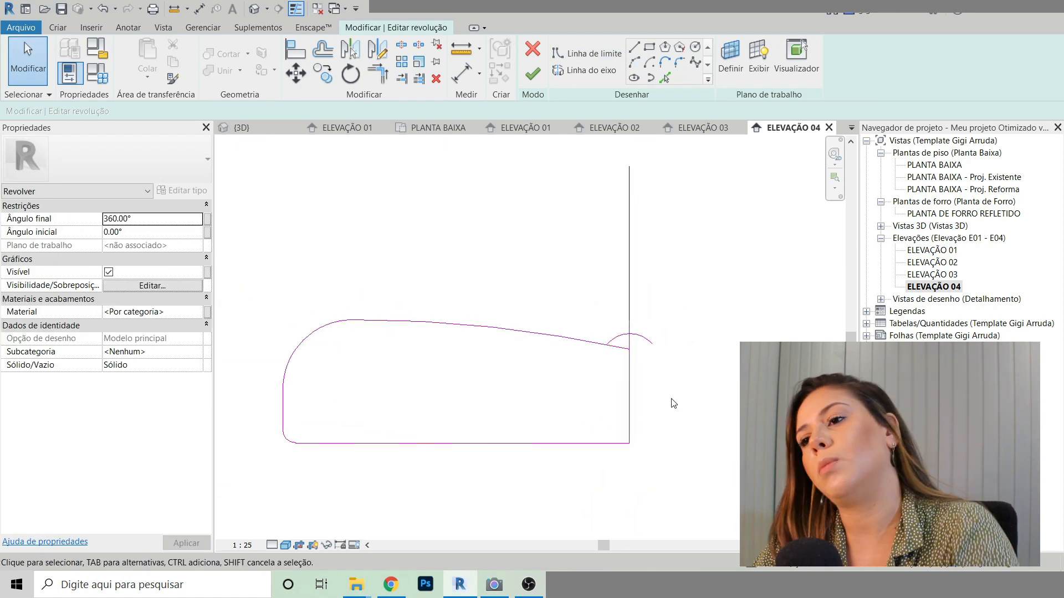
Step: Move the small arc vertically upward by 0.005 with the disjoin option (Desunir) enabled
{"action": "left_click", "coordinate": [568, 289]}
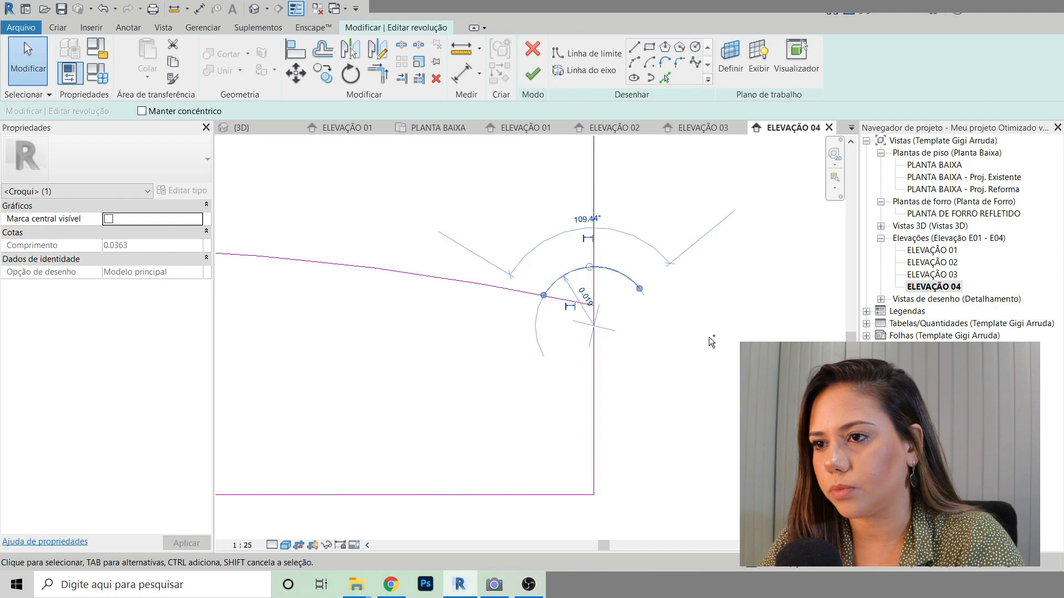
{"action": "key", "text": "Escape"}
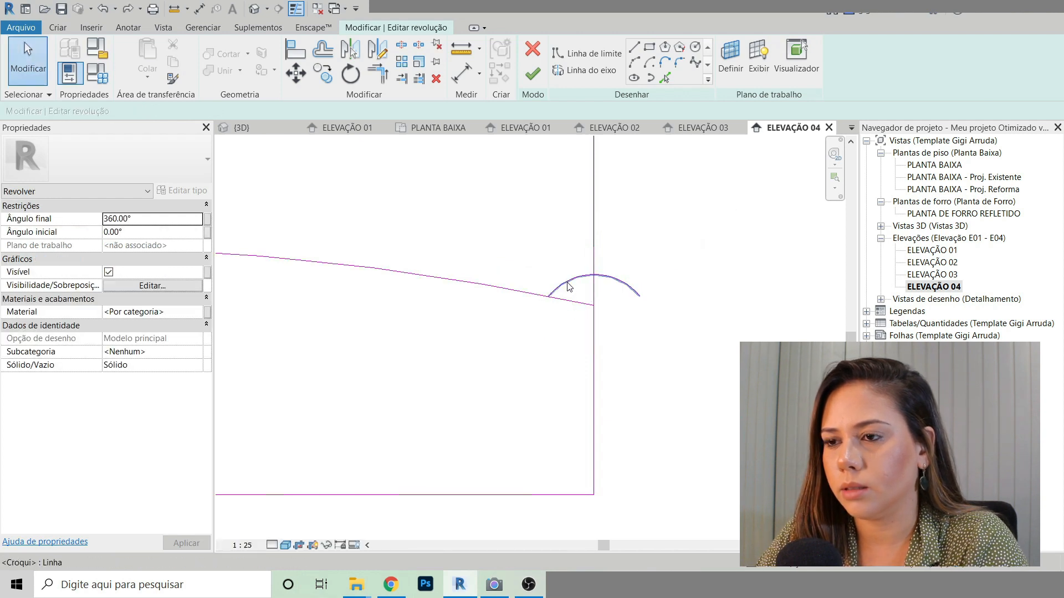
{"action": "left_click", "coordinate": [568, 286]}
{"action": "key", "text": "m"}
{"action": "key", "text": "v"}
{"action": "scroll", "coordinate": [556, 250], "scroll_direction": "up", "scroll_amount": 2}
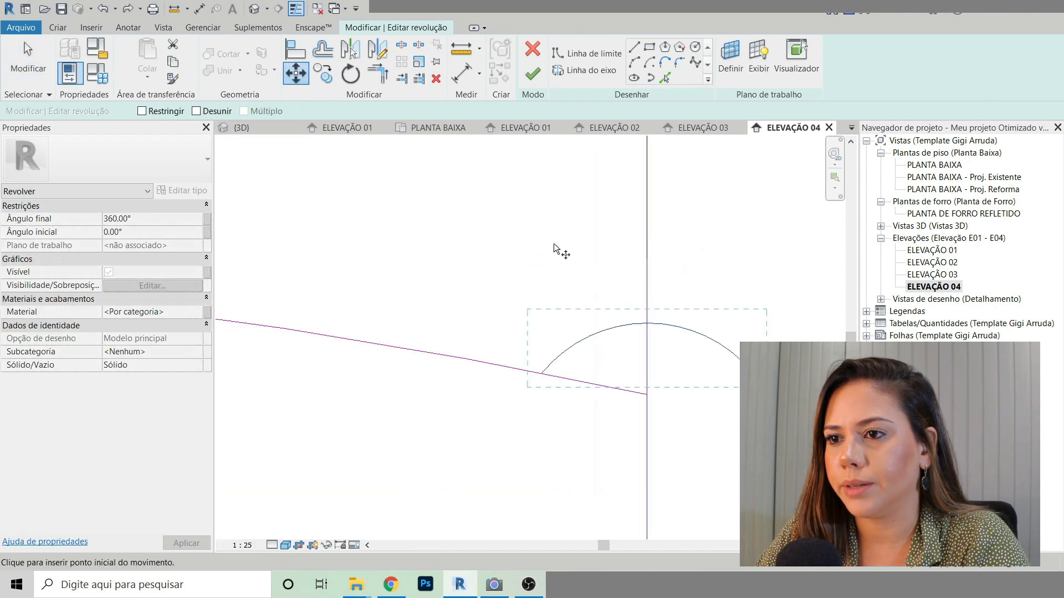
{"action": "left_click", "coordinate": [214, 112]}
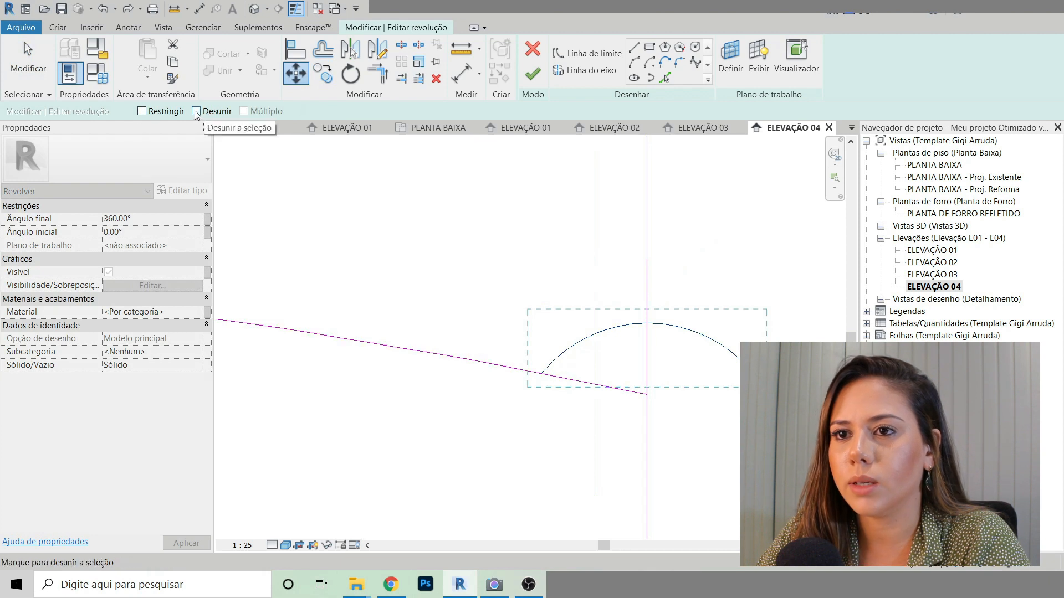
{"action": "left_click", "coordinate": [543, 373]}
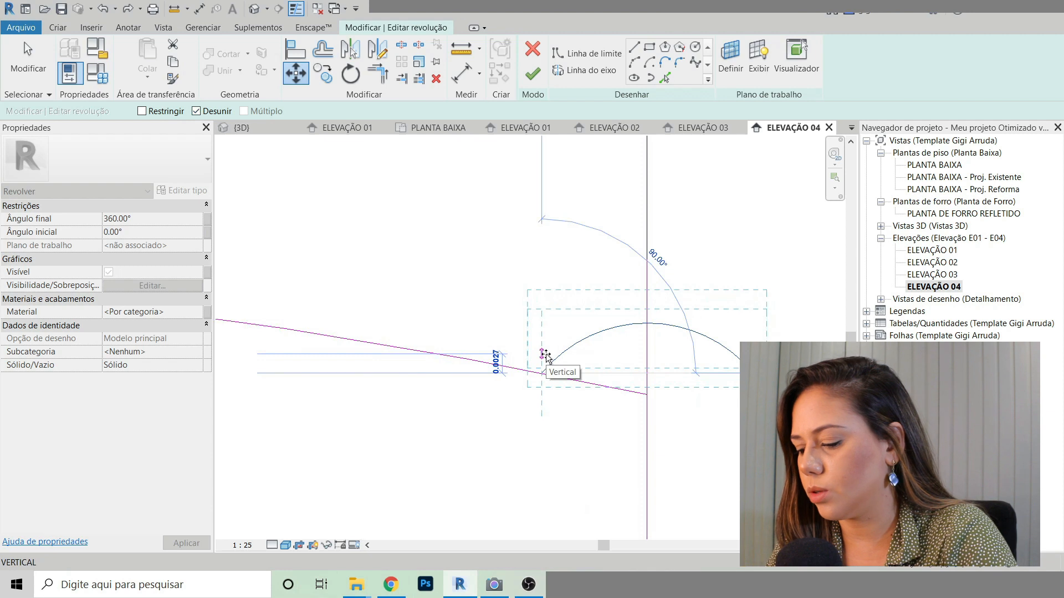
{"action": "type", "text": ".005"}
{"action": "key", "text": "Return"}
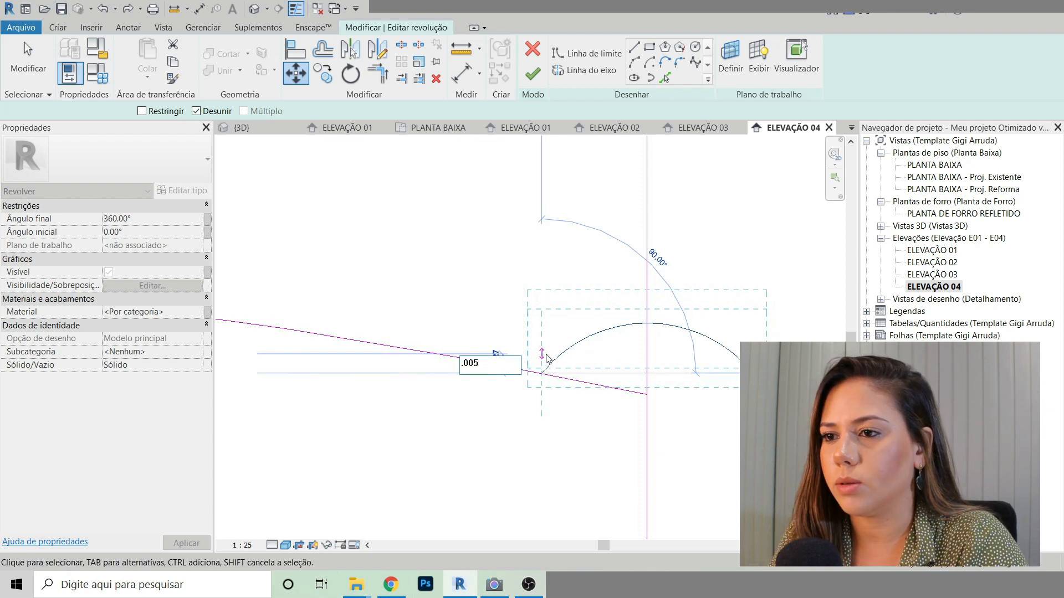
{"action": "scroll", "coordinate": [638, 327], "scroll_direction": "down", "scroll_amount": 3}
{"action": "key", "text": "Escape"}
{"action": "scroll", "coordinate": [638, 327], "scroll_direction": "down", "scroll_amount": 2}
{"action": "scroll", "coordinate": [641, 304], "scroll_direction": "up", "scroll_amount": 2}
Step: Nudge the small arc slightly downward toward the sloping seat curve
{"action": "left_click", "coordinate": [621, 269]}
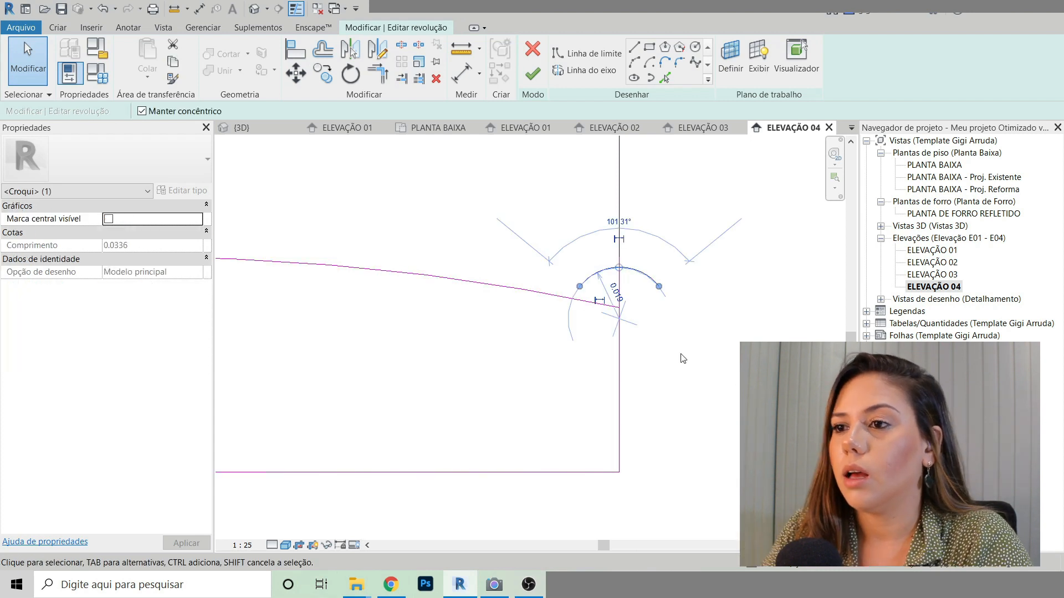
{"action": "key", "text": "Escape"}
{"action": "scroll", "coordinate": [687, 362], "scroll_direction": "down", "scroll_amount": 3}
{"action": "scroll", "coordinate": [684, 368], "scroll_direction": "up", "scroll_amount": 5}
{"action": "left_click", "coordinate": [602, 346]}
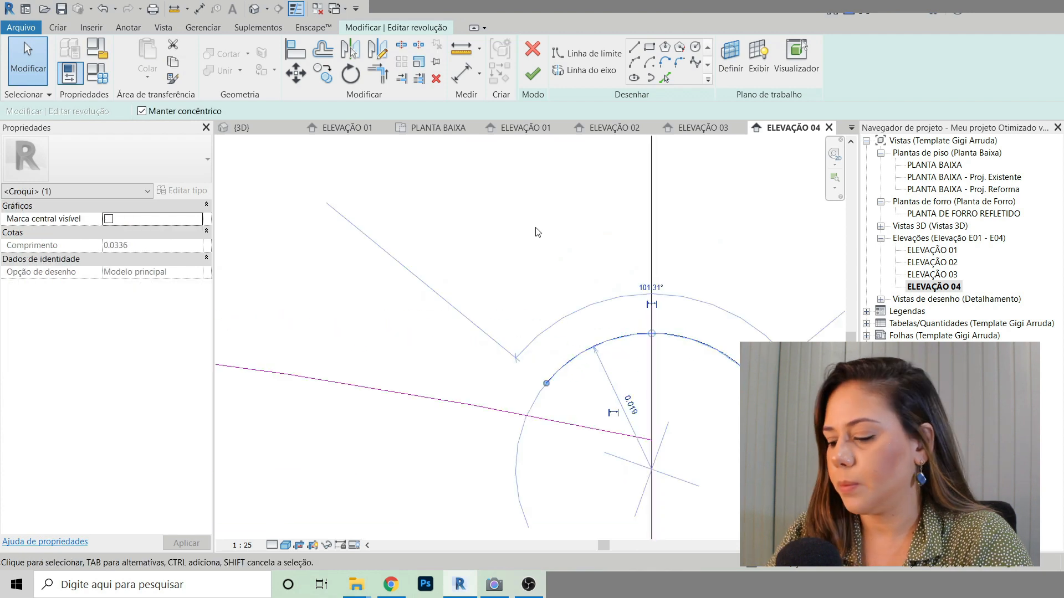
{"action": "key", "text": "Down"}
{"action": "key", "text": "Down"}
{"action": "key", "text": "Down"}
{"action": "key", "text": "Down"}
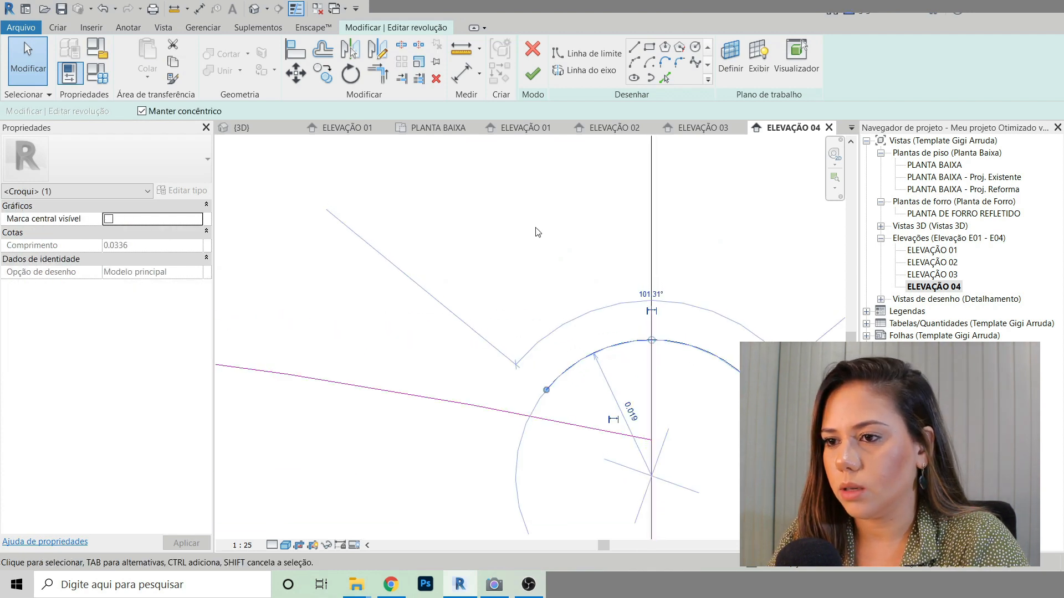
{"action": "key", "text": "Down"}
{"action": "key", "text": "Down"}
{"action": "key", "text": "Down"}
{"action": "key", "text": "Escape"}
{"action": "scroll", "coordinate": [607, 292], "scroll_direction": "down", "scroll_amount": 3}
{"action": "scroll", "coordinate": [604, 299], "scroll_direction": "down", "scroll_amount": 3}
{"action": "scroll", "coordinate": [573, 302], "scroll_direction": "up", "scroll_amount": 5}
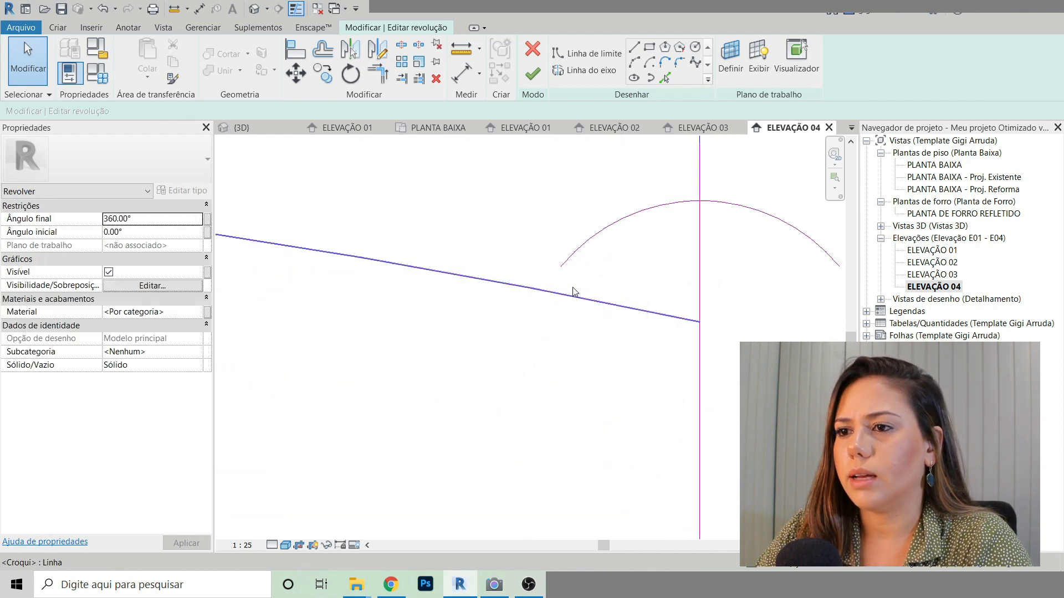
Step: Draw lines from the small arc's left end: about 0.0019 down, 0.009 horizontally toward the axis, and down to the sloping arc
{"action": "left_click", "coordinate": [634, 48]}
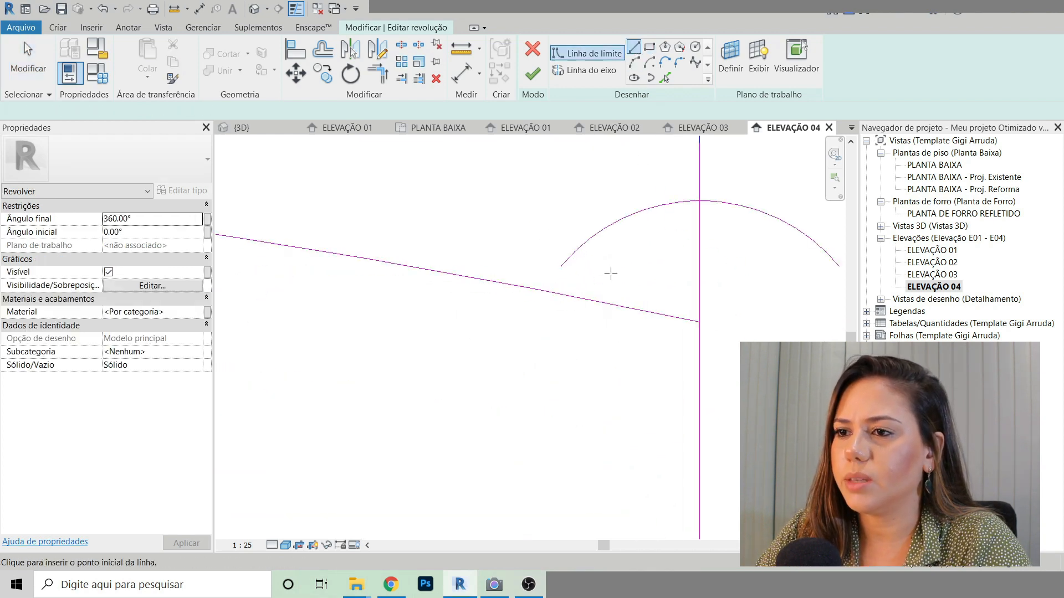
{"action": "scroll", "coordinate": [560, 268], "scroll_direction": "up", "scroll_amount": 1}
{"action": "left_click", "coordinate": [560, 267]}
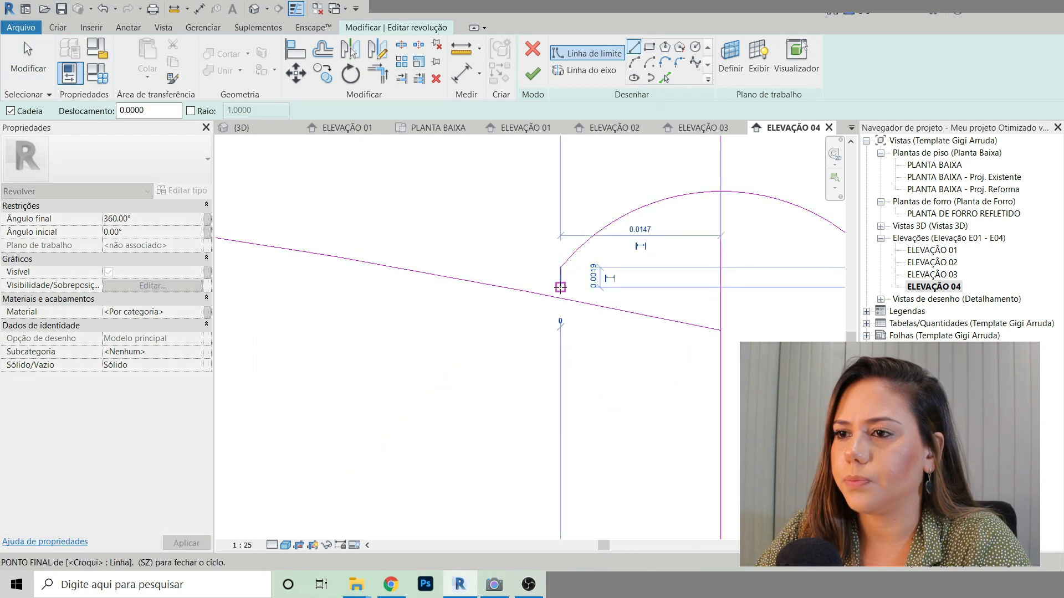
{"action": "left_click", "coordinate": [560, 287]}
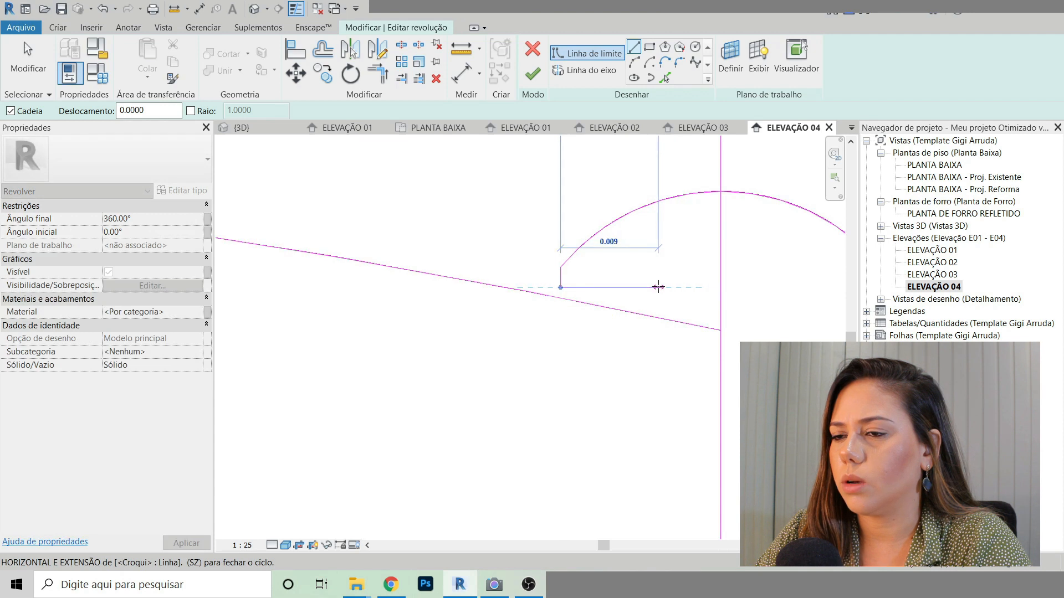
{"action": "left_click", "coordinate": [658, 288]}
{"action": "left_click", "coordinate": [658, 318]}
{"action": "key", "text": "Escape"}
{"action": "scroll", "coordinate": [628, 339], "scroll_direction": "down", "scroll_amount": 8}
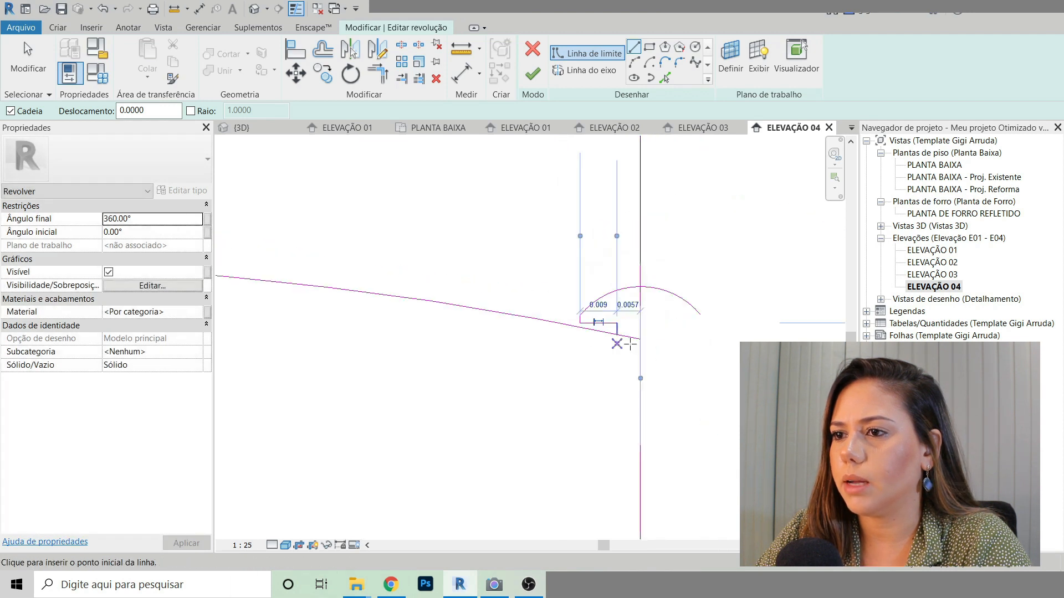
{"action": "key", "text": "Escape"}
{"action": "key", "text": "Escape"}
Step: Trim the sloping seat arc at the short vertical line beneath the small arc
{"action": "scroll", "coordinate": [654, 311], "scroll_direction": "up", "scroll_amount": 10}
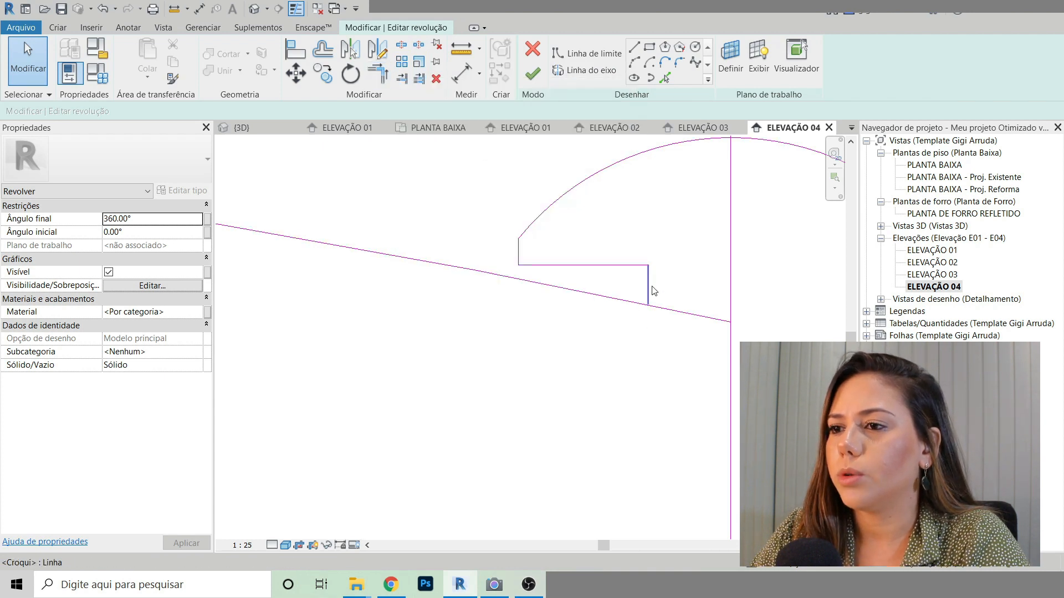
{"action": "left_click", "coordinate": [384, 77]}
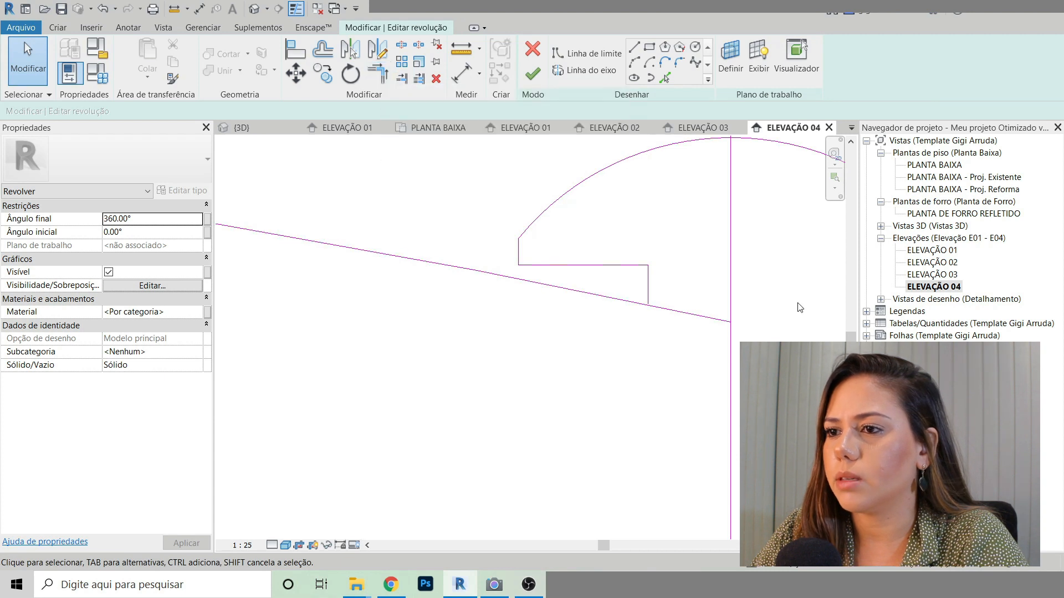
{"action": "left_click", "coordinate": [648, 281]}
{"action": "left_click", "coordinate": [608, 293]}
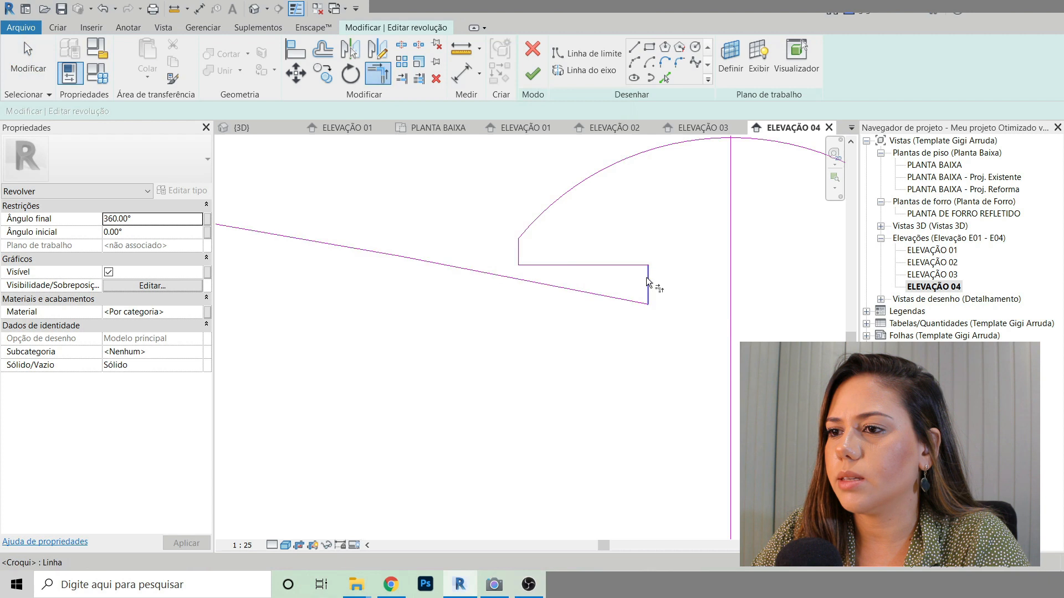
{"action": "scroll", "coordinate": [666, 293], "scroll_direction": "down", "scroll_amount": 3}
{"action": "scroll", "coordinate": [666, 294], "scroll_direction": "down", "scroll_amount": 3}
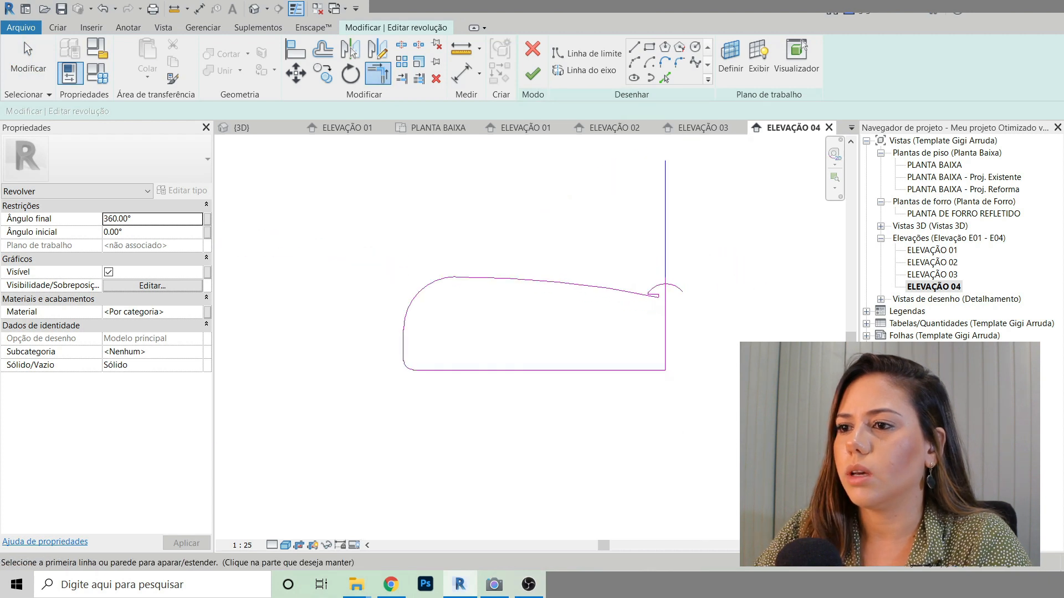
Step: Trim the profile's right edge and the small arc into a corner, and finish the revolve sketch
{"action": "scroll", "coordinate": [666, 293], "scroll_direction": "up", "scroll_amount": 6}
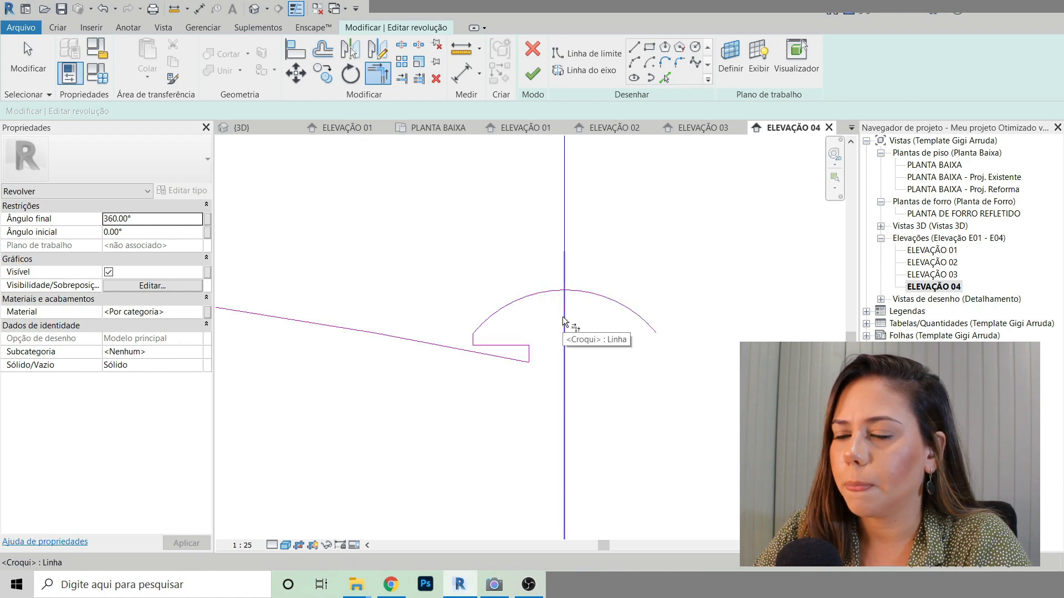
{"action": "left_click", "coordinate": [564, 320]}
{"action": "left_click", "coordinate": [548, 293]}
{"action": "scroll", "coordinate": [713, 292], "scroll_direction": "down", "scroll_amount": 5}
{"action": "key", "text": "Escape"}
{"action": "middle_click_drag", "start_coordinate": [732, 323], "coordinate": [702, 344]}
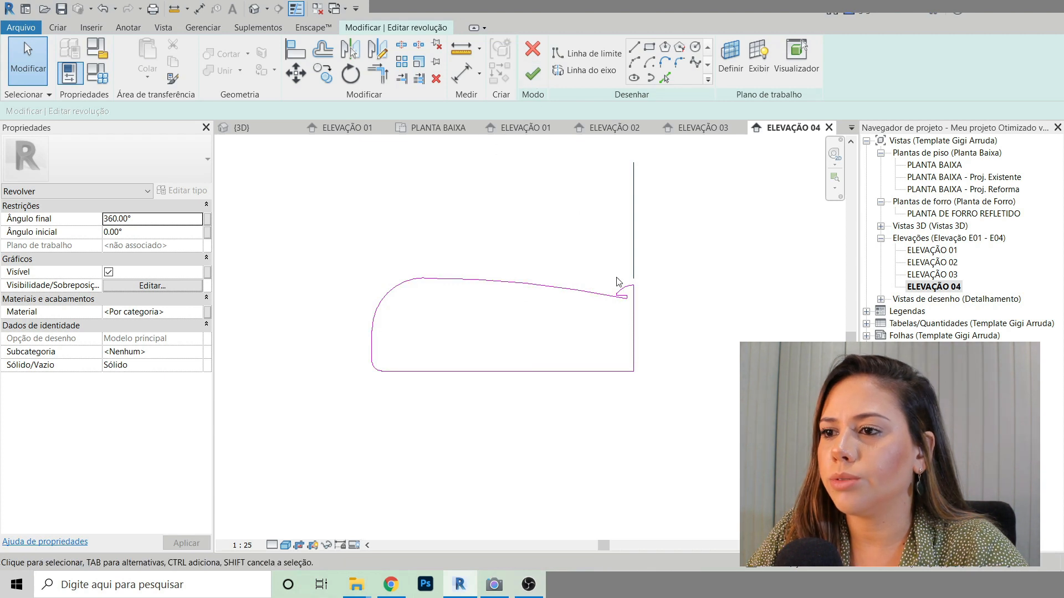
{"action": "left_click", "coordinate": [531, 76]}
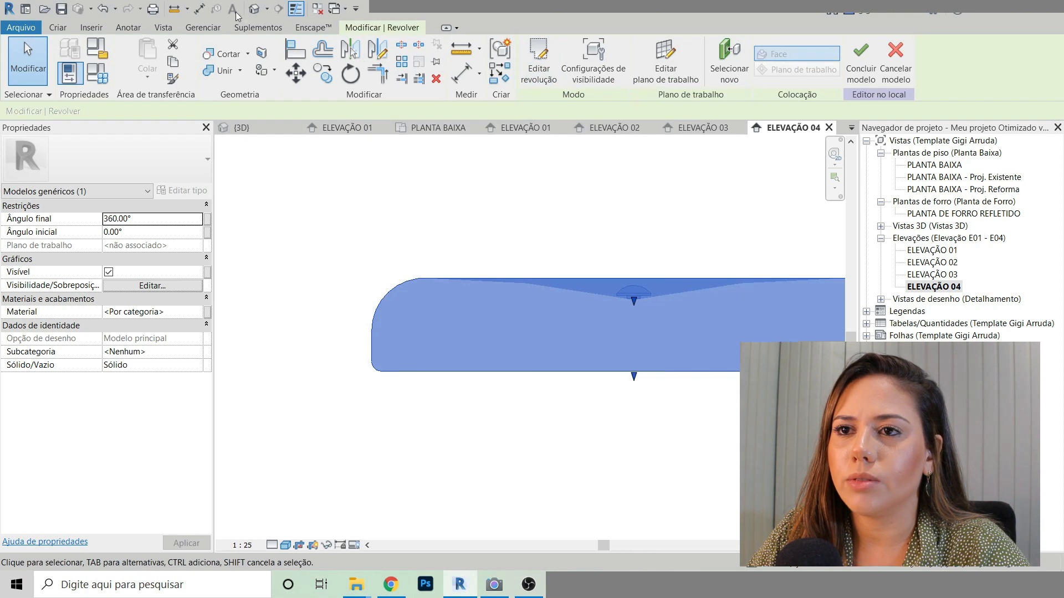
Step: Examine the revolved seat and its small central button from several angles in the 3D view
{"action": "left_click", "coordinate": [255, 10]}
{"action": "scroll", "coordinate": [430, 400], "scroll_direction": "up", "scroll_amount": 10}
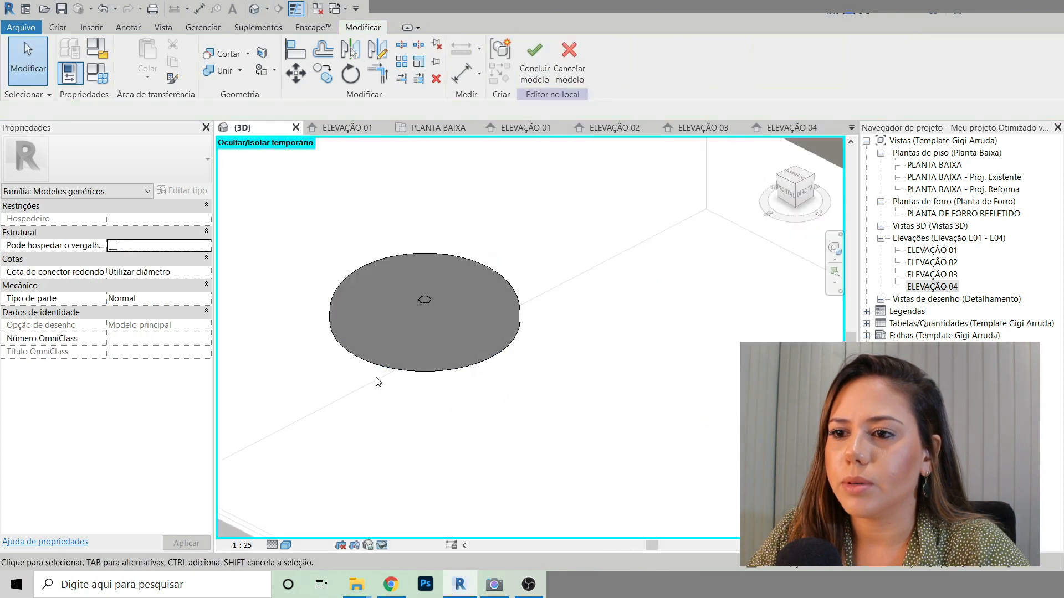
{"action": "scroll", "coordinate": [627, 452], "scroll_direction": "down", "scroll_amount": 5}
{"action": "middle_click_drag", "start_coordinate": [700, 484], "coordinate": [590, 451], "text": "shift"}
{"action": "left_click", "coordinate": [484, 340]}
{"action": "middle_click_drag", "start_coordinate": [706, 427], "coordinate": [735, 423], "text": "shift"}
{"action": "left_click", "coordinate": [708, 468]}
{"action": "scroll", "coordinate": [589, 361], "scroll_direction": "up", "scroll_amount": 5}
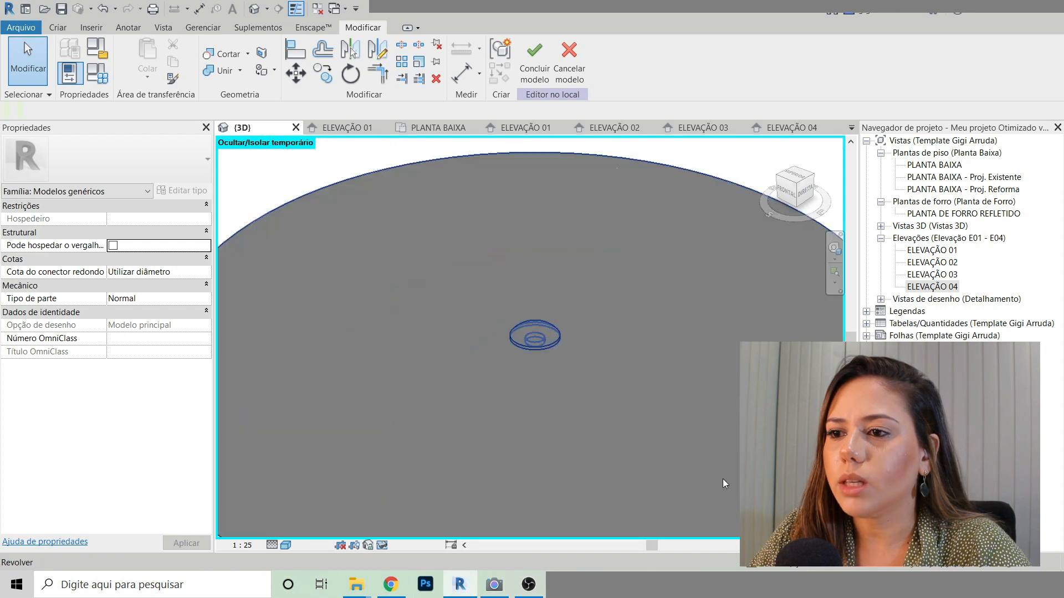
{"action": "scroll", "coordinate": [384, 267], "scroll_direction": "down", "scroll_amount": 3}
{"action": "scroll", "coordinate": [384, 267], "scroll_direction": "down", "scroll_amount": 2}
{"action": "scroll", "coordinate": [677, 410], "scroll_direction": "down", "scroll_amount": 2}
{"action": "middle_click_drag", "start_coordinate": [676, 407], "coordinate": [705, 348], "text": "shift"}
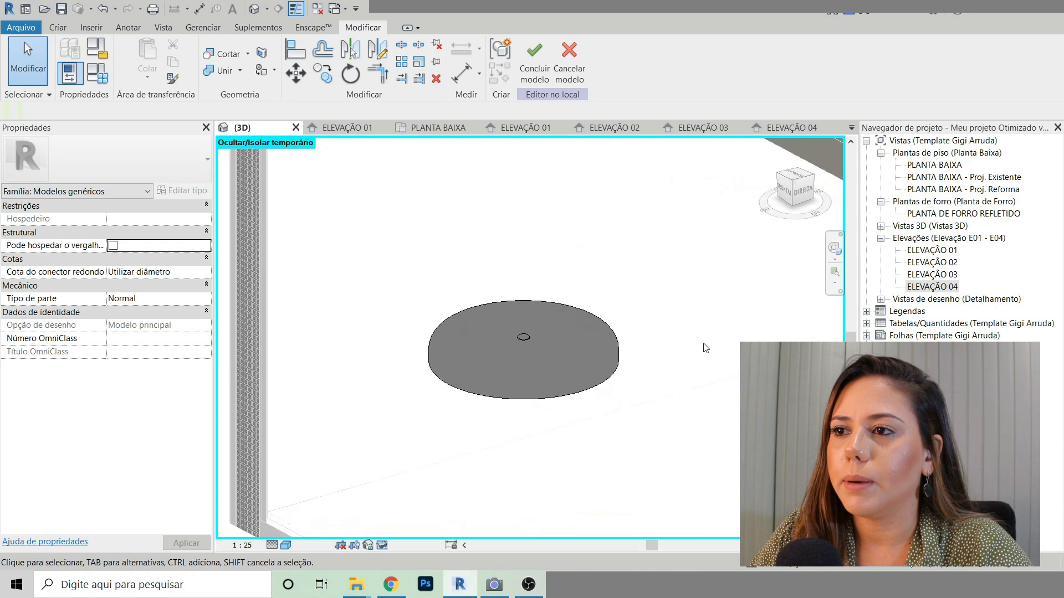
Step: Examine the revolved seat's curved top and central button in the ELEVAÇÃO 04 view and from above in 3D
{"action": "left_click", "coordinate": [787, 128]}
{"action": "scroll", "coordinate": [388, 310], "scroll_direction": "down", "scroll_amount": 3}
{"action": "scroll", "coordinate": [443, 346], "scroll_direction": "up", "scroll_amount": 3}
{"action": "left_click", "coordinate": [393, 312]}
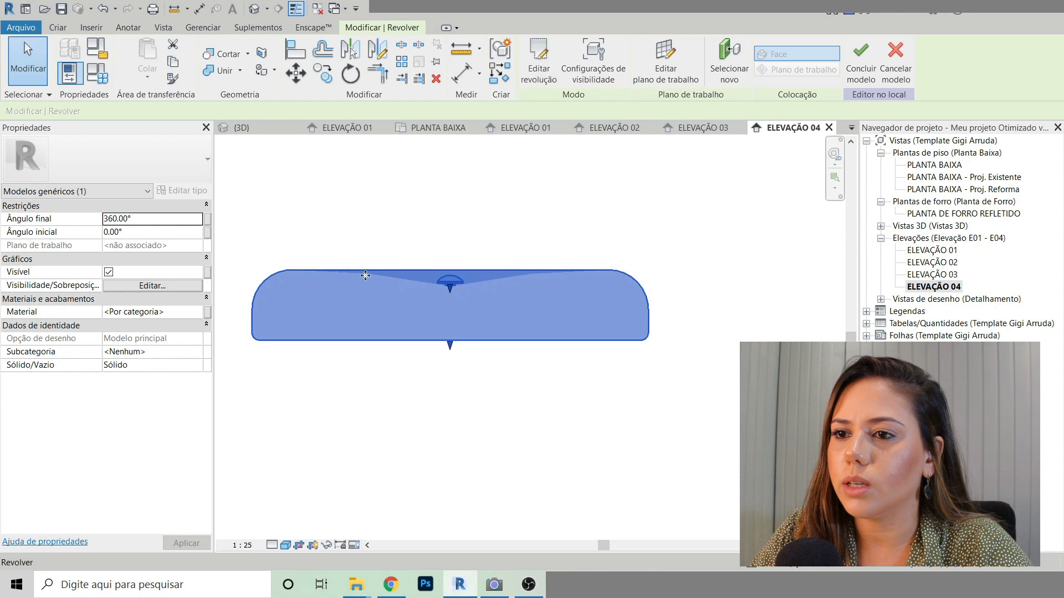
{"action": "scroll", "coordinate": [465, 289], "scroll_direction": "up", "scroll_amount": 3}
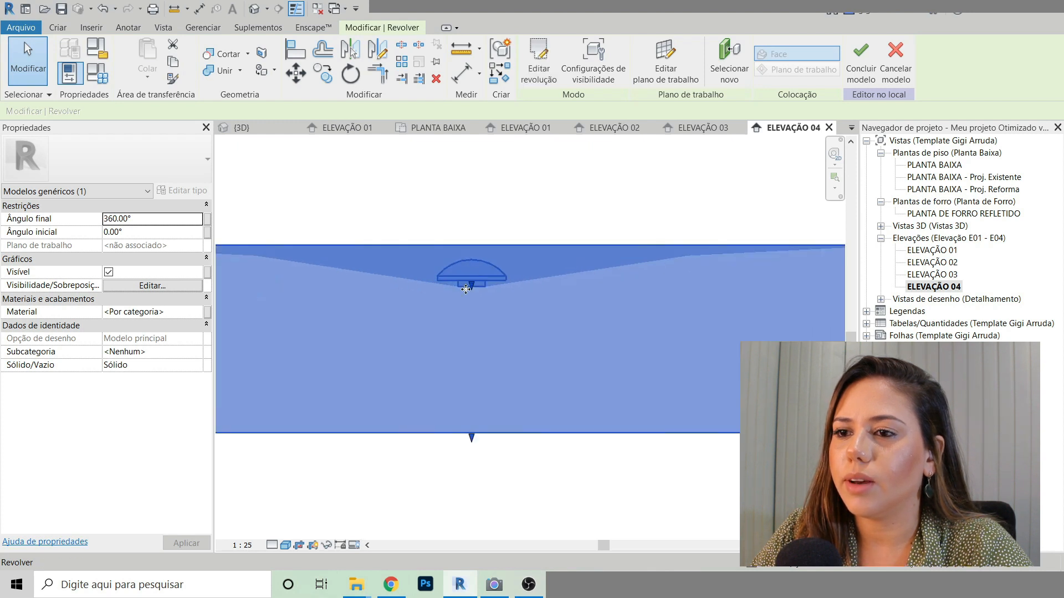
{"action": "scroll", "coordinate": [466, 289], "scroll_direction": "down", "scroll_amount": 5}
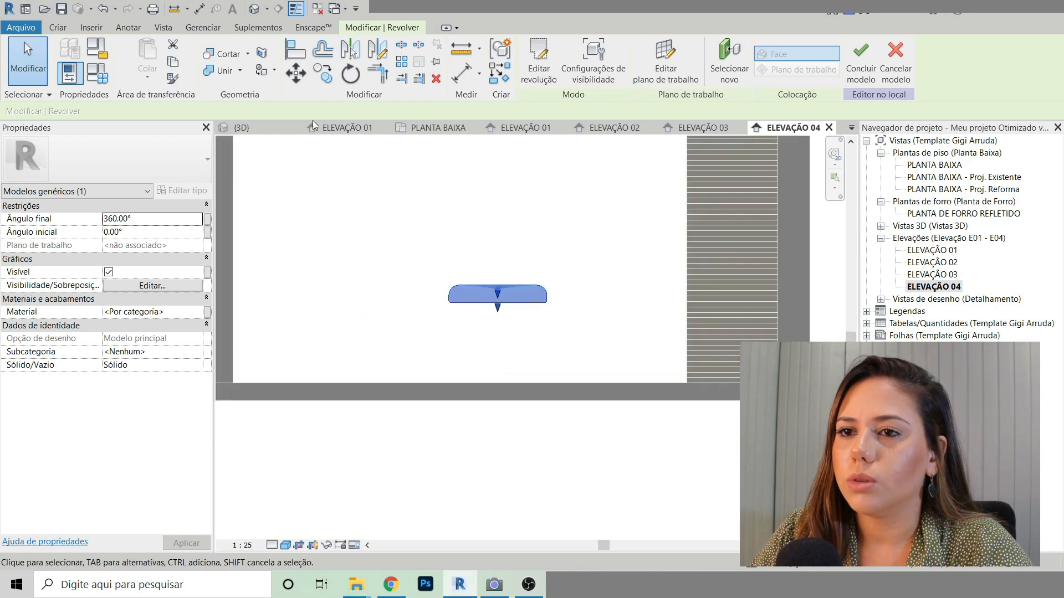
{"action": "left_click", "coordinate": [255, 9]}
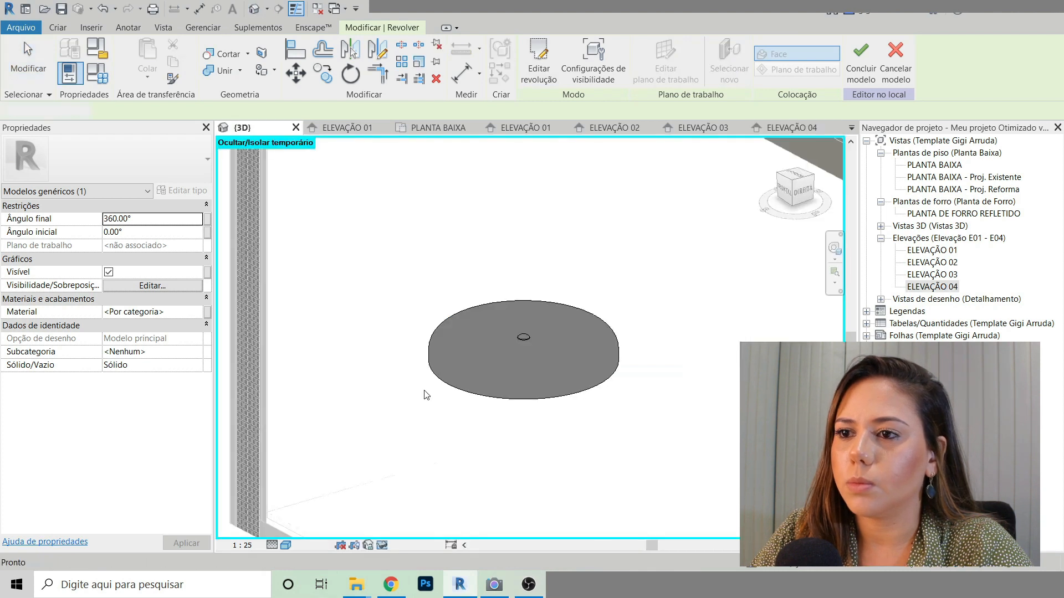
{"action": "middle_click_drag", "start_coordinate": [592, 393], "coordinate": [615, 370], "text": "shift"}
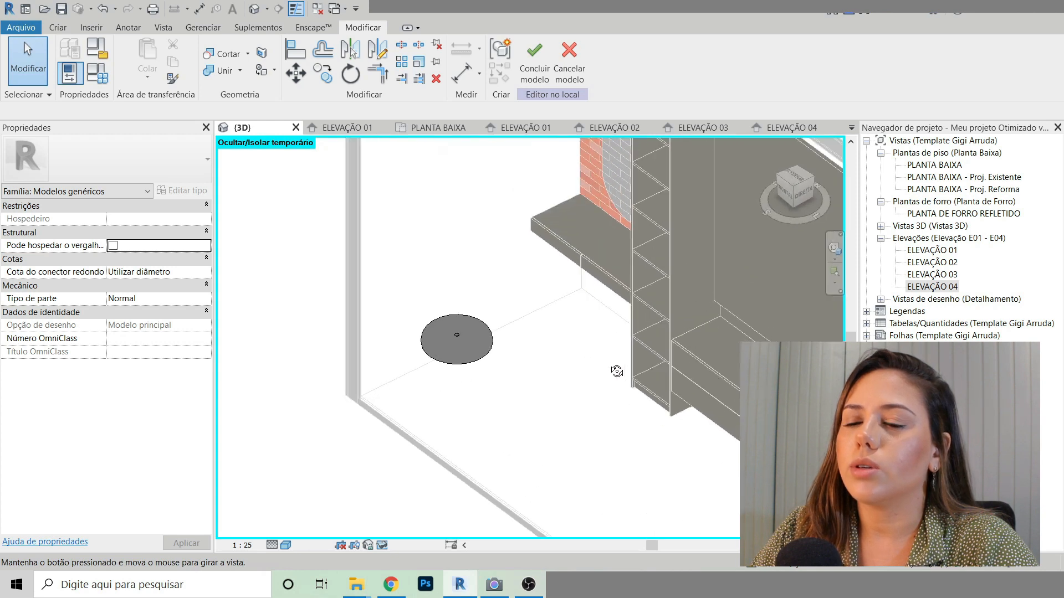
{"action": "scroll", "coordinate": [419, 347], "scroll_direction": "up", "scroll_amount": 3}
{"action": "scroll", "coordinate": [421, 348], "scroll_direction": "up", "scroll_amount": 1}
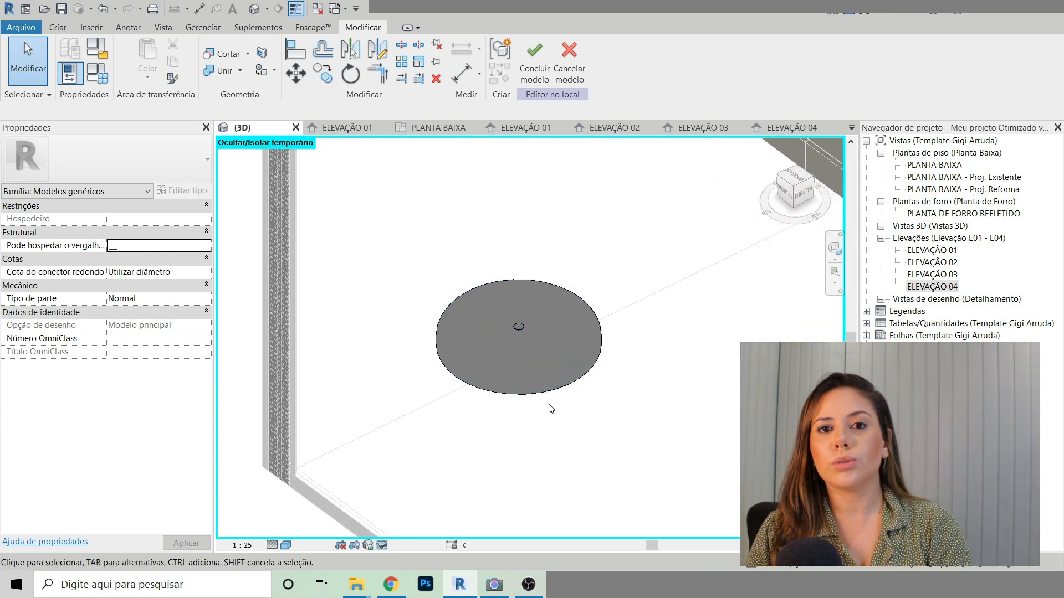
Step: Start a second solid revolve in the ELEVAÇÃO 04 view, picking the 15cm - Interna wall face as its work plane
{"action": "left_click", "coordinate": [793, 128]}
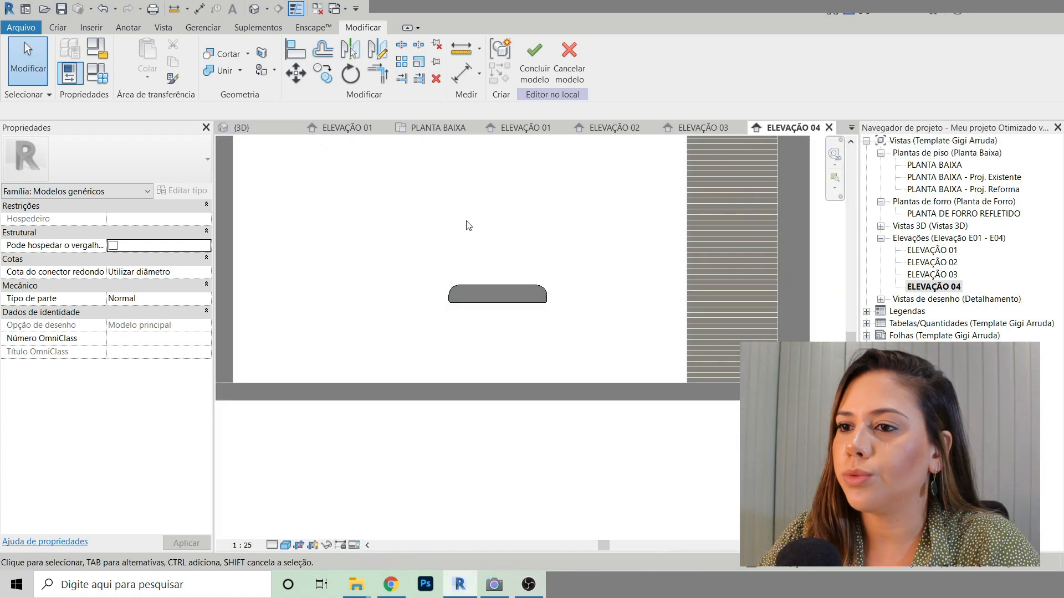
{"action": "scroll", "coordinate": [460, 270], "scroll_direction": "up", "scroll_amount": 1}
{"action": "middle_click_drag", "start_coordinate": [633, 355], "coordinate": [631, 385]}
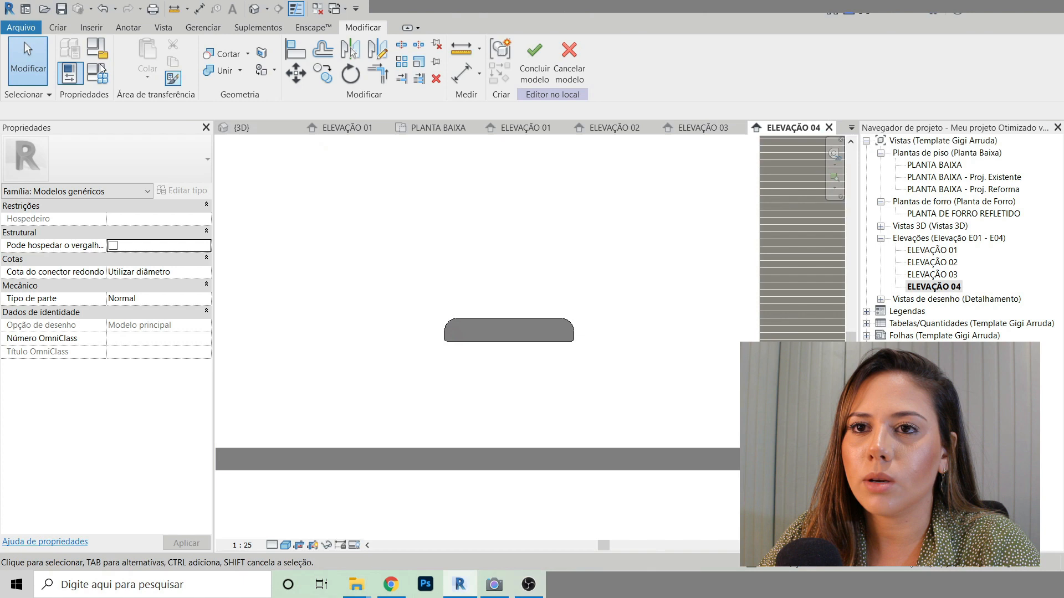
{"action": "left_click", "coordinate": [58, 27]}
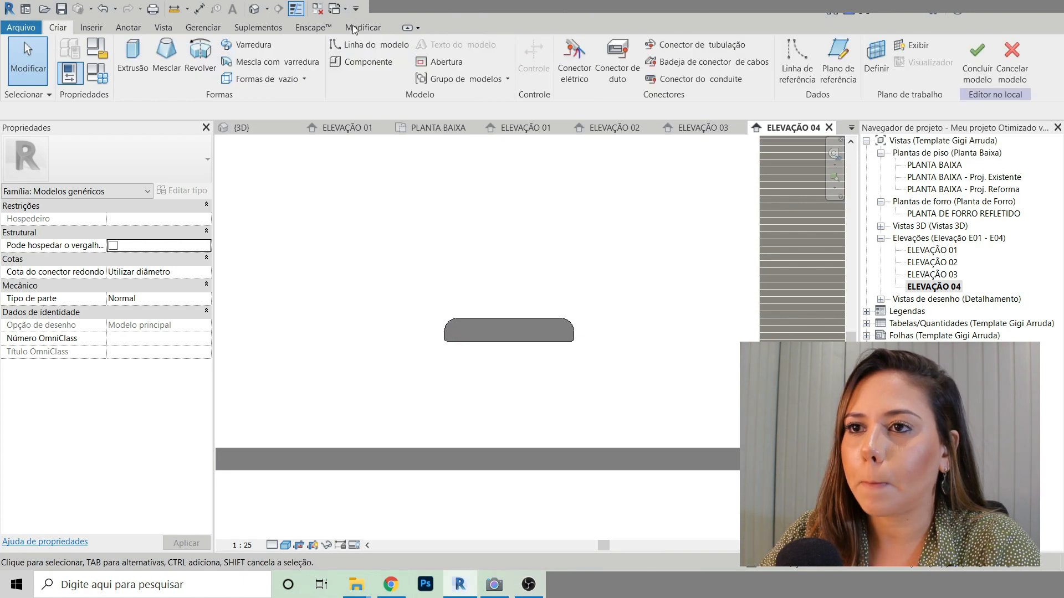
{"action": "left_click", "coordinate": [370, 29]}
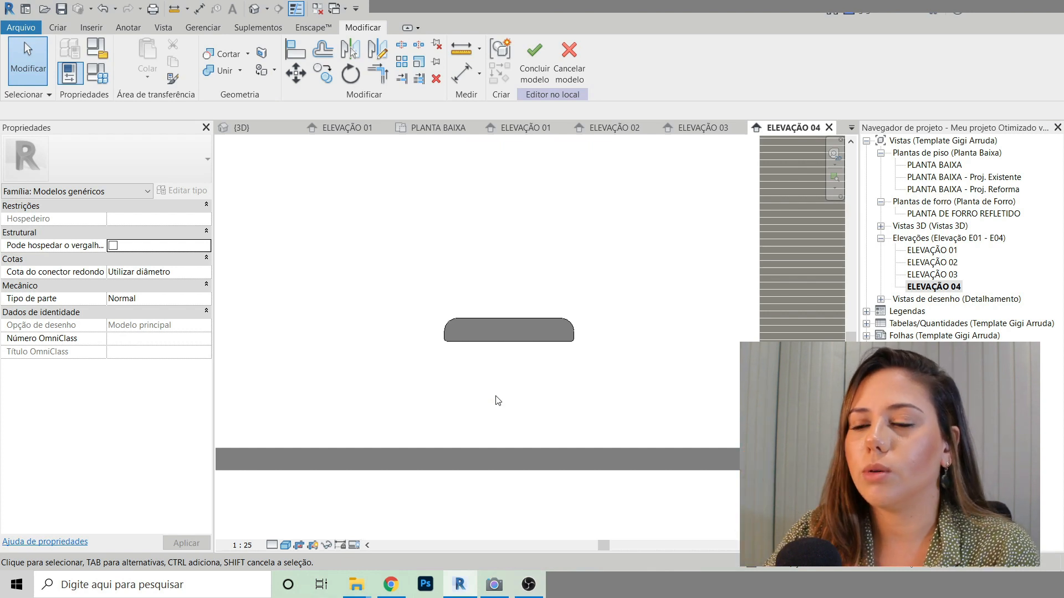
{"action": "left_click", "coordinate": [57, 27]}
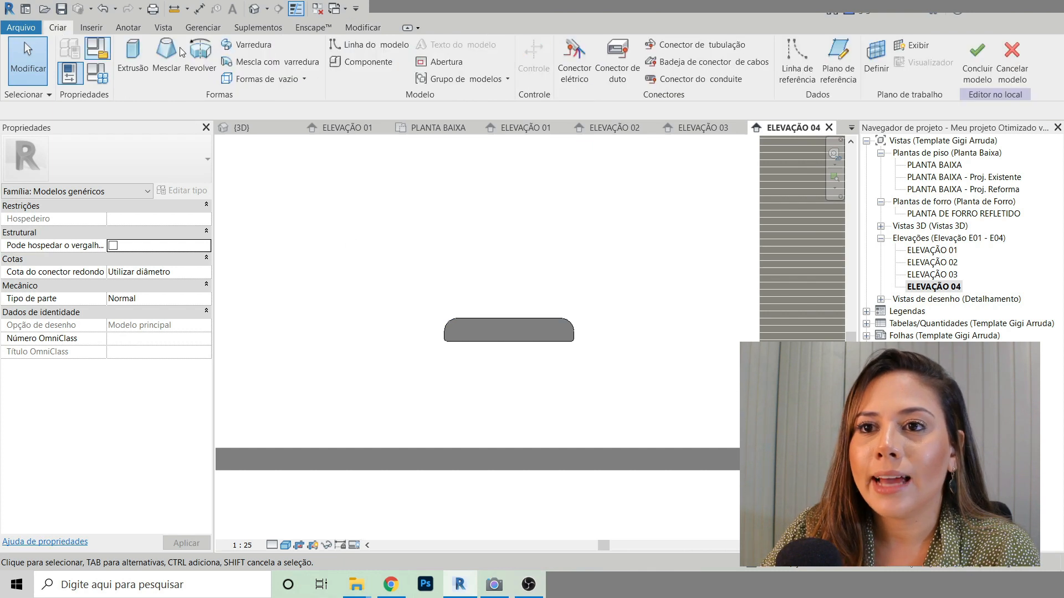
{"action": "left_click", "coordinate": [200, 58]}
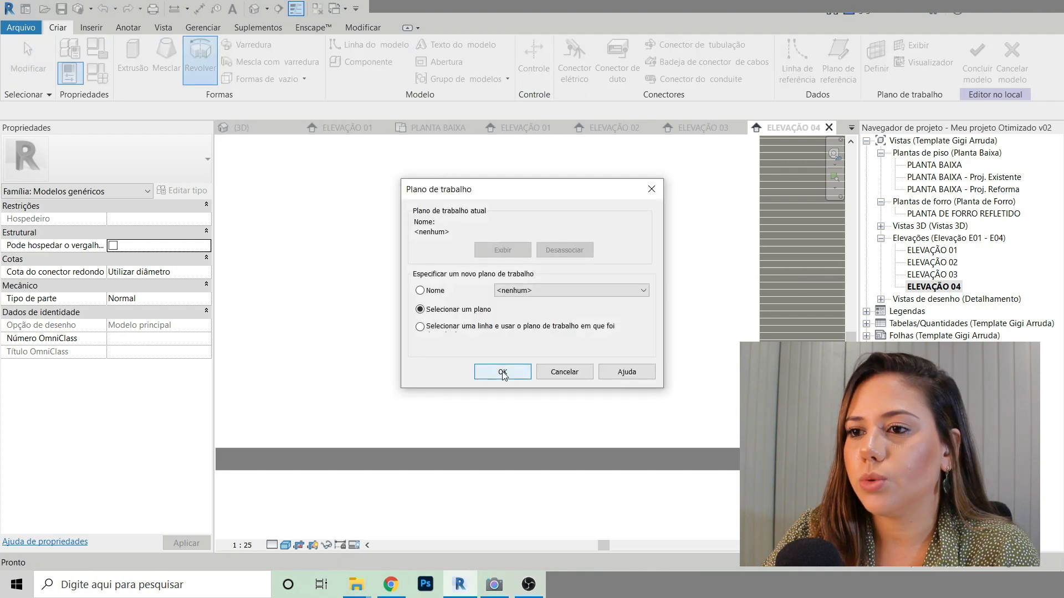
{"action": "left_click", "coordinate": [502, 372]}
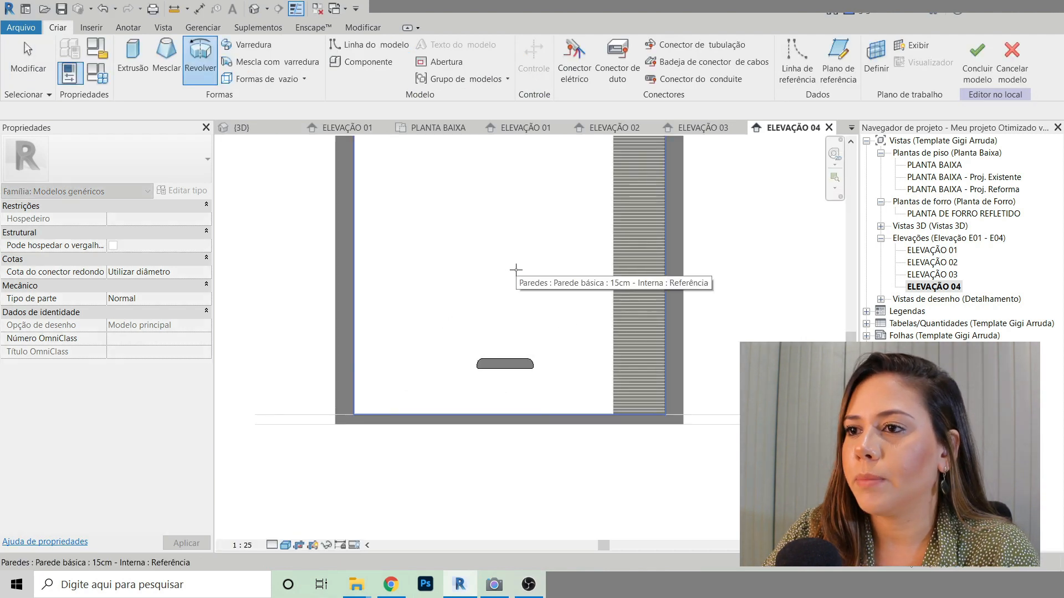
{"action": "left_click", "coordinate": [515, 270]}
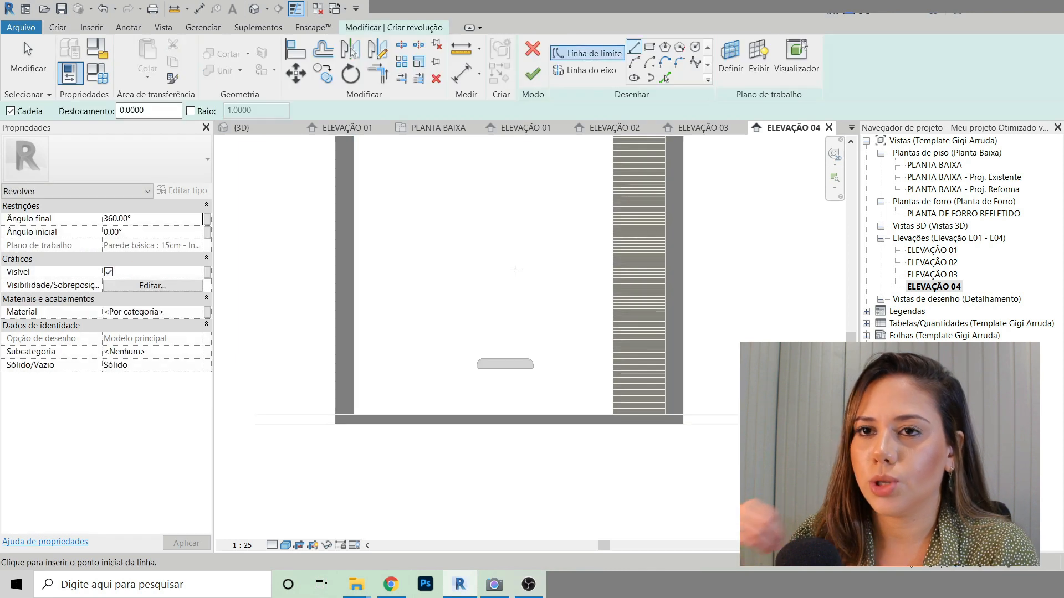
Step: Draw a vertical revolve axis about 0.18 long from the midpoint of the seat's top edge down past its underside
{"action": "scroll", "coordinate": [490, 397], "scroll_direction": "up", "scroll_amount": 4}
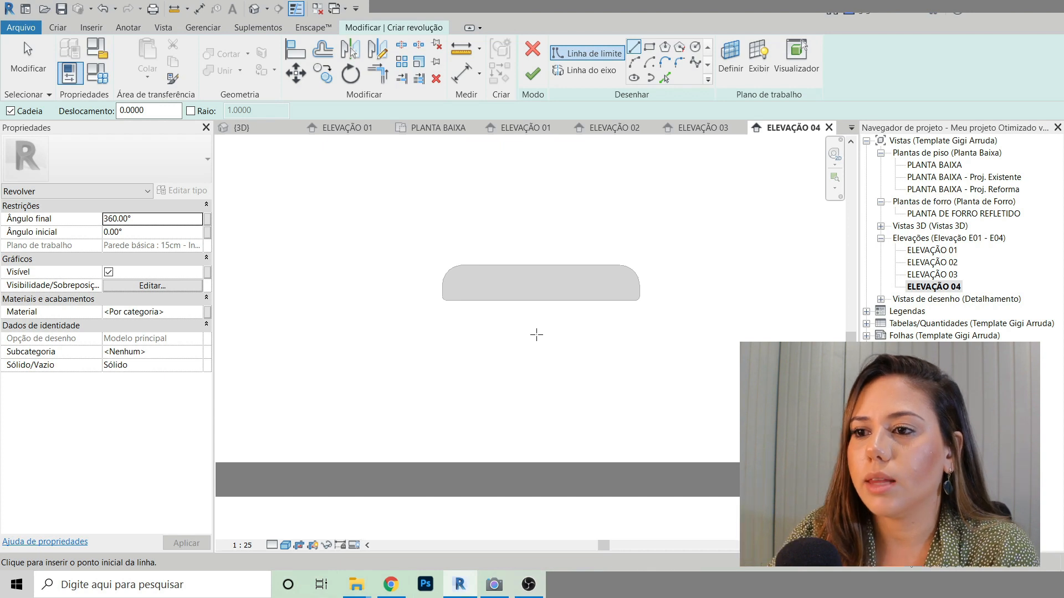
{"action": "scroll", "coordinate": [537, 332], "scroll_direction": "up", "scroll_amount": 1}
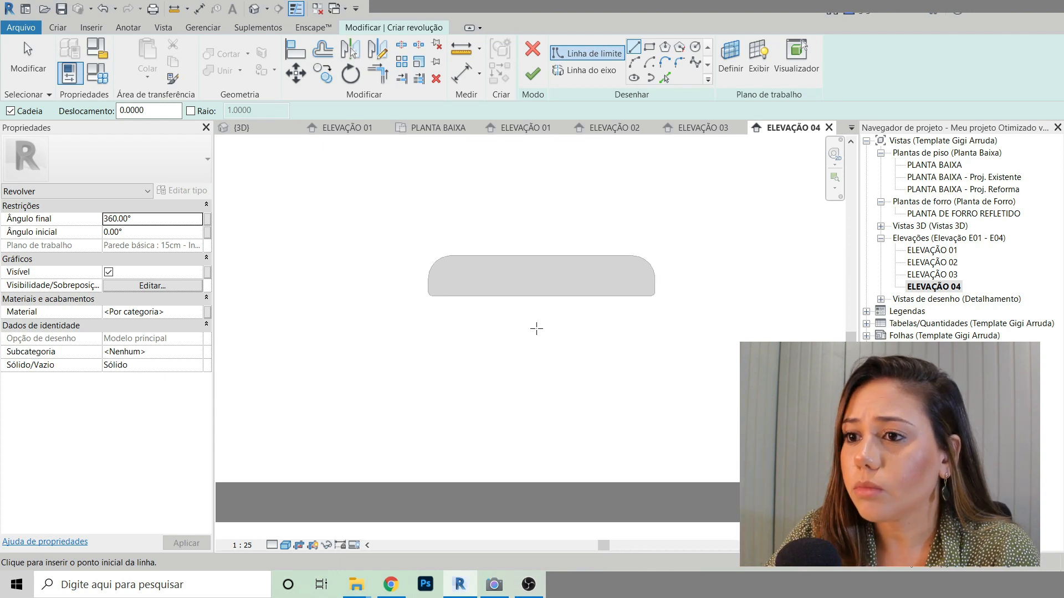
{"action": "scroll", "coordinate": [457, 298], "scroll_direction": "up", "scroll_amount": 4}
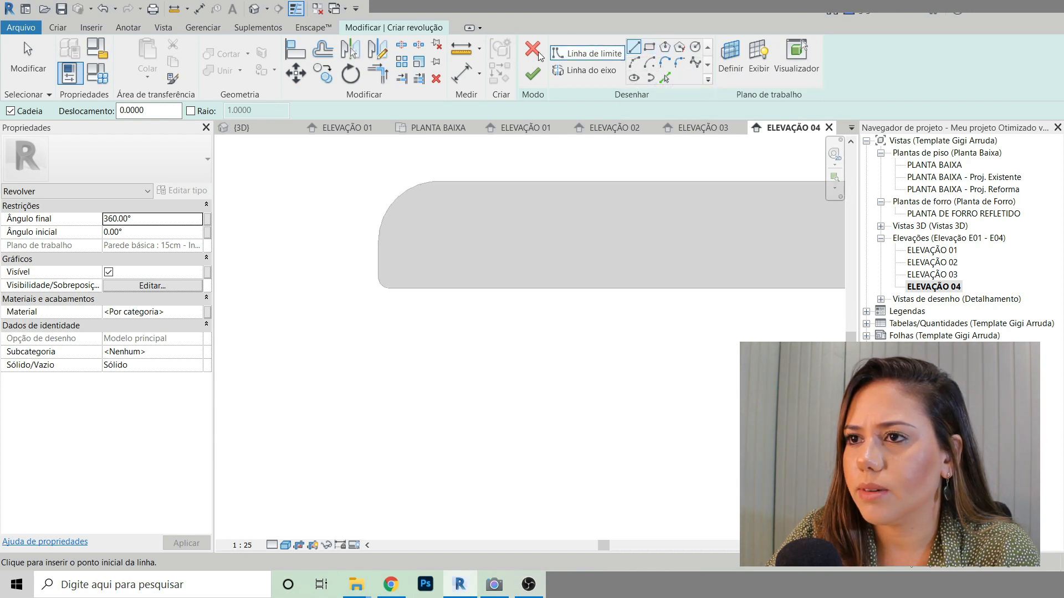
{"action": "left_click", "coordinate": [590, 70]}
{"action": "scroll", "coordinate": [294, 186], "scroll_direction": "down", "scroll_amount": 3}
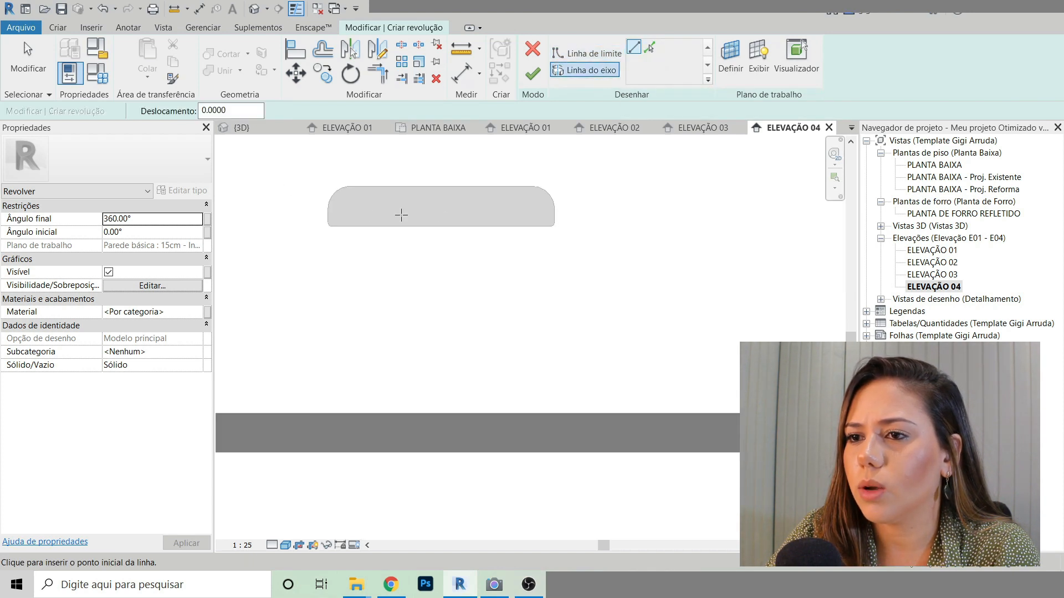
{"action": "left_click", "coordinate": [440, 186]}
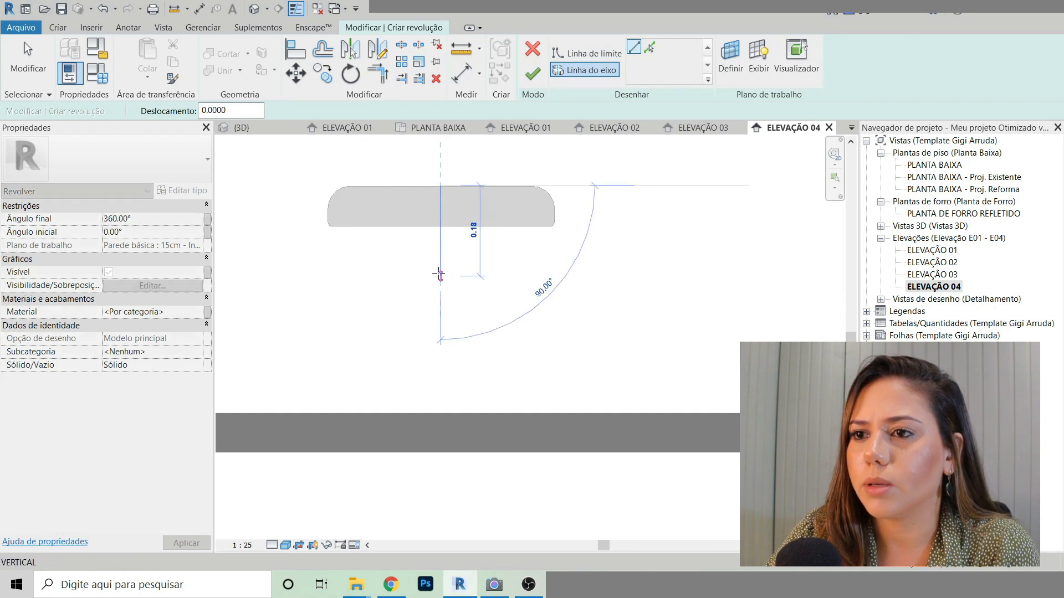
{"action": "left_click", "coordinate": [440, 276]}
{"action": "left_click", "coordinate": [518, 286]}
Step: Sketch a boundary rectangle about 0.265 by 0.055 beneath the seat, extending left from the axis at the seat's underside
{"action": "scroll", "coordinate": [346, 195], "scroll_direction": "up", "scroll_amount": 2}
{"action": "middle_click_drag", "start_coordinate": [387, 210], "coordinate": [396, 237]}
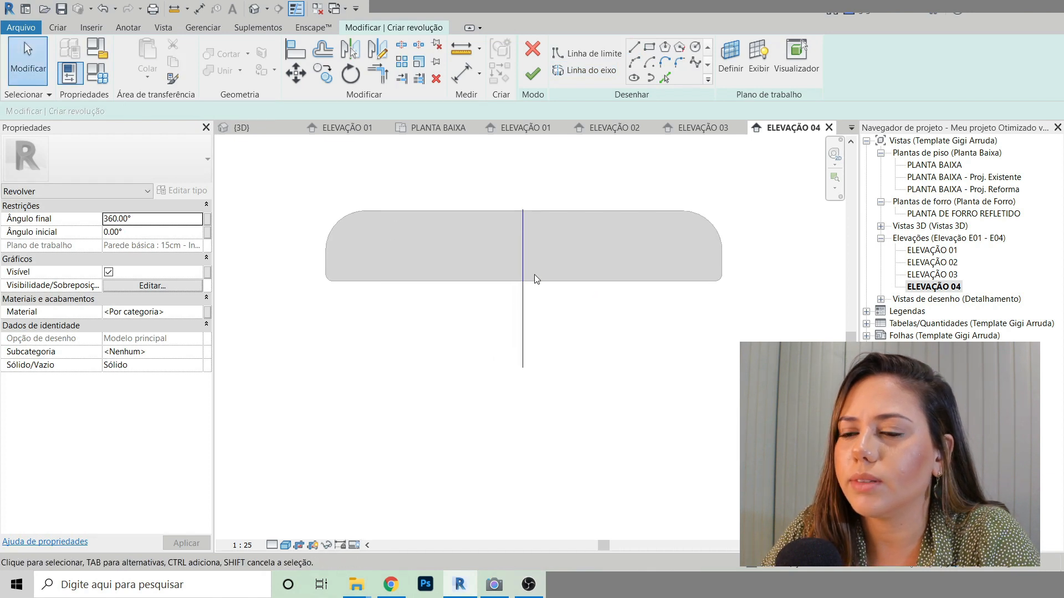
{"action": "middle_click_drag", "start_coordinate": [471, 245], "coordinate": [515, 256]}
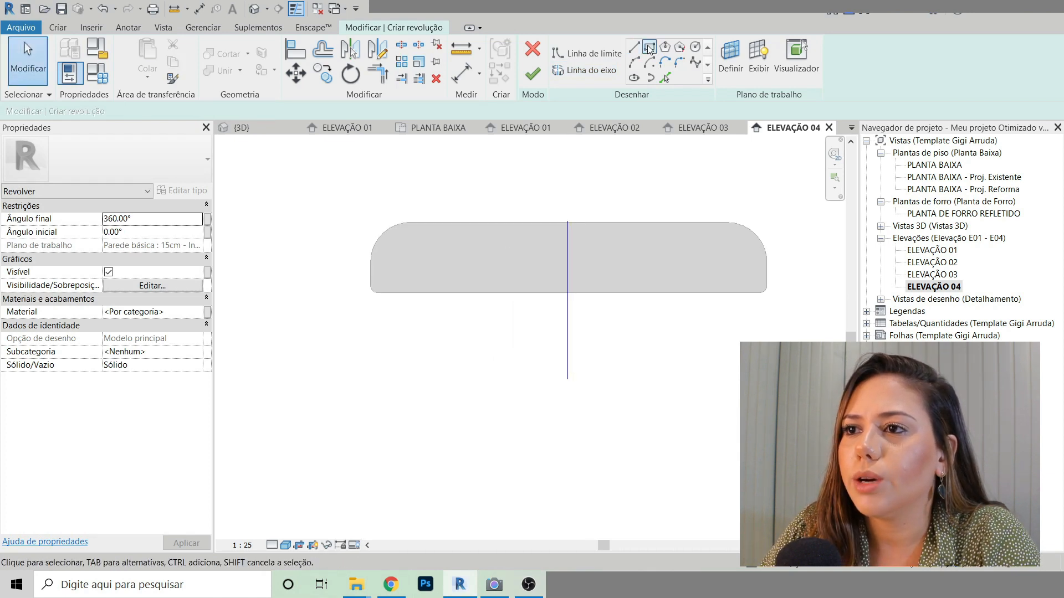
{"action": "left_click", "coordinate": [649, 47]}
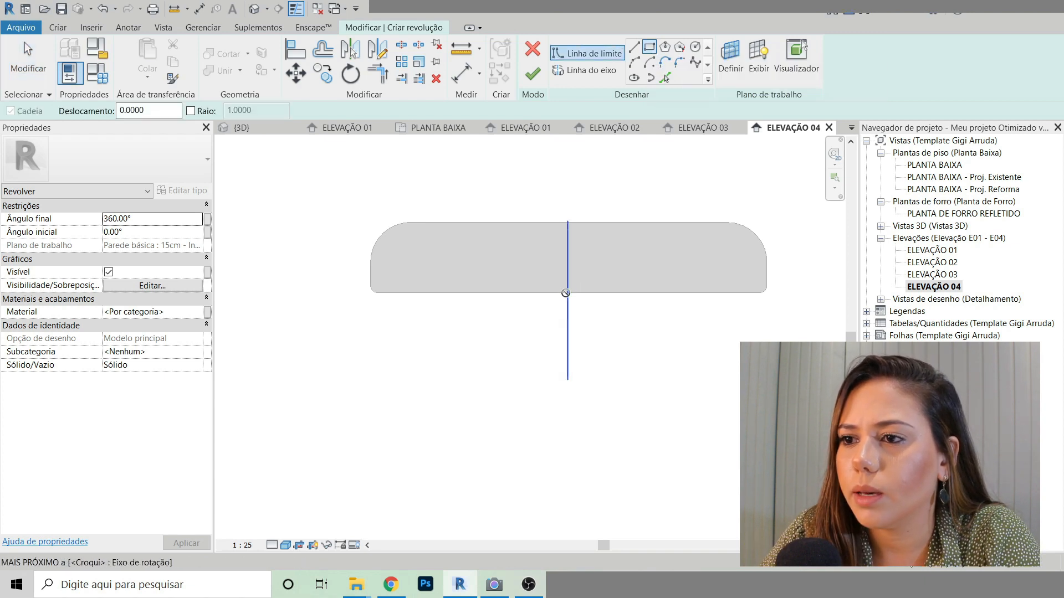
{"action": "left_click", "coordinate": [567, 292]}
{"action": "left_click", "coordinate": [335, 342]}
{"action": "key", "text": "Escape"}
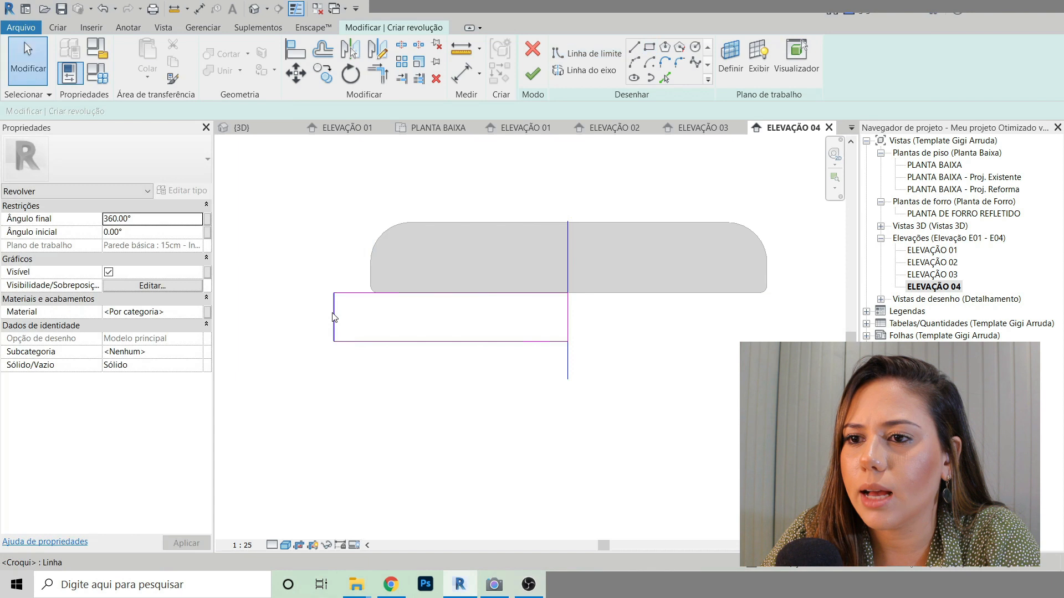
Step: Set the distance from the rectangle's left edge to the axis to 0.225
{"action": "left_click", "coordinate": [334, 317]}
{"action": "left_click", "coordinate": [451, 250]}
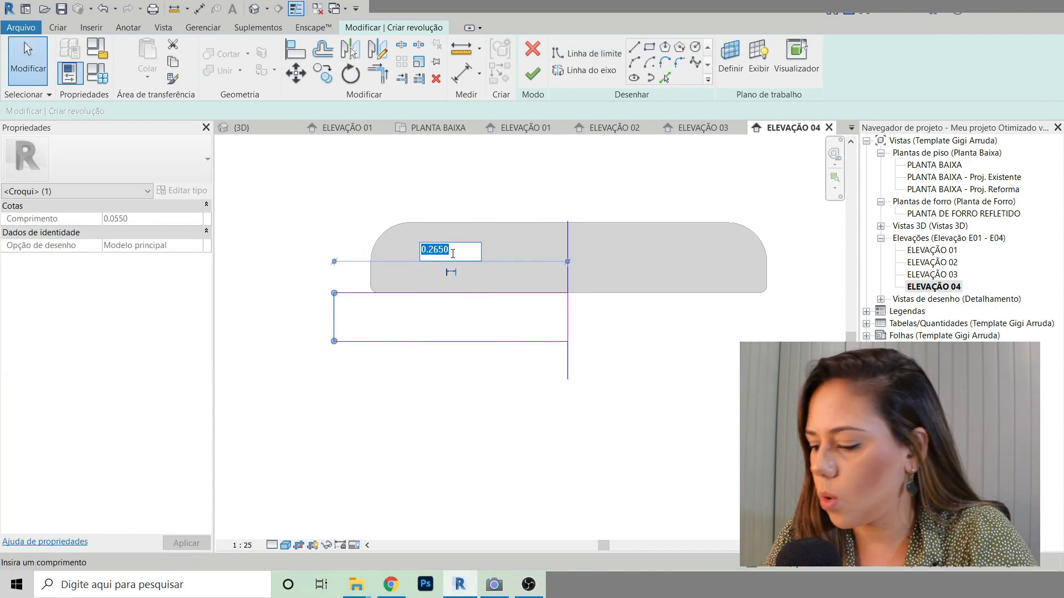
{"action": "type", "text": "0.225"}
{"action": "key", "text": "Return"}
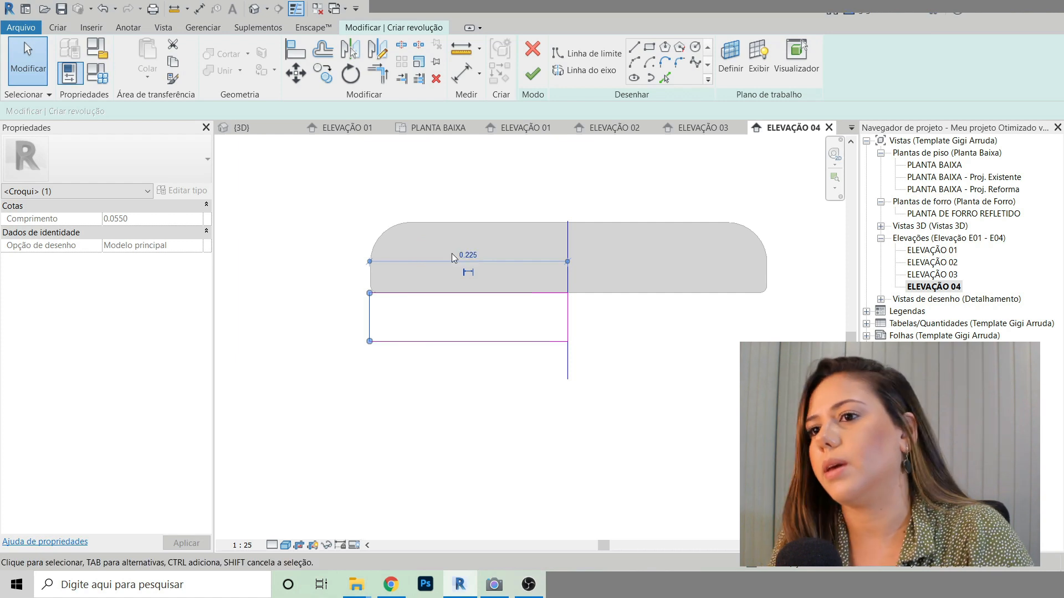
{"action": "key", "text": "Escape"}
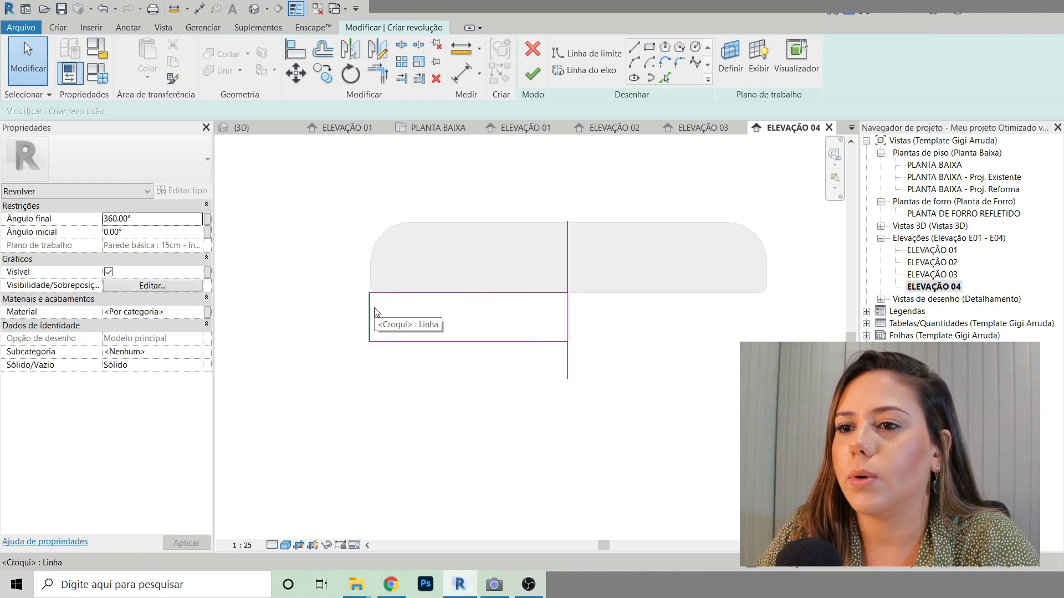
{"action": "scroll", "coordinate": [368, 294], "scroll_direction": "up", "scroll_amount": 2}
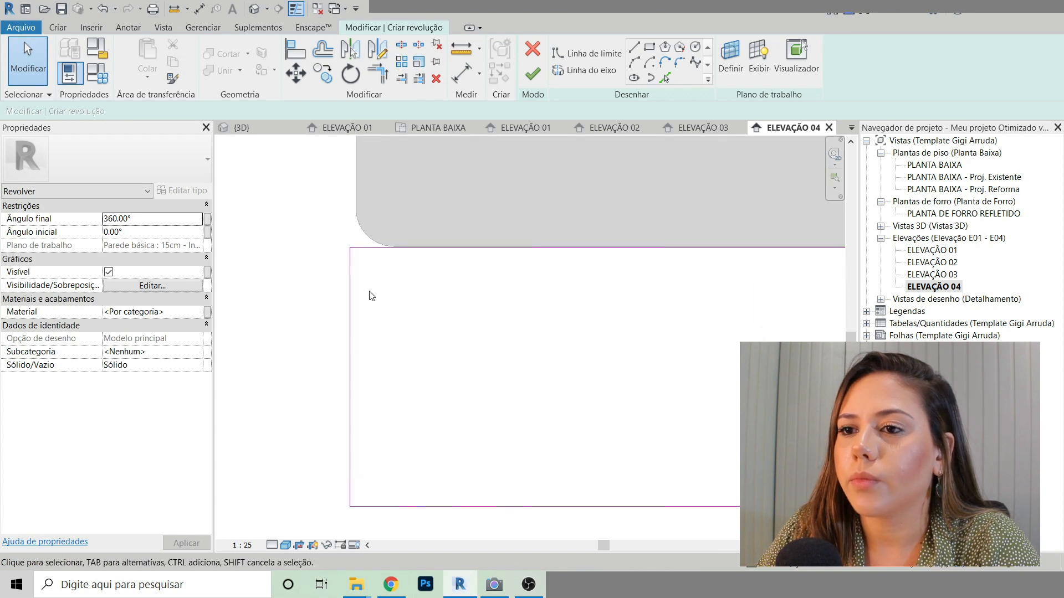
{"action": "scroll", "coordinate": [368, 289], "scroll_direction": "down", "scroll_amount": 3}
{"action": "scroll", "coordinate": [395, 300], "scroll_direction": "up", "scroll_amount": 3}
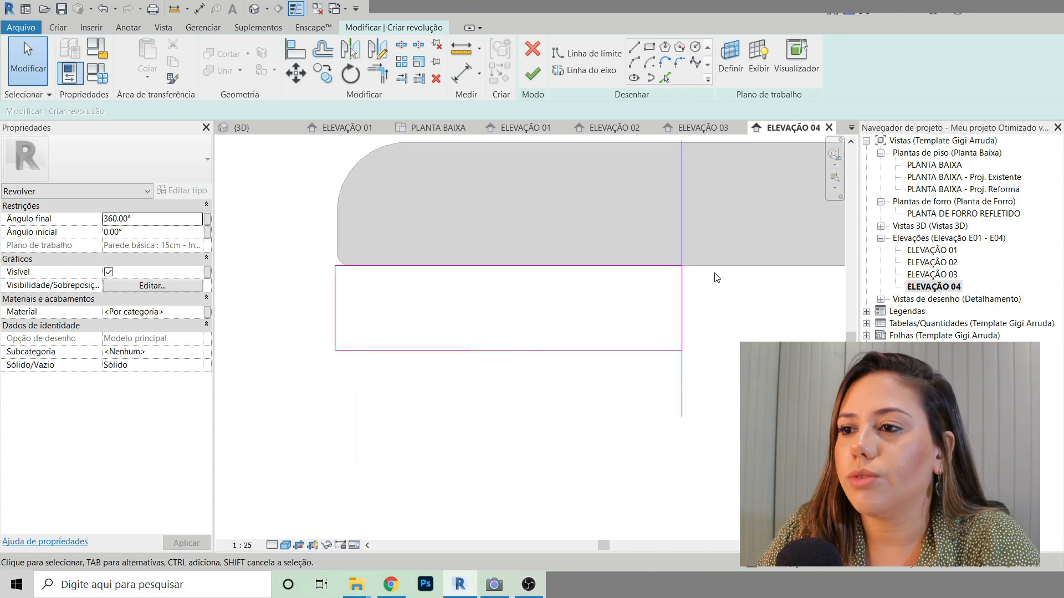
Step: Move the rectangle's right edge to 0.02 from its left edge, making a thin profile under the seat's rim
{"action": "left_click", "coordinate": [683, 295]}
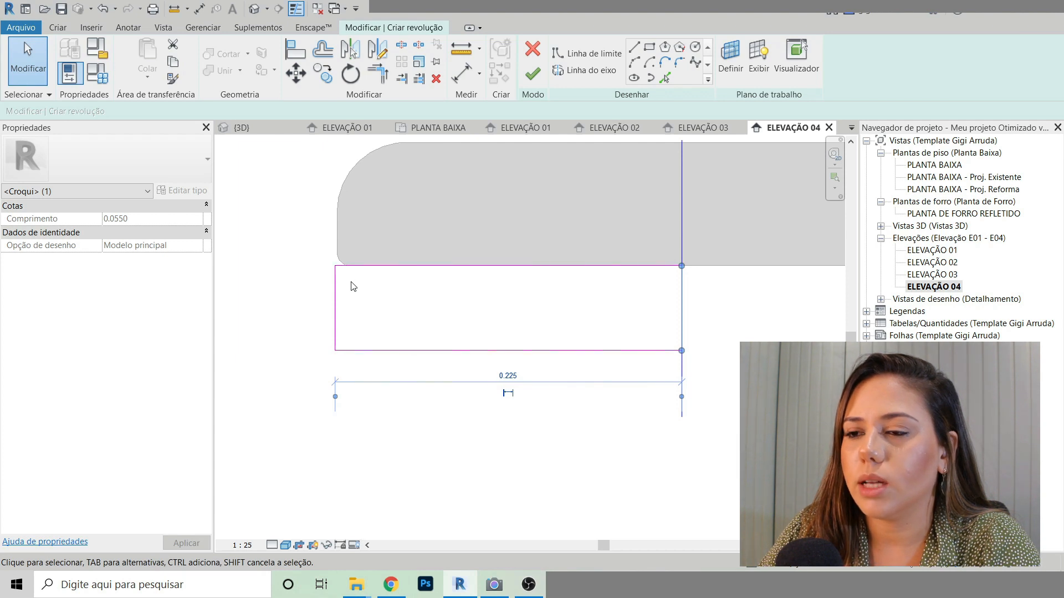
{"action": "left_click", "coordinate": [510, 379]}
{"action": "type", "text": ".0"}
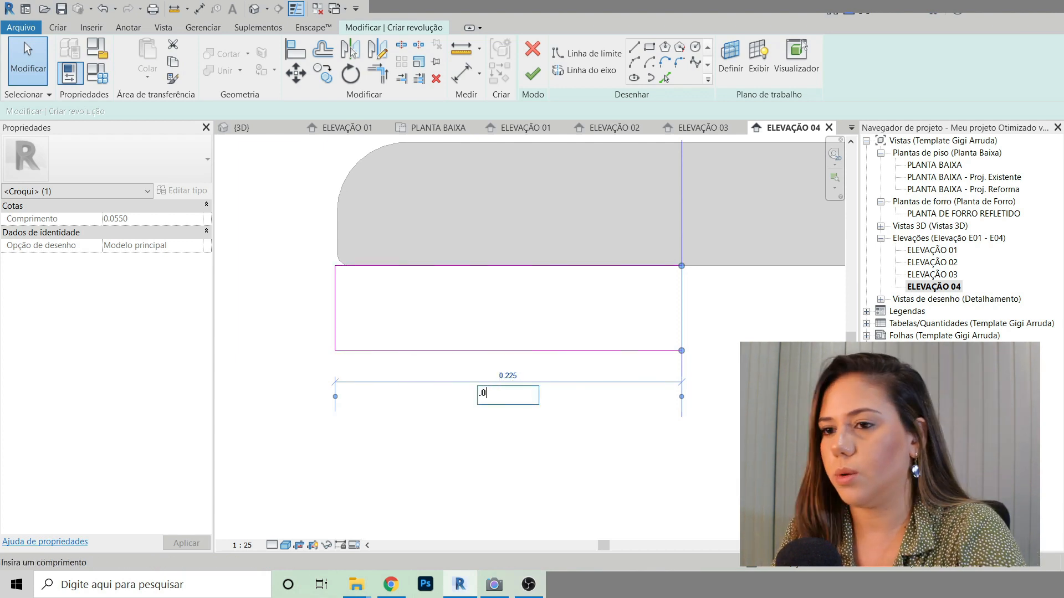
{"action": "type", "text": "2"}
{"action": "key", "text": "Return"}
{"action": "scroll", "coordinate": [357, 361], "scroll_direction": "down", "scroll_amount": 4}
{"action": "left_click", "coordinate": [630, 317]}
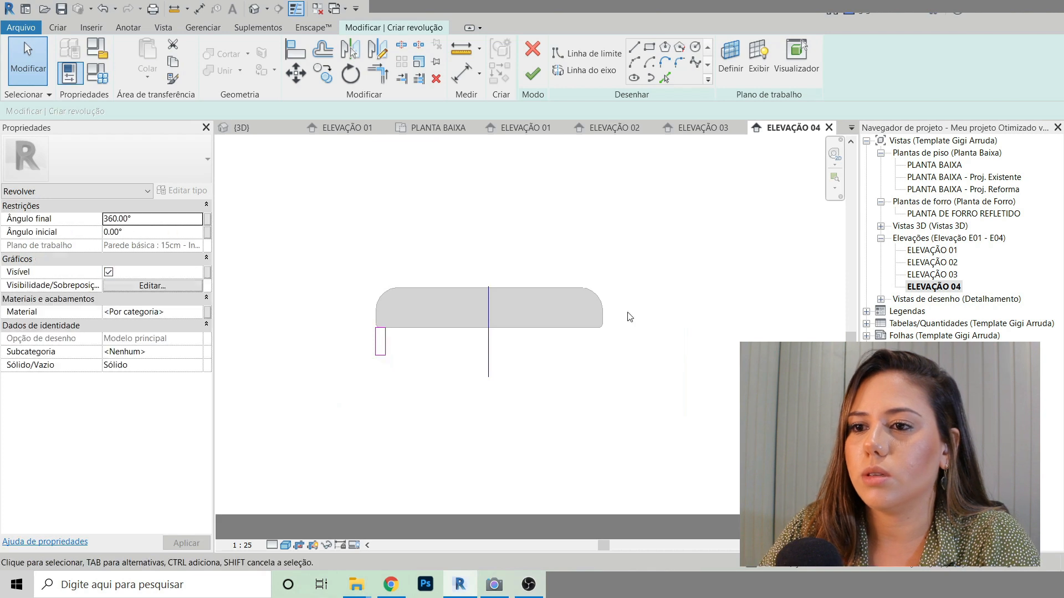
{"action": "scroll", "coordinate": [406, 389], "scroll_direction": "up", "scroll_amount": 2}
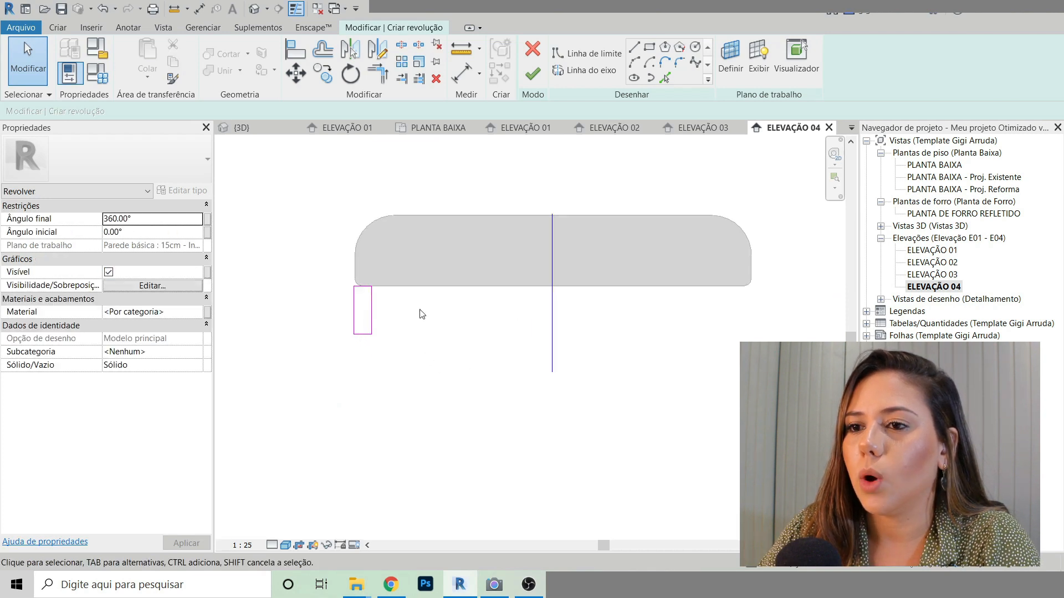
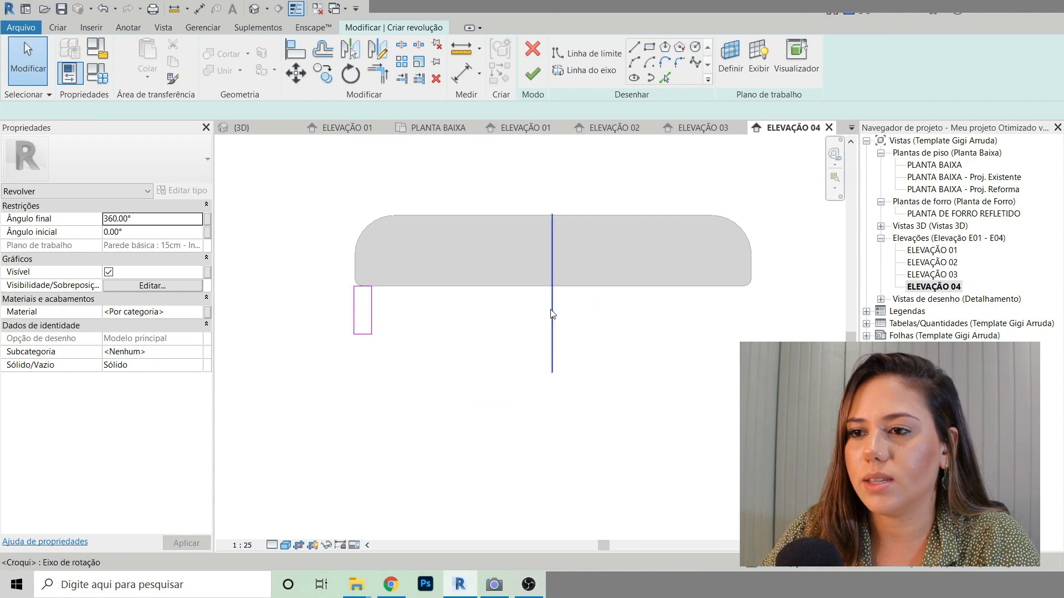
Step: Finish the revolve sketch of the band beneath the seat and show it in the PLANTA BAIXA plan
{"action": "left_click", "coordinate": [552, 357]}
{"action": "left_click", "coordinate": [565, 308]}
{"action": "left_click", "coordinate": [533, 75]}
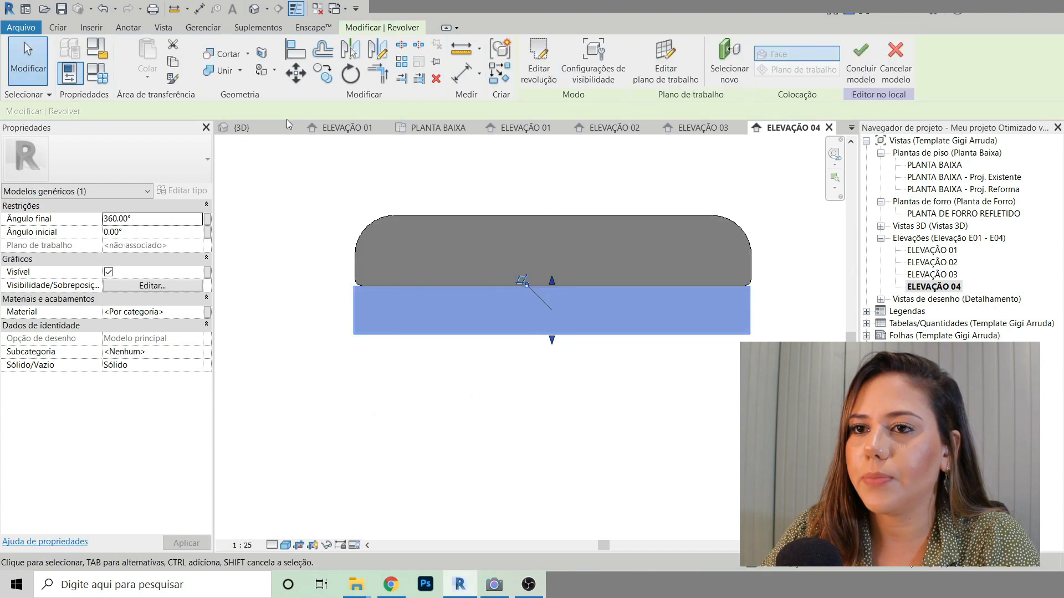
{"action": "left_click", "coordinate": [438, 128]}
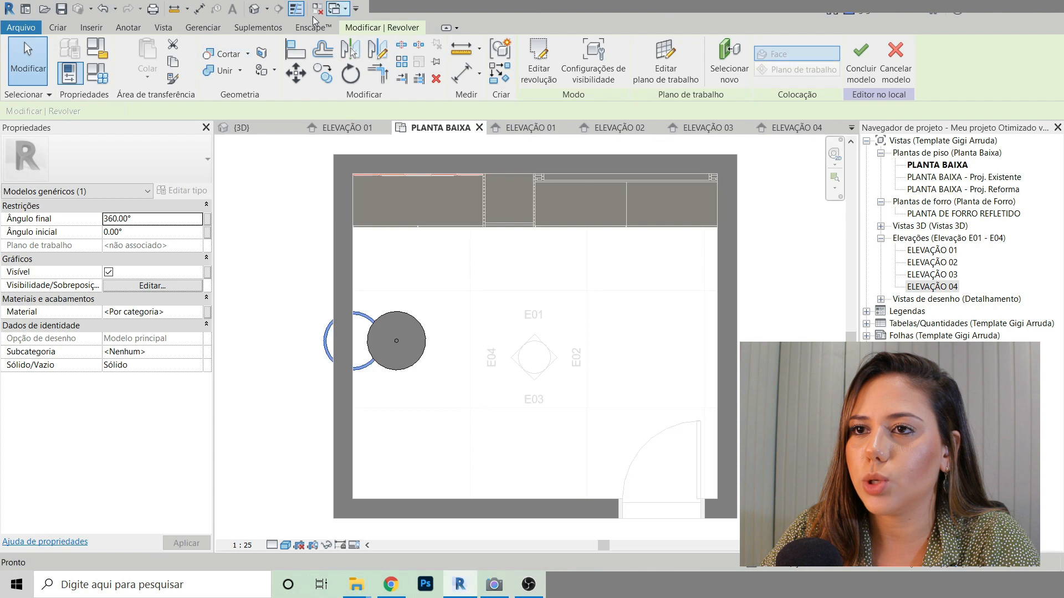
Step: Close the inactive views and move the ring-shaped band horizontally in plan so that it sits under the round seat
{"action": "left_click", "coordinate": [317, 11]}
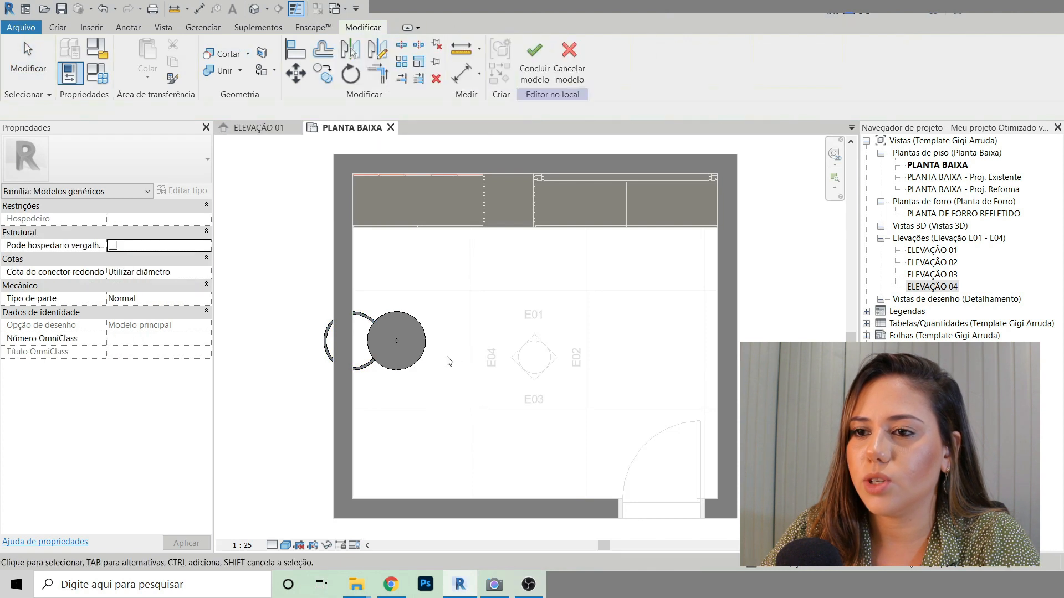
{"action": "scroll", "coordinate": [388, 360], "scroll_direction": "up", "scroll_amount": 3}
{"action": "scroll", "coordinate": [387, 364], "scroll_direction": "up", "scroll_amount": 3}
{"action": "scroll", "coordinate": [385, 242], "scroll_direction": "down", "scroll_amount": 3}
{"action": "scroll", "coordinate": [333, 222], "scroll_direction": "up", "scroll_amount": 1}
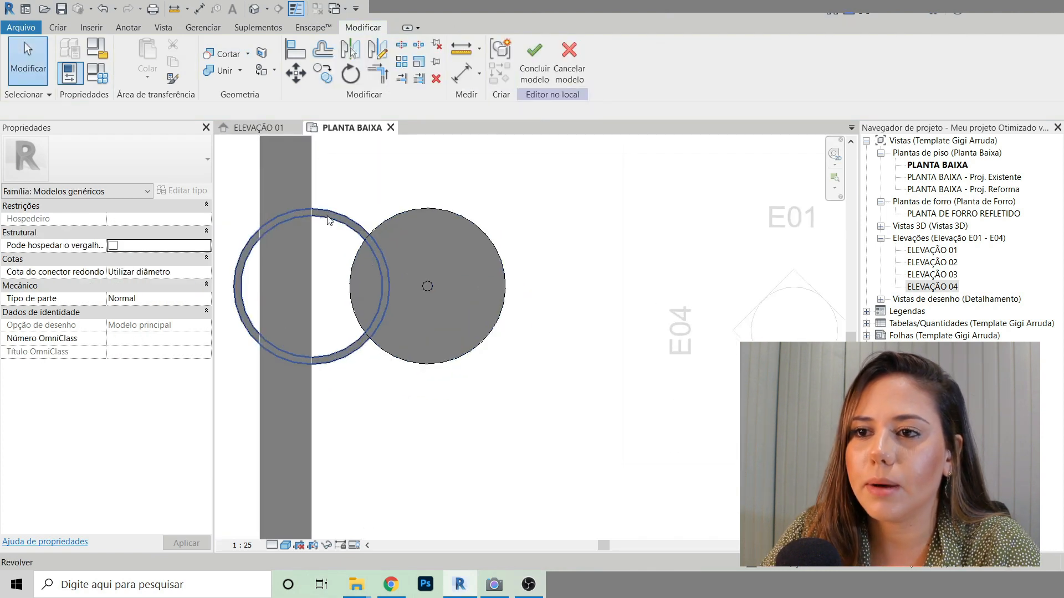
{"action": "left_click", "coordinate": [327, 220]}
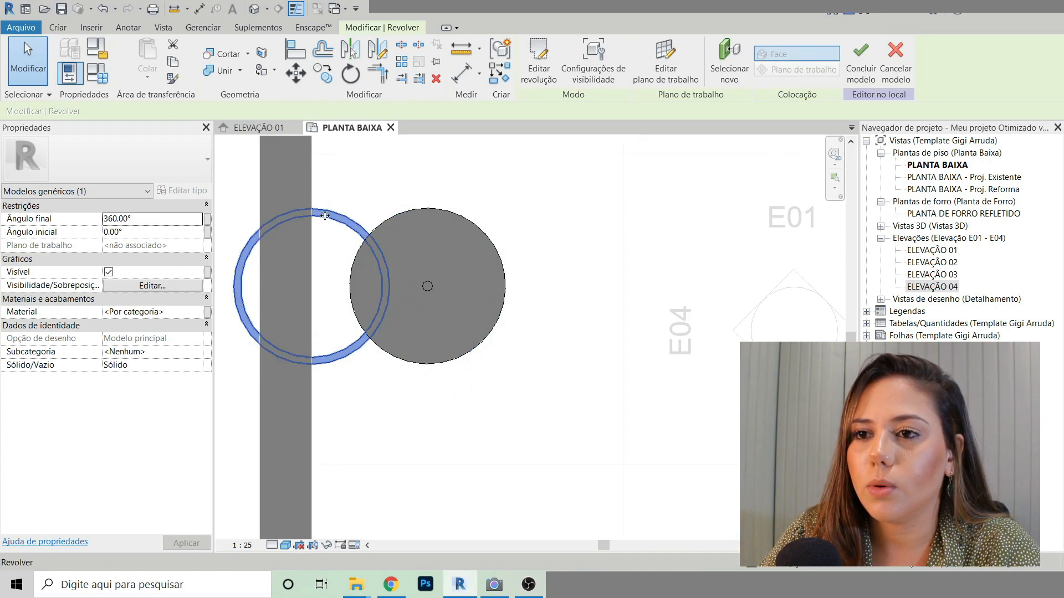
{"action": "left_click", "coordinate": [298, 74]}
{"action": "left_click", "coordinate": [310, 216]}
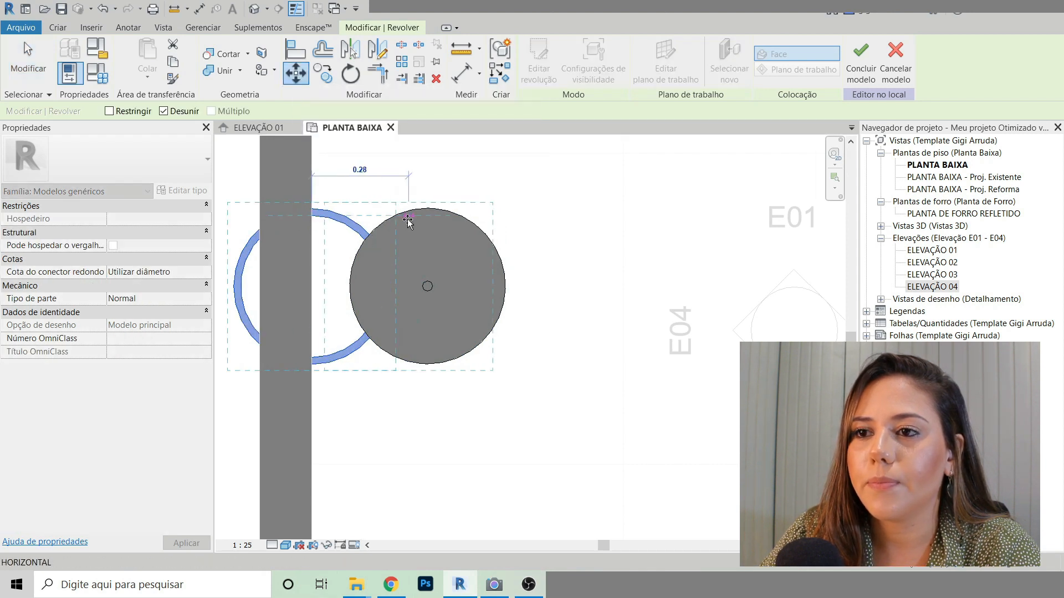
{"action": "left_click", "coordinate": [425, 221]}
{"action": "scroll", "coordinate": [421, 252], "scroll_direction": "up", "scroll_amount": 2}
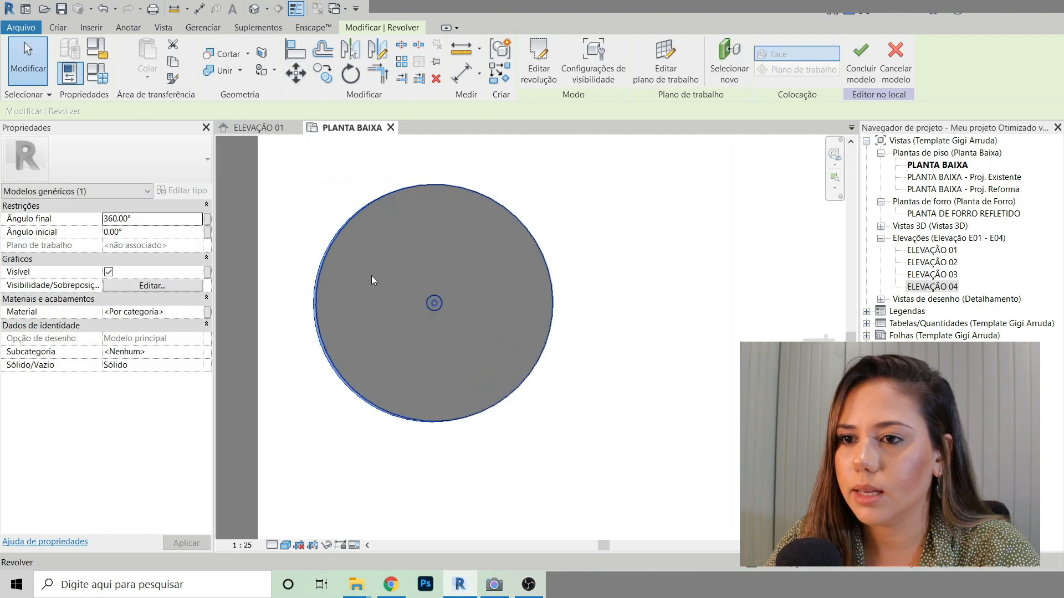
Step: Fine-adjust the ring's position in plan until its outer edge coincides with the seat's edge all around
{"action": "scroll", "coordinate": [334, 344], "scroll_direction": "up", "scroll_amount": 10}
{"action": "scroll", "coordinate": [299, 327], "scroll_direction": "down", "scroll_amount": 5}
{"action": "scroll", "coordinate": [720, 261], "scroll_direction": "up", "scroll_amount": 6}
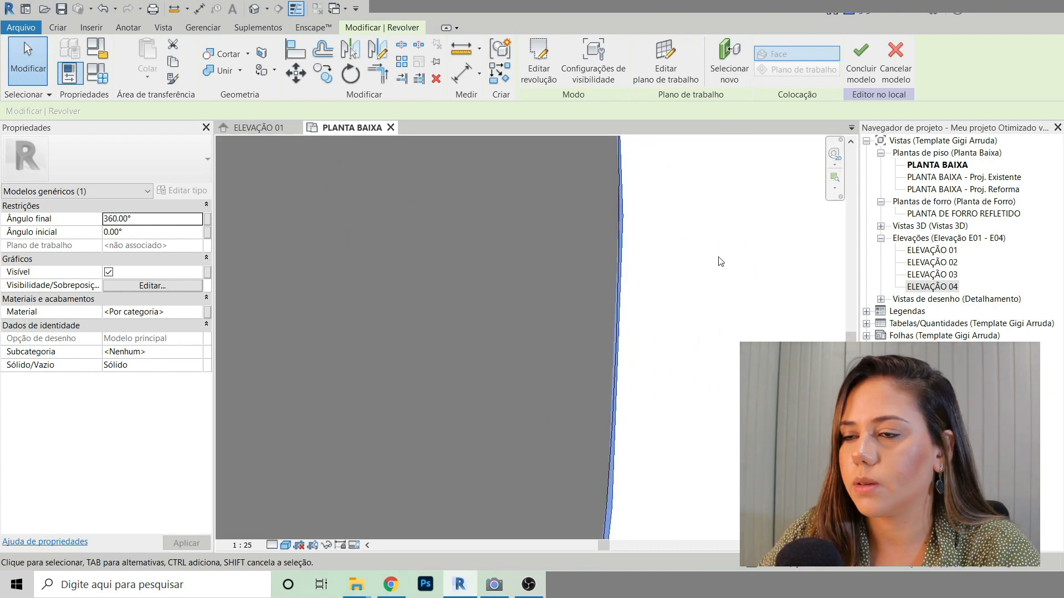
{"action": "scroll", "coordinate": [720, 260], "scroll_direction": "down", "scroll_amount": 6}
{"action": "scroll", "coordinate": [614, 472], "scroll_direction": "up", "scroll_amount": 5}
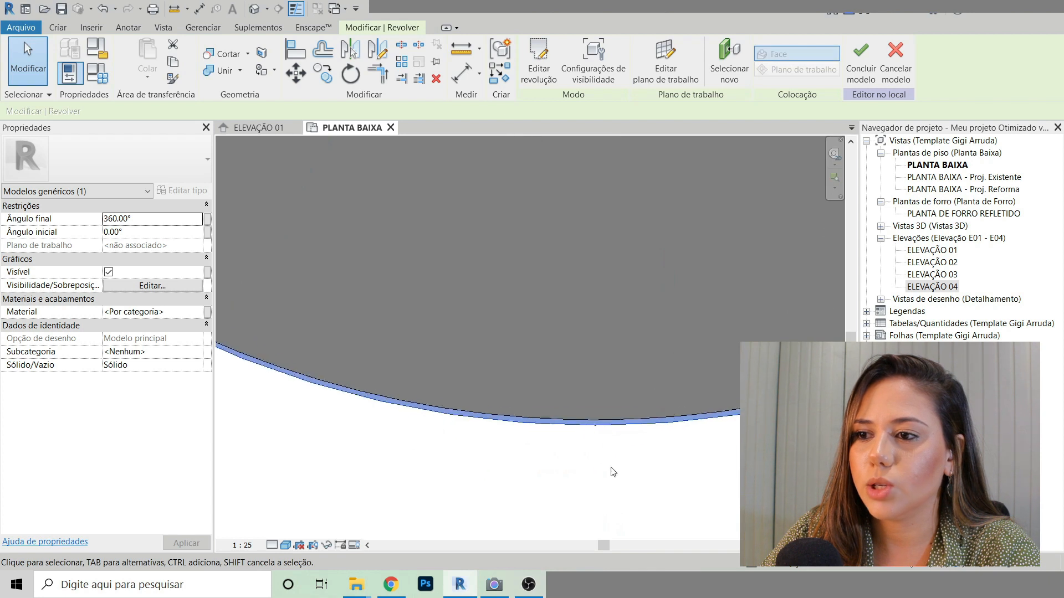
{"action": "scroll", "coordinate": [613, 472], "scroll_direction": "up", "scroll_amount": 2}
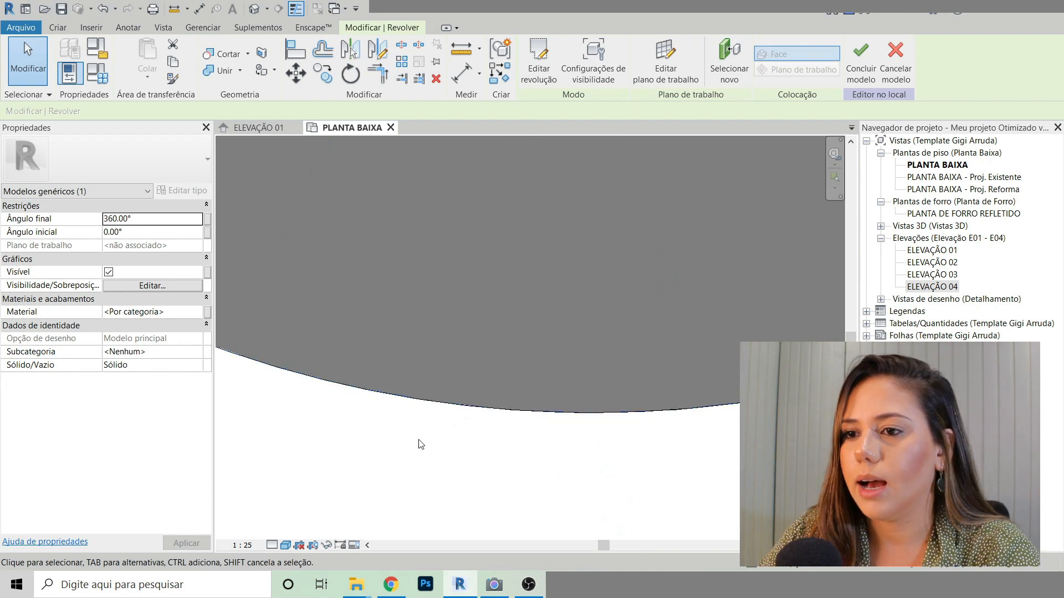
{"action": "scroll", "coordinate": [421, 444], "scroll_direction": "down", "scroll_amount": 4}
{"action": "scroll", "coordinate": [503, 334], "scroll_direction": "up", "scroll_amount": 5}
{"action": "scroll", "coordinate": [542, 313], "scroll_direction": "down", "scroll_amount": 4}
{"action": "scroll", "coordinate": [676, 446], "scroll_direction": "up", "scroll_amount": 5}
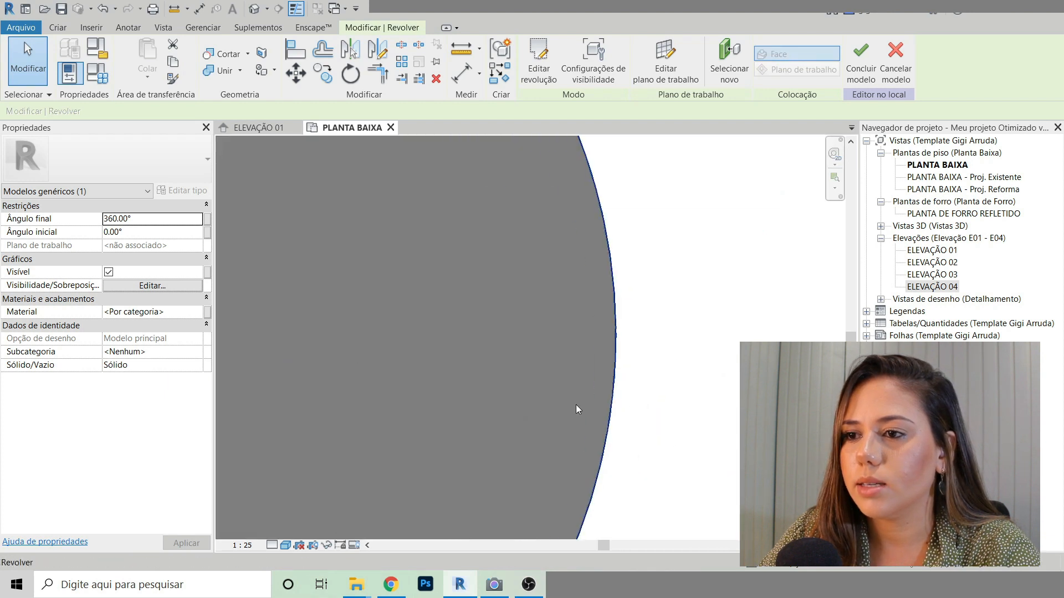
{"action": "scroll", "coordinate": [681, 361], "scroll_direction": "down", "scroll_amount": 4}
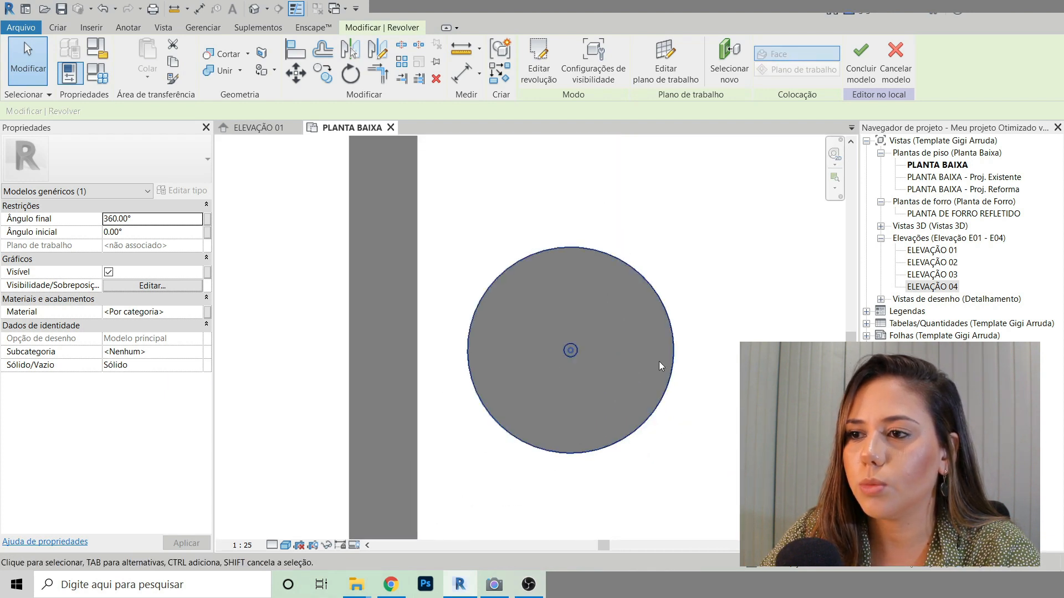
{"action": "scroll", "coordinate": [450, 336], "scroll_direction": "up", "scroll_amount": 5}
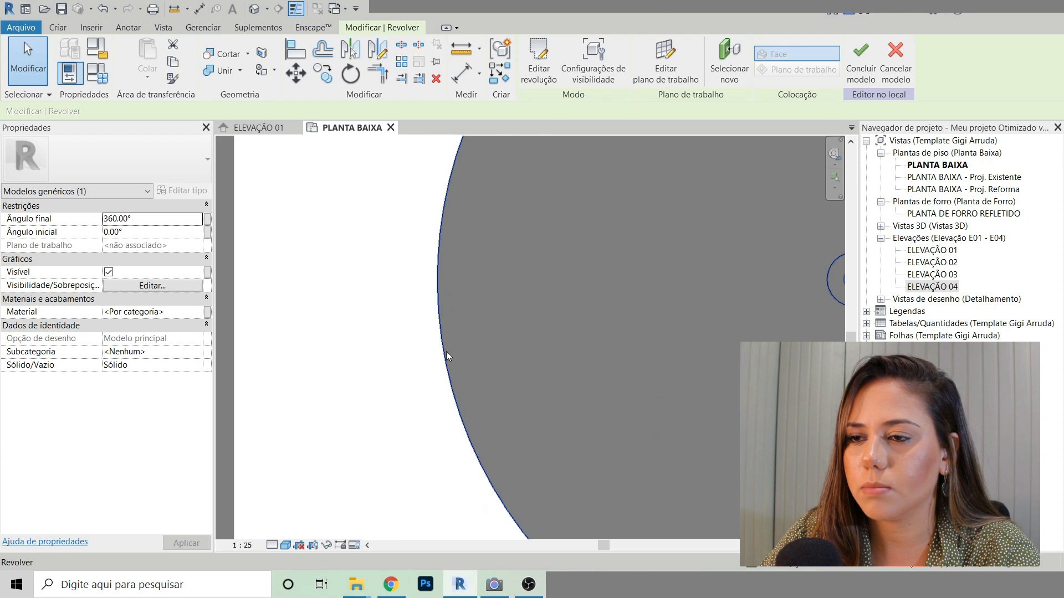
{"action": "scroll", "coordinate": [447, 352], "scroll_direction": "down", "scroll_amount": 5}
{"action": "scroll", "coordinate": [544, 364], "scroll_direction": "up", "scroll_amount": 2}
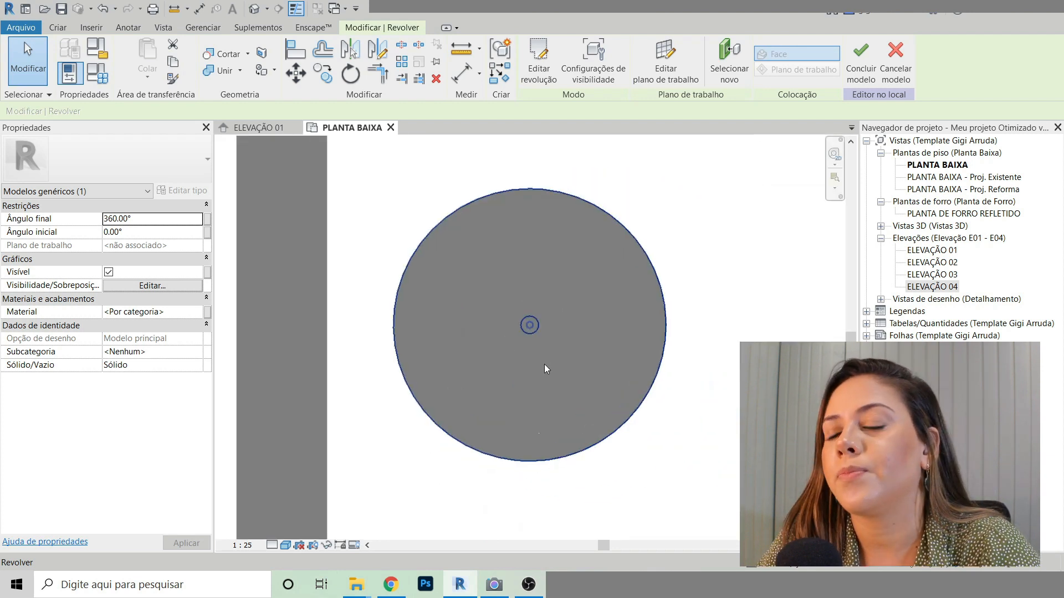
{"action": "scroll", "coordinate": [544, 364], "scroll_direction": "up", "scroll_amount": 1}
{"action": "middle_click_drag", "start_coordinate": [632, 356], "coordinate": [595, 352]}
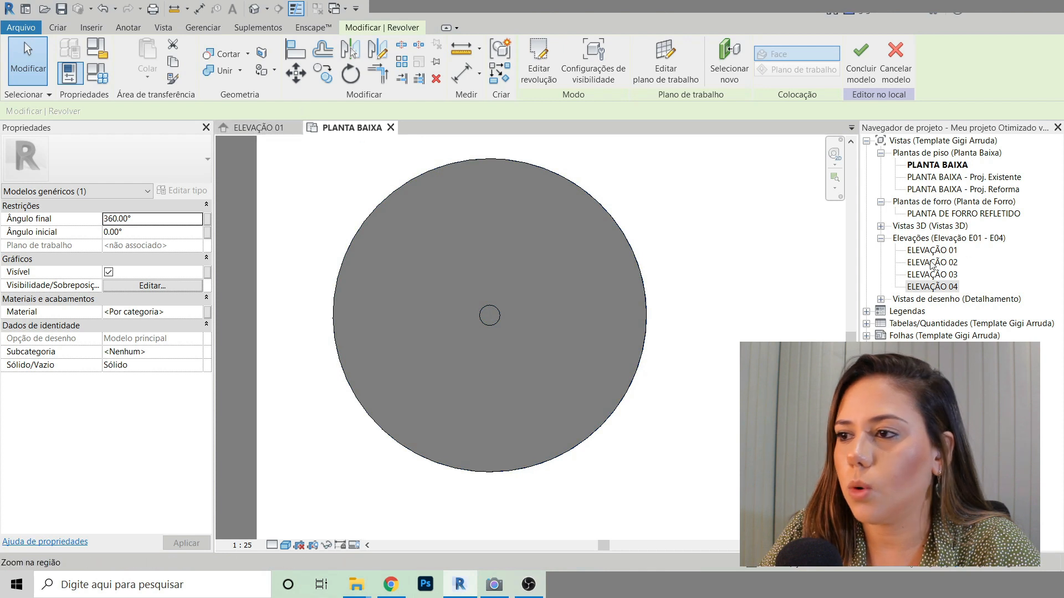
Step: Examine the band's alignment beneath the seat in ELEVAÇÃO 04 and in the 3D view
{"action": "double_click", "coordinate": [931, 287]}
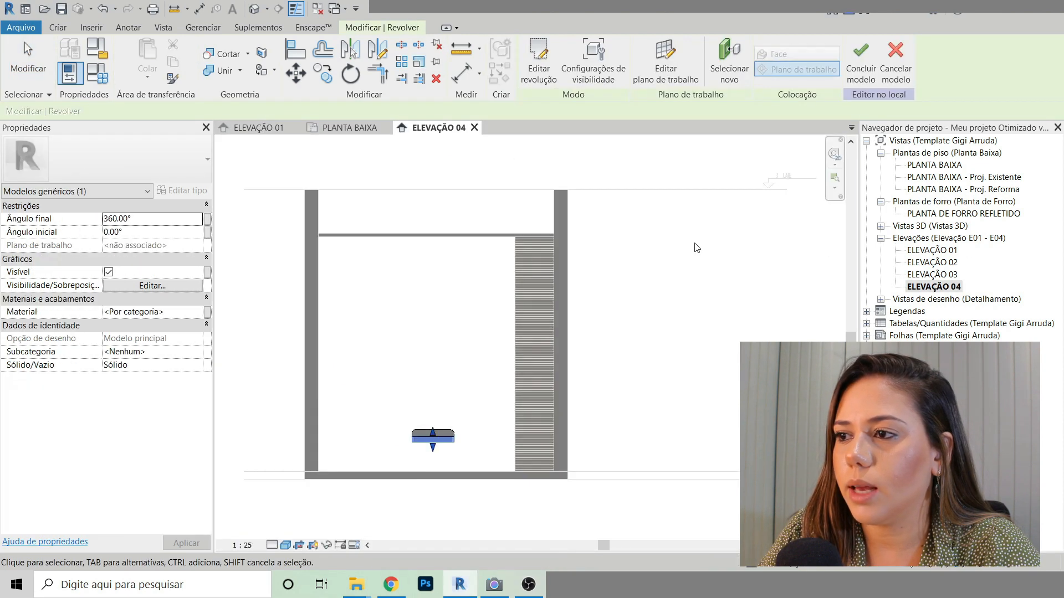
{"action": "scroll", "coordinate": [434, 451], "scroll_direction": "up", "scroll_amount": 5}
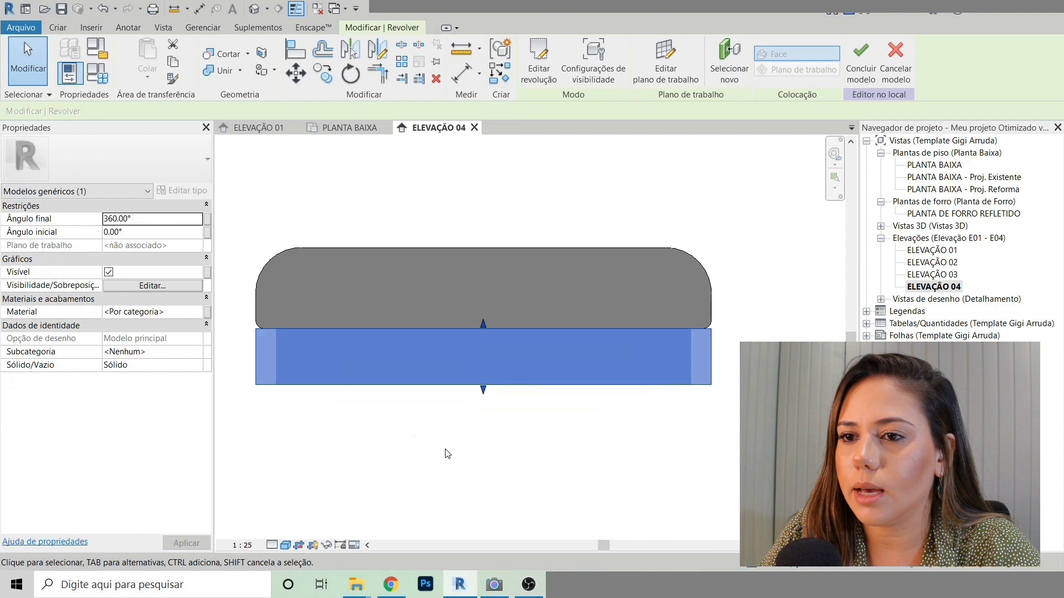
{"action": "left_click", "coordinate": [448, 453]}
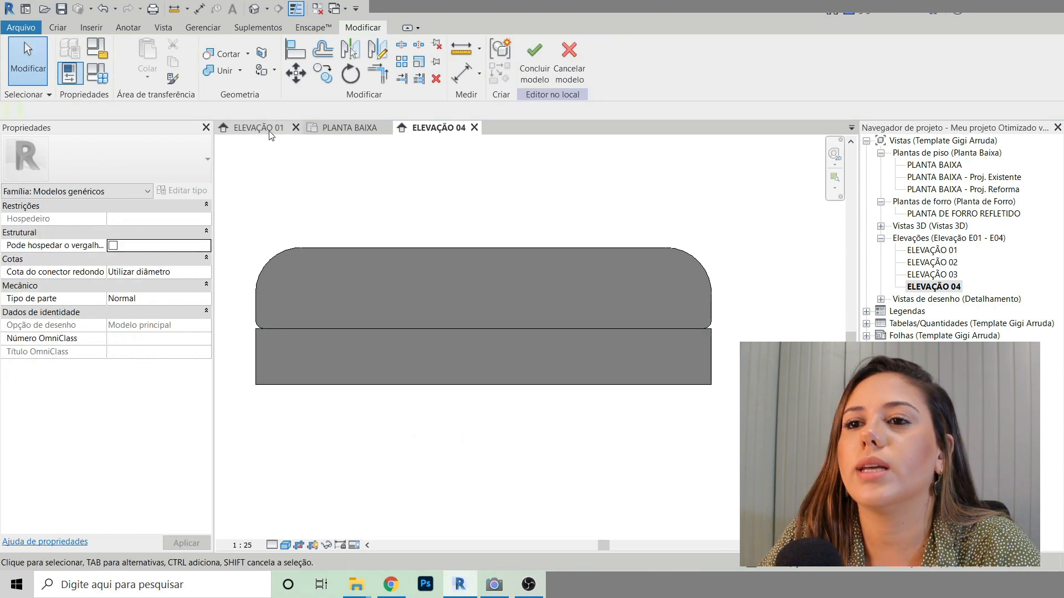
{"action": "left_click", "coordinate": [254, 9]}
{"action": "scroll", "coordinate": [459, 407], "scroll_direction": "up", "scroll_amount": 4}
{"action": "middle_click_drag", "start_coordinate": [453, 370], "coordinate": [649, 388], "text": "shift"}
{"action": "left_click", "coordinate": [406, 418]}
{"action": "left_click", "coordinate": [517, 359]}
{"action": "left_click", "coordinate": [470, 459]}
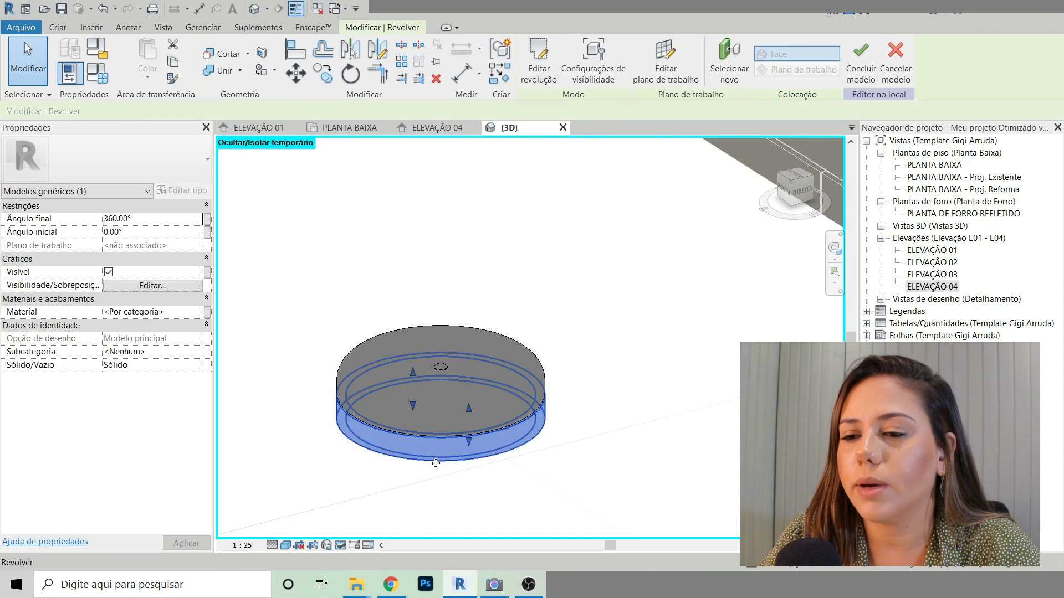
{"action": "scroll", "coordinate": [513, 327], "scroll_direction": "down", "scroll_amount": 4}
{"action": "left_click", "coordinate": [553, 215]}
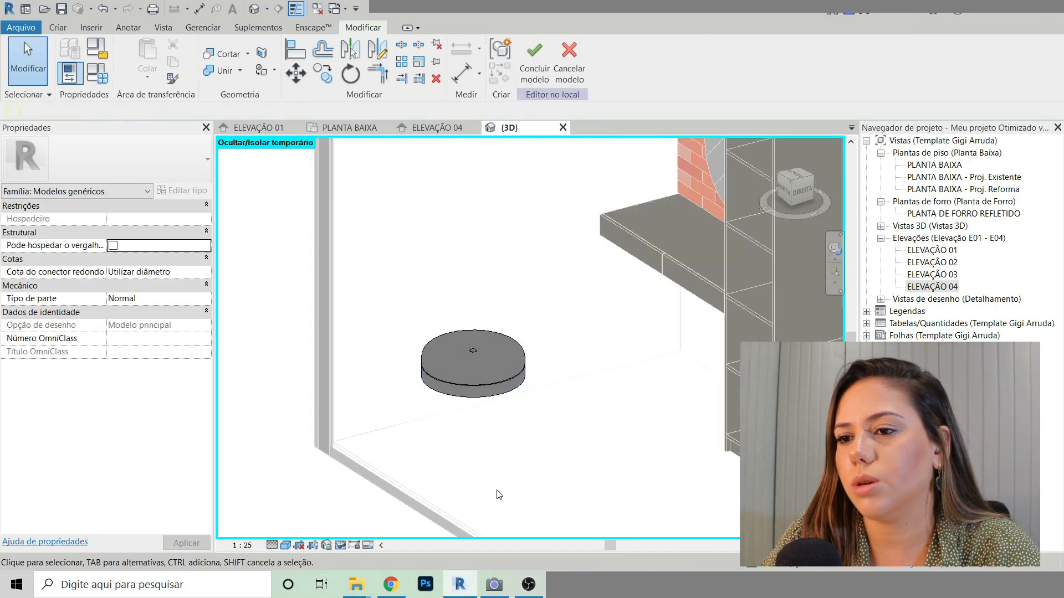
{"action": "scroll", "coordinate": [491, 407], "scroll_direction": "up", "scroll_amount": 3}
{"action": "left_click", "coordinate": [488, 413]}
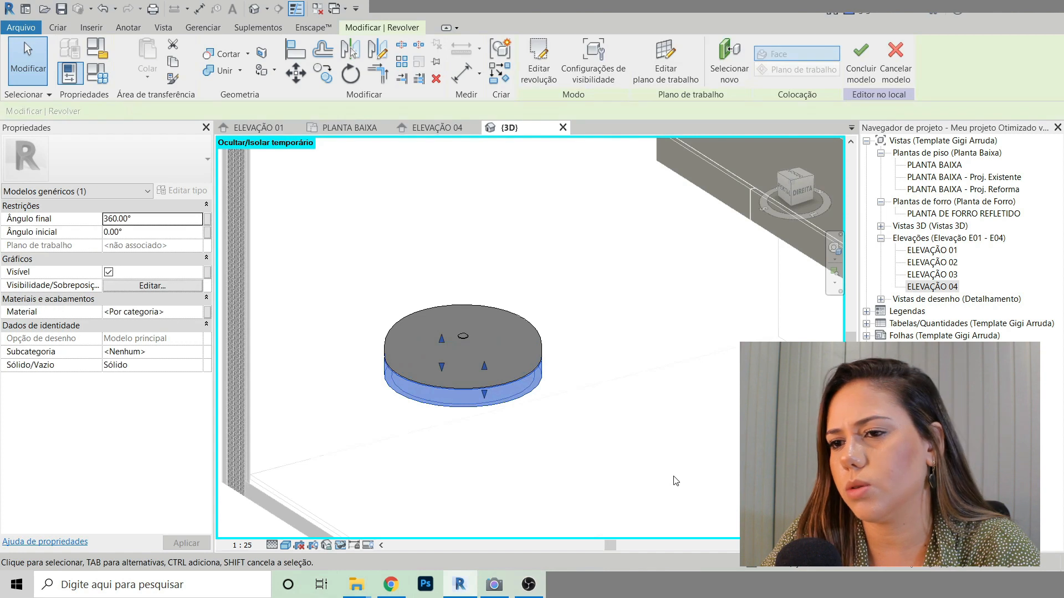
{"action": "left_click", "coordinate": [676, 481]}
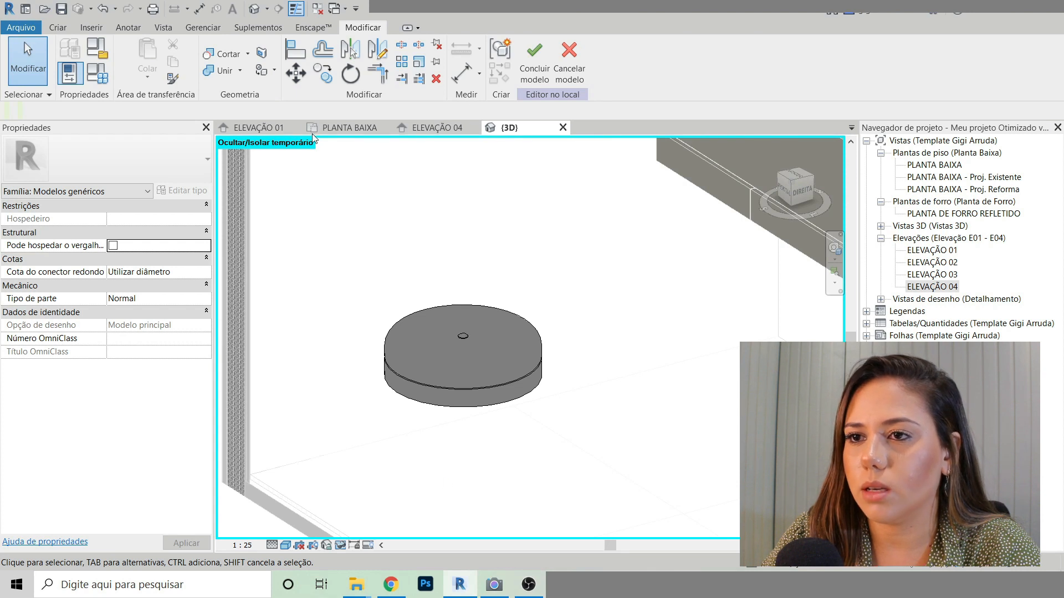
Step: Edit the band's revolve sketch in ELEVAÇÃO 04 and set the profile's height to 0.03
{"action": "left_click", "coordinate": [417, 130]}
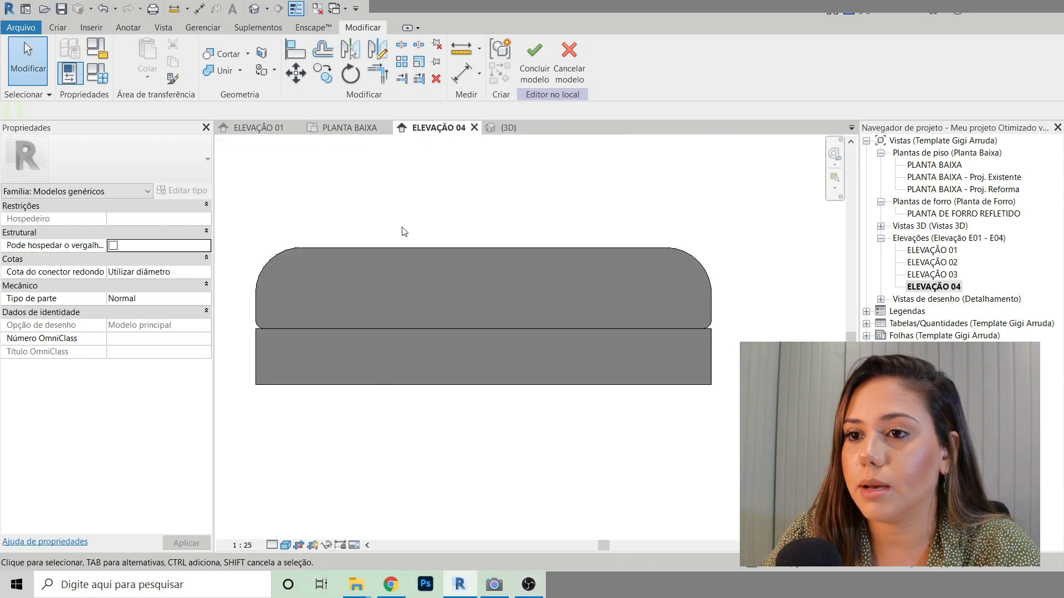
{"action": "left_click", "coordinate": [327, 340]}
{"action": "middle_click_drag", "start_coordinate": [311, 402], "coordinate": [392, 444]}
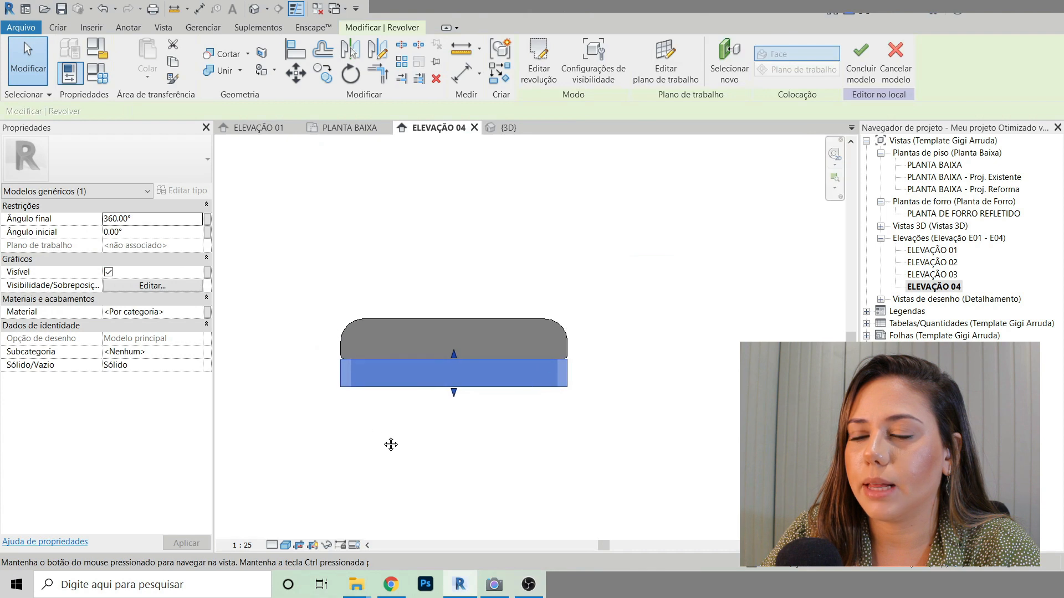
{"action": "left_click", "coordinate": [534, 73]}
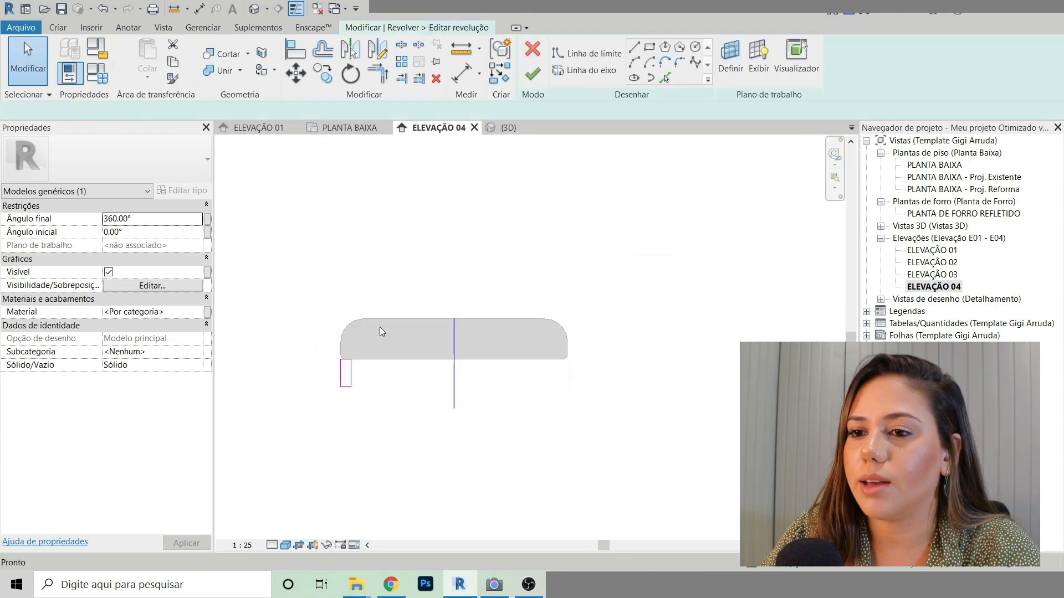
{"action": "left_click", "coordinate": [359, 392]}
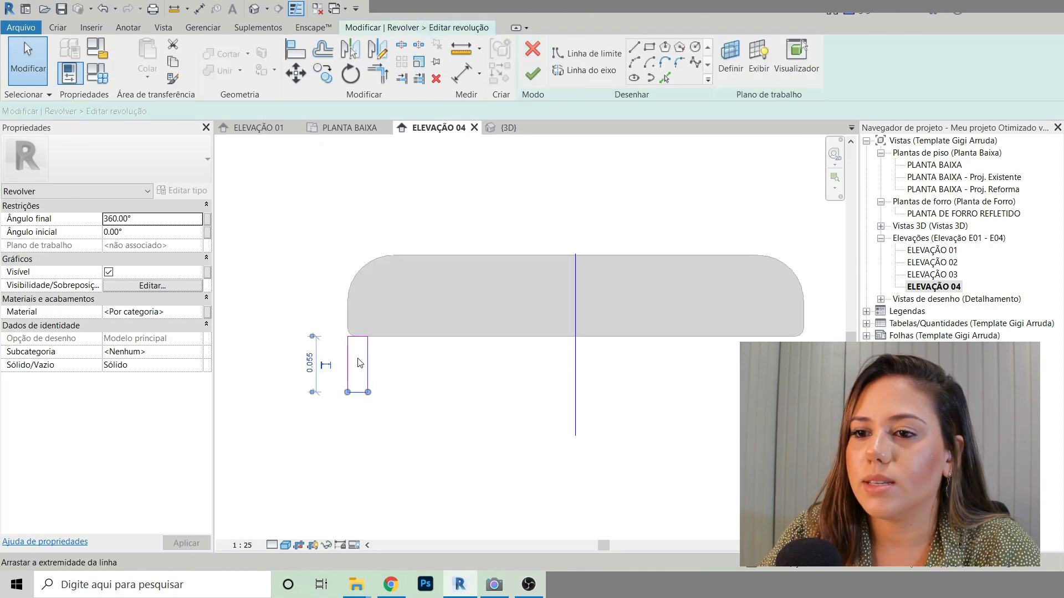
{"action": "left_click", "coordinate": [308, 355]}
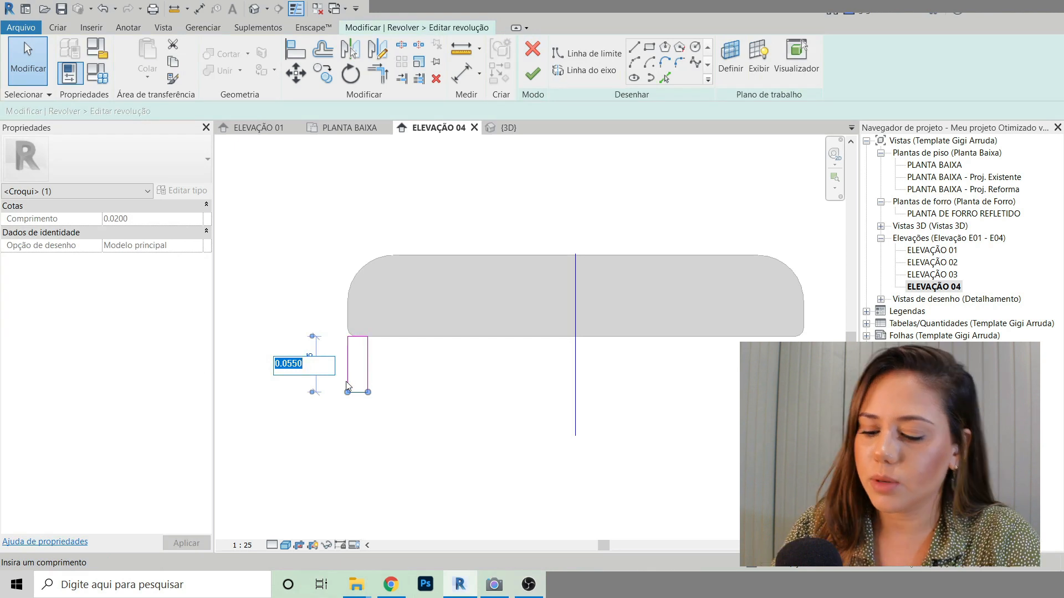
{"action": "type", "text": "0.03"}
{"action": "key", "text": "Return"}
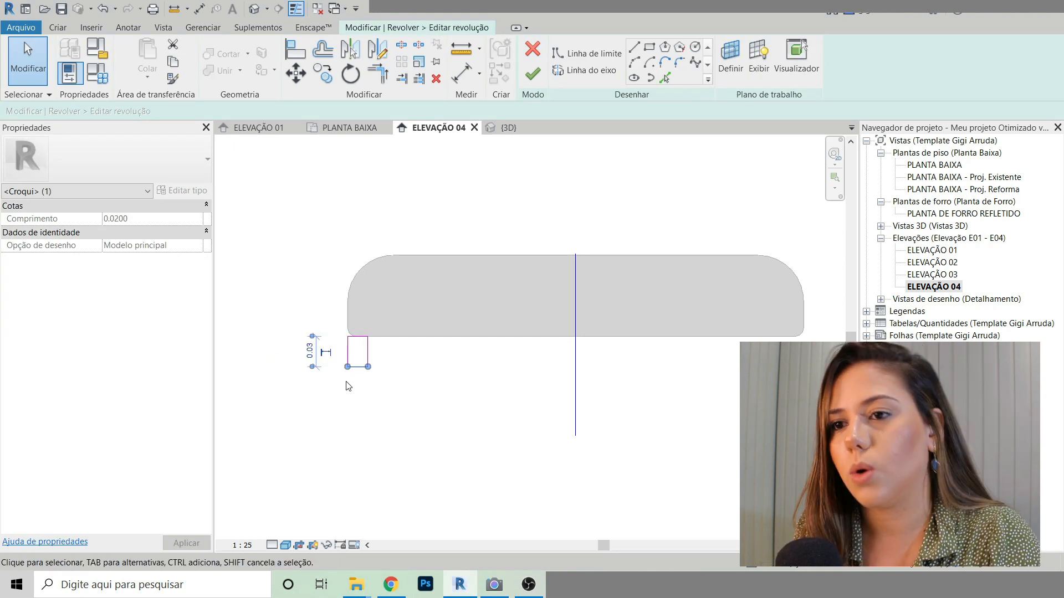
Step: Finish the band's revolve sketch and review the bench in the 3D view
{"action": "left_click", "coordinate": [310, 351]}
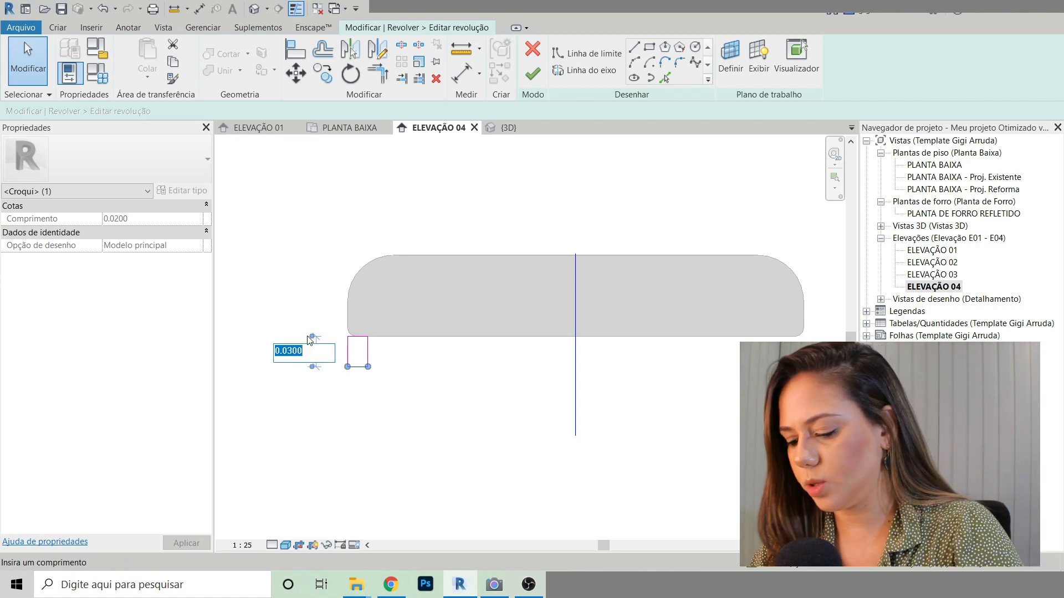
{"action": "left_click", "coordinate": [532, 74]}
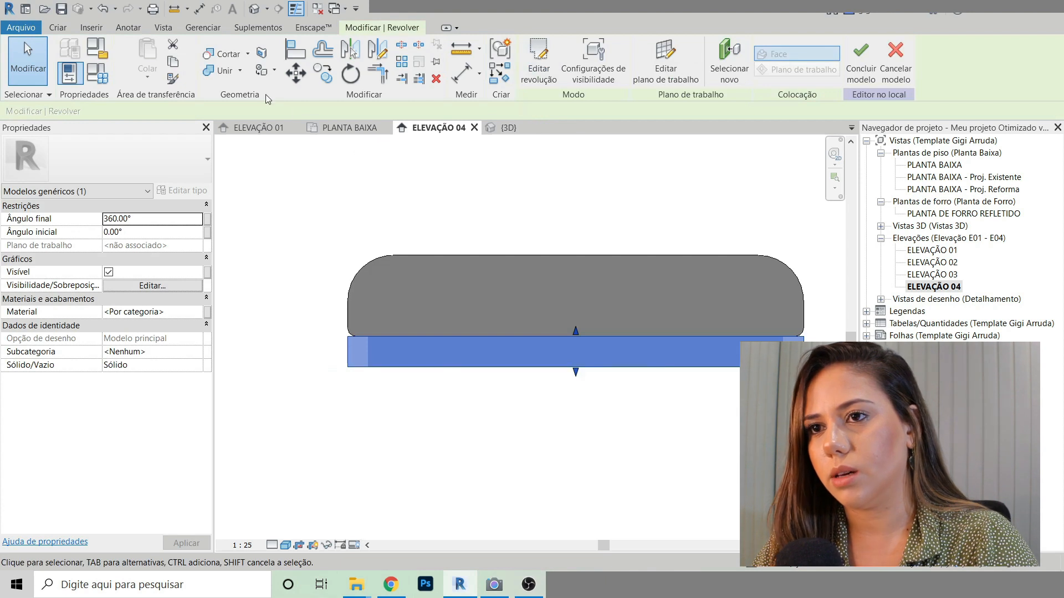
{"action": "left_click", "coordinate": [256, 9]}
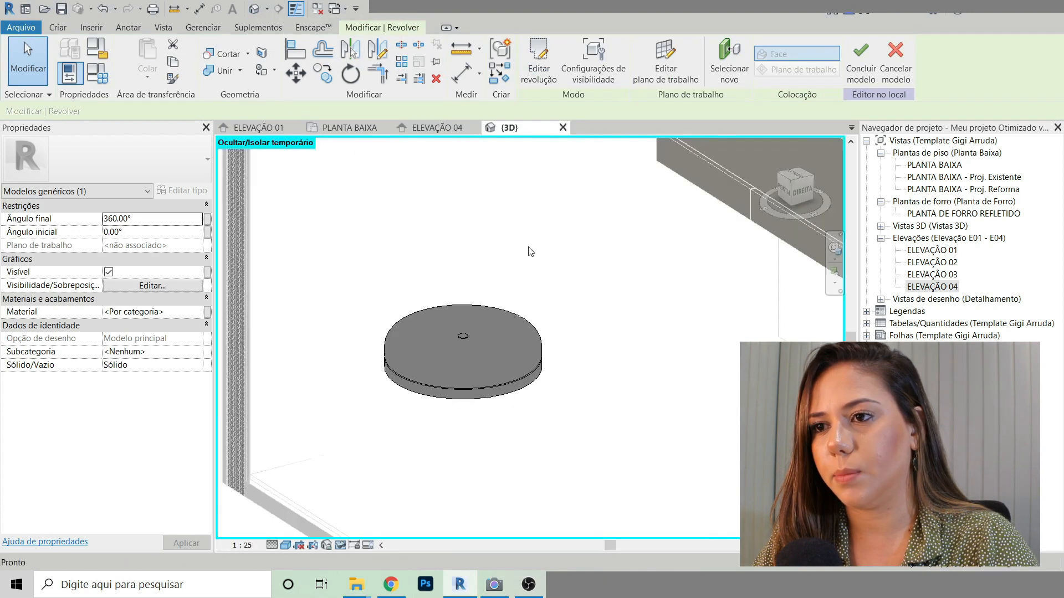
{"action": "middle_click_drag", "start_coordinate": [680, 447], "coordinate": [669, 467], "text": "shift"}
{"action": "scroll", "coordinate": [561, 427], "scroll_direction": "down", "scroll_amount": 3}
{"action": "scroll", "coordinate": [624, 446], "scroll_direction": "up", "scroll_amount": 3}
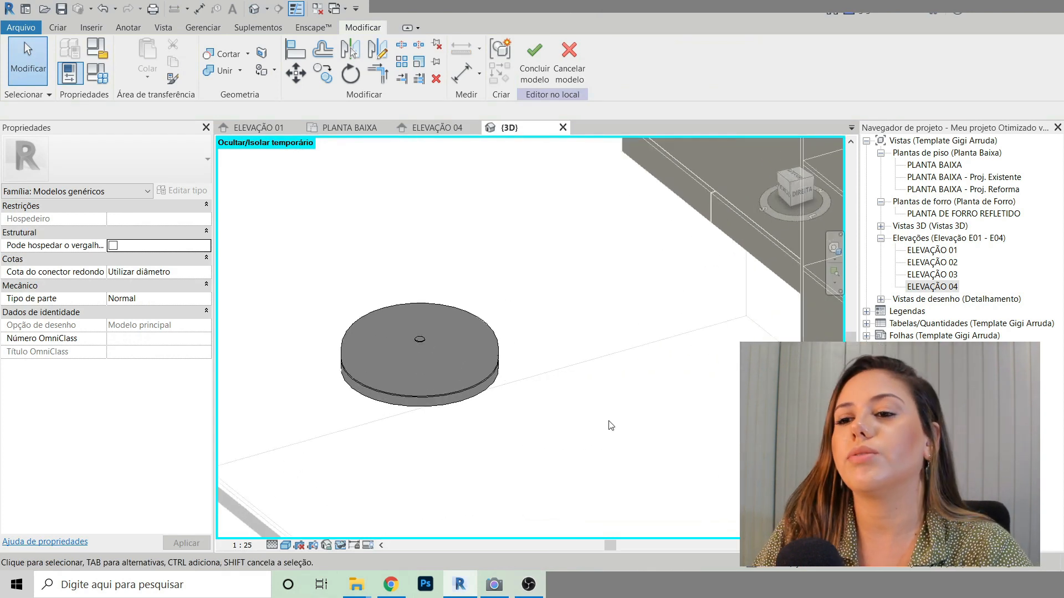
Step: Copy the band beneath the seat 0.3 straight down in ELEVAÇÃO 04 and check the copy in the 3D view
{"action": "left_click", "coordinate": [447, 127]}
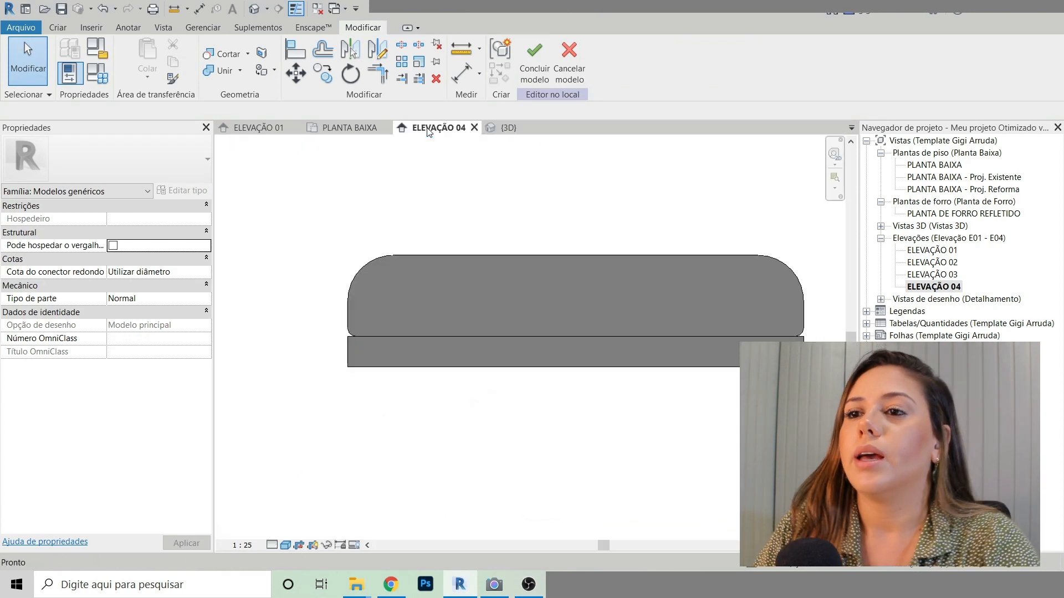
{"action": "left_click", "coordinate": [396, 361]}
{"action": "scroll", "coordinate": [395, 361], "scroll_direction": "down", "scroll_amount": 2}
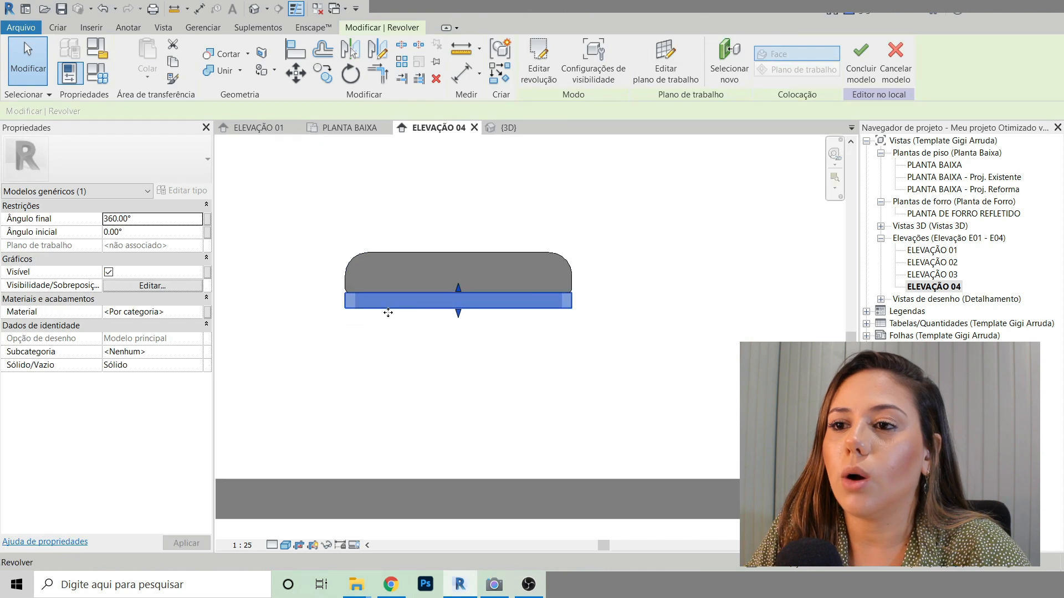
{"action": "scroll", "coordinate": [388, 313], "scroll_direction": "up", "scroll_amount": 1}
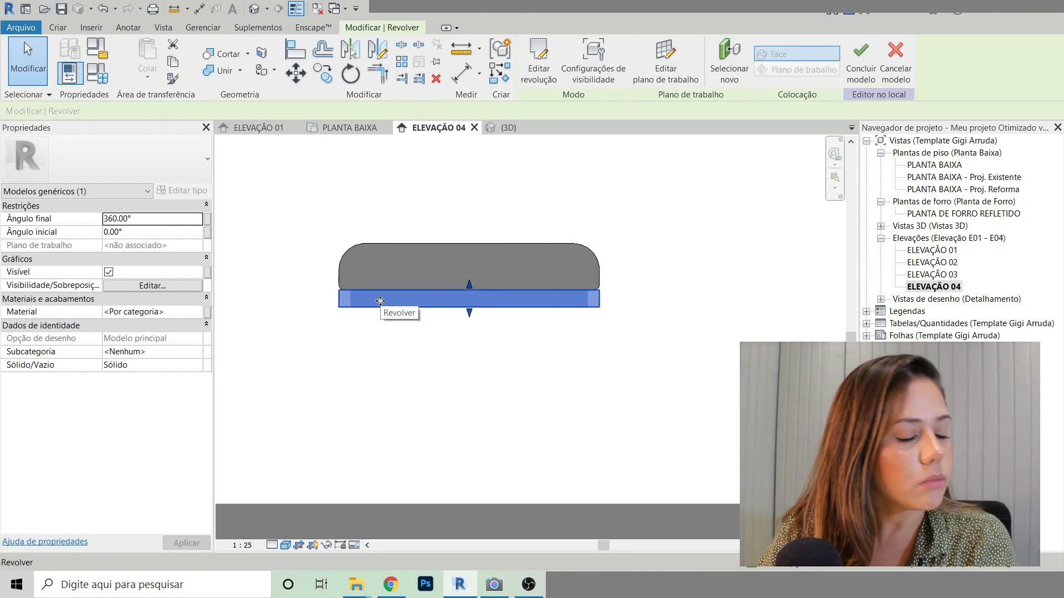
{"action": "left_click", "coordinate": [323, 73]}
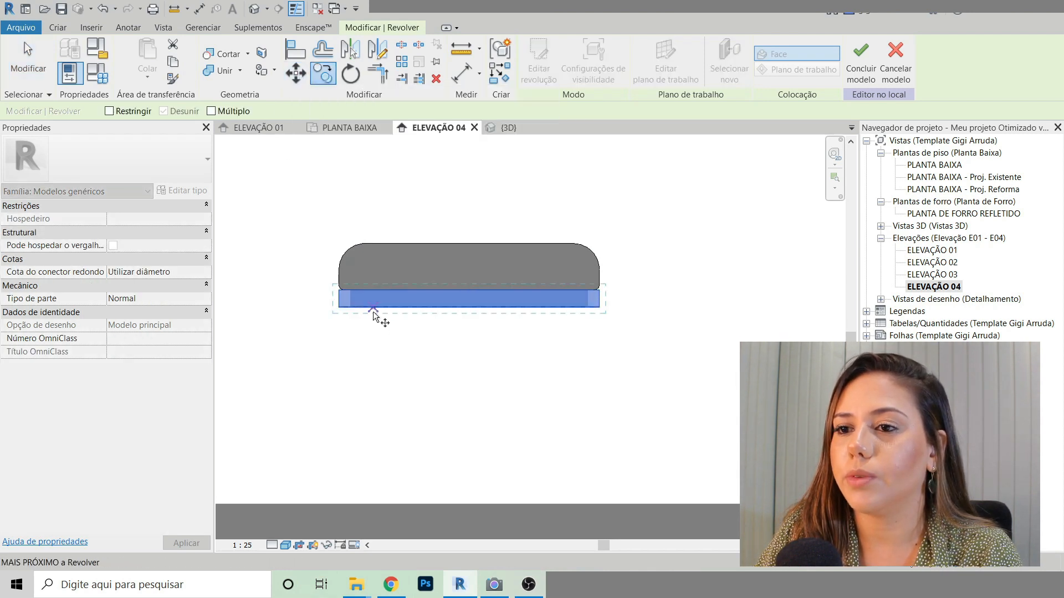
{"action": "left_click", "coordinate": [372, 313]}
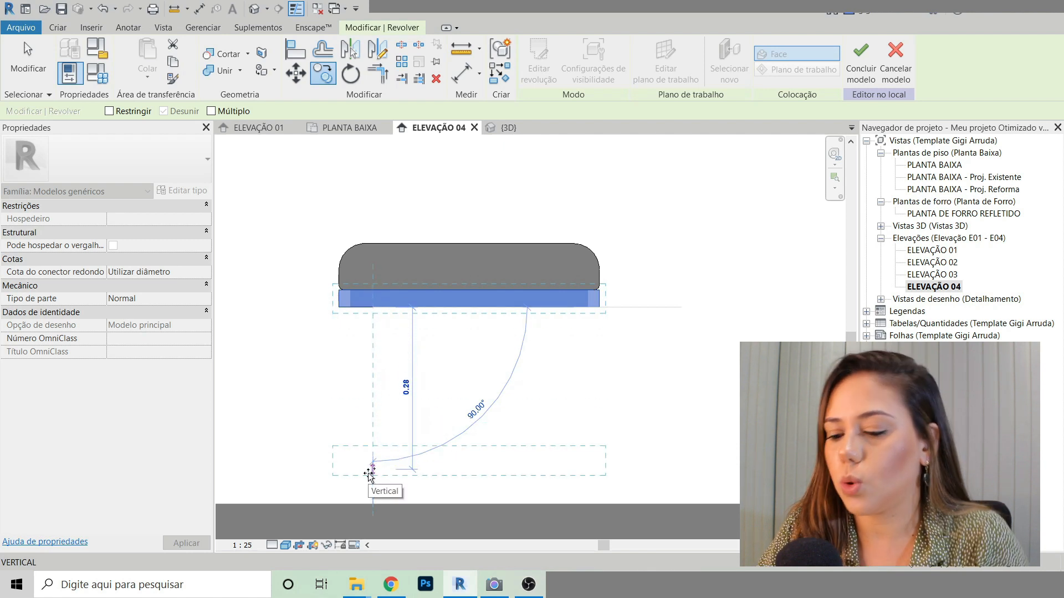
{"action": "type", "text": ".3"}
{"action": "key", "text": "Return"}
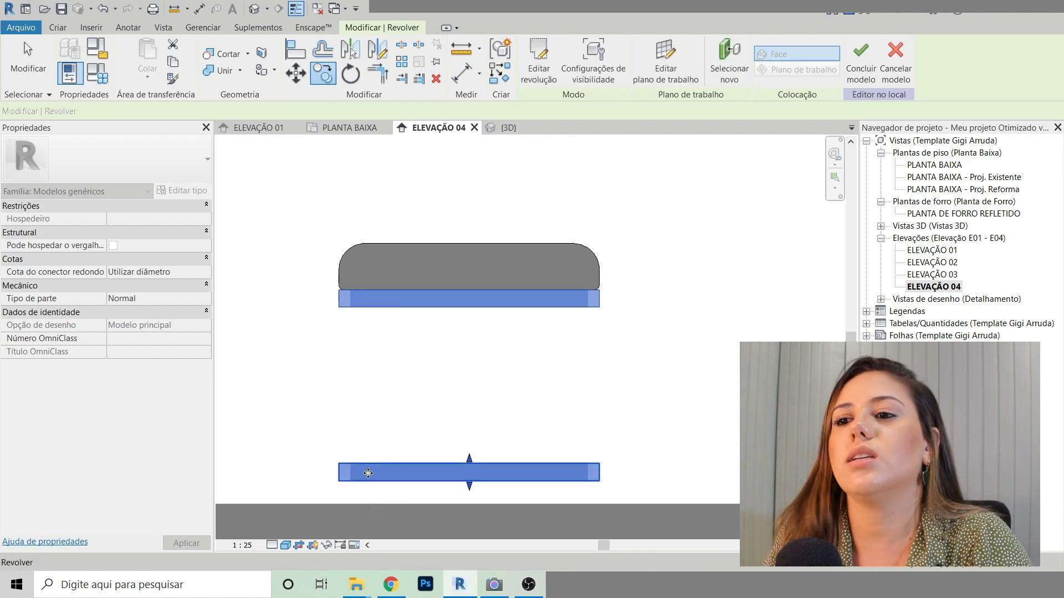
{"action": "left_click", "coordinate": [700, 465]}
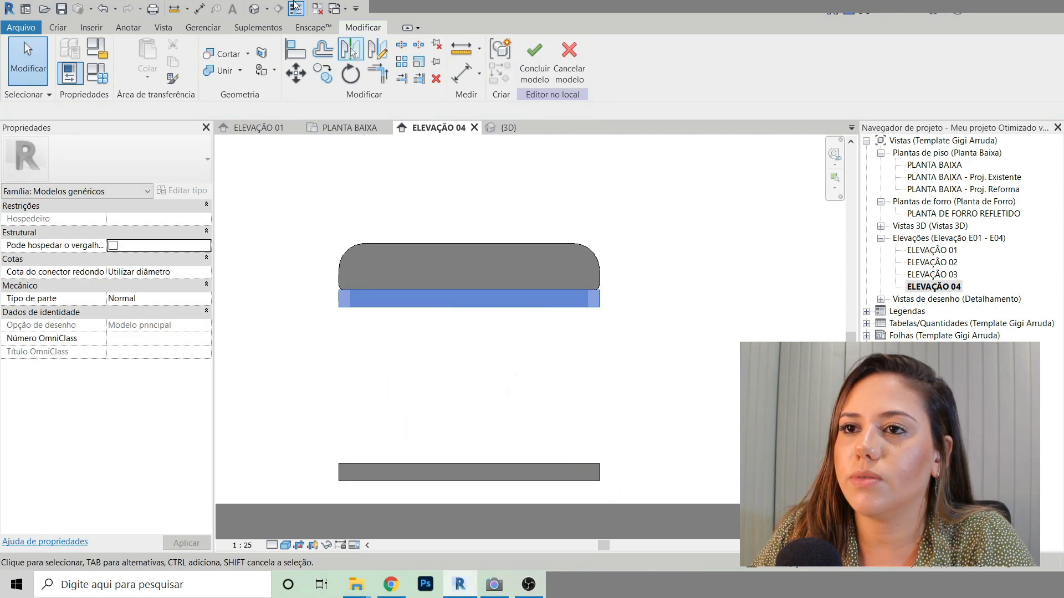
{"action": "left_click", "coordinate": [257, 9]}
{"action": "middle_click_drag", "start_coordinate": [649, 368], "coordinate": [683, 375], "text": "shift"}
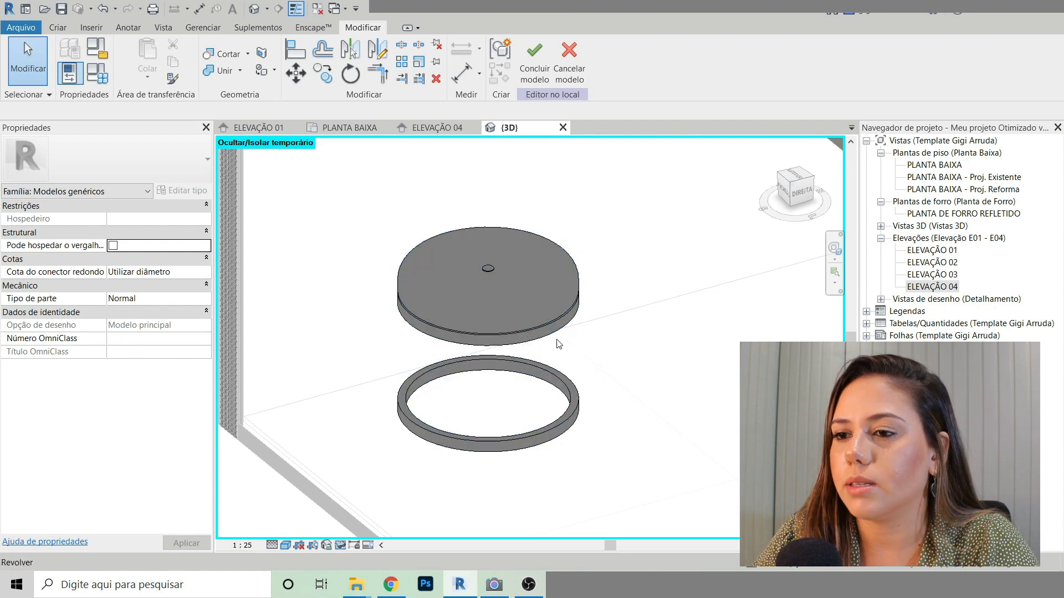
Step: Temporarily isolate the ring in the PLANTA BAIXA view
{"action": "left_click", "coordinate": [435, 128]}
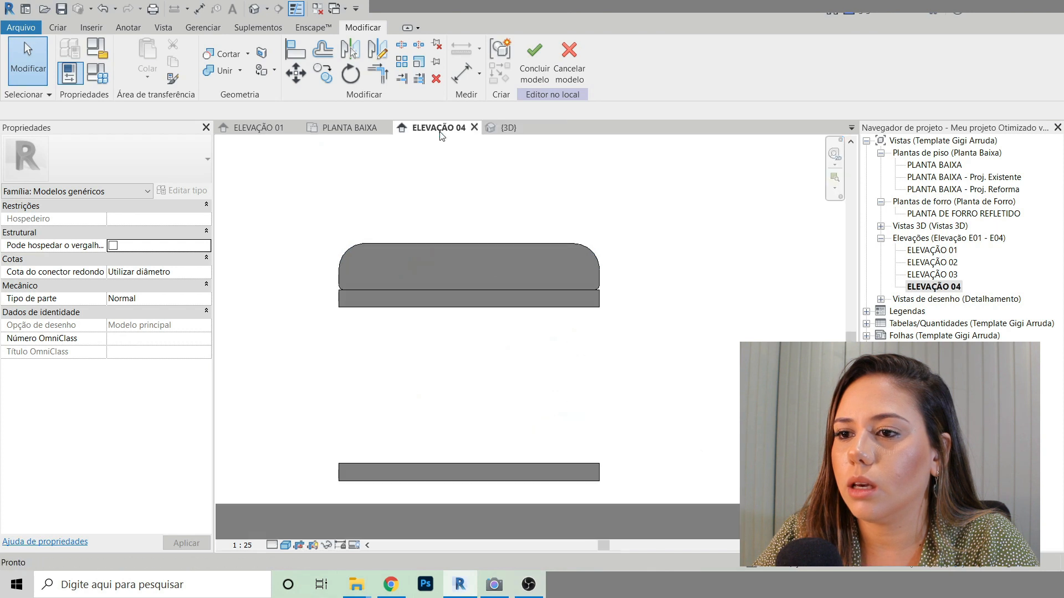
{"action": "left_click", "coordinate": [346, 127]}
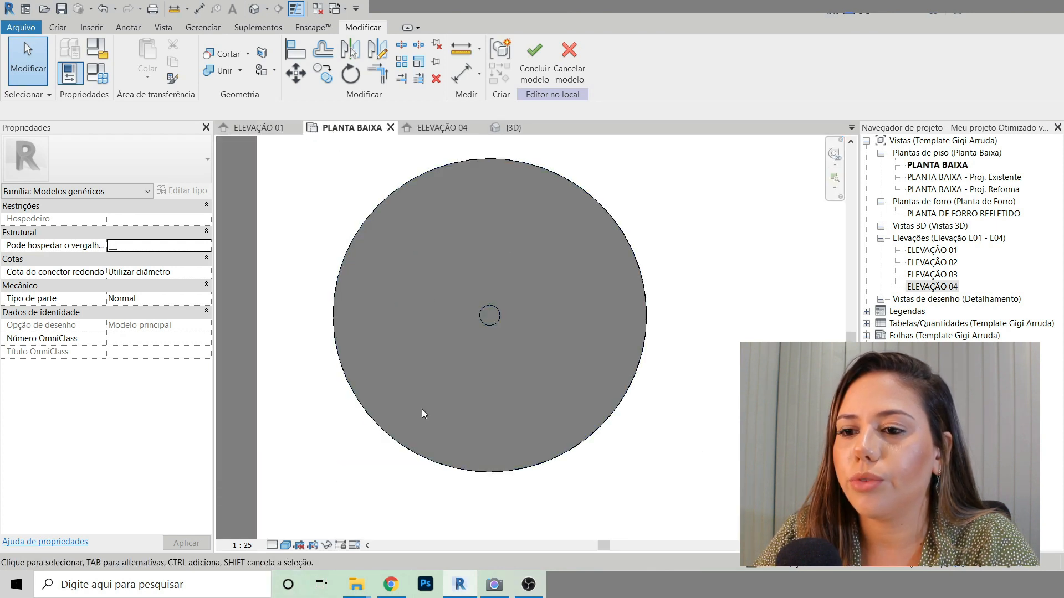
{"action": "left_click", "coordinate": [468, 304]}
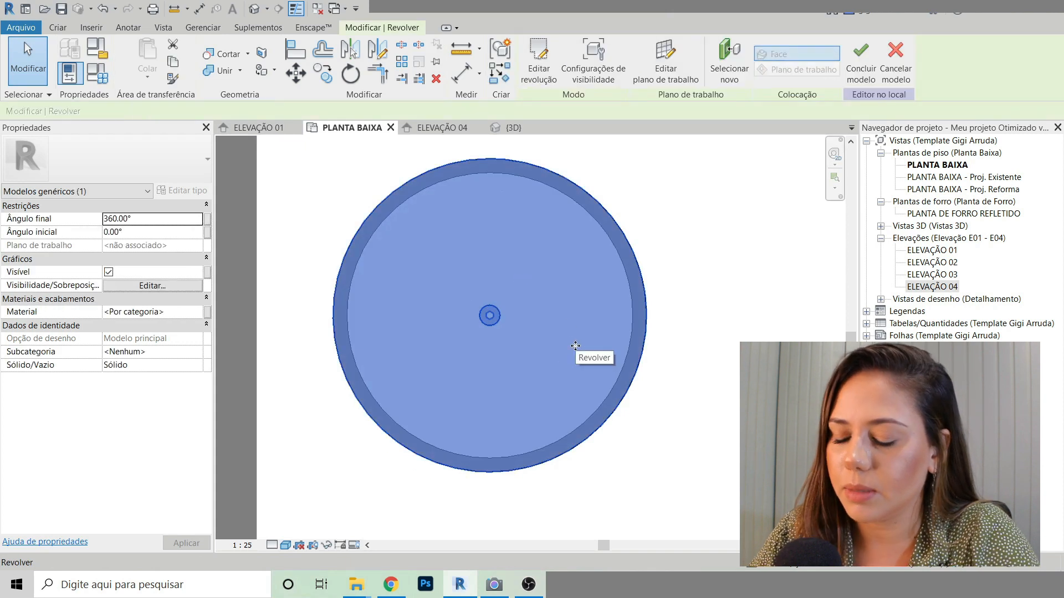
{"action": "key", "text": "h"}
{"action": "key", "text": "i"}
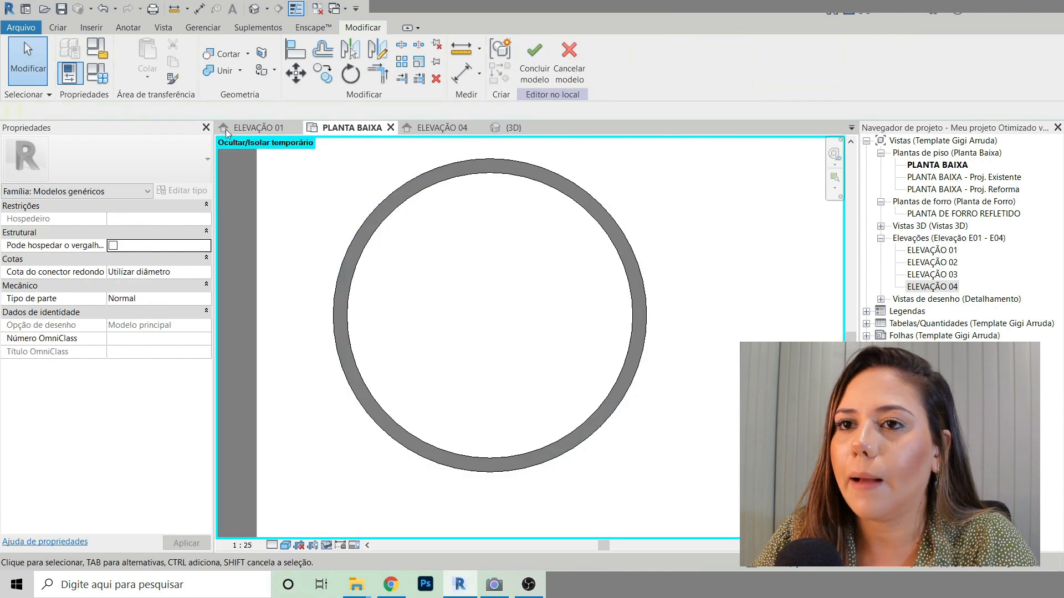
Step: Start an extrusion and sketch a rectangle about 0.024 wide across the ring's band at its uppermost point in plan
{"action": "left_click", "coordinate": [54, 31]}
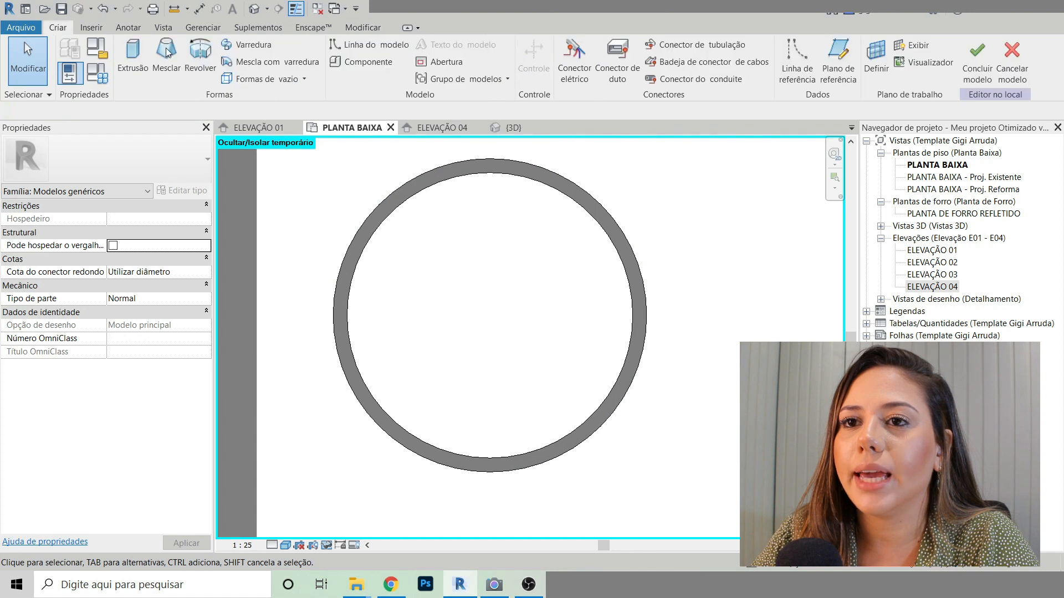
{"action": "left_click", "coordinate": [131, 55]}
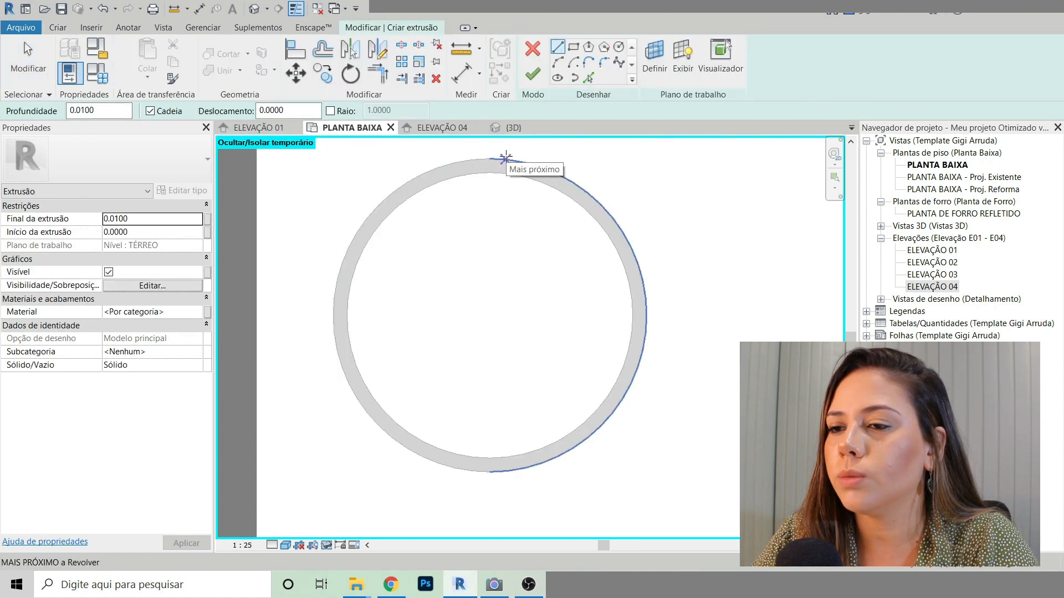
{"action": "scroll", "coordinate": [490, 161], "scroll_direction": "up", "scroll_amount": 4}
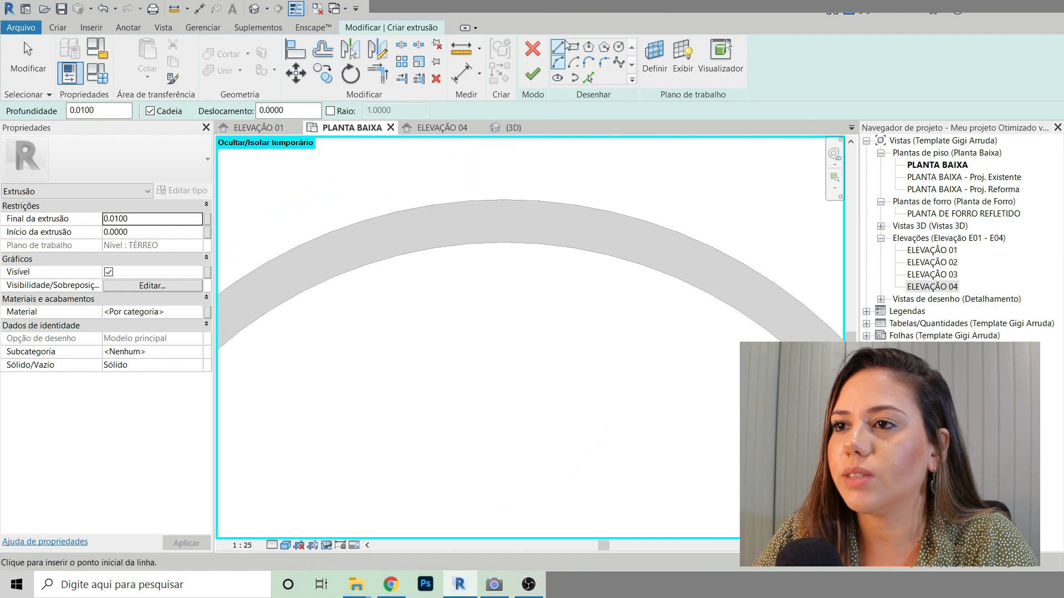
{"action": "left_click", "coordinate": [575, 50]}
{"action": "scroll", "coordinate": [519, 211], "scroll_direction": "up", "scroll_amount": 2}
{"action": "left_click", "coordinate": [518, 195]}
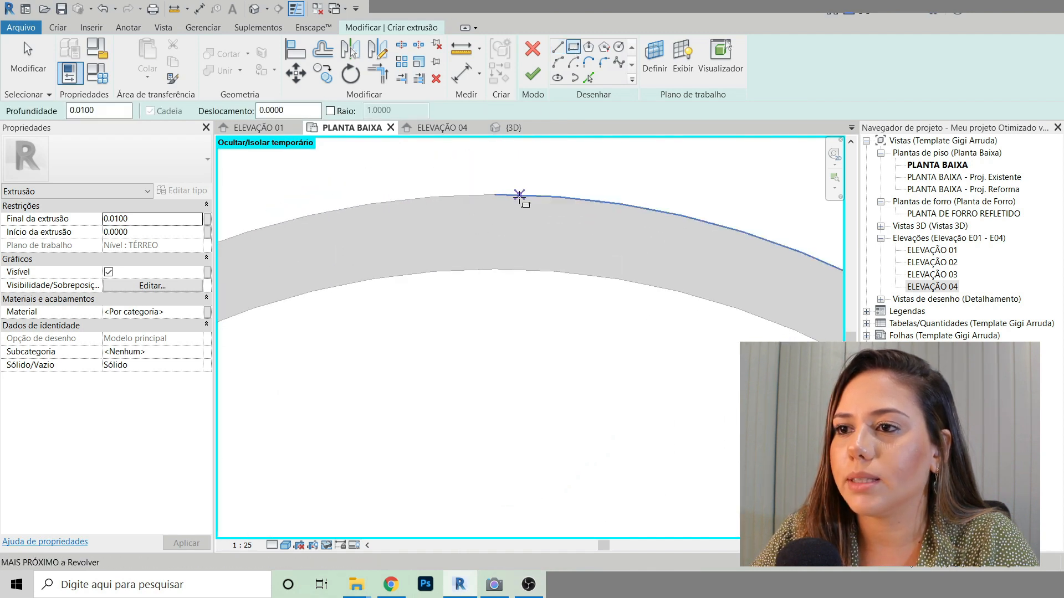
{"action": "left_click", "coordinate": [429, 271]}
{"action": "key", "text": "Escape"}
{"action": "key", "text": "Escape"}
Step: Move the rectangle's upper and lower edges inward so they sit within the ring's band
{"action": "scroll", "coordinate": [459, 199], "scroll_direction": "up", "scroll_amount": 2}
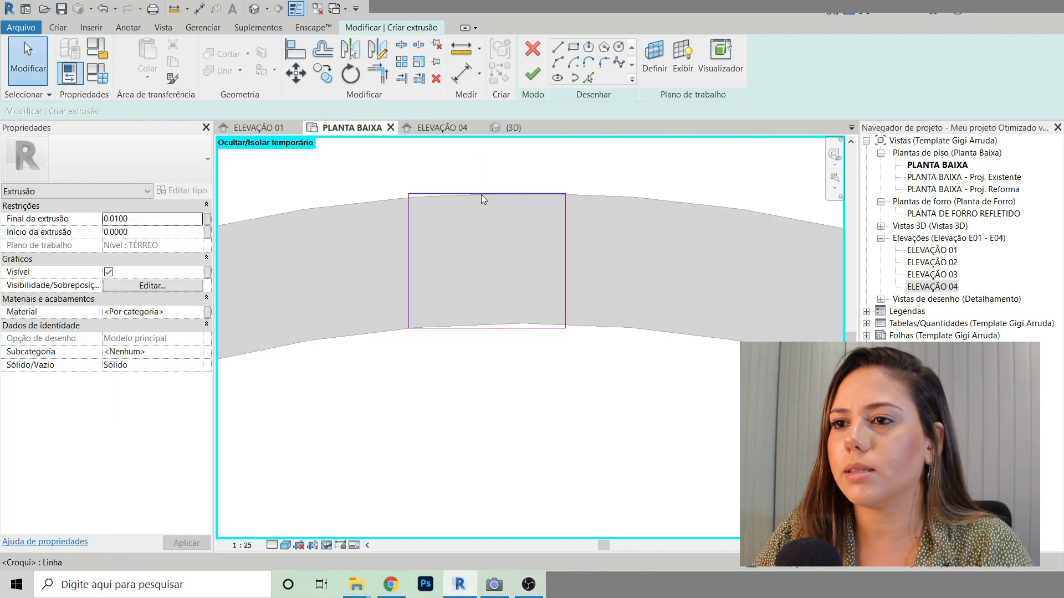
{"action": "left_click", "coordinate": [482, 196]}
{"action": "left_click_drag", "start_coordinate": [490, 203], "coordinate": [490, 204]}
{"action": "left_click_drag", "start_coordinate": [477, 328], "coordinate": [478, 319]}
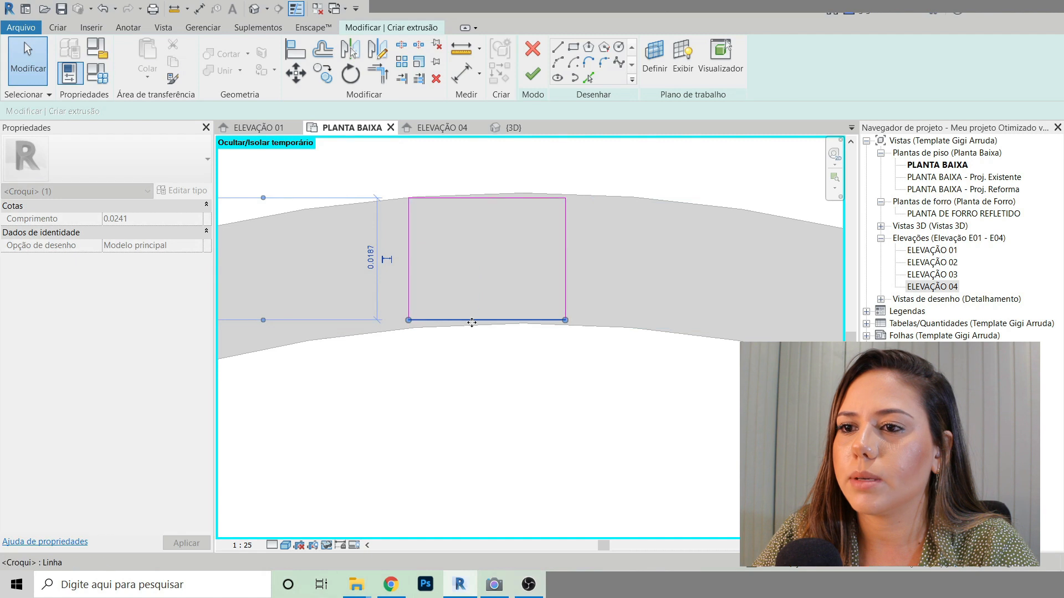
Step: Size the rectangle to 0.02 wide by 0.015 deep
{"action": "left_click", "coordinate": [446, 198]}
{"action": "left_click", "coordinate": [503, 320]}
{"action": "left_click", "coordinate": [370, 254]}
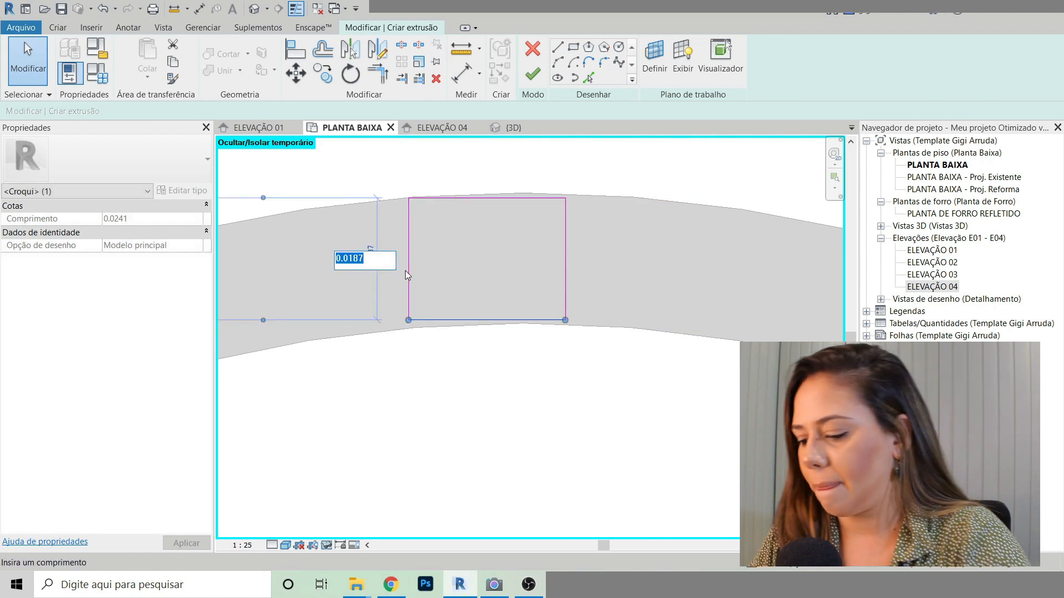
{"action": "type", "text": "0.015"}
{"action": "key", "text": "Return"}
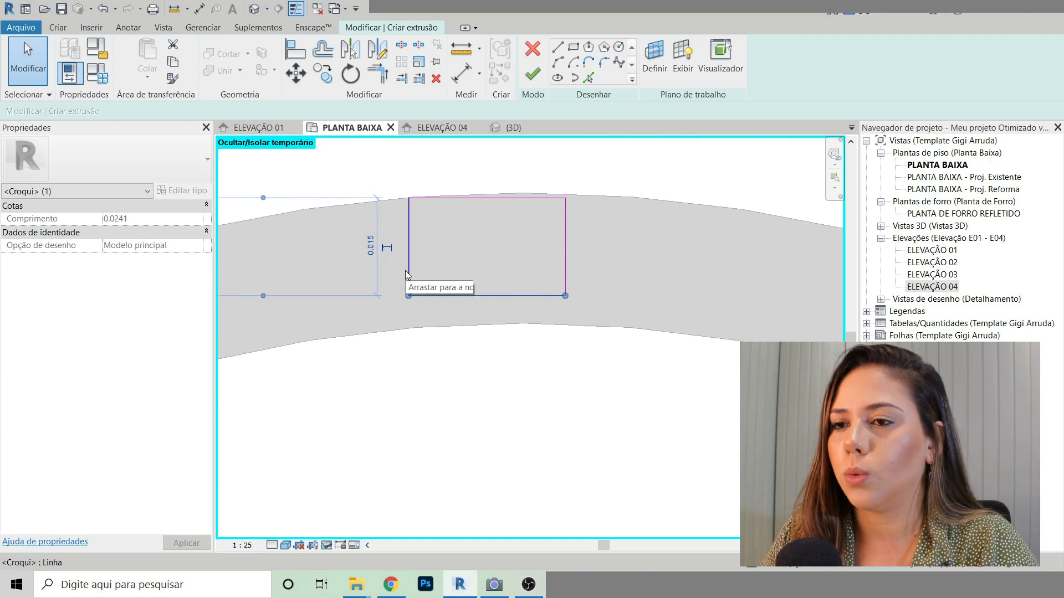
{"action": "left_click", "coordinate": [411, 211]}
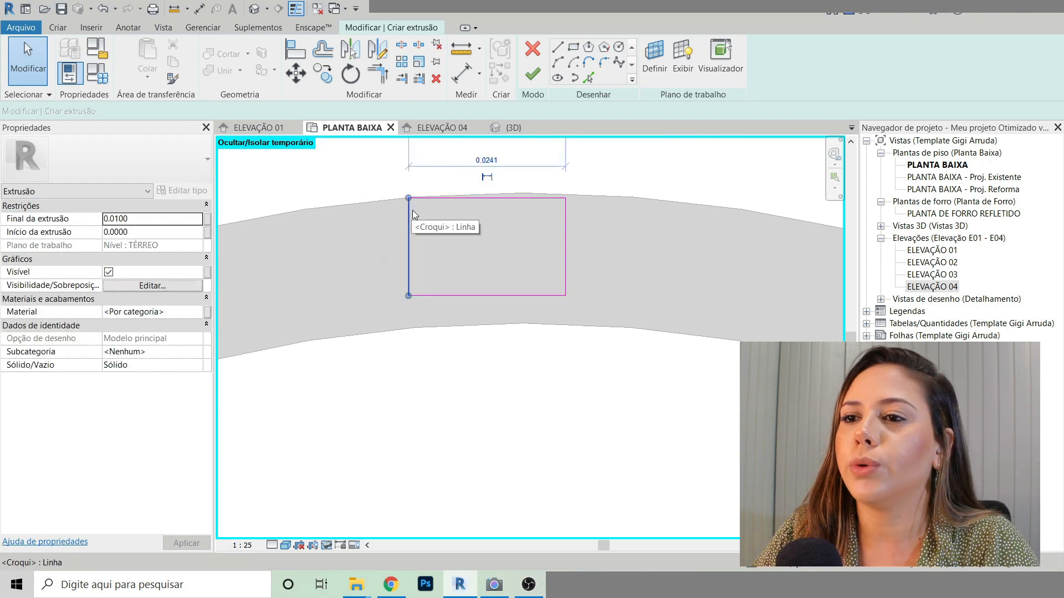
{"action": "type", "text": "0.02"}
{"action": "key", "text": "Return"}
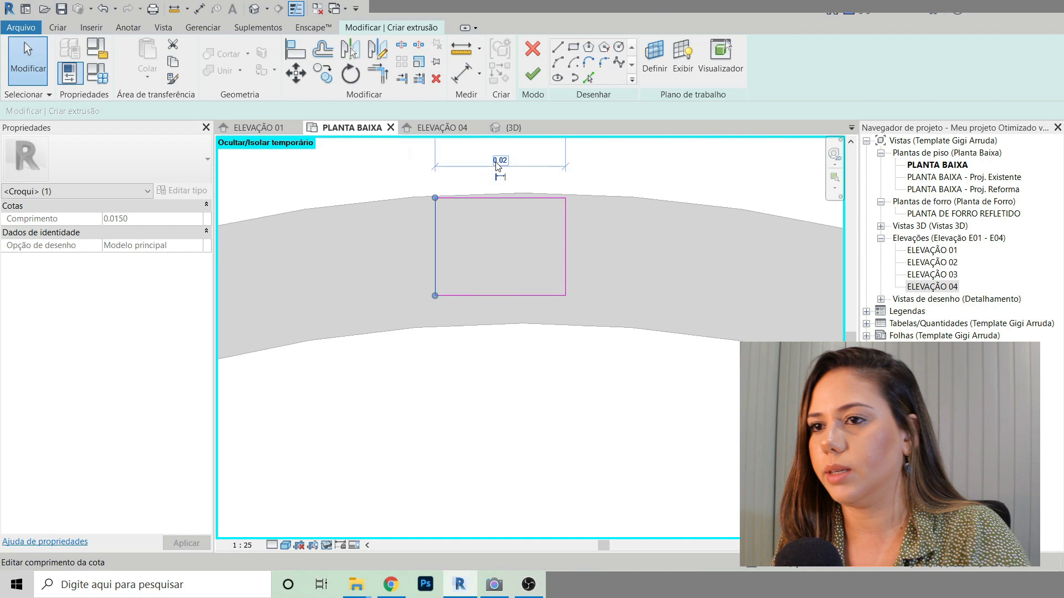
Step: Move the whole rectangle slightly inward so it sits between the ring's outer and inner edges
{"action": "key", "text": "Escape"}
{"action": "key", "text": "Tab"}
{"action": "left_click", "coordinate": [510, 198]}
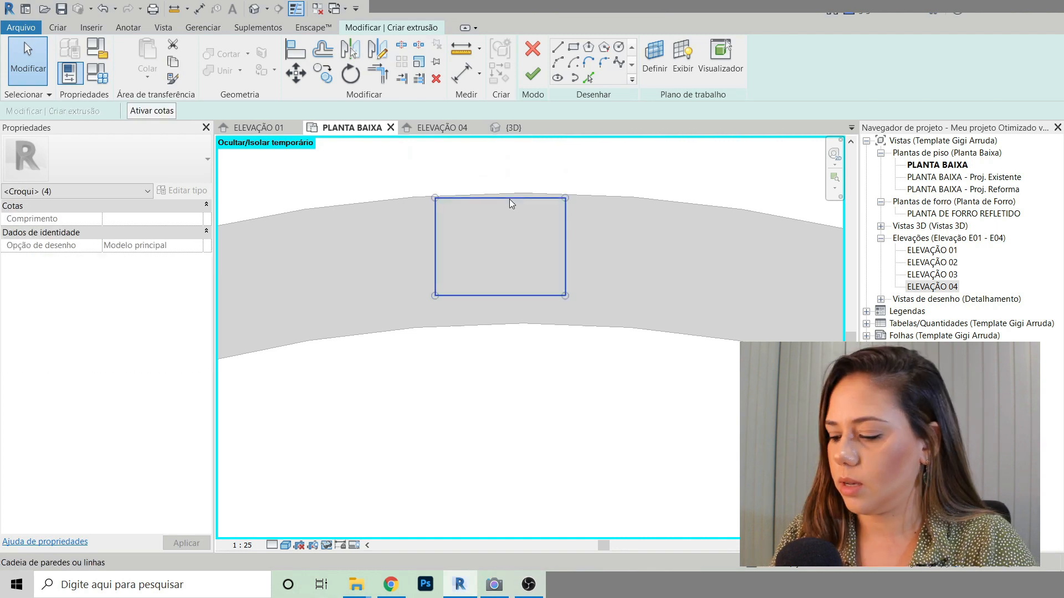
{"action": "left_click_drag", "start_coordinate": [510, 198], "coordinate": [511, 204]}
{"action": "key", "text": "Escape"}
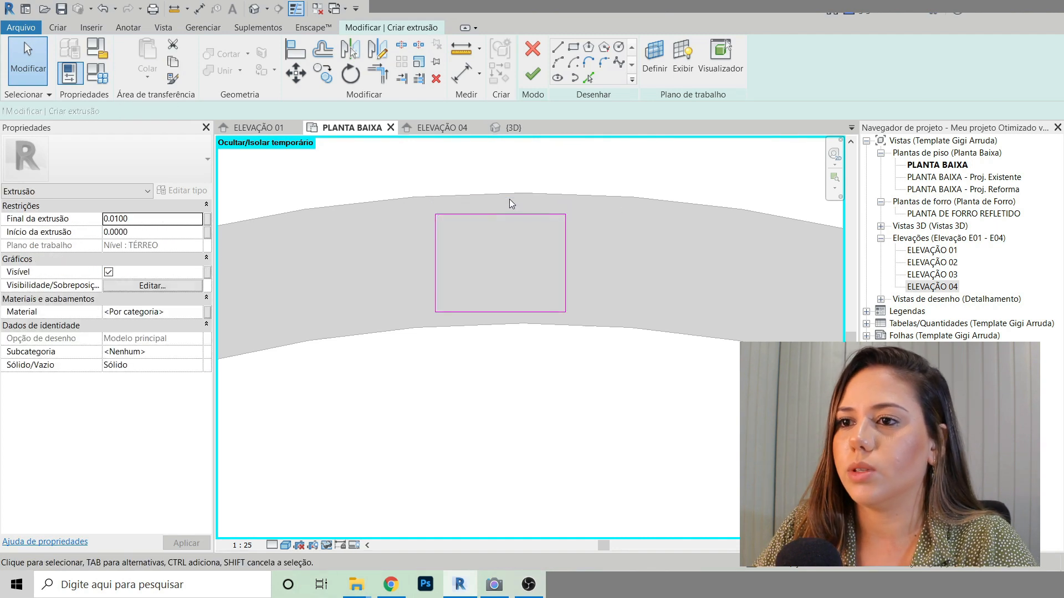
{"action": "left_click", "coordinate": [481, 212]}
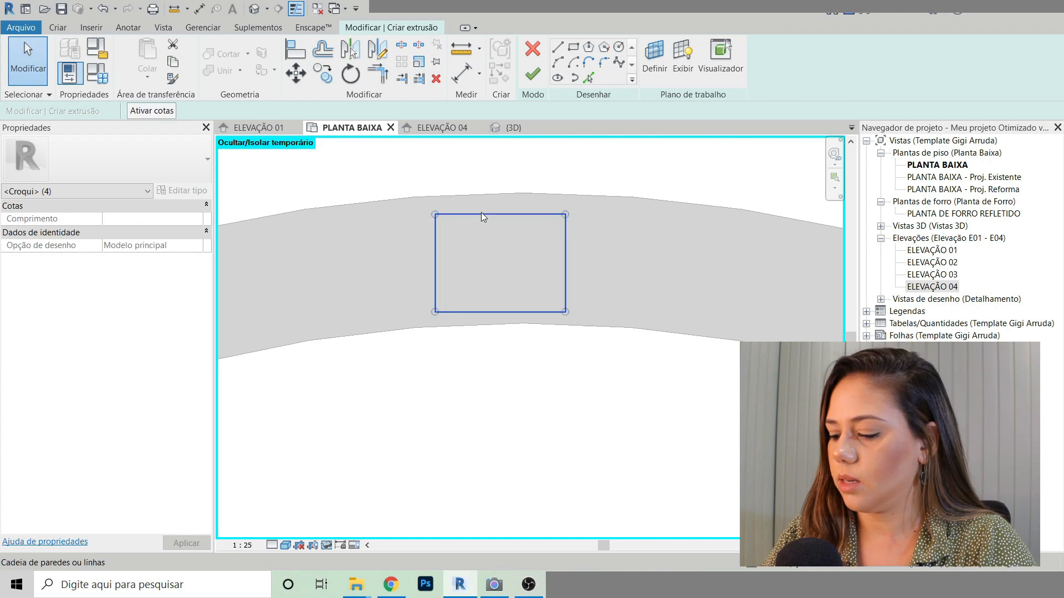
{"action": "key", "text": "Escape"}
Step: Set the extrusion end to 0.4 and finish the leg extrusion
{"action": "scroll", "coordinate": [453, 307], "scroll_direction": "down", "scroll_amount": 5}
{"action": "scroll", "coordinate": [456, 316], "scroll_direction": "down", "scroll_amount": 1}
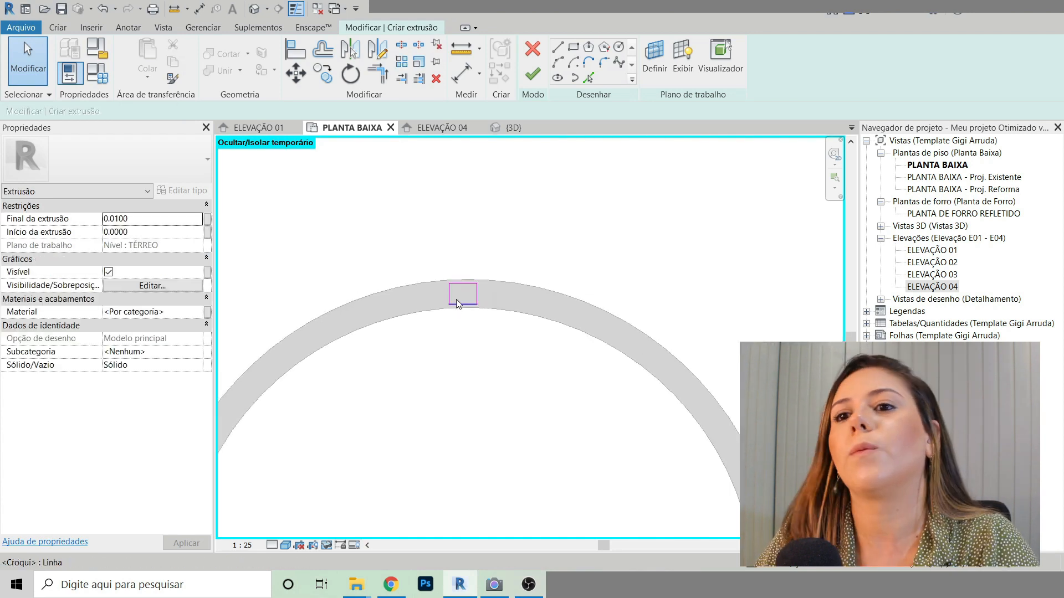
{"action": "left_click", "coordinate": [146, 218]}
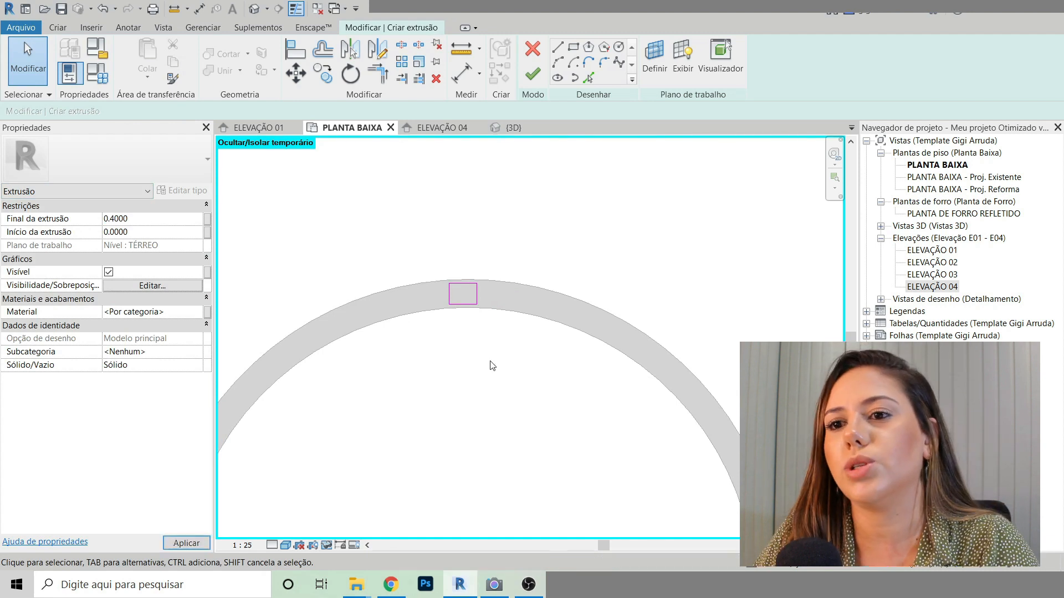
{"action": "left_click", "coordinate": [532, 76]}
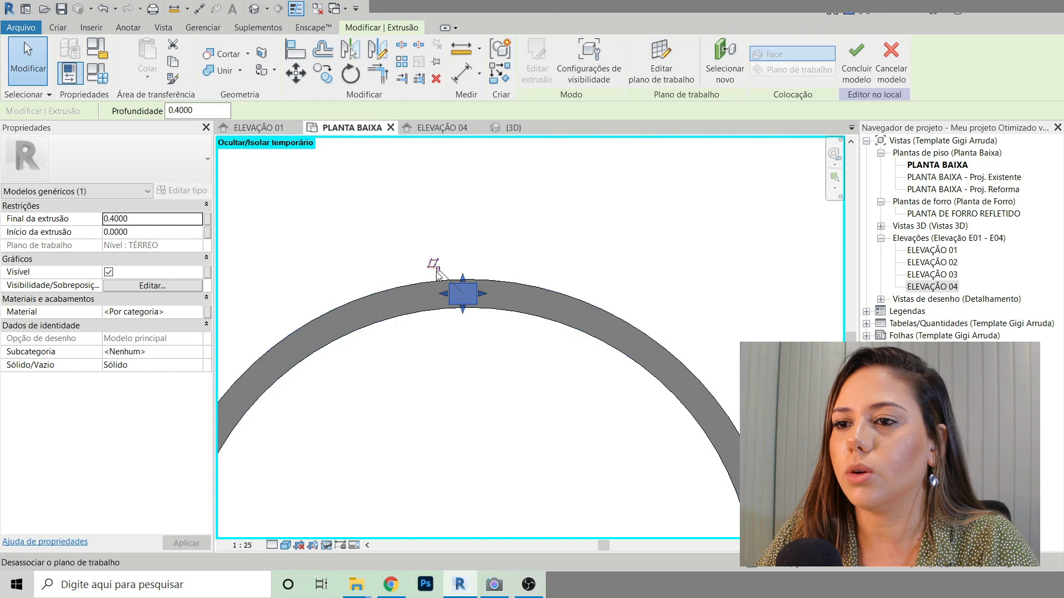
{"action": "scroll", "coordinate": [443, 269], "scroll_direction": "down", "scroll_amount": 3}
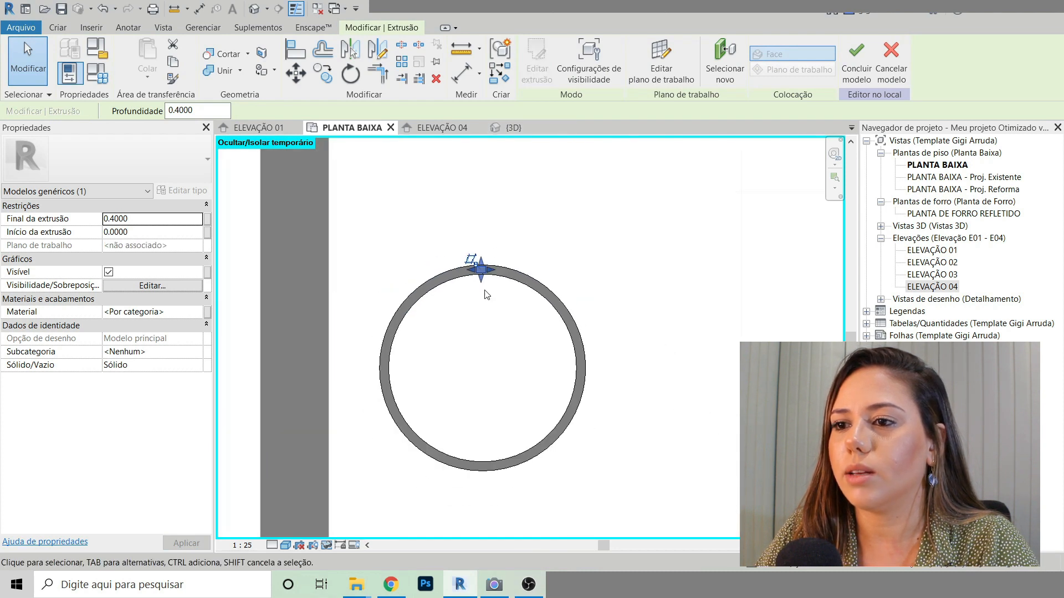
{"action": "scroll", "coordinate": [484, 286], "scroll_direction": "up", "scroll_amount": 1}
Step: Shorten the leg in ELEVAÇÃO 04 by aligning its upper end with the underside of the upper band
{"action": "left_click", "coordinate": [428, 126]}
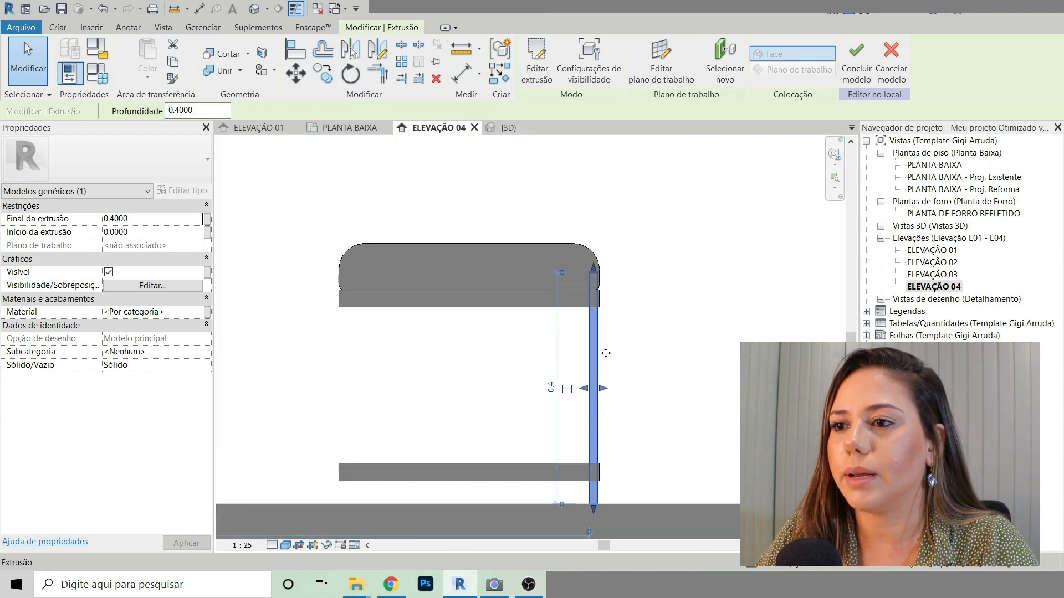
{"action": "scroll", "coordinate": [583, 286], "scroll_direction": "up", "scroll_amount": 5}
{"action": "left_click_drag", "start_coordinate": [571, 240], "coordinate": [570, 255]}
{"action": "left_click_drag", "start_coordinate": [580, 345], "coordinate": [581, 345]}
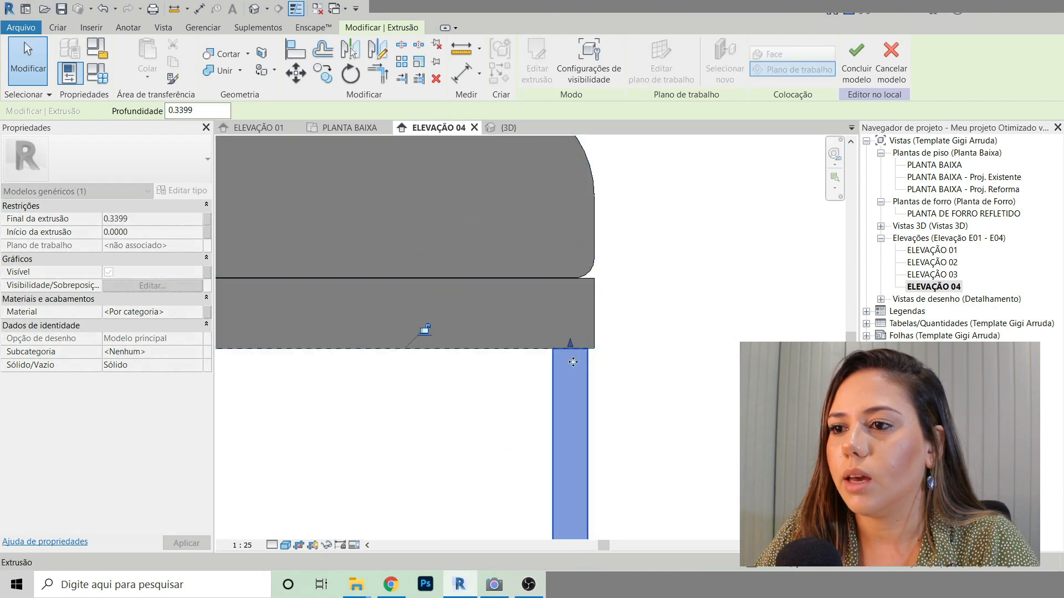
{"action": "scroll", "coordinate": [580, 210], "scroll_direction": "down", "scroll_amount": 3}
{"action": "scroll", "coordinate": [580, 210], "scroll_direction": "down", "scroll_amount": 2}
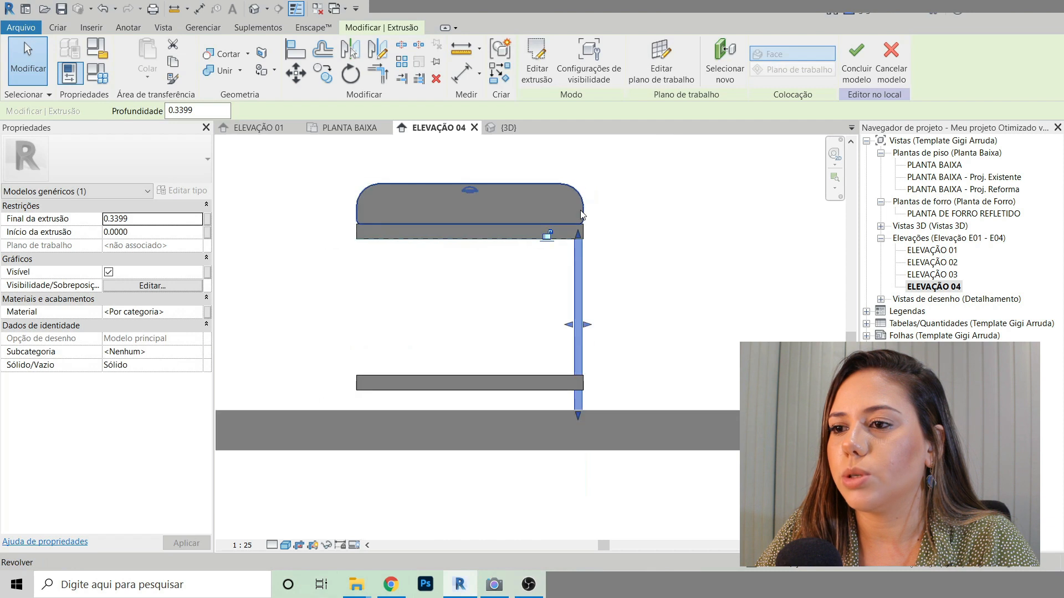
{"action": "scroll", "coordinate": [540, 206], "scroll_direction": "up", "scroll_amount": 1}
{"action": "scroll", "coordinate": [574, 430], "scroll_direction": "up", "scroll_amount": 3}
{"action": "scroll", "coordinate": [574, 429], "scroll_direction": "down", "scroll_amount": 4}
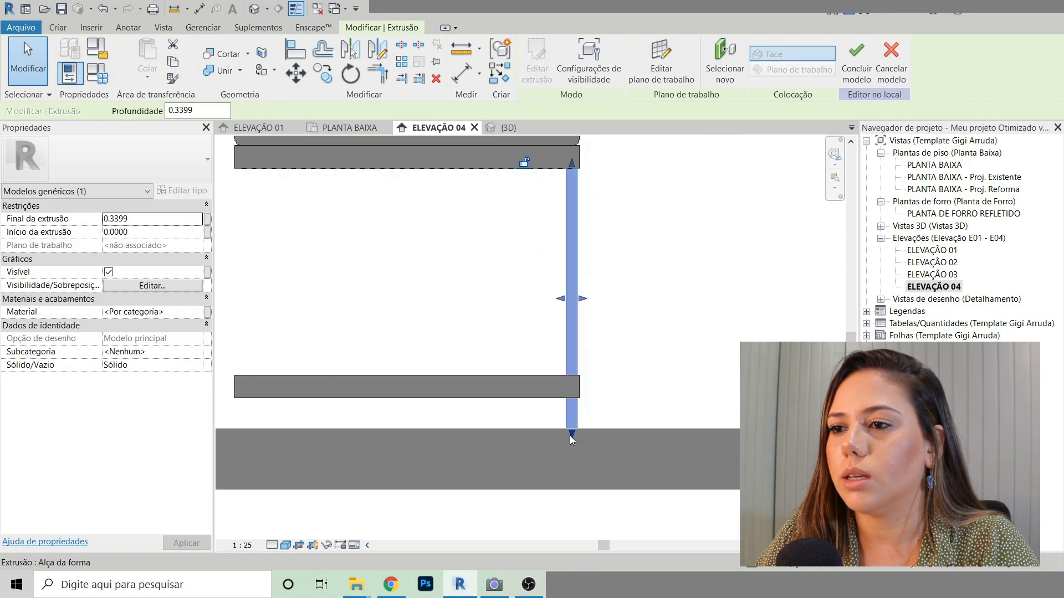
Step: Examine in the 3D view how the leg meets the upper band and the lower ring
{"action": "left_click", "coordinate": [255, 10]}
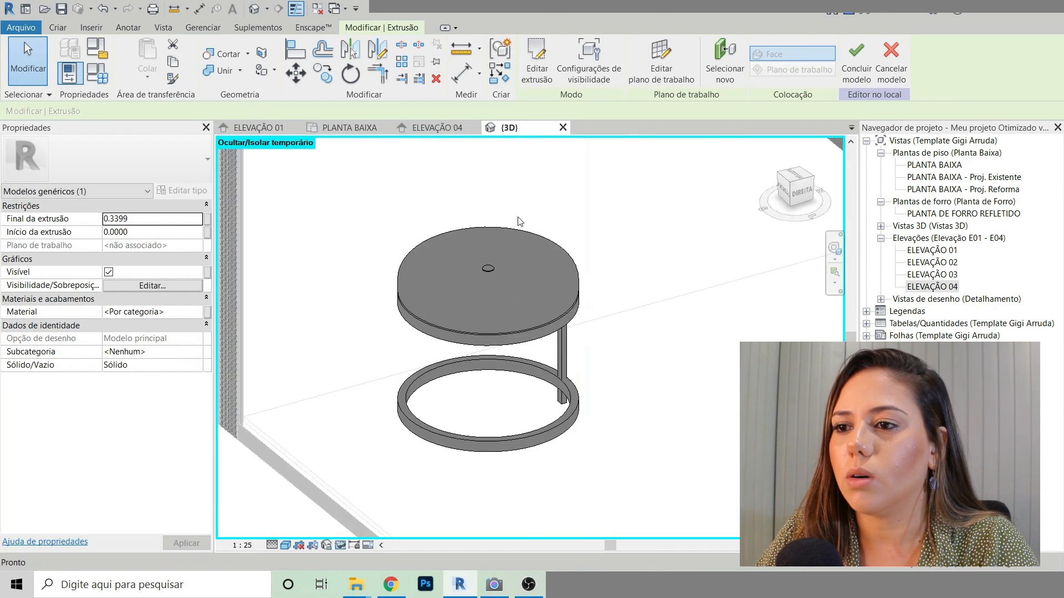
{"action": "left_click", "coordinate": [658, 436]}
{"action": "middle_click_drag", "start_coordinate": [658, 437], "coordinate": [554, 375], "text": "shift"}
{"action": "scroll", "coordinate": [556, 374], "scroll_direction": "up", "scroll_amount": 5}
{"action": "scroll", "coordinate": [627, 319], "scroll_direction": "down", "scroll_amount": 6}
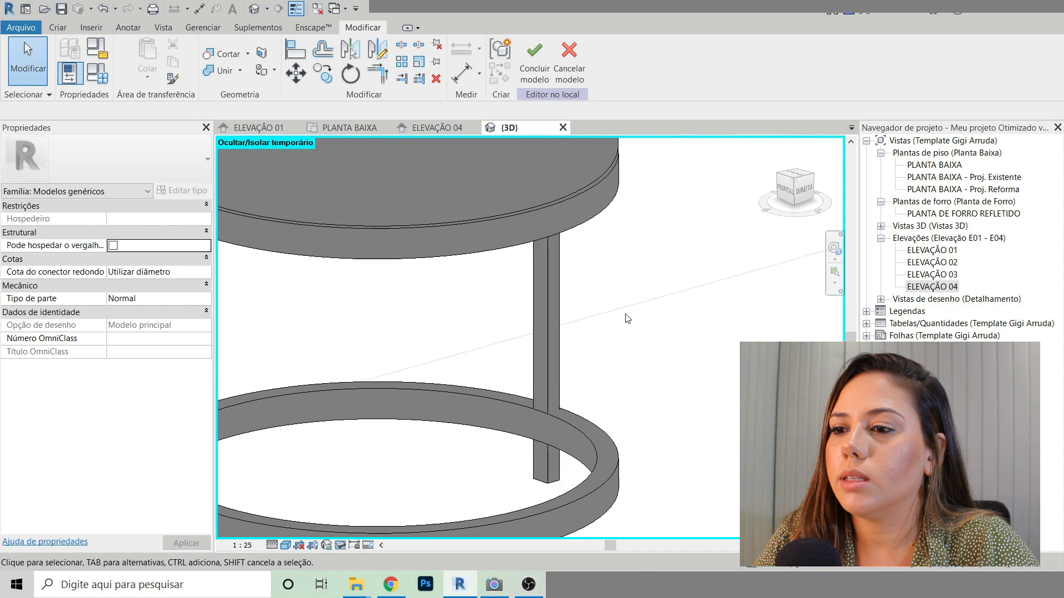
Step: Examine the bench in 3D and the ring around the leg's location in the PLANTA BAIXA view
{"action": "middle_click_drag", "start_coordinate": [628, 314], "coordinate": [683, 322], "text": "shift"}
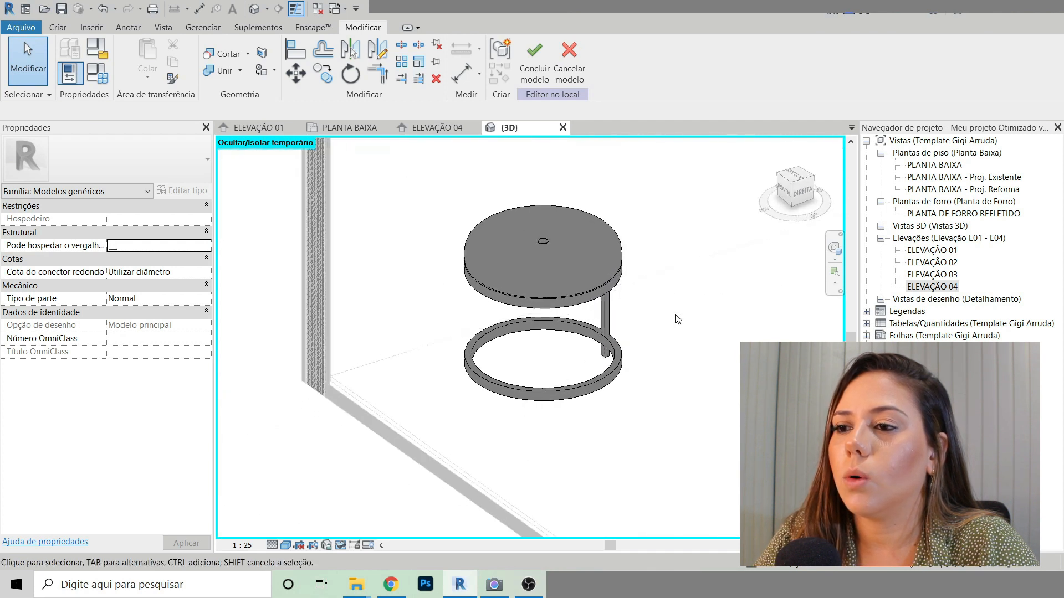
{"action": "scroll", "coordinate": [606, 321], "scroll_direction": "up", "scroll_amount": 5}
{"action": "scroll", "coordinate": [605, 326], "scroll_direction": "down", "scroll_amount": 5}
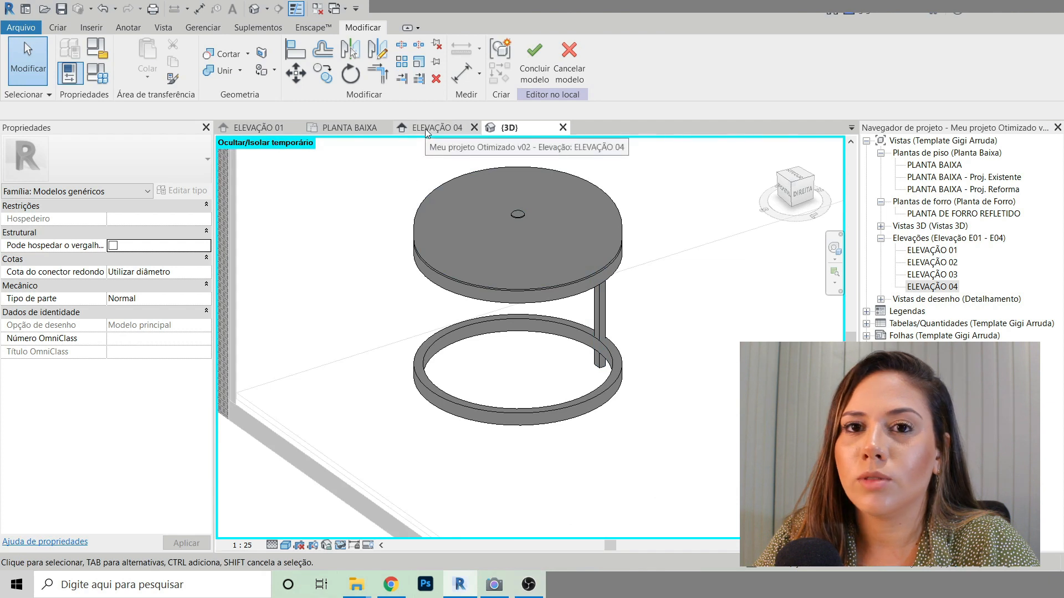
{"action": "left_click", "coordinate": [355, 127]}
{"action": "scroll", "coordinate": [438, 291], "scroll_direction": "down", "scroll_amount": 3}
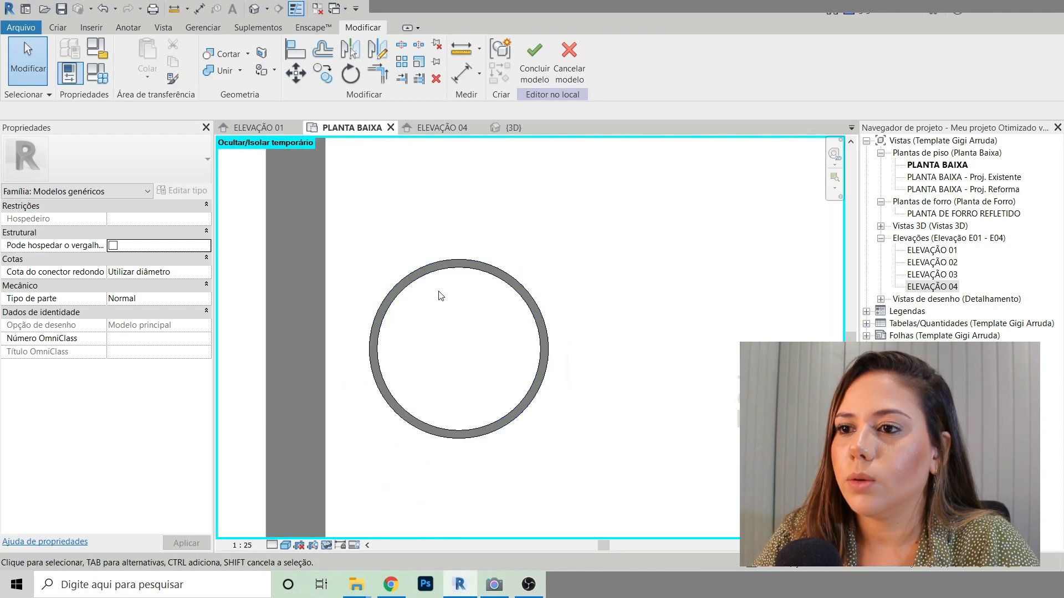
{"action": "scroll", "coordinate": [440, 293], "scroll_direction": "up", "scroll_amount": 3}
{"action": "scroll", "coordinate": [447, 244], "scroll_direction": "down", "scroll_amount": 3}
{"action": "scroll", "coordinate": [449, 247], "scroll_direction": "up", "scroll_amount": 3}
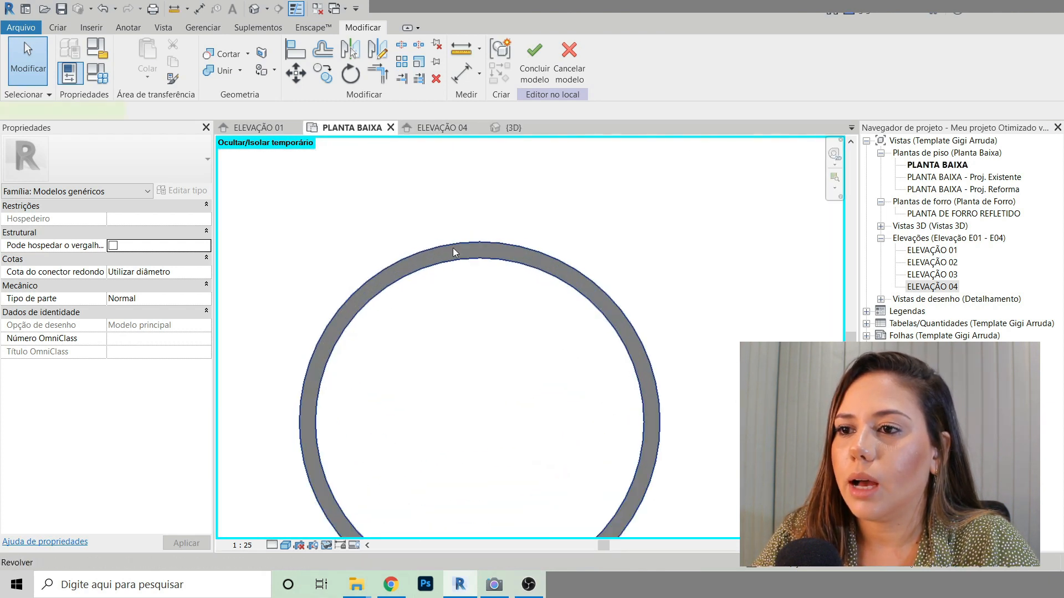
{"action": "left_click", "coordinate": [453, 247]}
{"action": "scroll", "coordinate": [505, 242], "scroll_direction": "down", "scroll_amount": 2}
{"action": "scroll", "coordinate": [479, 250], "scroll_direction": "up", "scroll_amount": 2}
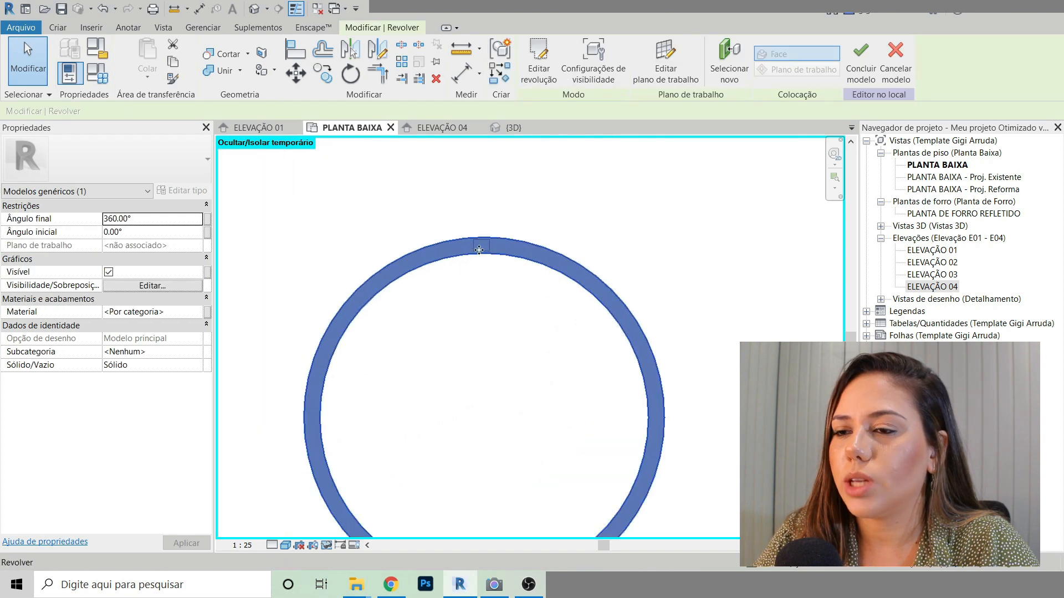
{"action": "scroll", "coordinate": [468, 222], "scroll_direction": "down", "scroll_amount": 2}
{"action": "left_click", "coordinate": [593, 231]}
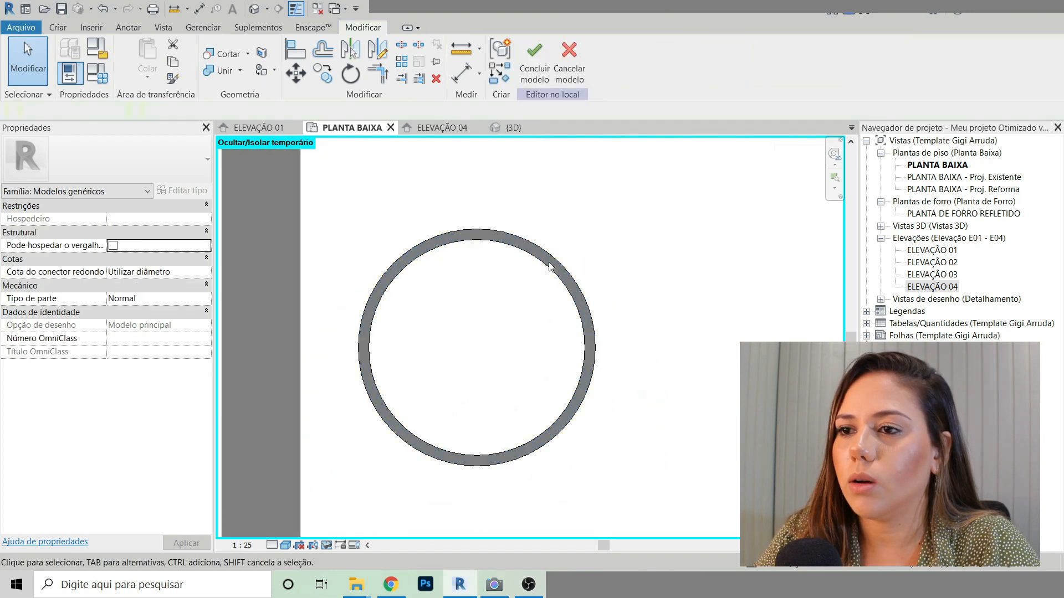
Step: Temporarily hide the upper band in the PLANTA BAIXA view, leaving the leg and lower ring displayed
{"action": "left_click", "coordinate": [506, 238]}
{"action": "scroll", "coordinate": [477, 244], "scroll_direction": "up", "scroll_amount": 3}
{"action": "scroll", "coordinate": [476, 218], "scroll_direction": "up", "scroll_amount": 2}
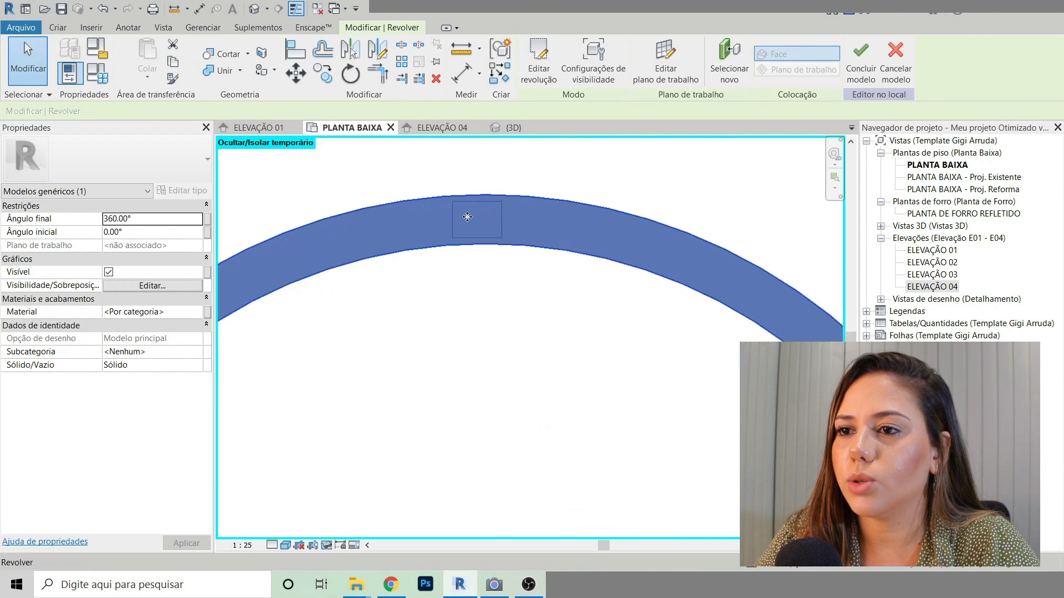
{"action": "scroll", "coordinate": [488, 270], "scroll_direction": "down", "scroll_amount": 5}
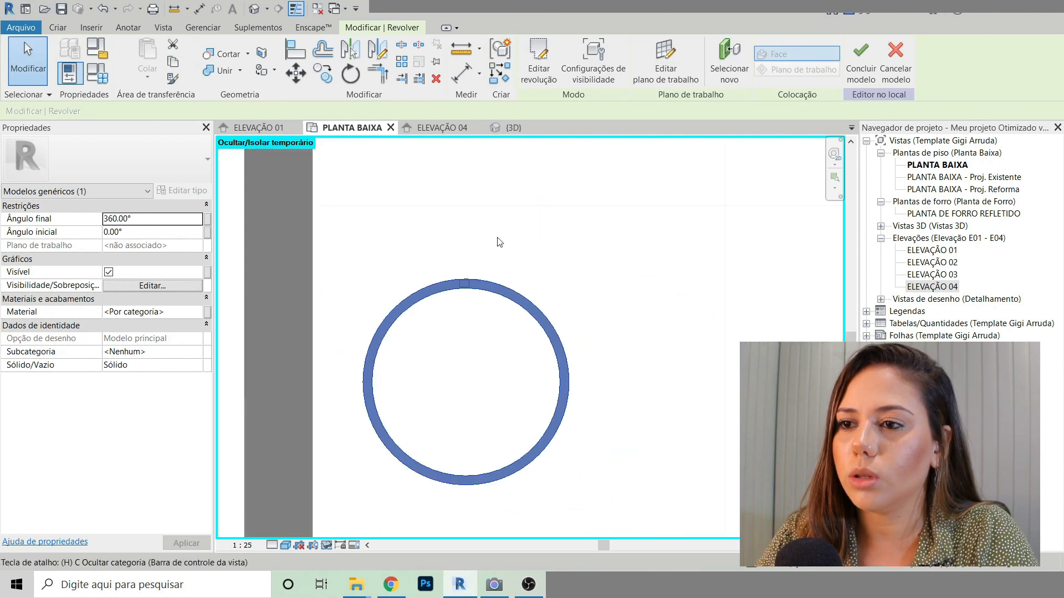
{"action": "key", "text": "Escape"}
{"action": "left_click", "coordinate": [506, 292]}
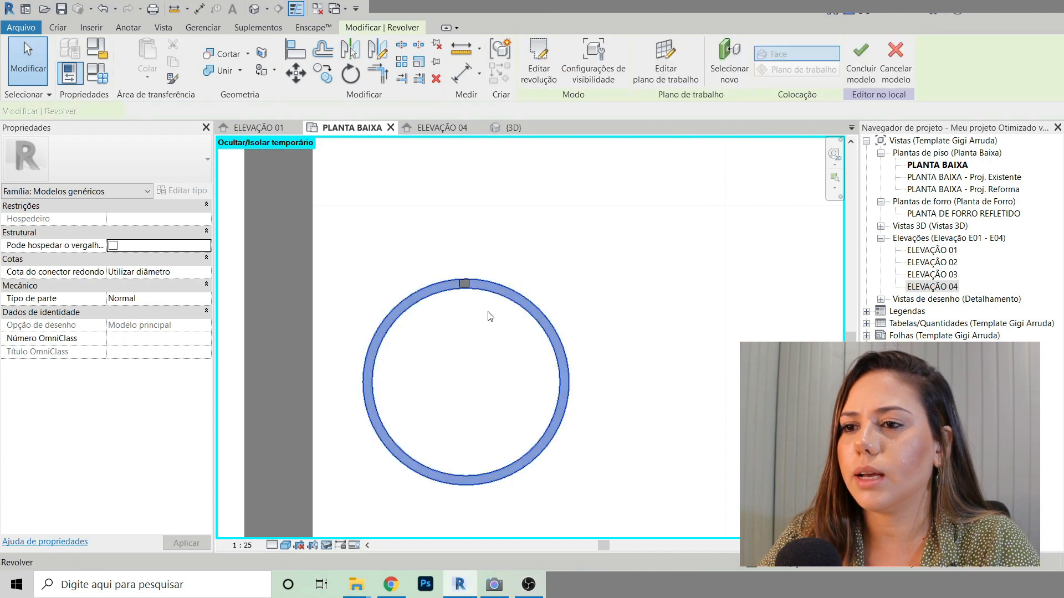
{"action": "key", "text": "Escape"}
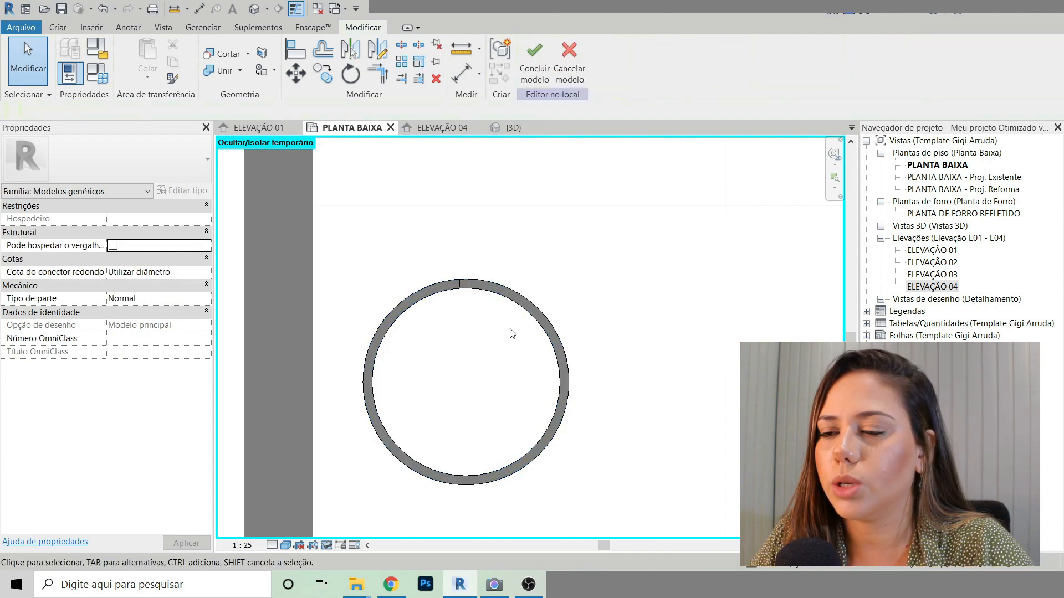
{"action": "scroll", "coordinate": [446, 344], "scroll_direction": "up", "scroll_amount": 2}
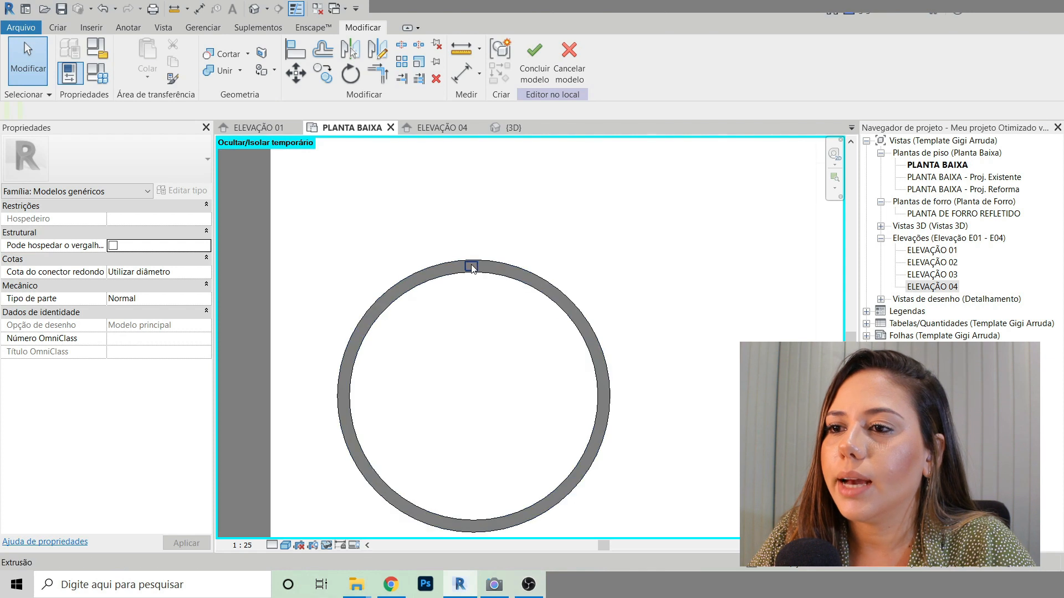
{"action": "left_click", "coordinate": [471, 267]}
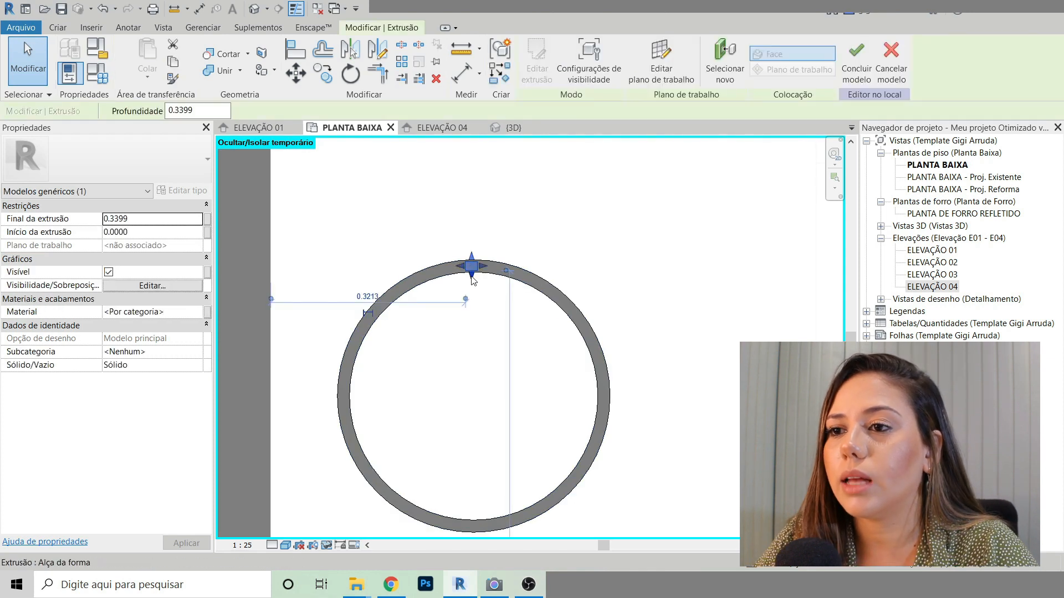
{"action": "key", "text": "Escape"}
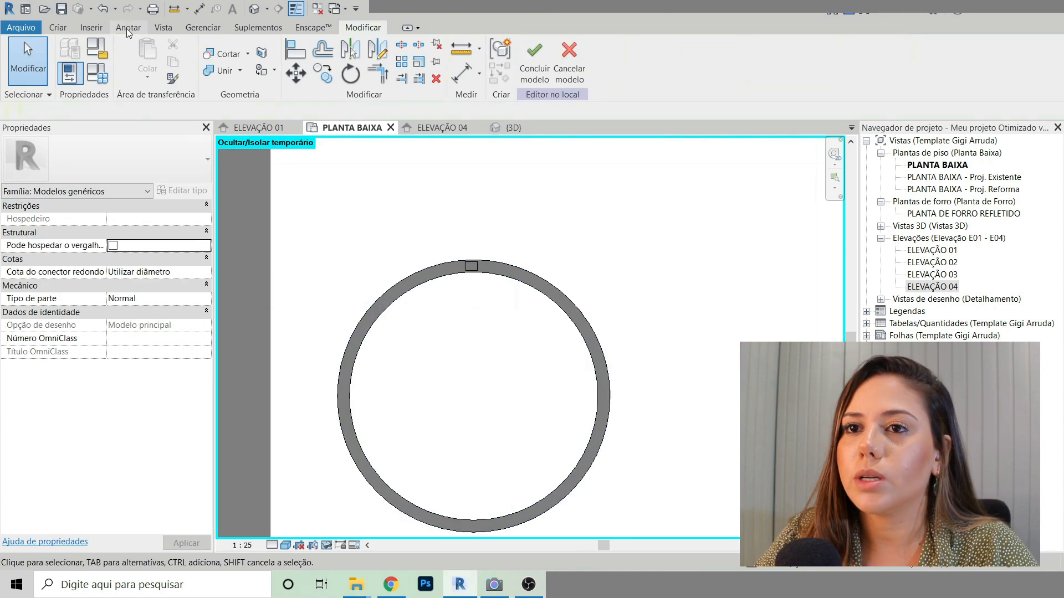
{"action": "left_click", "coordinate": [125, 28]}
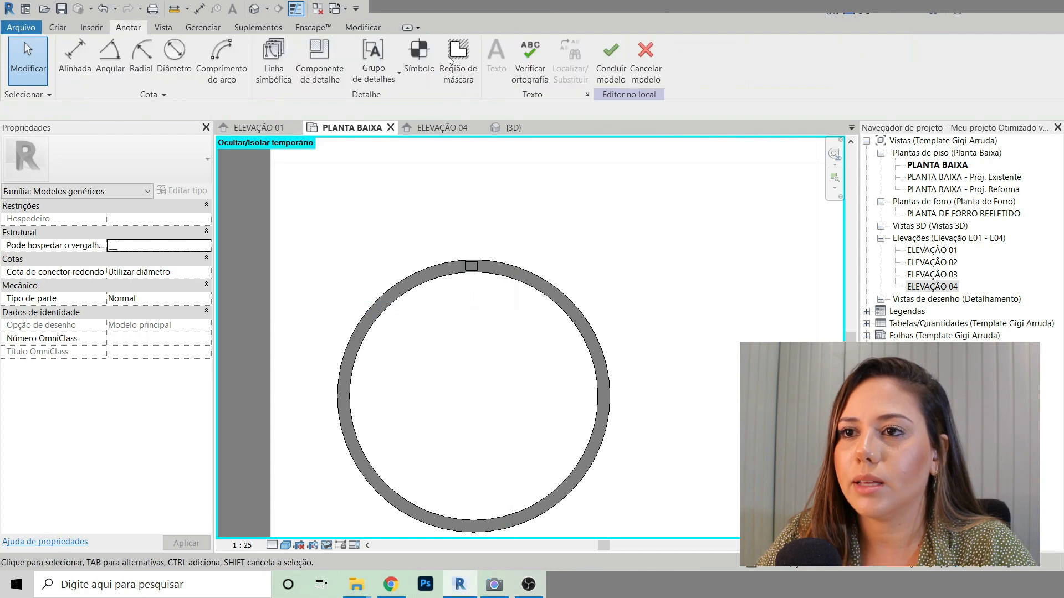
{"action": "left_click", "coordinate": [267, 51]}
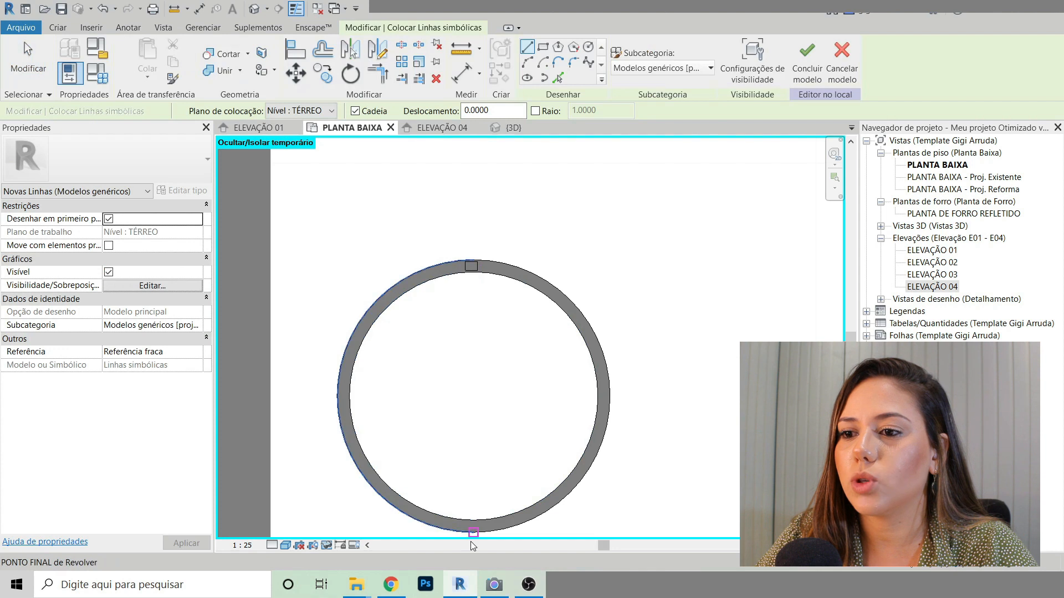
{"action": "scroll", "coordinate": [472, 267], "scroll_direction": "up", "scroll_amount": 4}
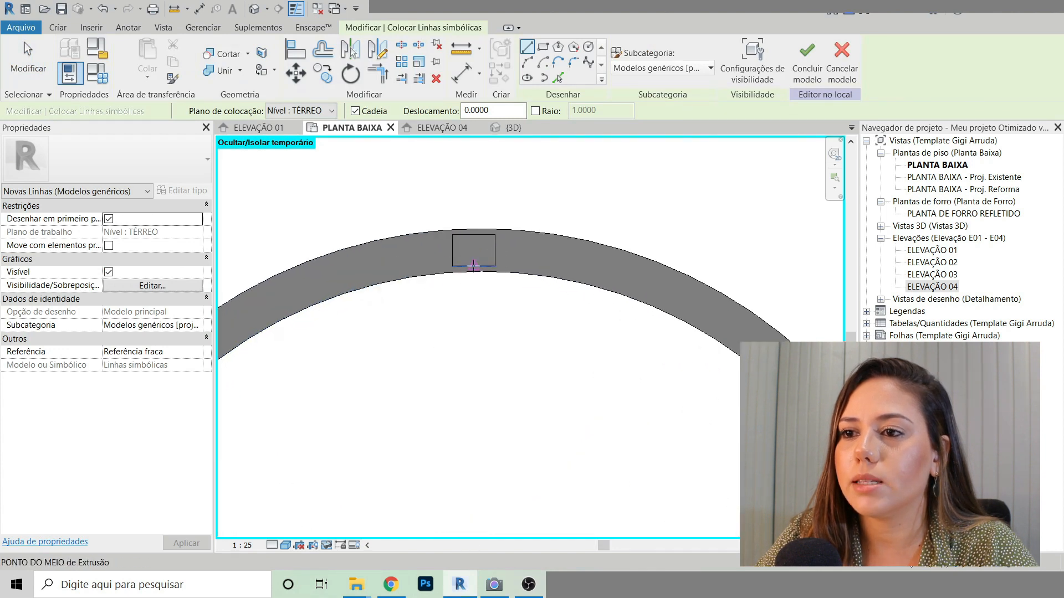
{"action": "left_click", "coordinate": [473, 266]}
{"action": "scroll", "coordinate": [478, 162], "scroll_direction": "down", "scroll_amount": 4}
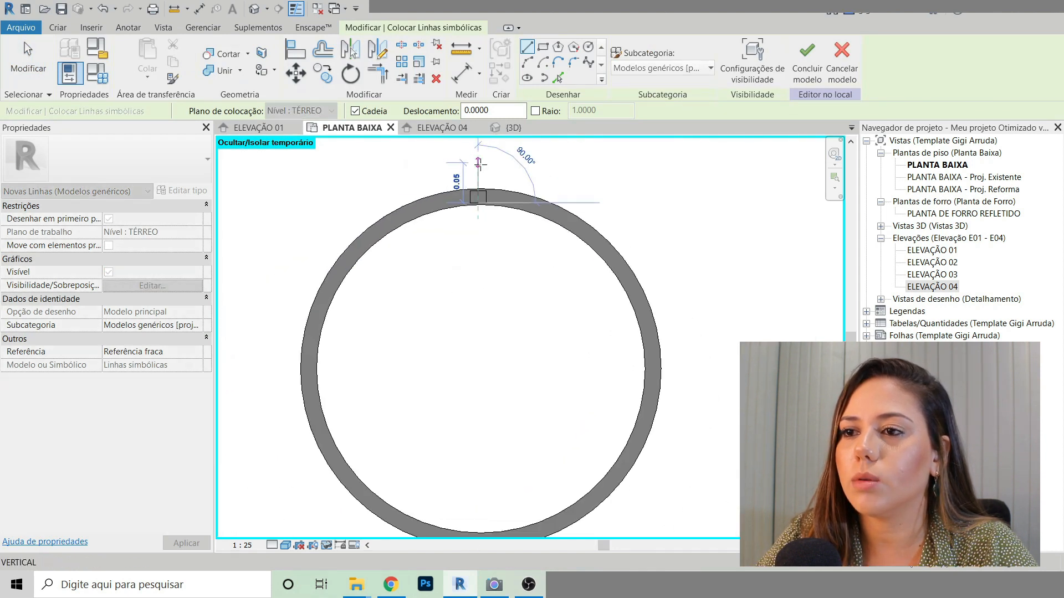
{"action": "scroll", "coordinate": [483, 189], "scroll_direction": "up", "scroll_amount": 6}
{"action": "key", "text": "Escape"}
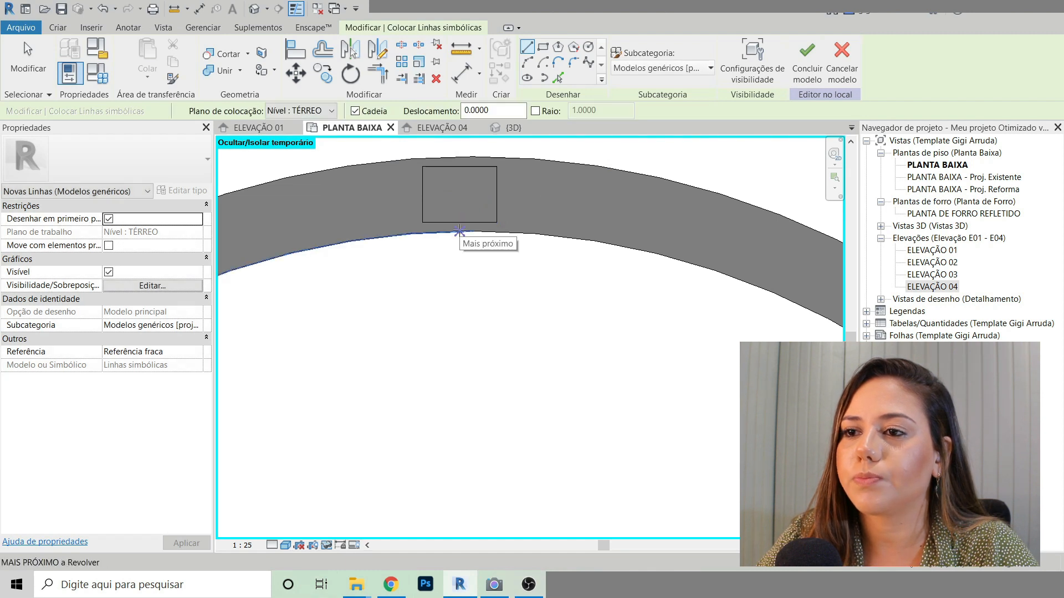
Step: Draw a symbolic line from the ring's inner edge beside the leg across to the opposite inner edge
{"action": "left_click", "coordinate": [458, 232]}
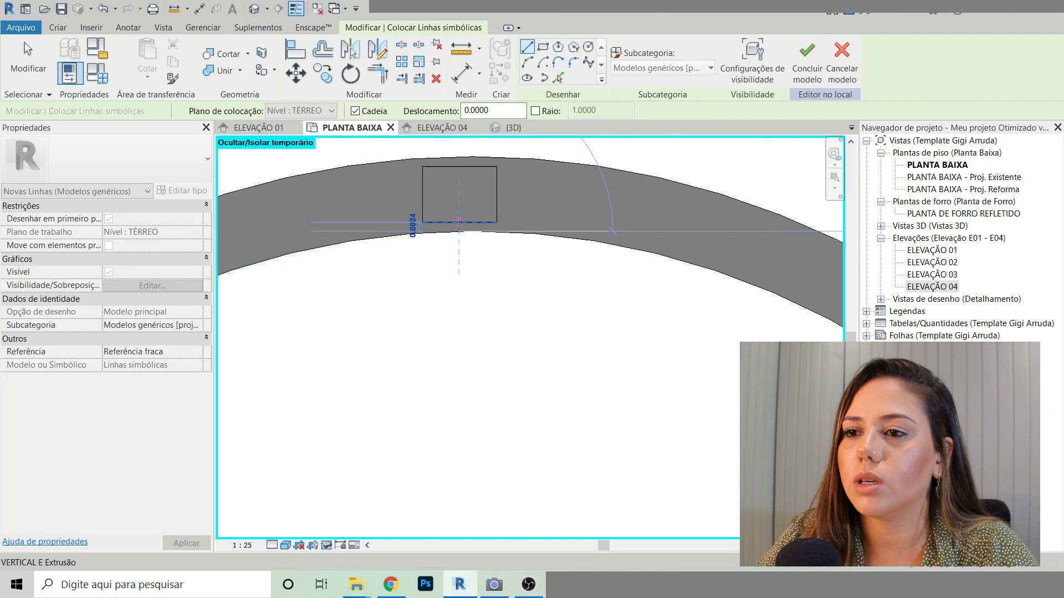
{"action": "scroll", "coordinate": [458, 232], "scroll_direction": "down", "scroll_amount": 4}
{"action": "scroll", "coordinate": [464, 467], "scroll_direction": "up", "scroll_amount": 4}
{"action": "scroll", "coordinate": [459, 443], "scroll_direction": "up", "scroll_amount": 2}
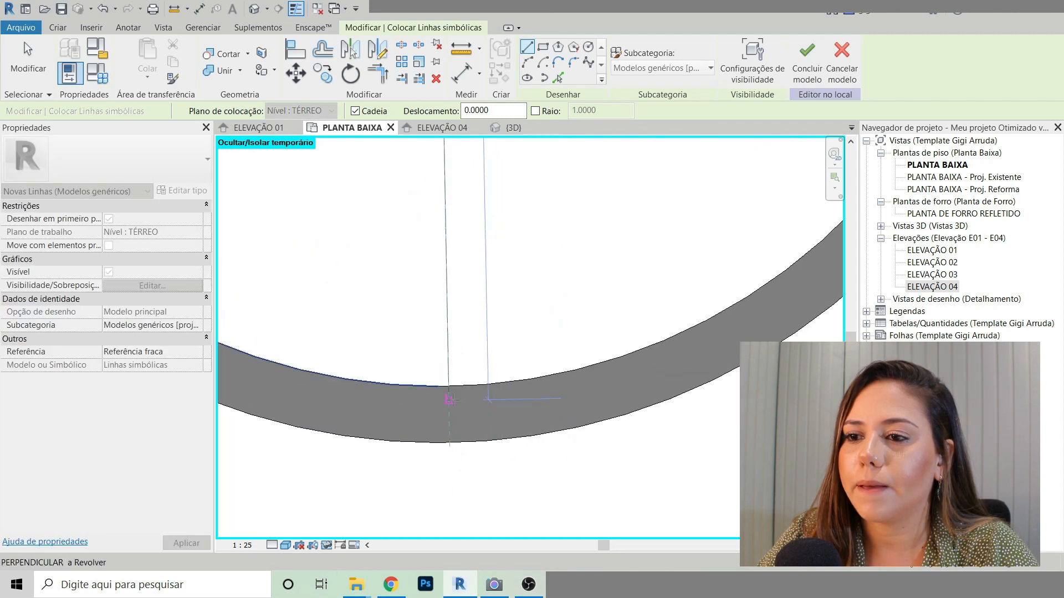
{"action": "left_click", "coordinate": [449, 386]}
{"action": "scroll", "coordinate": [460, 410], "scroll_direction": "down", "scroll_amount": 5}
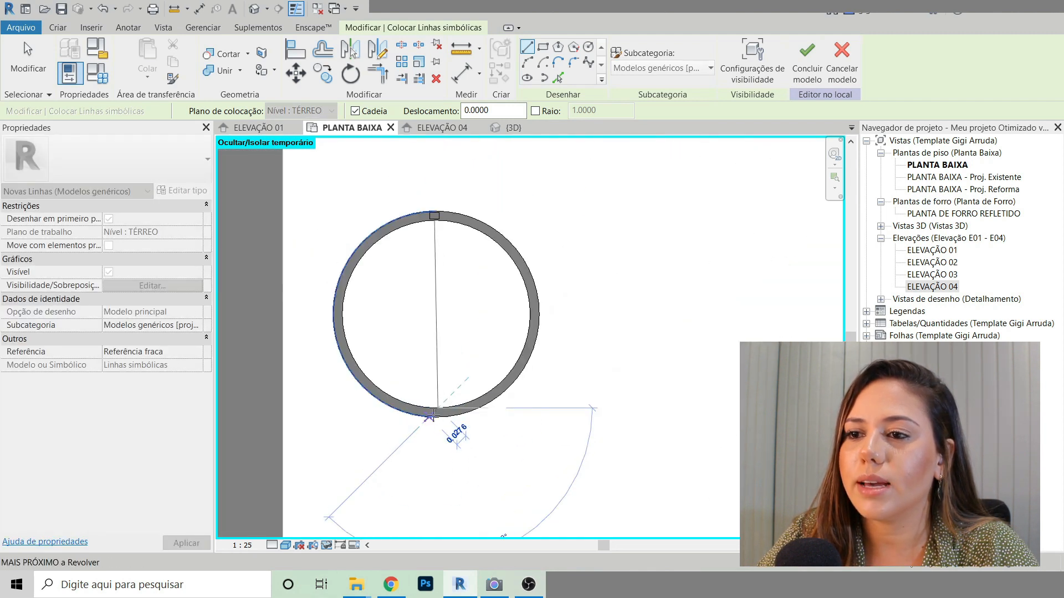
{"action": "key", "text": "Escape"}
{"action": "key", "text": "Escape"}
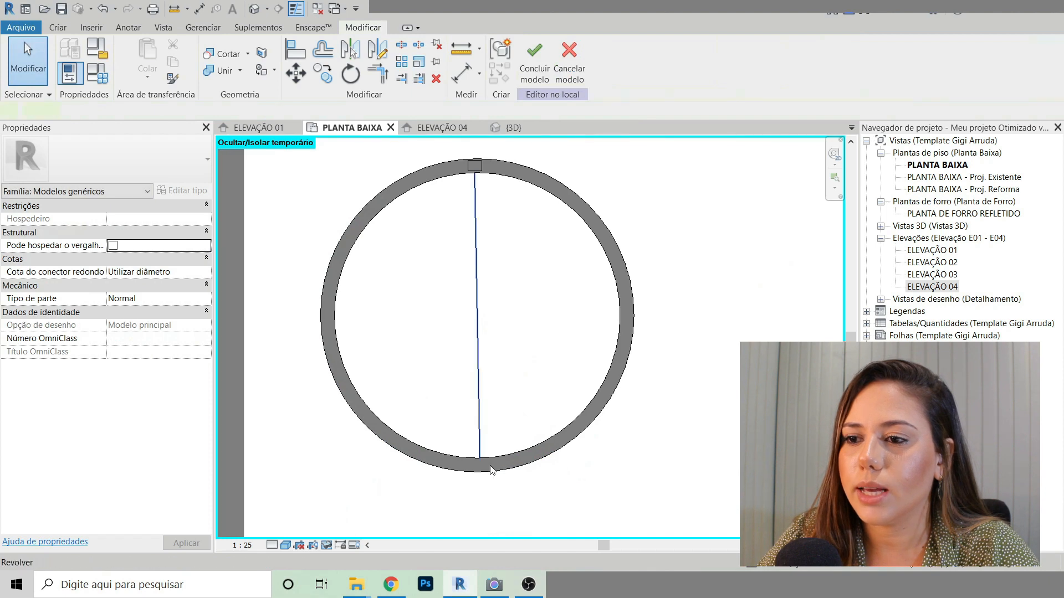
Step: Straighten the symbolic line to vertical by adjusting its end on the inner edge opposite the leg
{"action": "left_click", "coordinate": [492, 470]}
{"action": "scroll", "coordinate": [491, 465], "scroll_direction": "up", "scroll_amount": 3}
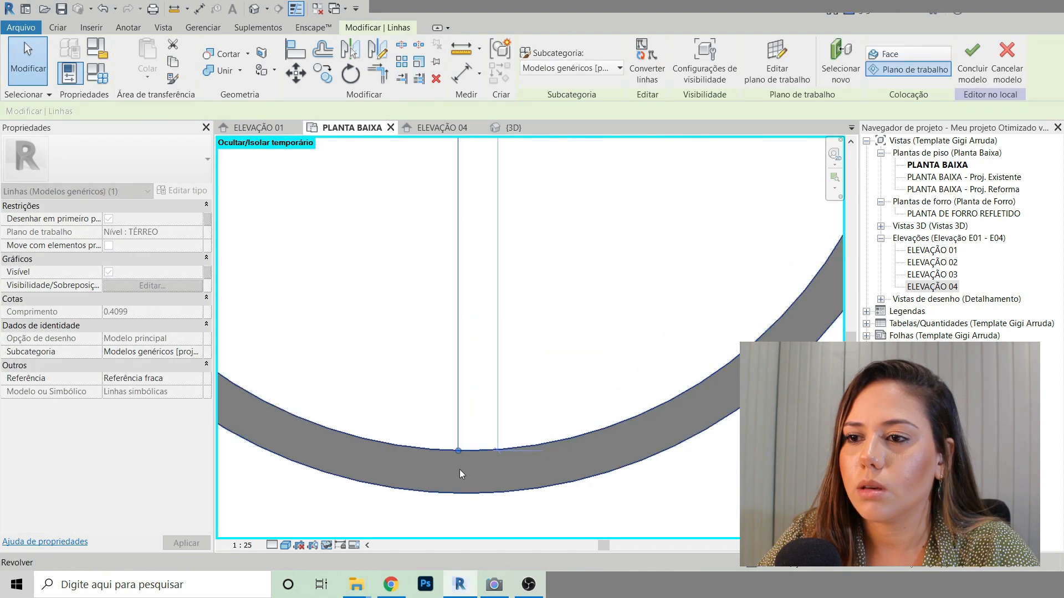
{"action": "scroll", "coordinate": [460, 470], "scroll_direction": "down", "scroll_amount": 4}
{"action": "scroll", "coordinate": [479, 432], "scroll_direction": "up", "scroll_amount": 1}
{"action": "key", "text": "Escape"}
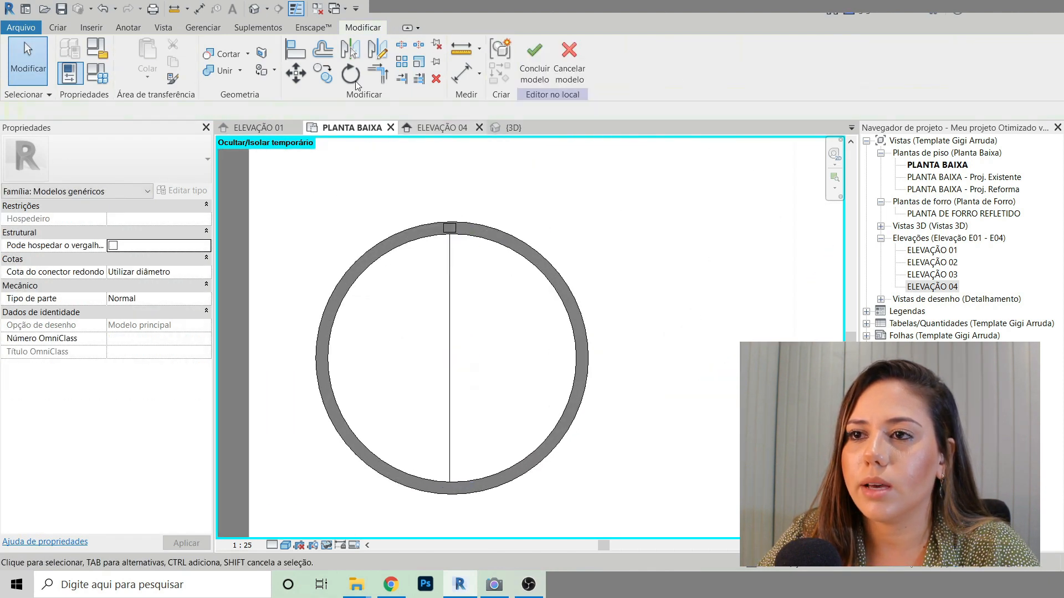
Step: Draw a horizontal symbolic line about 0.41 long across the ring, joining the midpoints of its inner edges
{"action": "left_click", "coordinate": [137, 30]}
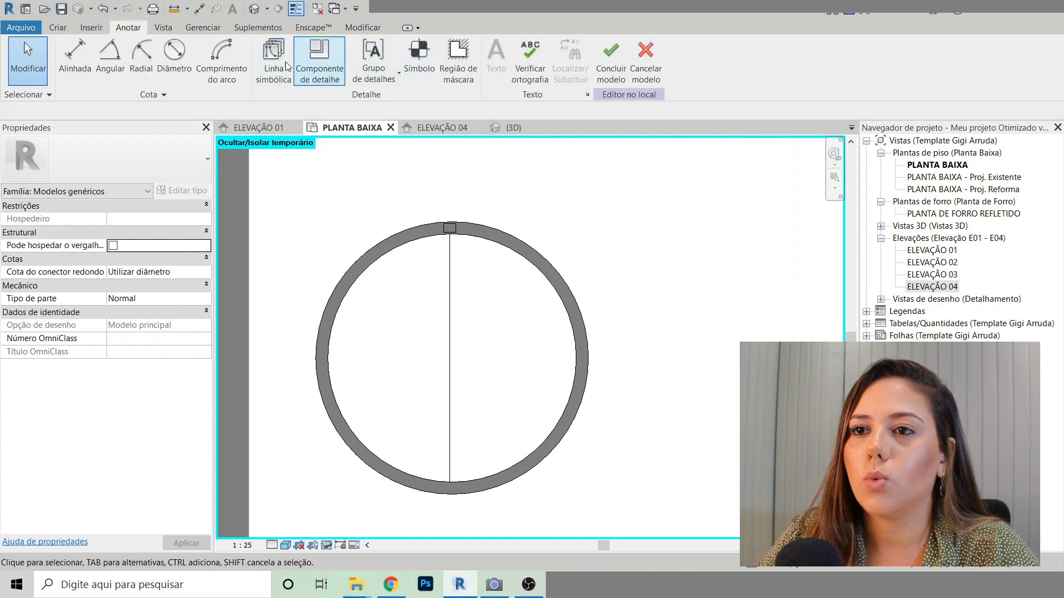
{"action": "left_click", "coordinate": [275, 51]}
{"action": "scroll", "coordinate": [336, 368], "scroll_direction": "up", "scroll_amount": 1}
{"action": "scroll", "coordinate": [332, 360], "scroll_direction": "up", "scroll_amount": 1}
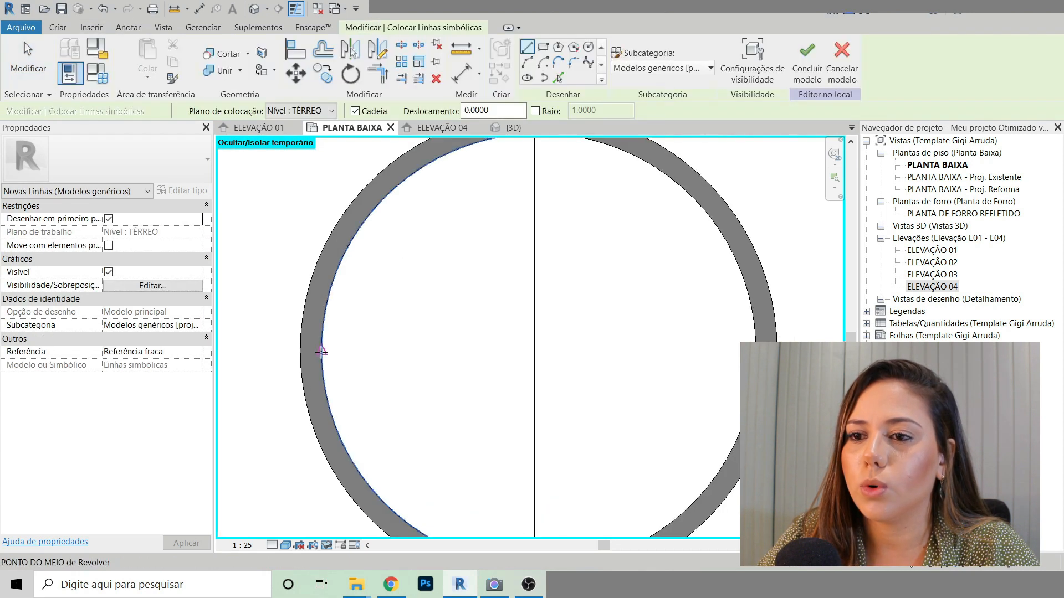
{"action": "left_click", "coordinate": [321, 351]}
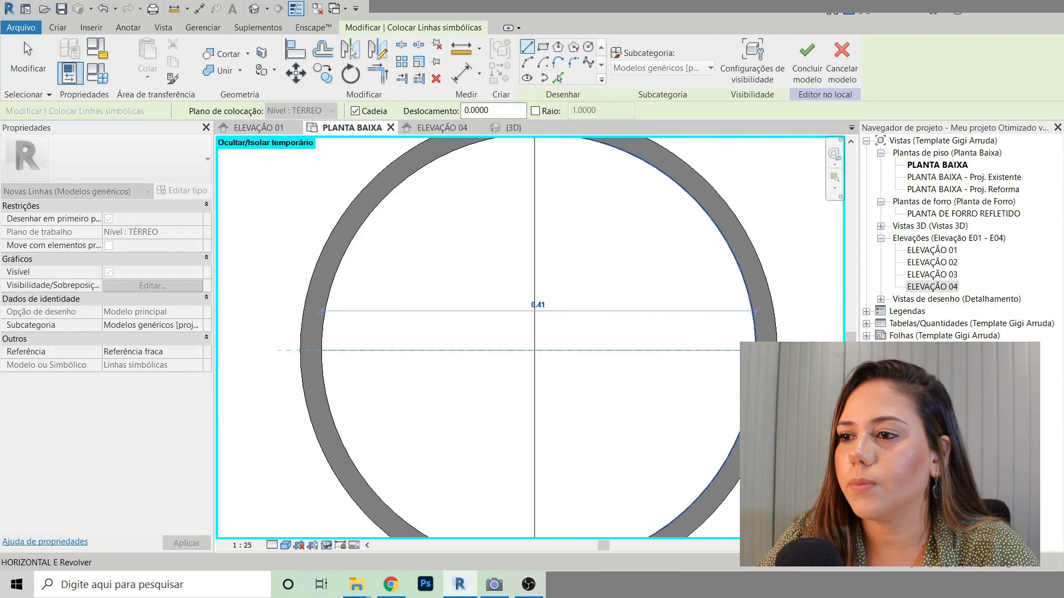
{"action": "left_click", "coordinate": [755, 350]}
{"action": "scroll", "coordinate": [654, 487], "scroll_direction": "down", "scroll_amount": 1}
{"action": "key", "text": "Escape"}
{"action": "key", "text": "Escape"}
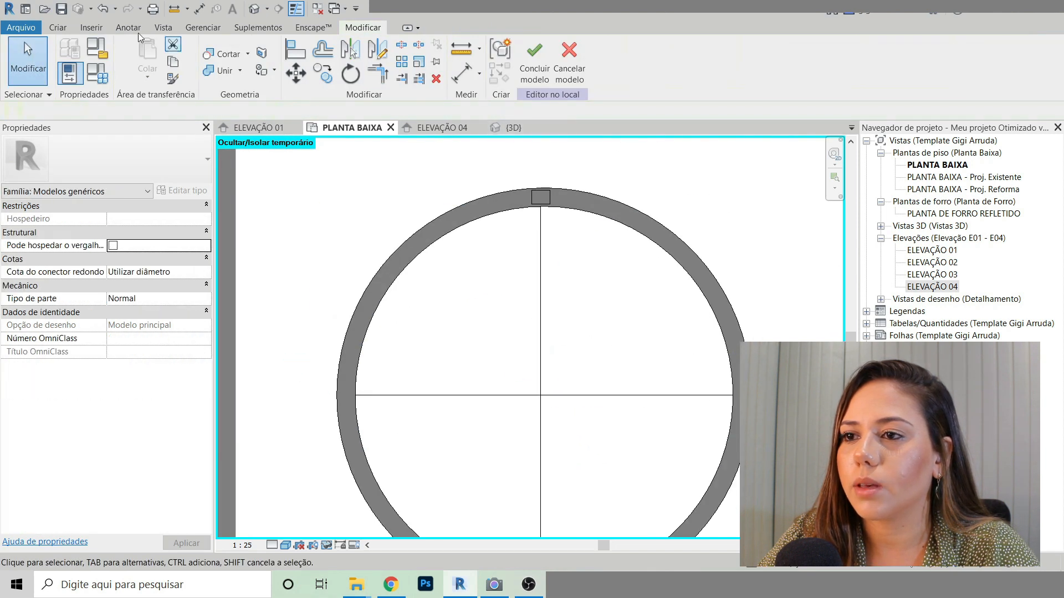
Step: Draw a vertical symbolic line from near the centre of the horizontal line towards the leg
{"action": "left_click", "coordinate": [128, 29]}
{"action": "left_click", "coordinate": [273, 55]}
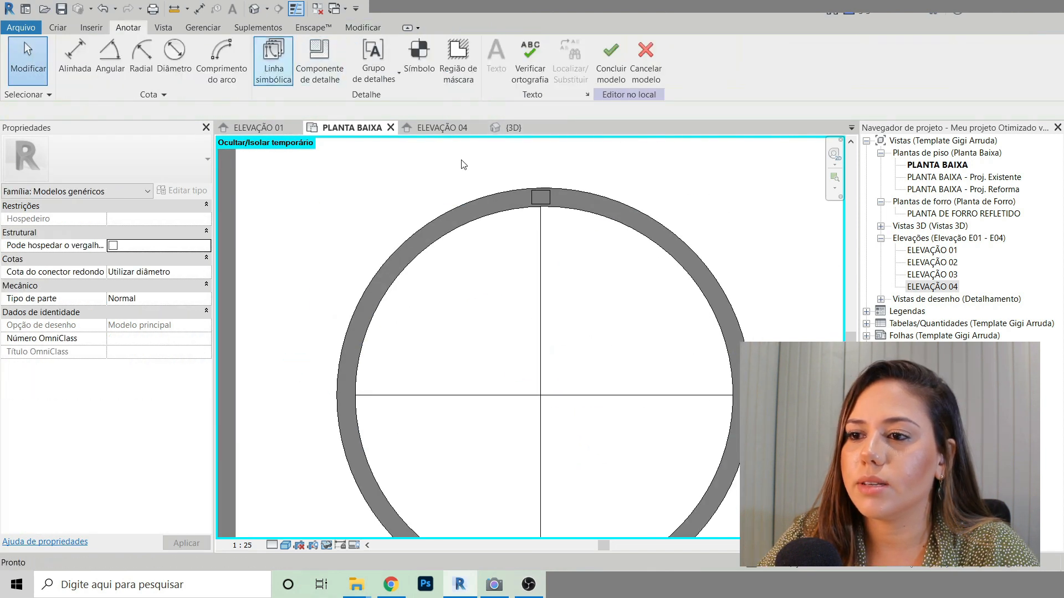
{"action": "left_click", "coordinate": [545, 395]}
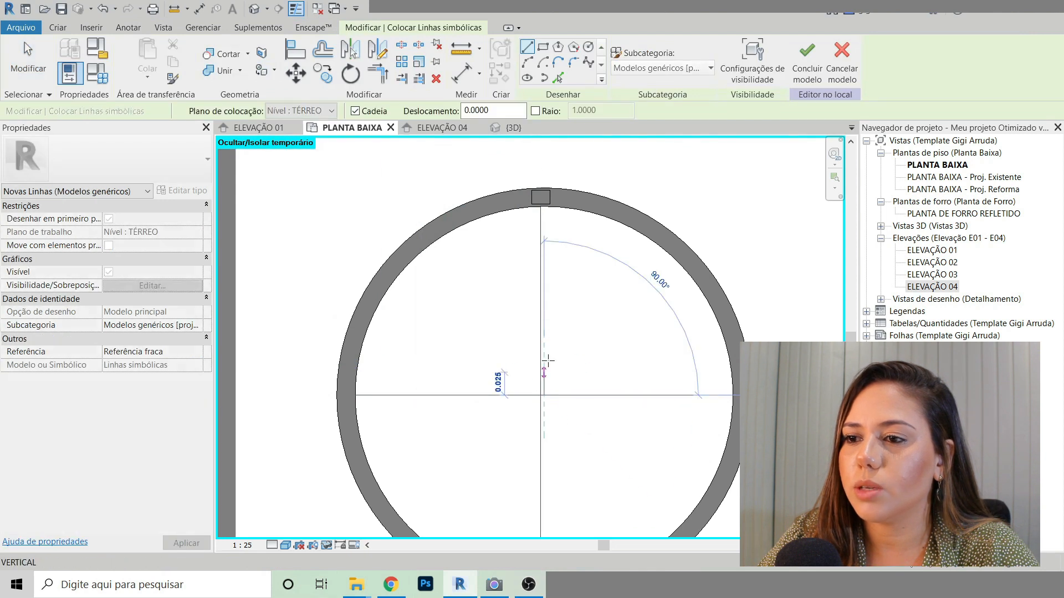
{"action": "left_click", "coordinate": [544, 239]}
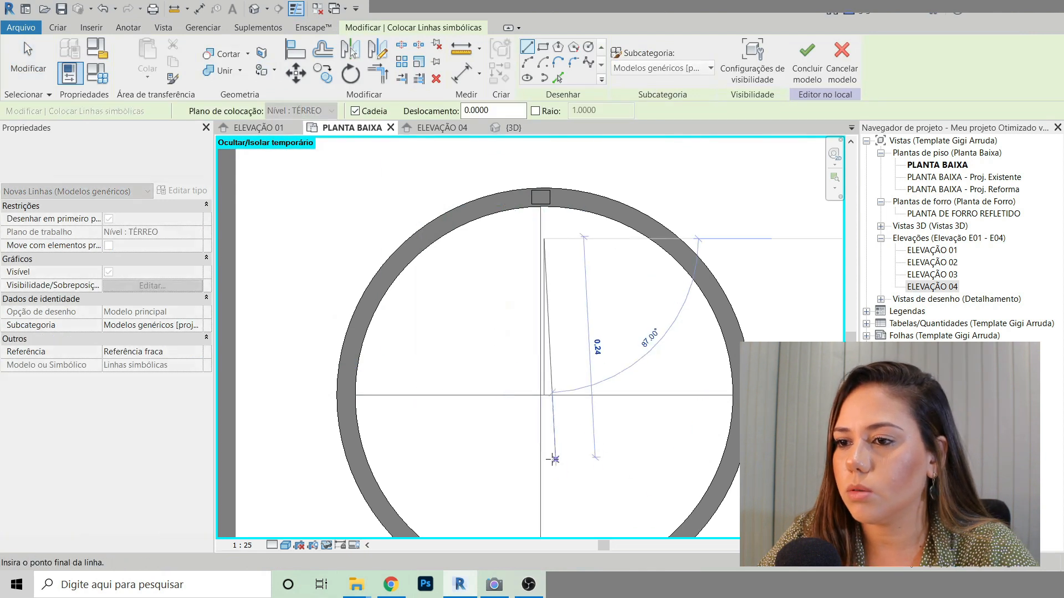
{"action": "key", "text": "Escape"}
{"action": "key", "text": "Escape"}
Step: Delete both vertical symbolic lines inside the ring, keeping the horizontal one
{"action": "left_click", "coordinate": [541, 442]}
{"action": "key", "text": "Delete"}
{"action": "left_click", "coordinate": [550, 328]}
{"action": "key", "text": "Delete"}
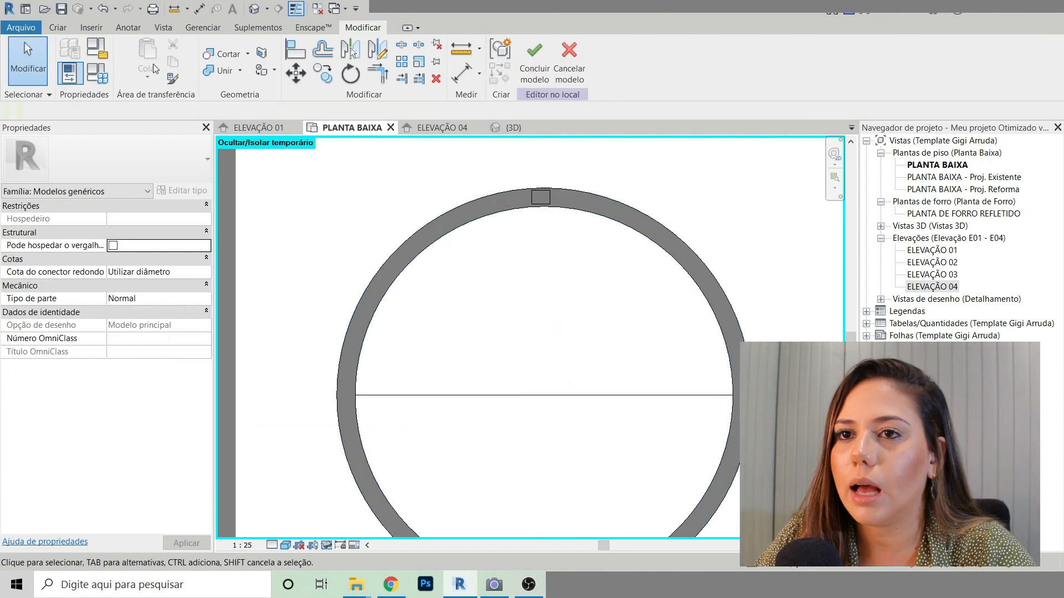
Step: Draw a vertical symbolic line about 0.205 long from the horizontal line's midpoint to the ring's inner edge beside the leg
{"action": "left_click", "coordinate": [128, 27]}
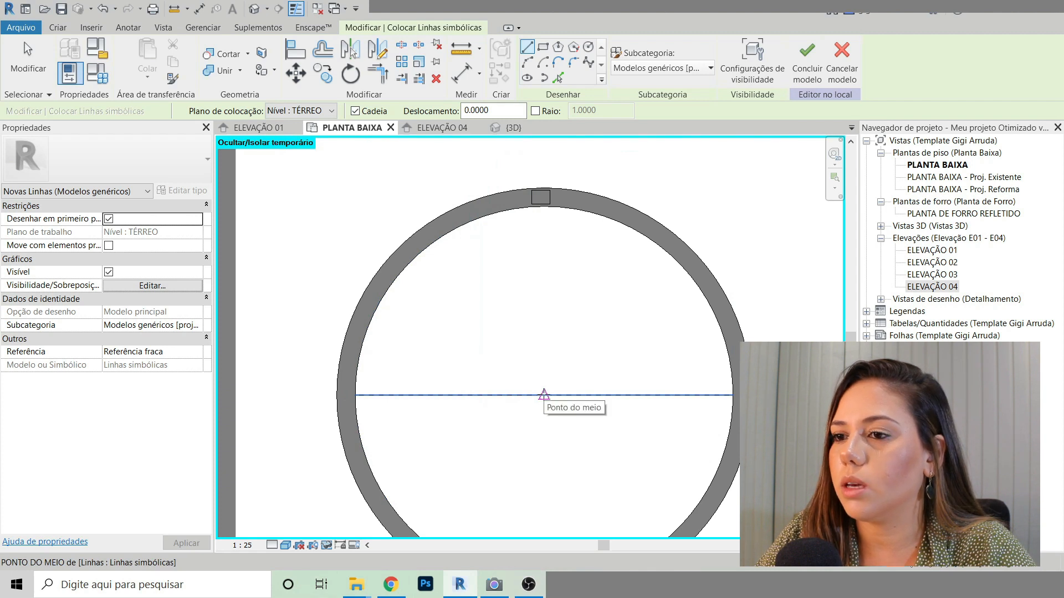
{"action": "left_click", "coordinate": [544, 395]}
{"action": "left_click", "coordinate": [543, 206]}
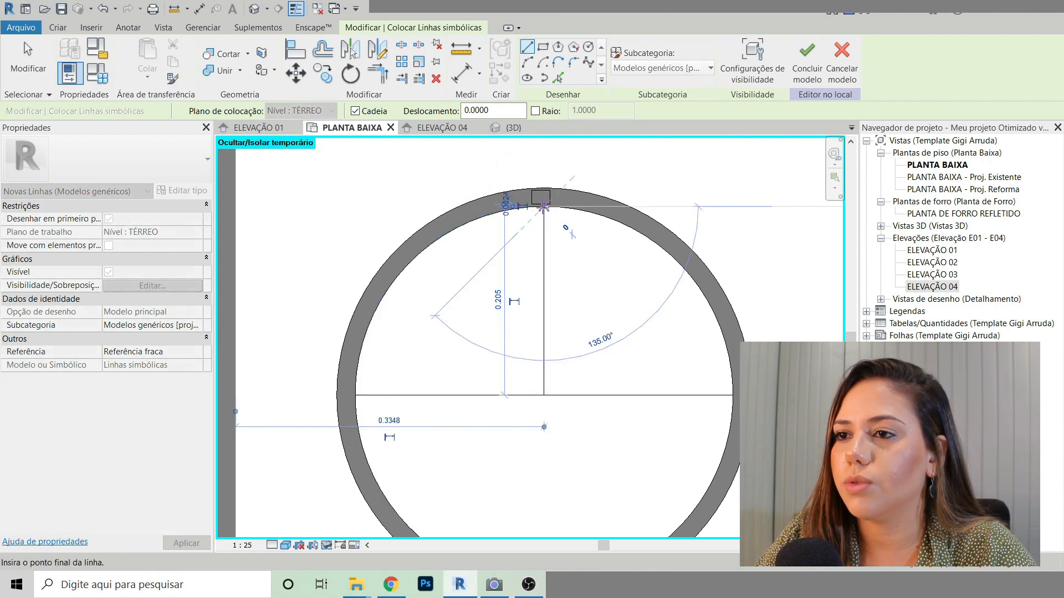
{"action": "key", "text": "Escape"}
{"action": "key", "text": "Escape"}
{"action": "scroll", "coordinate": [542, 210], "scroll_direction": "up", "scroll_amount": 5}
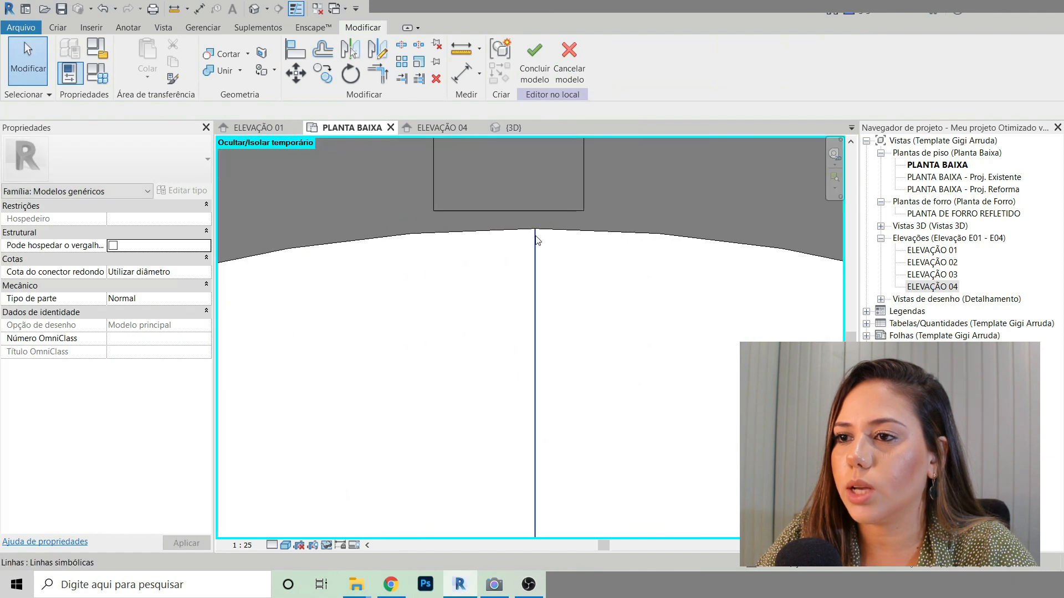
Step: Extend the vertical symbolic line past the horizontal one to the ring's opposite inner edge, making it about 0.41 long
{"action": "scroll", "coordinate": [535, 237], "scroll_direction": "down", "scroll_amount": 5}
{"action": "left_click", "coordinate": [535, 331]}
{"action": "scroll", "coordinate": [535, 331], "scroll_direction": "up", "scroll_amount": 2}
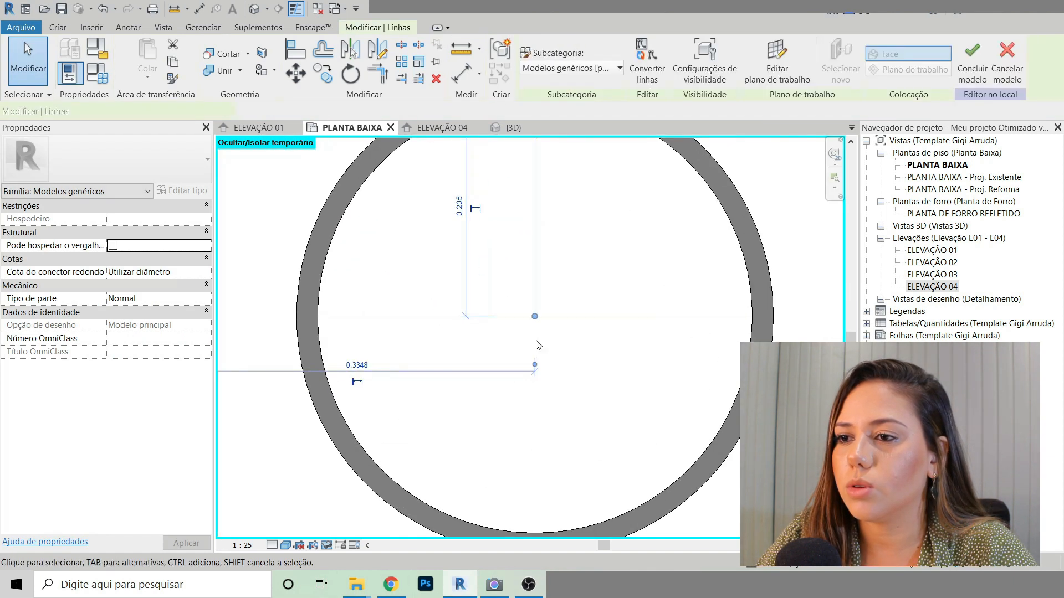
{"action": "left_click_drag", "start_coordinate": [536, 317], "coordinate": [535, 532]}
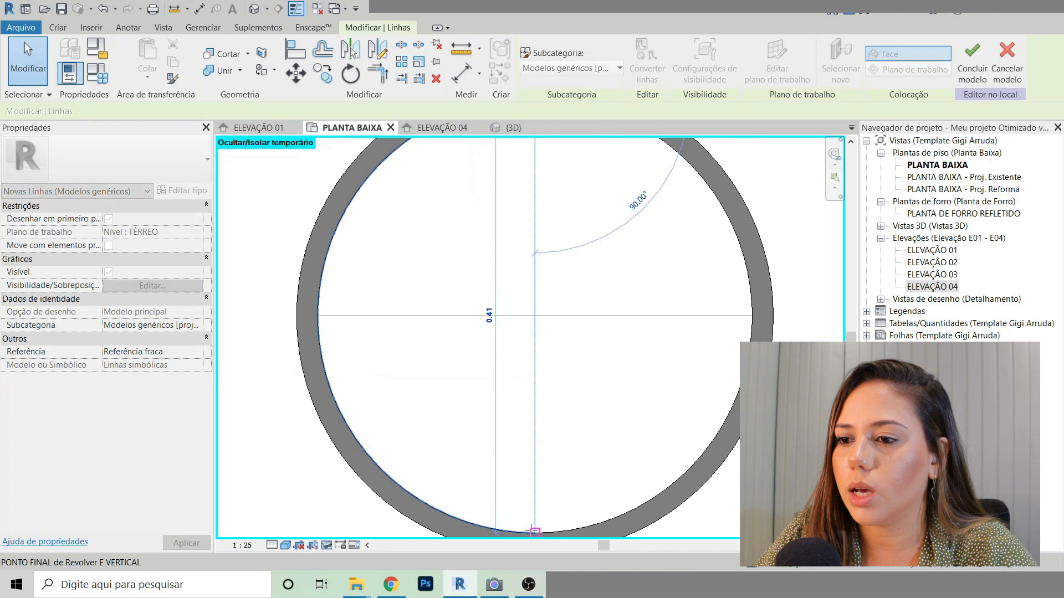
{"action": "scroll", "coordinate": [531, 397], "scroll_direction": "down", "scroll_amount": 5}
{"action": "left_click", "coordinate": [560, 387]}
{"action": "scroll", "coordinate": [550, 370], "scroll_direction": "up", "scroll_amount": 1}
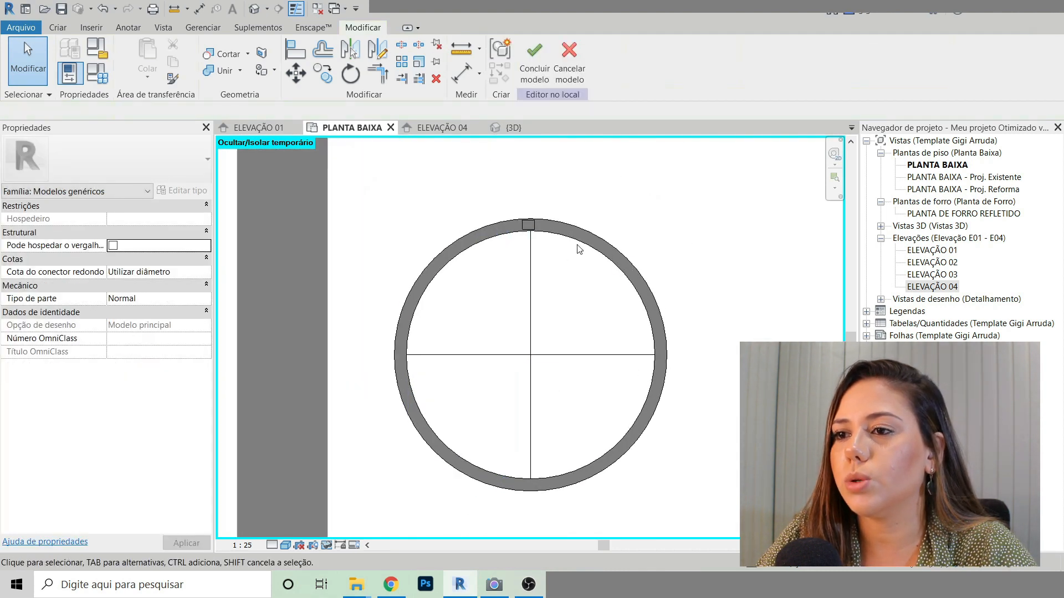
{"action": "scroll", "coordinate": [498, 219], "scroll_direction": "up", "scroll_amount": 5}
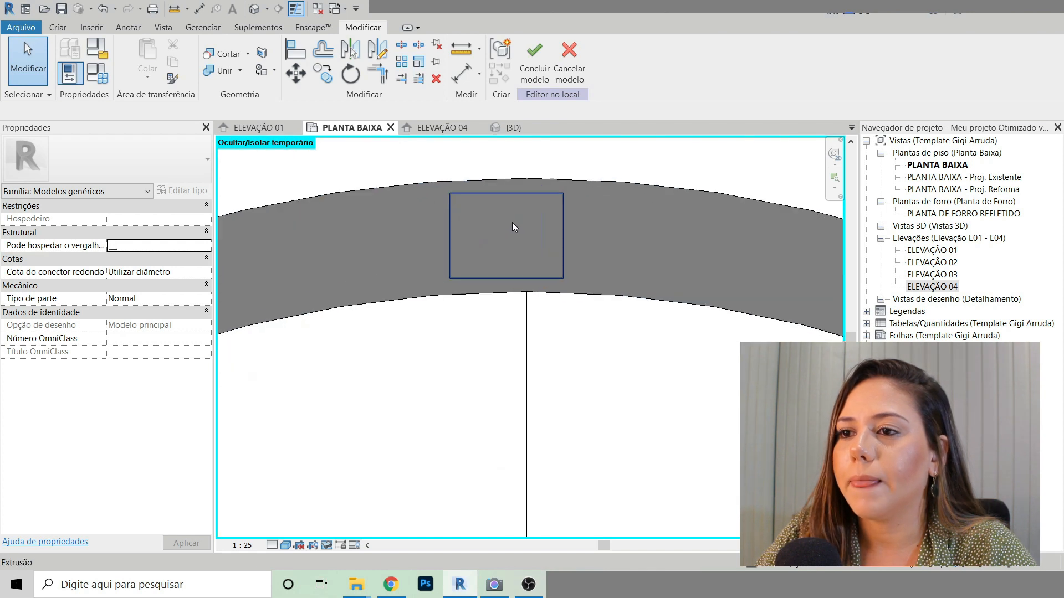
{"action": "left_click", "coordinate": [512, 264]}
{"action": "scroll", "coordinate": [511, 258], "scroll_direction": "up", "scroll_amount": 2}
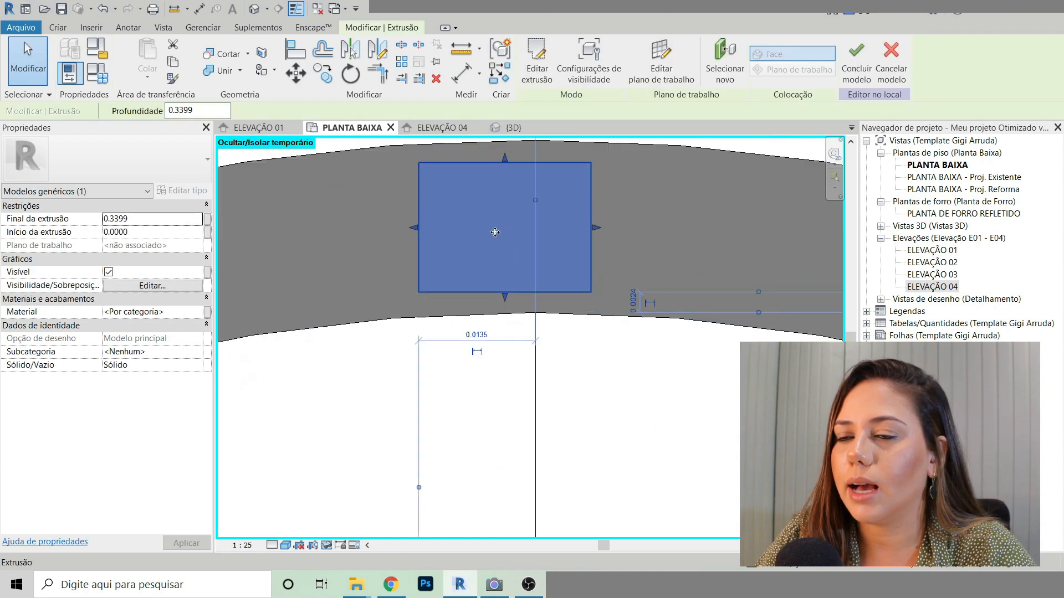
{"action": "left_click", "coordinate": [296, 74]}
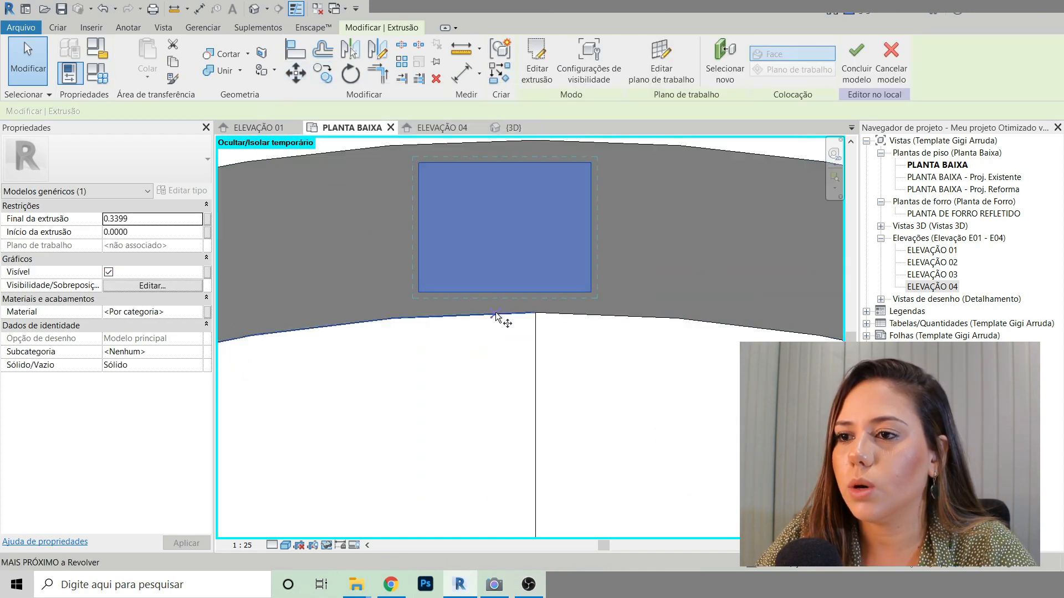
{"action": "key", "text": "Escape"}
{"action": "key", "text": "Escape"}
{"action": "scroll", "coordinate": [532, 335], "scroll_direction": "down", "scroll_amount": 2}
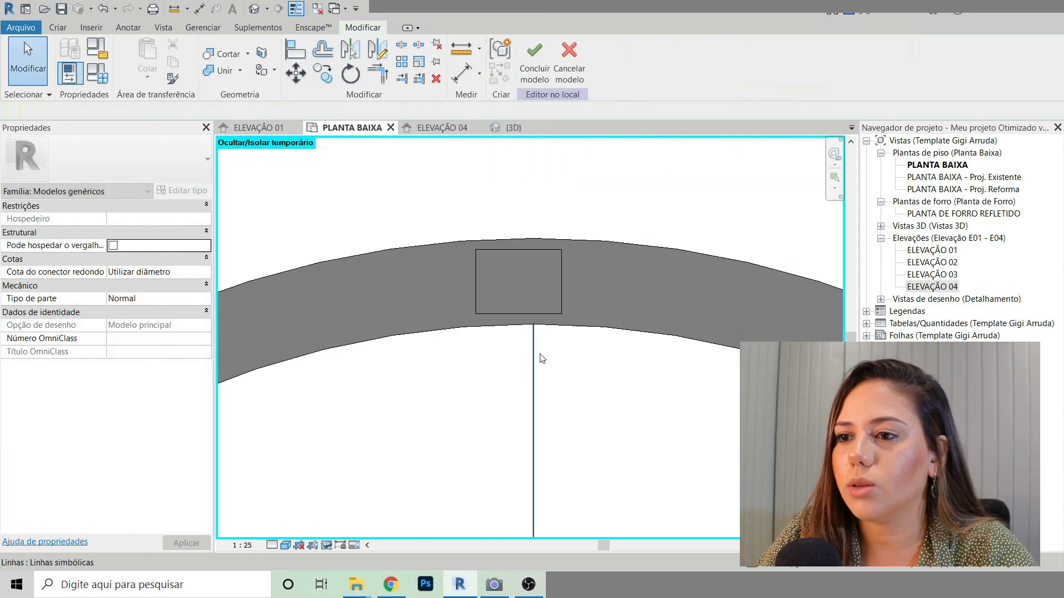
Step: Extend the vertical symbolic line across the leg to the ring's outer edge
{"action": "left_click", "coordinate": [535, 354]}
{"action": "left_click_drag", "start_coordinate": [534, 325], "coordinate": [534, 239]}
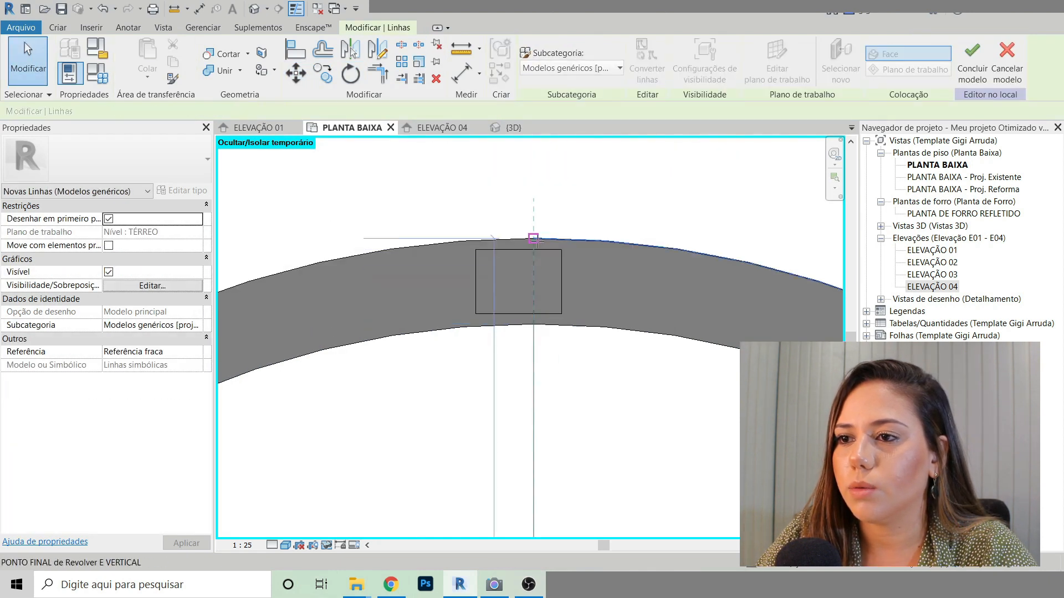
{"action": "left_click", "coordinate": [553, 293]}
{"action": "scroll", "coordinate": [552, 295], "scroll_direction": "up", "scroll_amount": 2}
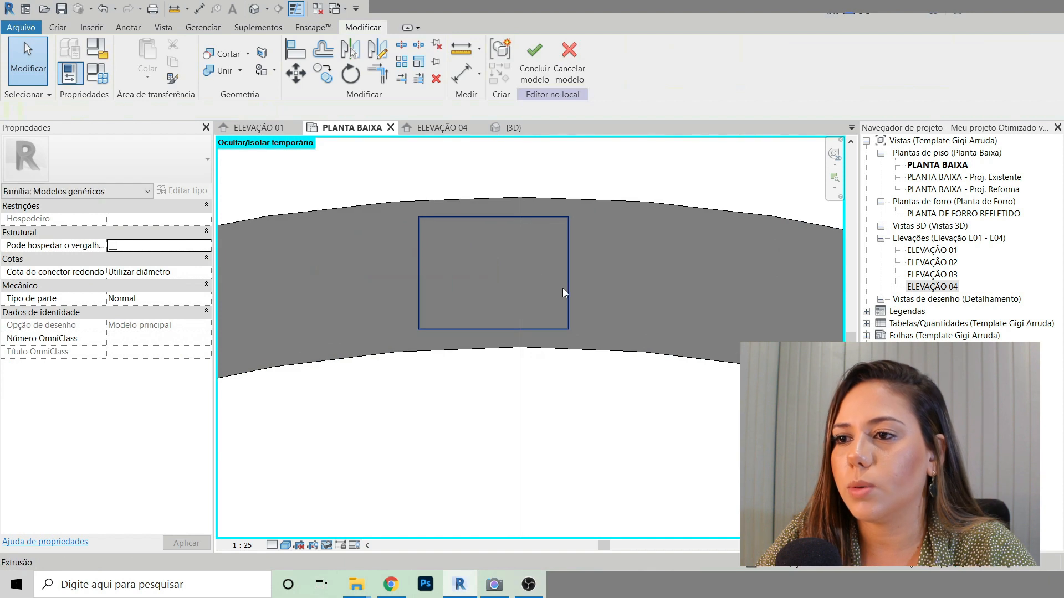
Step: Move the leg horizontally by the midpoint of its inner edge onto the vertical symbolic line
{"action": "left_click", "coordinate": [563, 289]}
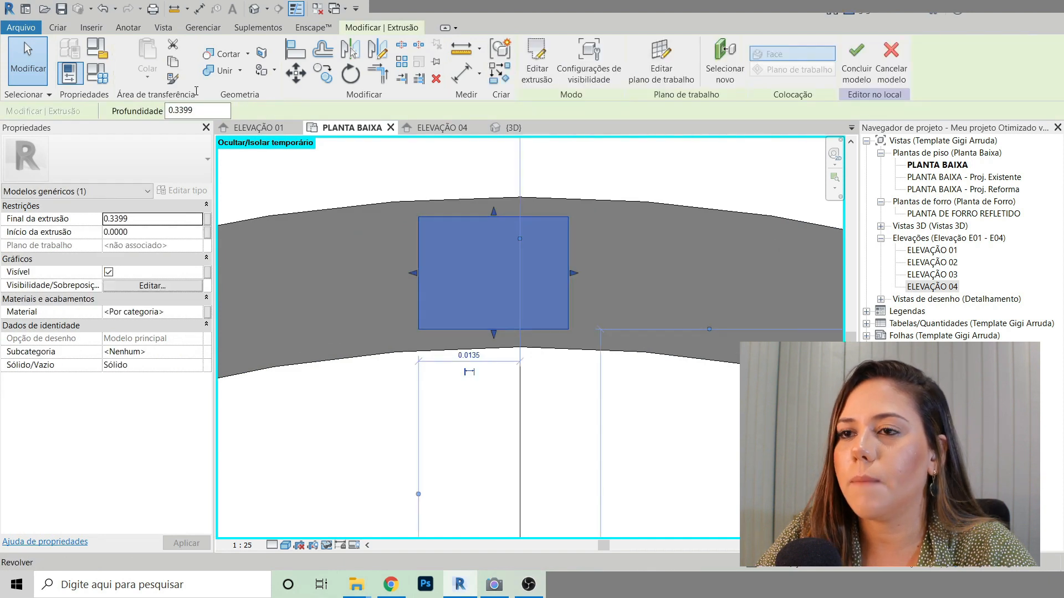
{"action": "left_click", "coordinate": [295, 72]}
{"action": "left_click", "coordinate": [493, 328]}
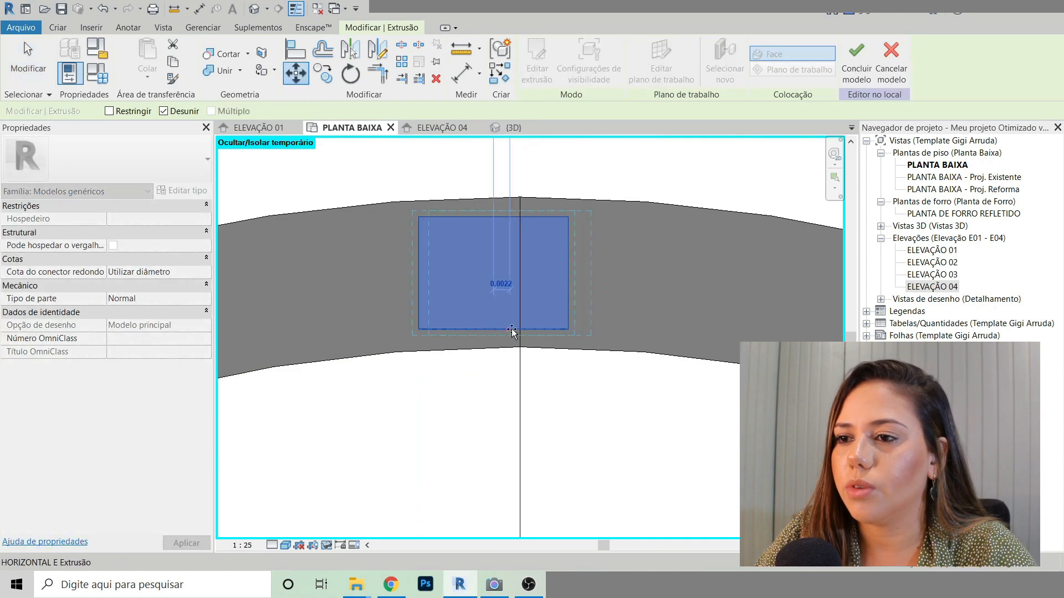
{"action": "left_click", "coordinate": [518, 329]}
{"action": "scroll", "coordinate": [429, 235], "scroll_direction": "down", "scroll_amount": 2}
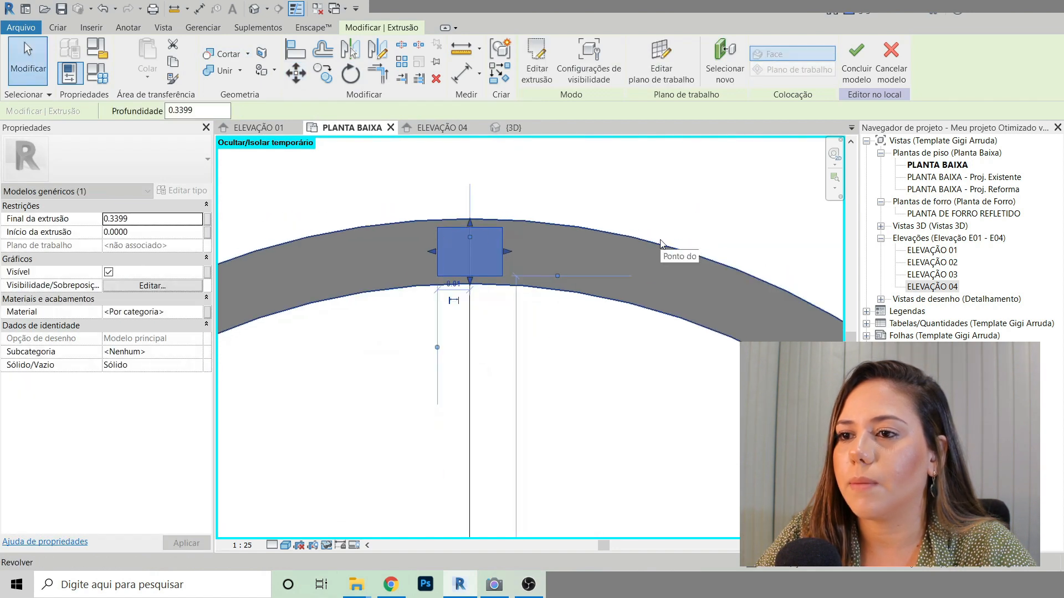
Step: Shorten the vertical symbolic line back to the ring's inner edge beside the leg
{"action": "left_click", "coordinate": [456, 344]}
{"action": "key", "text": "l"}
{"action": "key", "text": "i"}
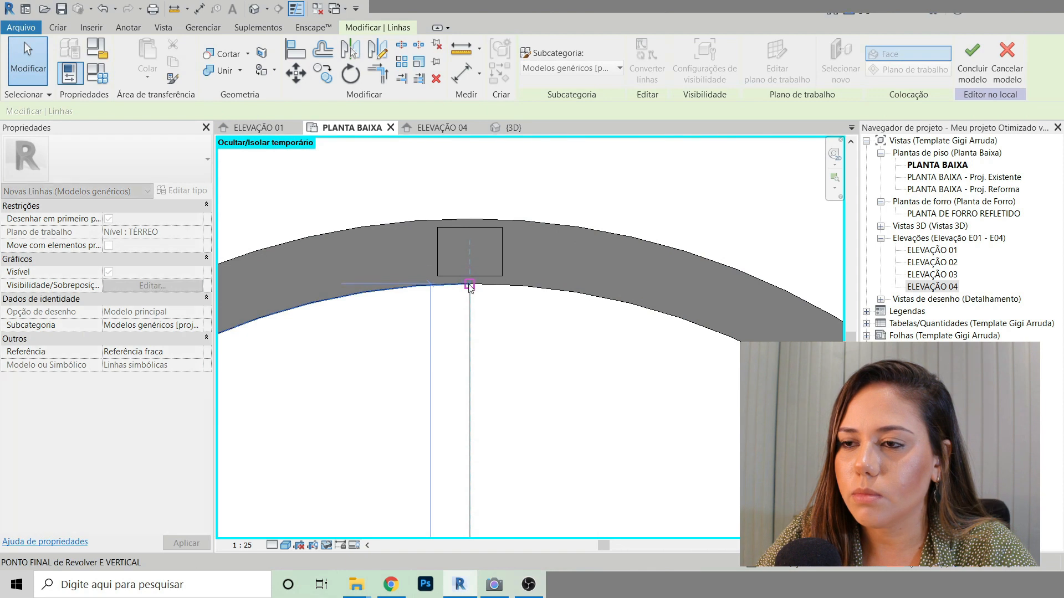
{"action": "key", "text": "Escape"}
{"action": "key", "text": "Escape"}
{"action": "scroll", "coordinate": [471, 280], "scroll_direction": "down", "scroll_amount": 3}
Step: Set up a grouped radial array of 3 legs with its rotation centre at the midpoint of the horizontal symbolic line
{"action": "left_click", "coordinate": [477, 203]}
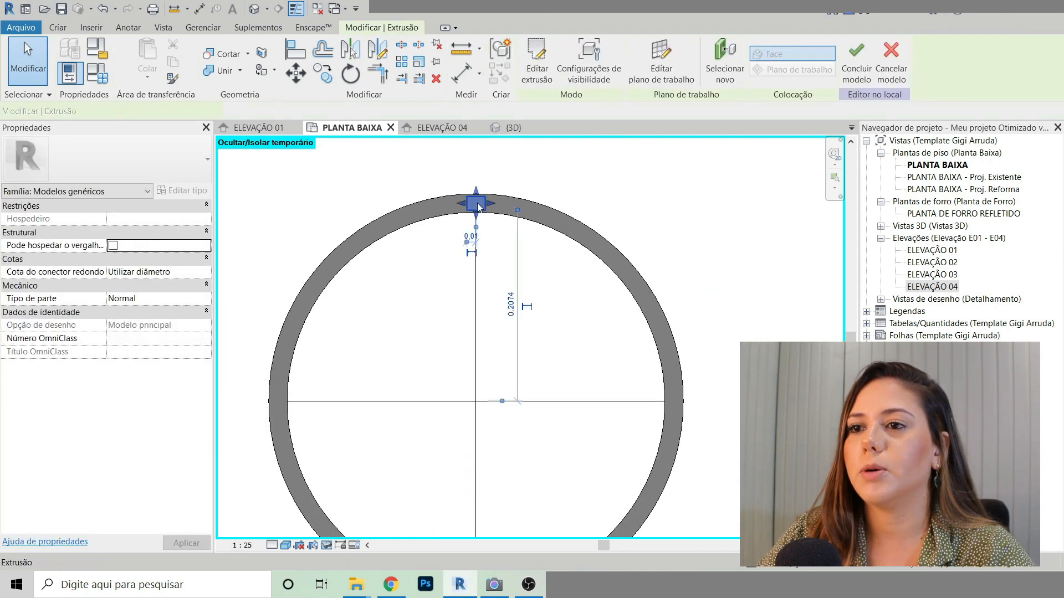
{"action": "left_click", "coordinate": [489, 217]}
{"action": "scroll", "coordinate": [489, 216], "scroll_direction": "down", "scroll_amount": 2}
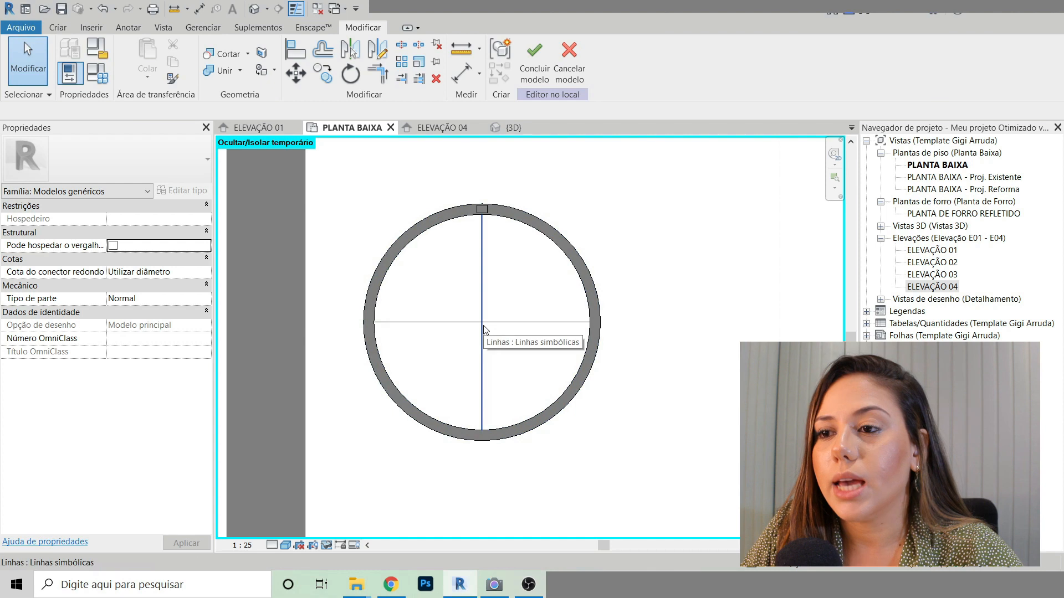
{"action": "scroll", "coordinate": [480, 204], "scroll_direction": "up", "scroll_amount": 5}
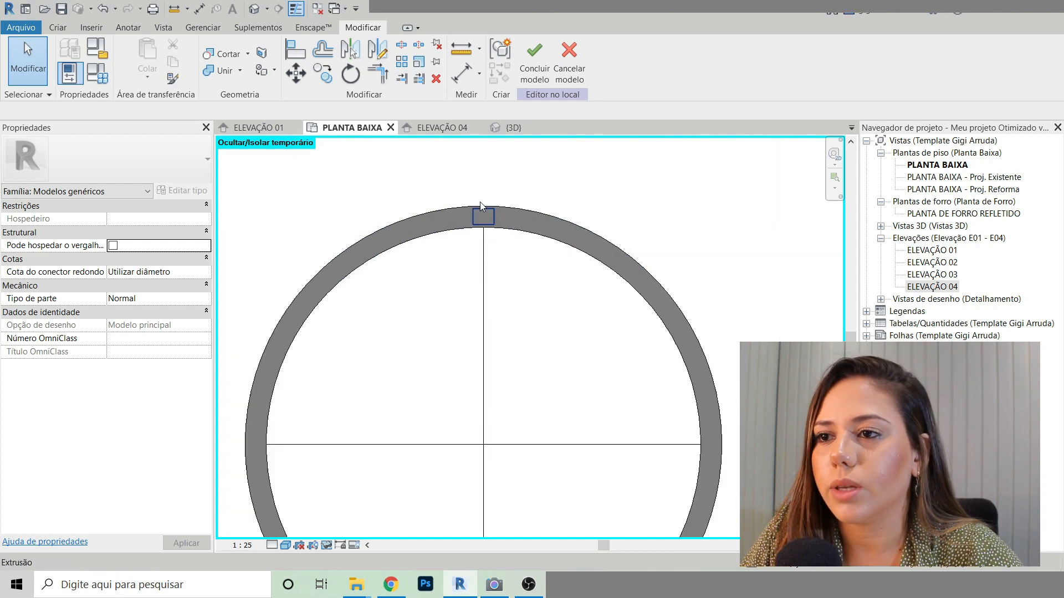
{"action": "left_click", "coordinate": [486, 221]}
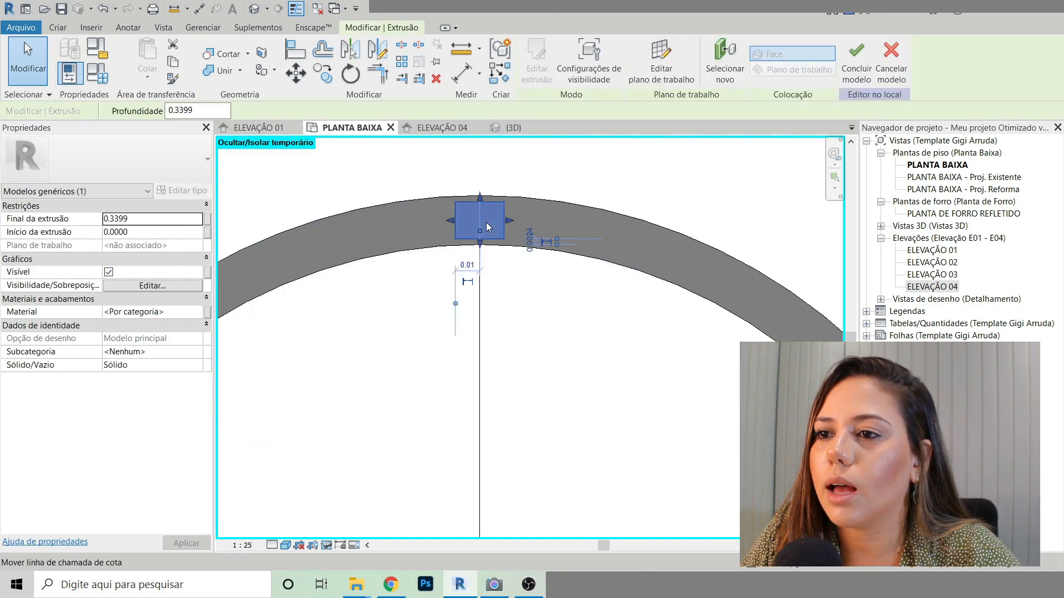
{"action": "scroll", "coordinate": [498, 198], "scroll_direction": "down", "scroll_amount": 2}
{"action": "scroll", "coordinate": [497, 197], "scroll_direction": "down", "scroll_amount": 2}
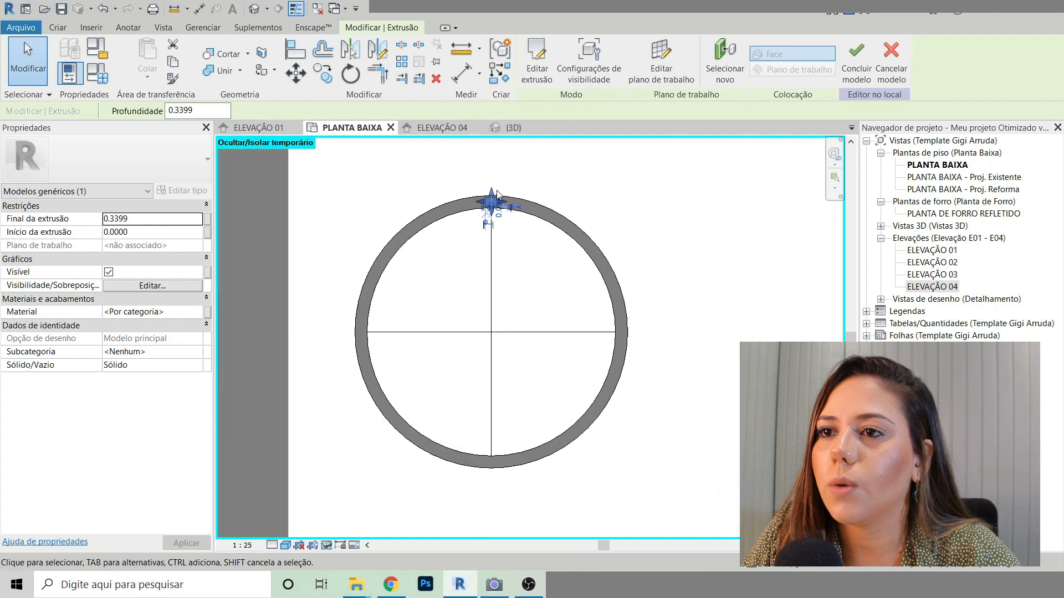
{"action": "left_click", "coordinate": [402, 62]}
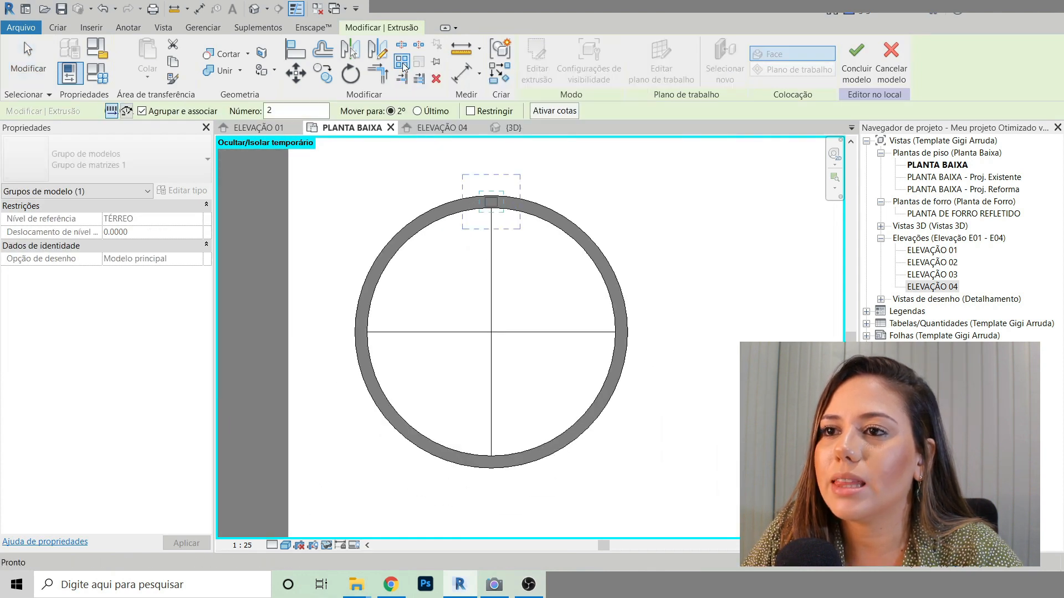
{"action": "scroll", "coordinate": [508, 164], "scroll_direction": "up", "scroll_amount": 1}
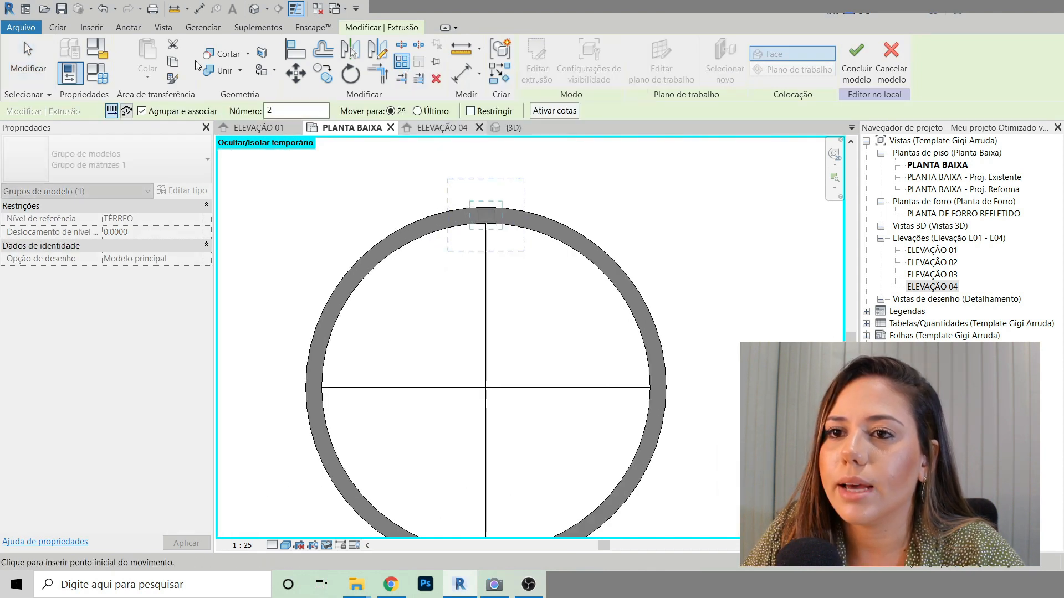
{"action": "left_click", "coordinate": [126, 111]}
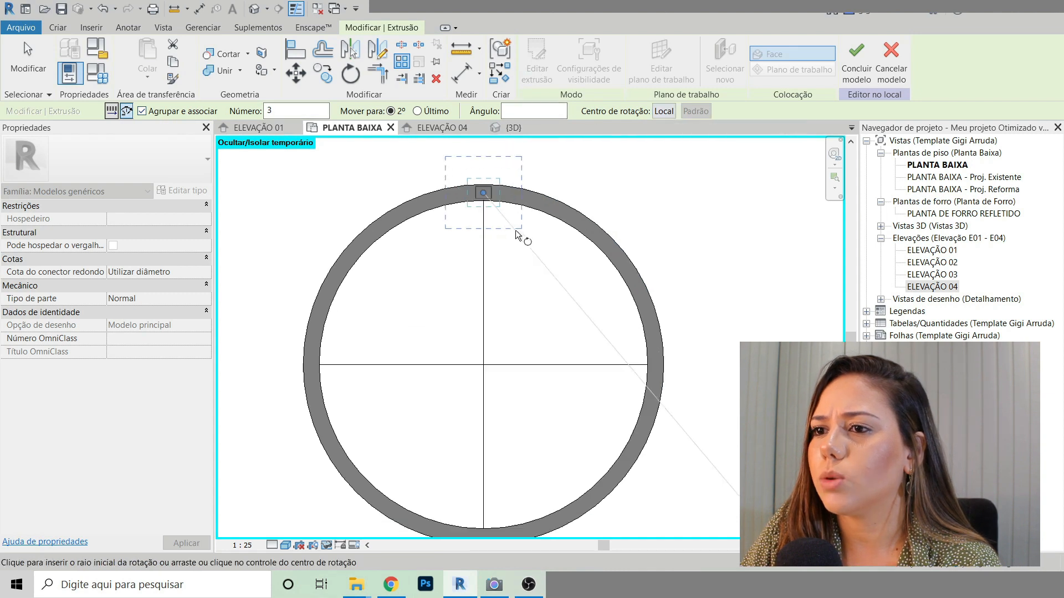
{"action": "left_click", "coordinate": [664, 112]}
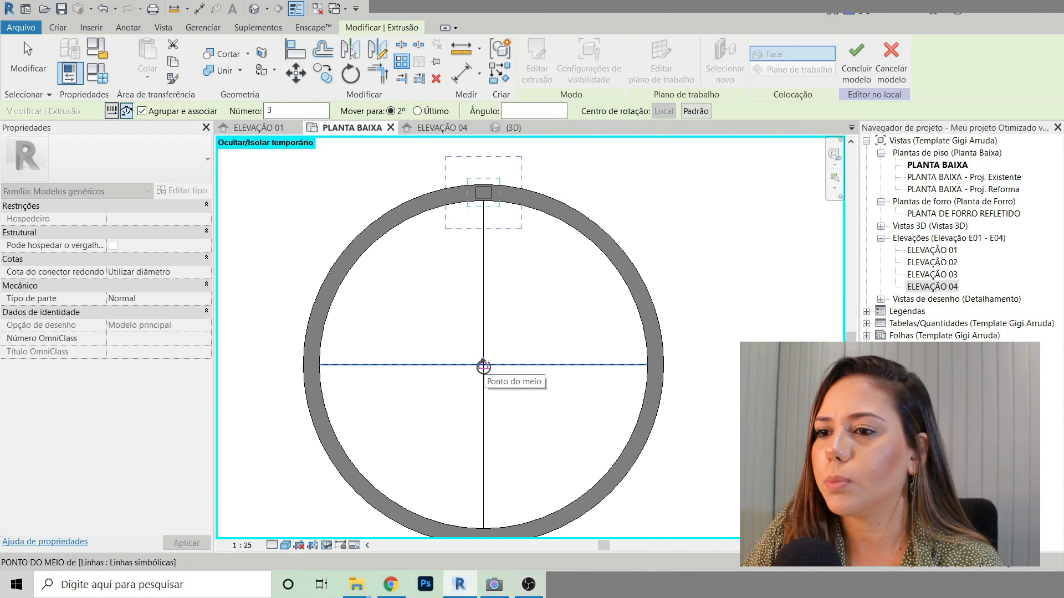
{"action": "left_click", "coordinate": [484, 365]}
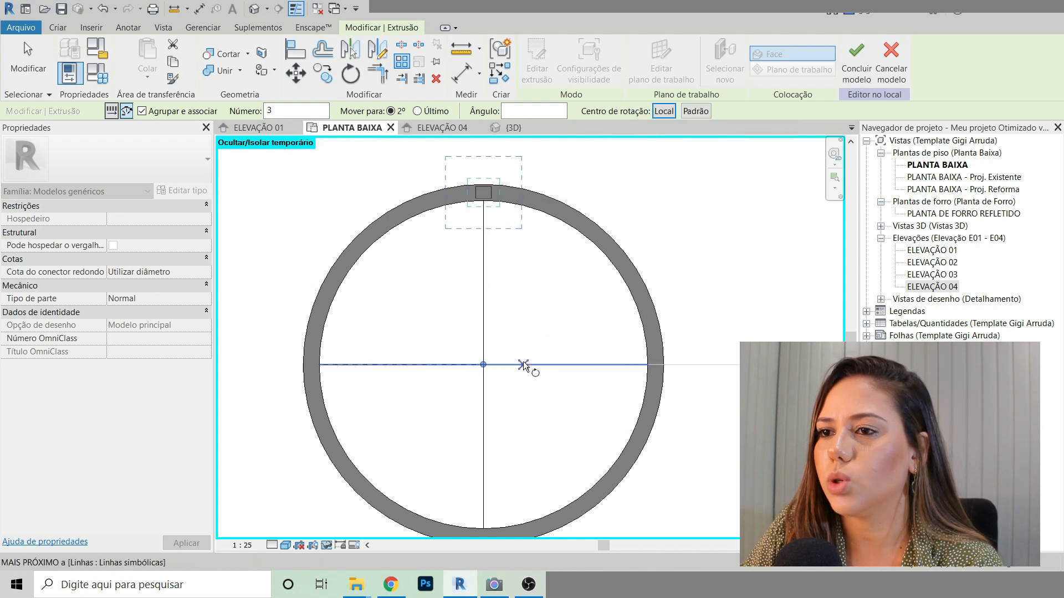
Step: Start the array rotation at the leg's inner edge midpoint and distribute the 3 legs over an angle of 360
{"action": "scroll", "coordinate": [483, 192], "scroll_direction": "up", "scroll_amount": 6}
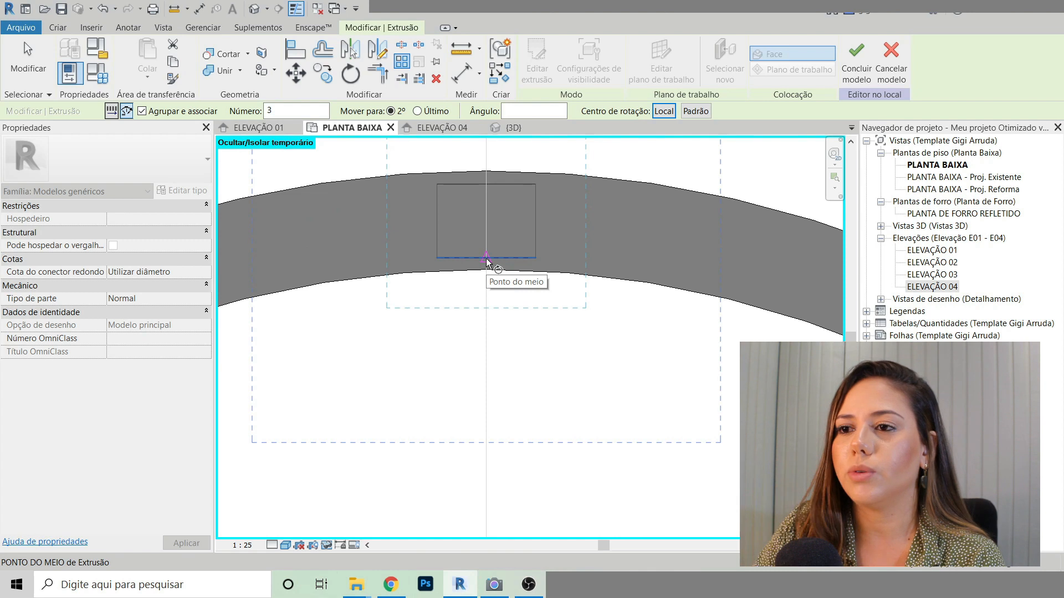
{"action": "left_click", "coordinate": [487, 258]}
{"action": "scroll", "coordinate": [486, 258], "scroll_direction": "down", "scroll_amount": 5}
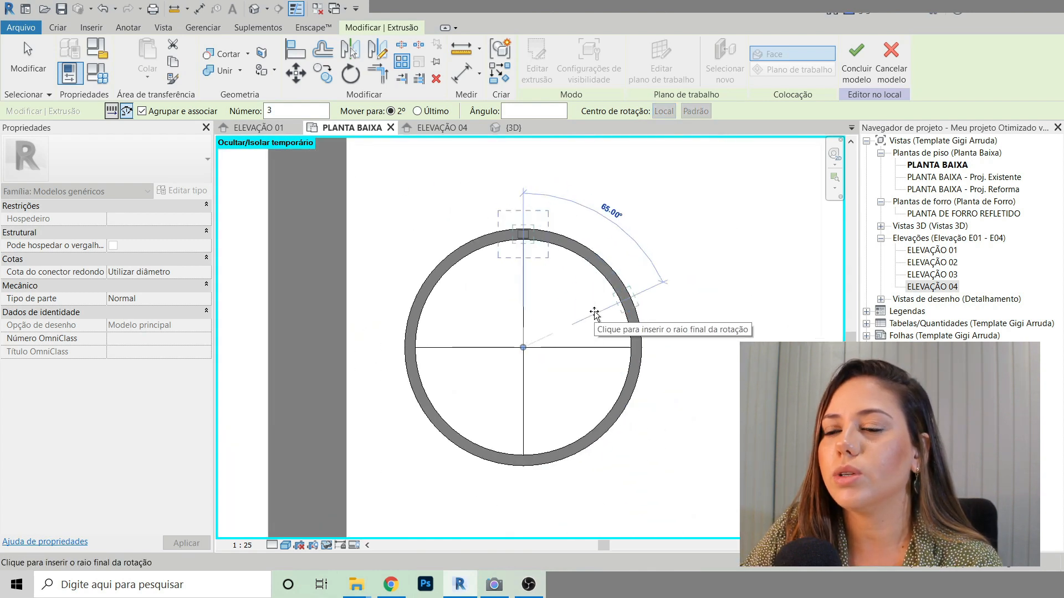
{"action": "scroll", "coordinate": [591, 312], "scroll_direction": "up", "scroll_amount": 2}
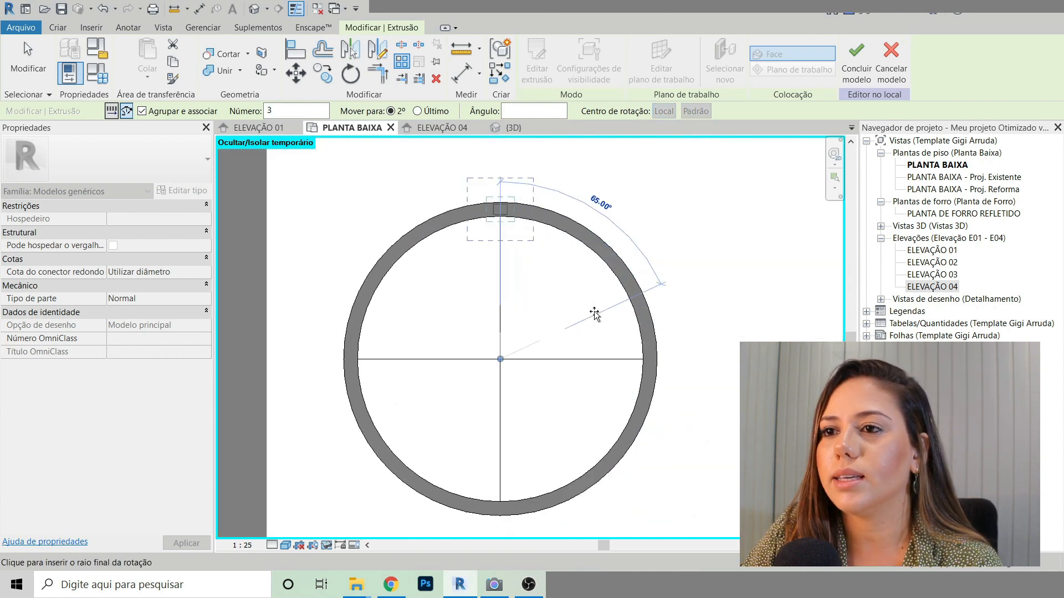
{"action": "left_click", "coordinate": [520, 110]}
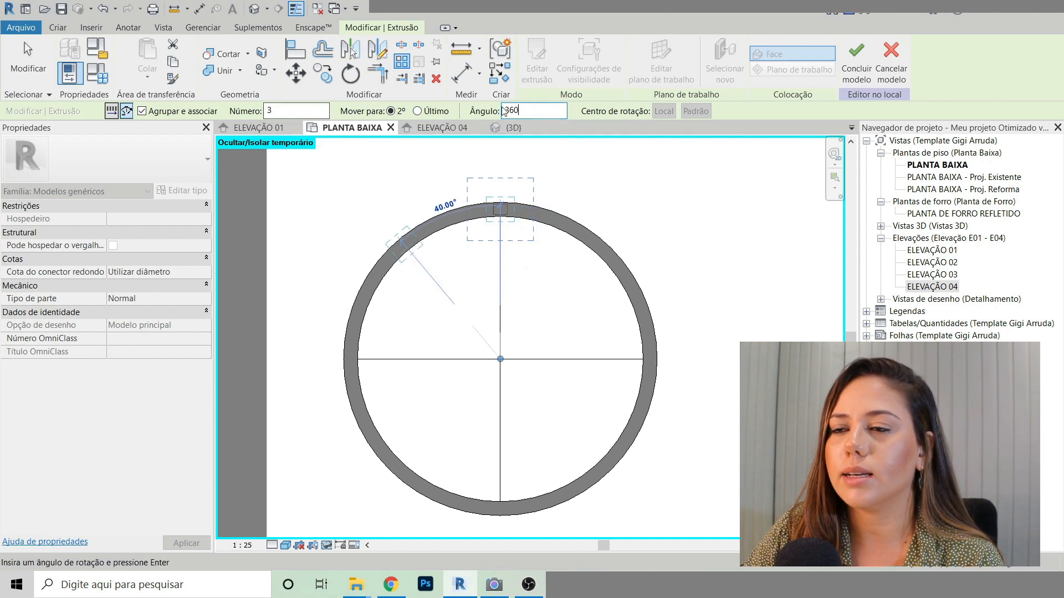
{"action": "key", "text": "Return"}
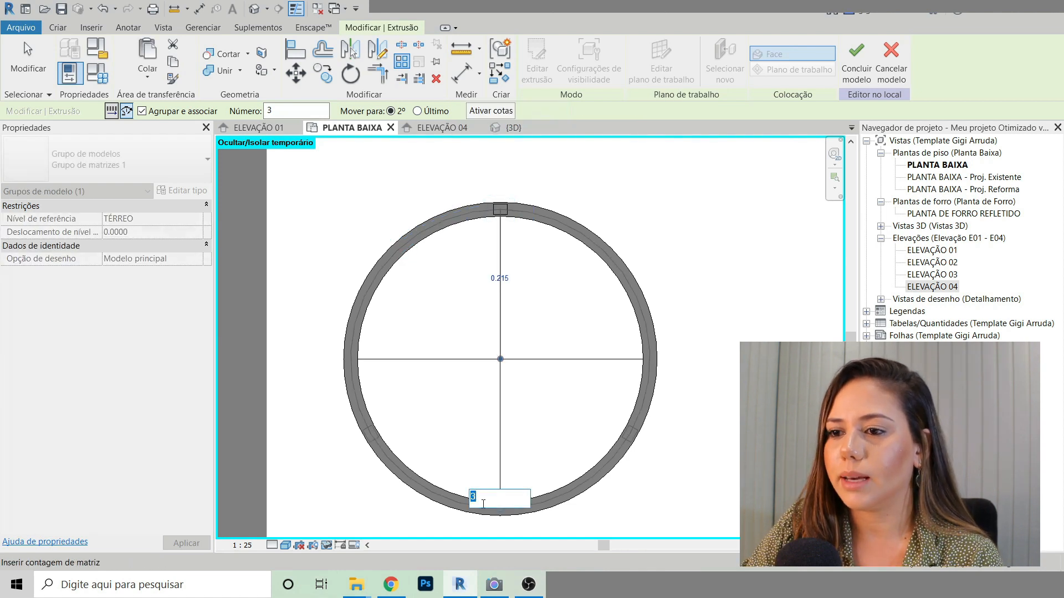
{"action": "key", "text": "Return"}
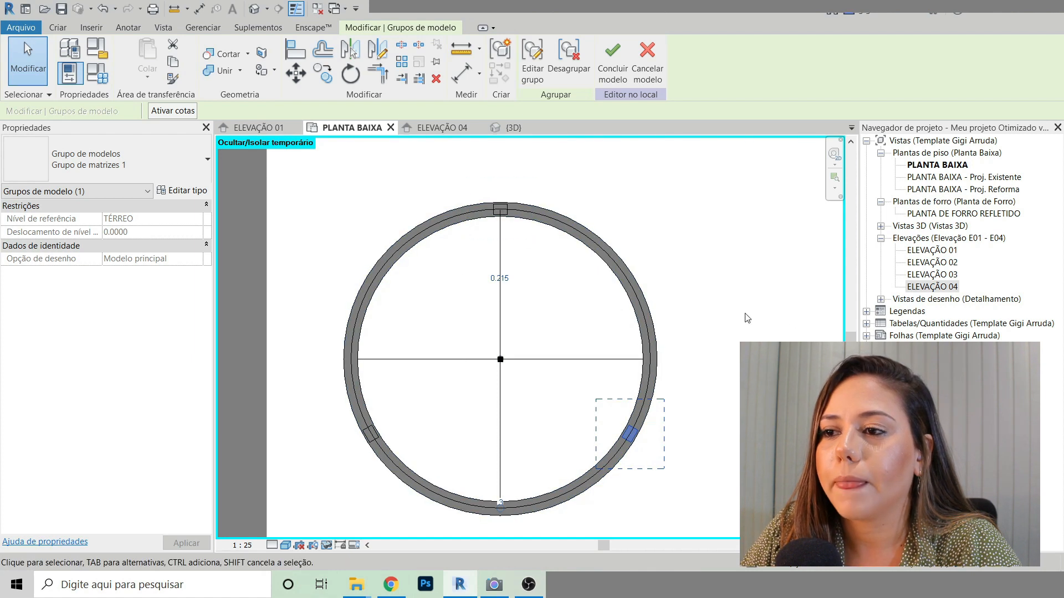
{"action": "middle_click_drag", "start_coordinate": [748, 318], "coordinate": [748, 286]}
{"action": "key", "text": "Escape"}
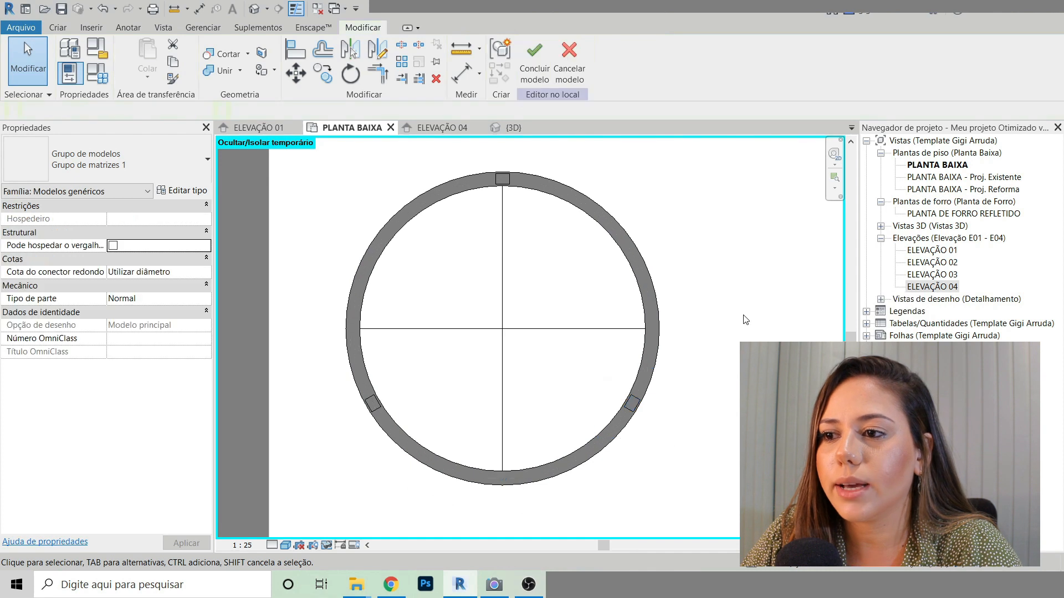
Step: Examine the arrayed legs in the floor plan and their fit with the lower band in the 3D view
{"action": "scroll", "coordinate": [631, 416], "scroll_direction": "up", "scroll_amount": 4}
{"action": "left_click", "coordinate": [631, 397]}
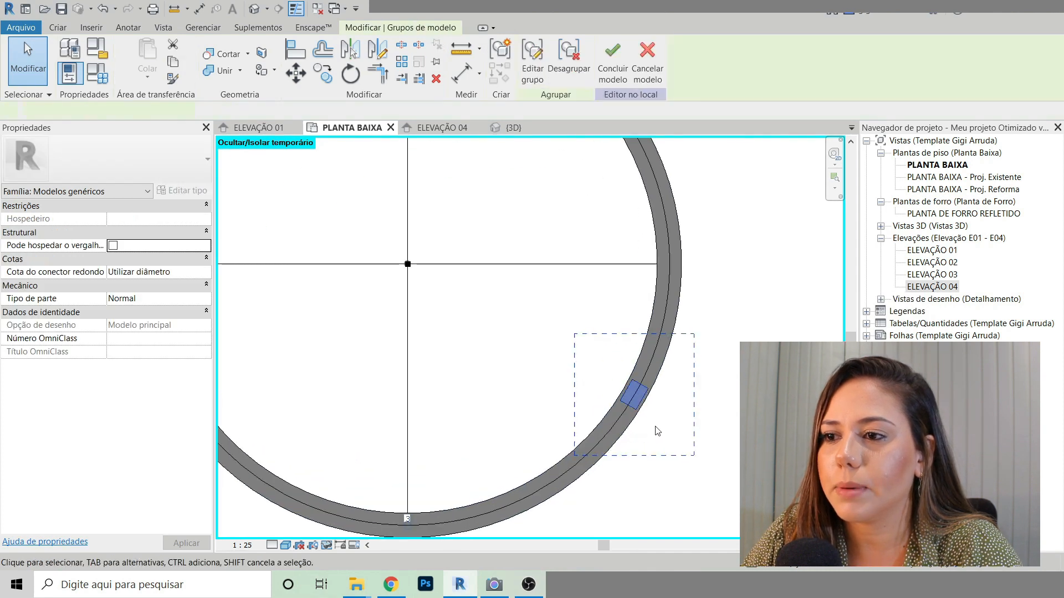
{"action": "scroll", "coordinate": [656, 427], "scroll_direction": "down", "scroll_amount": 5}
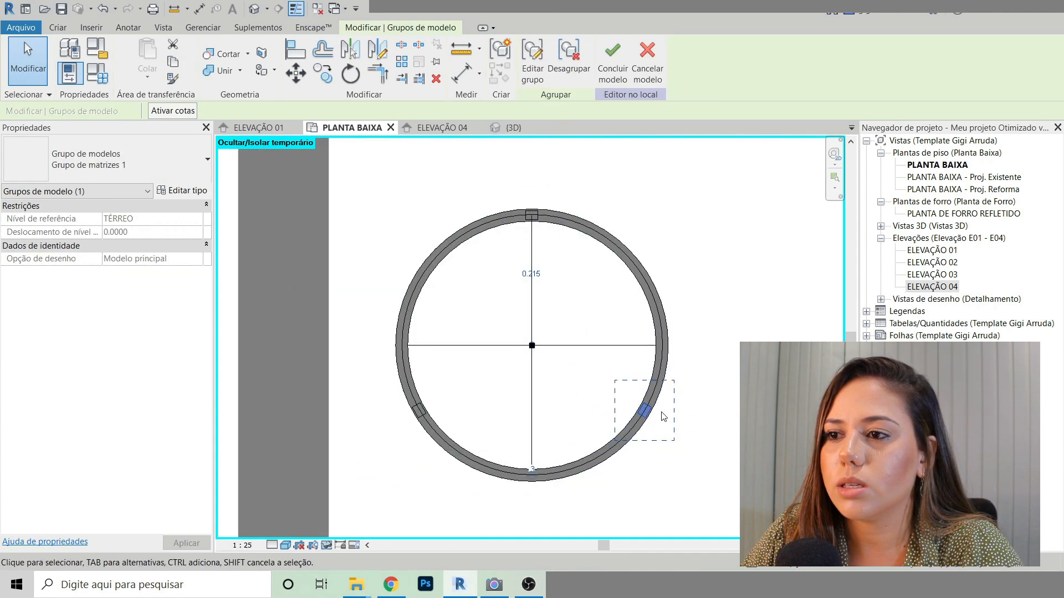
{"action": "left_click", "coordinate": [438, 409]}
{"action": "left_click", "coordinate": [424, 411]}
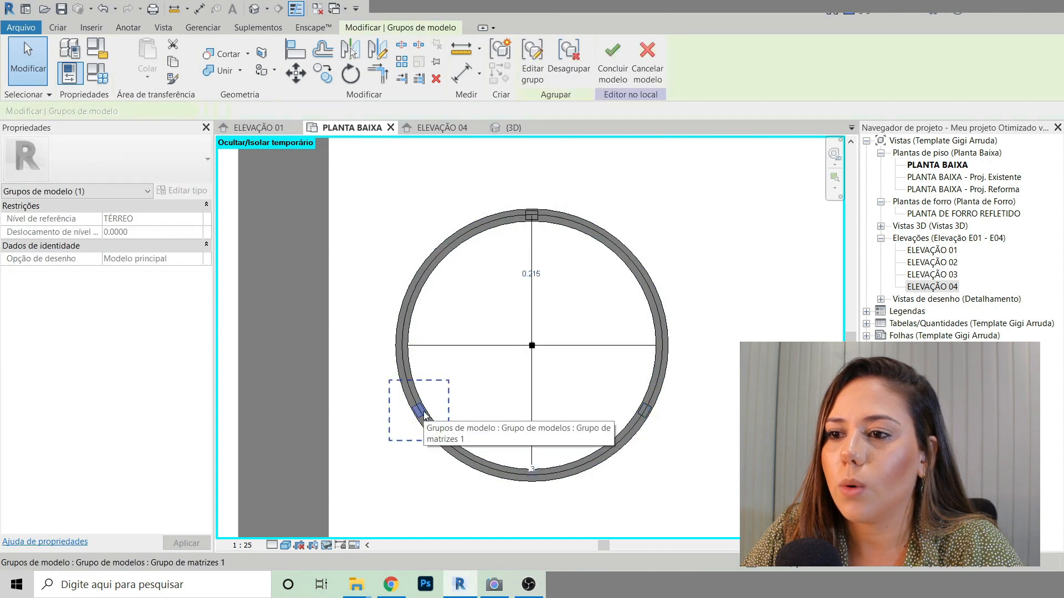
{"action": "left_click", "coordinate": [640, 221]}
{"action": "left_click", "coordinate": [504, 127]}
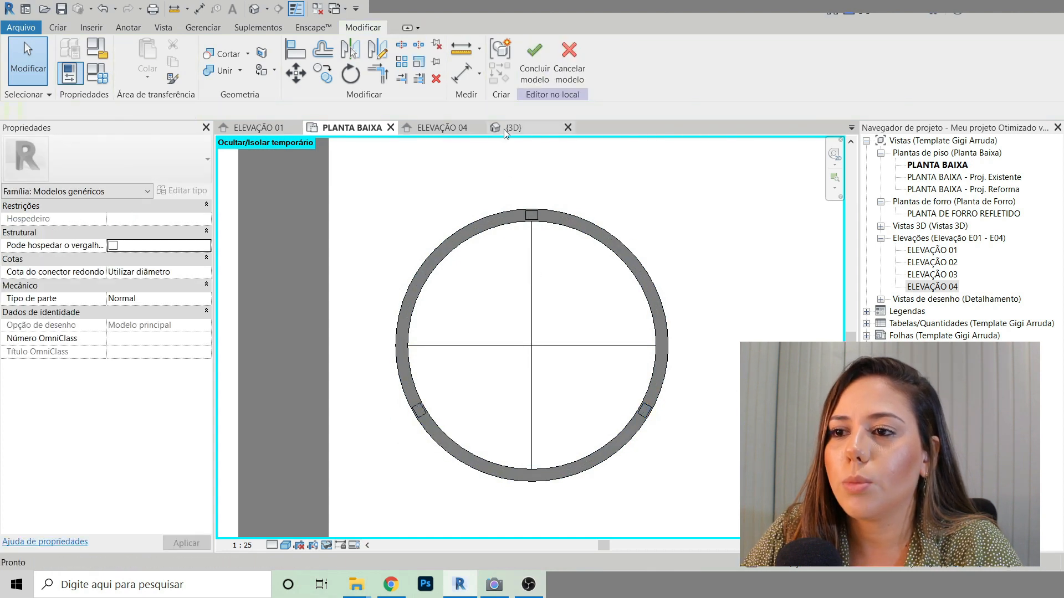
{"action": "middle_click_drag", "start_coordinate": [672, 433], "coordinate": [542, 429], "text": "shift"}
{"action": "scroll", "coordinate": [595, 427], "scroll_direction": "up", "scroll_amount": 3}
{"action": "middle_click_drag", "start_coordinate": [677, 430], "coordinate": [687, 355], "text": "shift"}
{"action": "scroll", "coordinate": [522, 402], "scroll_direction": "up", "scroll_amount": 2}
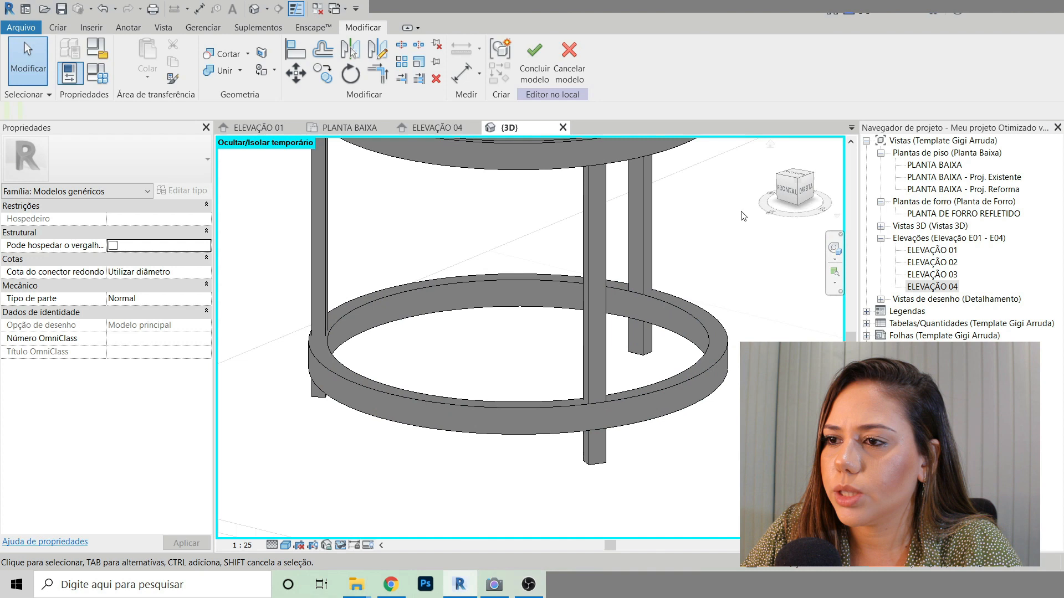
Step: Examine how the bench's lower band meets the legs from several angles in the 3D view
{"action": "scroll", "coordinate": [401, 391], "scroll_direction": "down", "scroll_amount": 2}
{"action": "middle_click_drag", "start_coordinate": [612, 300], "coordinate": [617, 377], "text": "shift"}
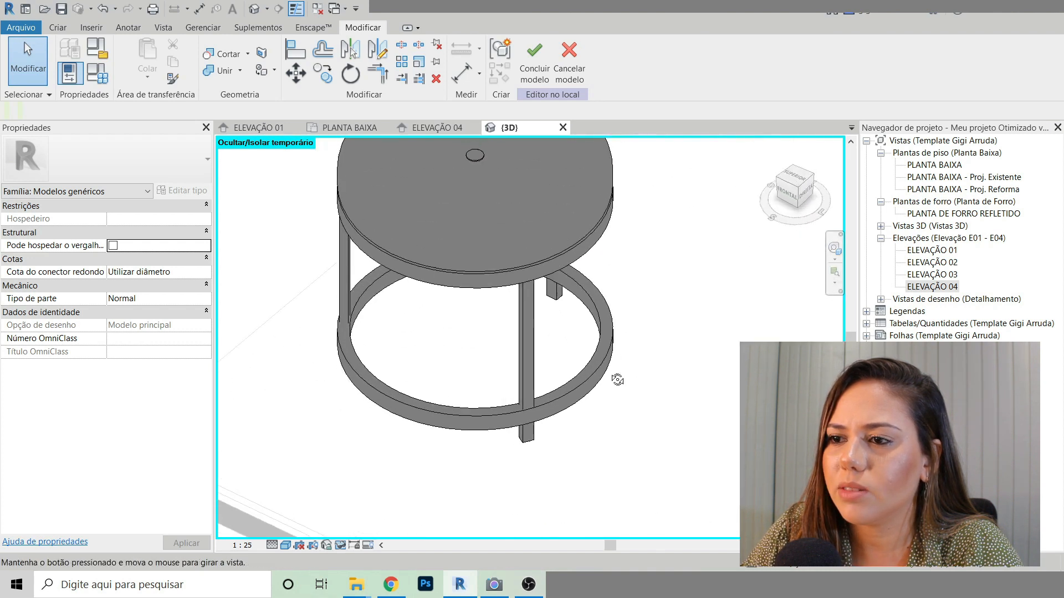
{"action": "scroll", "coordinate": [592, 397], "scroll_direction": "up", "scroll_amount": 2}
{"action": "left_click", "coordinate": [524, 413]}
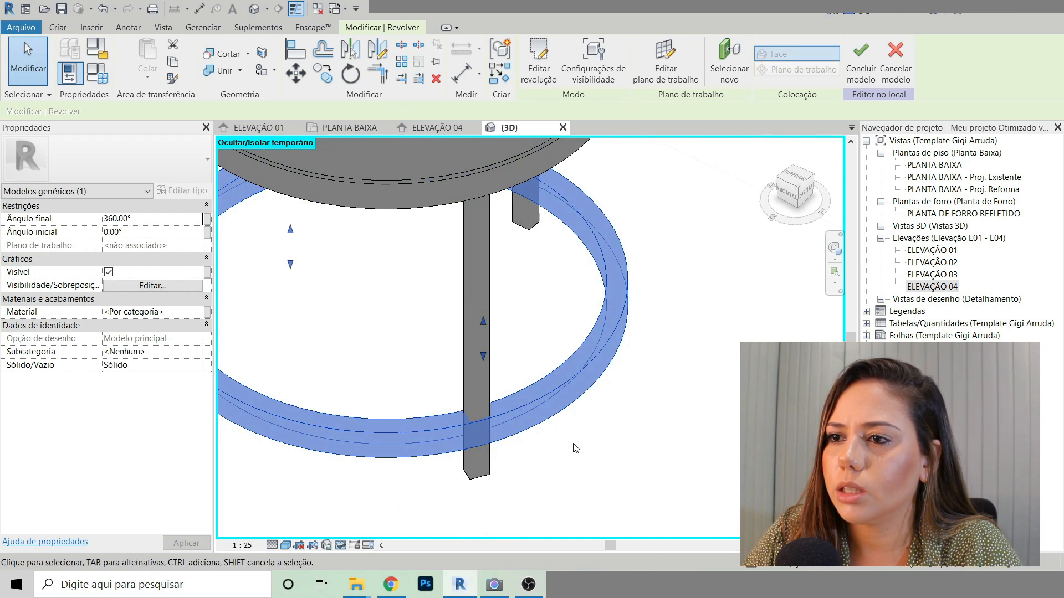
{"action": "middle_click_drag", "start_coordinate": [574, 448], "coordinate": [557, 439], "text": "shift"}
{"action": "scroll", "coordinate": [557, 439], "scroll_direction": "down", "scroll_amount": 5}
{"action": "middle_click_drag", "start_coordinate": [660, 417], "coordinate": [660, 309], "text": "shift"}
{"action": "middle_click_drag", "start_coordinate": [470, 410], "coordinate": [620, 343], "text": "shift"}
{"action": "middle_click_drag", "start_coordinate": [605, 447], "coordinate": [598, 424], "text": "shift"}
{"action": "left_click", "coordinate": [613, 493]}
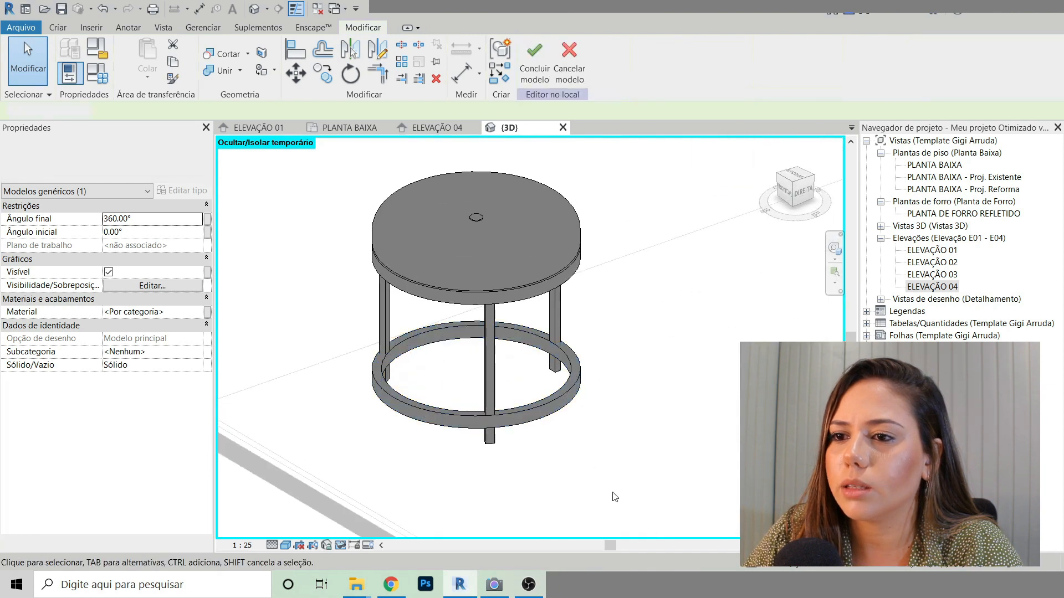
Step: Try narrowing the lower band's revolve profile to 0.01 wide from its inner side in ELEVAÇÃO 04
{"action": "left_click", "coordinate": [561, 387]}
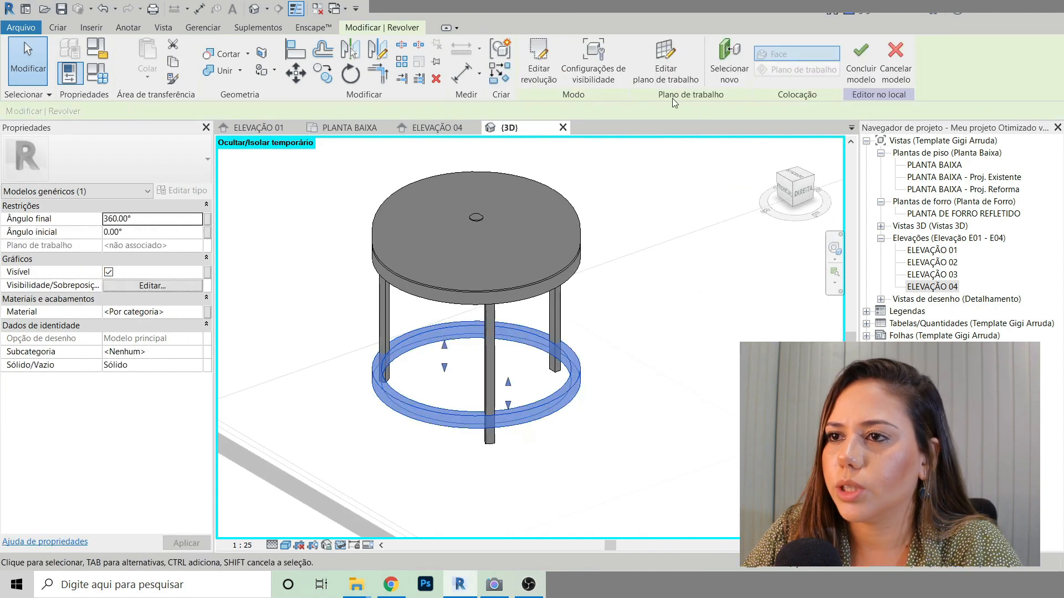
{"action": "left_click", "coordinate": [540, 72]}
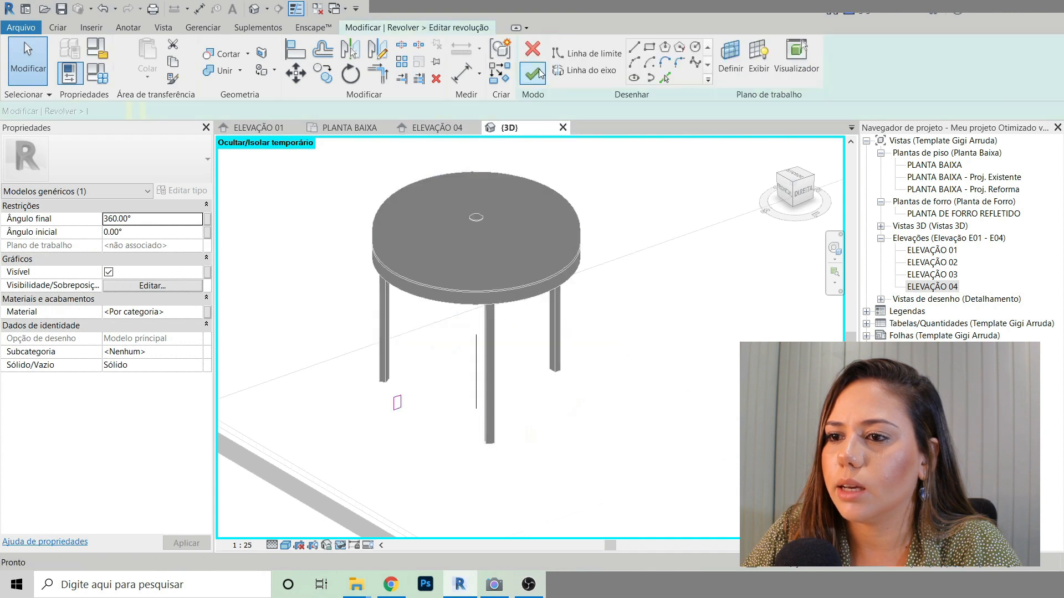
{"action": "double_click", "coordinate": [940, 287]}
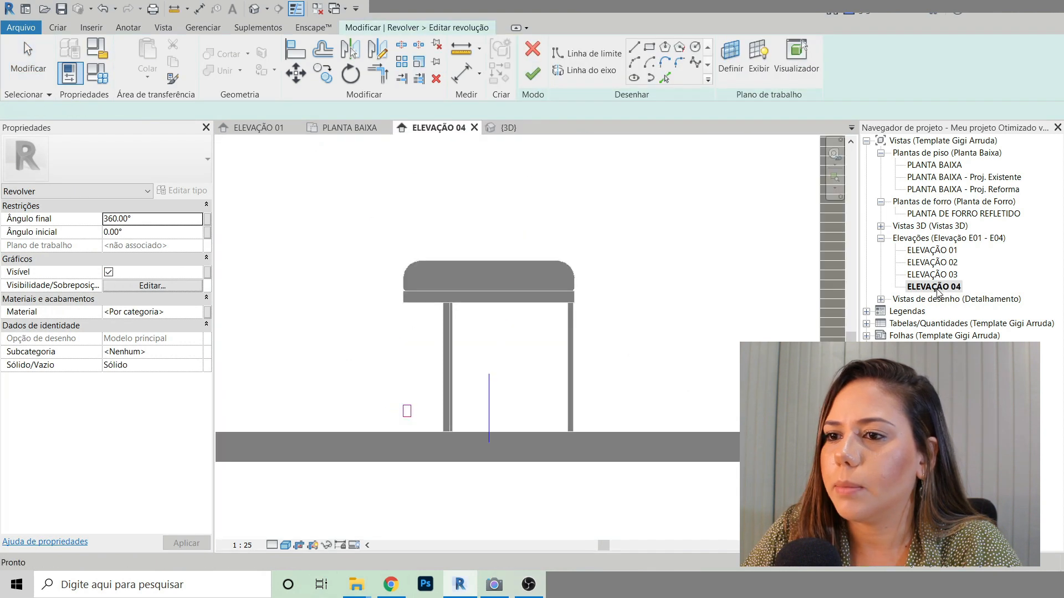
{"action": "scroll", "coordinate": [400, 428], "scroll_direction": "up", "scroll_amount": 5}
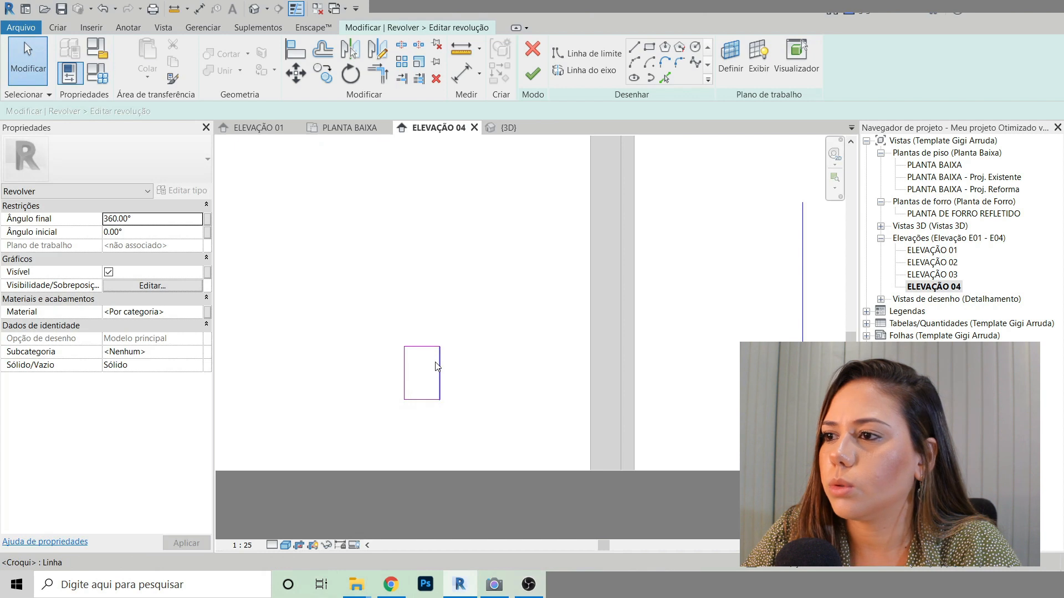
{"action": "left_click", "coordinate": [437, 366]}
{"action": "left_click", "coordinate": [421, 426]}
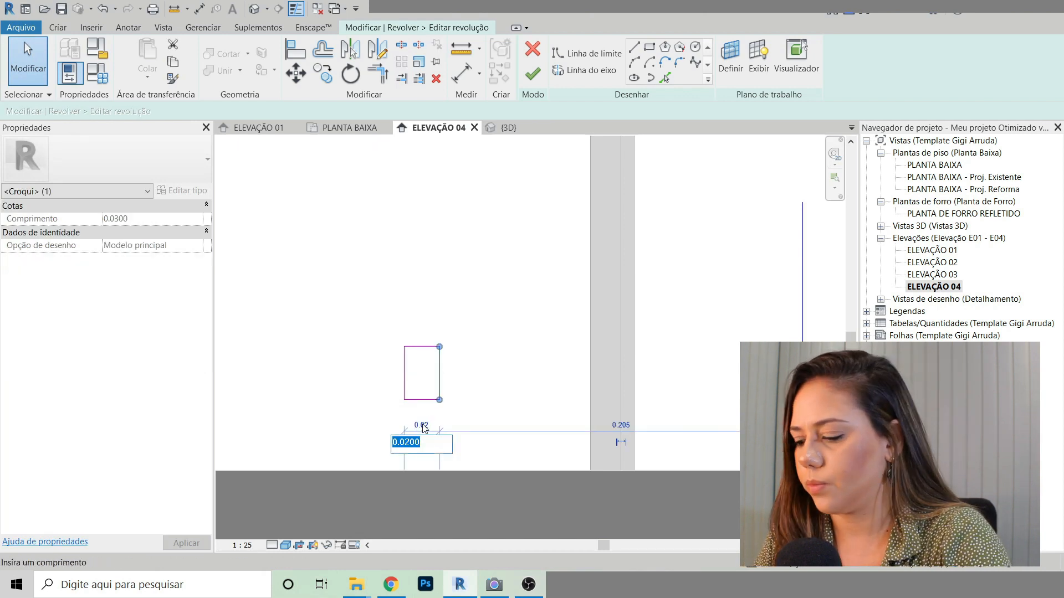
{"action": "type", "text": ".01"}
{"action": "key", "text": "Return"}
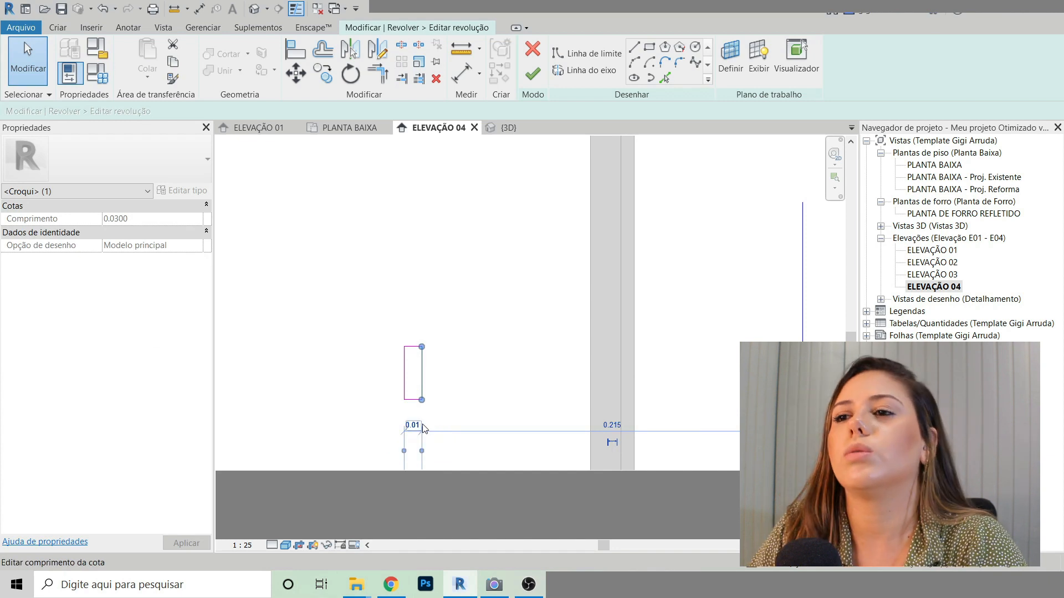
{"action": "left_click", "coordinate": [533, 74]}
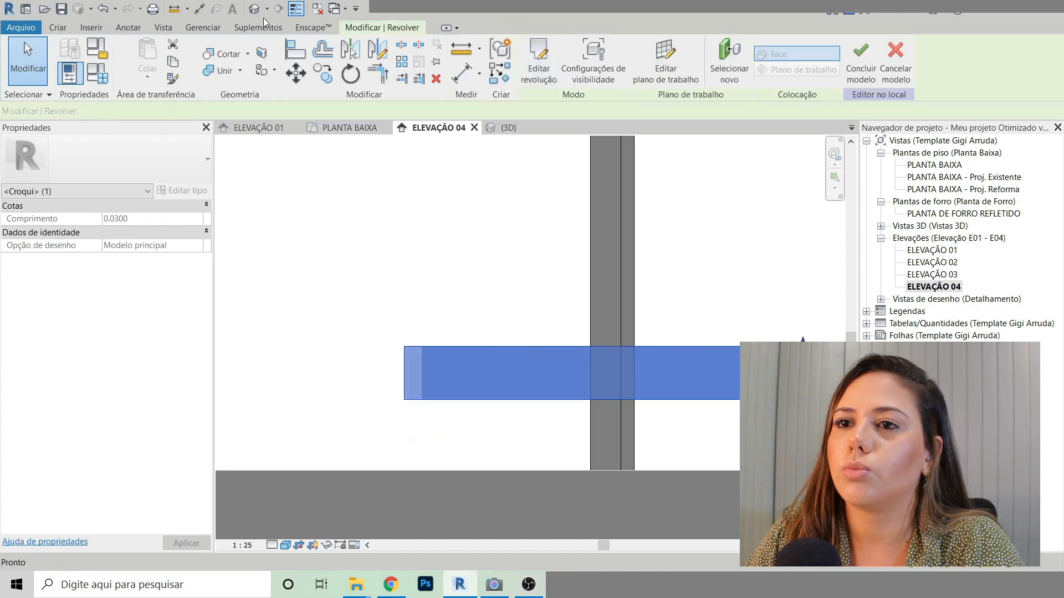
Step: Inspect the thinner lower band in 3D, along with the upper band and legs from below the seat
{"action": "left_click", "coordinate": [255, 9]}
{"action": "scroll", "coordinate": [475, 404], "scroll_direction": "up", "scroll_amount": 2}
{"action": "left_click", "coordinate": [476, 408]}
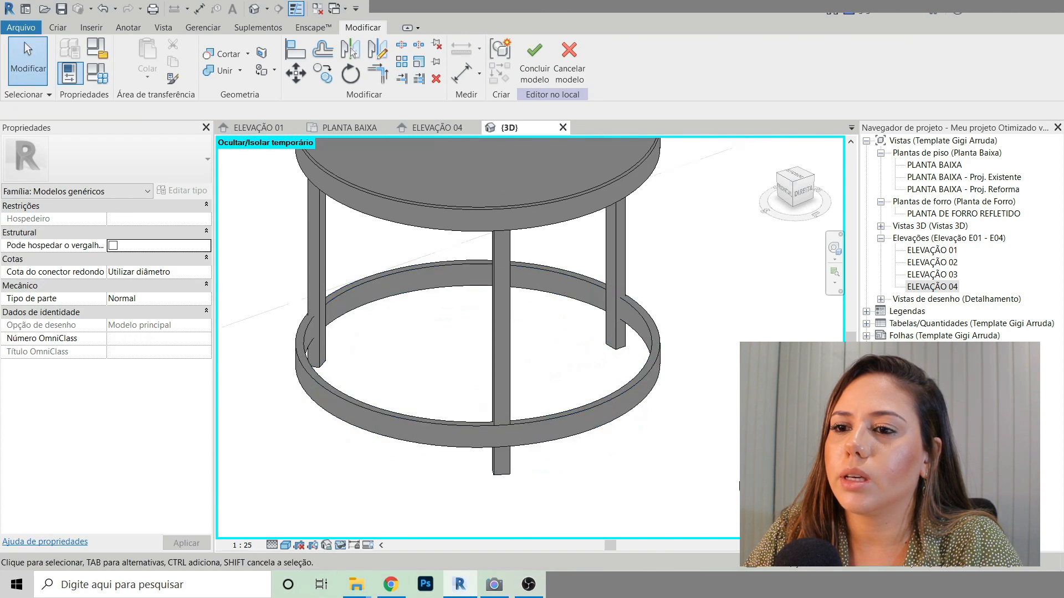
{"action": "middle_click_drag", "start_coordinate": [322, 397], "coordinate": [494, 215], "text": "shift"}
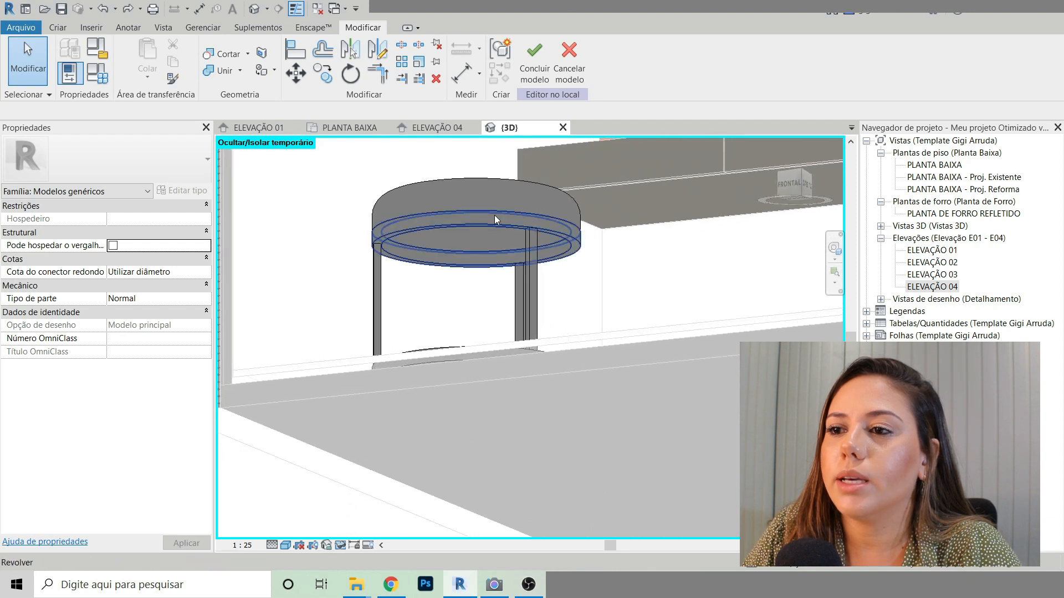
{"action": "scroll", "coordinate": [599, 255], "scroll_direction": "up", "scroll_amount": 4}
{"action": "scroll", "coordinate": [600, 260], "scroll_direction": "down", "scroll_amount": 3}
{"action": "middle_click_drag", "start_coordinate": [606, 319], "coordinate": [625, 354], "text": "shift"}
{"action": "middle_click_drag", "start_coordinate": [625, 355], "coordinate": [603, 276], "text": "shift"}
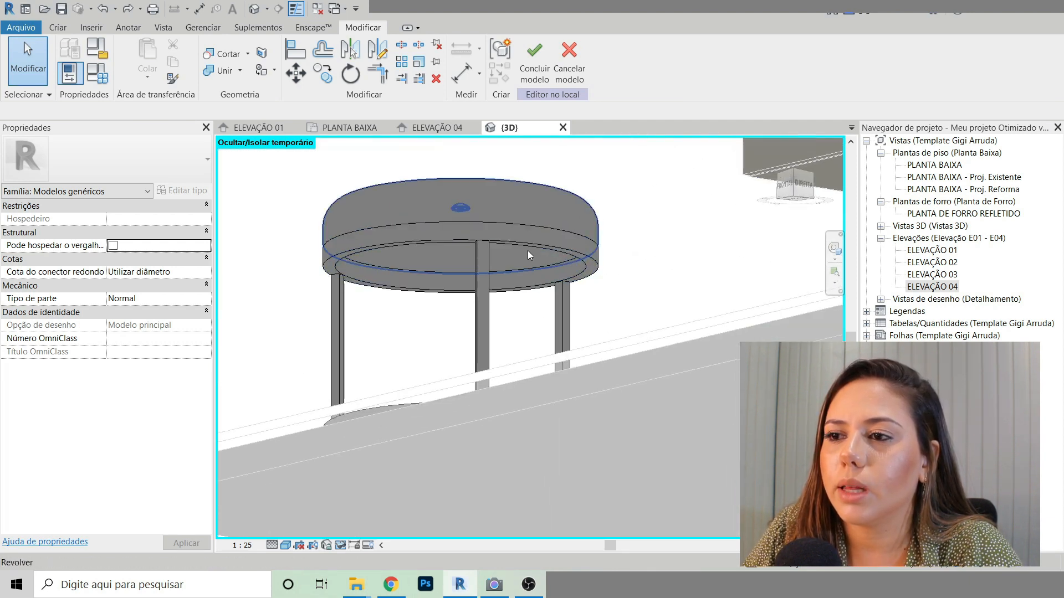
{"action": "scroll", "coordinate": [541, 244], "scroll_direction": "up", "scroll_amount": 1}
{"action": "scroll", "coordinate": [573, 344], "scroll_direction": "down", "scroll_amount": 3}
{"action": "middle_click_drag", "start_coordinate": [581, 343], "coordinate": [619, 440], "text": "shift"}
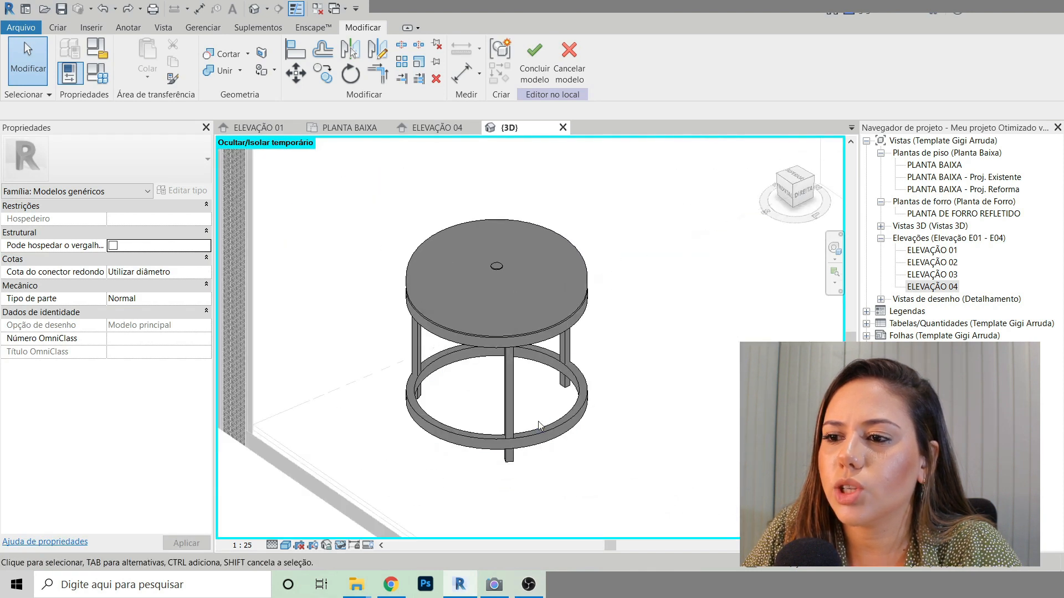
Step: Reopen the lower band's revolve sketch in ELEVAÇÃO 04 and check its profile against the legs in 3D
{"action": "scroll", "coordinate": [540, 427], "scroll_direction": "up", "scroll_amount": 2}
{"action": "left_click", "coordinate": [541, 449]}
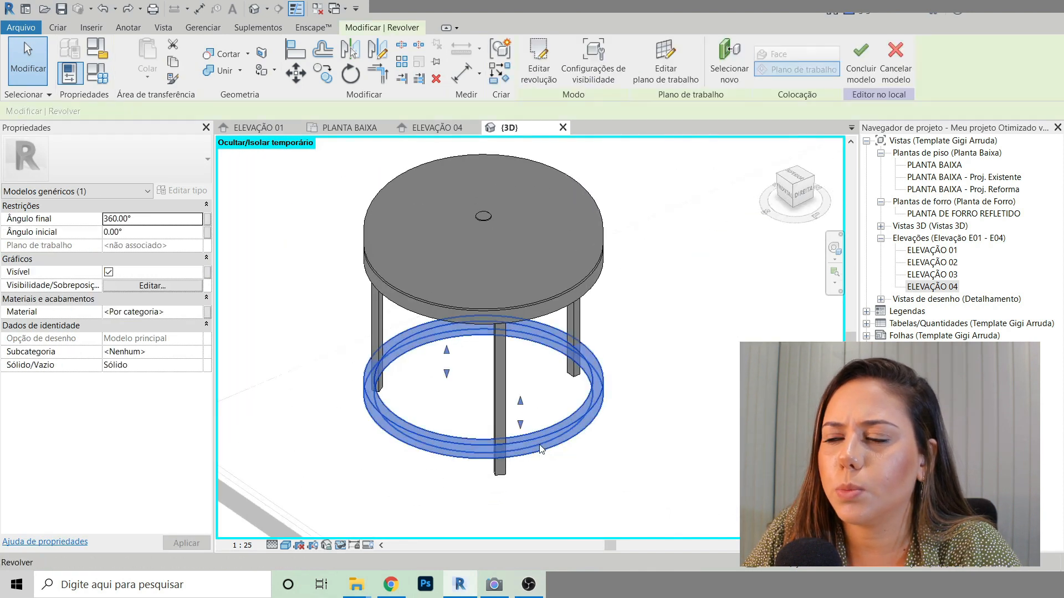
{"action": "double_click", "coordinate": [939, 168]}
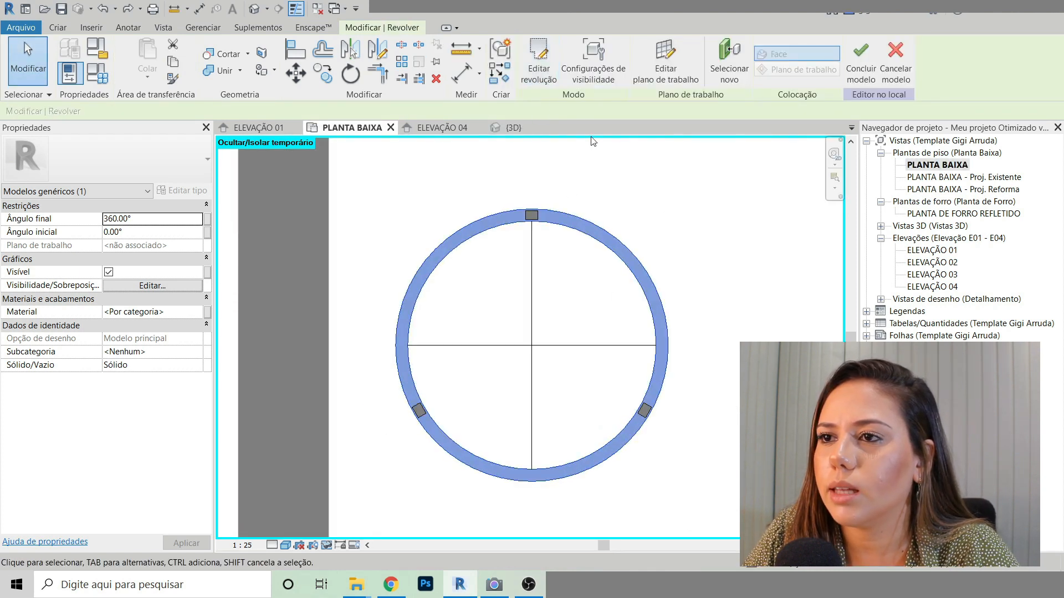
{"action": "left_click", "coordinate": [530, 59]}
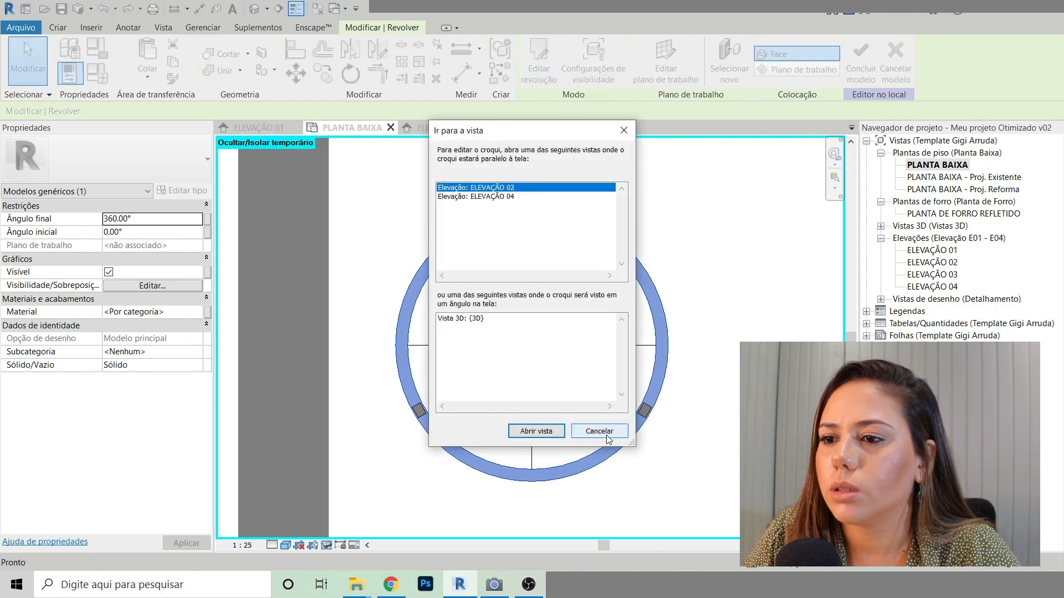
{"action": "left_click", "coordinate": [492, 196]}
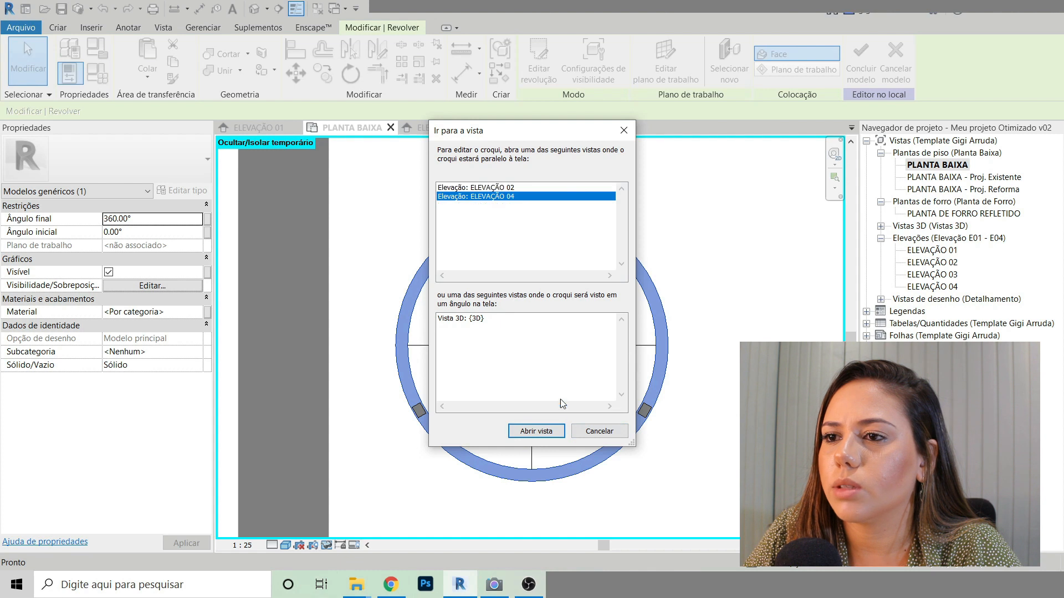
{"action": "left_click", "coordinate": [535, 431]}
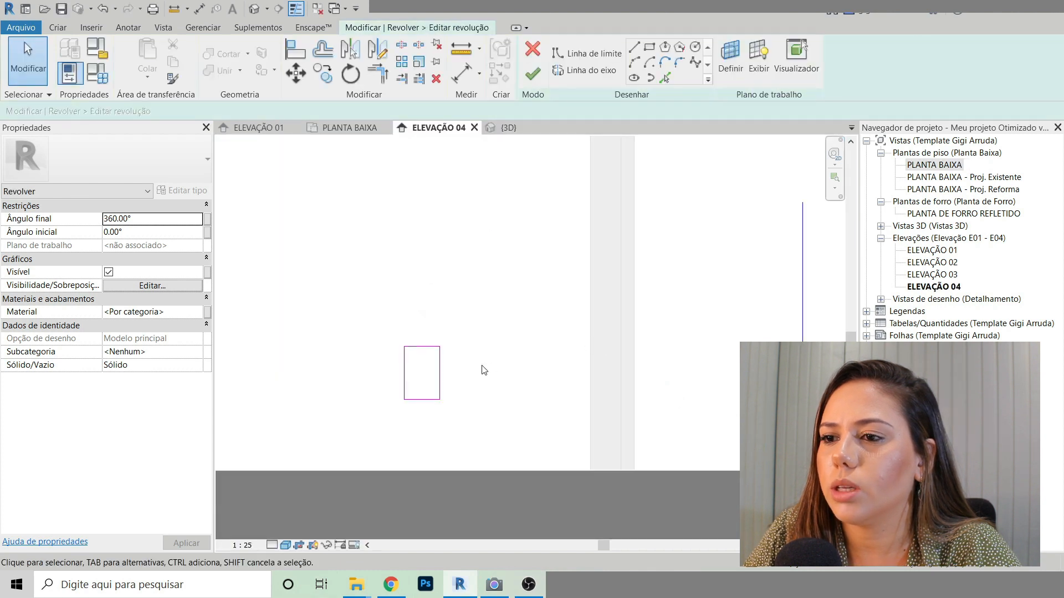
{"action": "scroll", "coordinate": [556, 363], "scroll_direction": "up", "scroll_amount": 2}
{"action": "scroll", "coordinate": [558, 366], "scroll_direction": "up", "scroll_amount": 1}
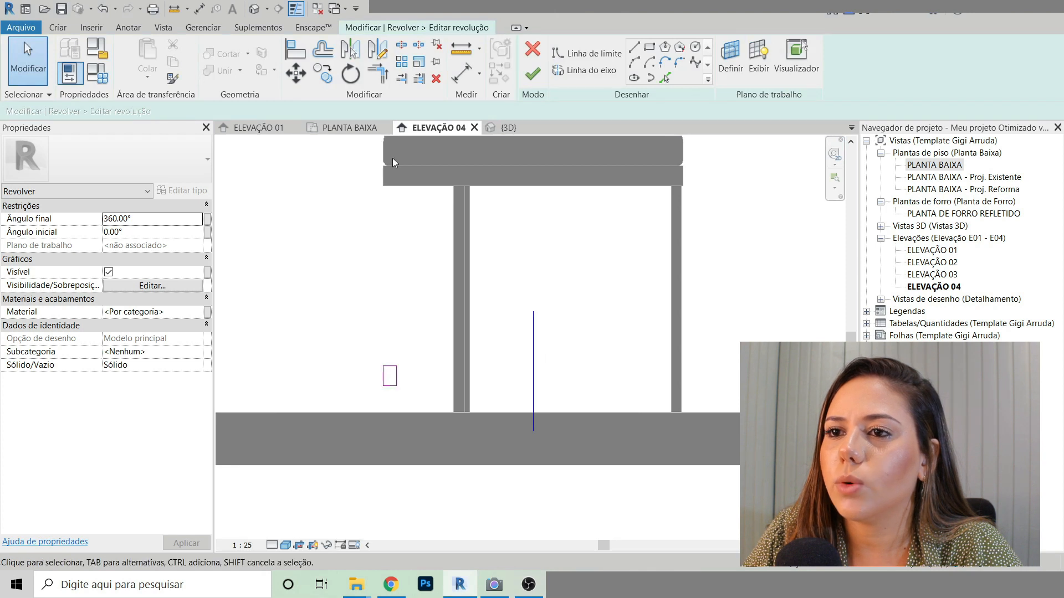
{"action": "left_click", "coordinate": [256, 12]}
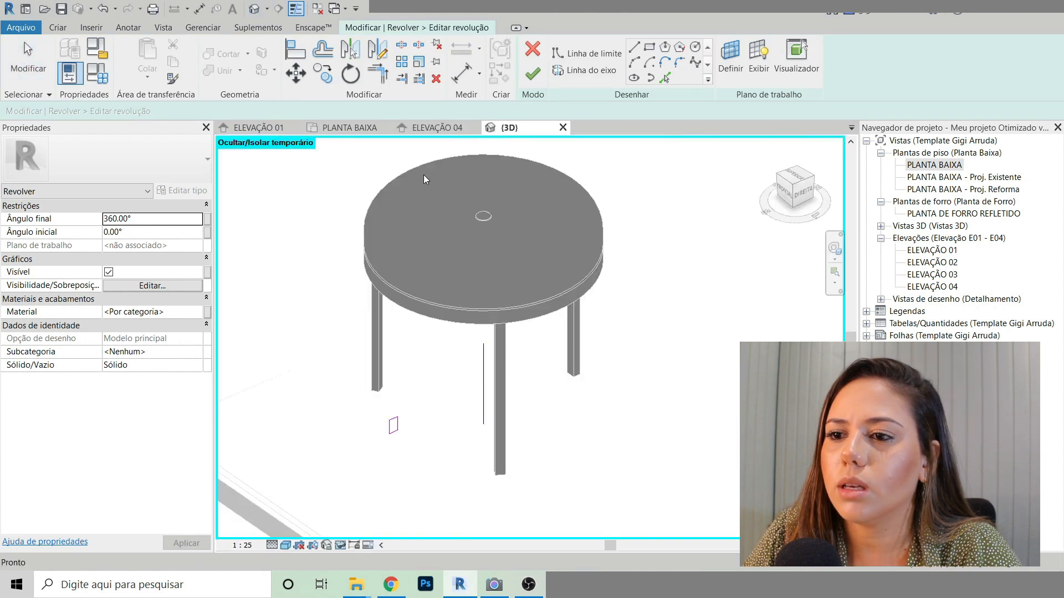
{"action": "scroll", "coordinate": [395, 426], "scroll_direction": "up", "scroll_amount": 3}
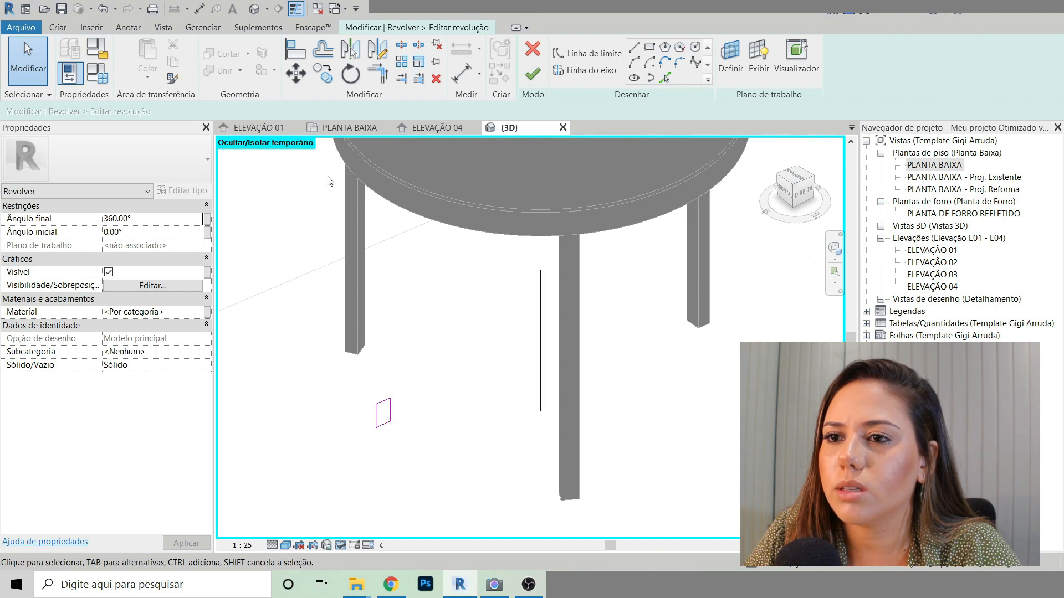
Step: Move the outer side of the lower band's profile inward past its inner side, set the width to 0.02 and finish the sketch
{"action": "left_click", "coordinate": [438, 128]}
{"action": "left_click", "coordinate": [349, 342]}
{"action": "scroll", "coordinate": [348, 343], "scroll_direction": "up", "scroll_amount": 2}
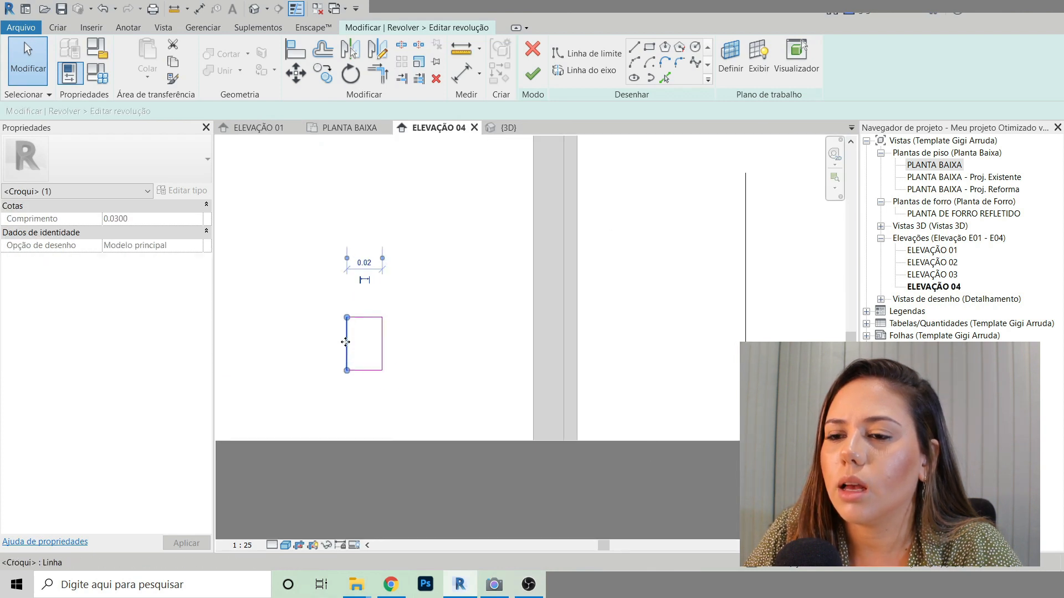
{"action": "left_click_drag", "start_coordinate": [345, 342], "coordinate": [409, 346]}
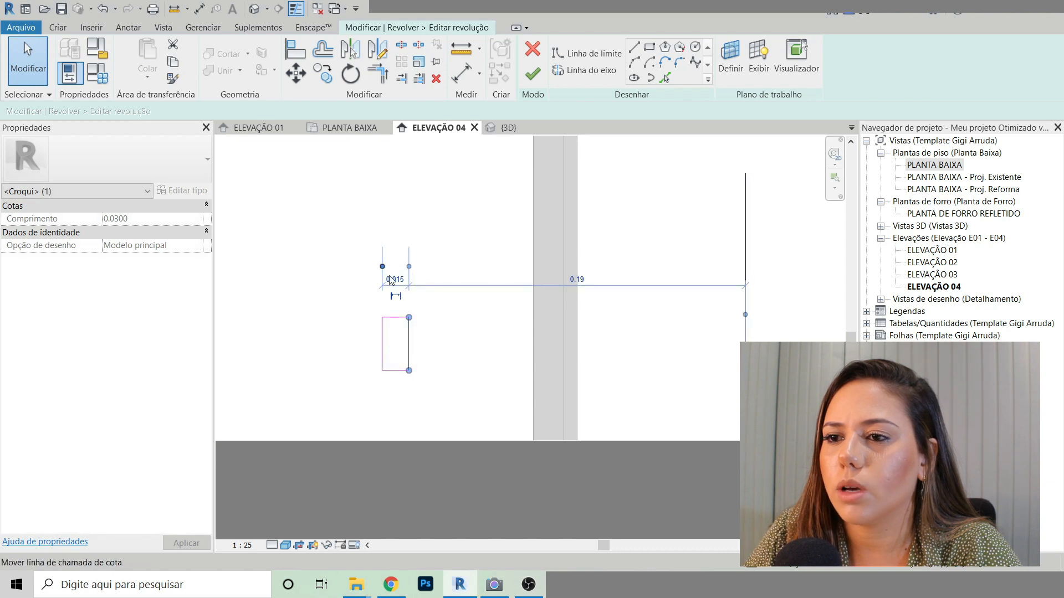
{"action": "left_click", "coordinate": [395, 280]}
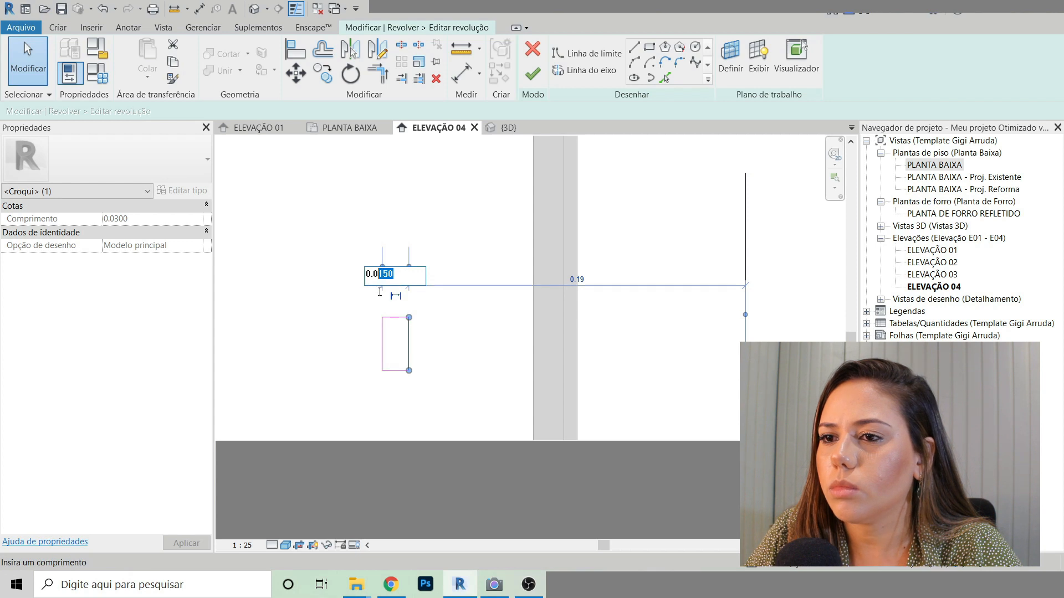
{"action": "key", "text": "Return"}
{"action": "left_click", "coordinate": [450, 350]}
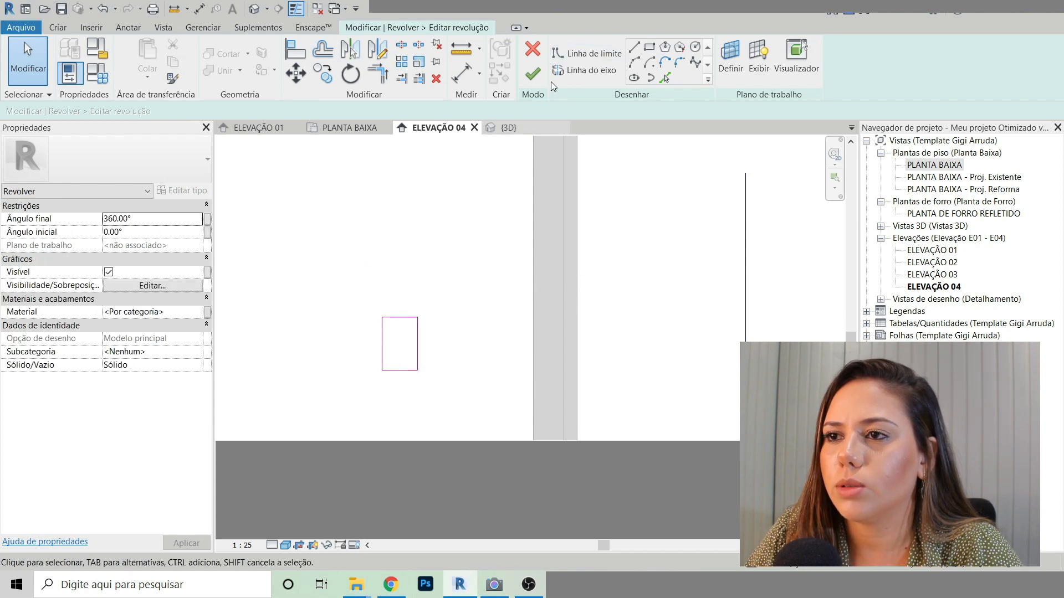
{"action": "left_click", "coordinate": [533, 74]}
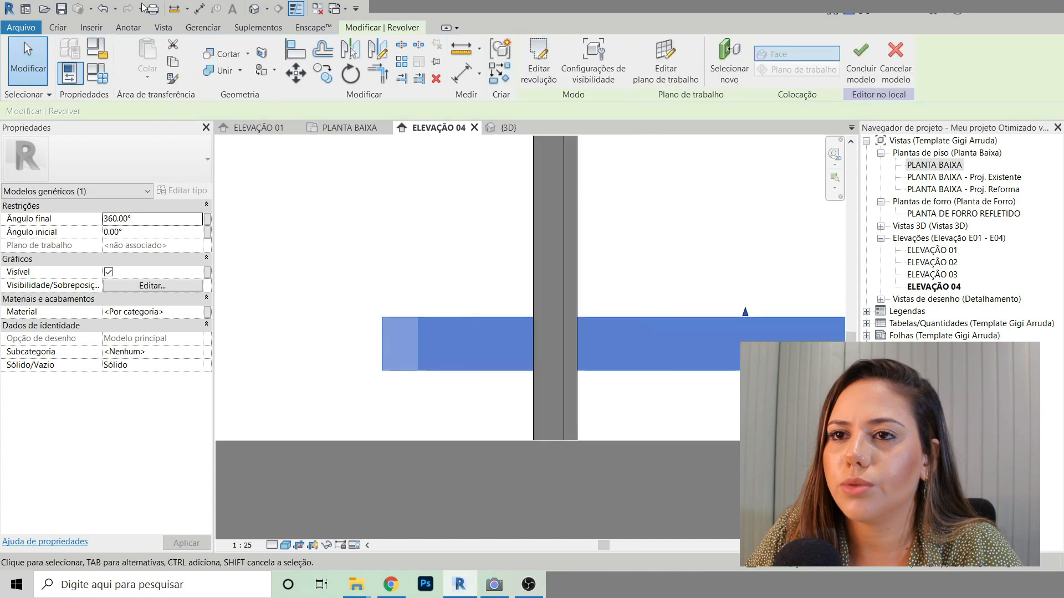
Step: Examine the relocated lower band's contact with the inner faces of the legs in the 3D view
{"action": "left_click", "coordinate": [255, 8]}
{"action": "key", "text": "Escape"}
{"action": "scroll", "coordinate": [710, 328], "scroll_direction": "down", "scroll_amount": 2}
{"action": "mouse_move", "coordinate": [710, 329]}
{"action": "middle_mouse_down", "text": "shift"}
{"action": "mouse_move", "coordinate": [693, 305]}
{"action": "mouse_move", "coordinate": [753, 285]}
{"action": "mouse_move", "coordinate": [767, 310]}
{"action": "mouse_move", "coordinate": [701, 335]}
{"action": "mouse_move", "coordinate": [732, 322]}
{"action": "mouse_move", "coordinate": [716, 328]}
{"action": "middle_mouse_up", "text": "shift"}
{"action": "scroll", "coordinate": [503, 318], "scroll_direction": "up", "scroll_amount": 7}
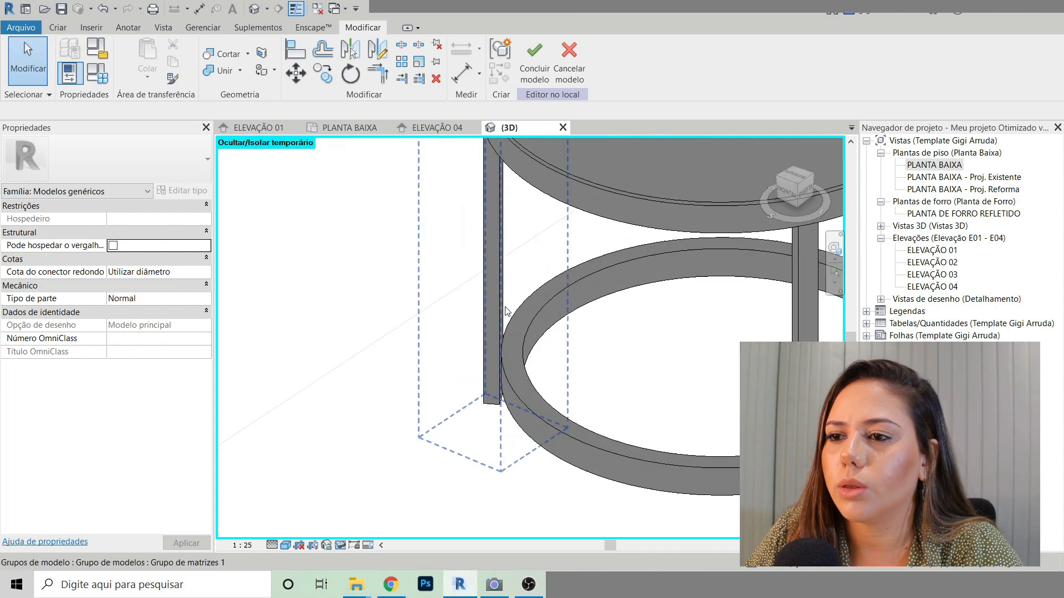
{"action": "scroll", "coordinate": [596, 321], "scroll_direction": "down", "scroll_amount": 2}
{"action": "middle_click_drag", "start_coordinate": [653, 369], "coordinate": [598, 375], "text": "shift"}
Step: Open the lower band's revolve sketch for editing in ELEVAÇÃO 04
{"action": "left_click", "coordinate": [547, 379]}
{"action": "left_click", "coordinate": [539, 61]}
{"action": "left_click", "coordinate": [439, 128]}
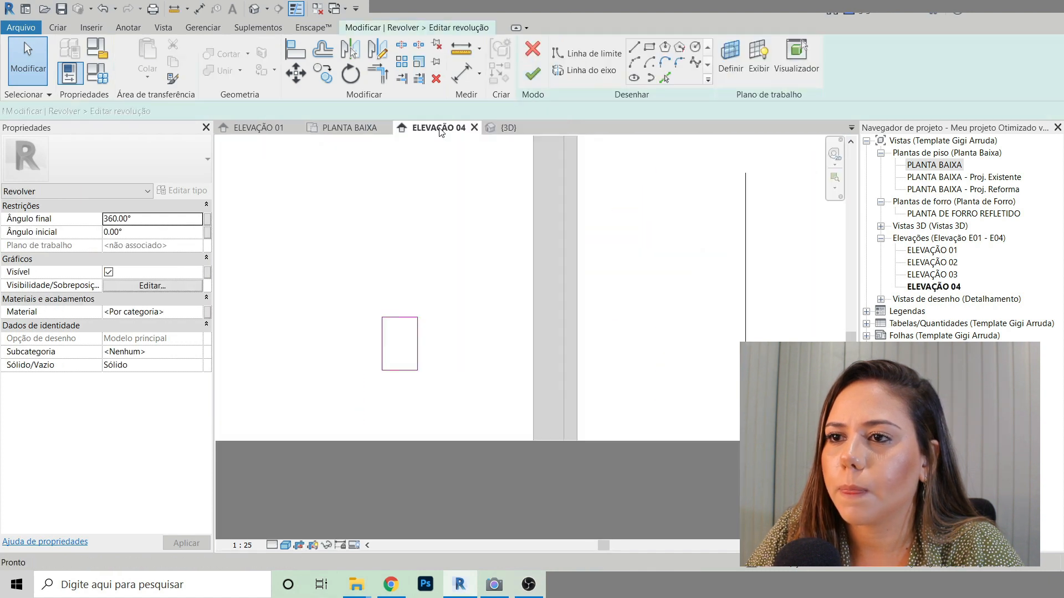
Step: Try moving the whole lower band profile slightly outward, away from the revolve axis
{"action": "left_click", "coordinate": [386, 336]}
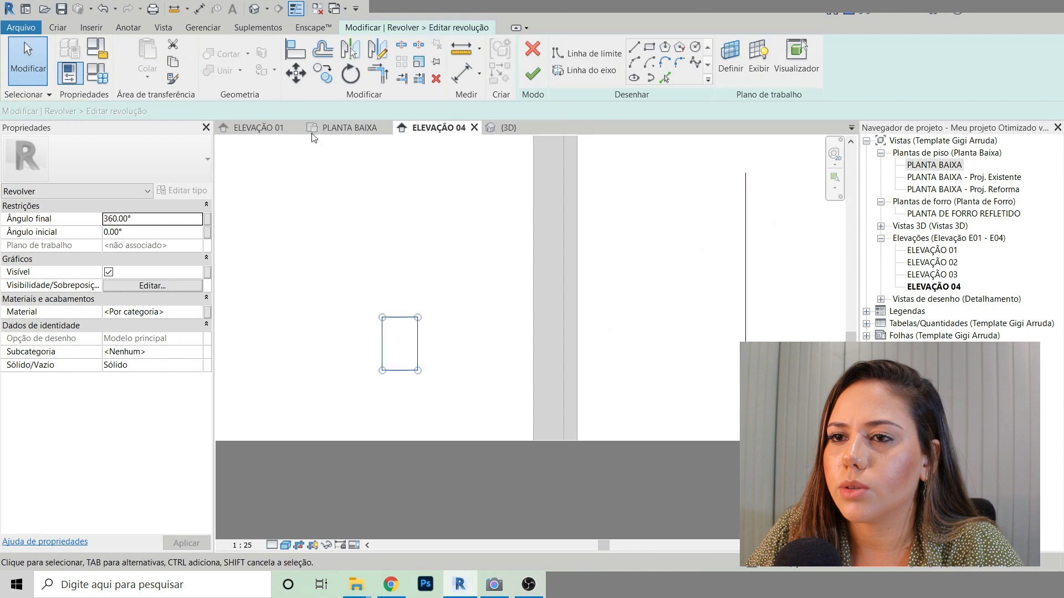
{"action": "left_click", "coordinate": [297, 74]}
{"action": "left_click", "coordinate": [418, 255]}
{"action": "left_click", "coordinate": [418, 255]}
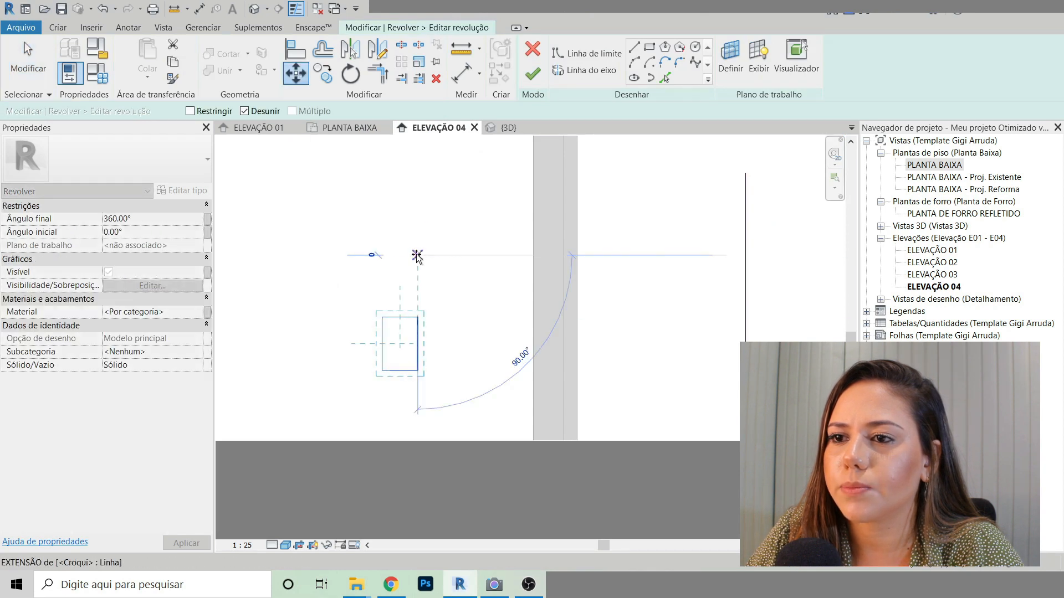
{"action": "left_click", "coordinate": [410, 255]}
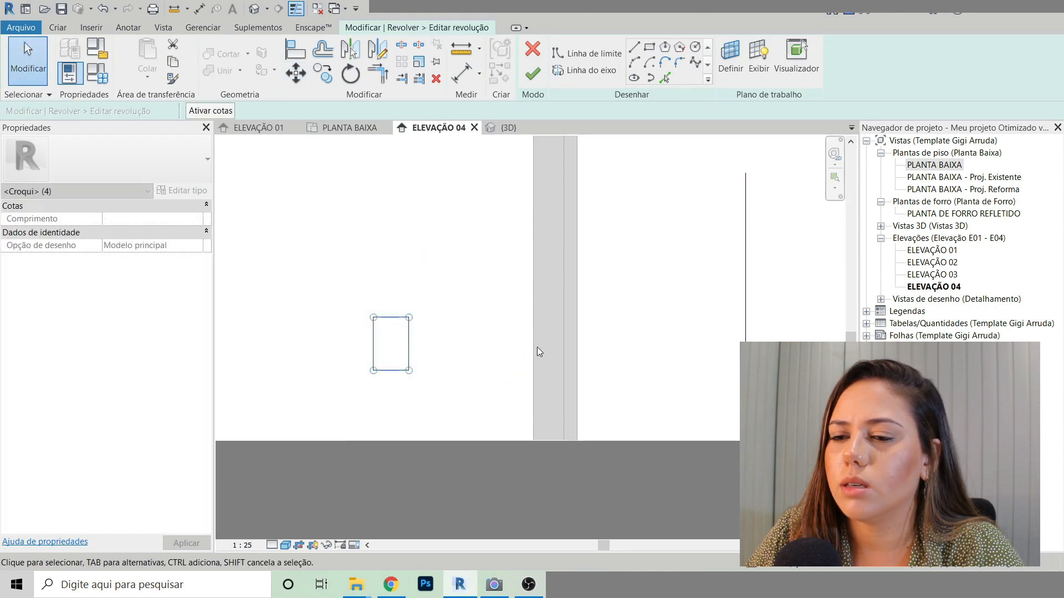
{"action": "left_click", "coordinate": [409, 350]}
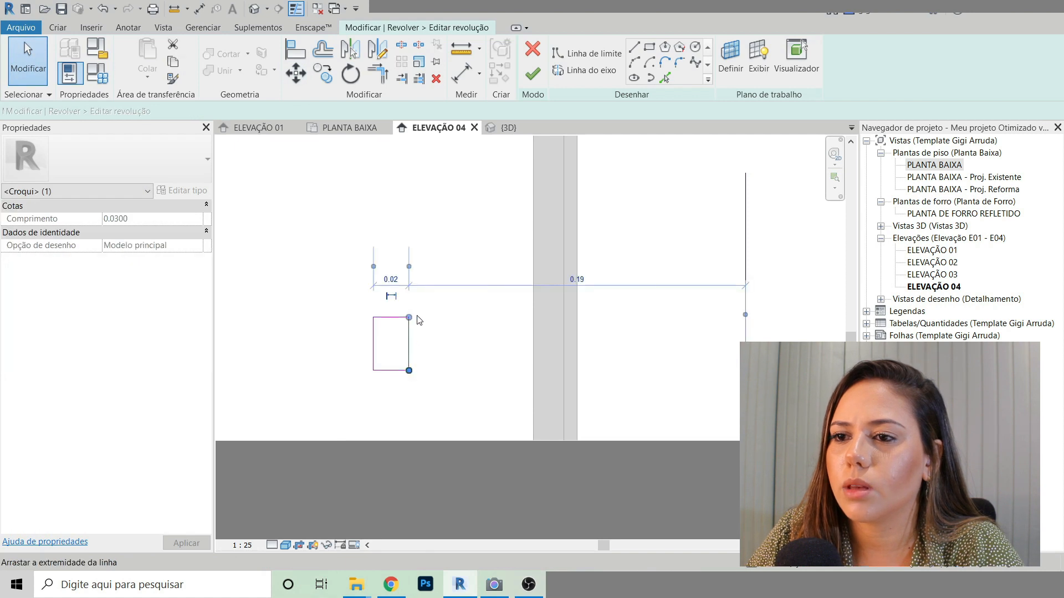
Step: Select the complete lower band profile and move it 0.005 horizontally outward from the axis
{"action": "left_click_drag", "start_coordinate": [453, 280], "coordinate": [379, 382]}
{"action": "key", "text": "m"}
{"action": "key", "text": "v"}
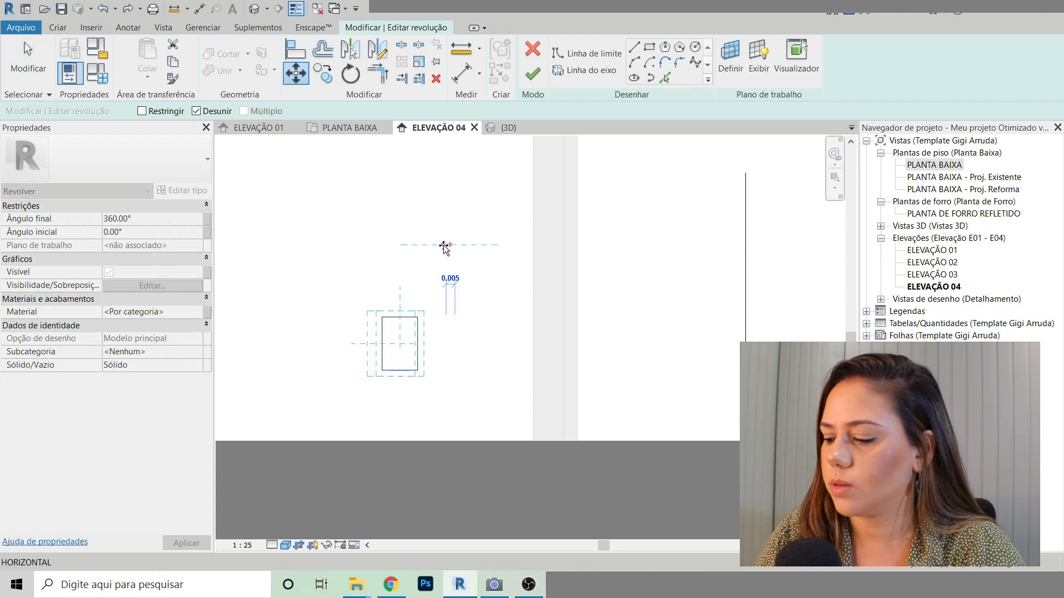
{"action": "left_click", "coordinate": [446, 245]}
{"action": "key", "text": "Escape"}
Step: Set the lower band profile's width to 0.01 and finish the revolve sketch
{"action": "left_click", "coordinate": [408, 346]}
{"action": "left_click", "coordinate": [391, 278]}
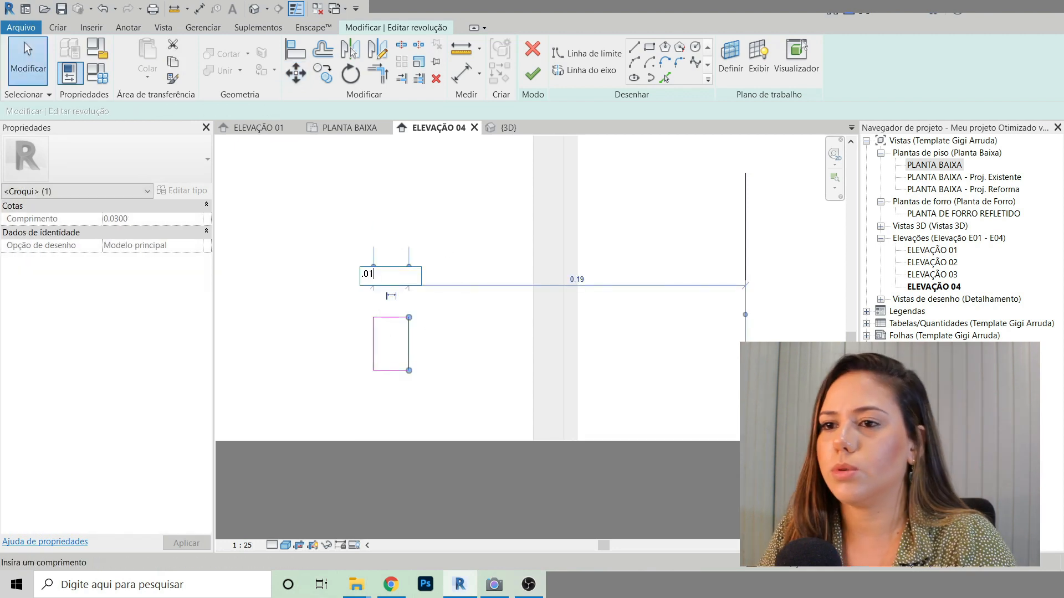
{"action": "type", "text": ".01"}
{"action": "key", "text": "Return"}
{"action": "left_click", "coordinate": [533, 73]}
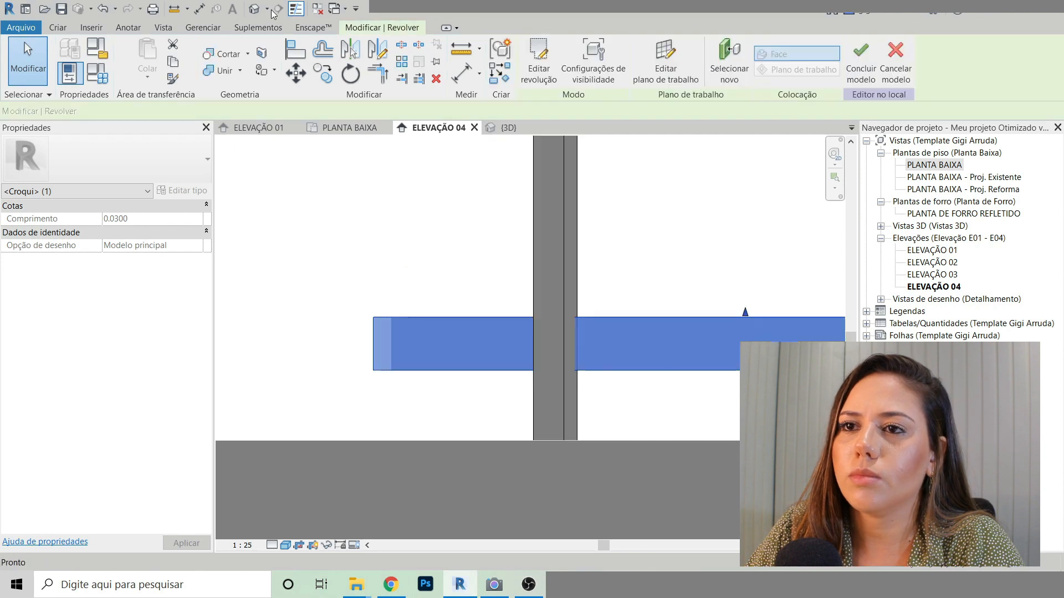
Step: Join the legs and bands into one solid geometry in the 3D view
{"action": "left_click", "coordinate": [255, 8]}
{"action": "scroll", "coordinate": [404, 301], "scroll_direction": "down", "scroll_amount": 4}
{"action": "middle_click_drag", "start_coordinate": [500, 386], "coordinate": [586, 404], "text": "shift"}
{"action": "scroll", "coordinate": [598, 380], "scroll_direction": "up", "scroll_amount": 4}
{"action": "middle_click_drag", "start_coordinate": [658, 399], "coordinate": [570, 387], "text": "shift"}
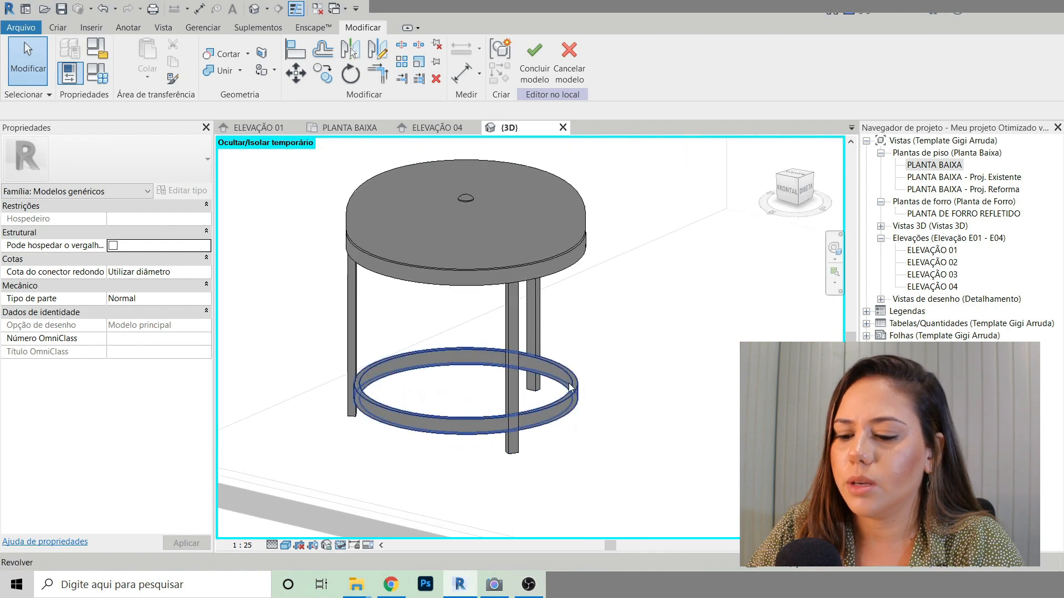
{"action": "left_click", "coordinate": [218, 75]}
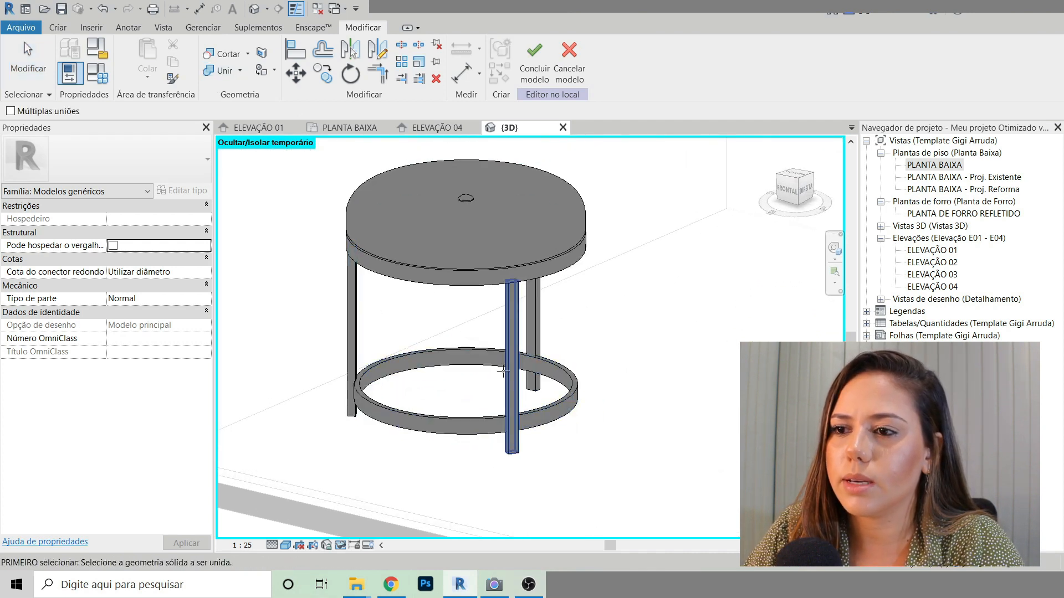
{"action": "left_click", "coordinate": [535, 332]}
{"action": "left_click", "coordinate": [539, 336]}
{"action": "middle_click_drag", "start_coordinate": [696, 441], "coordinate": [469, 246], "text": "shift"}
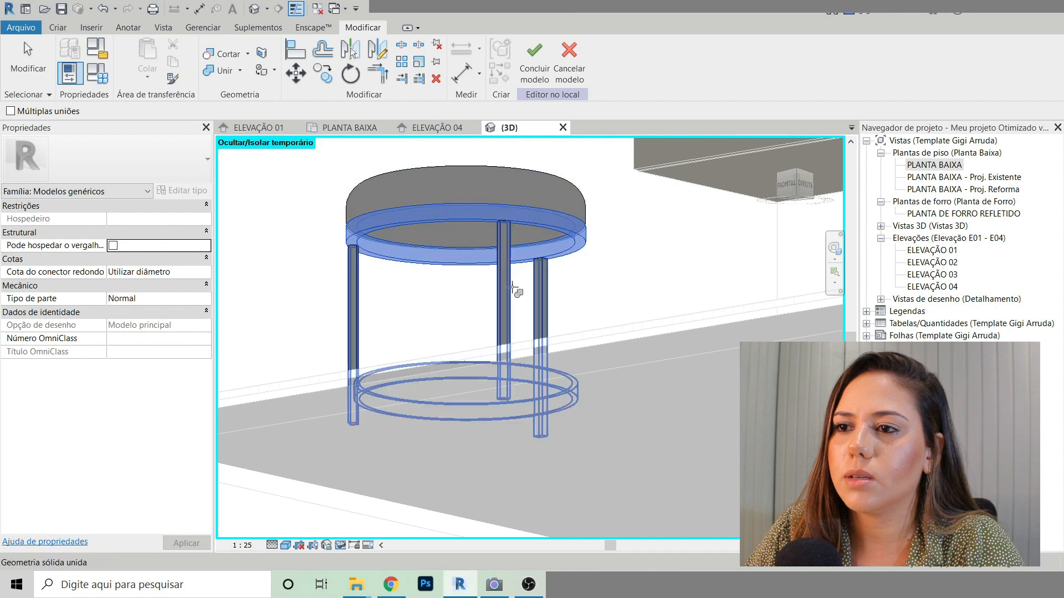
{"action": "middle_click_drag", "start_coordinate": [663, 236], "coordinate": [590, 340], "text": "shift"}
{"action": "key", "text": "Escape"}
Step: Ungroup all instances of the arrayed leg group into separate extrusions
{"action": "left_click", "coordinate": [477, 345]}
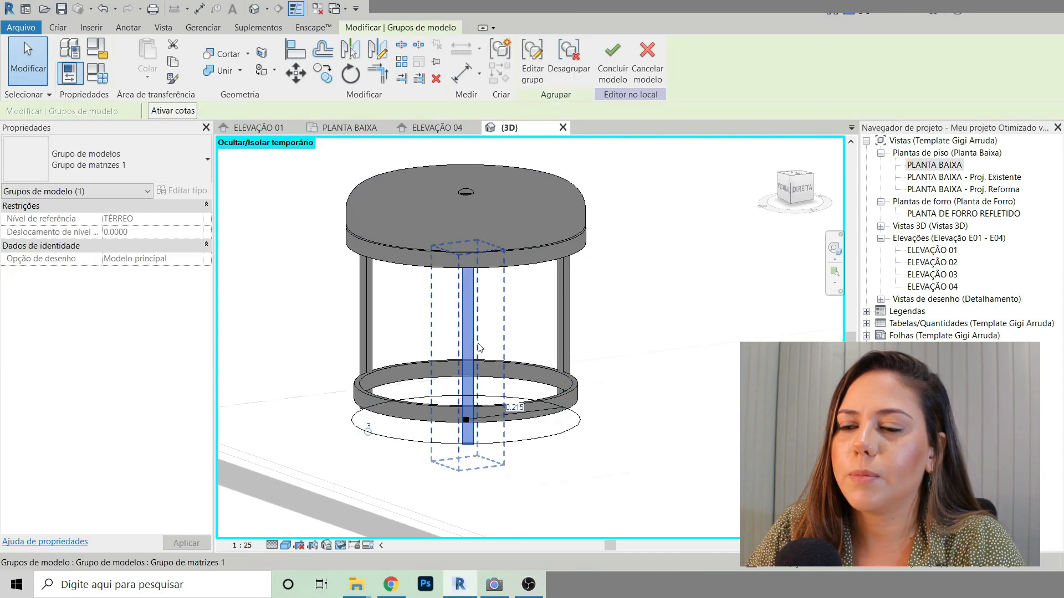
{"action": "key", "text": "s"}
{"action": "key", "text": "a"}
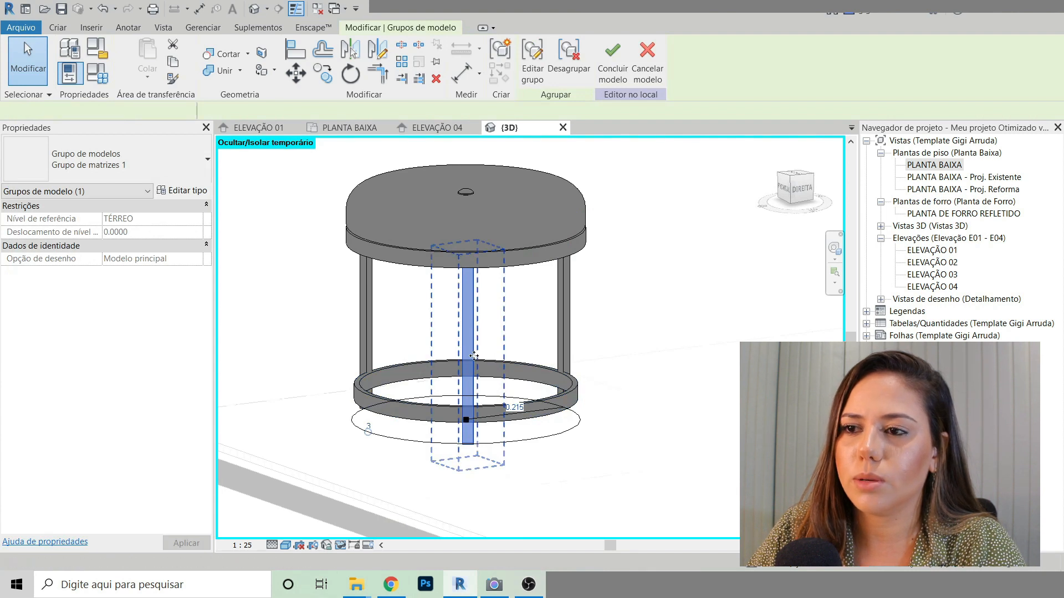
{"action": "left_click", "coordinate": [572, 66]}
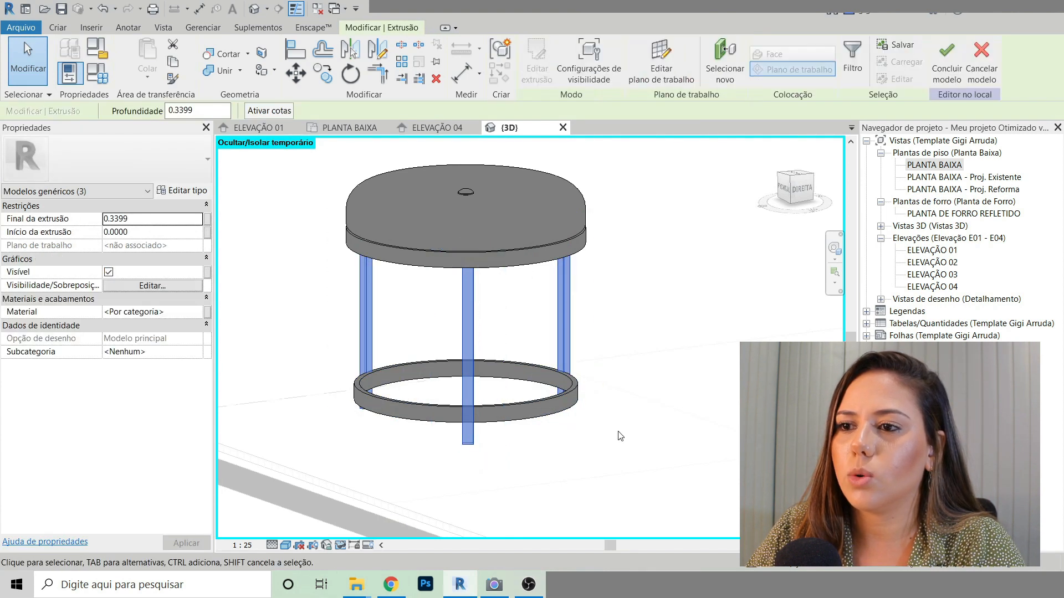
{"action": "left_click", "coordinate": [619, 430]}
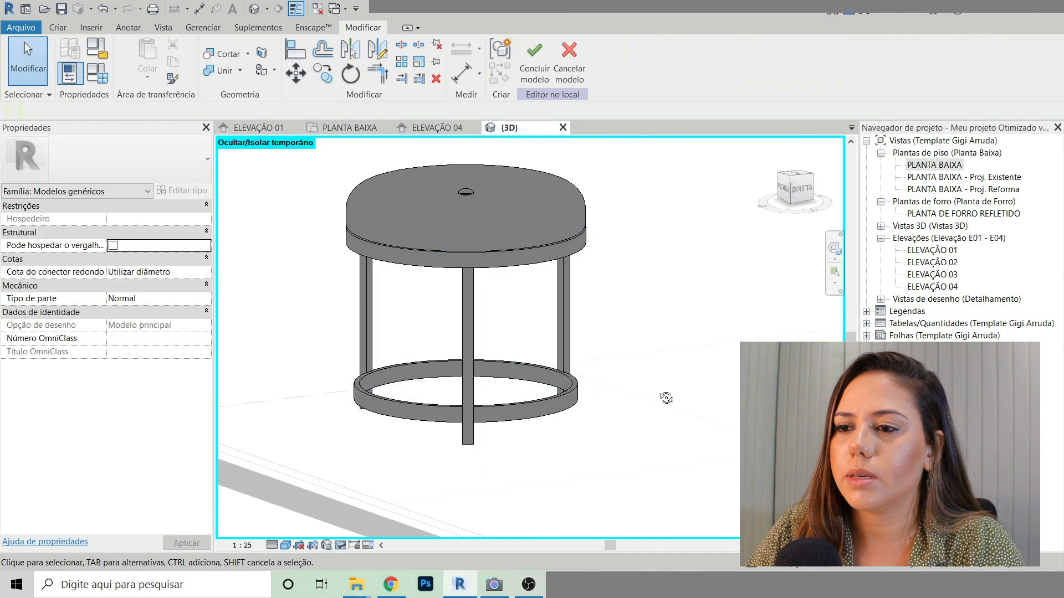
Step: Check with the Join tool which of the bench's legs and bands belong to the joined solid, changing nothing
{"action": "middle_click_drag", "start_coordinate": [666, 398], "coordinate": [563, 441], "text": "shift"}
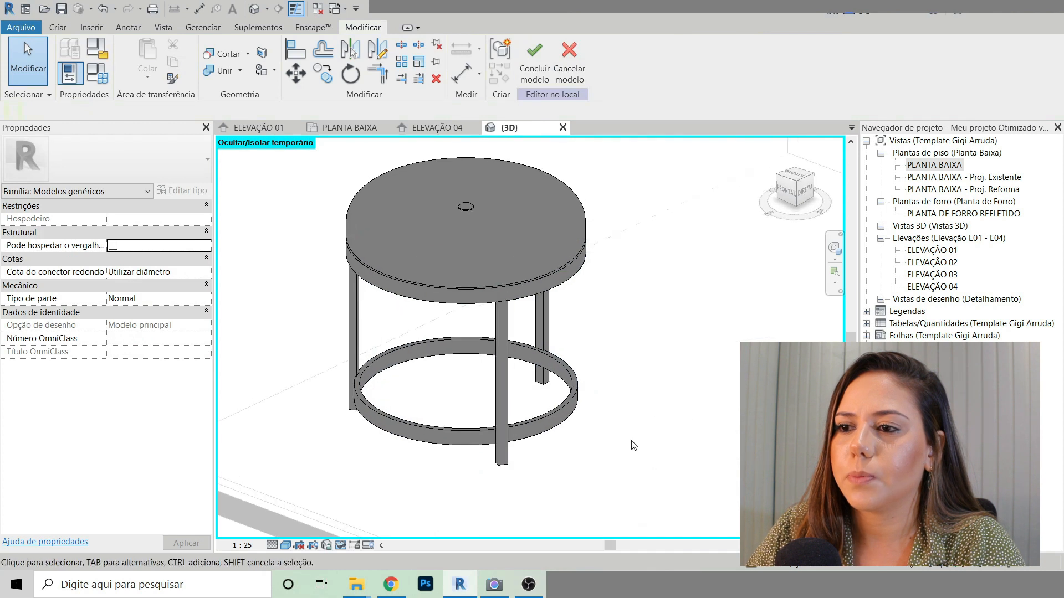
{"action": "left_click", "coordinate": [220, 70]}
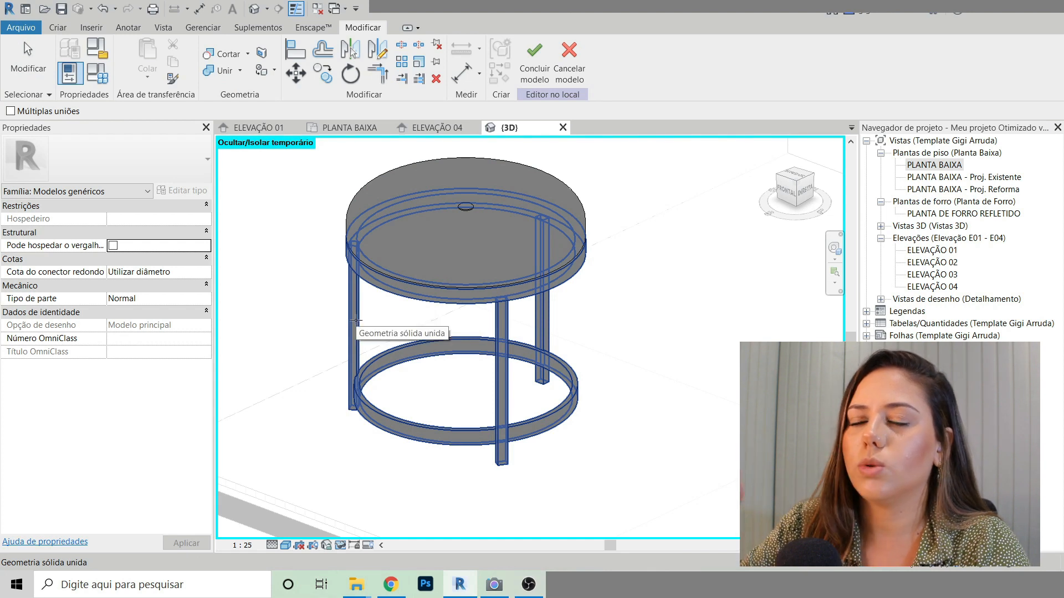
{"action": "key", "text": "Escape"}
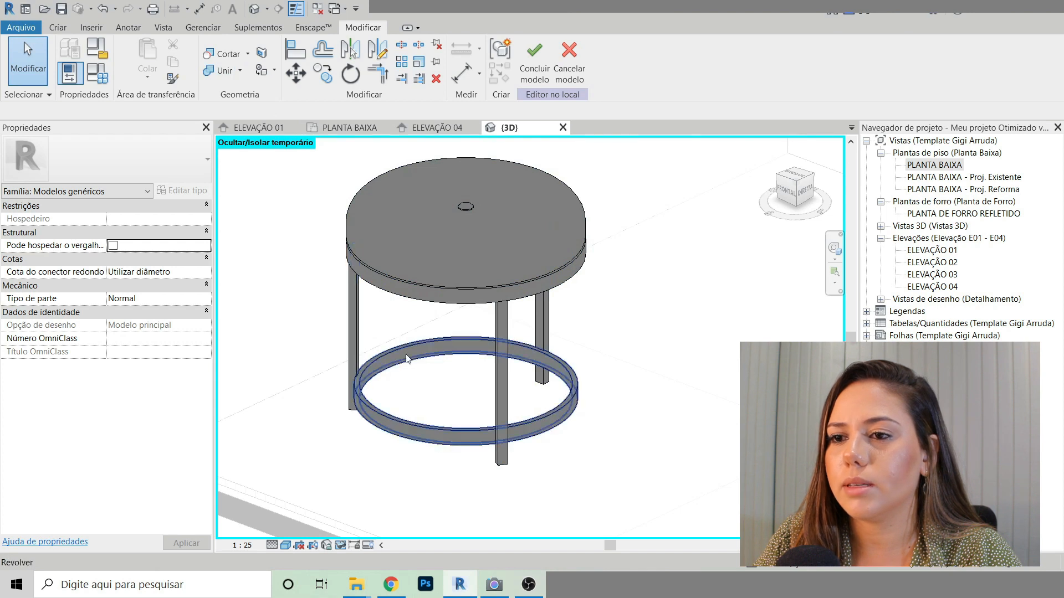
{"action": "scroll", "coordinate": [566, 371], "scroll_direction": "down", "scroll_amount": 1}
{"action": "middle_click_drag", "start_coordinate": [623, 387], "coordinate": [613, 370], "text": "shift"}
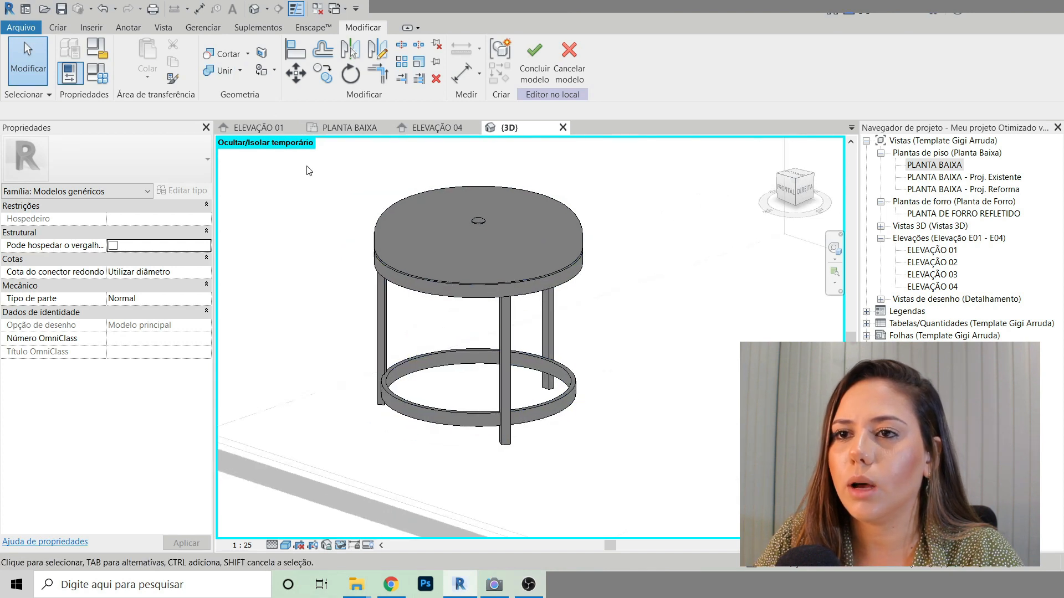
{"action": "left_click", "coordinate": [220, 72]}
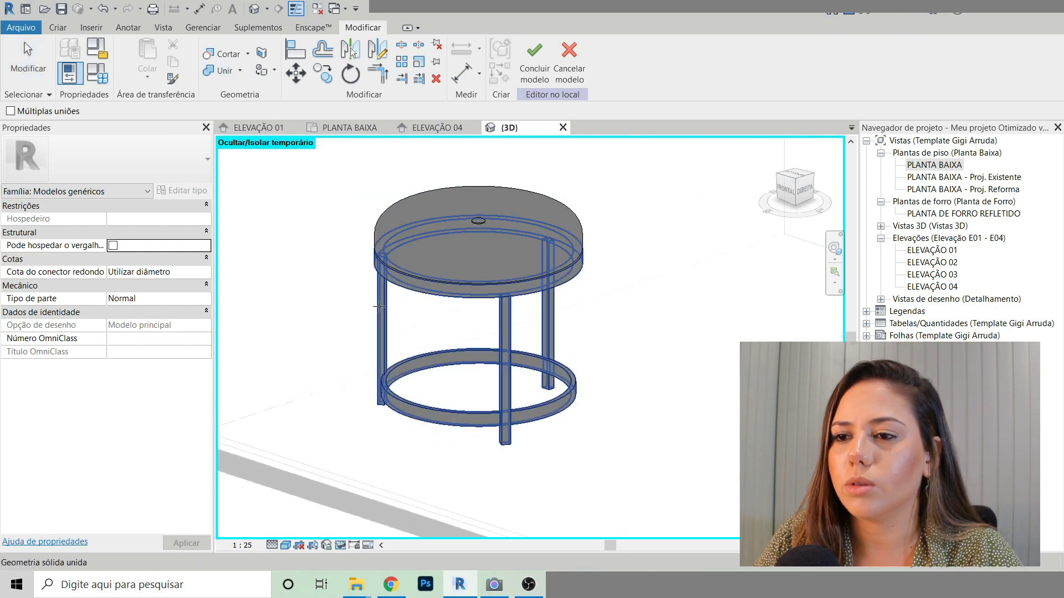
{"action": "key", "text": "Escape"}
{"action": "key", "text": "Escape"}
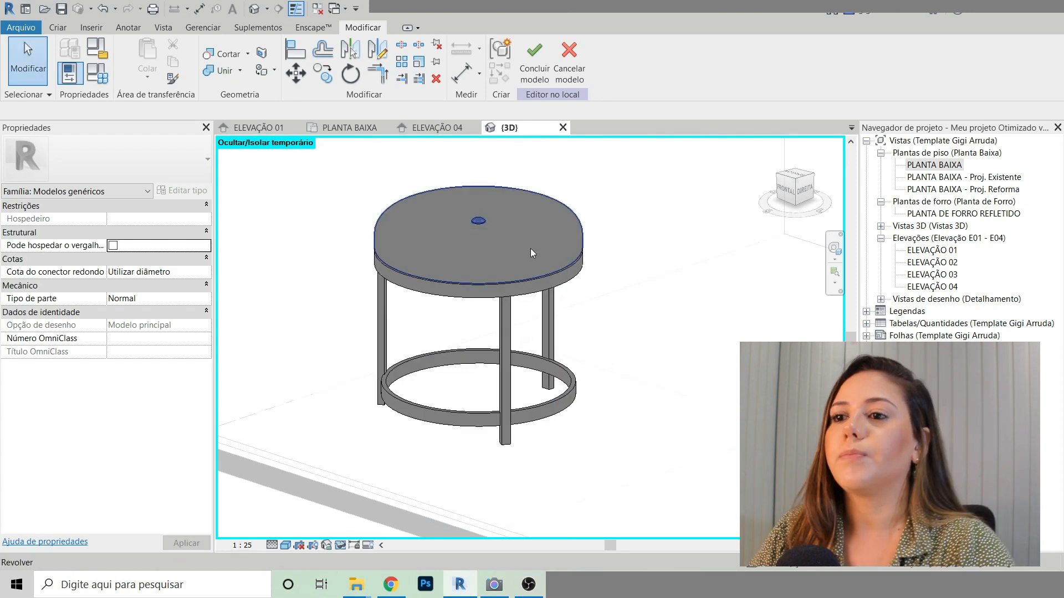
Step: Create an instance material family parameter named ASSENTO and associate it with the seat's material
{"action": "middle_click_drag", "start_coordinate": [530, 249], "coordinate": [495, 256], "text": "shift"}
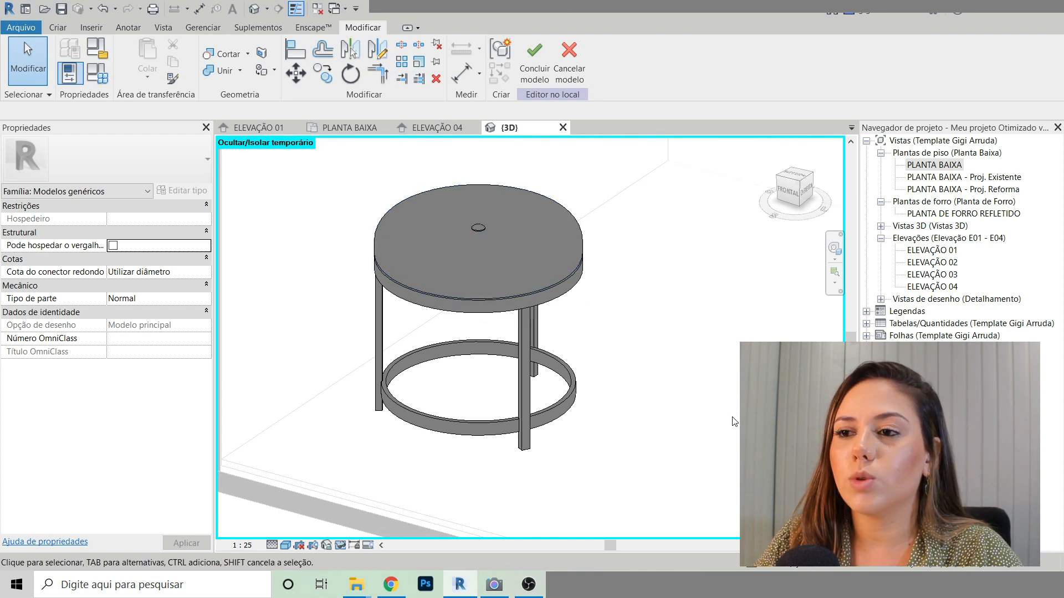
{"action": "left_click", "coordinate": [499, 262]}
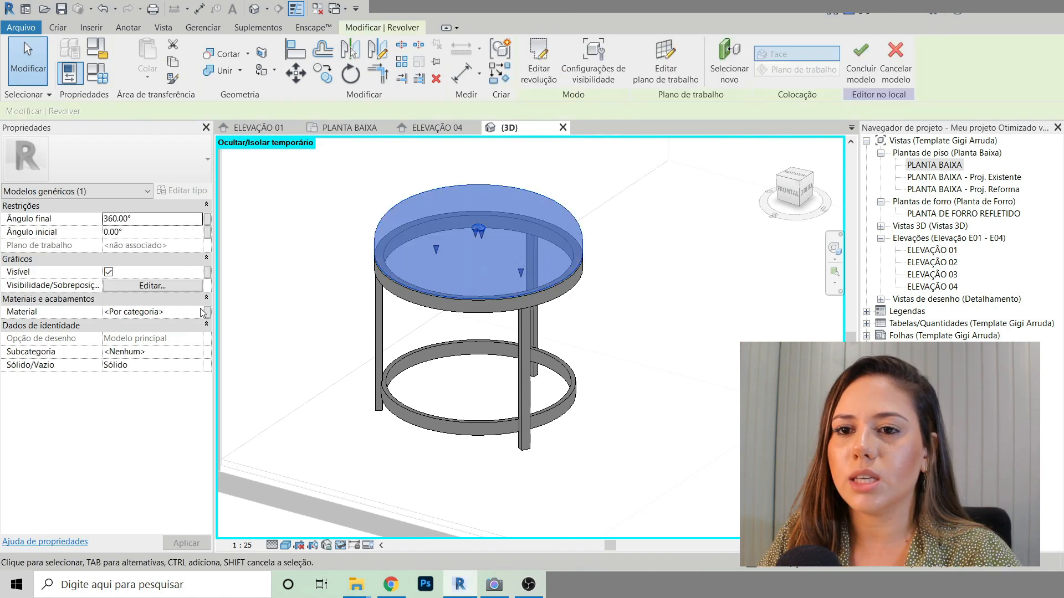
{"action": "left_click", "coordinate": [173, 313]}
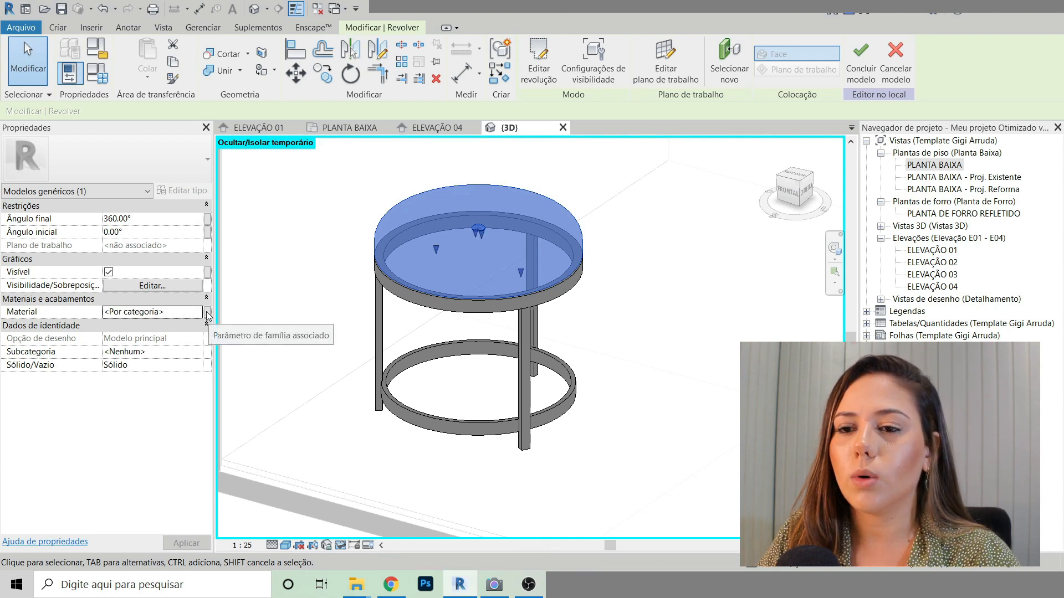
{"action": "left_click", "coordinate": [207, 315]}
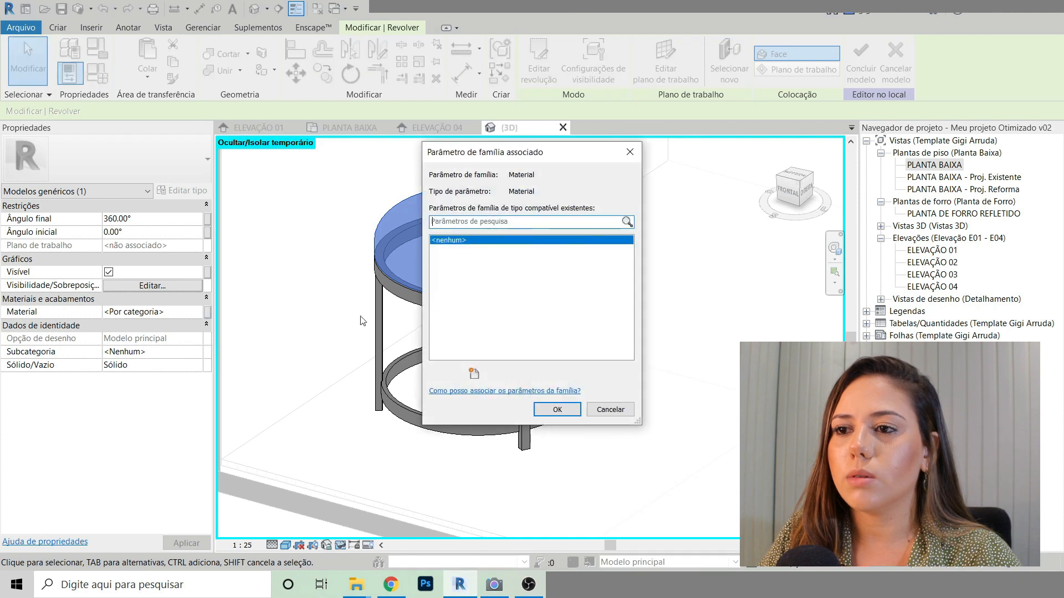
{"action": "left_click", "coordinate": [474, 374]}
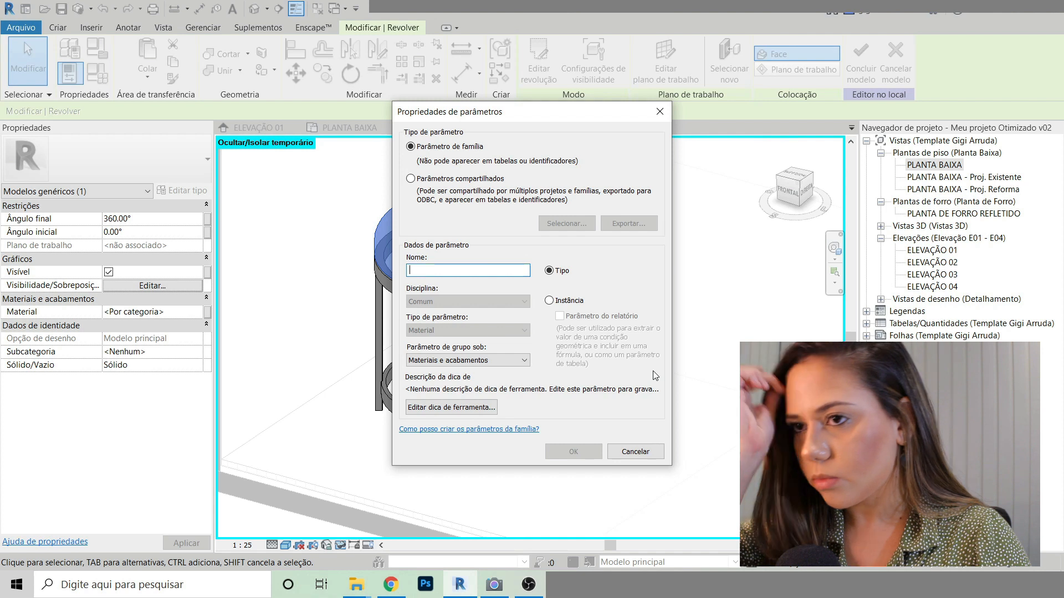
{"action": "type", "text": "aSSENTO"}
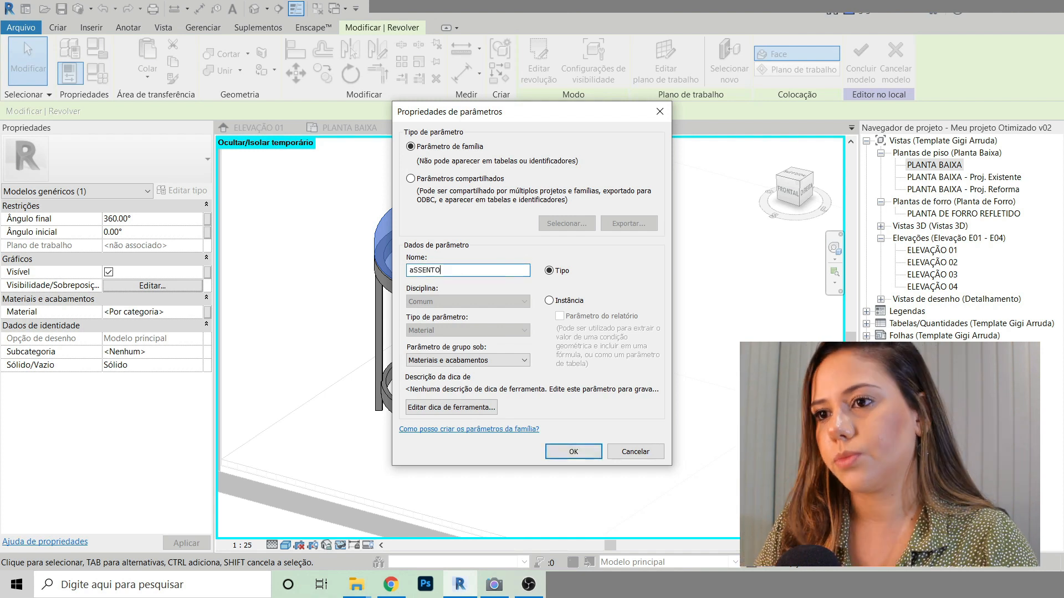
{"action": "key", "text": "BackSpace"}
{"action": "key", "text": "BackSpace"}
{"action": "key", "text": "BackSpace"}
{"action": "key", "text": "BackSpace"}
{"action": "key", "text": "BackSpace"}
{"action": "key", "text": "BackSpace"}
{"action": "type", "text": "ASSENT"}
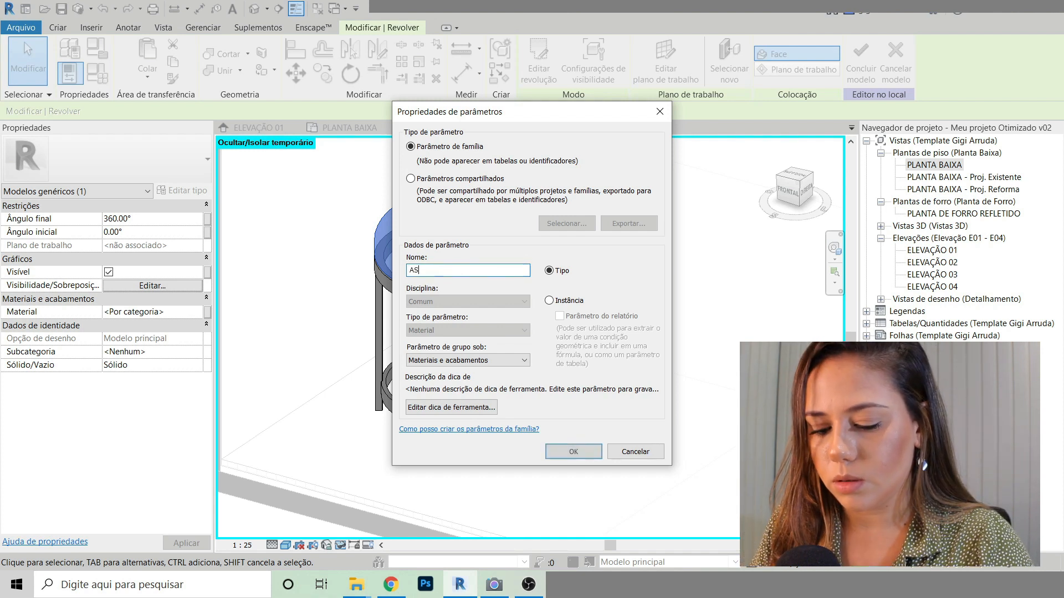
{"action": "key", "text": "Caps_Lock"}
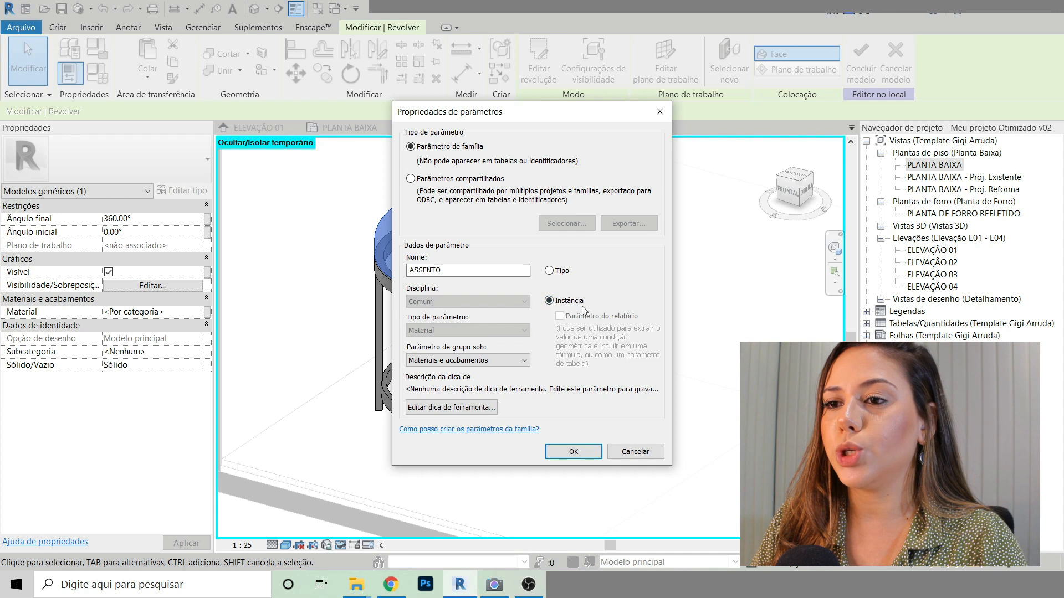
{"action": "left_click", "coordinate": [574, 452]}
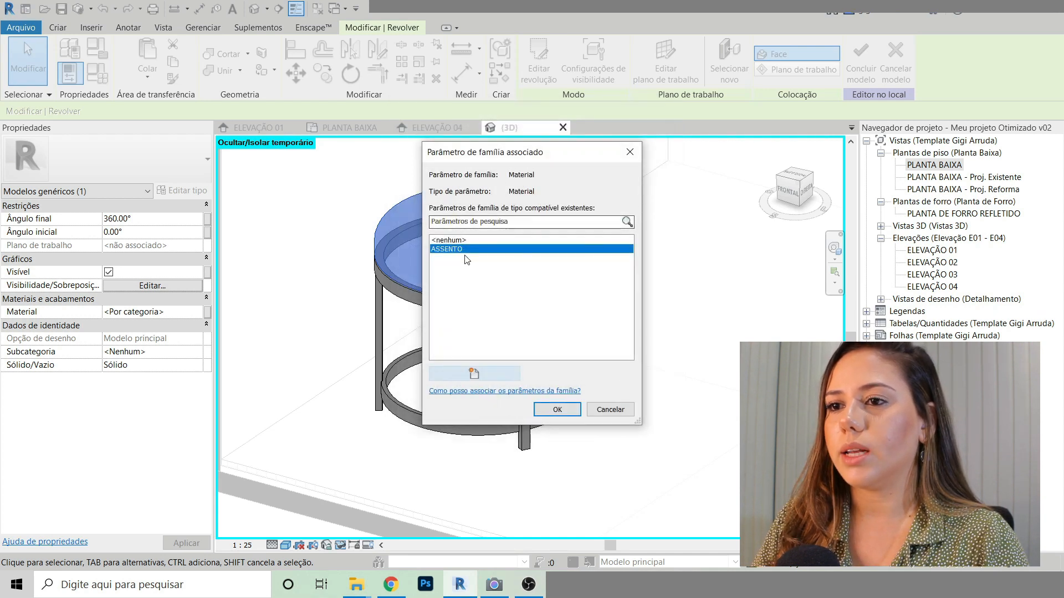
{"action": "left_click", "coordinate": [556, 408]}
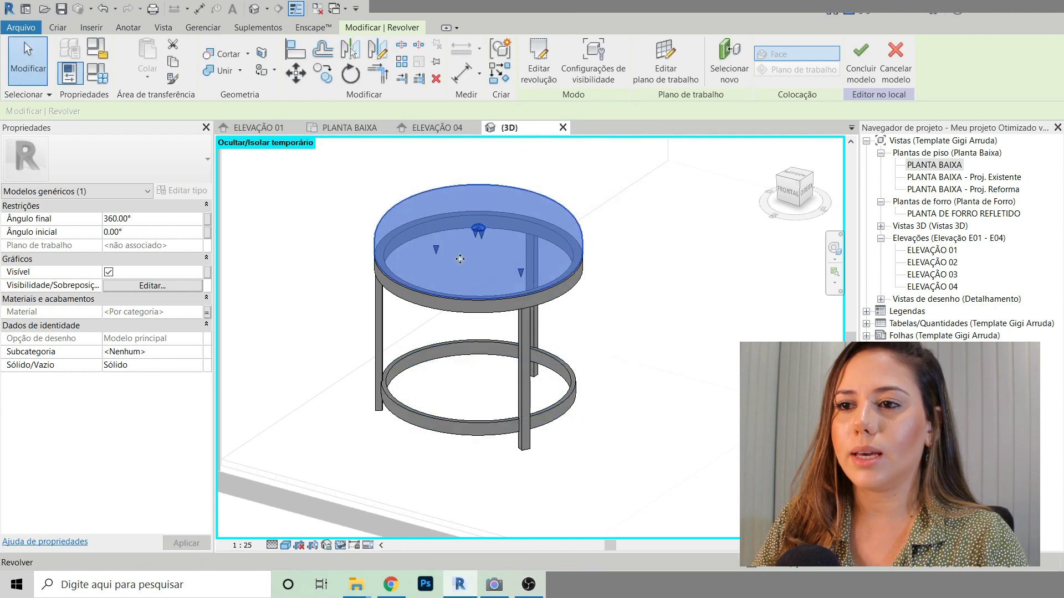
{"action": "left_click", "coordinate": [207, 312]}
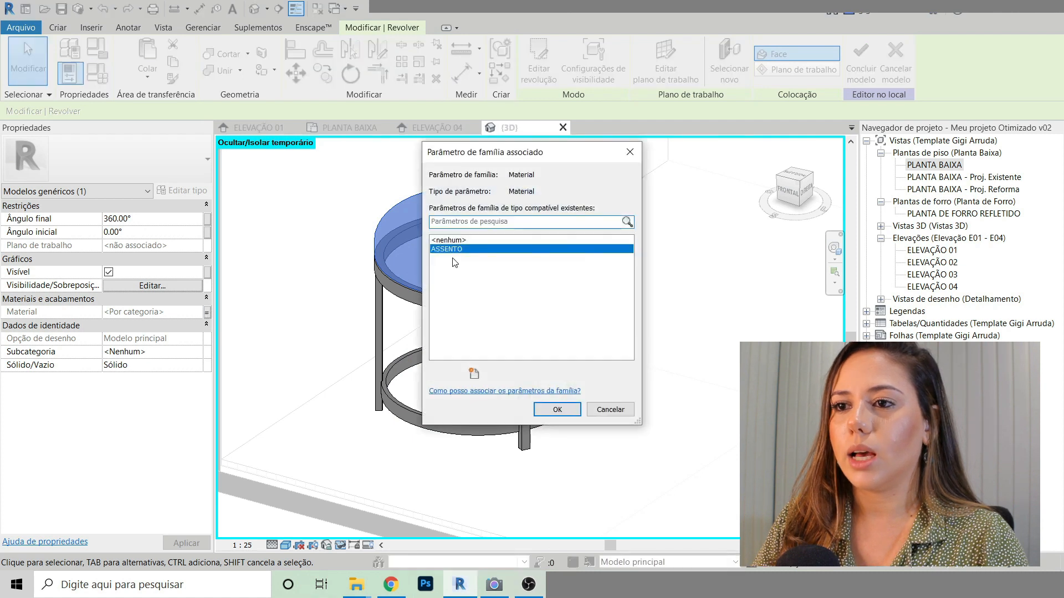
{"action": "left_click", "coordinate": [557, 409]}
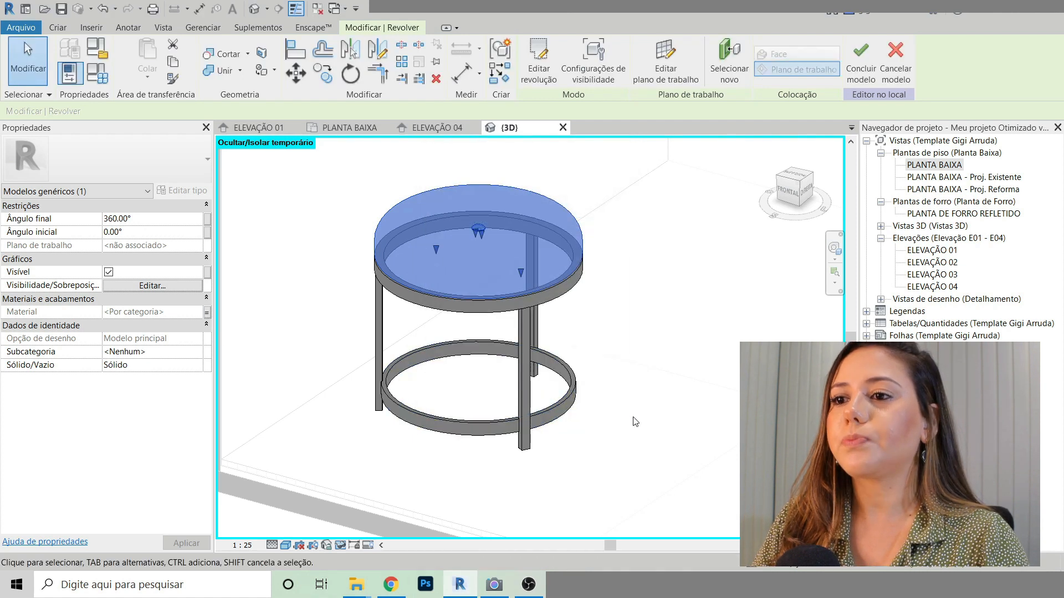
{"action": "left_click", "coordinate": [609, 385]}
Step: Create an instance material family parameter named METAL and associate it with the material of the bench's legs and both circular bands
{"action": "middle_click_drag", "start_coordinate": [609, 384], "coordinate": [686, 285], "text": "shift"}
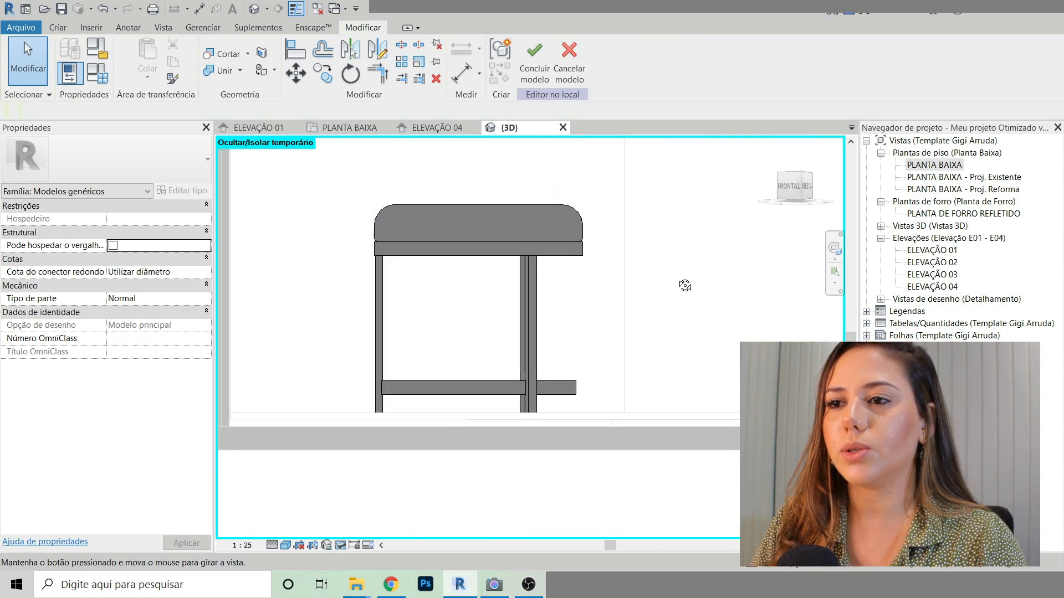
{"action": "left_click", "coordinate": [553, 249]}
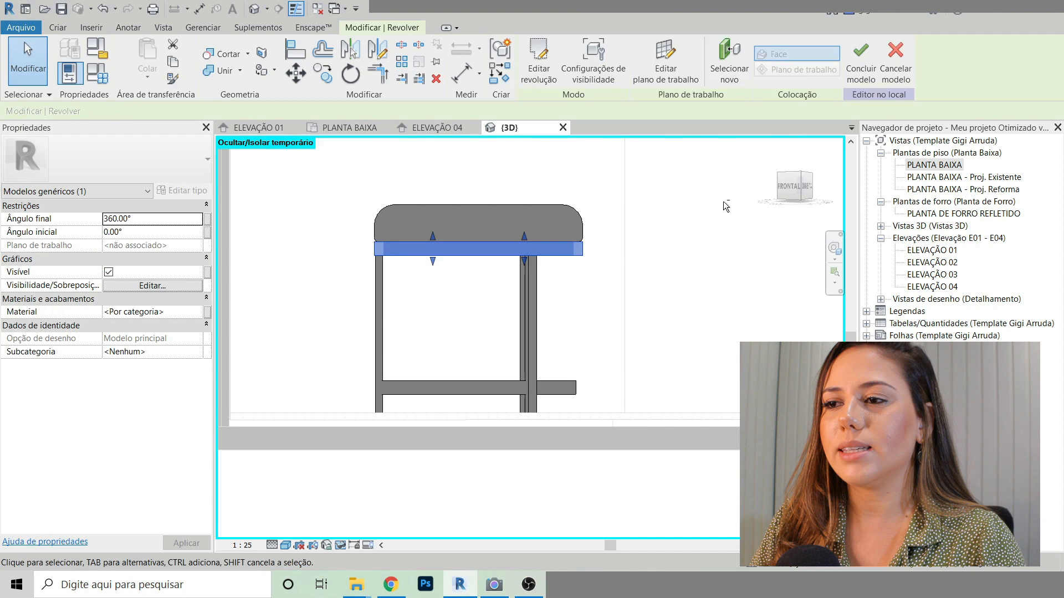
{"action": "middle_click_drag", "start_coordinate": [696, 198], "coordinate": [603, 316], "text": "shift"}
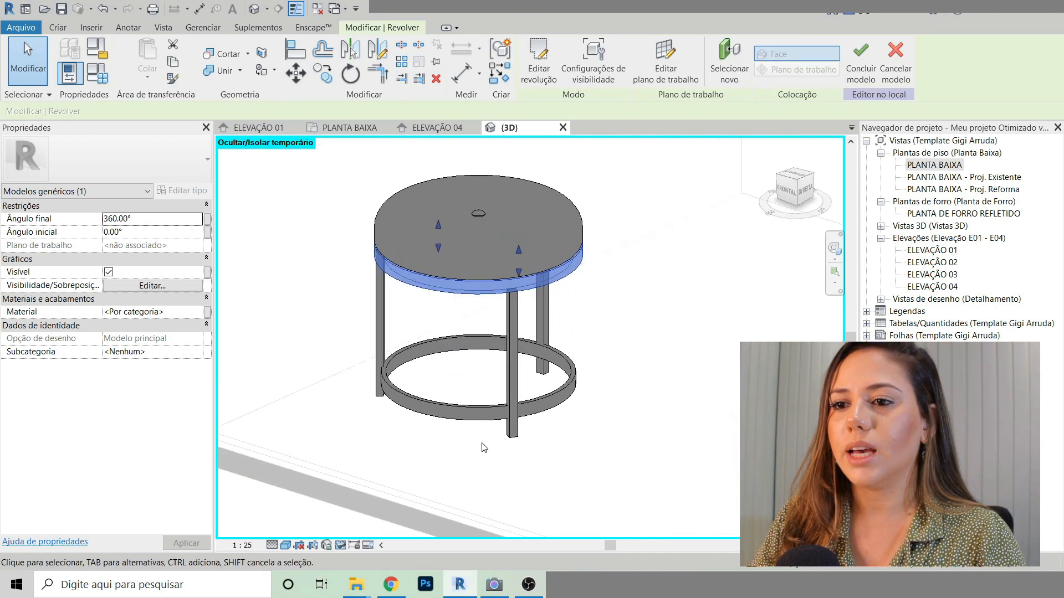
{"action": "left_click_drag", "start_coordinate": [639, 501], "coordinate": [317, 313]}
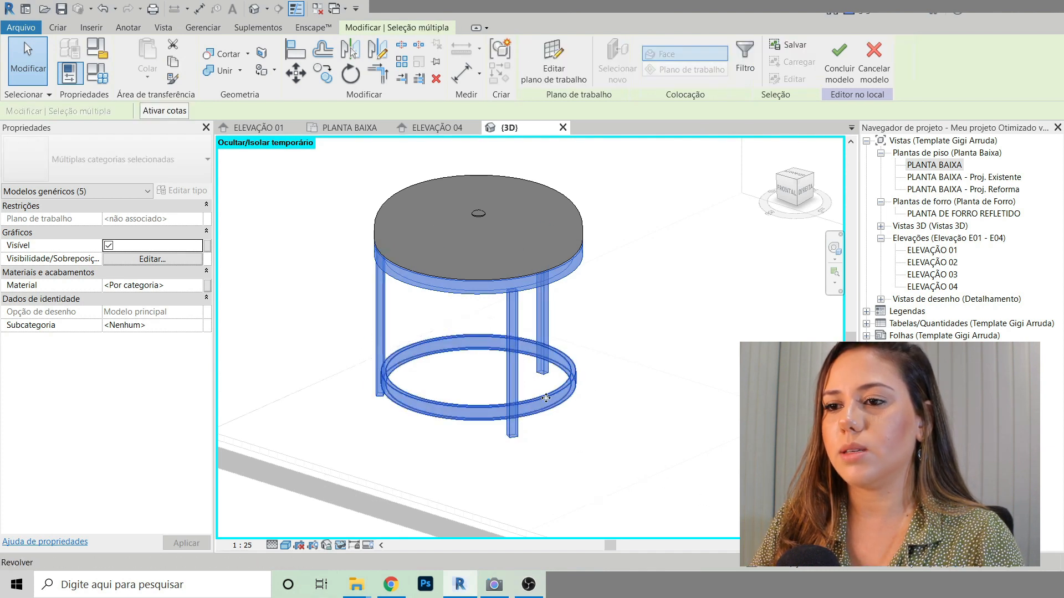
{"action": "middle_click_drag", "start_coordinate": [719, 456], "coordinate": [751, 446], "text": "shift"}
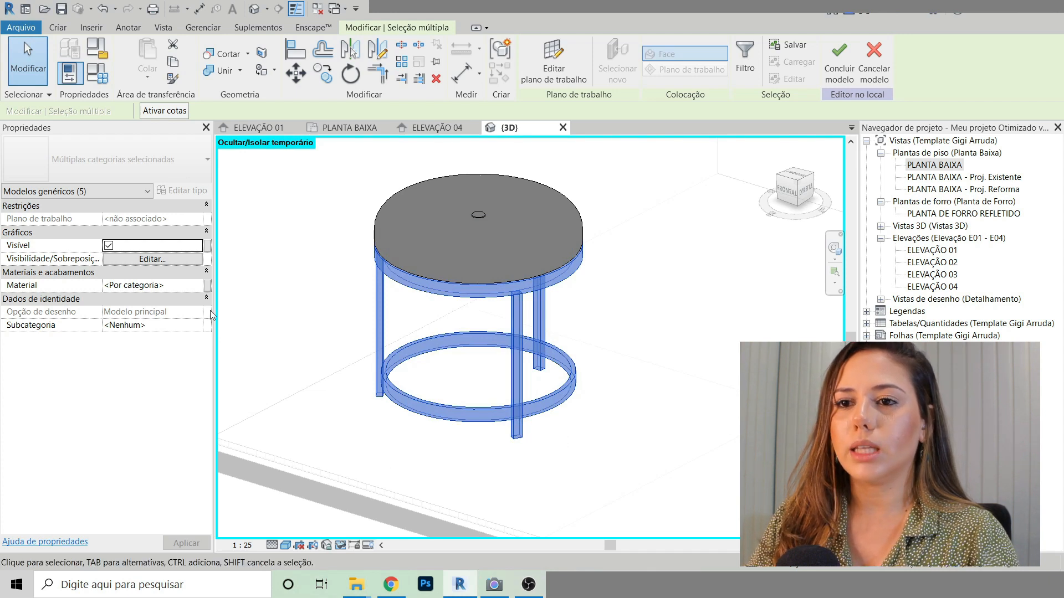
{"action": "left_click", "coordinate": [207, 286]}
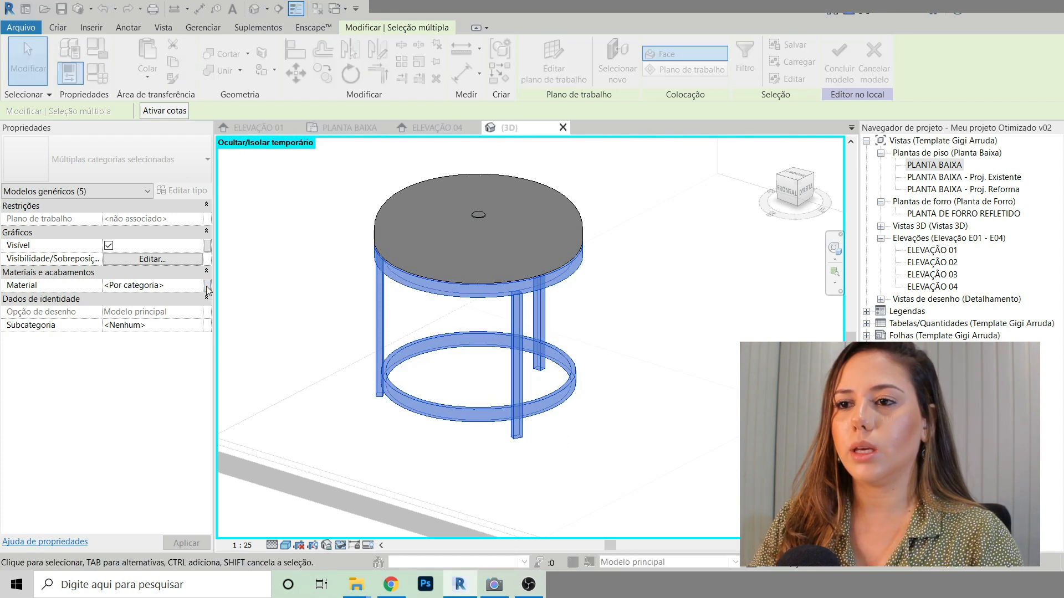
{"action": "left_click", "coordinate": [473, 373]}
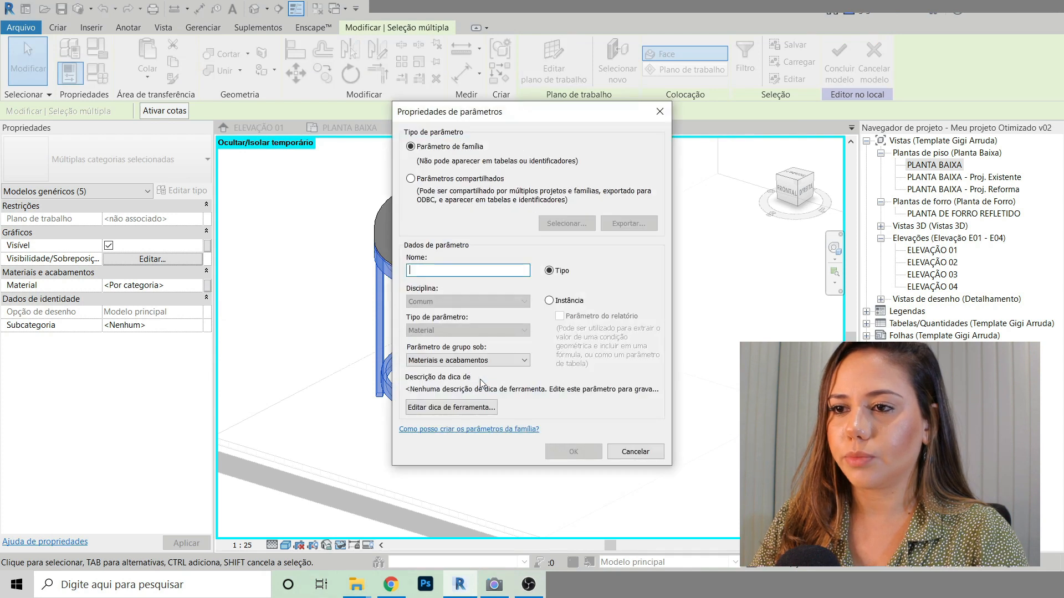
{"action": "type", "text": "met"}
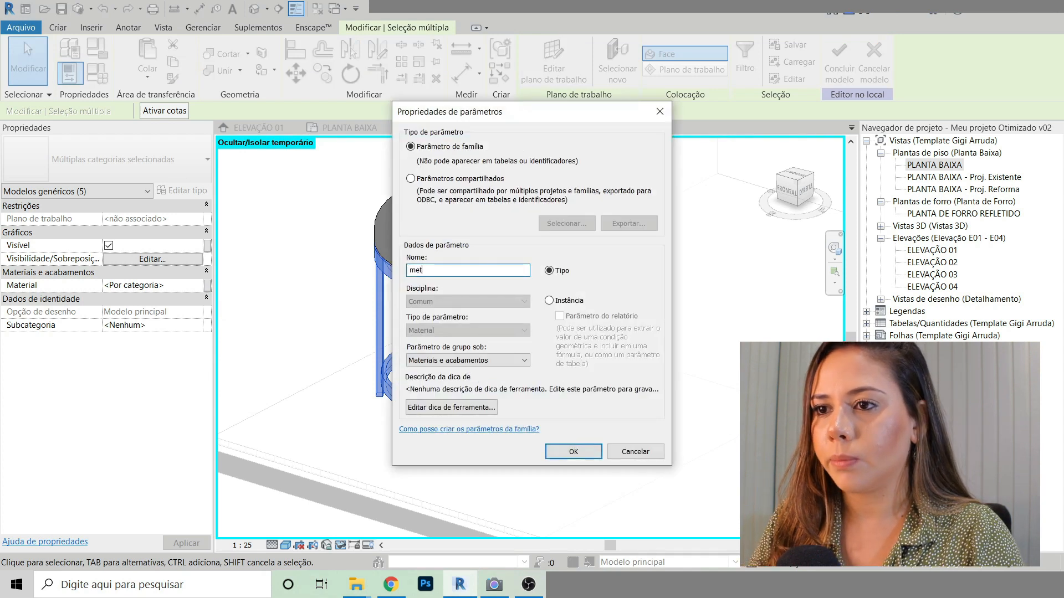
{"action": "key", "text": "BackSpace"}
{"action": "key", "text": "Caps_Lock"}
{"action": "type", "text": "TAL"}
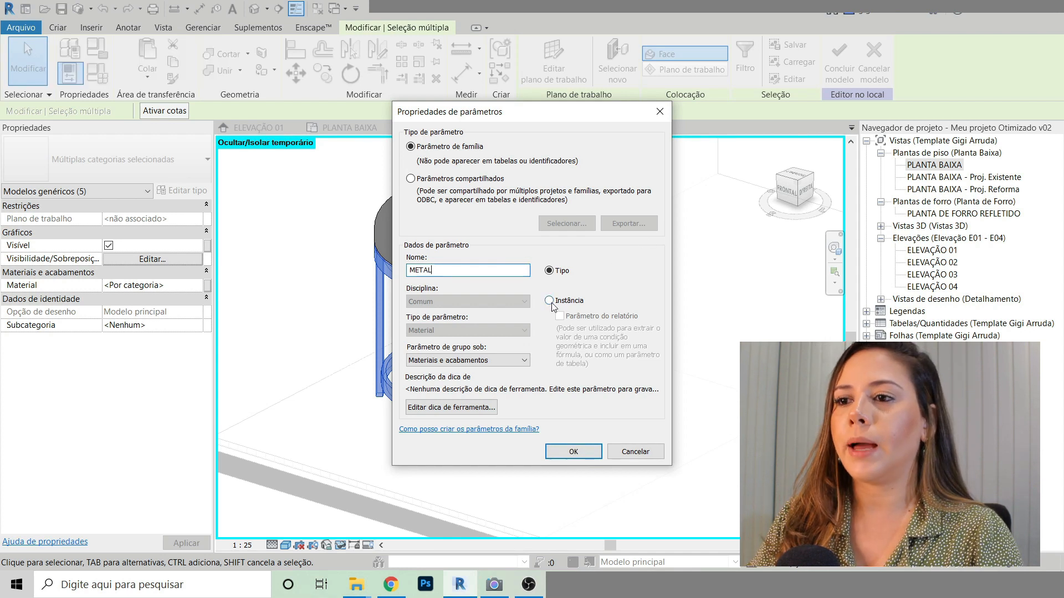
{"action": "left_click", "coordinate": [563, 452]}
{"action": "left_click", "coordinate": [558, 410]}
Step: Finish the in-place bench model and save the project
{"action": "scroll", "coordinate": [369, 482], "scroll_direction": "down", "scroll_amount": 5}
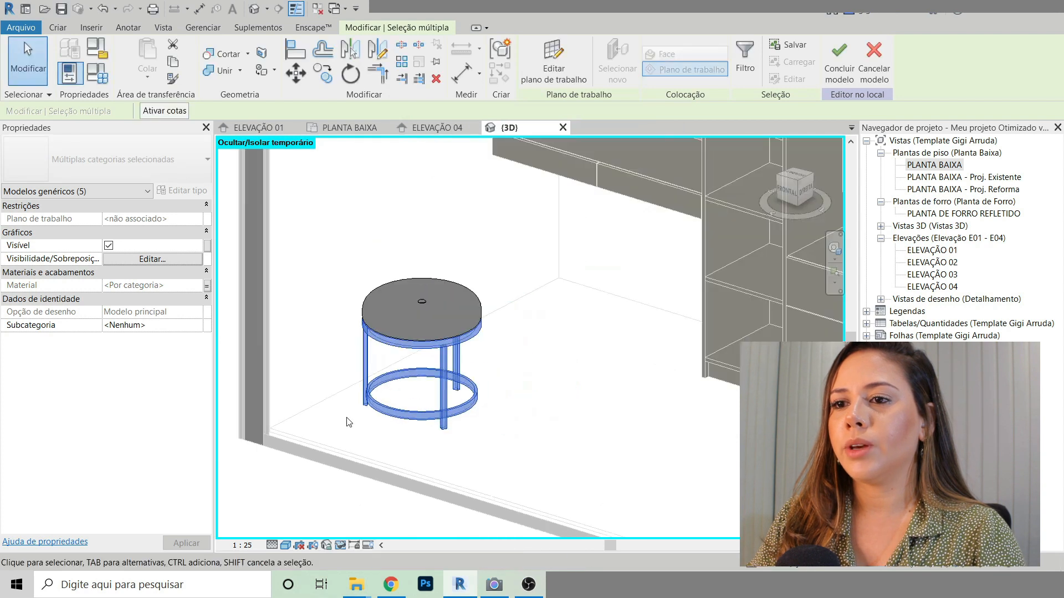
{"action": "left_click", "coordinate": [369, 483]}
{"action": "scroll", "coordinate": [542, 290], "scroll_direction": "up", "scroll_amount": 3}
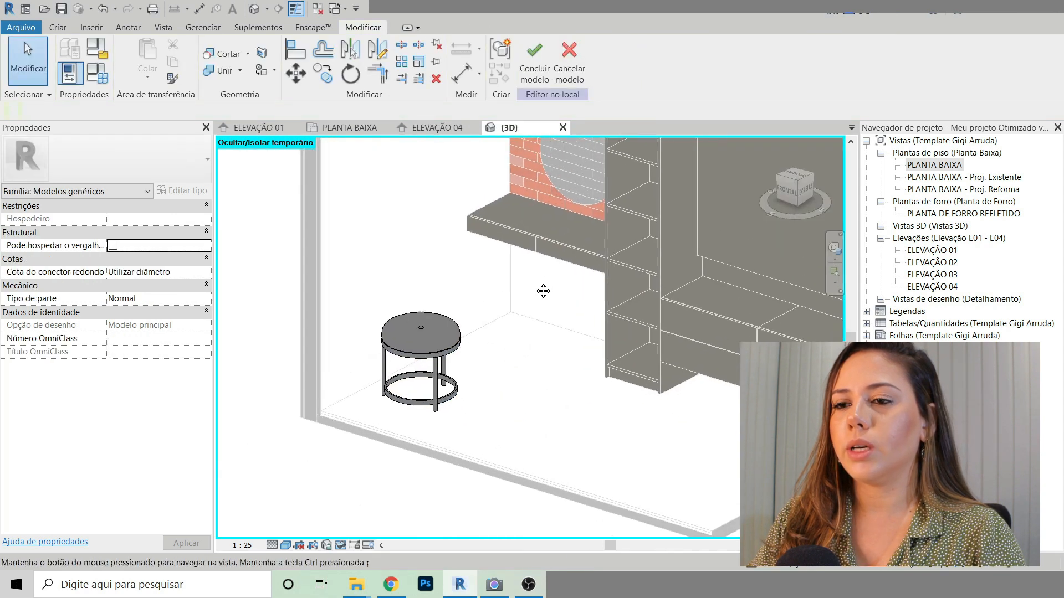
{"action": "scroll", "coordinate": [403, 360], "scroll_direction": "up", "scroll_amount": 2}
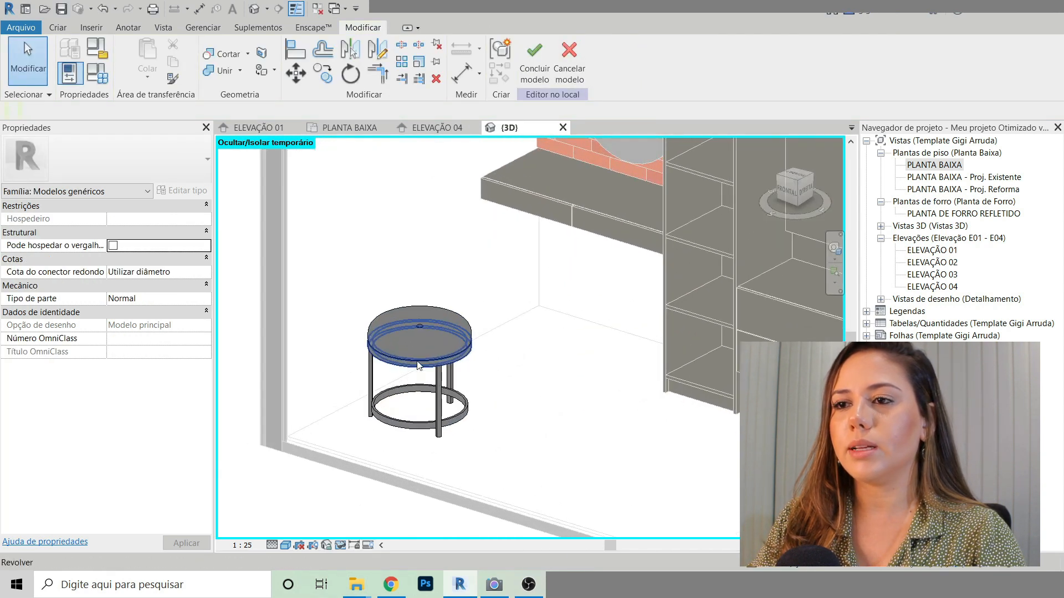
{"action": "left_click", "coordinate": [526, 61]}
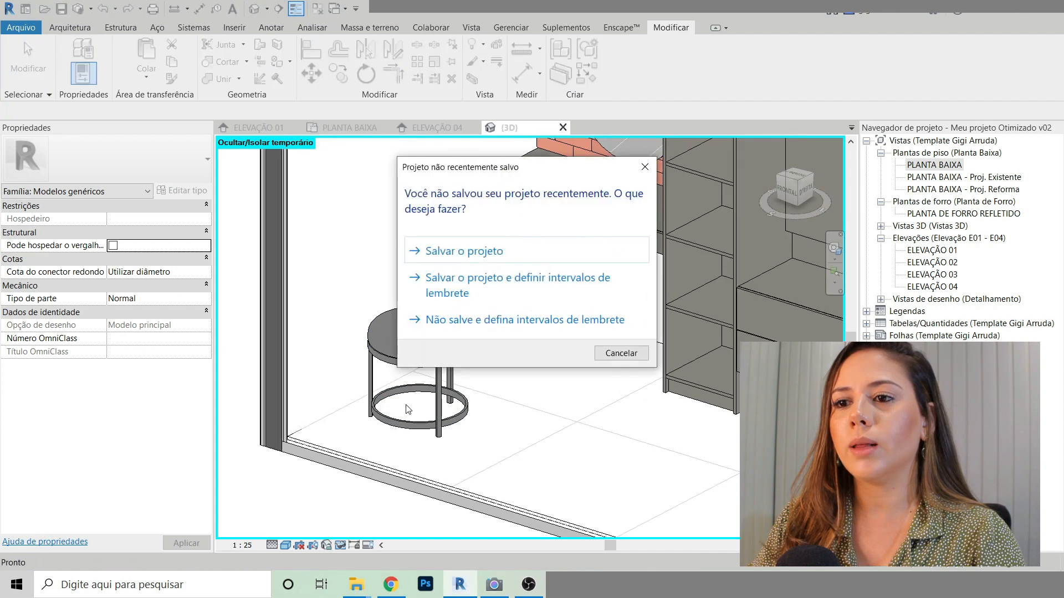
{"action": "left_click", "coordinate": [476, 252]}
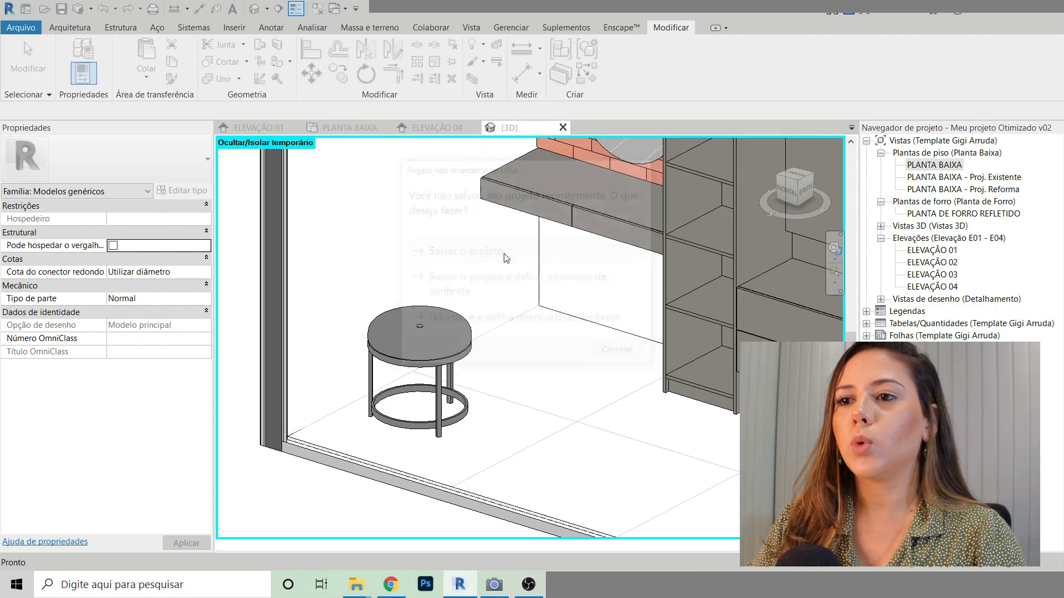
Step: Examine the finished bench's METAL and ASSENTO material parameters, briefly reopening its in-place model and finishing it again
{"action": "left_click", "coordinate": [426, 341]}
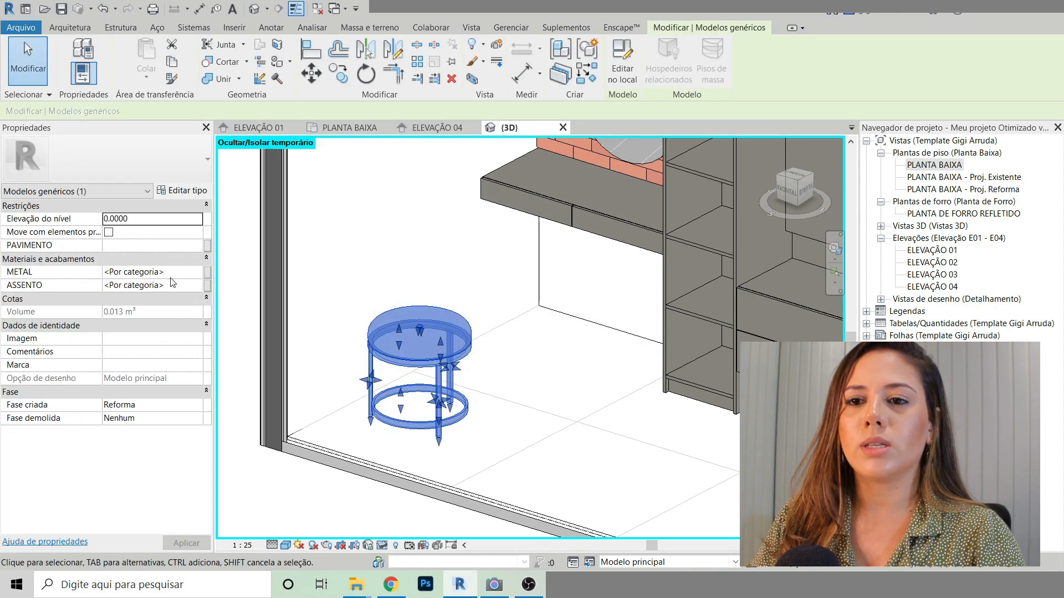
{"action": "scroll", "coordinate": [355, 396], "scroll_direction": "down", "scroll_amount": 3}
{"action": "key", "text": "Escape"}
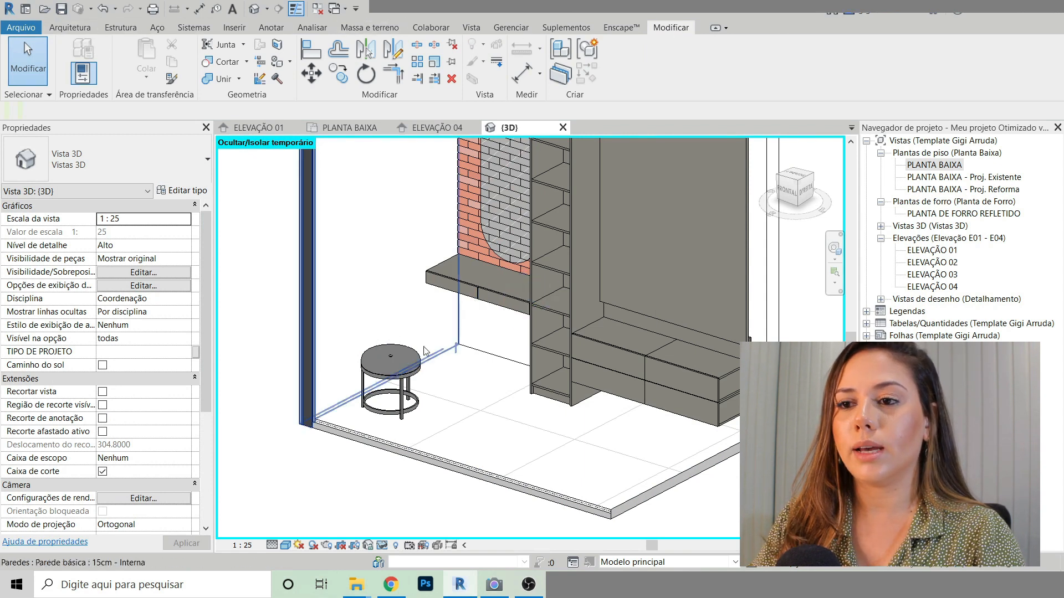
{"action": "left_click", "coordinate": [400, 363]}
{"action": "left_click", "coordinate": [622, 61]}
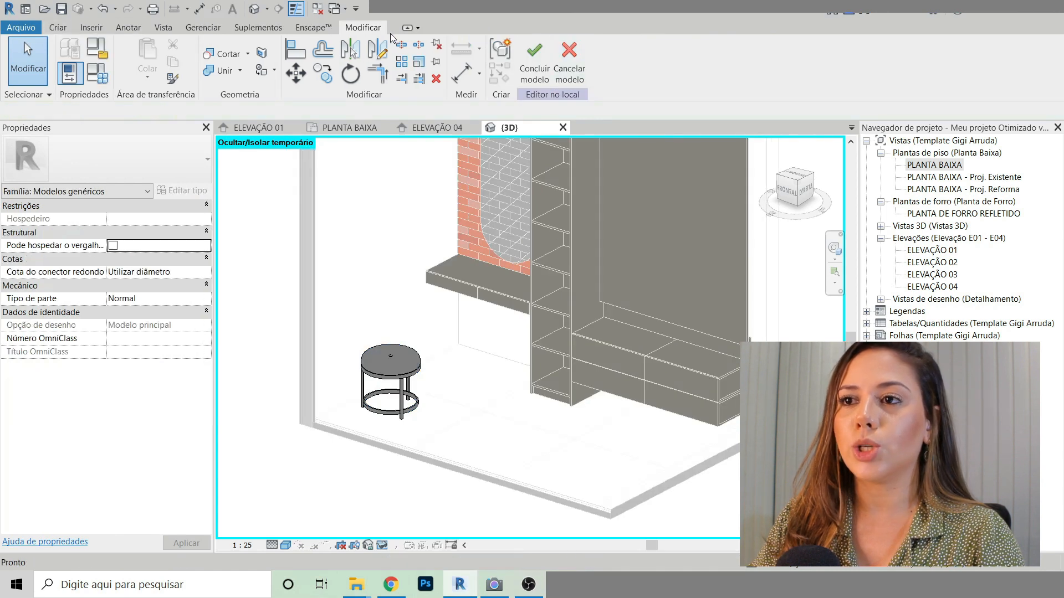
{"action": "left_click", "coordinate": [538, 72]}
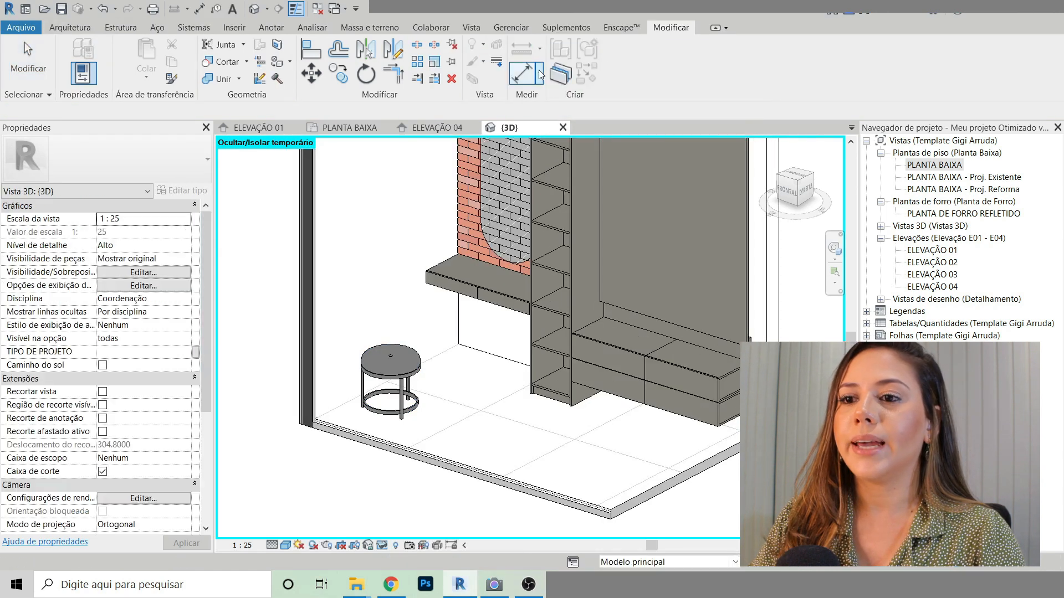
{"action": "left_click", "coordinate": [386, 363]}
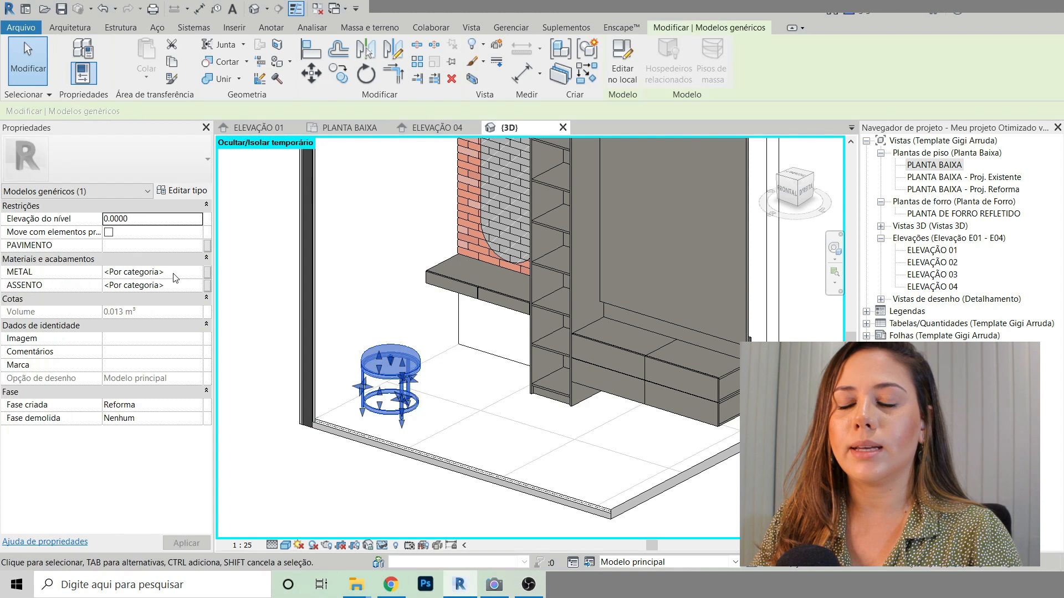
{"action": "left_click", "coordinate": [318, 494]}
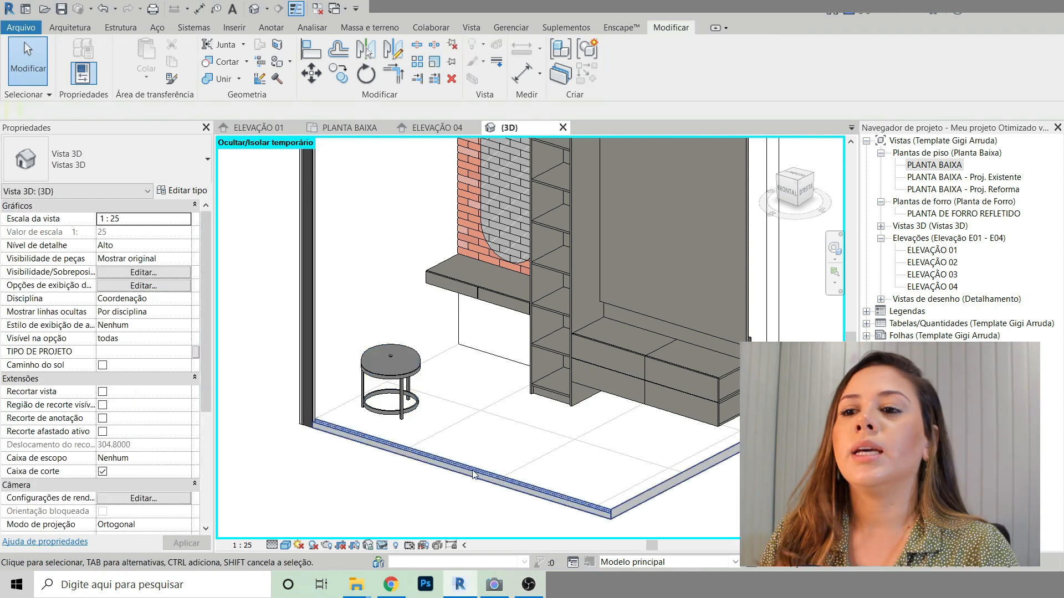
Step: Search the project materials for METAL and assign Metal bronze to the bench's METAL parameter
{"action": "middle_click_drag", "start_coordinate": [468, 341], "coordinate": [487, 361]}
{"action": "left_click", "coordinate": [390, 380]}
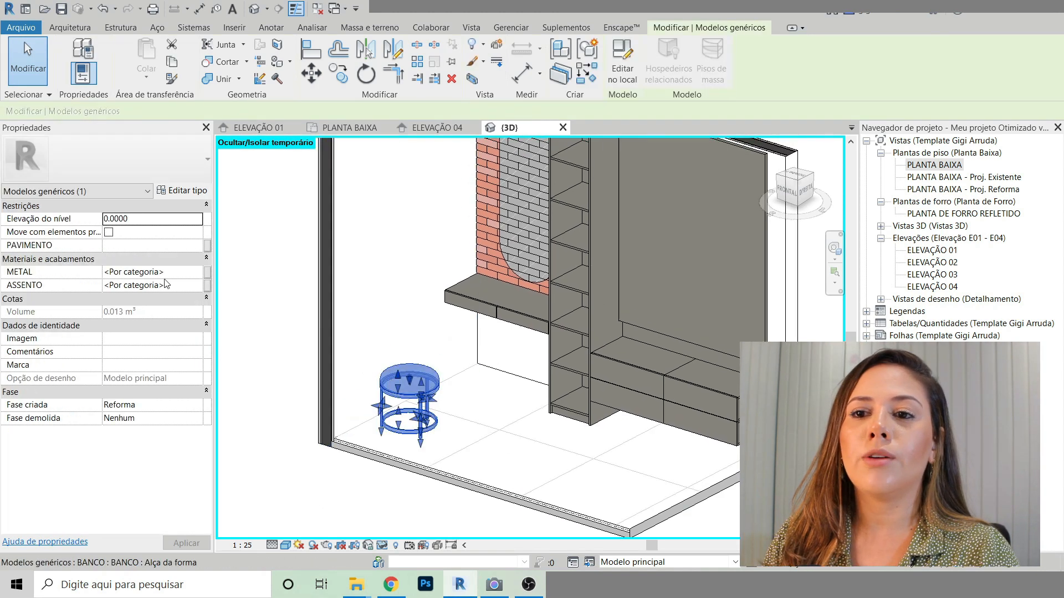
{"action": "left_click", "coordinate": [176, 275]}
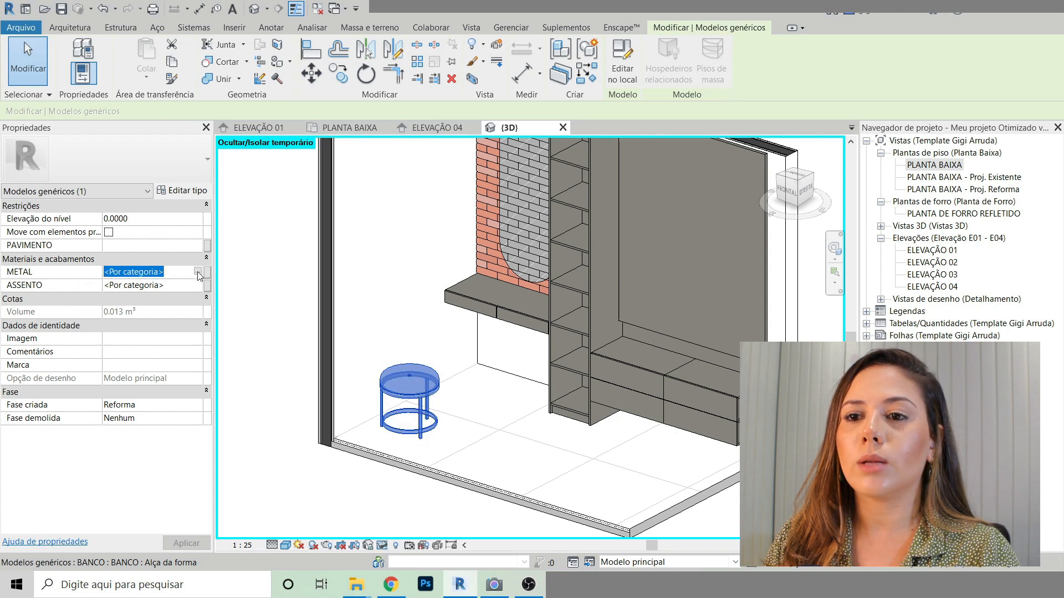
{"action": "left_click", "coordinate": [198, 272]}
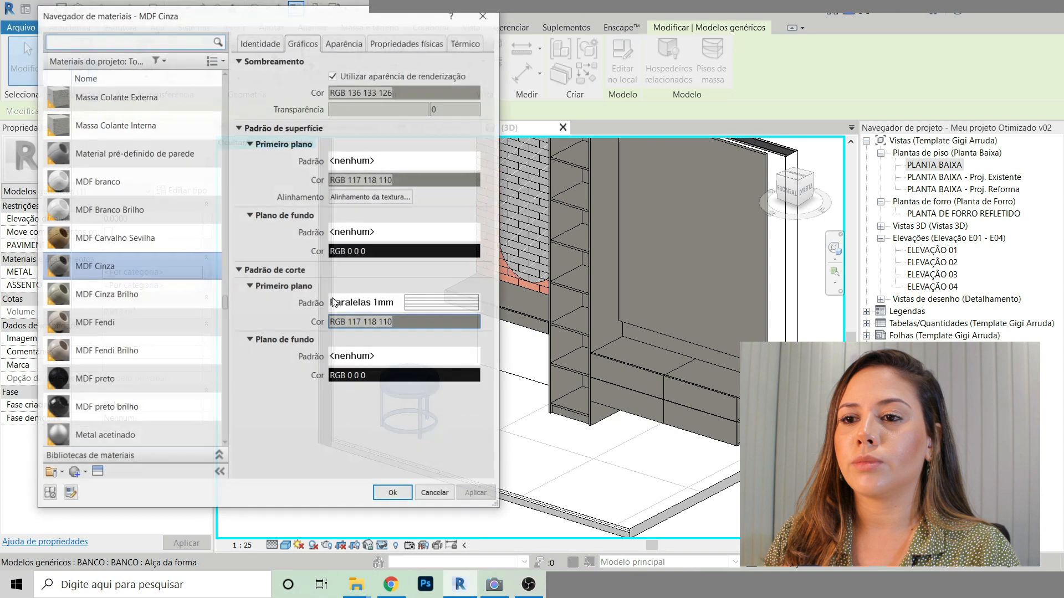
{"action": "scroll", "coordinate": [116, 250], "scroll_direction": "up", "scroll_amount": 1}
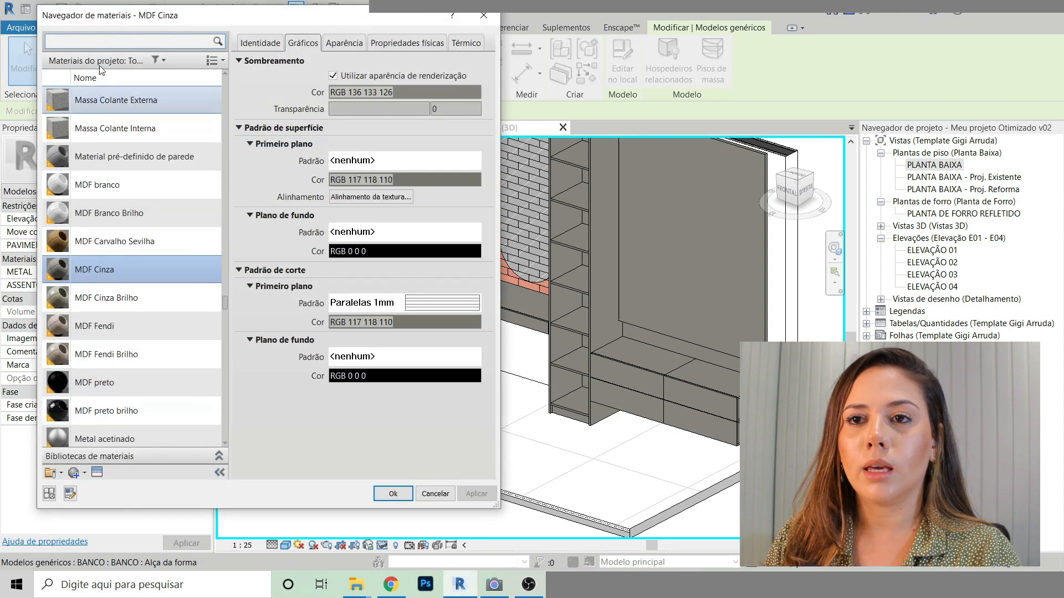
{"action": "left_click", "coordinate": [90, 42]}
{"action": "type", "text": "METAL"}
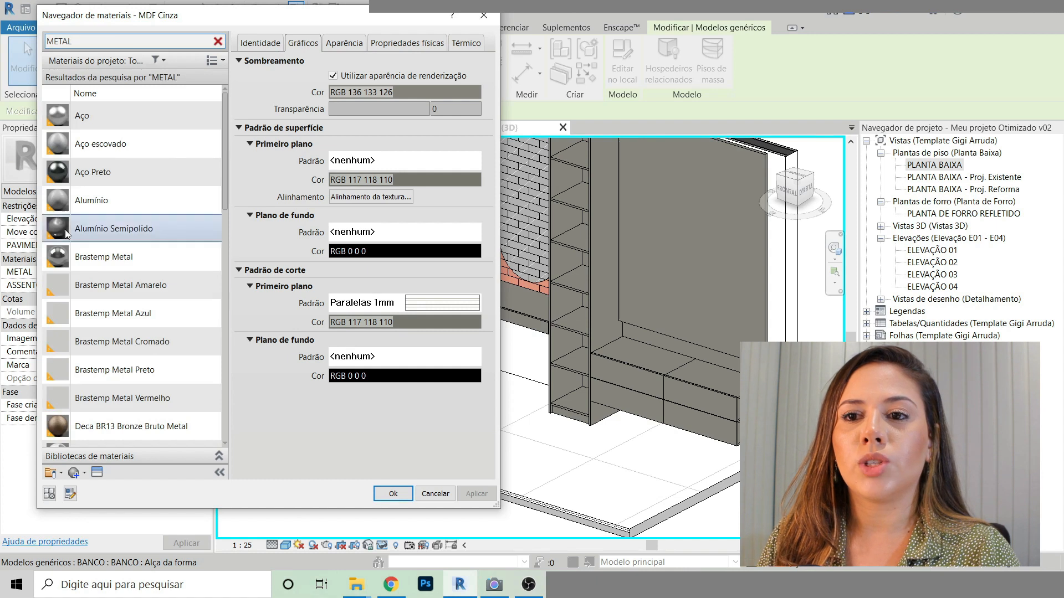
{"action": "scroll", "coordinate": [127, 342], "scroll_direction": "down", "scroll_amount": 1}
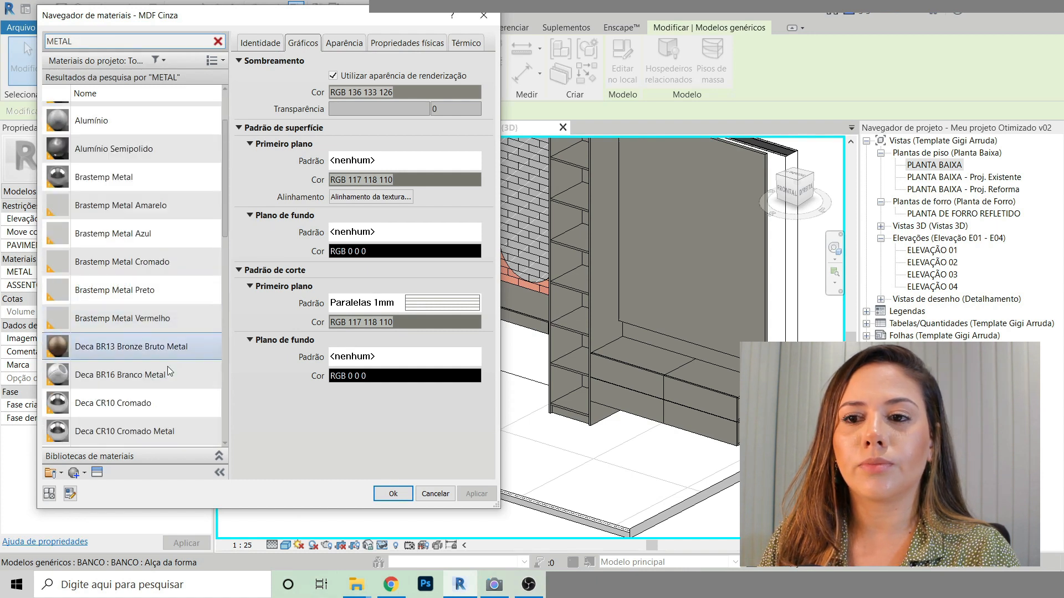
{"action": "scroll", "coordinate": [156, 354], "scroll_direction": "down", "scroll_amount": 3}
{"action": "scroll", "coordinate": [155, 350], "scroll_direction": "down", "scroll_amount": 4}
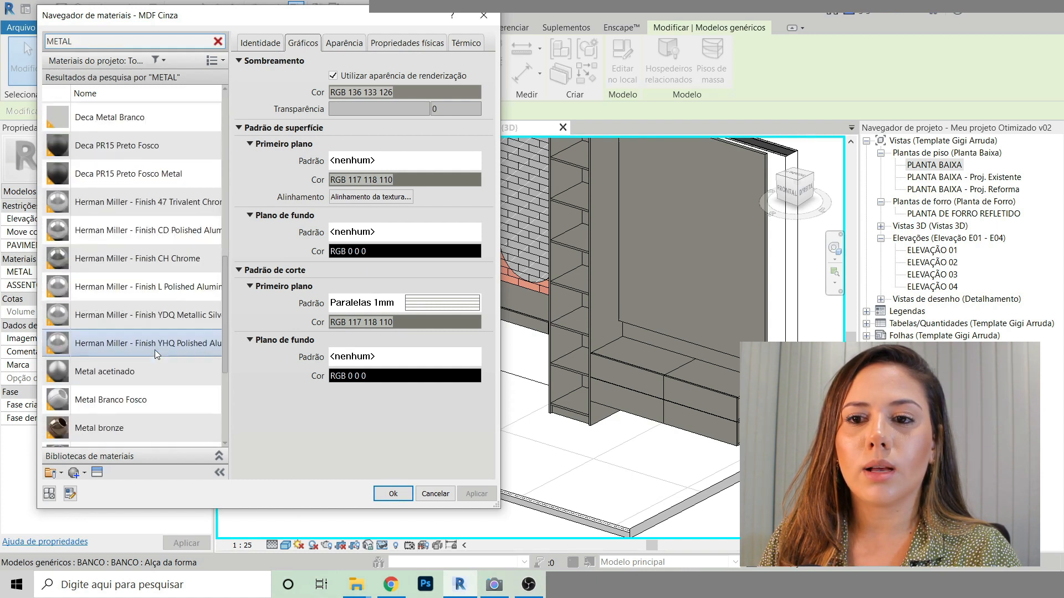
{"action": "left_click", "coordinate": [100, 267]}
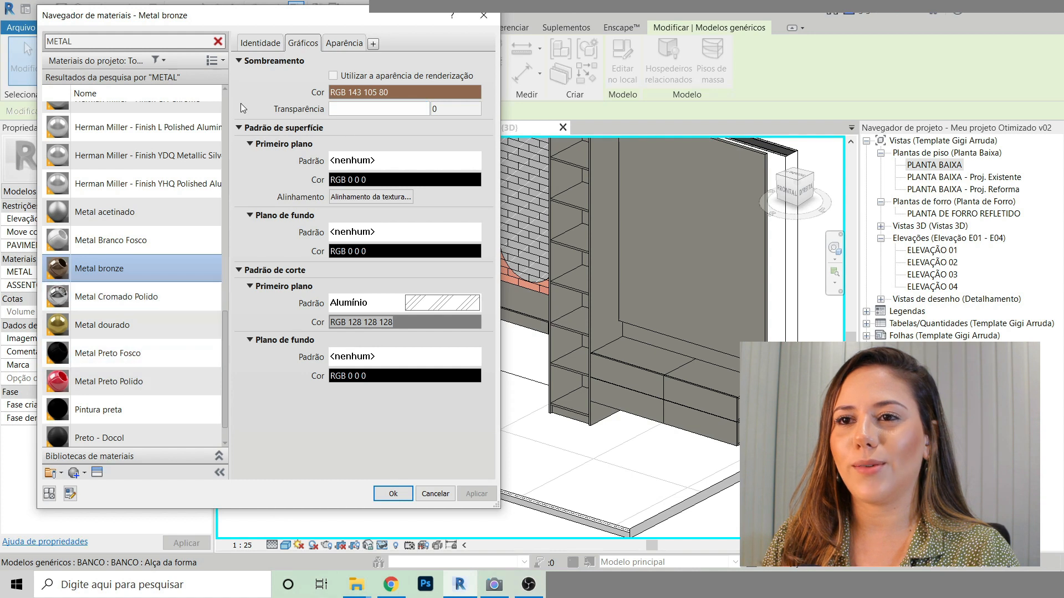
{"action": "scroll", "coordinate": [184, 227], "scroll_direction": "up", "scroll_amount": 1}
{"action": "left_click", "coordinate": [393, 494]}
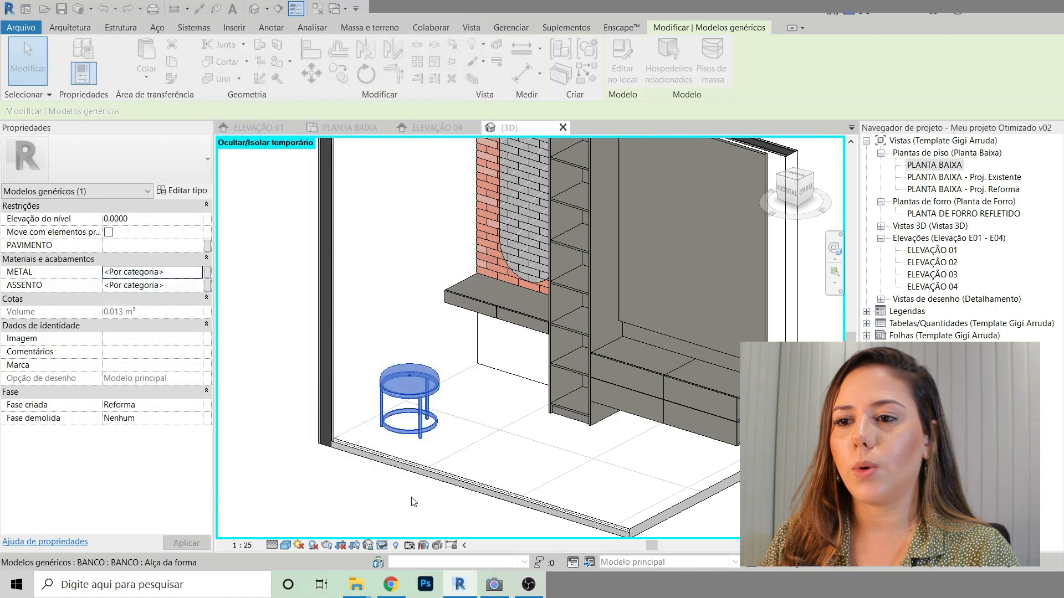
{"action": "left_click", "coordinate": [316, 509]}
{"action": "scroll", "coordinate": [367, 467], "scroll_direction": "up", "scroll_amount": 4}
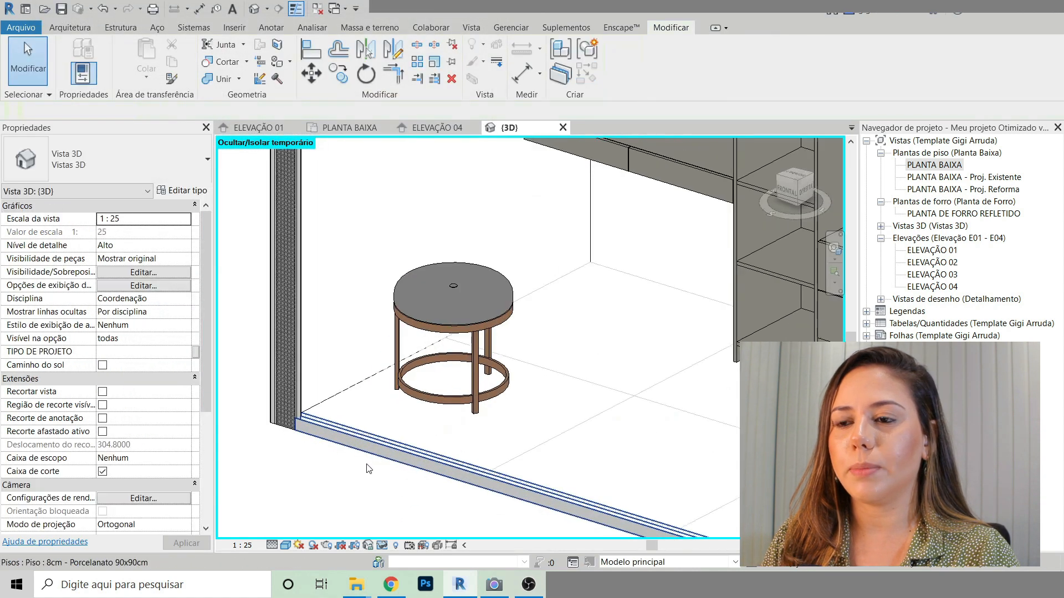
Step: Open the material choice for the bench's ASSENTO parameter and search the project materials for TECIDO
{"action": "left_click", "coordinate": [440, 338]}
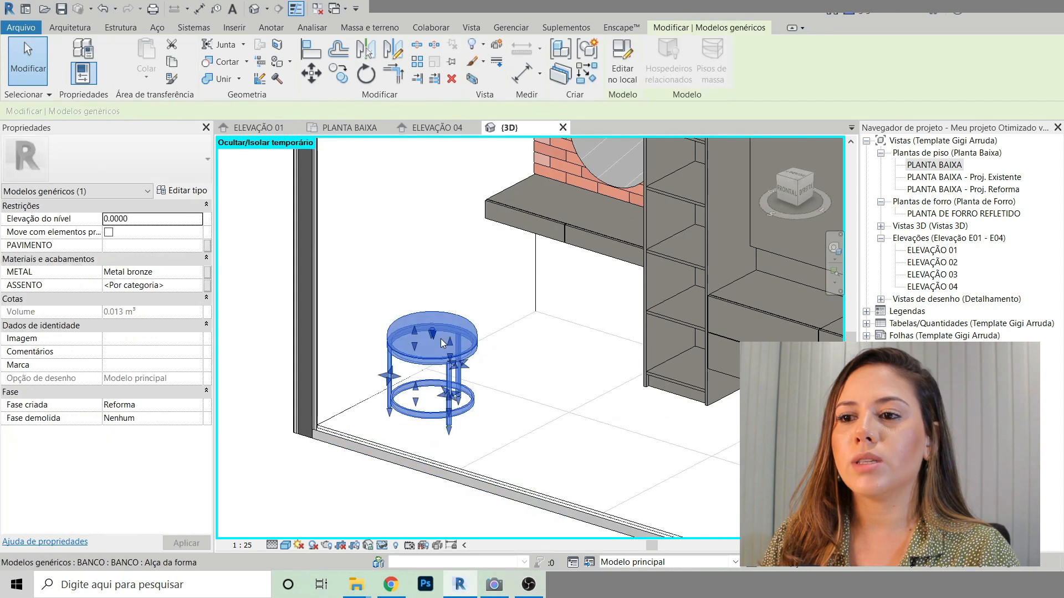
{"action": "left_click", "coordinate": [174, 287]}
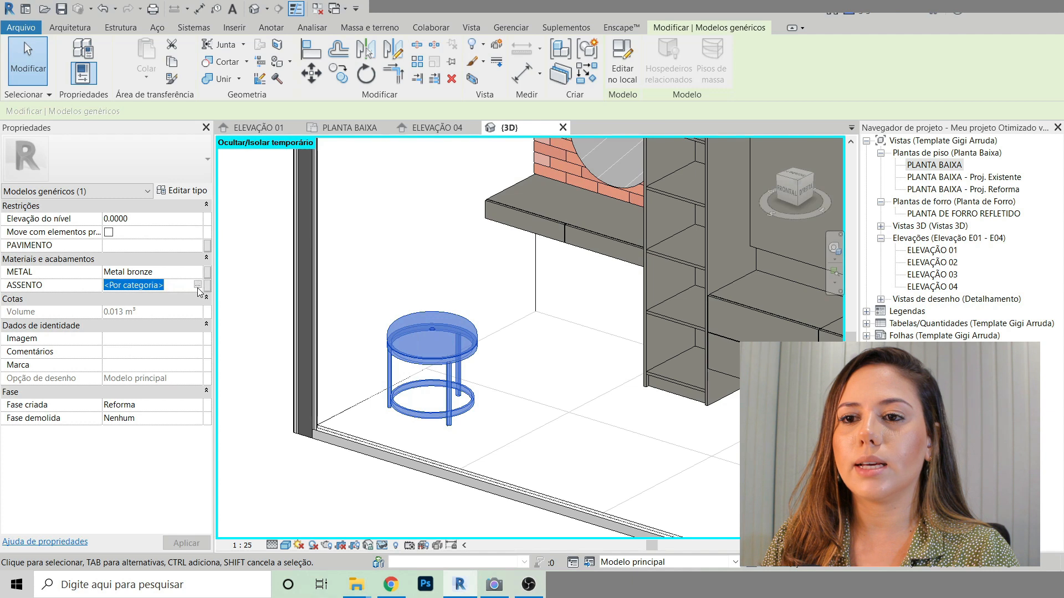
{"action": "left_click", "coordinate": [197, 285]}
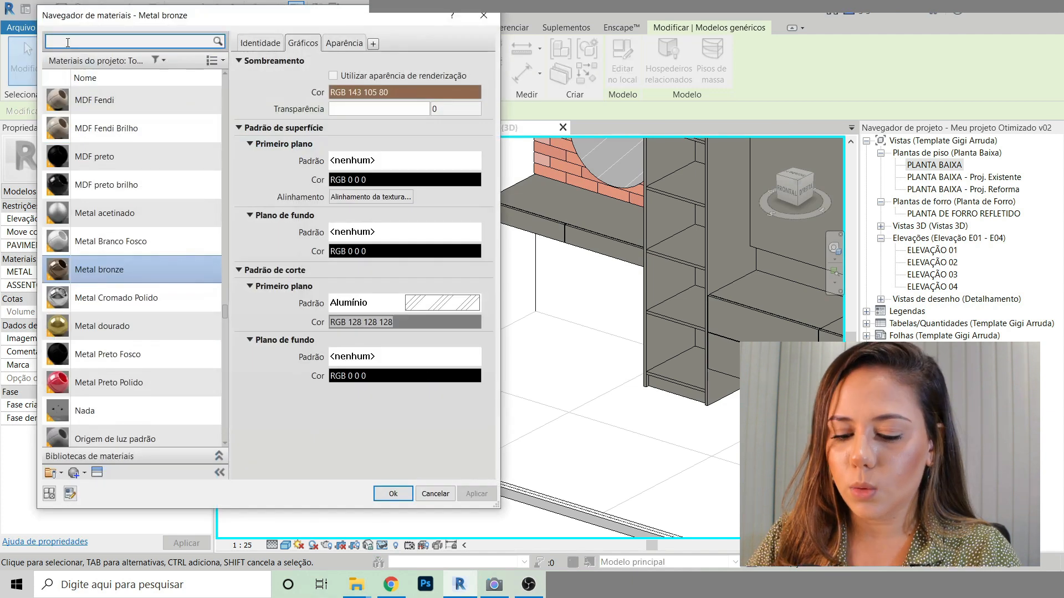
{"action": "left_click", "coordinate": [68, 42]}
{"action": "type", "text": "TECIDO"}
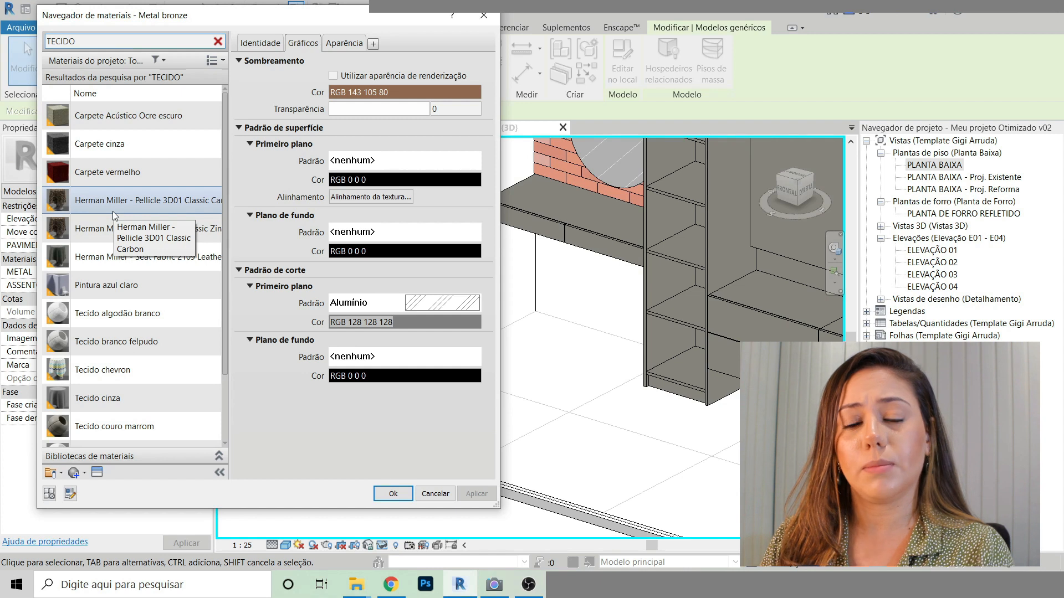
Step: Examine the appearance of Tecido couro marrom, enlarging the material browser and its preview
{"action": "left_click", "coordinate": [138, 425]}
{"action": "left_click", "coordinate": [347, 43]}
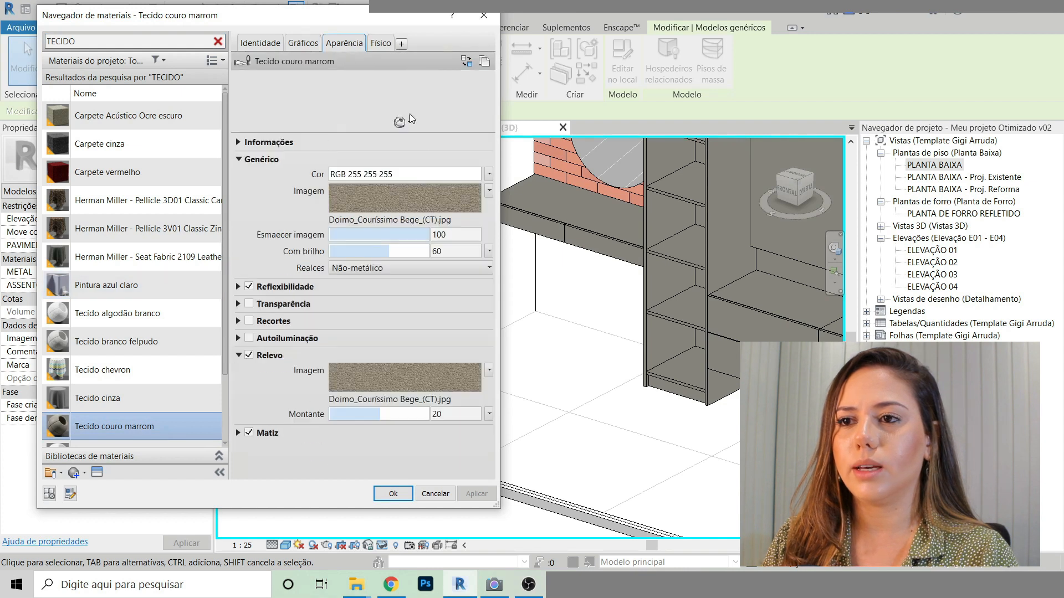
{"action": "left_click_drag", "start_coordinate": [500, 244], "coordinate": [633, 255]}
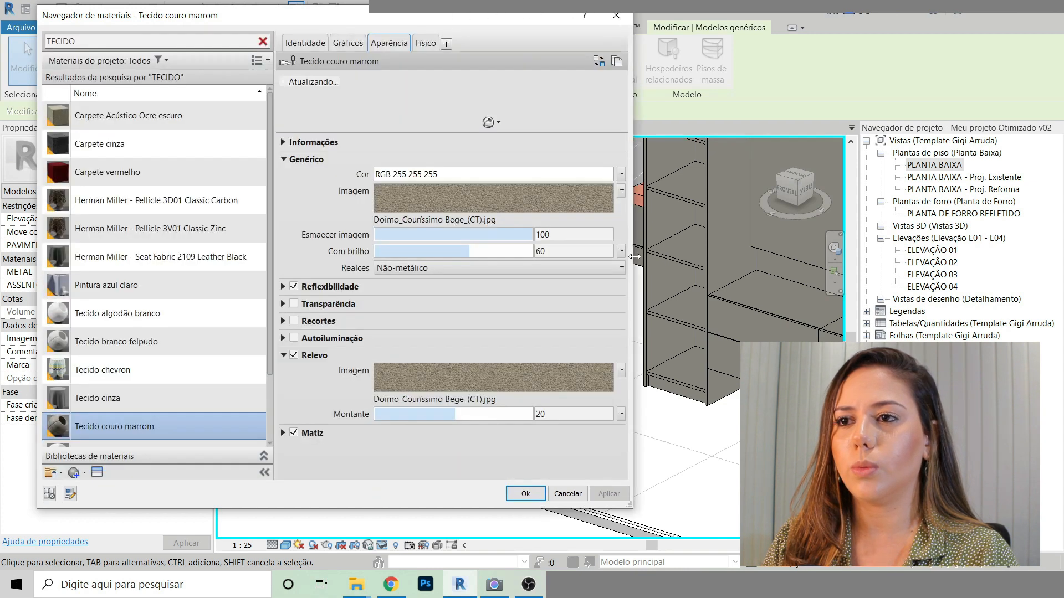
{"action": "left_click_drag", "start_coordinate": [405, 134], "coordinate": [399, 219]}
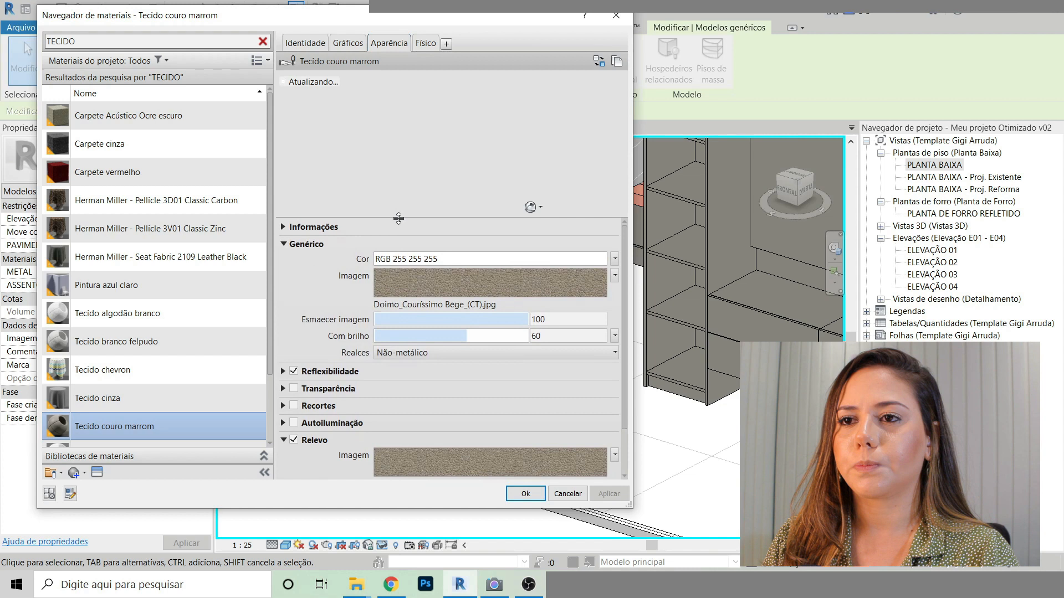
{"action": "scroll", "coordinate": [175, 404], "scroll_direction": "down", "scroll_amount": 1}
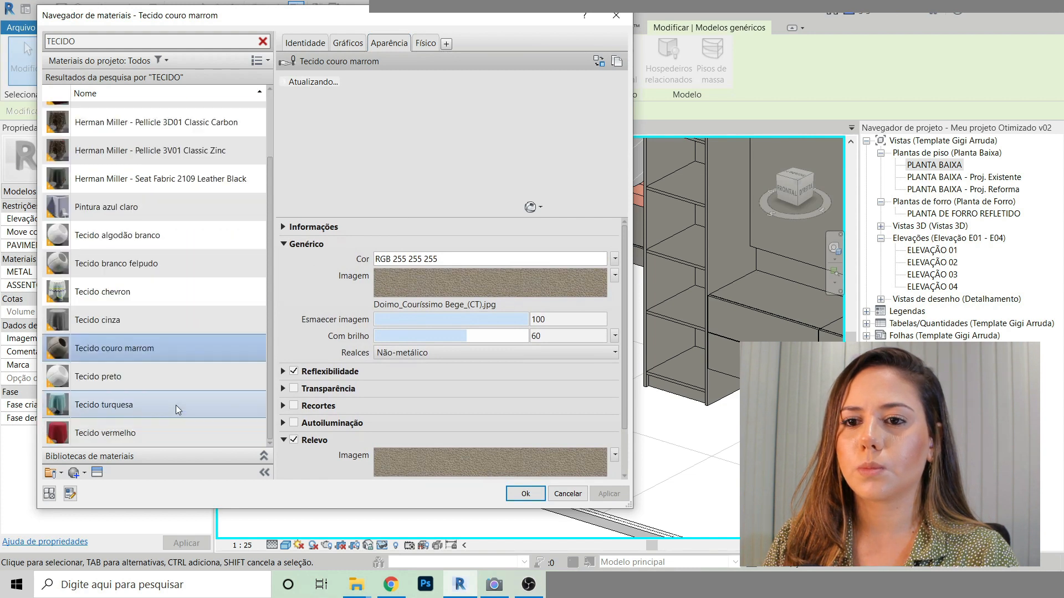
{"action": "left_click_drag", "start_coordinate": [439, 216], "coordinate": [439, 331]}
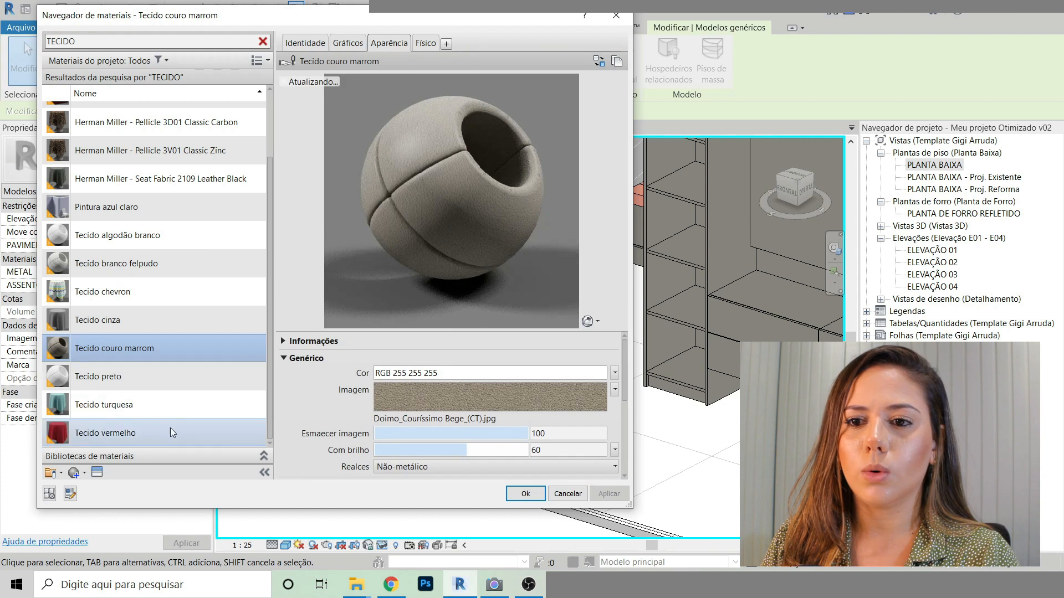
Step: Compare the previews of Tecido turquesa and Tecido branco felpudo, and assign Tecido turquesa to the bench's ASSENTO parameter
{"action": "left_click", "coordinate": [116, 406]}
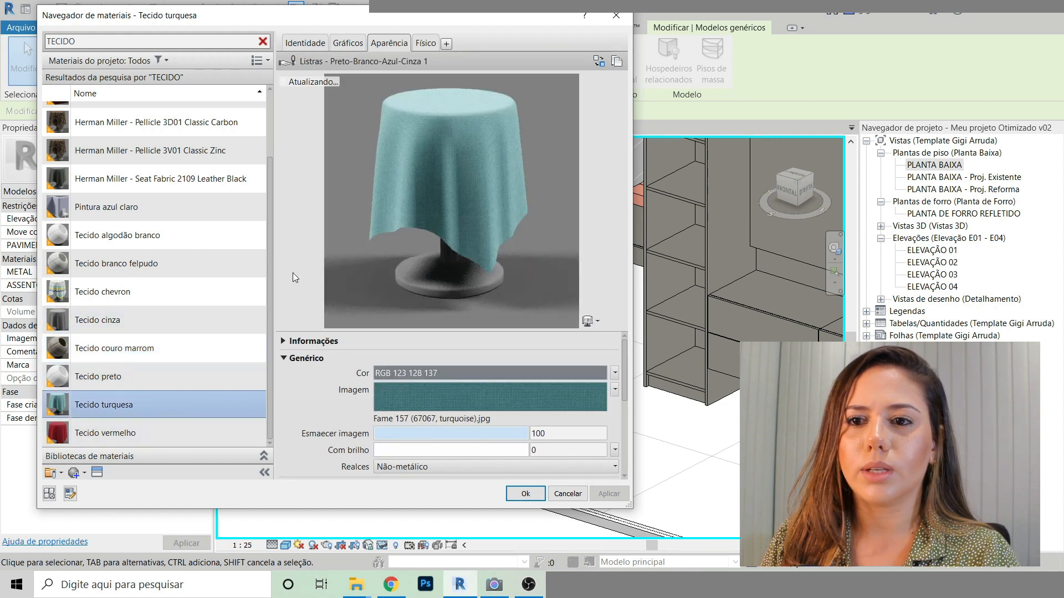
{"action": "left_click", "coordinate": [122, 266]}
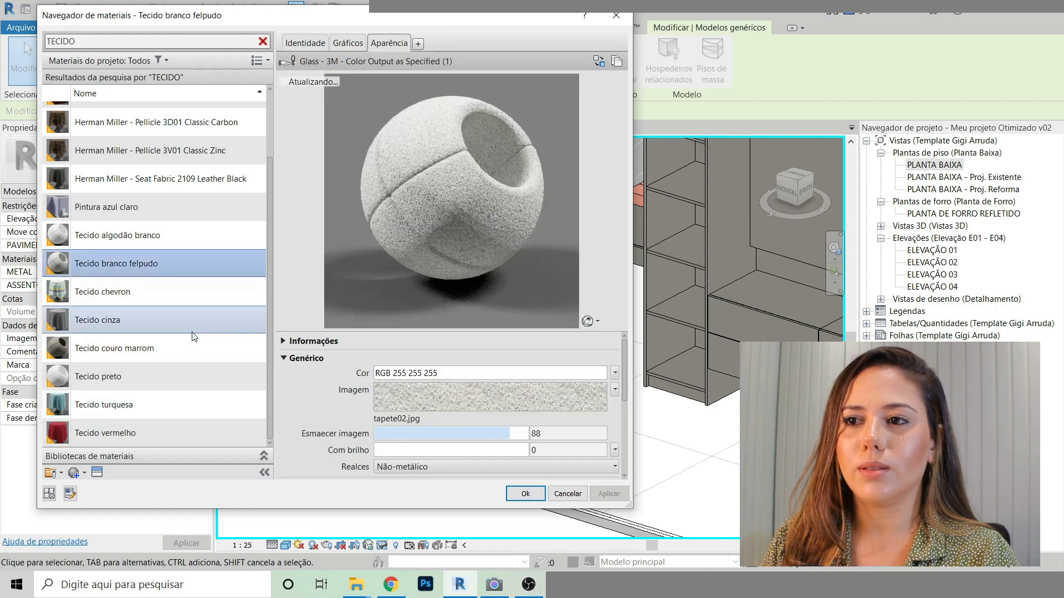
{"action": "scroll", "coordinate": [148, 265], "scroll_direction": "up", "scroll_amount": 1}
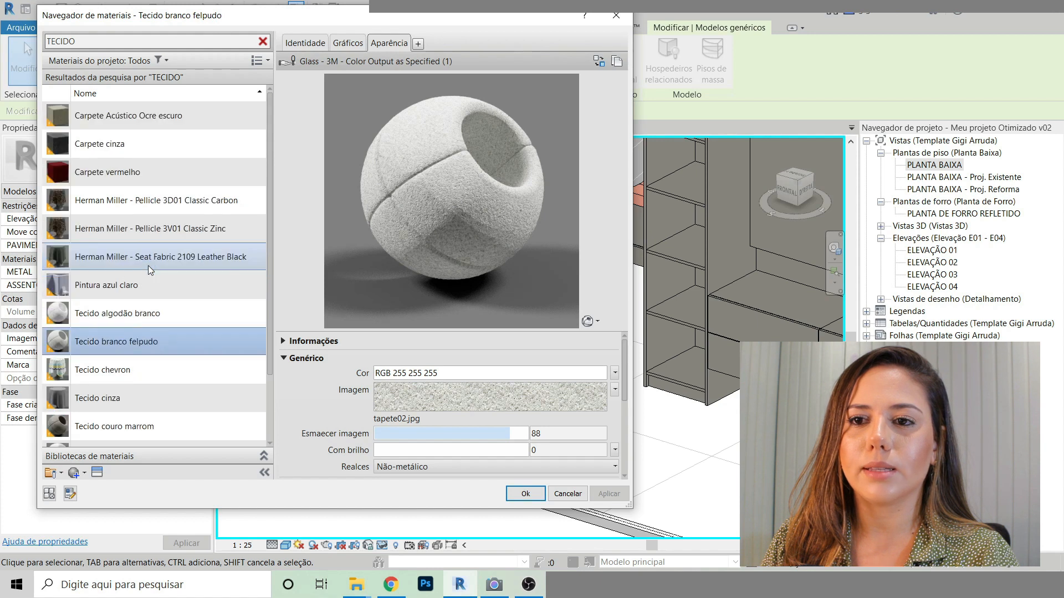
{"action": "scroll", "coordinate": [122, 183], "scroll_direction": "down", "scroll_amount": 1}
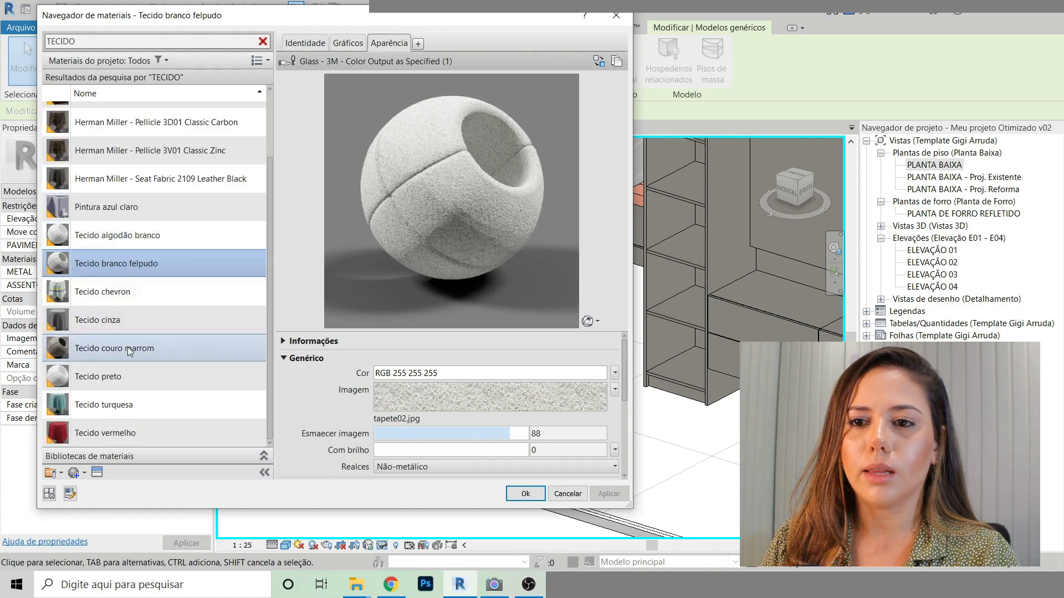
{"action": "left_click", "coordinate": [126, 406]}
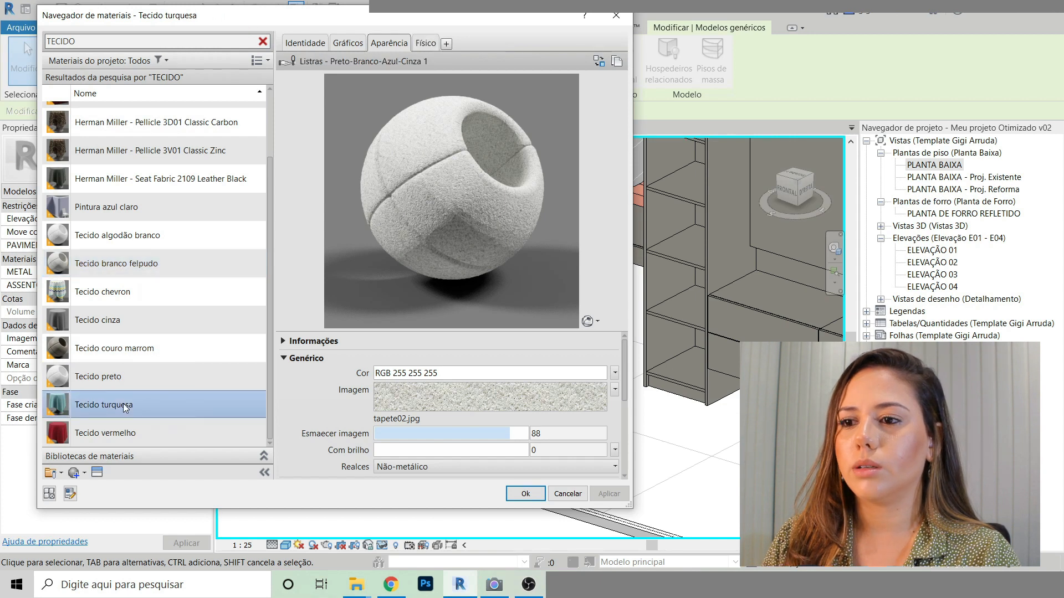
{"action": "left_click", "coordinate": [526, 494]}
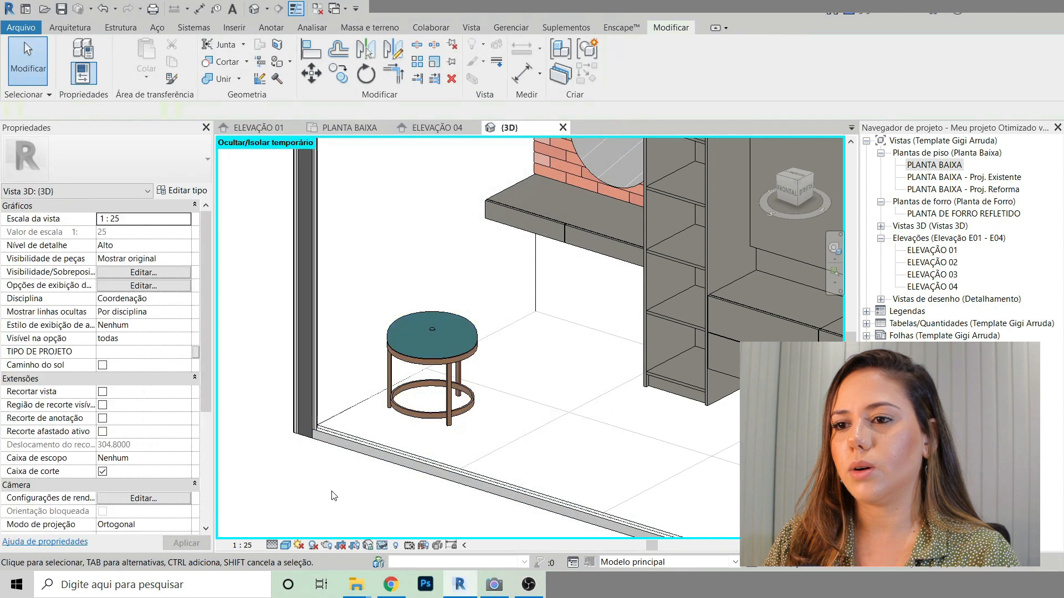
Step: Examine the bench's seat and frame materials up close and within the whole furnished room in 3D
{"action": "scroll", "coordinate": [341, 358], "scroll_direction": "down", "scroll_amount": 3}
{"action": "middle_click_drag", "start_coordinate": [703, 275], "coordinate": [677, 334]}
{"action": "middle_click_drag", "start_coordinate": [671, 431], "coordinate": [622, 441], "text": "shift"}
{"action": "scroll", "coordinate": [539, 314], "scroll_direction": "up", "scroll_amount": 1}
{"action": "scroll", "coordinate": [499, 318], "scroll_direction": "up", "scroll_amount": 1}
{"action": "scroll", "coordinate": [476, 297], "scroll_direction": "down", "scroll_amount": 1}
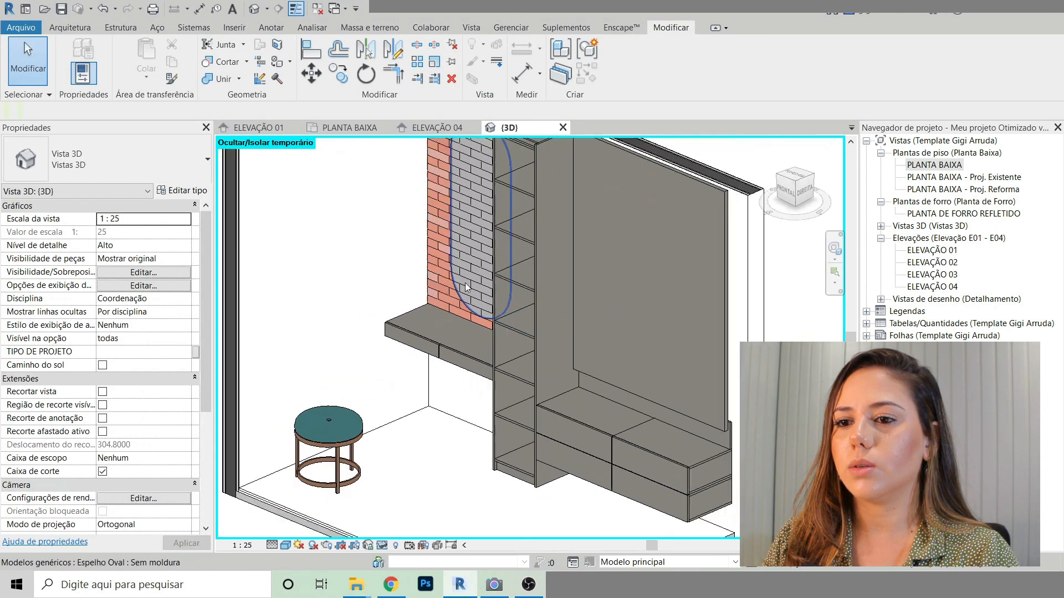
{"action": "scroll", "coordinate": [464, 284], "scroll_direction": "down", "scroll_amount": 1}
{"action": "scroll", "coordinate": [374, 423], "scroll_direction": "up", "scroll_amount": 6}
{"action": "scroll", "coordinate": [576, 375], "scroll_direction": "down", "scroll_amount": 1}
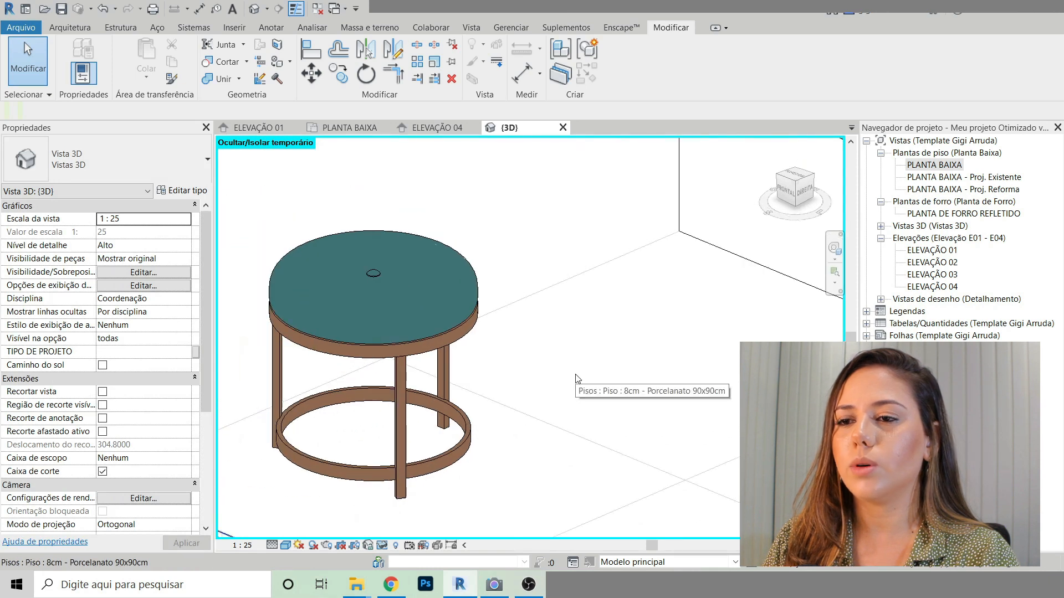
{"action": "scroll", "coordinate": [381, 355], "scroll_direction": "down", "scroll_amount": 4}
{"action": "middle_click_drag", "start_coordinate": [596, 435], "coordinate": [590, 390], "text": "shift"}
{"action": "middle_click_drag", "start_coordinate": [566, 360], "coordinate": [535, 434]}
{"action": "scroll", "coordinate": [532, 434], "scroll_direction": "down", "scroll_amount": 2}
{"action": "scroll", "coordinate": [515, 437], "scroll_direction": "up", "scroll_amount": 1}
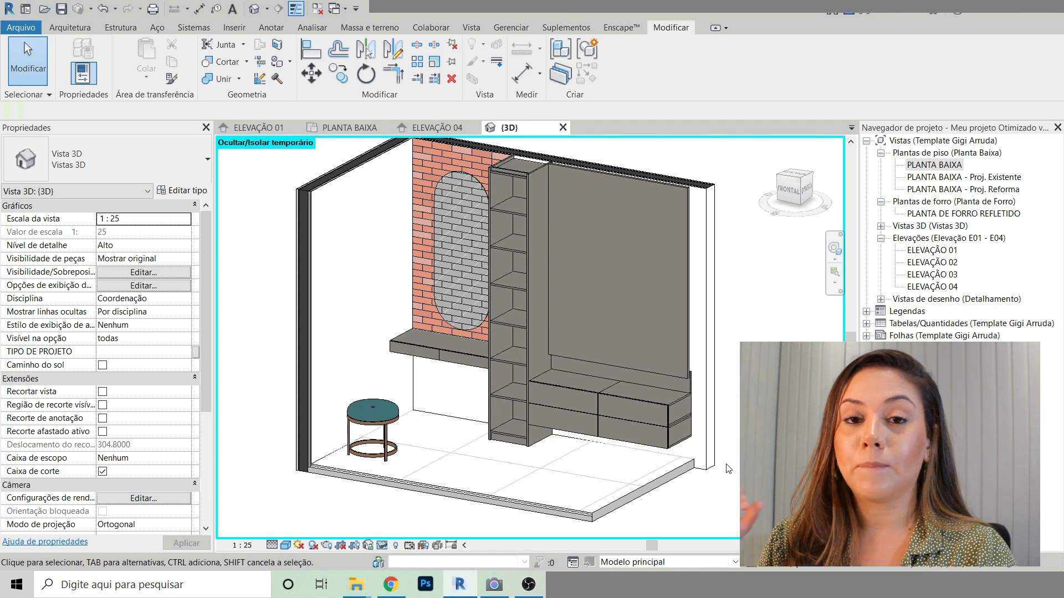
{"action": "scroll", "coordinate": [357, 398], "scroll_direction": "up", "scroll_amount": 4}
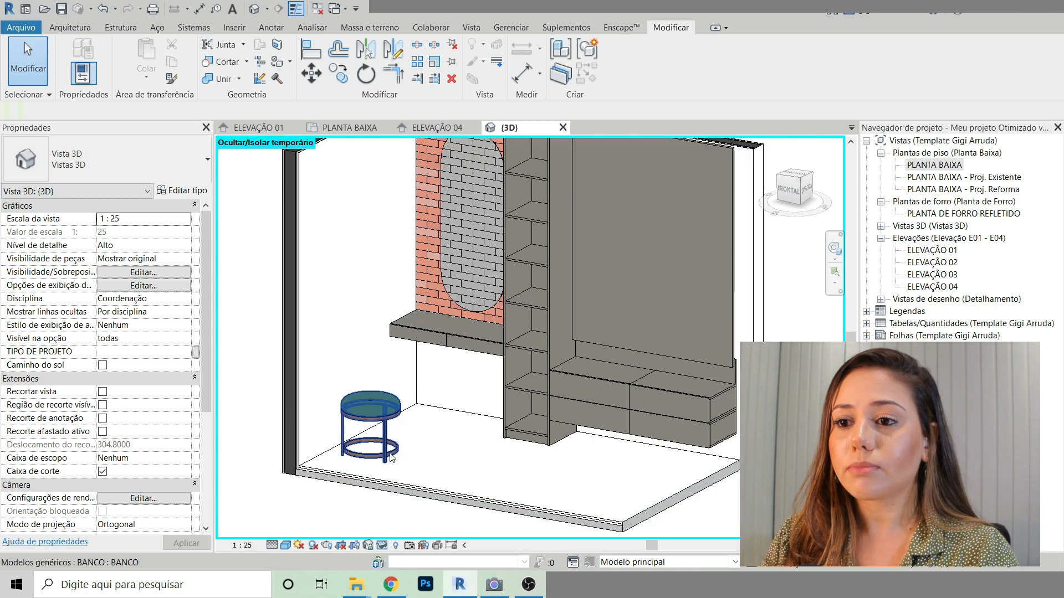
Step: Move the round bench in the PLANTA BAIXA floor plan so it sits directly in front of the wall counter
{"action": "double_click", "coordinate": [921, 166]}
{"action": "scroll", "coordinate": [453, 367], "scroll_direction": "down", "scroll_amount": 3}
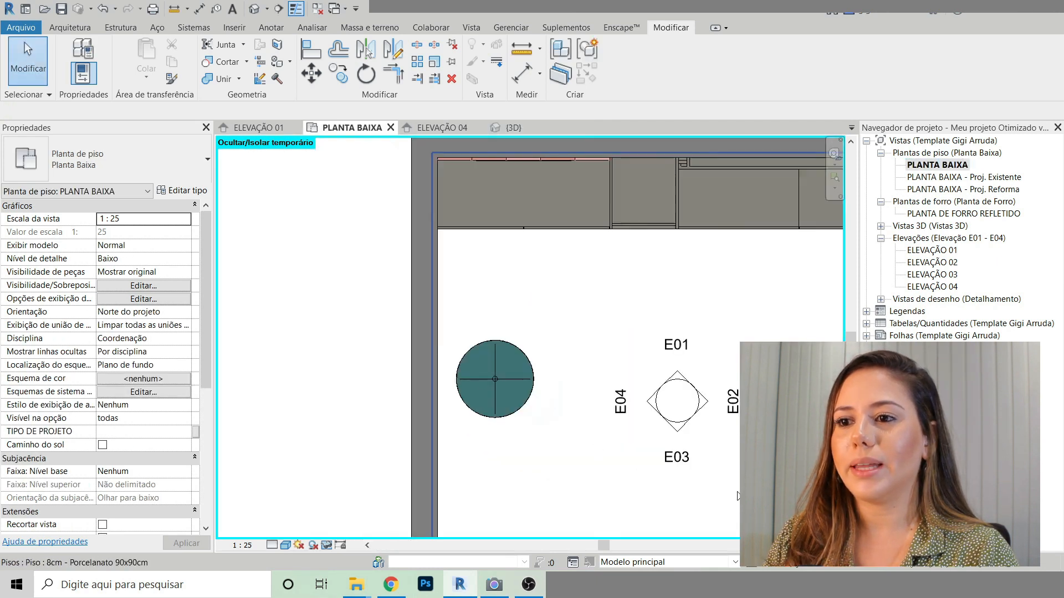
{"action": "left_click", "coordinate": [503, 386]}
{"action": "left_click_drag", "start_coordinate": [490, 384], "coordinate": [518, 284]}
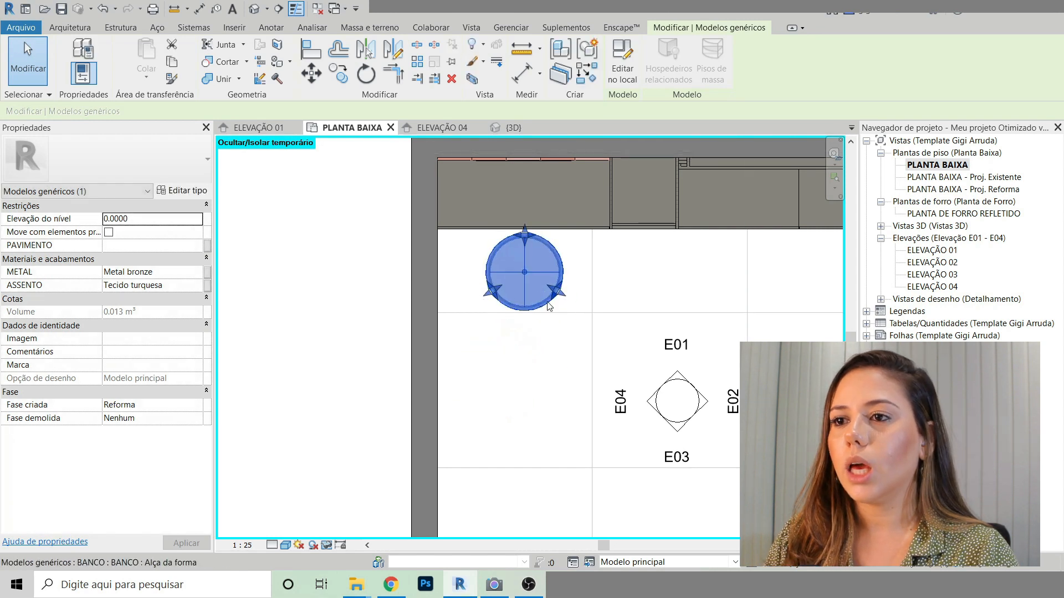
Step: Examine the bench's new position by the counter and the overall furniture layout in the 3D view
{"action": "left_click", "coordinate": [513, 127]}
{"action": "scroll", "coordinate": [603, 381], "scroll_direction": "down", "scroll_amount": 3}
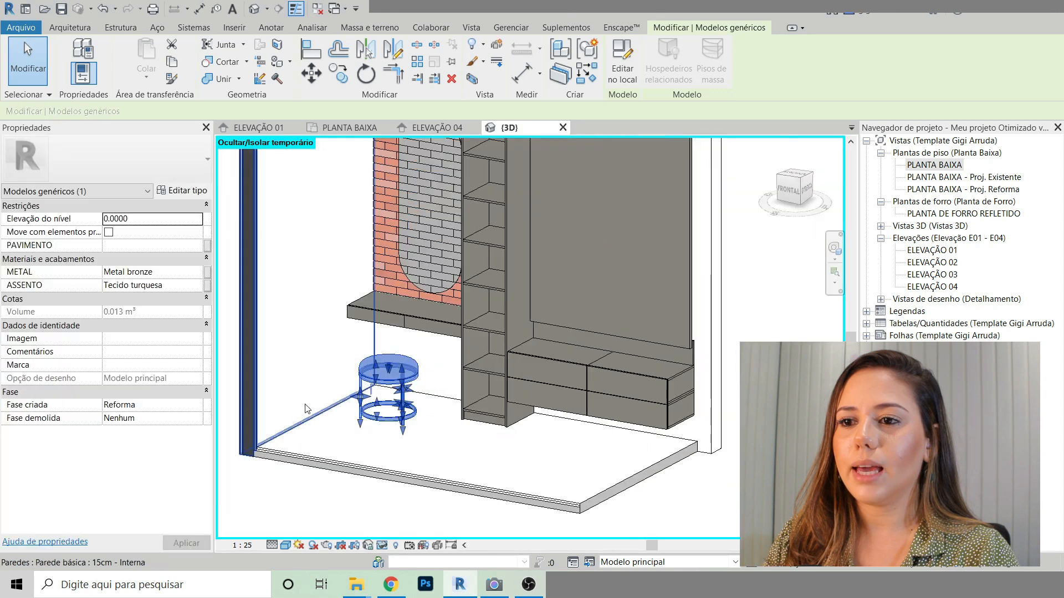
{"action": "left_click", "coordinate": [603, 381]}
{"action": "middle_click_drag", "start_coordinate": [603, 382], "coordinate": [674, 454], "text": "shift"}
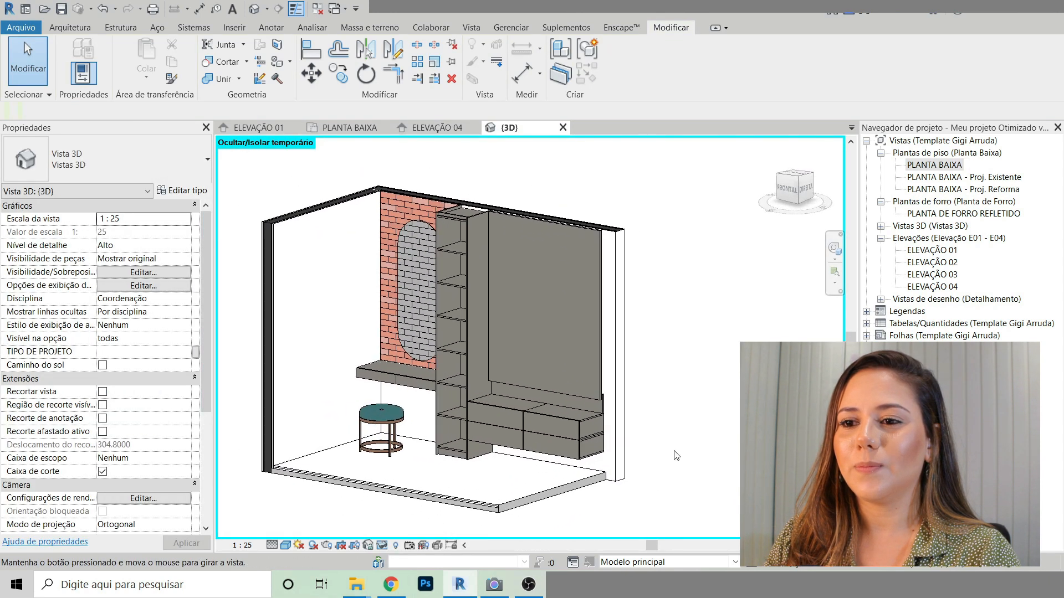
{"action": "middle_click_drag", "start_coordinate": [695, 407], "coordinate": [725, 432]}
{"action": "scroll", "coordinate": [600, 426], "scroll_direction": "up", "scroll_amount": 6}
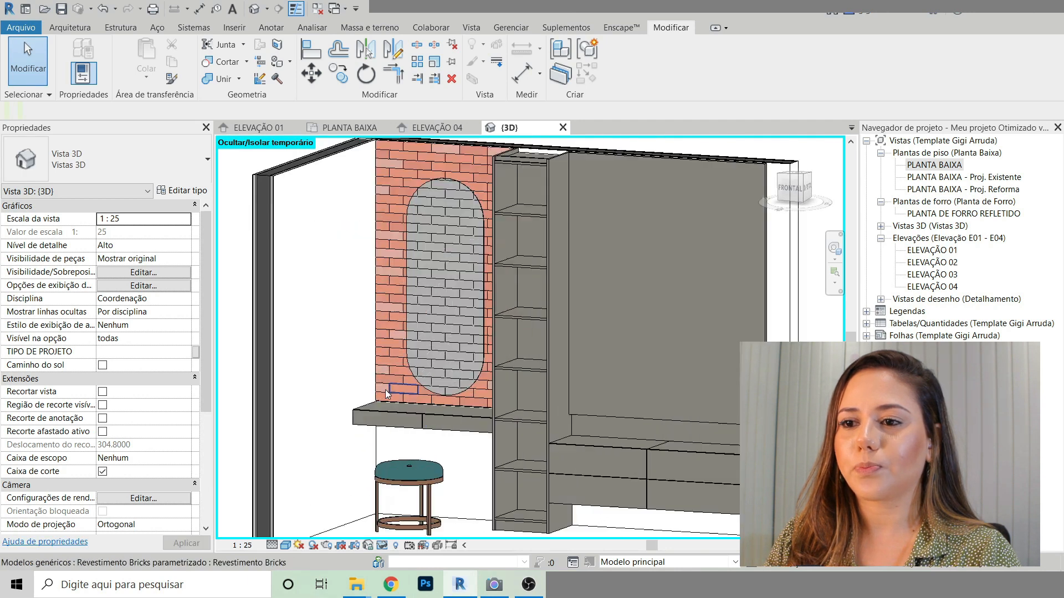
{"action": "scroll", "coordinate": [473, 279], "scroll_direction": "down", "scroll_amount": 8}
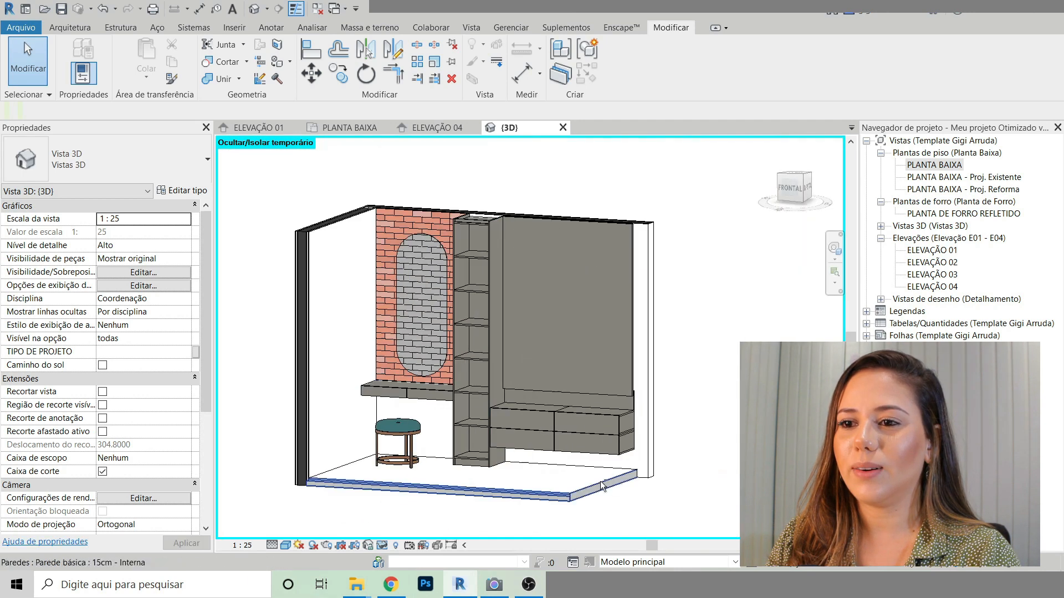
{"action": "middle_click_drag", "start_coordinate": [599, 480], "coordinate": [615, 482], "text": "shift"}
{"action": "mouse_move", "coordinate": [756, 379]}
{"action": "middle_mouse_down", "text": "shift"}
{"action": "mouse_move", "coordinate": [690, 421]}
{"action": "mouse_move", "coordinate": [741, 384]}
{"action": "middle_mouse_up", "text": "shift"}
{"action": "middle_click_drag", "start_coordinate": [701, 337], "coordinate": [716, 321]}
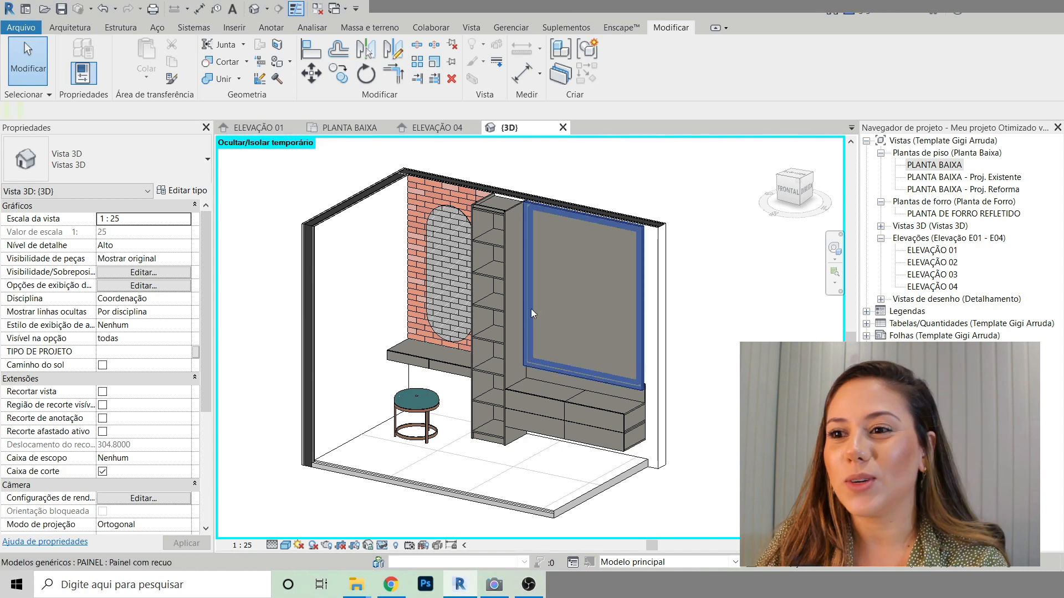
{"action": "scroll", "coordinate": [457, 285], "scroll_direction": "up", "scroll_amount": 5}
{"action": "scroll", "coordinate": [427, 281], "scroll_direction": "down", "scroll_amount": 3}
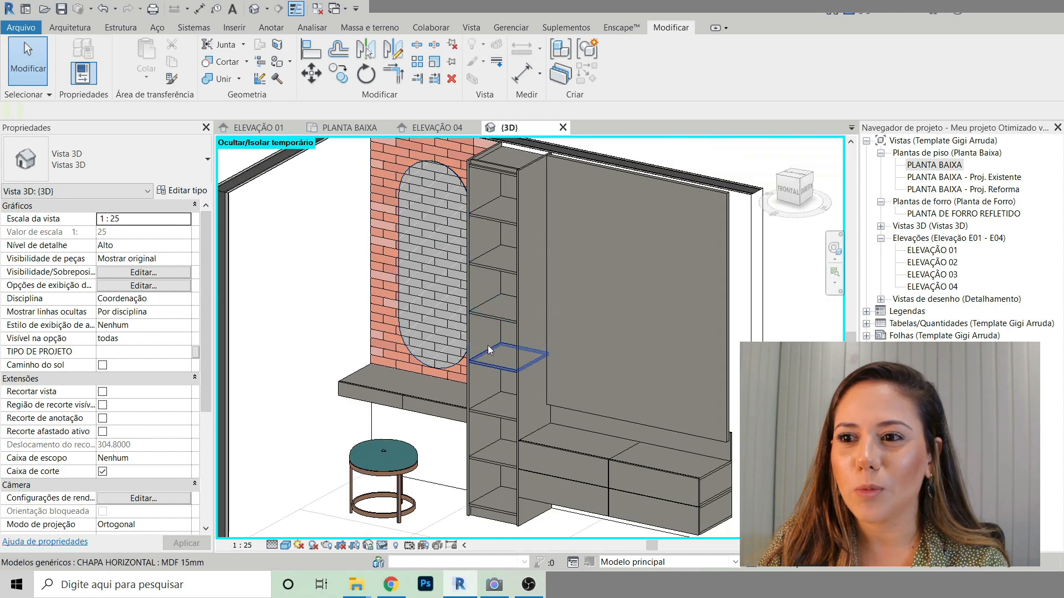
{"action": "scroll", "coordinate": [475, 327], "scroll_direction": "up", "scroll_amount": 2}
{"action": "scroll", "coordinate": [420, 325], "scroll_direction": "down", "scroll_amount": 4}
{"action": "scroll", "coordinate": [422, 282], "scroll_direction": "up", "scroll_amount": 2}
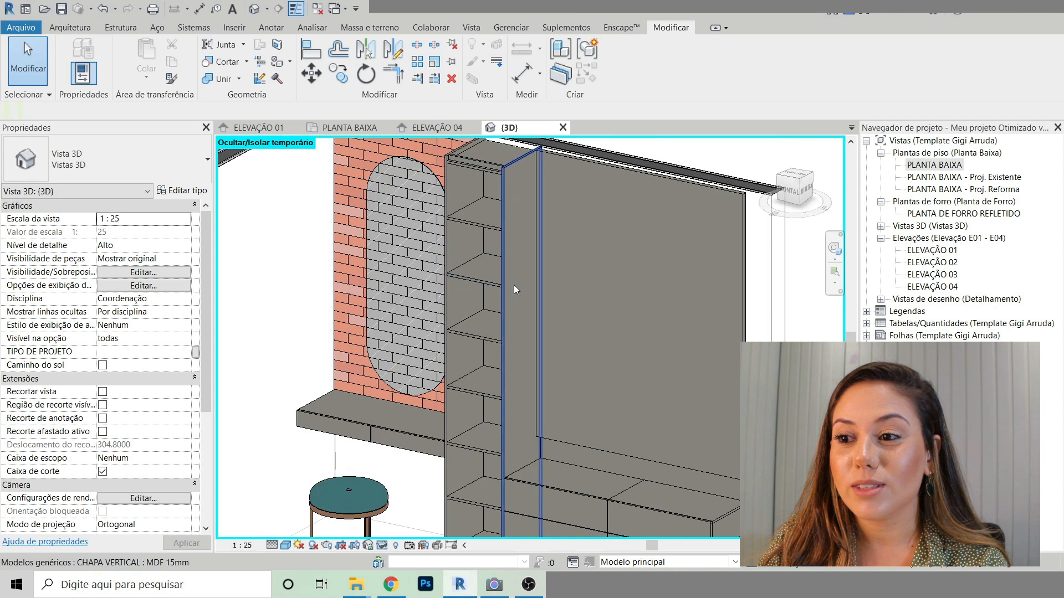
{"action": "scroll", "coordinate": [422, 286], "scroll_direction": "down", "scroll_amount": 4}
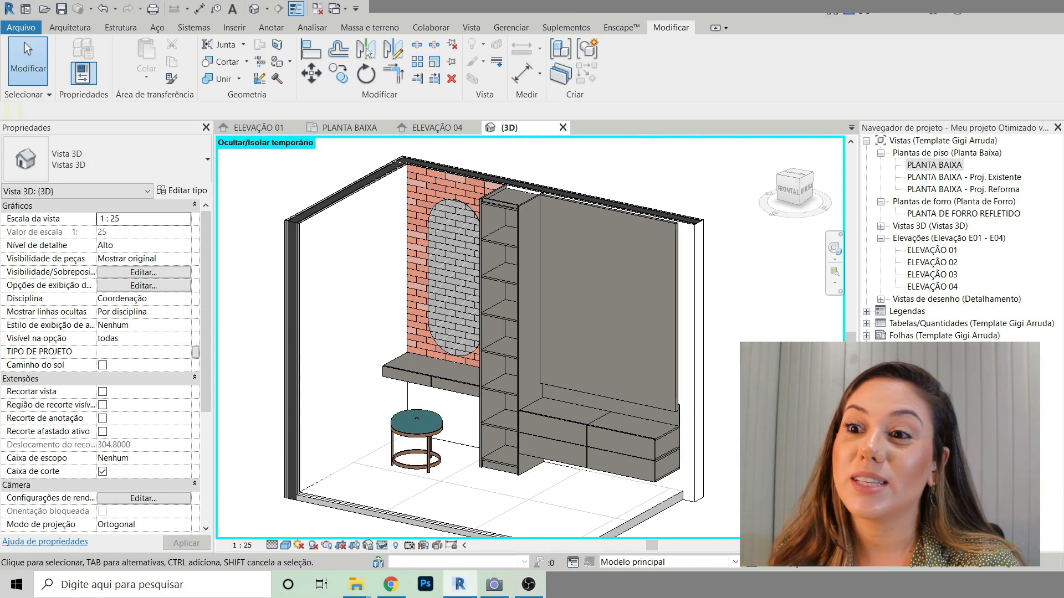
{"action": "scroll", "coordinate": [506, 363], "scroll_direction": "up", "scroll_amount": 3}
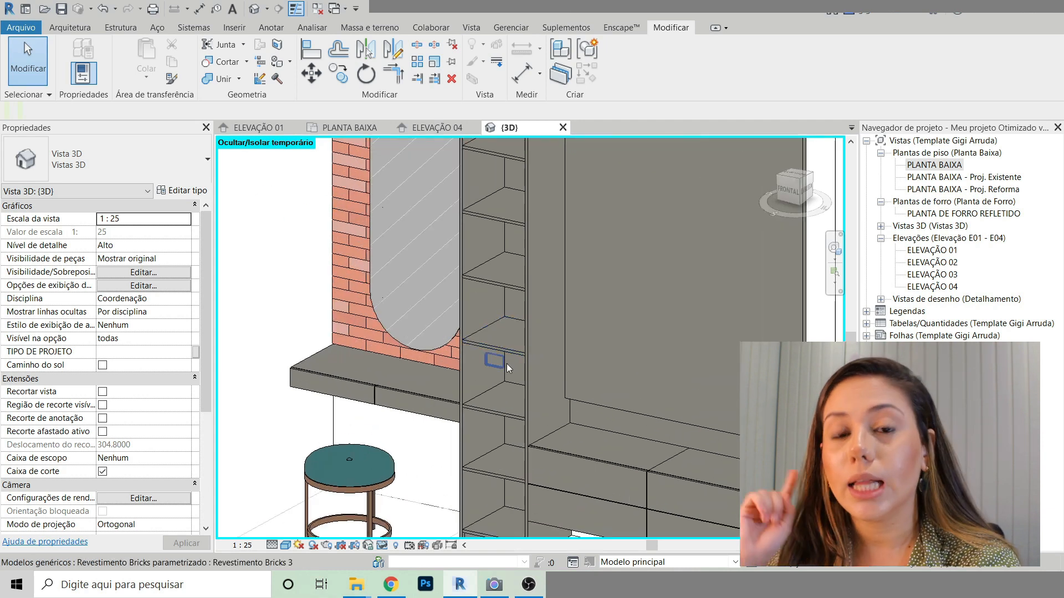